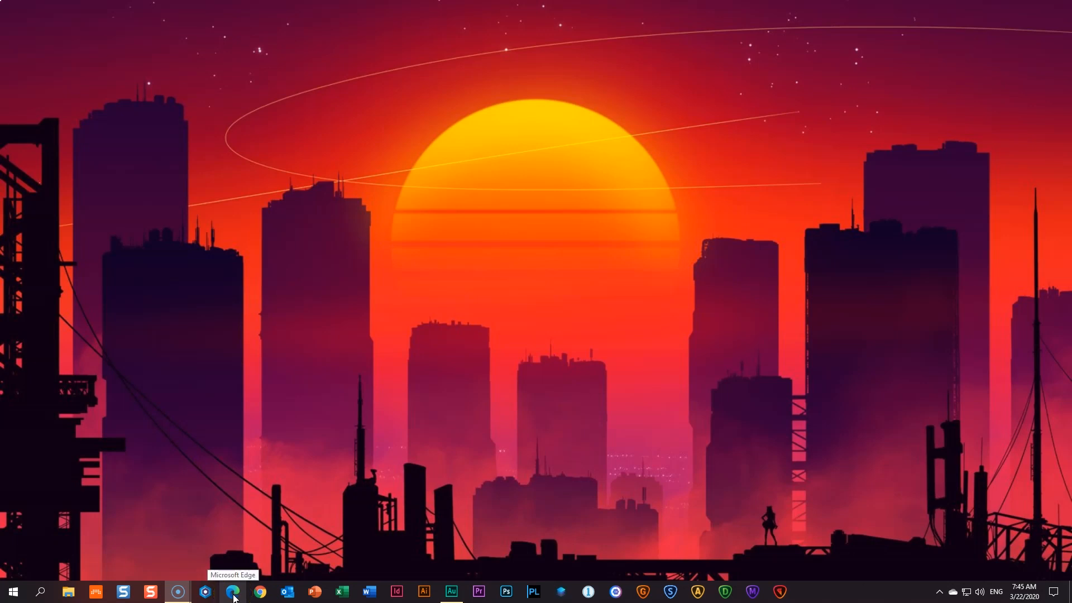
- Launch Microsoft Edge and load the brizy.cloud/dashboard address from the 'bri' suggestion
{"action": "left_click", "coordinate": [232, 595]}
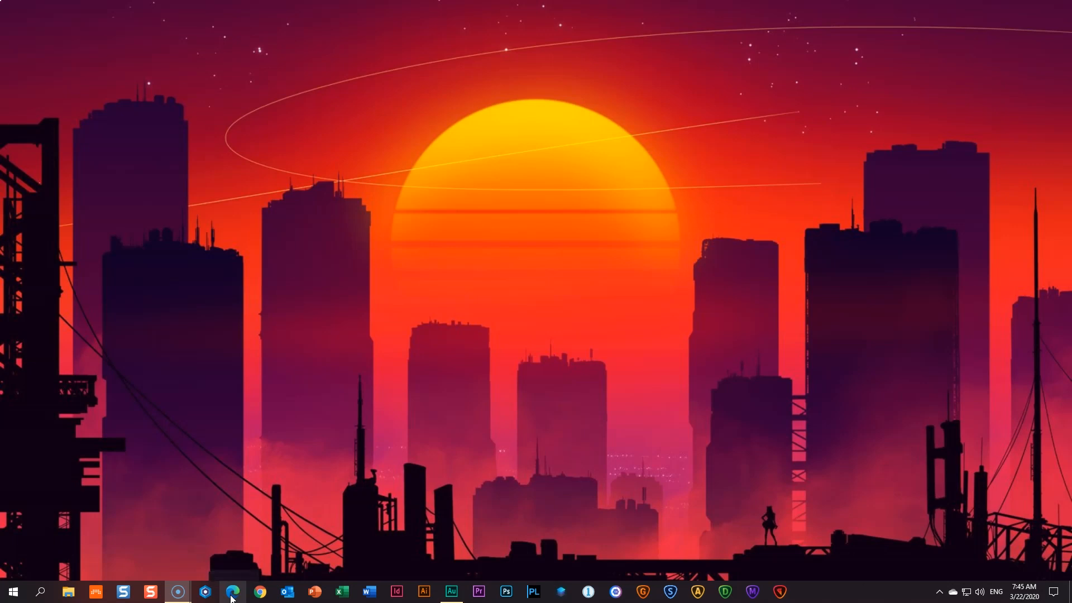
{"action": "left_click", "coordinate": [231, 597]}
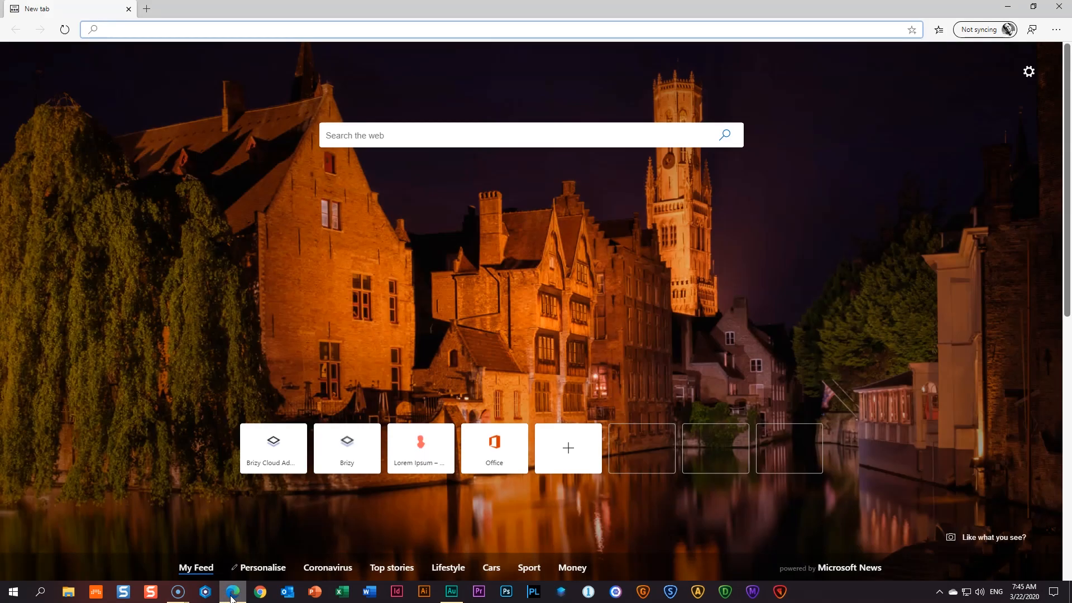
{"action": "left_click", "coordinate": [253, 594]}
{"action": "type", "text": "brizy.cloud/dashboard"}
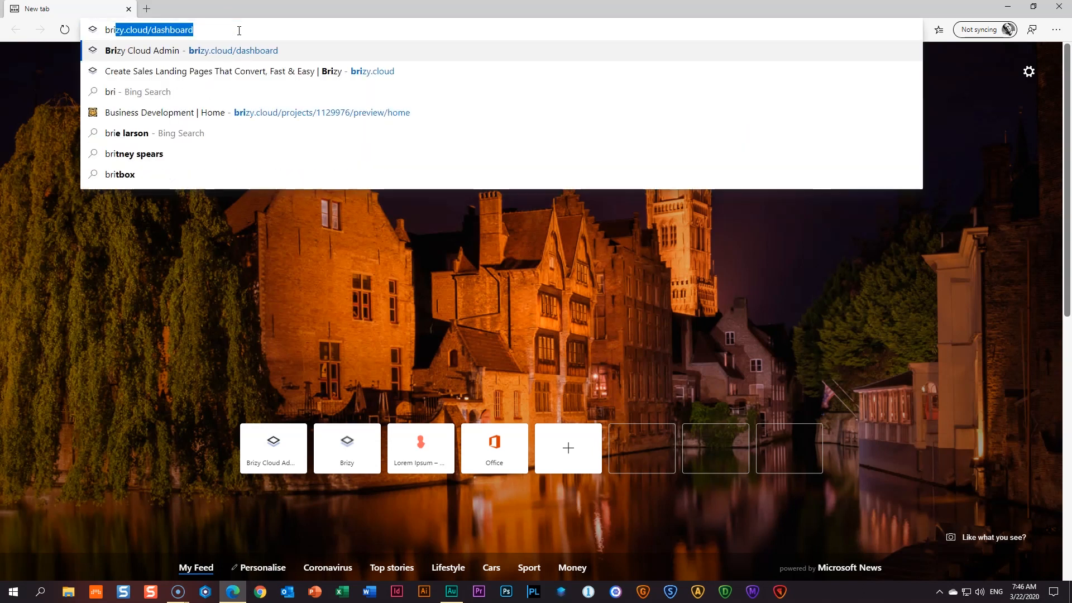
{"action": "key", "text": "Return"}
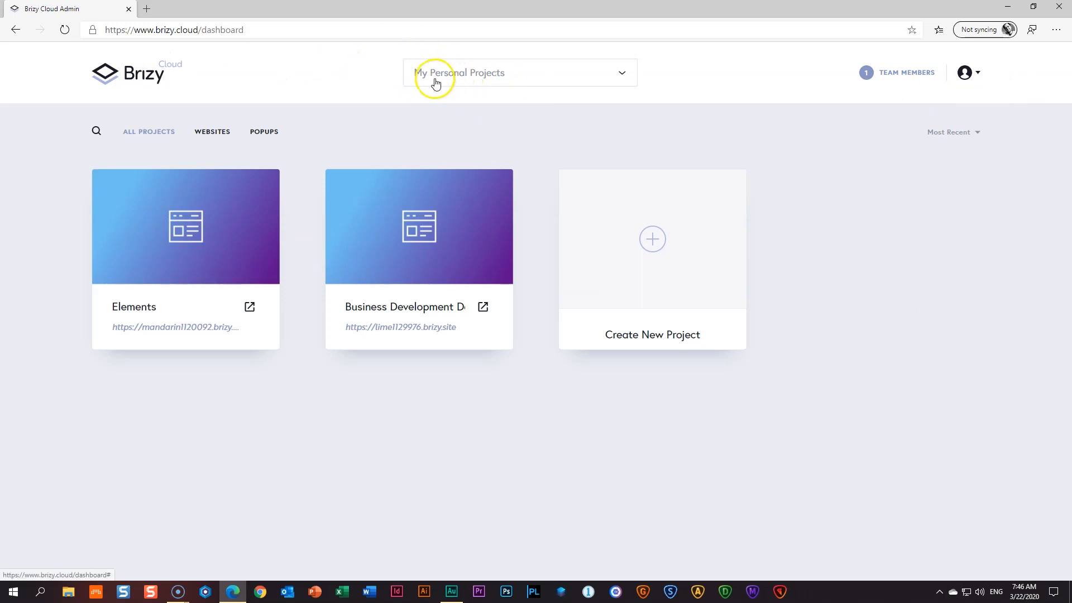
{"action": "left_click", "coordinate": [623, 72]}
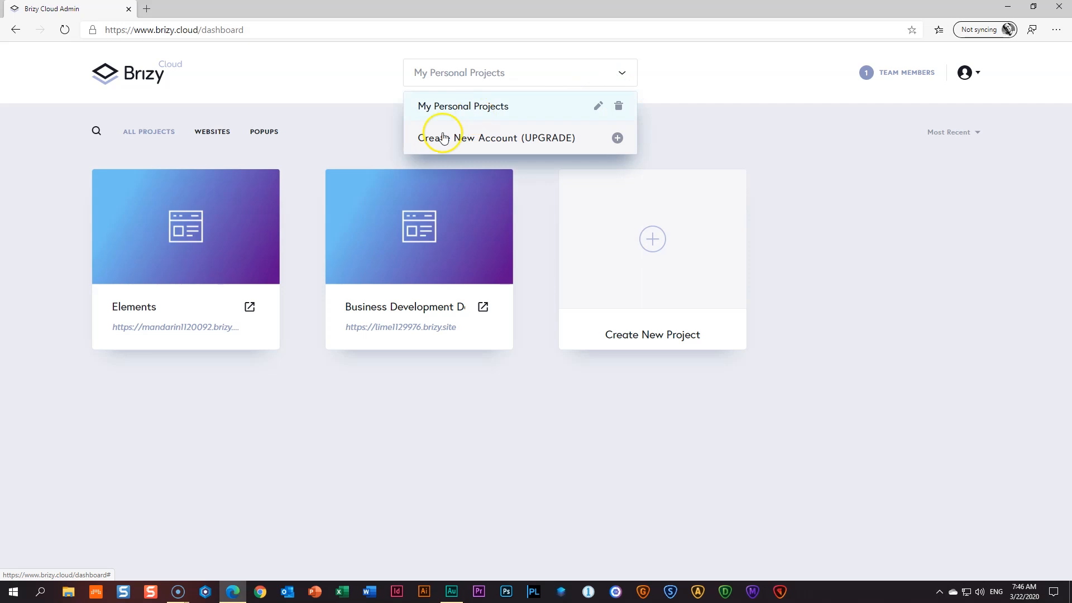
{"action": "mouse_move", "coordinate": [518, 129]}
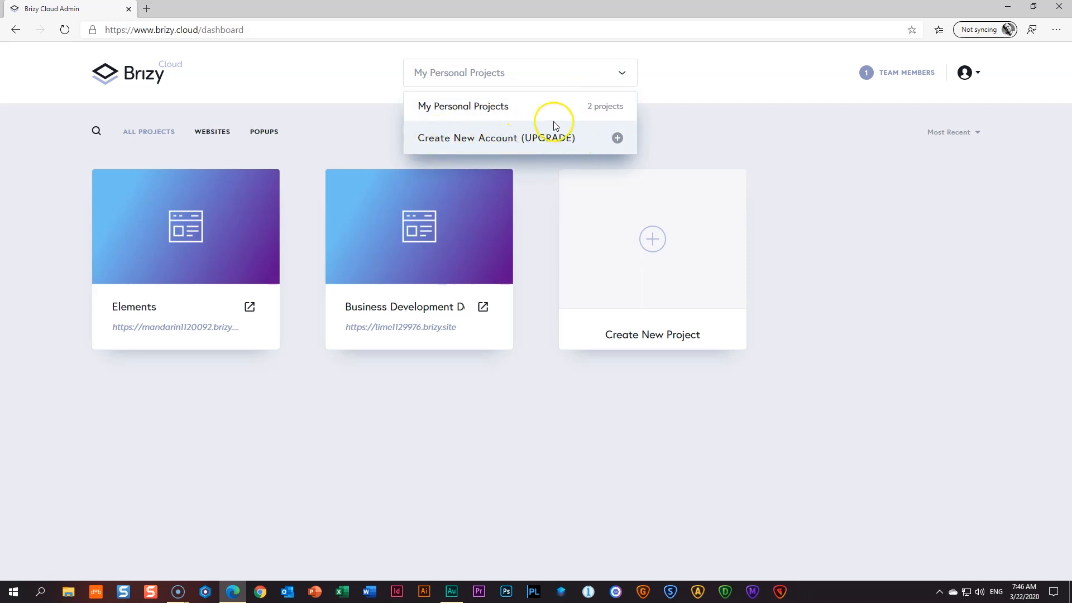
{"action": "mouse_move", "coordinate": [480, 102]}
{"action": "left_click", "coordinate": [708, 182]}
{"action": "left_click", "coordinate": [227, 277]}
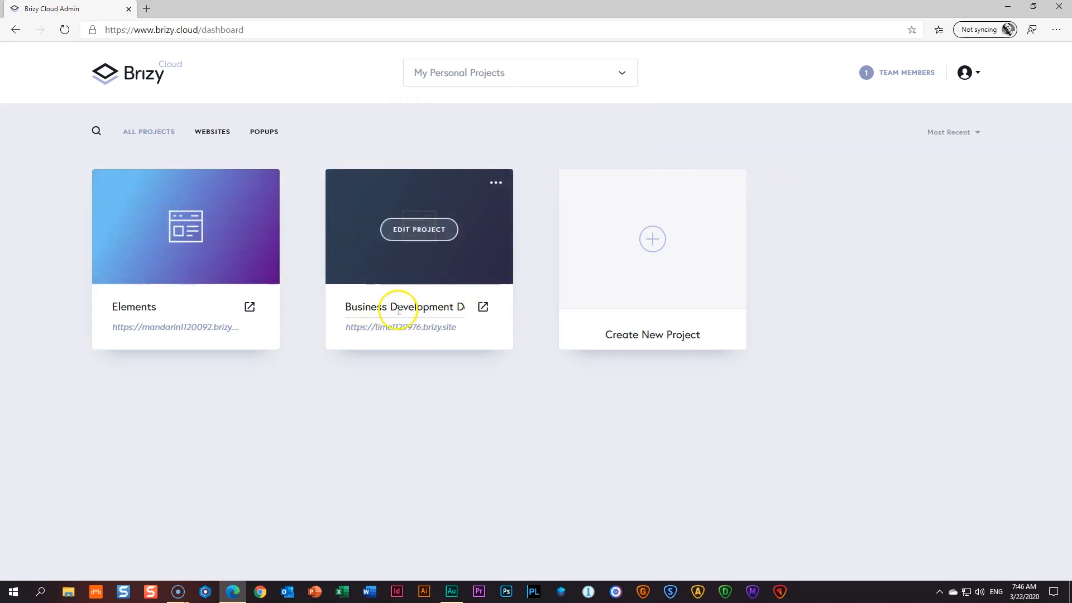
{"action": "left_click", "coordinate": [457, 306]}
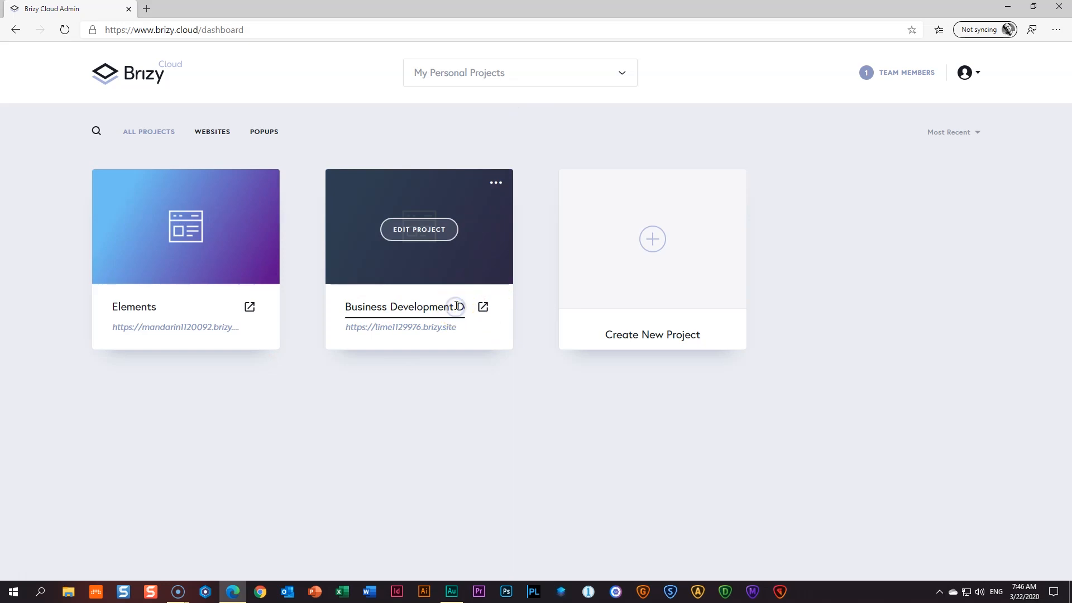
{"action": "key", "text": "Right"}
{"action": "key", "text": "Right"}
{"action": "key", "text": "Right"}
{"action": "key", "text": "Right"}
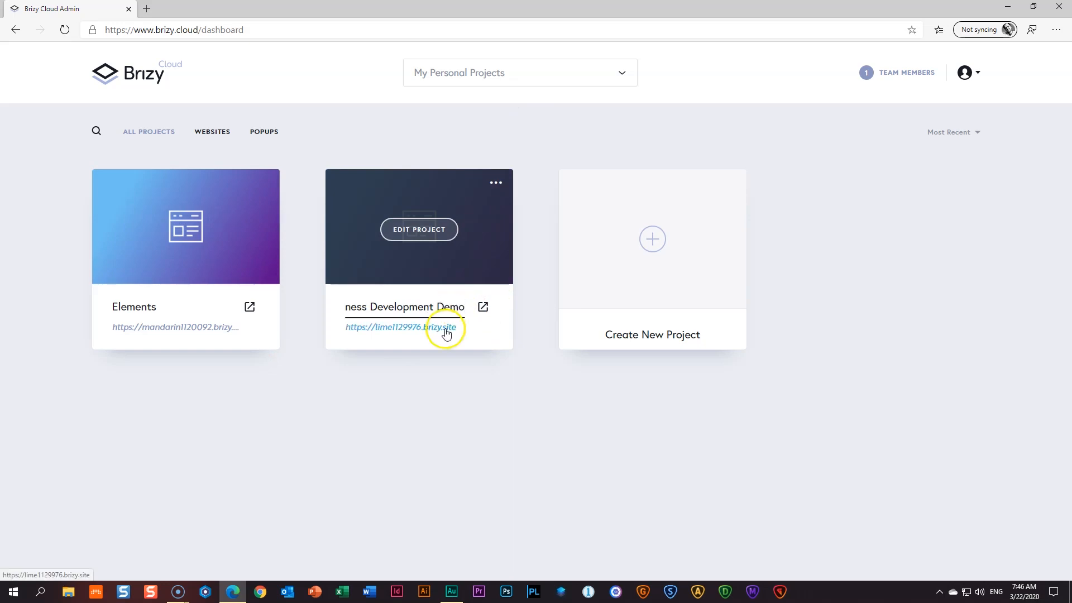
- Open the Business Development Demo site's live page in a new tab
{"action": "left_click", "coordinate": [482, 308]}
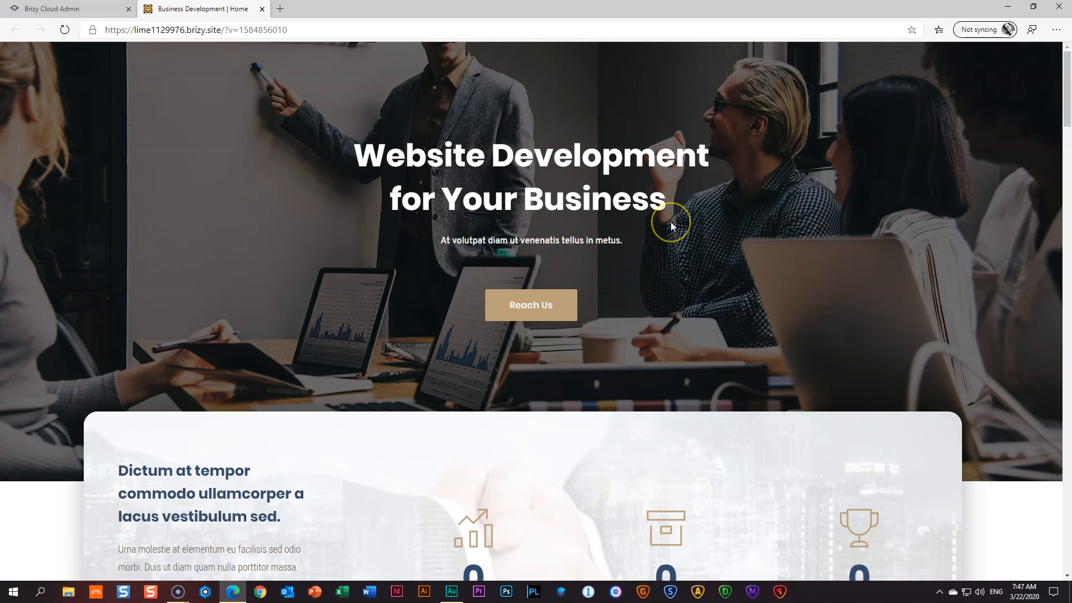
{"action": "scroll", "coordinate": [671, 222], "scroll_direction": "down", "scroll_amount": 5}
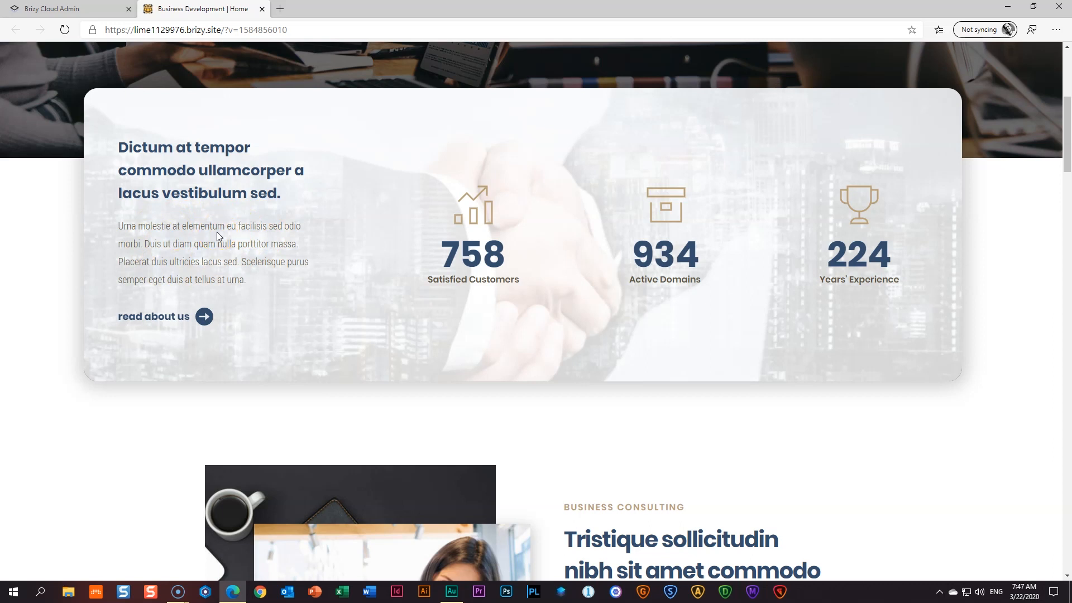
{"action": "scroll", "coordinate": [217, 232], "scroll_direction": "down", "scroll_amount": 4}
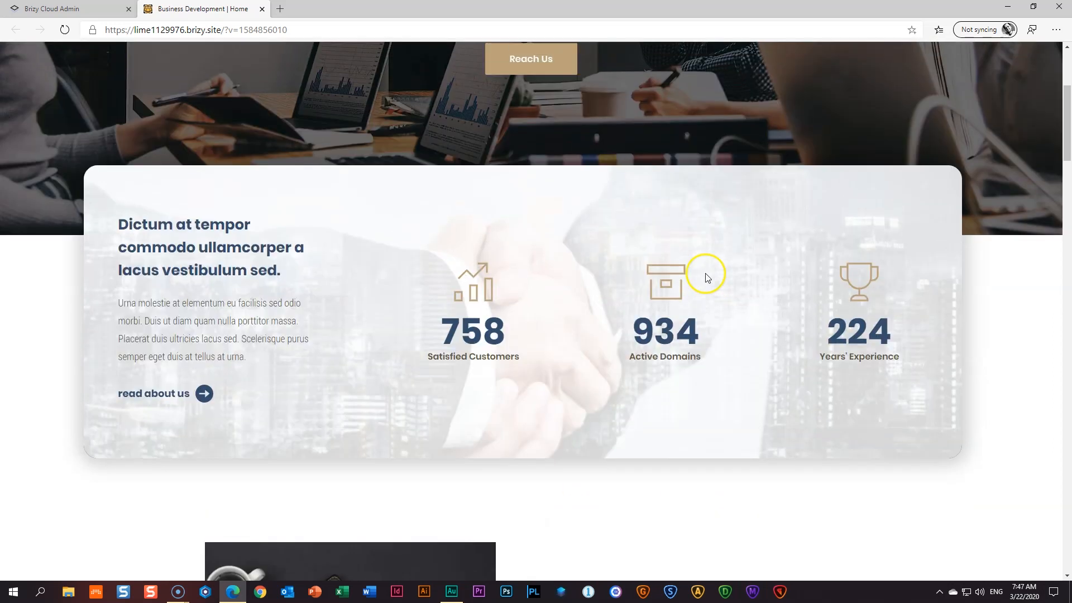
{"action": "scroll", "coordinate": [707, 275], "scroll_direction": "down", "scroll_amount": 6}
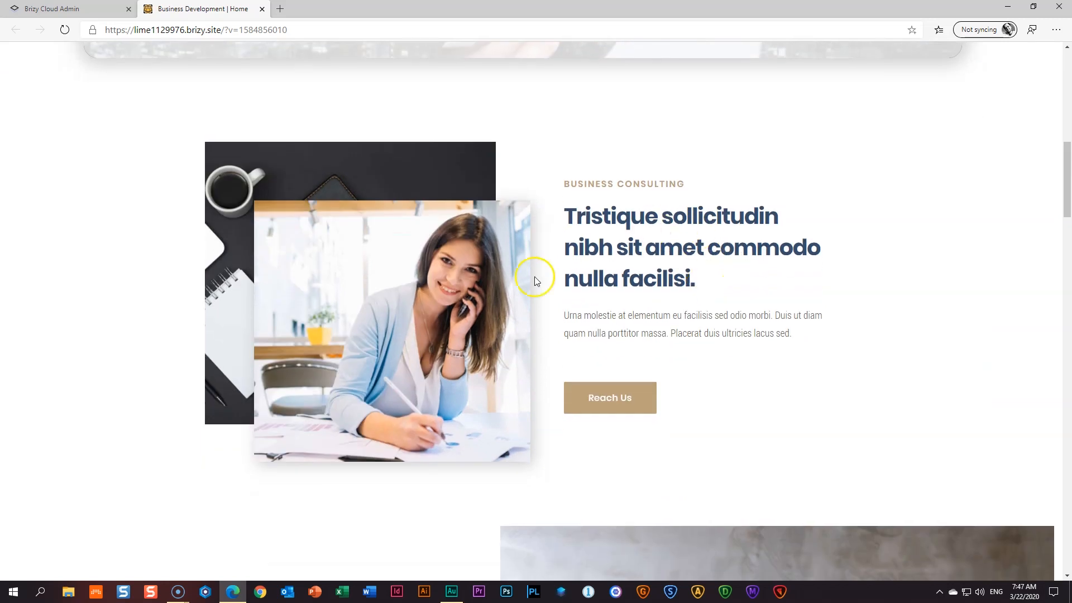
{"action": "scroll", "coordinate": [673, 284], "scroll_direction": "down", "scroll_amount": 7}
- Scroll to the site's footer and follow the Madman Productions credit link to a Pexels photo
{"action": "scroll", "coordinate": [675, 283], "scroll_direction": "down", "scroll_amount": 3}
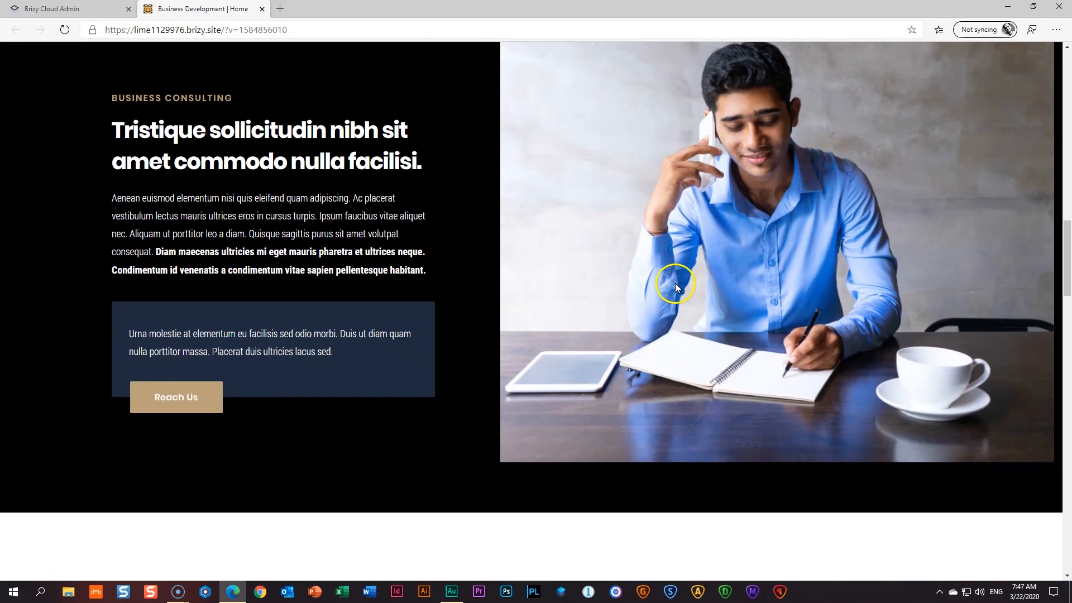
{"action": "scroll", "coordinate": [538, 368], "scroll_direction": "down", "scroll_amount": 10}
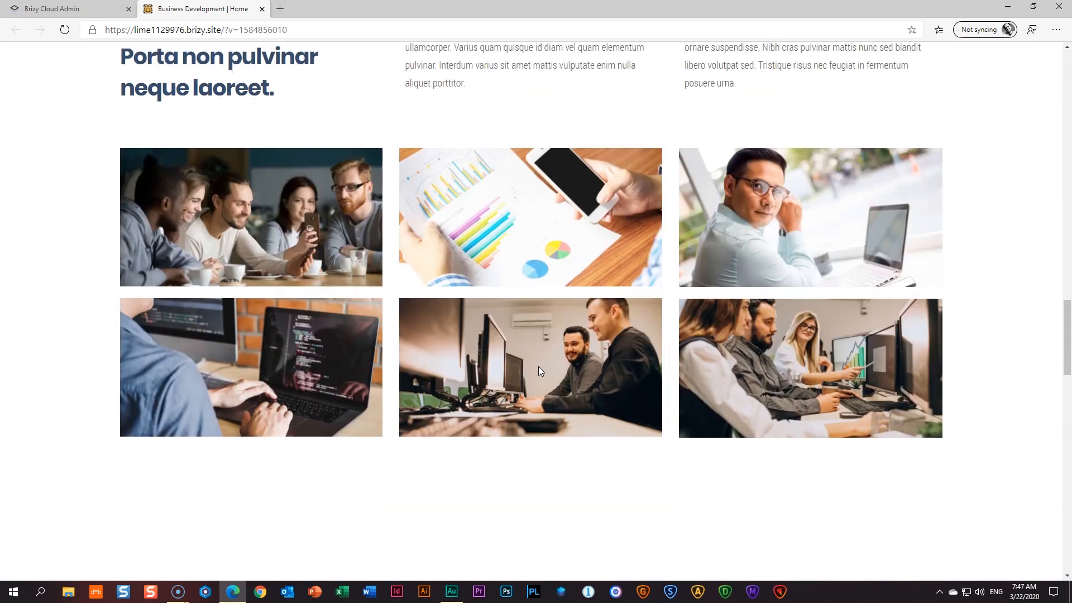
{"action": "scroll", "coordinate": [540, 366], "scroll_direction": "down", "scroll_amount": 9}
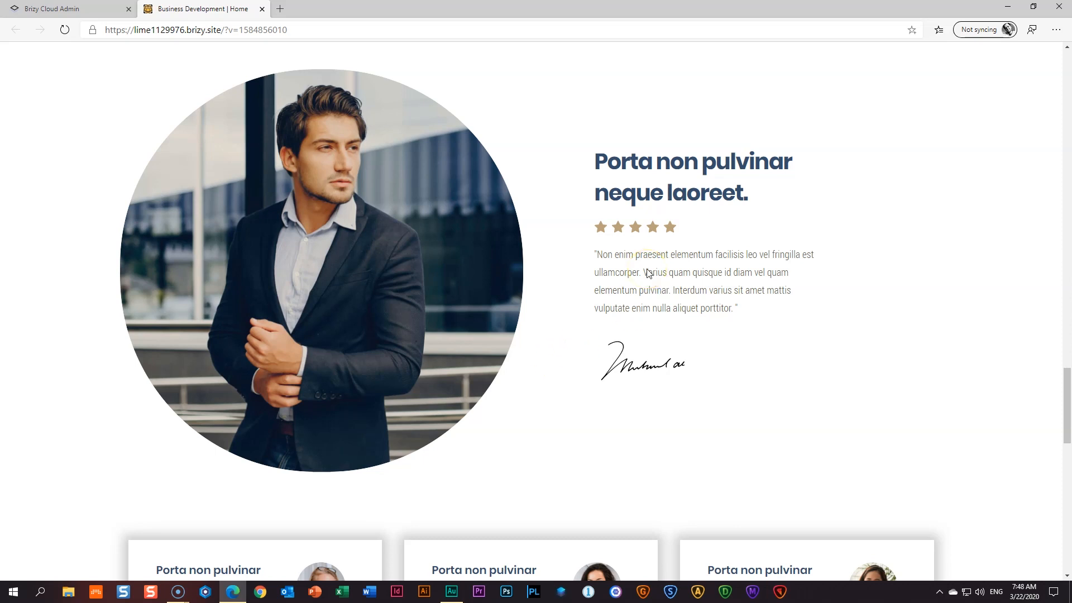
{"action": "scroll", "coordinate": [648, 273], "scroll_direction": "down", "scroll_amount": 4}
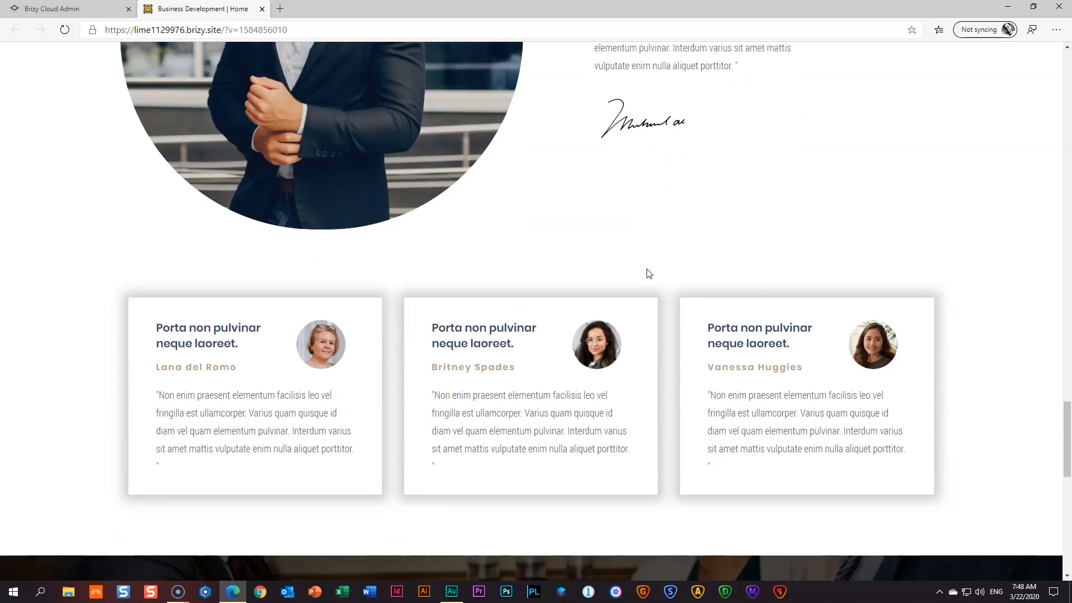
{"action": "scroll", "coordinate": [970, 423], "scroll_direction": "down", "scroll_amount": 7}
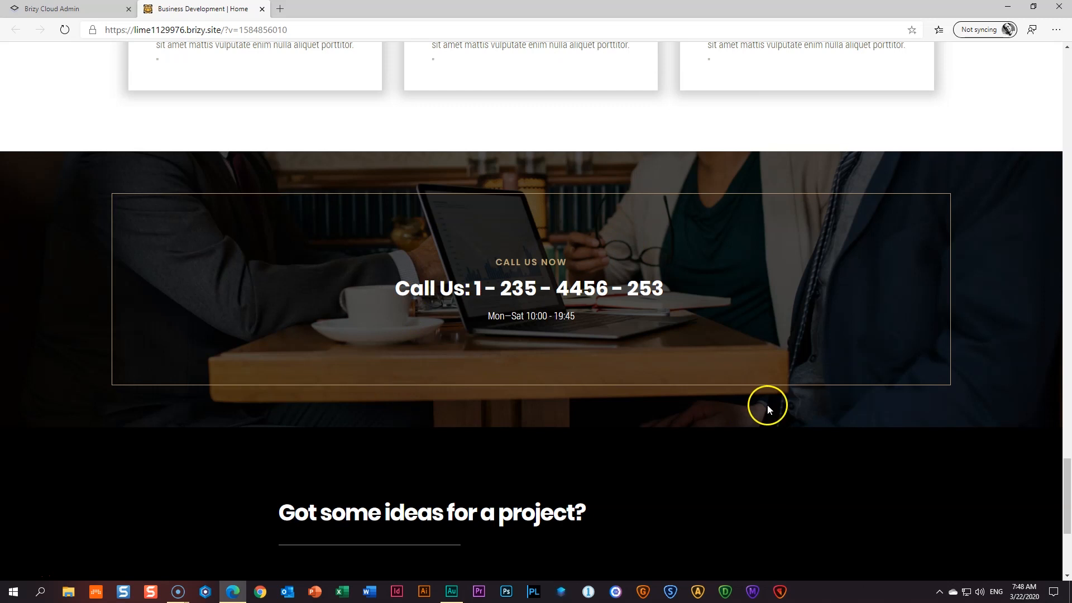
{"action": "scroll", "coordinate": [767, 404], "scroll_direction": "down", "scroll_amount": 5}
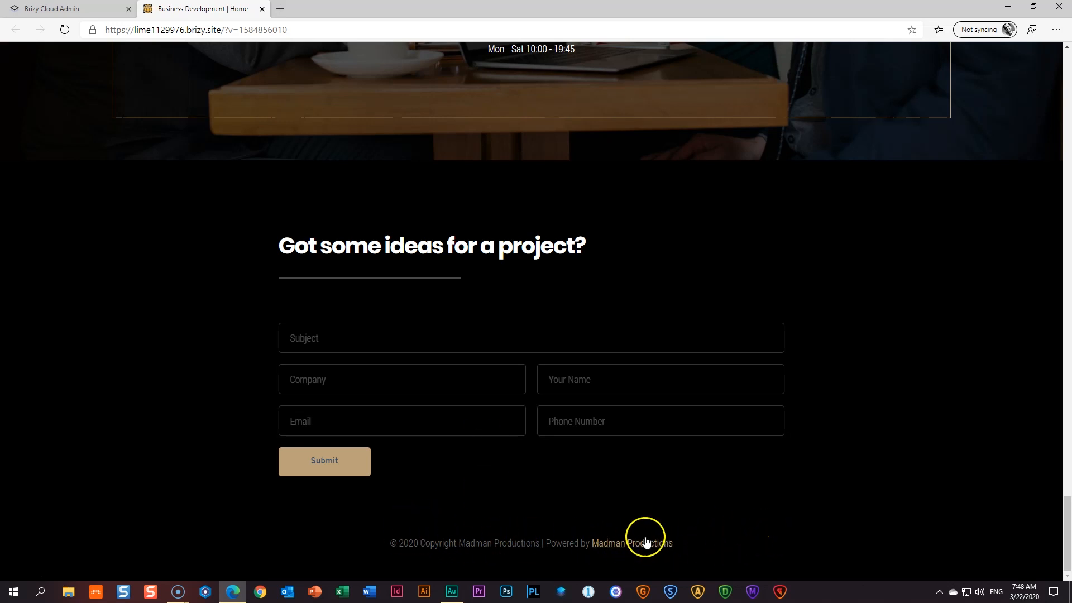
{"action": "left_click", "coordinate": [628, 543]}
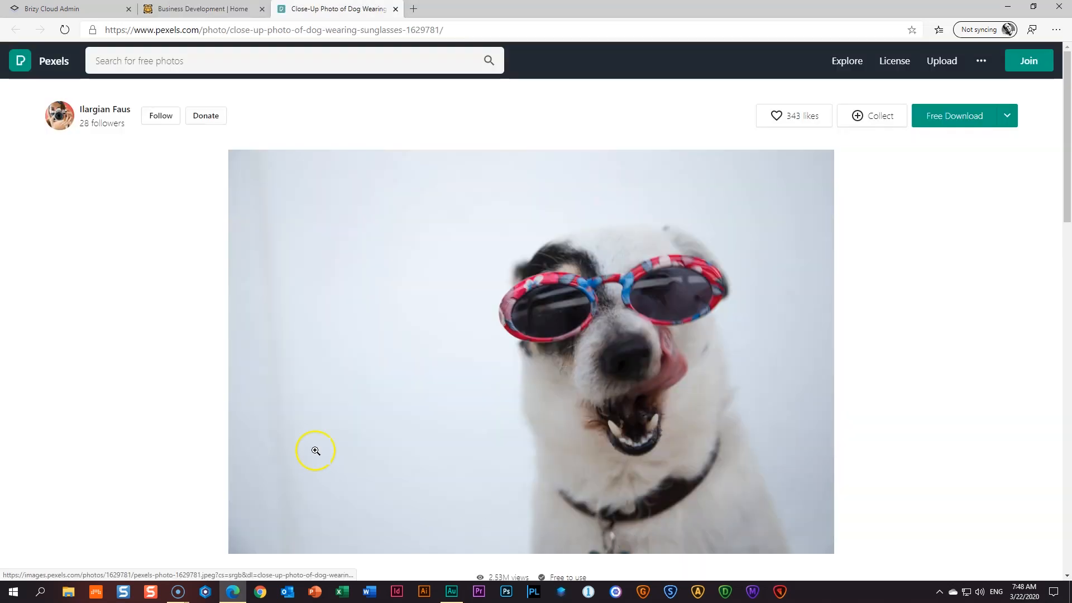
- Close the Pexels photo tab and scroll back to the top of the live site
{"action": "left_click", "coordinate": [395, 9]}
{"action": "scroll", "coordinate": [409, 321], "scroll_direction": "up", "scroll_amount": 10}
{"action": "scroll", "coordinate": [411, 323], "scroll_direction": "up", "scroll_amount": 20}
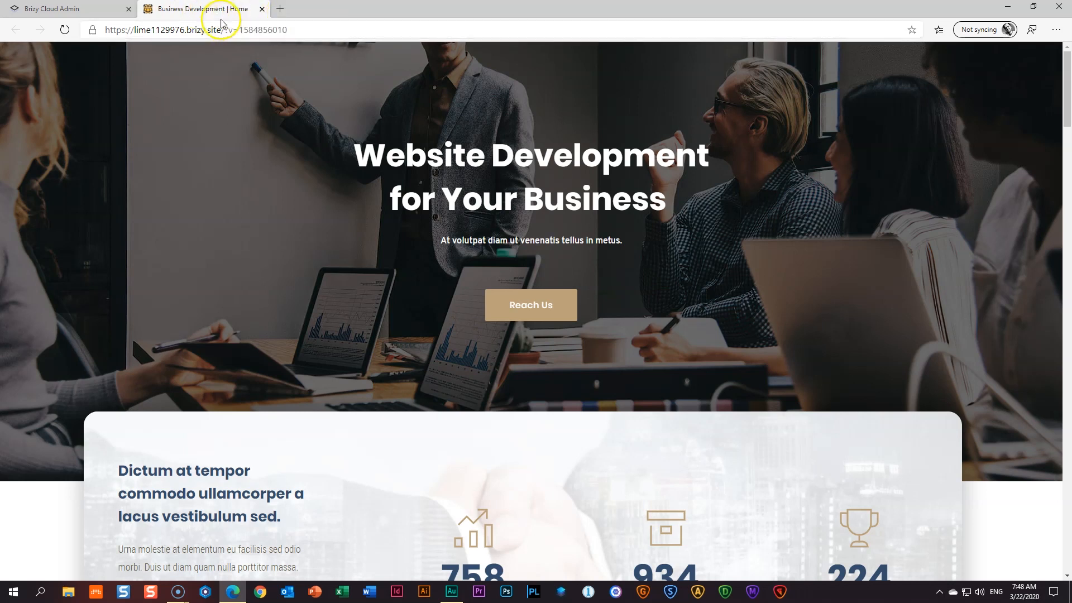
- Check that Reach Us jumps to the contact form, then close the Business Development preview tab
{"action": "left_click", "coordinate": [538, 314]}
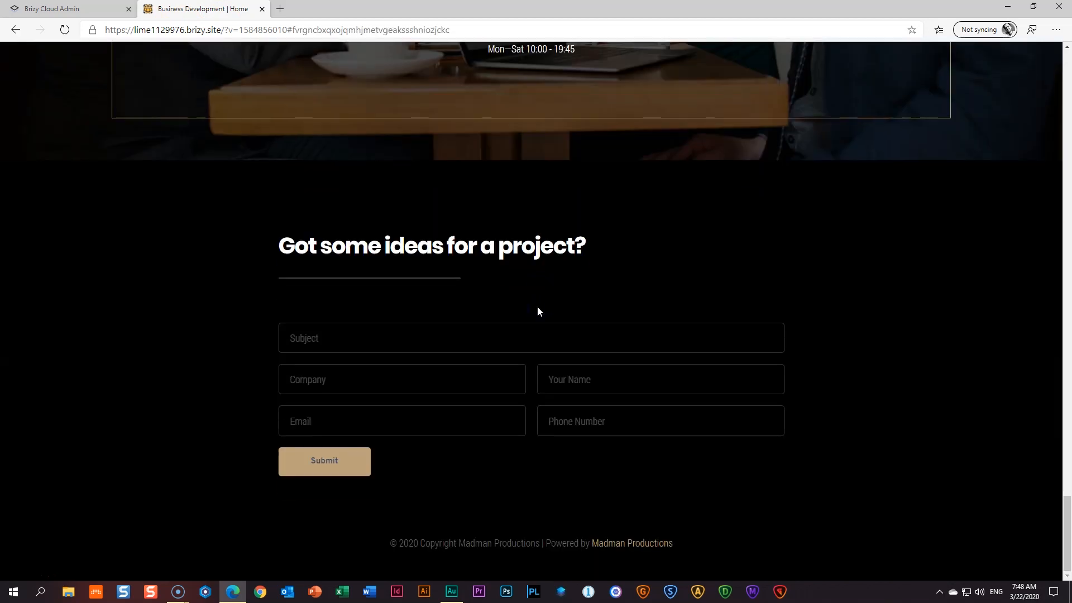
{"action": "scroll", "coordinate": [652, 367], "scroll_direction": "up", "scroll_amount": 15}
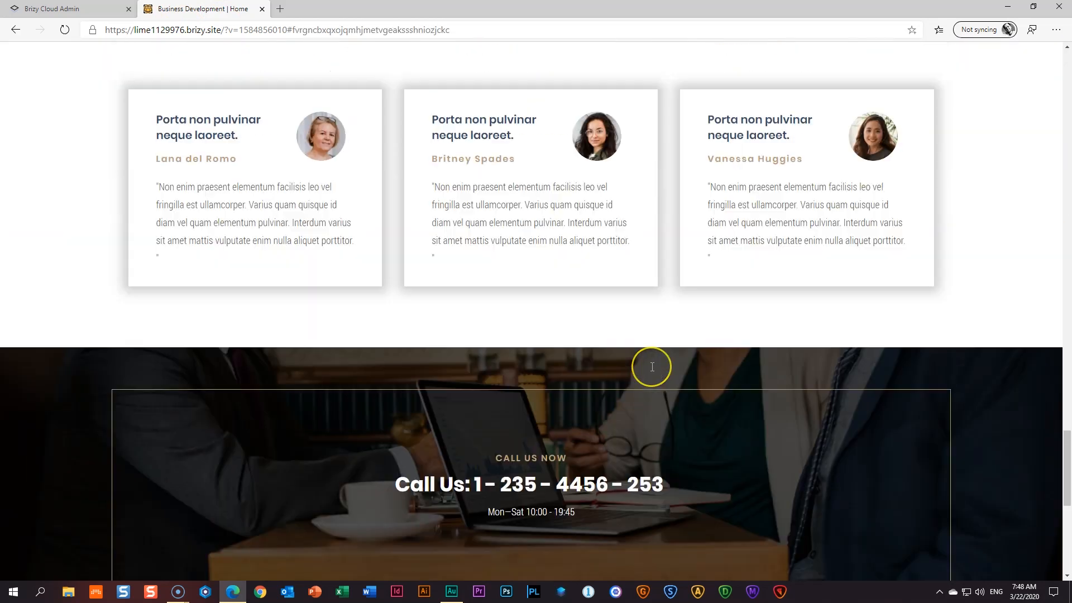
{"action": "scroll", "coordinate": [652, 367], "scroll_direction": "up", "scroll_amount": 10}
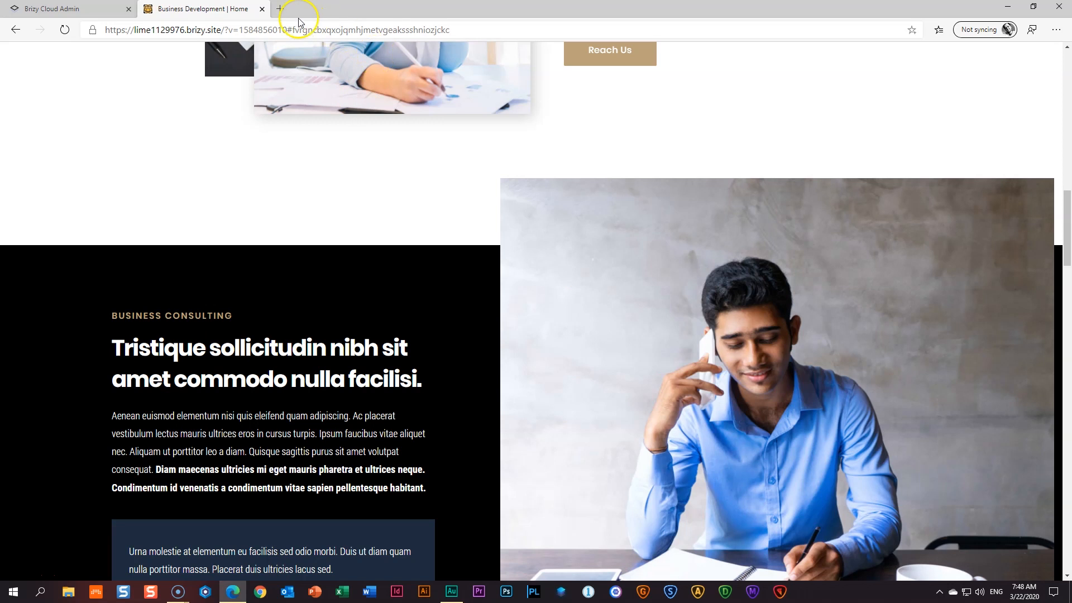
{"action": "left_click", "coordinate": [262, 10]}
{"action": "mouse_move", "coordinate": [437, 276]}
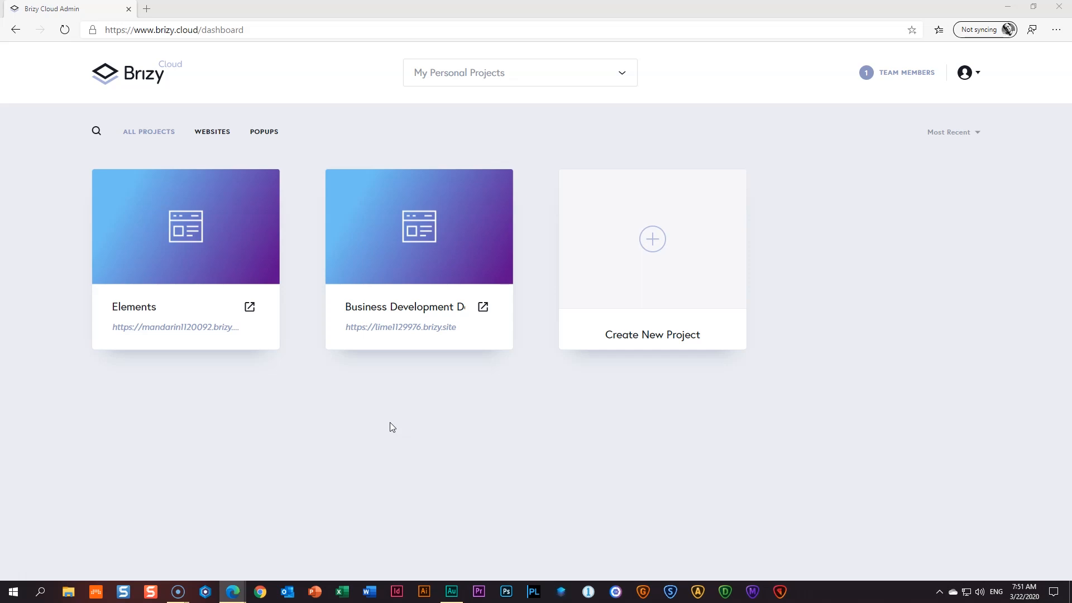
- Create a new Website & Landing Page project from the Brizy dashboard
{"action": "left_click", "coordinate": [390, 424]}
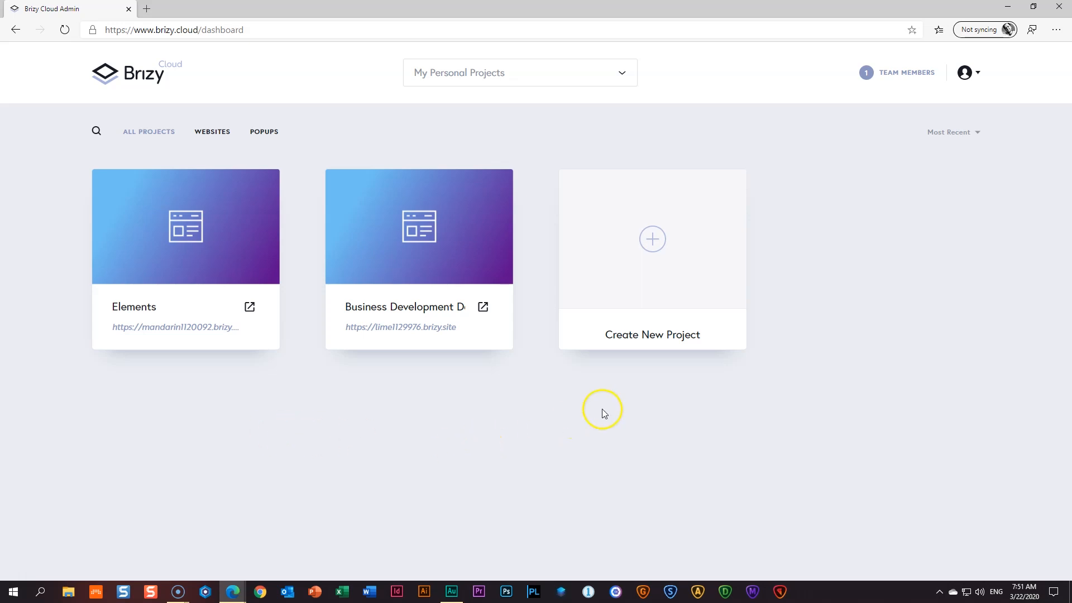
{"action": "left_click", "coordinate": [655, 247]}
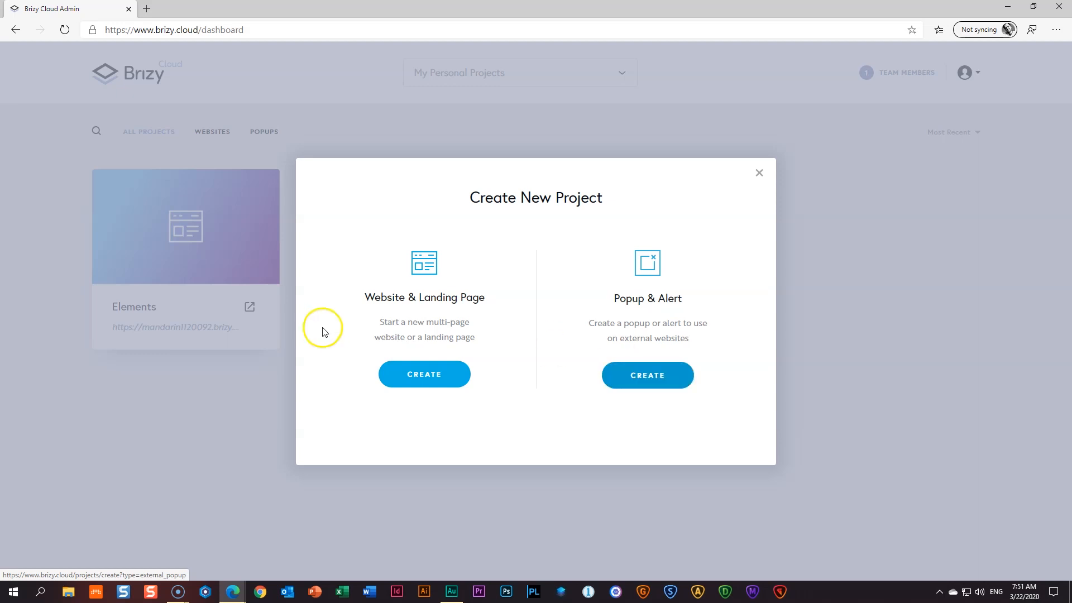
{"action": "left_click", "coordinate": [421, 376]}
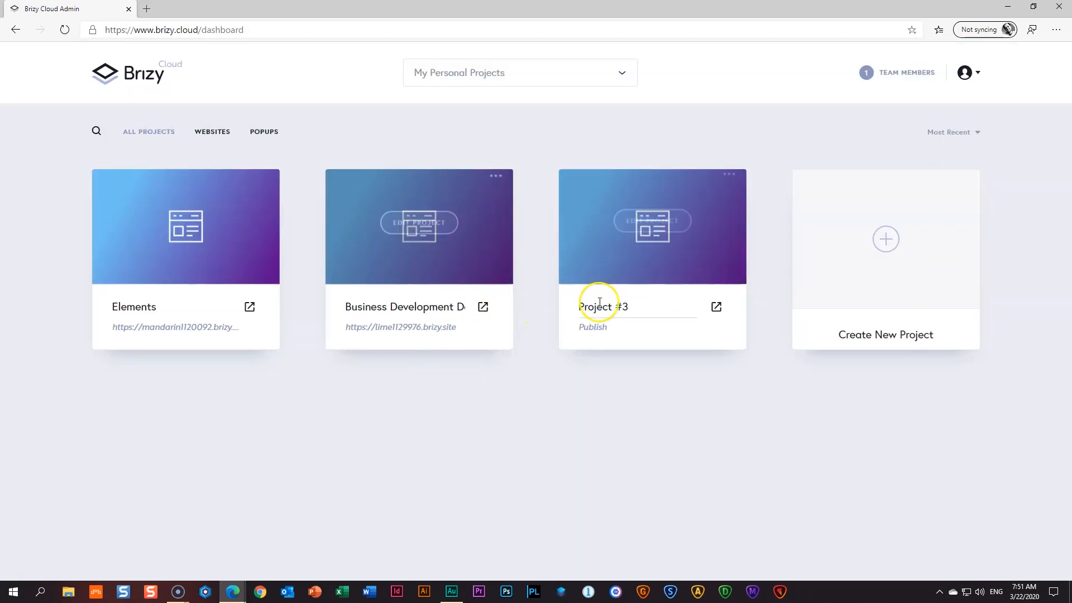
- Rename Project #3 to 'Business Development FINAL' and start publishing it on a free brizy.site subdomain
{"action": "triple_click", "coordinate": [628, 306]}
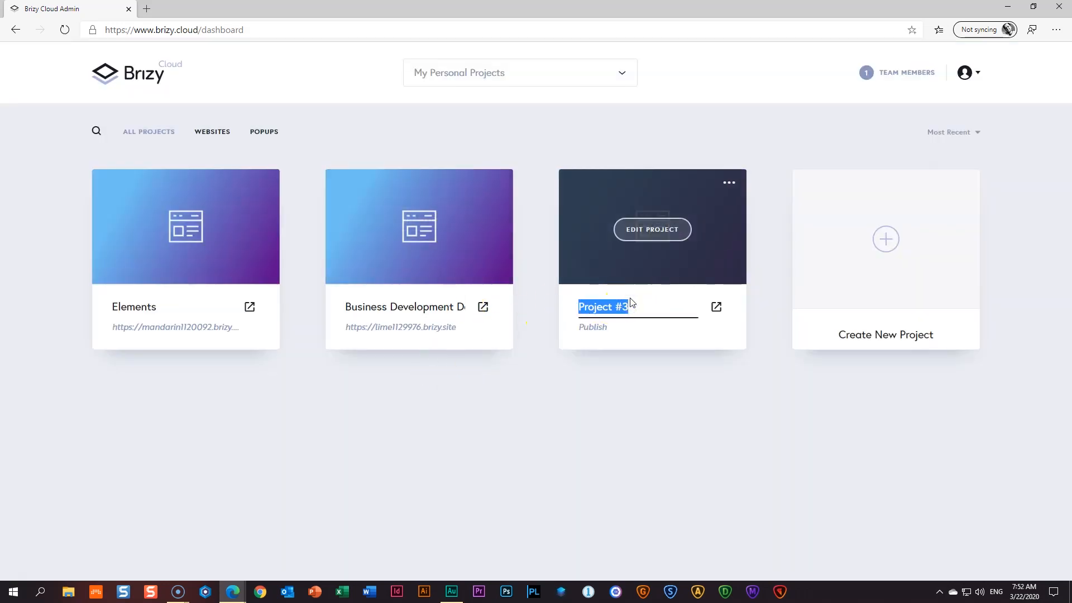
{"action": "type", "text": "Business"}
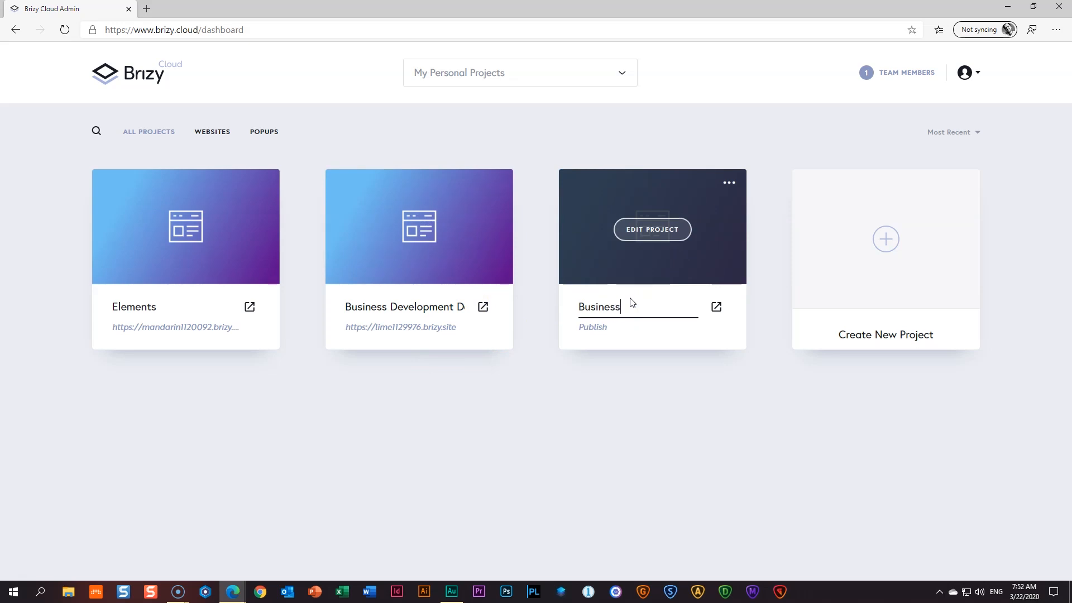
{"action": "type", "text": " Development FINAL"}
{"action": "left_click", "coordinate": [630, 397]}
{"action": "left_click", "coordinate": [661, 318]}
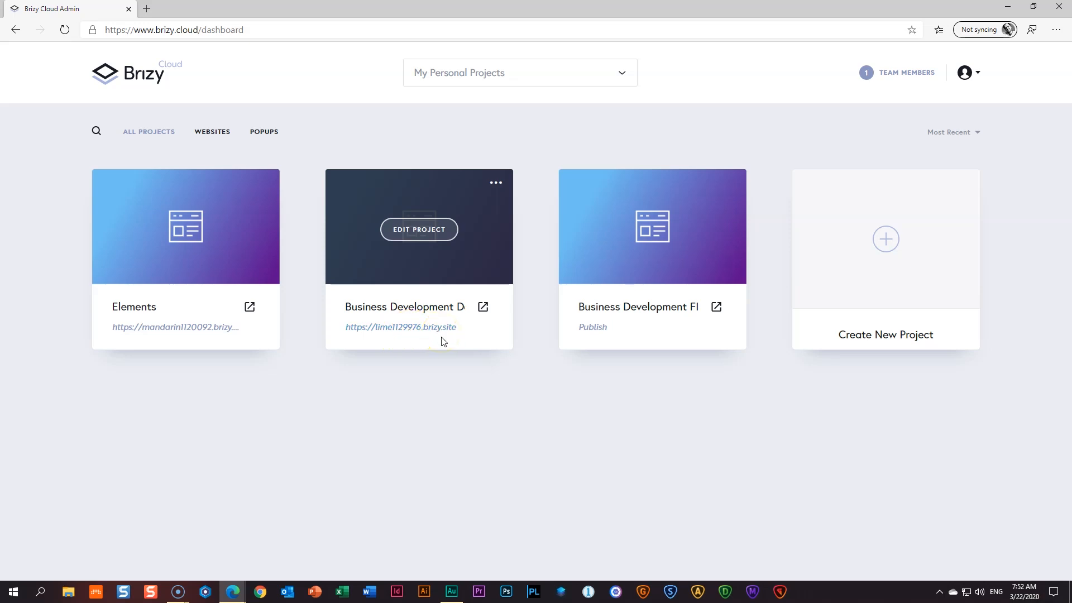
{"action": "left_click", "coordinate": [594, 328]}
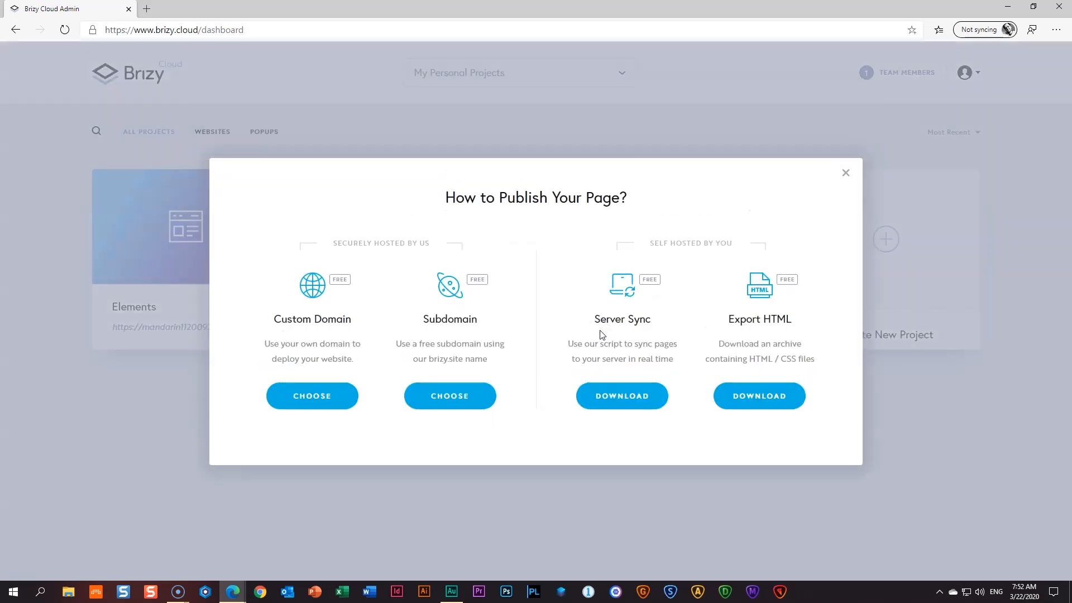
{"action": "left_click", "coordinate": [452, 406]}
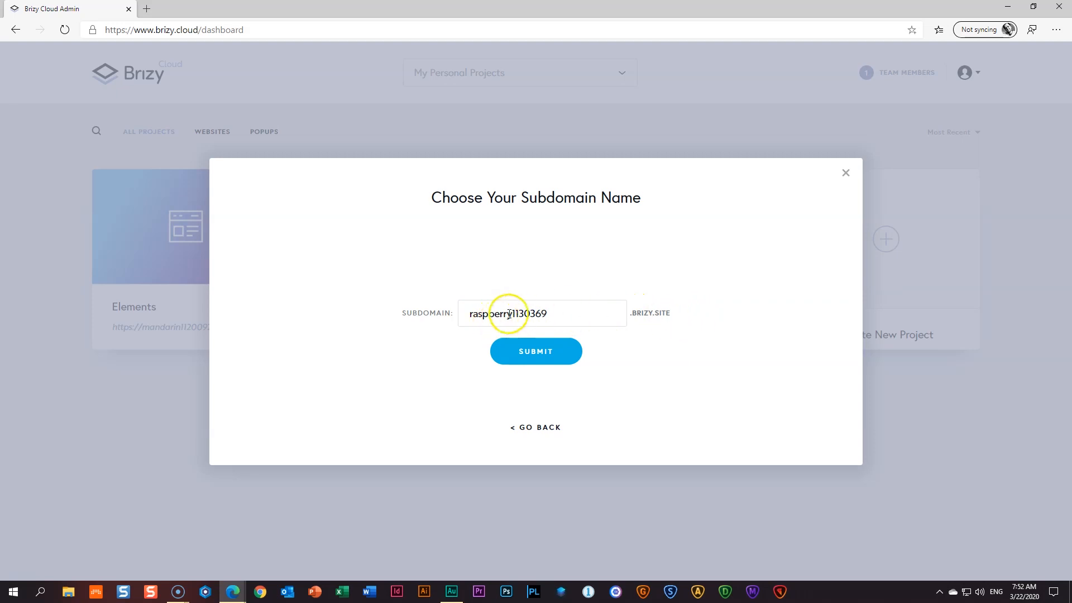
- Replace the prefilled raspberry subdomain with businessdev and submit it
{"action": "left_click_drag", "start_coordinate": [512, 314], "coordinate": [444, 317]}
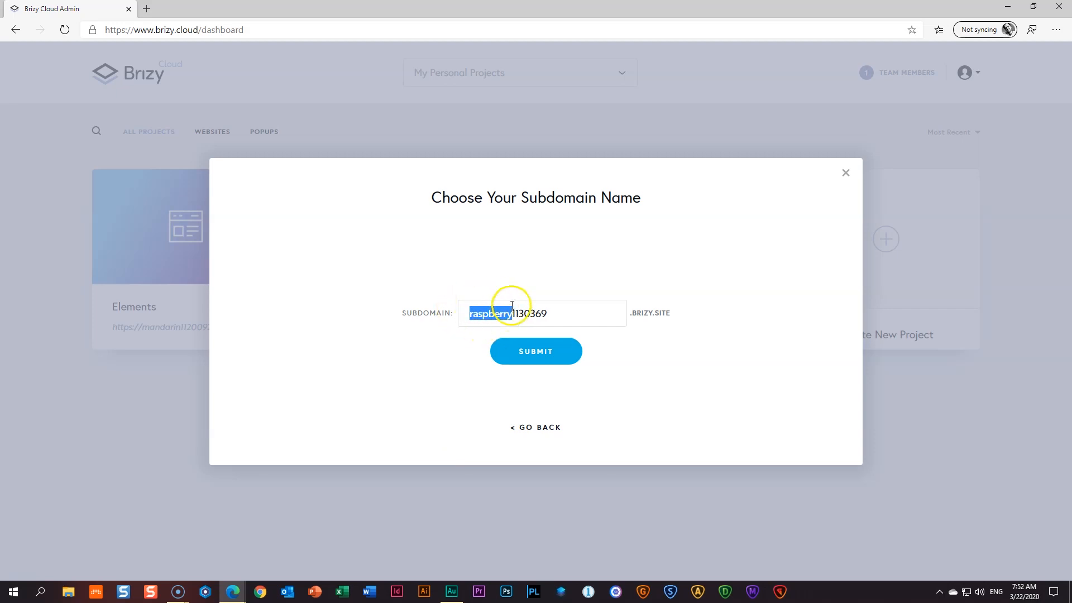
{"action": "left_click_drag", "start_coordinate": [506, 323], "coordinate": [447, 314]}
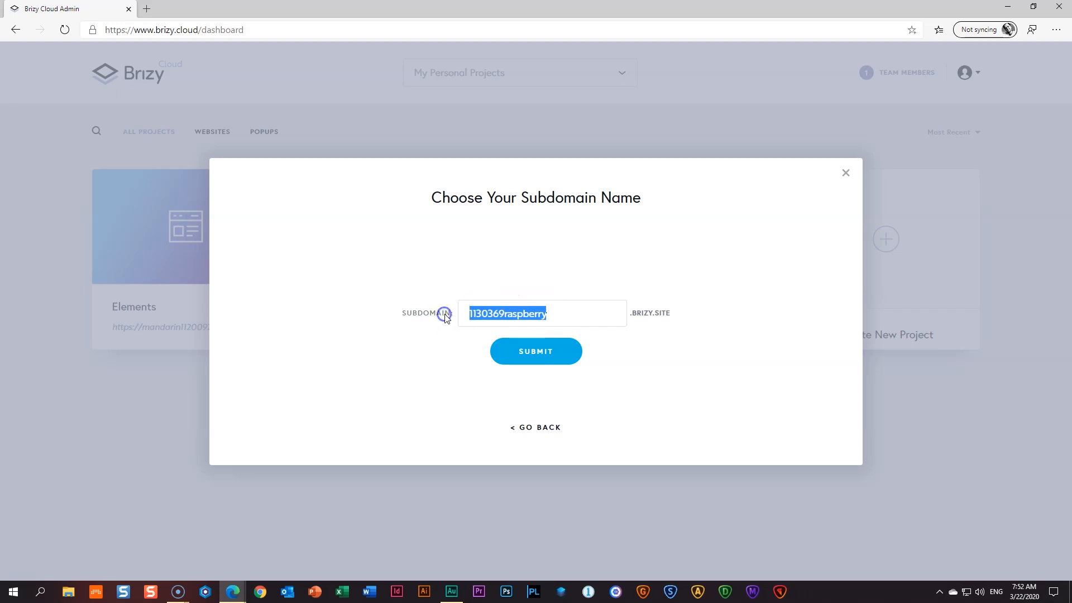
{"action": "type", "text": "BUSINE"}
{"action": "key", "text": "BackSpace"}
{"action": "key", "text": "BackSpace"}
{"action": "key", "text": "BackSpace"}
{"action": "key", "text": "BackSpace"}
{"action": "key", "text": "BackSpace"}
{"action": "key", "text": "BackSpace"}
{"action": "type", "text": "bu"}
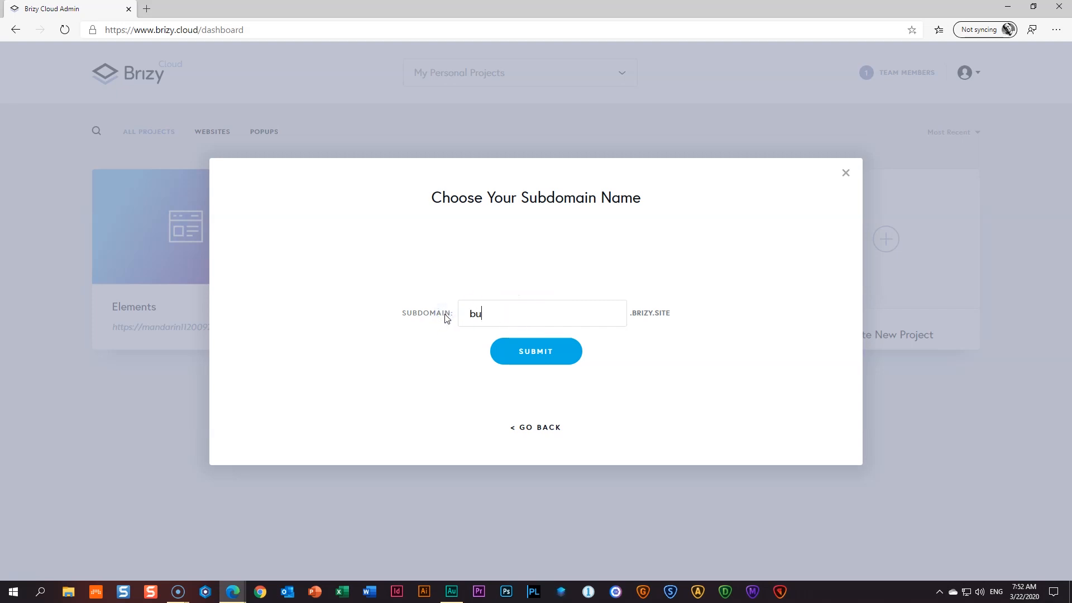
{"action": "type", "text": "sinessdev"}
{"action": "left_click", "coordinate": [538, 357]}
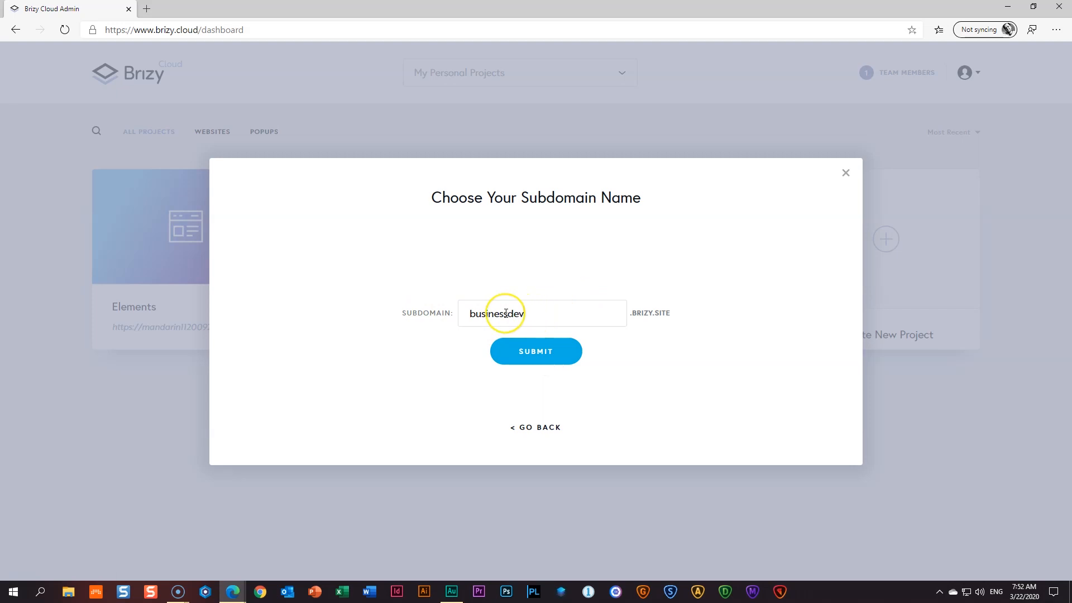
- Save the businessdev subdomain and open the third project for editing
{"action": "left_click", "coordinate": [541, 359]}
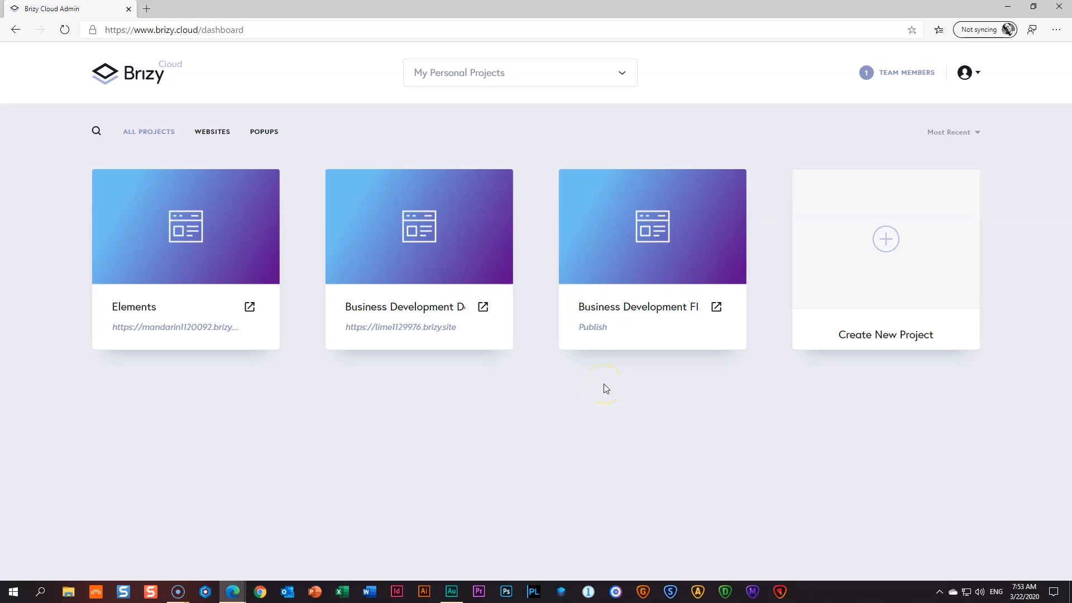
{"action": "left_click", "coordinate": [656, 237]}
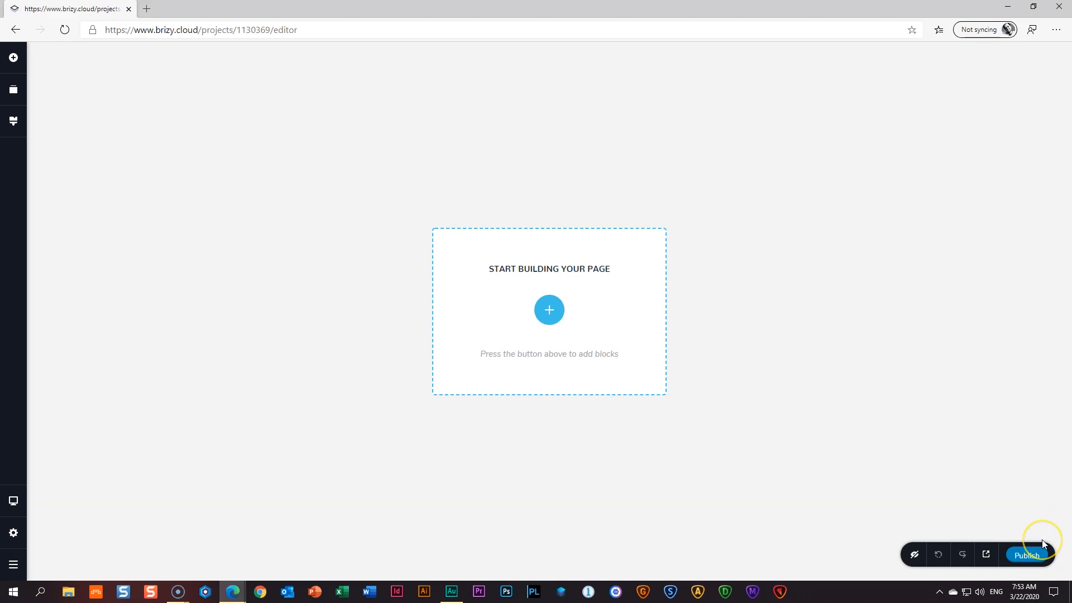
- Publish the still-empty page from the editor and bring up its main menu
{"action": "left_click", "coordinate": [1031, 556]}
{"action": "left_click", "coordinate": [14, 564]}
- Return to the dashboard, view the project's businessdev.brizy.site address, and close the publishing options
{"action": "left_click", "coordinate": [87, 568]}
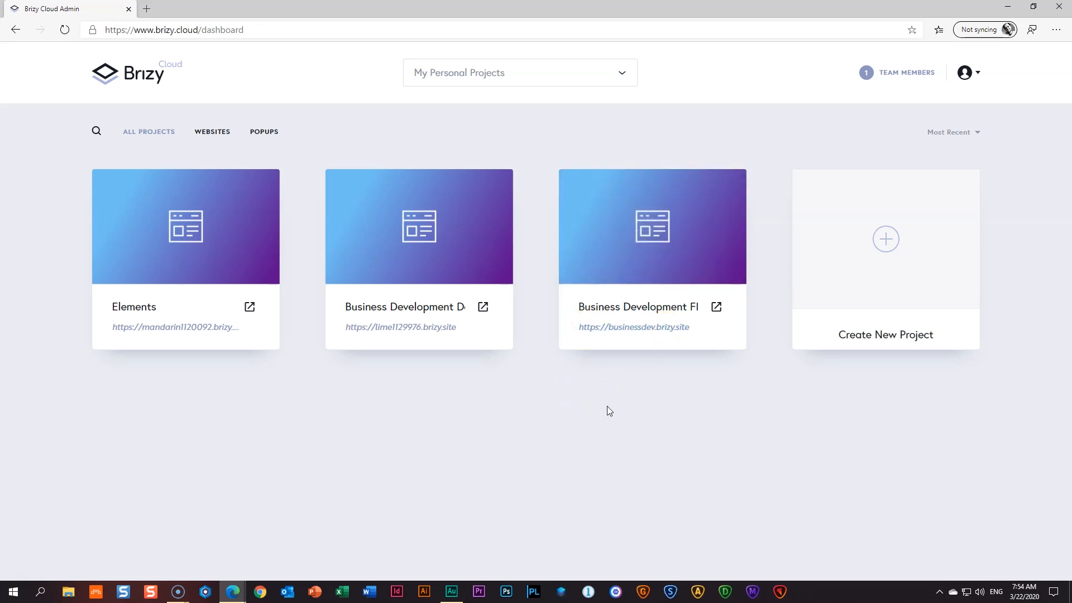
{"action": "mouse_move", "coordinate": [653, 343]}
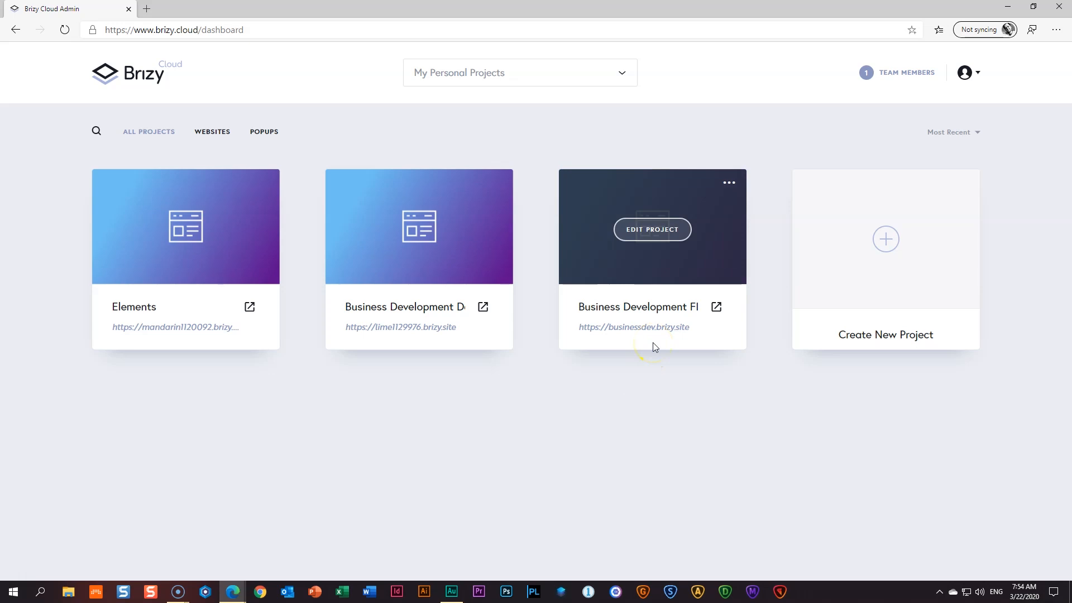
{"action": "left_click", "coordinate": [654, 330]}
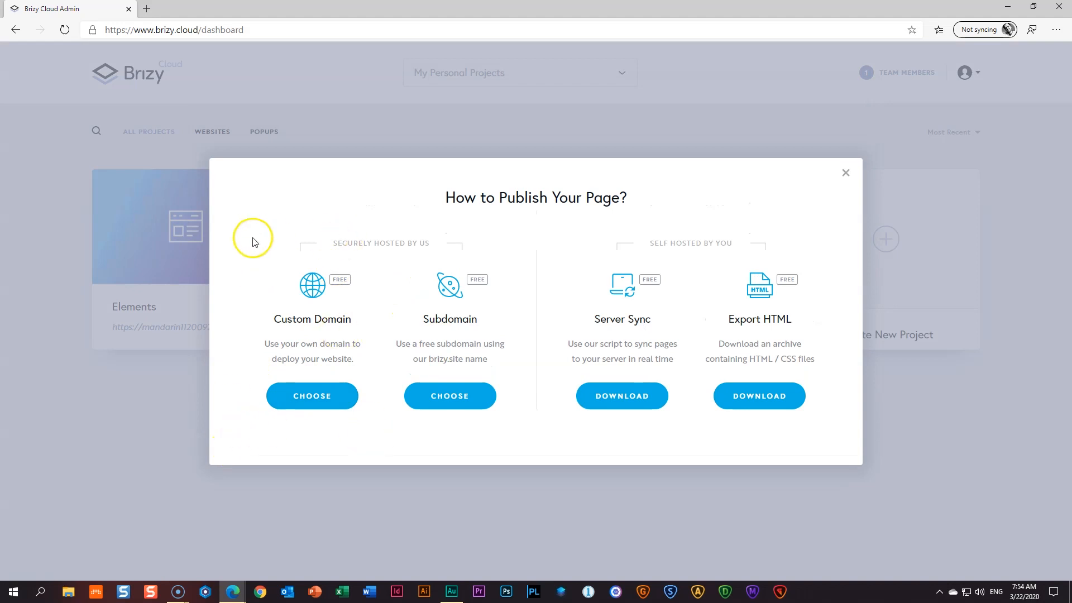
{"action": "left_click", "coordinate": [843, 178]}
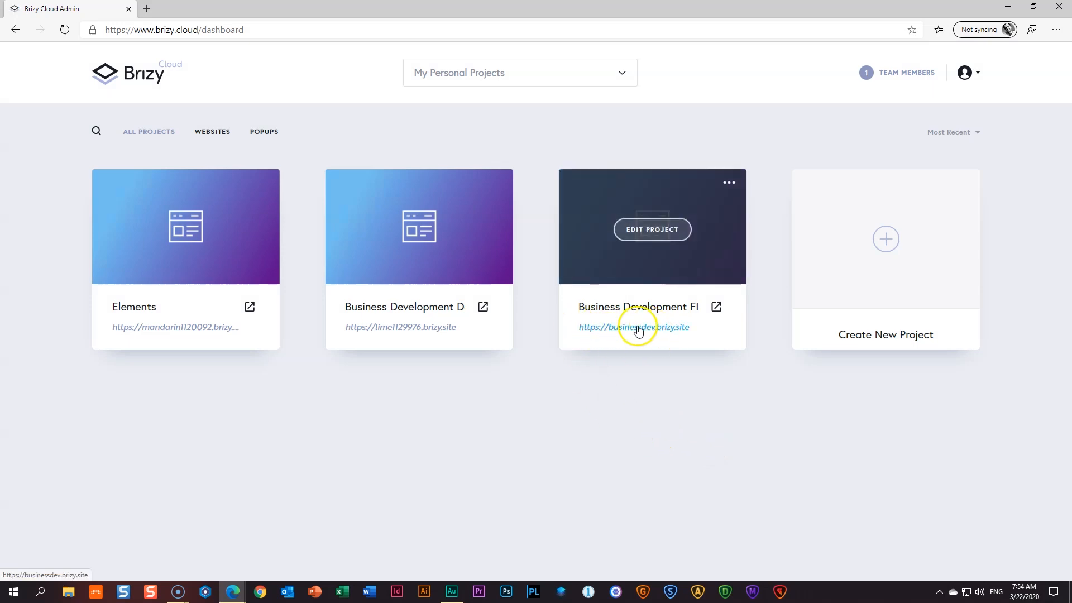
{"action": "left_click", "coordinate": [602, 389]}
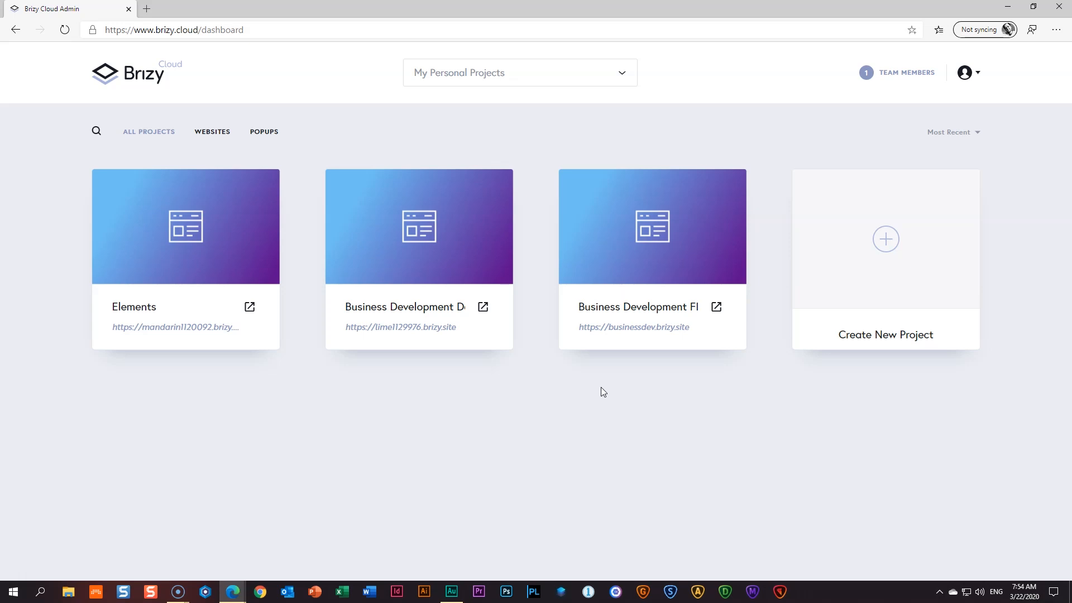
{"action": "left_click", "coordinate": [595, 406]}
- Reopen the third project's editor and show the Styling panel with the Overpass style and typography presets
{"action": "left_click", "coordinate": [650, 231]}
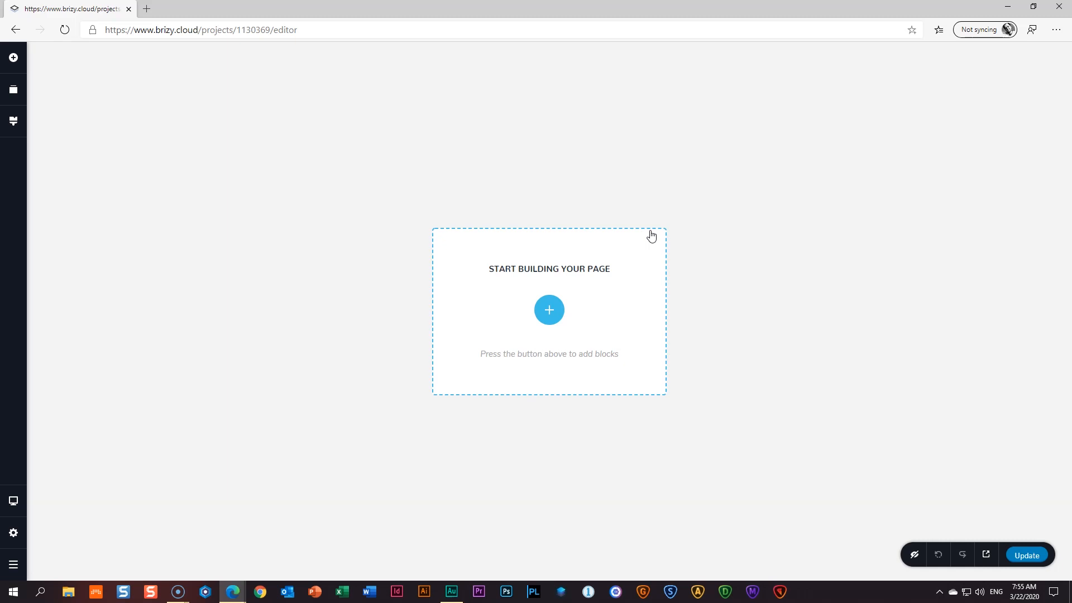
{"action": "left_click", "coordinate": [13, 121]}
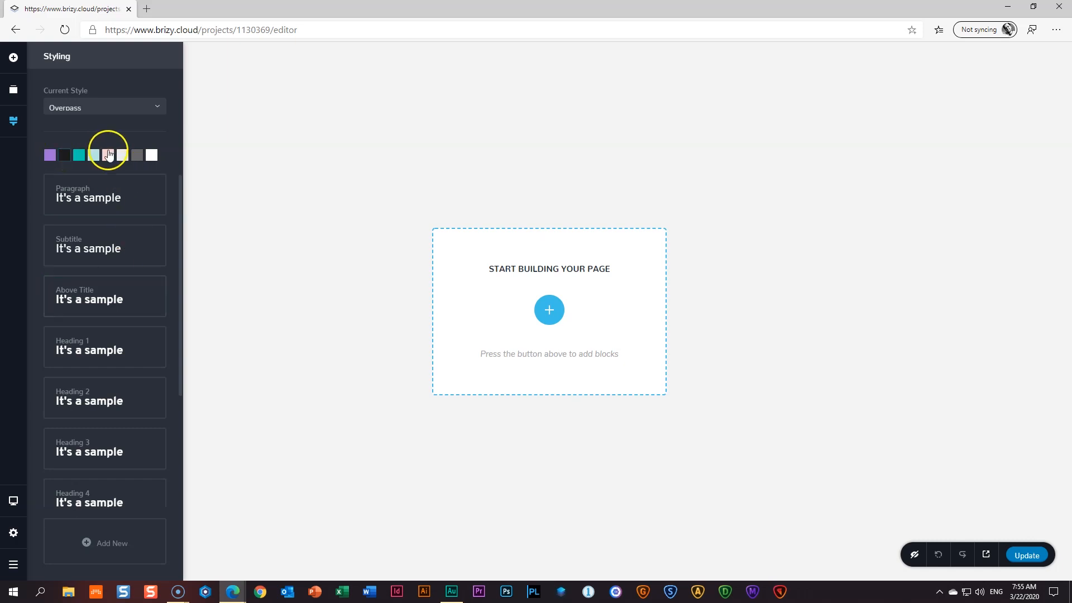
- Preview the Above Title and Paragraph text styles, then close the Styling panel
{"action": "left_click", "coordinate": [89, 288]}
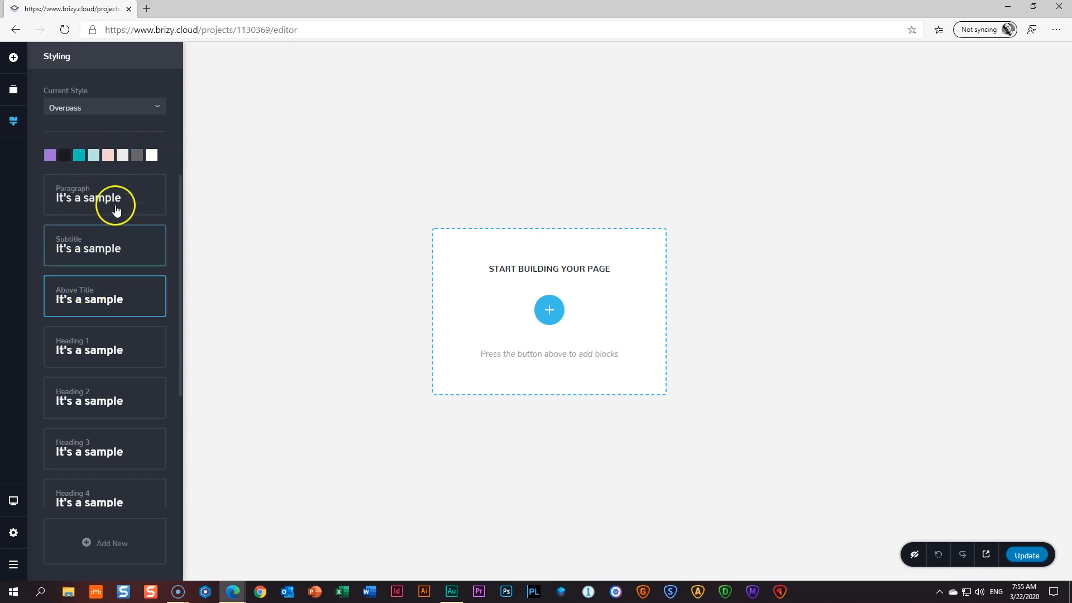
{"action": "left_click", "coordinate": [92, 206]}
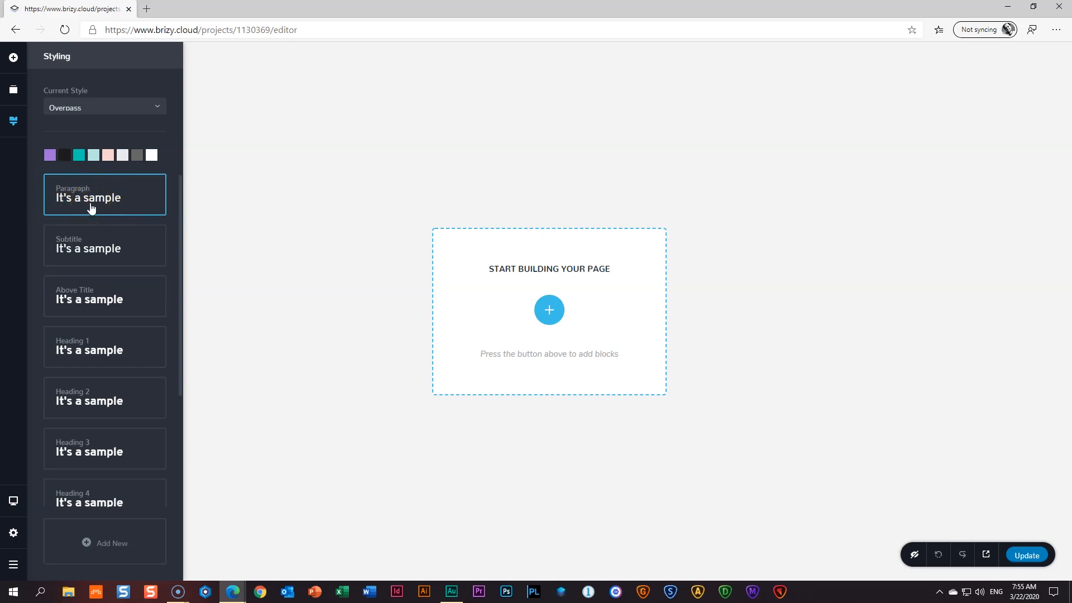
{"action": "left_click", "coordinate": [330, 298]}
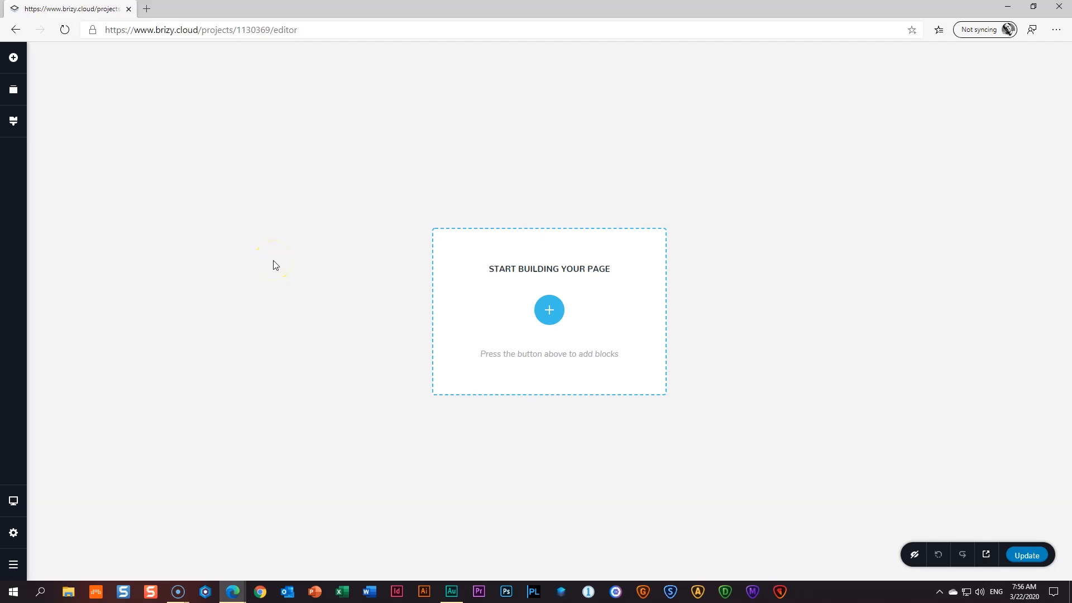
- Add a blank block with the 01 _ Hero office photo from Brizy Cloud Images as background
{"action": "left_click", "coordinate": [549, 311]}
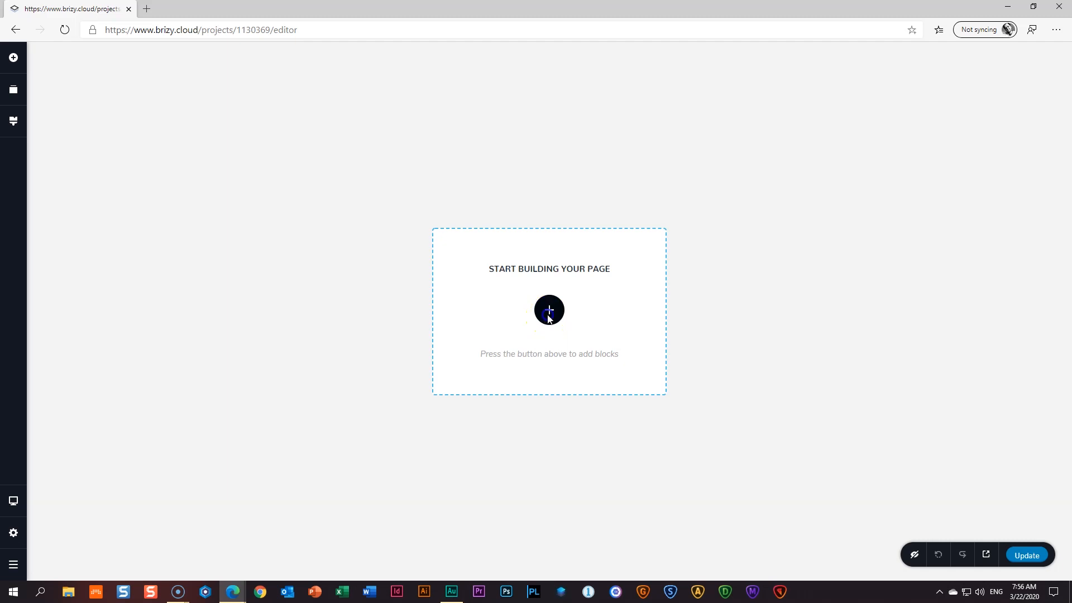
{"action": "left_click", "coordinate": [366, 179]}
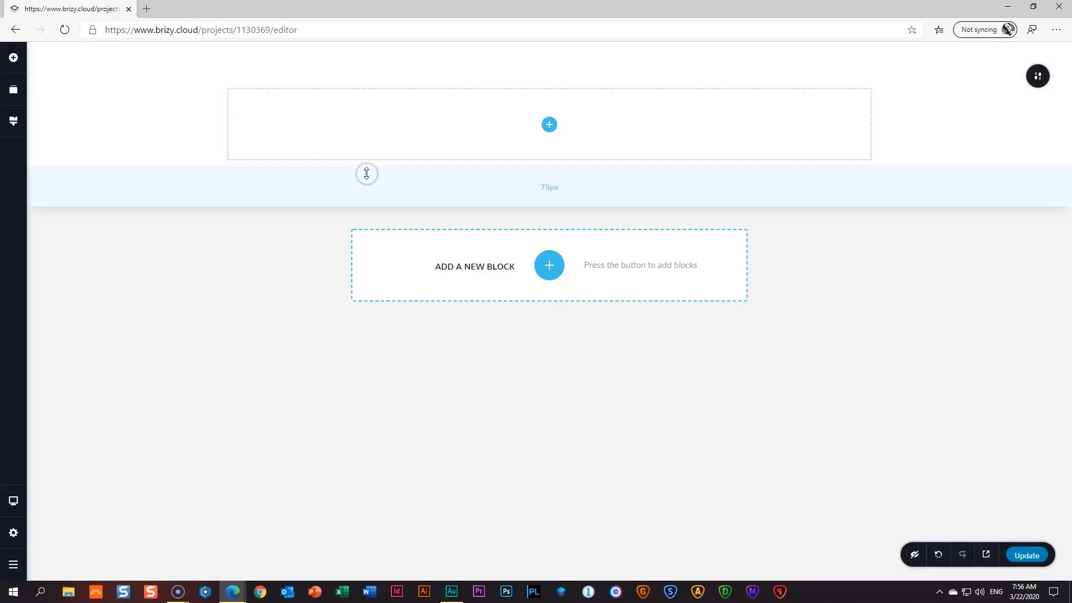
{"action": "left_click", "coordinate": [1042, 82]}
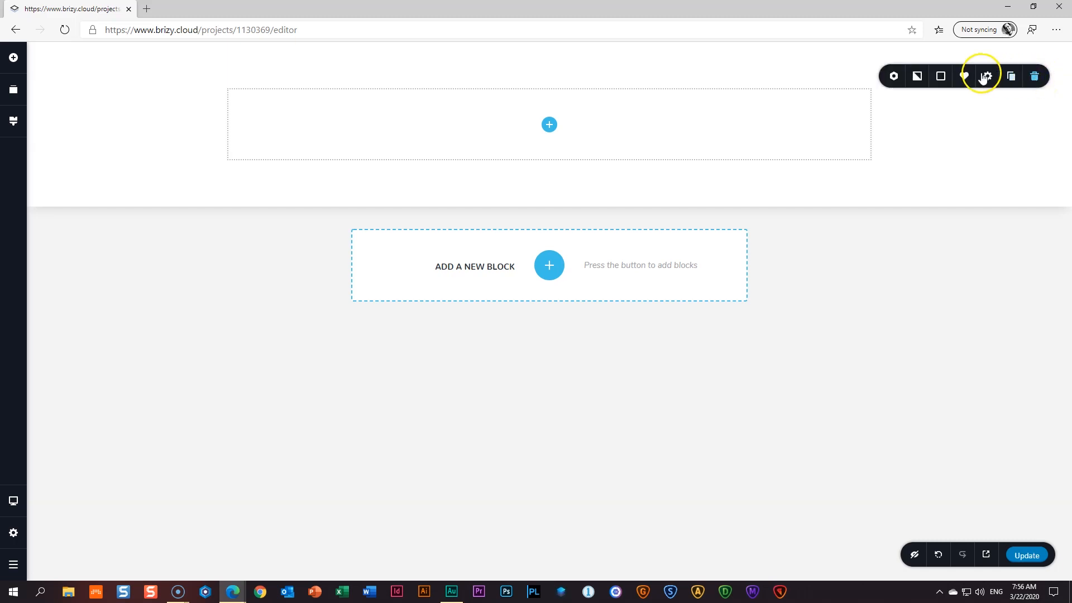
{"action": "left_click", "coordinate": [918, 77]}
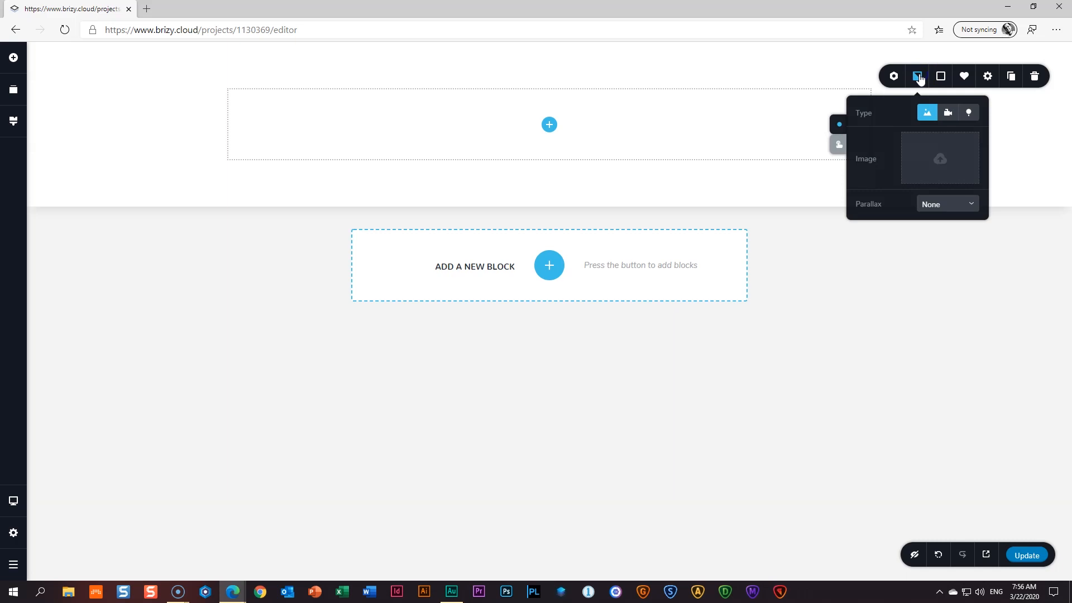
{"action": "left_click", "coordinate": [927, 163]}
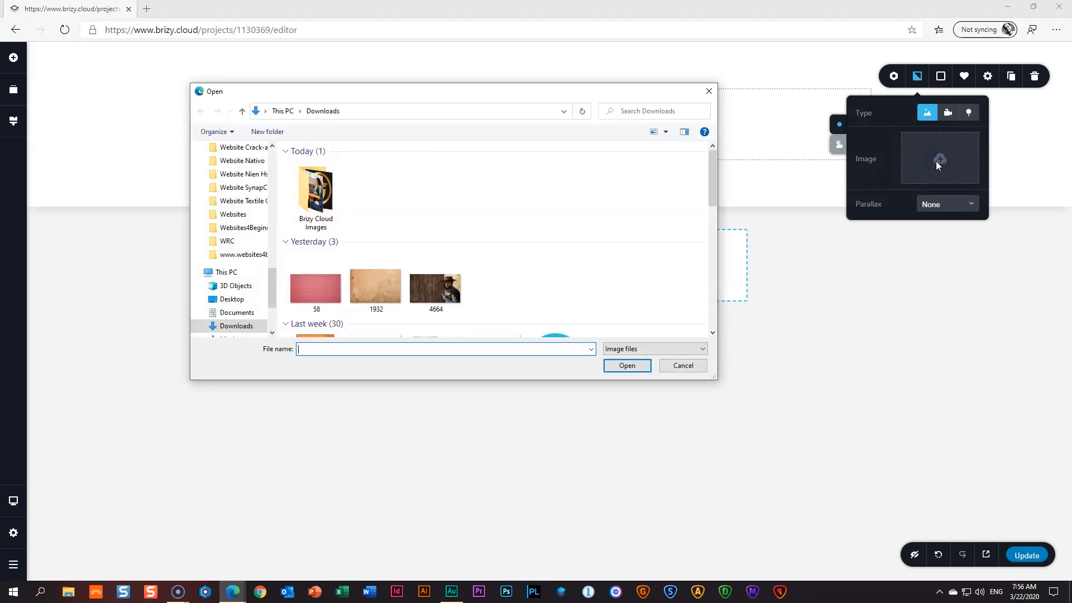
{"action": "double_click", "coordinate": [315, 190]}
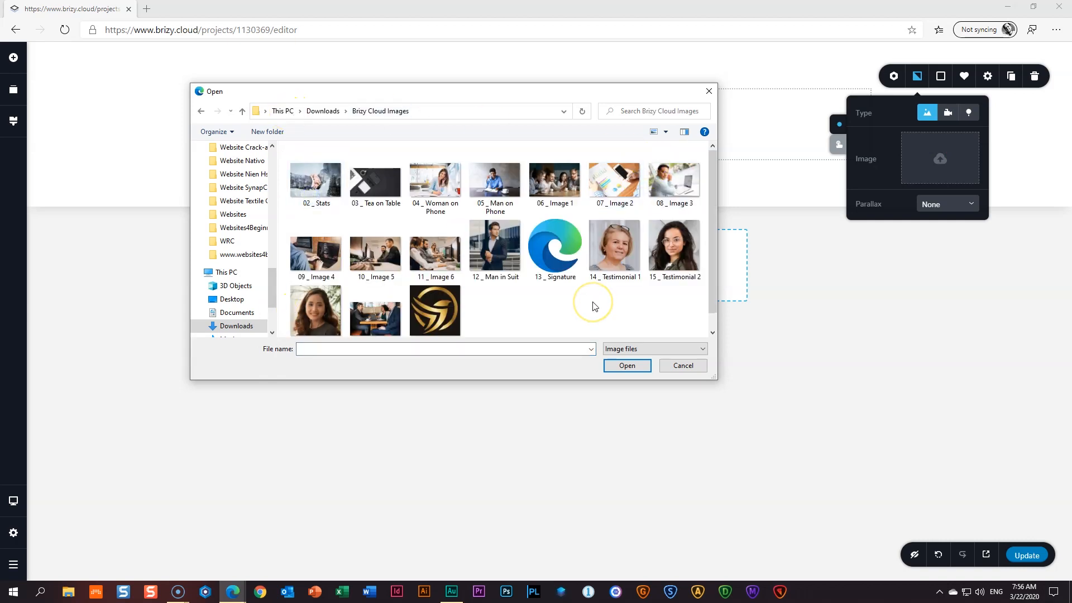
{"action": "left_click", "coordinate": [308, 182]}
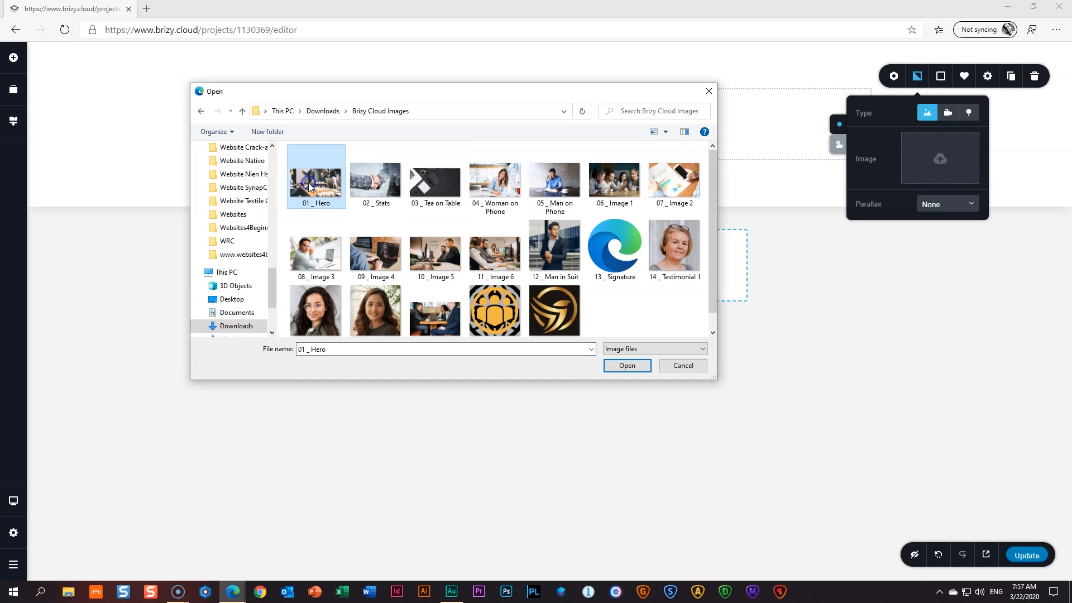
{"action": "left_click", "coordinate": [625, 367]}
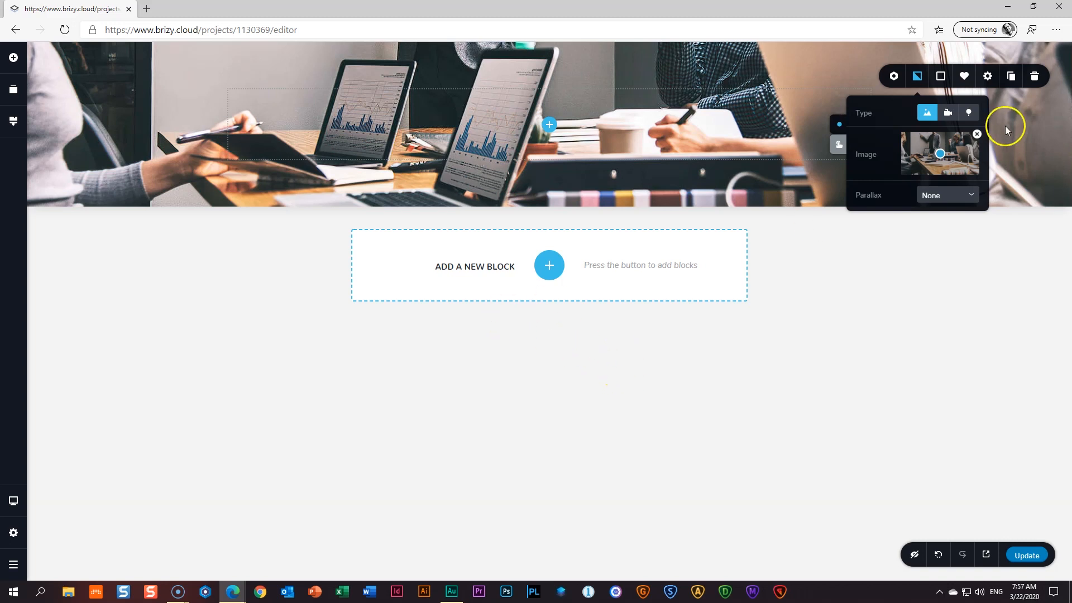
- Darken the hero photo with a dark section overlay
{"action": "left_click", "coordinate": [941, 77]}
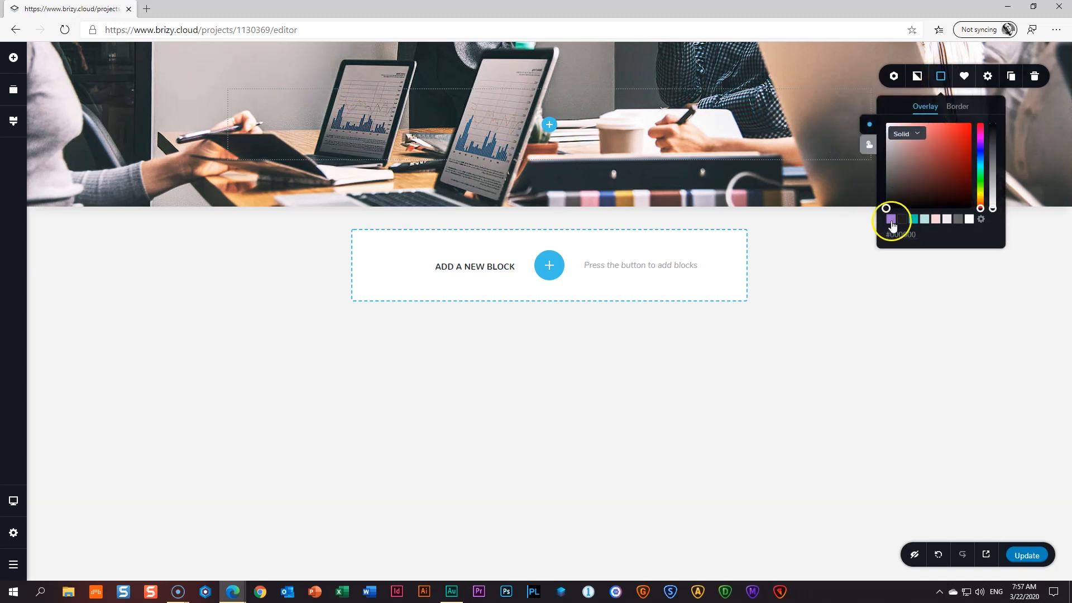
{"action": "mouse_move", "coordinate": [887, 208]}
{"action": "left_mouse_down"}
{"action": "mouse_move", "coordinate": [906, 179]}
{"action": "mouse_move", "coordinate": [874, 219]}
{"action": "left_mouse_up"}
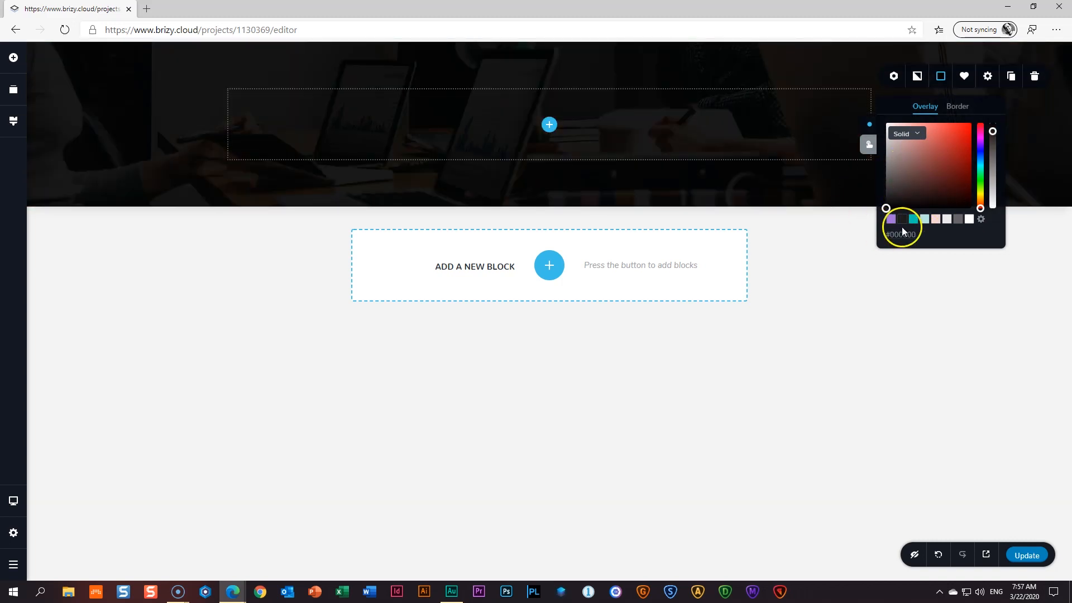
{"action": "left_click", "coordinate": [794, 265]}
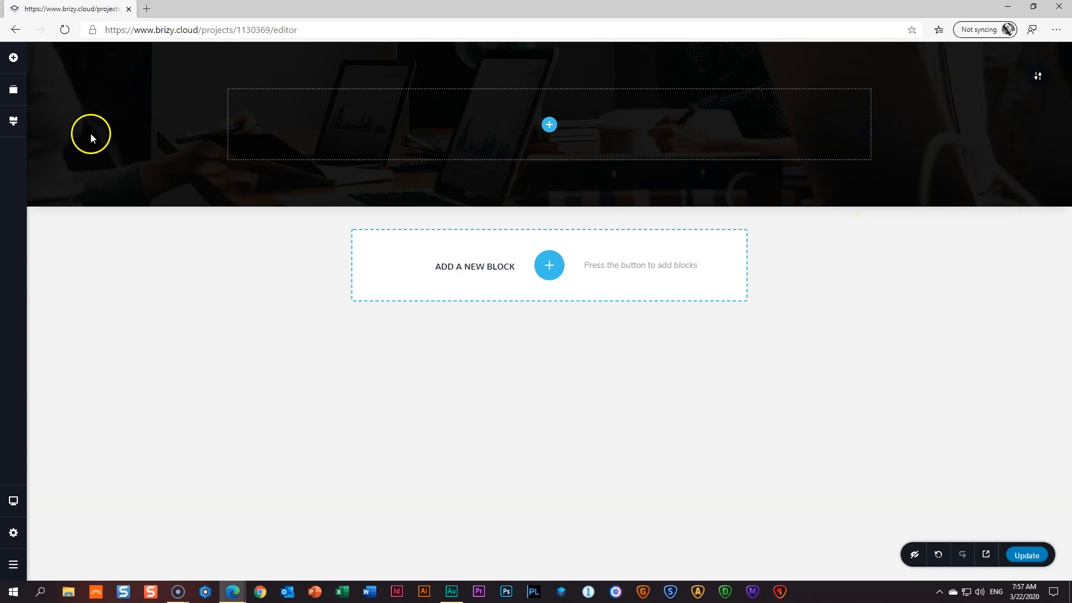
- Change the first global palette colour to pure black #000000
{"action": "left_click", "coordinate": [20, 128]}
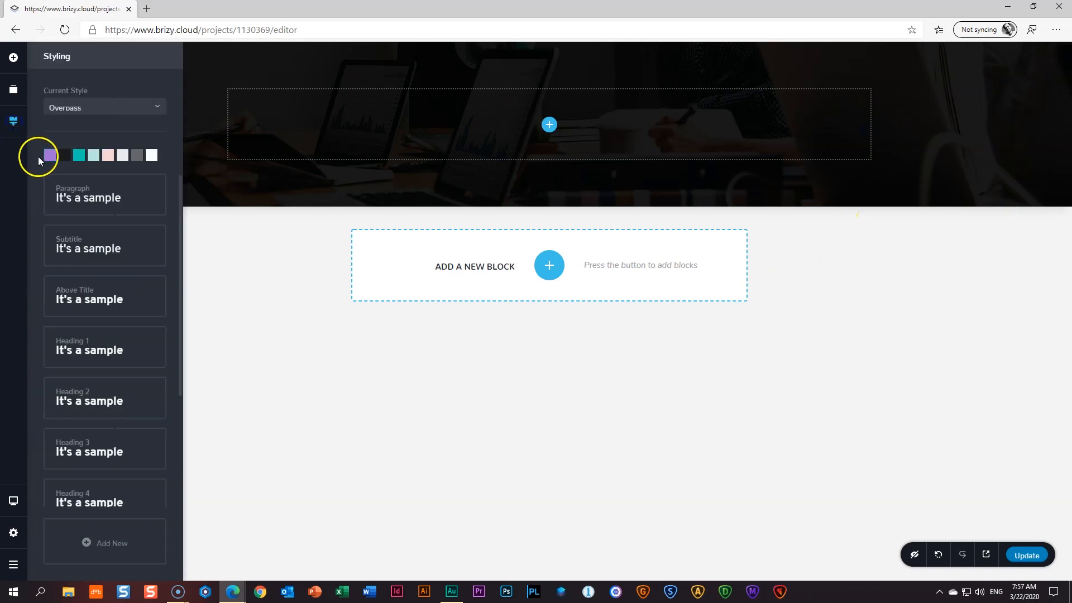
{"action": "left_click", "coordinate": [50, 157]}
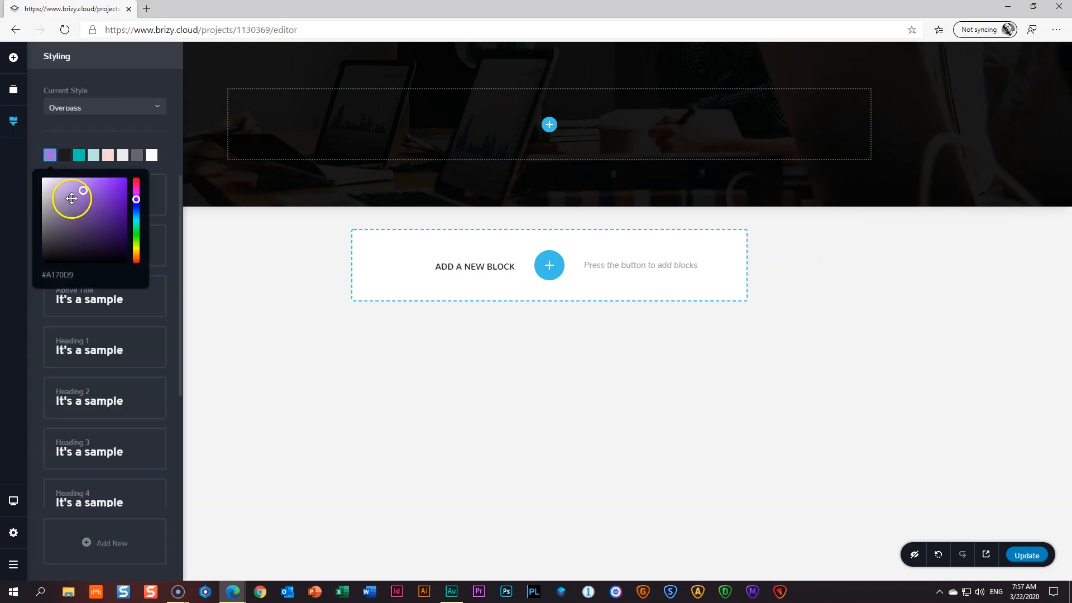
{"action": "left_click_drag", "start_coordinate": [55, 220], "coordinate": [19, 280]}
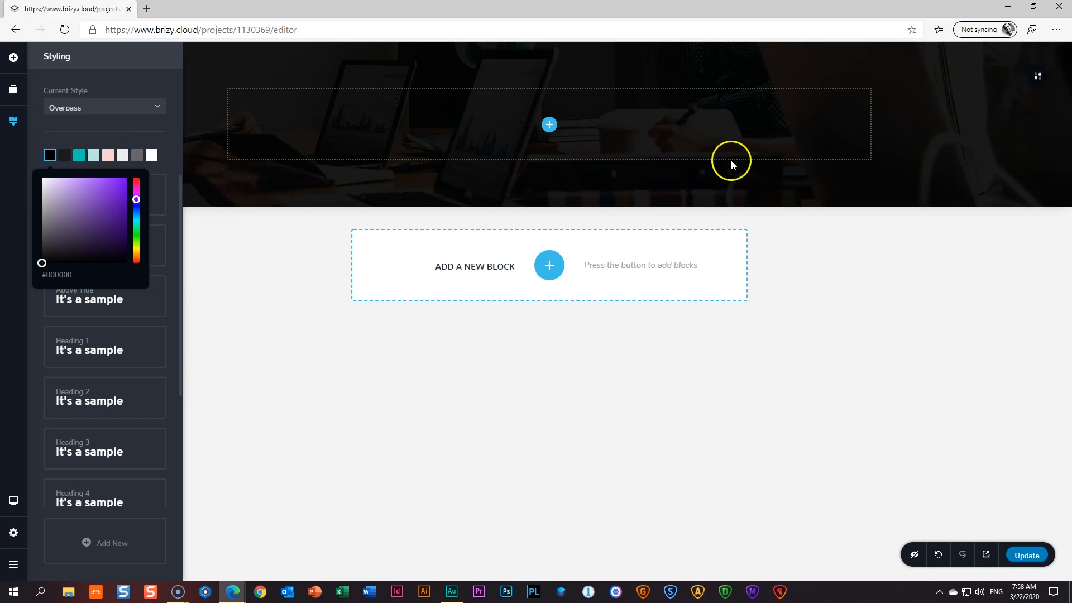
- Set the hero overlay to black and lighten it to about 75% opacity
{"action": "left_click", "coordinate": [1036, 94]}
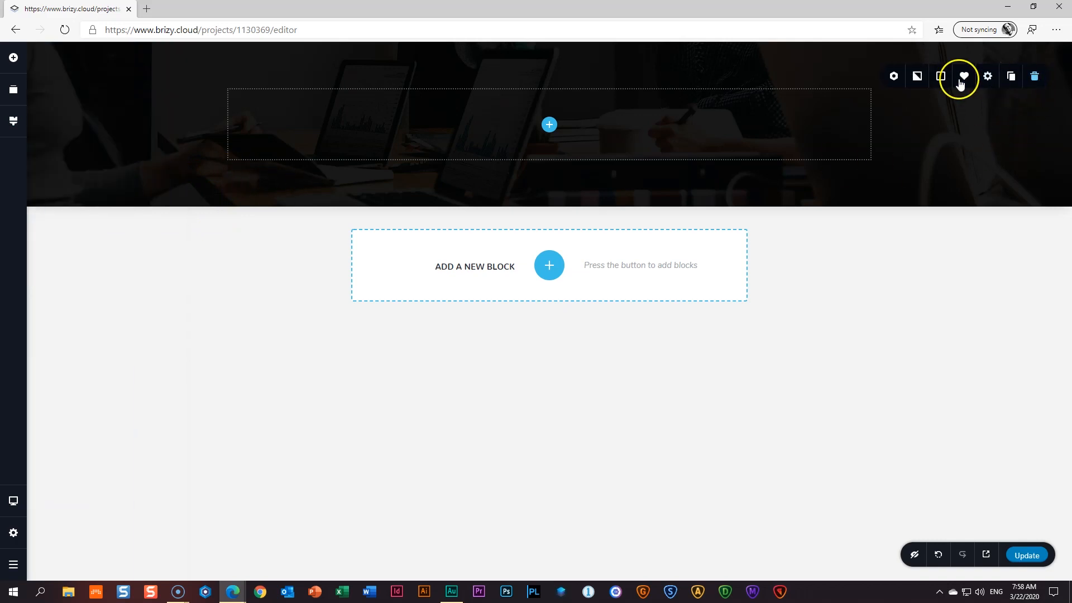
{"action": "left_click", "coordinate": [941, 76]}
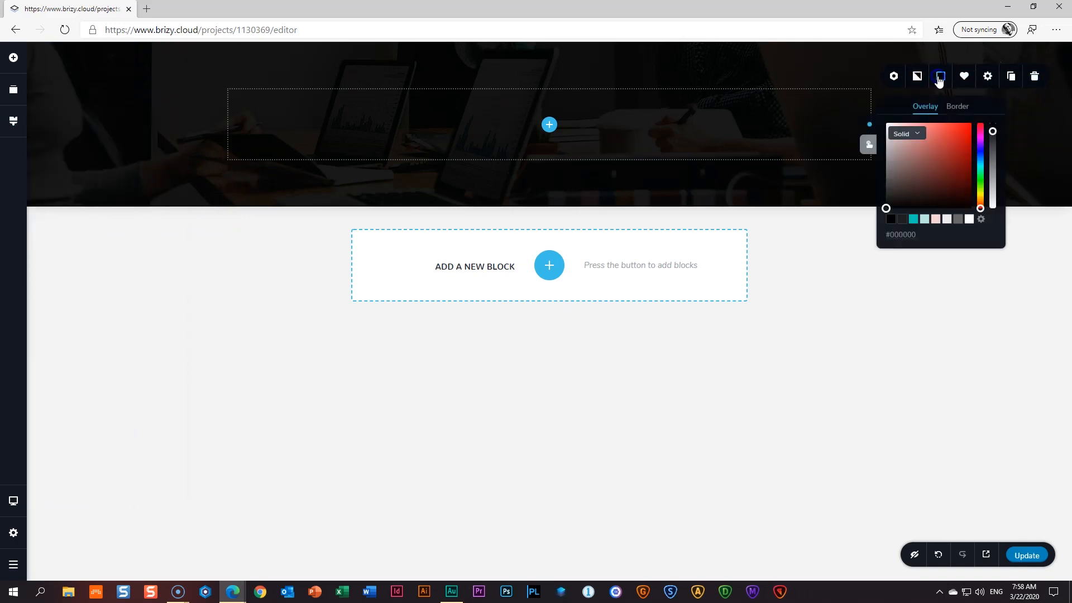
{"action": "left_click", "coordinate": [891, 221]}
{"action": "left_click_drag", "start_coordinate": [992, 201], "coordinate": [992, 145]}
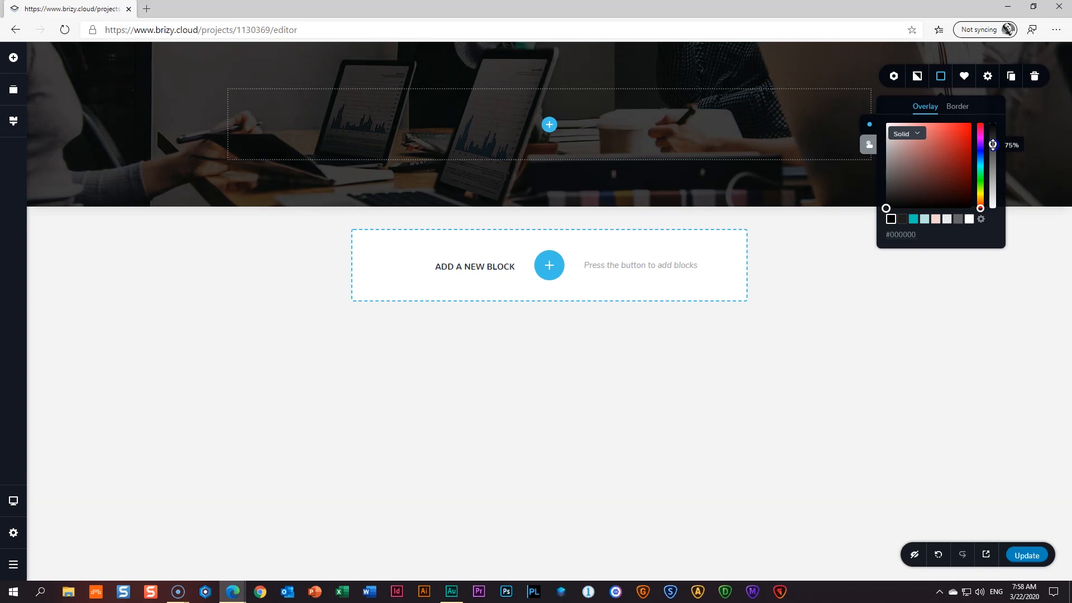
{"action": "left_click", "coordinate": [860, 249]}
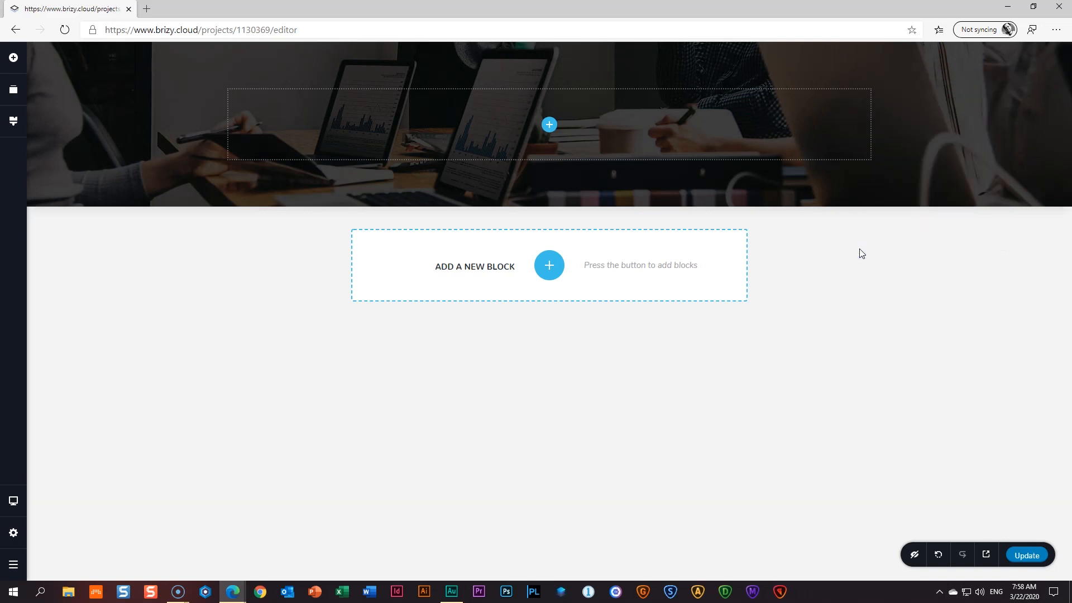
- Add a Text element to the hero section and make its text white
{"action": "left_click", "coordinate": [13, 57]}
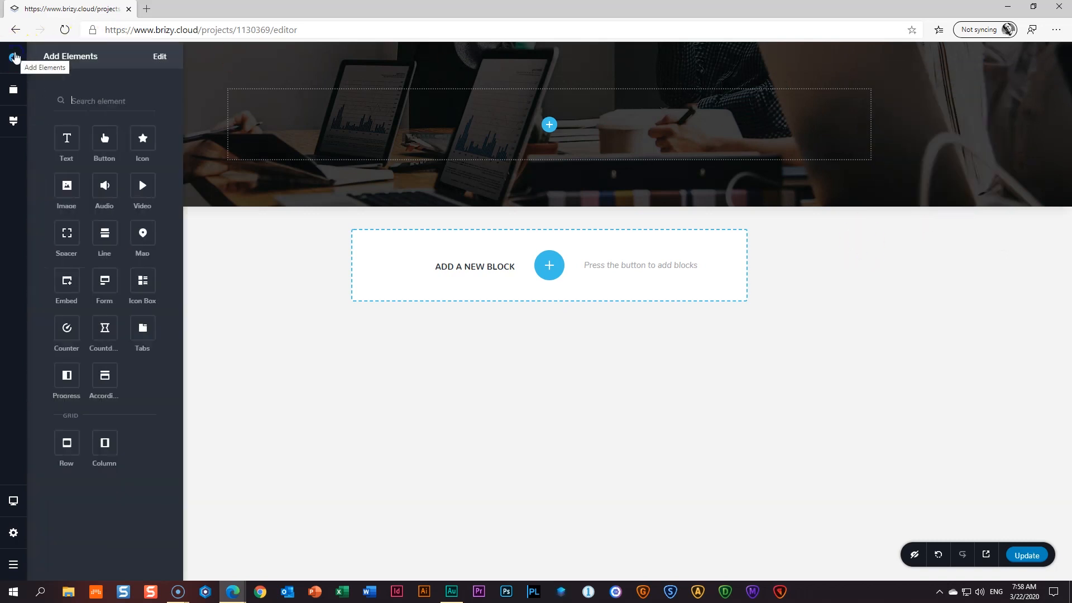
{"action": "left_click_drag", "start_coordinate": [65, 136], "coordinate": [553, 123]}
{"action": "triple_click", "coordinate": [555, 96]}
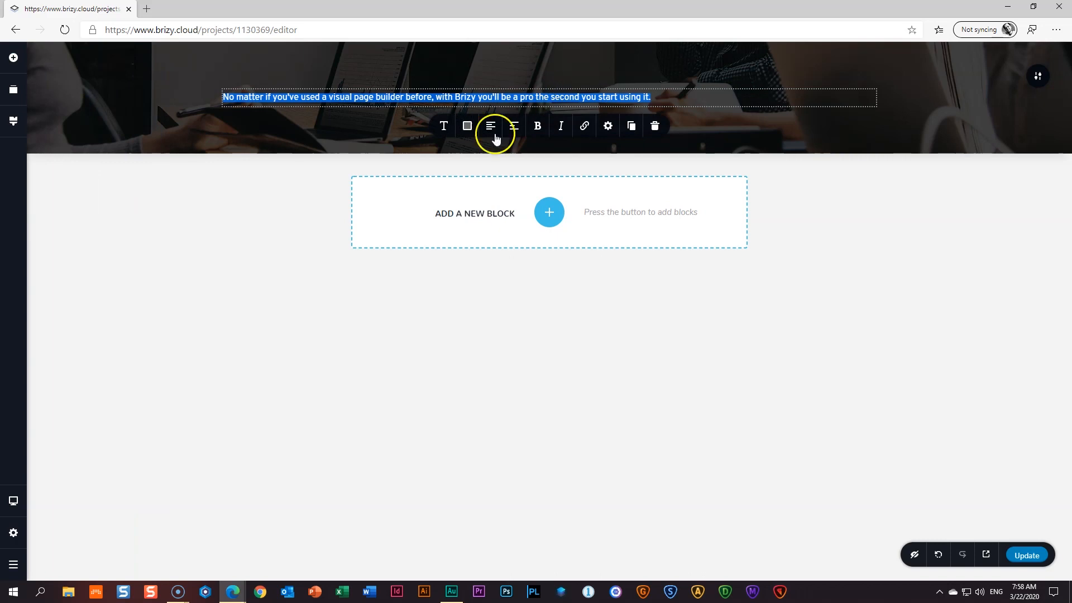
{"action": "left_click", "coordinate": [467, 126]}
{"action": "left_click", "coordinate": [497, 270]}
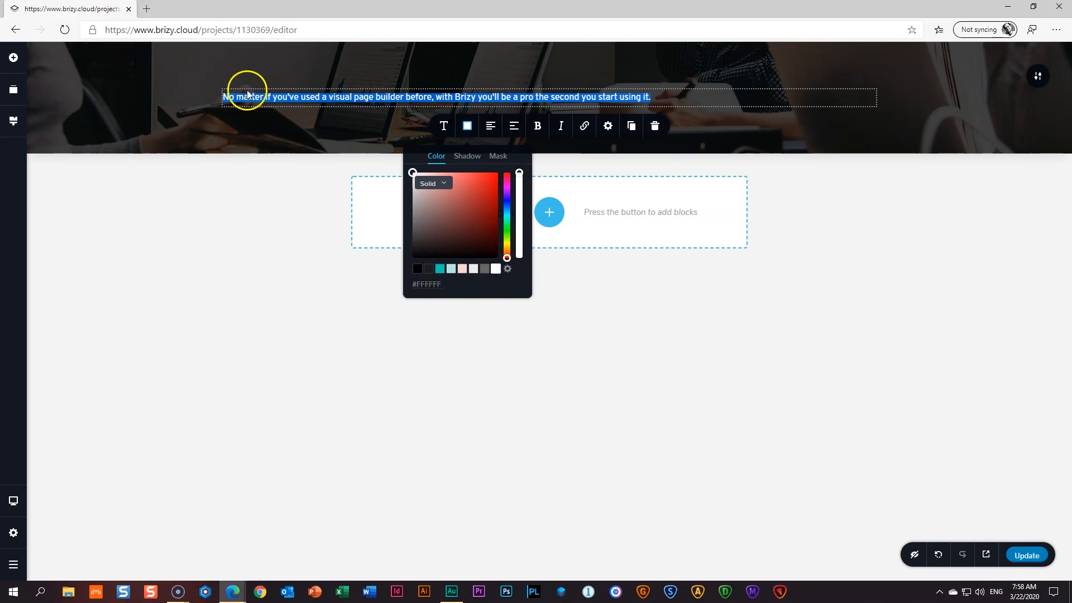
{"action": "left_click", "coordinate": [295, 99]}
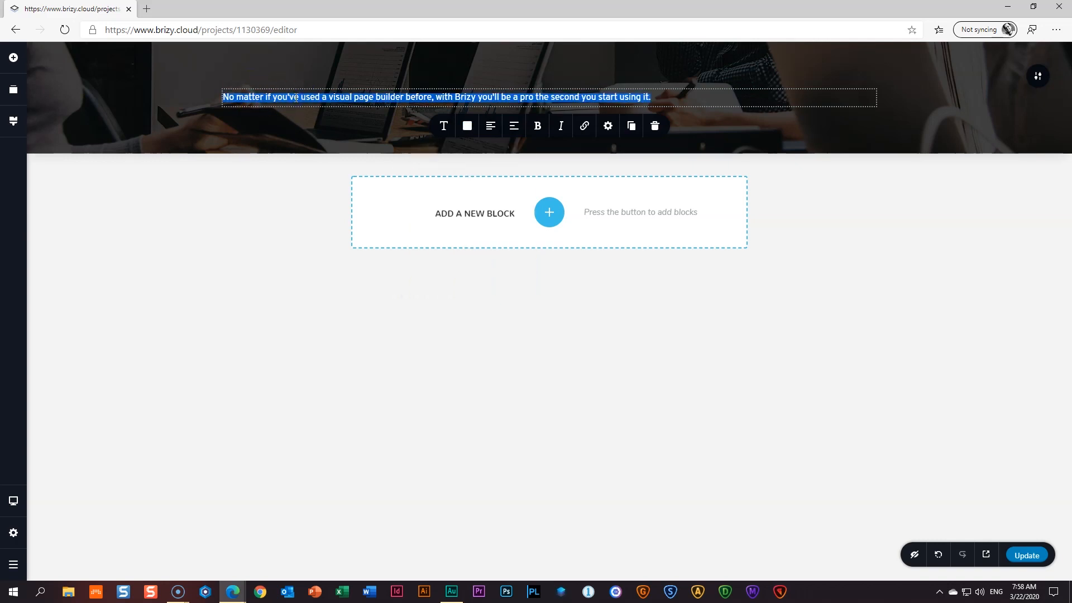
- Type the heading 'Website Development for Your Business', breaking the line before 'for'
{"action": "type", "text": "Website Development for Your Business"}
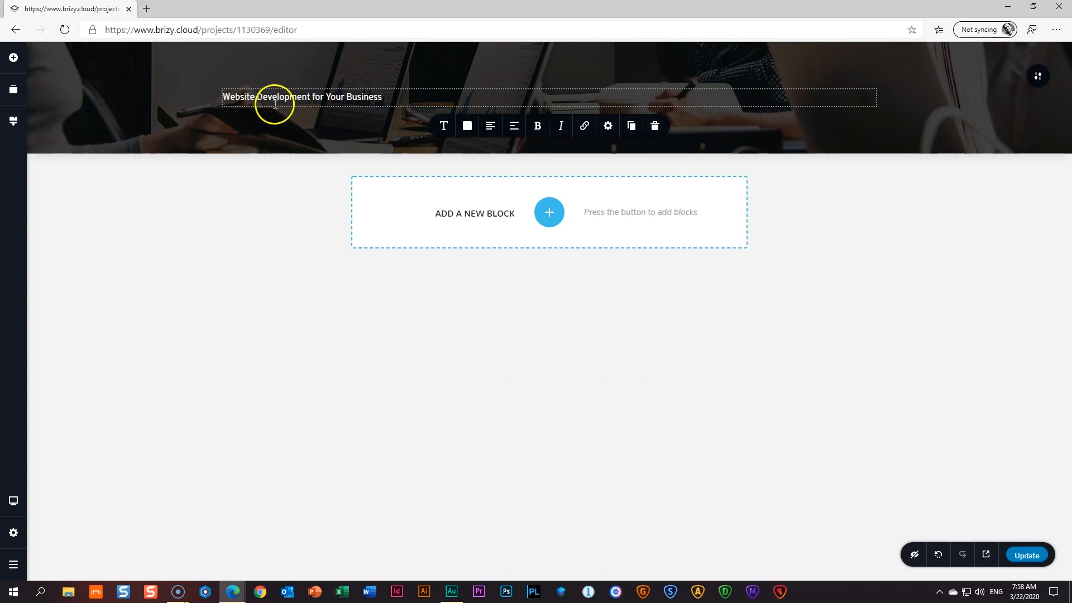
{"action": "left_click", "coordinate": [315, 96]}
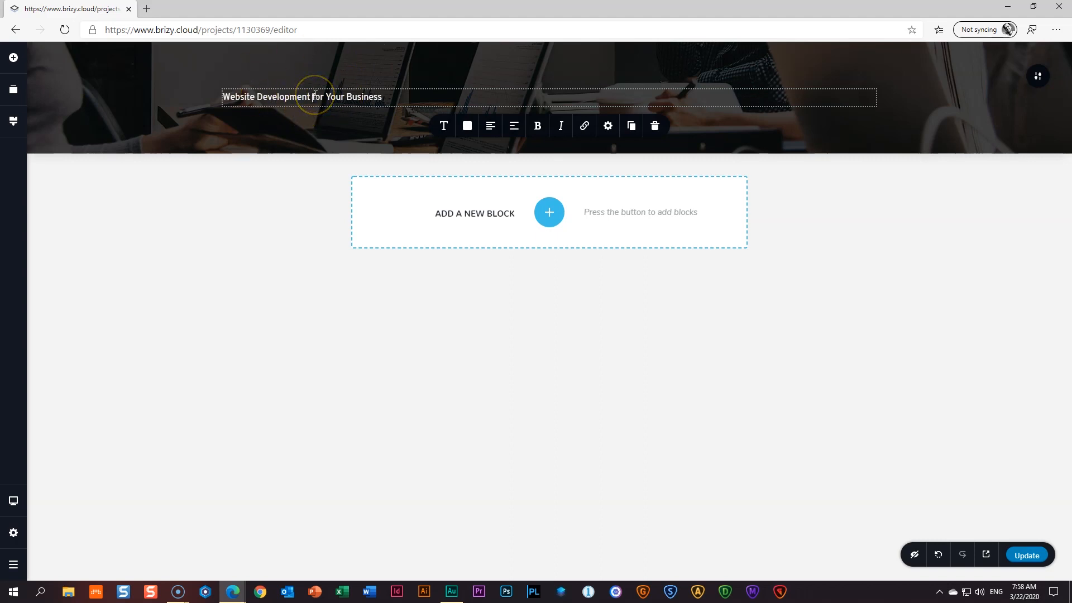
{"action": "key", "text": "Return"}
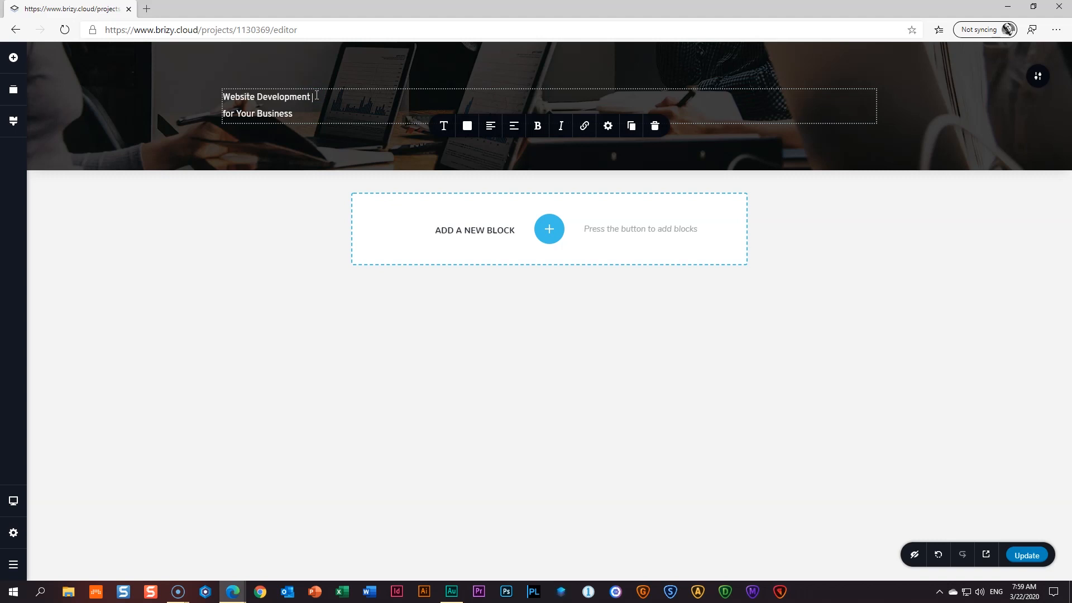
- Centre-align both lines of the heading
{"action": "left_click", "coordinate": [317, 95]}
{"action": "left_click_drag", "start_coordinate": [322, 113], "coordinate": [224, 89]}
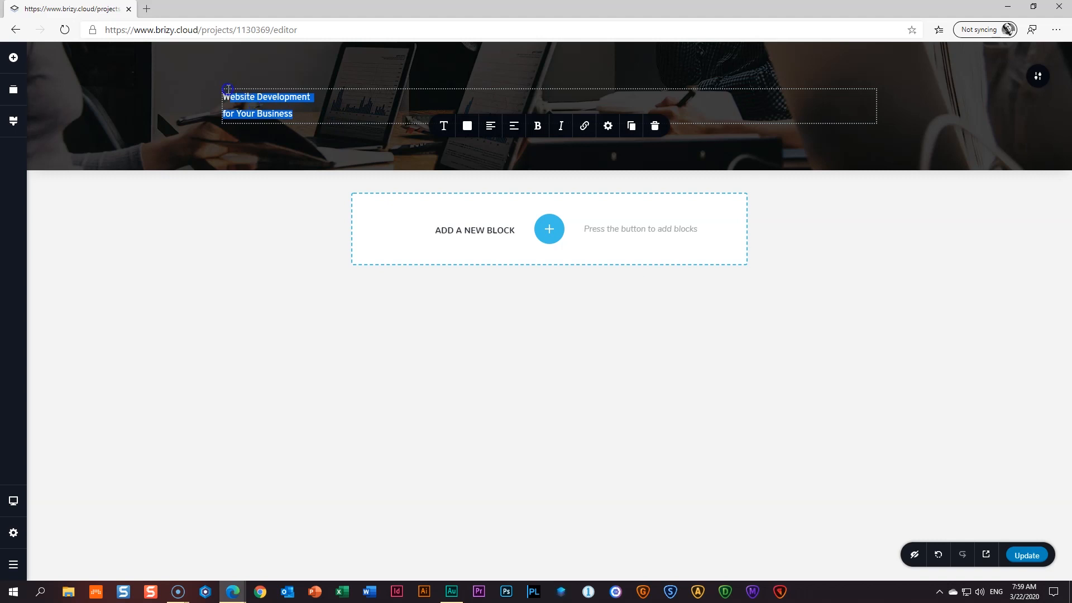
{"action": "left_click", "coordinate": [308, 111]}
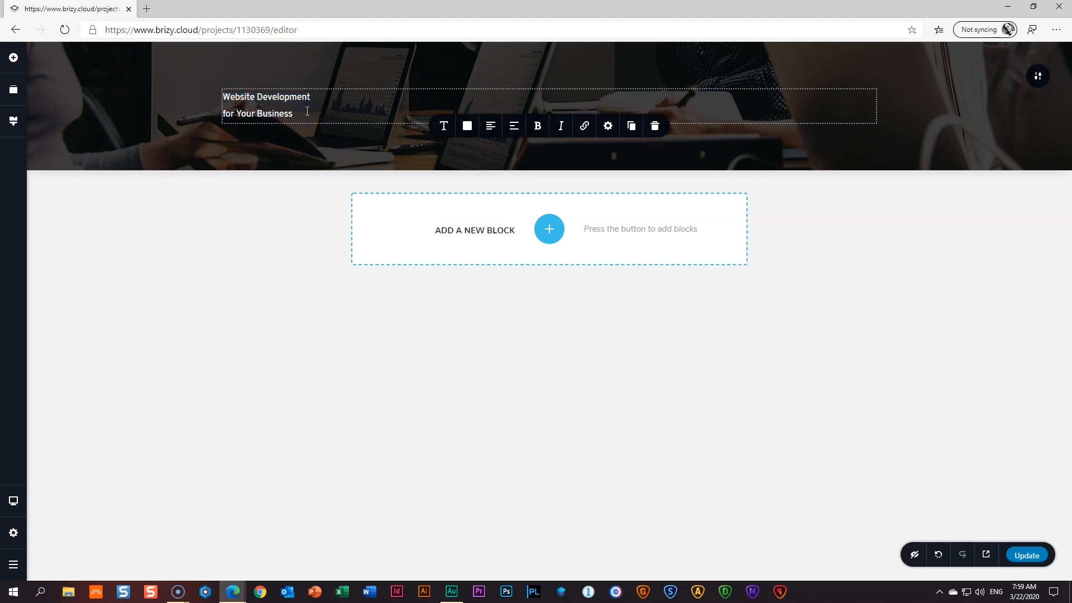
{"action": "key", "text": "ctrl+a"}
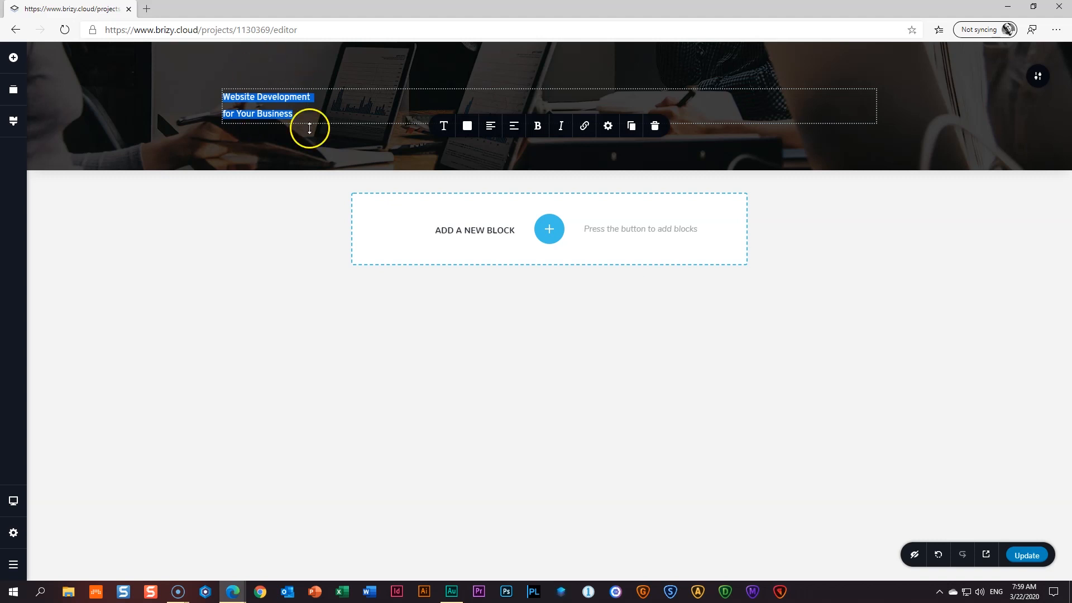
{"action": "left_click", "coordinate": [490, 127]}
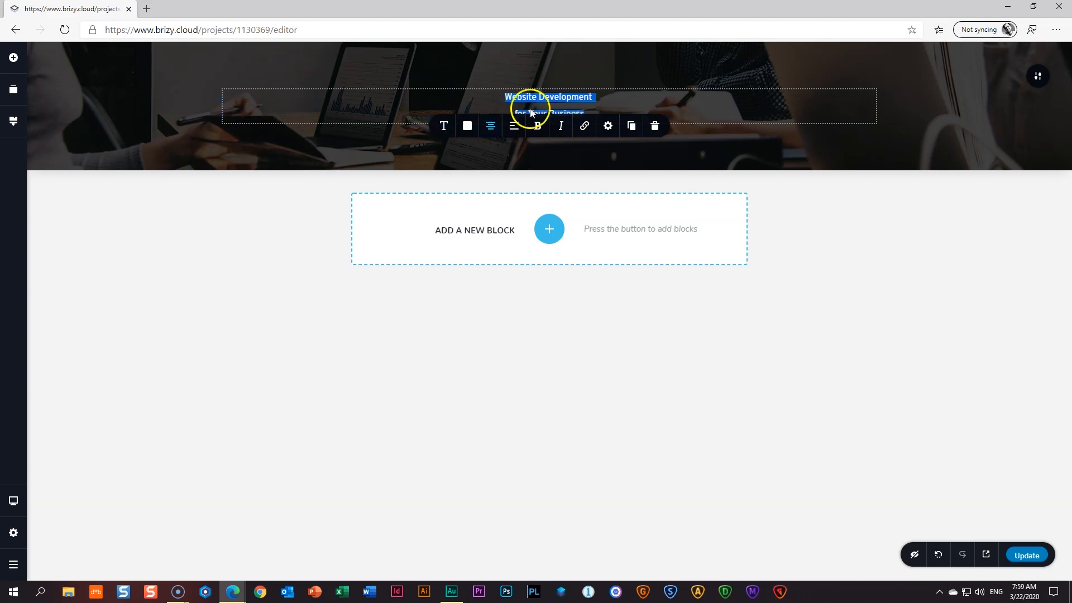
{"action": "left_click", "coordinate": [603, 152]}
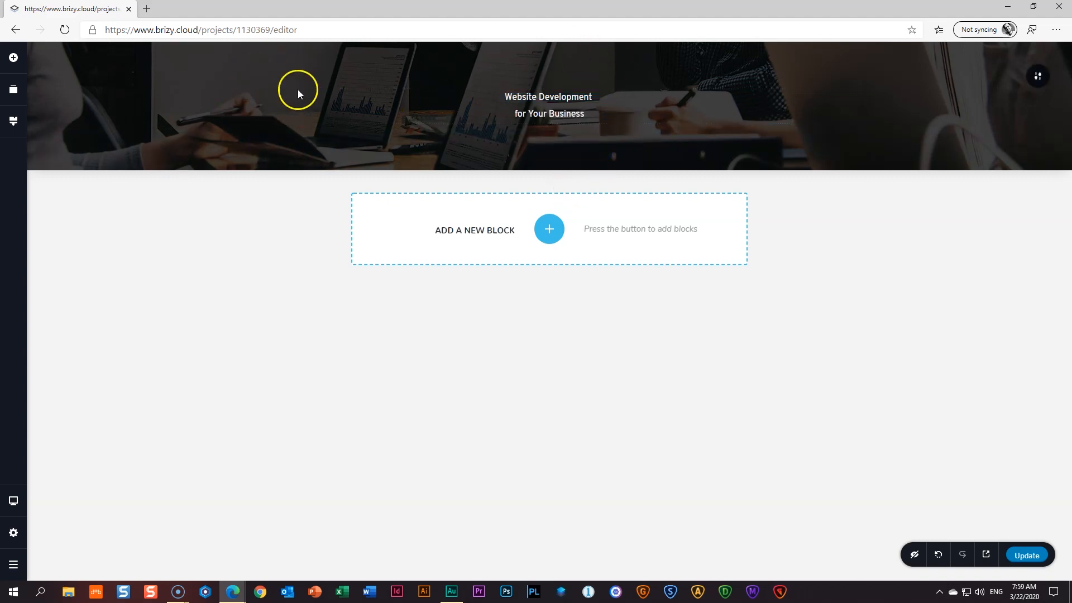
{"action": "left_click", "coordinate": [566, 114]}
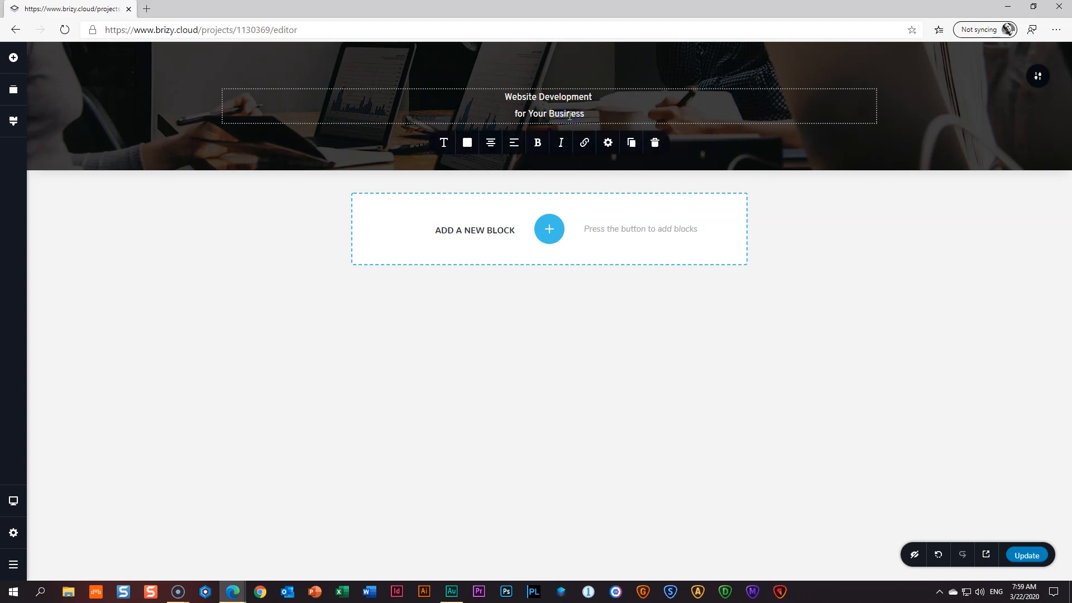
{"action": "left_click", "coordinate": [492, 146]}
{"action": "left_click", "coordinate": [492, 146]}
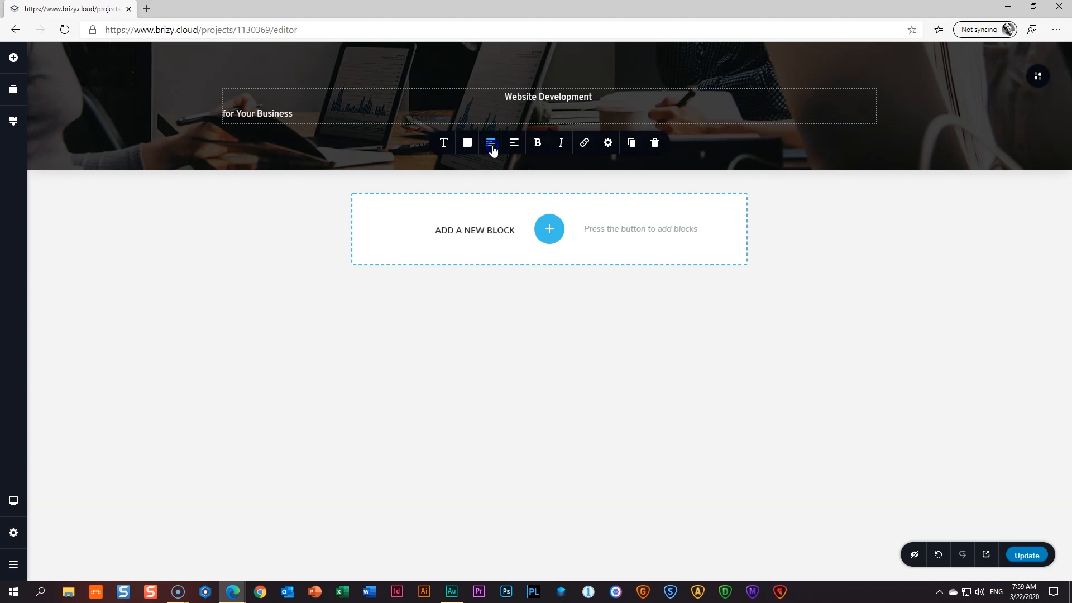
{"action": "left_click", "coordinate": [492, 147]}
{"action": "left_click", "coordinate": [566, 115]}
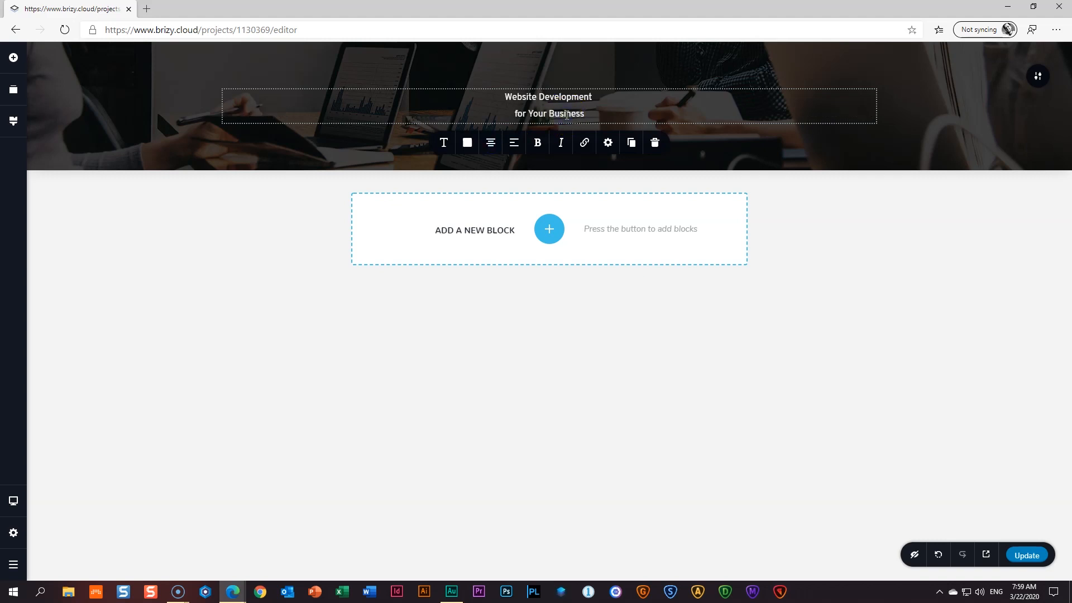
{"action": "key", "text": "ctrl+a"}
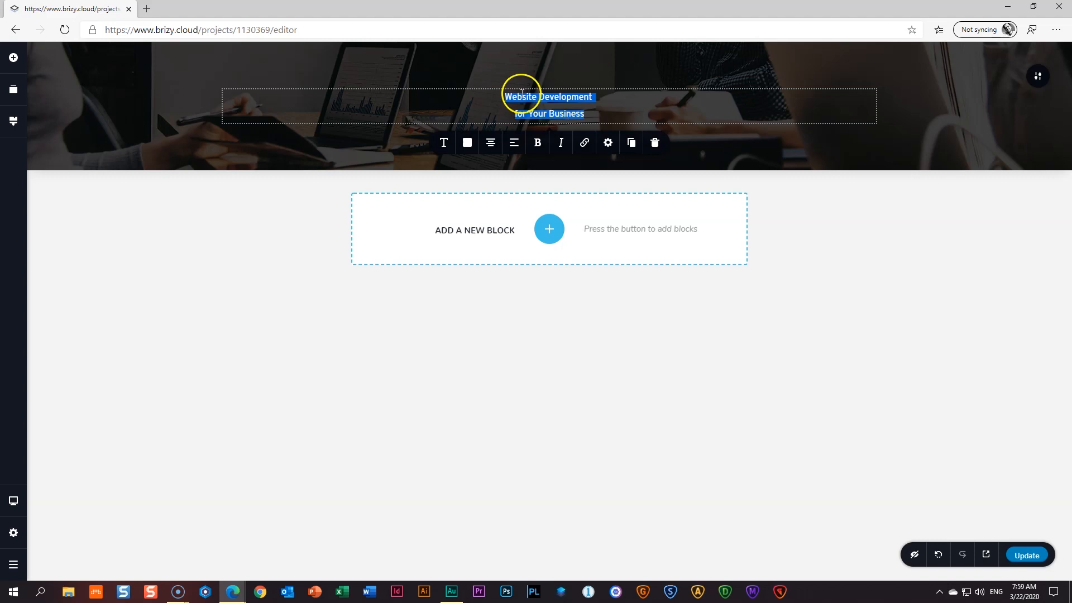
- Bring up the heading's typography settings to look through the fonts
{"action": "left_click", "coordinate": [445, 146]}
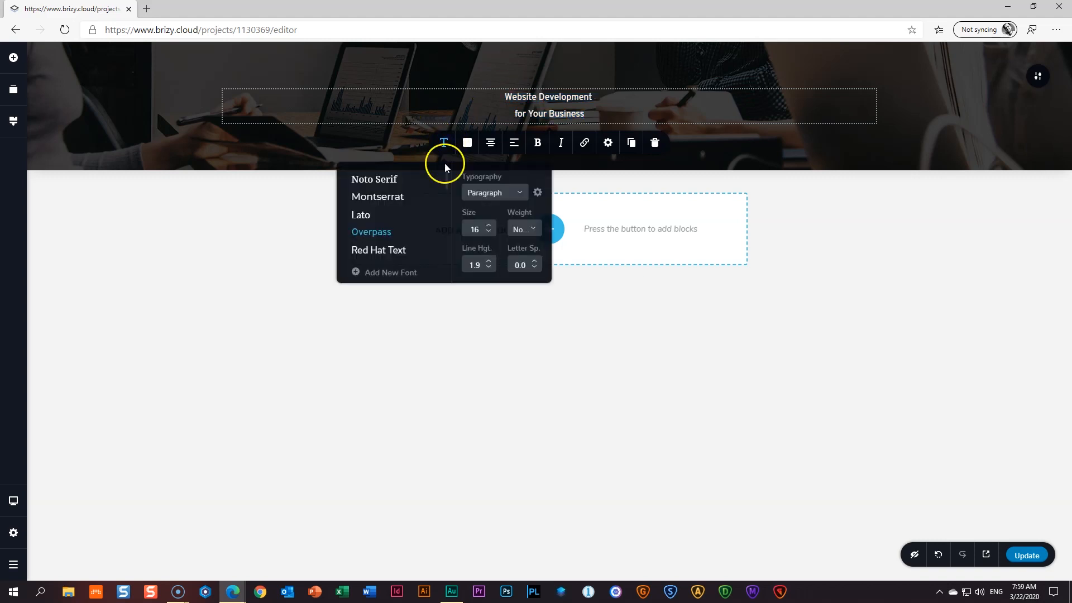
{"action": "scroll", "coordinate": [423, 227], "scroll_direction": "down", "scroll_amount": 3}
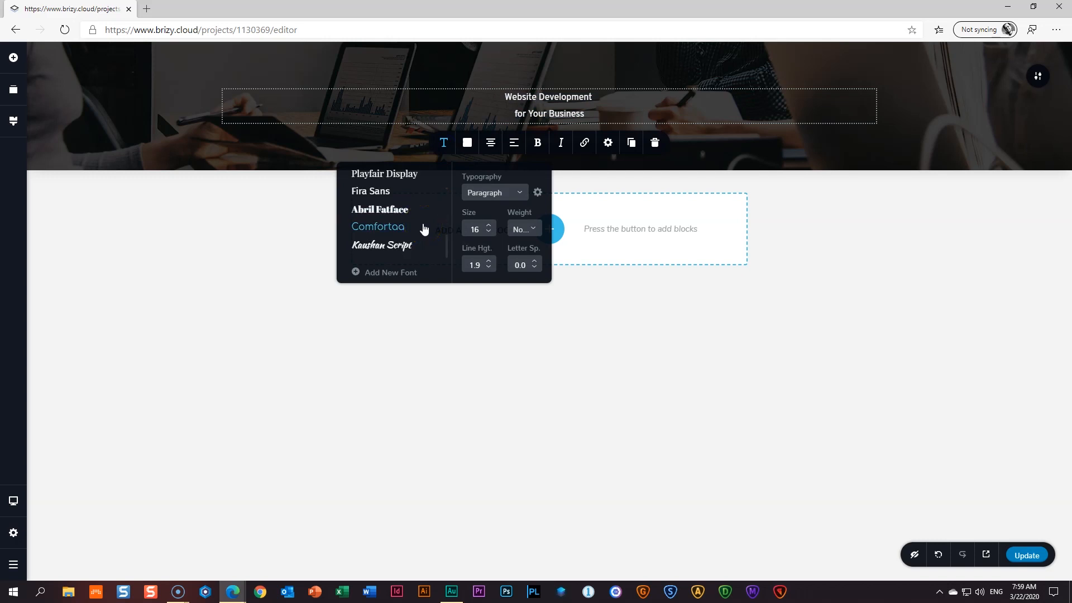
{"action": "scroll", "coordinate": [424, 229], "scroll_direction": "up", "scroll_amount": 3}
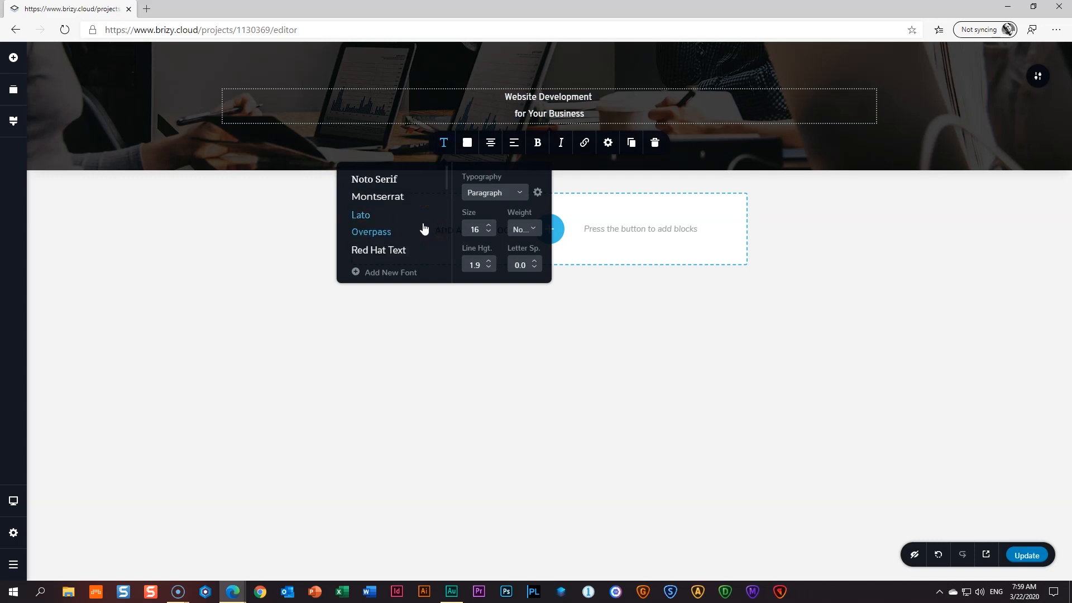
- Add the Google Font Poppins to the project and close the Fonts dialog
{"action": "left_click", "coordinate": [391, 272]}
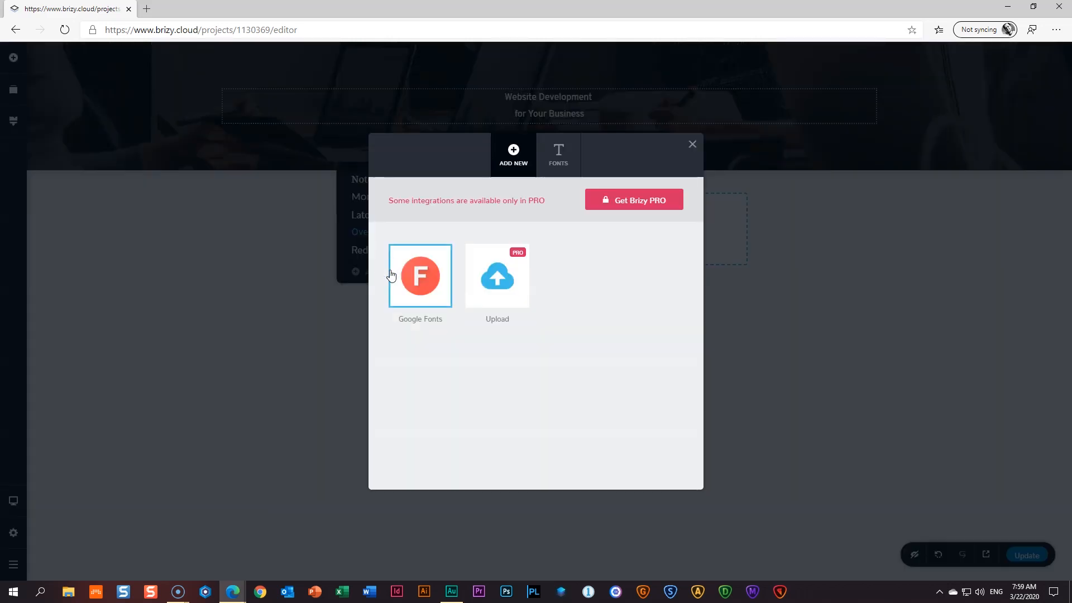
{"action": "left_click", "coordinate": [422, 286]}
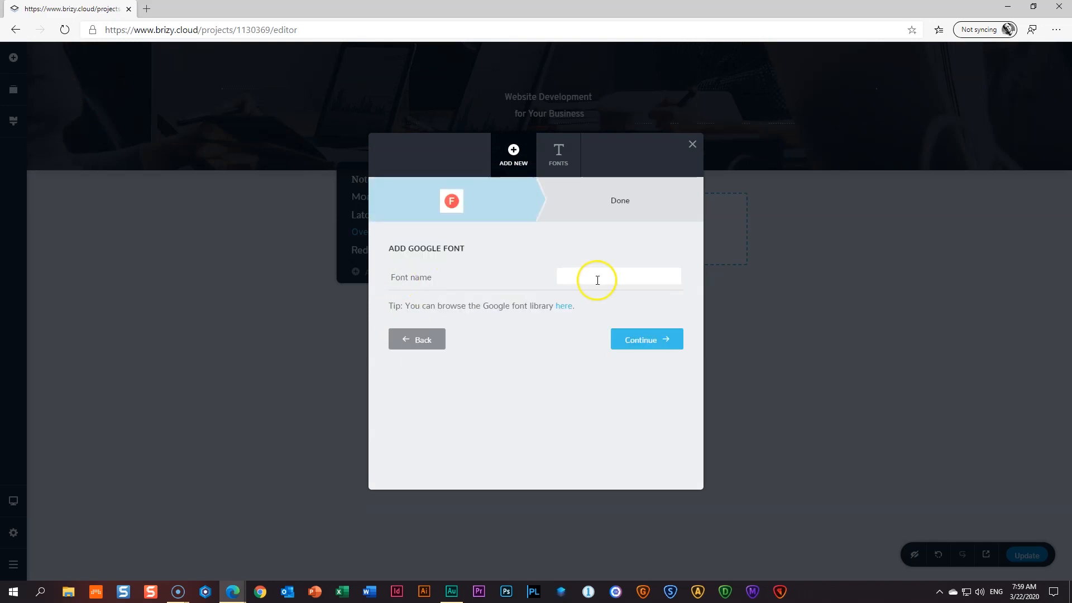
{"action": "left_click", "coordinate": [598, 280]}
{"action": "type", "text": "pop"}
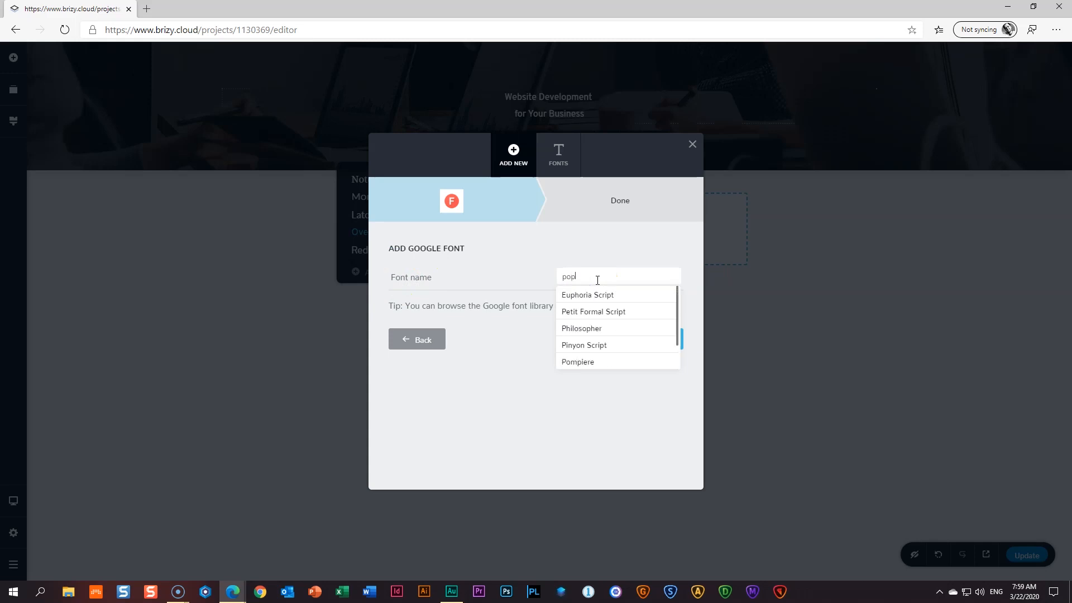
{"action": "type", "text": "pins"}
{"action": "left_click", "coordinate": [578, 296]}
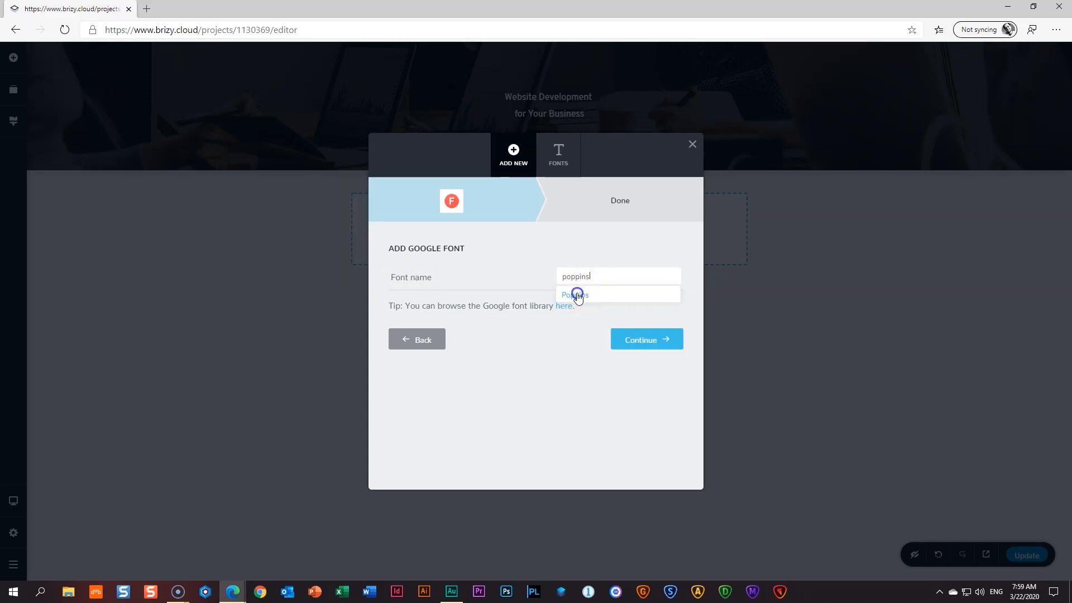
{"action": "left_click", "coordinate": [642, 343]}
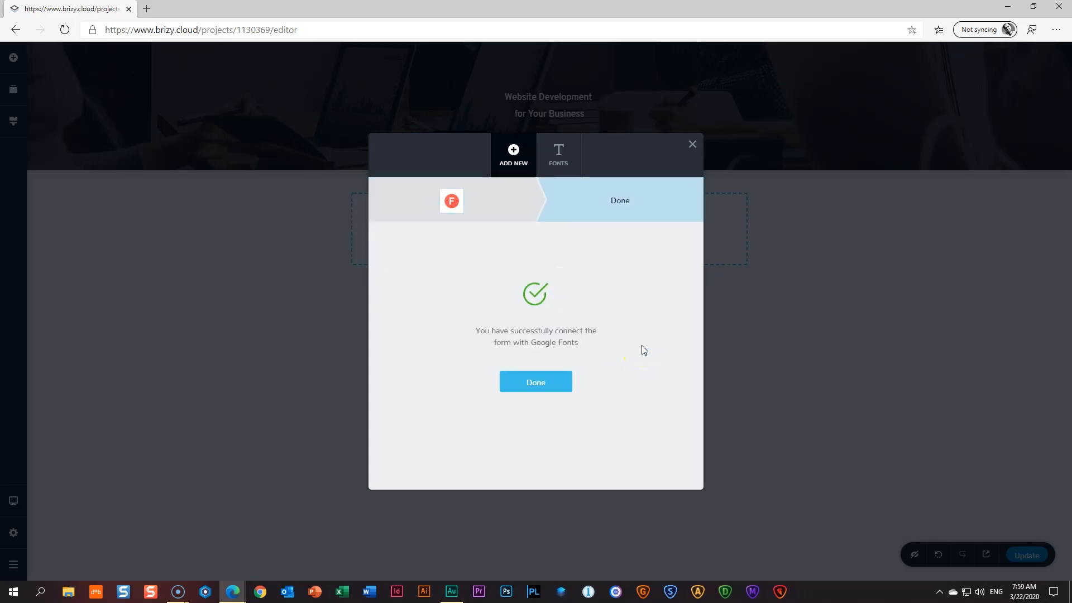
{"action": "left_click", "coordinate": [537, 384]}
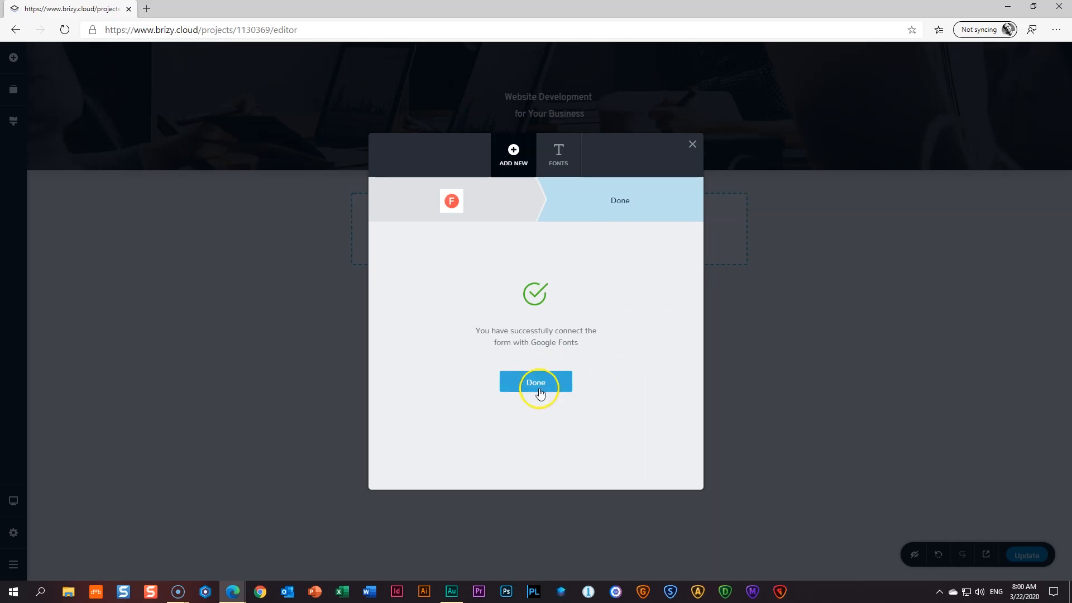
- Apply Poppins to the whole two-line heading at size 48
{"action": "triple_click", "coordinate": [558, 112]}
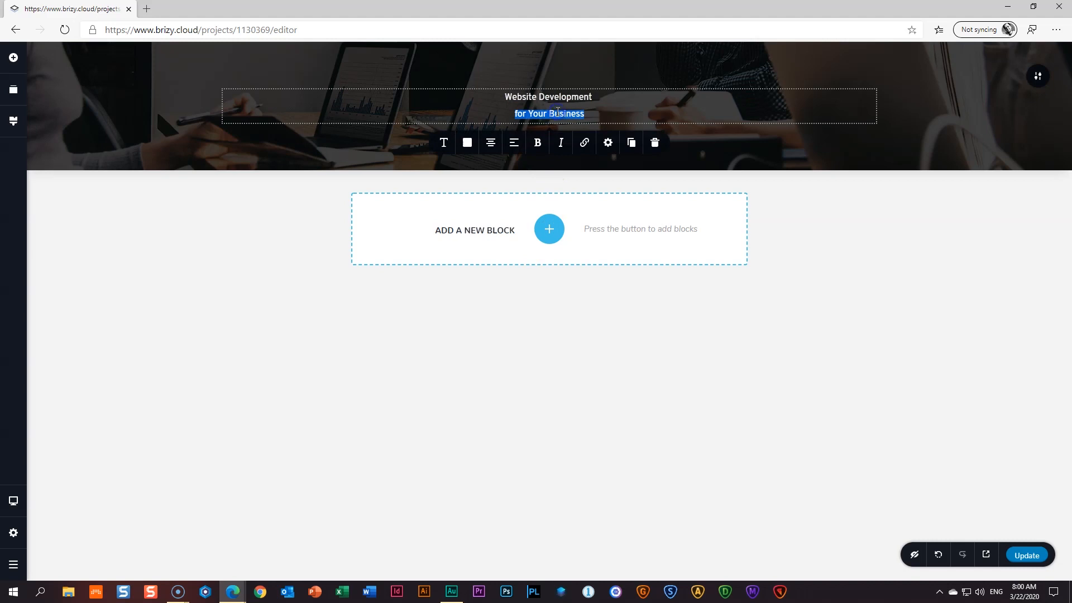
{"action": "key", "text": "ctrl+a"}
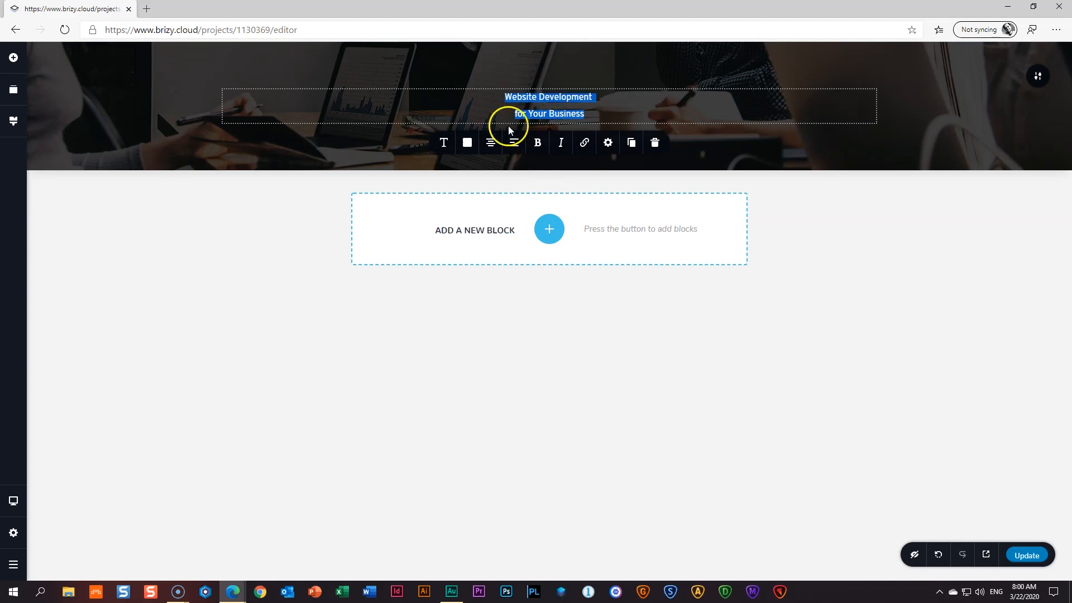
{"action": "left_click", "coordinate": [445, 144]}
{"action": "left_click", "coordinate": [393, 181]}
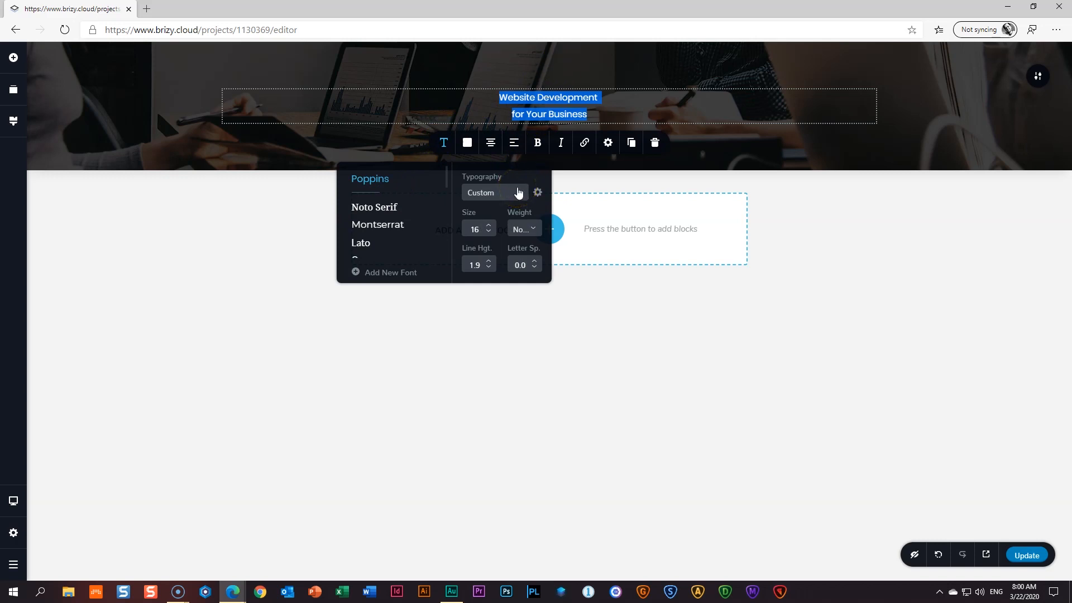
{"action": "double_click", "coordinate": [464, 229]}
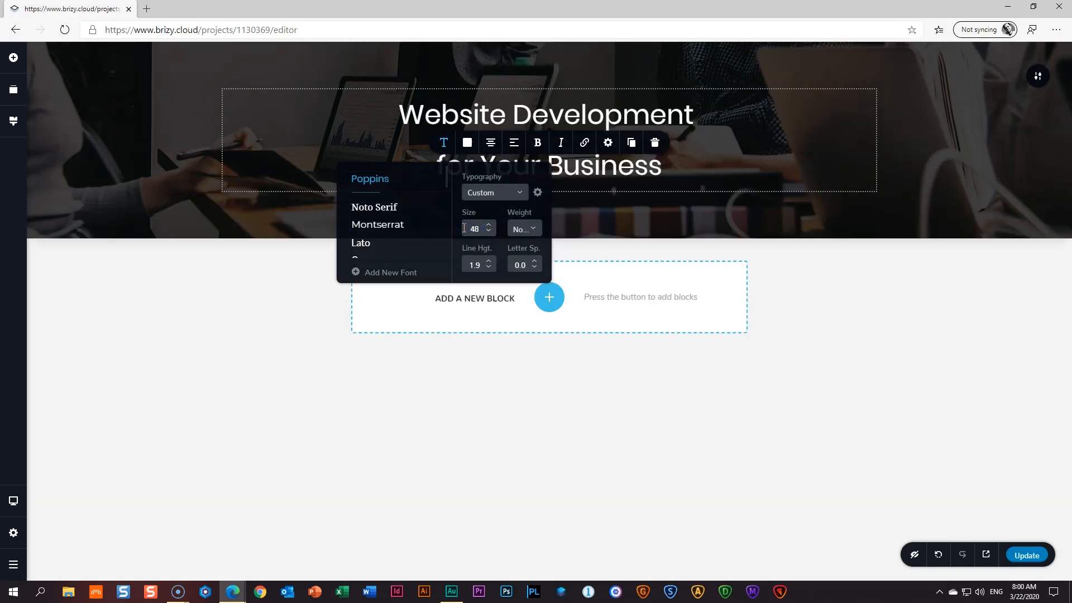
- Set the heading weight to Bold and its line height to 1.0
{"action": "left_click", "coordinate": [530, 230]}
{"action": "scroll", "coordinate": [531, 276], "scroll_direction": "down", "scroll_amount": 2}
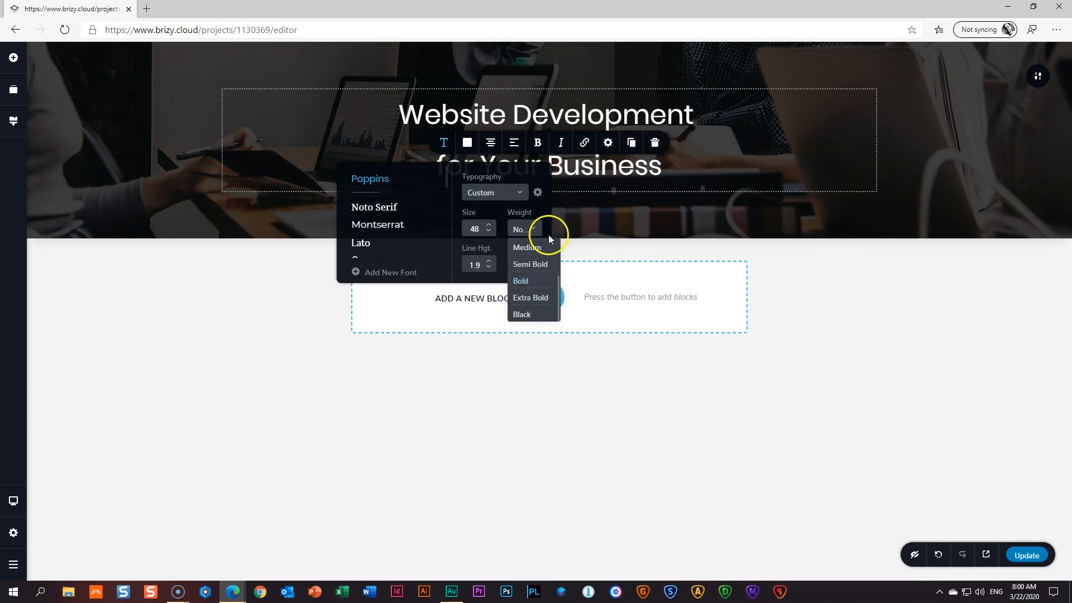
{"action": "left_click", "coordinate": [521, 281]}
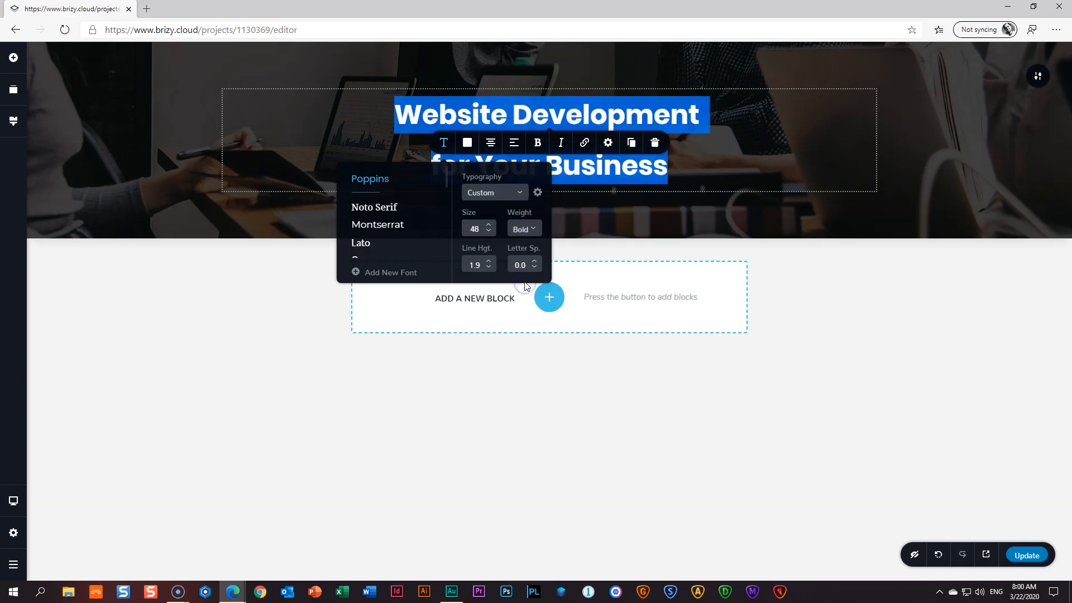
{"action": "left_click", "coordinate": [522, 228]}
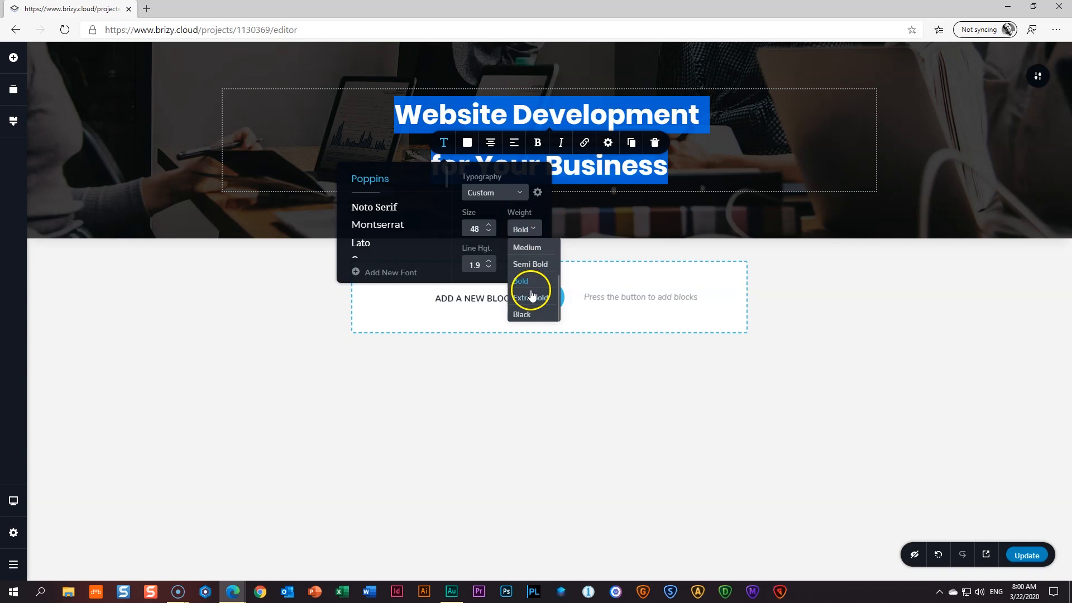
{"action": "left_click", "coordinate": [528, 314]}
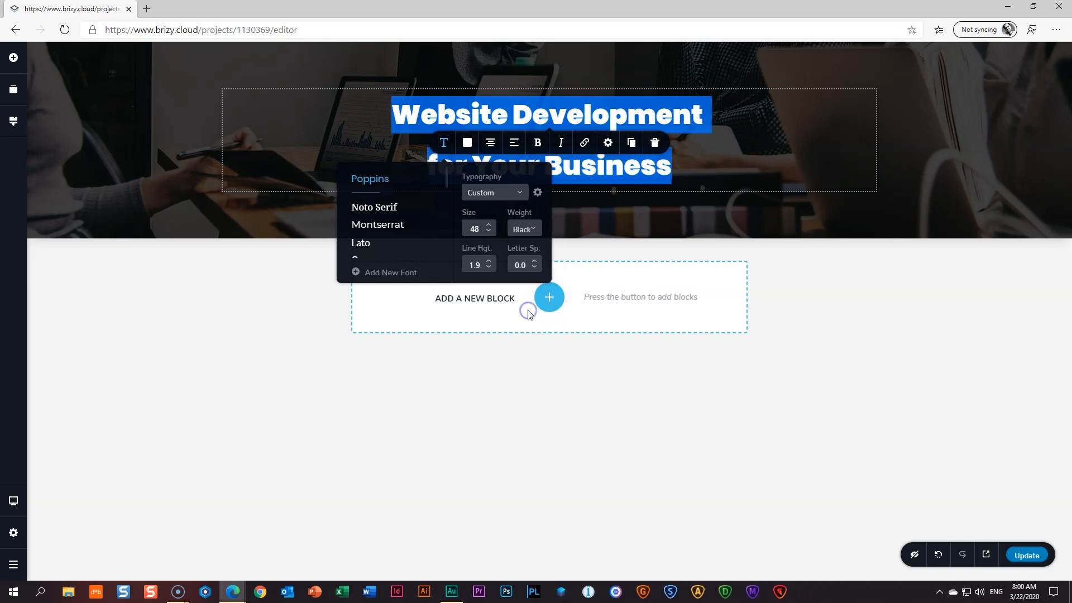
{"action": "left_click", "coordinate": [522, 230]}
{"action": "left_click", "coordinate": [528, 282]}
{"action": "left_click", "coordinate": [426, 217]}
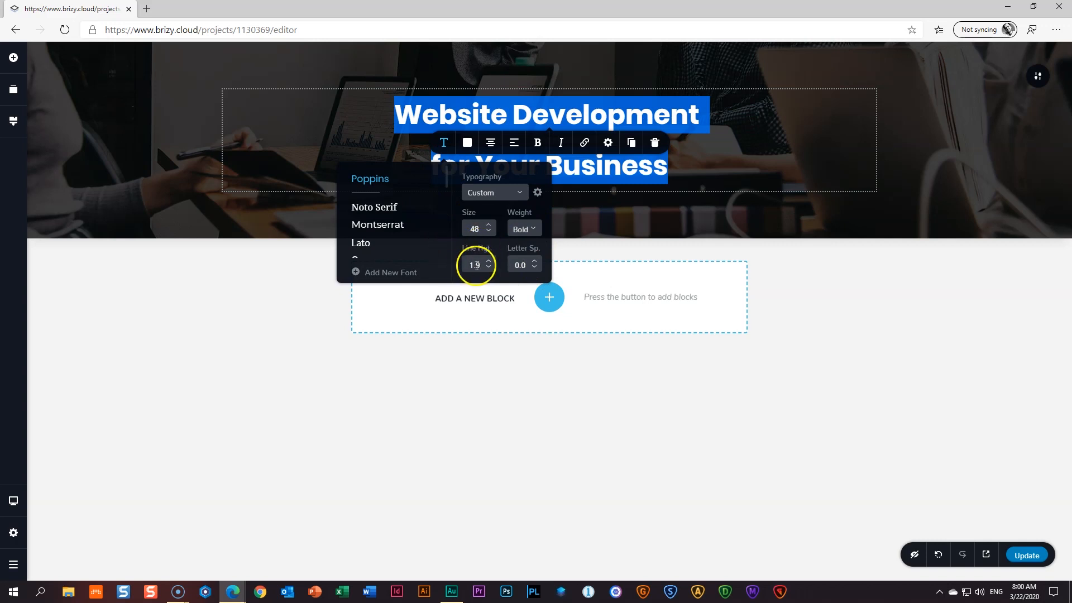
{"action": "left_click_drag", "start_coordinate": [477, 266], "coordinate": [452, 270]}
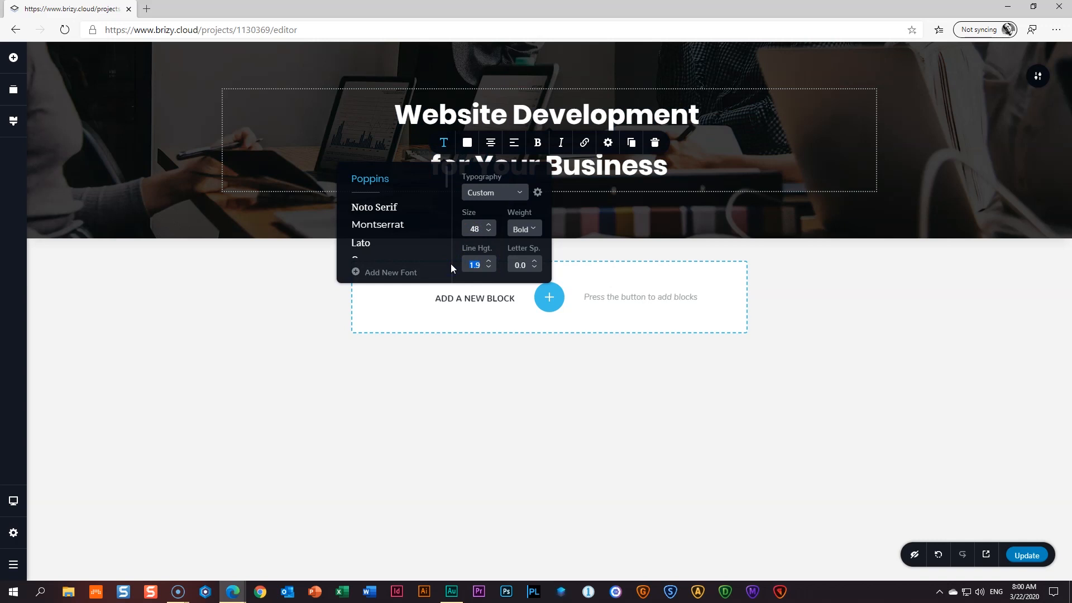
{"action": "type", "text": ".0"}
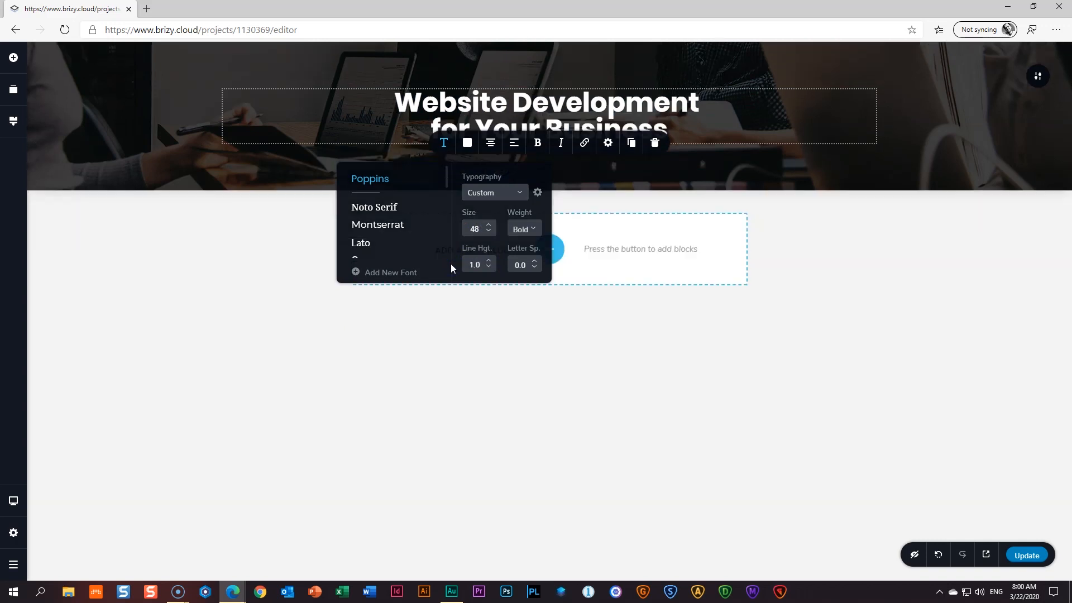
{"action": "left_click", "coordinate": [773, 263]}
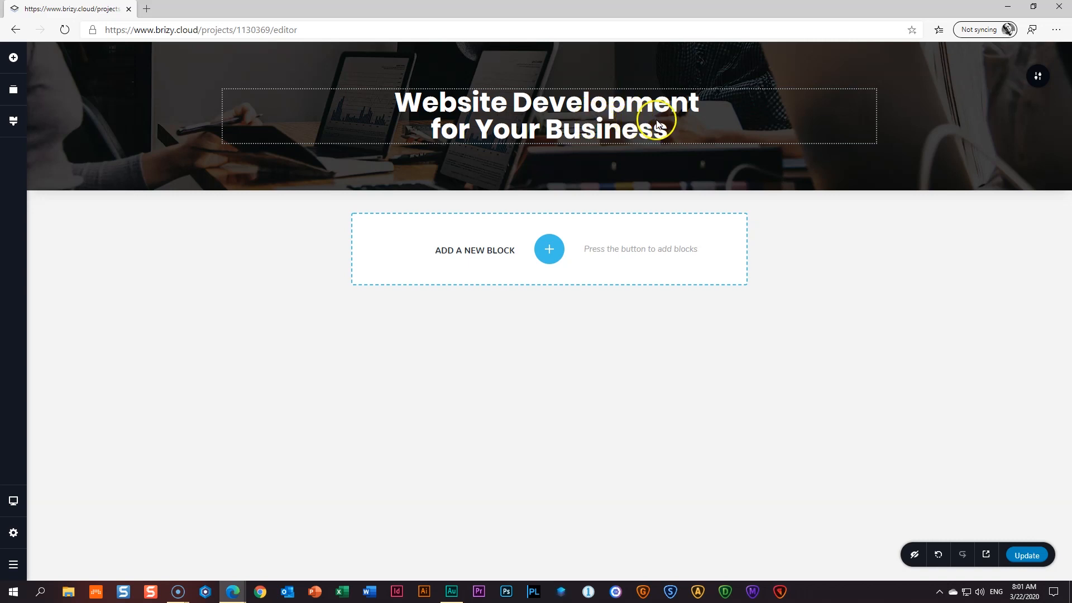
- Raise the heading's line height to 1.5
{"action": "triple_click", "coordinate": [557, 117]}
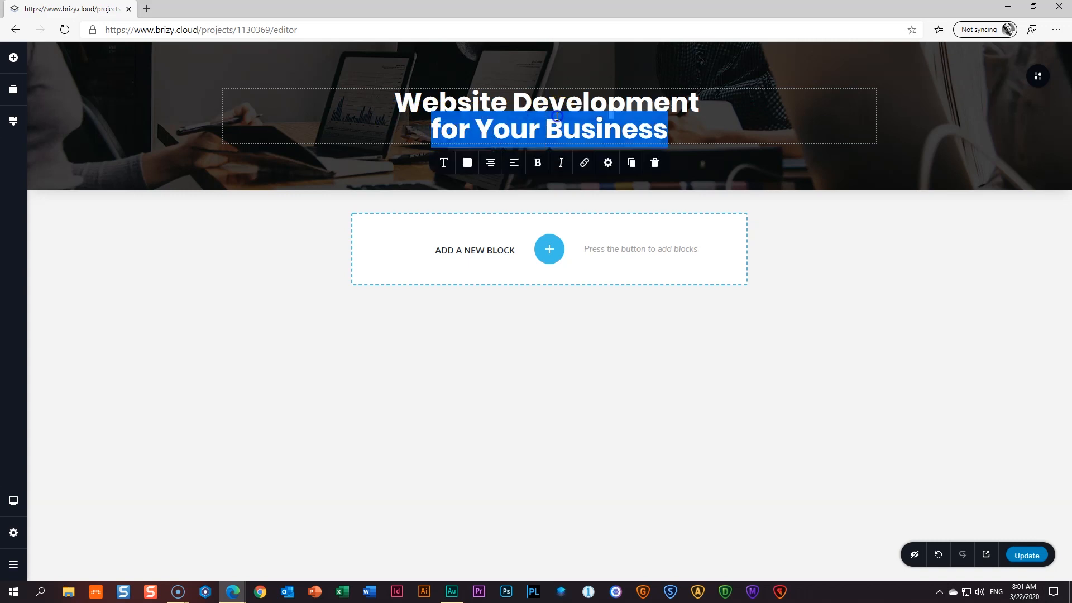
{"action": "key", "text": "ctrl+a"}
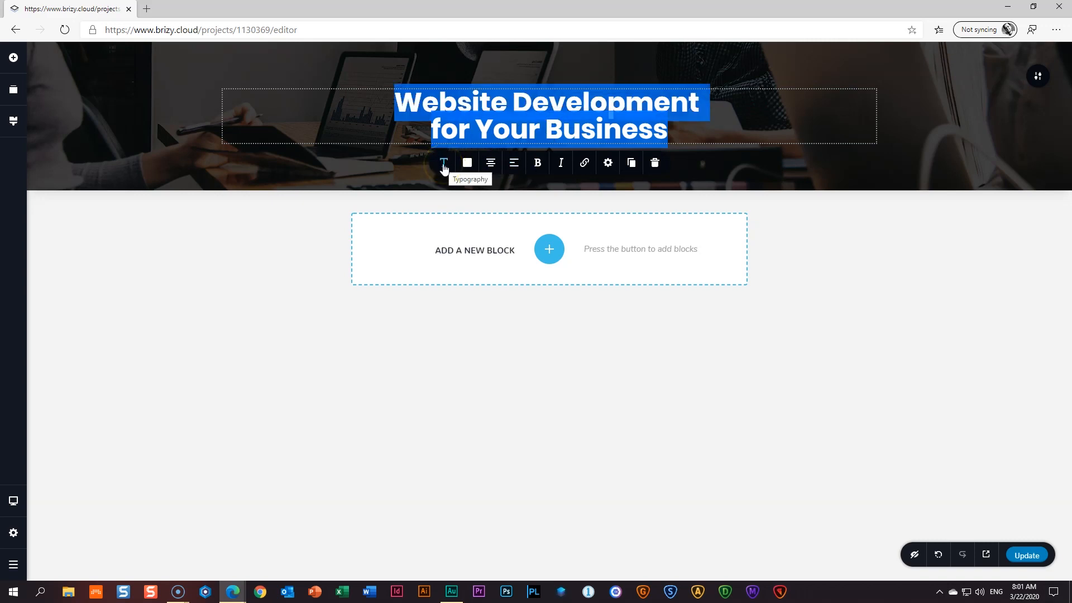
{"action": "left_click", "coordinate": [444, 167]}
{"action": "left_click", "coordinate": [489, 285]}
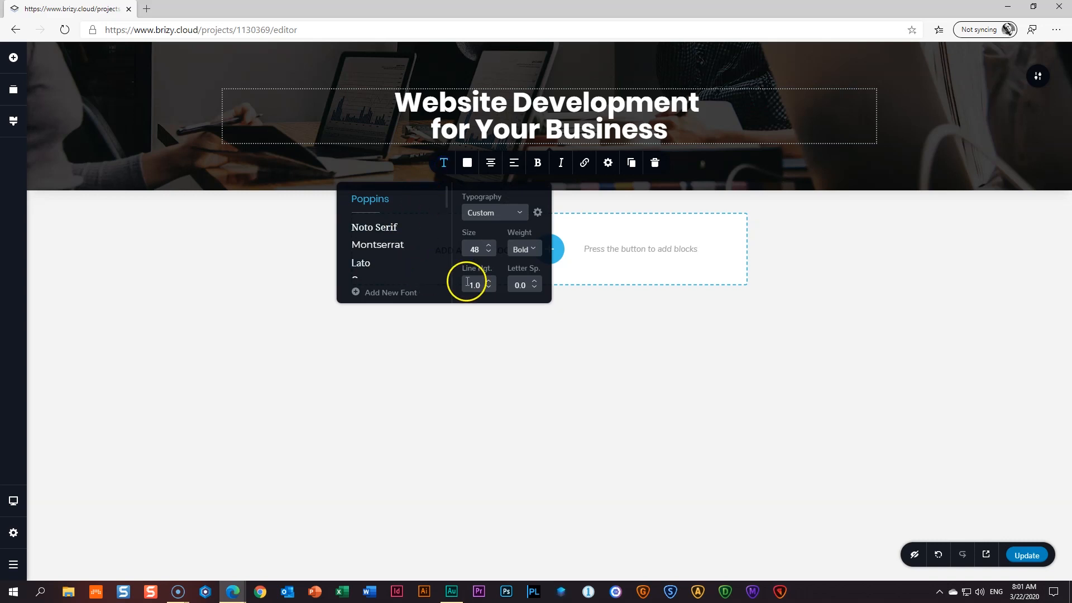
{"action": "left_click", "coordinate": [491, 283]}
{"action": "left_click", "coordinate": [491, 283]}
{"action": "left_click", "coordinate": [491, 283]}
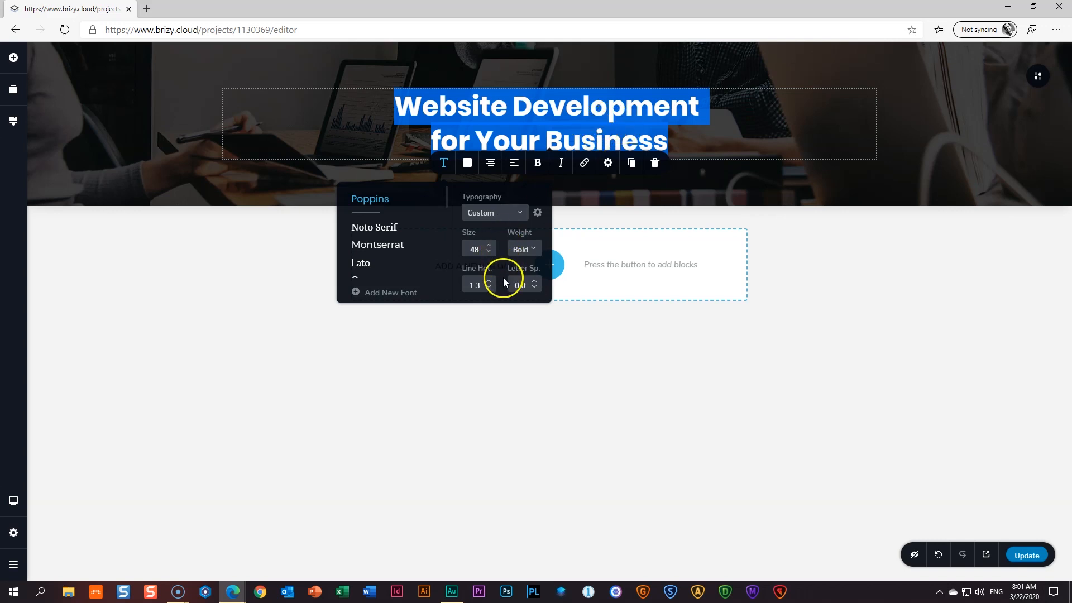
{"action": "left_click", "coordinate": [489, 283]}
{"action": "left_click", "coordinate": [489, 283]}
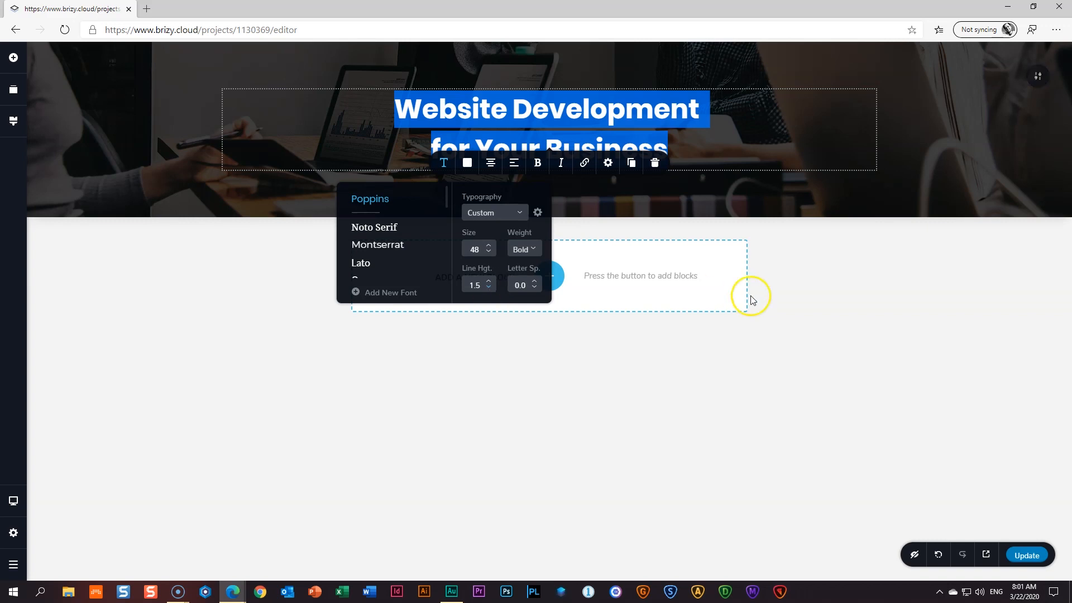
{"action": "left_click", "coordinate": [778, 291]}
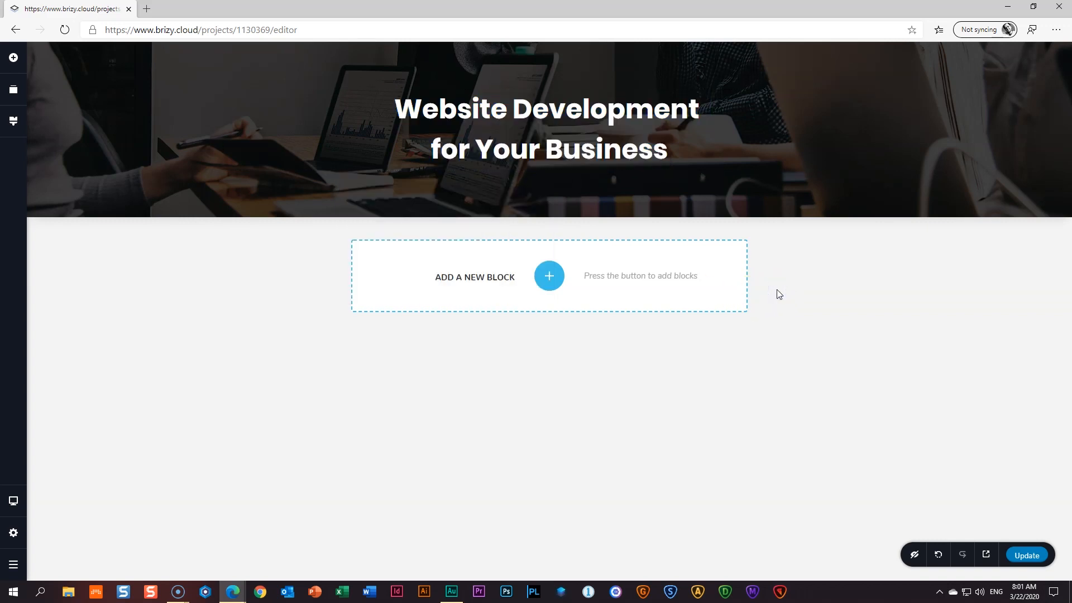
- Select the whole heading and prepare to change its font size to 56
{"action": "left_click", "coordinate": [618, 170]}
{"action": "left_click", "coordinate": [447, 193]}
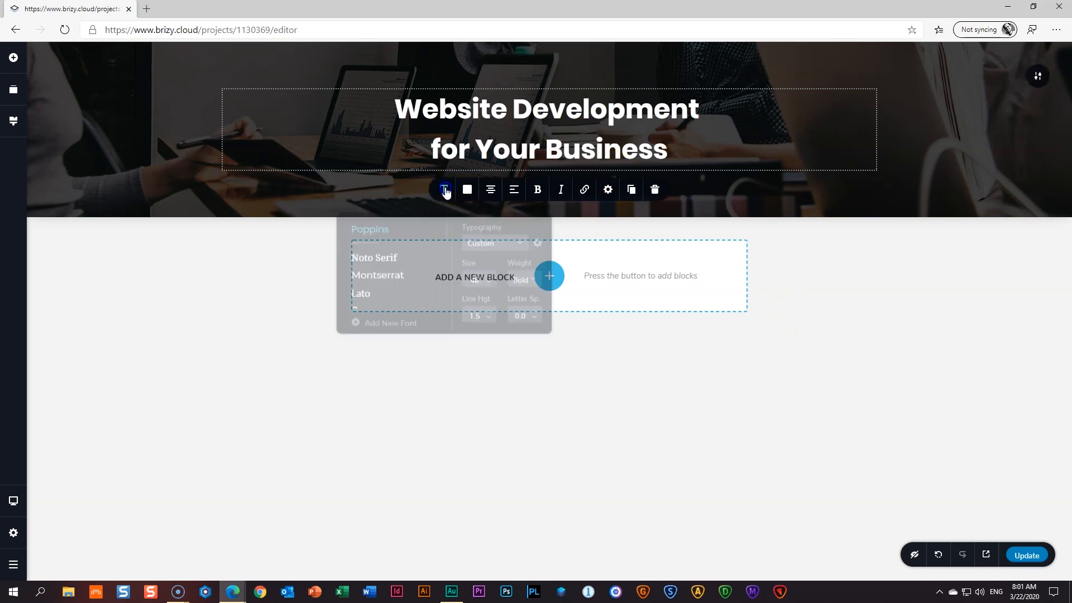
{"action": "double_click", "coordinate": [472, 275]}
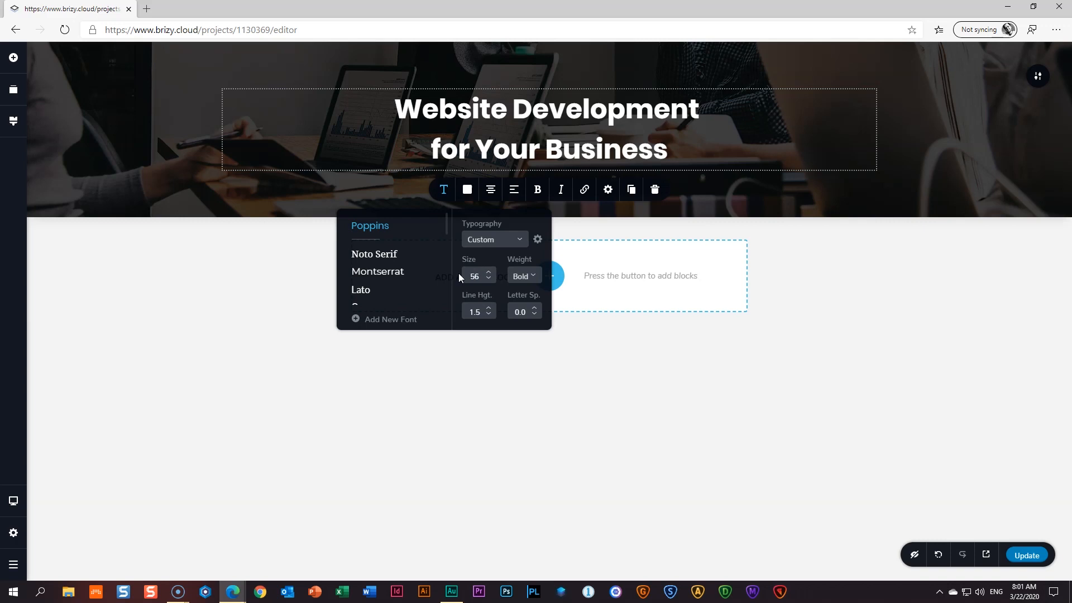
{"action": "key", "text": "ctrl+z"}
{"action": "left_click", "coordinate": [533, 151]}
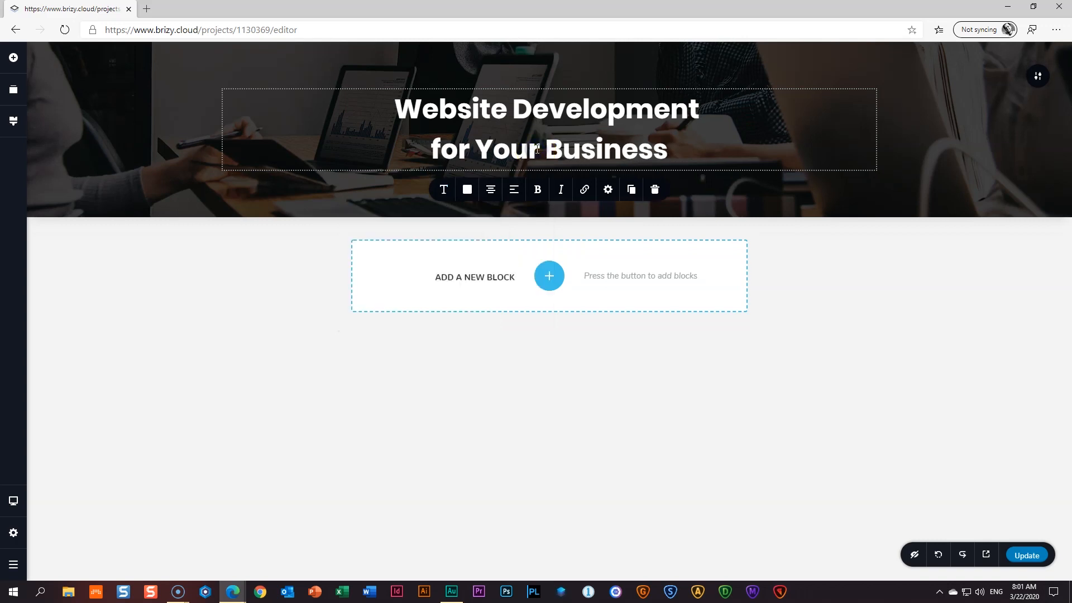
{"action": "key", "text": "ctrl+a"}
{"action": "left_click", "coordinate": [444, 189]}
{"action": "left_click", "coordinate": [475, 274]}
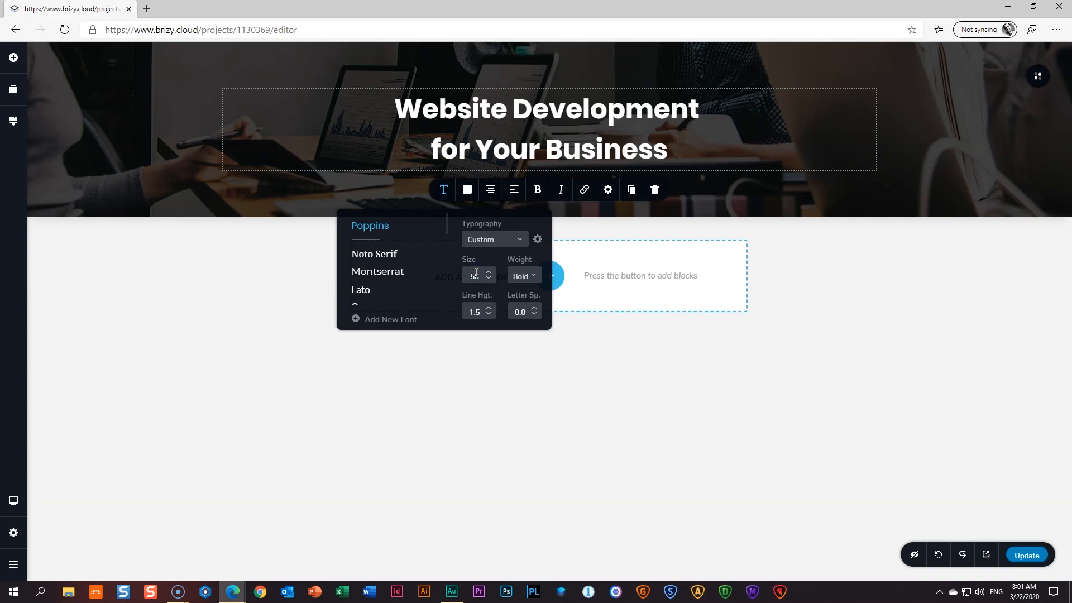
- Add a centred white text paragraph under the heading
{"action": "left_click", "coordinate": [866, 292]}
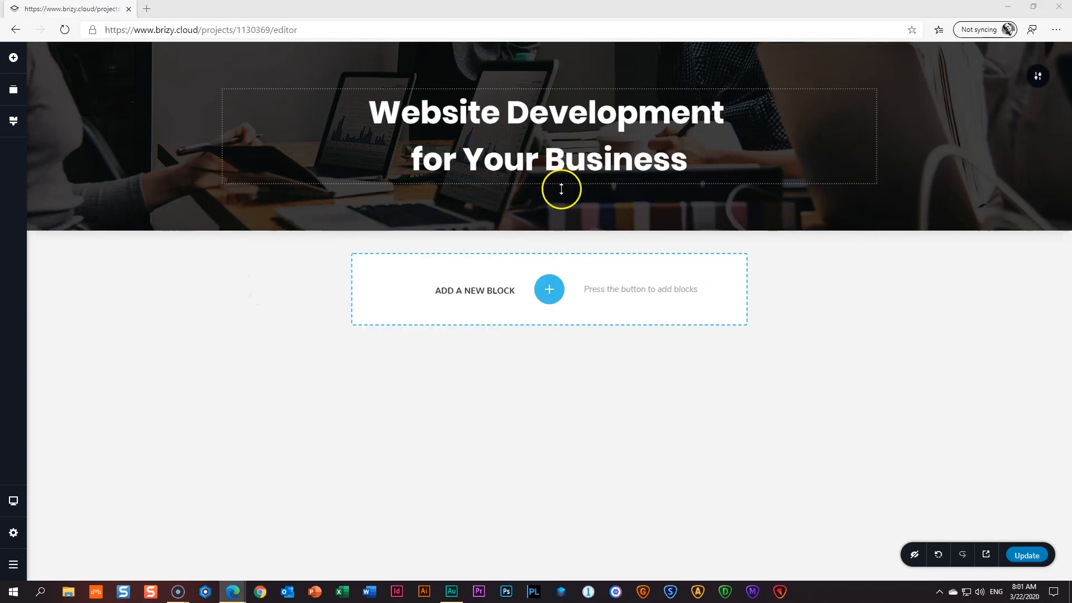
{"action": "left_click", "coordinate": [13, 57]}
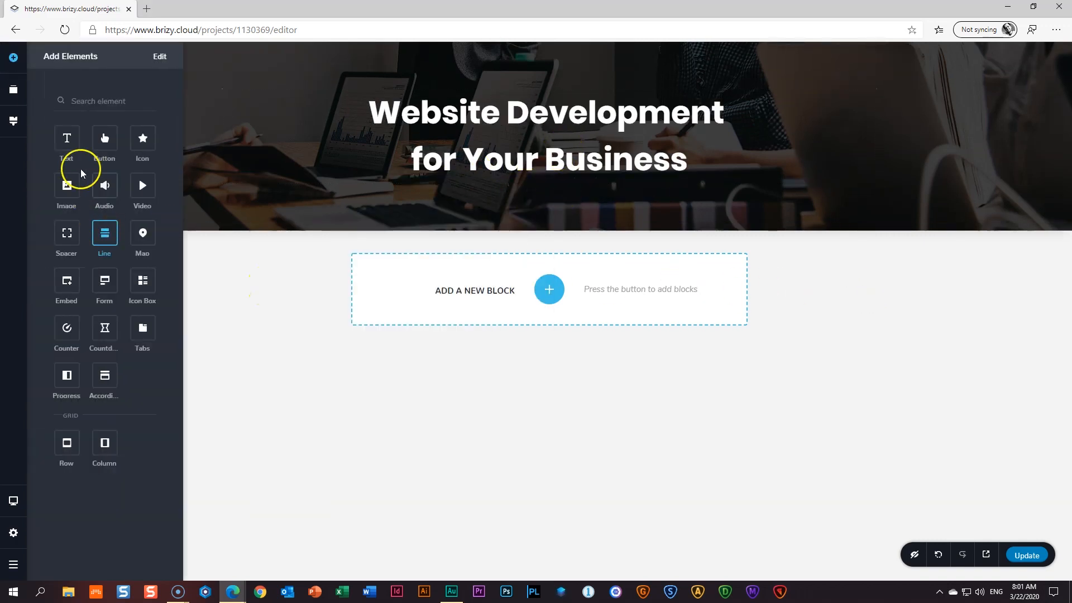
{"action": "left_click_drag", "start_coordinate": [70, 138], "coordinate": [589, 201]}
{"action": "left_click", "coordinate": [551, 202]}
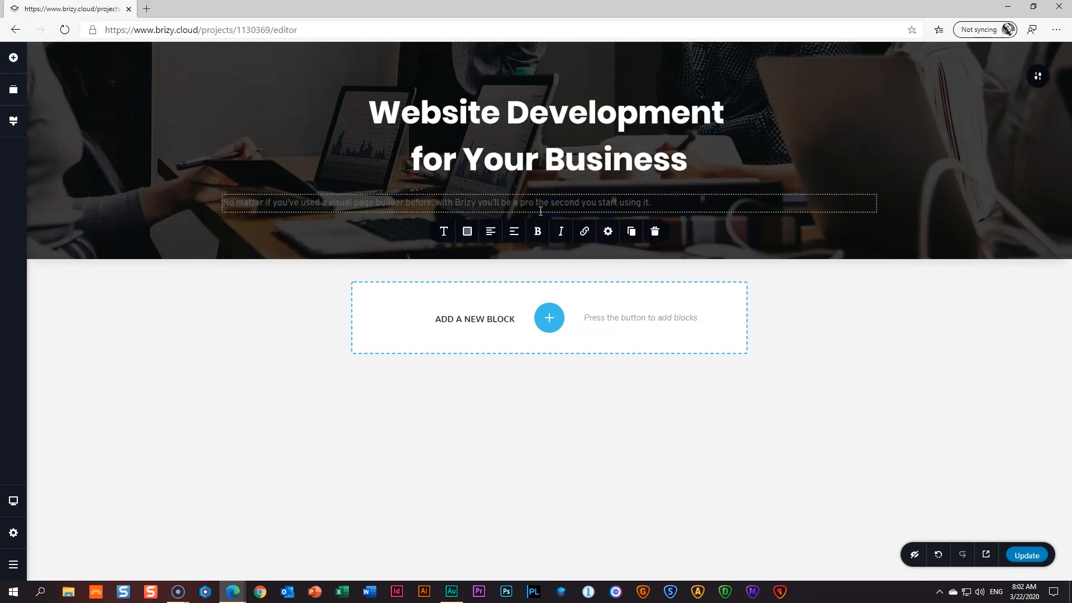
{"action": "left_click", "coordinate": [475, 233]}
{"action": "left_click", "coordinate": [495, 374]}
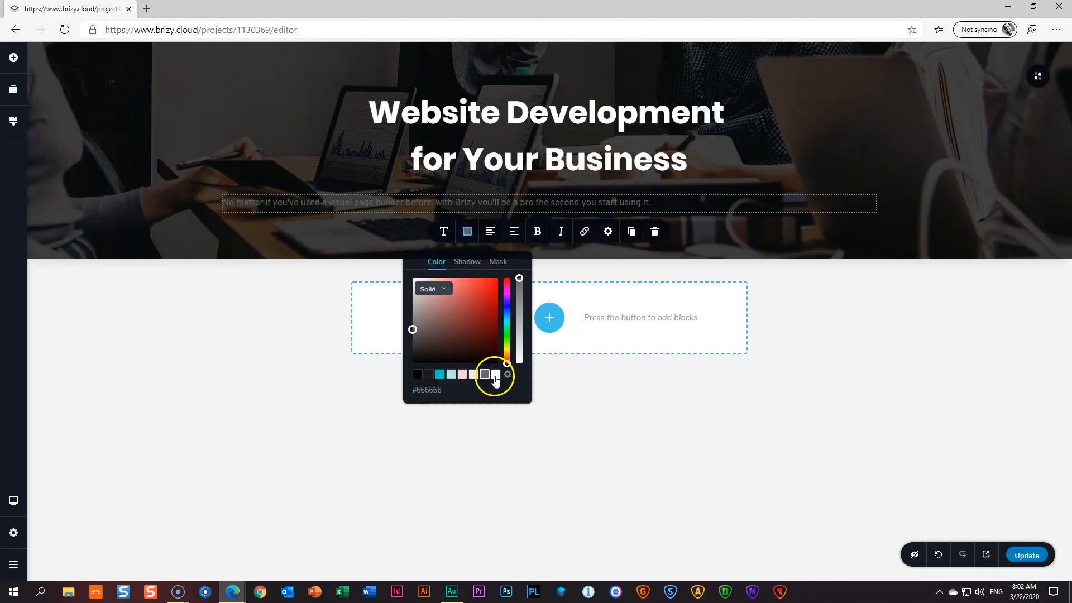
{"action": "left_click", "coordinate": [491, 233]}
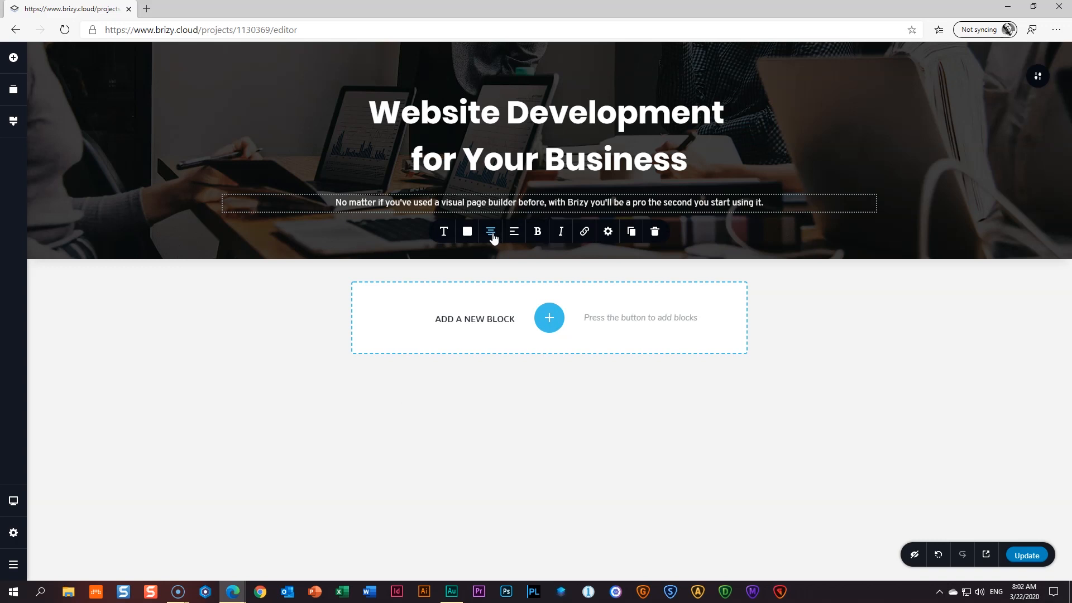
- Open loremipsum.io in a new browser tab
{"action": "left_click", "coordinate": [147, 9]}
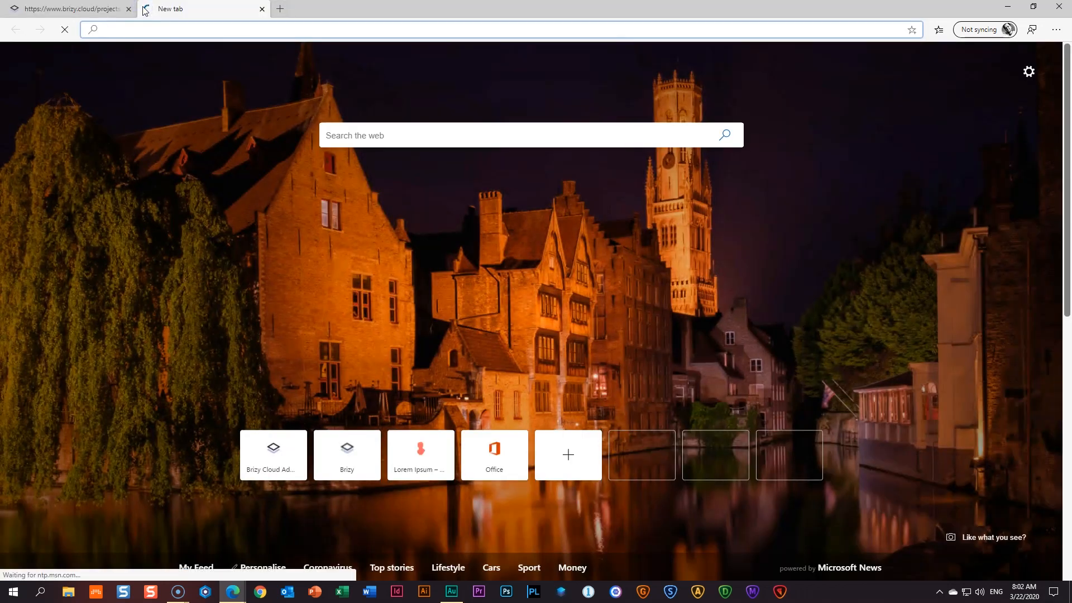
{"action": "type", "text": "loremipsum.io"}
{"action": "key", "text": "Return"}
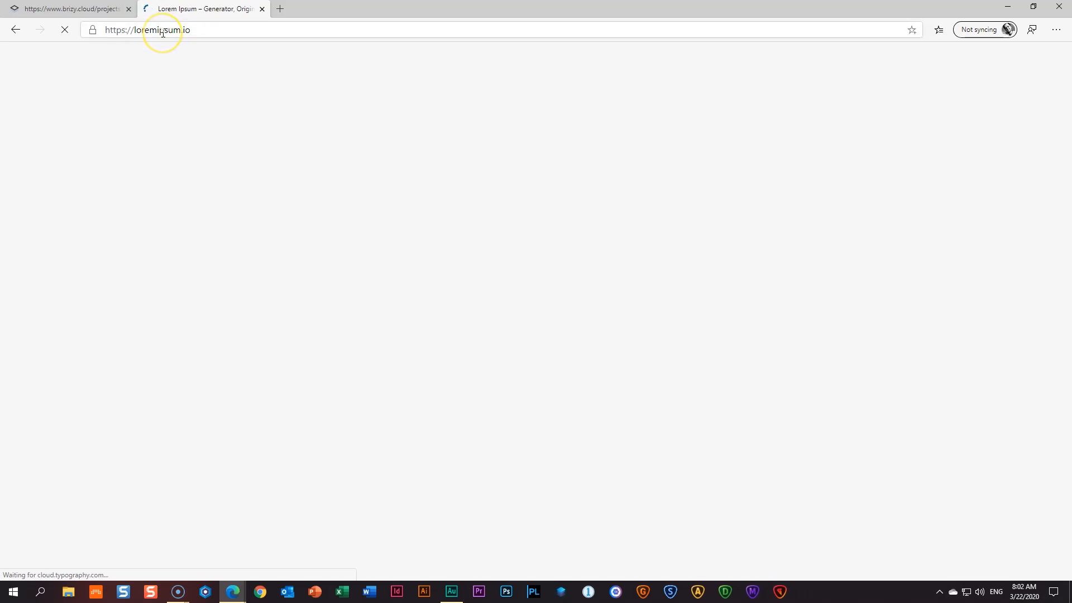
- Generate new placeholder text and copy the sentence 'Donec massa sapien faucibus et molestie ac feugiat sed.'
{"action": "scroll", "coordinate": [240, 162], "scroll_direction": "down", "scroll_amount": 4}
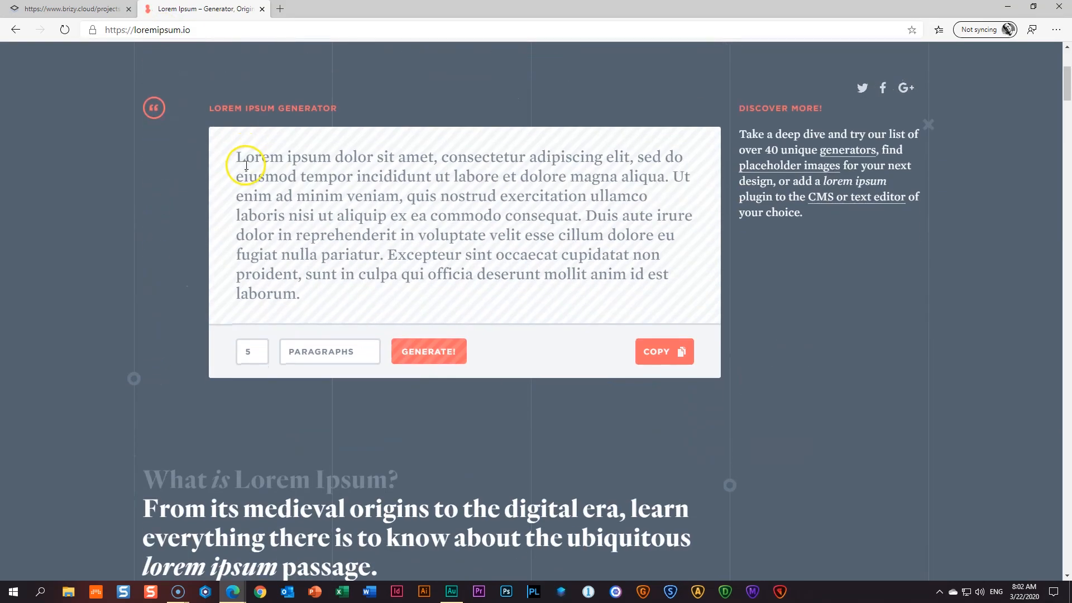
{"action": "left_click", "coordinate": [421, 358]}
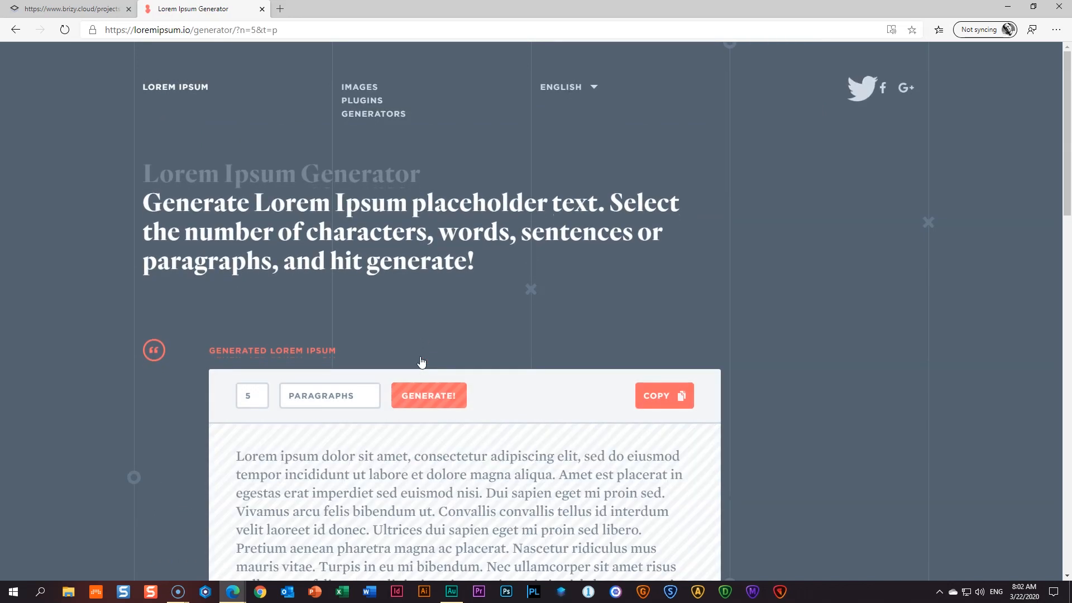
{"action": "scroll", "coordinate": [418, 360], "scroll_direction": "down", "scroll_amount": 10}
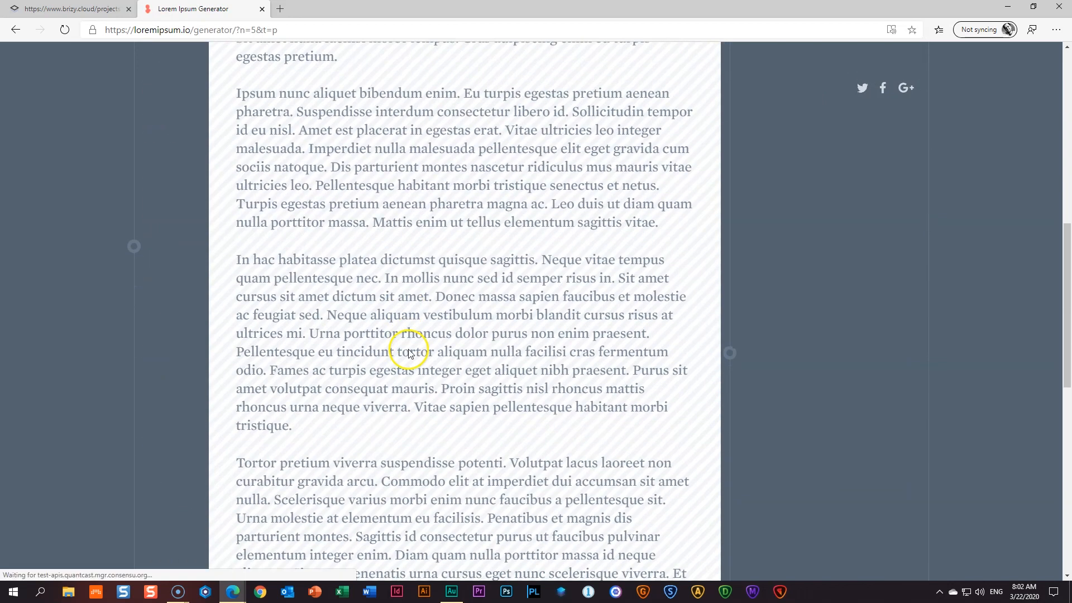
{"action": "left_click_drag", "start_coordinate": [436, 297], "coordinate": [323, 314]}
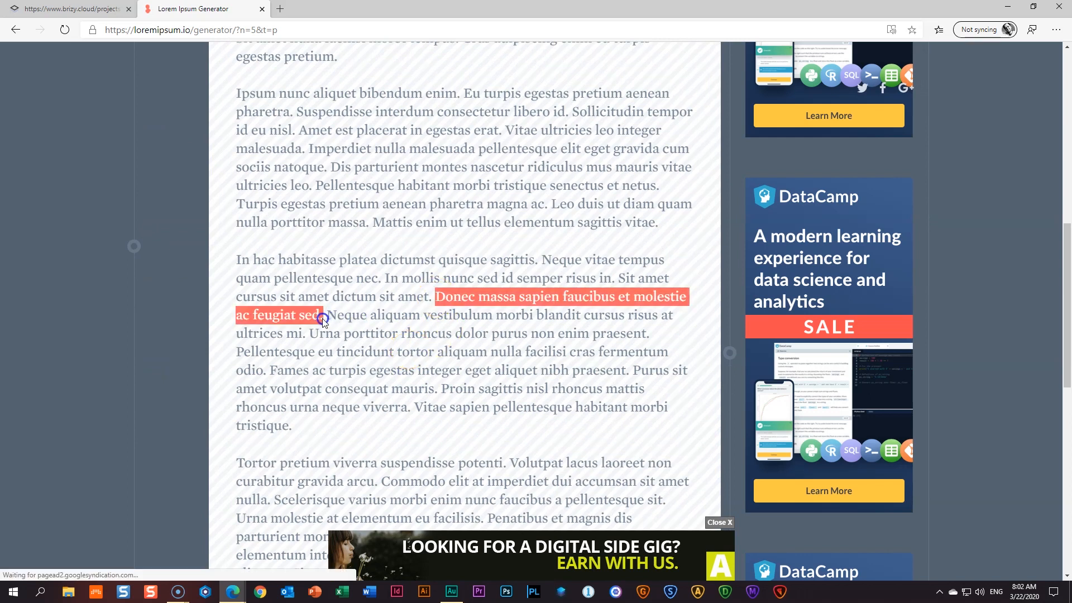
{"action": "right_click", "coordinate": [471, 300]}
{"action": "left_click", "coordinate": [499, 310]}
- Back in Brizy, paste the copied Donec sentence over the hero subtitle paragraph
{"action": "key", "text": "ctrl+Tab"}
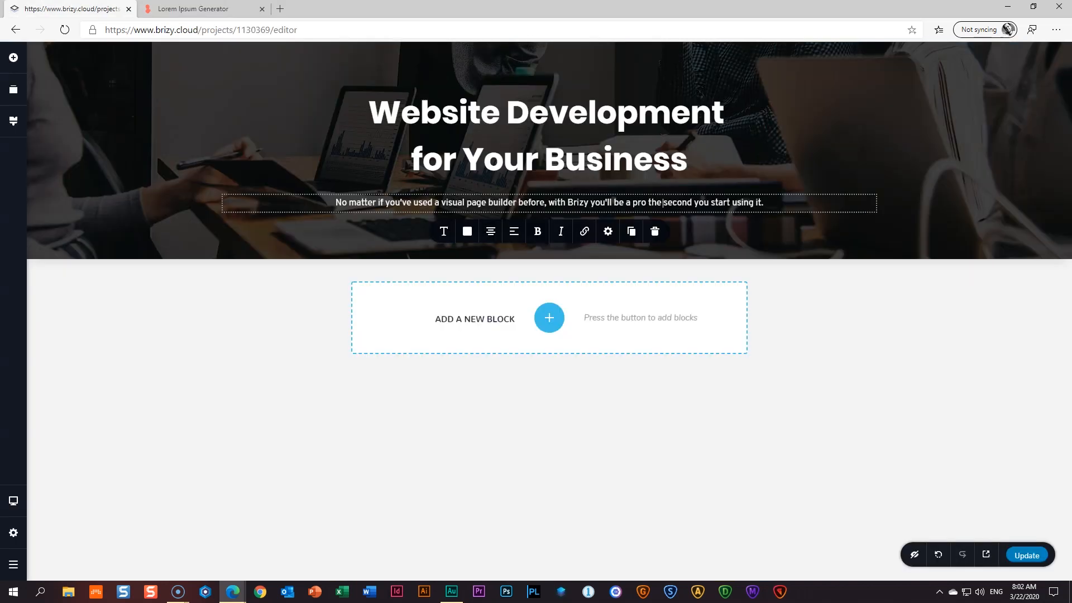
{"action": "triple_click", "coordinate": [498, 203]}
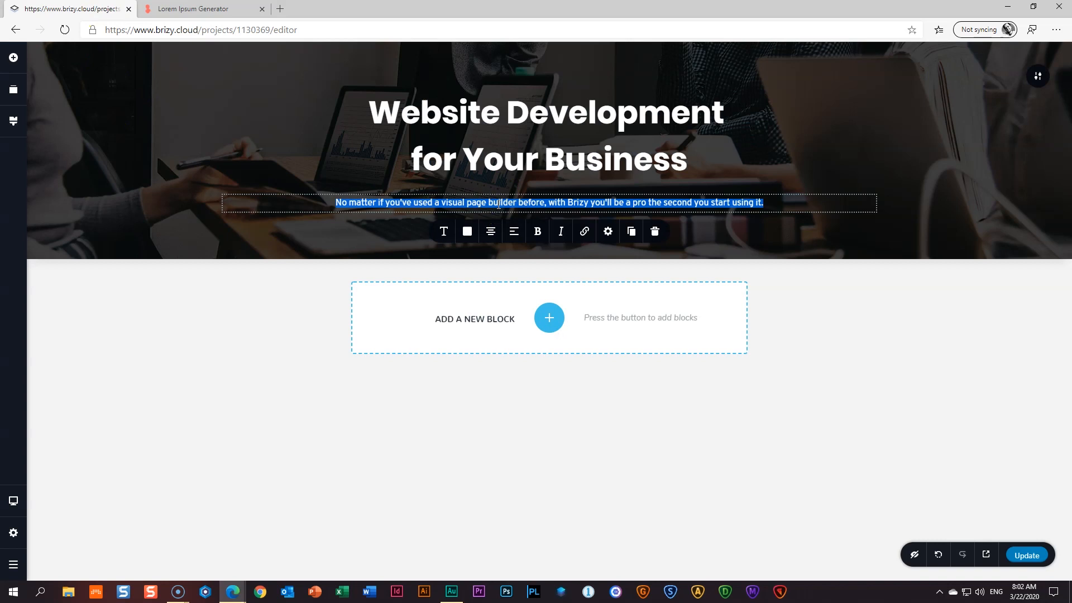
{"action": "key", "text": "ctrl+v"}
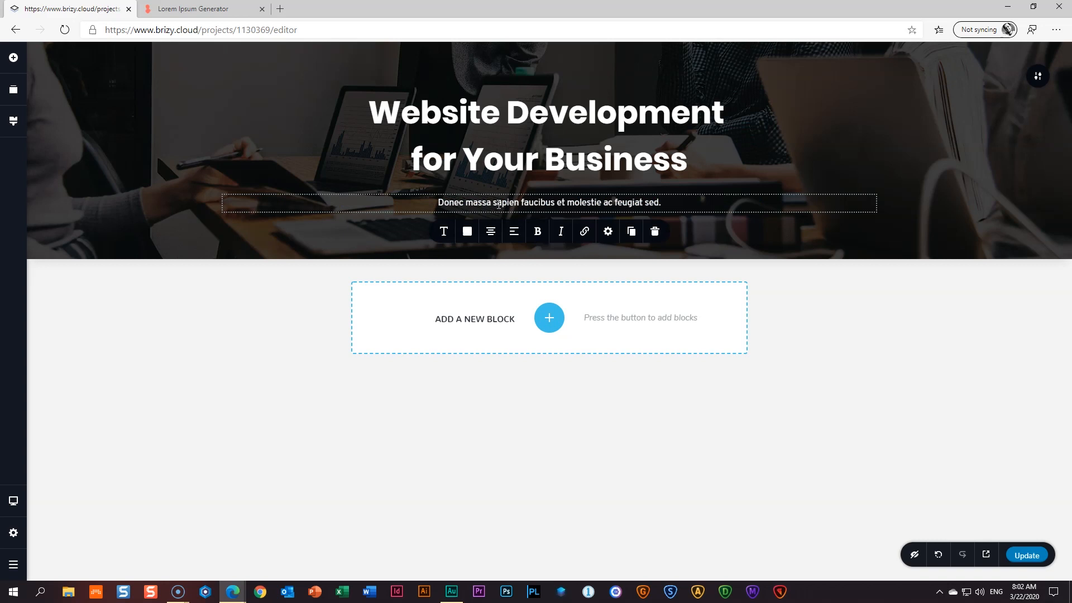
- Switch the hero subtitle font to Roboto and begin adding a new project font
{"action": "left_click", "coordinate": [444, 235]}
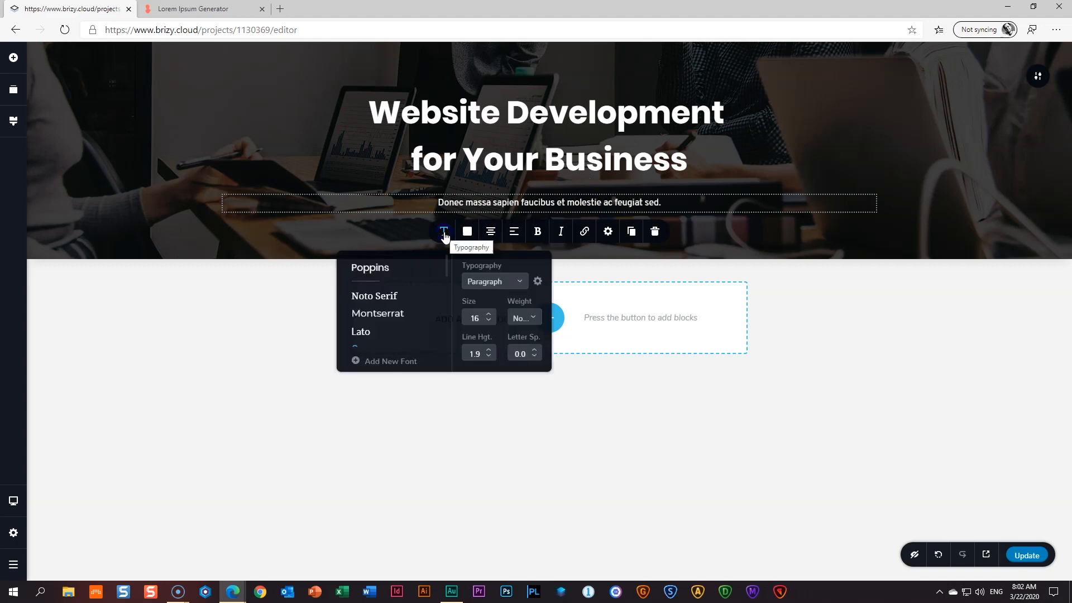
{"action": "scroll", "coordinate": [416, 305], "scroll_direction": "down", "scroll_amount": 1}
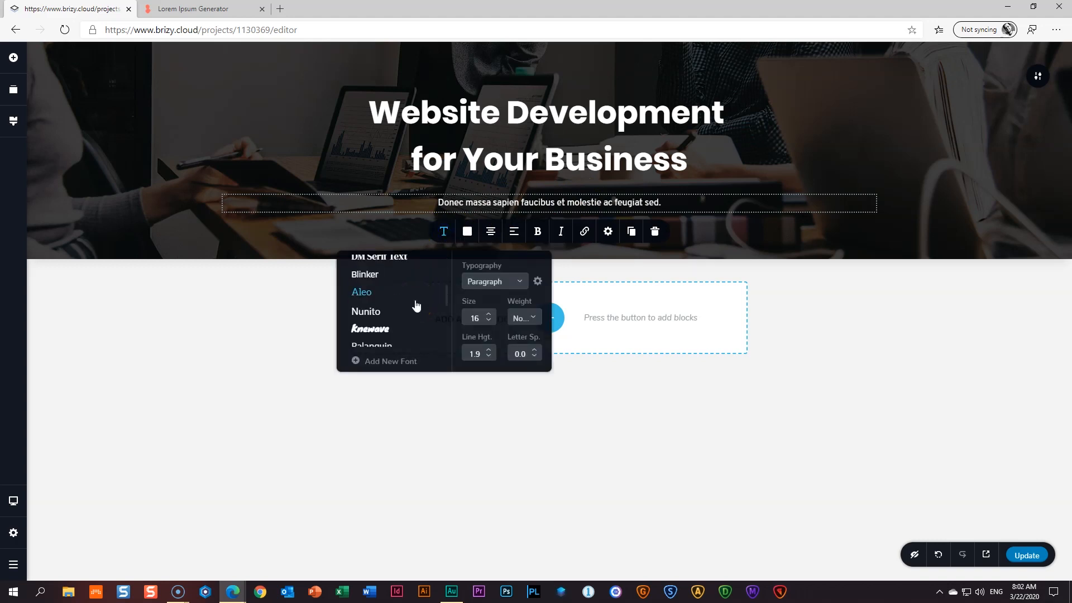
{"action": "scroll", "coordinate": [415, 304], "scroll_direction": "down", "scroll_amount": 1}
{"action": "left_click", "coordinate": [367, 318]}
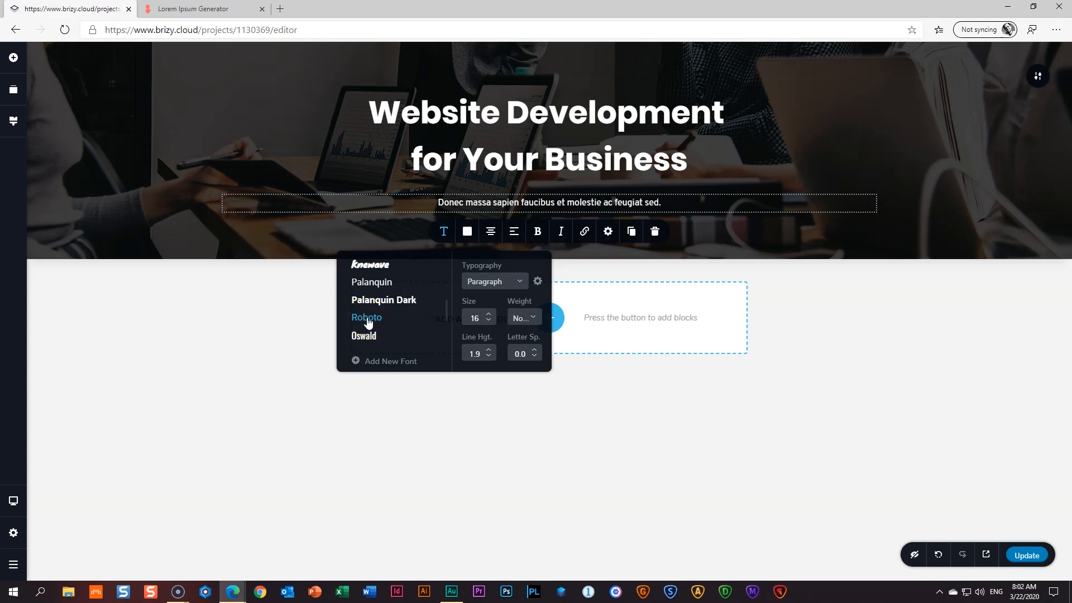
{"action": "left_click", "coordinate": [360, 361]}
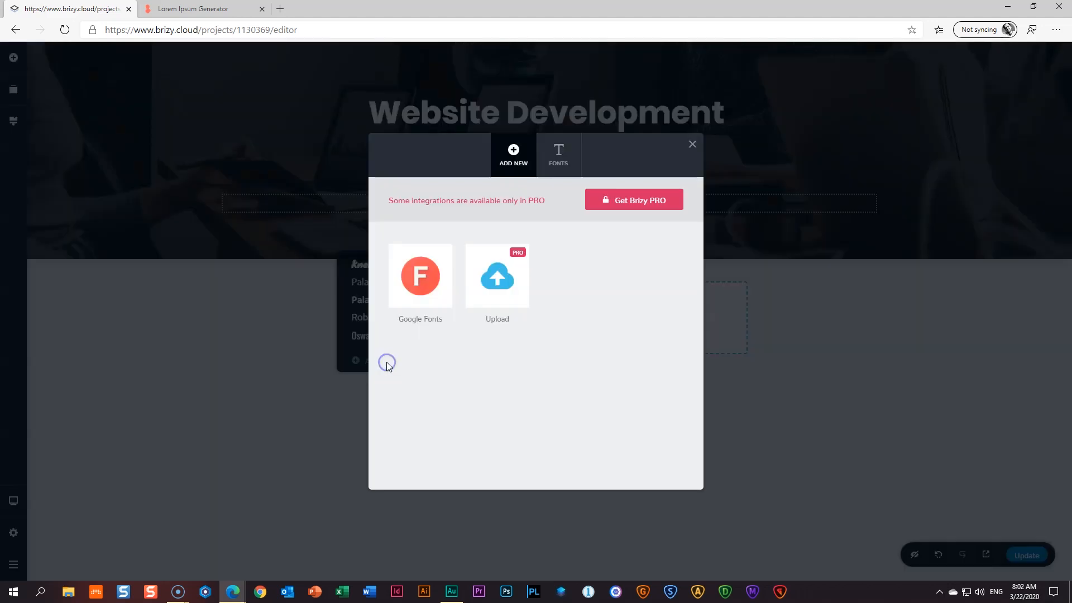
- Search Google Fonts for 'robot' and add Roboto Condensed to the project
{"action": "left_click", "coordinate": [427, 299]}
{"action": "left_click", "coordinate": [593, 273]}
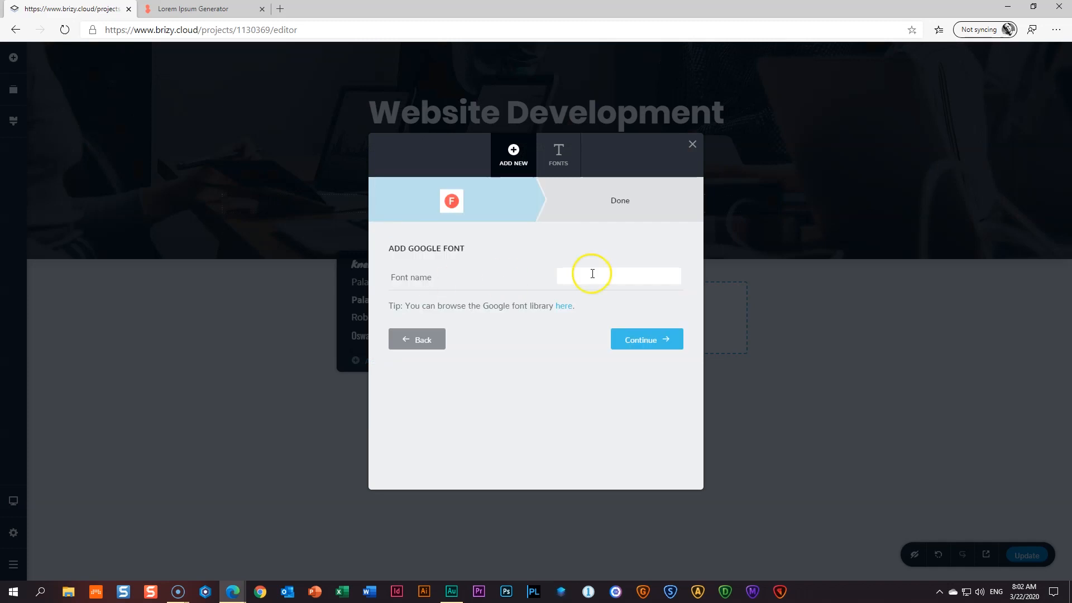
{"action": "type", "text": "robot"}
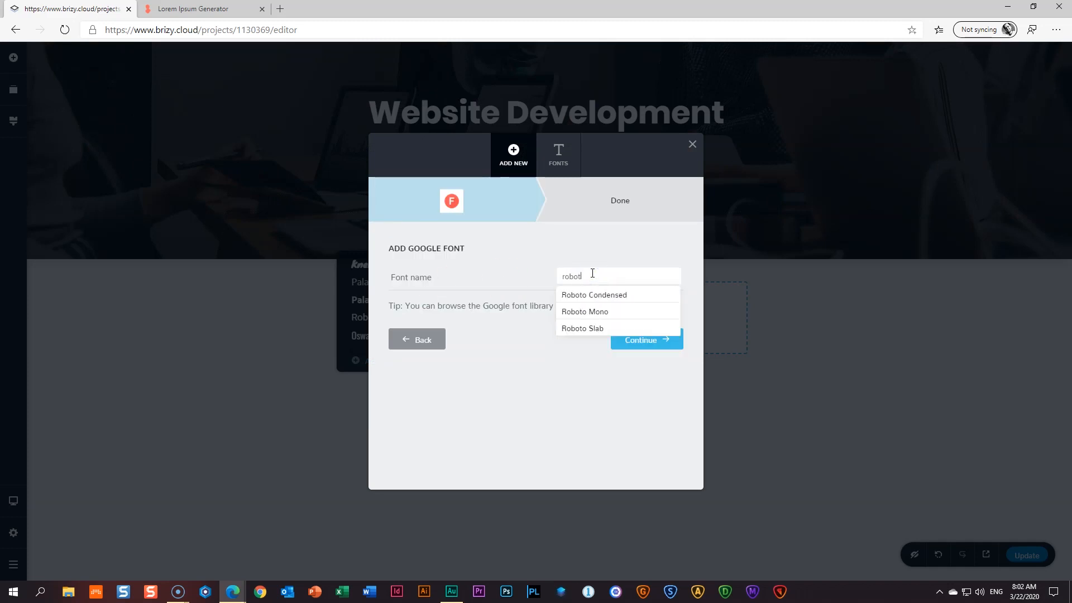
{"action": "left_click", "coordinate": [596, 292]}
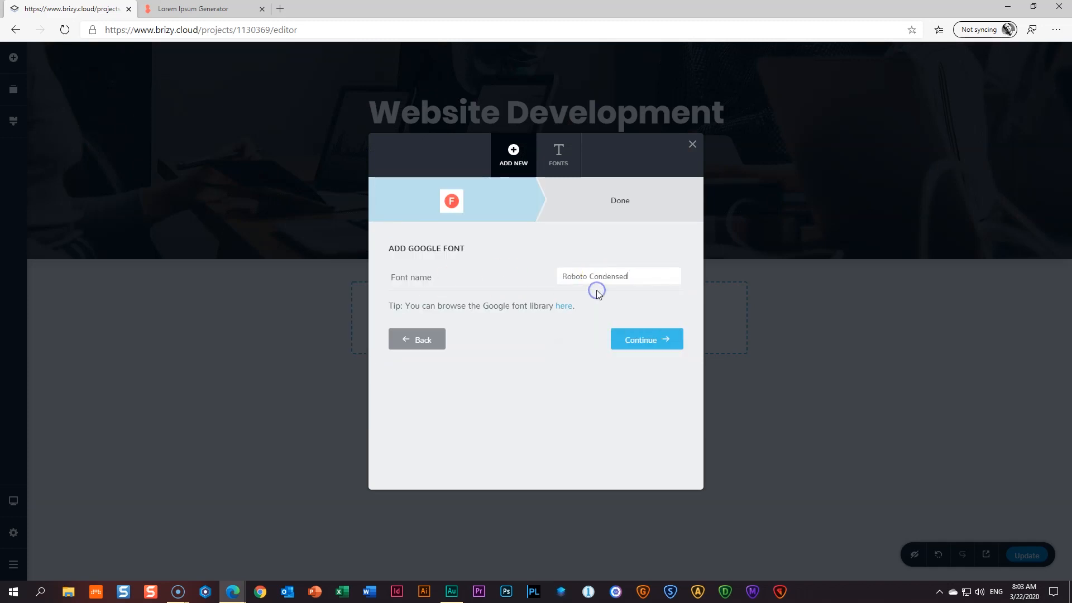
{"action": "left_click", "coordinate": [640, 341]}
{"action": "left_click", "coordinate": [557, 377]}
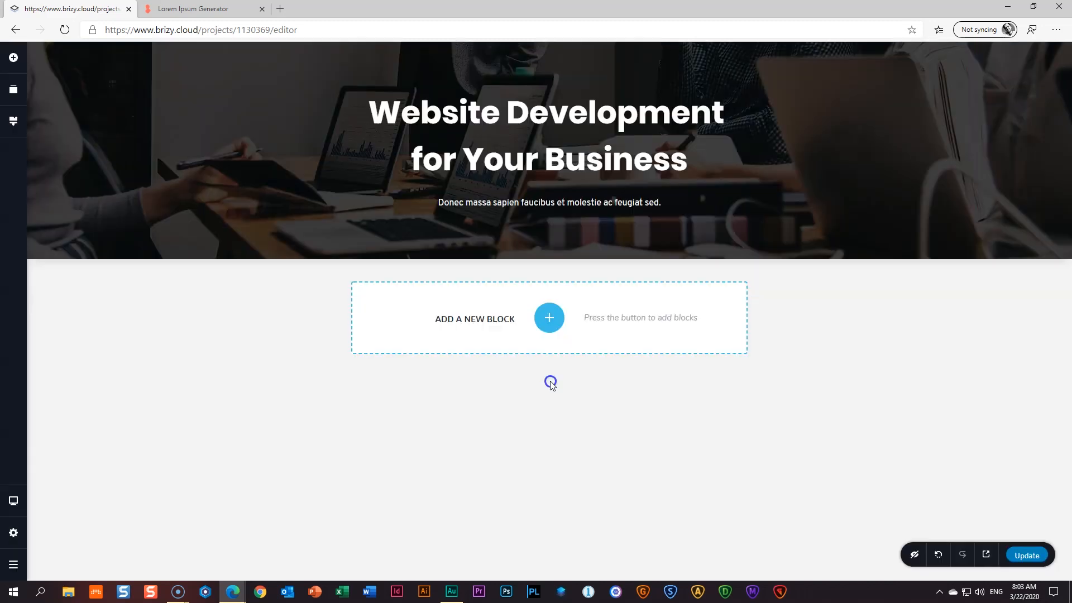
- Apply Roboto Condensed to the hero subtitle
{"action": "left_click", "coordinate": [537, 204]}
{"action": "left_click", "coordinate": [444, 234]}
{"action": "left_click", "coordinate": [377, 287]}
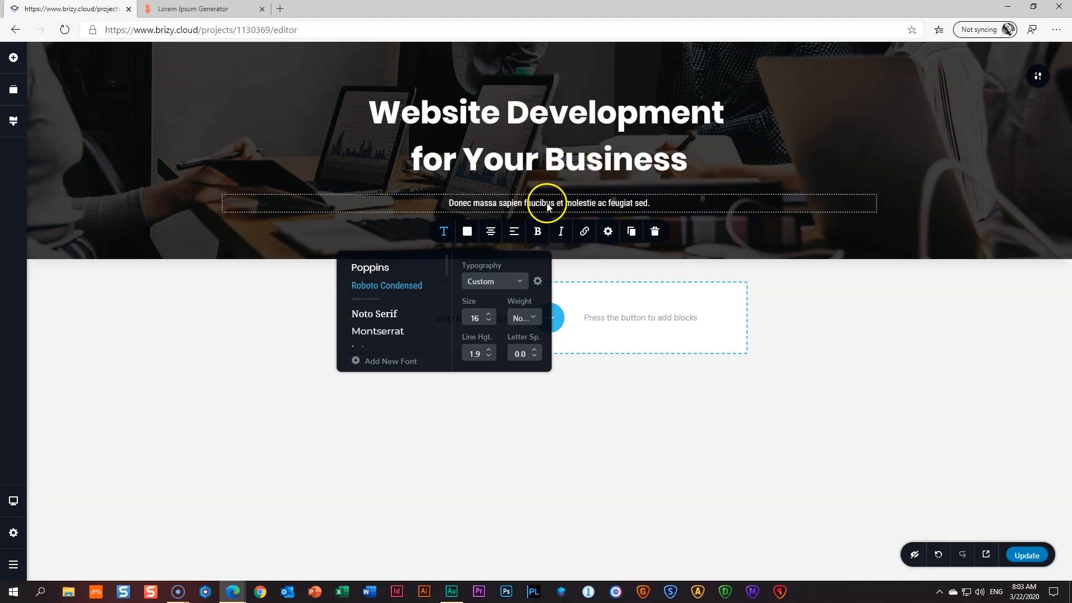
- Raise the hero subtitle text size from 16 to 18
{"action": "left_click", "coordinate": [570, 204]}
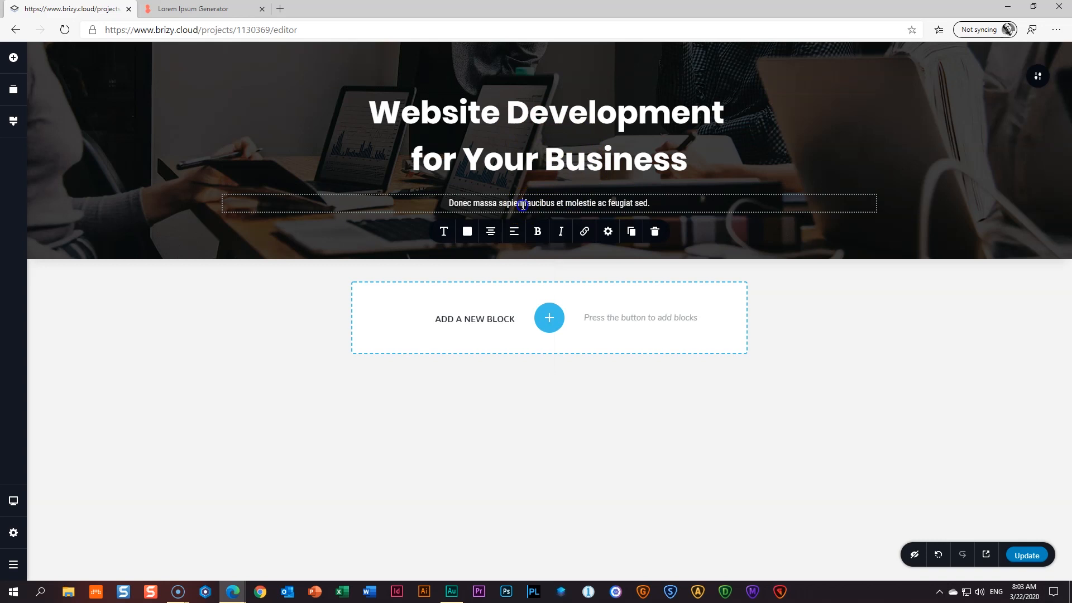
{"action": "left_click", "coordinate": [444, 232]}
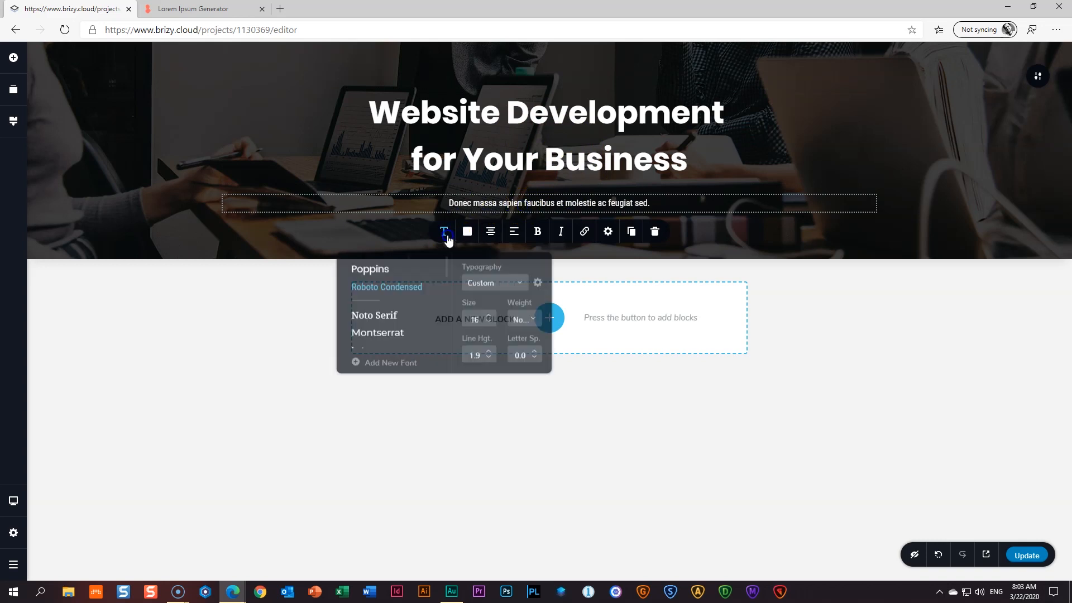
{"action": "left_click", "coordinate": [470, 291]}
{"action": "left_click", "coordinate": [488, 315]}
{"action": "left_click", "coordinate": [489, 315]}
{"action": "left_click", "coordinate": [489, 322]}
{"action": "left_click", "coordinate": [489, 322]}
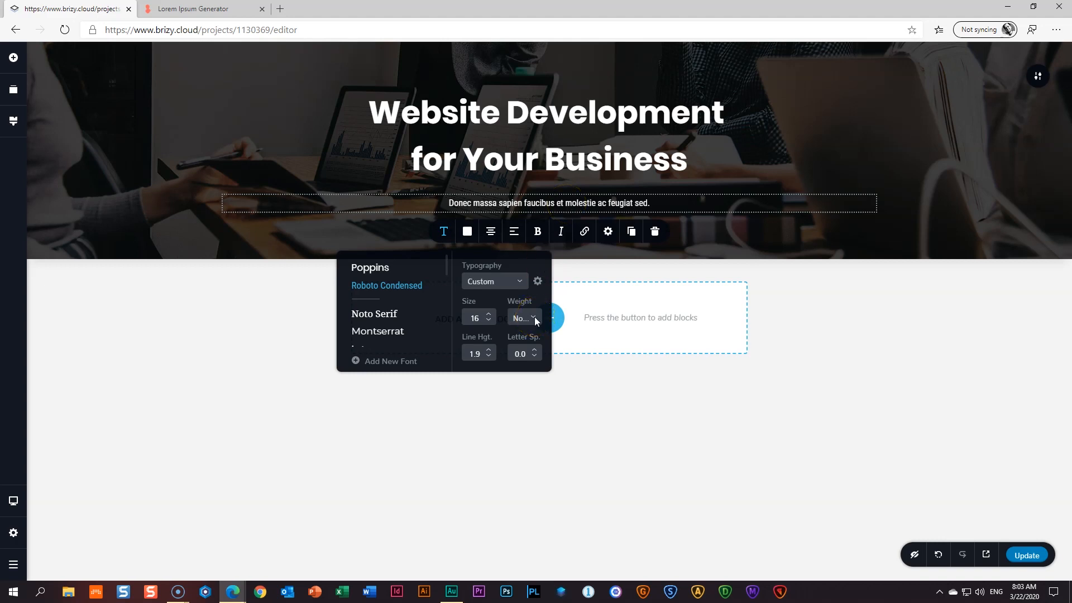
{"action": "left_click", "coordinate": [488, 315]}
{"action": "left_click", "coordinate": [488, 315]}
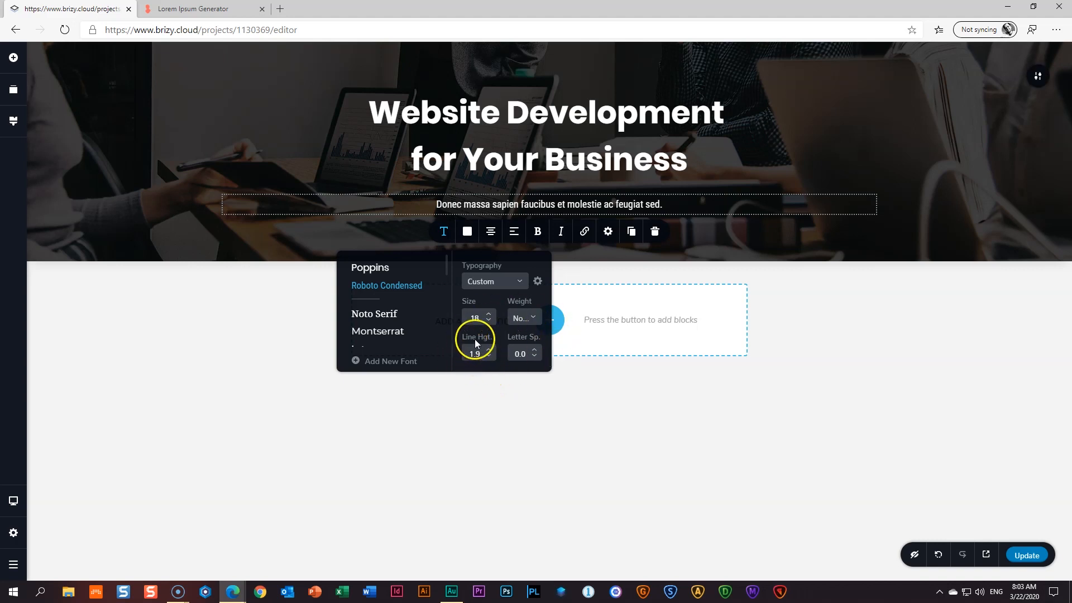
- Tighten the subtitle line height to 1.1 and deselect it
{"action": "left_click", "coordinate": [489, 355]}
{"action": "left_click", "coordinate": [488, 355]}
{"action": "left_click", "coordinate": [489, 355]}
{"action": "left_click", "coordinate": [489, 355]}
{"action": "left_click", "coordinate": [489, 355]}
{"action": "left_click", "coordinate": [489, 356]}
{"action": "left_click", "coordinate": [489, 355]}
{"action": "left_click", "coordinate": [489, 355]}
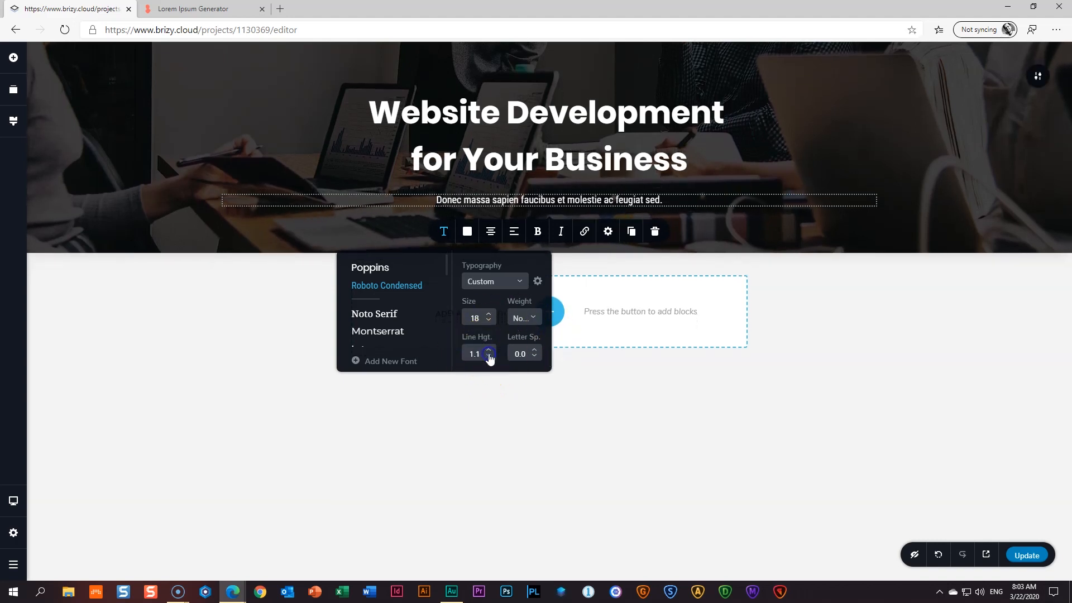
{"action": "left_click", "coordinate": [838, 323]}
{"action": "left_click", "coordinate": [818, 313]}
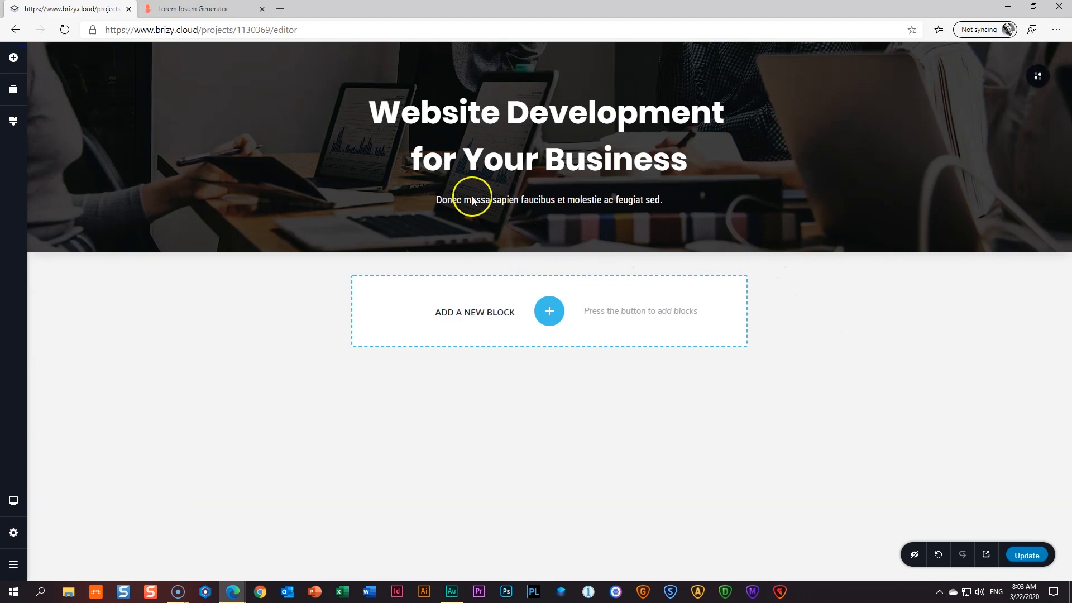
{"action": "left_click", "coordinate": [23, 66]}
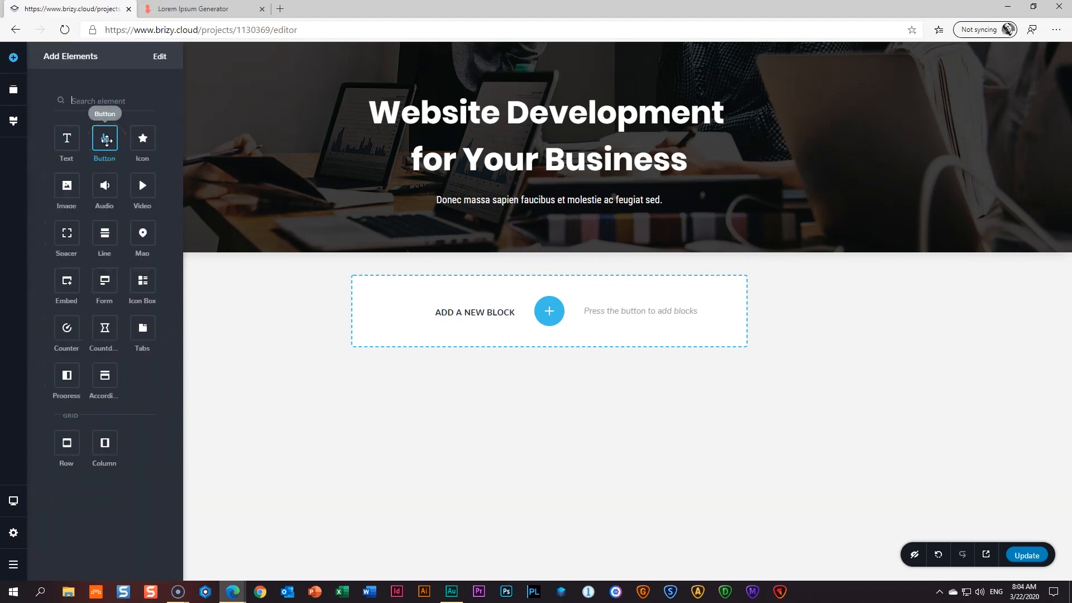
- Drag a Button element into the hero just below the subtitle
{"action": "left_click_drag", "start_coordinate": [107, 140], "coordinate": [534, 211]}
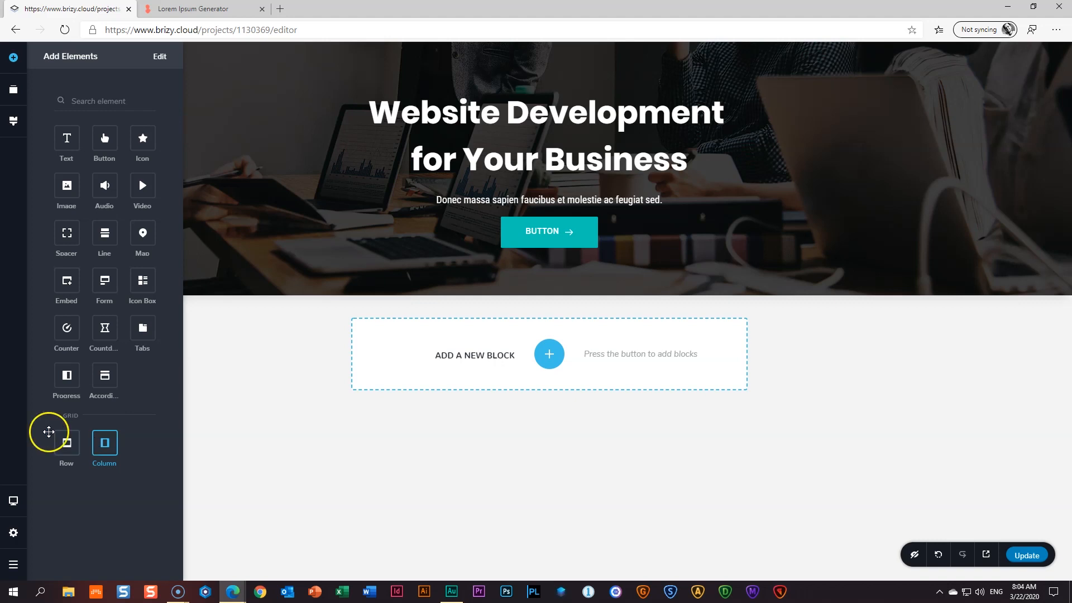
- Hide Audio, Video, Map, Embed, Icon Box, Countdown, Tabs, Accordion and Progress from the elements list
{"action": "left_click", "coordinate": [161, 62]}
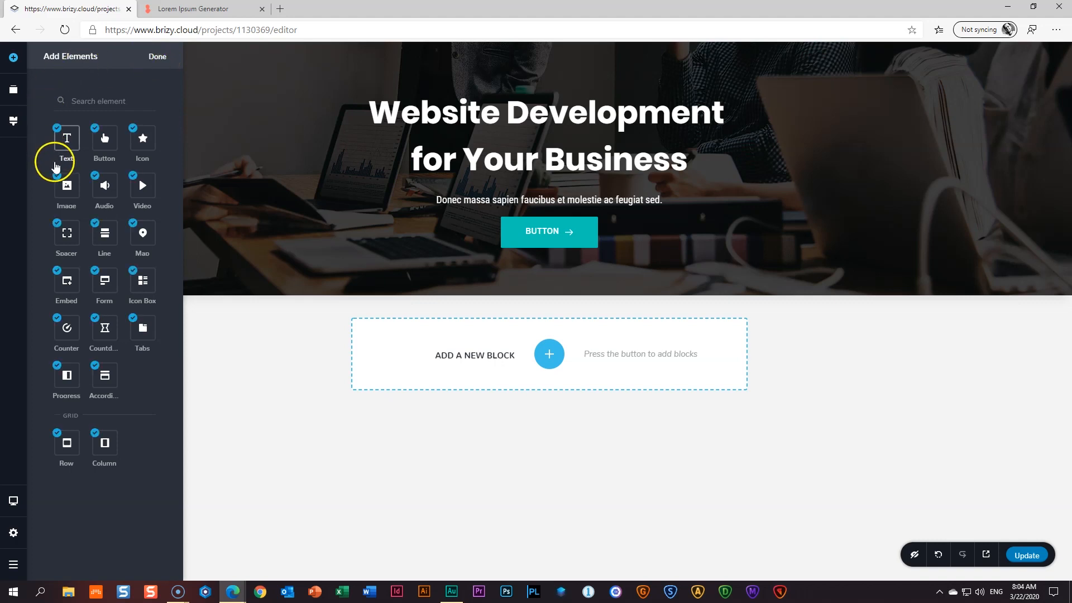
{"action": "left_click", "coordinate": [95, 175]}
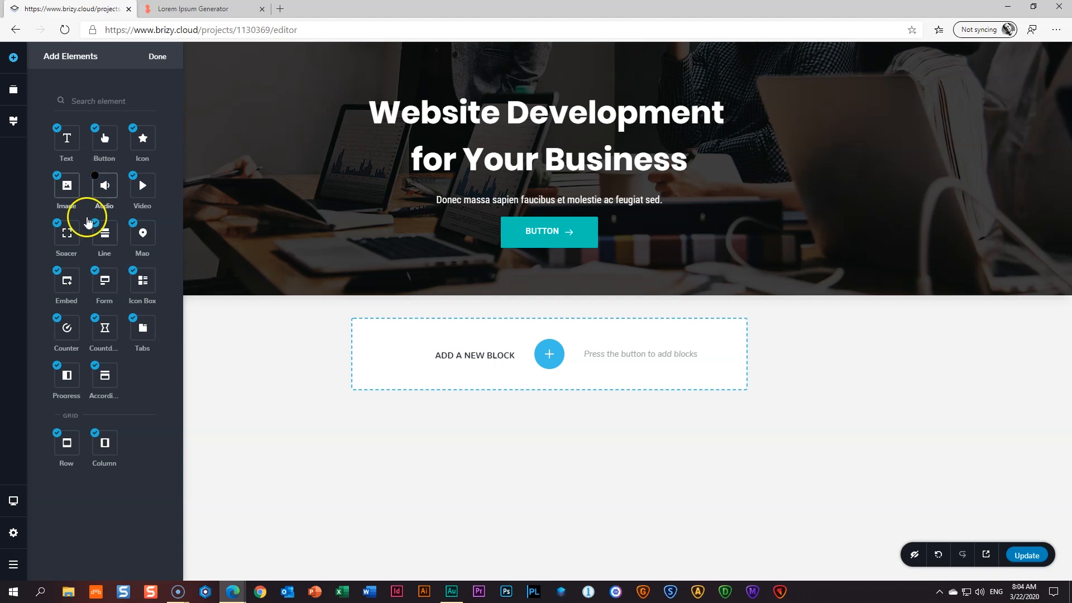
{"action": "left_click", "coordinate": [129, 176]}
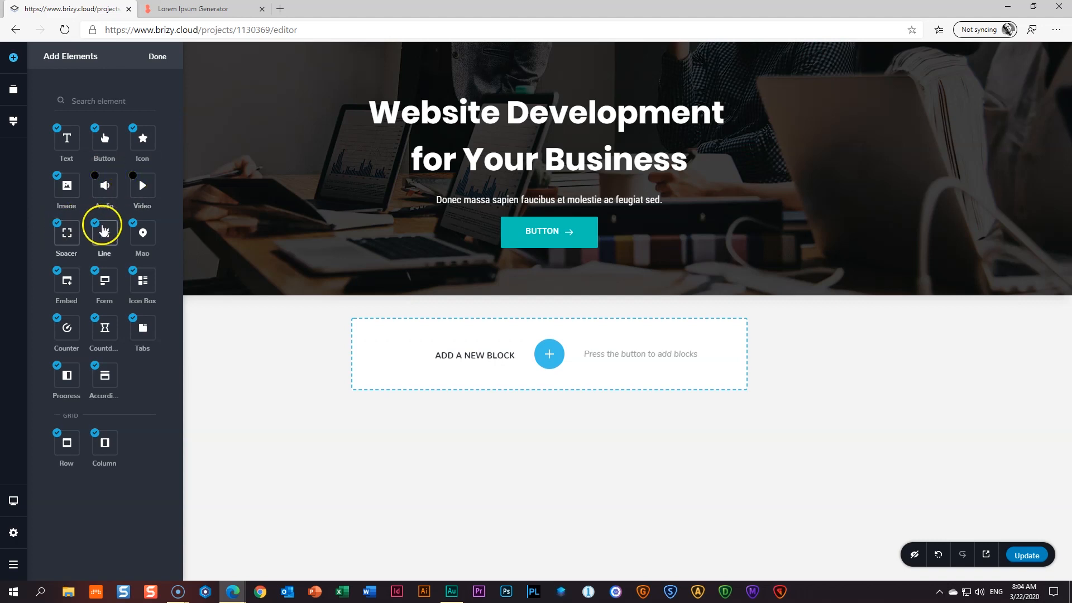
{"action": "left_click", "coordinate": [133, 224]}
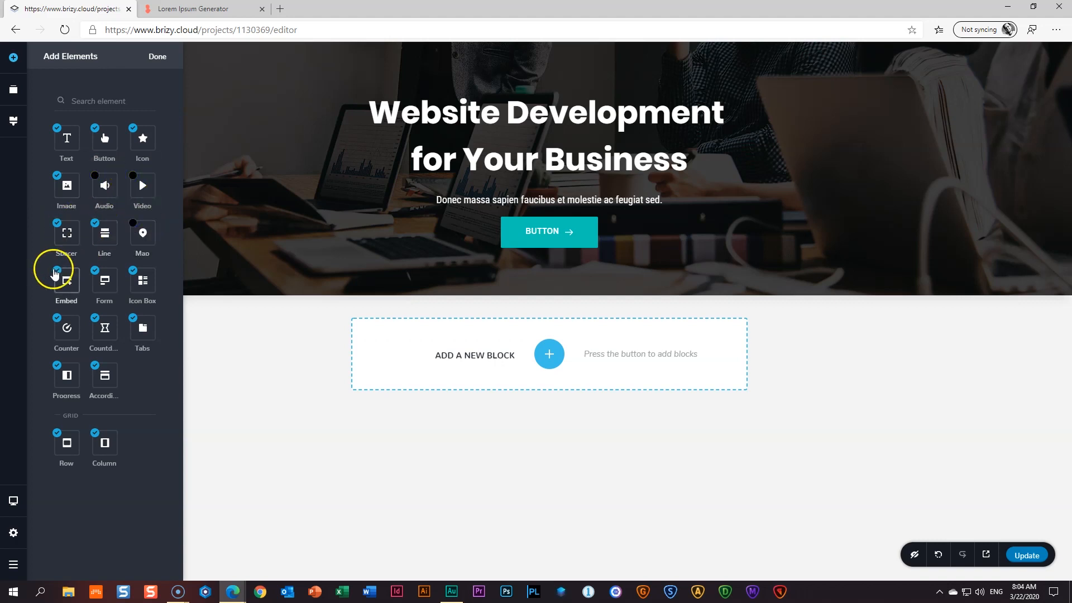
{"action": "left_click", "coordinate": [55, 271]}
{"action": "left_click", "coordinate": [132, 270]}
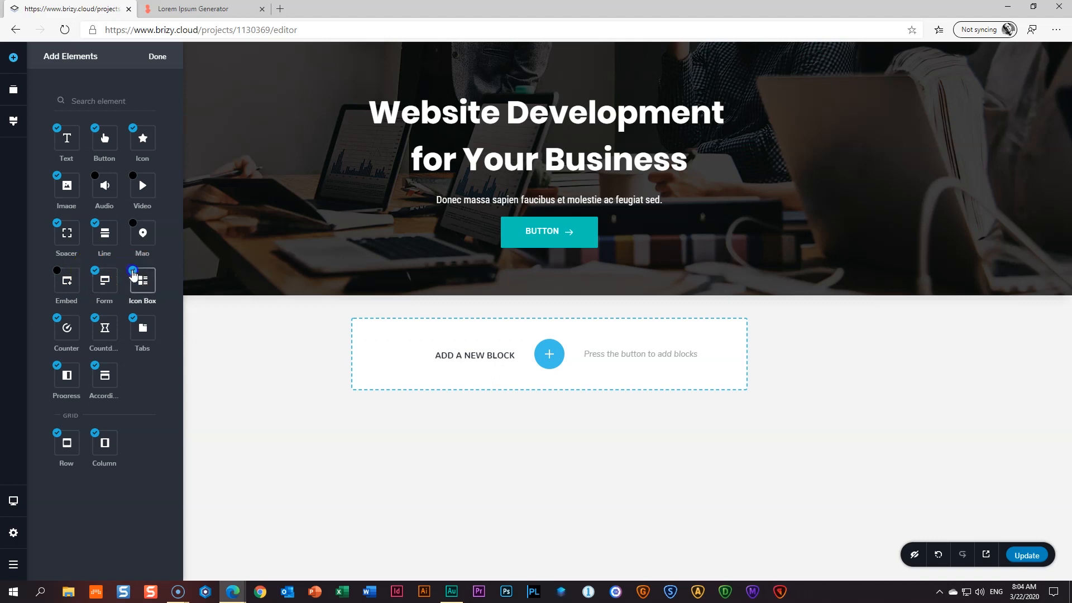
{"action": "left_click", "coordinate": [97, 319]}
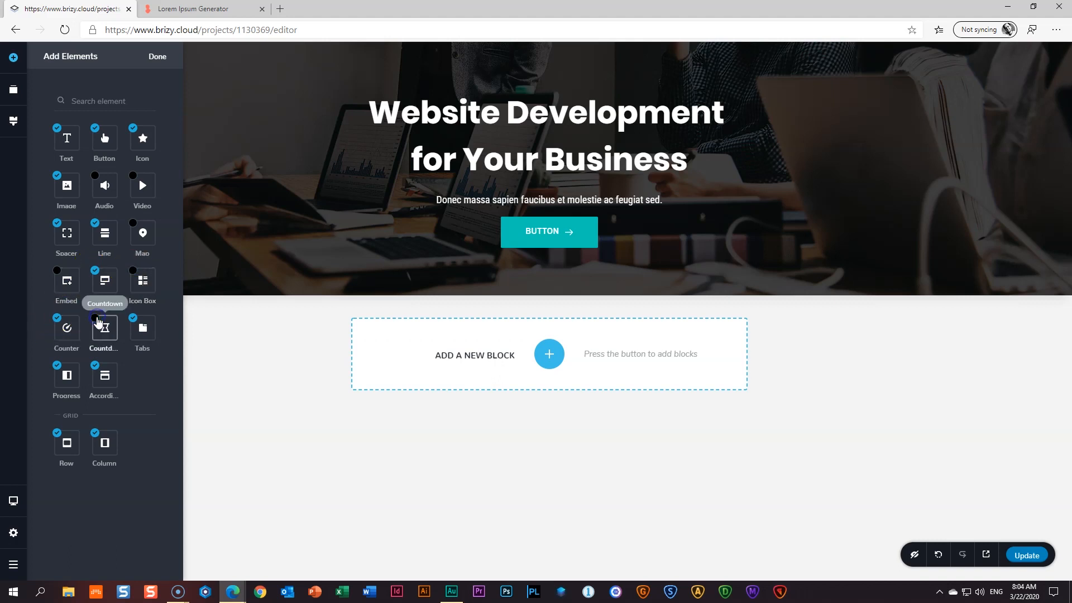
{"action": "left_click", "coordinate": [133, 318]}
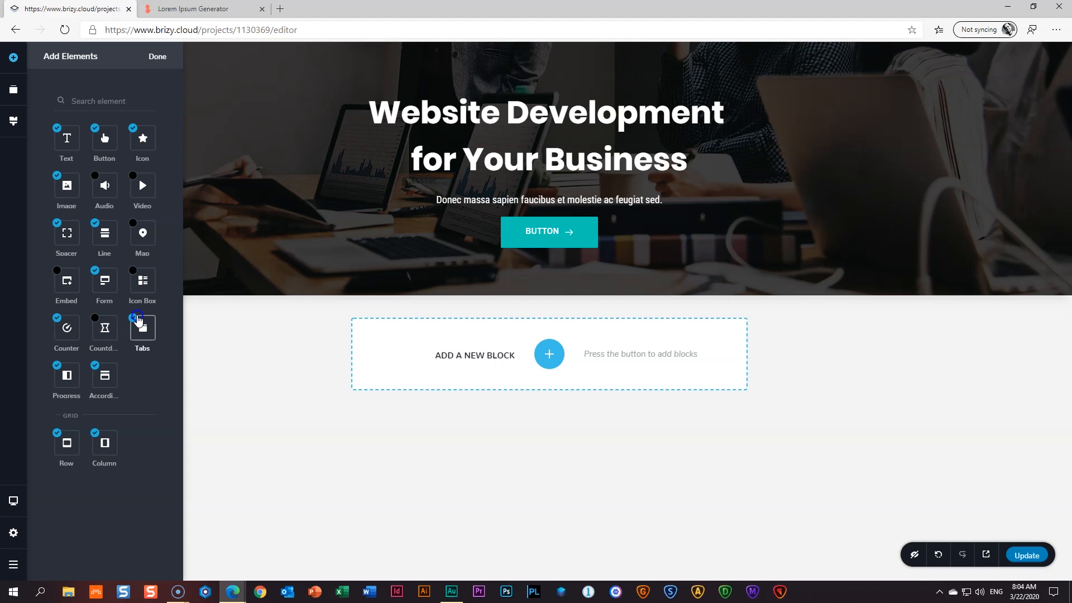
{"action": "left_click", "coordinate": [96, 368]}
{"action": "left_click", "coordinate": [57, 366]}
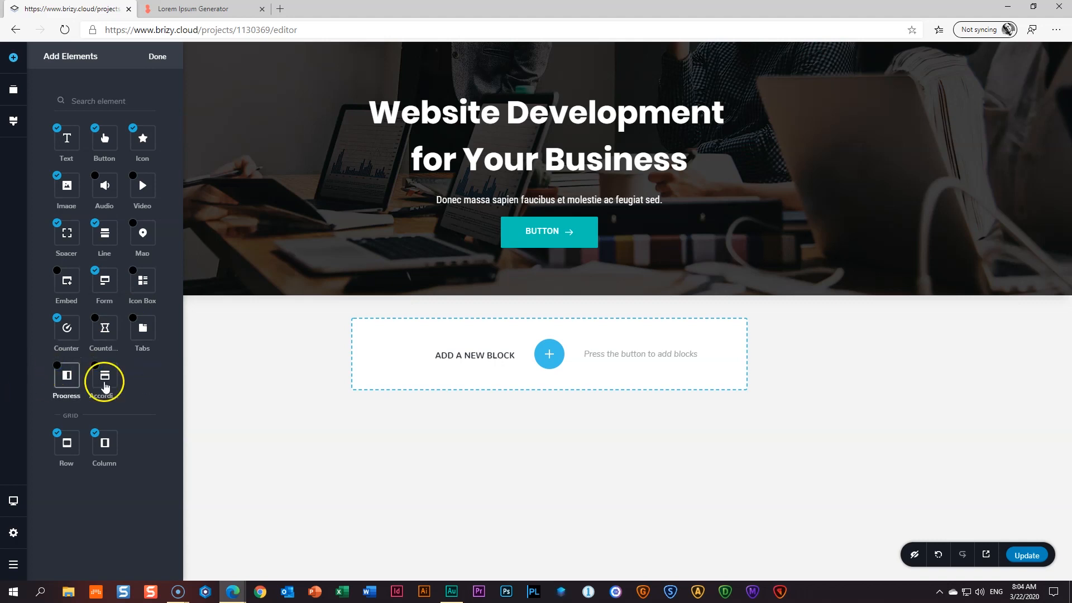
{"action": "left_click", "coordinate": [159, 58]}
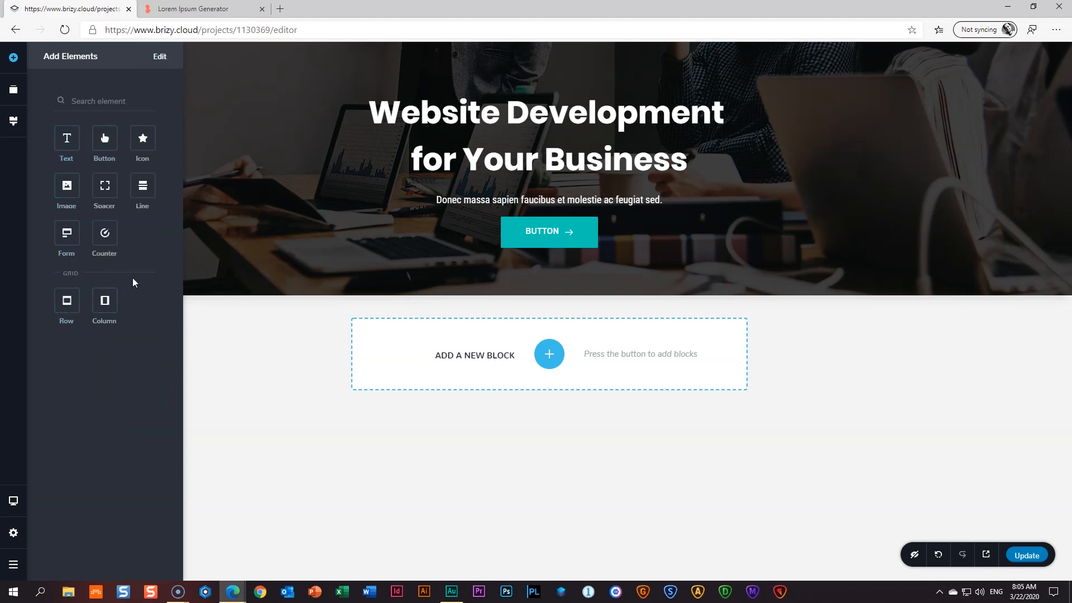
- Change the hero button label to 'Reach Us' and delete its arrow icon
{"action": "left_click", "coordinate": [552, 231]}
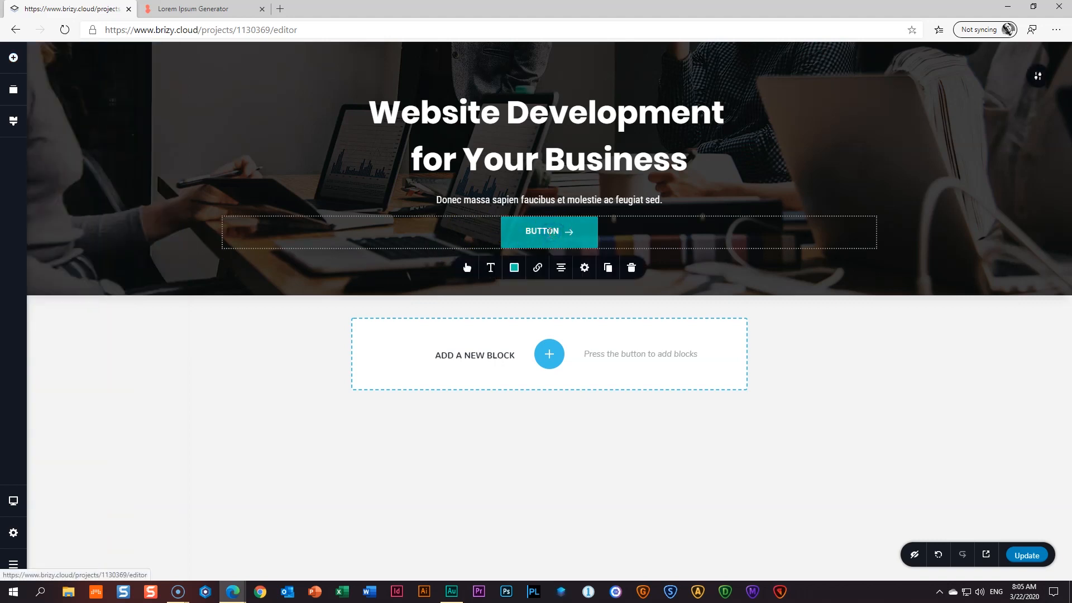
{"action": "type", "text": "Reach Us"}
{"action": "left_click", "coordinate": [467, 269]}
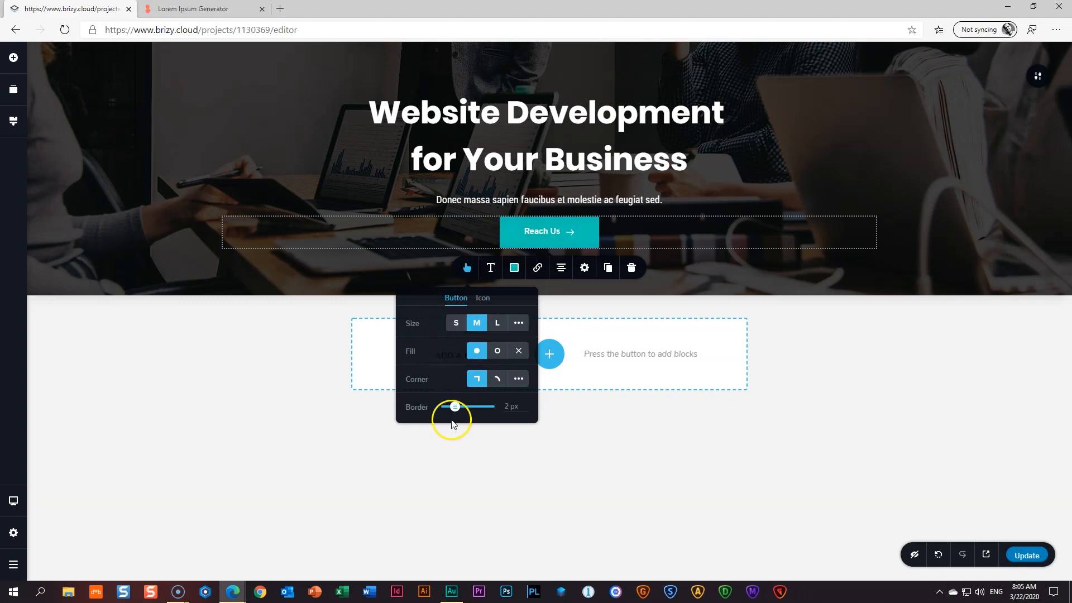
{"action": "left_click", "coordinate": [483, 299]}
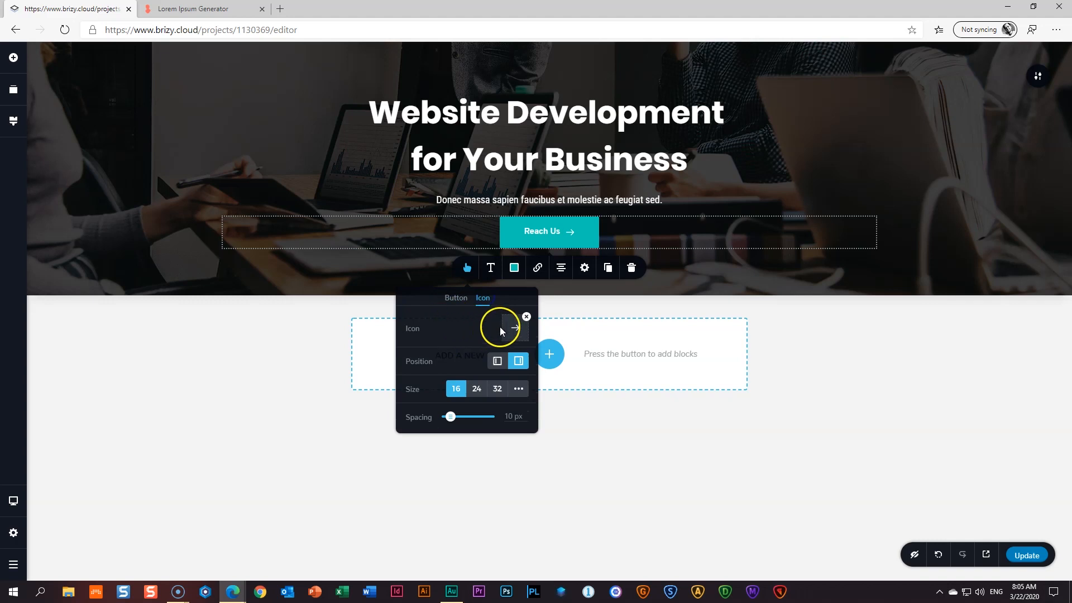
{"action": "left_click", "coordinate": [526, 317]}
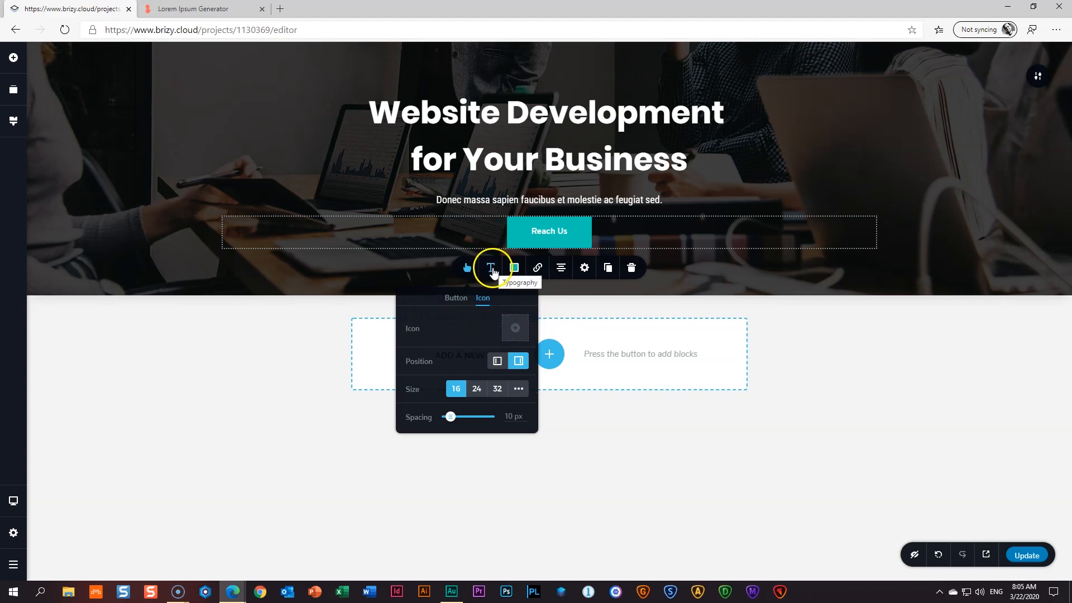
- Lower the Reach Us button text's line height from 1.6 to 1.0
{"action": "left_click", "coordinate": [492, 269]}
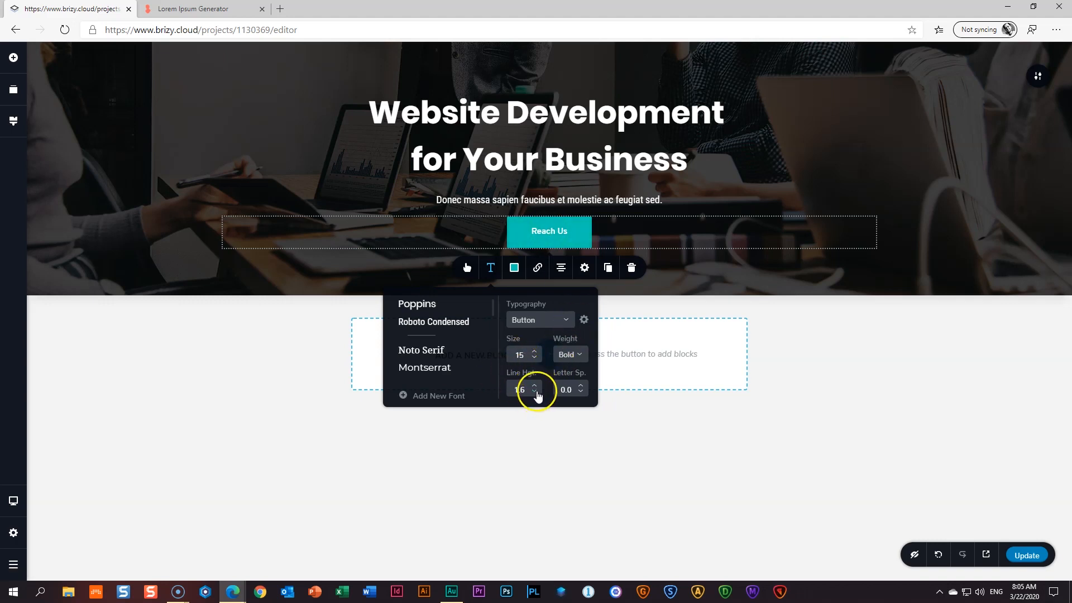
{"action": "left_click", "coordinate": [534, 393]}
{"action": "left_click", "coordinate": [535, 392]}
{"action": "left_click", "coordinate": [534, 393]}
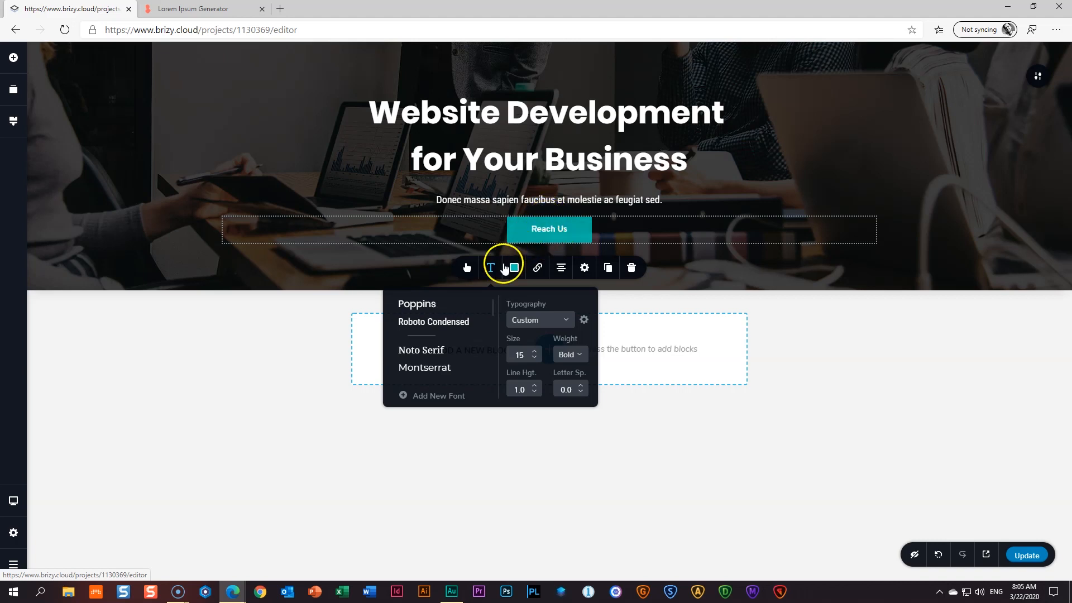
{"action": "left_click", "coordinate": [468, 269]}
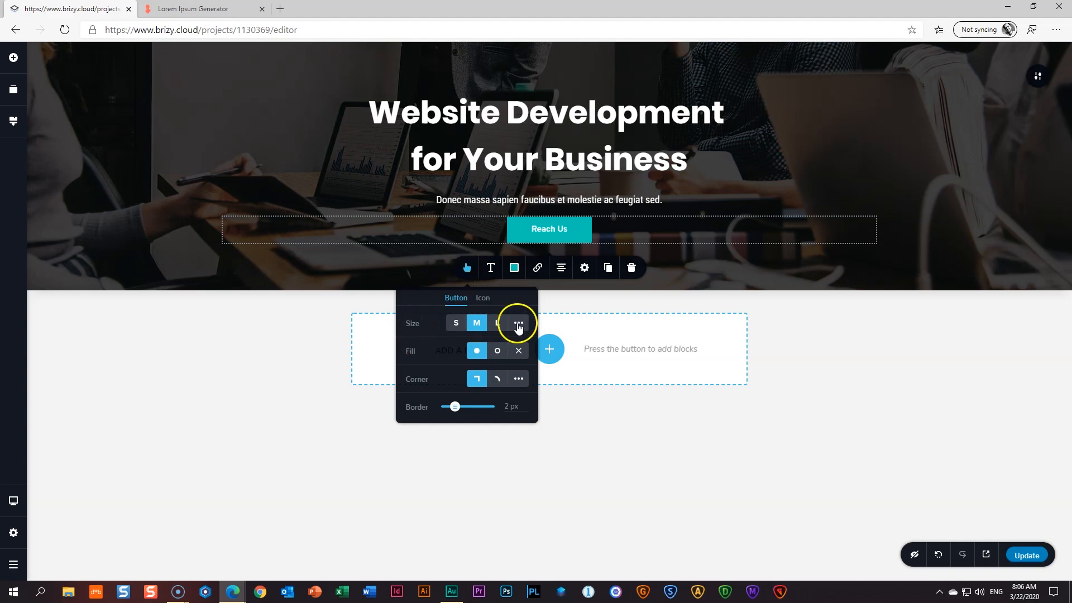
- Switch the Reach Us button to a custom size with height raised to about 20 px
{"action": "left_click", "coordinate": [518, 324]}
{"action": "left_click", "coordinate": [451, 358]}
{"action": "left_click_drag", "start_coordinate": [451, 358], "coordinate": [452, 357]}
{"action": "left_click", "coordinate": [508, 358]}
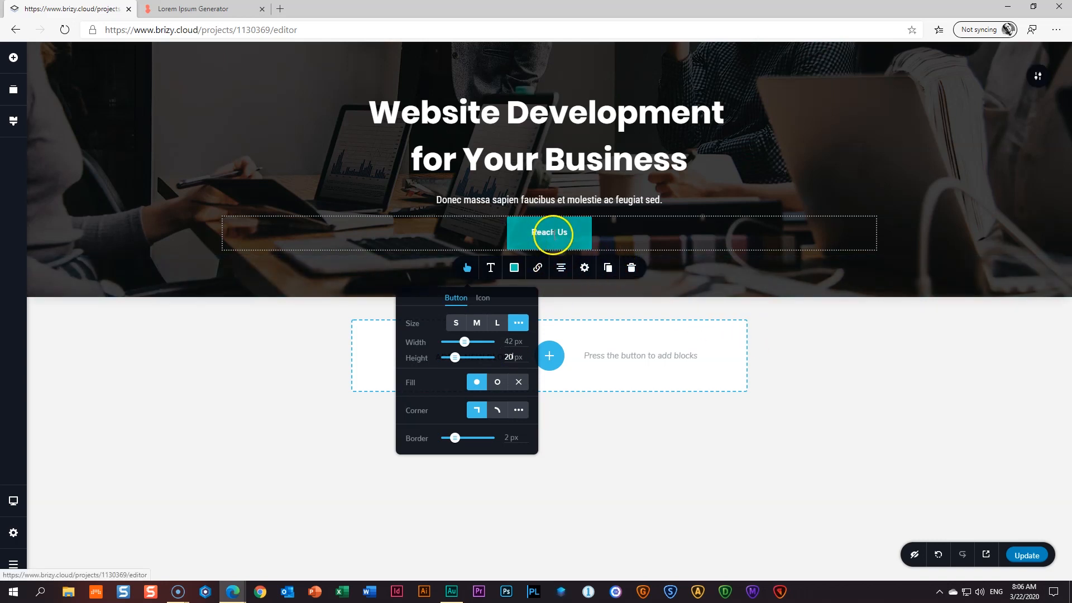
{"action": "left_click", "coordinate": [490, 273]}
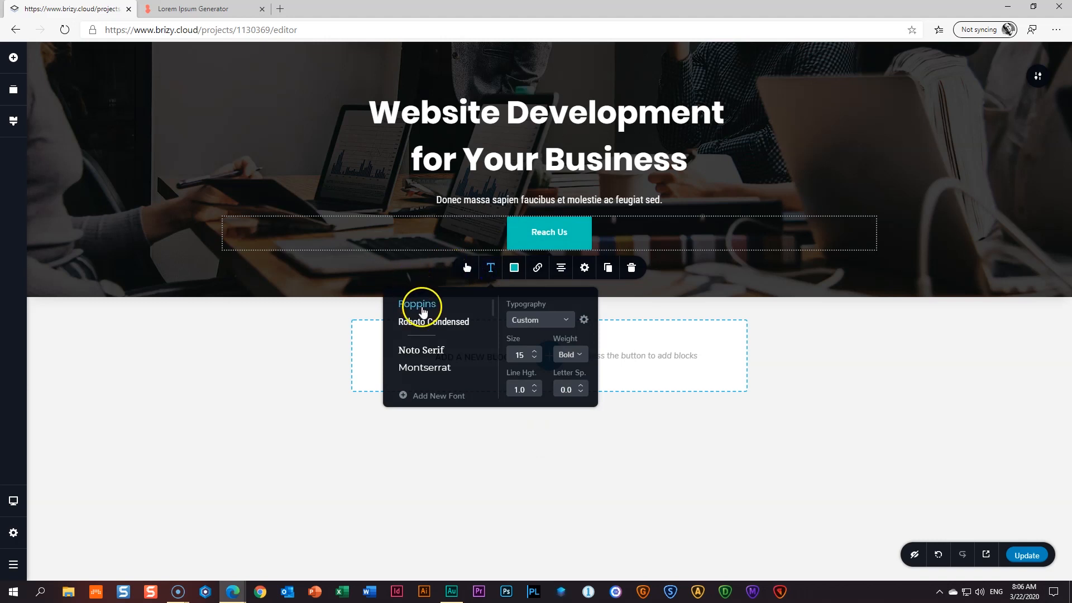
- Give the Reach Us label Poppins font, Medium weight, size 18 and 0.5 letter spacing
{"action": "left_click", "coordinate": [423, 315]}
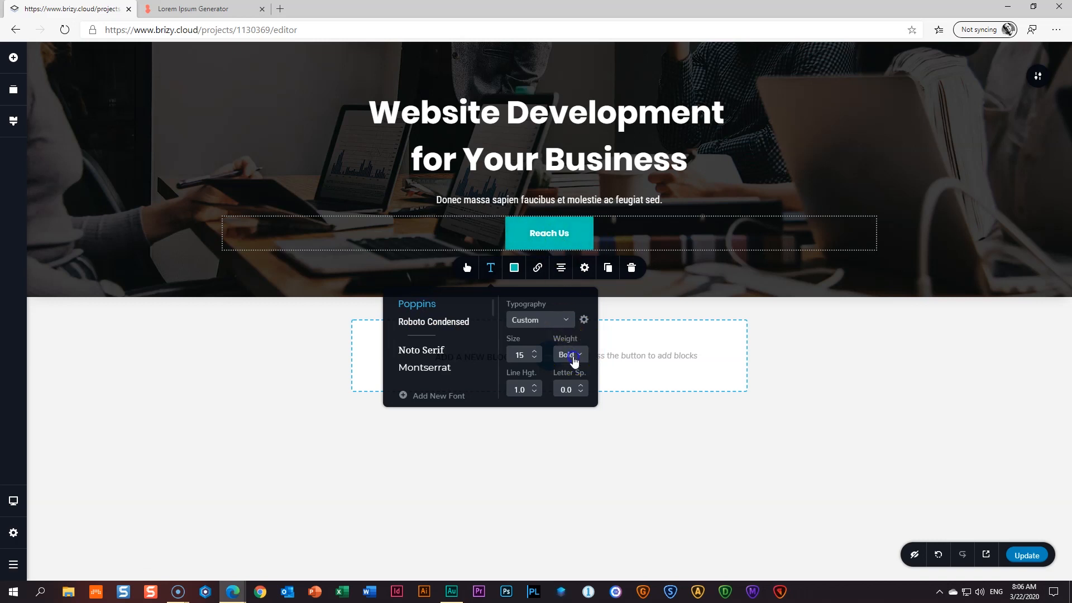
{"action": "left_click", "coordinate": [570, 355]}
{"action": "left_click", "coordinate": [584, 440]}
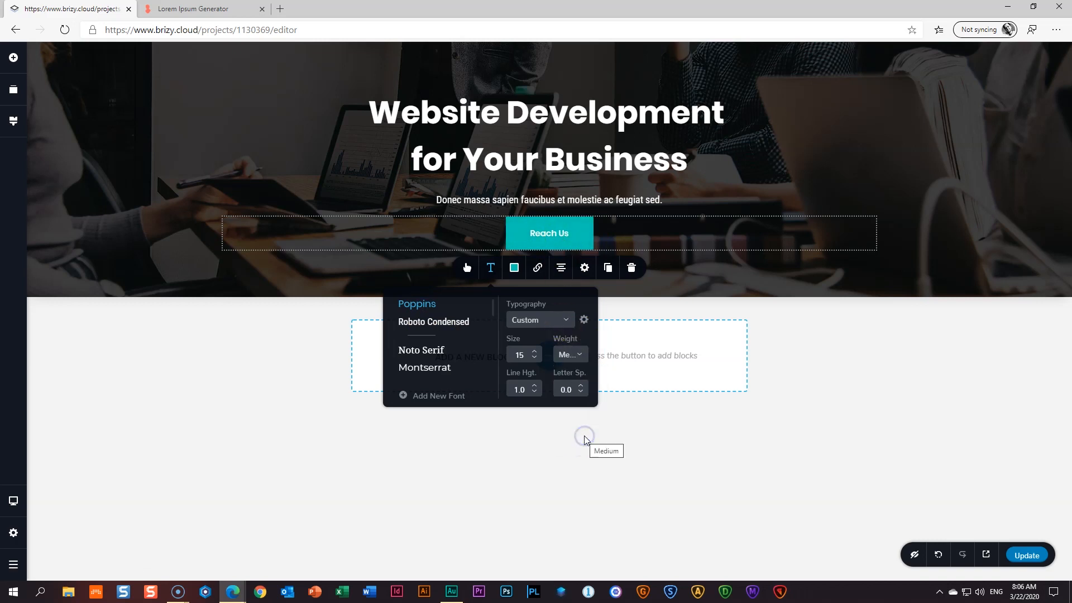
{"action": "left_click", "coordinate": [536, 353]}
{"action": "left_click", "coordinate": [536, 352]}
{"action": "left_click", "coordinate": [536, 353]}
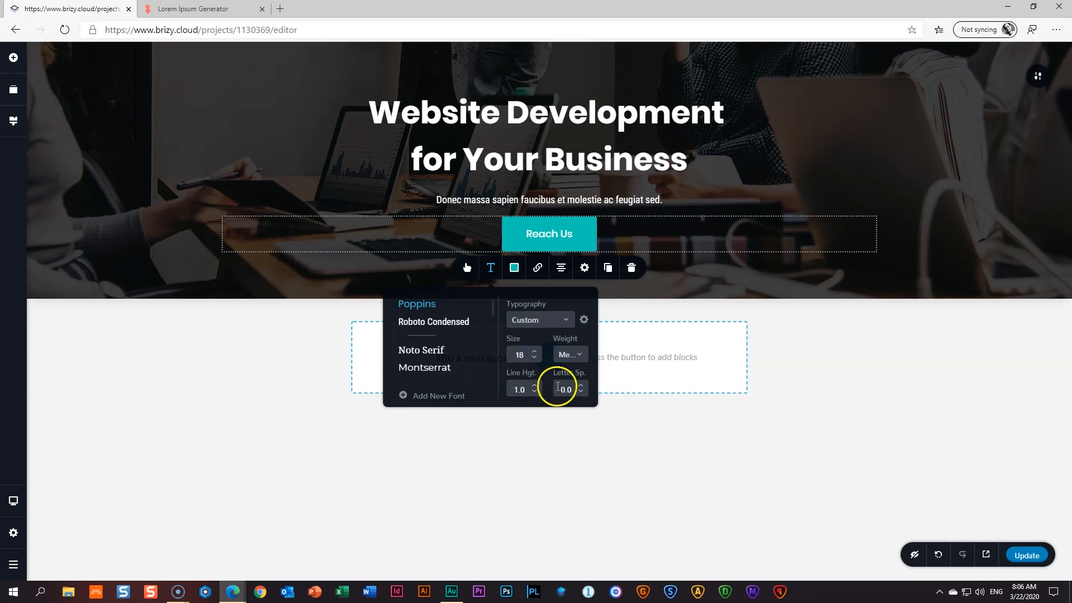
{"action": "left_click", "coordinate": [584, 386]}
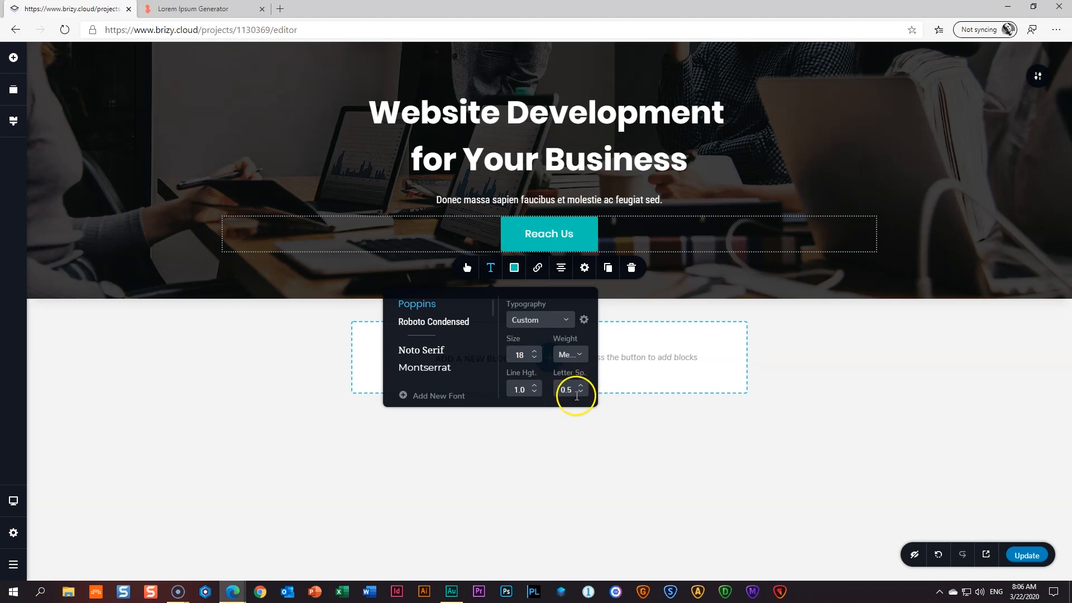
{"action": "left_click", "coordinate": [875, 424]}
{"action": "left_click", "coordinate": [562, 234]}
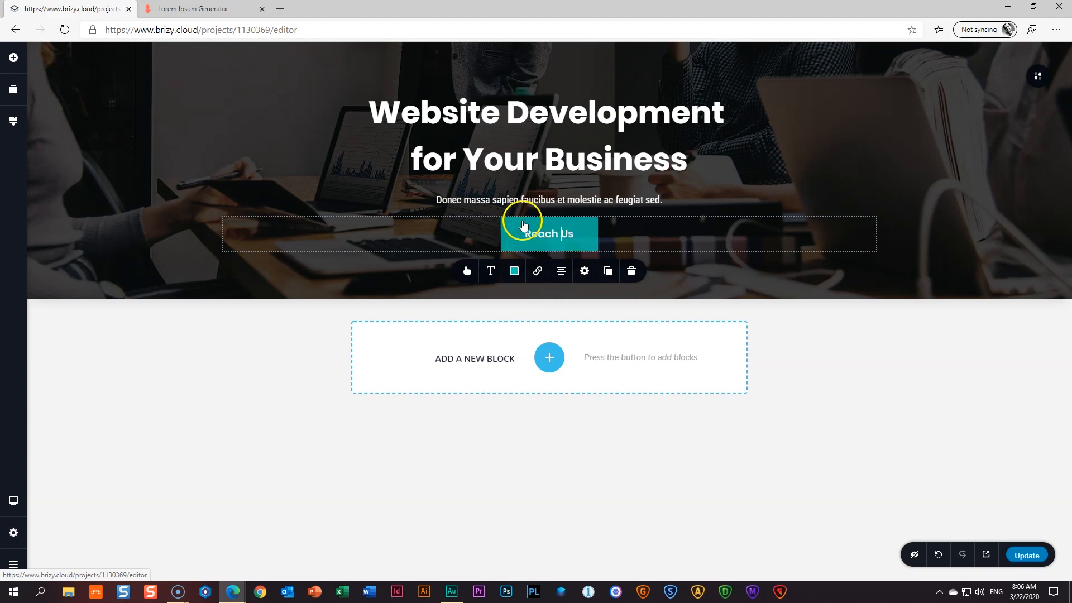
- Check the button's colour settings, then bring up the global Styling panel with its palette
{"action": "left_click", "coordinate": [515, 271]}
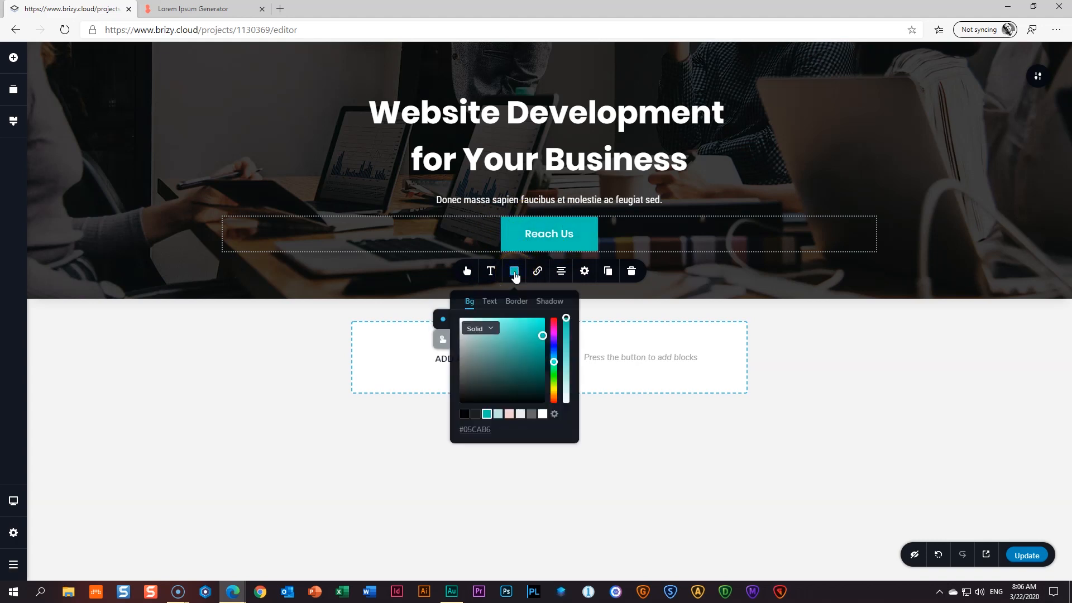
{"action": "left_click", "coordinate": [485, 414]}
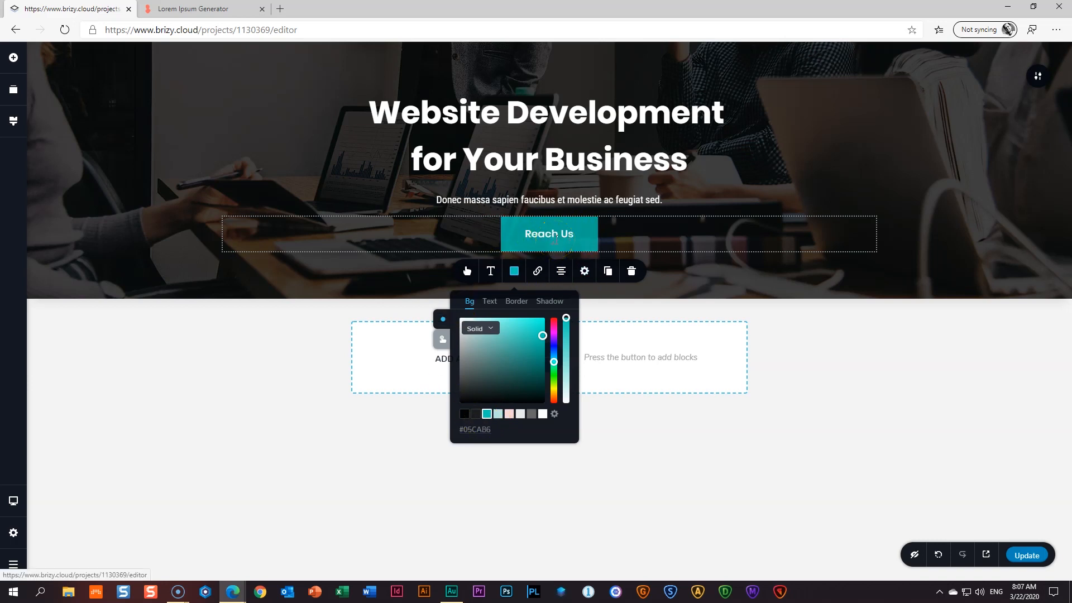
{"action": "left_click", "coordinate": [14, 122]}
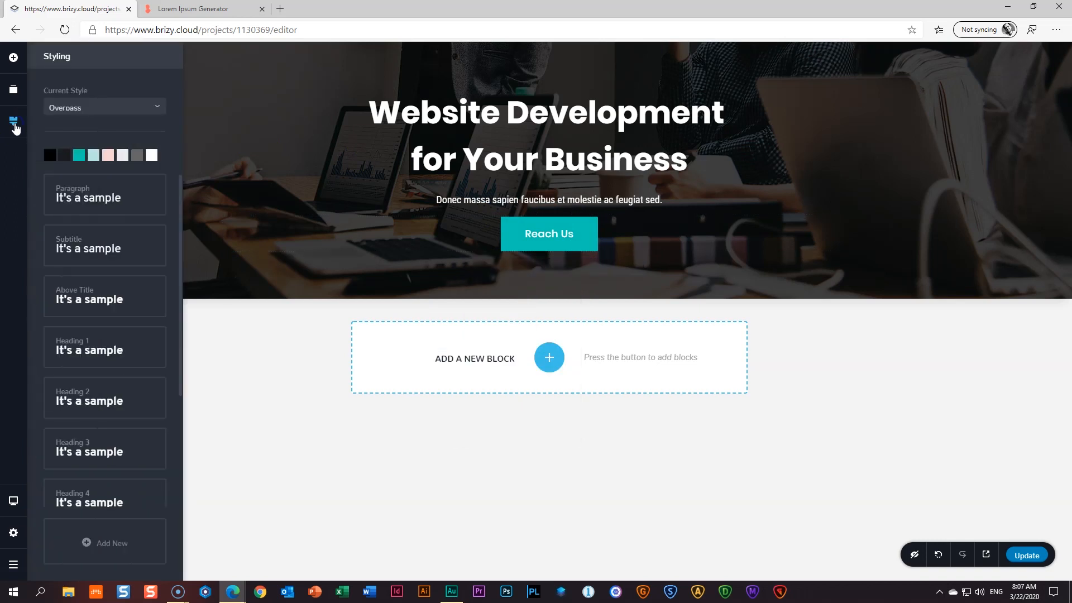
- Replace the teal global palette colour with tan #BBA07A, then reselect the Reach Us button's colours
{"action": "left_click", "coordinate": [80, 156]}
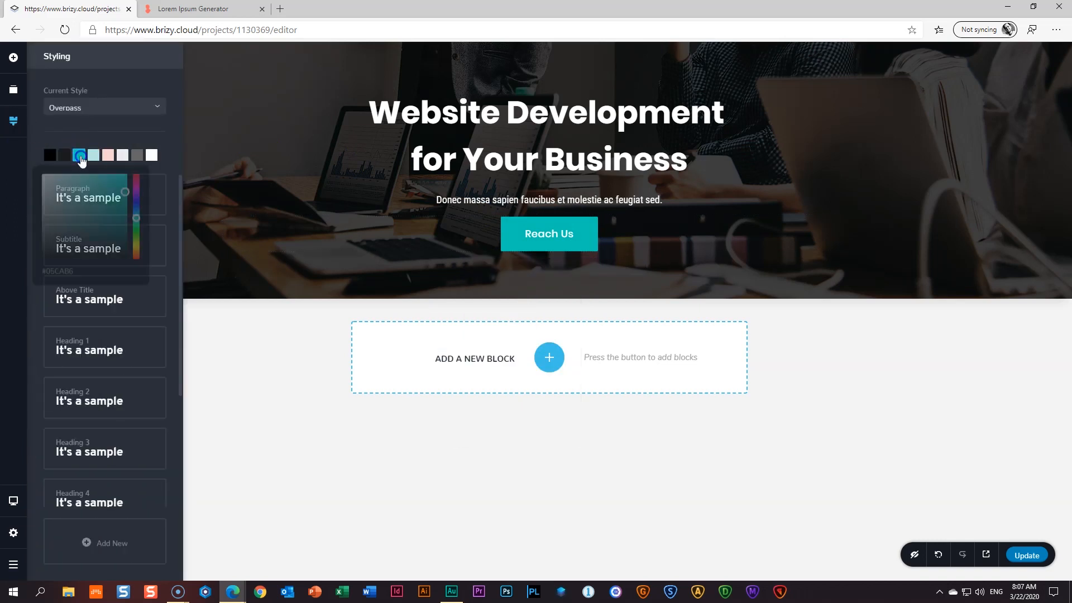
{"action": "double_click", "coordinate": [60, 274]}
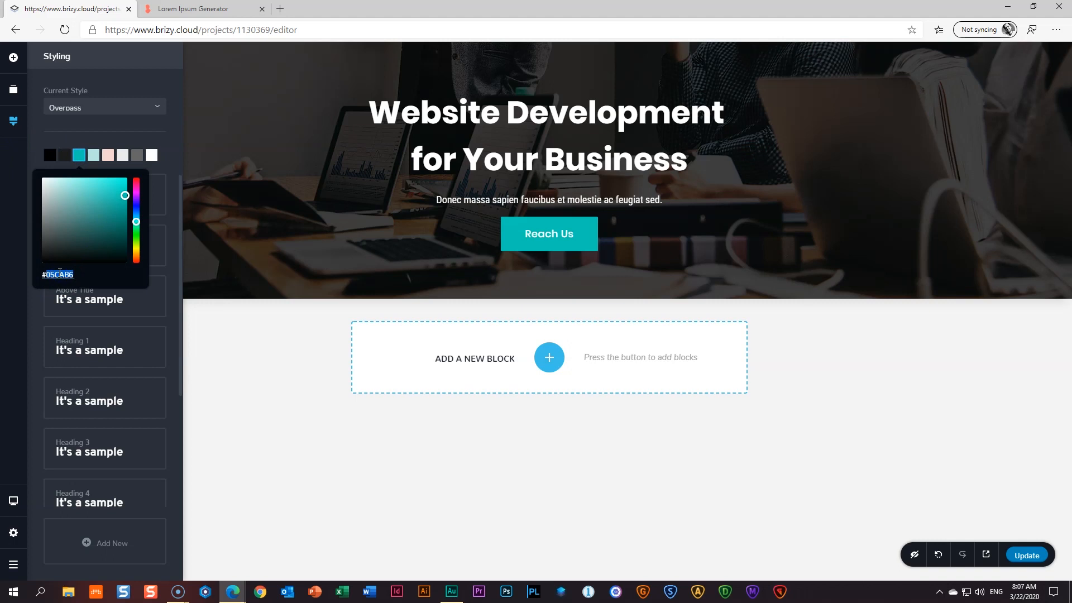
{"action": "type", "text": "#BBA07A"}
{"action": "left_click", "coordinate": [102, 301]}
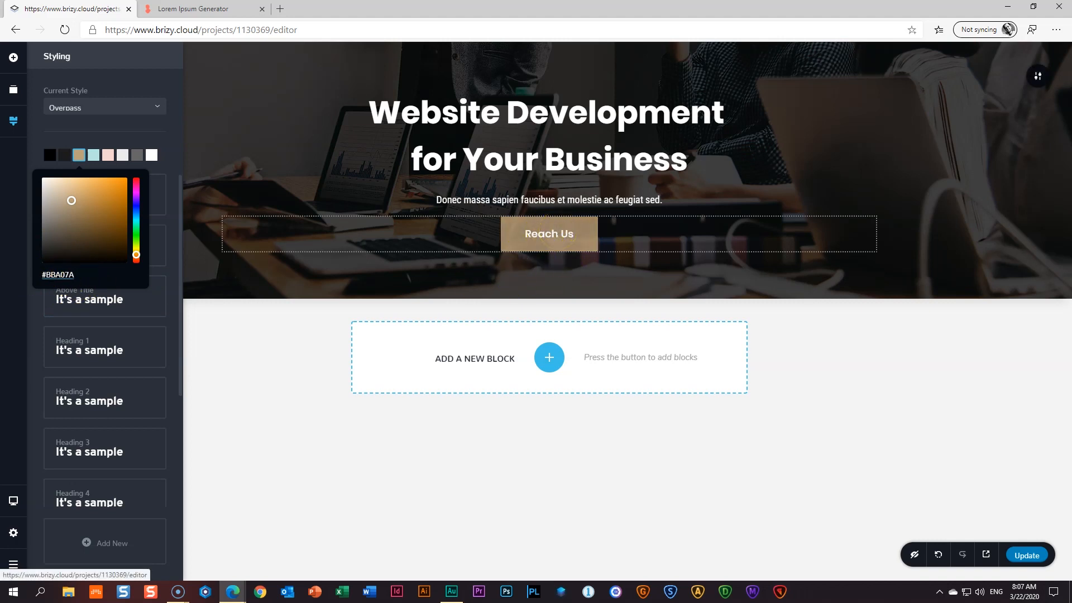
{"action": "left_click", "coordinate": [549, 233]}
{"action": "left_click", "coordinate": [515, 271]}
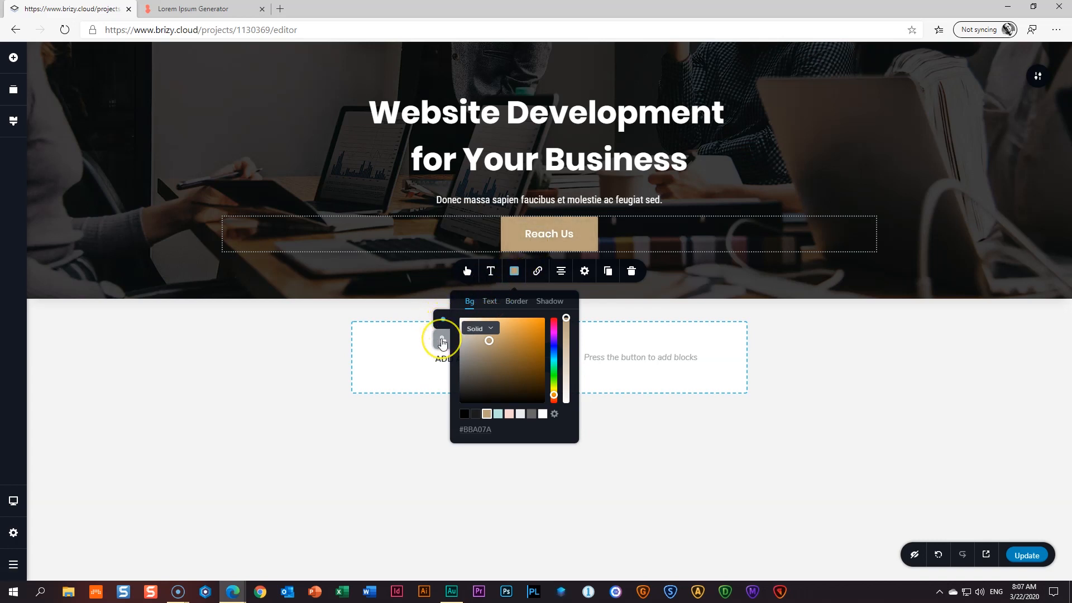
- Give the Reach Us button a solid #1C1C1C hover background at 100% opacity
{"action": "left_click", "coordinate": [443, 341]}
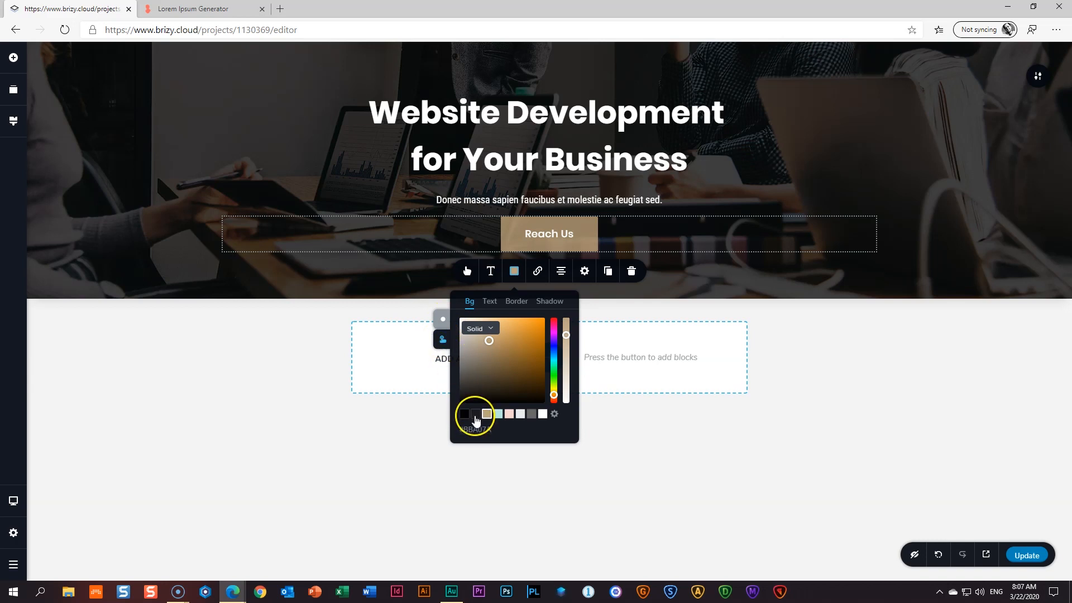
{"action": "left_click", "coordinate": [476, 415]}
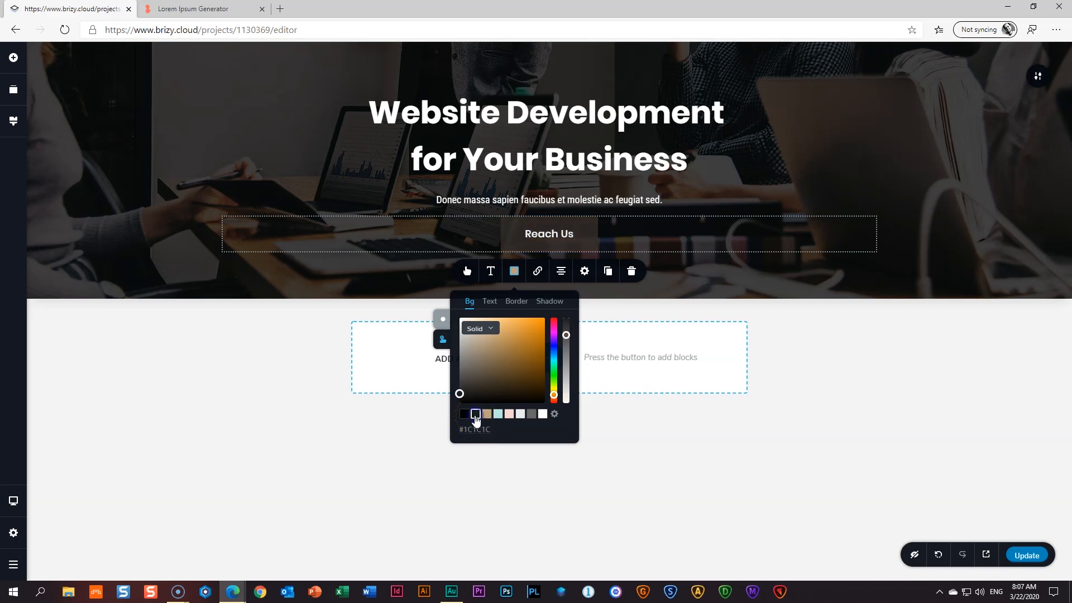
{"action": "left_click_drag", "start_coordinate": [567, 335], "coordinate": [572, 311]}
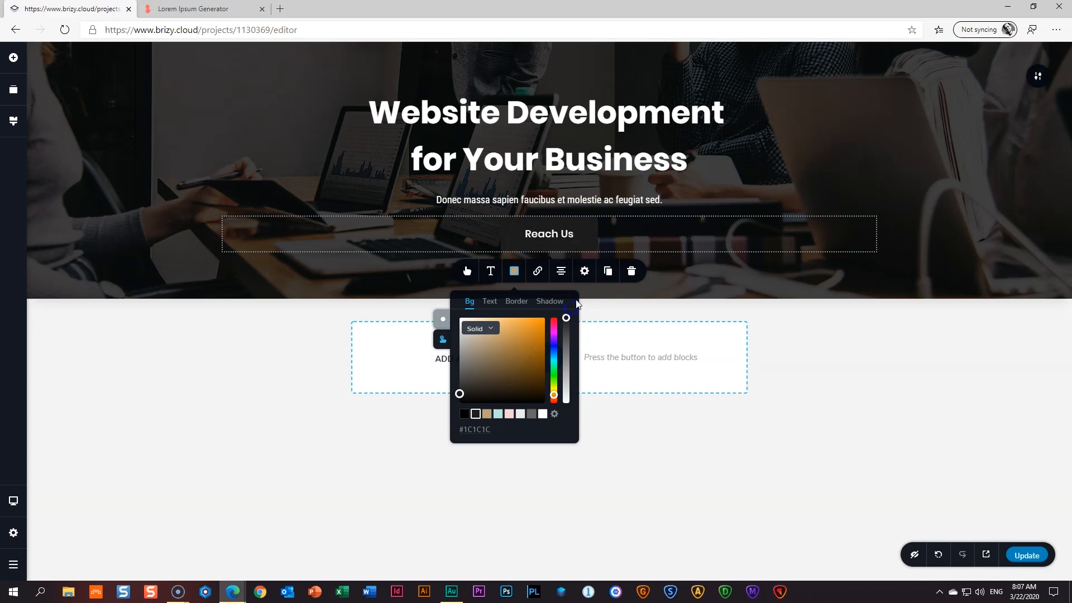
{"action": "left_click", "coordinate": [565, 314]}
{"action": "left_click", "coordinate": [425, 278]}
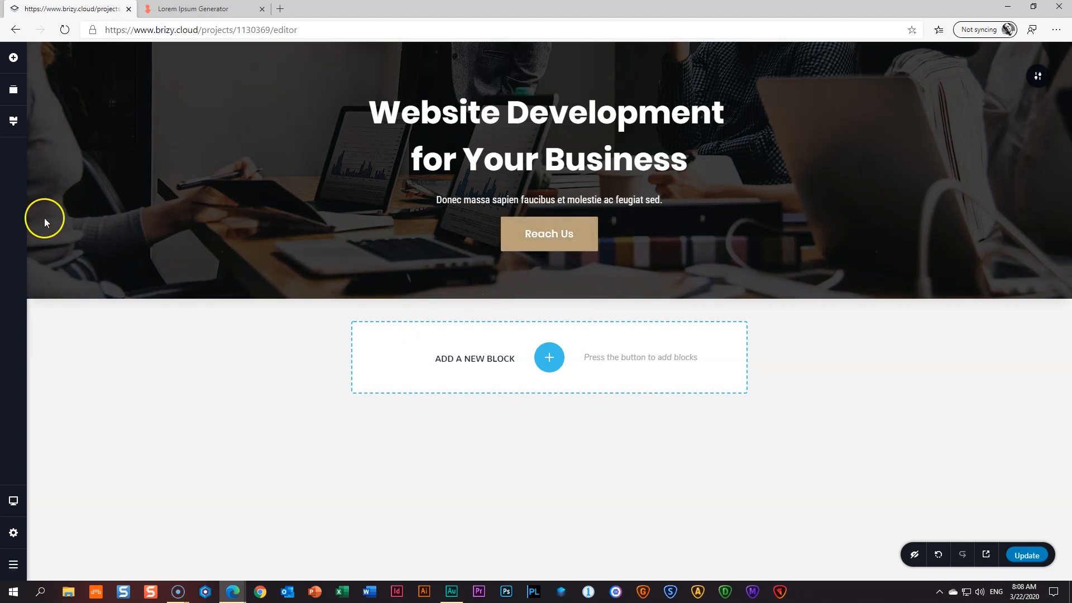
- Change the second Styling palette swatch's hex from 1C1C1C to dark blue 344D6C
{"action": "left_click", "coordinate": [13, 121]}
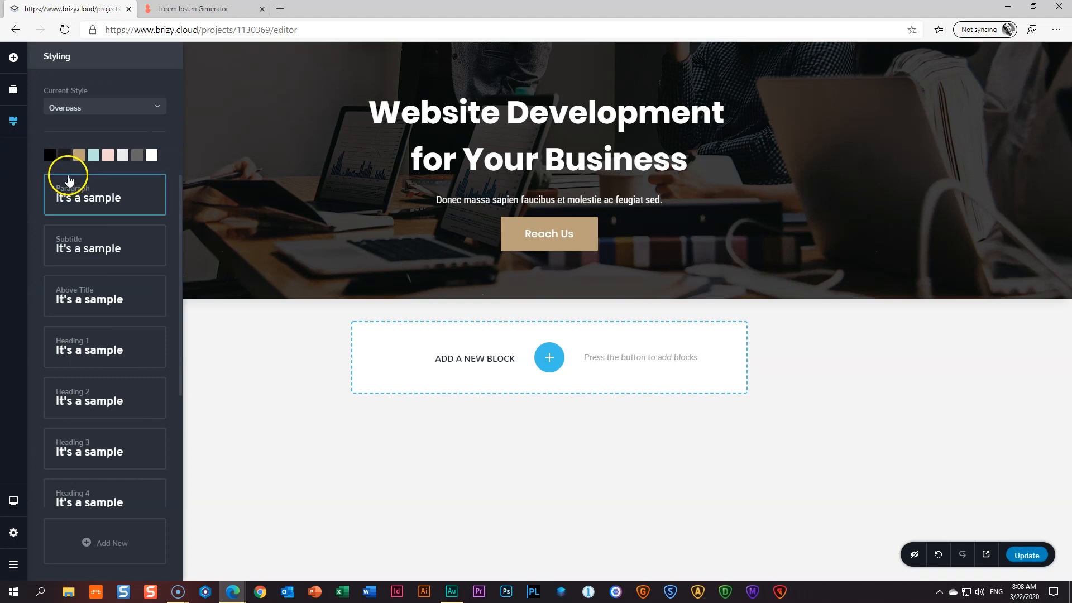
{"action": "left_click", "coordinate": [64, 156]}
{"action": "left_click", "coordinate": [60, 275]}
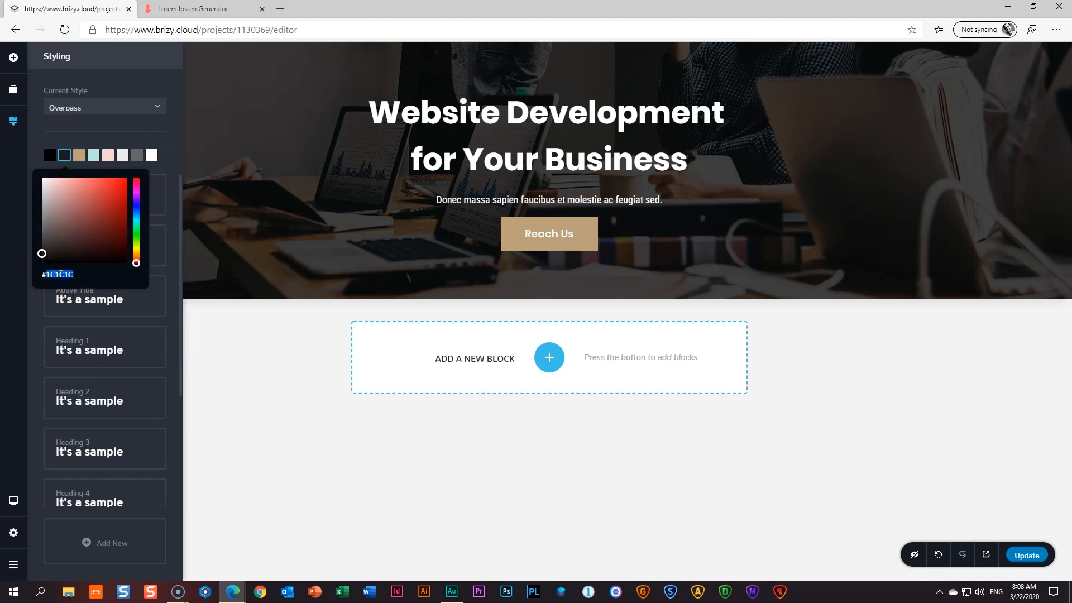
{"action": "type", "text": "344D6C"}
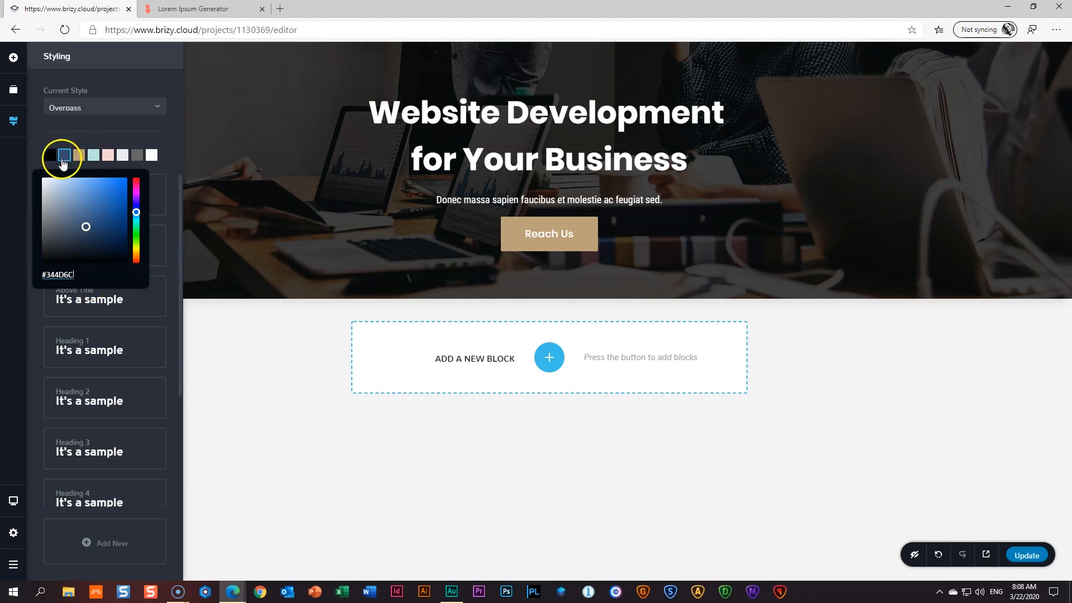
{"action": "left_click", "coordinate": [414, 320]}
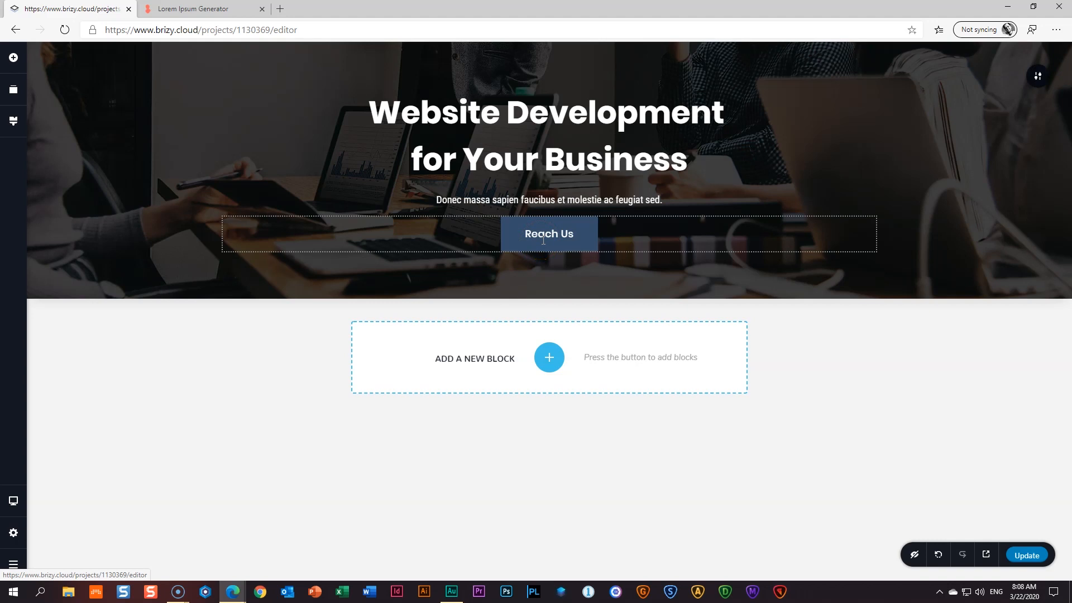
- Select the Reach Us button to bring up its floating toolbar
{"action": "left_click", "coordinate": [559, 232]}
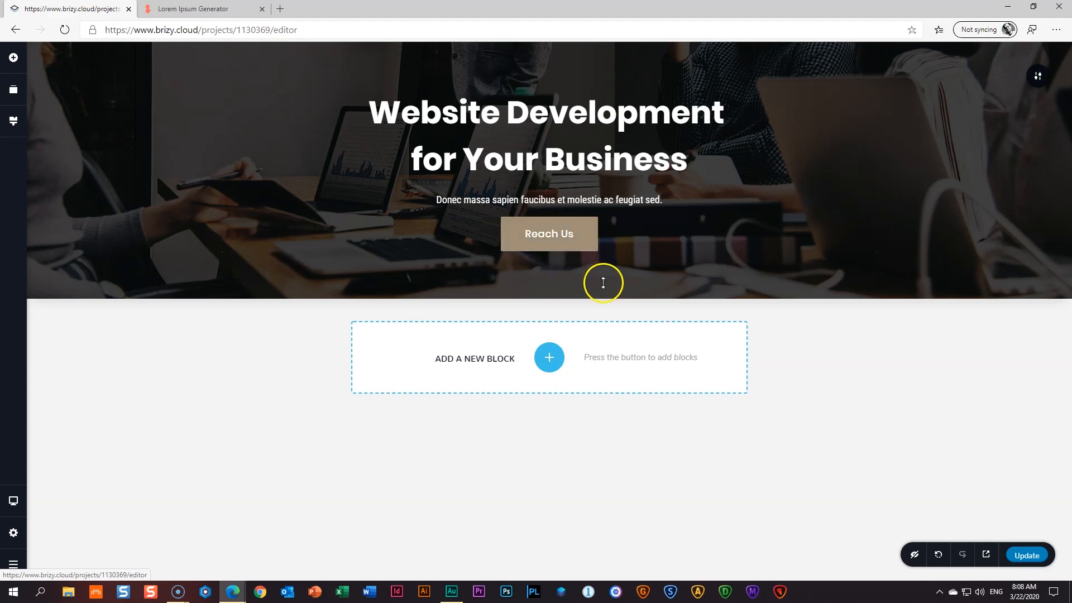
{"action": "left_click", "coordinate": [591, 246]}
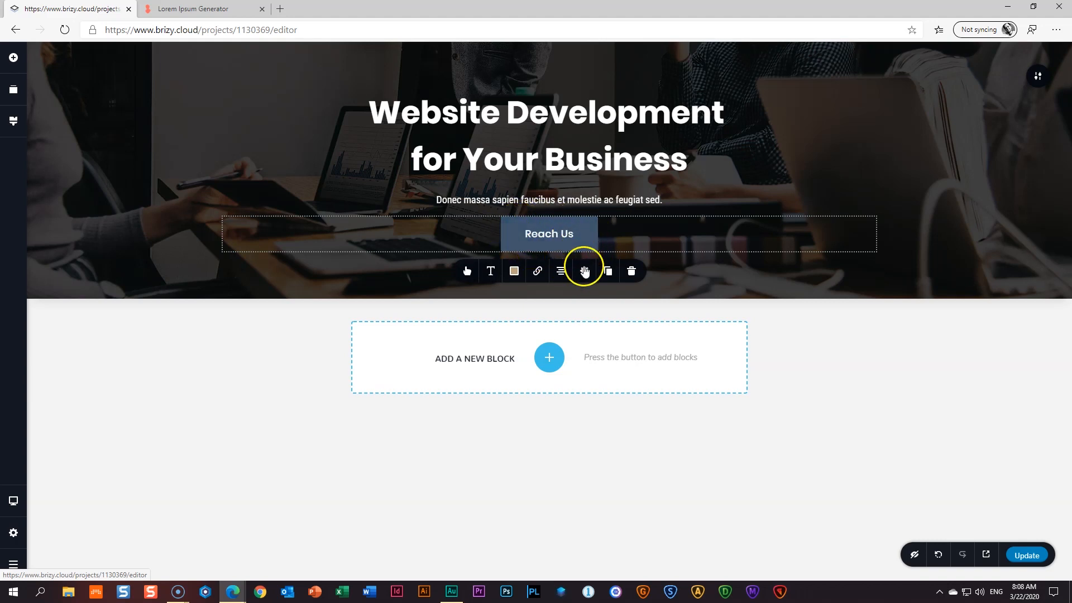
- Set the Reach Us button's Advanced Hover Transition to 29 ms
{"action": "left_click", "coordinate": [585, 272]}
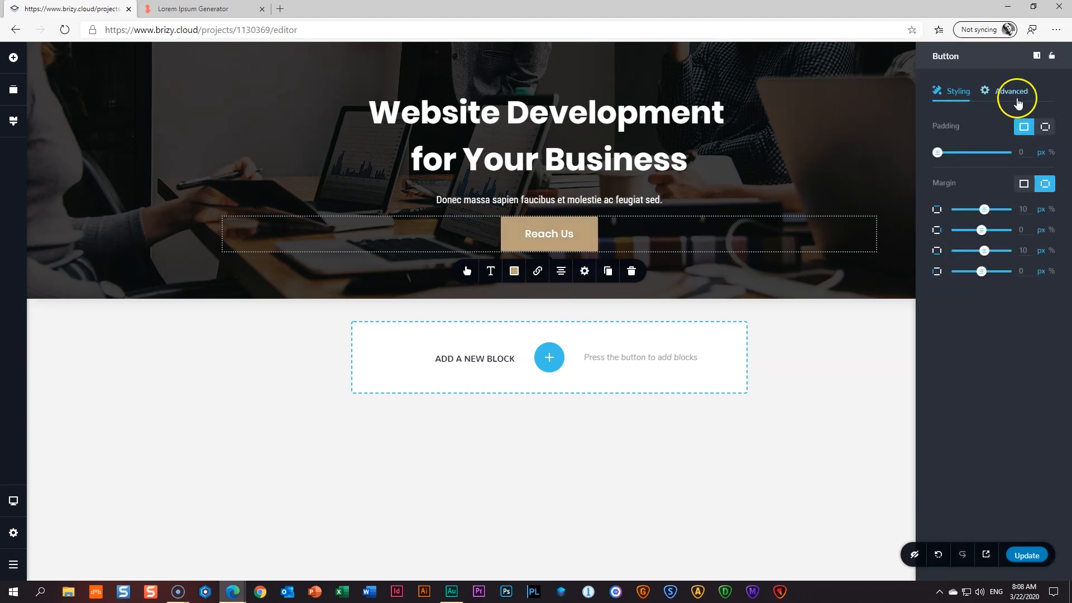
{"action": "left_click", "coordinate": [1011, 93]}
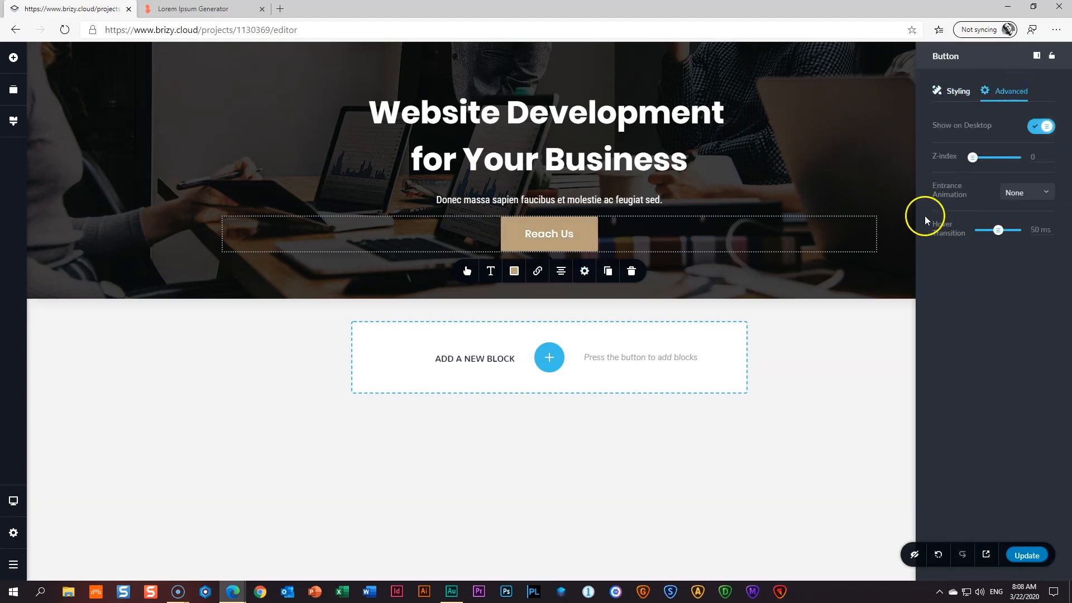
{"action": "left_click_drag", "start_coordinate": [999, 230], "coordinate": [991, 230]}
{"action": "left_click", "coordinate": [809, 266]}
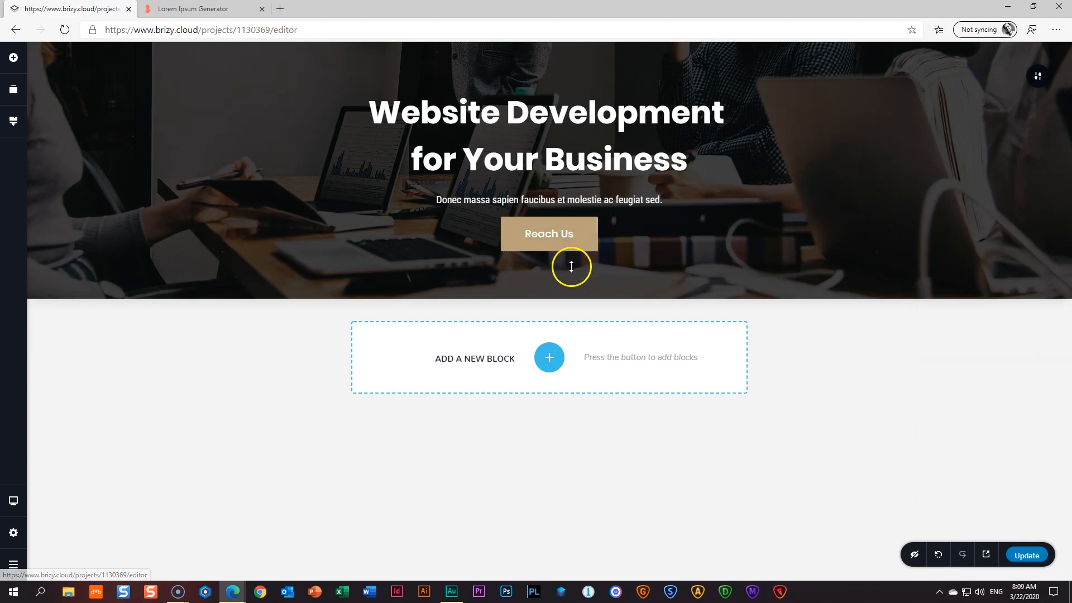
{"action": "mouse_move", "coordinate": [754, 293]}
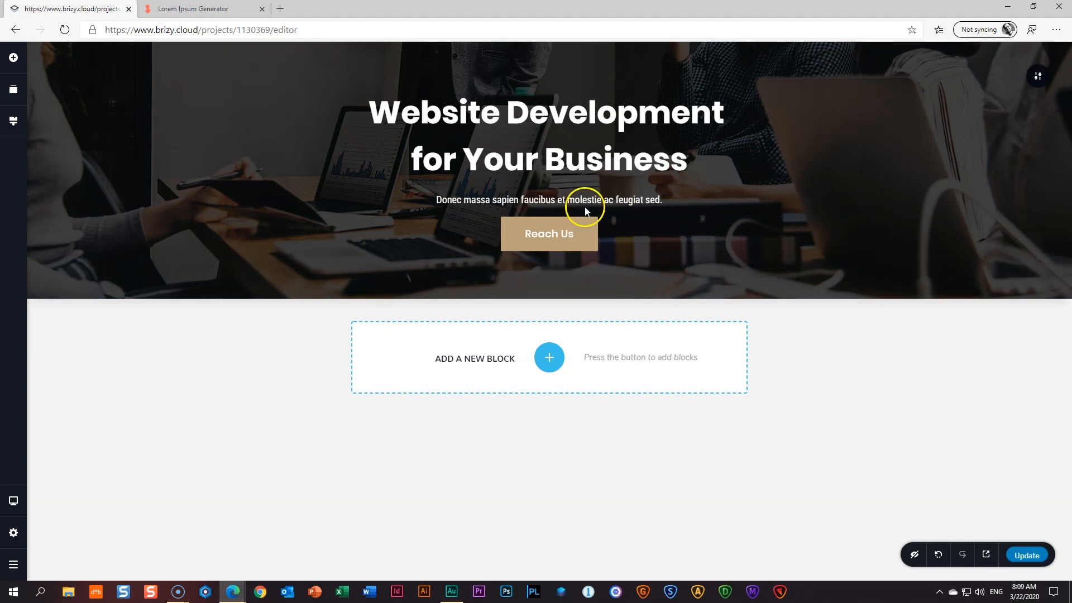
- Add a Spacer beneath the subtitle and drag the hero's top and bottom padding larger
{"action": "left_click", "coordinate": [15, 59]}
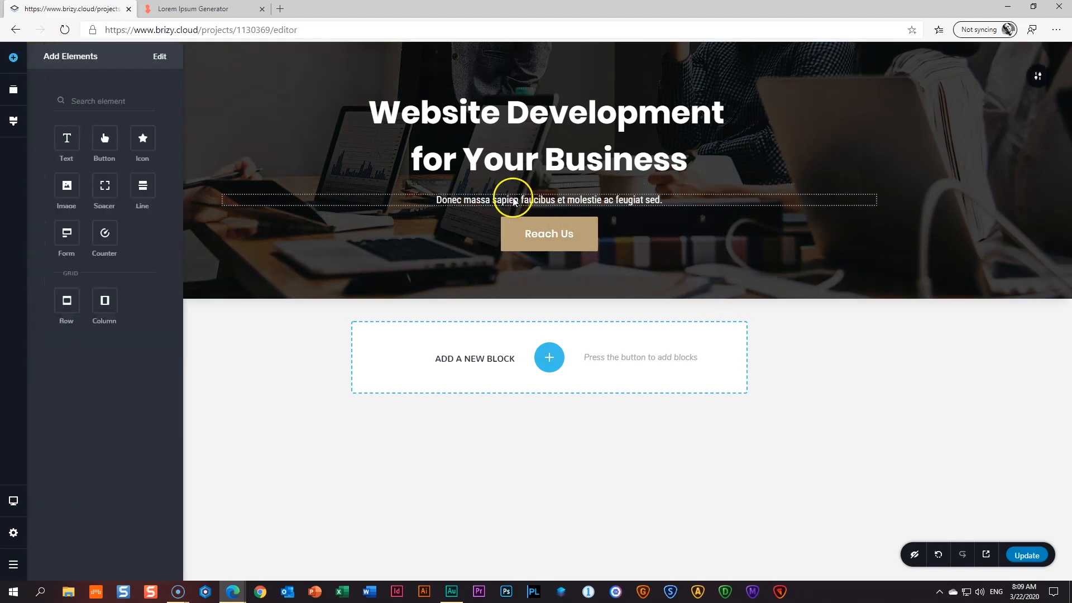
{"action": "left_click_drag", "start_coordinate": [112, 181], "coordinate": [504, 206]}
{"action": "left_click", "coordinate": [765, 282]}
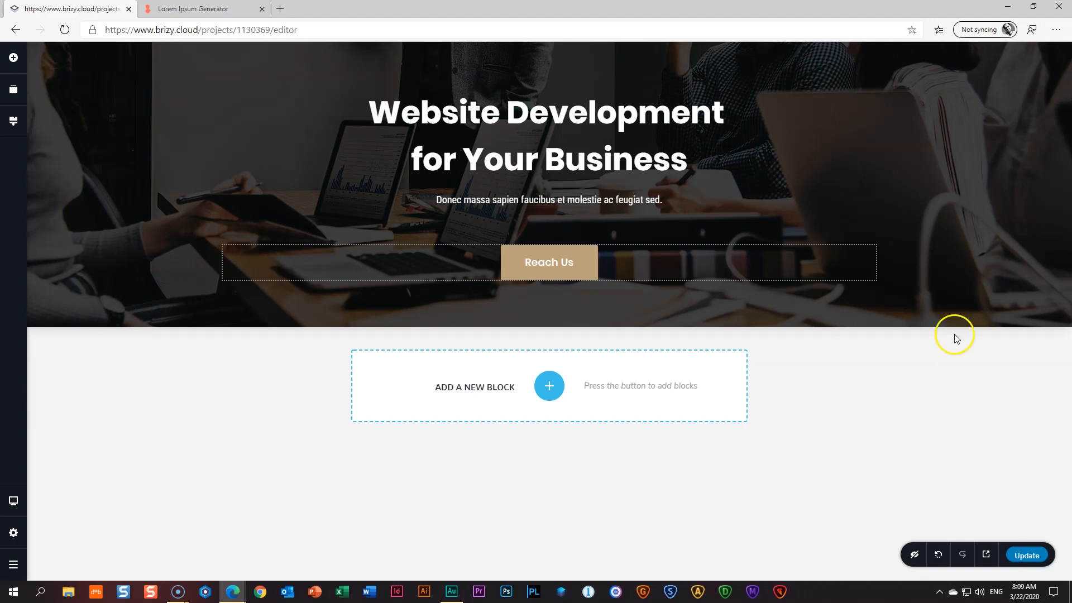
{"action": "left_click_drag", "start_coordinate": [539, 59], "coordinate": [537, 81]}
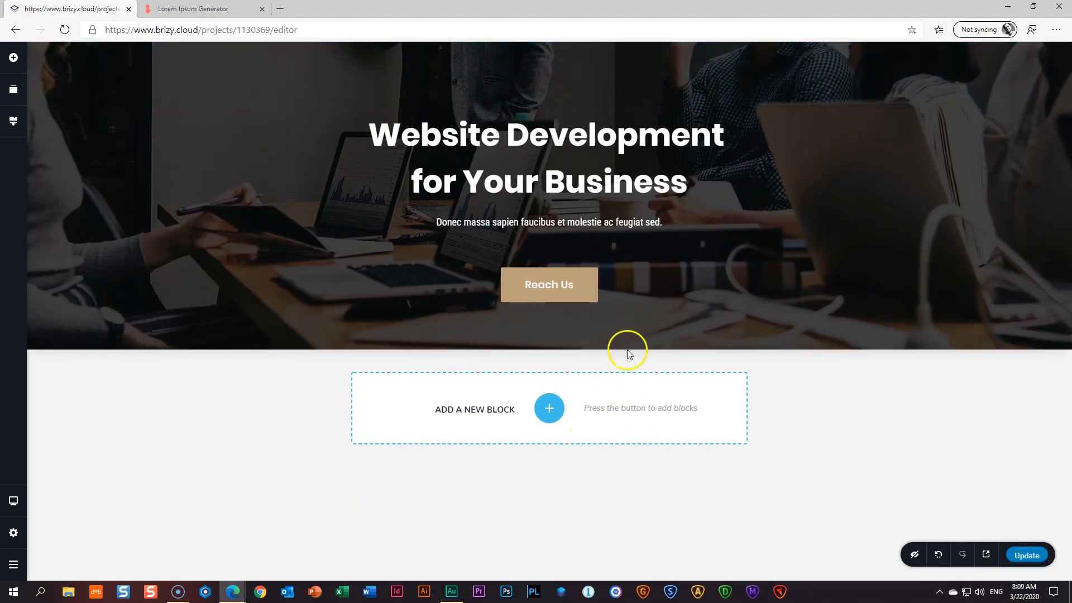
{"action": "left_click_drag", "start_coordinate": [627, 330], "coordinate": [627, 467]}
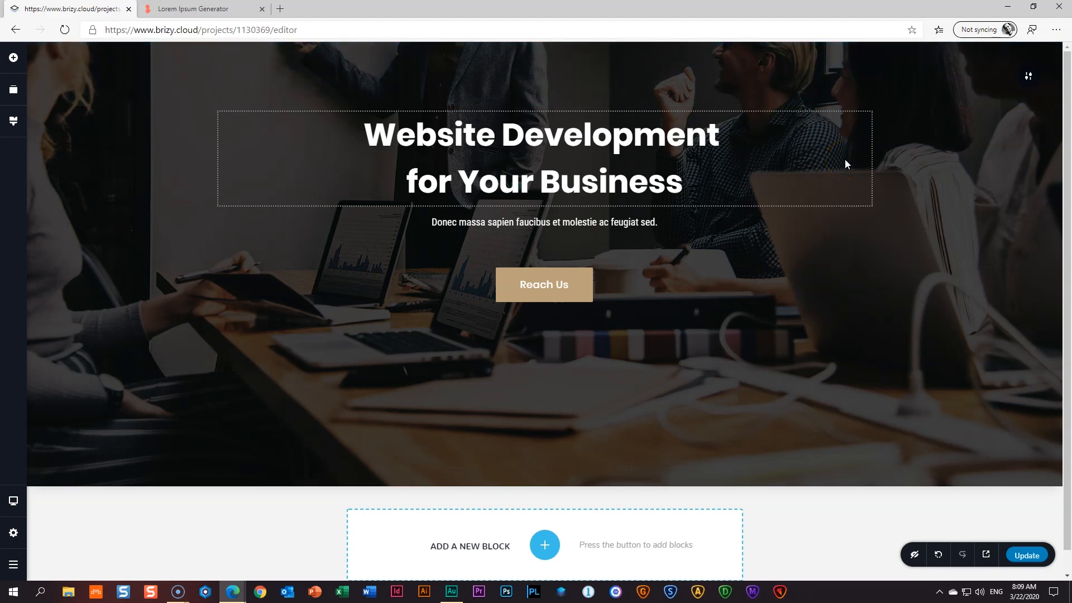
- Shift the hero background image's focal point up and right to show the whiteboard presenter
{"action": "left_click", "coordinate": [1031, 78]}
{"action": "left_click", "coordinate": [1032, 79]}
{"action": "left_click", "coordinate": [980, 79]}
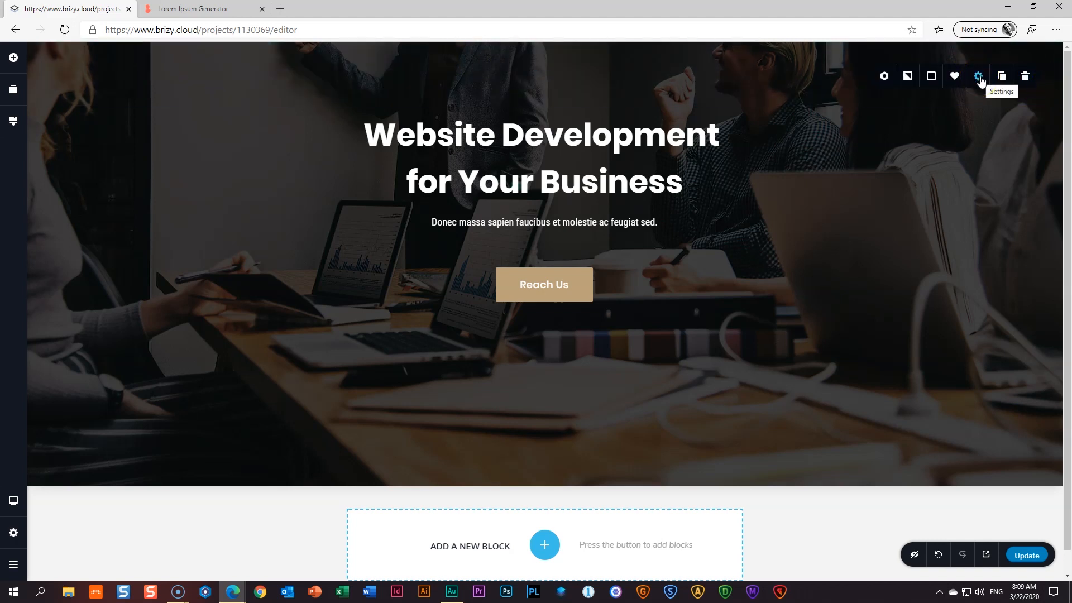
{"action": "left_click", "coordinate": [909, 79]}
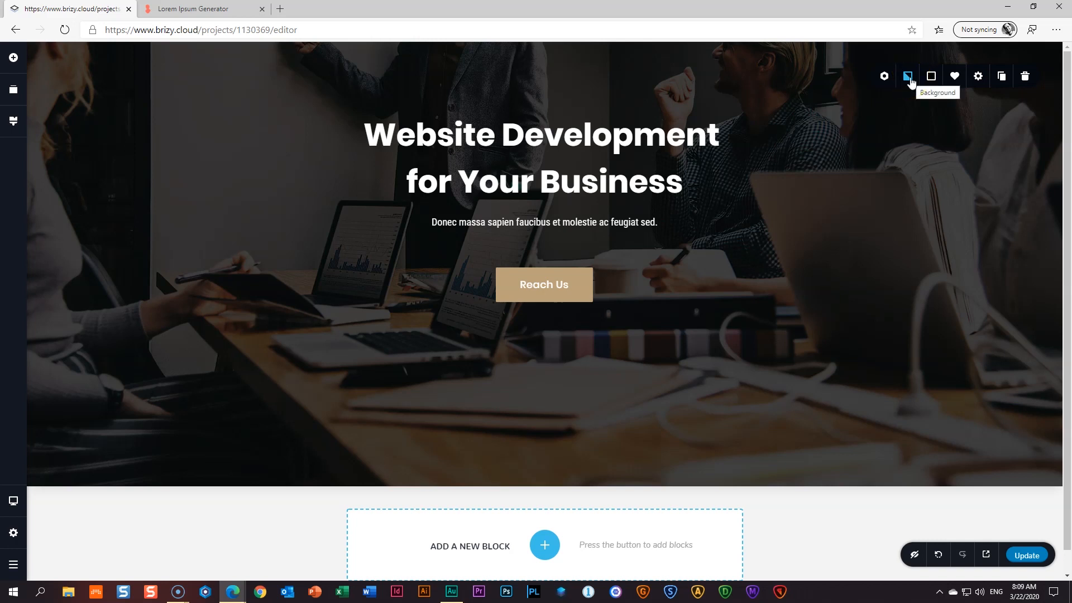
{"action": "left_click", "coordinate": [909, 79]}
{"action": "left_click", "coordinate": [935, 156]}
{"action": "left_click_drag", "start_coordinate": [936, 159], "coordinate": [945, 131]}
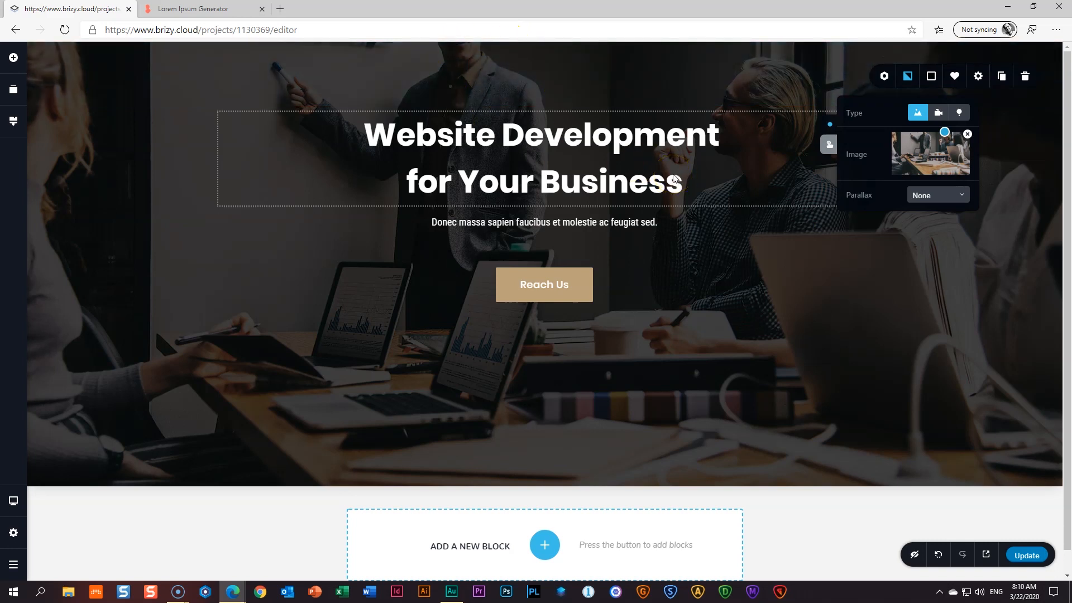
{"action": "left_click", "coordinate": [815, 291]}
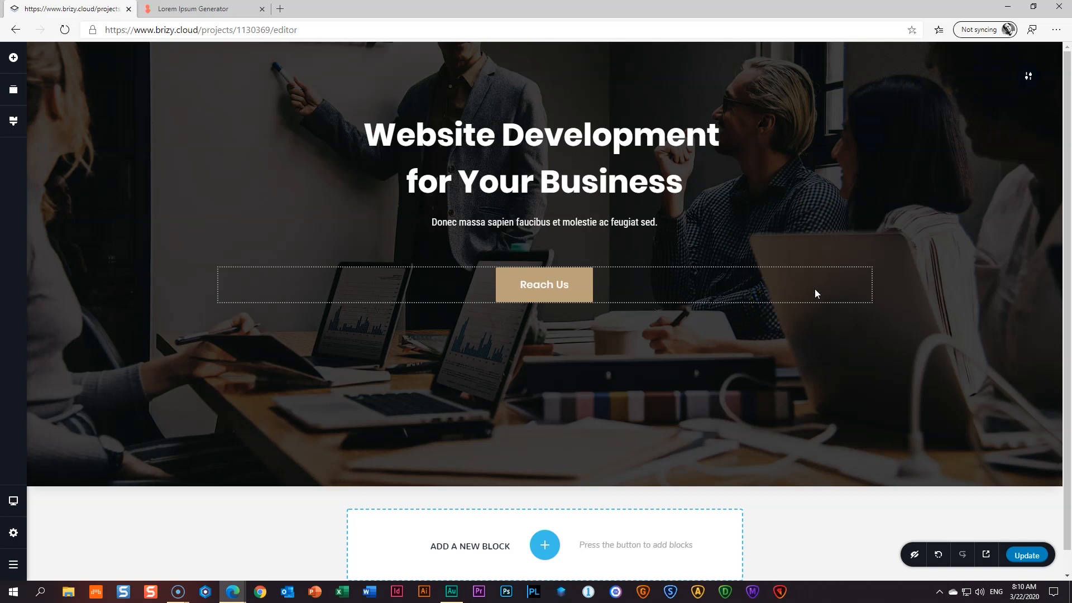
- Update the page, check it in live preview, then return to the editor's device choices
{"action": "left_click", "coordinate": [1029, 555]}
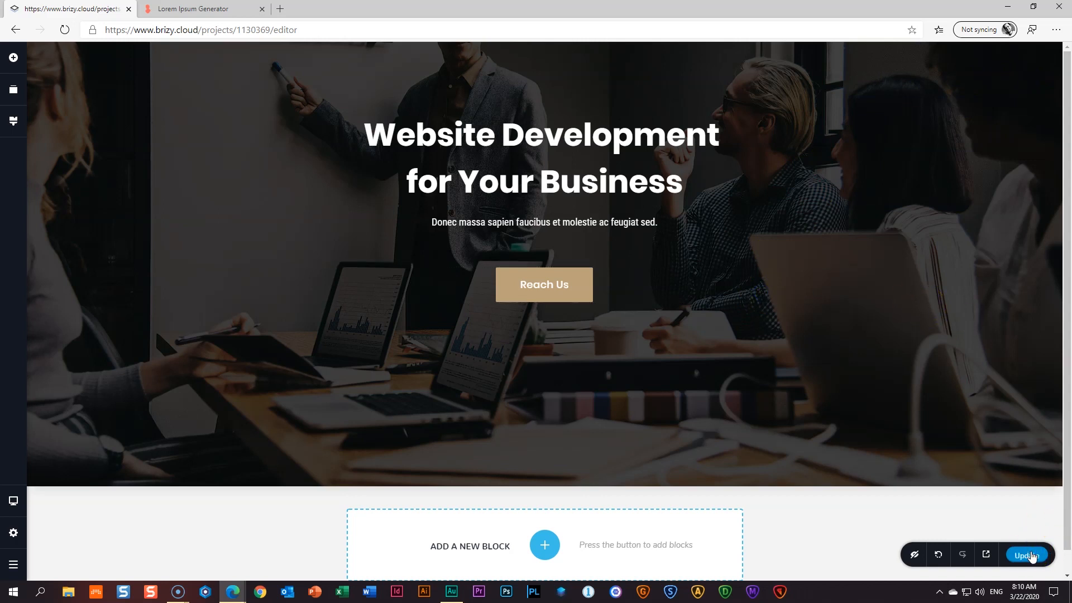
{"action": "left_click", "coordinate": [987, 554]}
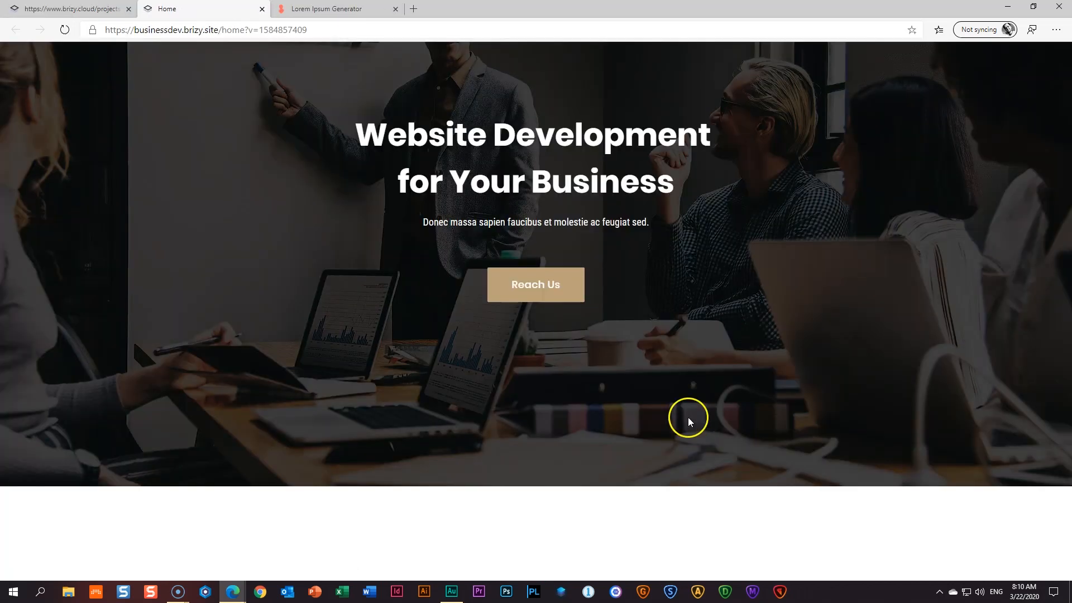
{"action": "left_click", "coordinate": [261, 9]}
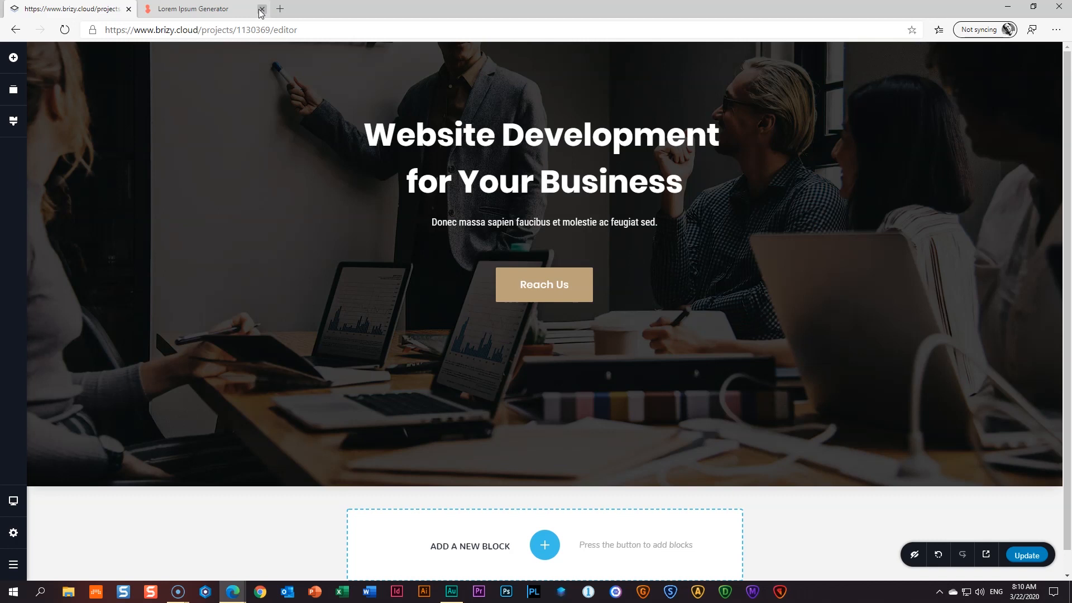
{"action": "left_click", "coordinate": [14, 506]}
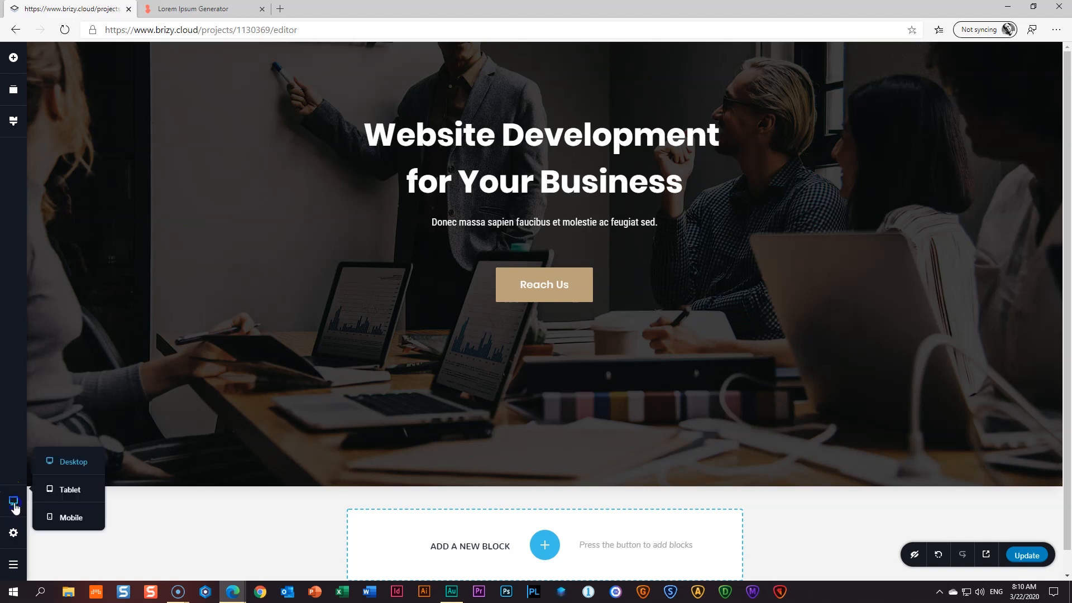
- Toggle between tablet, mobile and desktop views twice from the device popover
{"action": "left_click", "coordinate": [62, 489]}
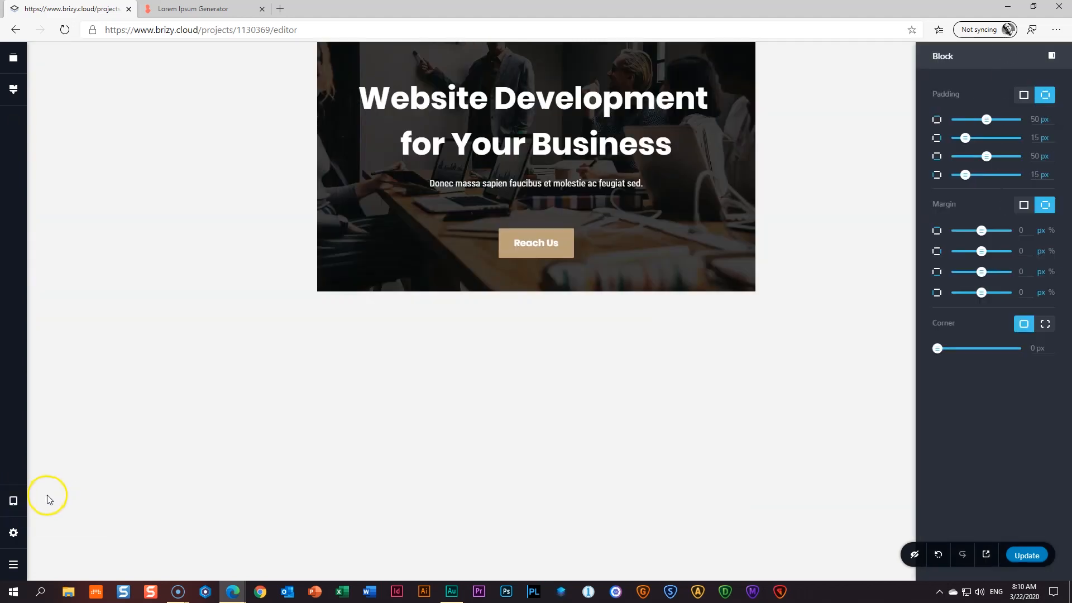
{"action": "left_click", "coordinate": [13, 503]}
{"action": "left_click", "coordinate": [51, 516]}
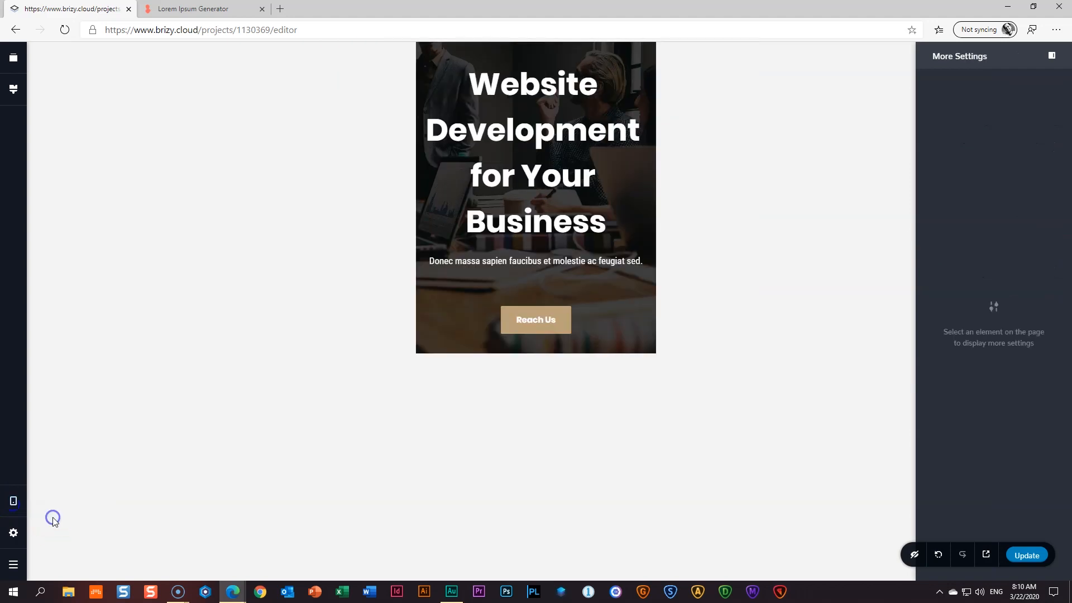
{"action": "left_click", "coordinate": [12, 505]}
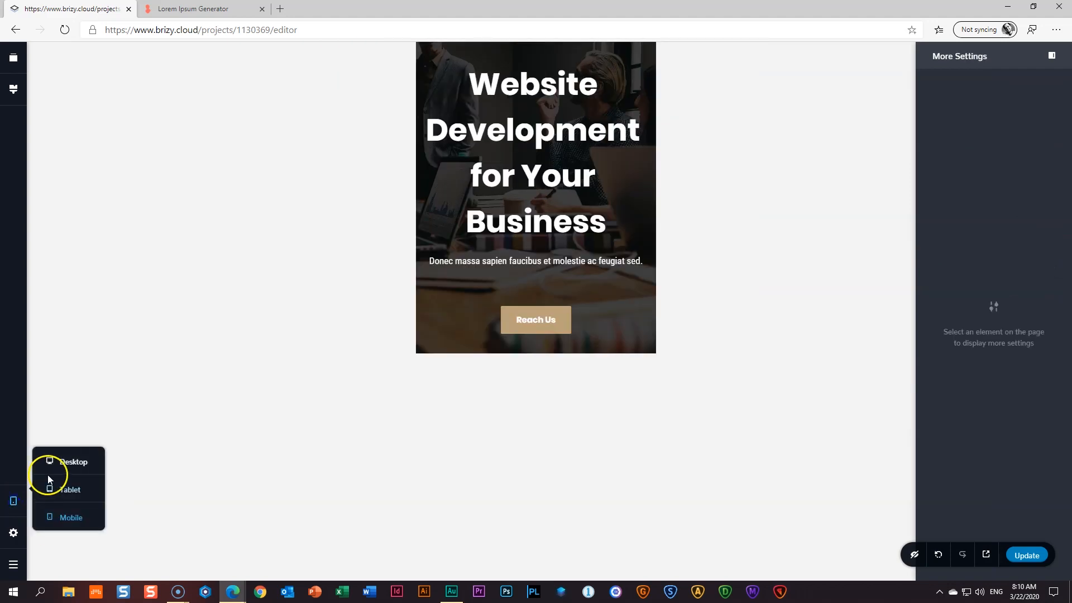
{"action": "left_click", "coordinate": [62, 464]}
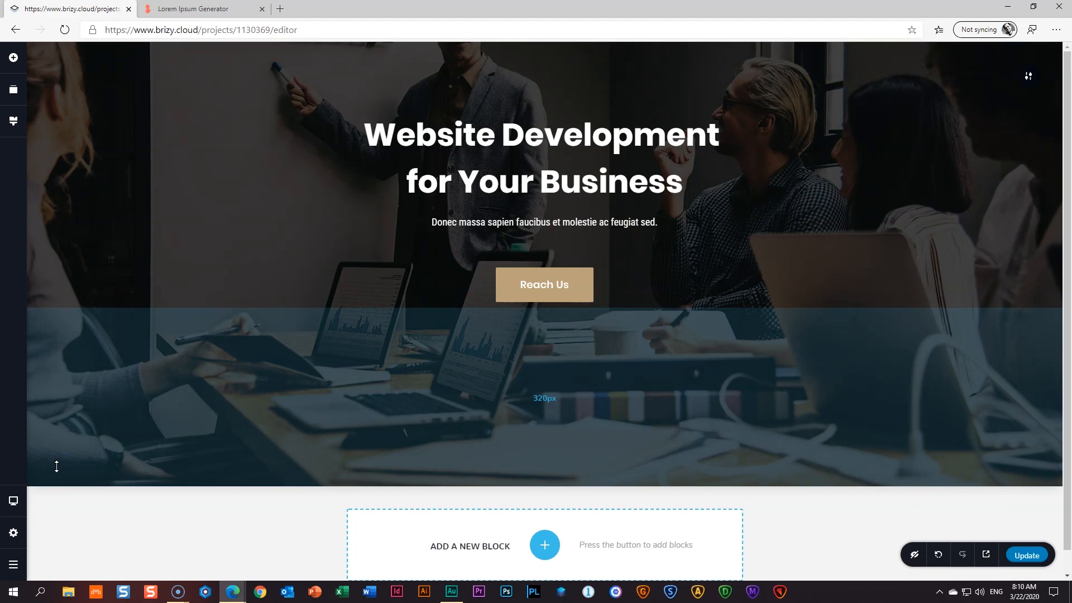
{"action": "left_click", "coordinate": [14, 501]}
{"action": "left_click", "coordinate": [66, 490]}
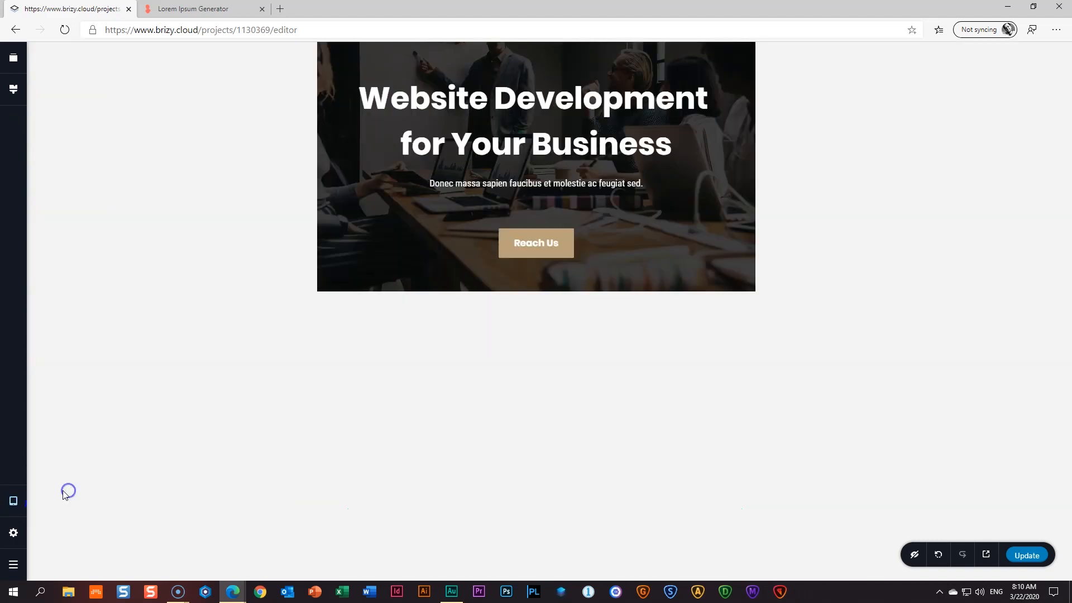
{"action": "left_click", "coordinate": [14, 501]}
{"action": "left_click", "coordinate": [64, 517]}
{"action": "left_click", "coordinate": [14, 501]}
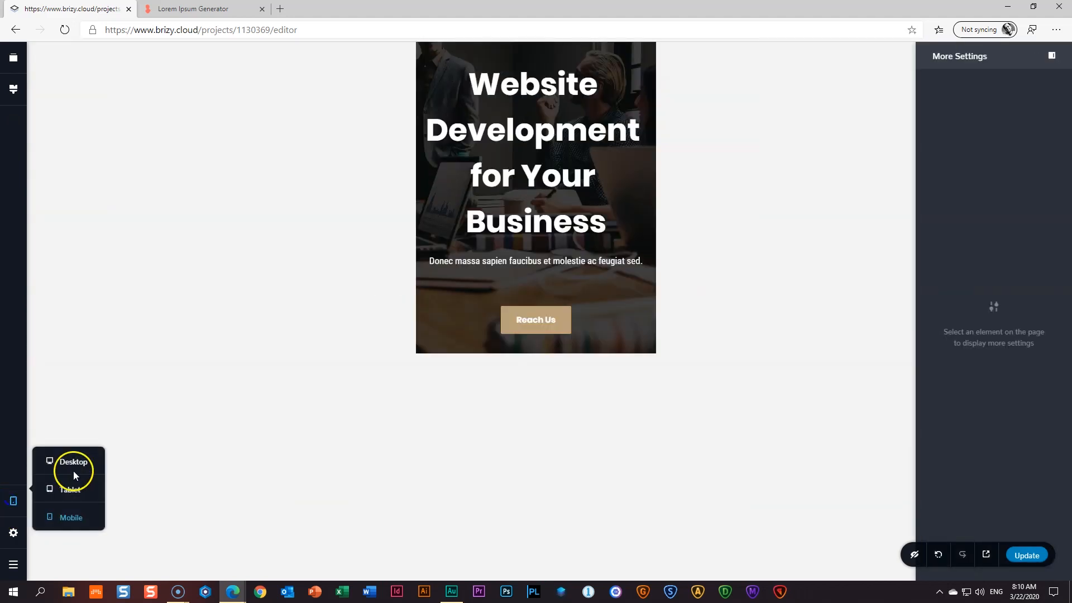
{"action": "left_click", "coordinate": [73, 463]}
- Cycle the views with Ctrl+Down and Ctrl+Shift+Down, ending in mobile view
{"action": "key", "text": "ctrl+Down"}
{"action": "key", "text": "ctrl+Down"}
{"action": "key", "text": "ctrl+Down"}
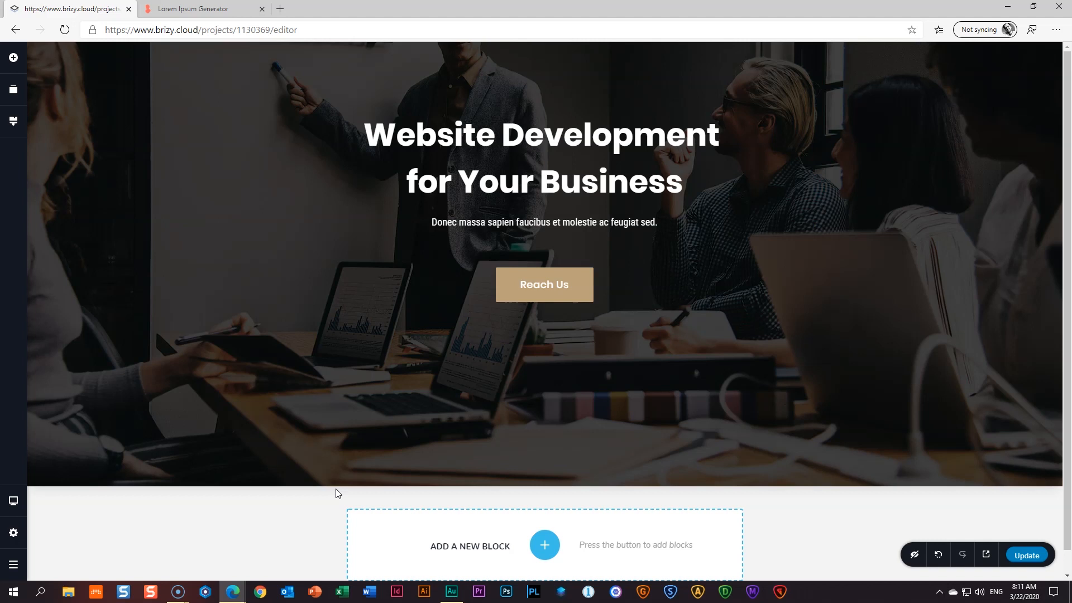
{"action": "key", "text": "ctrl+shift+Down"}
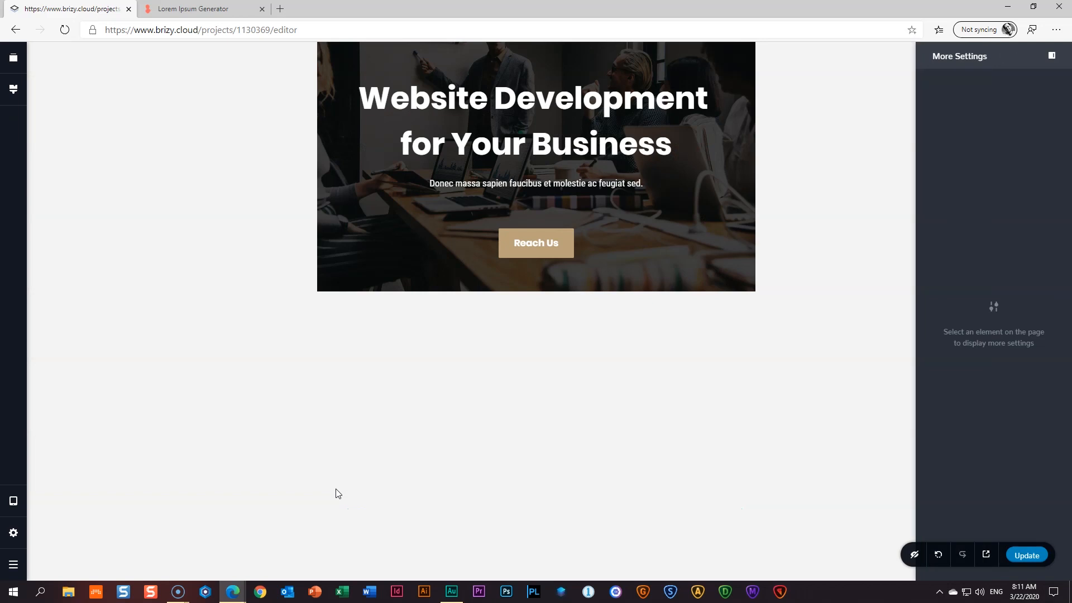
{"action": "key", "text": "ctrl+shift+Down"}
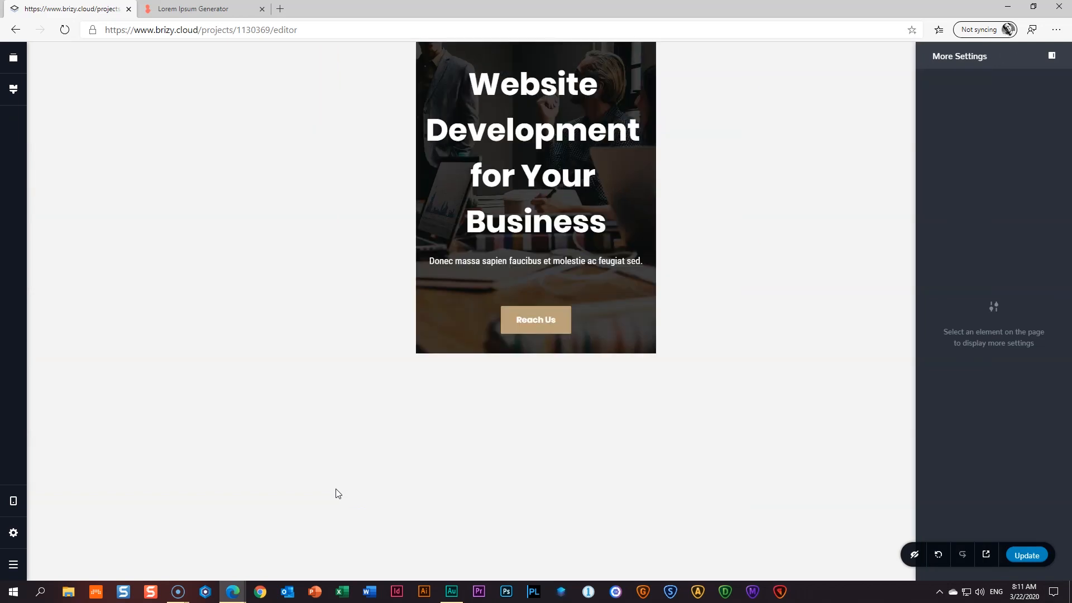
- Compare desktop, tablet and mobile layouts via Ctrl+Up/Down shortcuts, finishing with Ctrl+Shift+M
{"action": "left_click", "coordinate": [337, 490]}
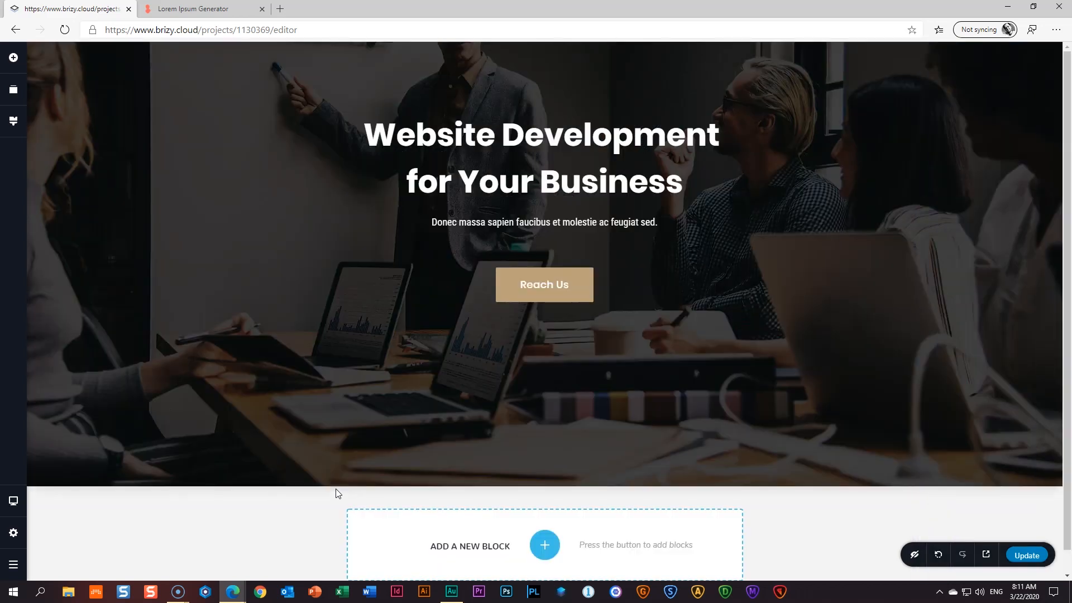
{"action": "key", "text": "ctrl+Down"}
{"action": "key", "text": "ctrl+Down"}
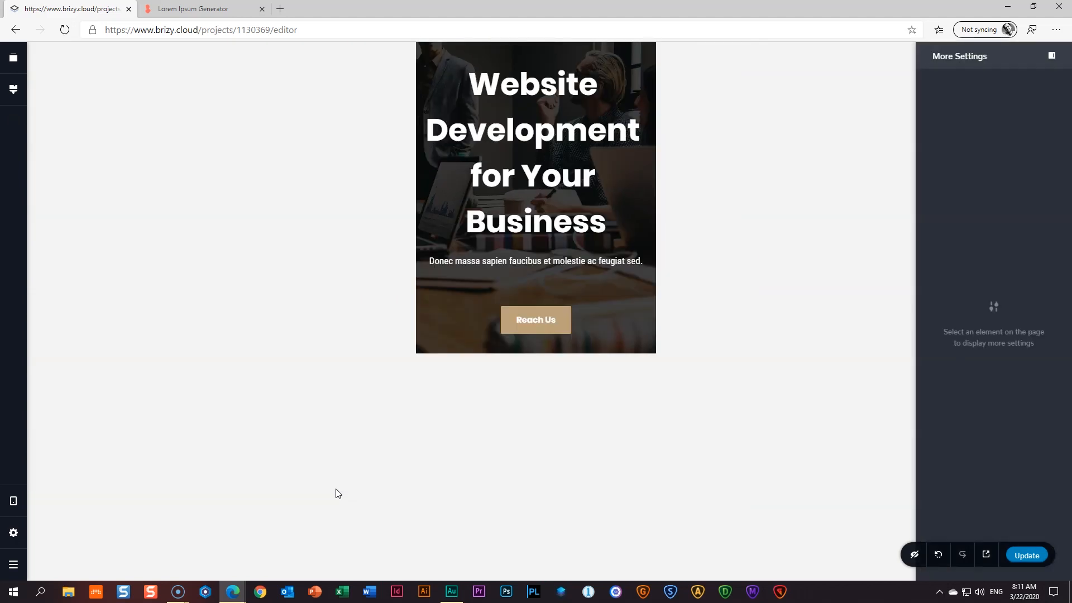
{"action": "key", "text": "ctrl+Up"}
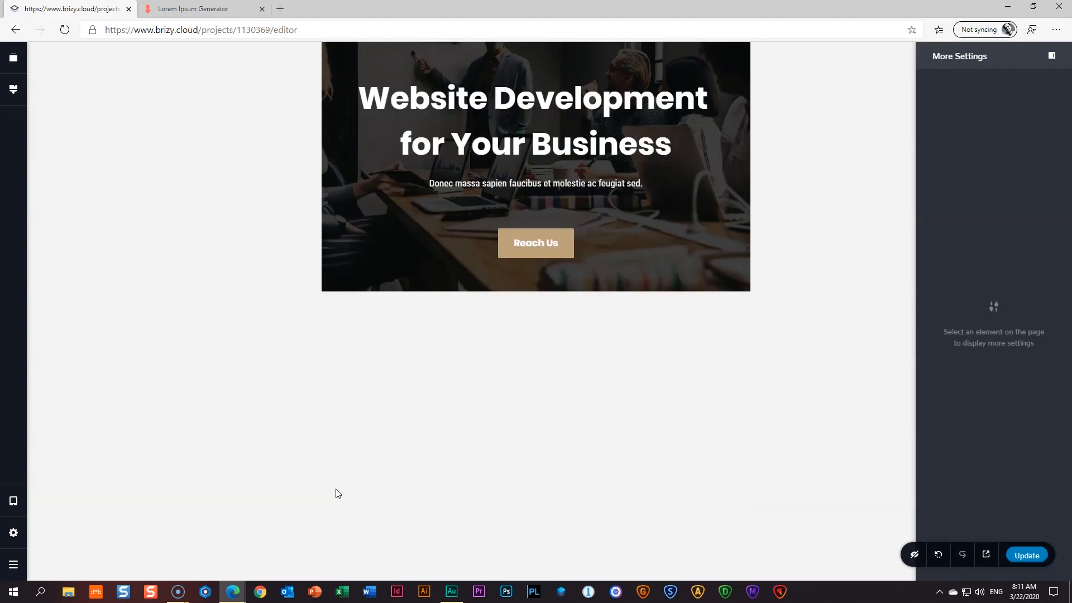
{"action": "key", "text": "ctrl+Up"}
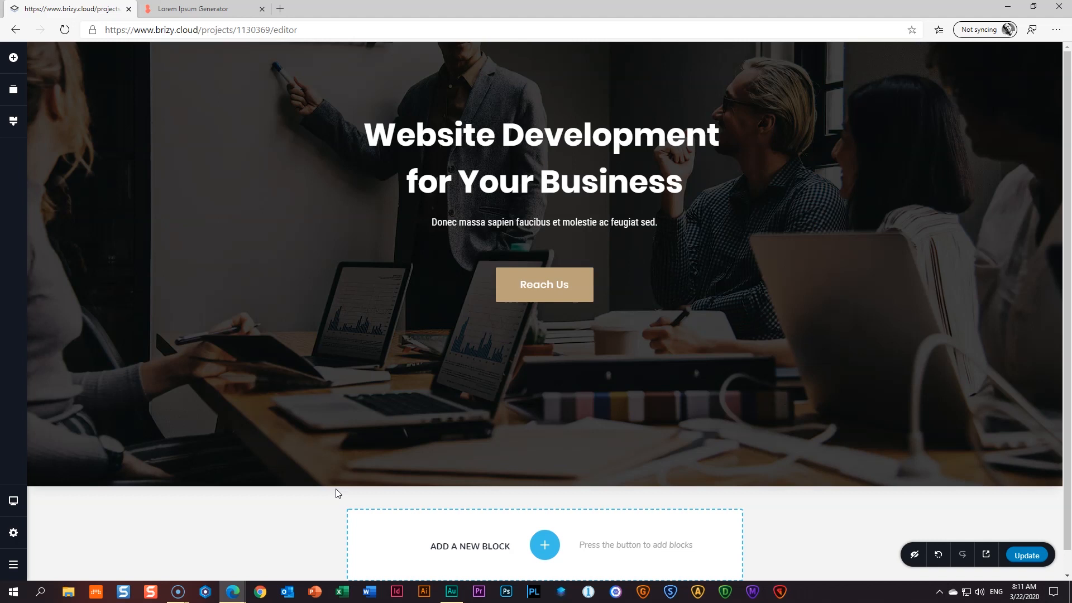
{"action": "key", "text": "ctrl+Down"}
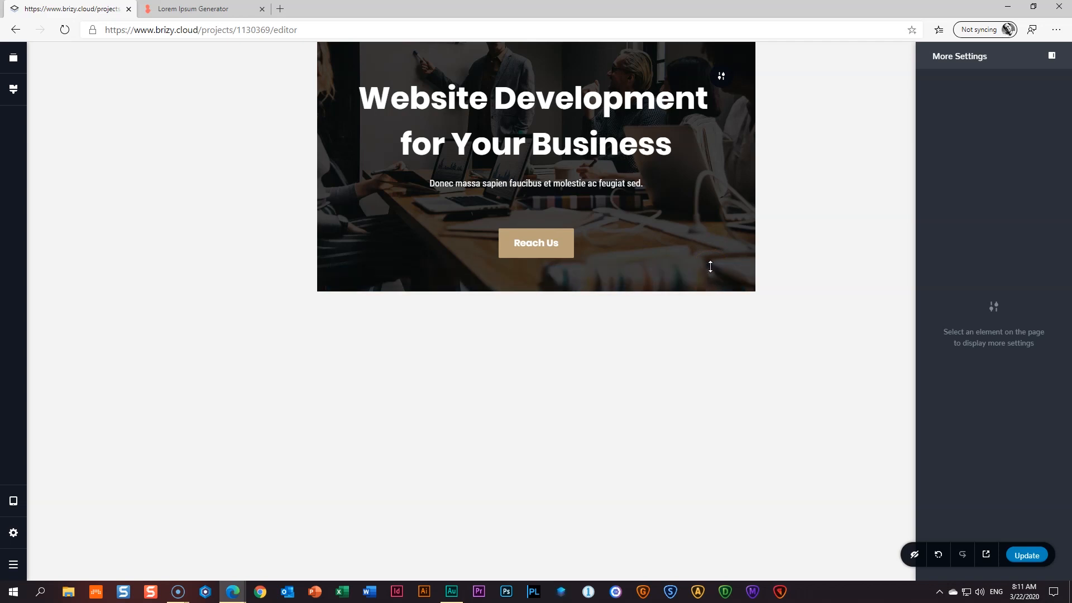
{"action": "key", "text": "ctrl+shift+m"}
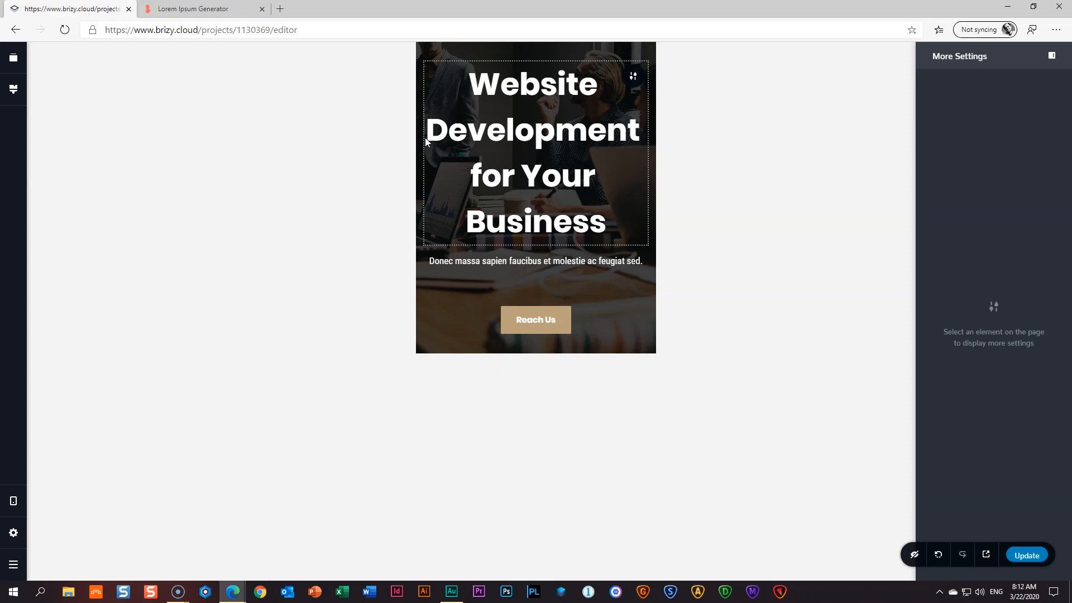
- In mobile view, set the hero block's right and left padding to 25px
{"action": "left_click", "coordinate": [633, 82]}
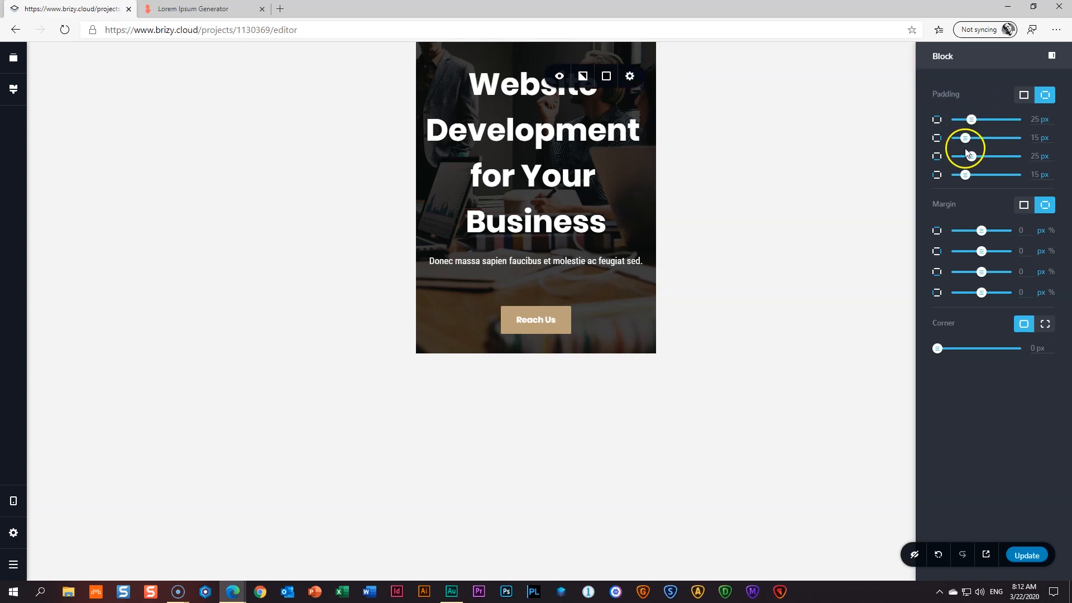
{"action": "double_click", "coordinate": [1036, 137]}
{"action": "type", "text": "25"}
{"action": "double_click", "coordinate": [1036, 175]}
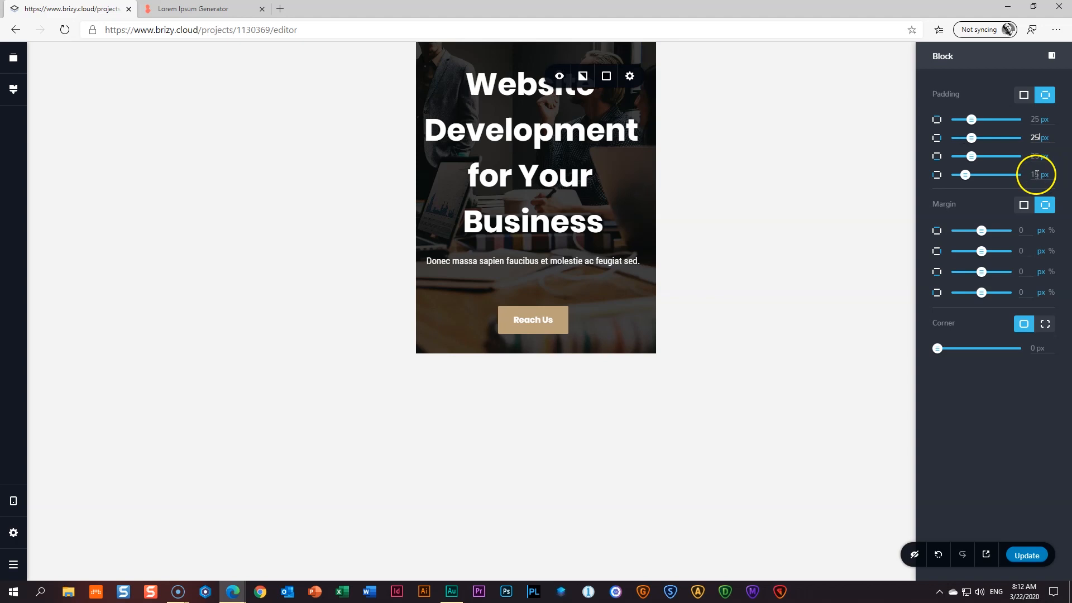
{"action": "type", "text": "25"}
- Change the hero heading's font size from 56 to 38
{"action": "left_click", "coordinate": [570, 168]}
{"action": "left_click", "coordinate": [572, 134]}
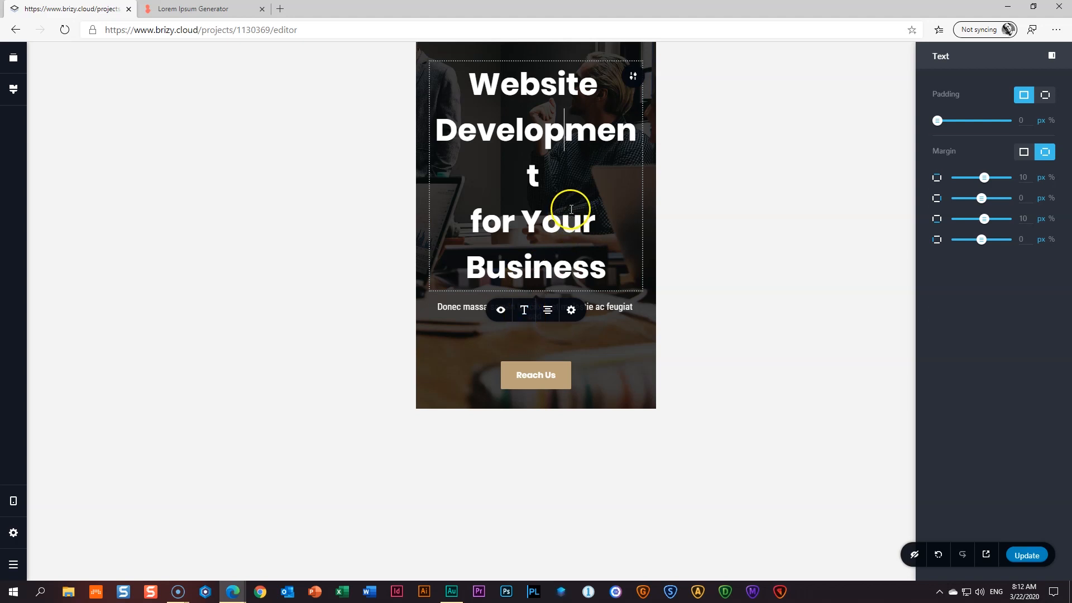
{"action": "left_click", "coordinate": [578, 196]}
{"action": "key", "text": "ctrl+a"}
{"action": "left_click", "coordinate": [525, 314]}
{"action": "left_click_drag", "start_coordinate": [503, 361], "coordinate": [483, 361]}
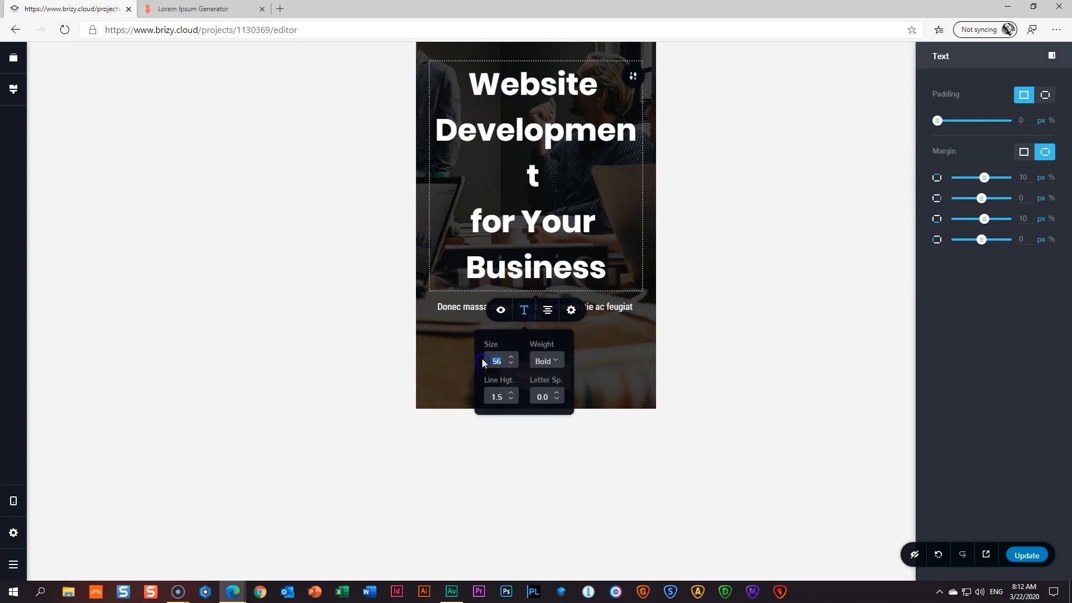
{"action": "type", "text": "38"}
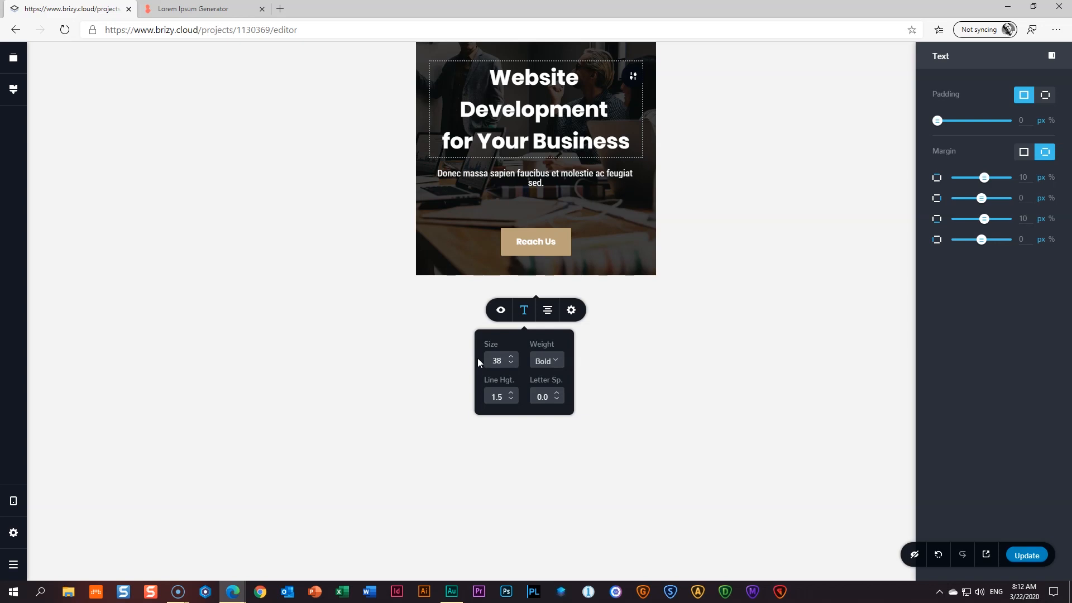
- Reduce the subtitle's font size from 18 to 16
{"action": "left_click", "coordinate": [533, 177]}
{"action": "left_click", "coordinate": [521, 208]}
{"action": "double_click", "coordinate": [497, 258]}
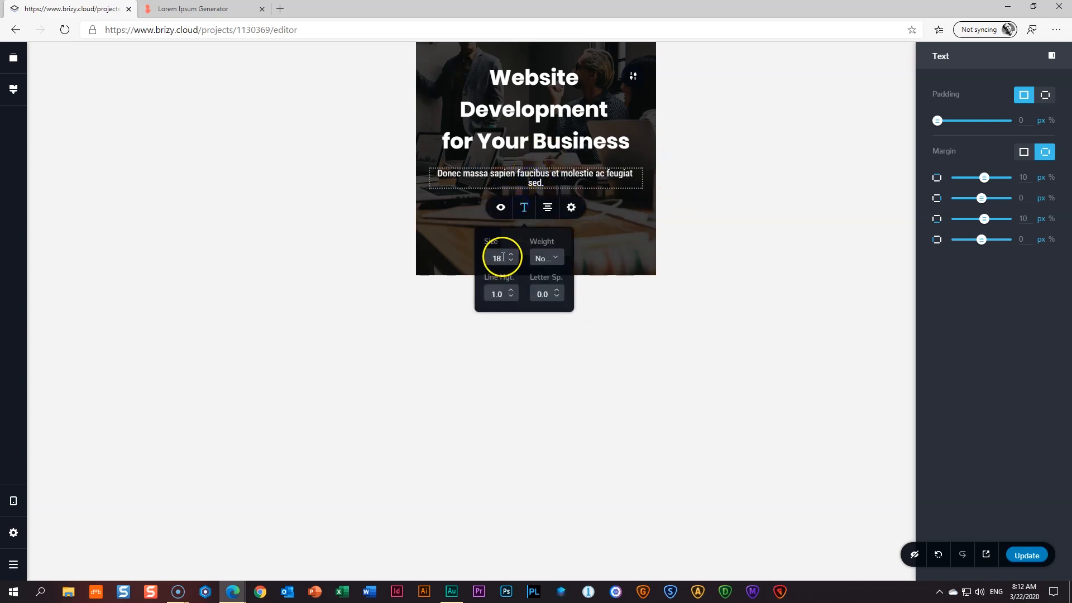
{"action": "type", "text": "16"}
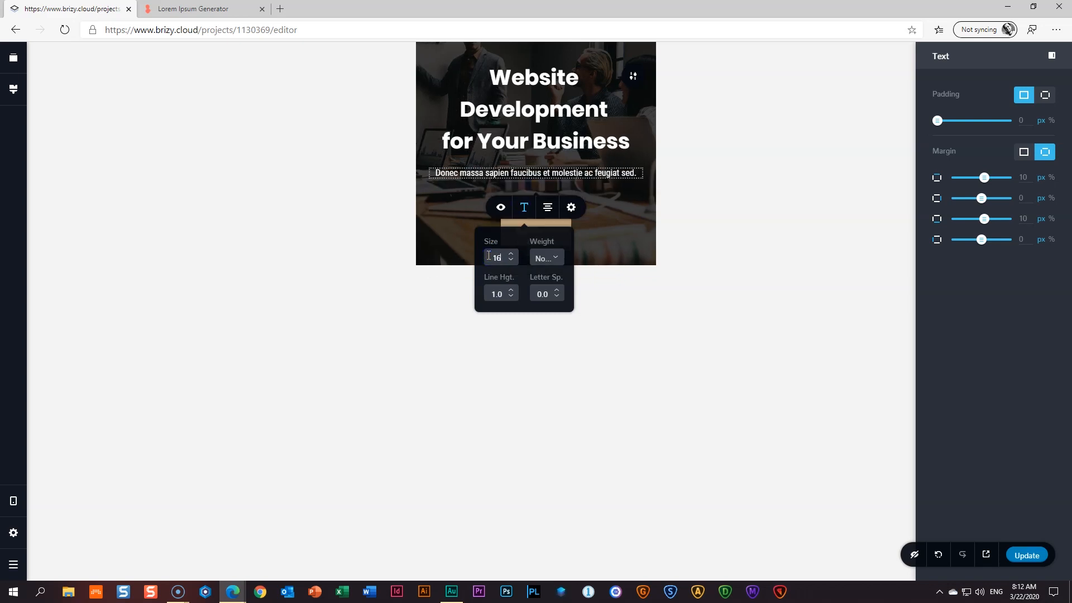
{"action": "left_click", "coordinate": [723, 223]}
- Enlarge the hero's top and bottom padding, then return to the desktop layout
{"action": "left_click_drag", "start_coordinate": [548, 60], "coordinate": [549, 90]}
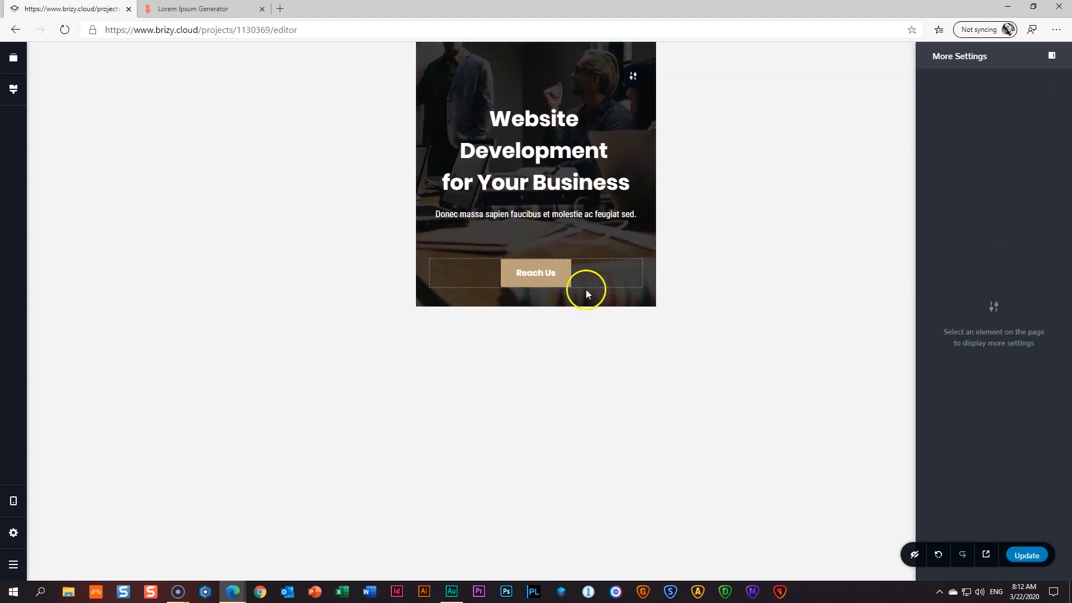
{"action": "left_click_drag", "start_coordinate": [584, 292], "coordinate": [586, 334]}
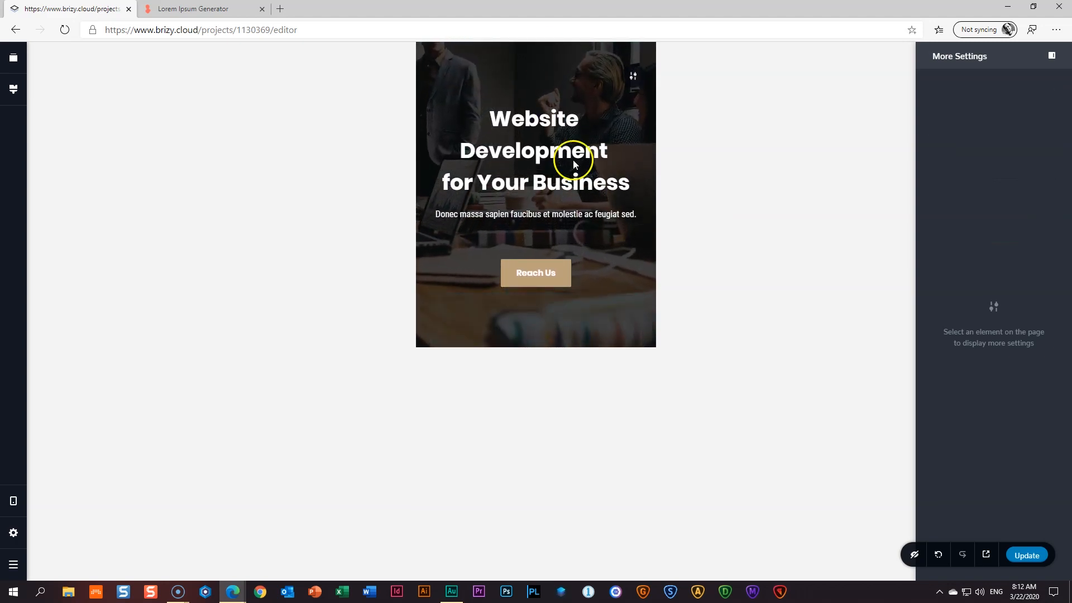
{"action": "left_click_drag", "start_coordinate": [546, 64], "coordinate": [530, 83]}
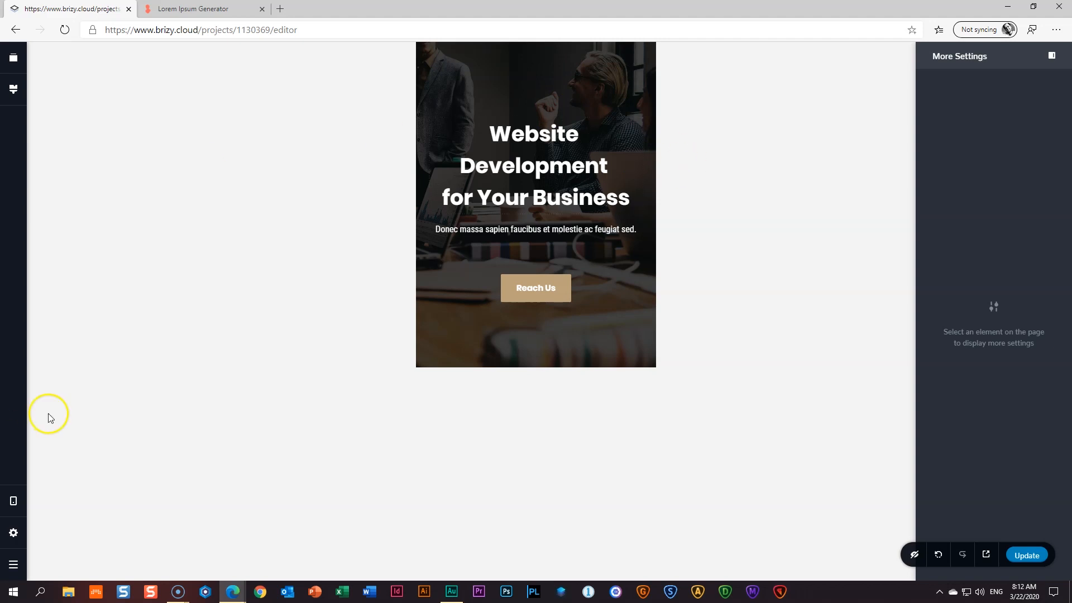
{"action": "key", "text": "ctrl+Up"}
{"action": "key", "text": "ctrl+Up"}
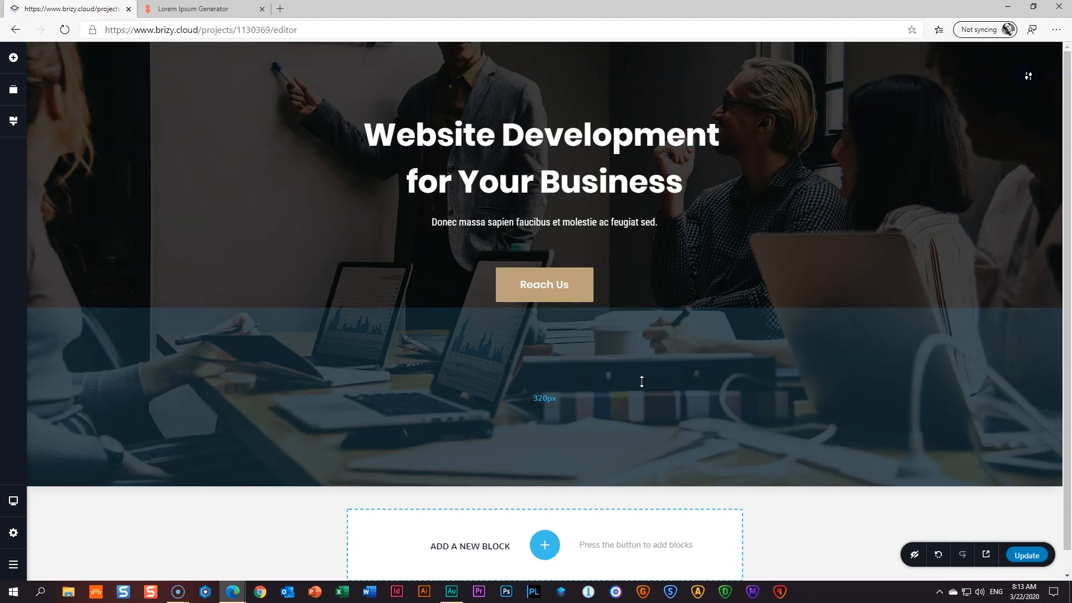
- Add a blank block below the hero section
{"action": "scroll", "coordinate": [580, 450], "scroll_direction": "down", "scroll_amount": 1}
{"action": "left_click", "coordinate": [546, 522]}
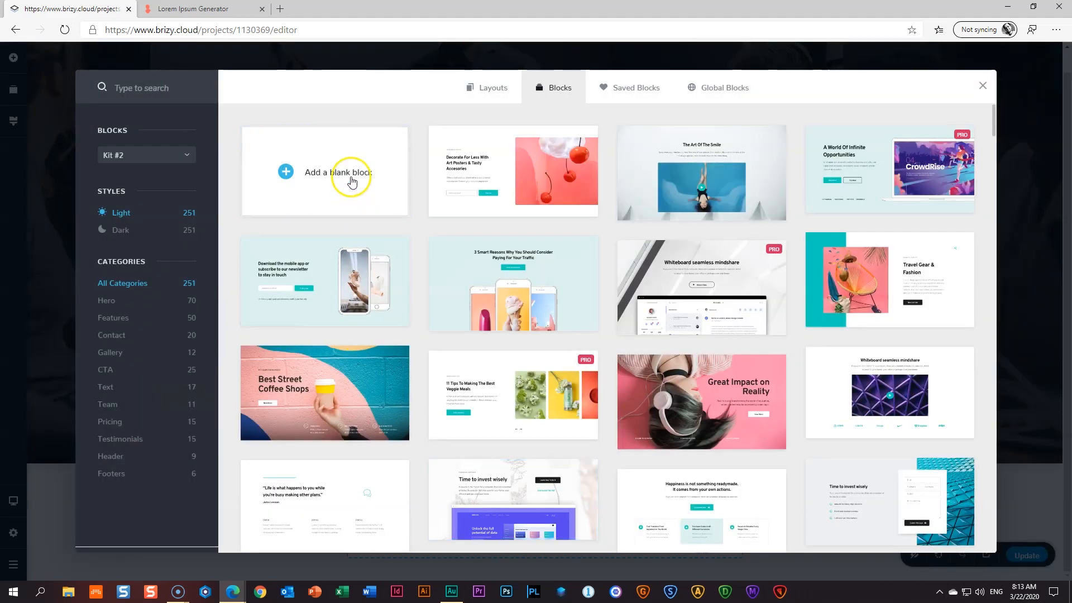
{"action": "left_click", "coordinate": [352, 179]}
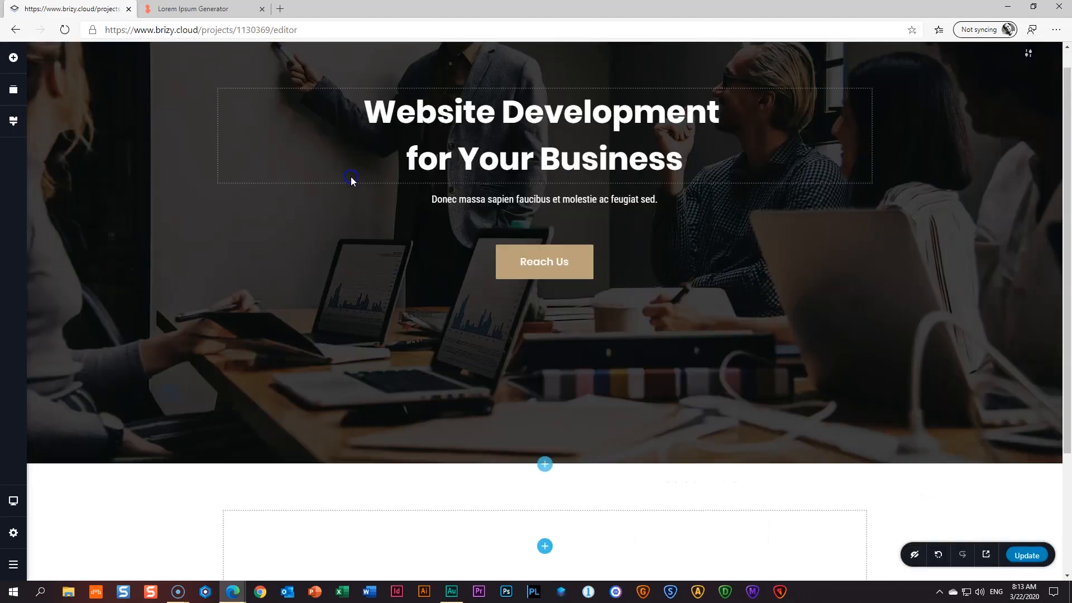
{"action": "scroll", "coordinate": [511, 372], "scroll_direction": "down", "scroll_amount": 3}
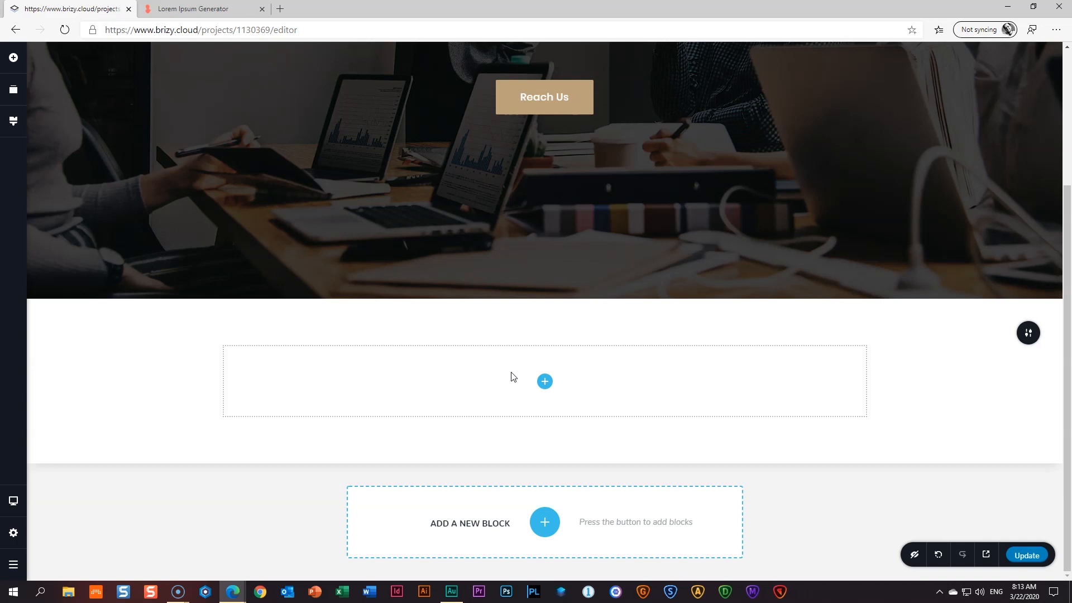
- Drop a Text element into the blank block, then delete the paragraph
{"action": "left_click", "coordinate": [544, 387]}
{"action": "left_click", "coordinate": [12, 61]}
{"action": "left_click_drag", "start_coordinate": [67, 137], "coordinate": [546, 383]}
{"action": "left_click", "coordinate": [533, 407]}
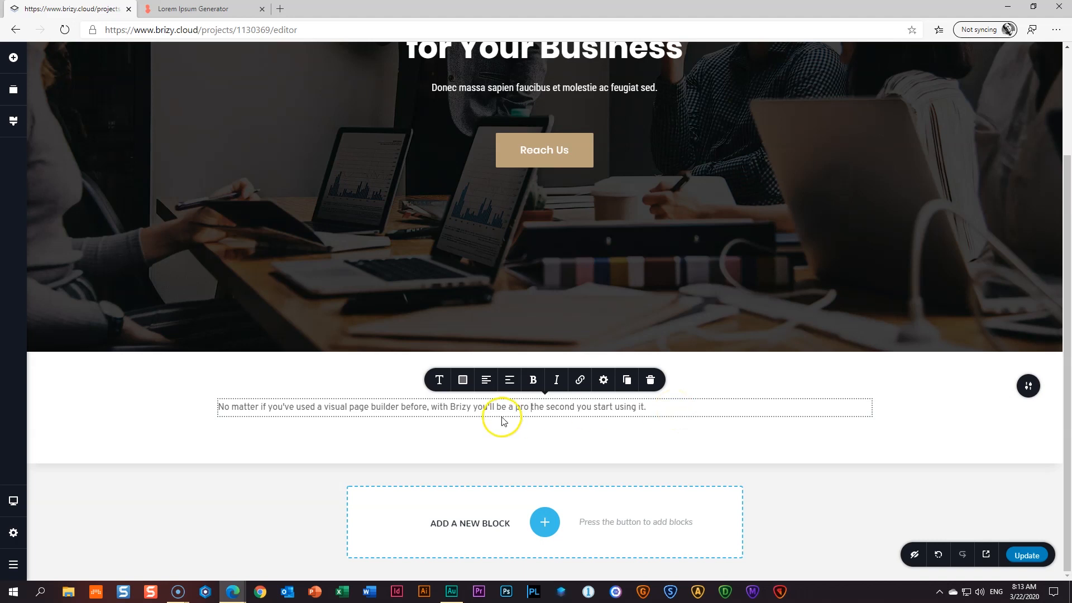
{"action": "left_click", "coordinate": [652, 382]}
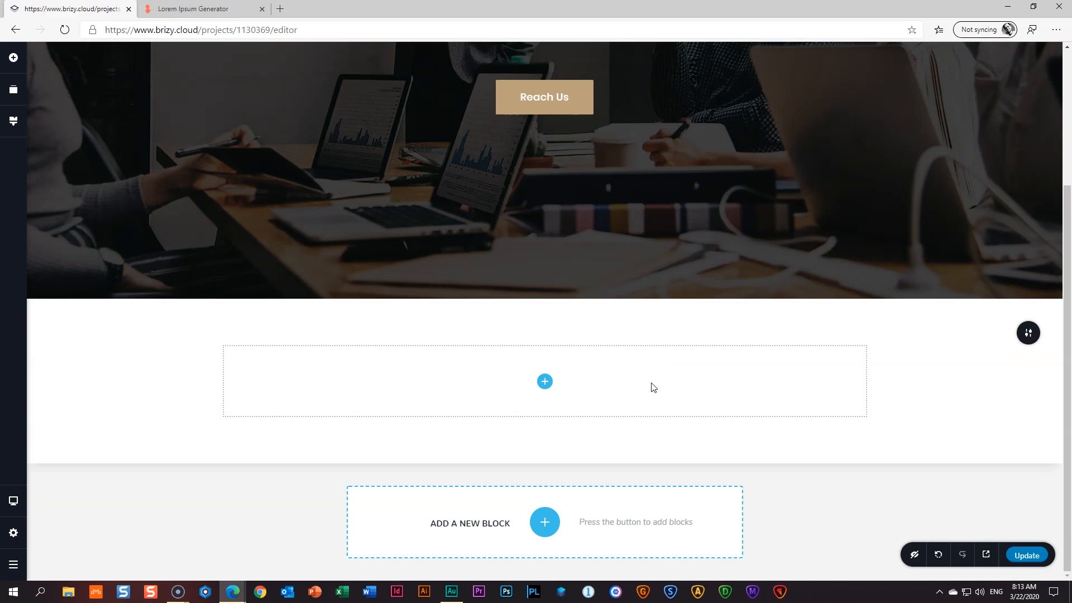
- Place a Row in the blank block and add columns until it has four
{"action": "left_click", "coordinate": [13, 59]}
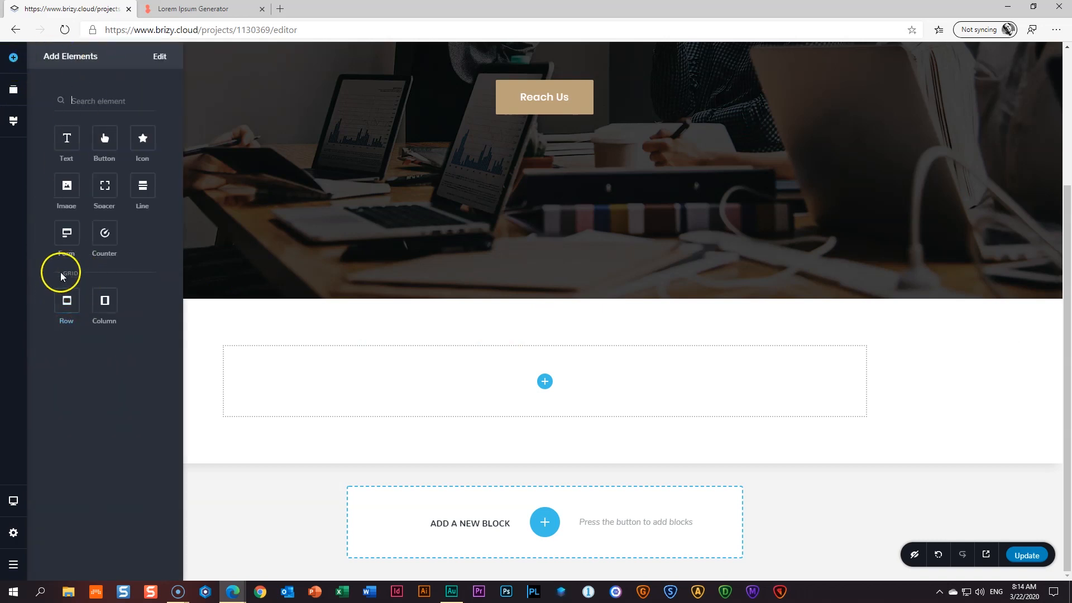
{"action": "left_click_drag", "start_coordinate": [63, 304], "coordinate": [546, 385]}
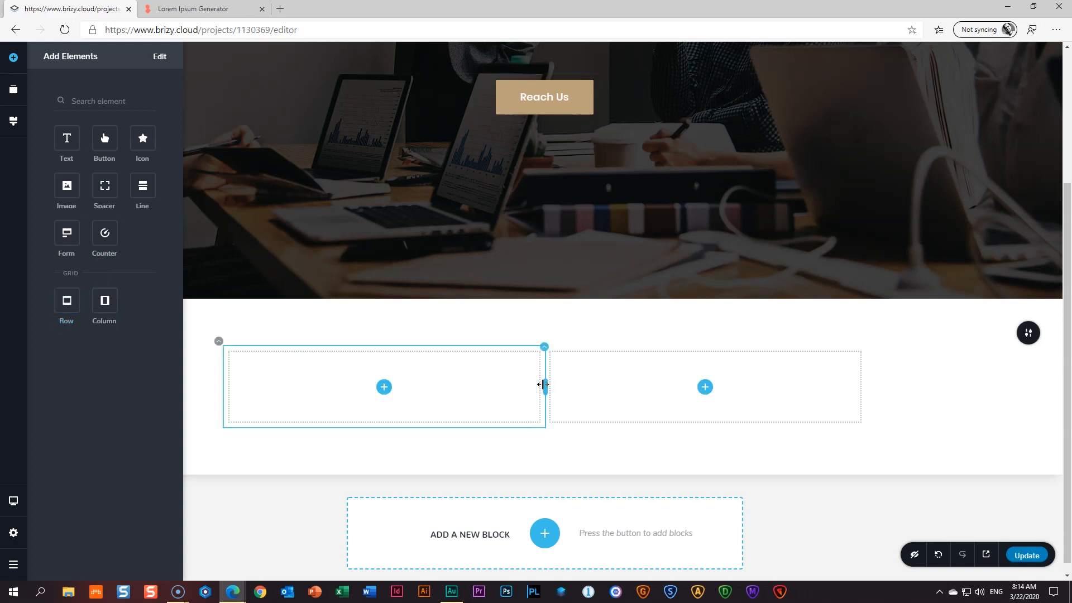
{"action": "left_click", "coordinate": [497, 386]}
{"action": "left_click", "coordinate": [579, 366]}
{"action": "left_click", "coordinate": [498, 371]}
{"action": "left_click", "coordinate": [544, 352]}
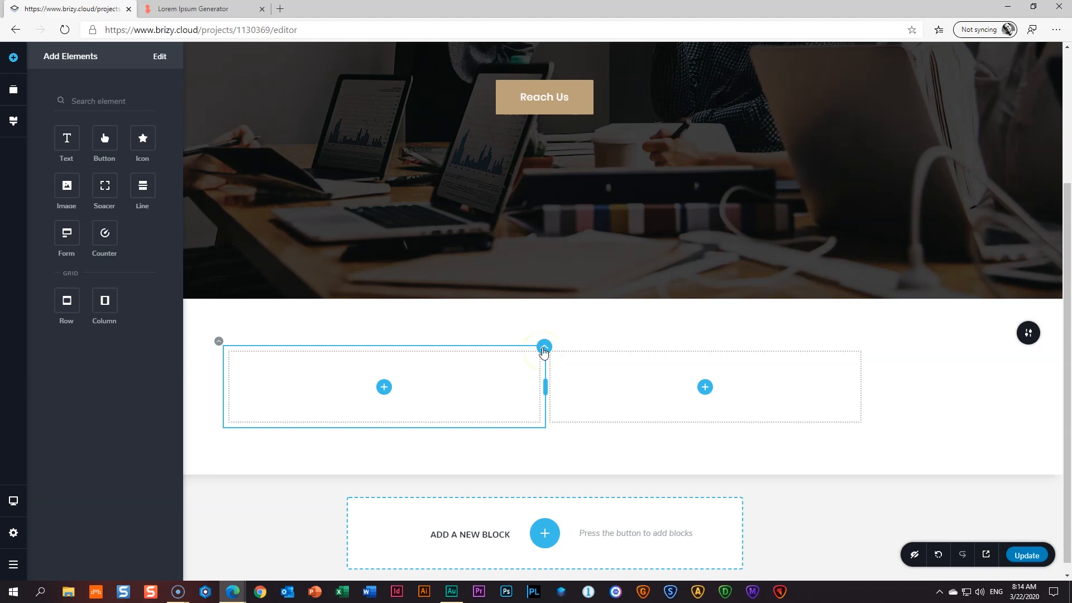
{"action": "left_click", "coordinate": [544, 348]}
{"action": "left_click", "coordinate": [546, 323]}
{"action": "left_click", "coordinate": [545, 321]}
{"action": "left_click", "coordinate": [545, 322]}
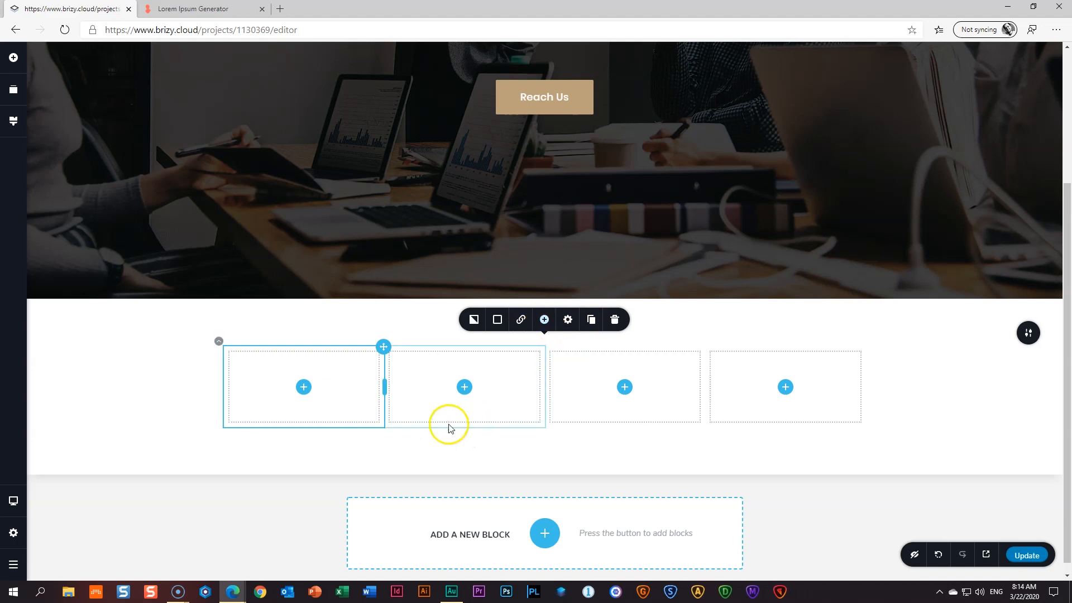
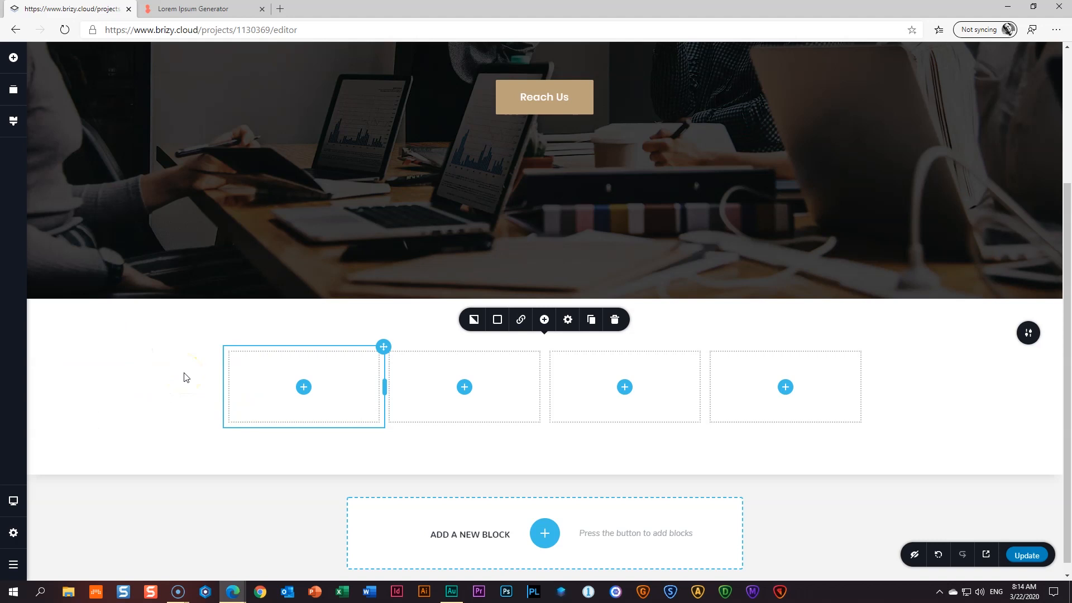
- Switch the section's width from Boxed to Full so the four empty columns span the page
{"action": "left_click", "coordinate": [1029, 335]}
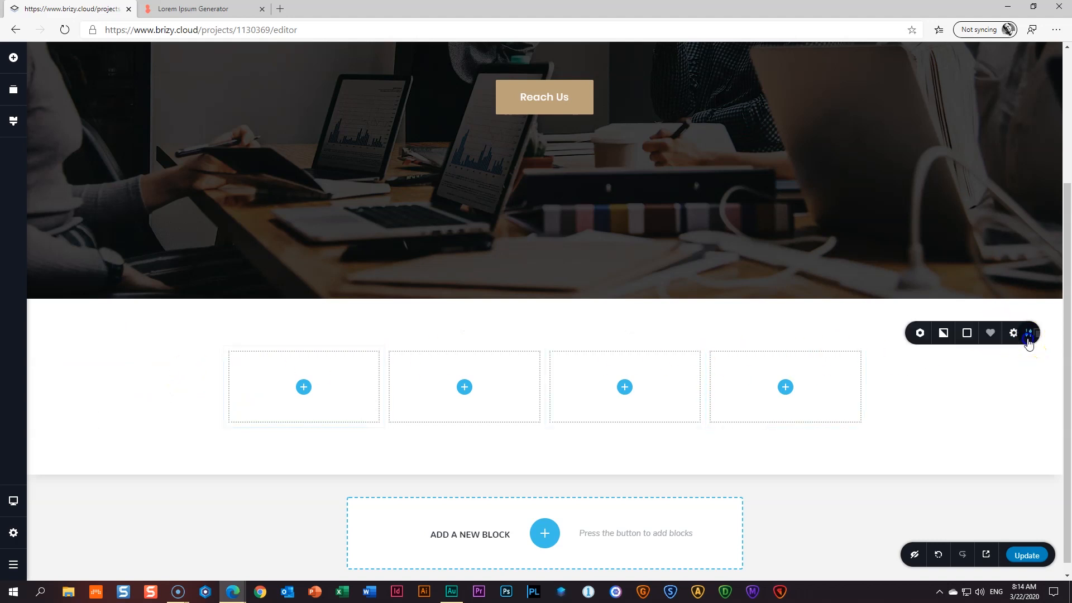
{"action": "left_click", "coordinate": [978, 332]}
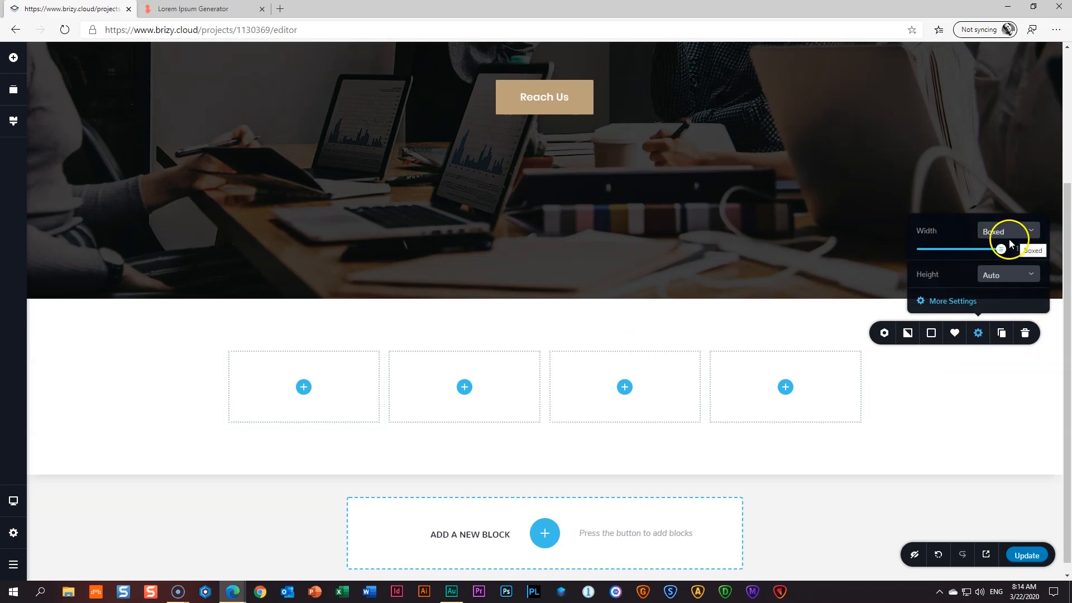
{"action": "mouse_move", "coordinate": [1001, 249]}
{"action": "left_mouse_down"}
{"action": "mouse_move", "coordinate": [947, 250]}
{"action": "mouse_move", "coordinate": [1010, 256]}
{"action": "left_mouse_up"}
{"action": "left_click", "coordinate": [1005, 232]}
{"action": "left_click", "coordinate": [993, 268]}
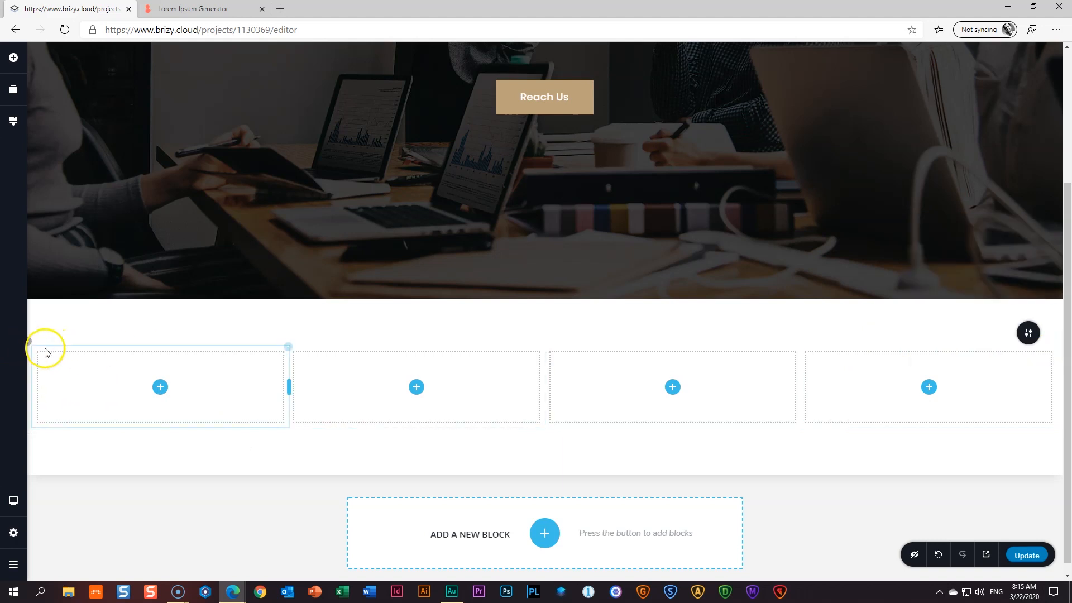
- Try the row's width at about 89%, return it to 100%, and bring up its background options
{"action": "left_click", "coordinate": [29, 342]}
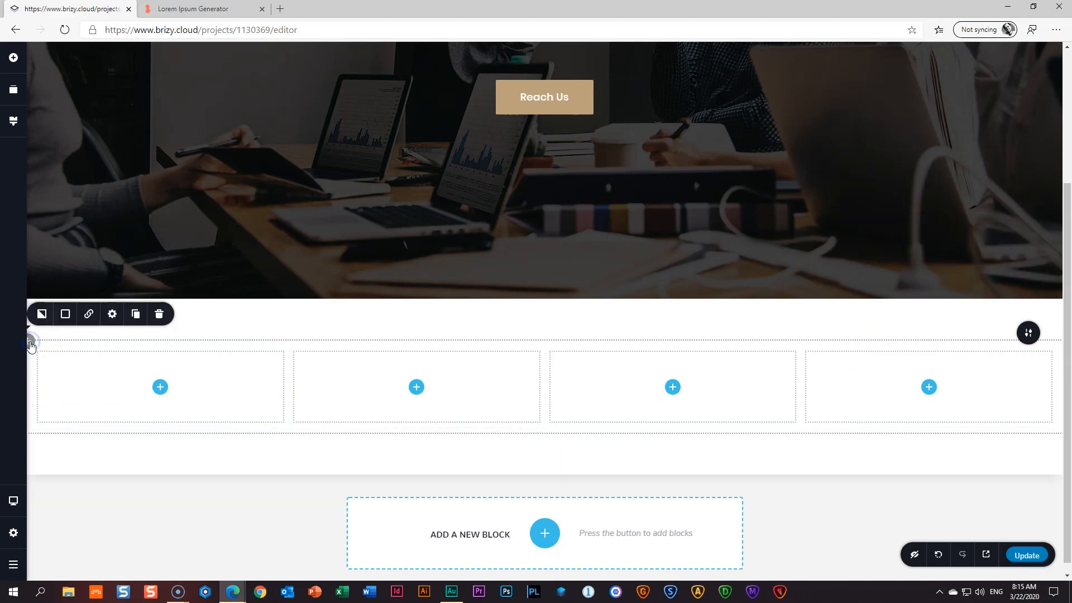
{"action": "left_click", "coordinate": [112, 314]}
{"action": "left_click_drag", "start_coordinate": [121, 228], "coordinate": [100, 231]}
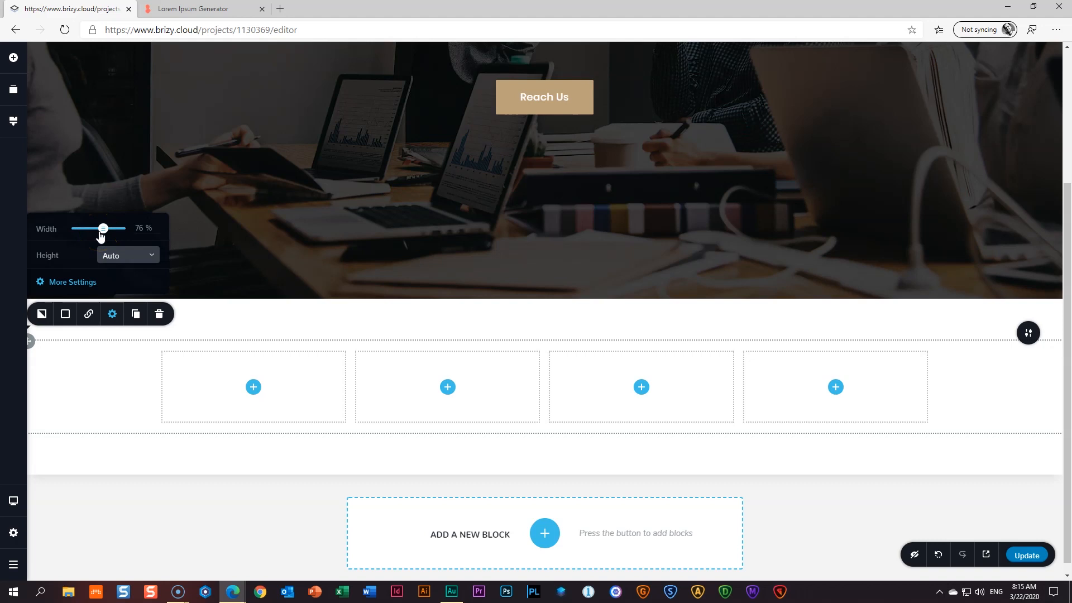
{"action": "left_click_drag", "start_coordinate": [102, 230], "coordinate": [127, 232]}
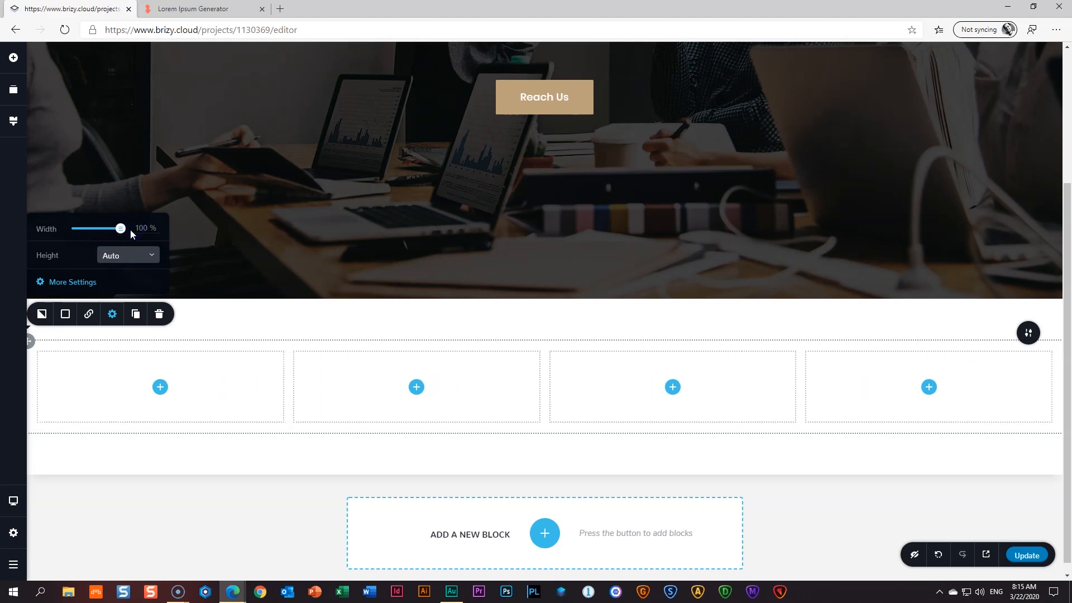
{"action": "left_click", "coordinate": [45, 316]}
- Upload the 02 _ Stats photo as the row's background image
{"action": "left_click", "coordinate": [119, 259]}
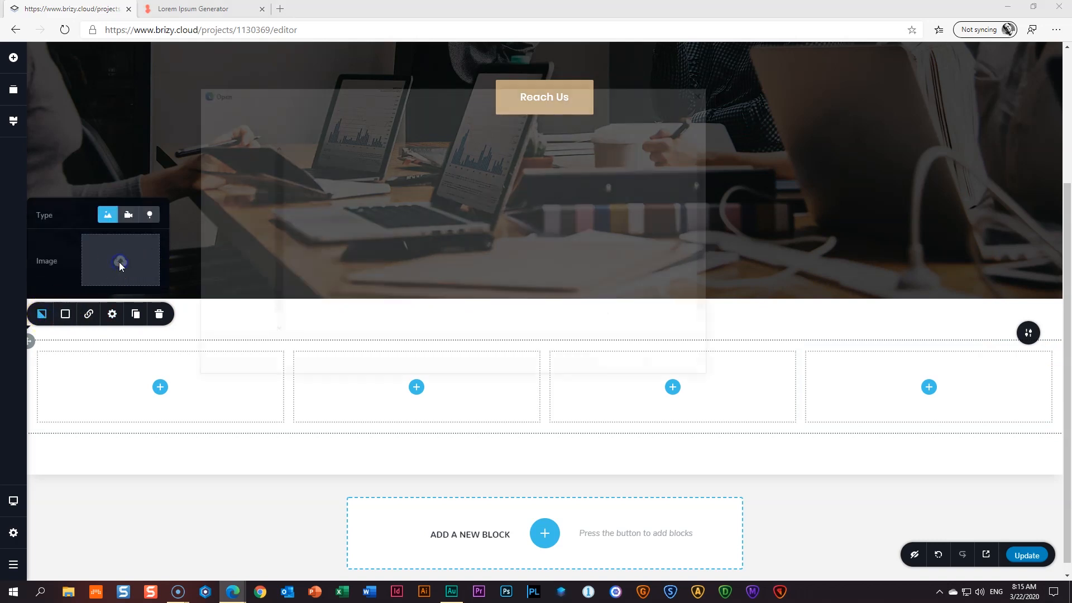
{"action": "left_click", "coordinate": [371, 176]}
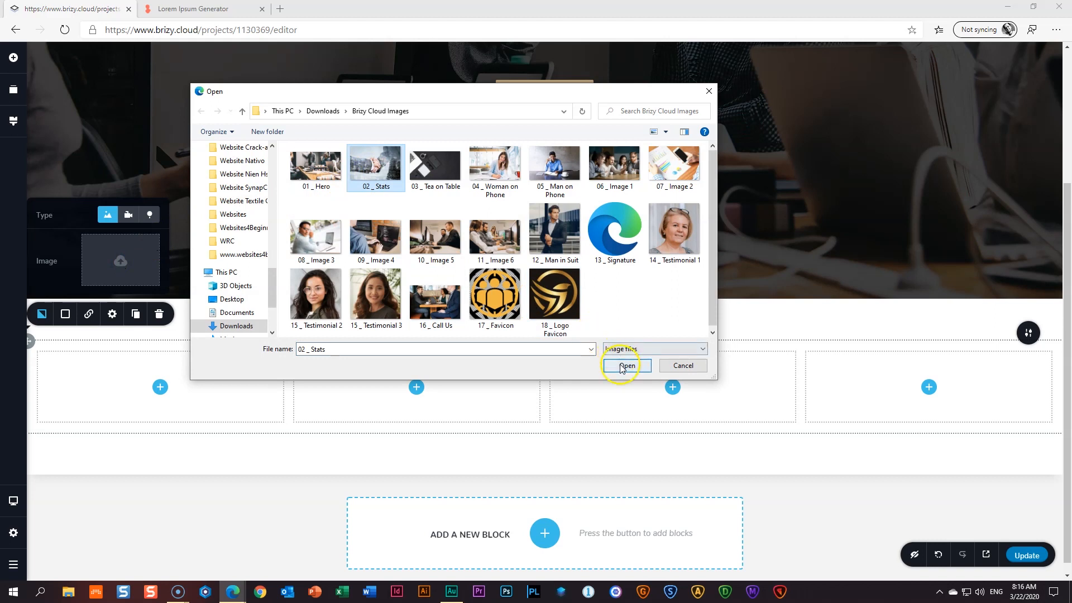
{"action": "left_click", "coordinate": [627, 365]}
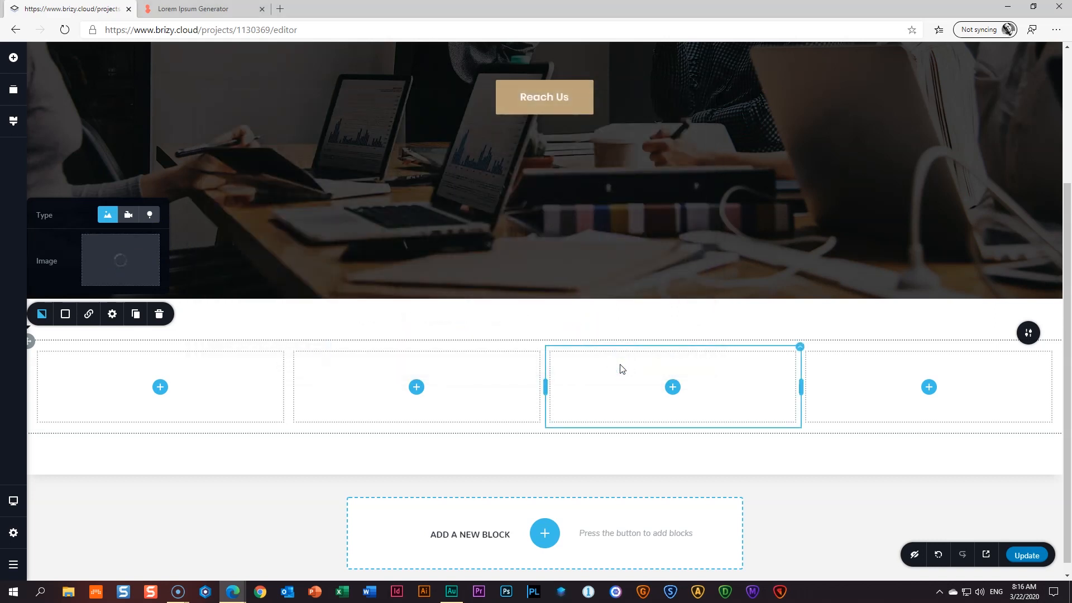
- Add a white background overlay at 85% opacity over the photo
{"action": "left_click", "coordinate": [65, 314]}
{"action": "left_click", "coordinate": [119, 266]}
{"action": "left_click_drag", "start_coordinate": [143, 187], "coordinate": [143, 191]}
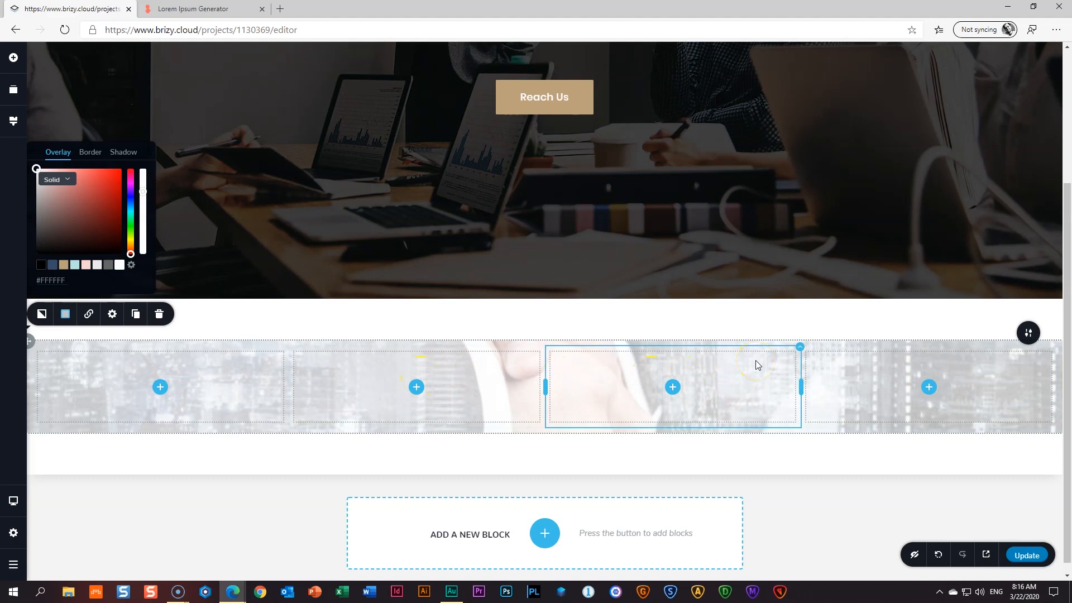
{"action": "left_click", "coordinate": [748, 322]}
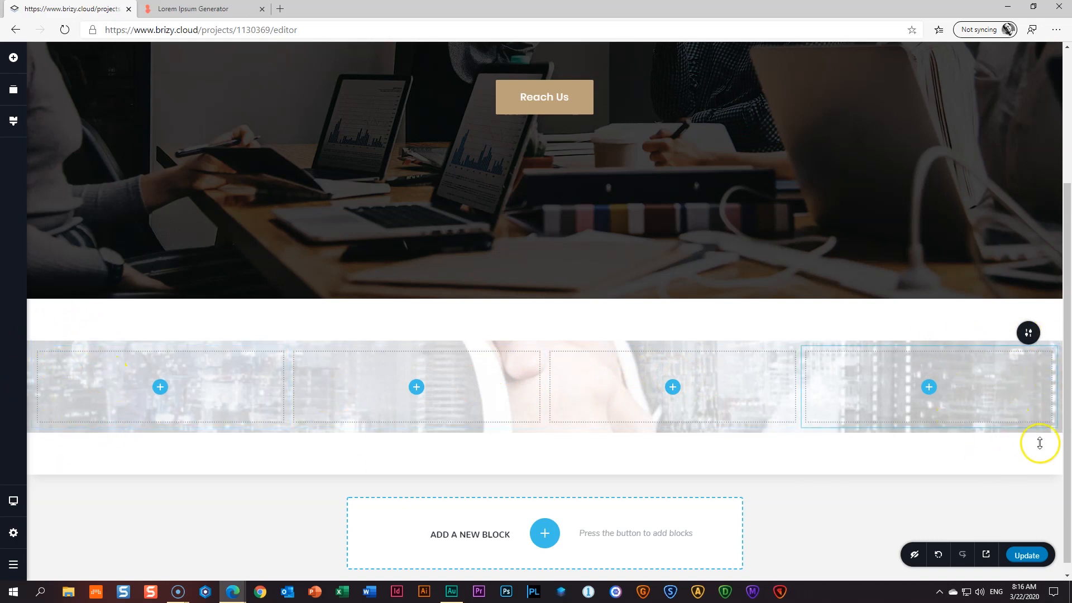
{"action": "left_click", "coordinate": [32, 341]}
{"action": "left_click", "coordinate": [112, 315]}
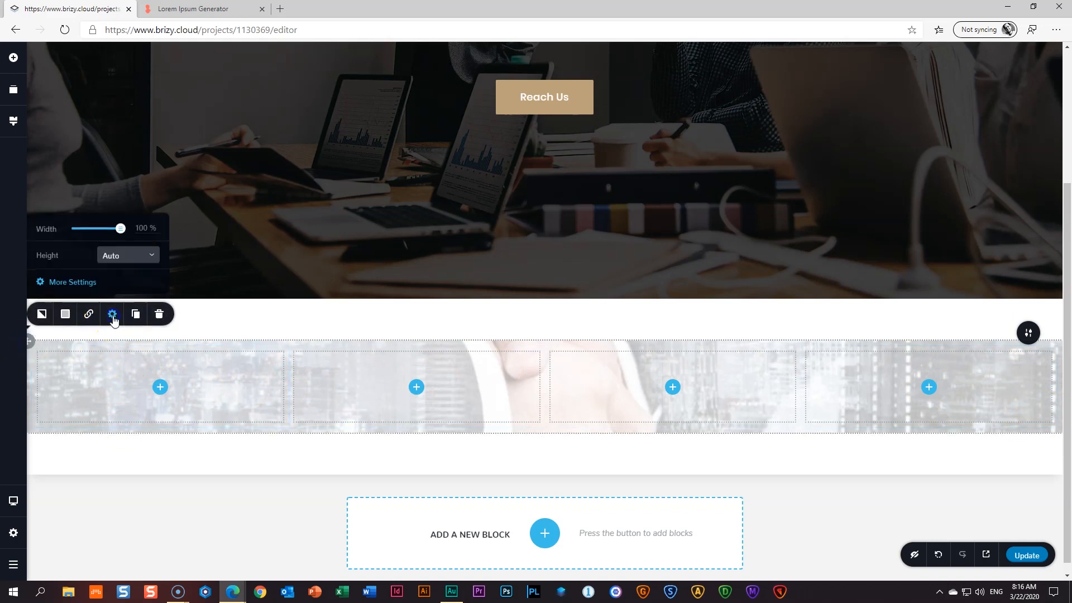
{"action": "left_click_drag", "start_coordinate": [120, 228], "coordinate": [107, 231]}
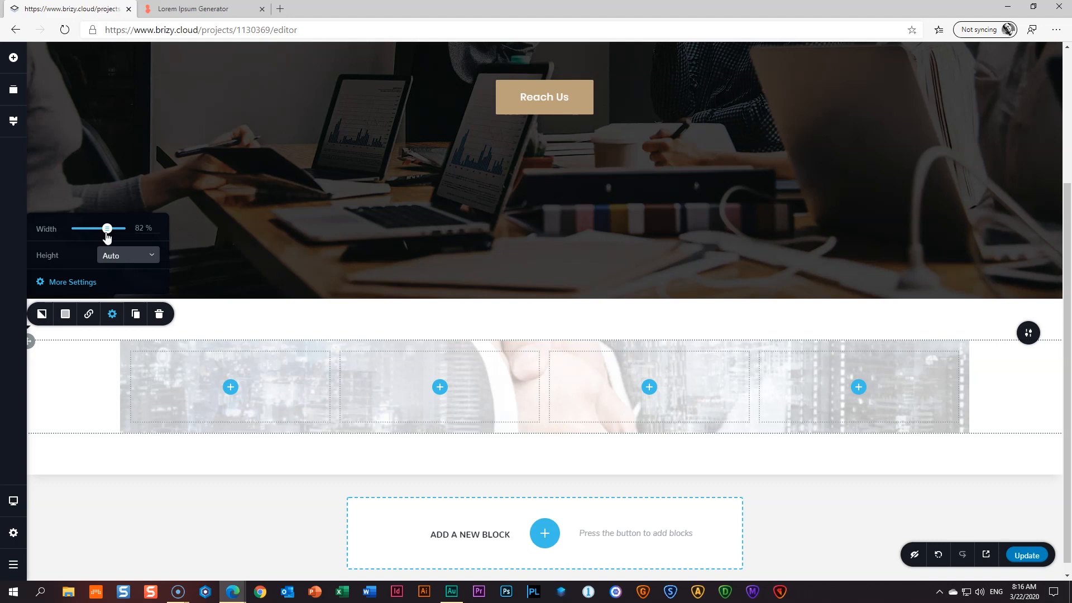
{"action": "left_click_drag", "start_coordinate": [107, 238], "coordinate": [104, 232]}
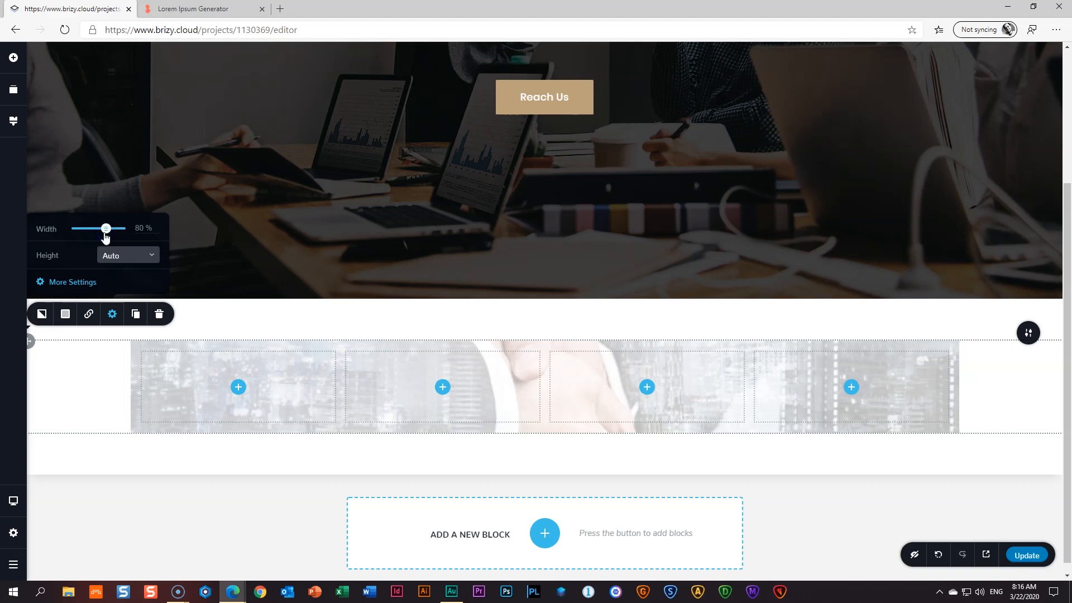
{"action": "left_click_drag", "start_coordinate": [108, 229], "coordinate": [132, 234]}
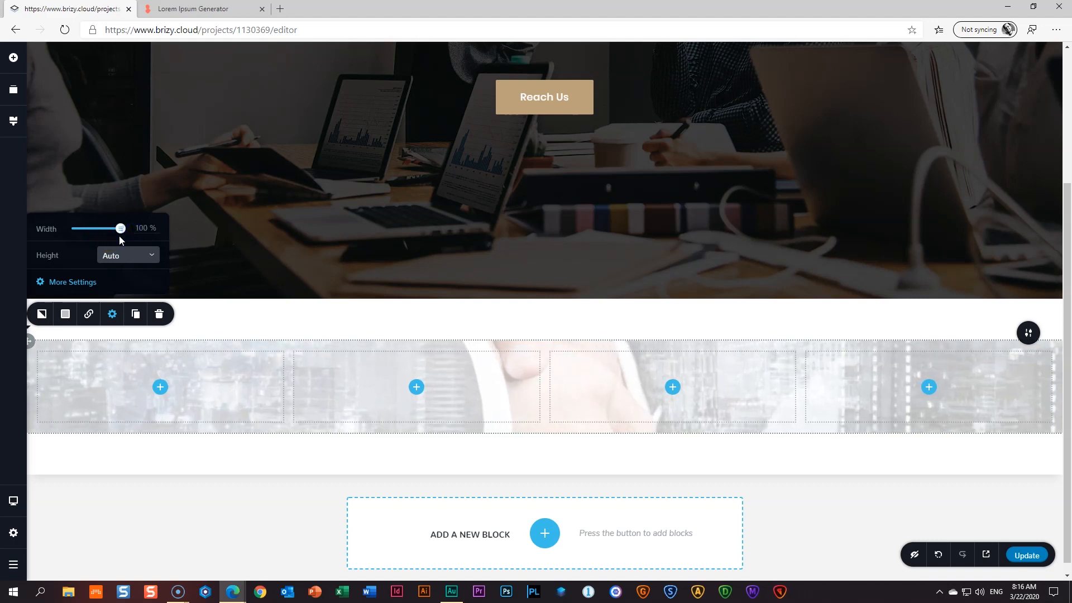
{"action": "left_click_drag", "start_coordinate": [120, 228], "coordinate": [111, 228]}
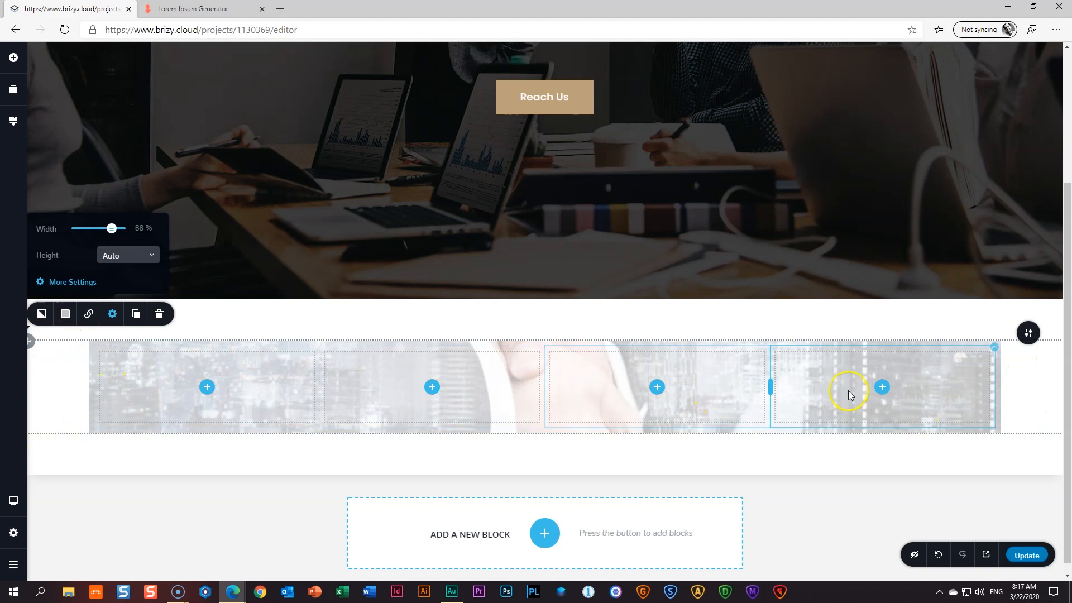
{"action": "left_click_drag", "start_coordinate": [109, 229], "coordinate": [155, 236]}
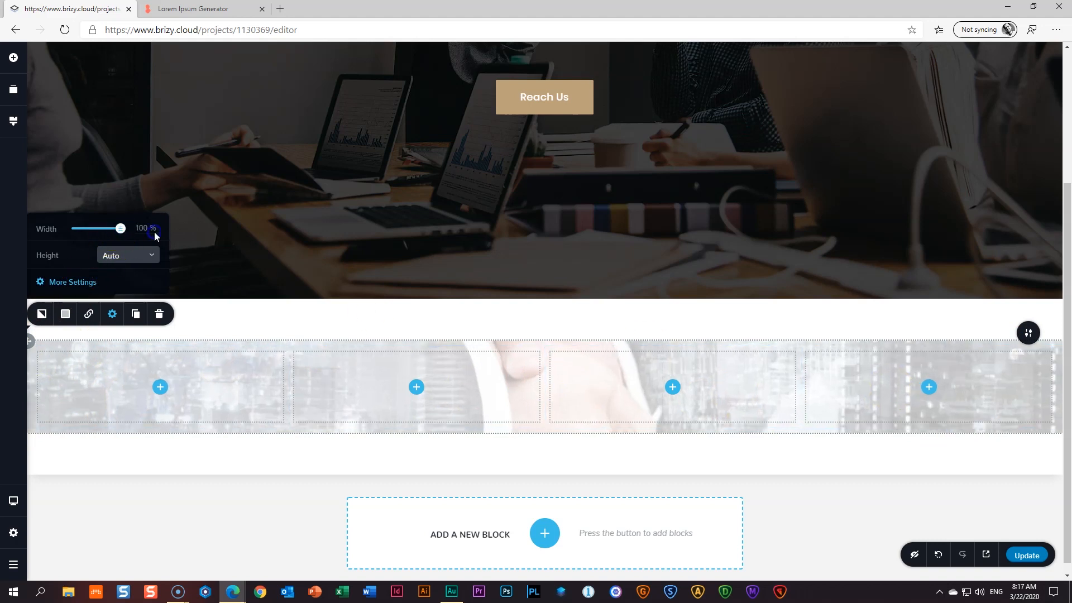
- Close the row's width settings and briefly inspect the block's width and height options
{"action": "left_click", "coordinate": [240, 376]}
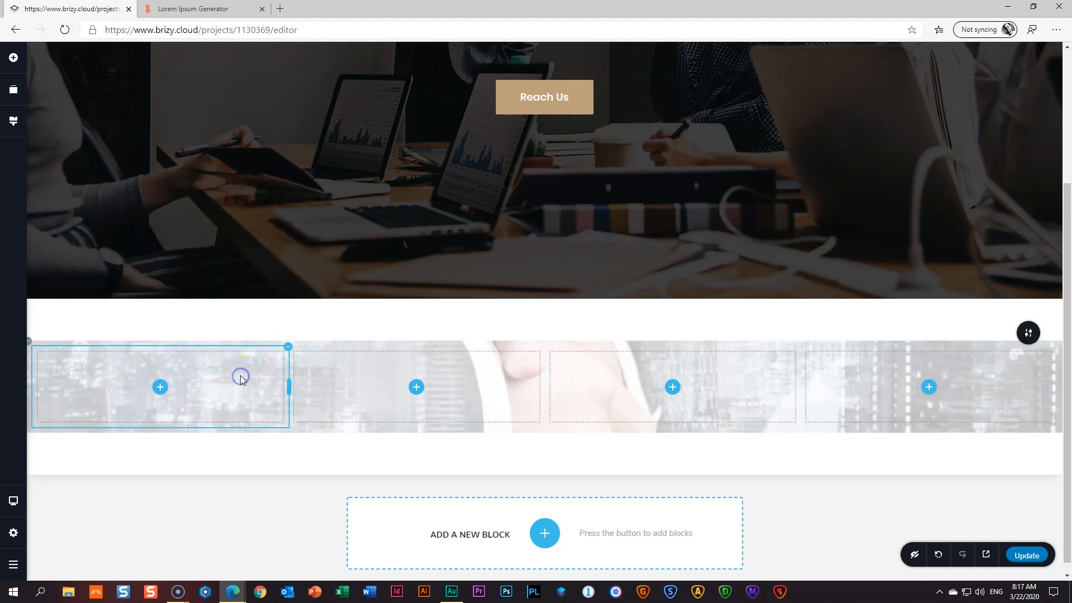
{"action": "left_click", "coordinate": [1028, 333]}
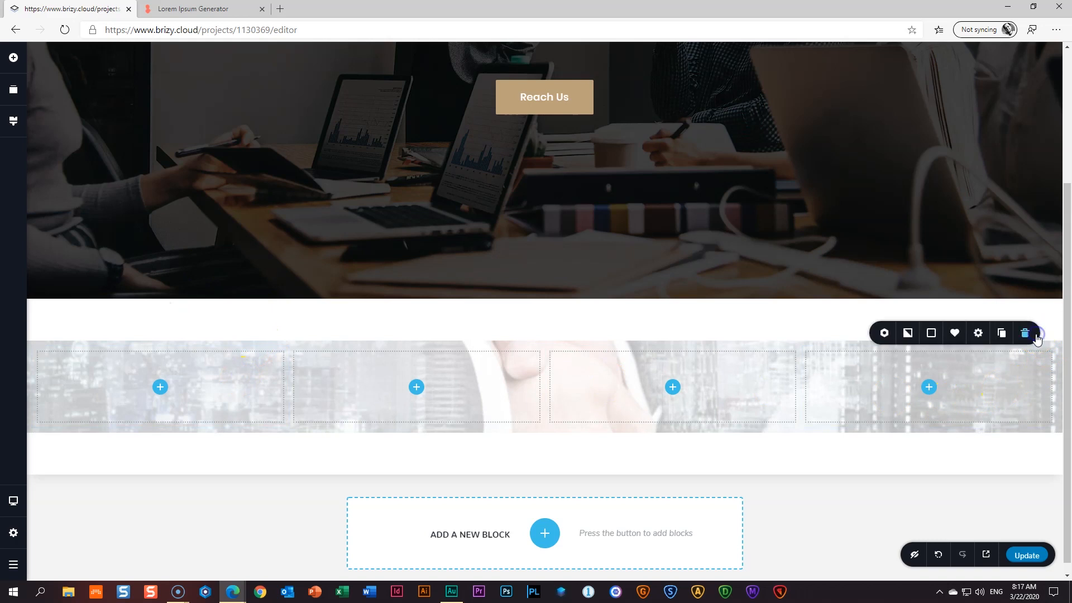
{"action": "left_click", "coordinate": [978, 333]}
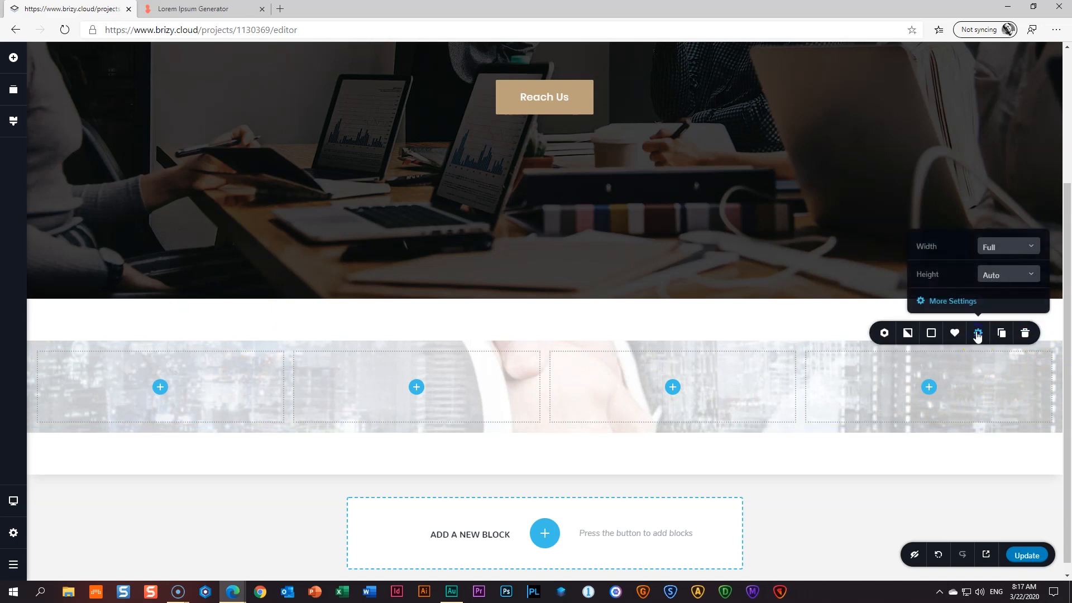
{"action": "left_click", "coordinate": [814, 438]}
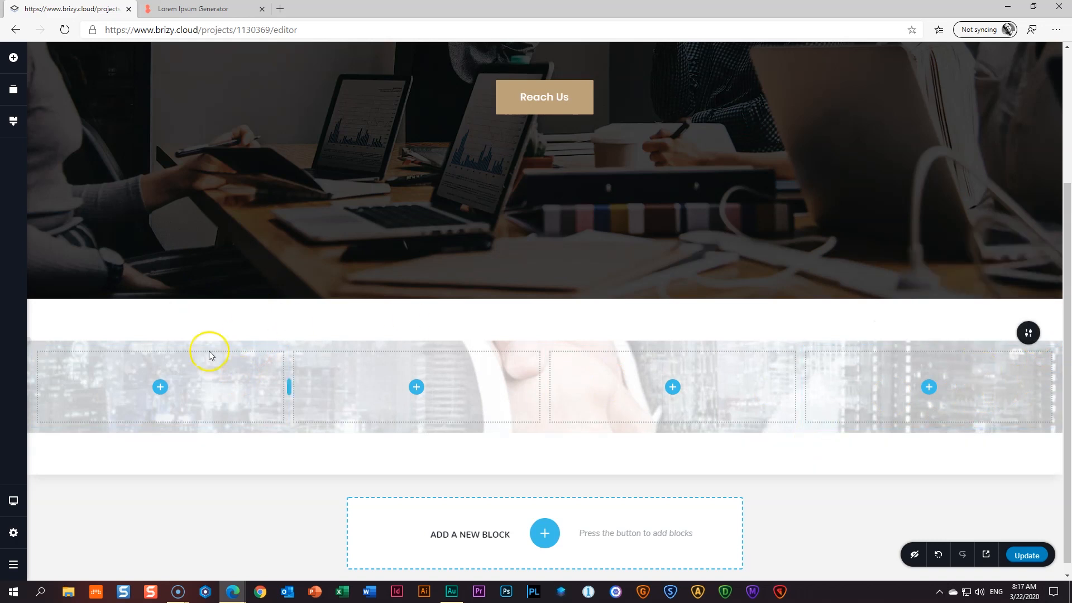
- Set the block's right and left padding to 100 px in its styling options
{"action": "left_click", "coordinate": [1037, 335]}
{"action": "left_click", "coordinate": [979, 333]}
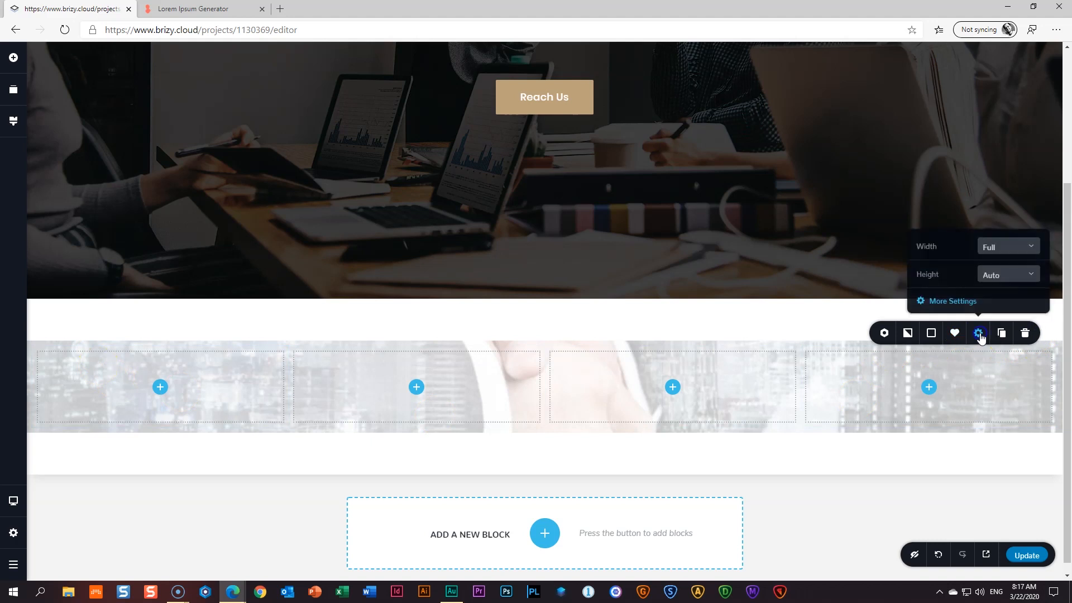
{"action": "left_click", "coordinate": [954, 302]}
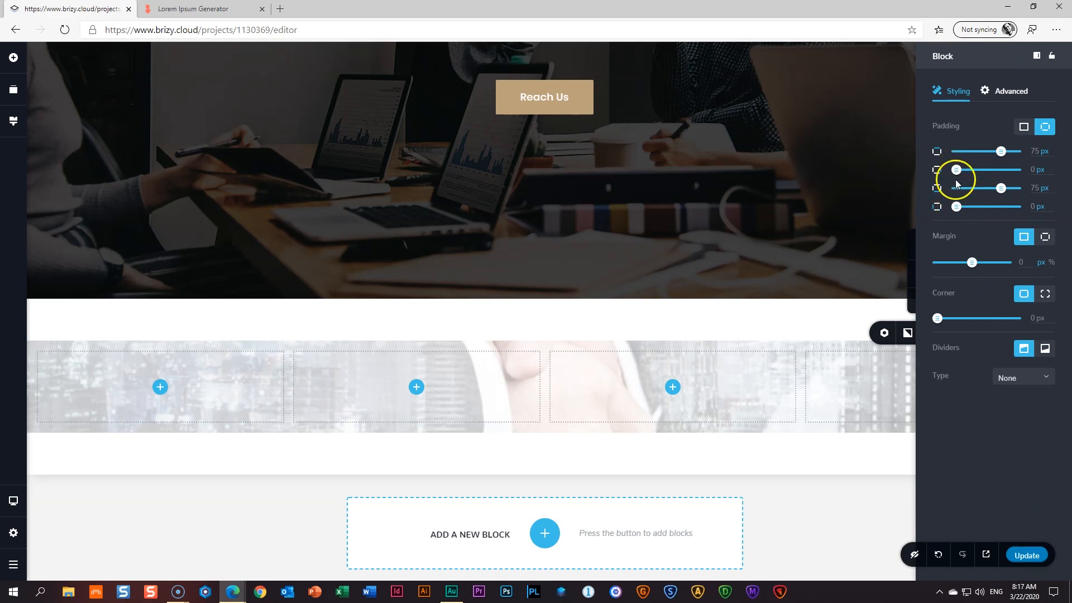
{"action": "double_click", "coordinate": [1037, 169]}
{"action": "double_click", "coordinate": [1034, 206]}
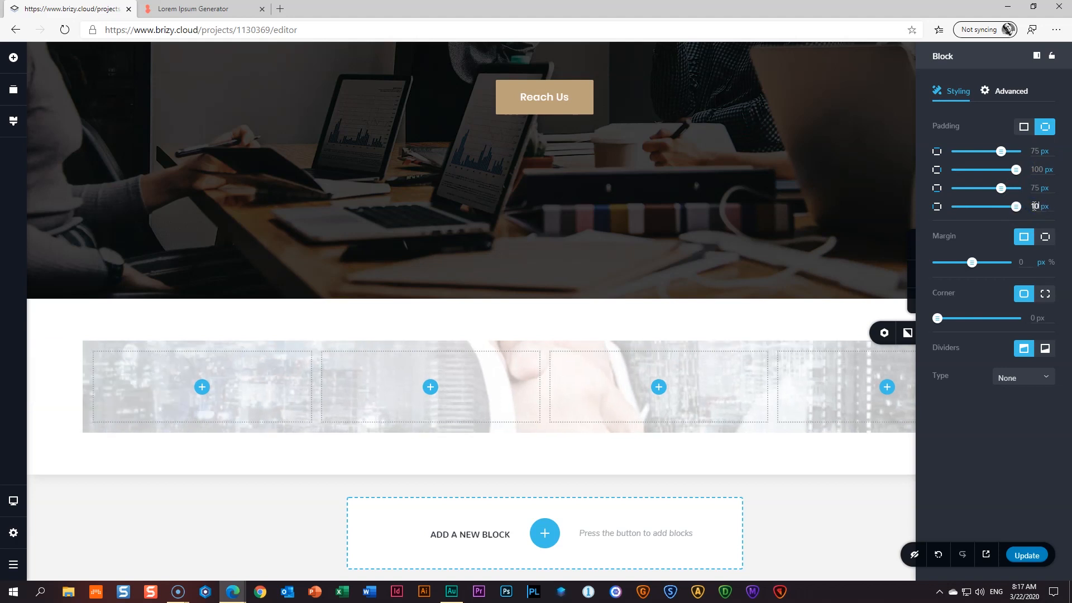
{"action": "type", "text": "0"}
{"action": "left_click", "coordinate": [862, 461]}
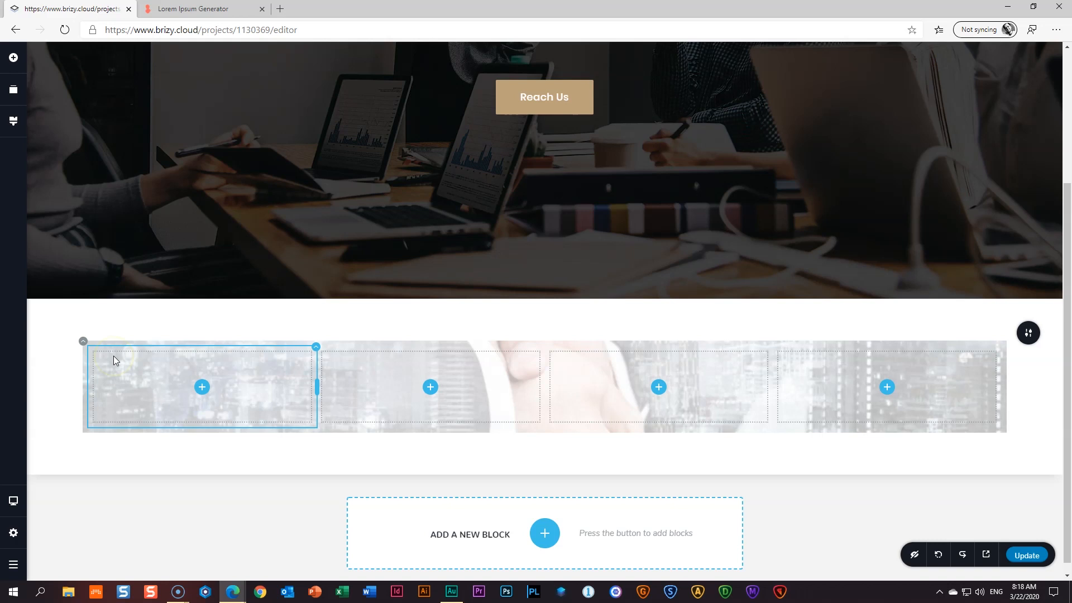
- Set the row's top margin to -200 px so it overlaps the hero image
{"action": "left_click", "coordinate": [84, 343]}
{"action": "left_click", "coordinate": [112, 314]}
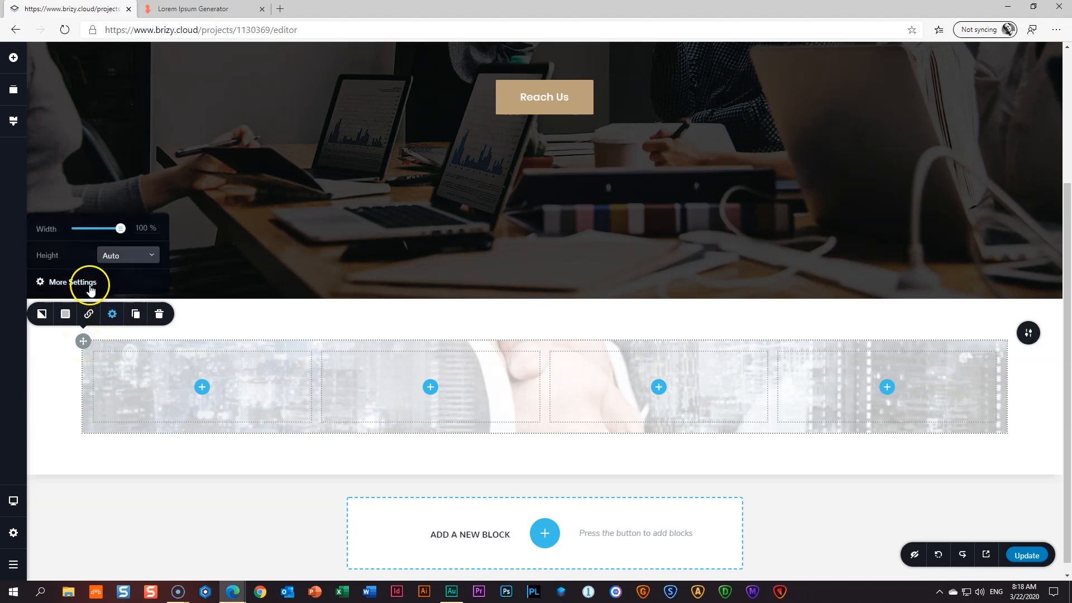
{"action": "left_click", "coordinate": [89, 283]}
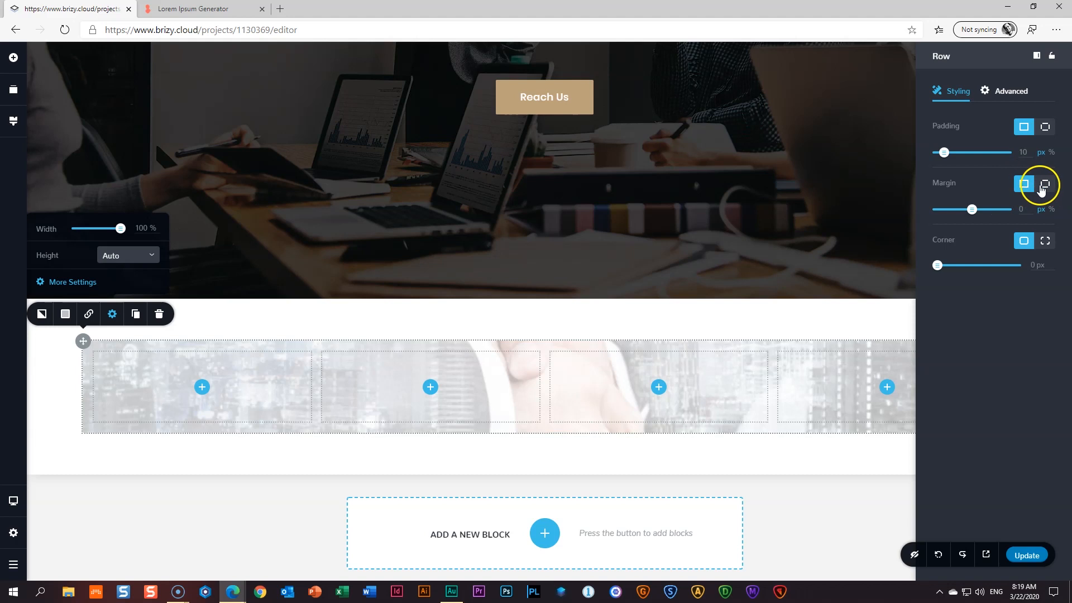
{"action": "left_click", "coordinate": [1046, 186]}
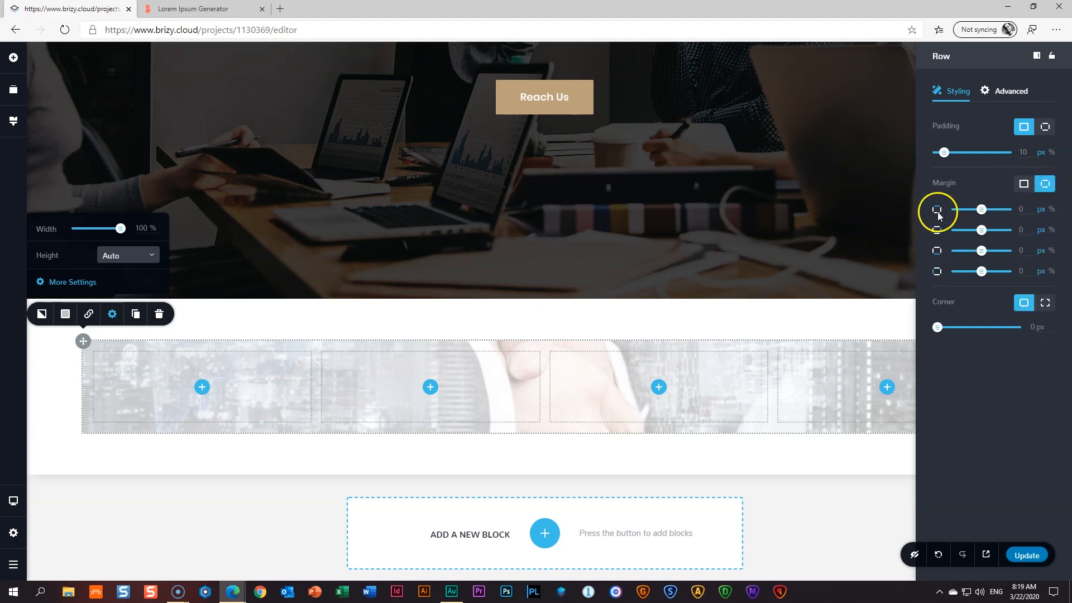
{"action": "left_click_drag", "start_coordinate": [982, 209], "coordinate": [955, 211]}
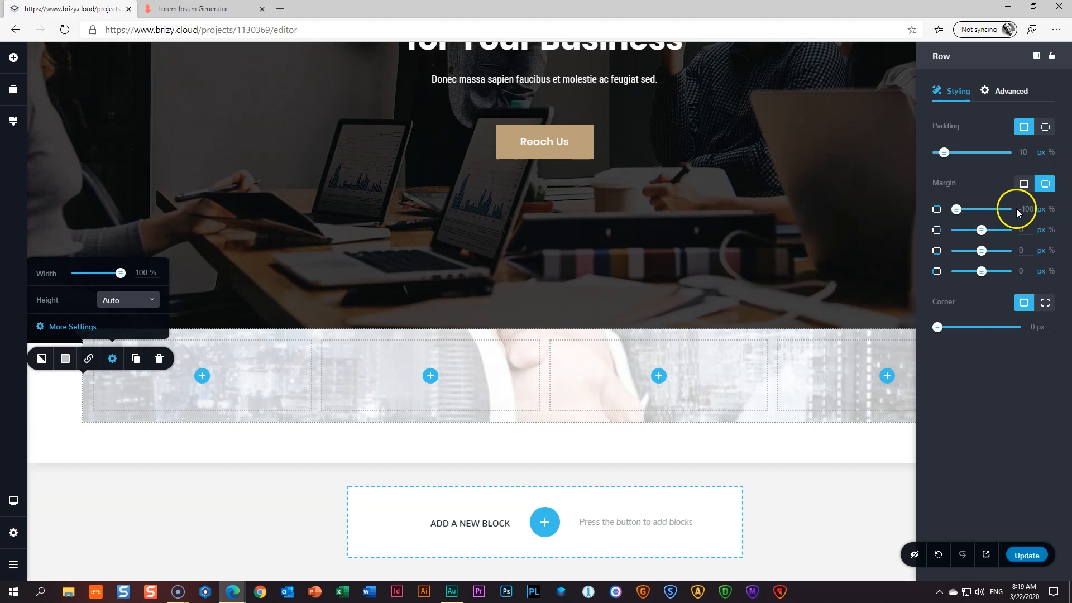
{"action": "left_click", "coordinate": [285, 459]}
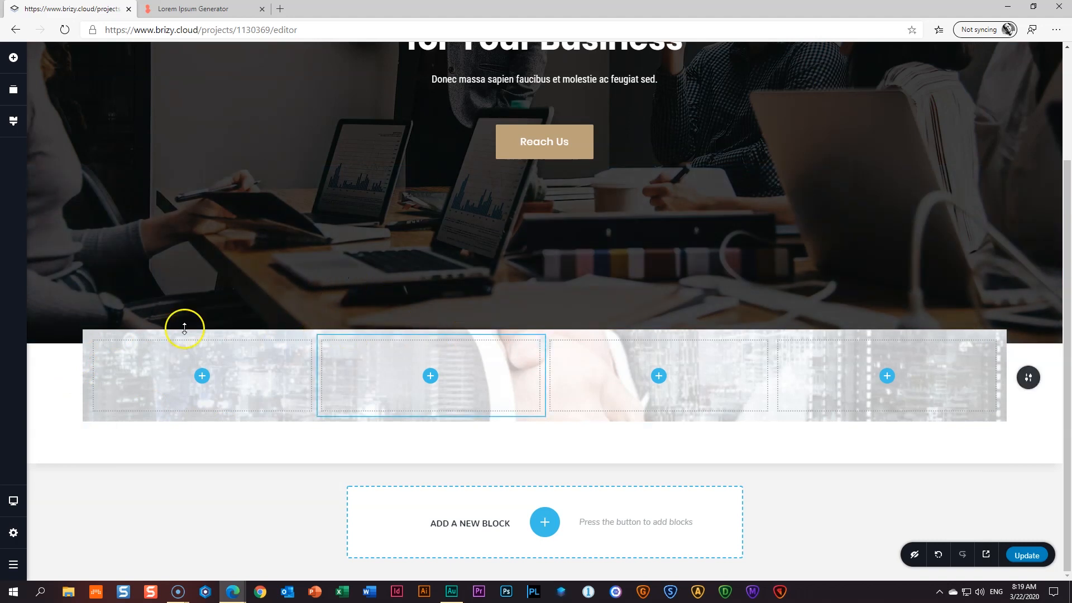
- Reopen the row's full settings to check the margin, then deselect the row
{"action": "left_click", "coordinate": [83, 334]}
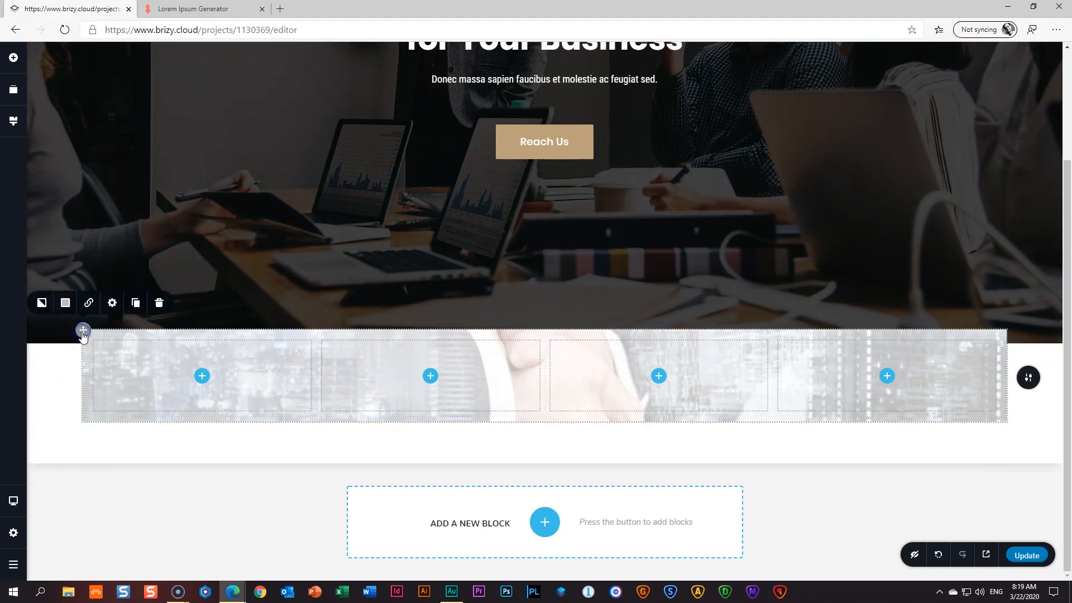
{"action": "left_click", "coordinate": [112, 303]}
{"action": "left_click", "coordinate": [92, 275]}
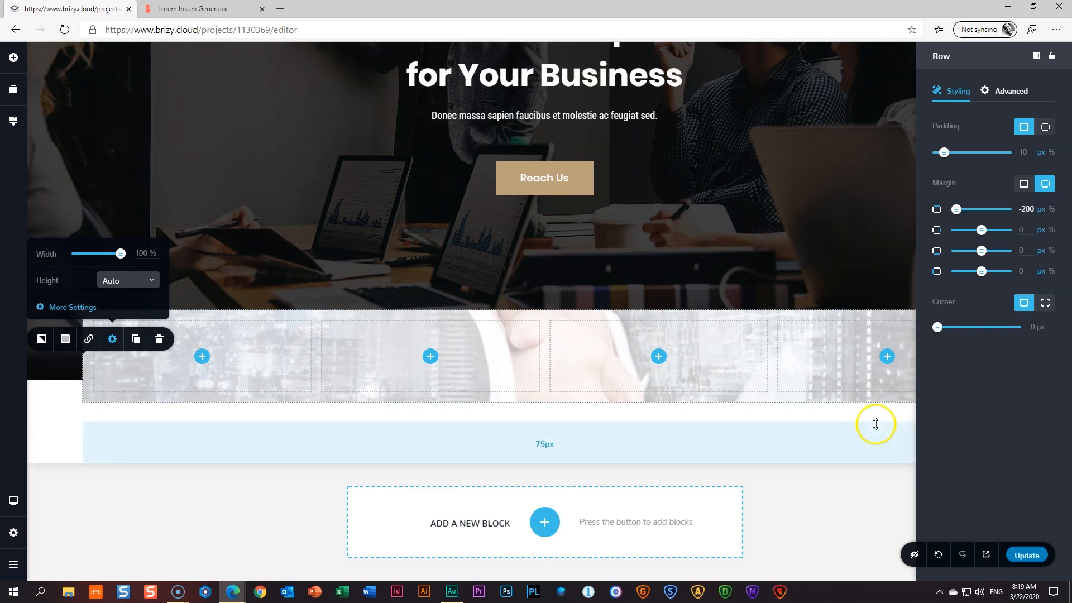
{"action": "left_click", "coordinate": [578, 443]}
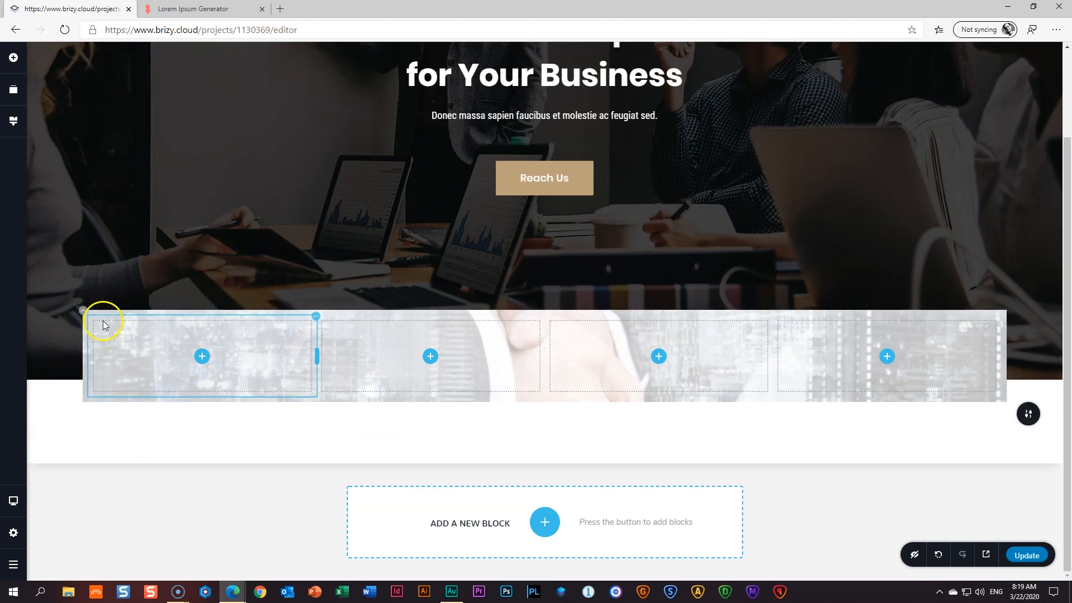
- Drag the row's Corner slider to about 26 px for rounded corners
{"action": "left_click", "coordinate": [83, 312]}
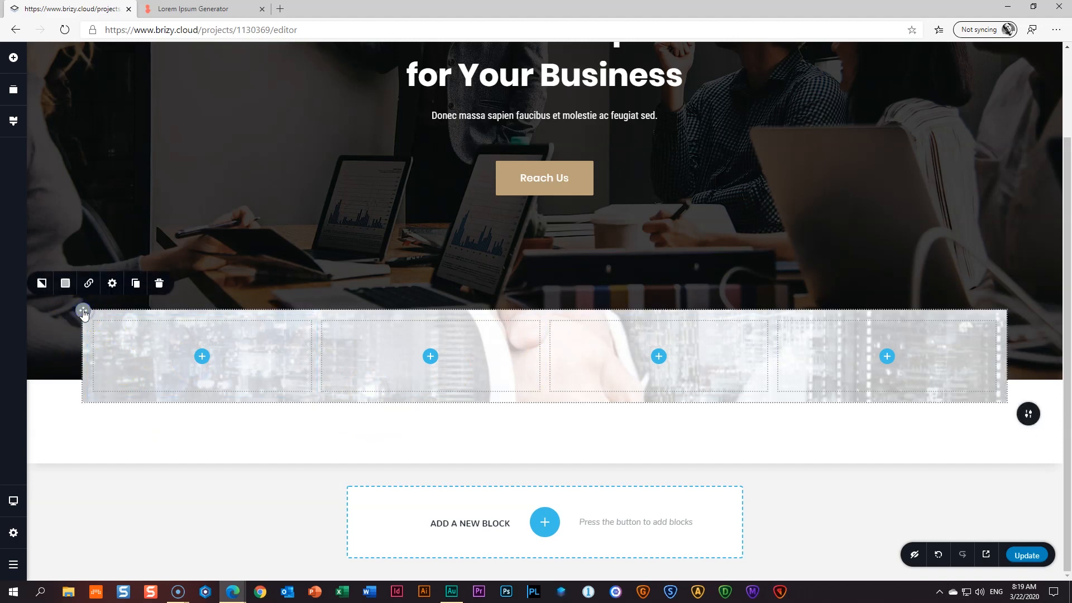
{"action": "left_click", "coordinate": [112, 283]}
{"action": "left_click", "coordinate": [87, 258]}
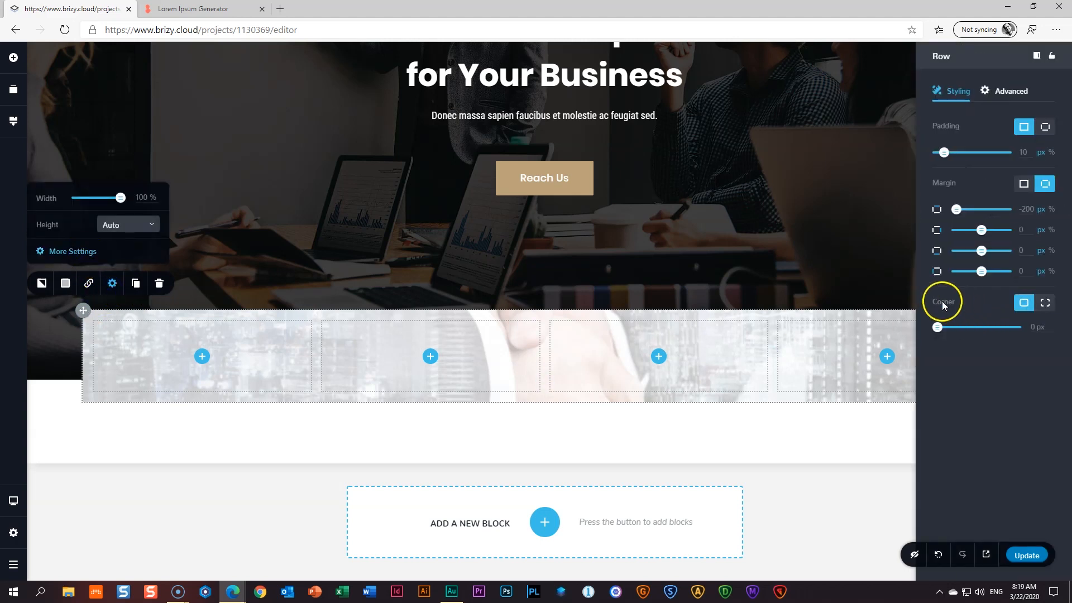
{"action": "left_click_drag", "start_coordinate": [938, 328], "coordinate": [939, 329]}
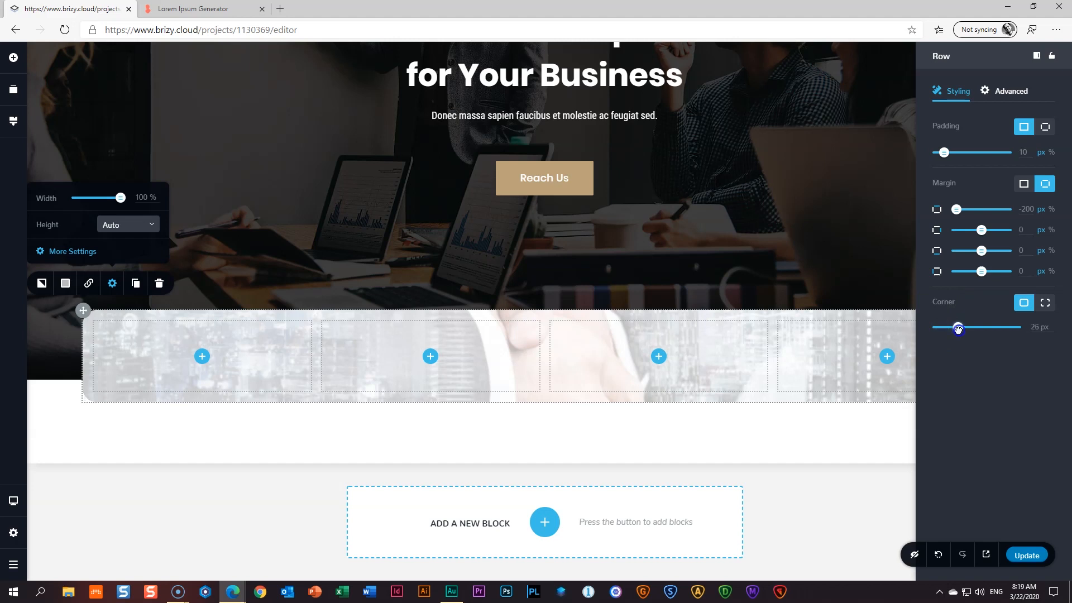
{"action": "left_click", "coordinate": [108, 386]}
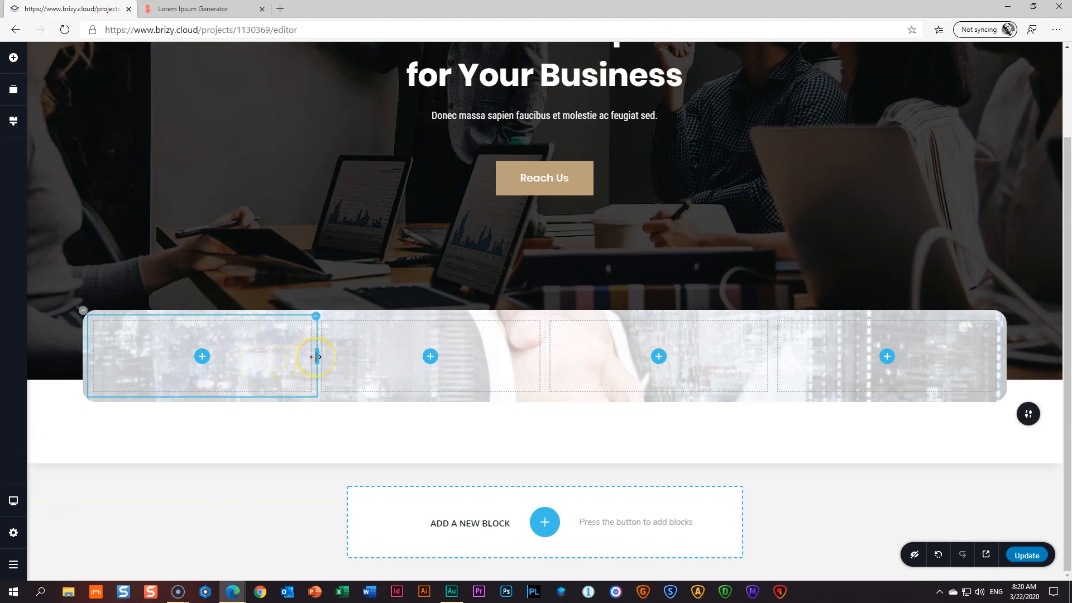
- Drag the column dividers right to widen column 1 and resize columns 2 and 3
{"action": "left_click_drag", "start_coordinate": [313, 359], "coordinate": [391, 360]}
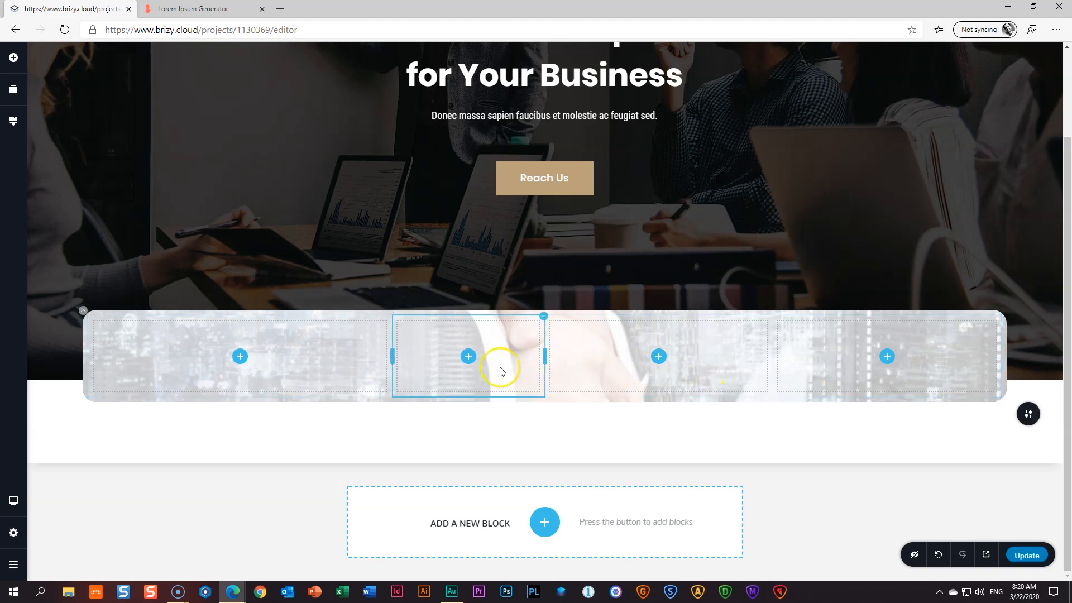
{"action": "left_click_drag", "start_coordinate": [546, 359], "coordinate": [593, 360]}
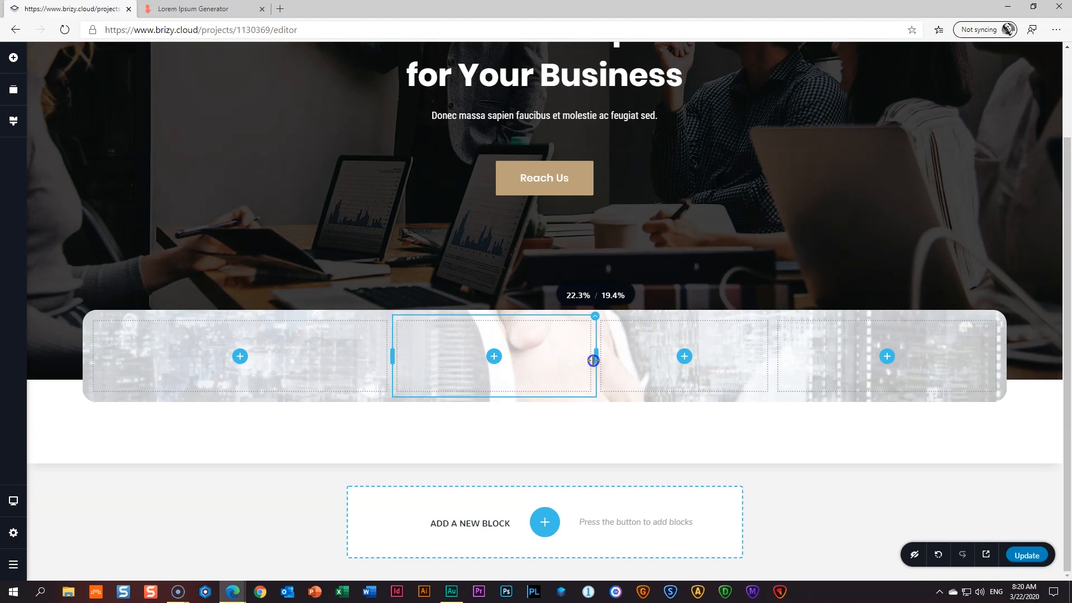
{"action": "left_click_drag", "start_coordinate": [769, 360], "coordinate": [798, 361]}
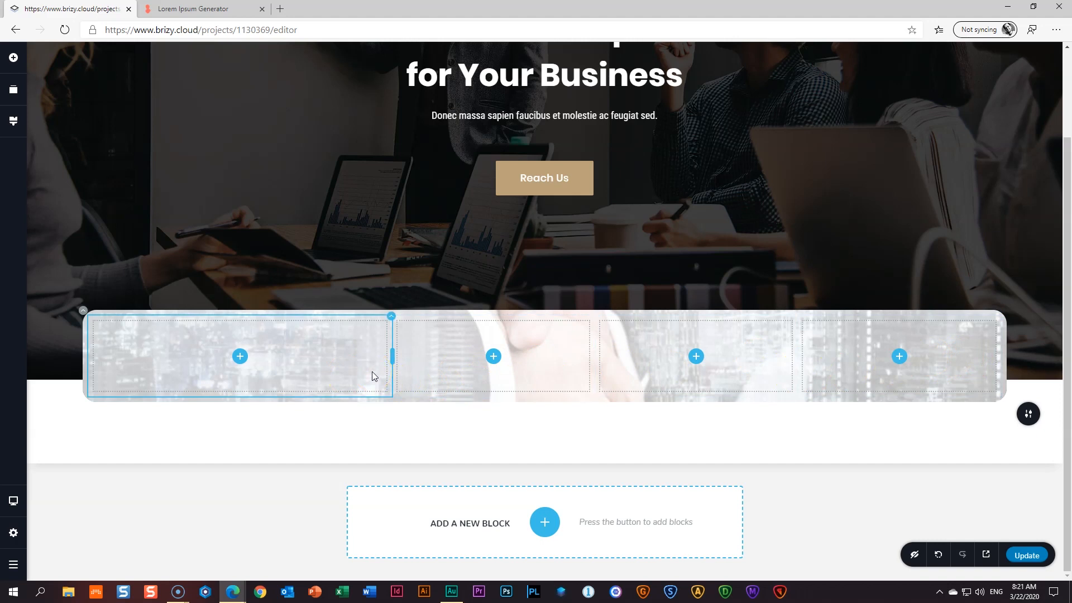
- Drop two Text elements and a Button into the row's first column
{"action": "left_click", "coordinate": [13, 58]}
{"action": "left_click_drag", "start_coordinate": [67, 137], "coordinate": [242, 357]}
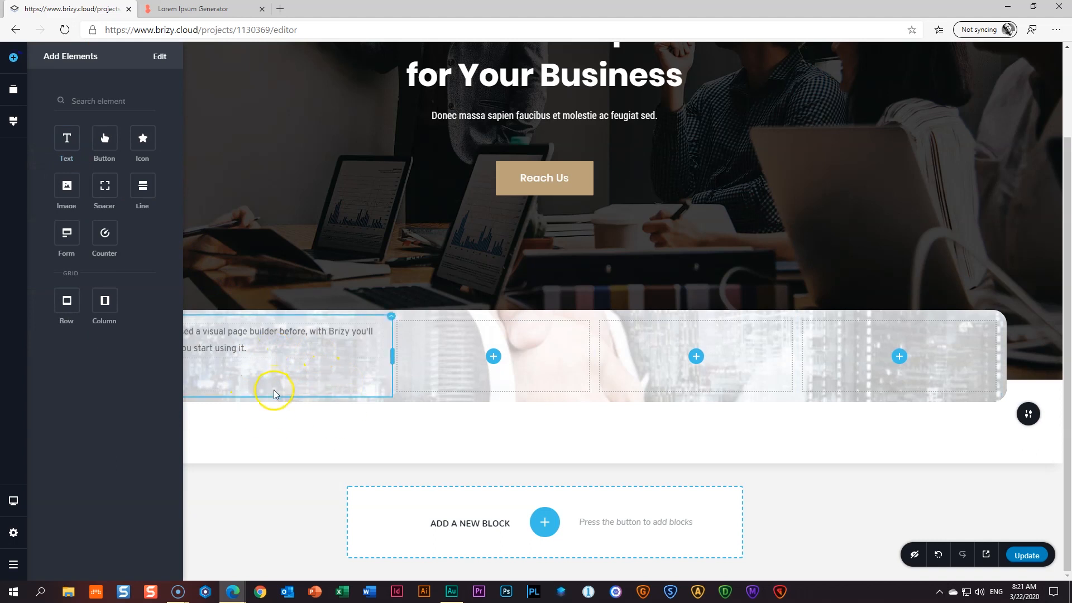
{"action": "left_click_drag", "start_coordinate": [63, 139], "coordinate": [233, 354]}
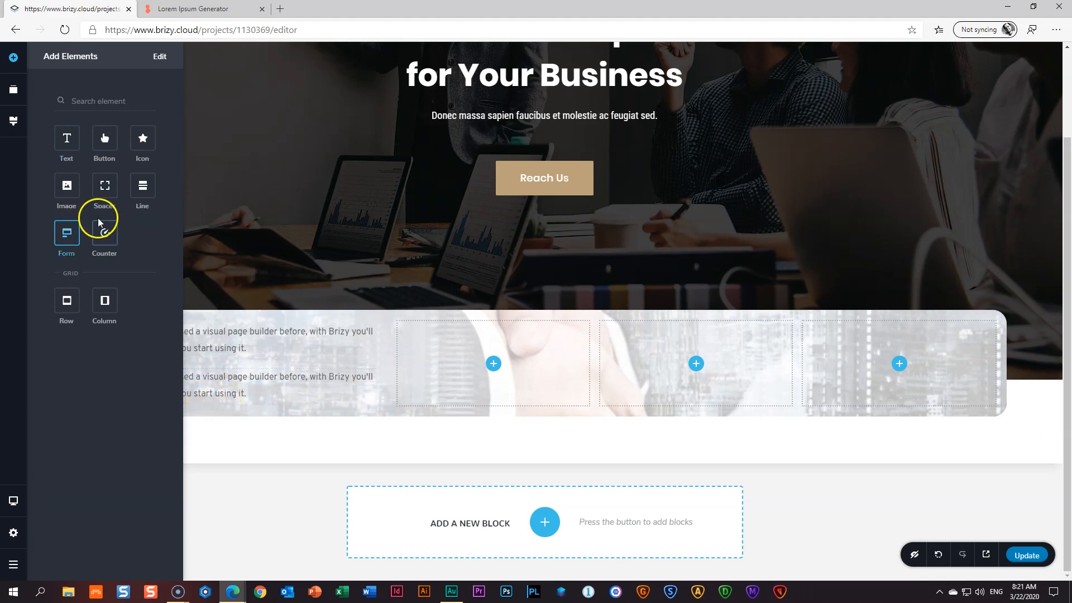
{"action": "left_click_drag", "start_coordinate": [105, 138], "coordinate": [236, 405]}
- Replace the first paragraph with the lorem sentence 'Vitae sapien pellentesque habitant morbi tristique.'
{"action": "left_click", "coordinate": [262, 305]}
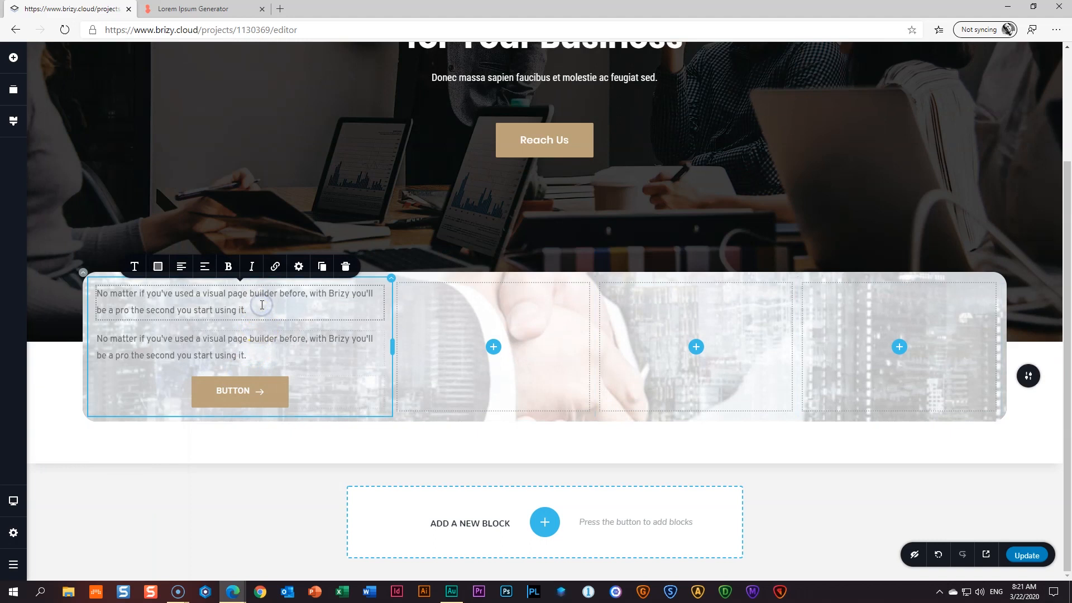
{"action": "triple_click", "coordinate": [262, 305]}
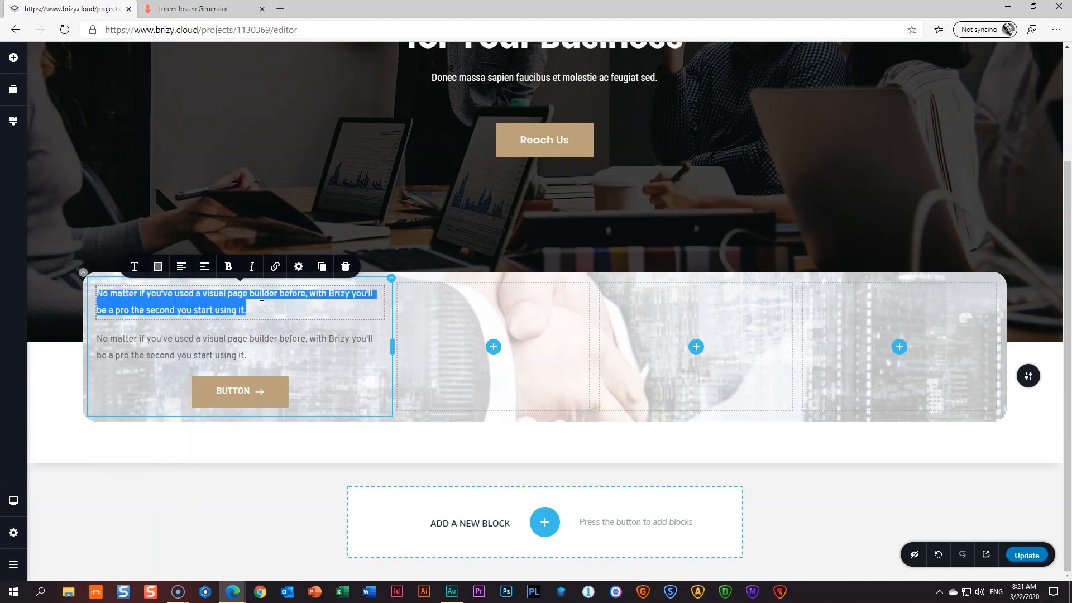
{"action": "key", "text": "ctrl+Tab"}
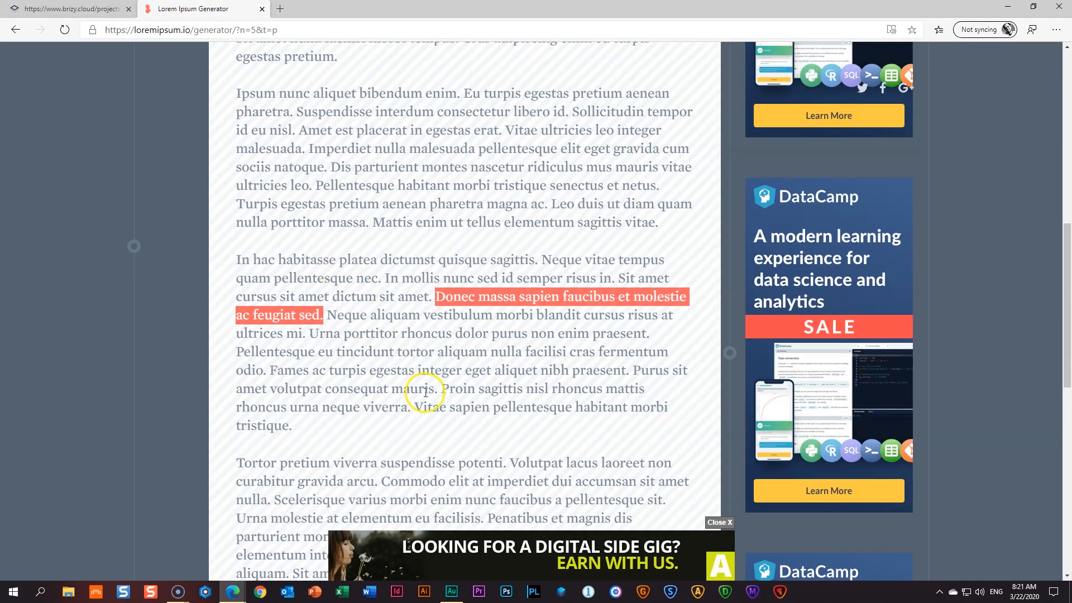
{"action": "left_click", "coordinate": [420, 407]}
{"action": "right_click", "coordinate": [455, 413]}
{"action": "left_click", "coordinate": [485, 422]}
{"action": "left_click", "coordinate": [72, 8]}
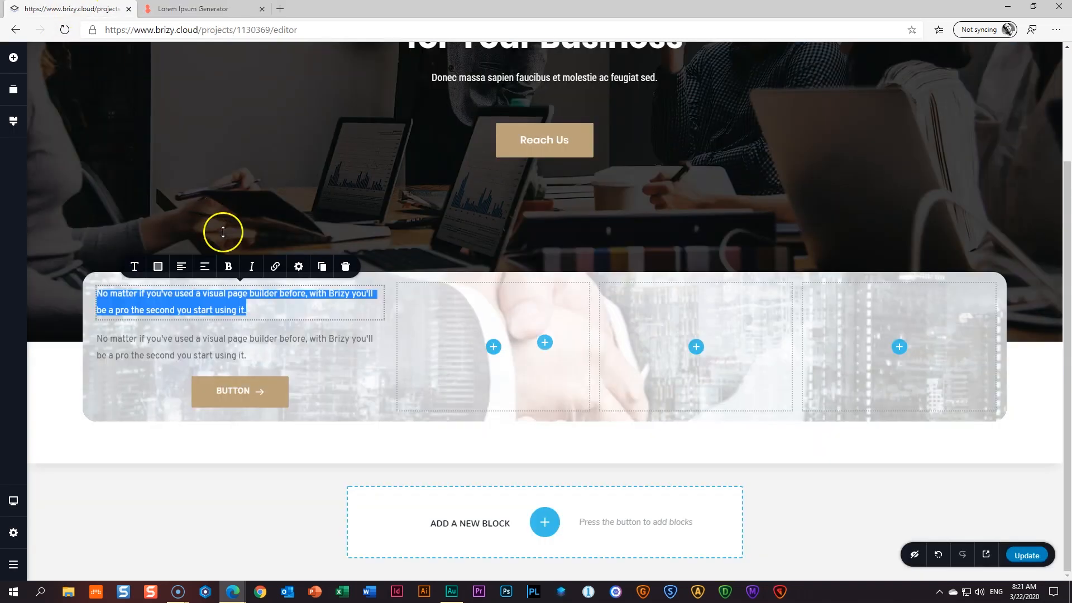
{"action": "key", "text": "ctrl+v"}
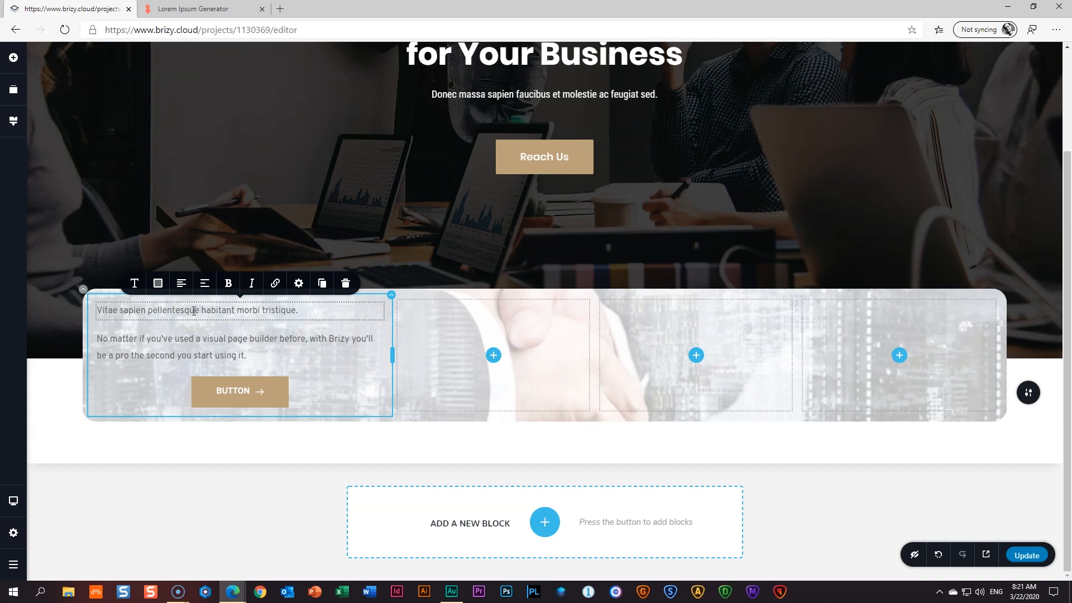
- Style the heading as Poppins 26 px Bold with line height 1.7
{"action": "left_click", "coordinate": [134, 284]}
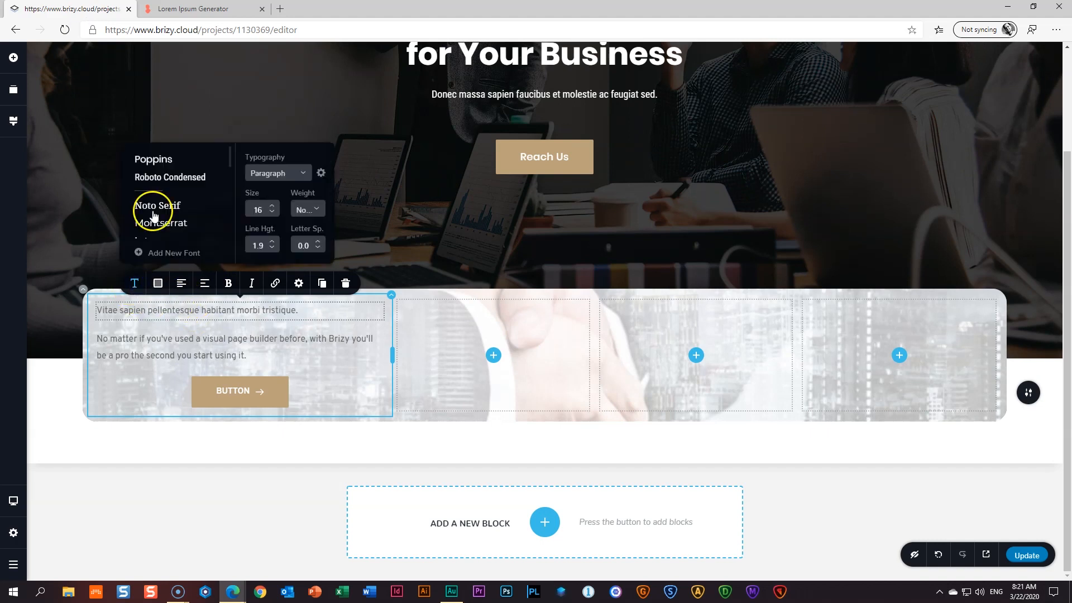
{"action": "left_click", "coordinate": [166, 162]}
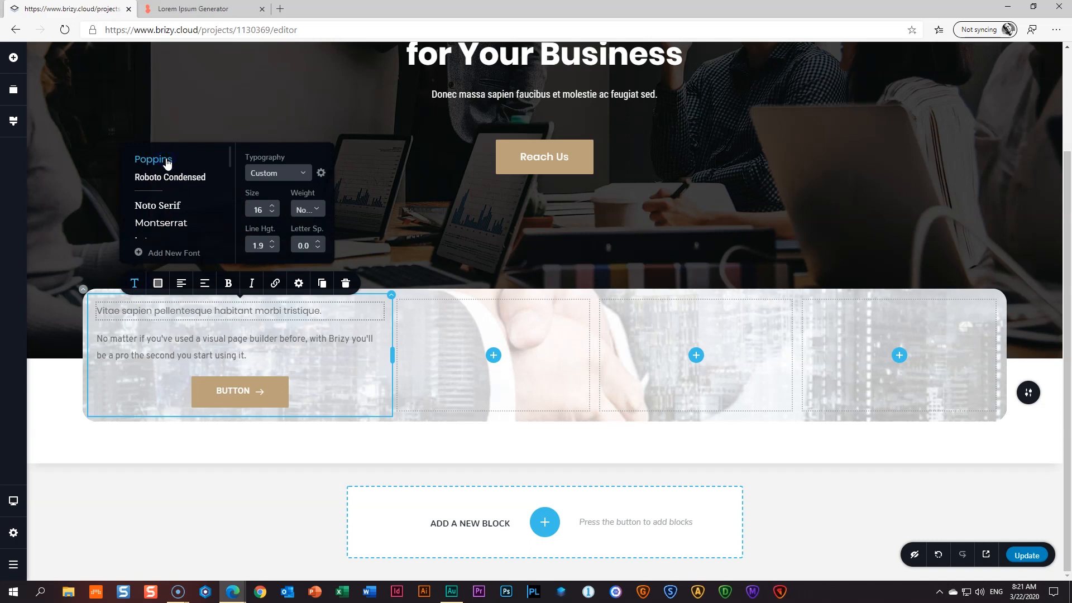
{"action": "left_click", "coordinate": [272, 205]}
{"action": "left_click", "coordinate": [272, 205]}
{"action": "left_click", "coordinate": [272, 205]}
{"action": "left_click", "coordinate": [272, 205]}
{"action": "left_click", "coordinate": [272, 205]}
{"action": "left_click", "coordinate": [272, 205]}
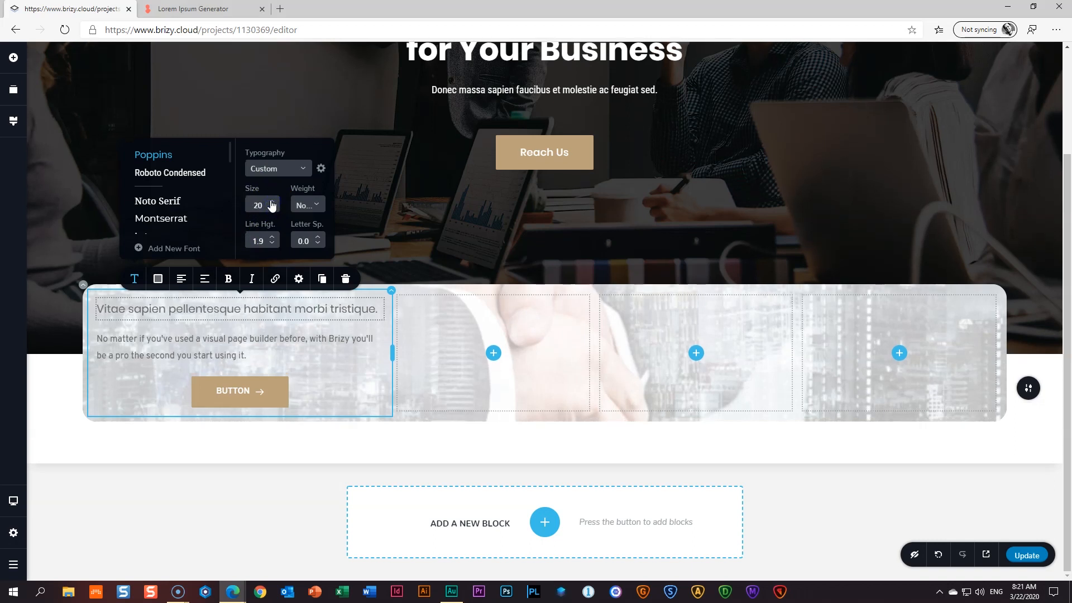
{"action": "left_click", "coordinate": [272, 203]}
{"action": "left_click", "coordinate": [272, 180]}
{"action": "left_click", "coordinate": [272, 180]}
{"action": "left_click", "coordinate": [272, 179]}
{"action": "left_click", "coordinate": [272, 178]}
{"action": "left_click", "coordinate": [273, 177]}
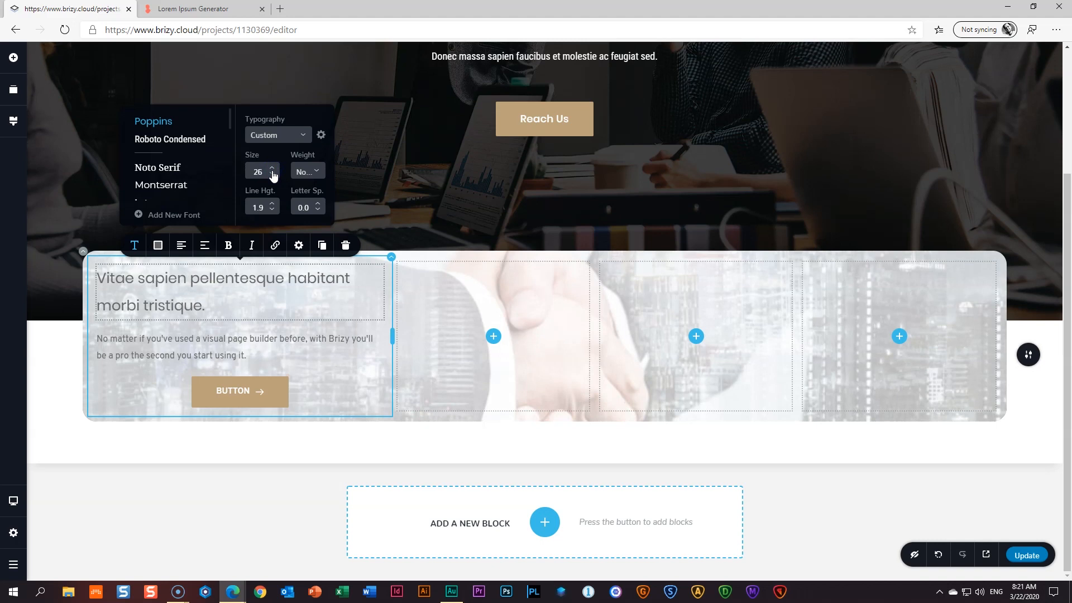
{"action": "left_click", "coordinate": [308, 171]}
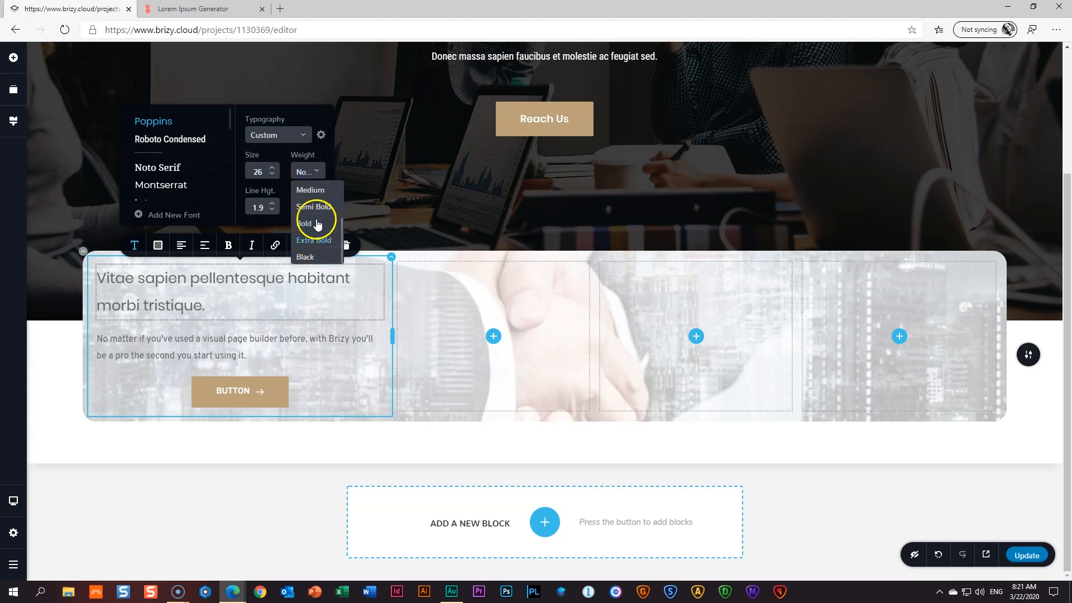
{"action": "left_click", "coordinate": [316, 223]}
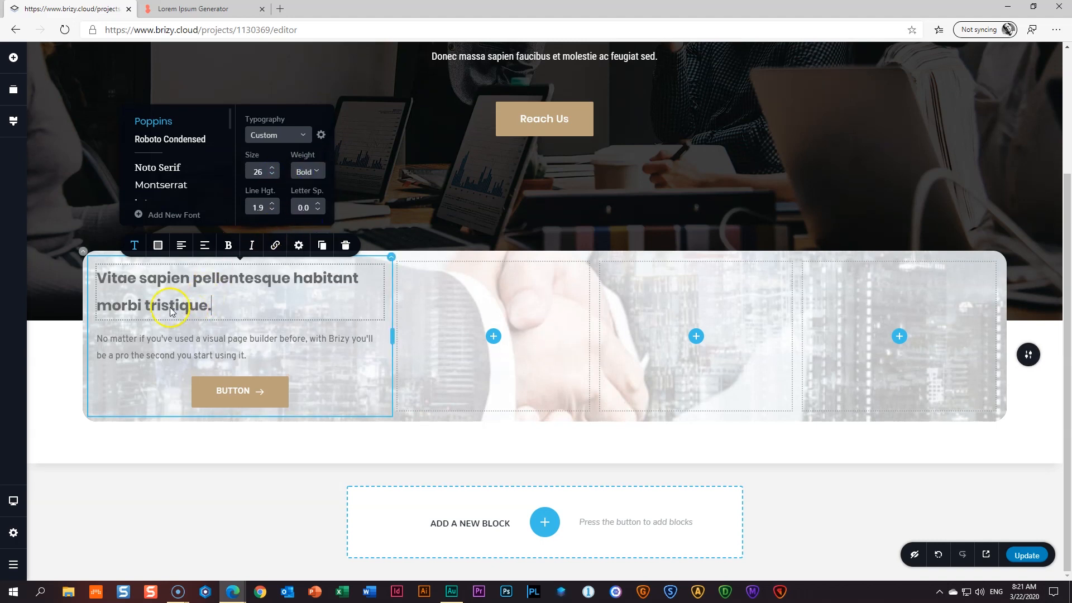
{"action": "left_click", "coordinate": [274, 212]}
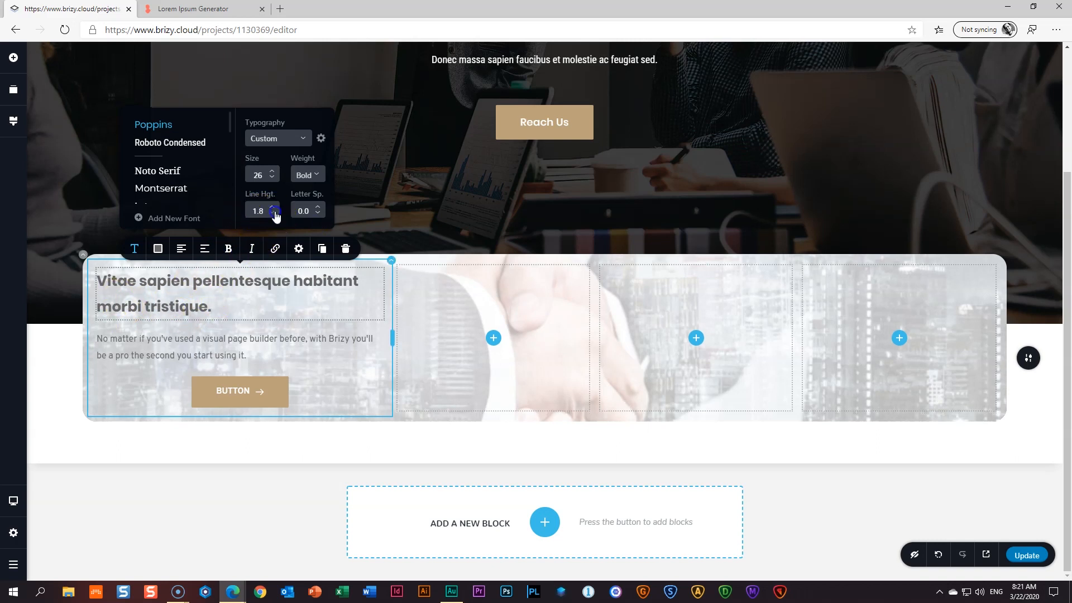
{"action": "left_click", "coordinate": [273, 214]}
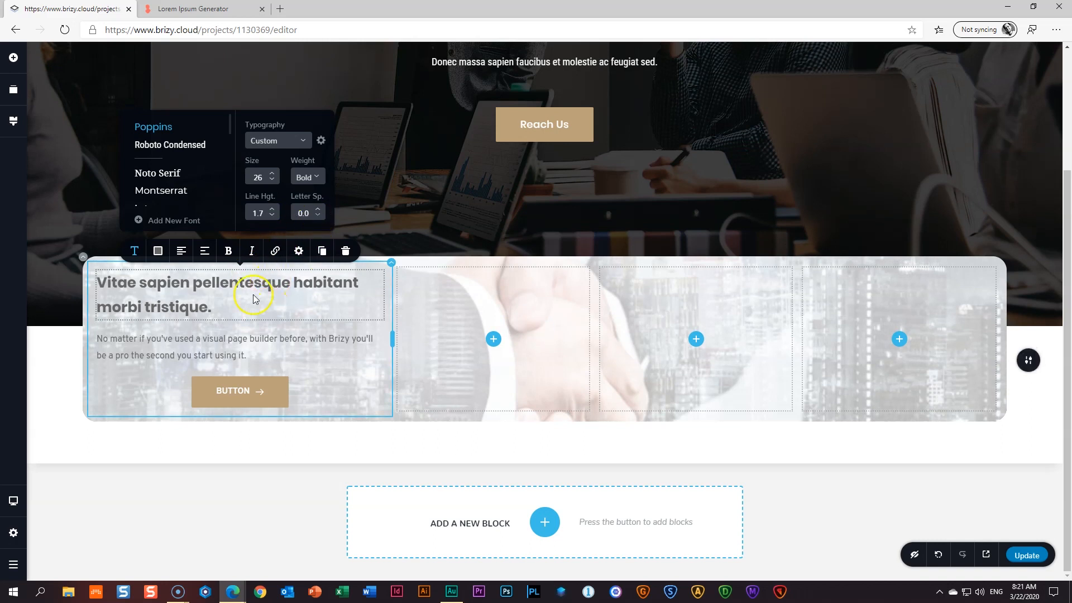
- Colour the heading dark blue #344D6C
{"action": "left_click", "coordinate": [158, 251]}
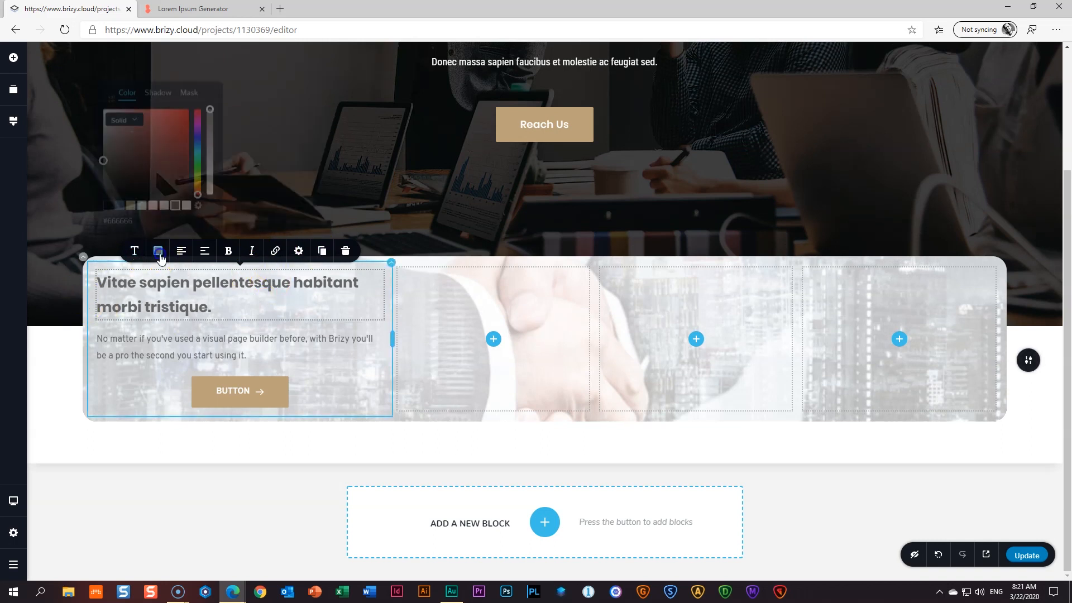
{"action": "left_click", "coordinate": [119, 202]}
{"action": "left_click", "coordinate": [239, 307]}
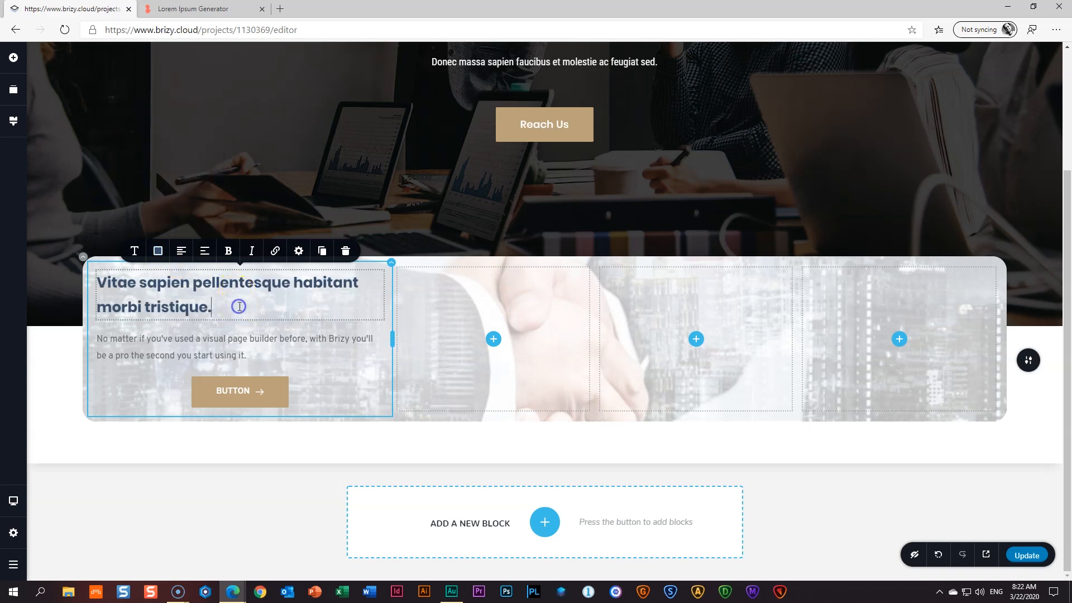
{"action": "left_click", "coordinate": [201, 343]}
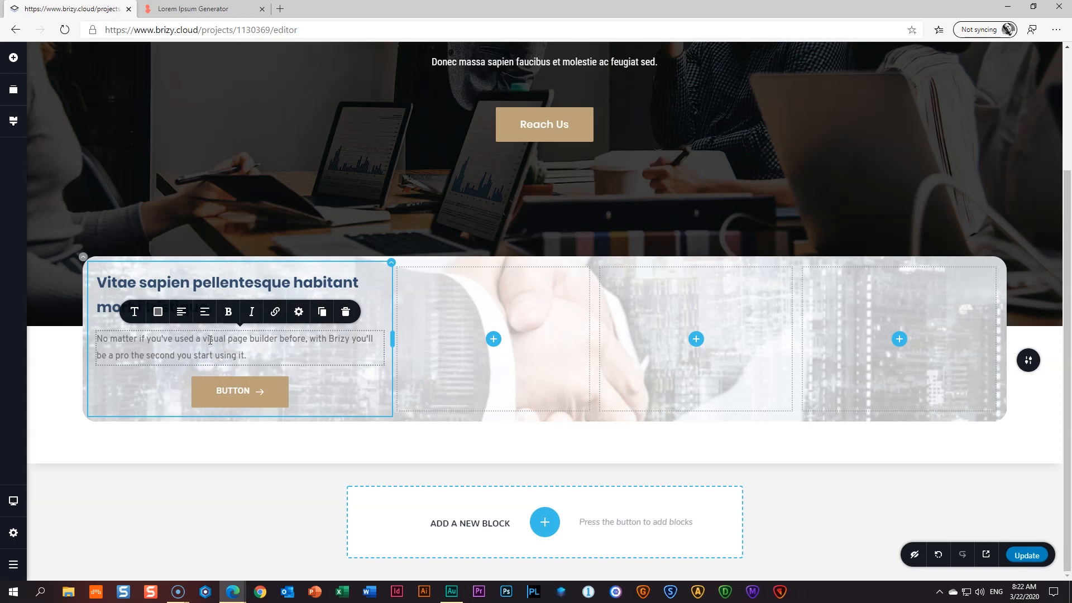
- Change the global Paragraph text style to Roboto Condensed, 18 px, Light, line height 1.8
{"action": "left_click", "coordinate": [138, 315]}
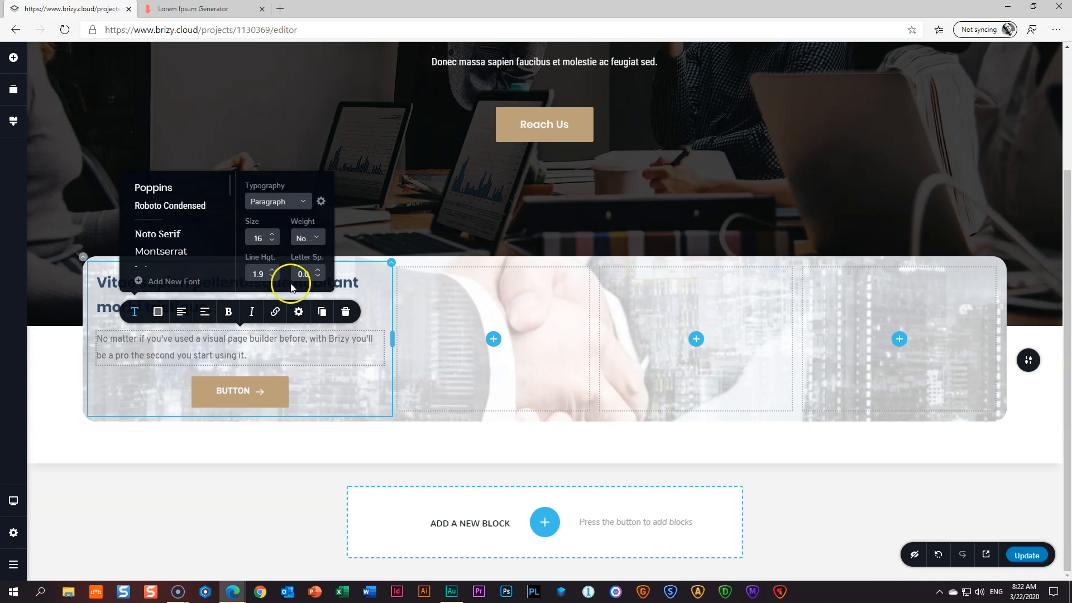
{"action": "left_click", "coordinate": [272, 351]}
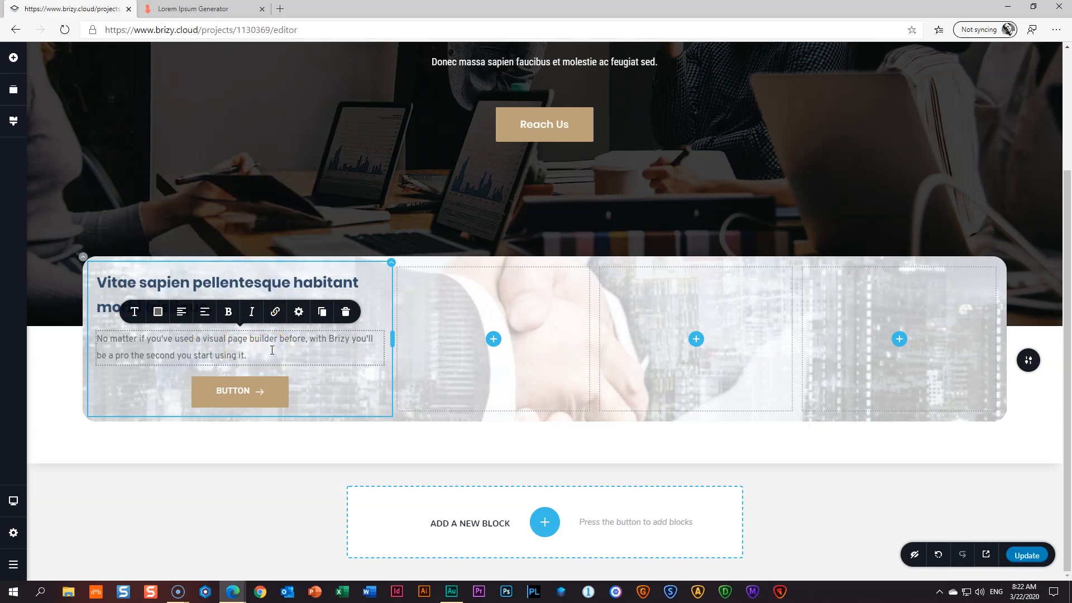
{"action": "left_click", "coordinate": [14, 123]}
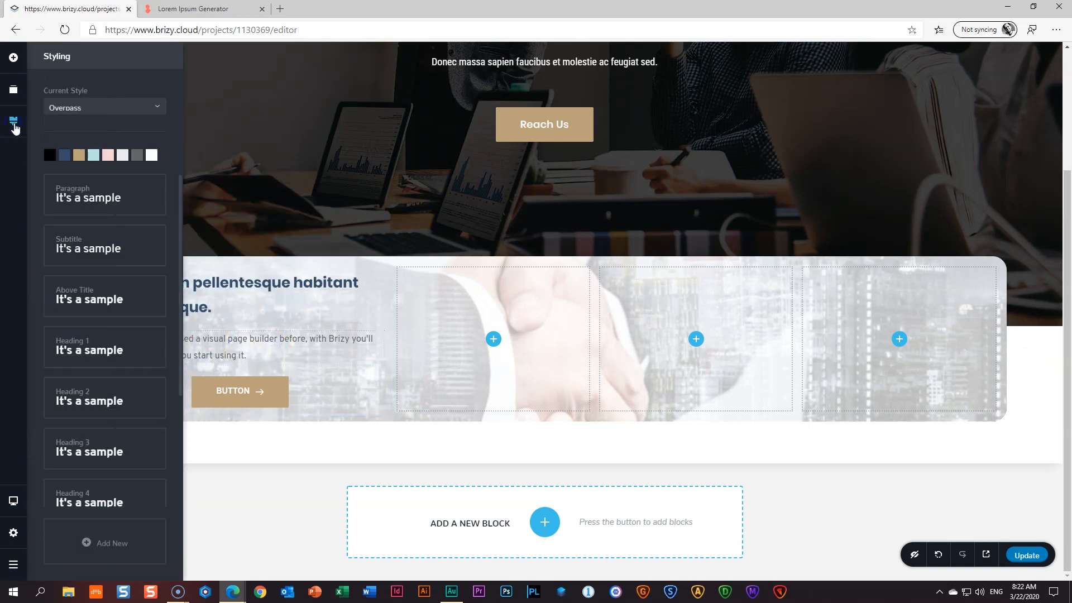
{"action": "left_click", "coordinate": [88, 196]}
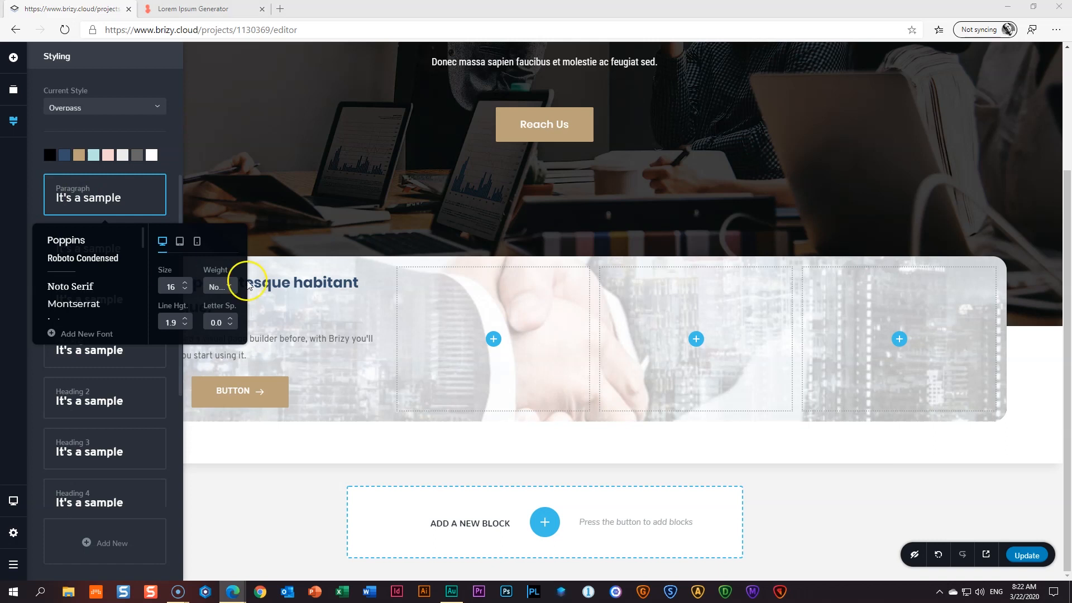
{"action": "left_click", "coordinate": [113, 262]}
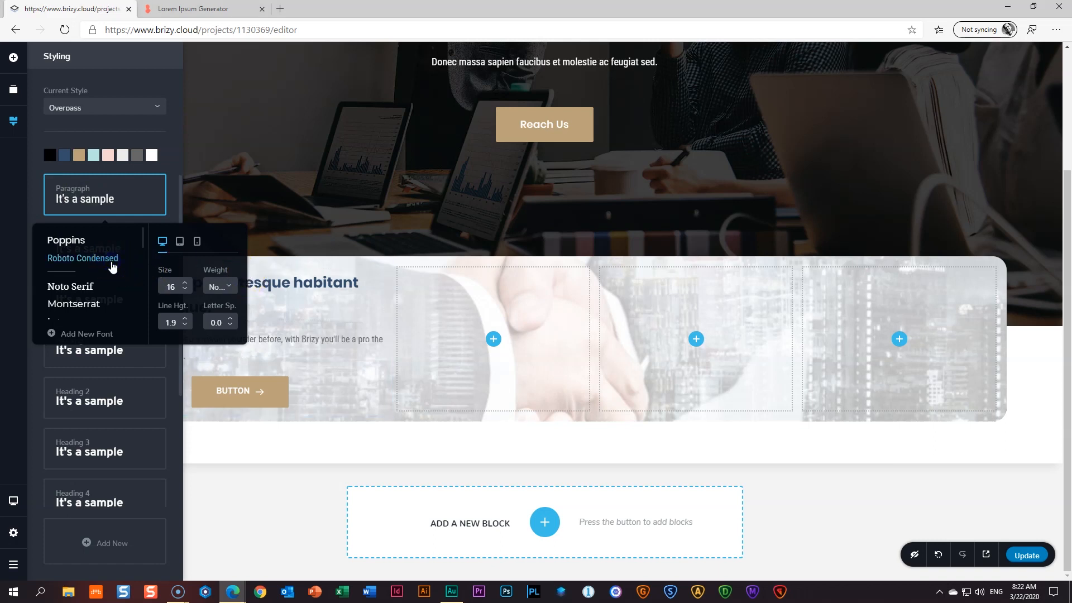
{"action": "left_click", "coordinate": [186, 284]}
{"action": "left_click", "coordinate": [186, 283]}
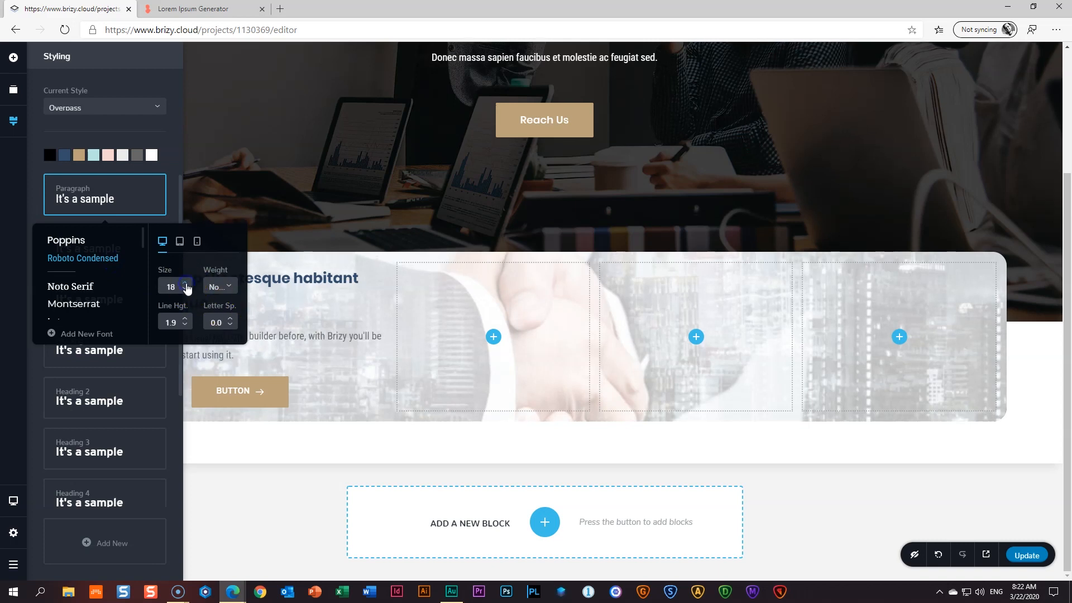
{"action": "left_click", "coordinate": [222, 288]}
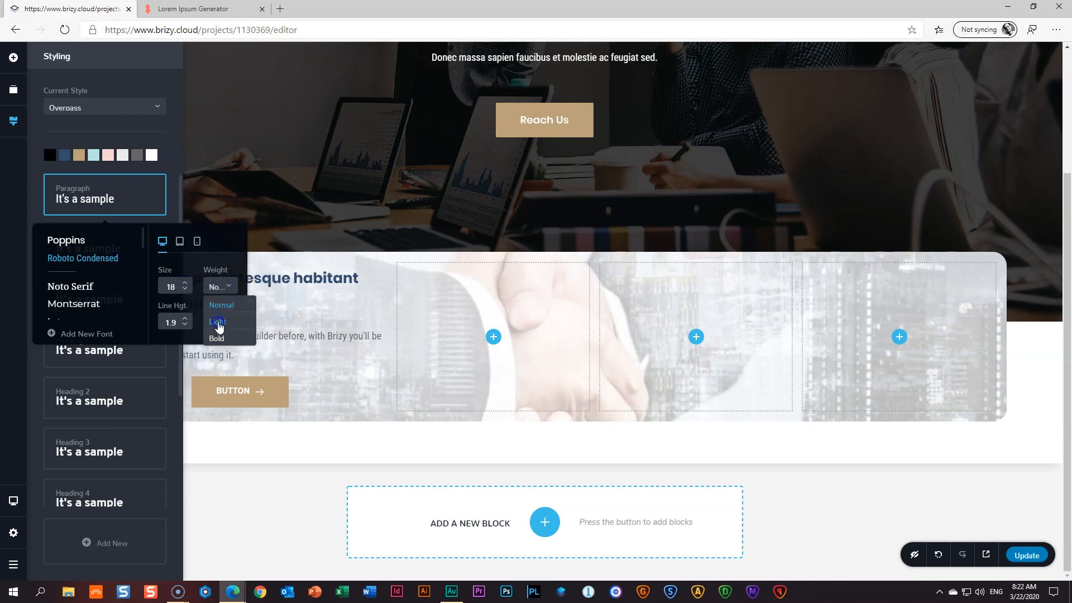
{"action": "left_click", "coordinate": [218, 322]}
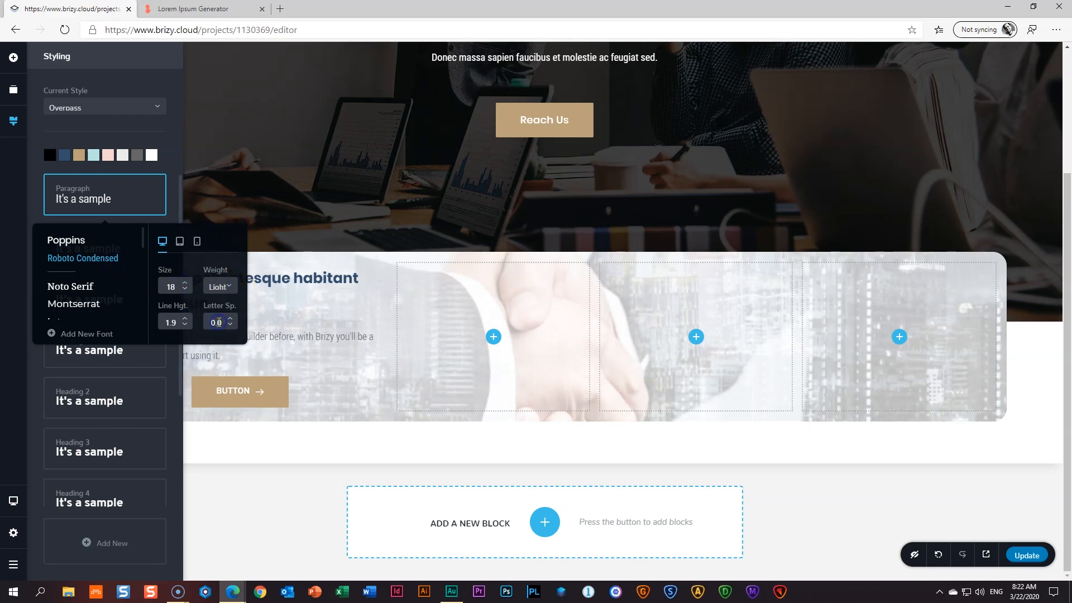
{"action": "left_click", "coordinate": [186, 326]}
{"action": "left_click", "coordinate": [306, 335]}
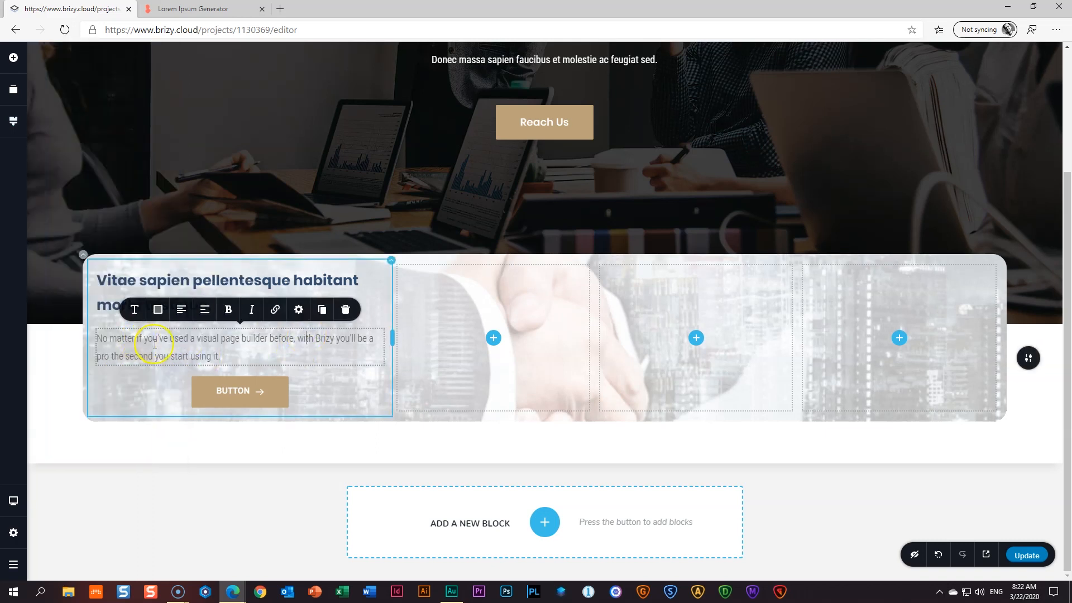
- Copy a passage of lorem text from the Lorem Ipsum Generator page
{"action": "left_click", "coordinate": [201, 9]}
{"action": "scroll", "coordinate": [430, 313], "scroll_direction": "down", "scroll_amount": 5}
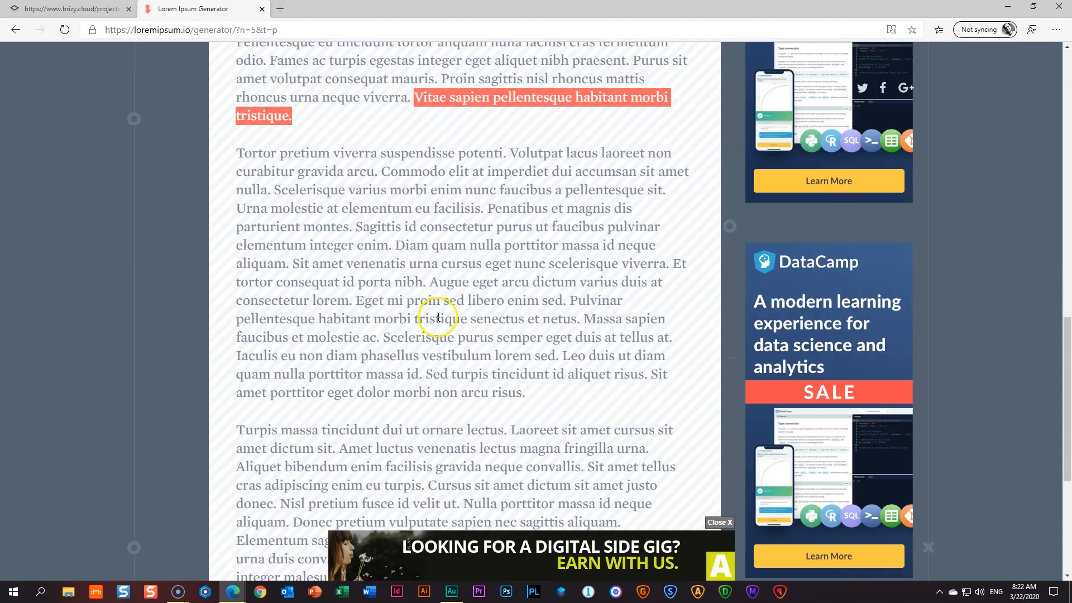
{"action": "left_click_drag", "start_coordinate": [510, 140], "coordinate": [679, 182]}
{"action": "right_click", "coordinate": [609, 155]}
{"action": "left_click", "coordinate": [639, 174]}
- Replace the intro paragraph under the heading with the copied 'Volutpat lacus laoreet…' text
{"action": "left_click", "coordinate": [78, 9]}
{"action": "left_click", "coordinate": [197, 340]}
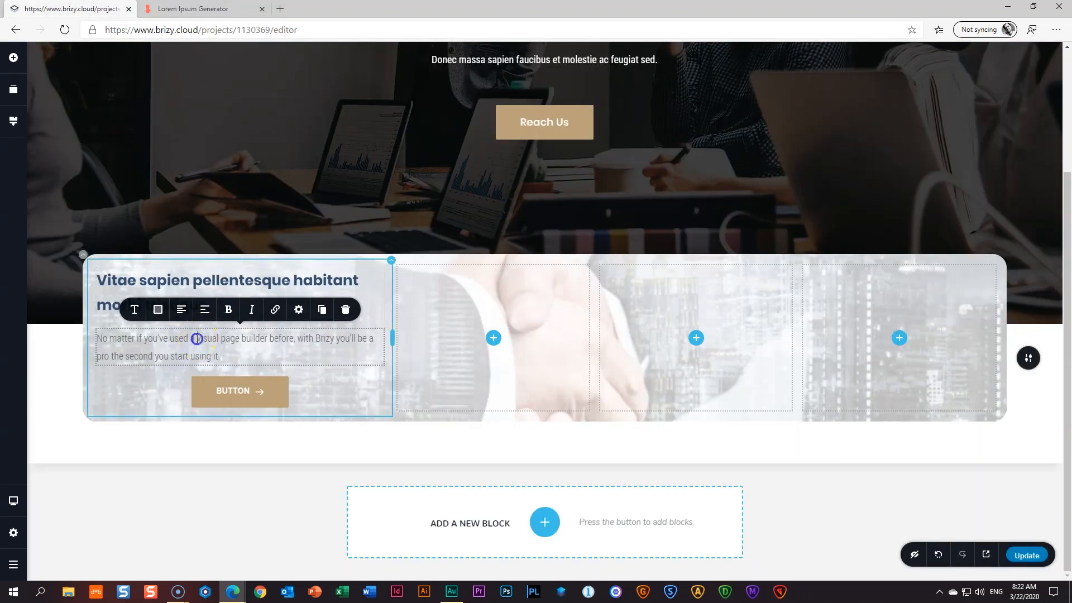
{"action": "triple_click", "coordinate": [197, 339]}
{"action": "key", "text": "ctrl+v"}
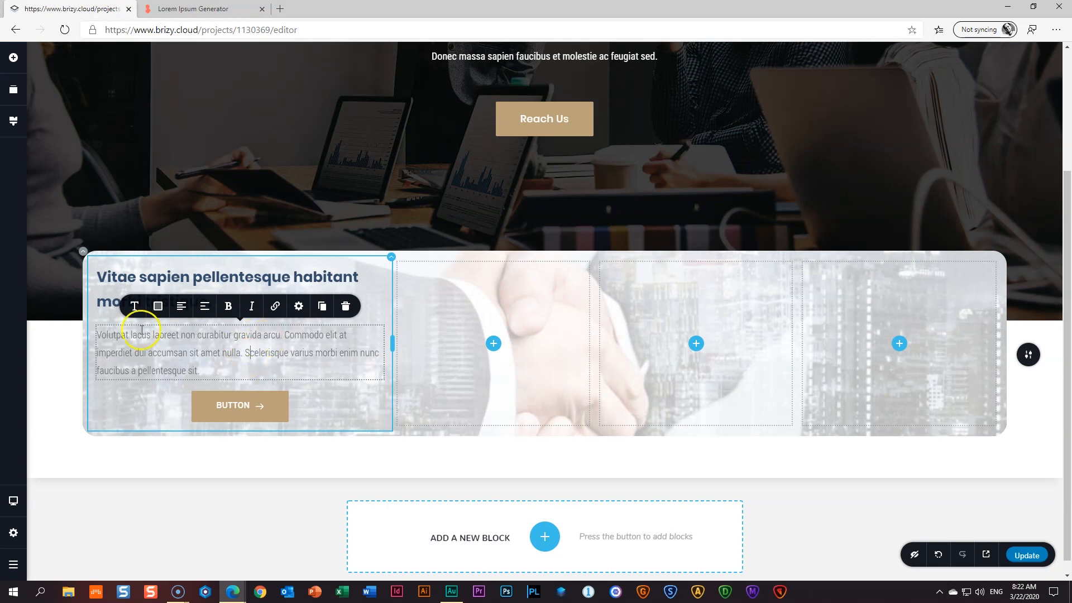
{"action": "left_click", "coordinate": [168, 370]}
{"action": "left_click", "coordinate": [160, 308]}
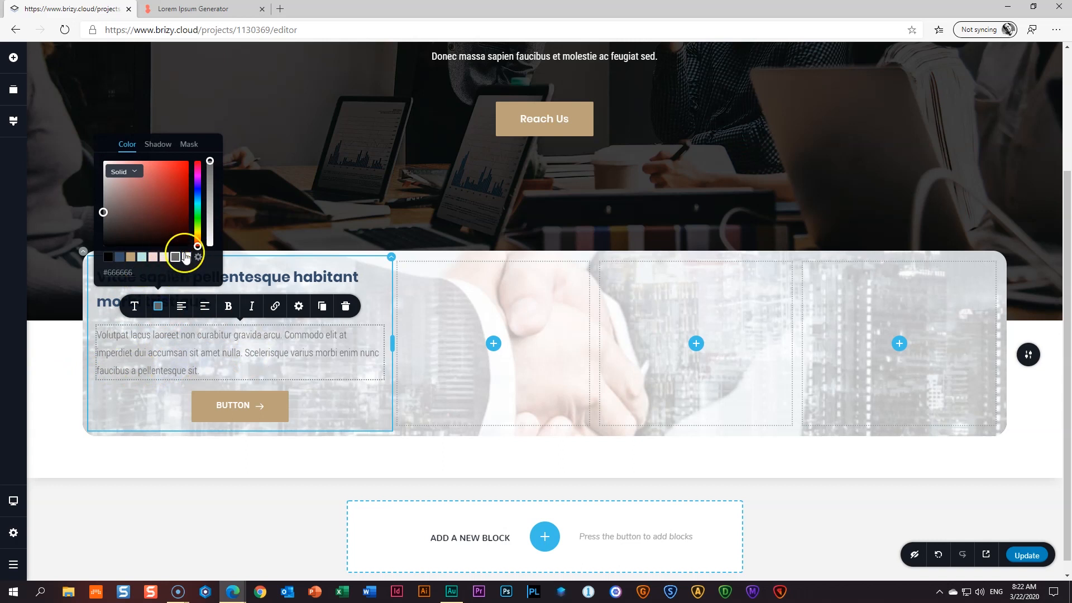
- In the site Styling palette, copy the tan colour's hex value #BBA07A
{"action": "left_click", "coordinate": [169, 365]}
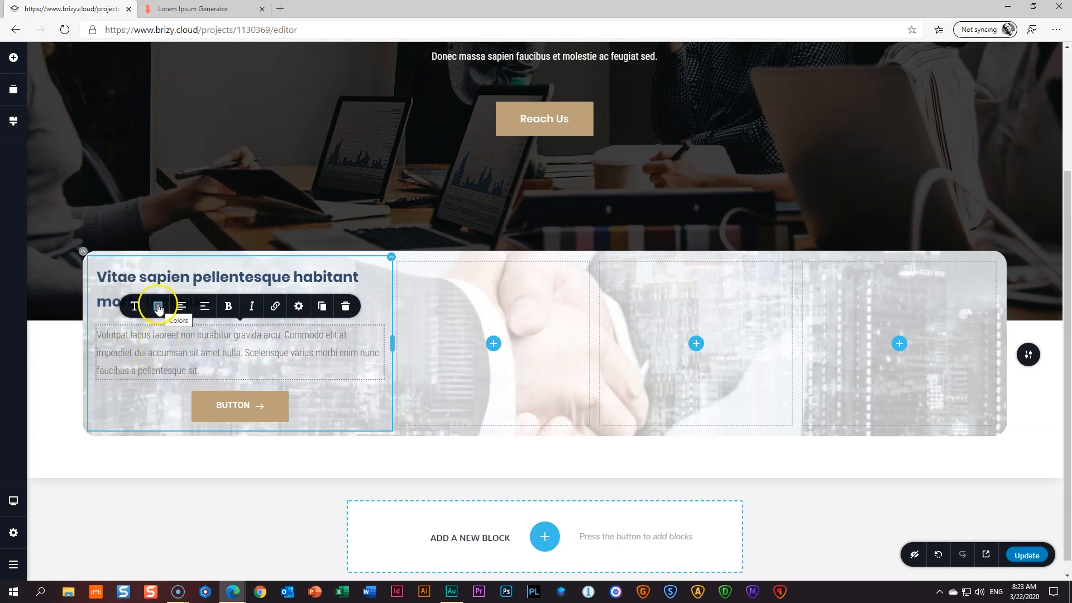
{"action": "left_click", "coordinate": [13, 124]}
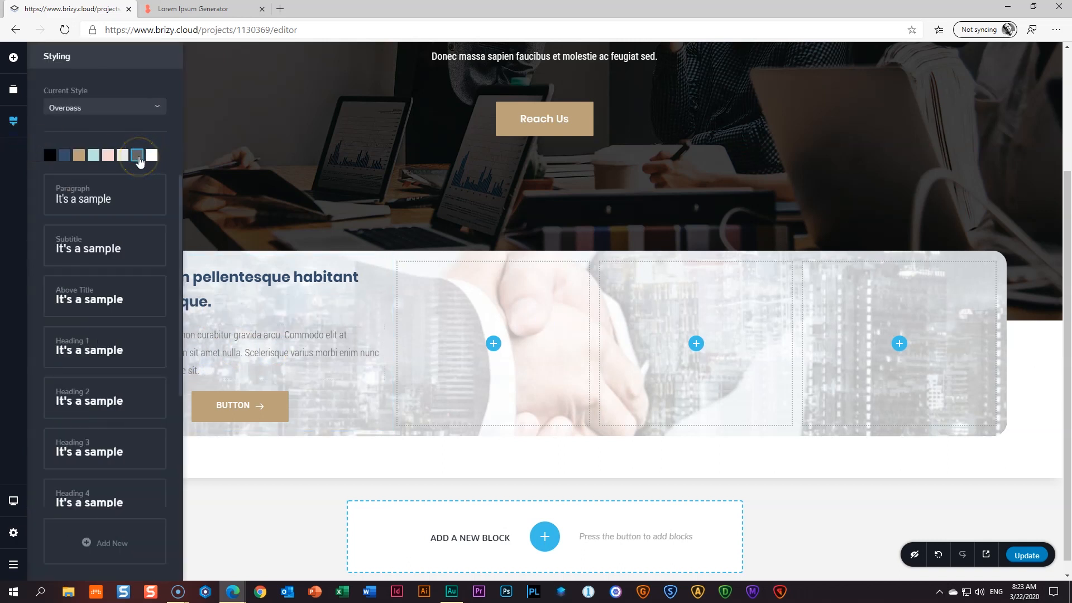
{"action": "left_click", "coordinate": [137, 155]}
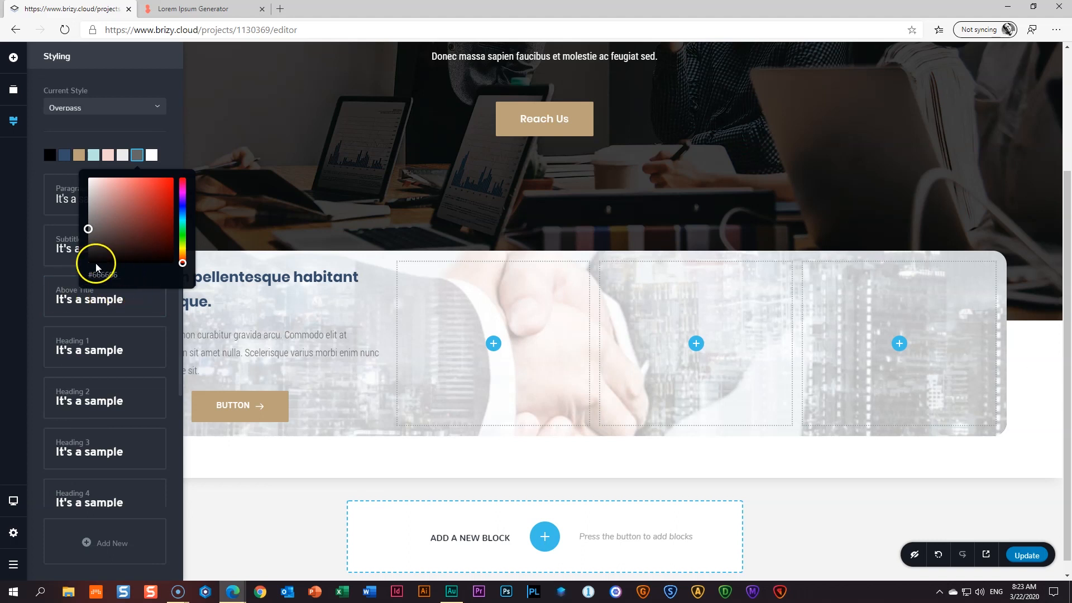
{"action": "left_click", "coordinate": [167, 149]}
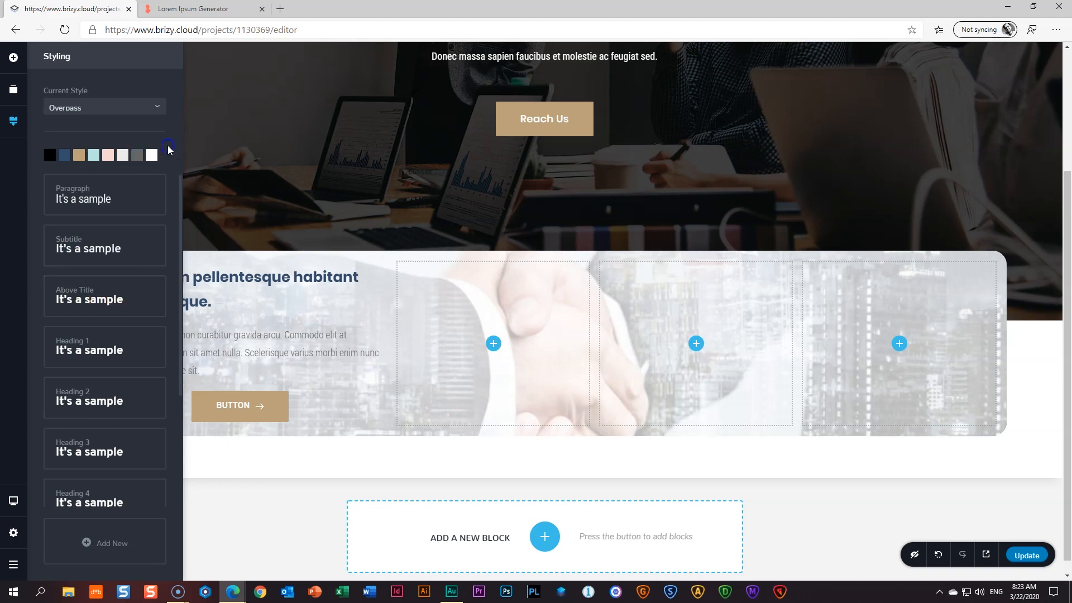
{"action": "left_click", "coordinate": [79, 156]}
{"action": "left_click", "coordinate": [77, 159]}
{"action": "left_click", "coordinate": [59, 277]}
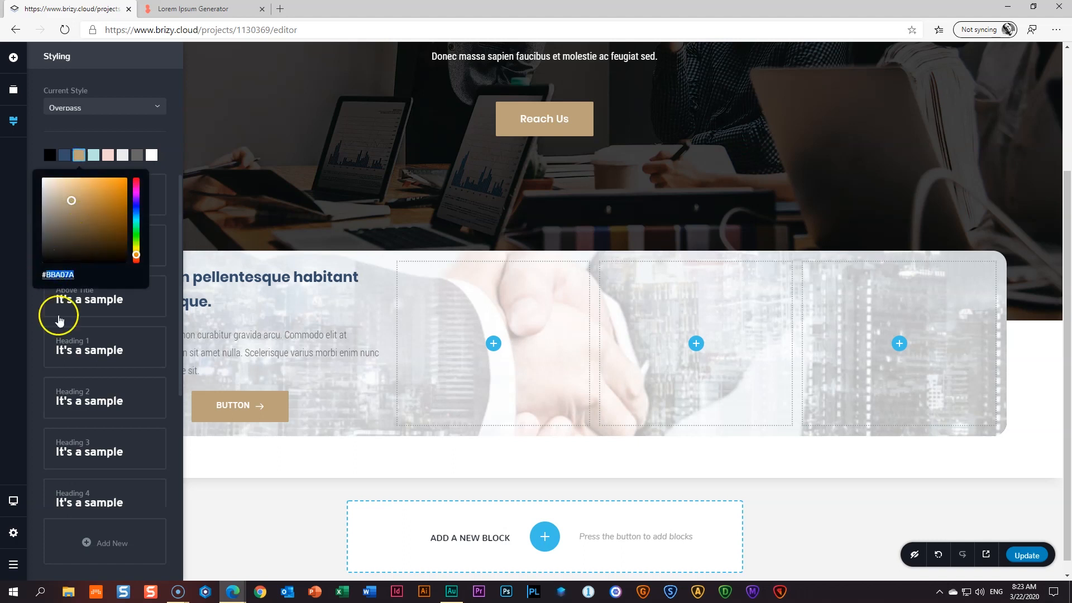
- Paste #BBA07A into the grey #666666 palette swatch, then darken it to #494032
{"action": "left_click", "coordinate": [136, 157]}
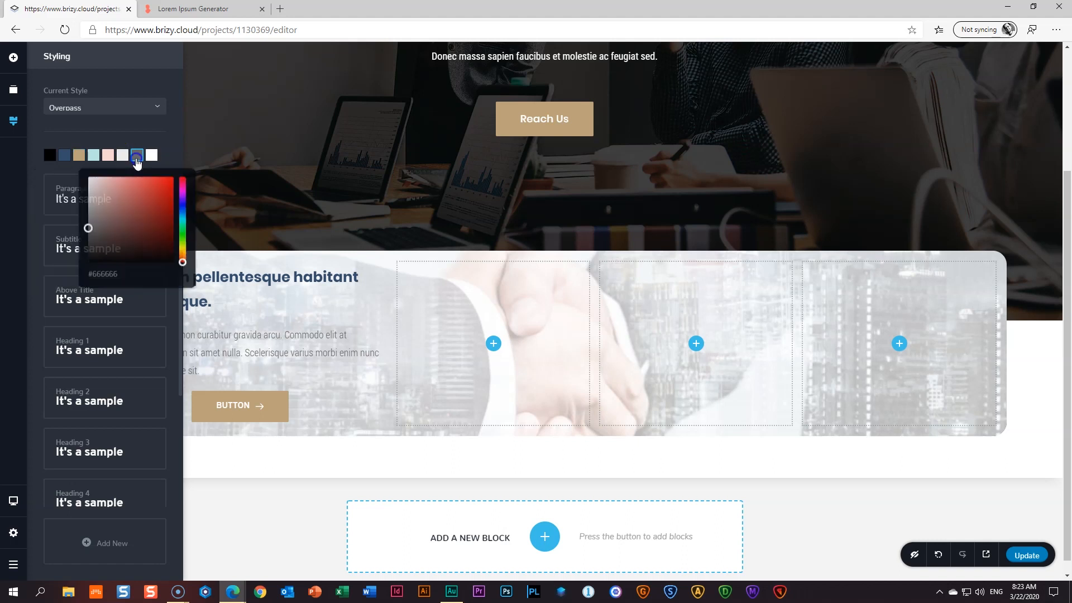
{"action": "left_click", "coordinate": [104, 276]}
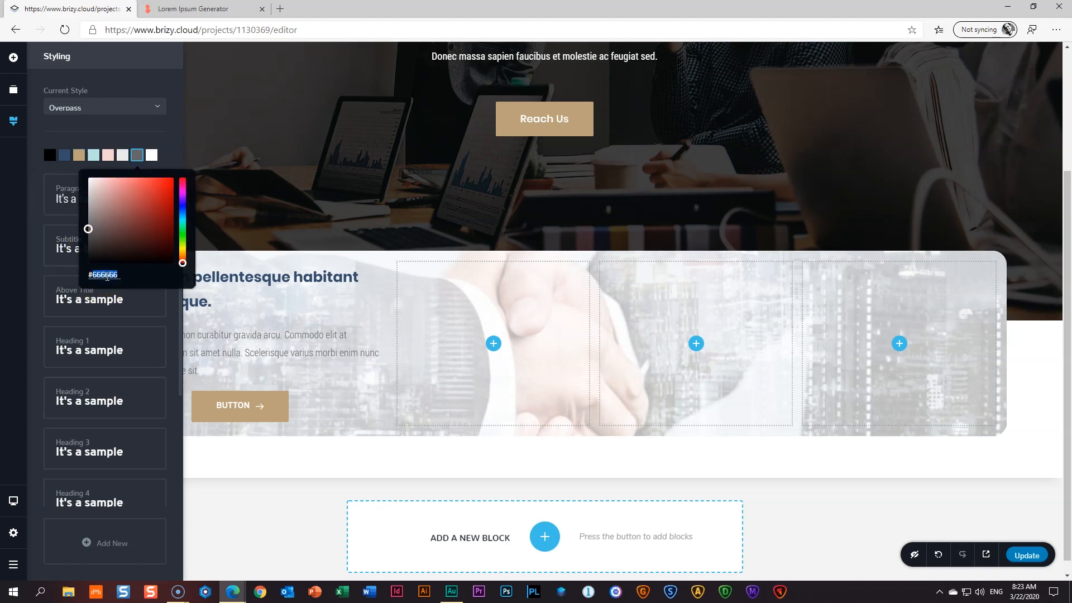
{"action": "key", "text": "ctrl+v"}
{"action": "left_click_drag", "start_coordinate": [118, 208], "coordinate": [117, 219]}
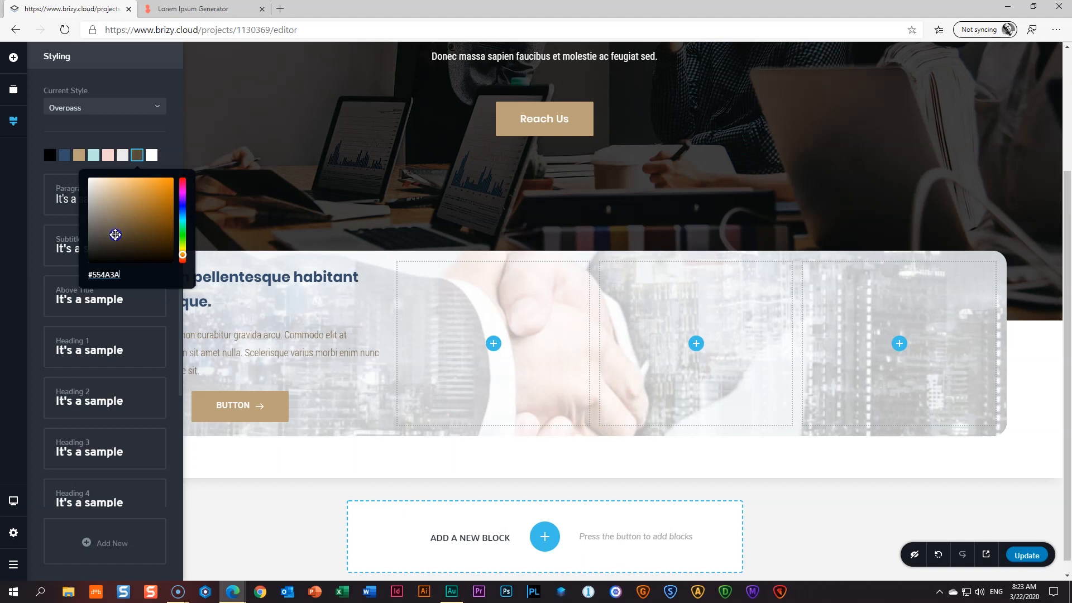
{"action": "mouse_move", "coordinate": [114, 238]}
{"action": "left_mouse_down"}
{"action": "mouse_move", "coordinate": [112, 261]}
{"action": "mouse_move", "coordinate": [113, 246]}
{"action": "left_mouse_up"}
- Relabel the first-column button 'read about us' and align it left
{"action": "left_click", "coordinate": [170, 162]}
{"action": "left_click", "coordinate": [338, 423]}
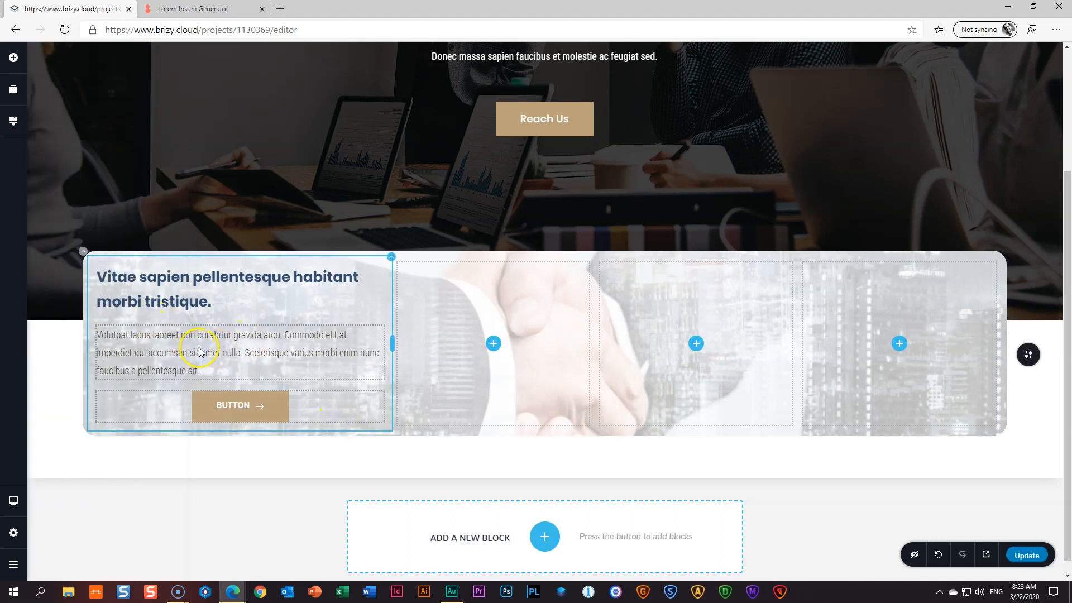
{"action": "double_click", "coordinate": [240, 405]}
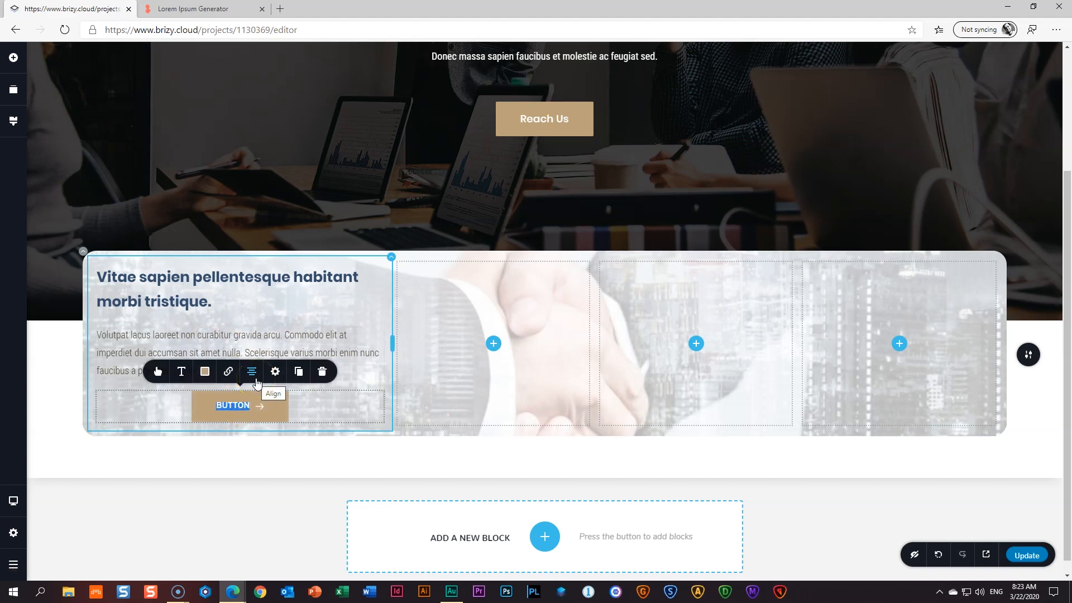
{"action": "type", "text": "read about us"}
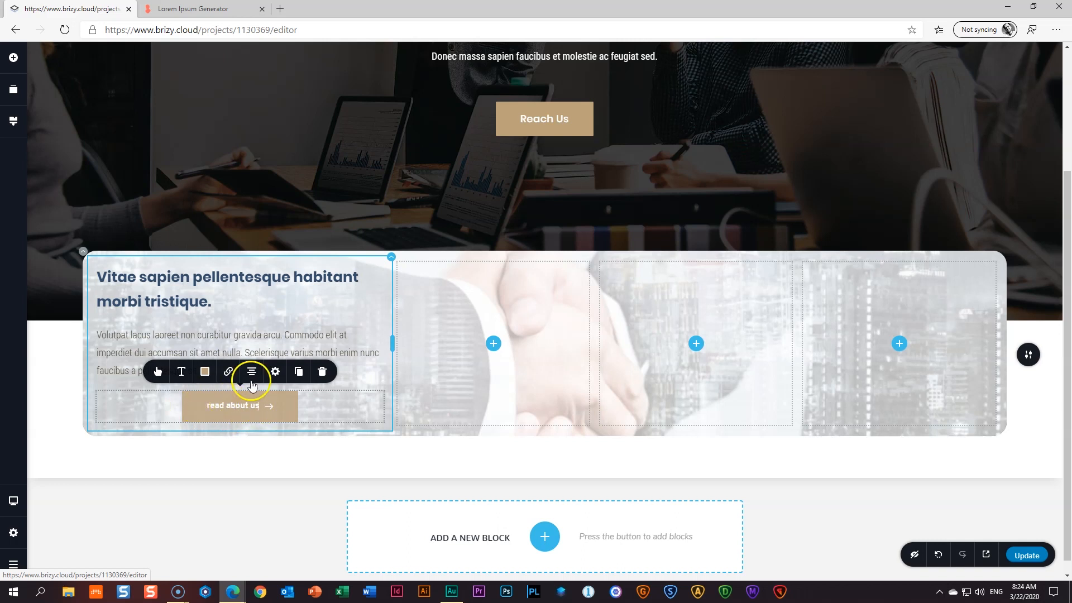
{"action": "left_click", "coordinate": [251, 374]}
{"action": "left_click", "coordinate": [253, 373]}
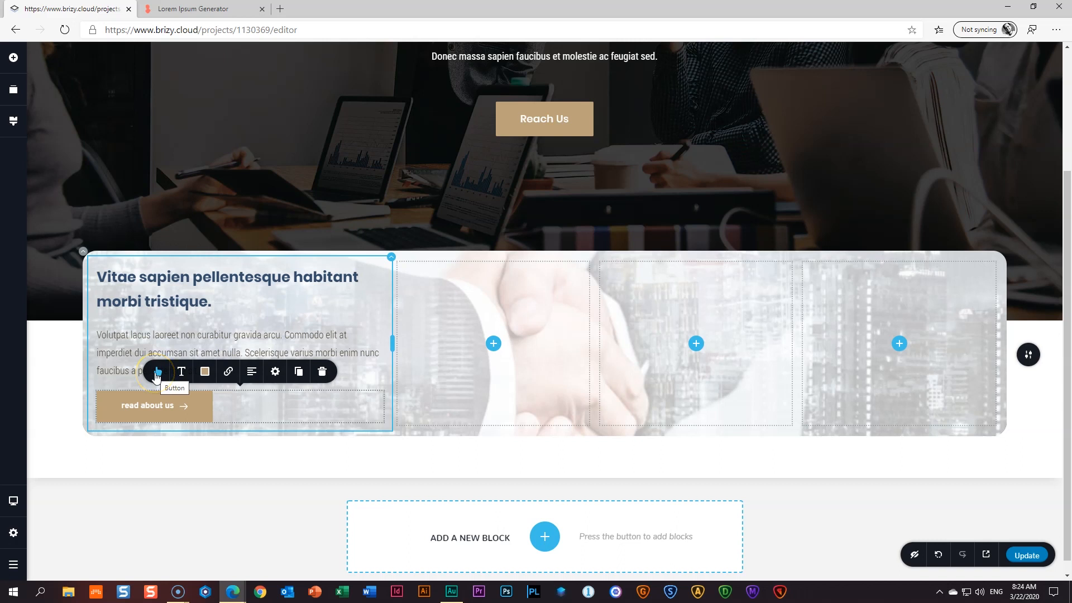
- Remove the button's fill and border, with dark blue text and tan hover text
{"action": "left_click", "coordinate": [157, 373]}
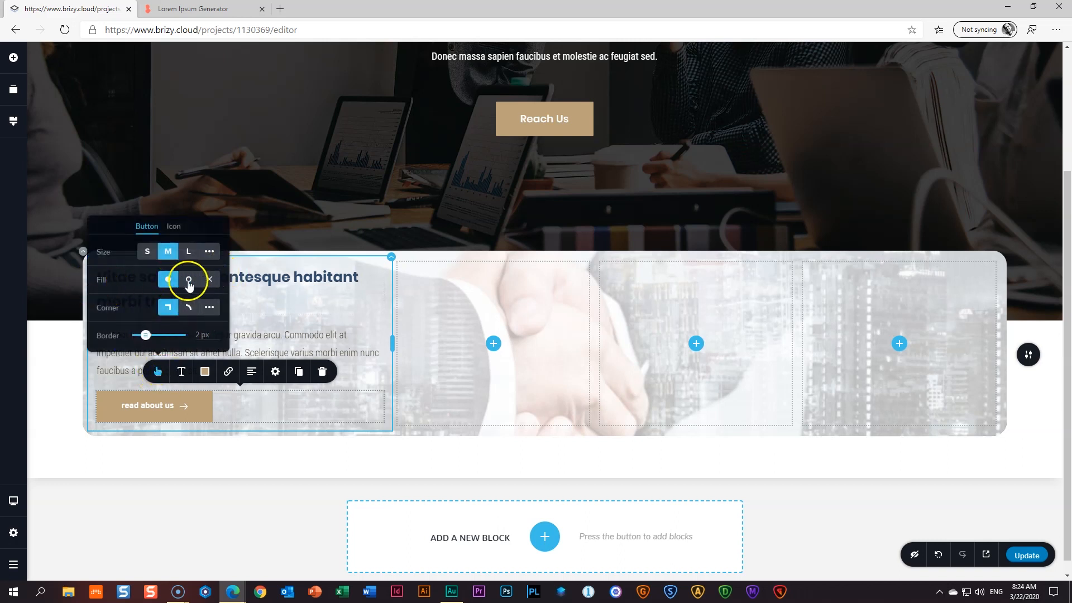
{"action": "left_click", "coordinate": [210, 279]}
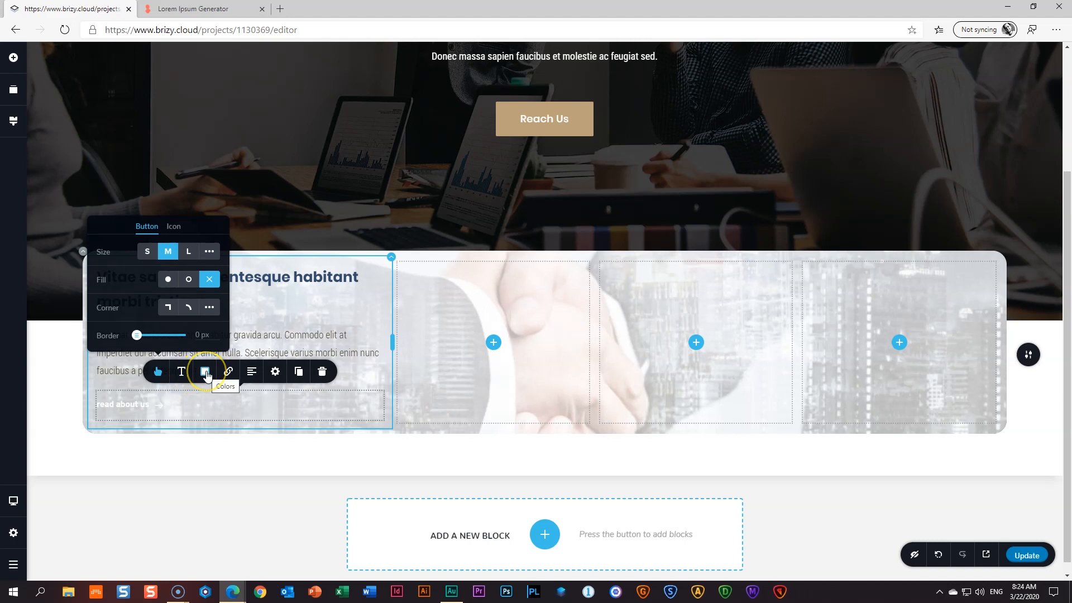
{"action": "left_click", "coordinate": [181, 371]}
{"action": "left_click", "coordinate": [205, 371]}
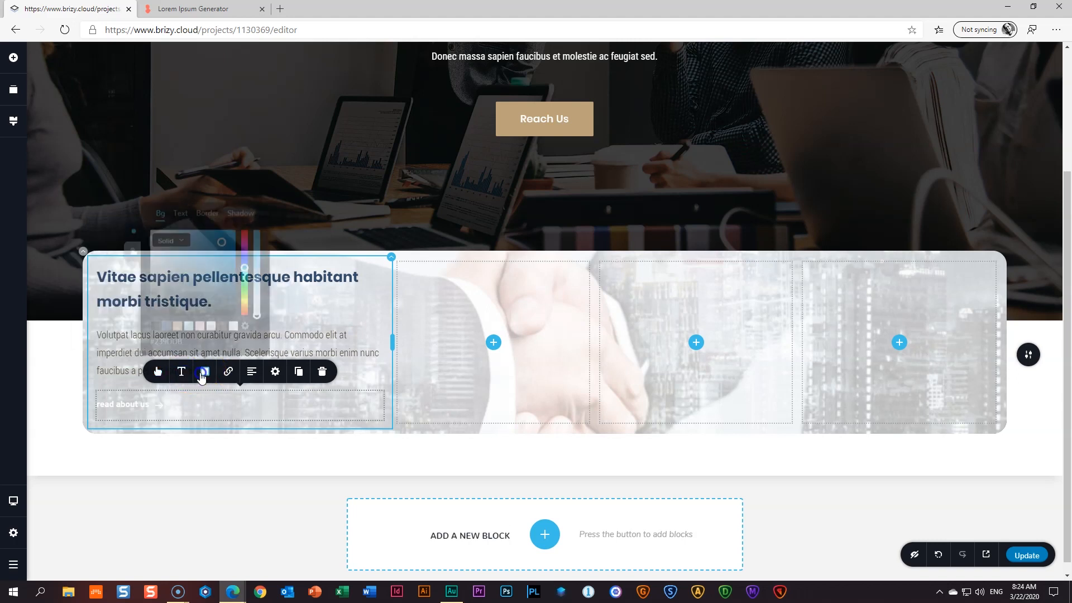
{"action": "left_click", "coordinate": [181, 210]}
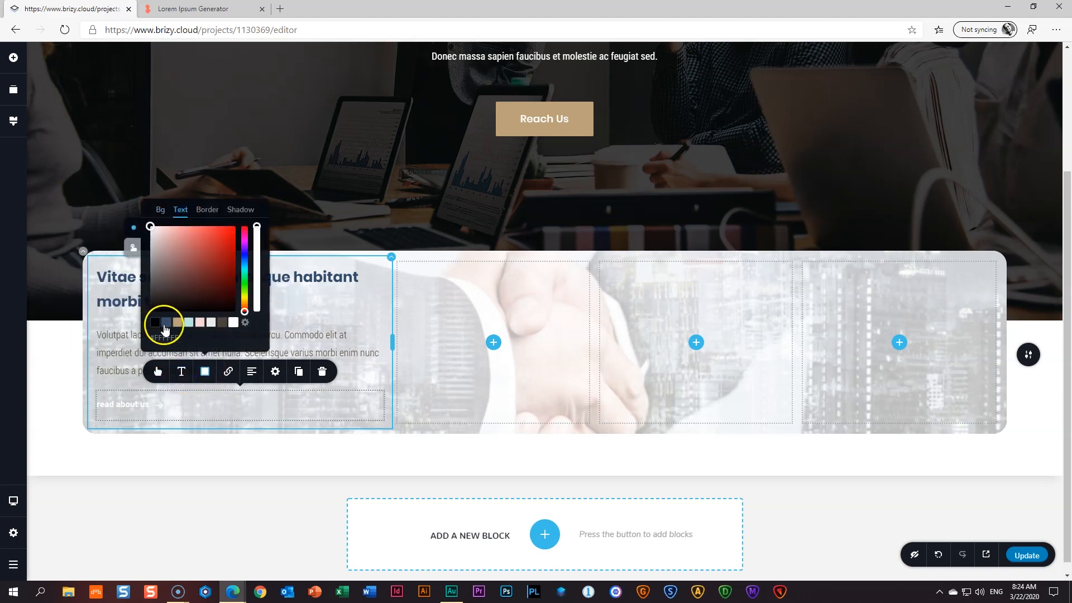
{"action": "left_click", "coordinate": [166, 323]}
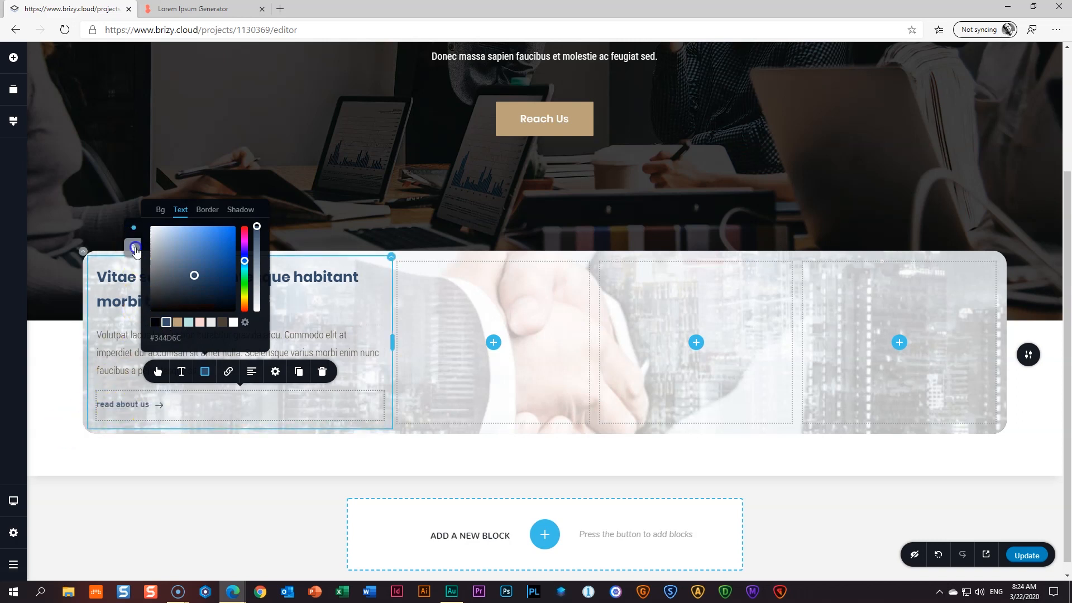
{"action": "left_click", "coordinate": [136, 251]}
{"action": "left_click", "coordinate": [177, 323]}
{"action": "left_click", "coordinate": [25, 341]}
- Try a dark grey-blue background on the button, then undo it
{"action": "left_click", "coordinate": [132, 407]}
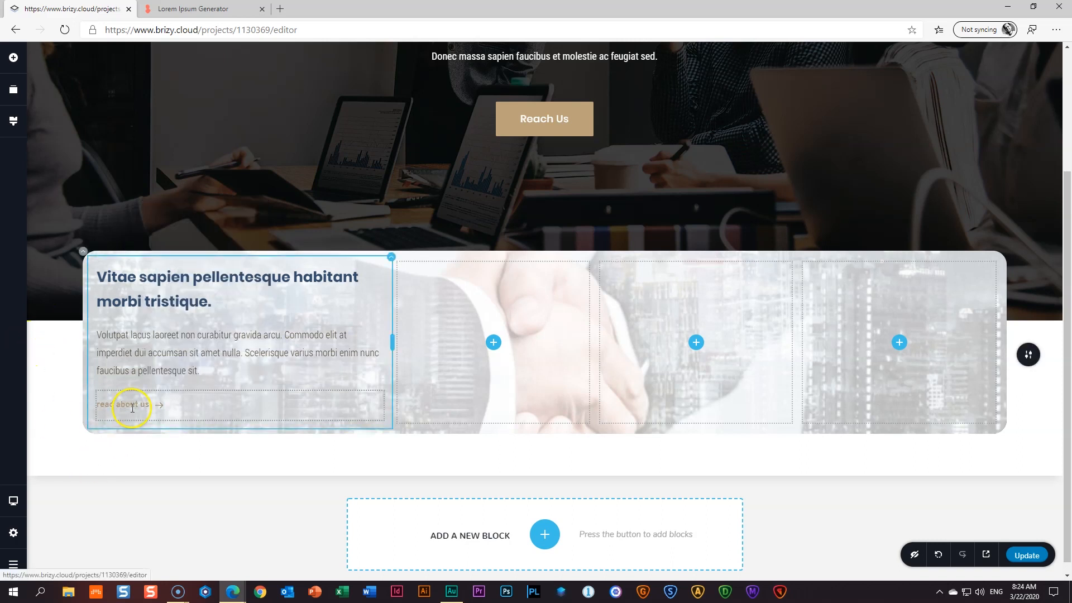
{"action": "left_click", "coordinate": [134, 406]}
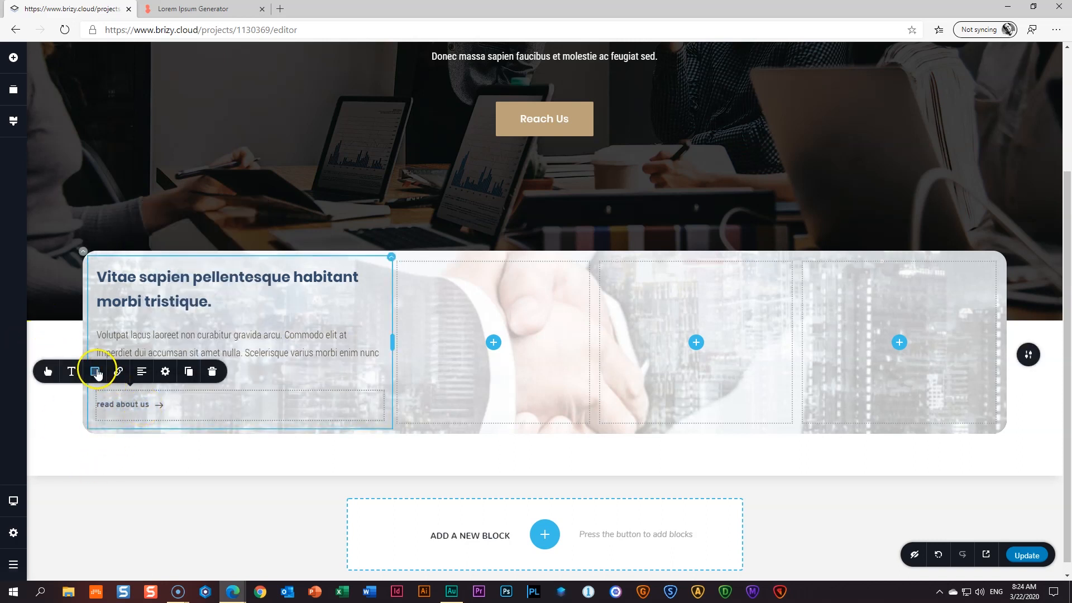
{"action": "left_click", "coordinate": [96, 372]}
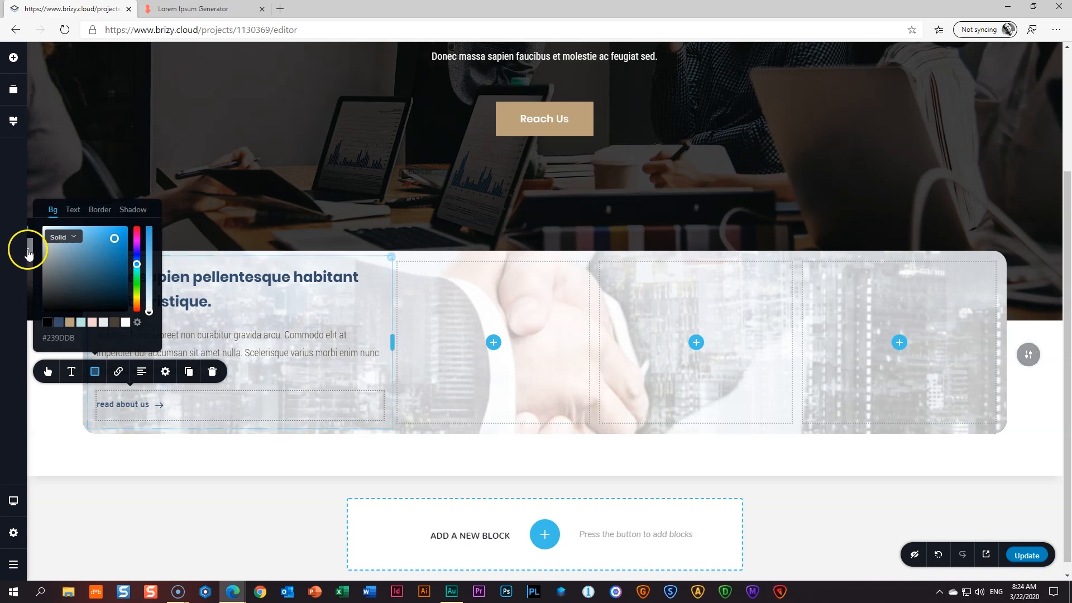
{"action": "left_click", "coordinate": [57, 322]}
{"action": "left_click", "coordinate": [58, 419]}
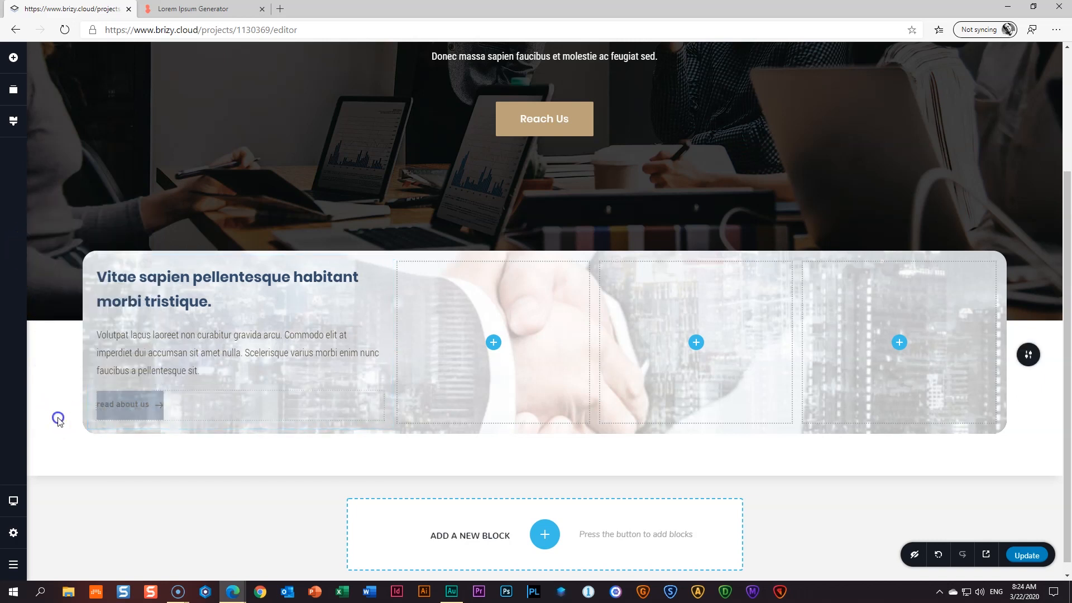
{"action": "left_click", "coordinate": [128, 403]}
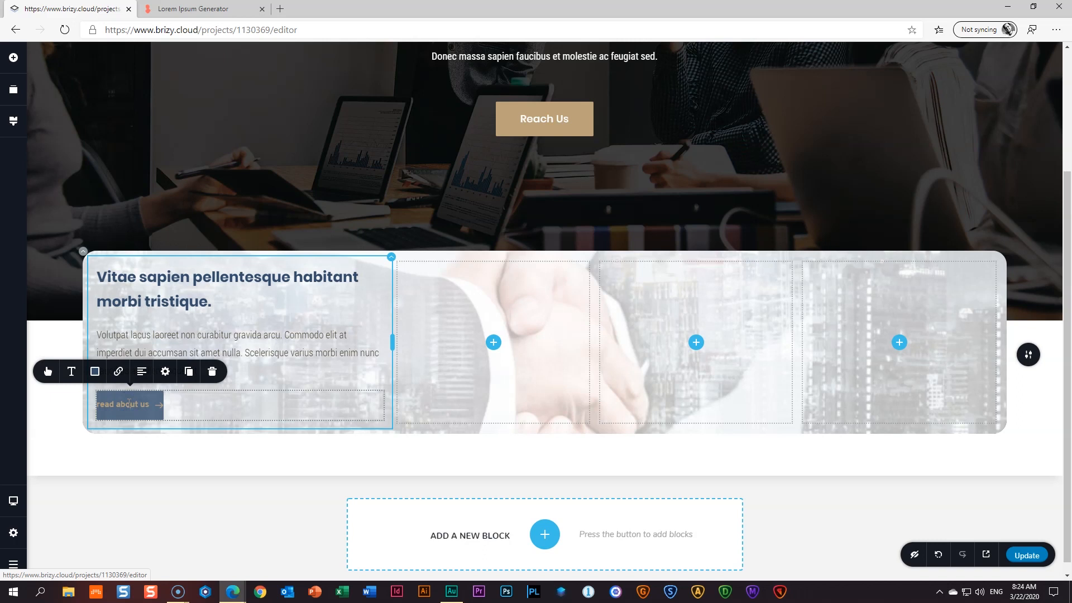
{"action": "key", "text": "ctrl+z"}
- Try tan for the button text, then return it to dark blue #344D6C
{"action": "left_click", "coordinate": [121, 460]}
{"action": "left_click", "coordinate": [135, 403]}
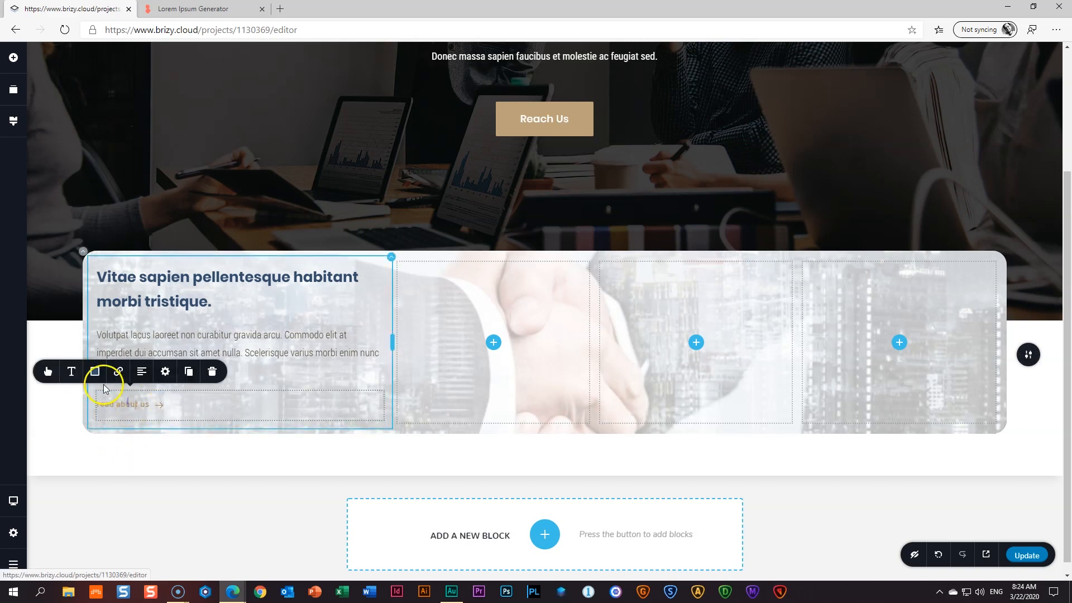
{"action": "left_click", "coordinate": [95, 372]}
{"action": "left_click", "coordinate": [73, 210]}
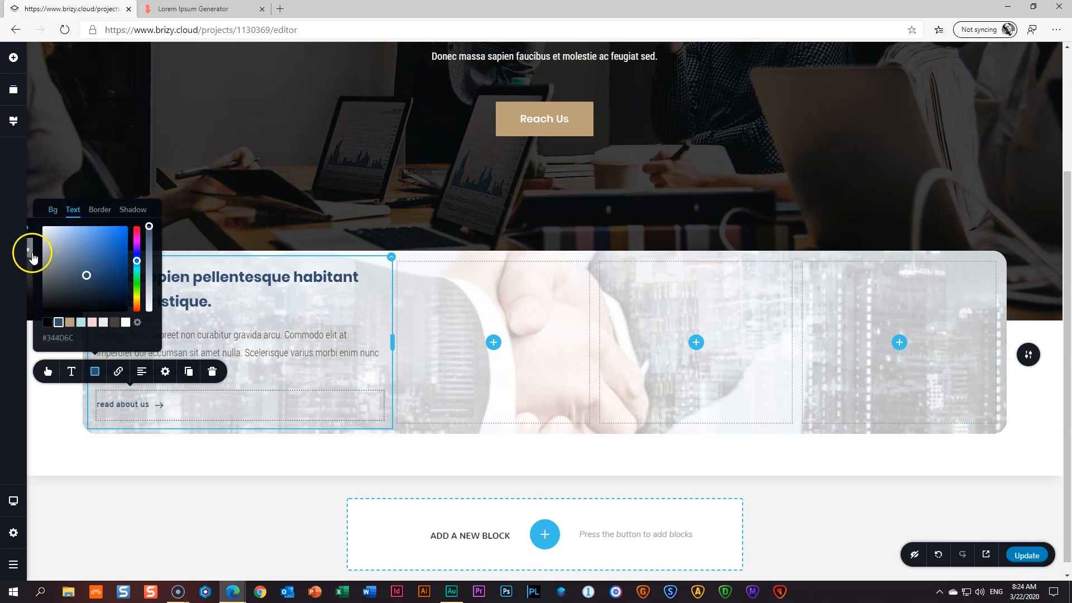
{"action": "left_click", "coordinate": [70, 322]}
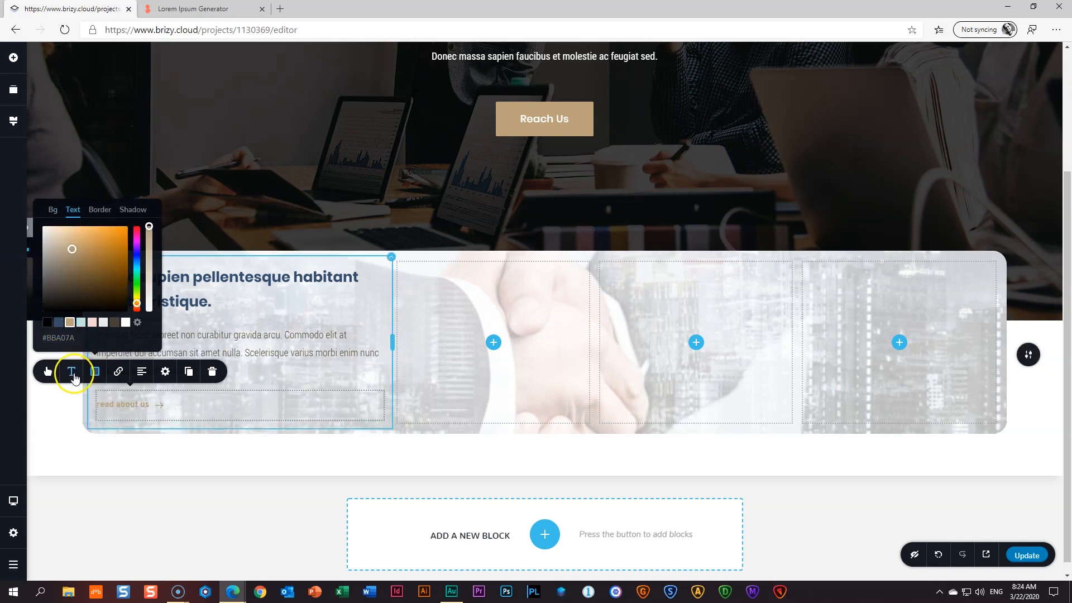
{"action": "left_click", "coordinate": [59, 322]}
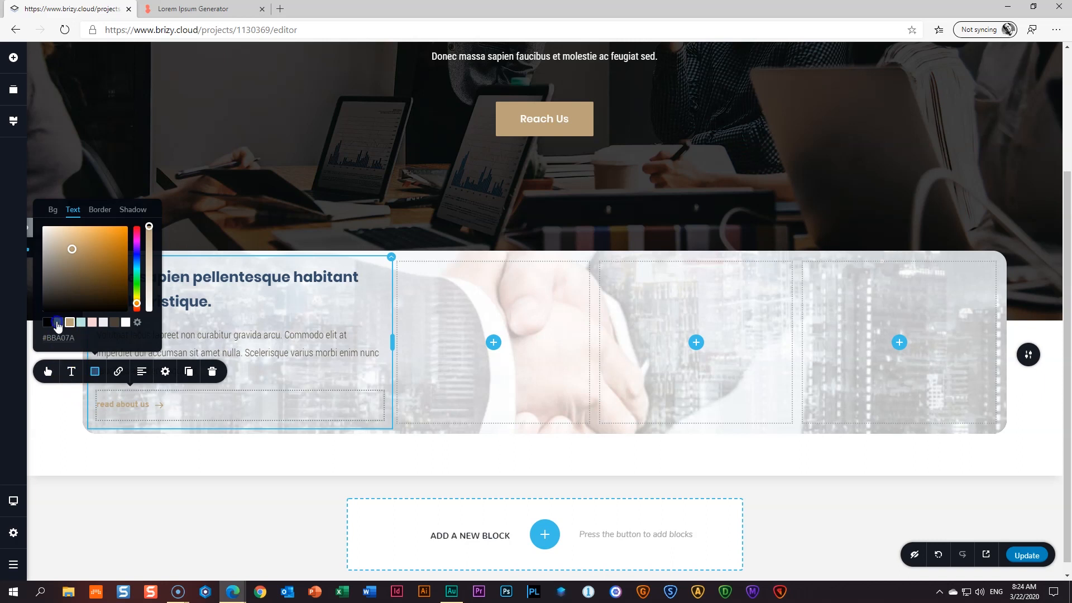
{"action": "left_click", "coordinate": [66, 402]}
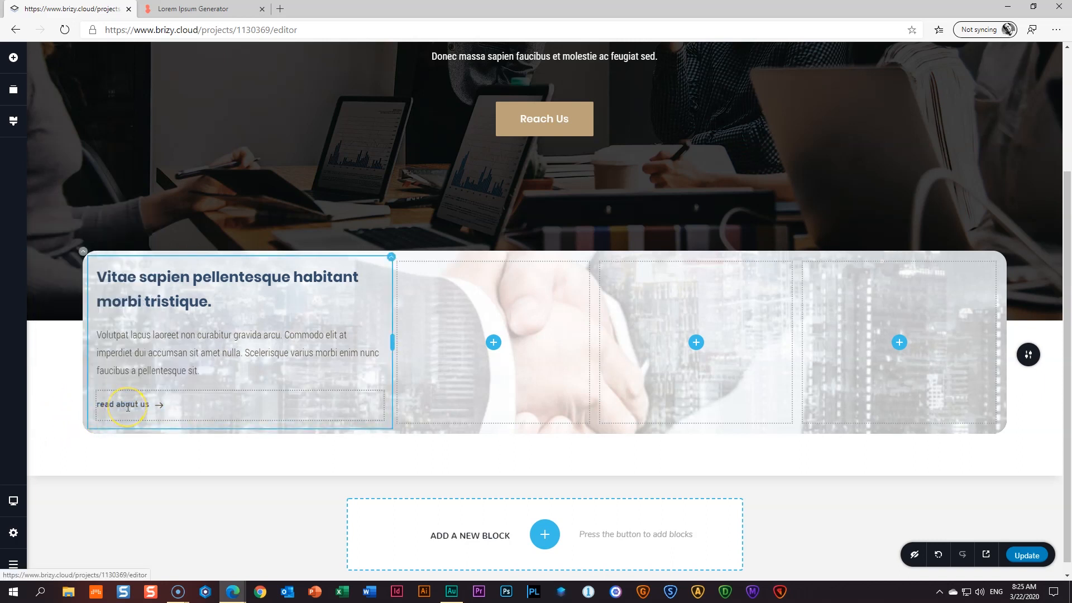
{"action": "left_click", "coordinate": [128, 407]}
- Set the button text to Poppins, size 18, line height 1.0
{"action": "left_click", "coordinate": [72, 371]}
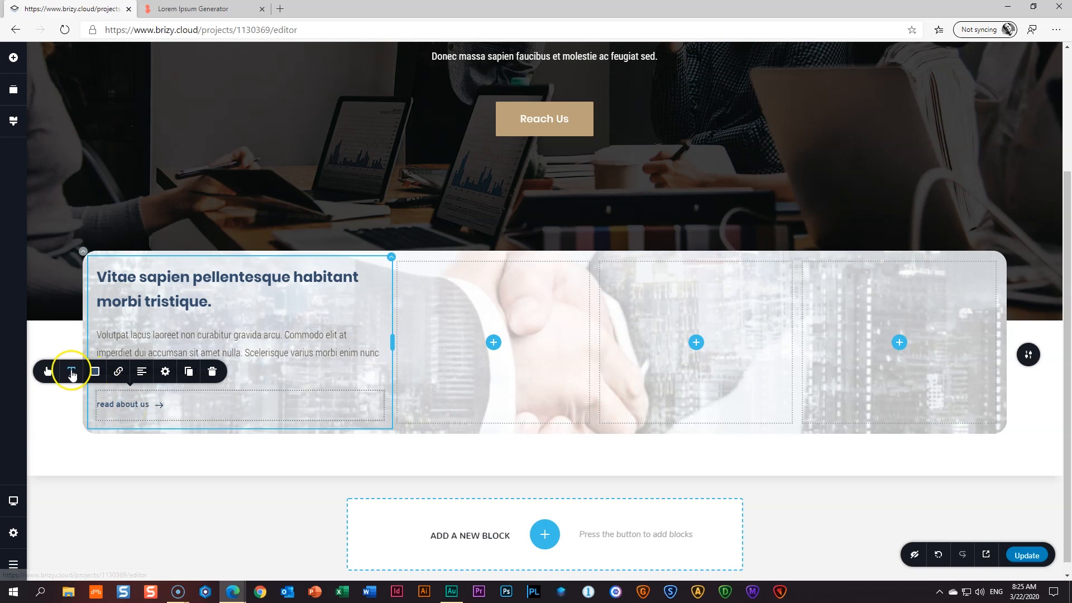
{"action": "left_click", "coordinate": [66, 252]}
{"action": "left_click", "coordinate": [184, 296]}
{"action": "left_click", "coordinate": [184, 296]}
{"action": "left_click", "coordinate": [184, 296]}
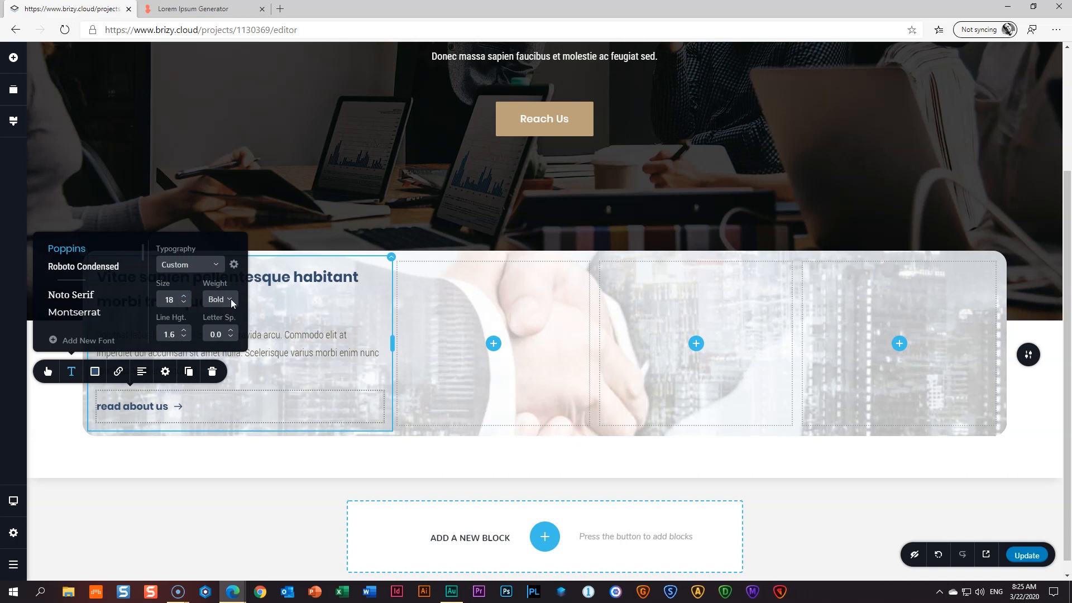
{"action": "left_click", "coordinate": [187, 337]}
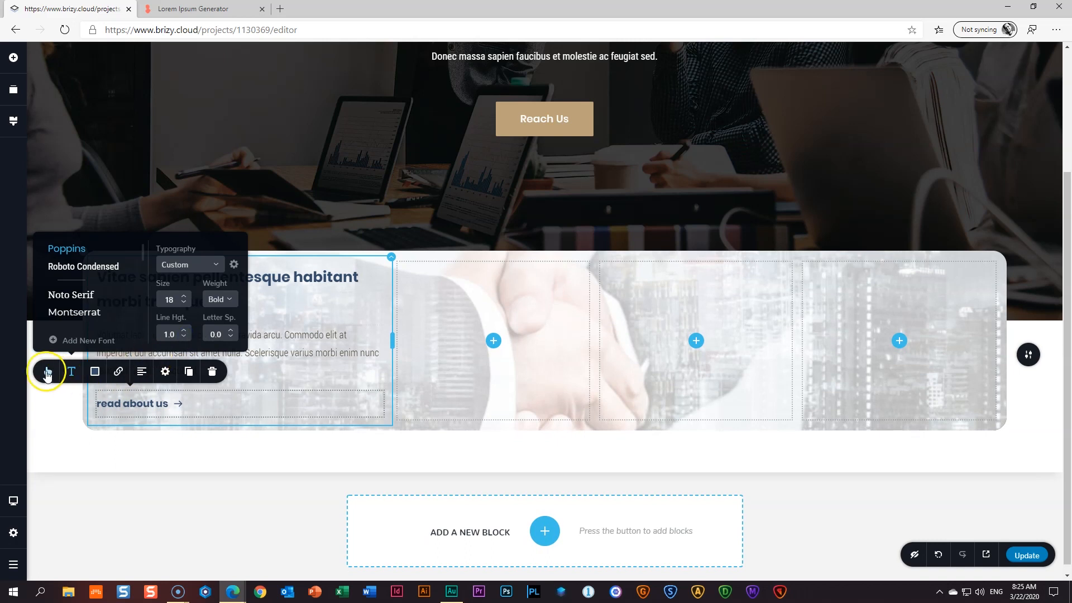
- Swap the button icon for the circled right-arrow found by searching 'arrow', at size 32
{"action": "left_click", "coordinate": [48, 374]}
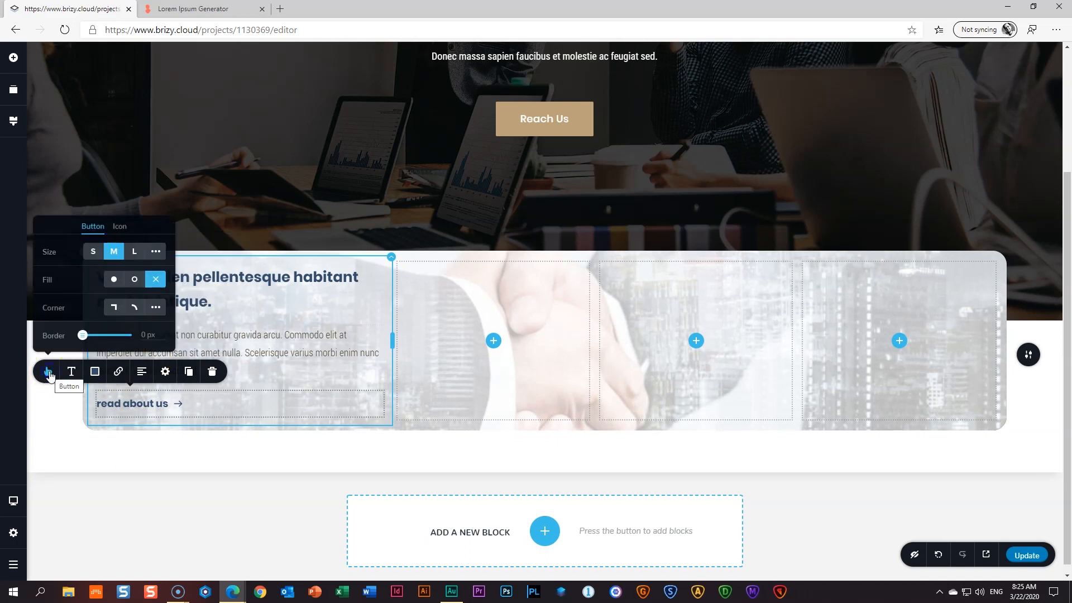
{"action": "left_click", "coordinate": [120, 226]}
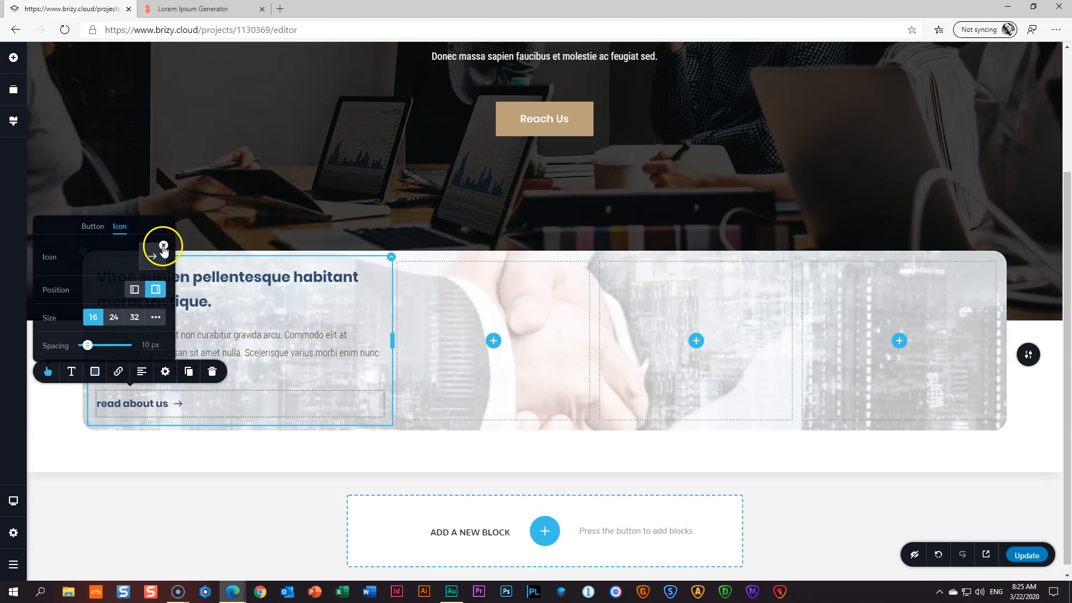
{"action": "left_click", "coordinate": [150, 257]}
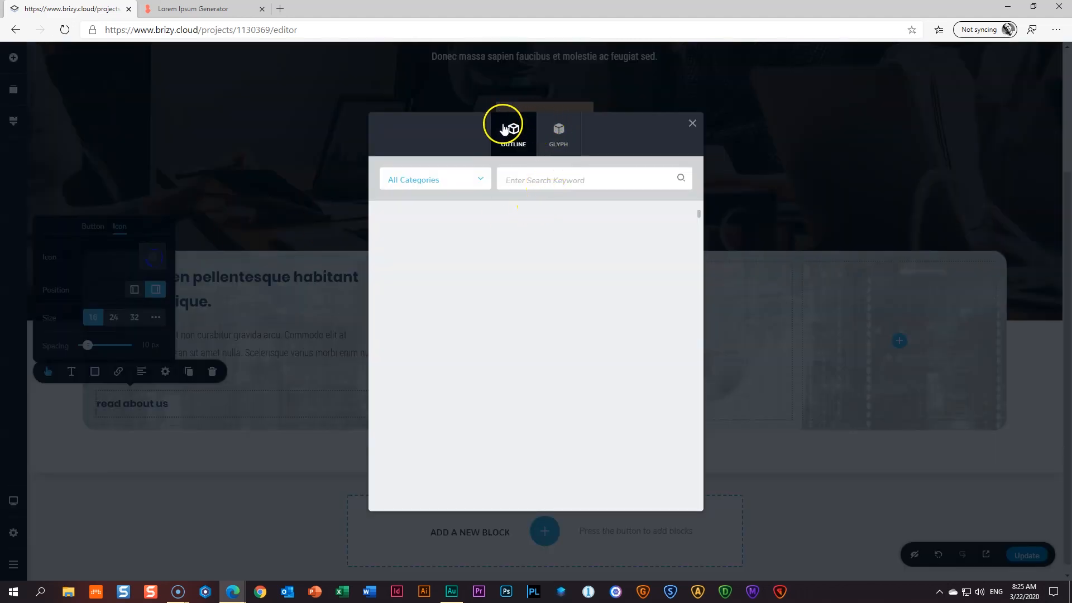
{"action": "left_click", "coordinate": [560, 139]}
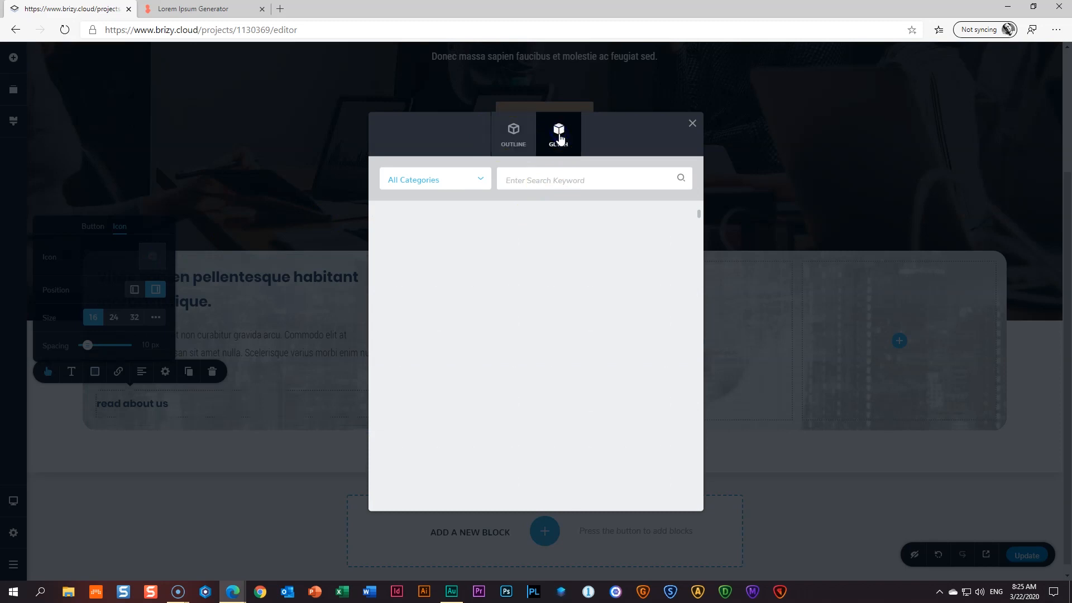
{"action": "left_click", "coordinate": [540, 180]}
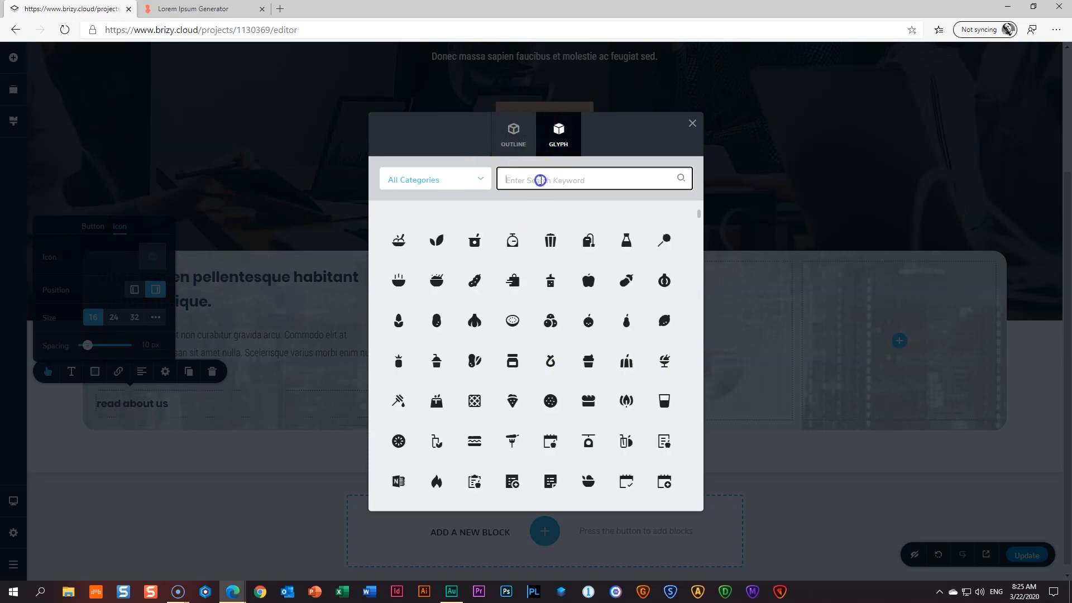
{"action": "type", "text": "arrow"}
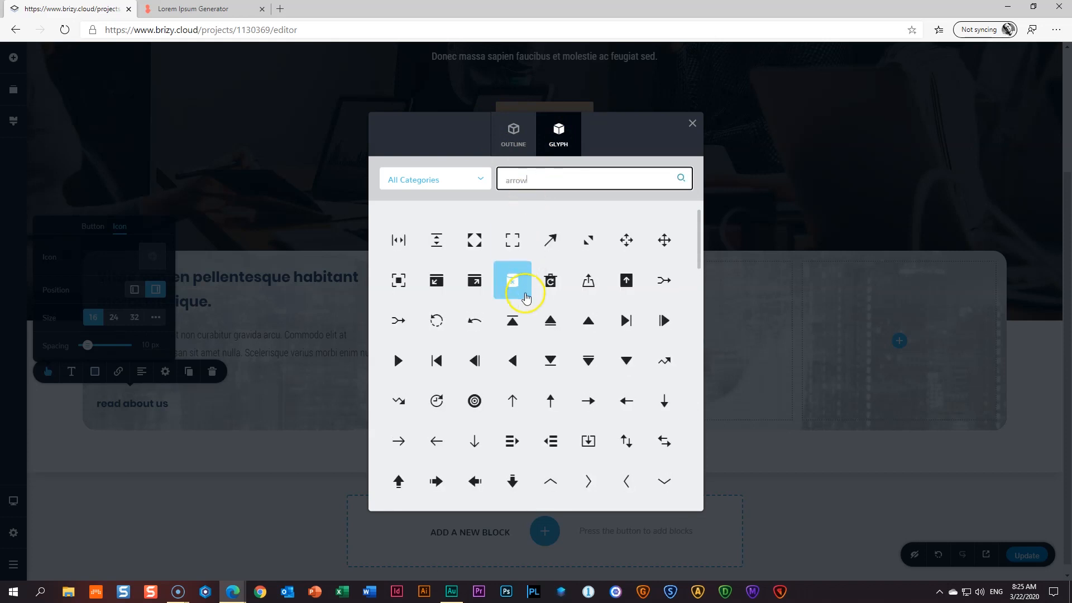
{"action": "scroll", "coordinate": [526, 298], "scroll_direction": "down", "scroll_amount": 3}
{"action": "scroll", "coordinate": [526, 297], "scroll_direction": "down", "scroll_amount": 8}
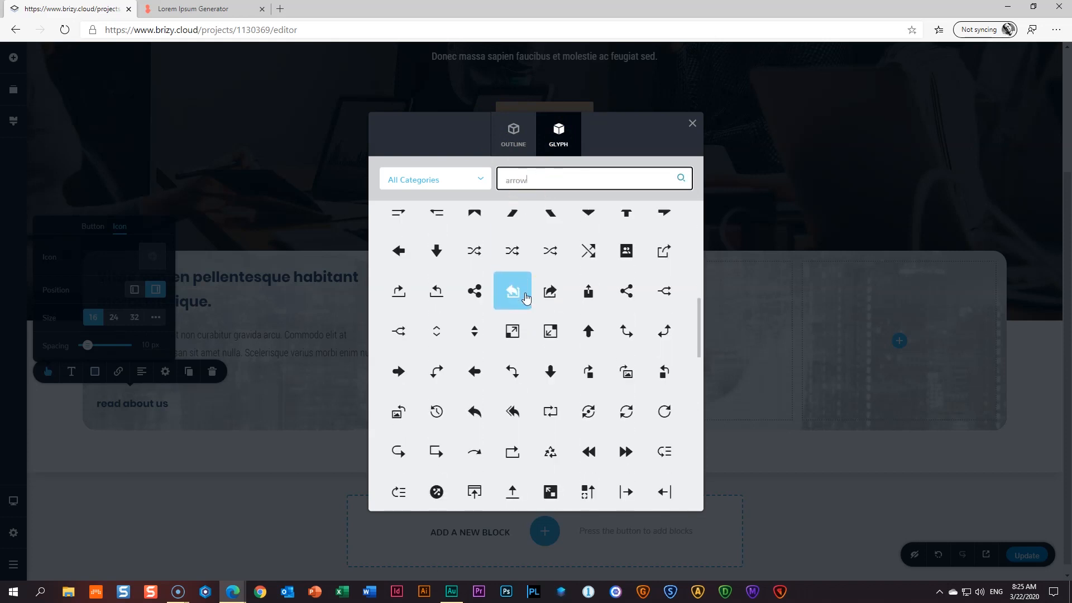
{"action": "scroll", "coordinate": [526, 295], "scroll_direction": "down", "scroll_amount": 3}
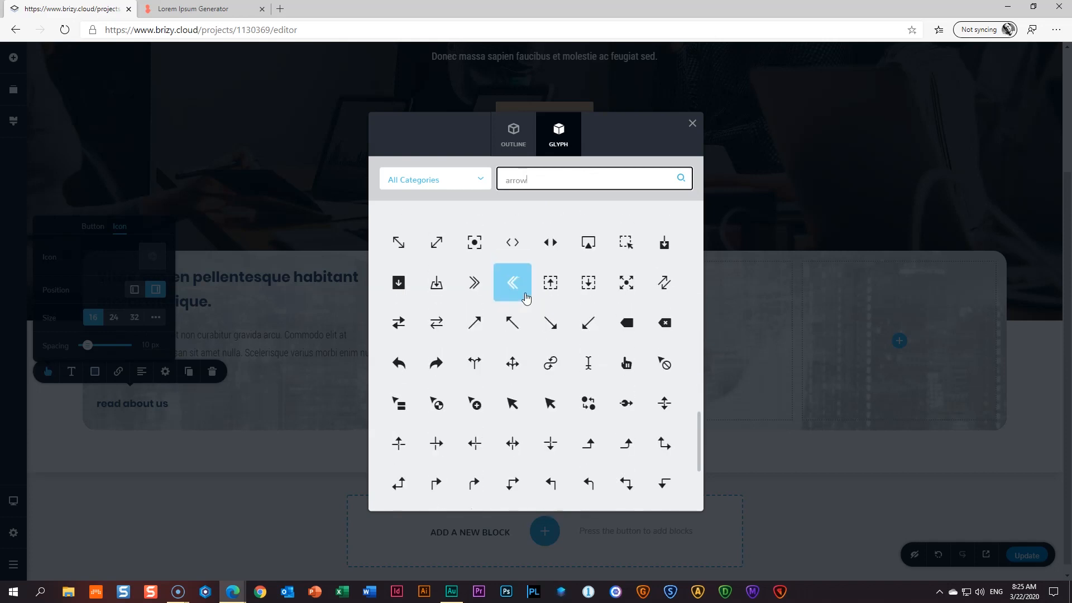
{"action": "scroll", "coordinate": [526, 297], "scroll_direction": "down", "scroll_amount": 5}
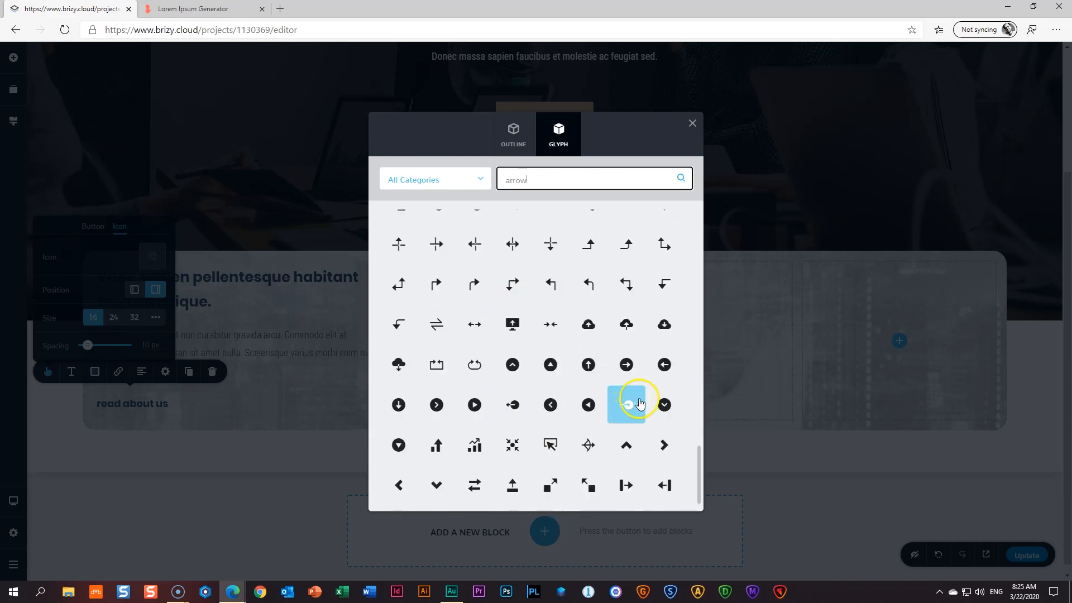
{"action": "left_click", "coordinate": [625, 366]}
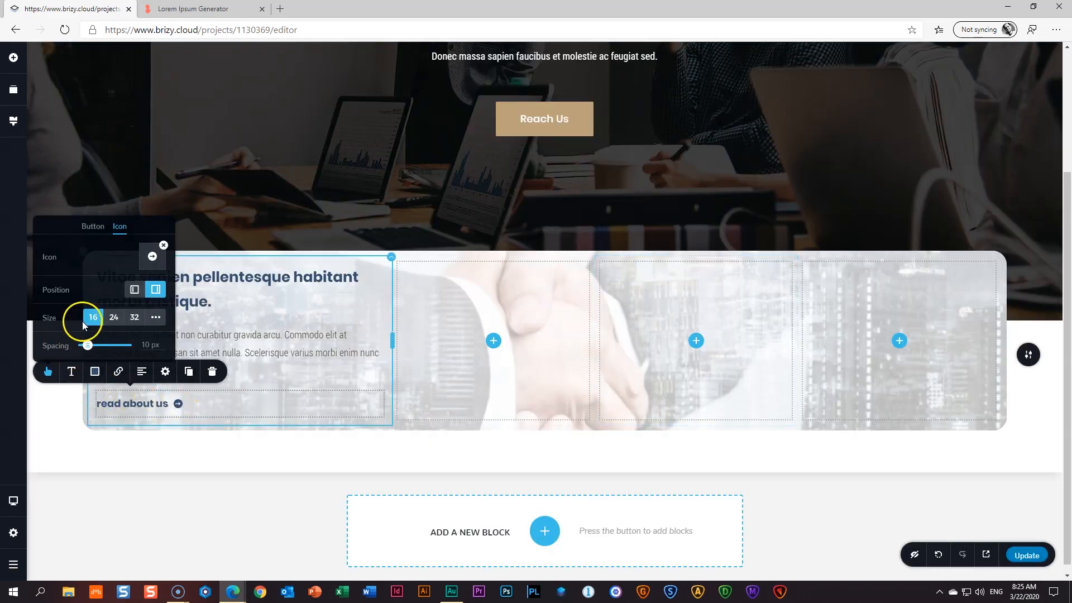
{"action": "left_click", "coordinate": [138, 320]}
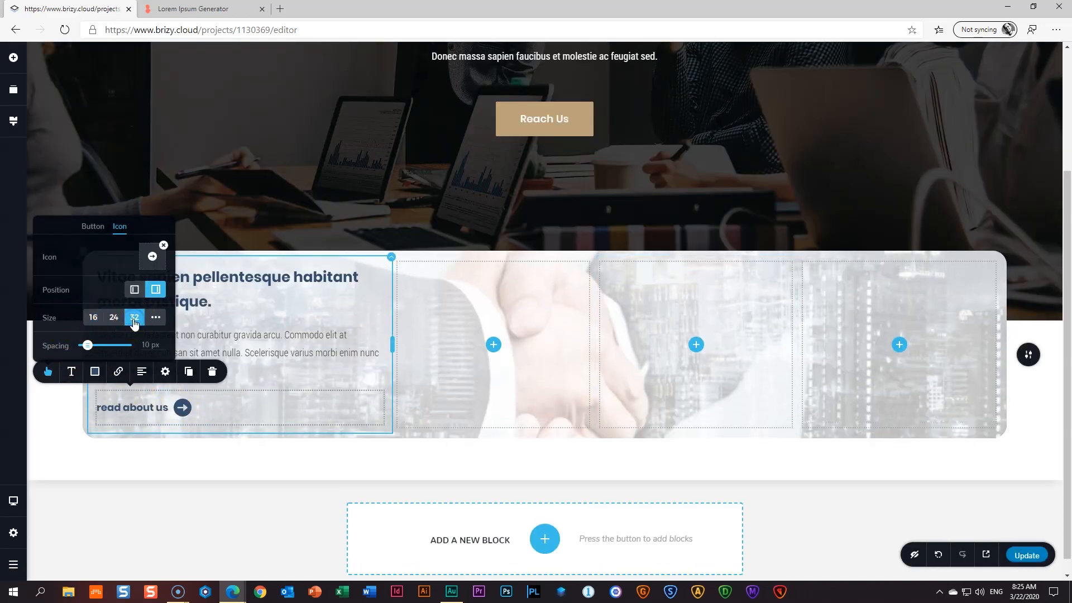
{"action": "left_click", "coordinate": [160, 451]}
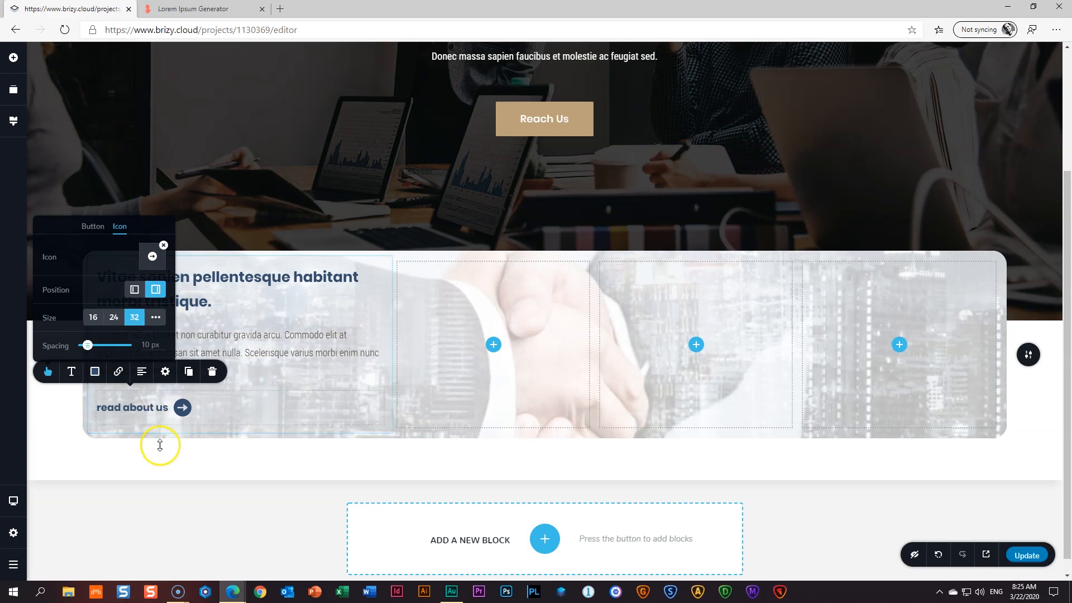
{"action": "left_click", "coordinate": [151, 295]}
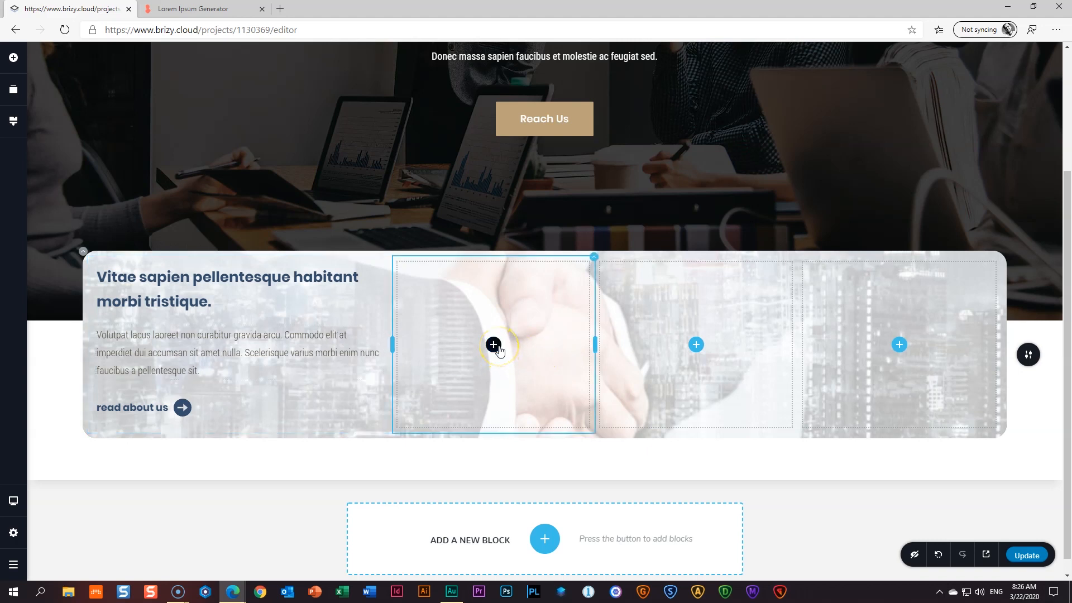
- Add an icon to the second column and choose the outline bar-chart icon
{"action": "left_click", "coordinate": [15, 60]}
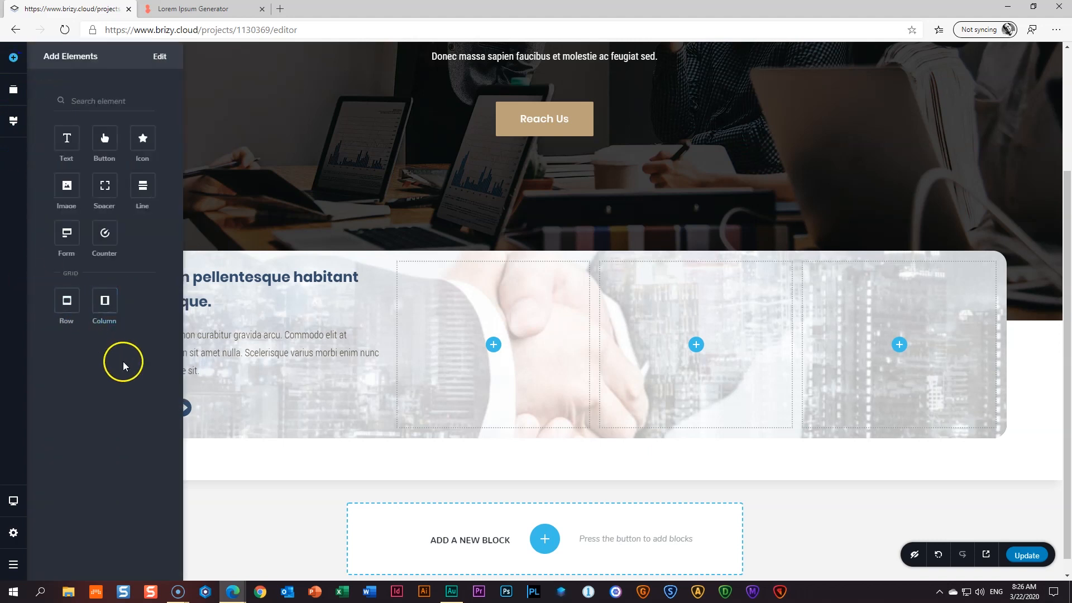
{"action": "left_click_drag", "start_coordinate": [143, 136], "coordinate": [493, 347]}
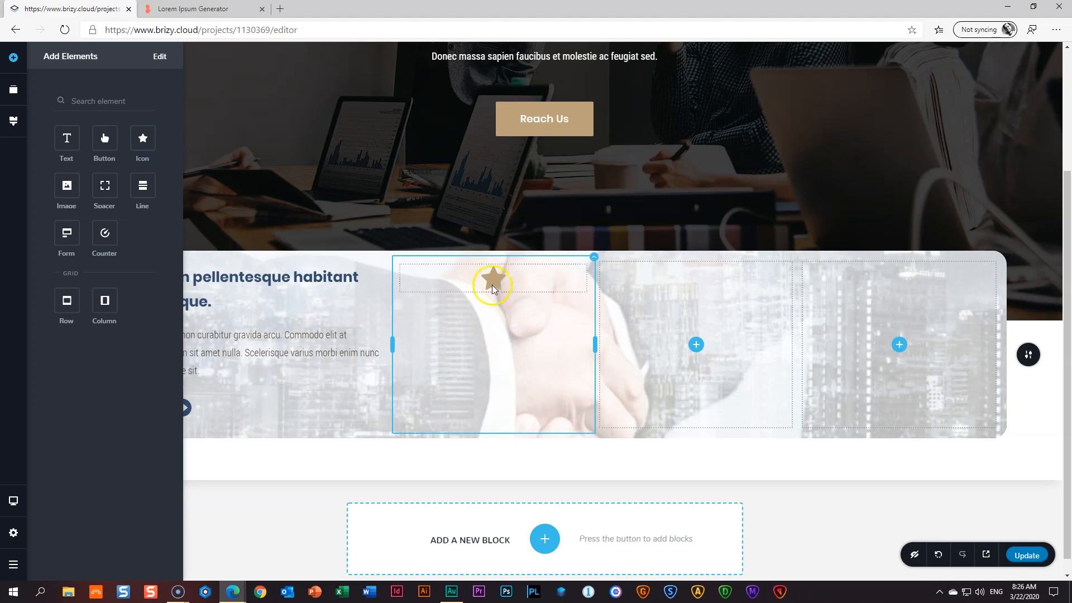
{"action": "left_click", "coordinate": [424, 245]}
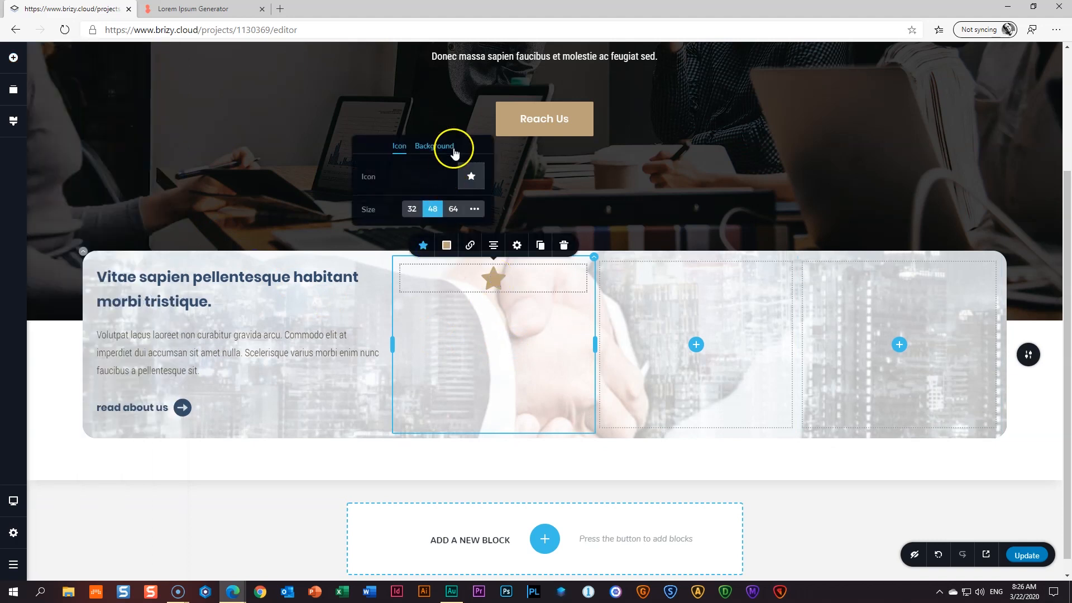
{"action": "left_click", "coordinate": [471, 176]}
{"action": "left_click", "coordinate": [555, 177]}
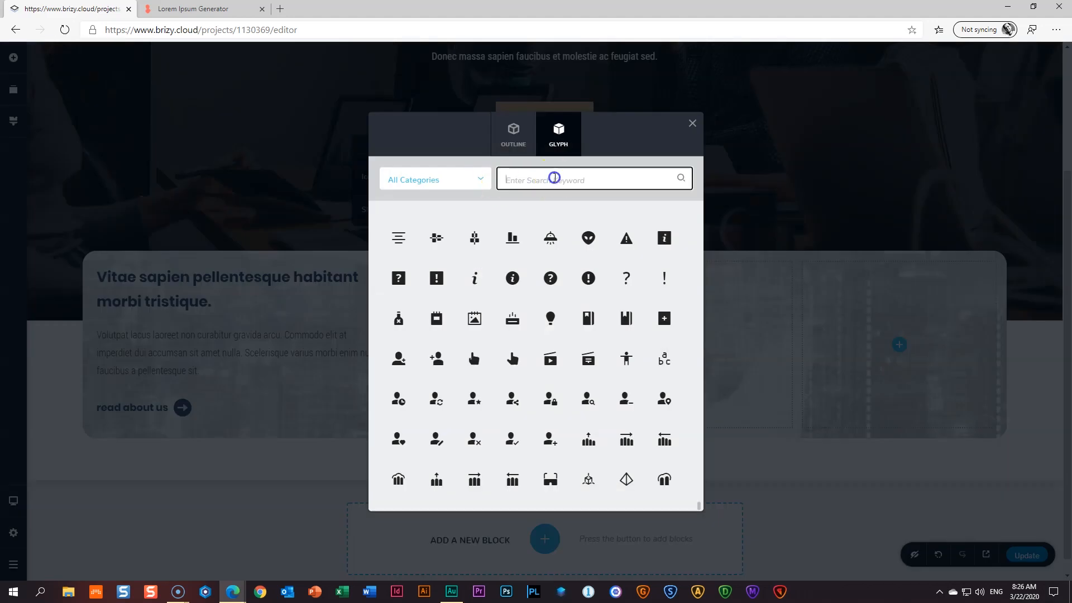
{"action": "type", "text": "progress"}
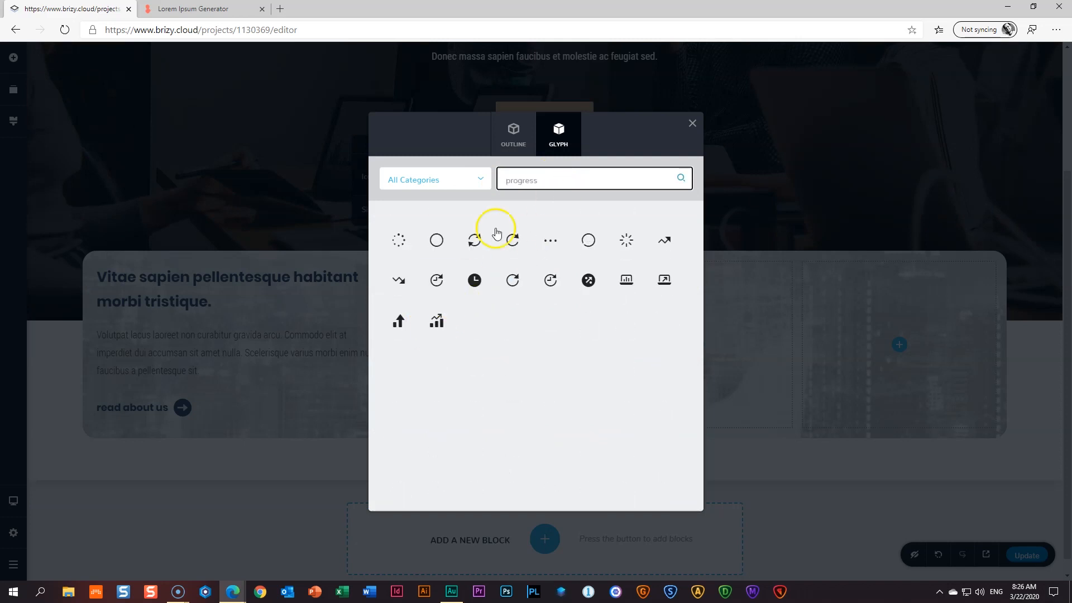
{"action": "left_click", "coordinate": [524, 147]}
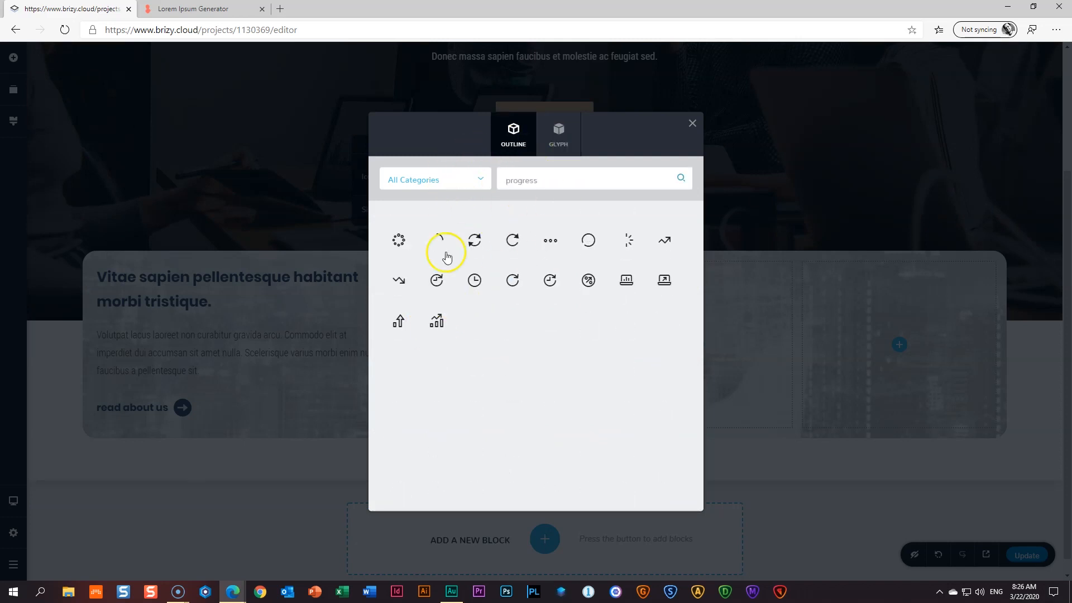
{"action": "left_click", "coordinate": [437, 321]}
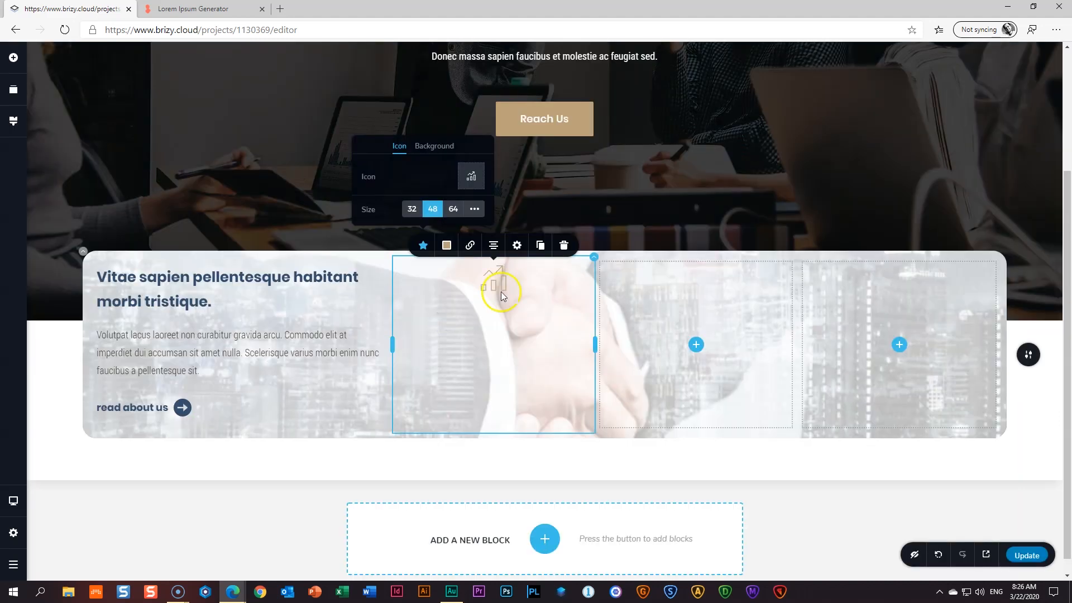
{"action": "left_click", "coordinate": [501, 287]}
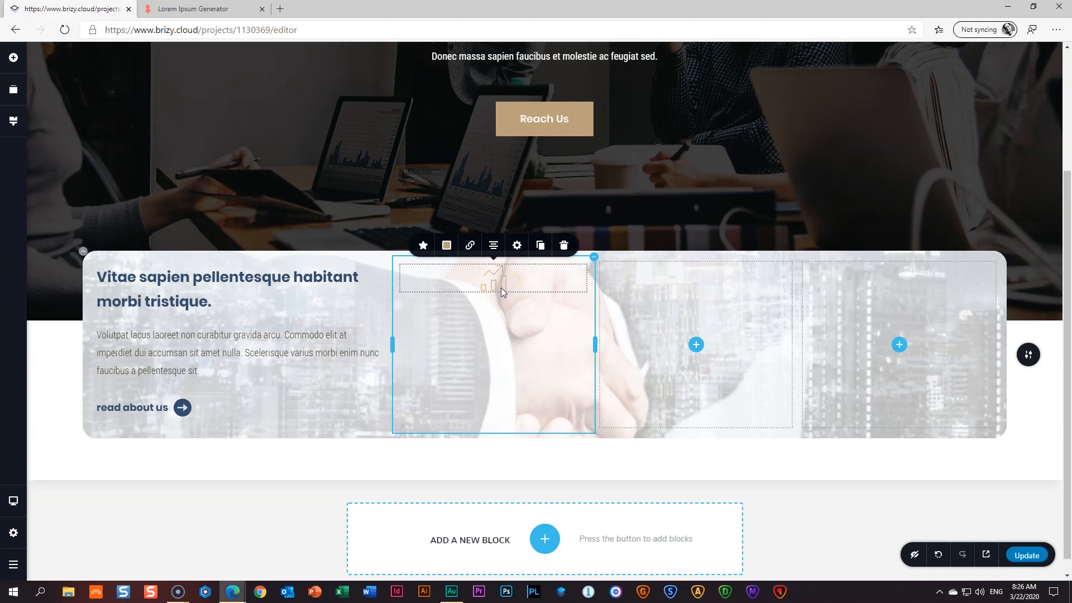
- Enlarge the chart icon to size 64
{"action": "left_click", "coordinate": [423, 246]}
{"action": "left_click", "coordinate": [453, 210]}
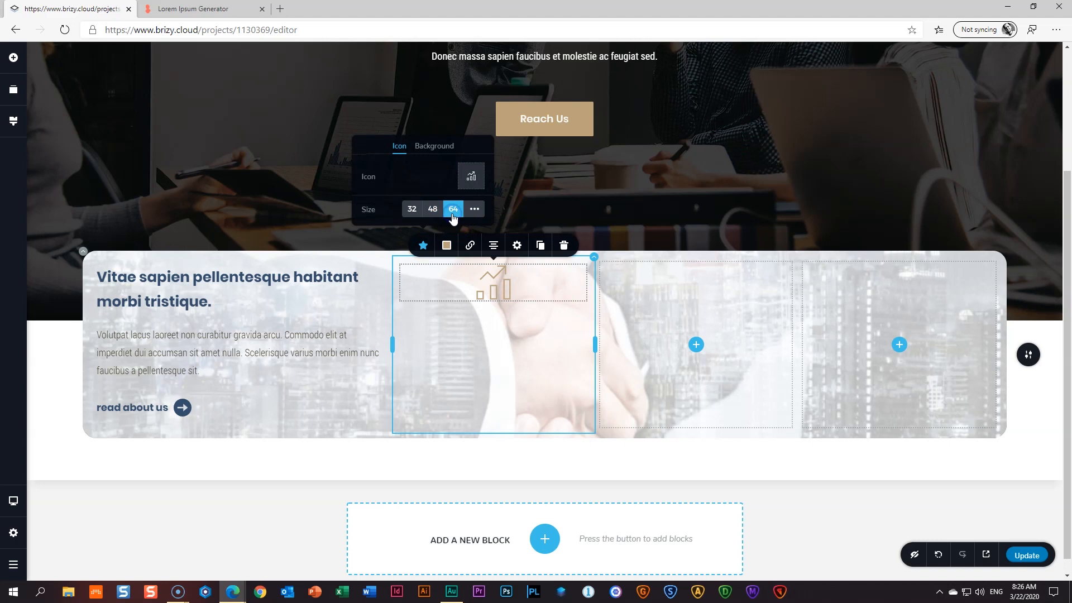
{"action": "left_click", "coordinate": [476, 211]}
{"action": "double_click", "coordinate": [465, 228]}
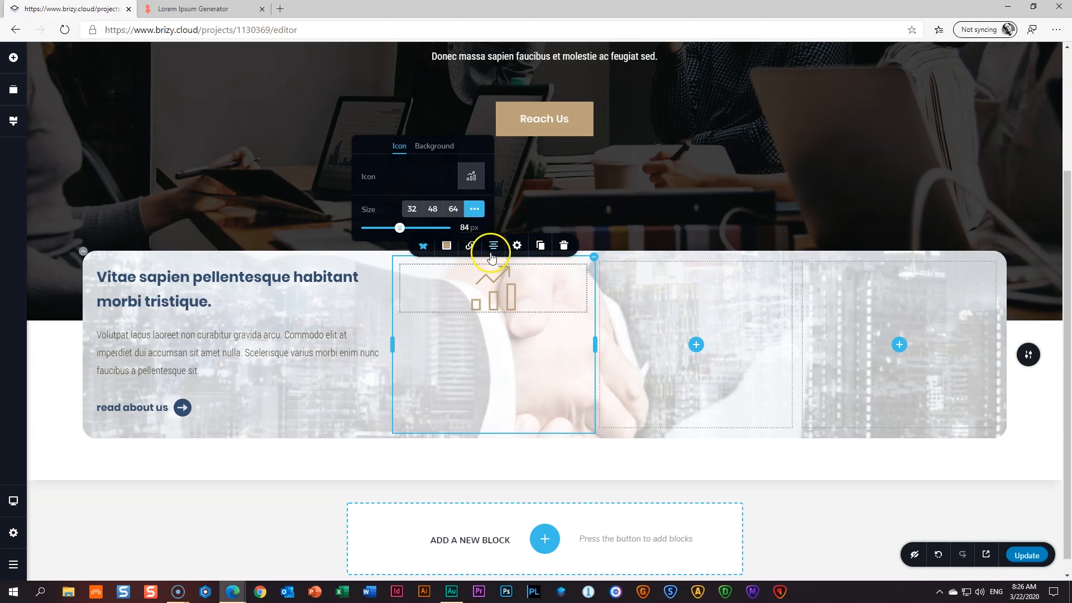
{"action": "left_click", "coordinate": [497, 300]}
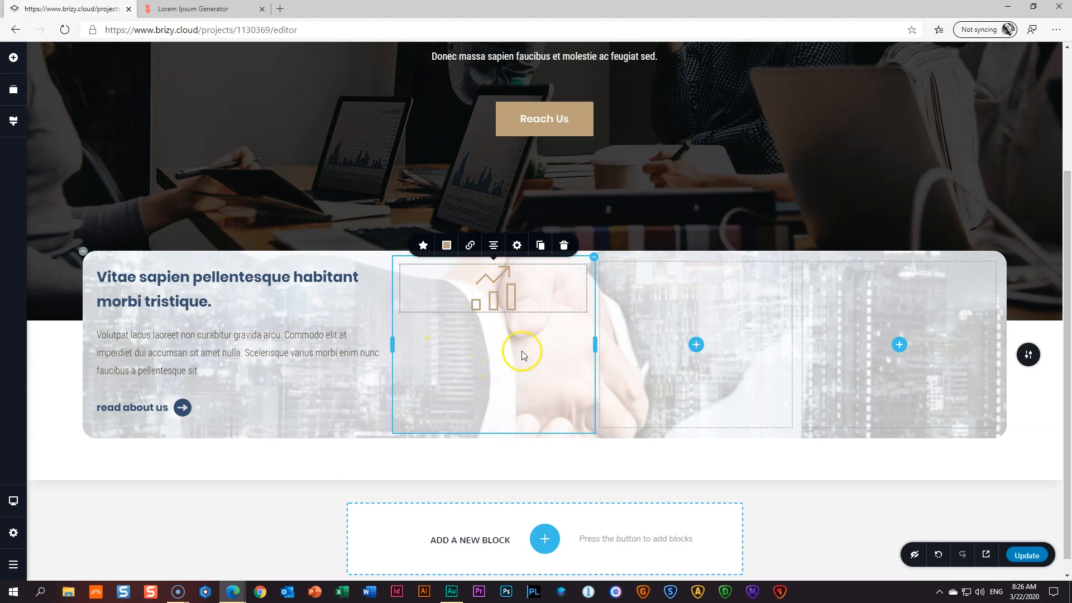
- Centre the column's content vertically and drop a Counter below the chart icon
{"action": "left_click", "coordinate": [594, 258]}
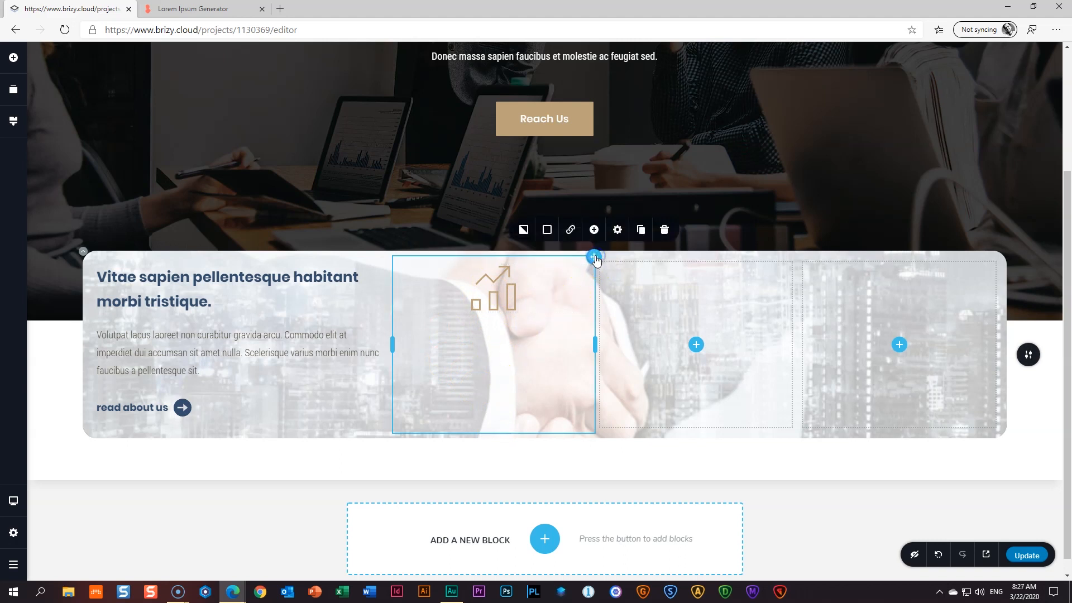
{"action": "left_click", "coordinate": [615, 239]}
{"action": "left_click", "coordinate": [648, 170]}
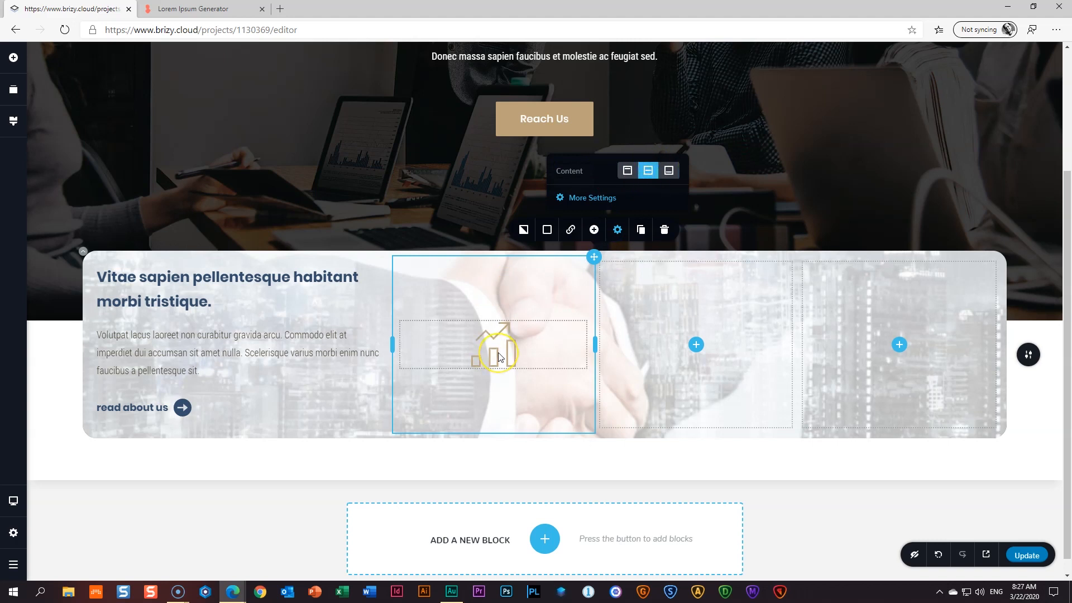
{"action": "left_click", "coordinate": [493, 382]}
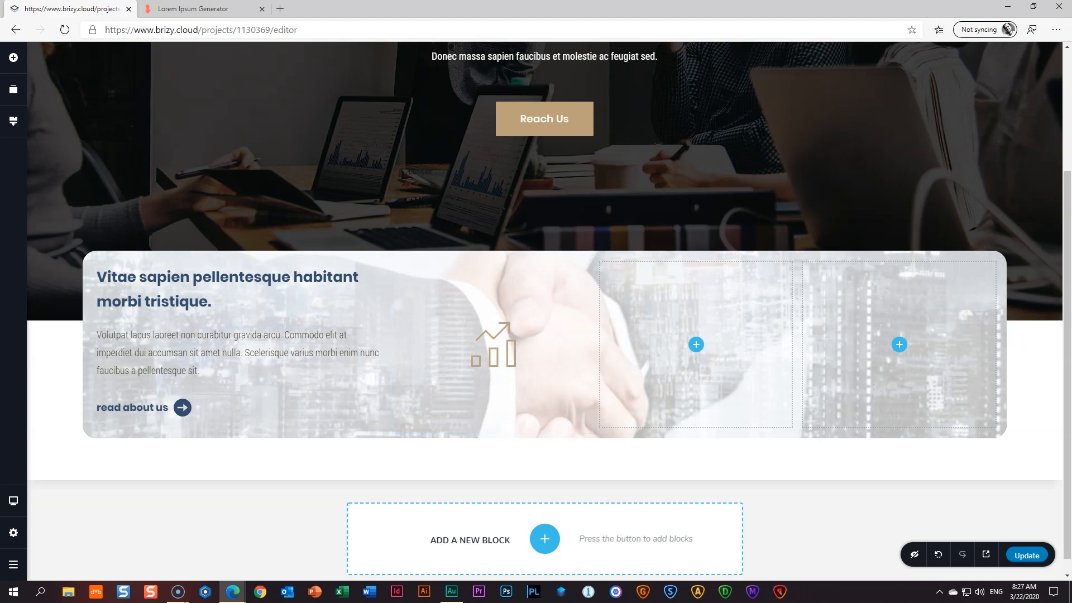
{"action": "left_click", "coordinate": [14, 58]}
{"action": "left_click_drag", "start_coordinate": [105, 234], "coordinate": [497, 377]}
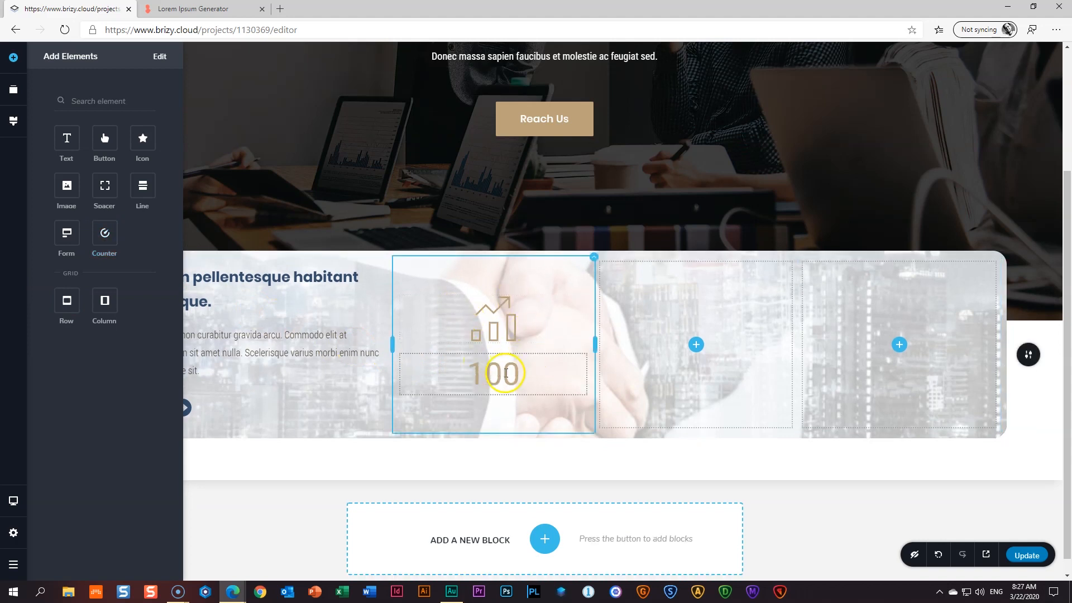
- Open the new counter's count settings and enter an end value of 1200
{"action": "left_click", "coordinate": [494, 378]}
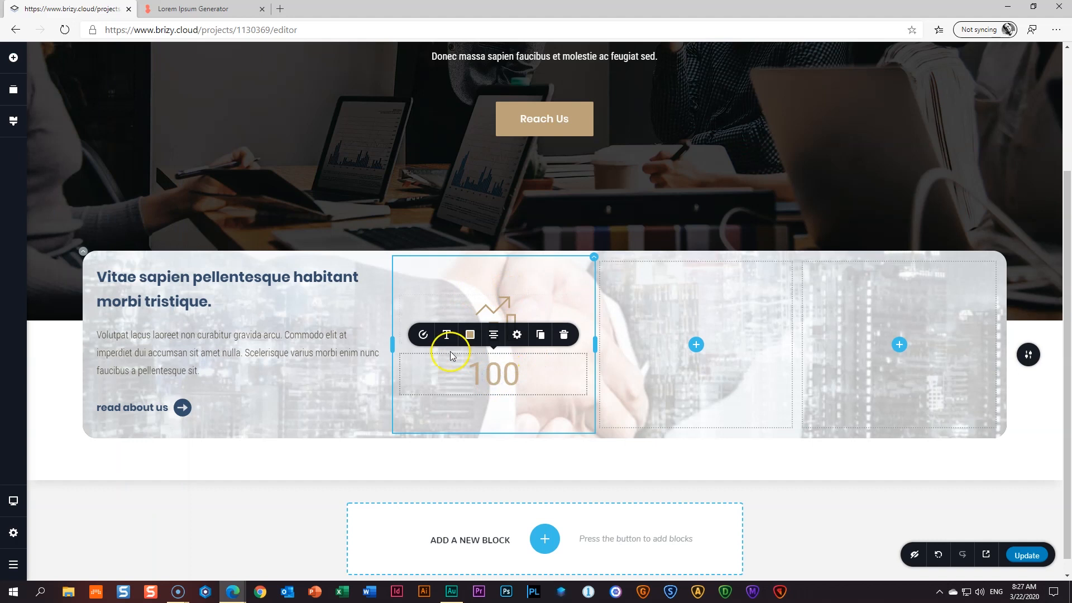
{"action": "left_click", "coordinate": [424, 336]}
{"action": "double_click", "coordinate": [472, 278]}
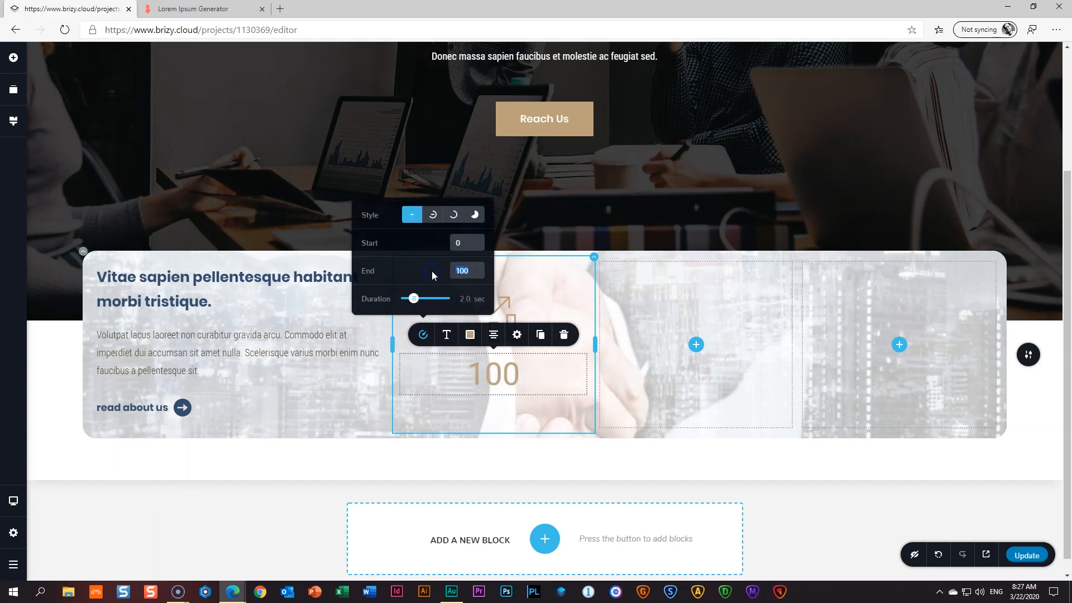
{"action": "type", "text": "1200"}
{"action": "left_click", "coordinate": [438, 279]}
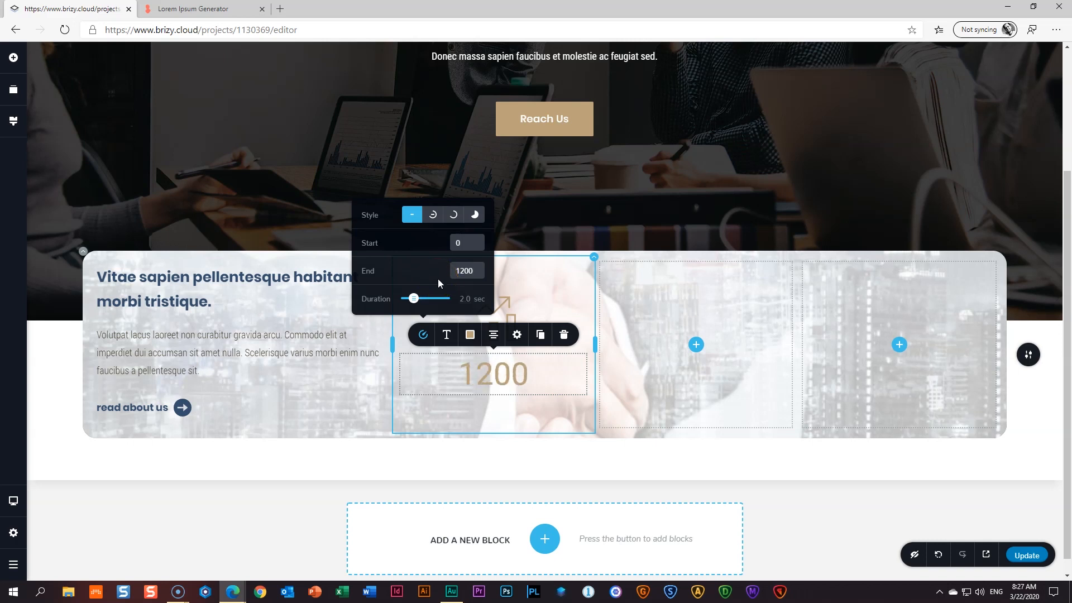
{"action": "left_click", "coordinate": [461, 268]}
{"action": "mouse_move", "coordinate": [464, 269]}
{"action": "left_mouse_down"}
{"action": "mouse_move", "coordinate": [495, 268]}
{"action": "mouse_move", "coordinate": [460, 270]}
{"action": "left_mouse_up"}
{"action": "left_click", "coordinate": [432, 286]}
- Change the end value to 1202, set the duration to 1.0 sec, and select the start value
{"action": "left_click_drag", "start_coordinate": [409, 303], "coordinate": [447, 302]}
{"action": "double_click", "coordinate": [466, 271]}
{"action": "left_click", "coordinate": [463, 301]}
{"action": "left_click", "coordinate": [413, 300]}
{"action": "left_click_drag", "start_coordinate": [412, 301], "coordinate": [410, 300]}
{"action": "left_click", "coordinate": [472, 270]}
{"action": "left_click", "coordinate": [466, 243]}
- Make the 1202 number dark blue #344d6c in bold Poppins, size 84, line height 1.0
{"action": "left_click", "coordinate": [494, 410]}
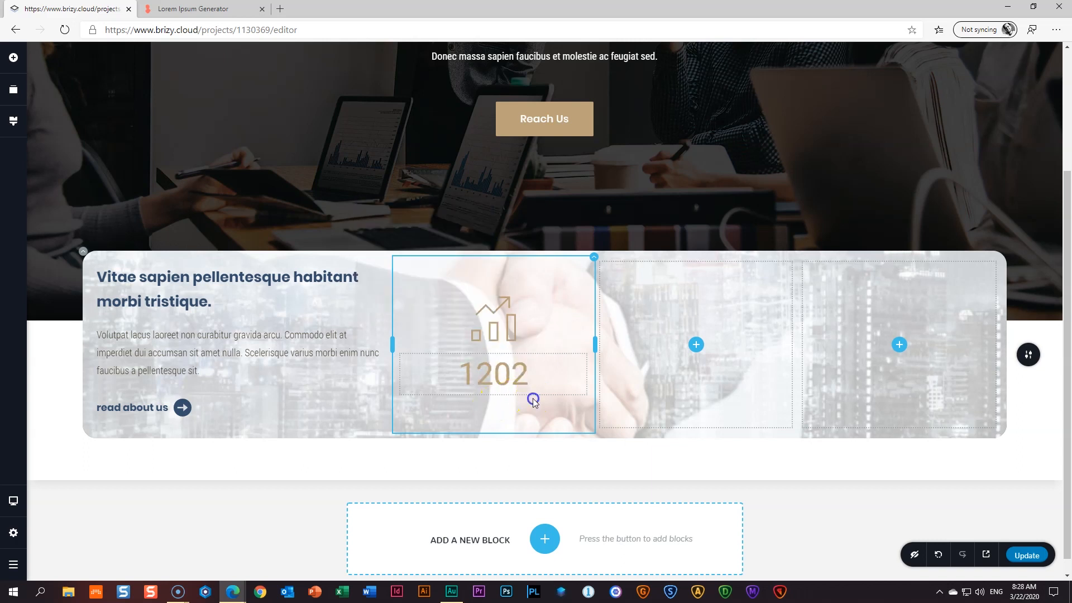
{"action": "left_click", "coordinate": [496, 374]}
{"action": "left_click", "coordinate": [471, 335]}
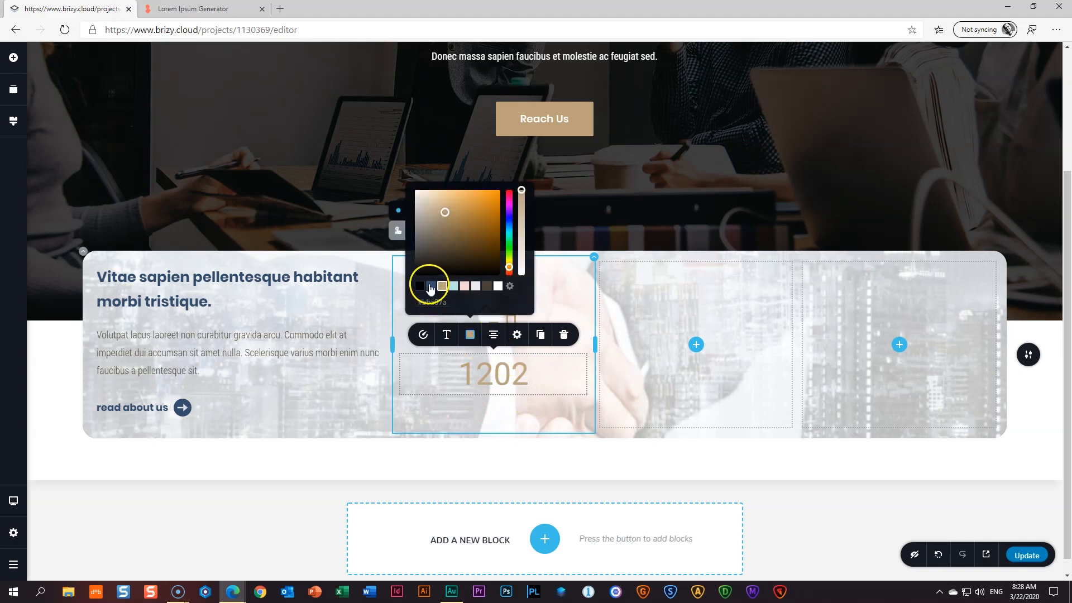
{"action": "left_click", "coordinate": [430, 287]}
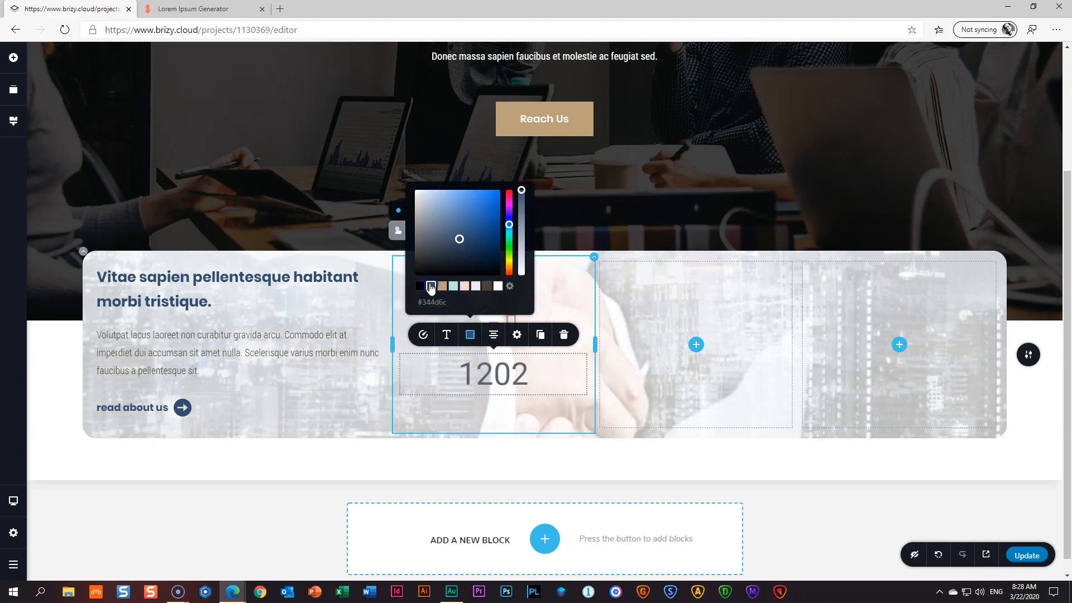
{"action": "left_click", "coordinate": [447, 336]}
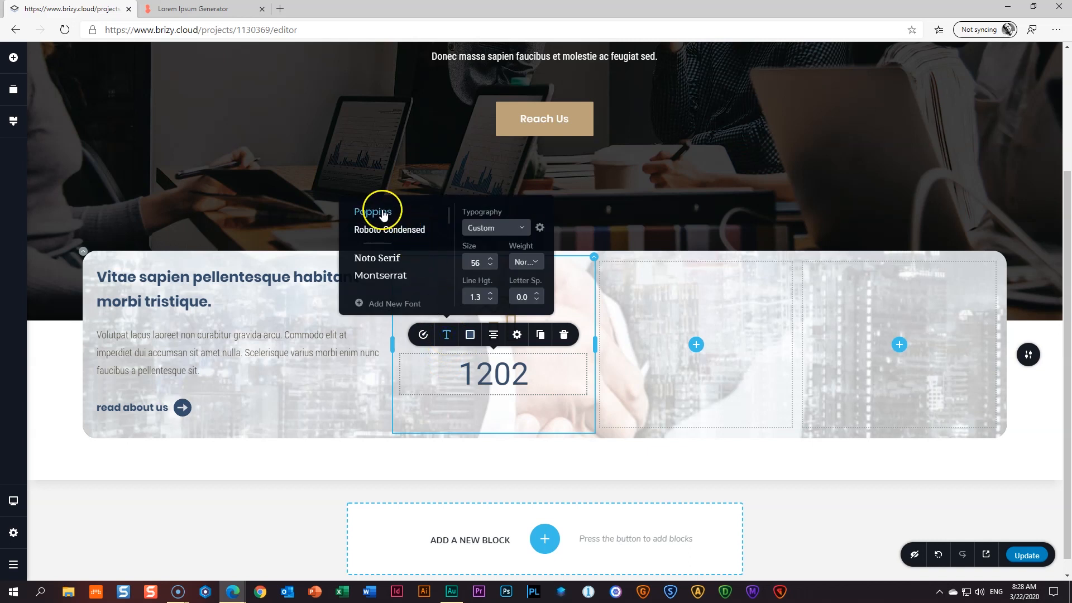
{"action": "left_click", "coordinate": [384, 214]}
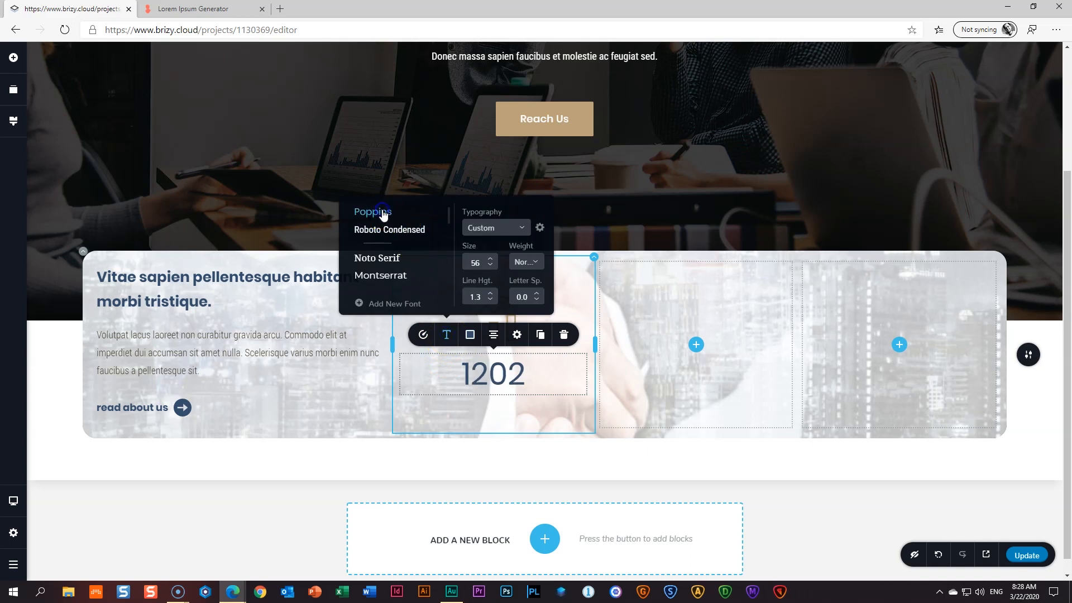
{"action": "left_click", "coordinate": [527, 263]}
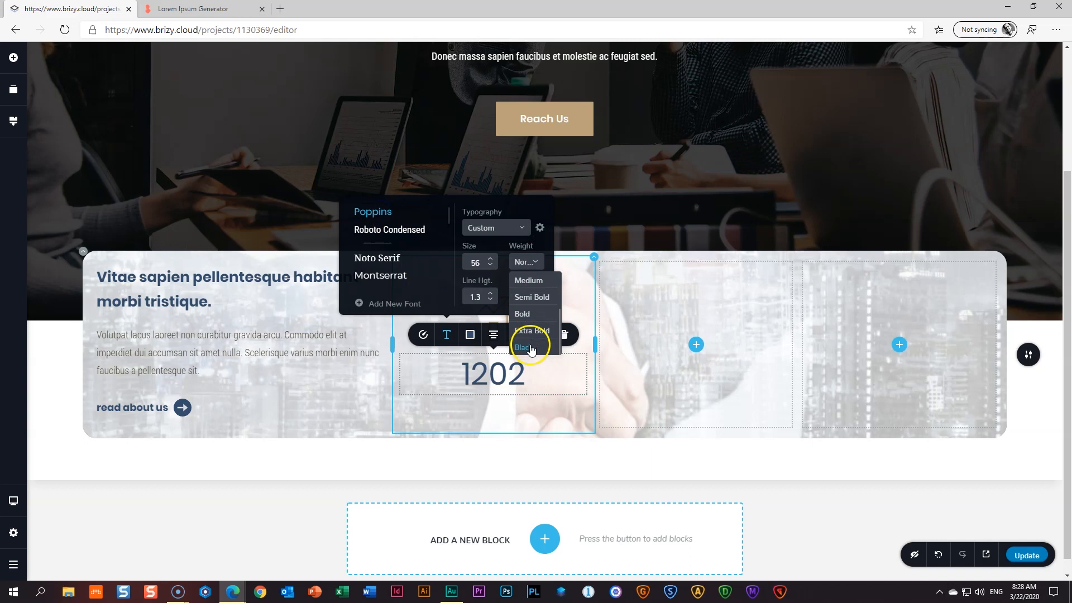
{"action": "left_click", "coordinate": [527, 314]}
{"action": "left_click", "coordinate": [459, 261]}
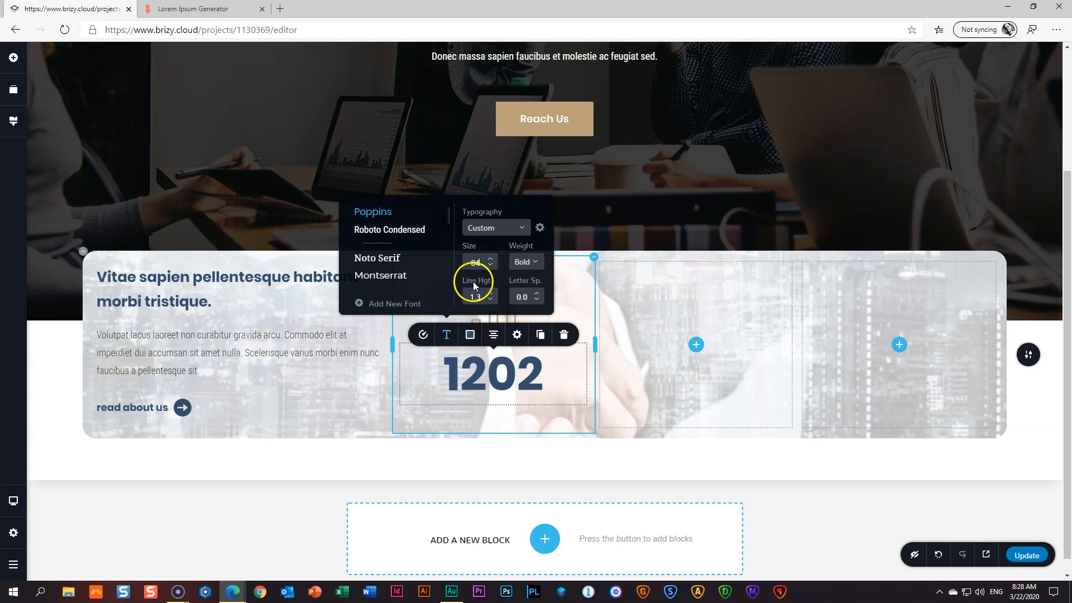
{"action": "left_click", "coordinate": [490, 300]}
{"action": "left_click", "coordinate": [490, 301]}
{"action": "left_click", "coordinate": [490, 301]}
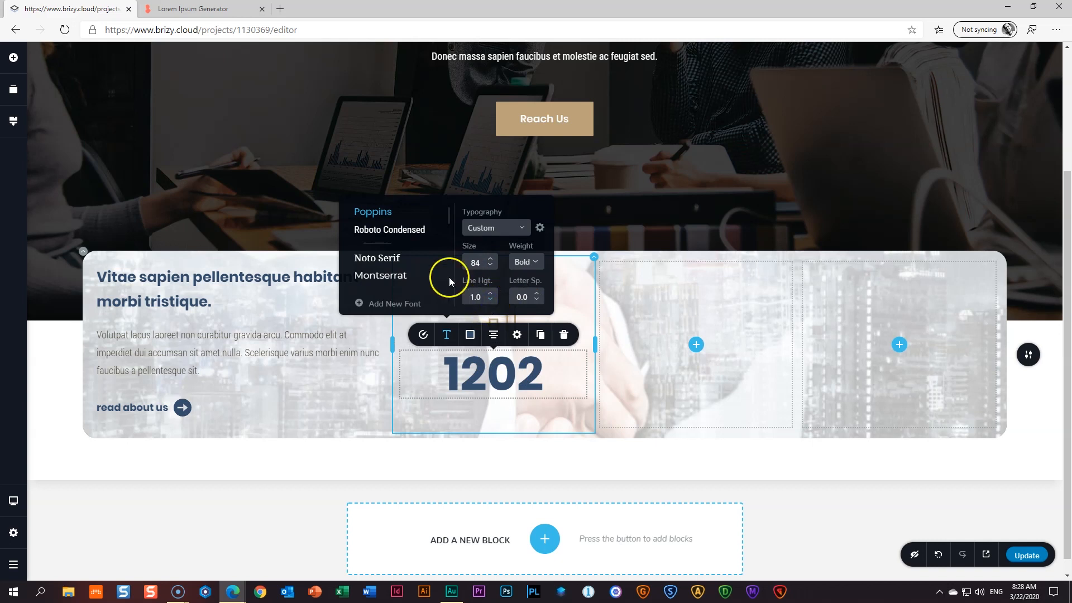
{"action": "left_click", "coordinate": [482, 434]}
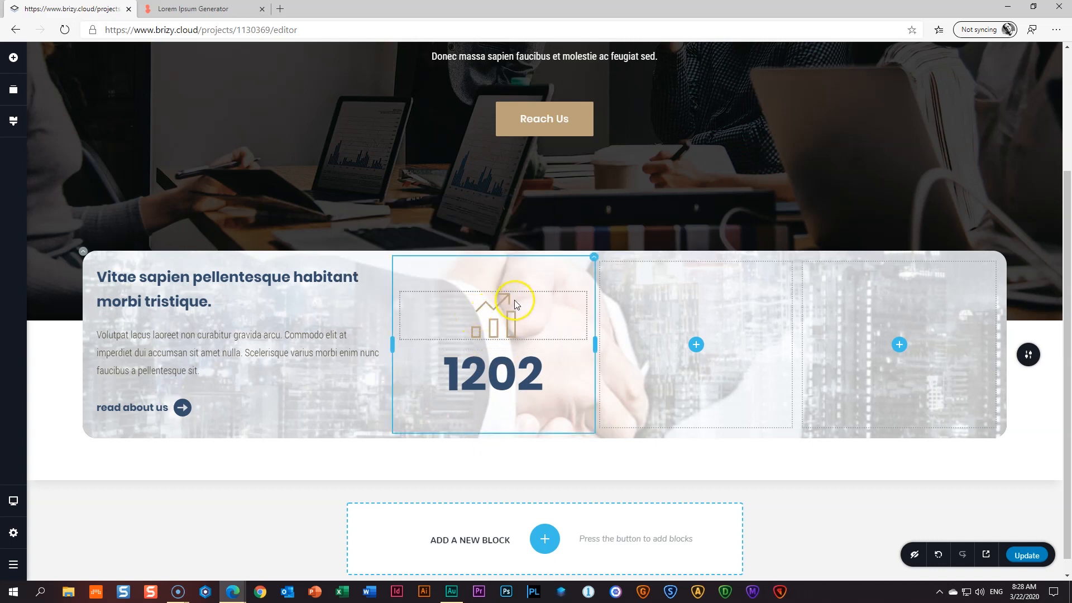
- Place a text block under the 1202 counter reading 'Satisfied Customers', centre-aligned
{"action": "left_click", "coordinate": [22, 58]}
{"action": "left_click_drag", "start_coordinate": [60, 134], "coordinate": [456, 394]}
{"action": "triple_click", "coordinate": [490, 403]}
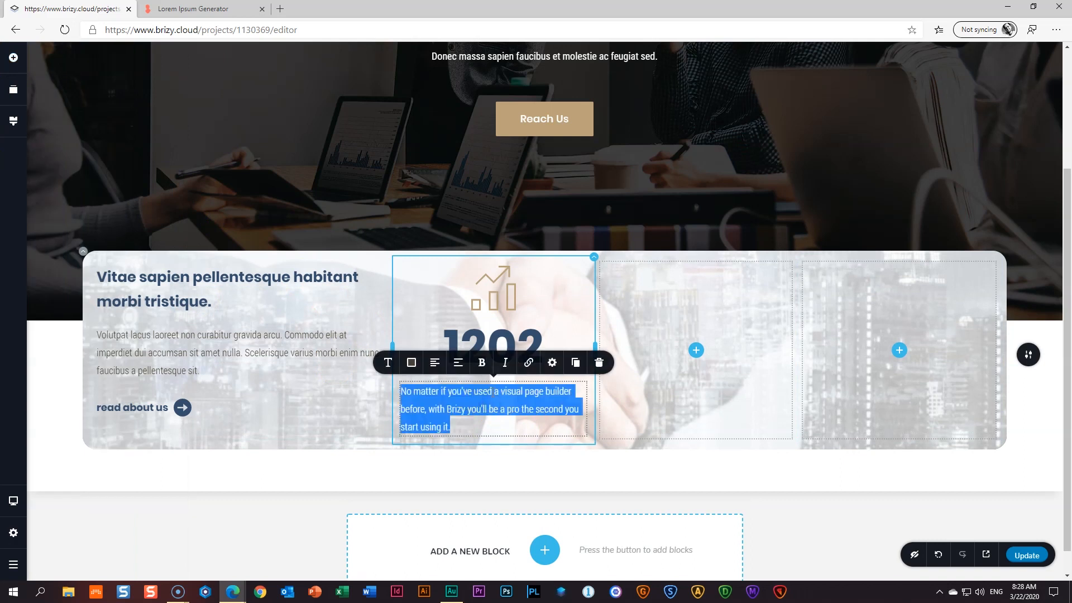
{"action": "type", "text": "Satisfied Customers"}
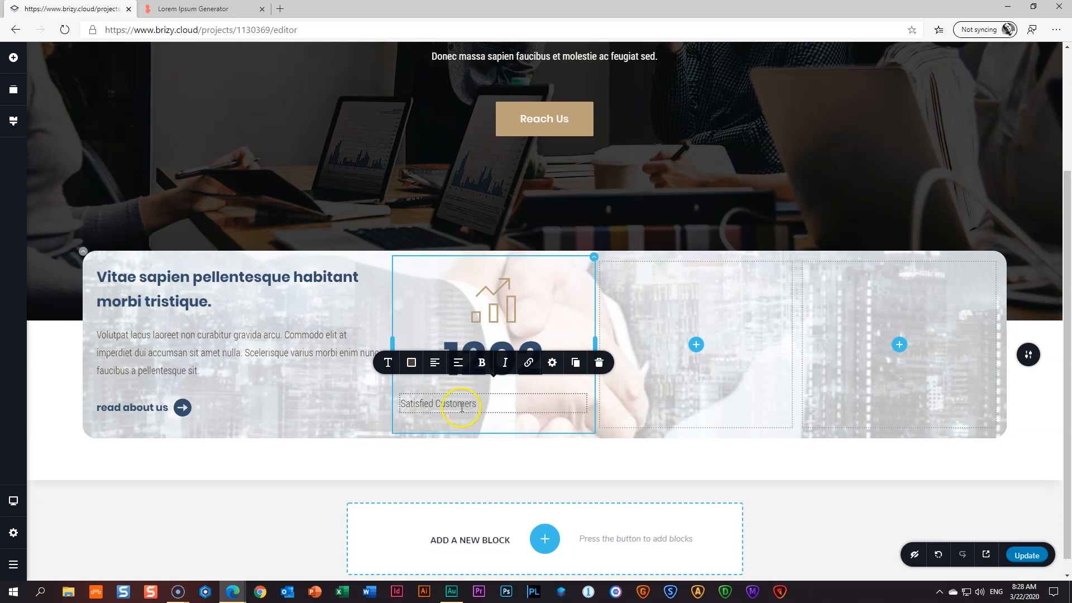
{"action": "left_click", "coordinate": [434, 363]}
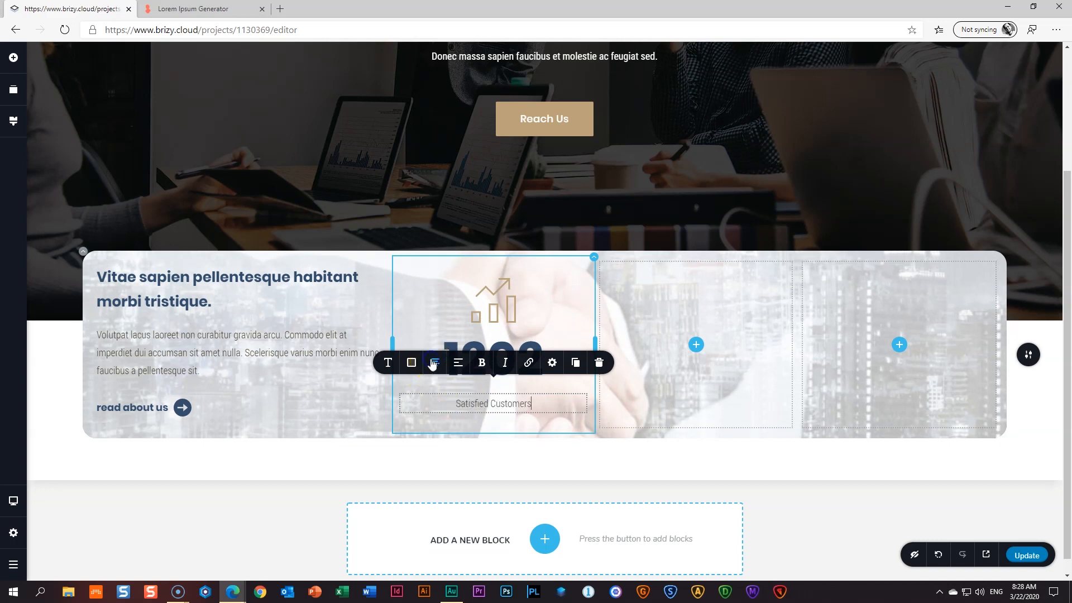
- Set the Satisfied Customers caption to semi-bold Poppins
{"action": "left_click", "coordinate": [413, 364]}
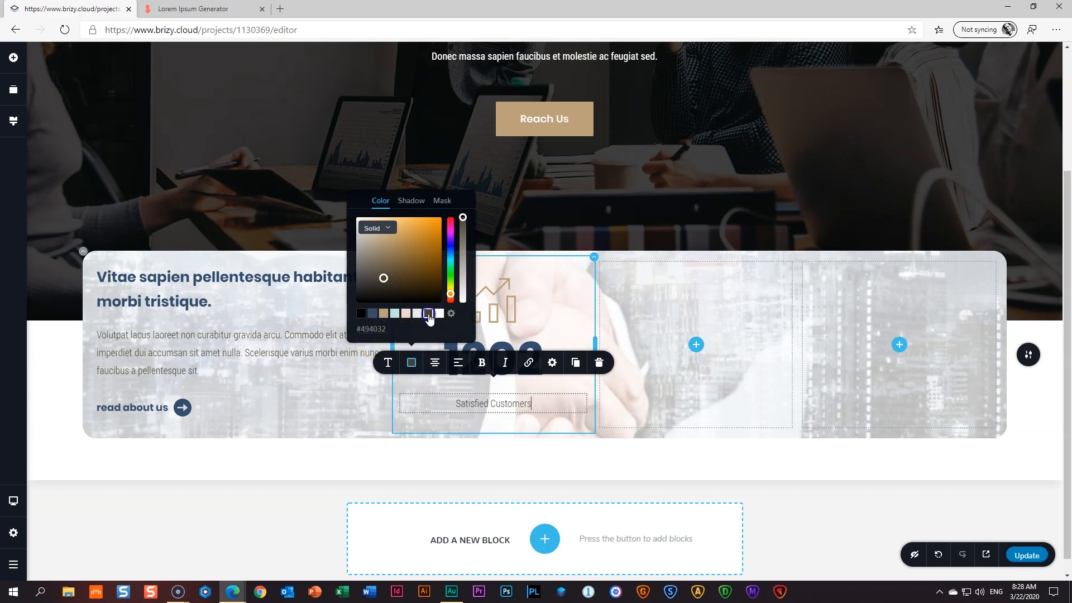
{"action": "left_click", "coordinate": [389, 365]}
{"action": "left_click", "coordinate": [327, 250]}
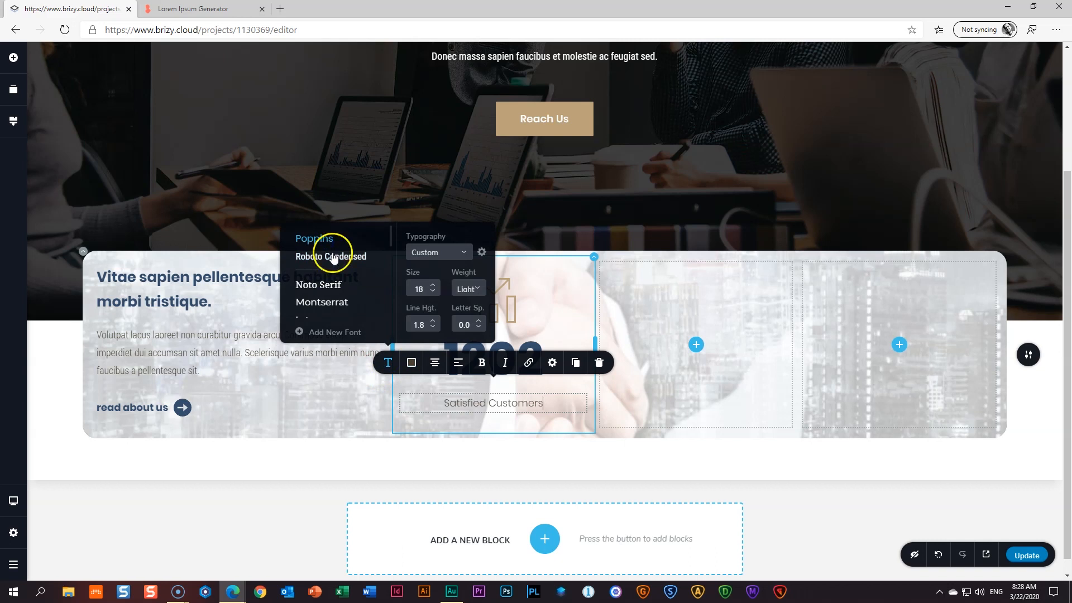
{"action": "left_click", "coordinate": [471, 289]}
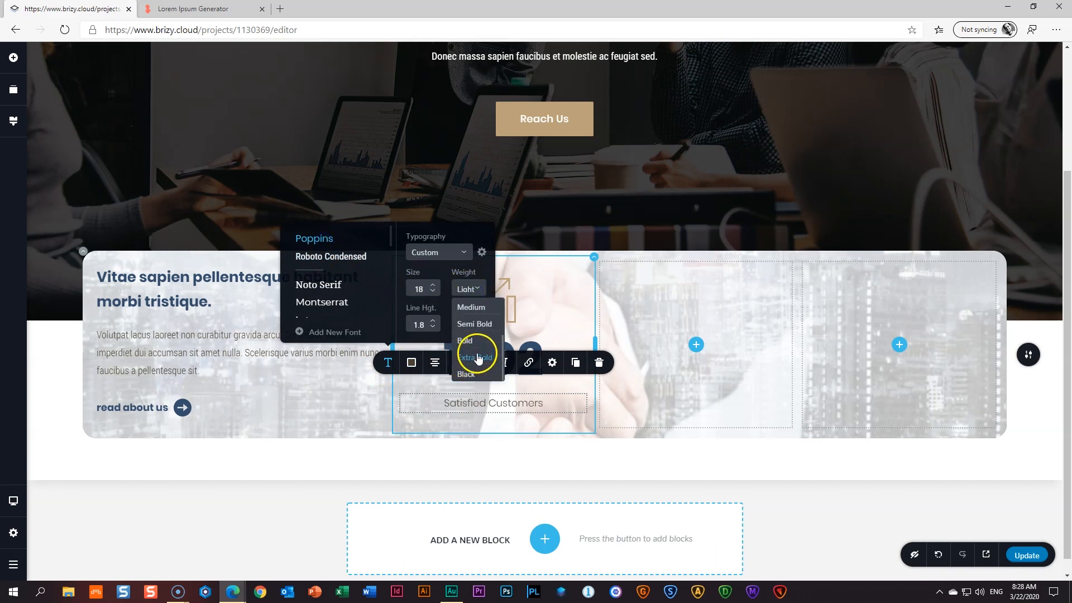
{"action": "left_click", "coordinate": [474, 324]}
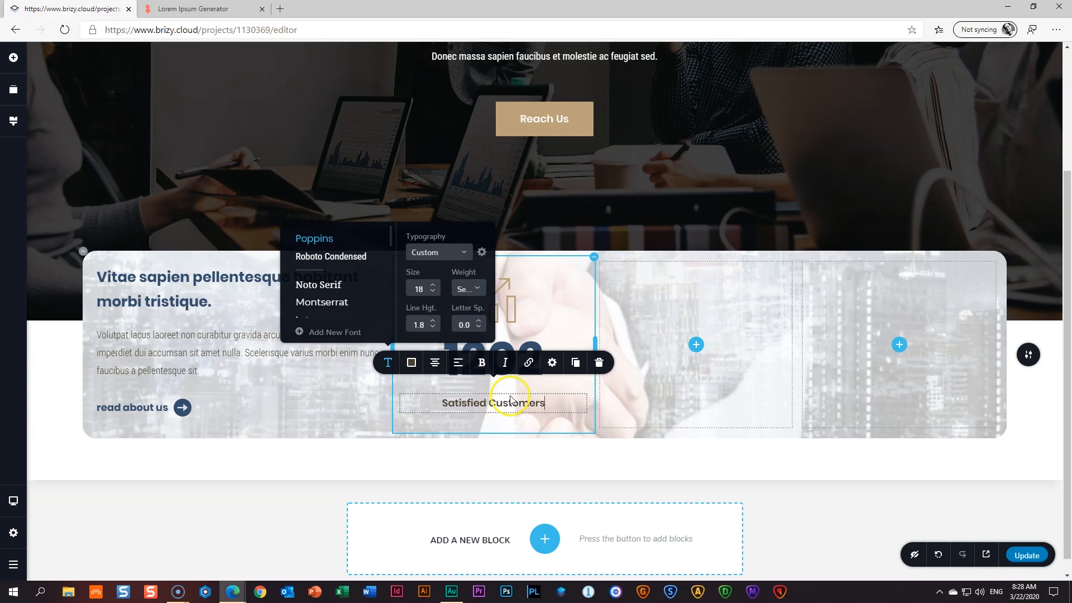
{"action": "left_click", "coordinate": [587, 507]}
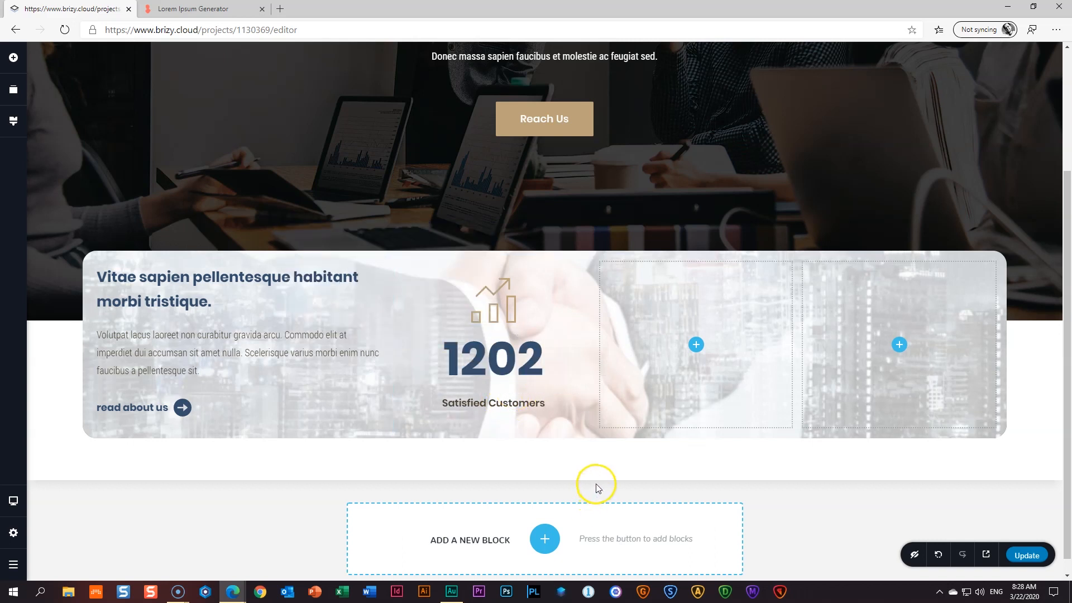
{"action": "left_click", "coordinate": [529, 356]}
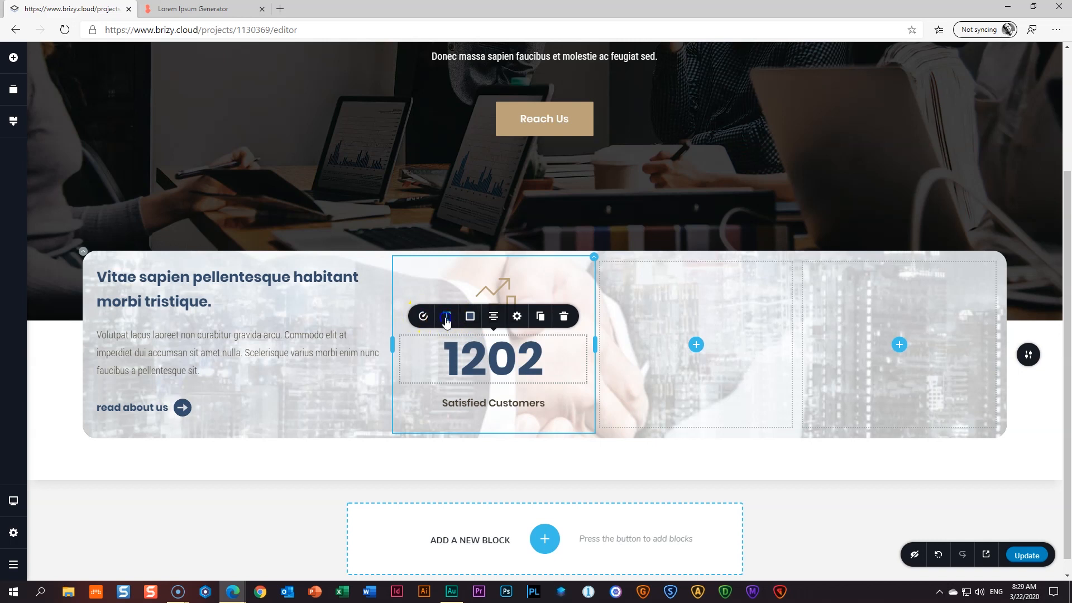
- Pick a dark blue hover colour for the 1202 counter digits in its Colors panel
{"action": "left_click", "coordinate": [446, 318]}
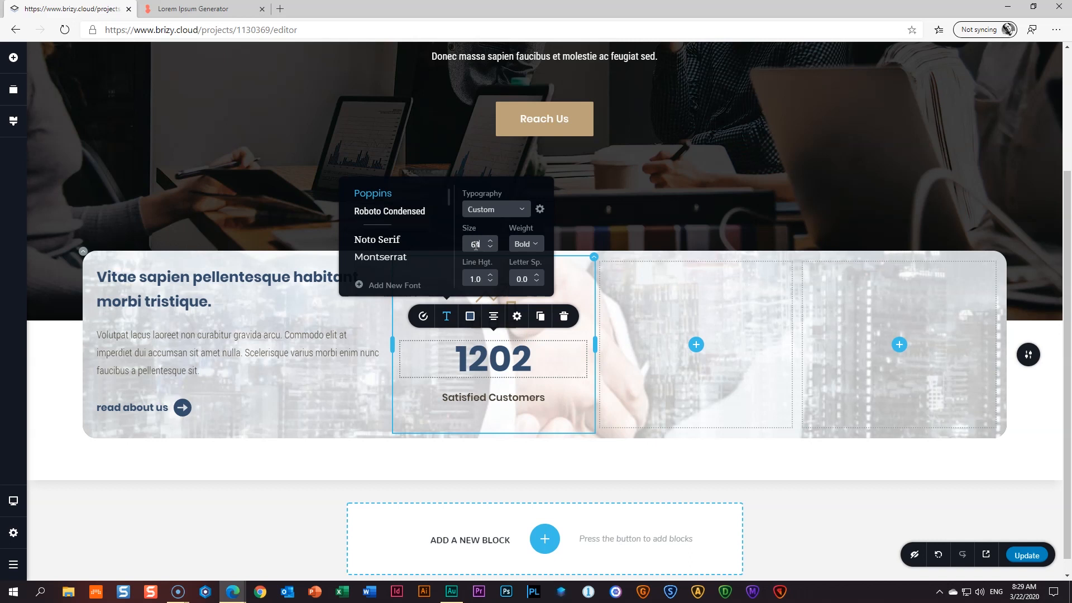
{"action": "left_click", "coordinate": [471, 318]}
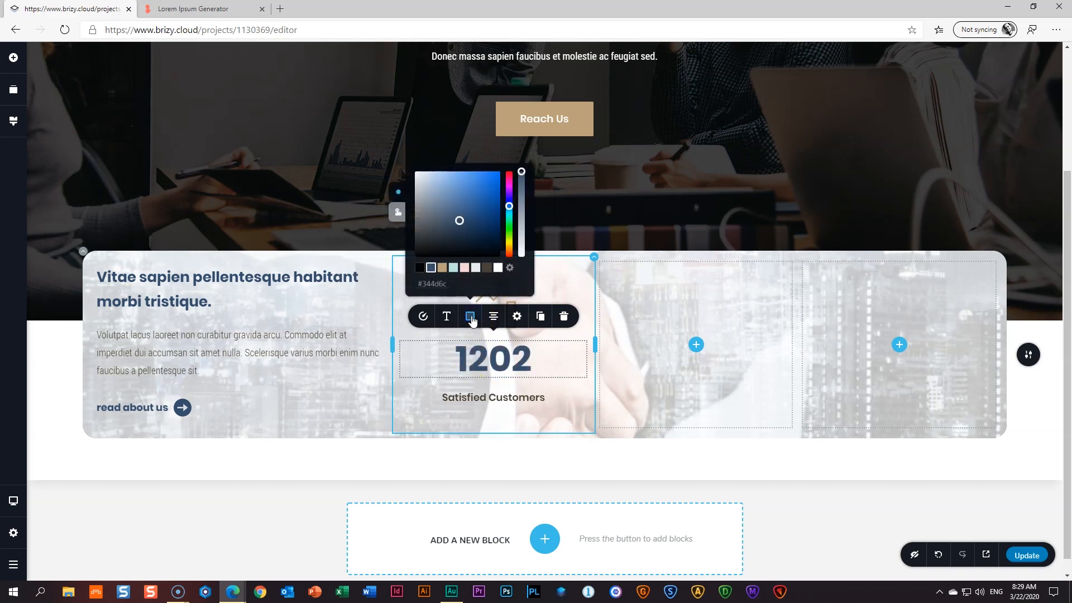
{"action": "left_click", "coordinate": [399, 212]}
{"action": "left_click", "coordinate": [431, 267]}
{"action": "left_click", "coordinate": [398, 192]}
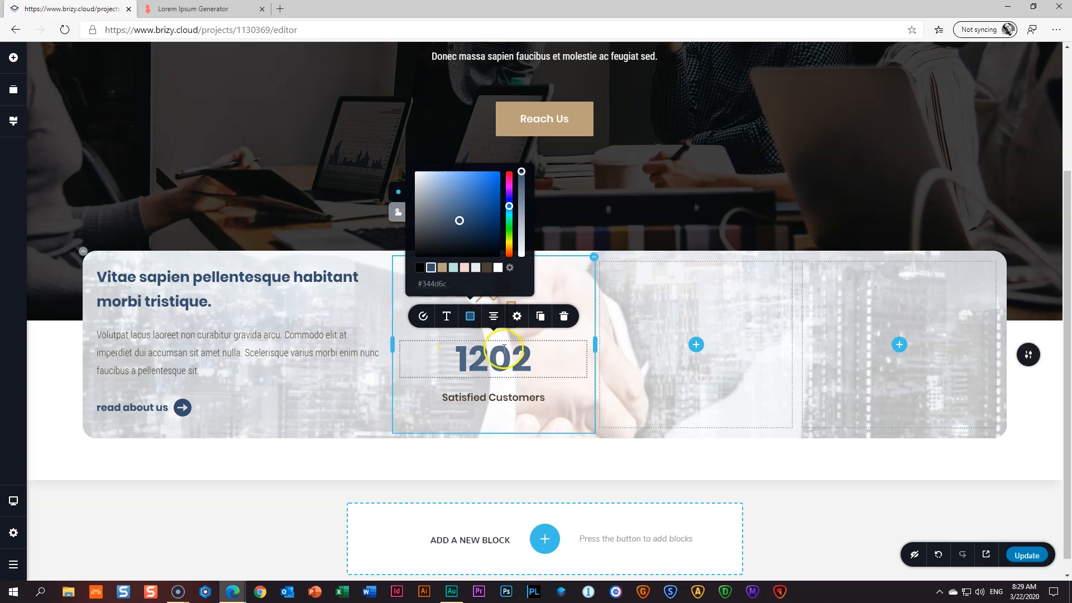
{"action": "left_click", "coordinate": [560, 414]}
- Adjust the 1202 colour opacity, lowering the hover colour to 81%
{"action": "left_click", "coordinate": [504, 358]}
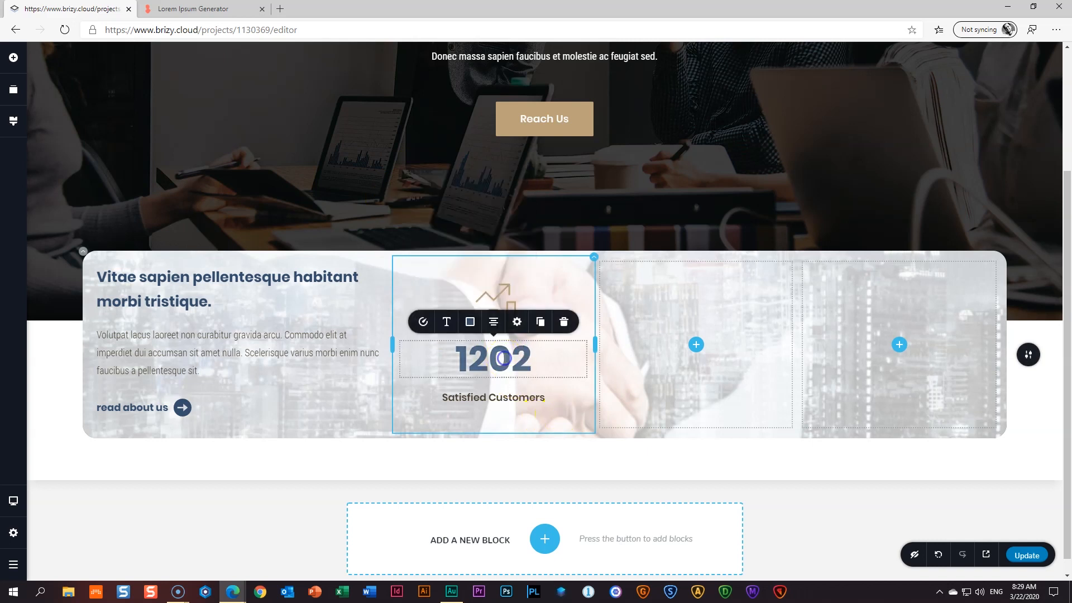
{"action": "left_click", "coordinate": [471, 322]}
{"action": "mouse_move", "coordinate": [521, 178]}
{"action": "left_mouse_down"}
{"action": "mouse_move", "coordinate": [523, 167]}
{"action": "mouse_move", "coordinate": [522, 177]}
{"action": "left_mouse_up"}
{"action": "left_click", "coordinate": [398, 217]}
{"action": "left_click", "coordinate": [522, 193]}
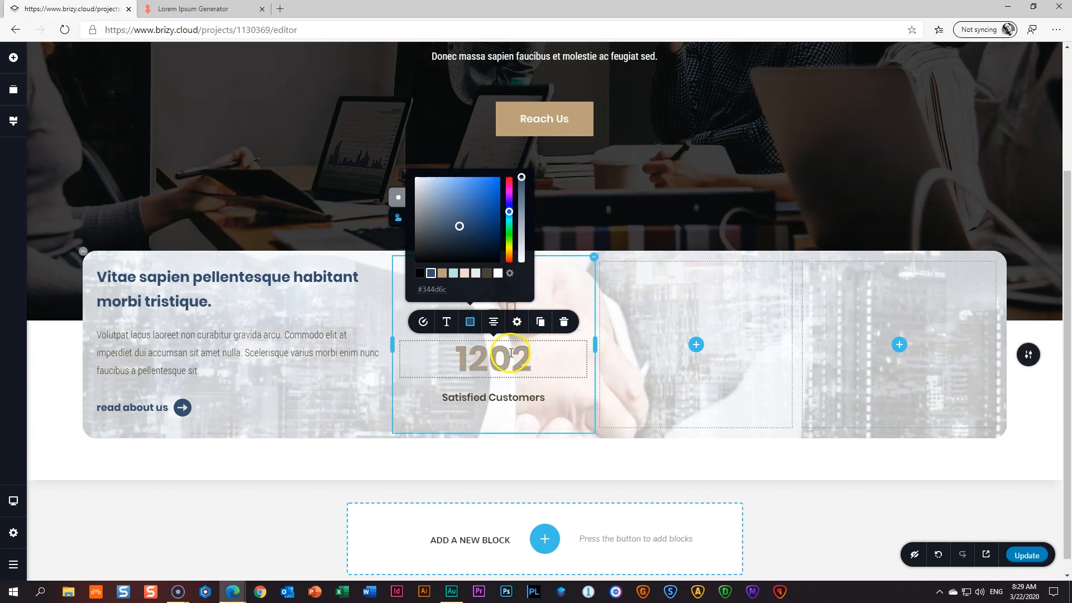
{"action": "left_click", "coordinate": [511, 353]}
{"action": "left_click", "coordinate": [470, 322]}
{"action": "left_click", "coordinate": [400, 221]}
{"action": "left_click", "coordinate": [399, 219]}
{"action": "left_click", "coordinate": [397, 218]}
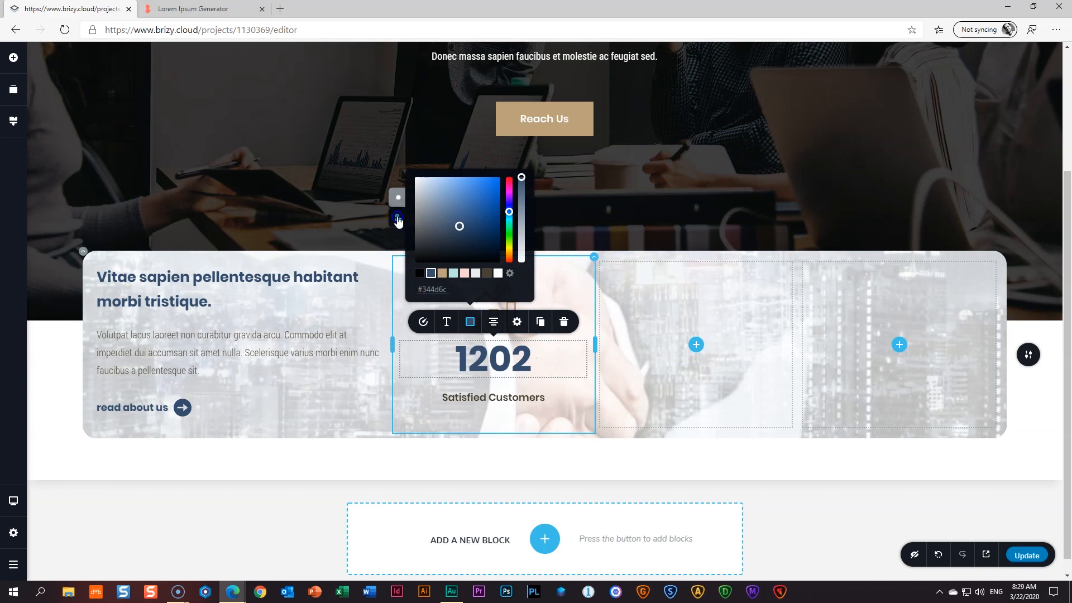
{"action": "left_click_drag", "start_coordinate": [522, 178], "coordinate": [524, 178]}
{"action": "left_click", "coordinate": [575, 285]}
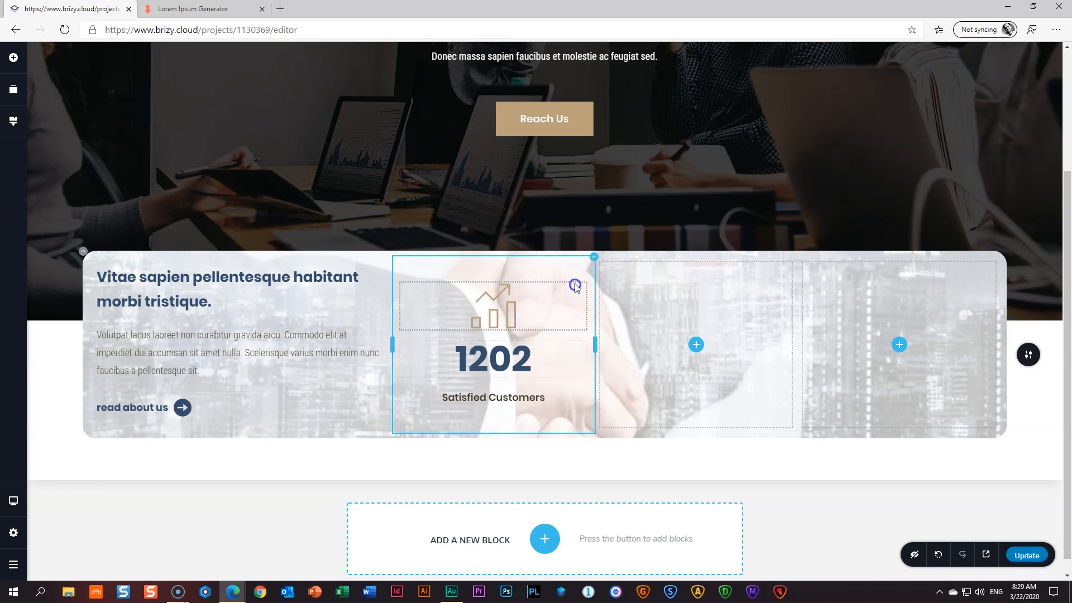
- Try light teal and tan on the 1202 digits, then restore dark blue
{"action": "left_click", "coordinate": [505, 367]}
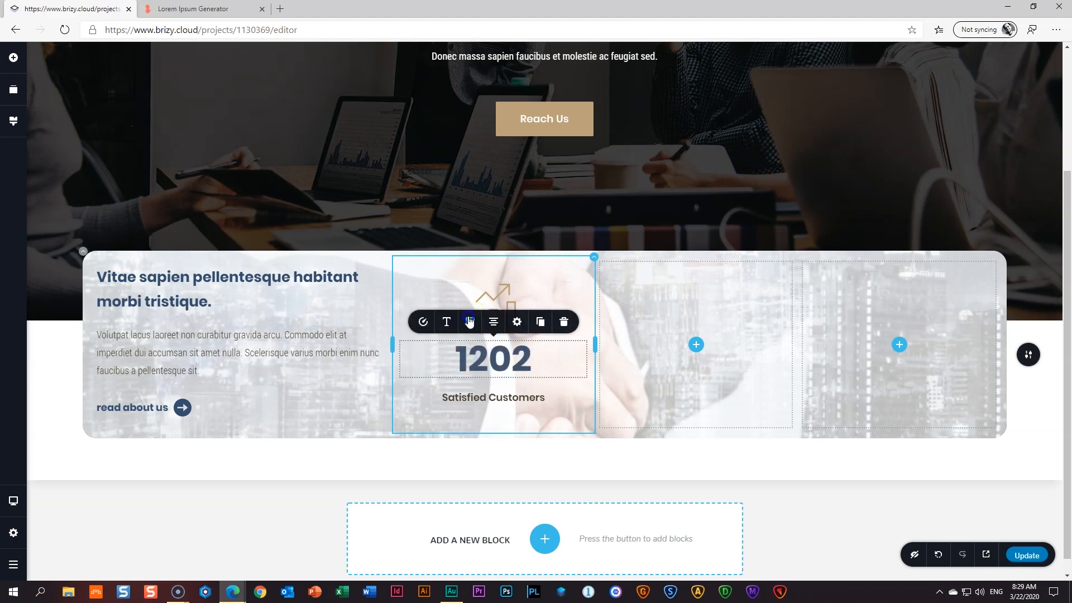
{"action": "left_click", "coordinate": [470, 322]}
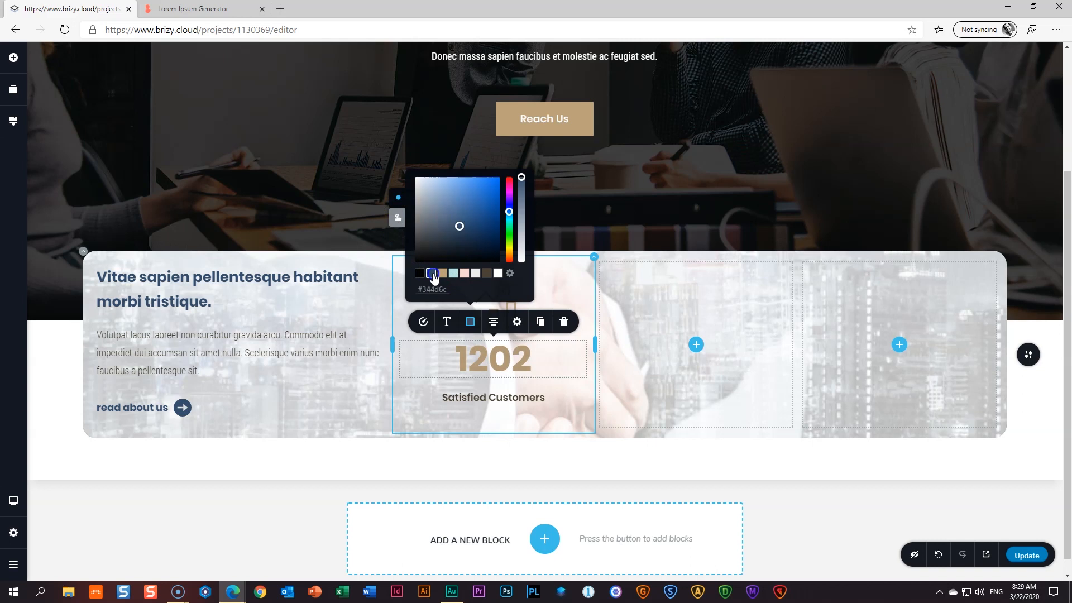
{"action": "left_click", "coordinate": [571, 294]}
{"action": "left_click", "coordinate": [501, 357]}
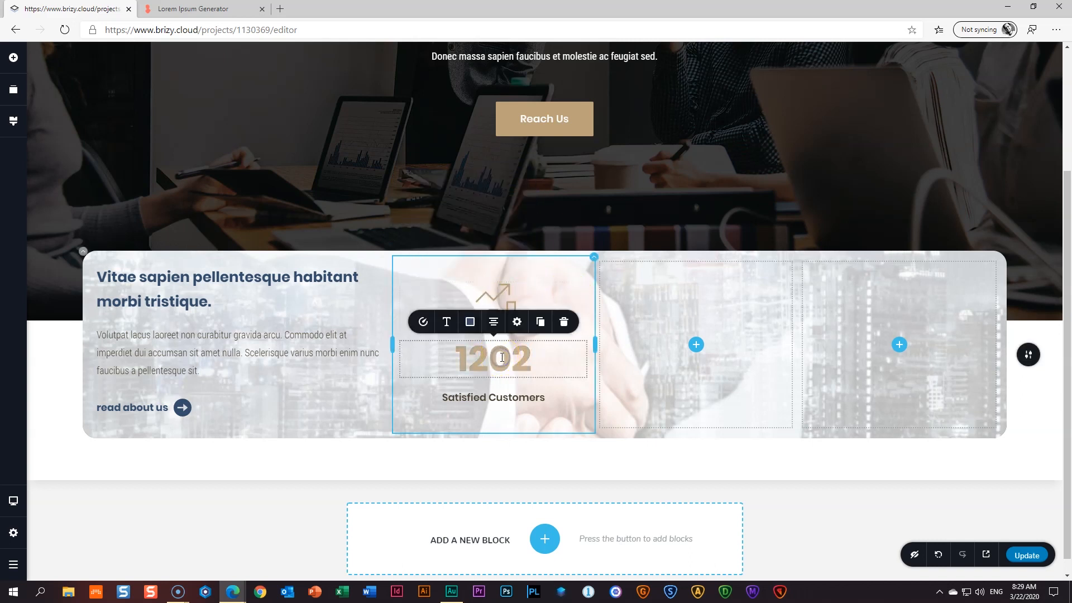
{"action": "left_click", "coordinate": [471, 321]}
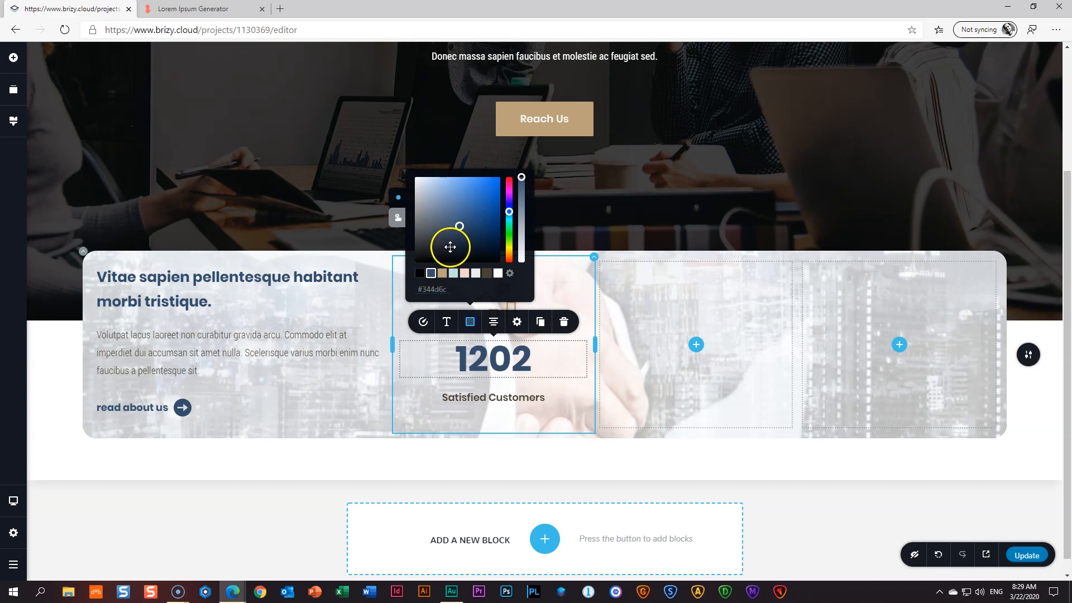
{"action": "left_click", "coordinate": [454, 275]}
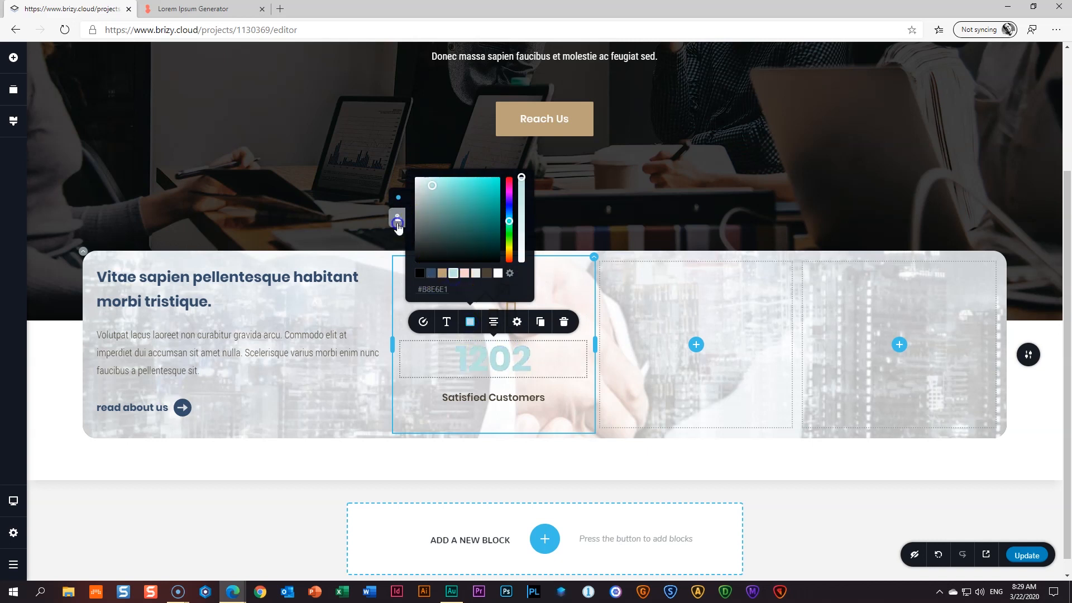
{"action": "left_click", "coordinate": [398, 219]}
{"action": "left_click", "coordinate": [431, 275]}
{"action": "left_click", "coordinate": [442, 273]}
{"action": "left_click", "coordinate": [431, 273]}
{"action": "left_click", "coordinate": [523, 176]}
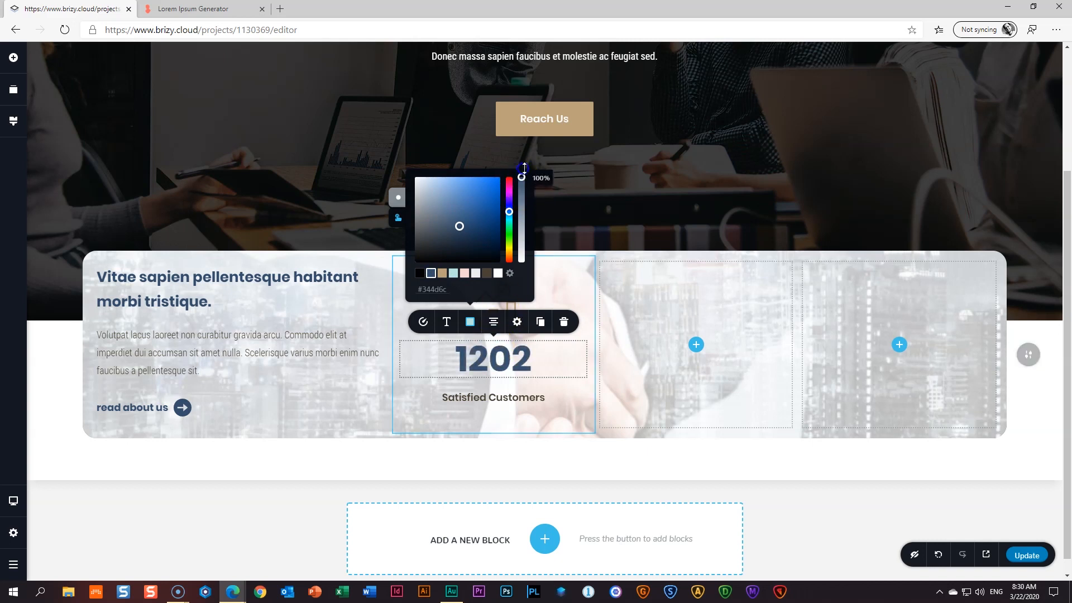
{"action": "left_click", "coordinate": [581, 398]}
{"action": "left_click", "coordinate": [575, 319]}
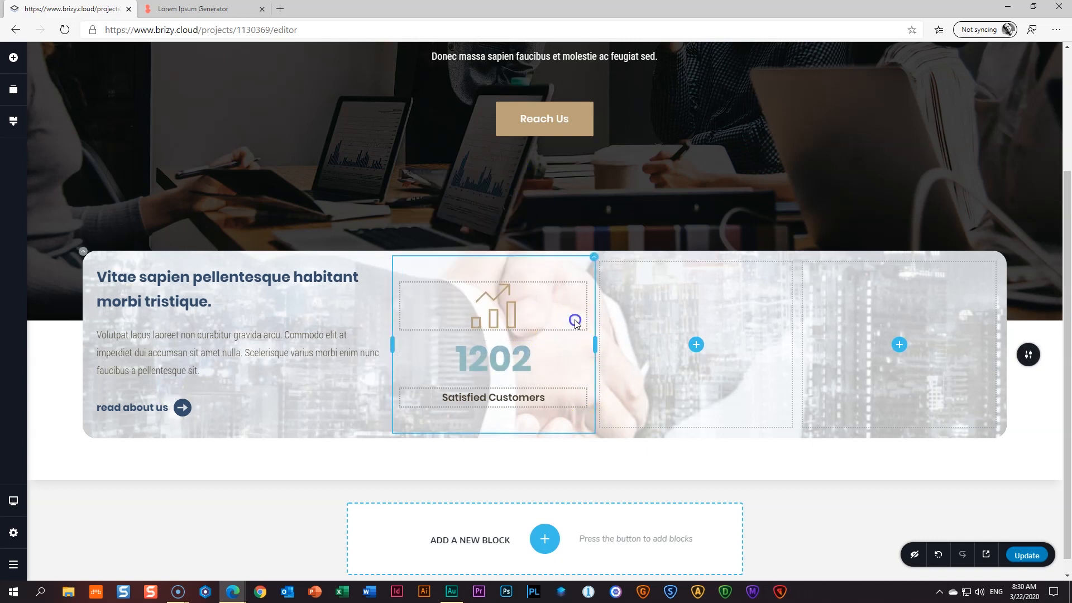
- Settle the 1202 digits on dark blue #344d6c after briefly trying black
{"action": "left_click", "coordinate": [494, 358]}
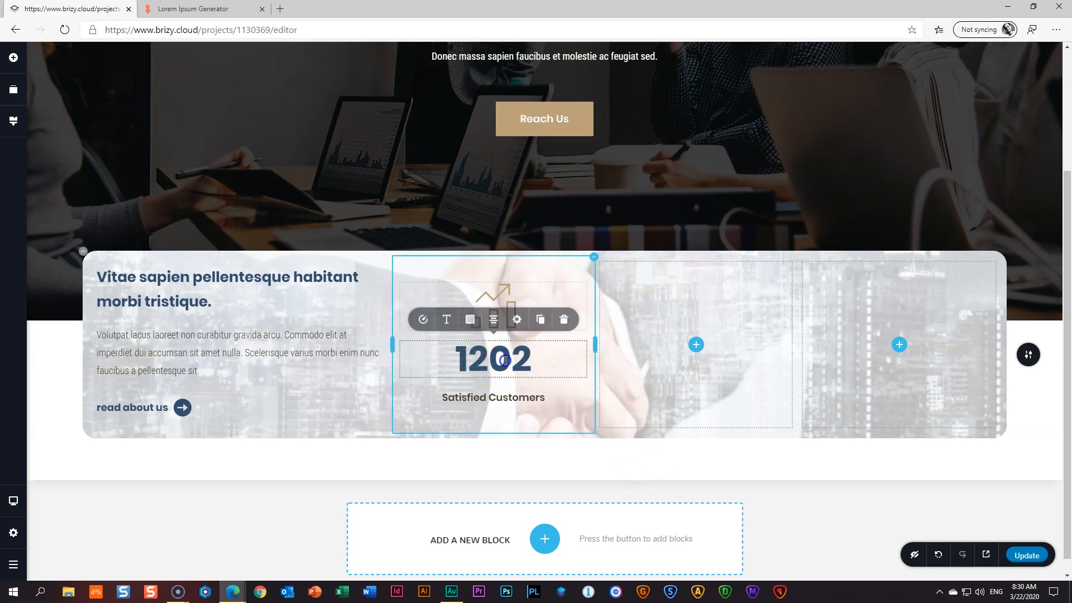
{"action": "left_click", "coordinate": [470, 323]}
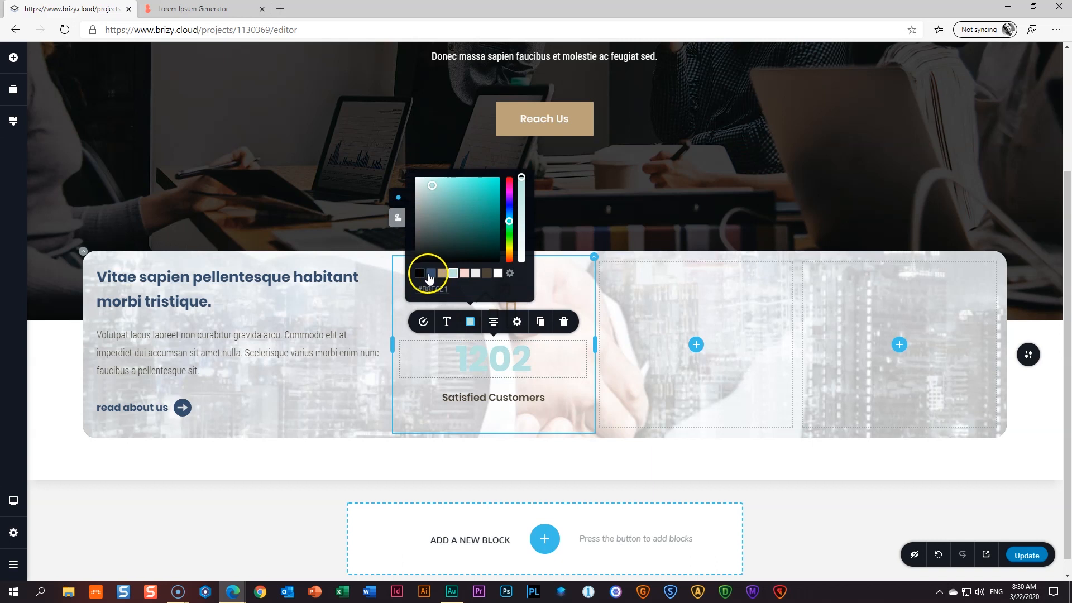
{"action": "left_click", "coordinate": [431, 273]}
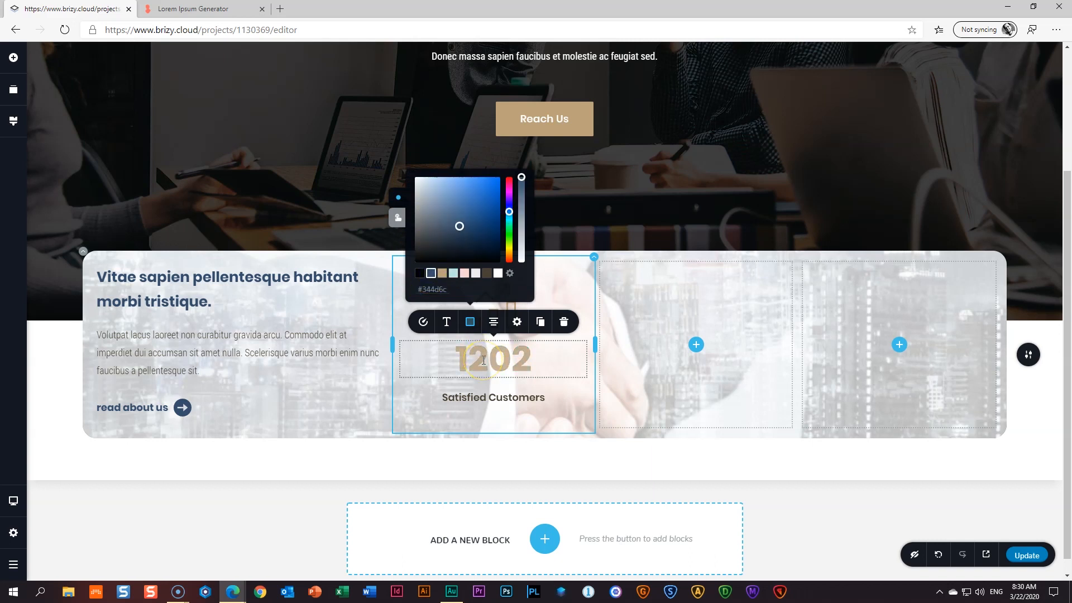
{"action": "left_click", "coordinate": [400, 221]}
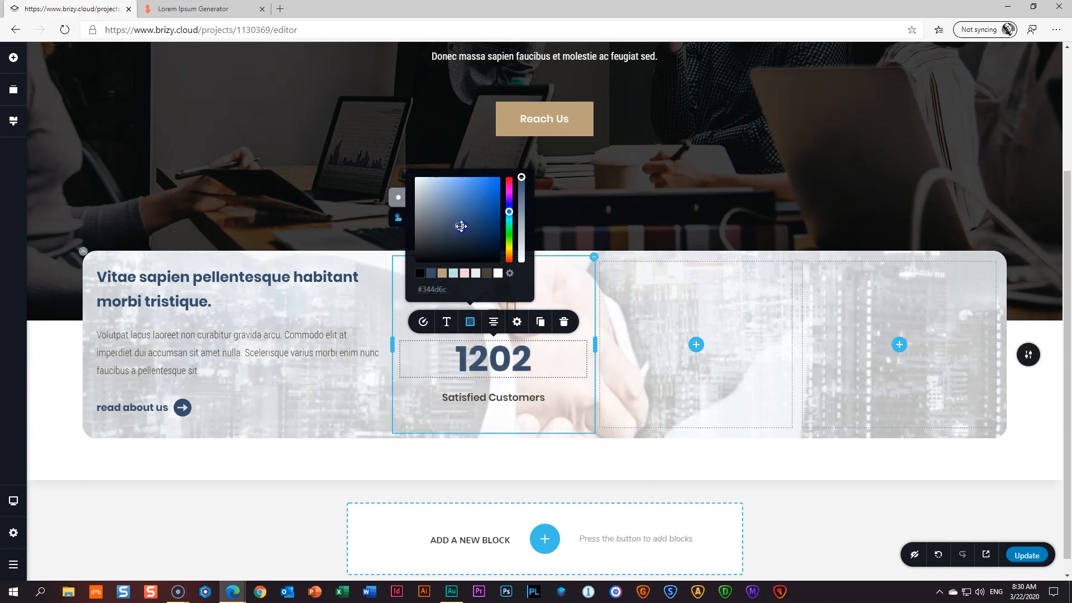
{"action": "left_click", "coordinate": [460, 231]}
{"action": "left_click", "coordinate": [420, 273]}
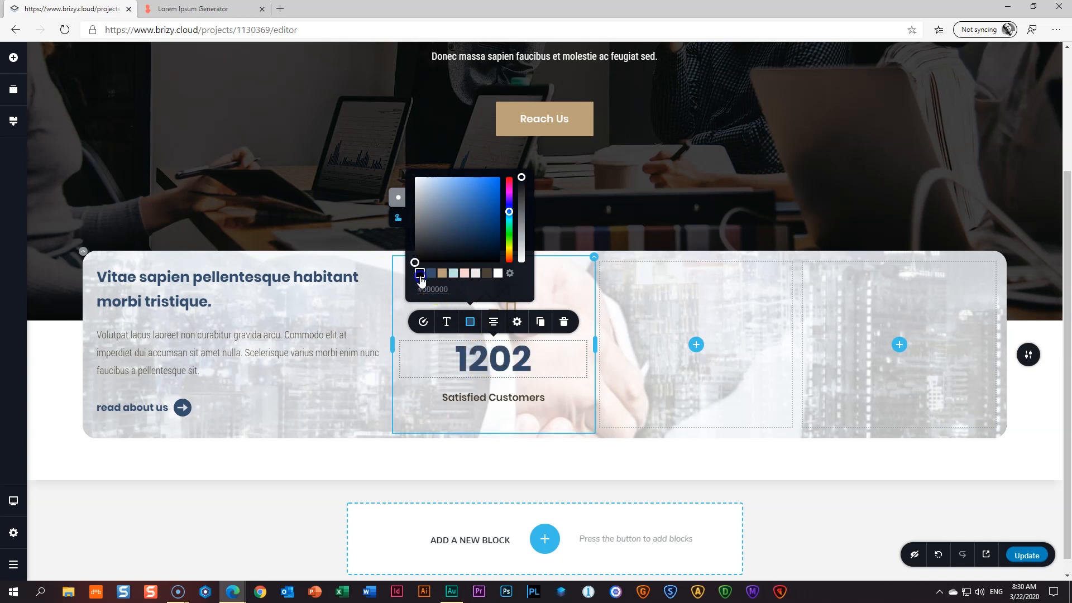
{"action": "left_click", "coordinate": [490, 367]}
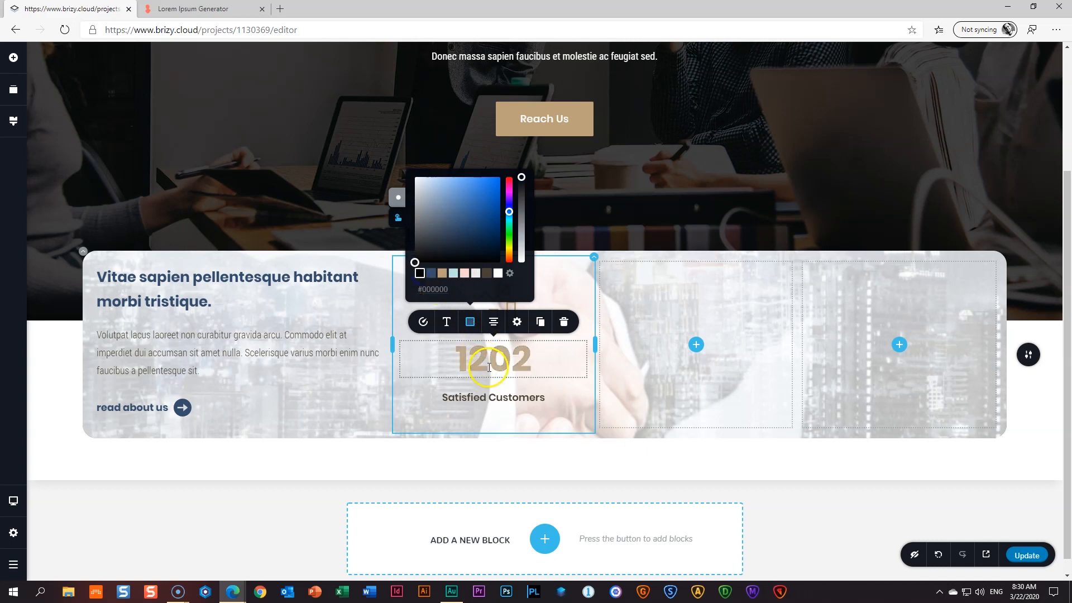
{"action": "left_click", "coordinate": [432, 273]}
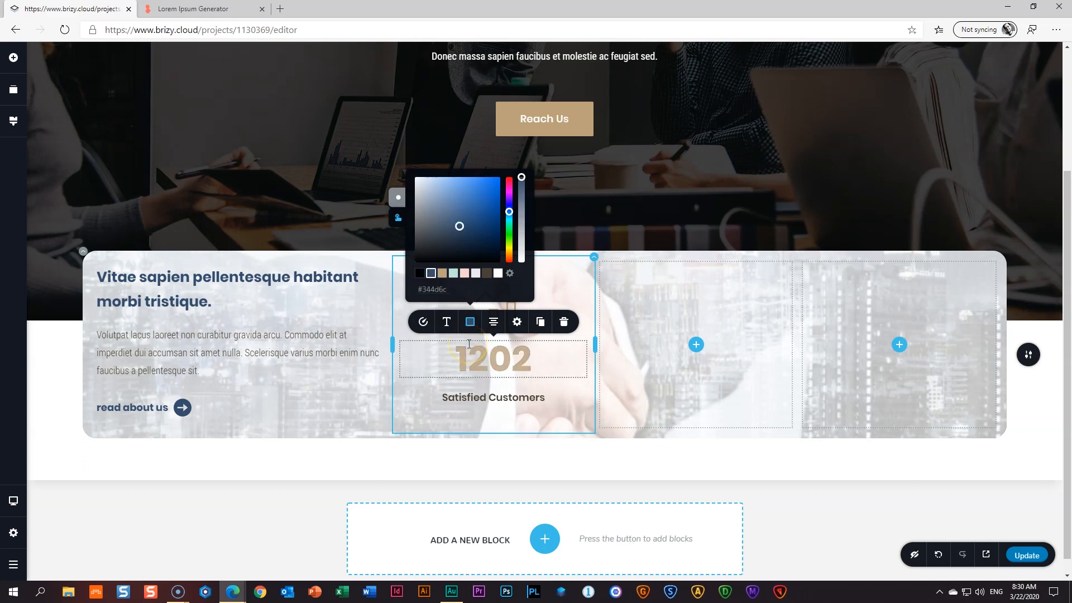
{"action": "left_click", "coordinate": [582, 281]}
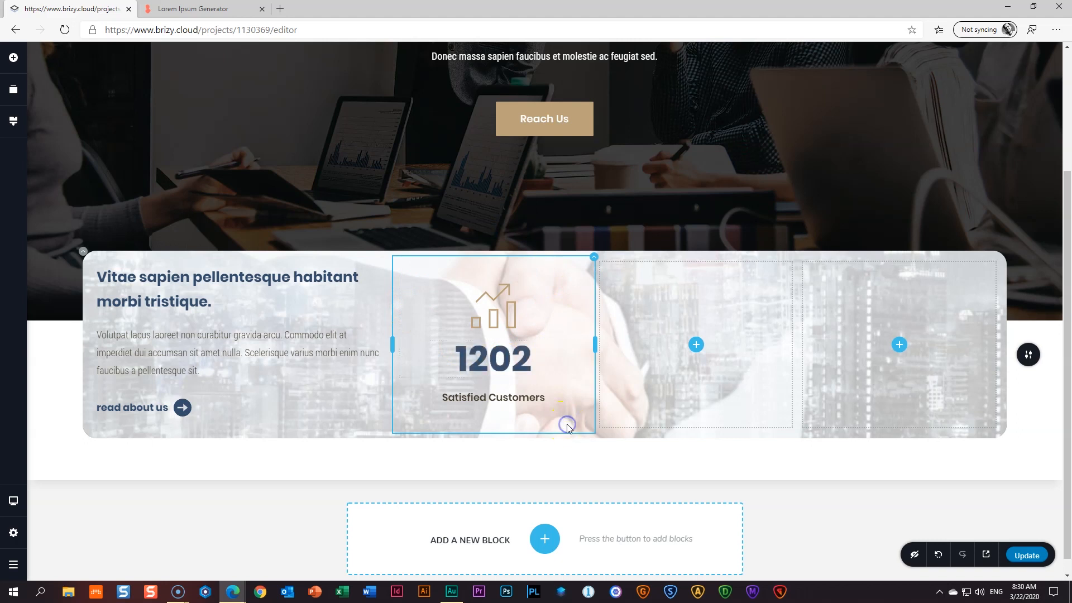
- Publish the page, review the live Home page in a preview tab, then close it
{"action": "left_click", "coordinate": [1029, 558]}
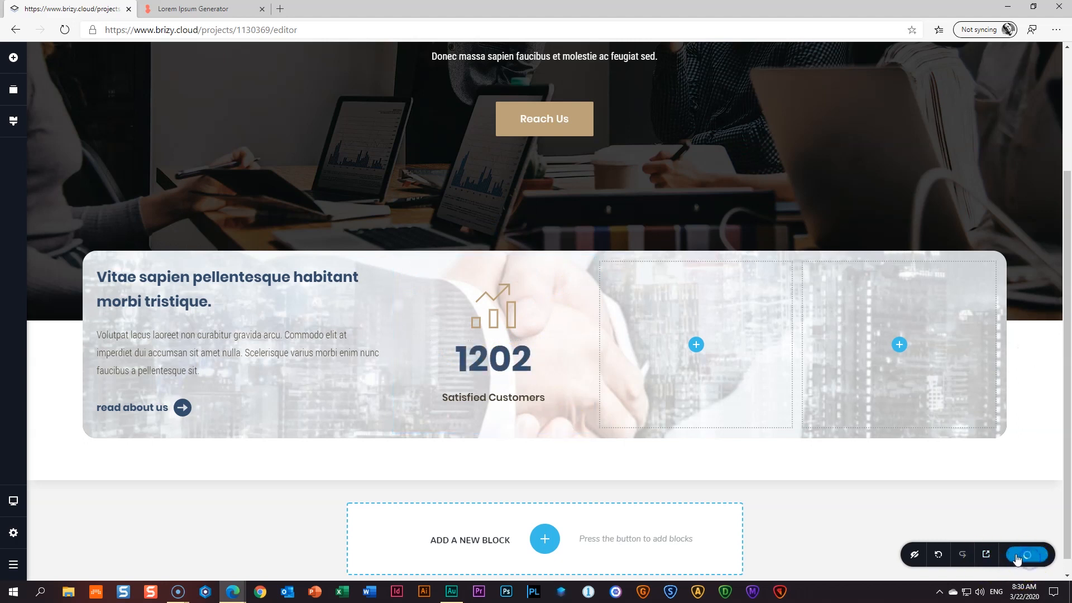
{"action": "left_click", "coordinate": [987, 556]}
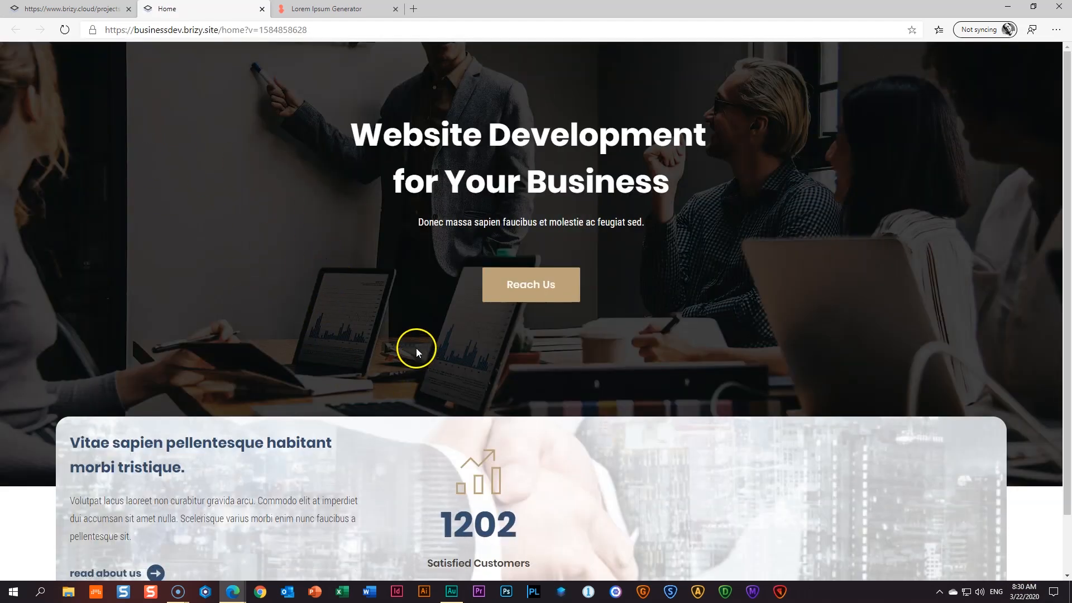
{"action": "scroll", "coordinate": [417, 351], "scroll_direction": "down", "scroll_amount": 2}
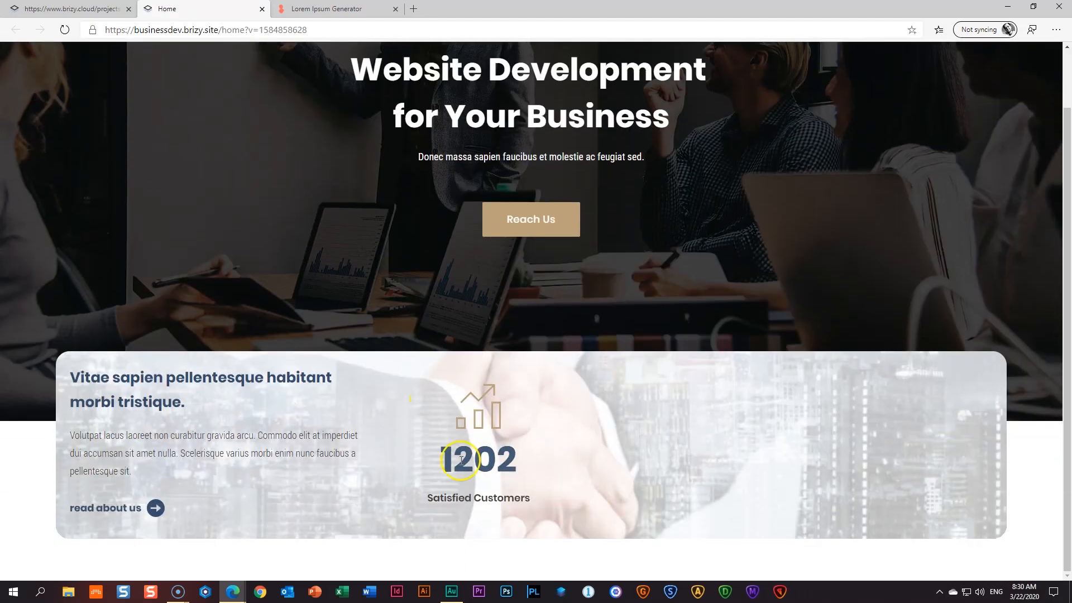
{"action": "left_click", "coordinate": [262, 10]}
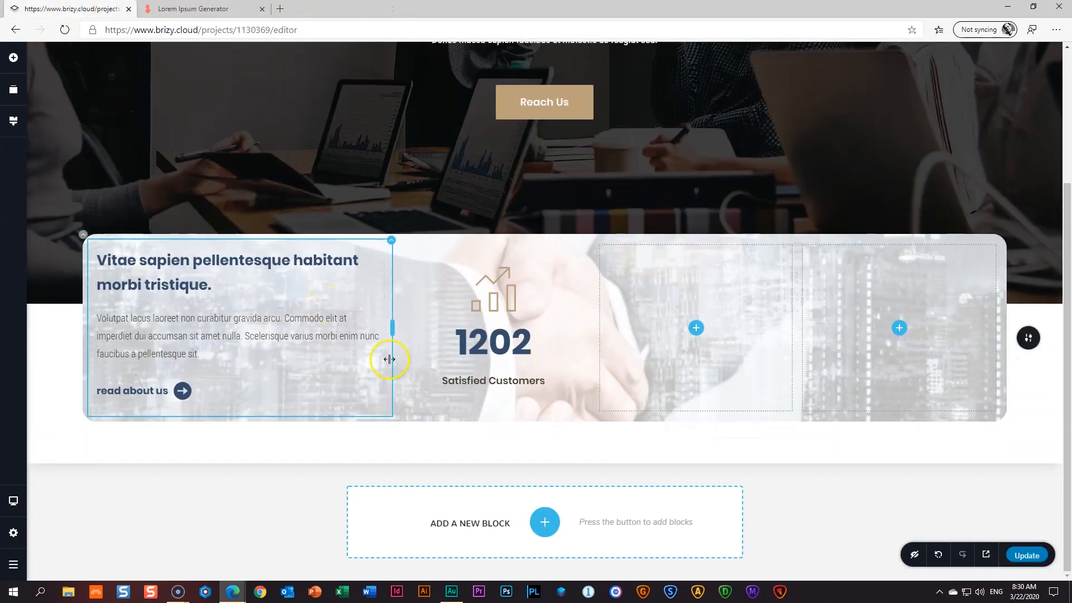
- Set the Satisfied Customers caption's top margin to -10 px in More Settings
{"action": "left_click", "coordinate": [495, 382]}
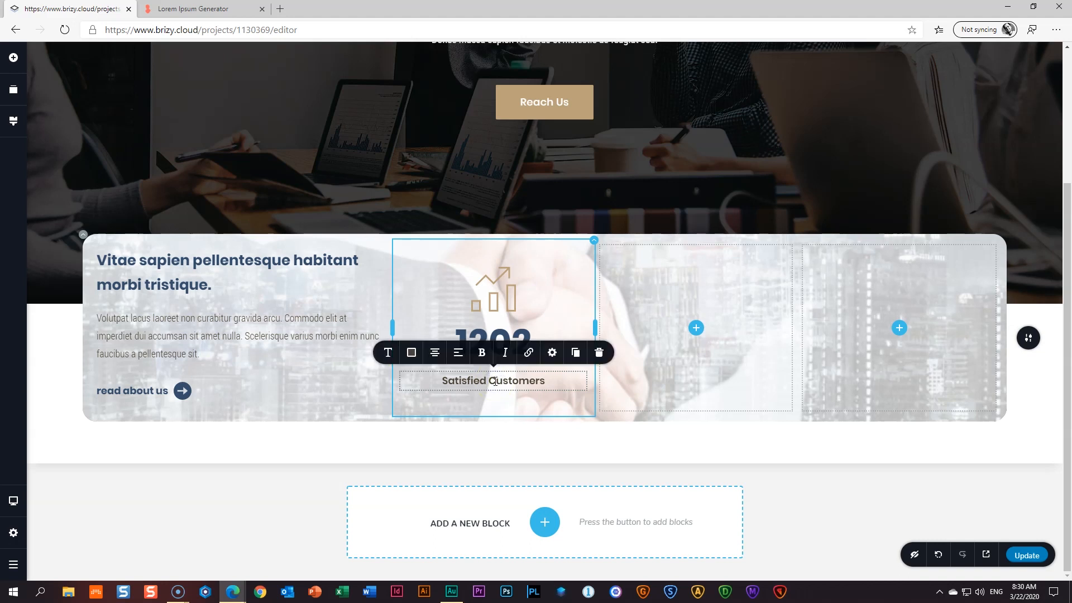
{"action": "left_click", "coordinate": [551, 362]}
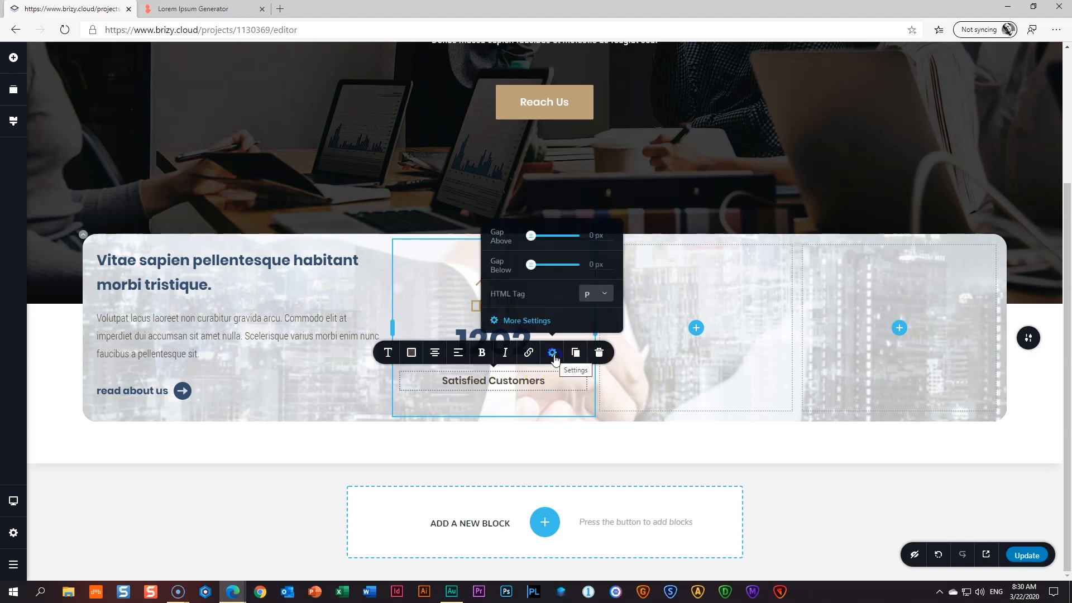
{"action": "left_click", "coordinate": [527, 320]}
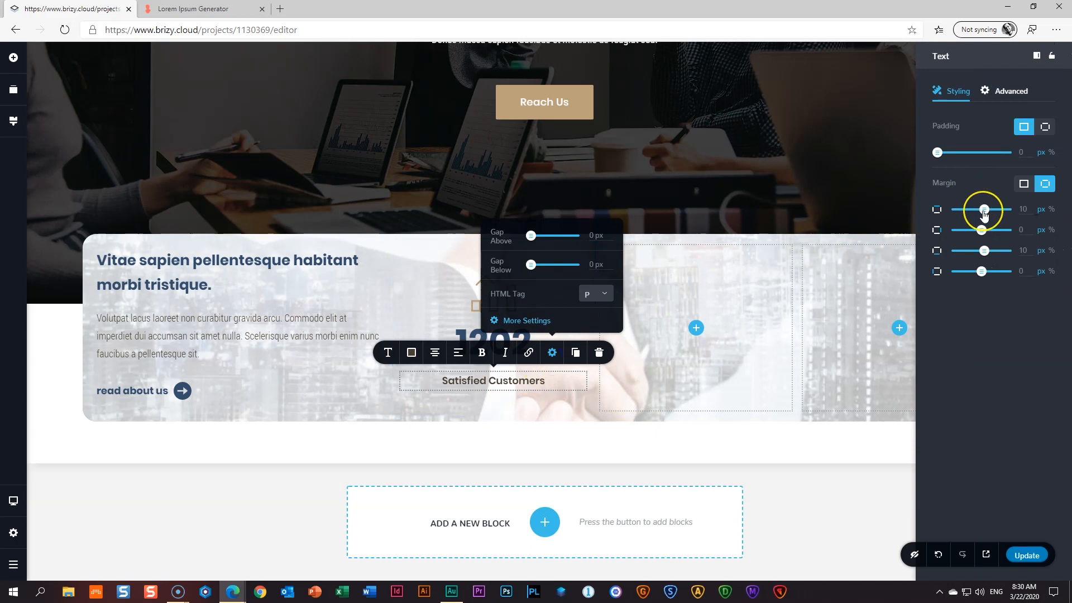
{"action": "left_click_drag", "start_coordinate": [983, 210], "coordinate": [979, 210]}
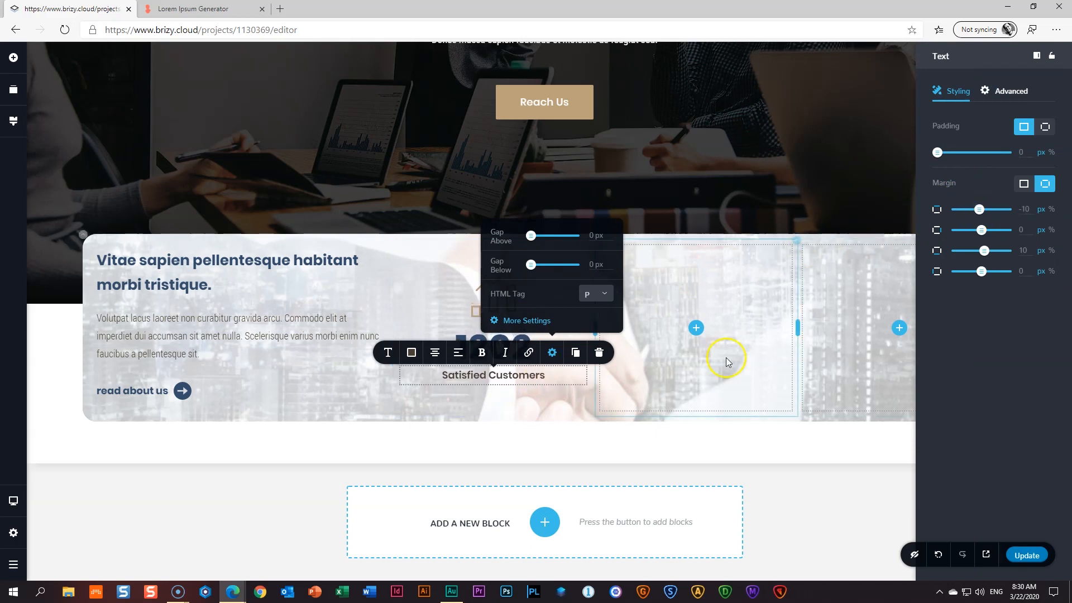
{"action": "left_click", "coordinate": [727, 362]}
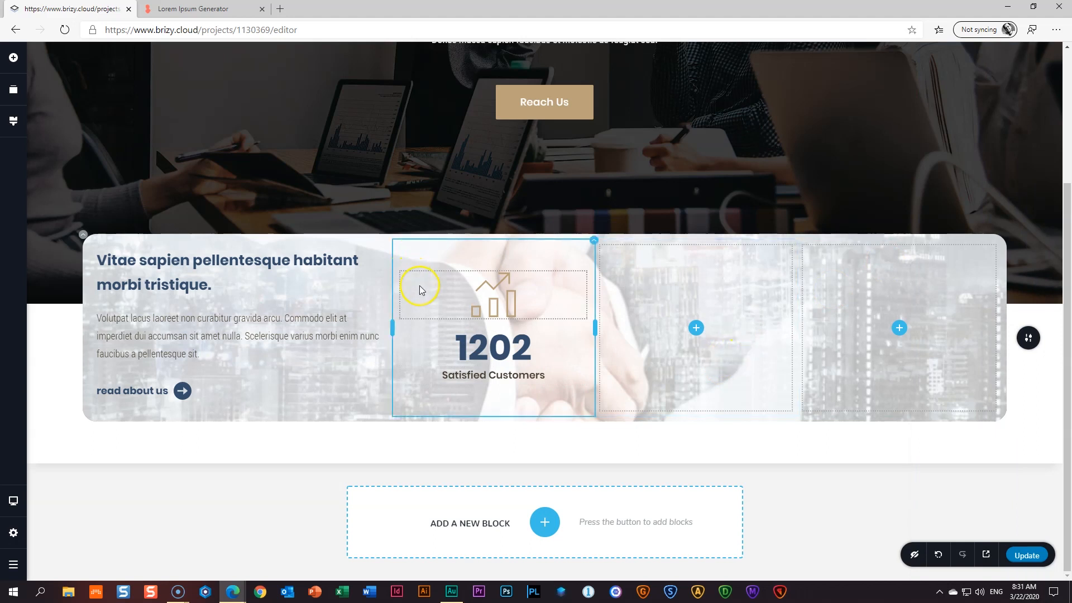
{"action": "left_click_drag", "start_coordinate": [391, 326], "coordinate": [392, 326]}
- Duplicate the 1202 counter column to add a third counter
{"action": "left_click", "coordinate": [440, 253]}
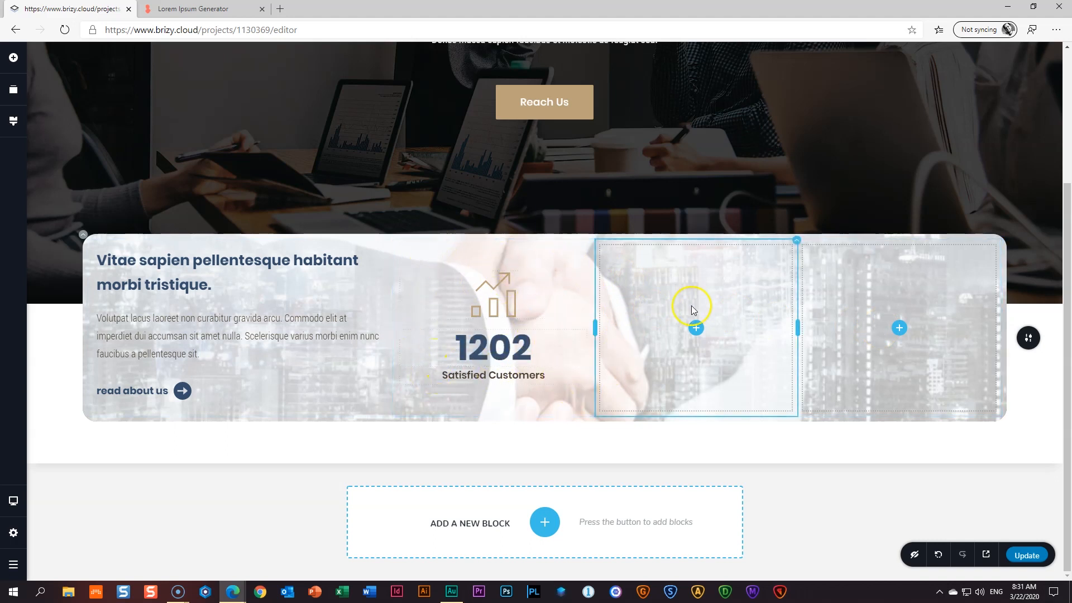
{"action": "left_click", "coordinate": [594, 240]}
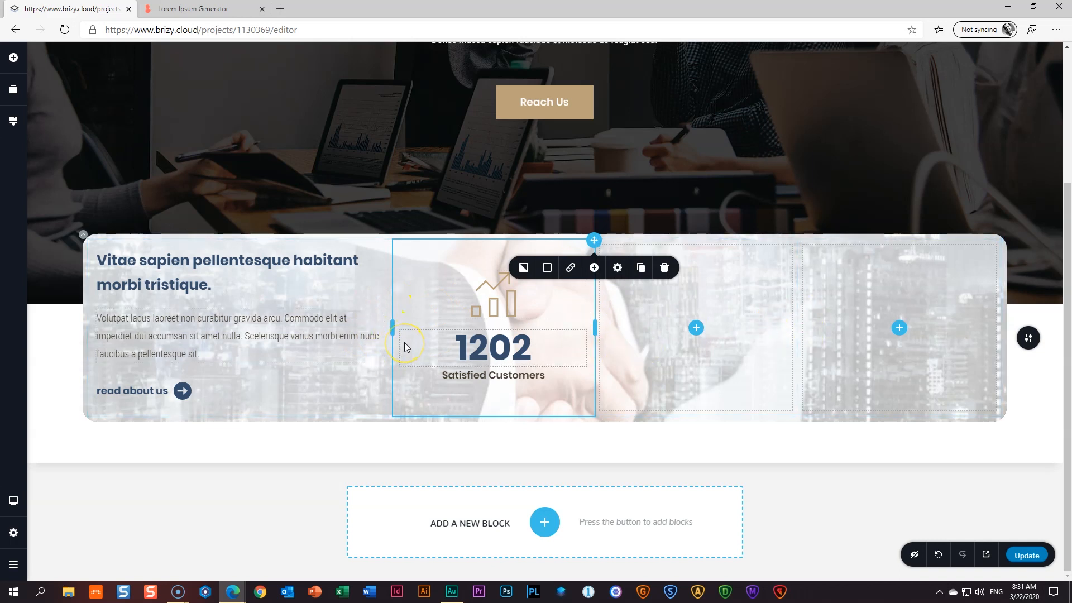
{"action": "left_click", "coordinate": [641, 270]}
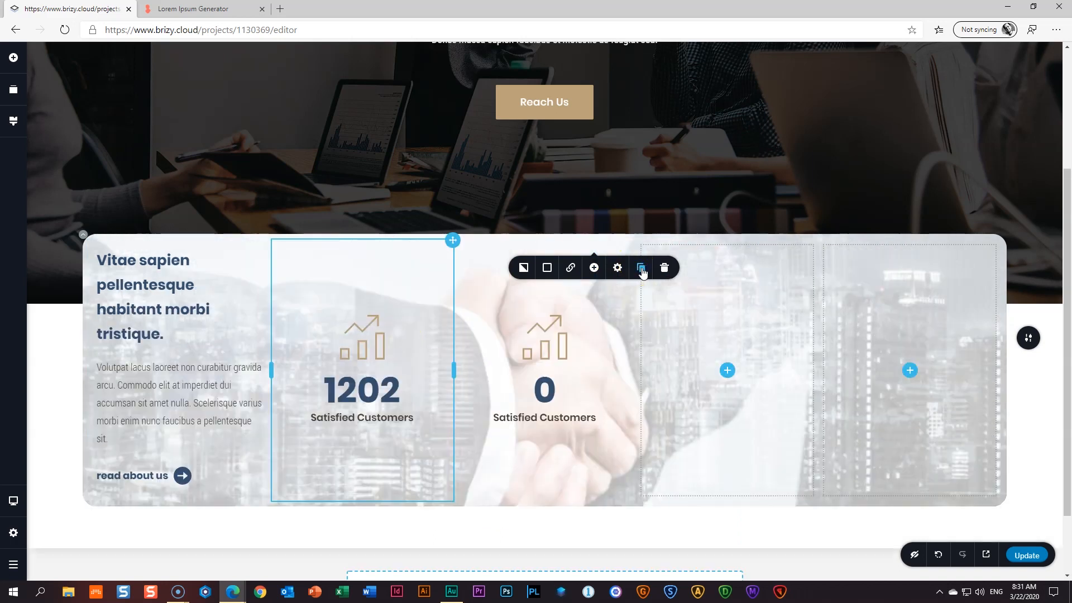
{"action": "left_click", "coordinate": [642, 269]}
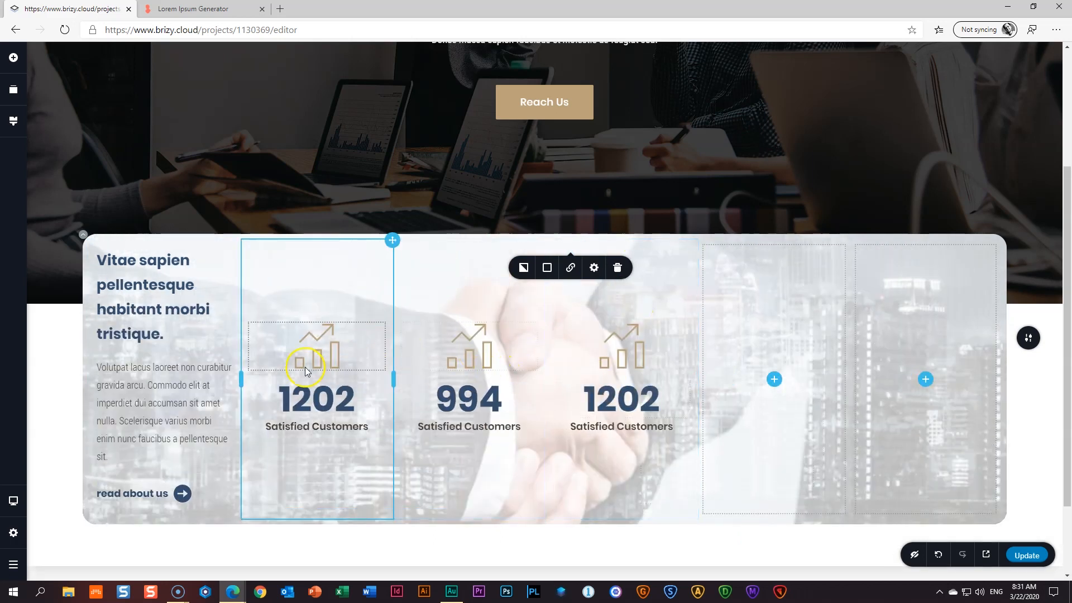
- Delete both empty columns from their right-click Column menus
{"action": "right_click", "coordinate": [771, 293]}
{"action": "left_click", "coordinate": [538, 329]}
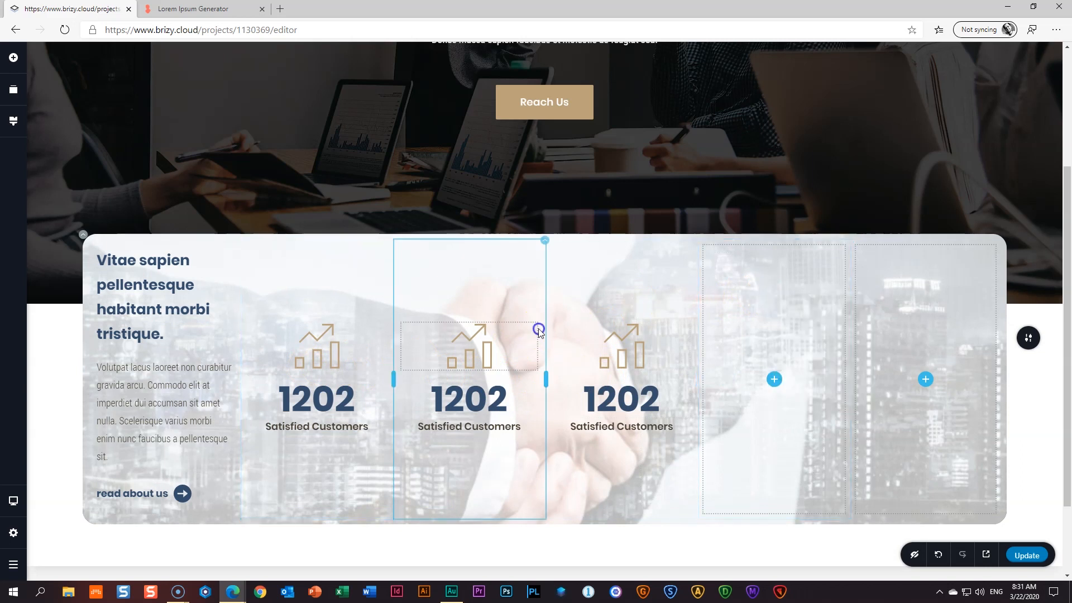
{"action": "right_click", "coordinate": [767, 305]}
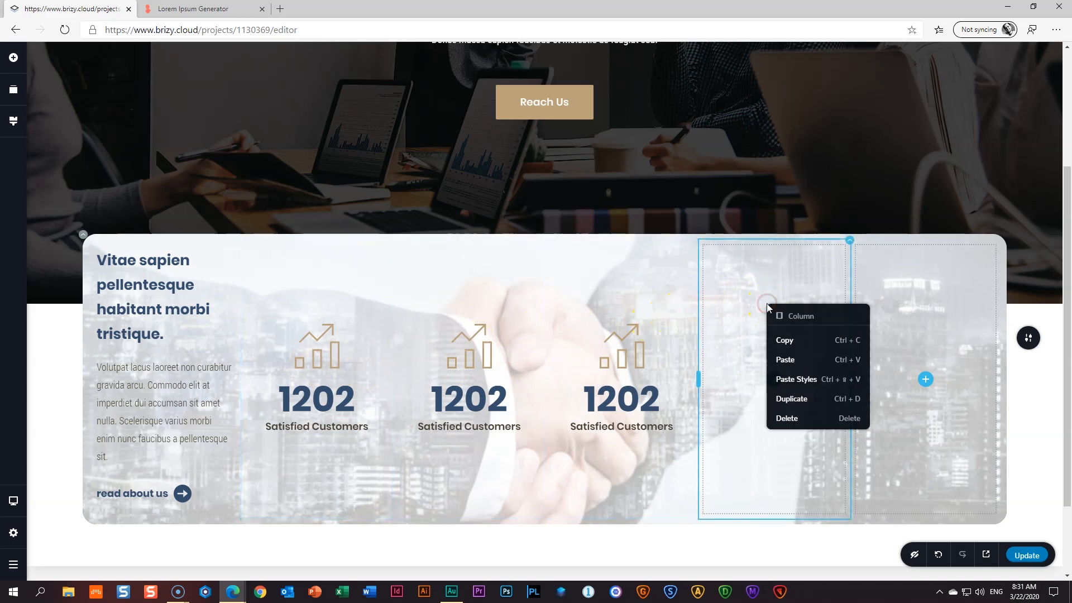
{"action": "left_click", "coordinate": [782, 418]}
{"action": "right_click", "coordinate": [885, 293]}
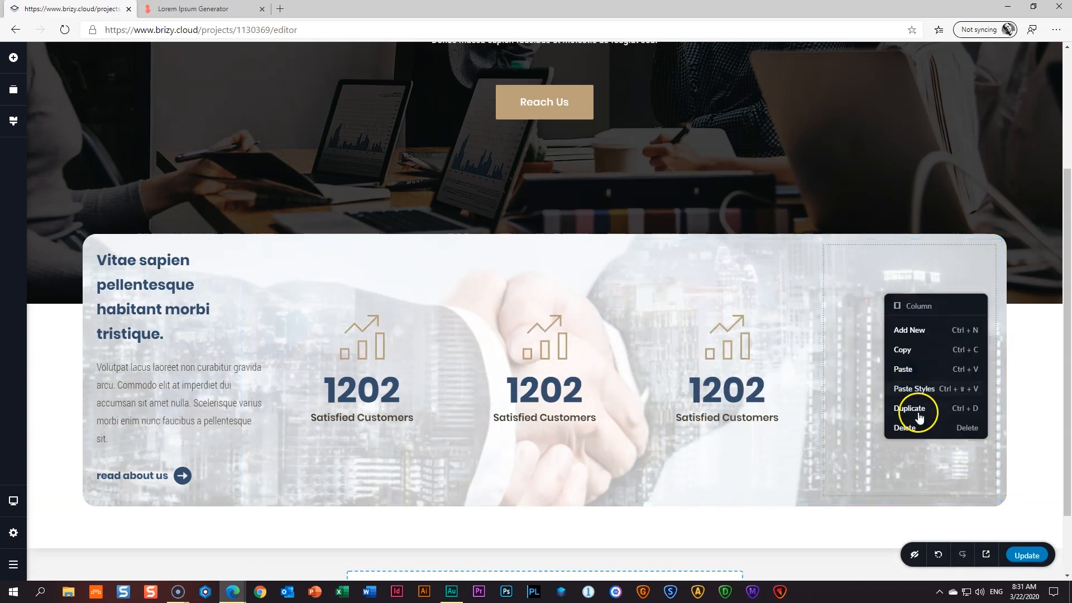
{"action": "left_click", "coordinate": [916, 429]}
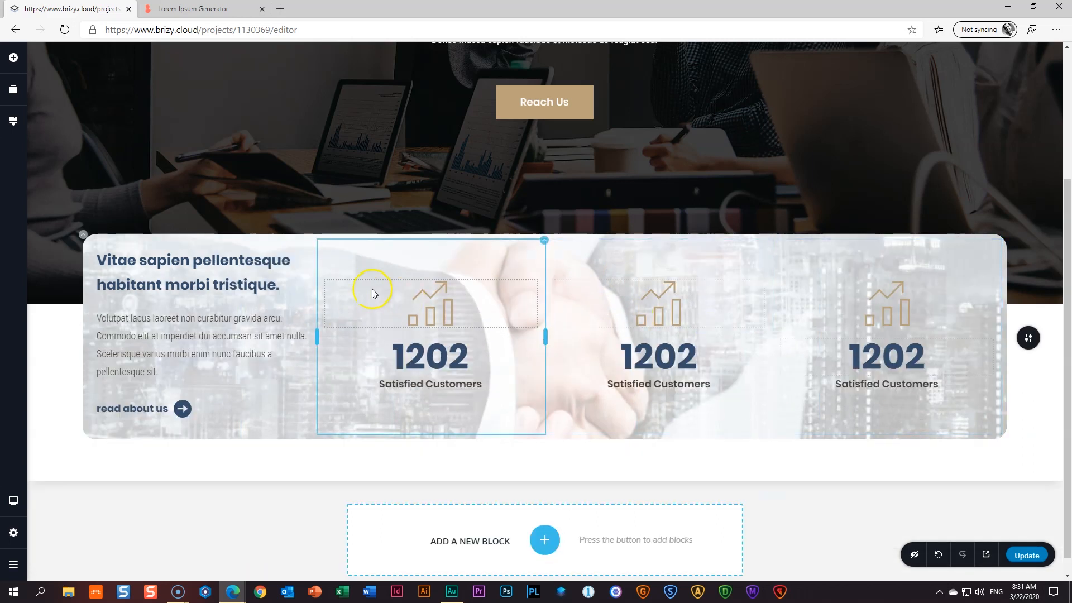
- Widen the intro text column and resize the three counter columns to about 22% each
{"action": "left_click_drag", "start_coordinate": [318, 340], "coordinate": [318, 340]}
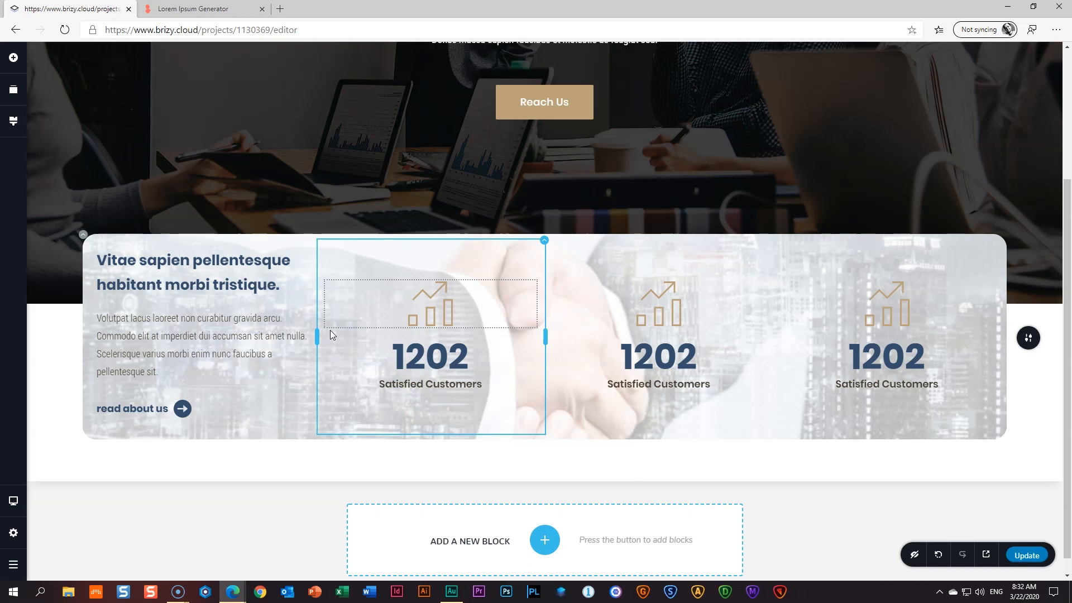
{"action": "left_click_drag", "start_coordinate": [317, 336], "coordinate": [392, 338]}
{"action": "left_click_drag", "start_coordinate": [546, 329], "coordinate": [597, 332]}
{"action": "left_click_drag", "start_coordinate": [772, 331], "coordinate": [800, 331]}
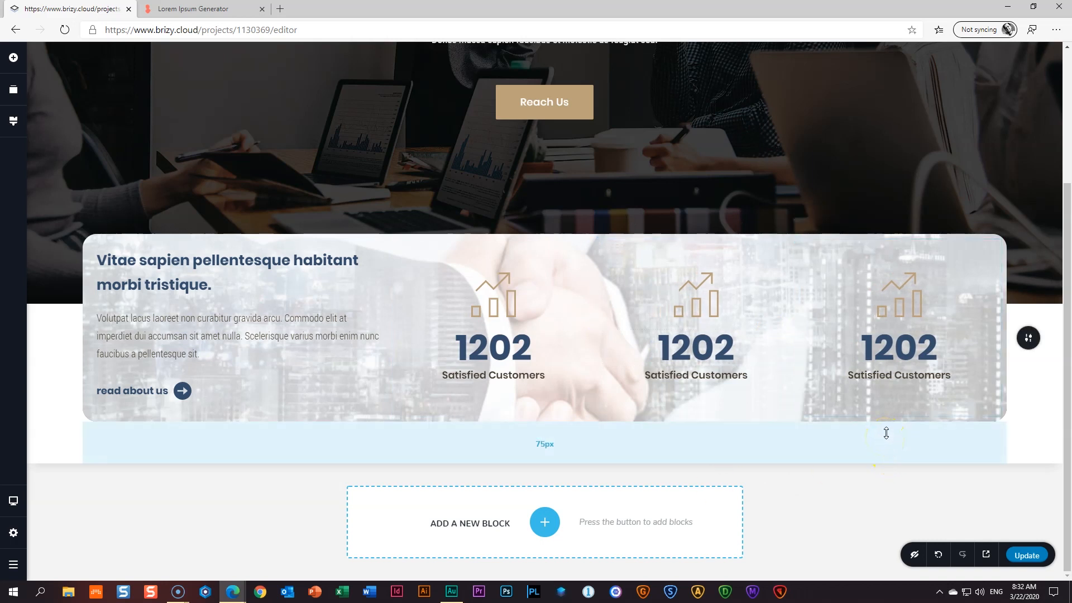
{"action": "left_click", "coordinate": [490, 381]}
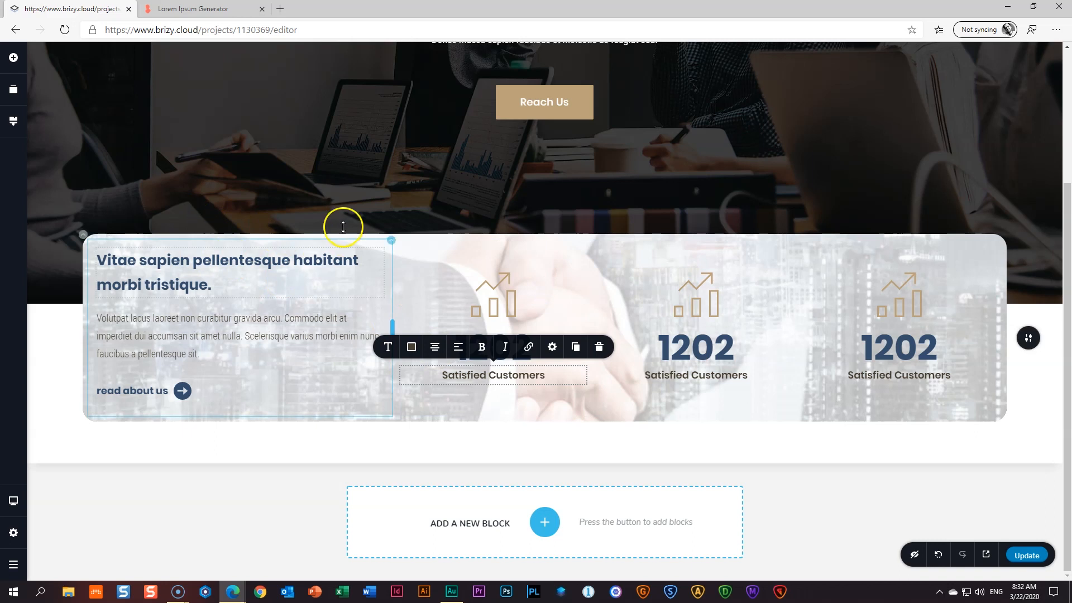
- Switch the rounded row to per-side padding and set its top padding to 50 px
{"action": "left_click", "coordinate": [82, 238]}
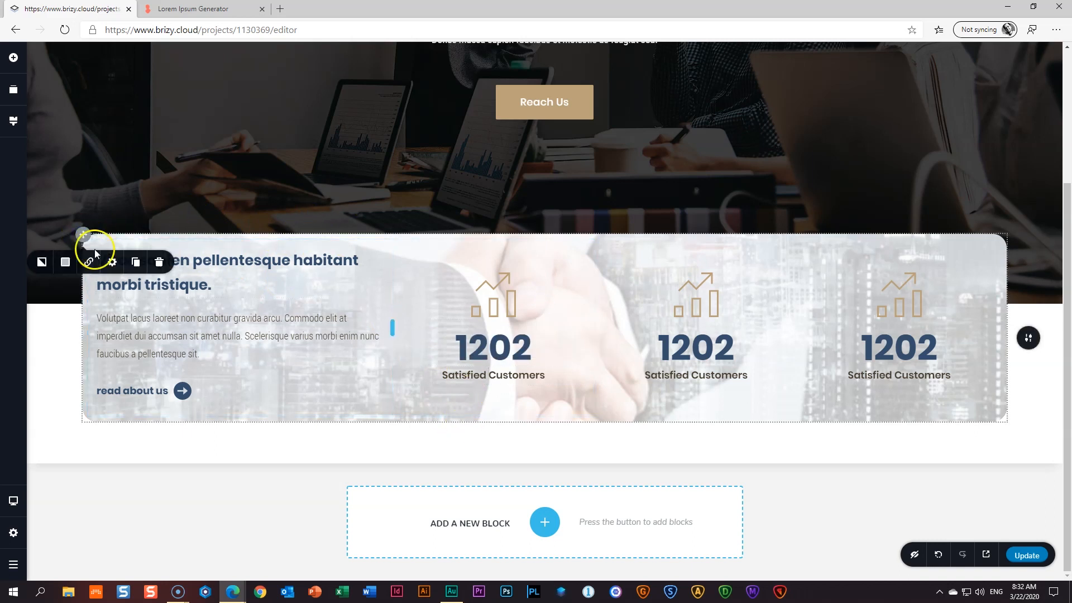
{"action": "left_click", "coordinate": [112, 262]}
{"action": "left_click", "coordinate": [72, 351]}
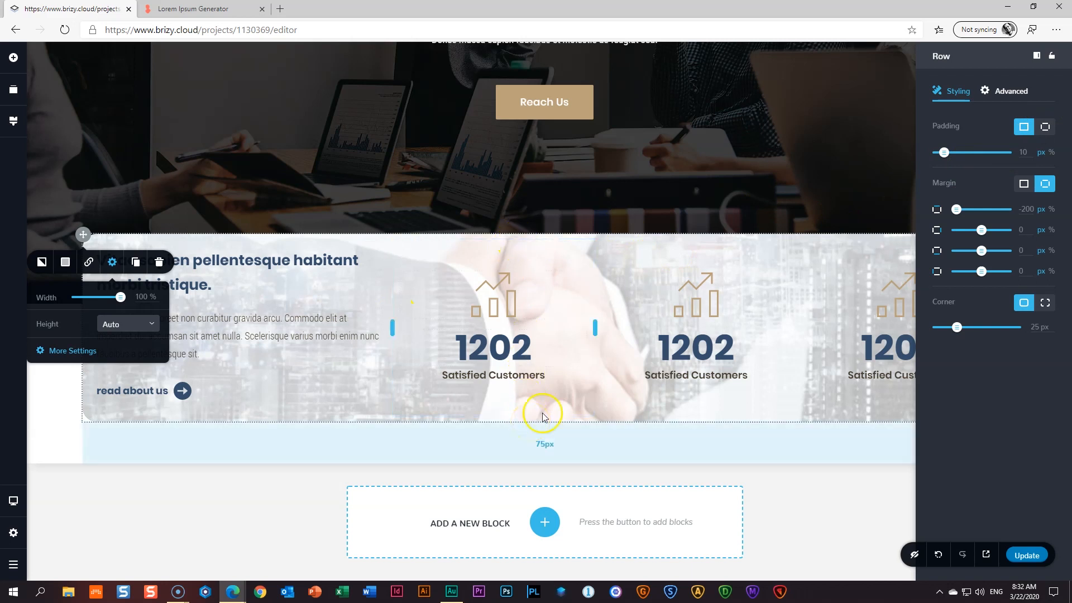
{"action": "left_click", "coordinate": [1046, 128]}
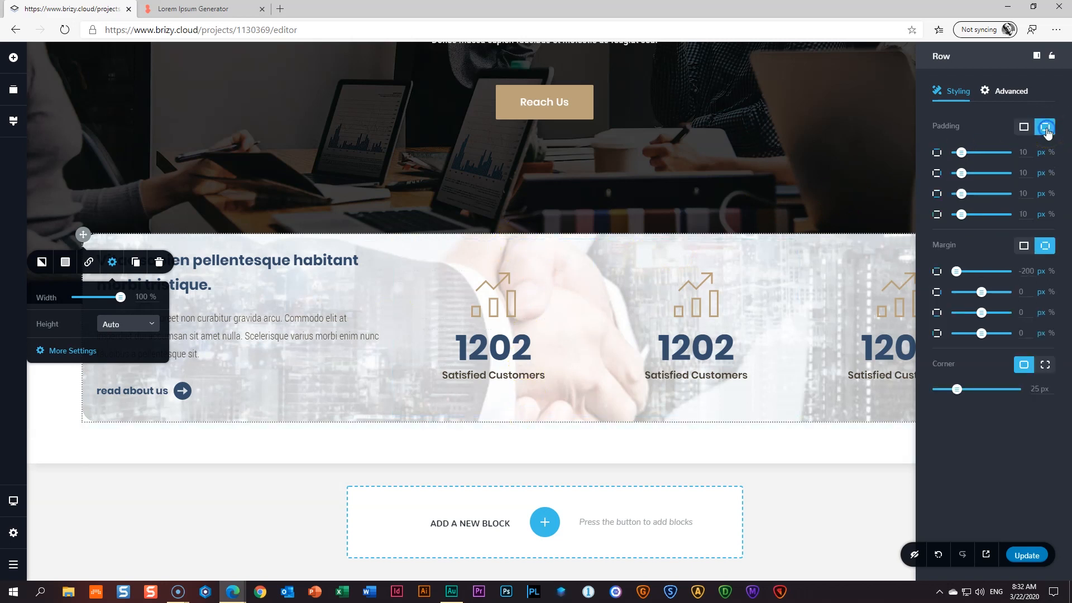
{"action": "double_click", "coordinate": [1024, 154]}
{"action": "double_click", "coordinate": [1022, 196]}
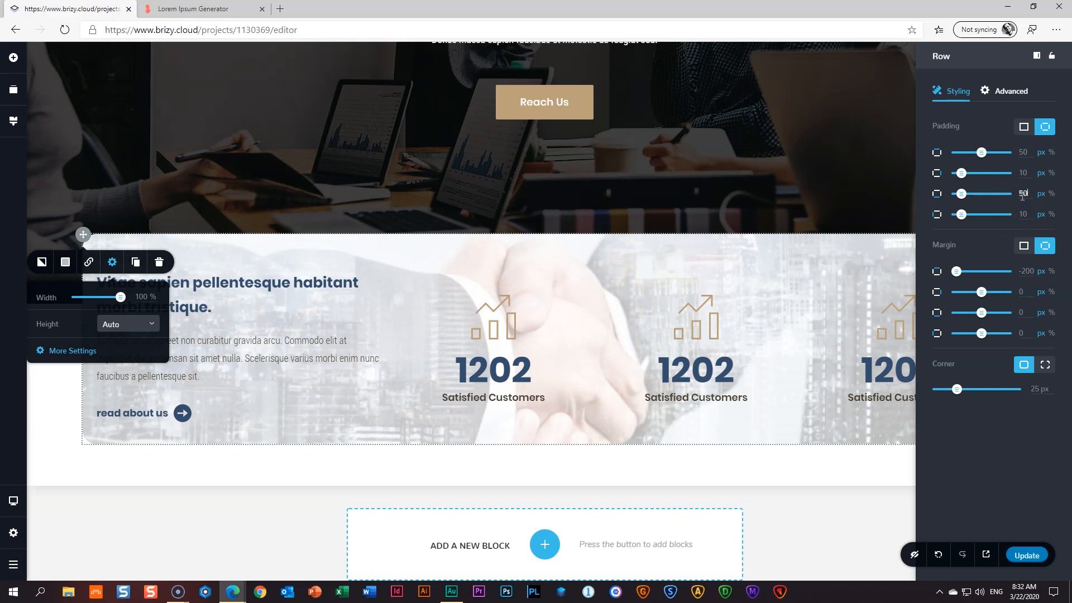
{"action": "left_click", "coordinate": [886, 467]}
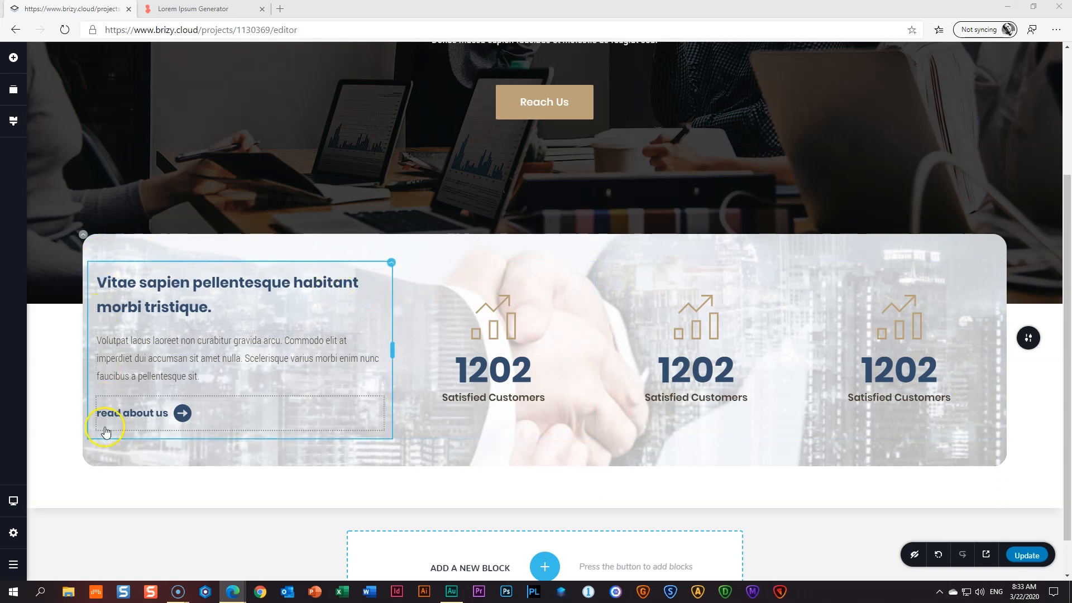
- Switch the intro column's padding units to % and set right 20, left 10
{"action": "left_click", "coordinate": [392, 264]}
{"action": "left_click", "coordinate": [415, 235]}
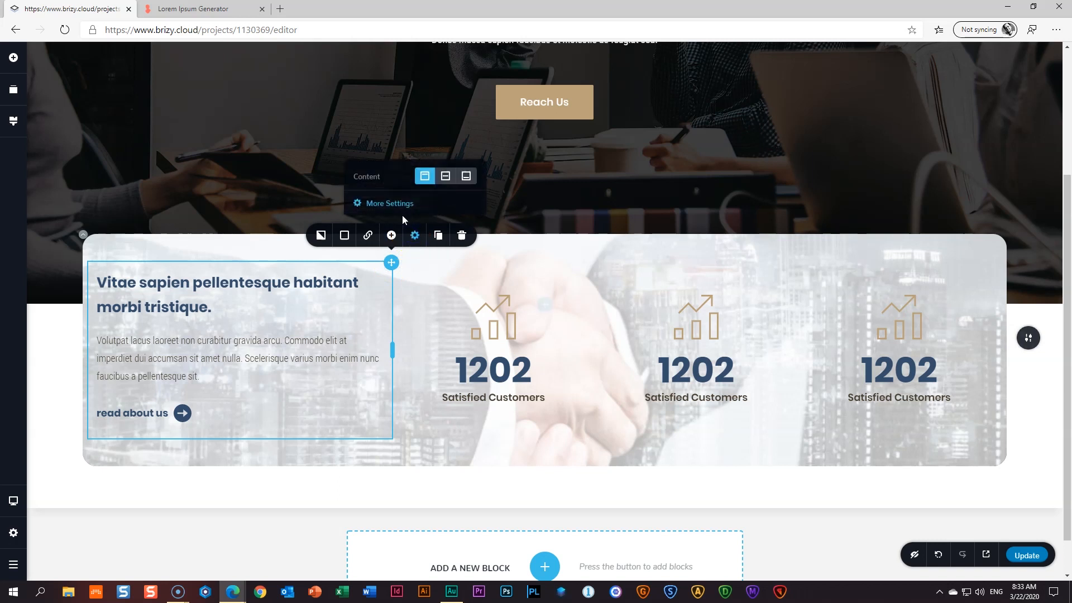
{"action": "left_click", "coordinate": [393, 204]}
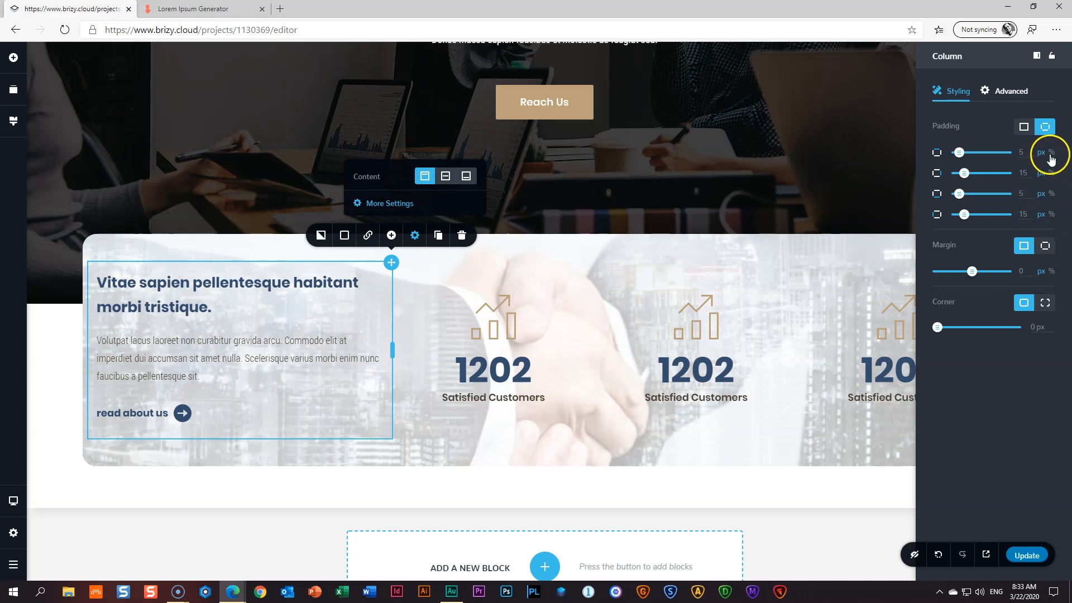
{"action": "left_click", "coordinate": [1051, 152]}
{"action": "left_click", "coordinate": [1052, 173]}
{"action": "left_click", "coordinate": [1052, 194]}
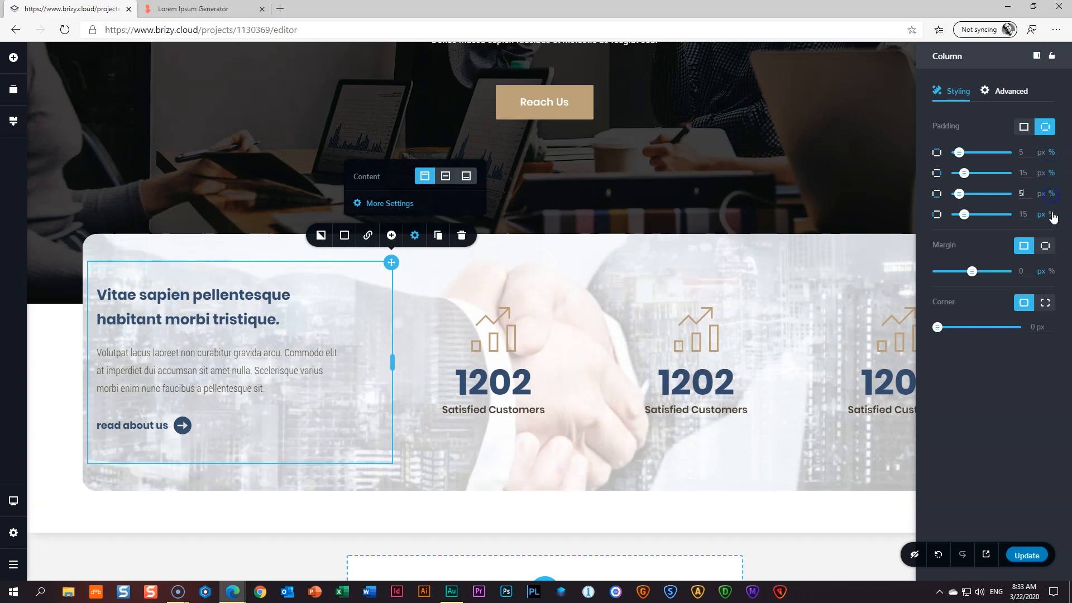
{"action": "left_click", "coordinate": [1052, 214]}
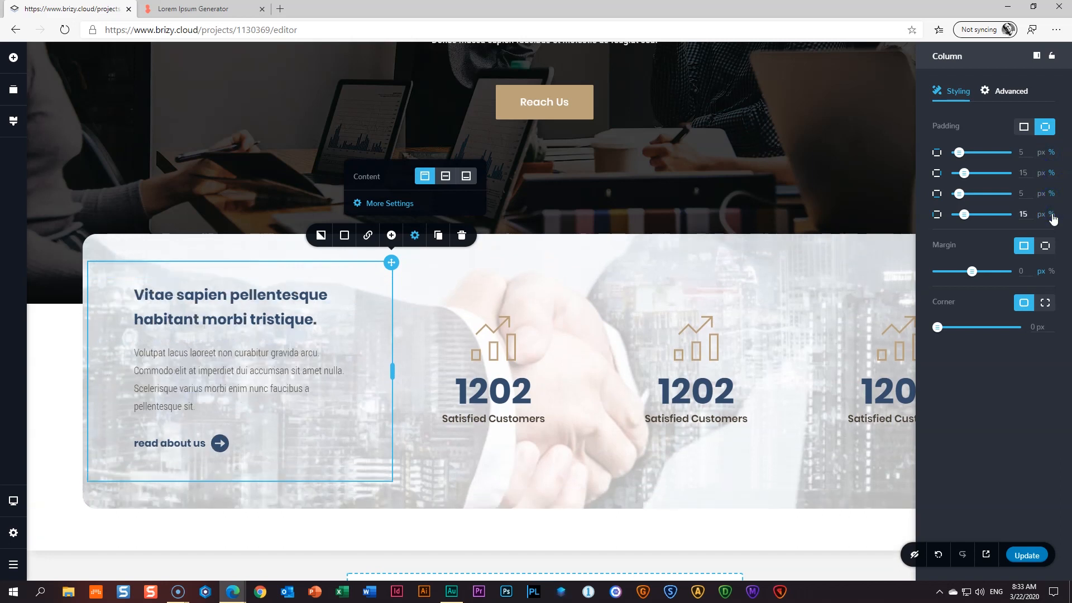
{"action": "double_click", "coordinate": [1024, 173]}
{"action": "left_click", "coordinate": [1029, 196]}
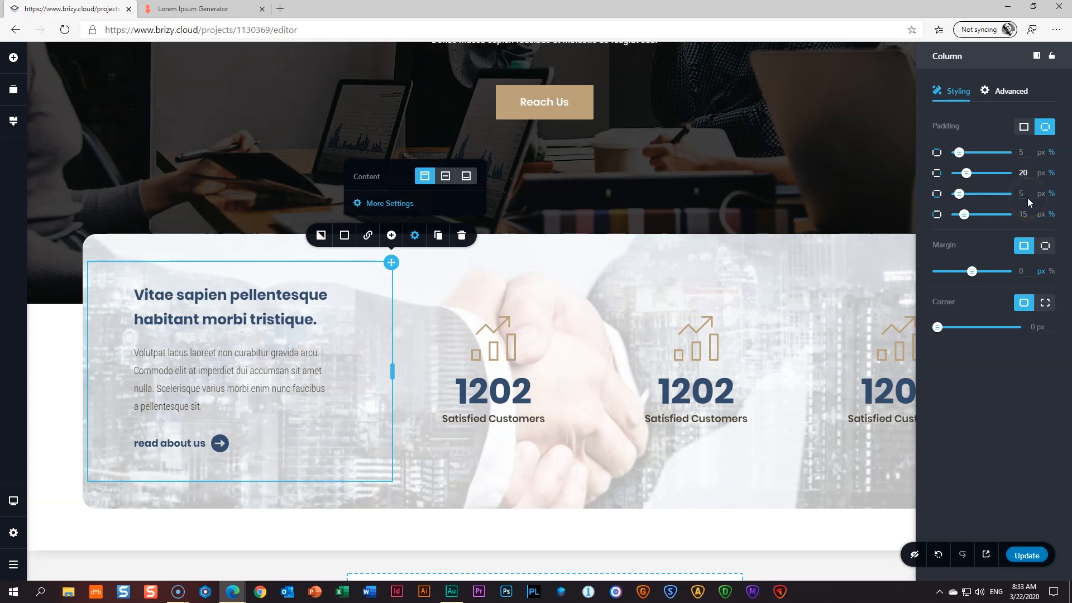
{"action": "left_click", "coordinate": [1023, 213]}
{"action": "left_click", "coordinate": [738, 501]}
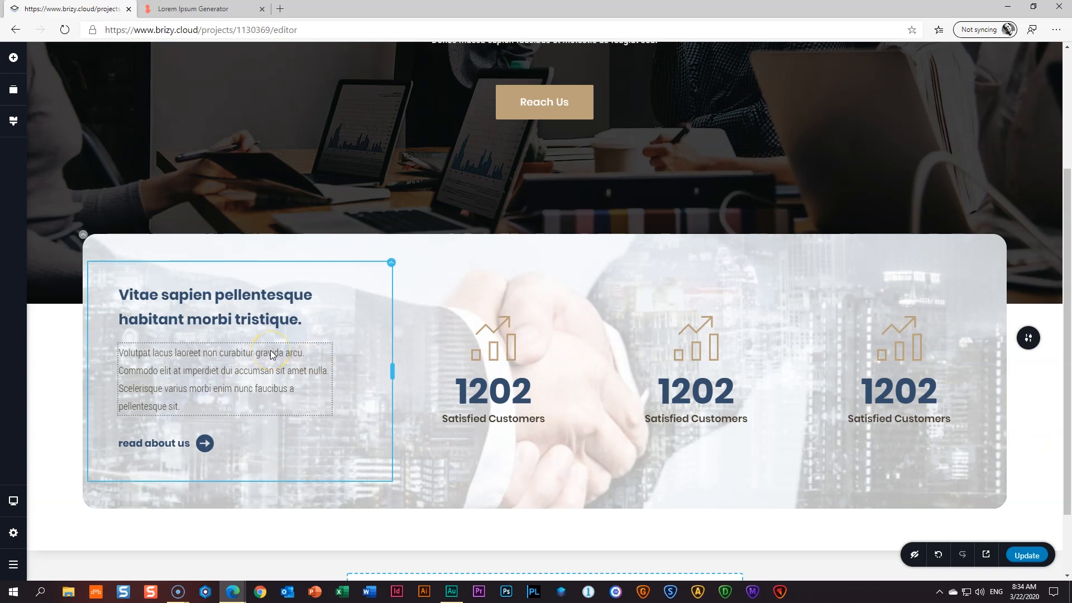
- Give the rounded row an outset black #000000 shadow with lower opacity and blur 30
{"action": "left_click", "coordinate": [84, 235]}
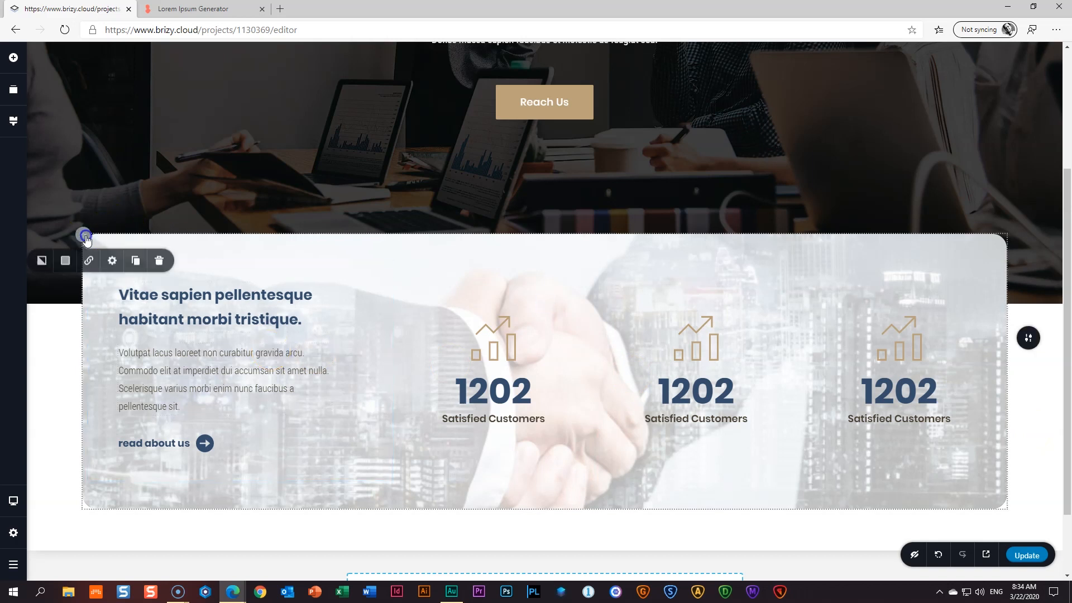
{"action": "left_click", "coordinate": [65, 264]}
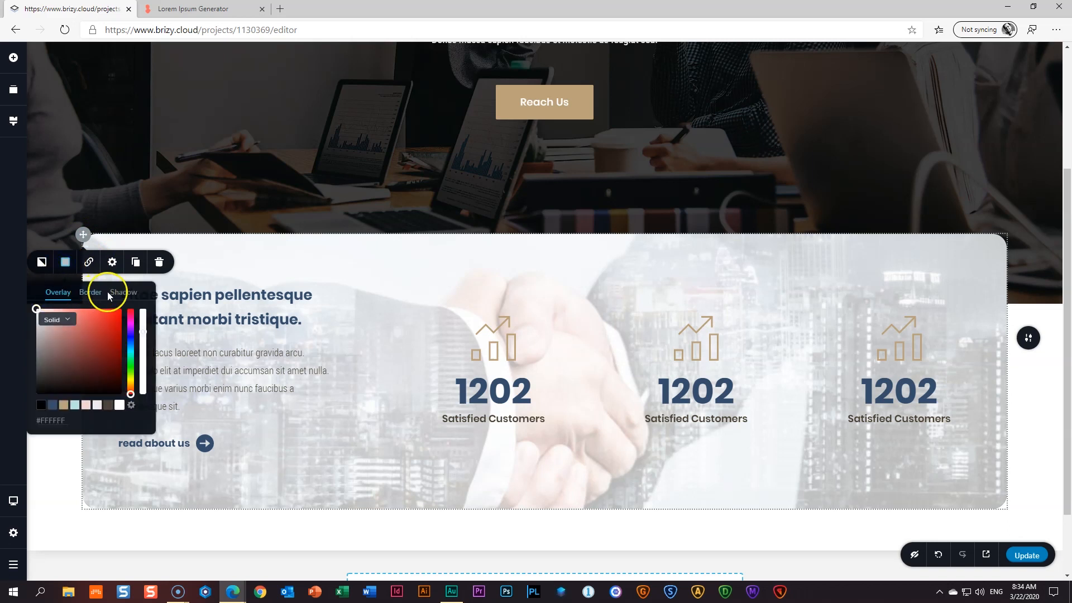
{"action": "left_click", "coordinate": [126, 297]}
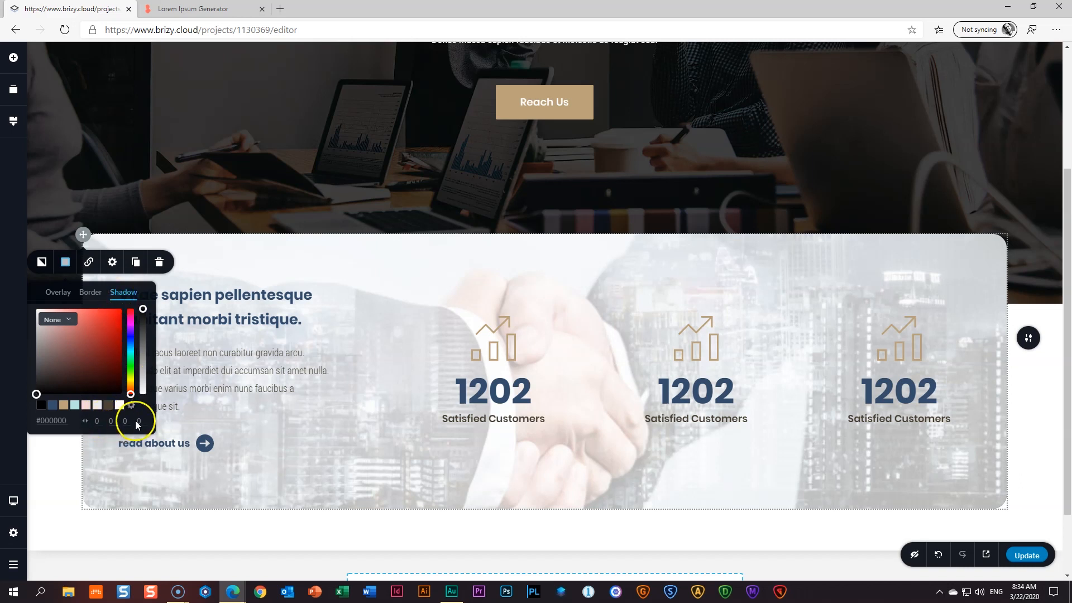
{"action": "mouse_move", "coordinate": [143, 308]}
{"action": "left_mouse_down"}
{"action": "mouse_move", "coordinate": [143, 334]}
{"action": "mouse_move", "coordinate": [143, 323]}
{"action": "left_mouse_up"}
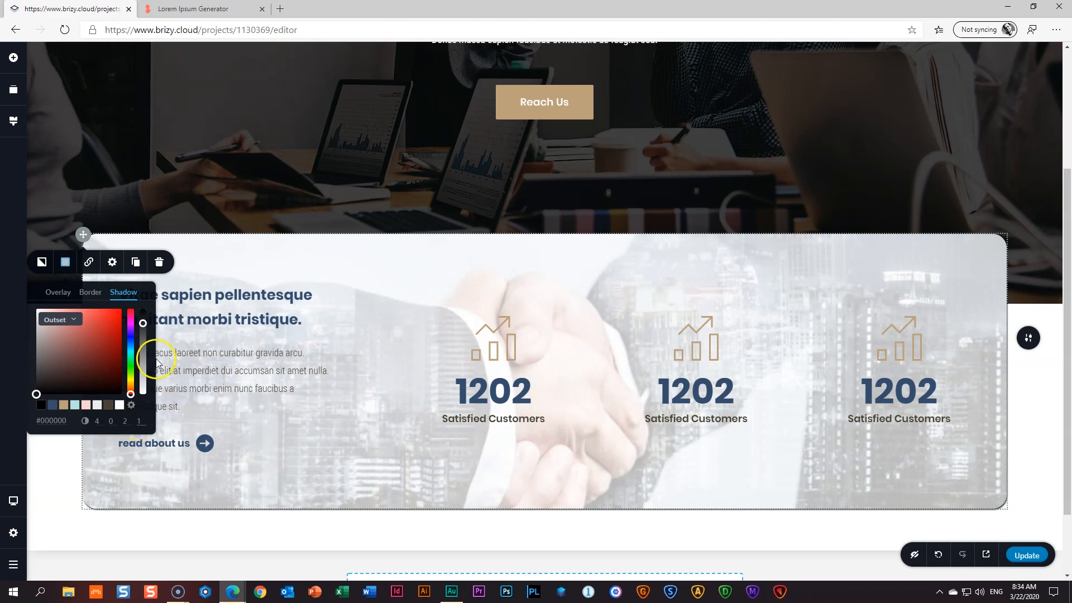
{"action": "mouse_move", "coordinate": [143, 322]}
{"action": "left_mouse_down"}
{"action": "mouse_move", "coordinate": [143, 337]}
{"action": "mouse_move", "coordinate": [144, 325]}
{"action": "left_mouse_up"}
{"action": "left_click", "coordinate": [87, 423]}
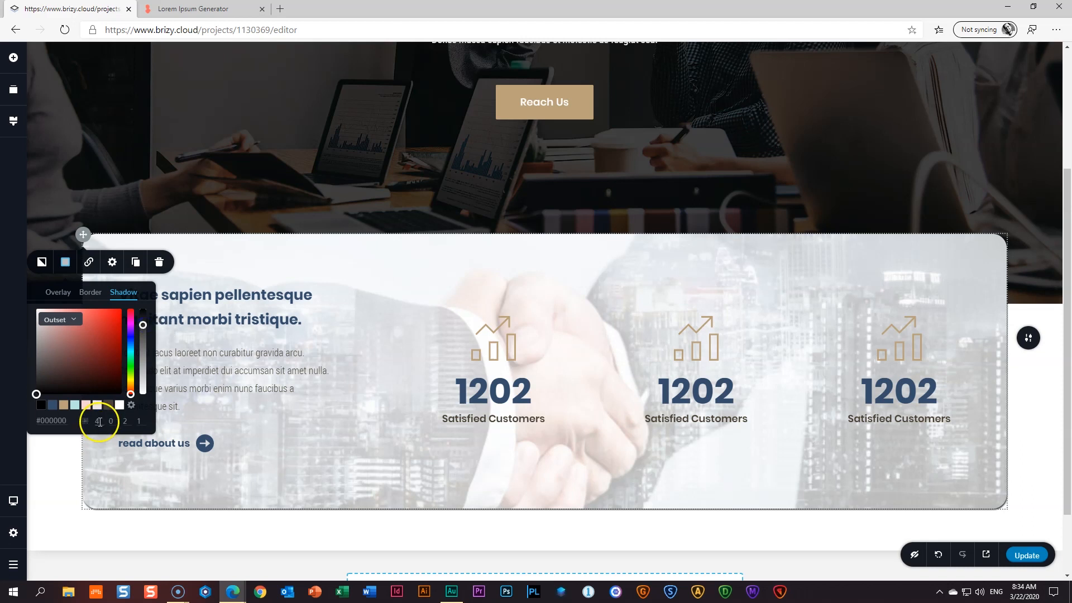
{"action": "left_click_drag", "start_coordinate": [102, 420], "coordinate": [93, 421]}
{"action": "left_click", "coordinate": [96, 423]}
{"action": "left_click", "coordinate": [111, 421]}
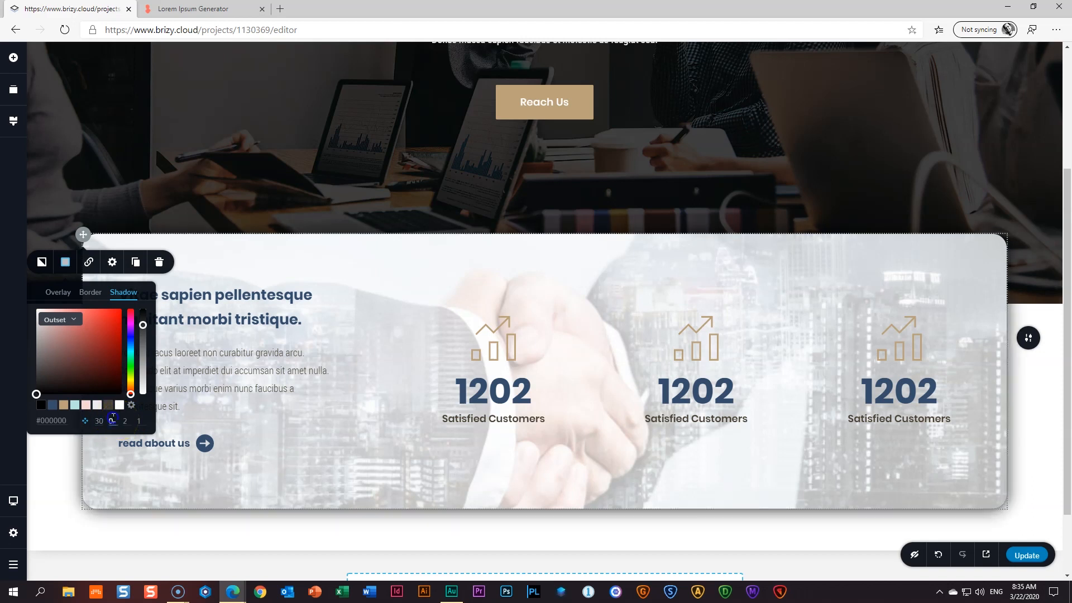
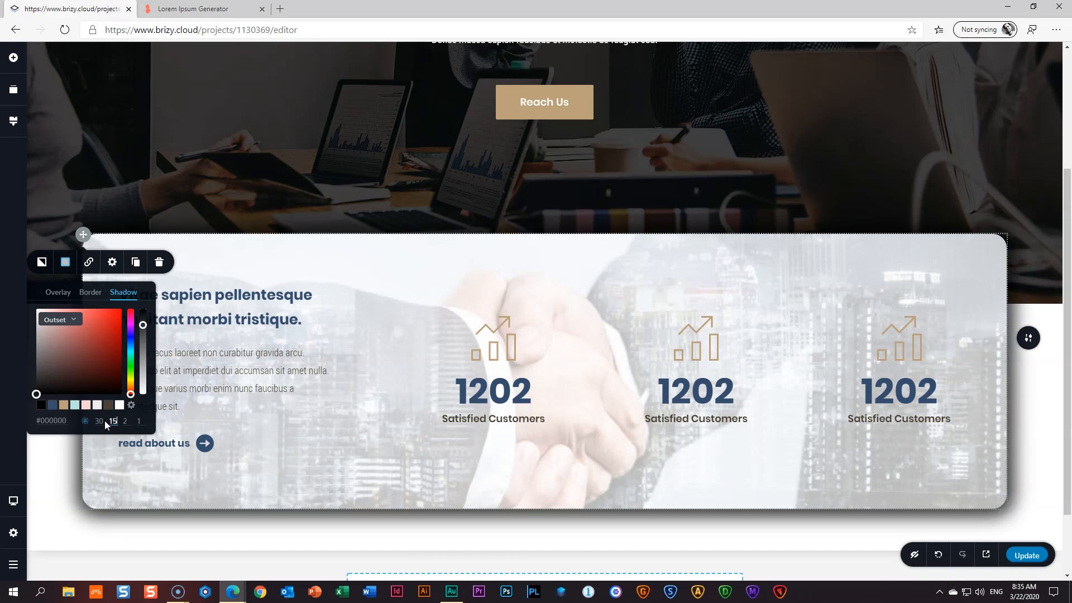
- Set the card shadow's third and fourth values to 0 and check the result
{"action": "type", "text": "0"}
{"action": "key", "text": "Tab"}
{"action": "type", "text": "0"}
{"action": "key", "text": "Tab"}
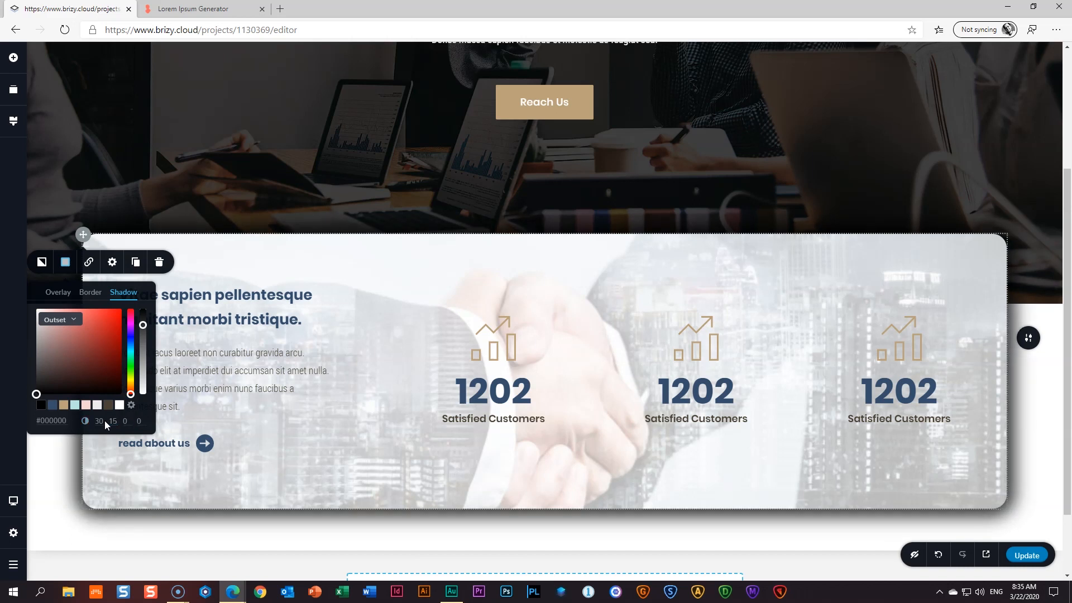
{"action": "left_click", "coordinate": [1044, 400]}
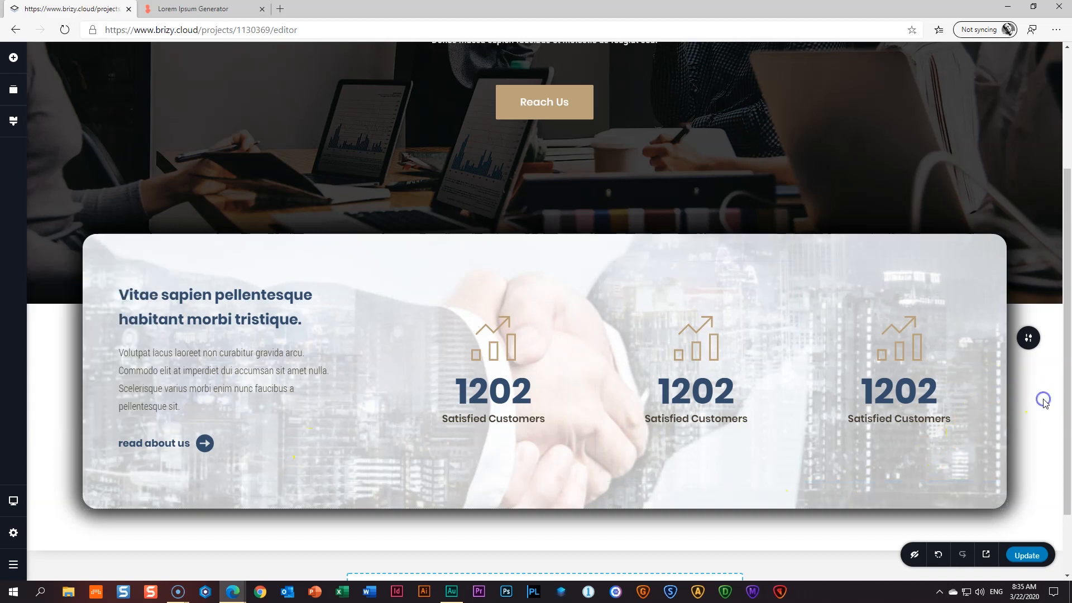
{"action": "scroll", "coordinate": [1043, 406], "scroll_direction": "down", "scroll_amount": 1}
{"action": "scroll", "coordinate": [1043, 407], "scroll_direction": "up", "scroll_amount": 1}
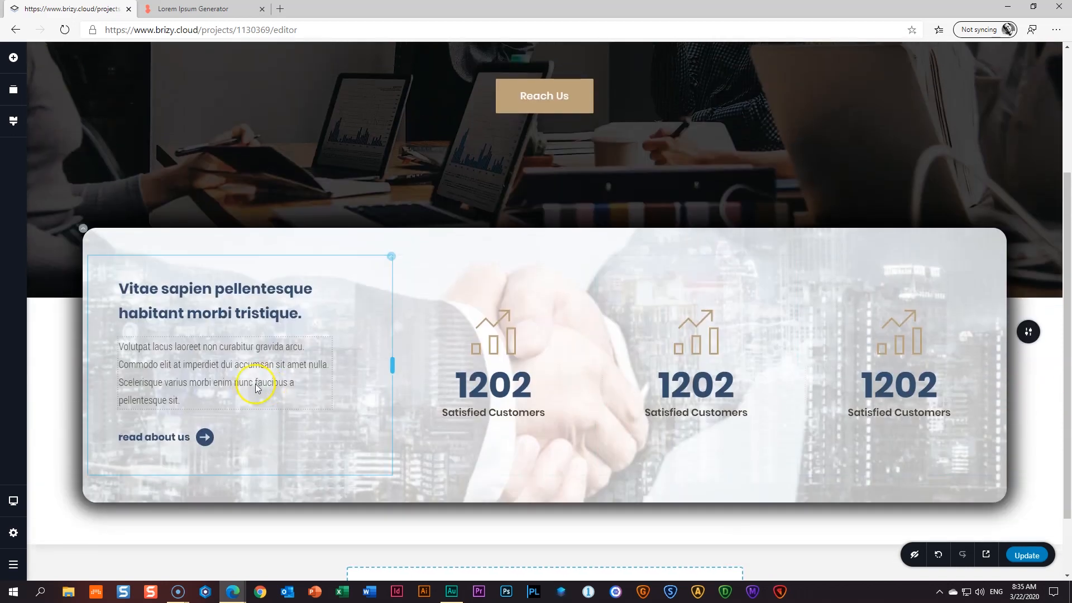
- Drag the stats card's shadow opacity down to make its shadow much lighter
{"action": "left_click", "coordinate": [87, 235]}
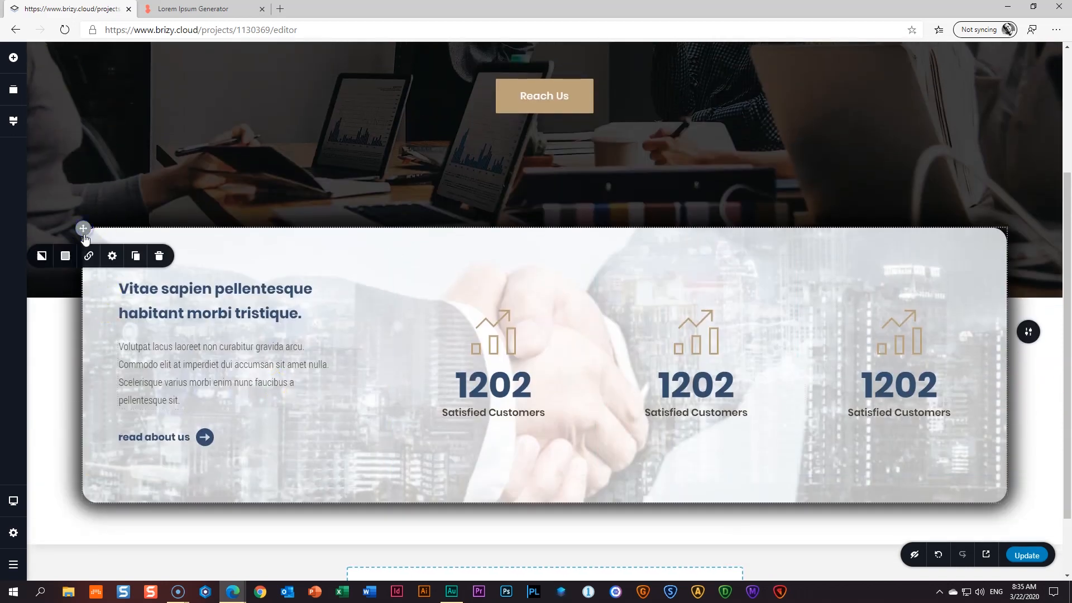
{"action": "left_click", "coordinate": [66, 256]}
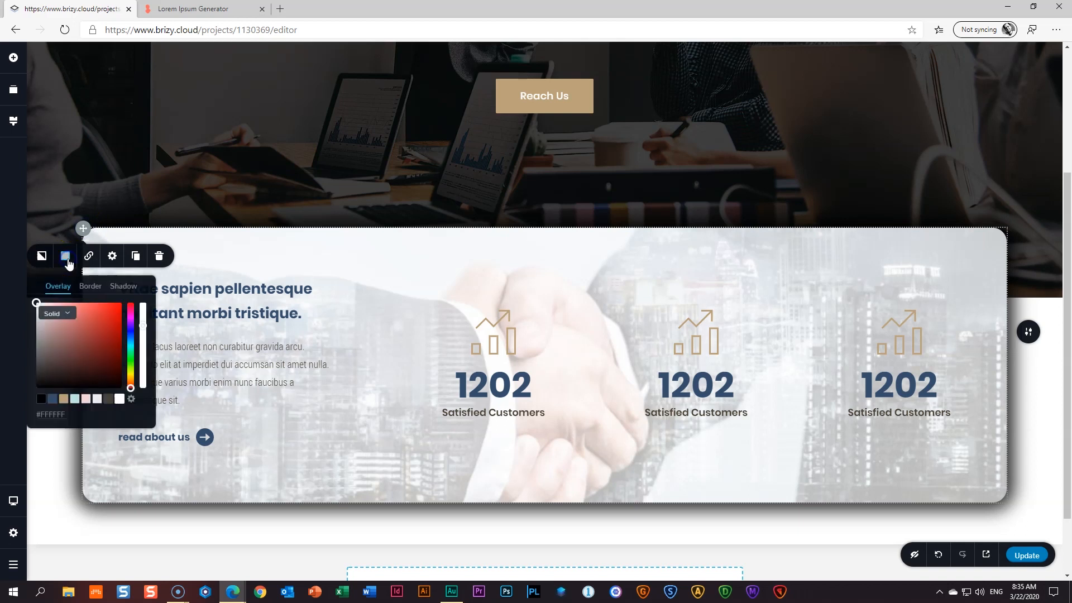
{"action": "left_click", "coordinate": [123, 286]}
{"action": "left_click_drag", "start_coordinate": [144, 319], "coordinate": [143, 371]}
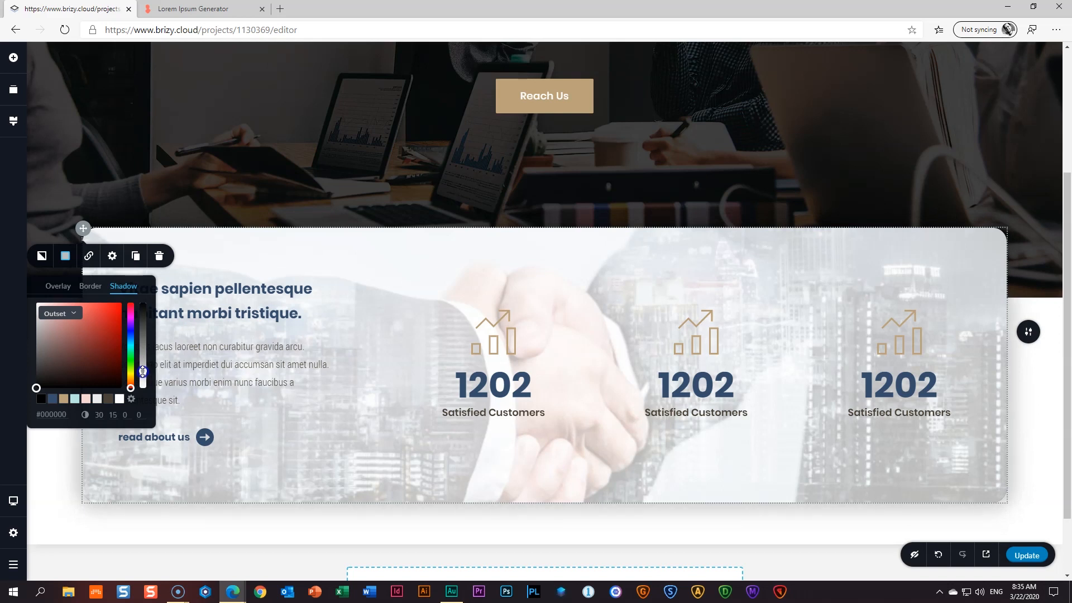
{"action": "left_click", "coordinate": [1053, 472]}
{"action": "scroll", "coordinate": [248, 406], "scroll_direction": "down", "scroll_amount": 2}
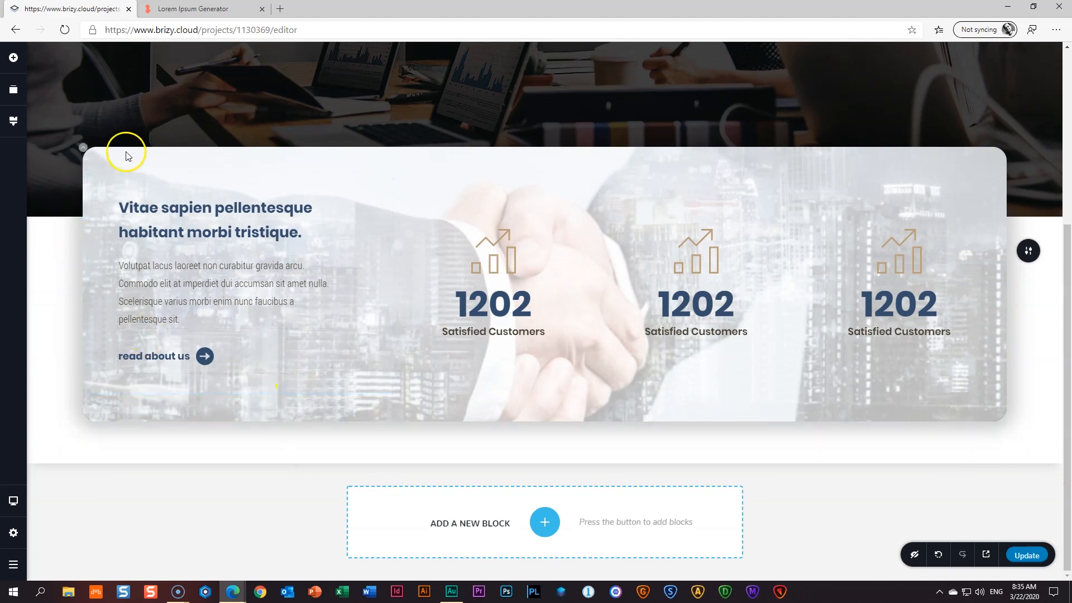
- Settle the card's shadow at 20% opacity and publish the page update
{"action": "left_click", "coordinate": [85, 149]}
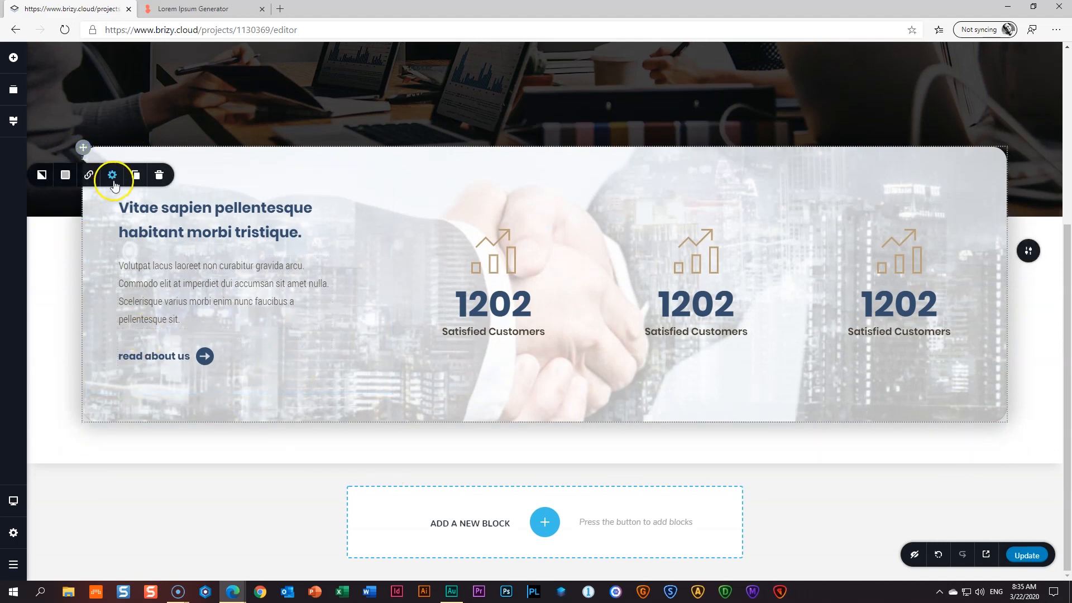
{"action": "left_click", "coordinate": [65, 175]}
{"action": "left_click", "coordinate": [124, 205]}
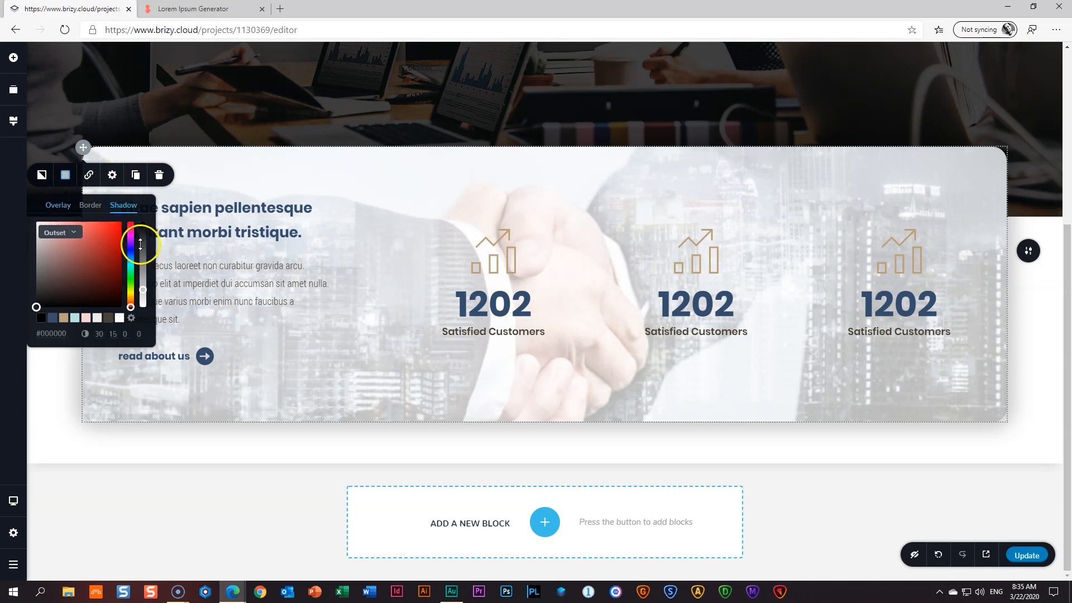
{"action": "left_click_drag", "start_coordinate": [140, 290], "coordinate": [140, 342]}
{"action": "left_click_drag", "start_coordinate": [143, 306], "coordinate": [143, 290]}
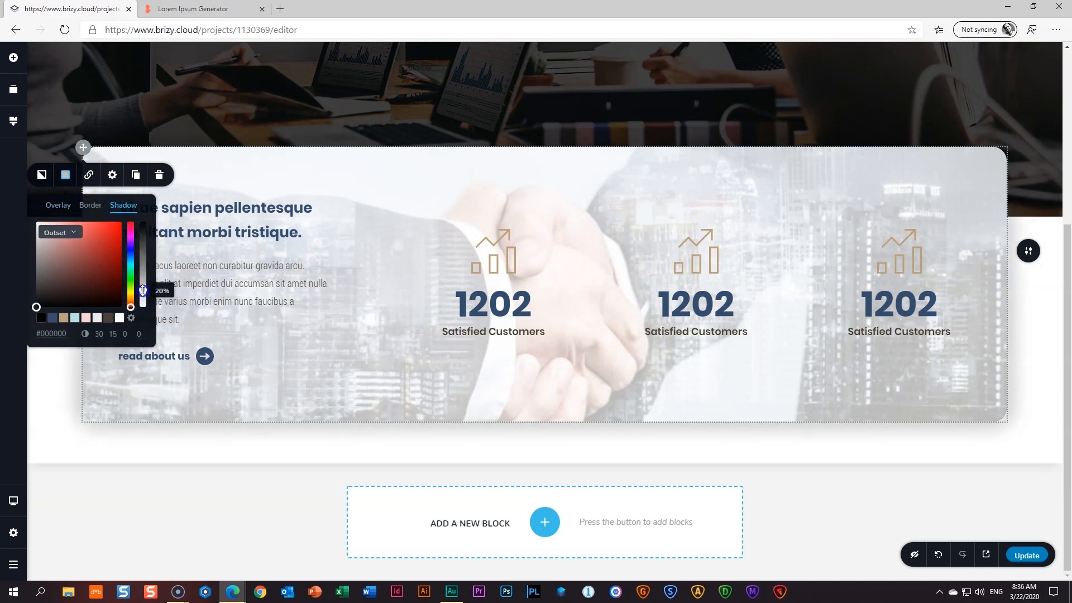
{"action": "left_click", "coordinate": [1021, 383]}
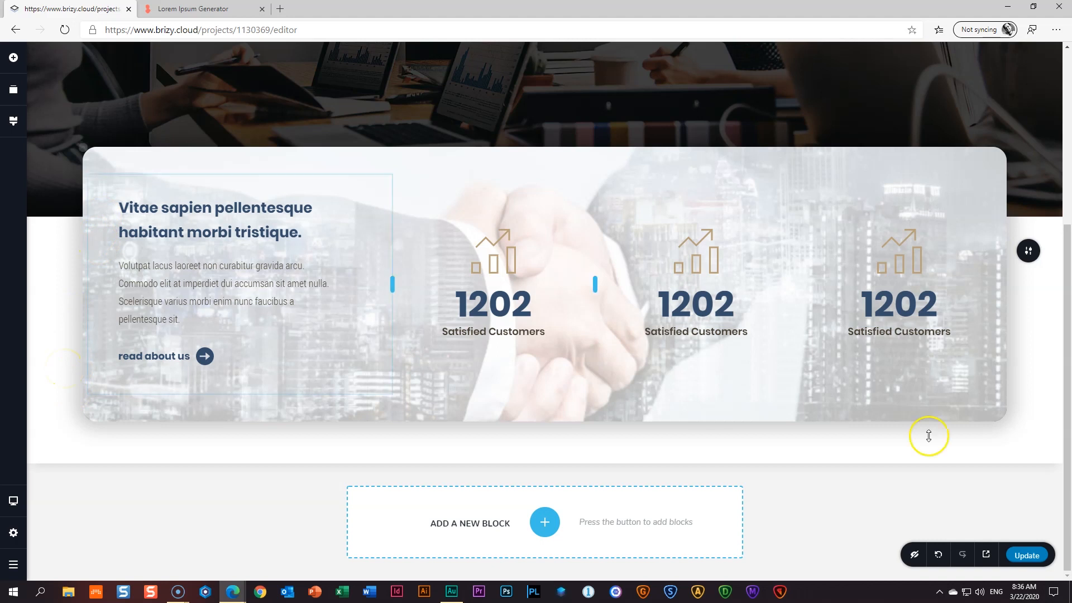
{"action": "left_click", "coordinate": [1025, 555]}
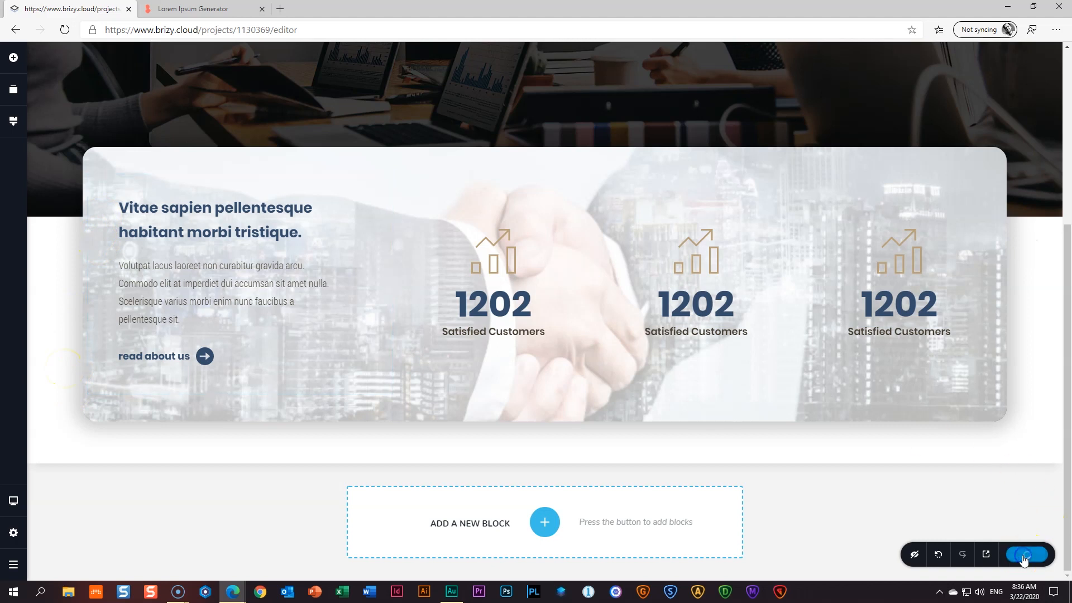
{"action": "left_click", "coordinate": [987, 556]}
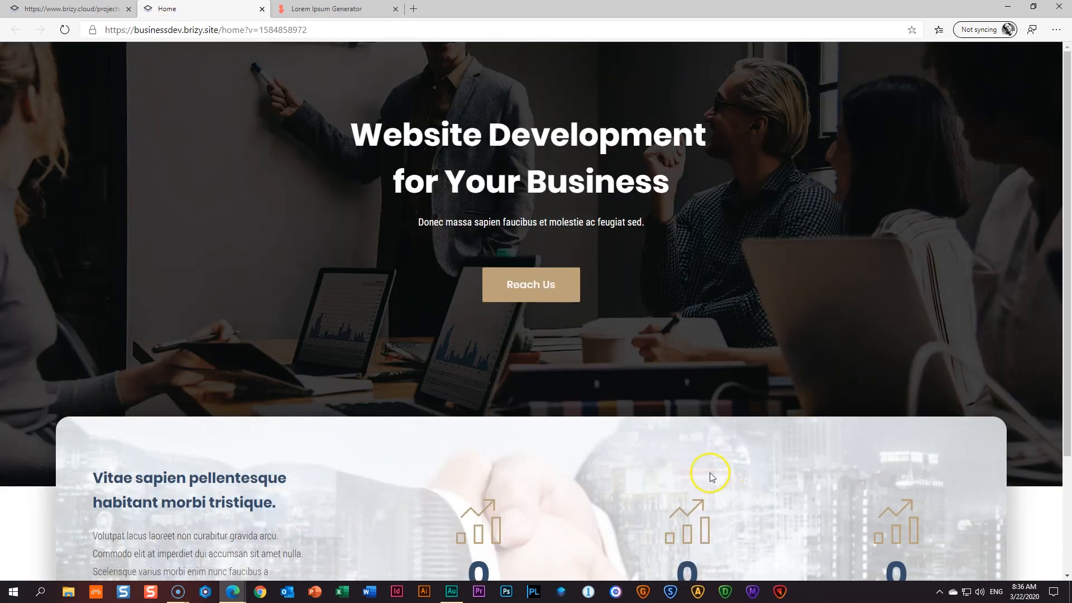
{"action": "scroll", "coordinate": [710, 472], "scroll_direction": "down", "scroll_amount": 3}
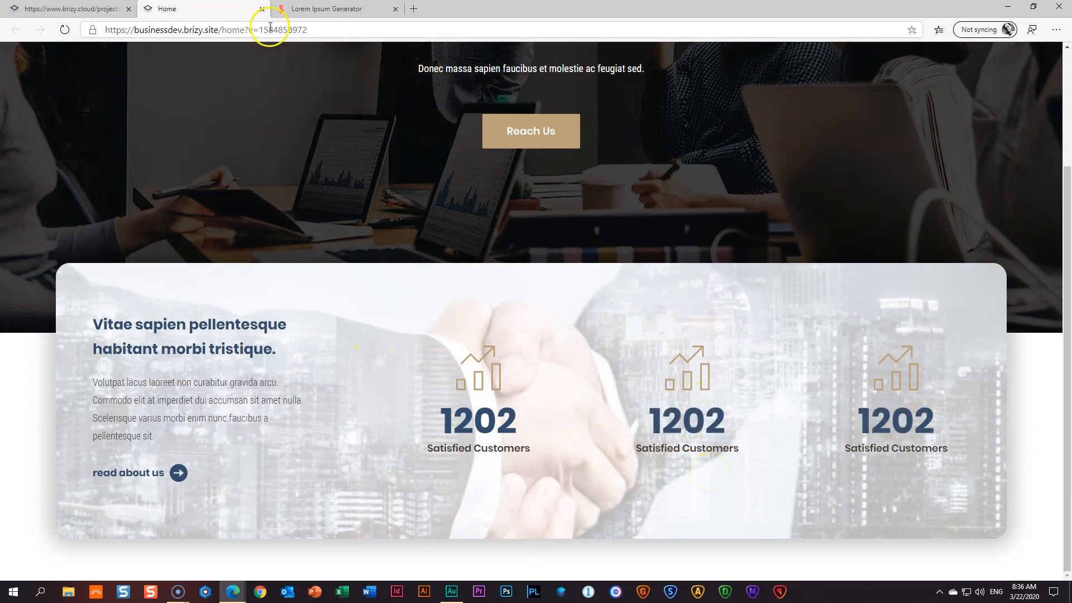
{"action": "left_click", "coordinate": [262, 9]}
- Change the middle counter's end value from 1202 to 915
{"action": "double_click", "coordinate": [694, 297]}
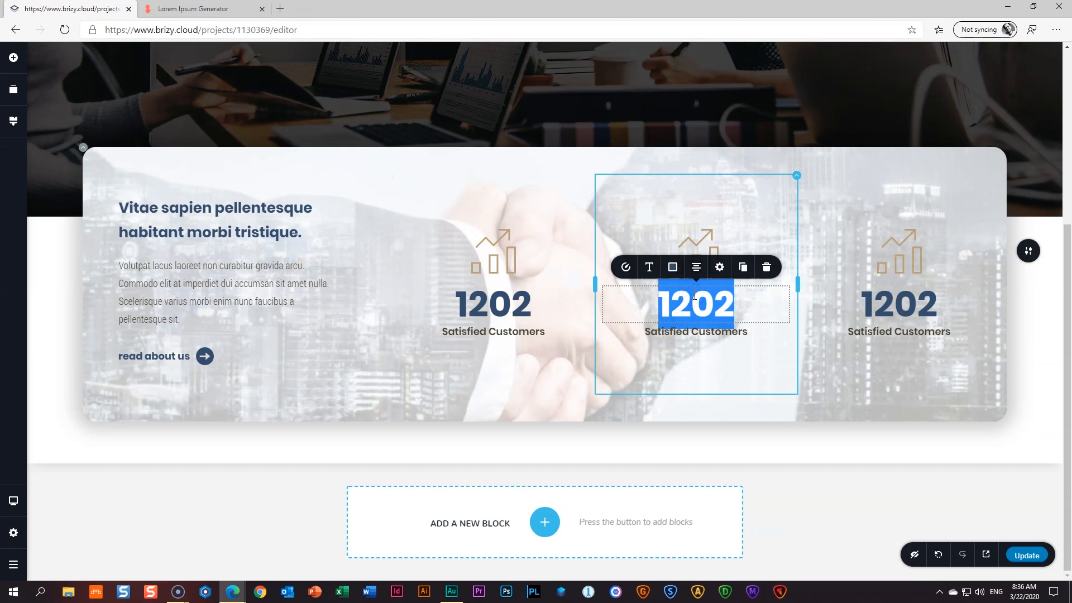
{"action": "left_click", "coordinate": [720, 322]}
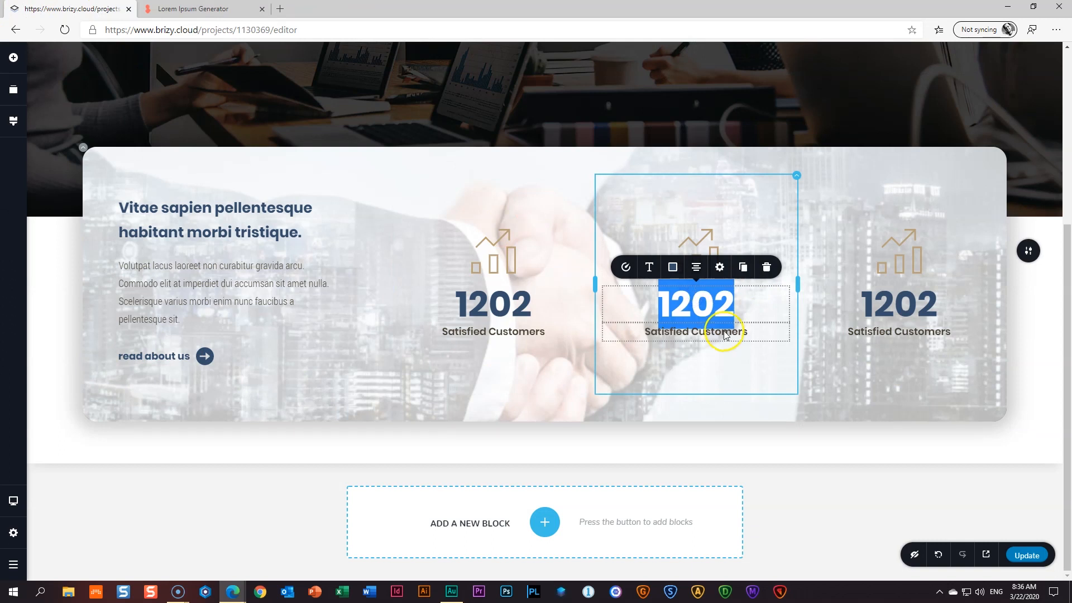
{"action": "left_click", "coordinate": [626, 267]}
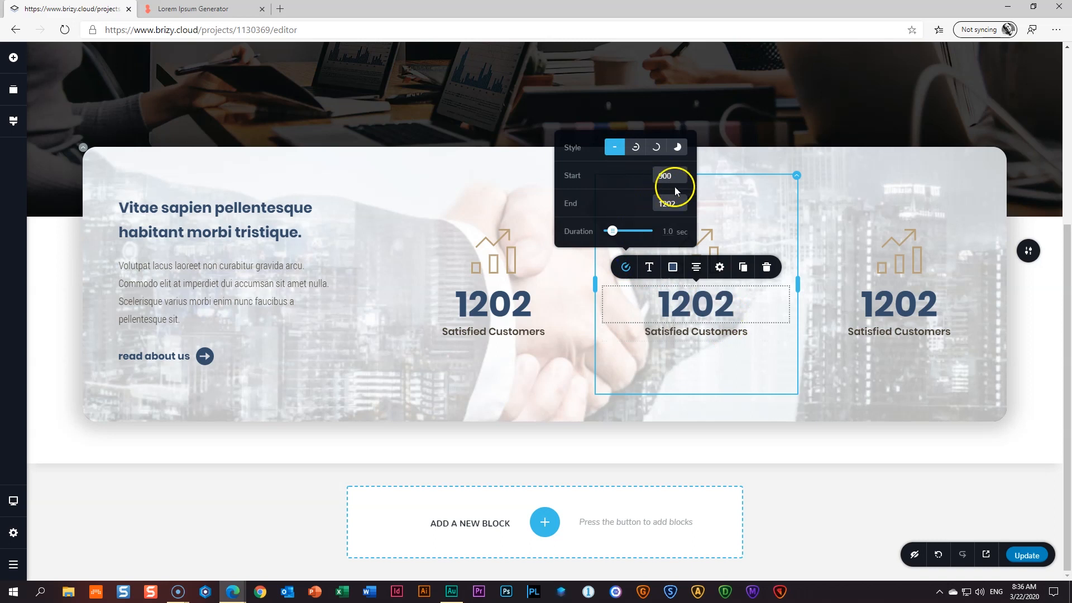
{"action": "left_click_drag", "start_coordinate": [678, 204], "coordinate": [633, 209]}
{"action": "left_click_drag", "start_coordinate": [678, 174], "coordinate": [644, 175]}
{"action": "left_click", "coordinate": [689, 366]}
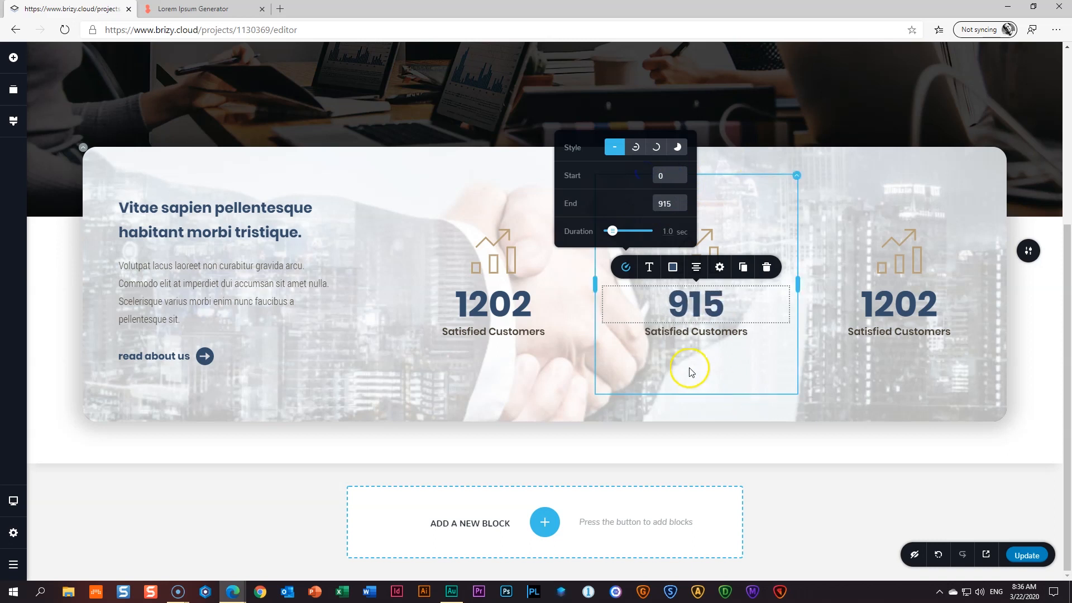
- Relabel the middle counter 'Closed Projects'
{"action": "triple_click", "coordinate": [698, 331]}
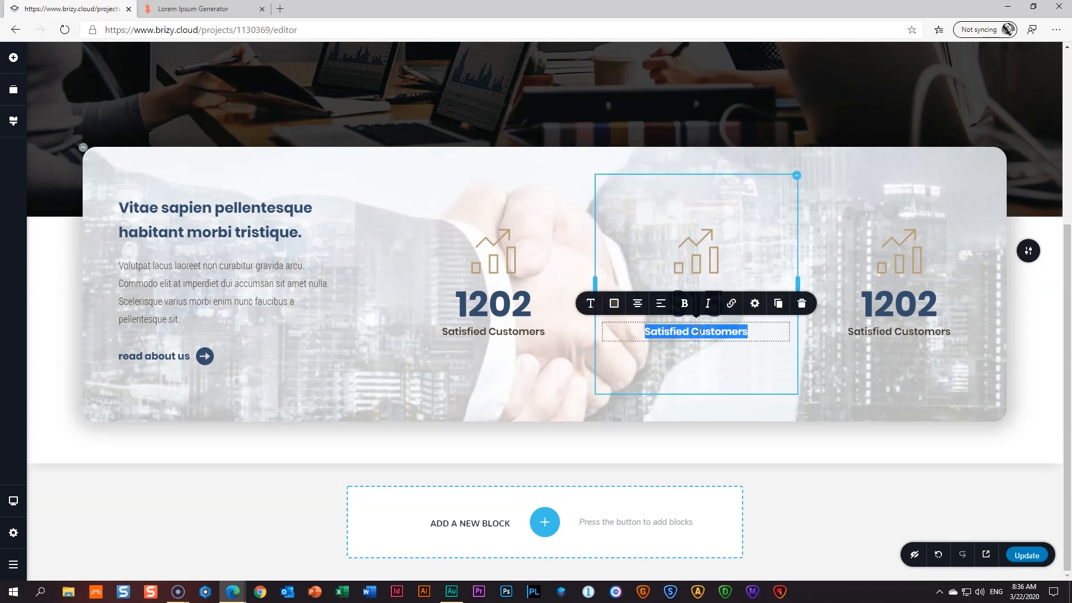
{"action": "type", "text": "Active Projects"}
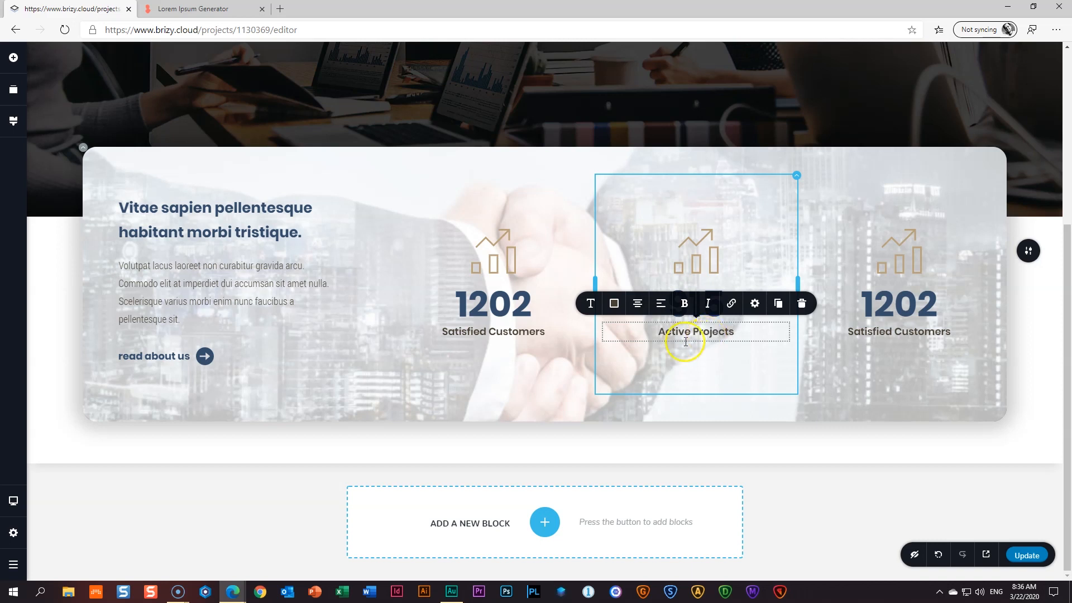
{"action": "double_click", "coordinate": [674, 331]}
{"action": "type", "text": "Closed"}
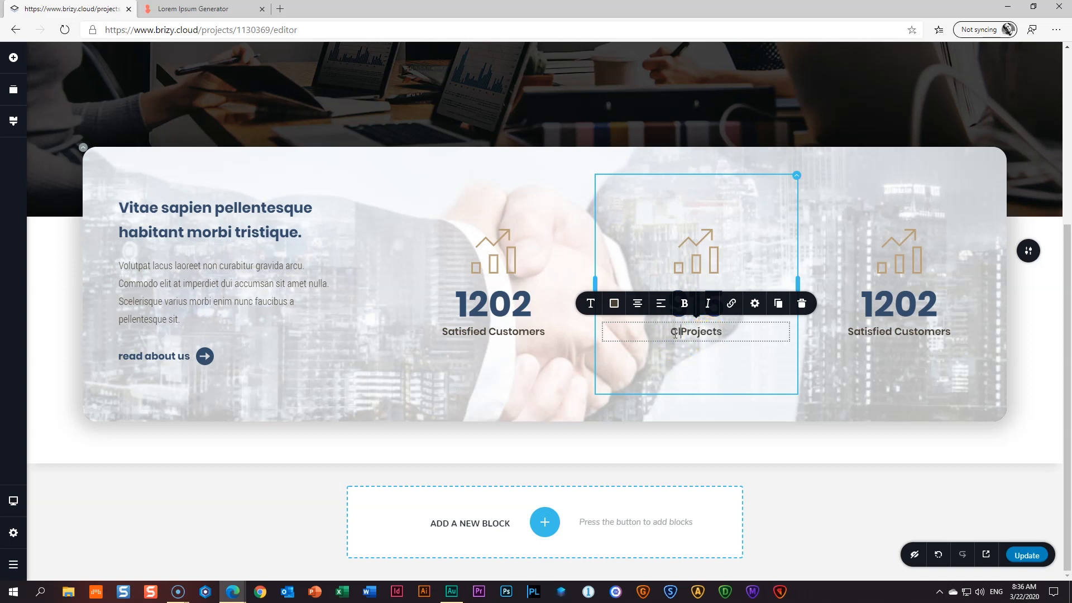
- Swap the middle column's chart icon for a 'project' icon from the icon search
{"action": "left_click", "coordinate": [694, 262]}
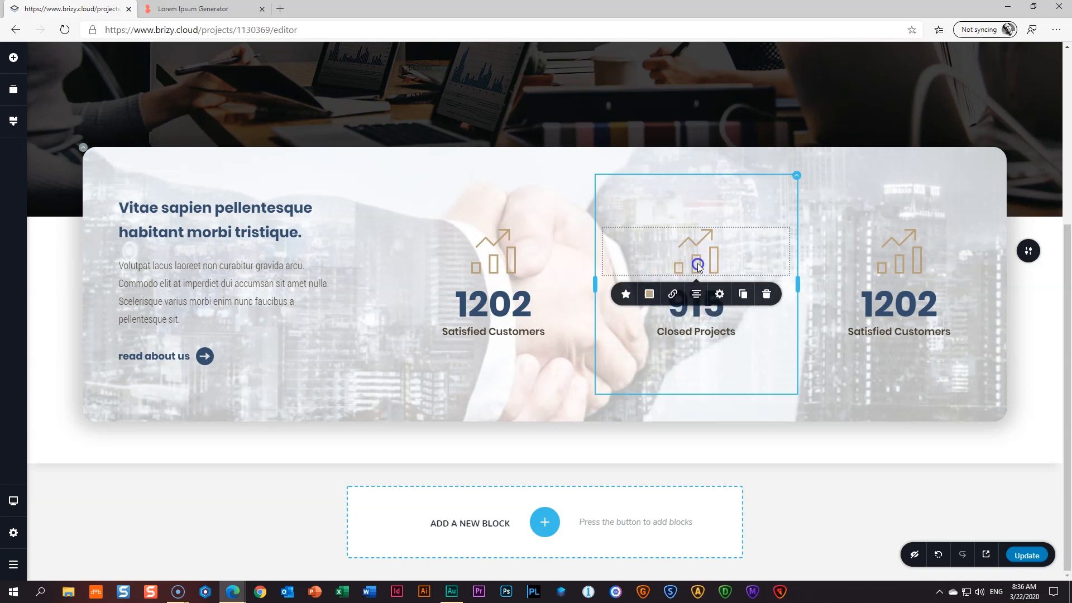
{"action": "left_click", "coordinate": [626, 295]}
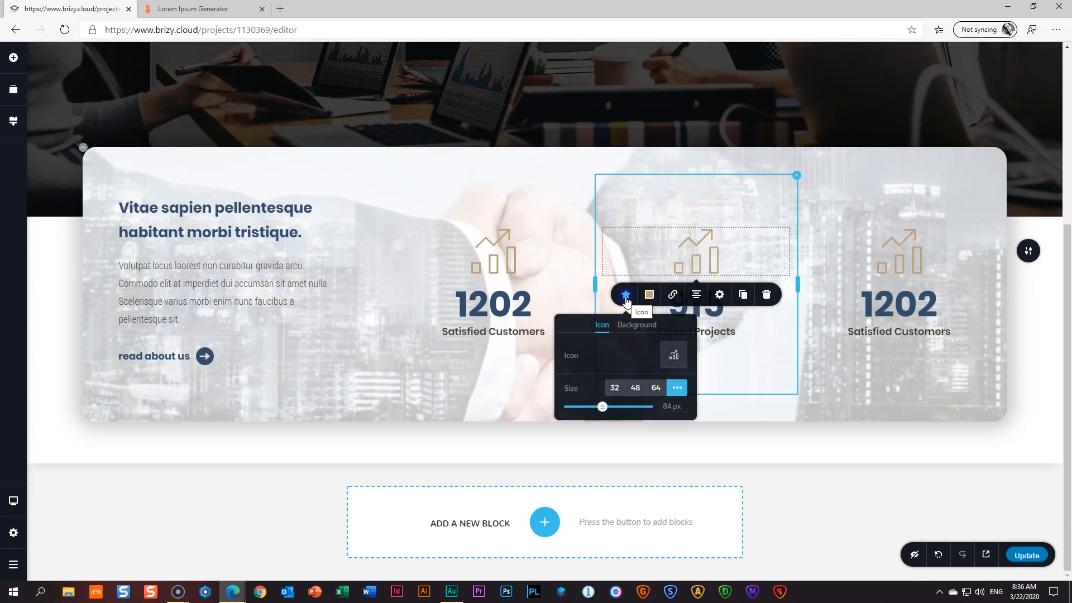
{"action": "left_click", "coordinate": [673, 356]}
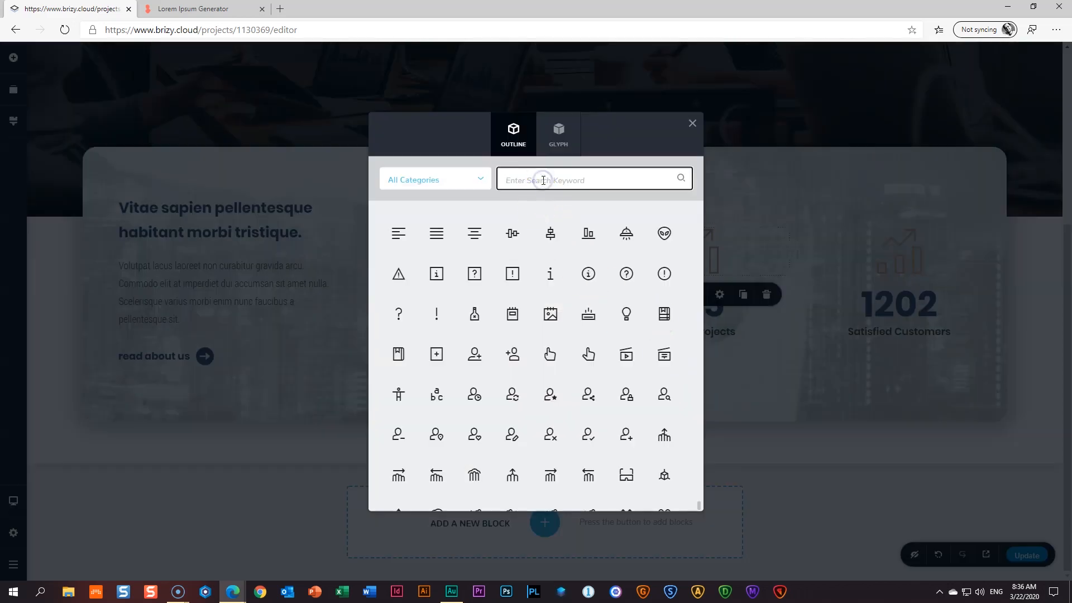
{"action": "type", "text": "project"}
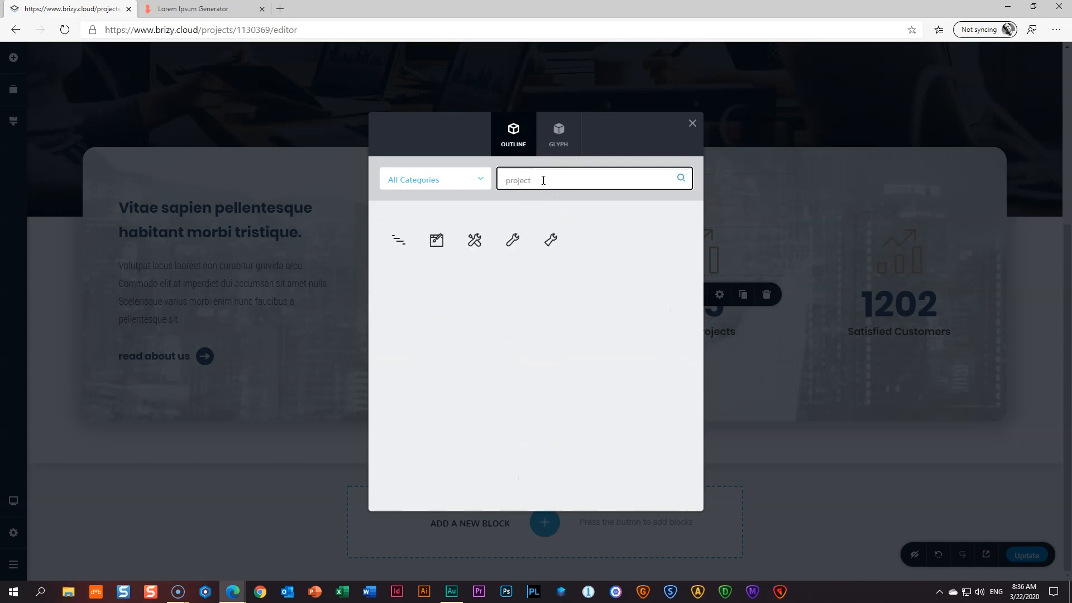
{"action": "left_click", "coordinate": [436, 242]}
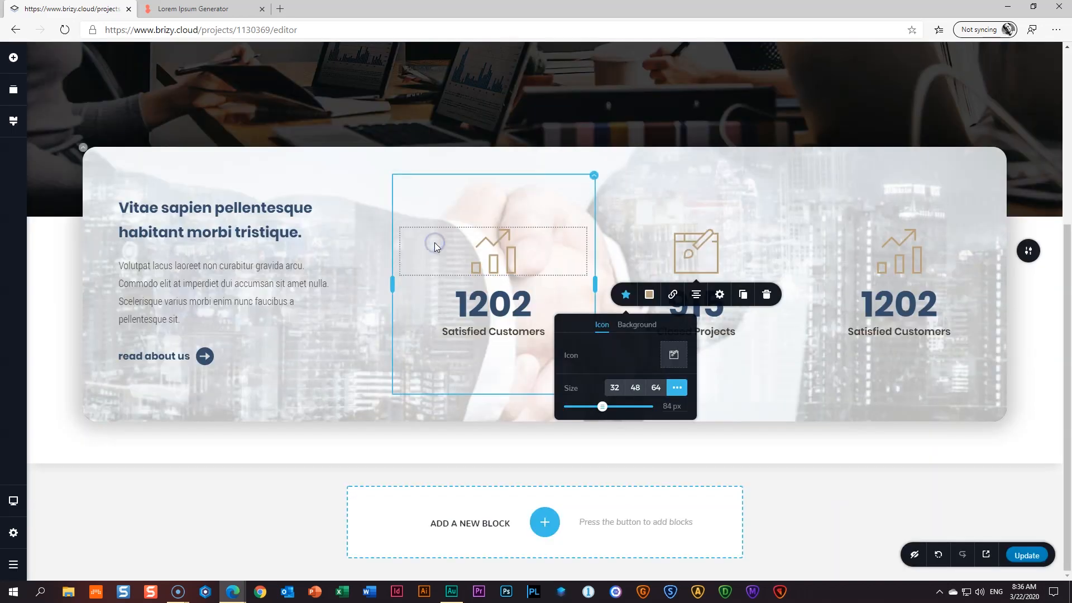
{"action": "left_click", "coordinate": [899, 261]}
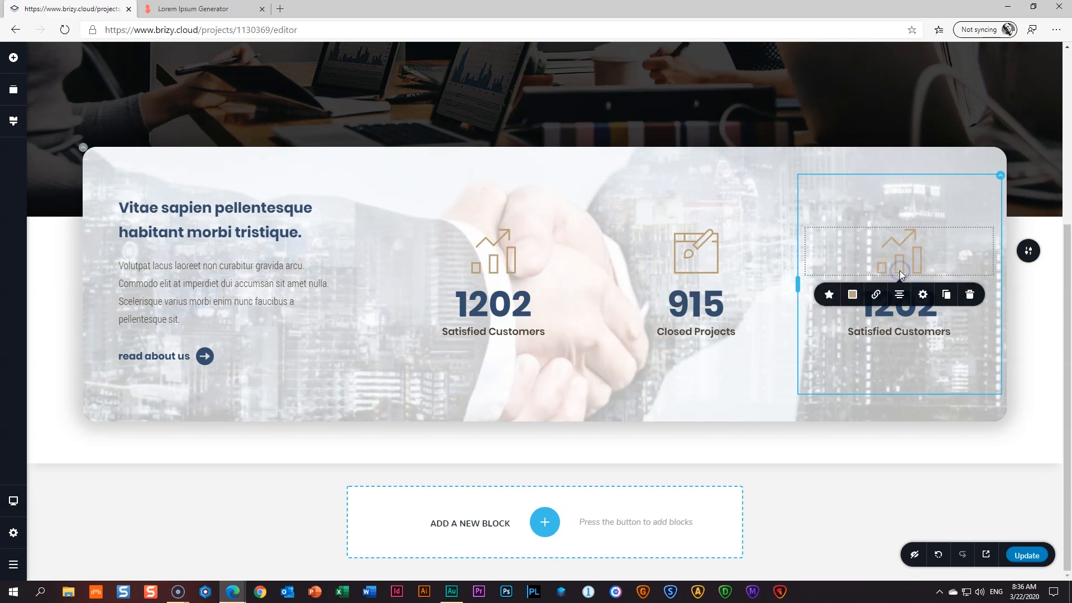
- Replace the third stat's icon with a trophy icon
{"action": "left_click", "coordinate": [829, 296]}
{"action": "left_click", "coordinate": [877, 355]}
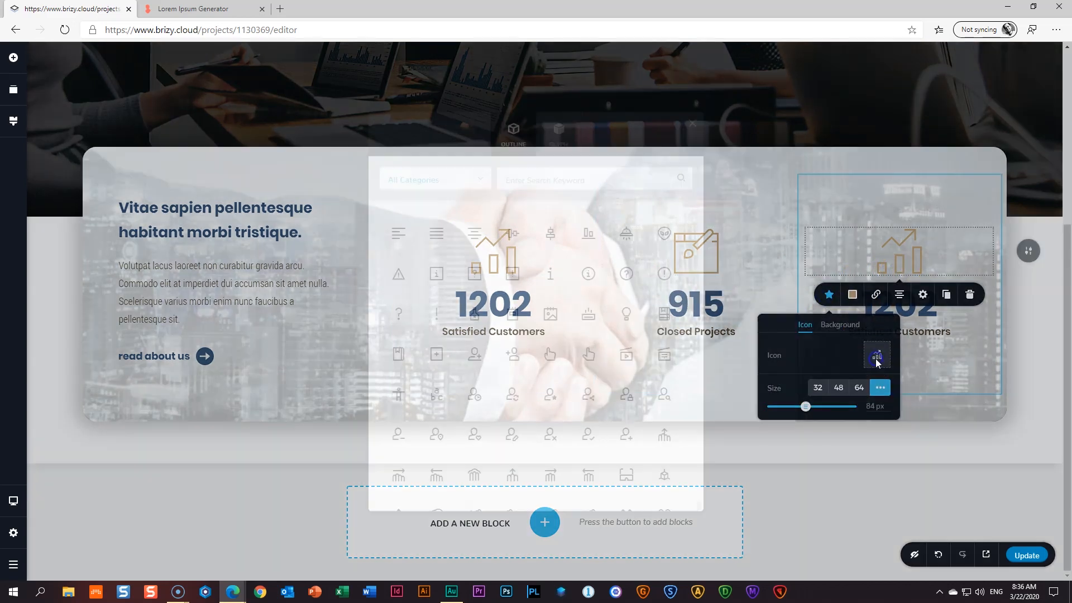
{"action": "left_click", "coordinate": [555, 187]}
{"action": "type", "text": "trophy"}
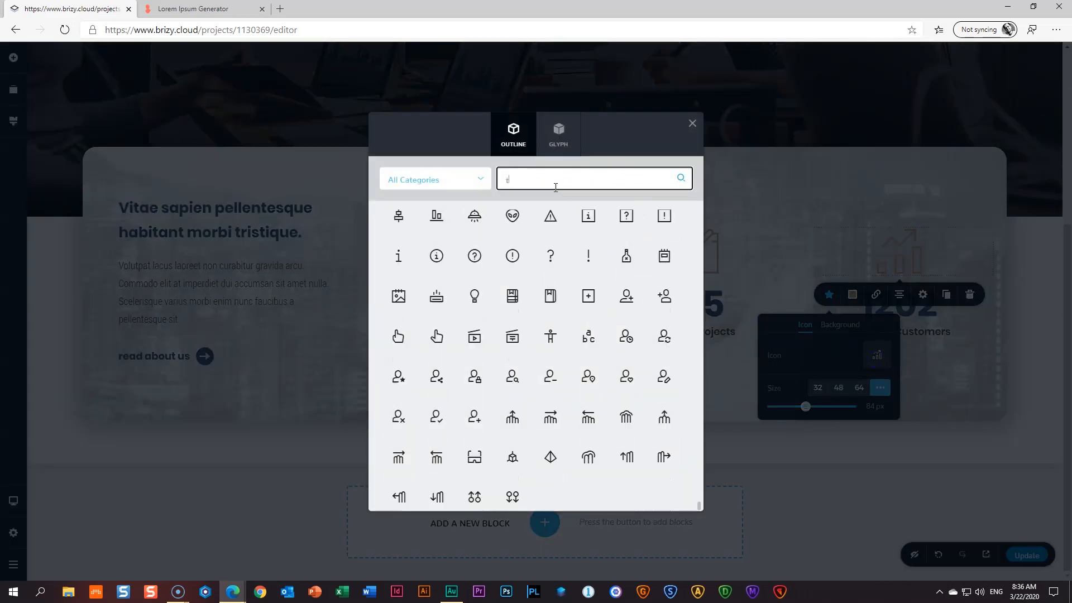
{"action": "left_click", "coordinate": [399, 240]}
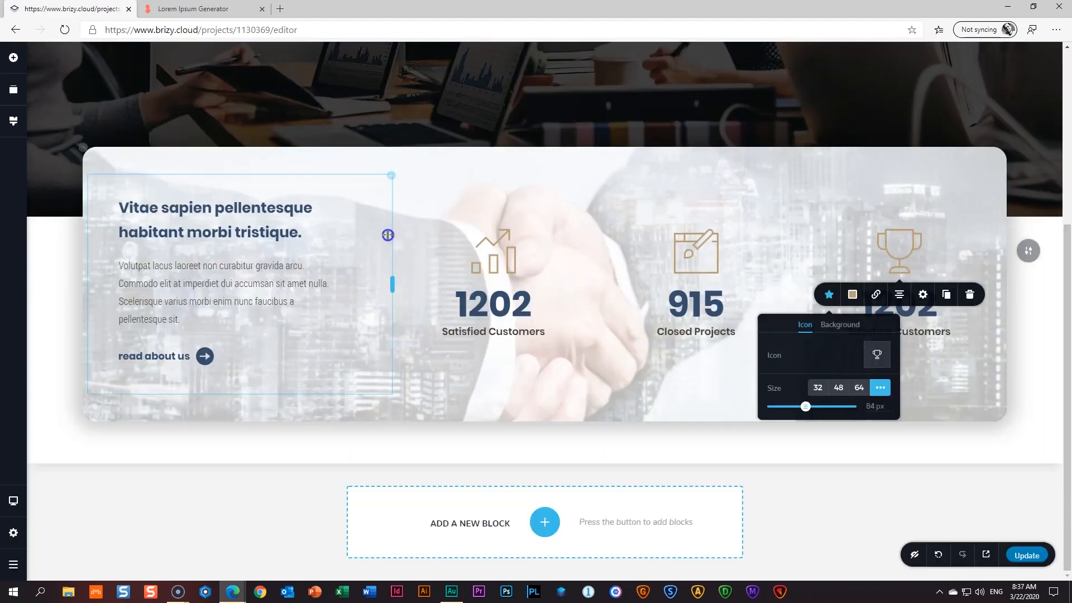
- Make the third counter count from 0 to 224
{"action": "left_click", "coordinate": [908, 316]}
{"action": "left_click", "coordinate": [829, 268]}
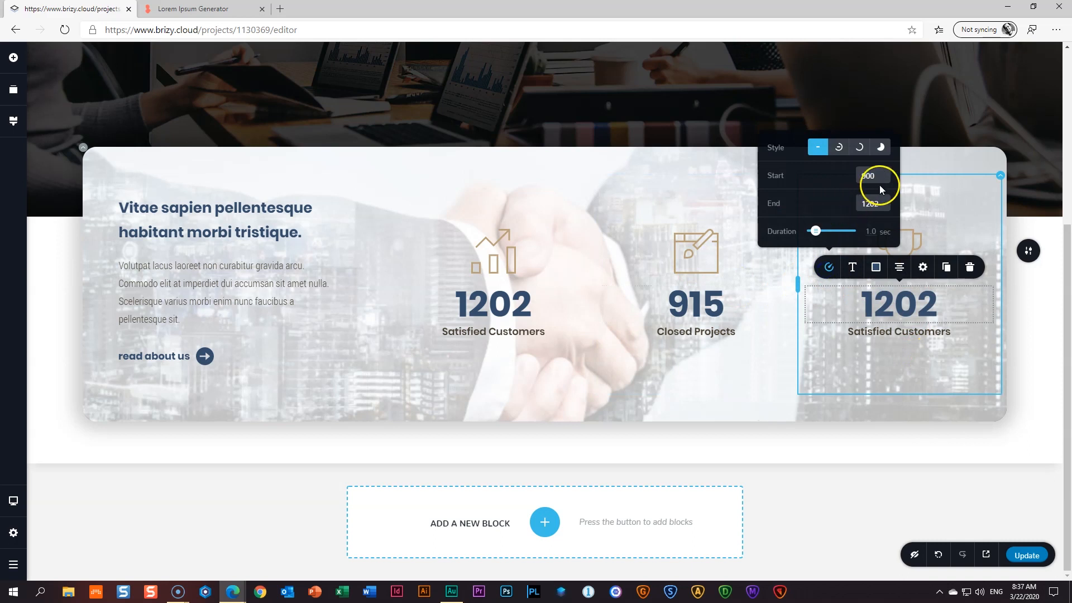
{"action": "left_click_drag", "start_coordinate": [882, 205], "coordinate": [837, 204]}
{"action": "type", "text": "224"}
{"action": "left_click_drag", "start_coordinate": [880, 175], "coordinate": [825, 176]}
{"action": "type", "text": "0"}
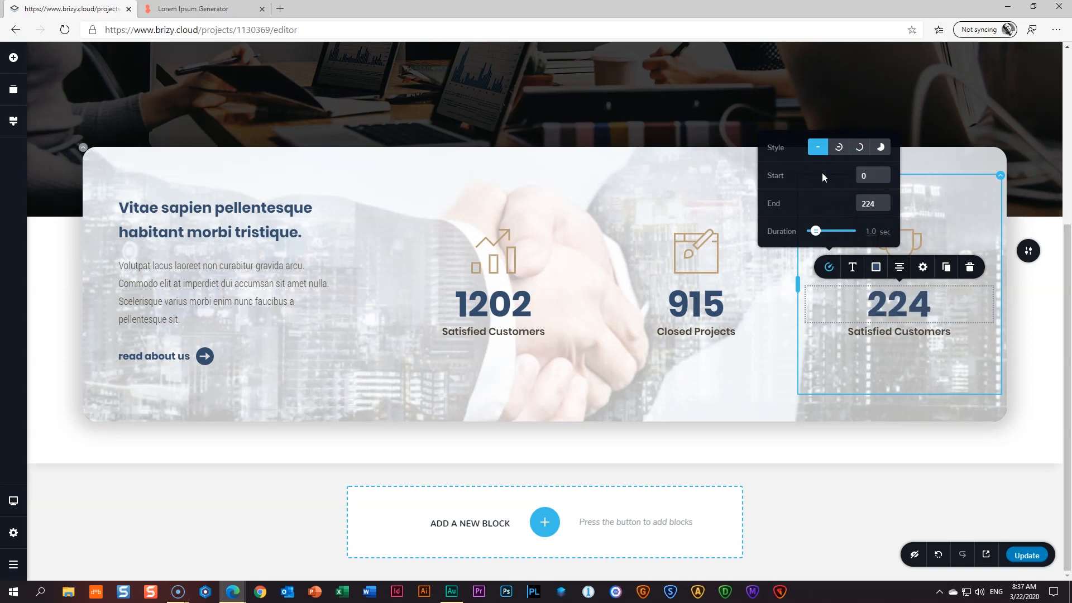
- Relabel the third stat 'Years' Experience'
{"action": "double_click", "coordinate": [880, 332]}
{"action": "triple_click", "coordinate": [879, 331]}
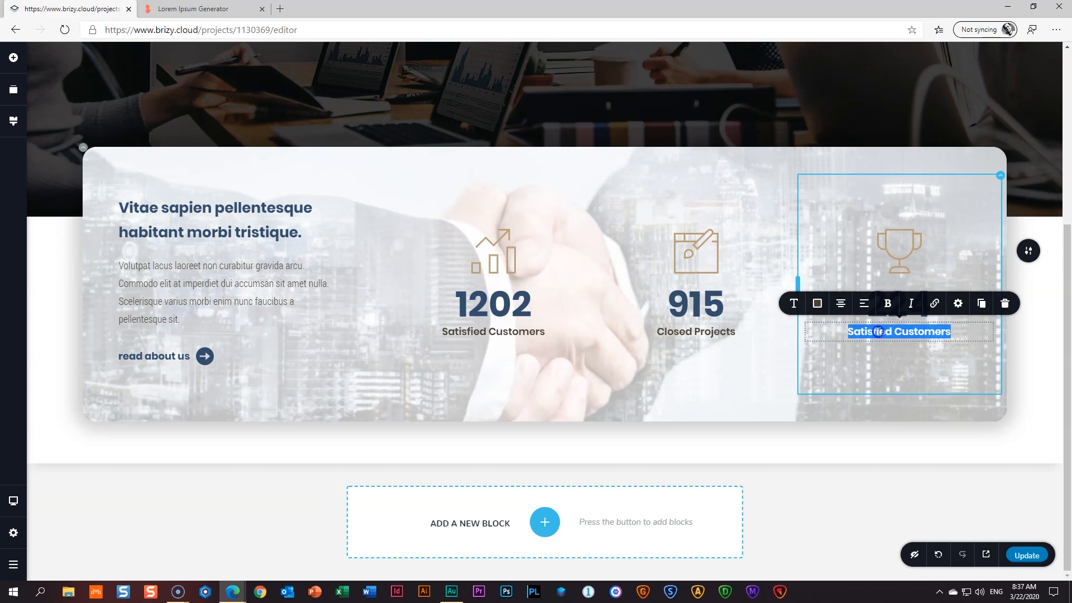
{"action": "type", "text": "Y"}
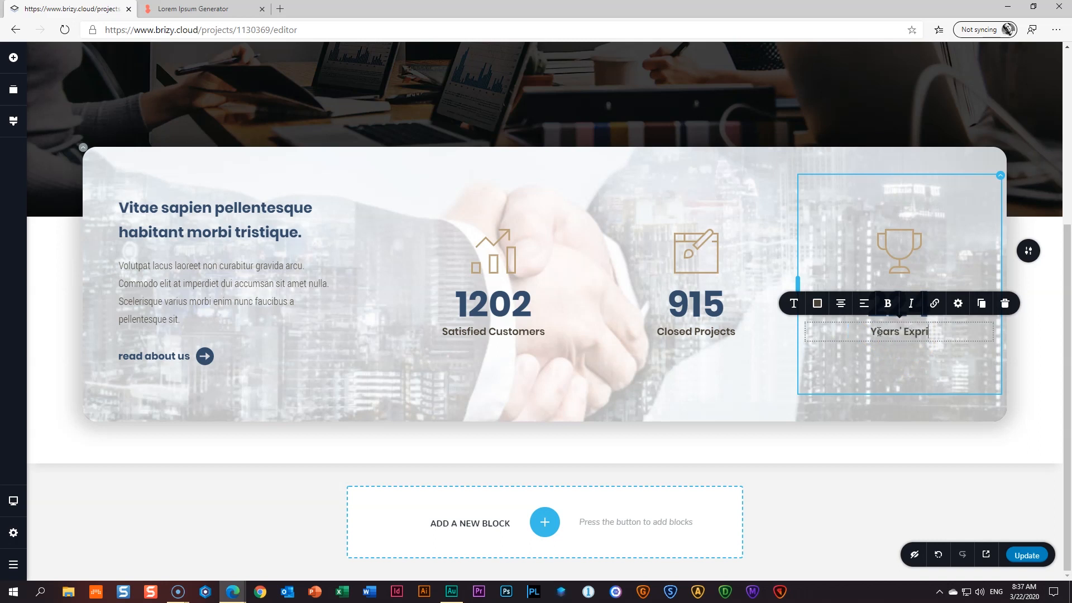
{"action": "type", "text": "ears' Experi"}
{"action": "key", "text": "BackSpace"}
{"action": "key", "text": "BackSpace"}
{"action": "type", "text": "erience"}
{"action": "left_click", "coordinate": [1040, 416]}
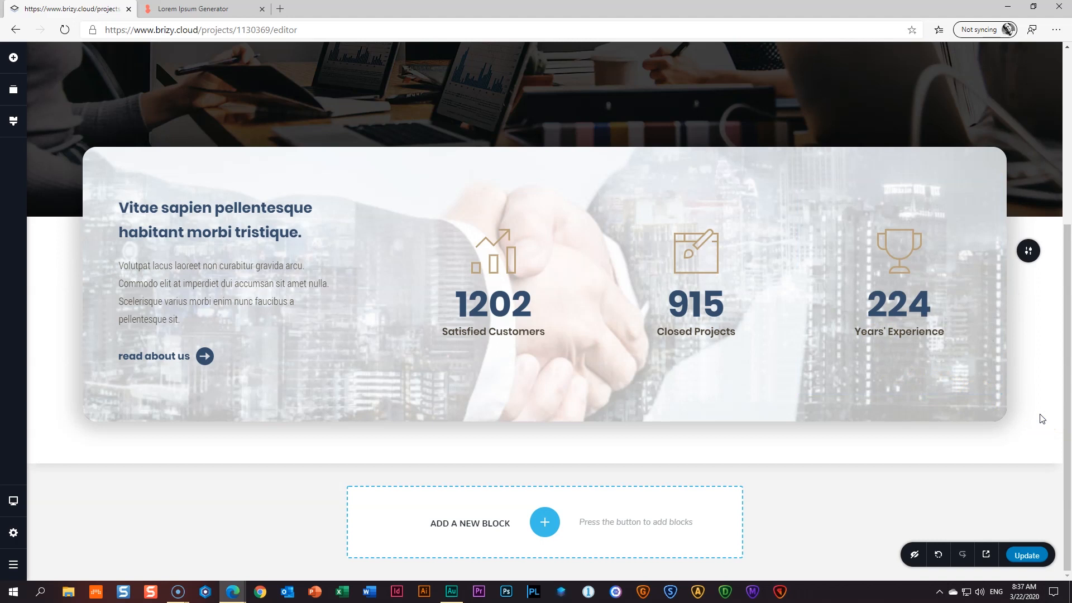
- Publish the changes, switch to tablet view, and enlarge the hero's bottom spacing
{"action": "left_click", "coordinate": [1033, 560]}
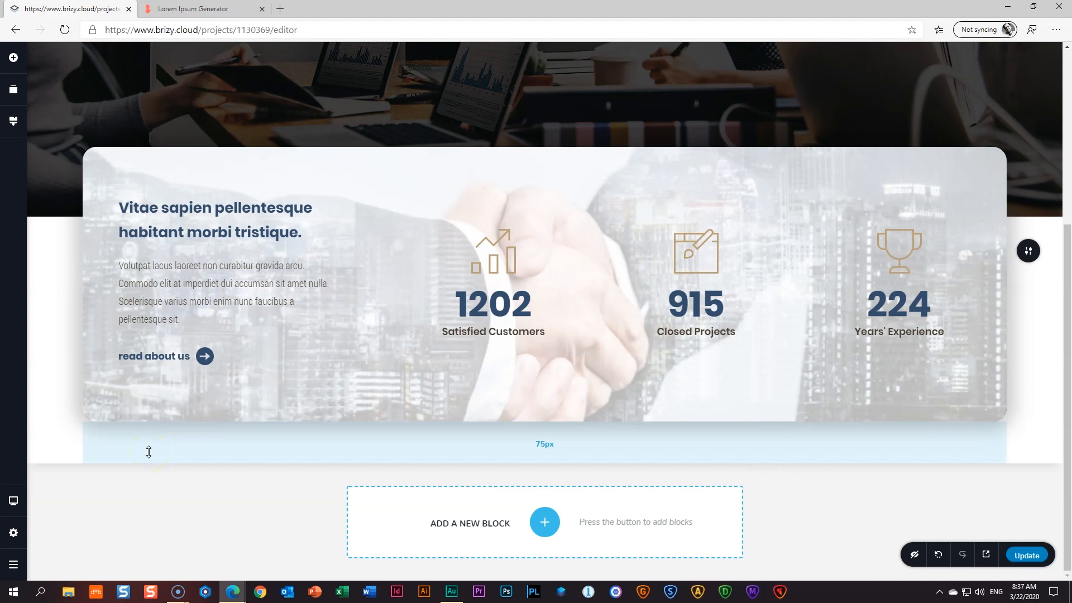
{"action": "key", "text": "ctrl+shift+m"}
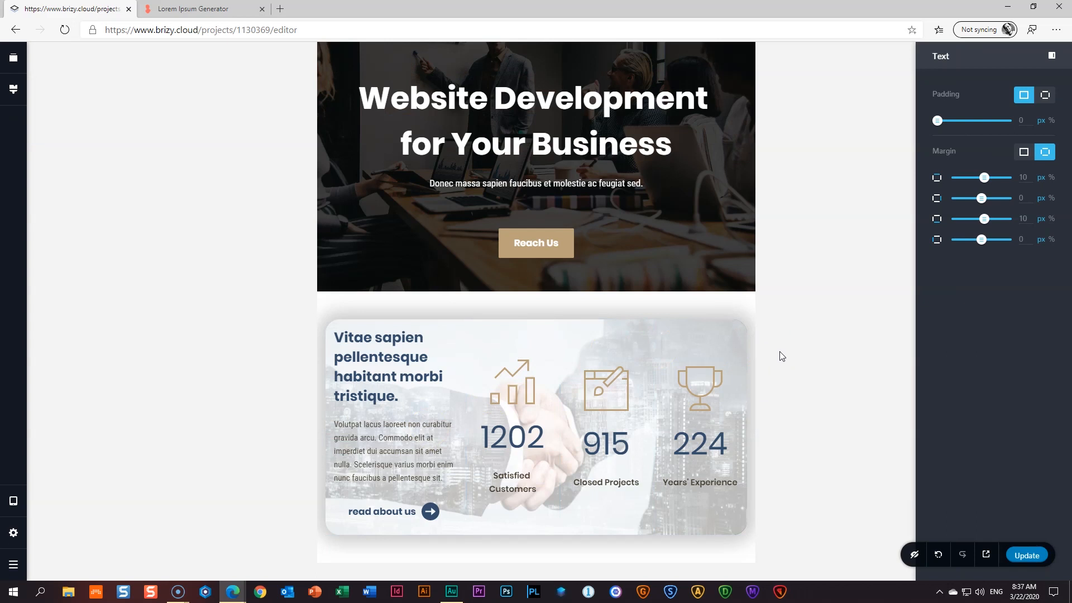
{"action": "left_click_drag", "start_coordinate": [622, 267], "coordinate": [628, 322]}
{"action": "left_click", "coordinate": [353, 385]}
{"action": "left_click", "coordinate": [829, 420]}
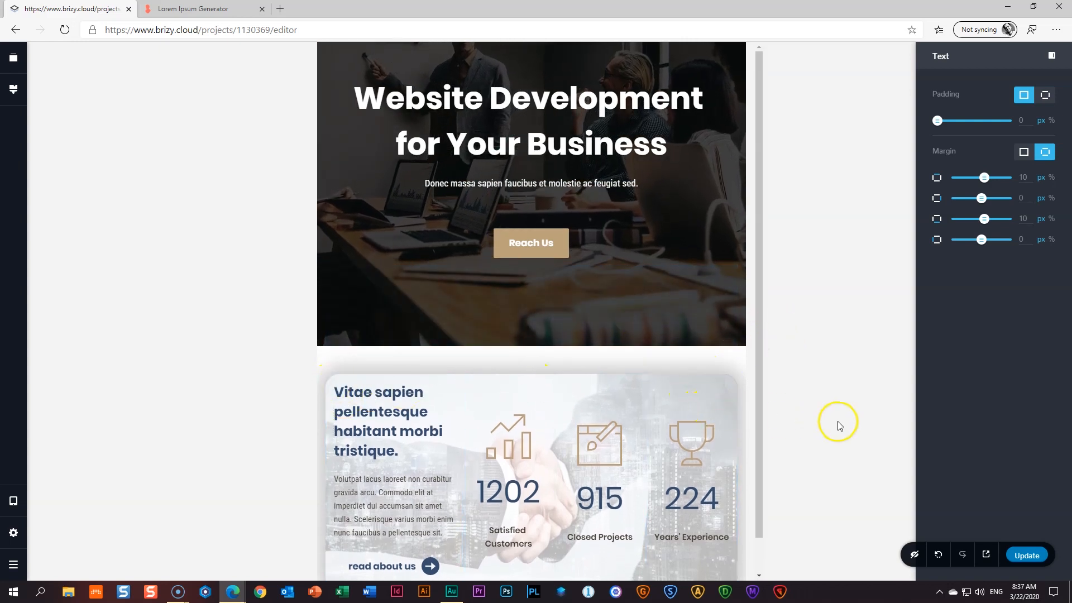
- Give the tablet stats card row 31 px padding on all sides
{"action": "left_click", "coordinate": [330, 383]}
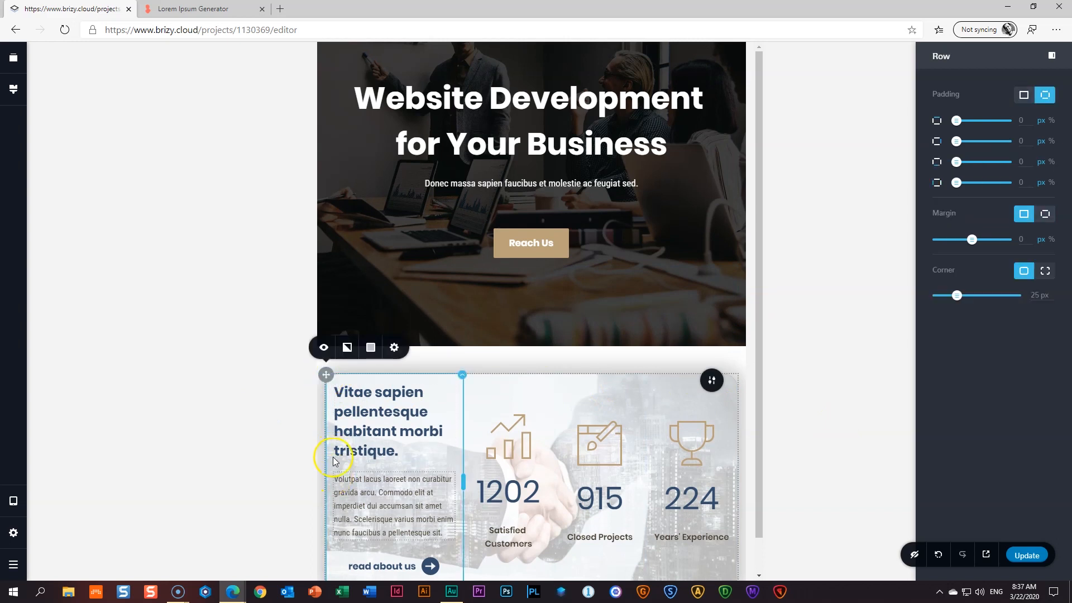
{"action": "left_click", "coordinate": [393, 348]}
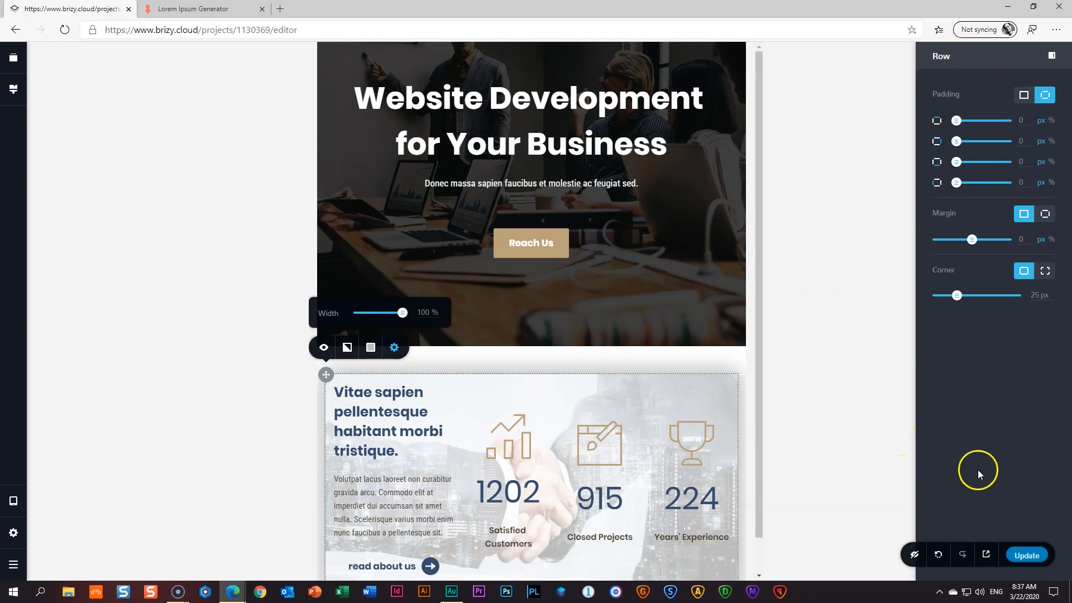
{"action": "left_click", "coordinate": [373, 385]}
{"action": "left_click", "coordinate": [326, 380]}
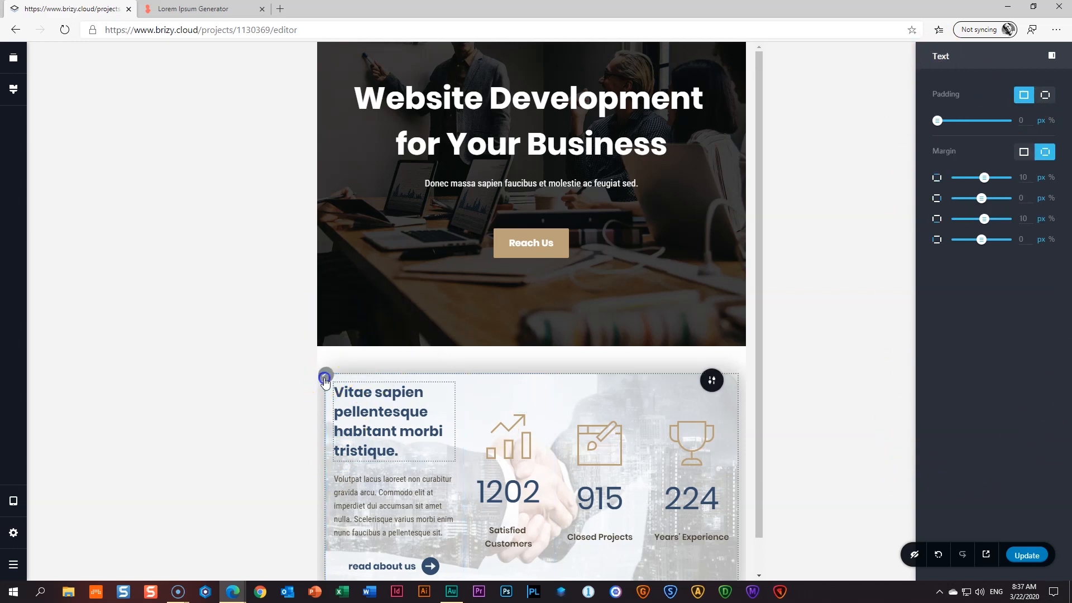
{"action": "left_click", "coordinate": [394, 347]}
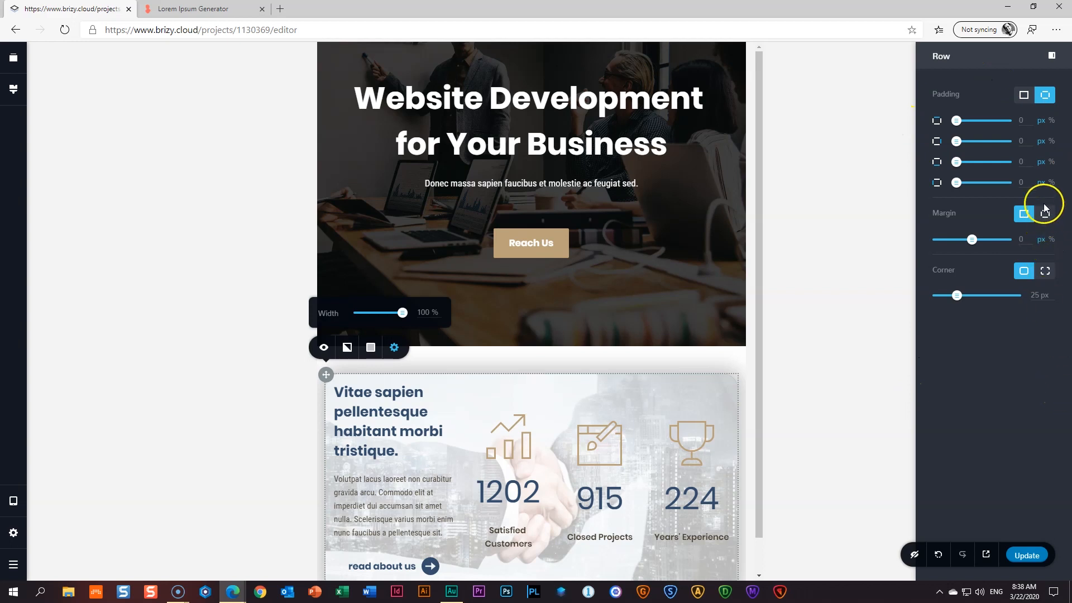
{"action": "left_click", "coordinate": [1024, 95]}
{"action": "left_click_drag", "start_coordinate": [937, 122], "coordinate": [957, 118]}
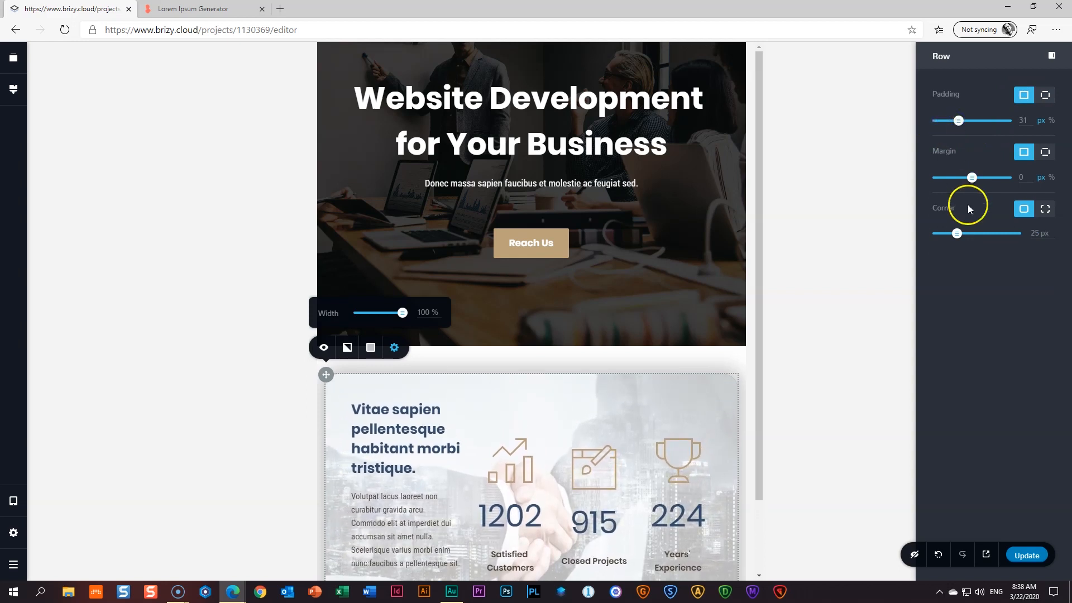
- Set the card's top margin to -150 px so it overlaps the hero
{"action": "left_click", "coordinate": [1045, 152]}
{"action": "left_click_drag", "start_coordinate": [986, 179], "coordinate": [953, 178]}
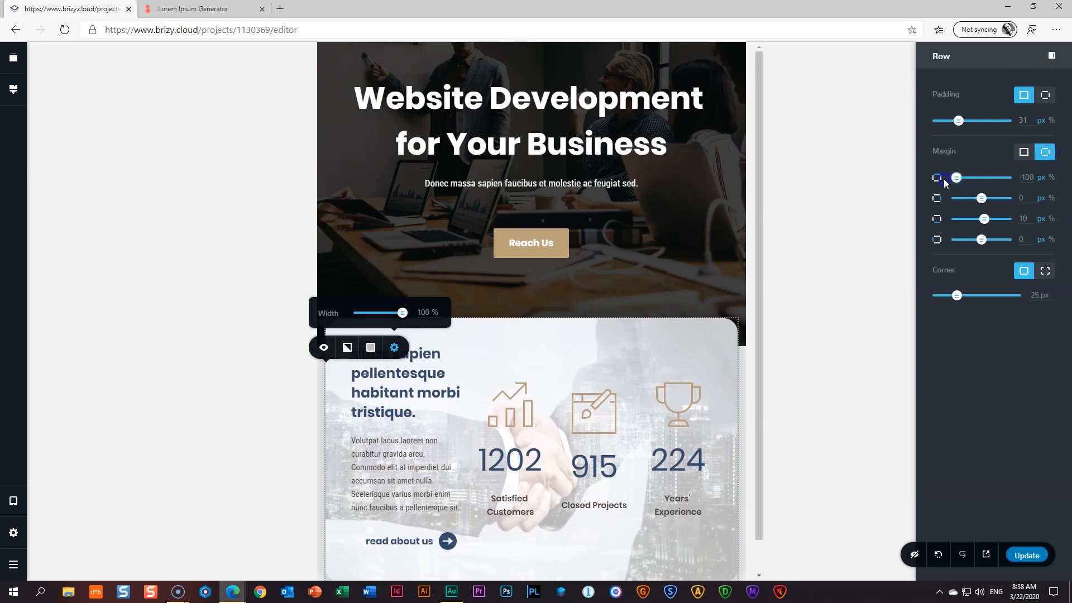
{"action": "left_click", "coordinate": [1025, 176]}
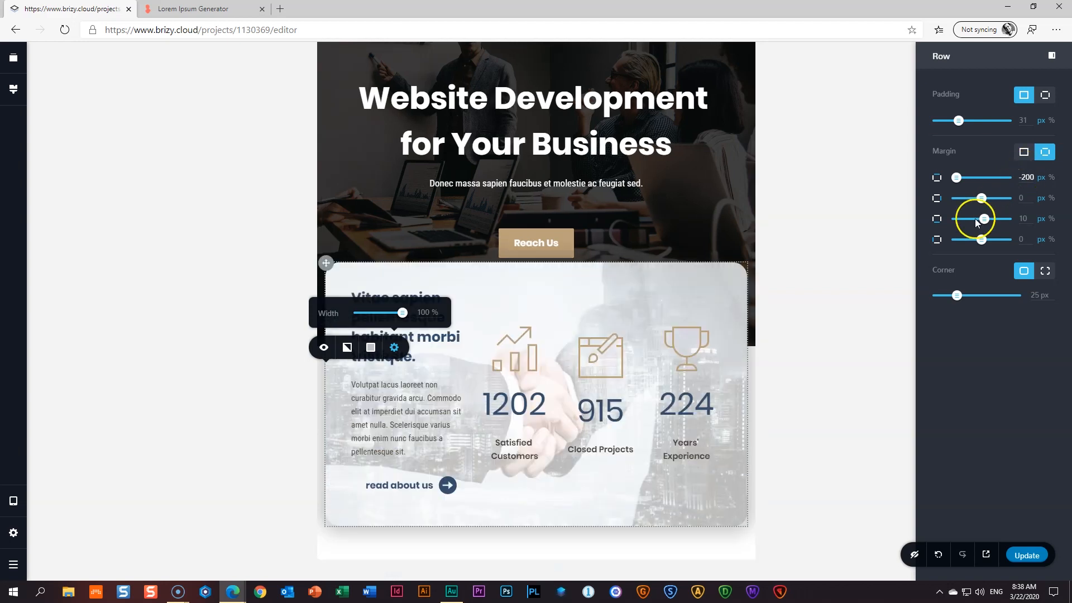
{"action": "left_click", "coordinate": [1026, 176]}
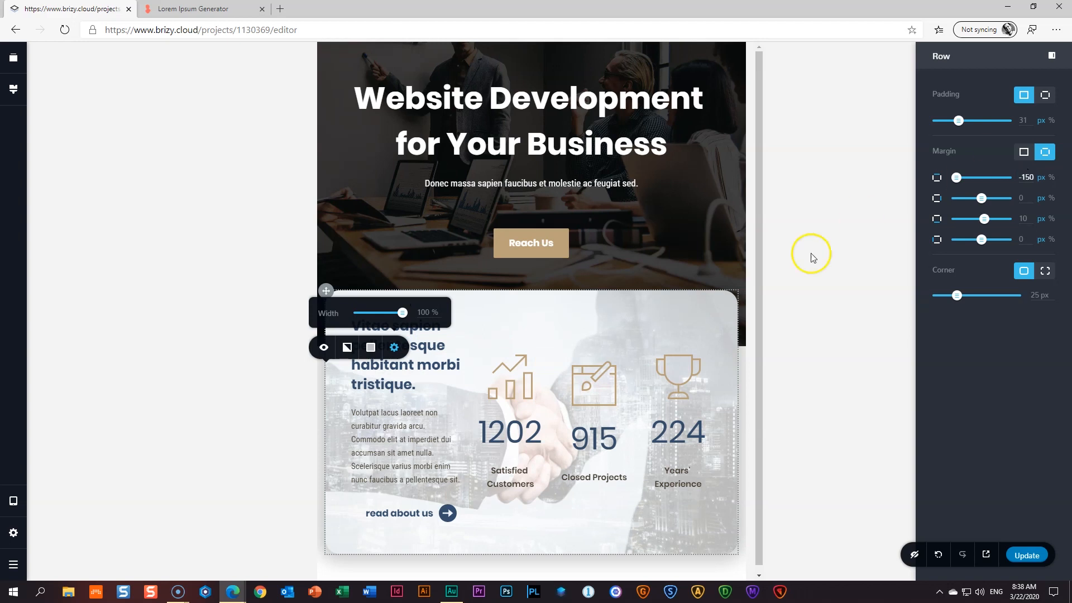
{"action": "left_click", "coordinate": [793, 302]}
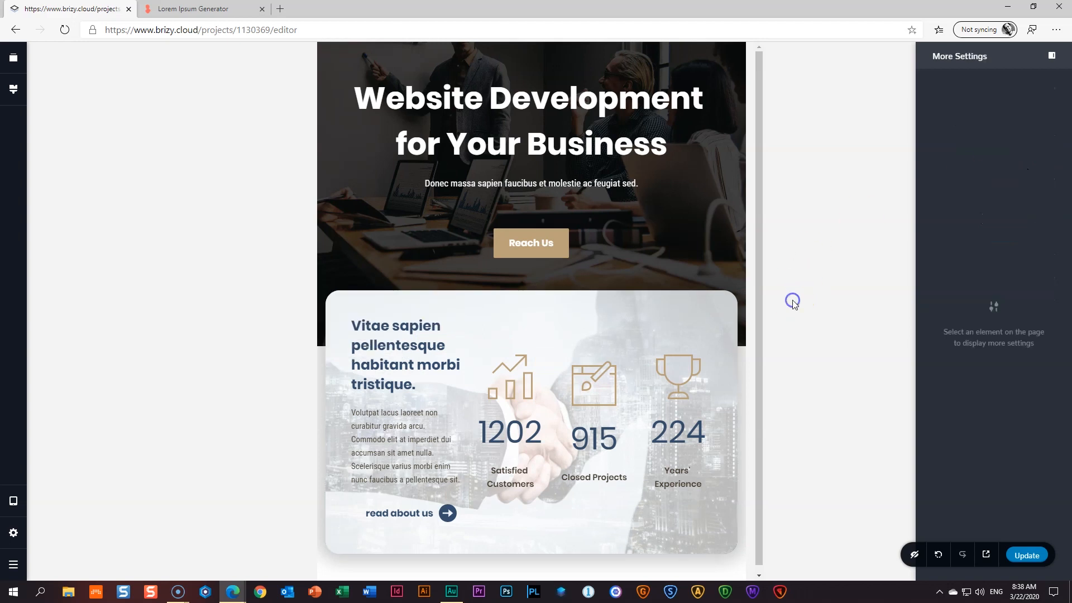
- Set the chart icon in the first stat to size 64
{"action": "left_click", "coordinate": [516, 391]}
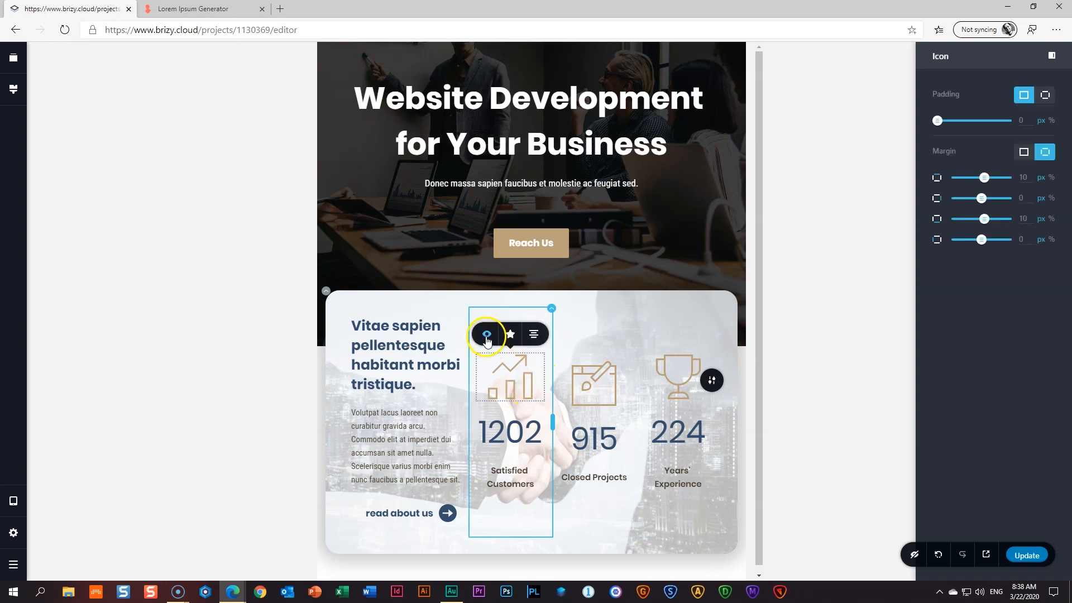
{"action": "left_click", "coordinate": [510, 333]}
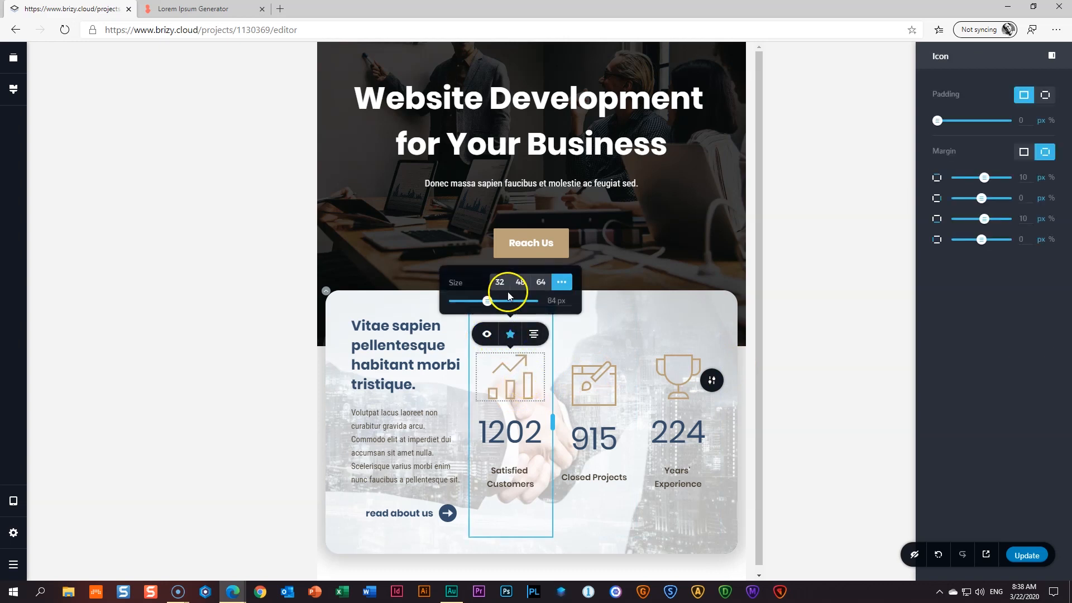
{"action": "left_click", "coordinate": [503, 287]}
{"action": "left_click", "coordinate": [521, 283]}
{"action": "left_click", "coordinate": [539, 287]}
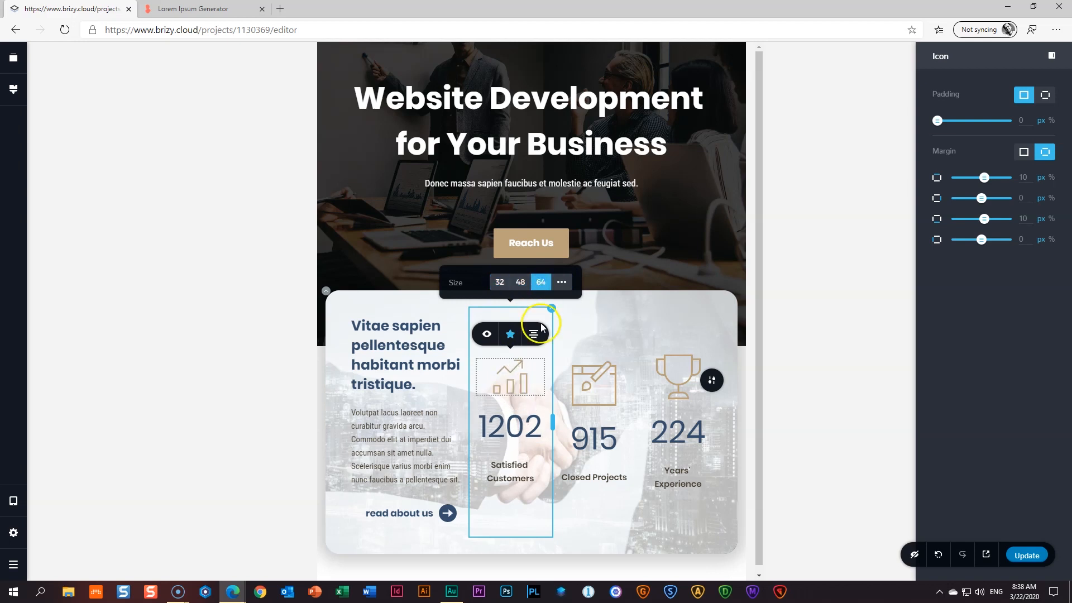
- Shrink the Closed Projects and trophy icons to match, the trophy at 64
{"action": "left_click", "coordinate": [594, 384]}
{"action": "left_click", "coordinate": [570, 341]}
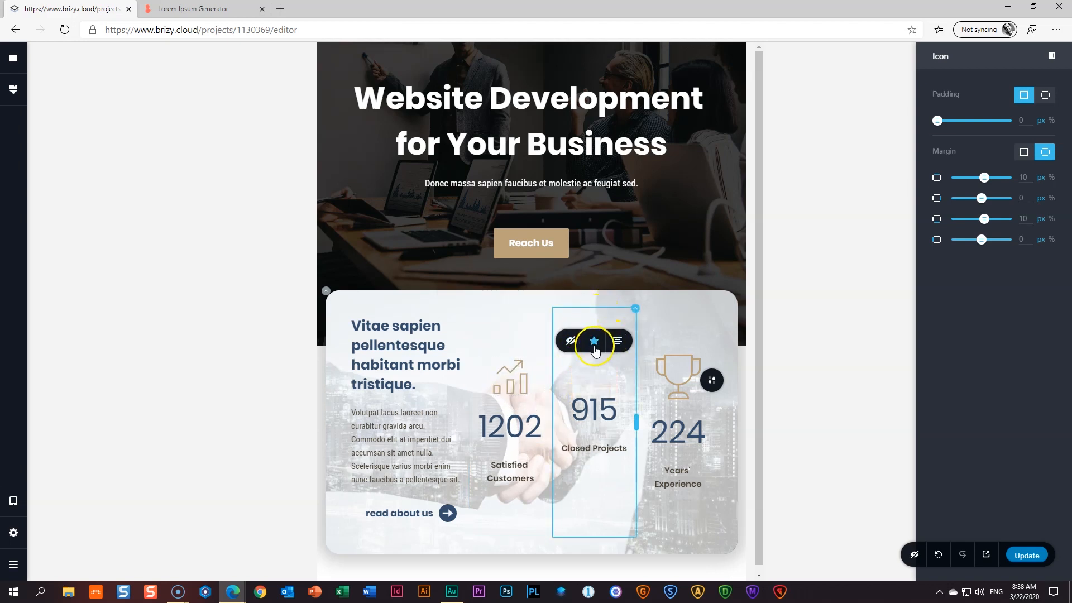
{"action": "left_click", "coordinate": [577, 342]}
{"action": "left_click", "coordinate": [594, 340]}
{"action": "left_click", "coordinate": [623, 289]}
{"action": "left_click", "coordinate": [674, 378]}
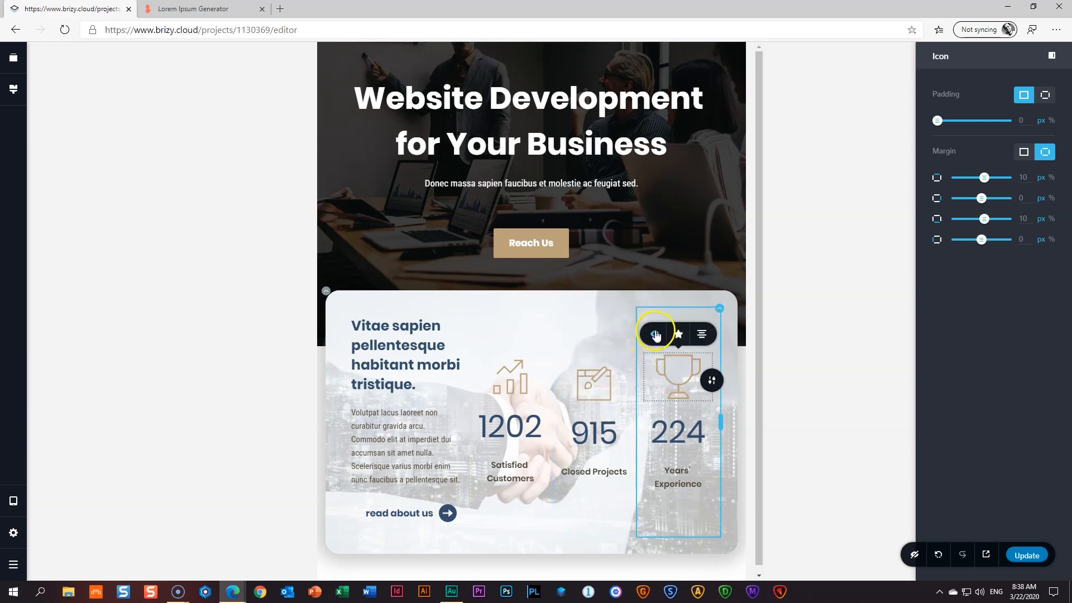
{"action": "left_click", "coordinate": [678, 334]}
{"action": "left_click", "coordinate": [707, 283]}
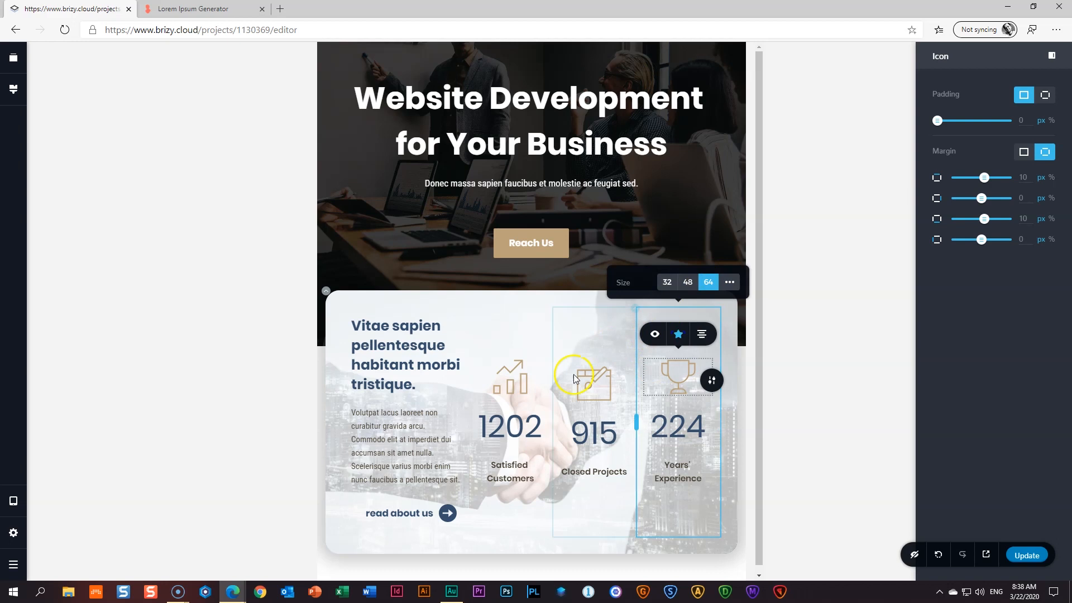
- Set the 1202 counter's font size to 35
{"action": "left_click", "coordinate": [510, 427]}
{"action": "left_click", "coordinate": [511, 387]}
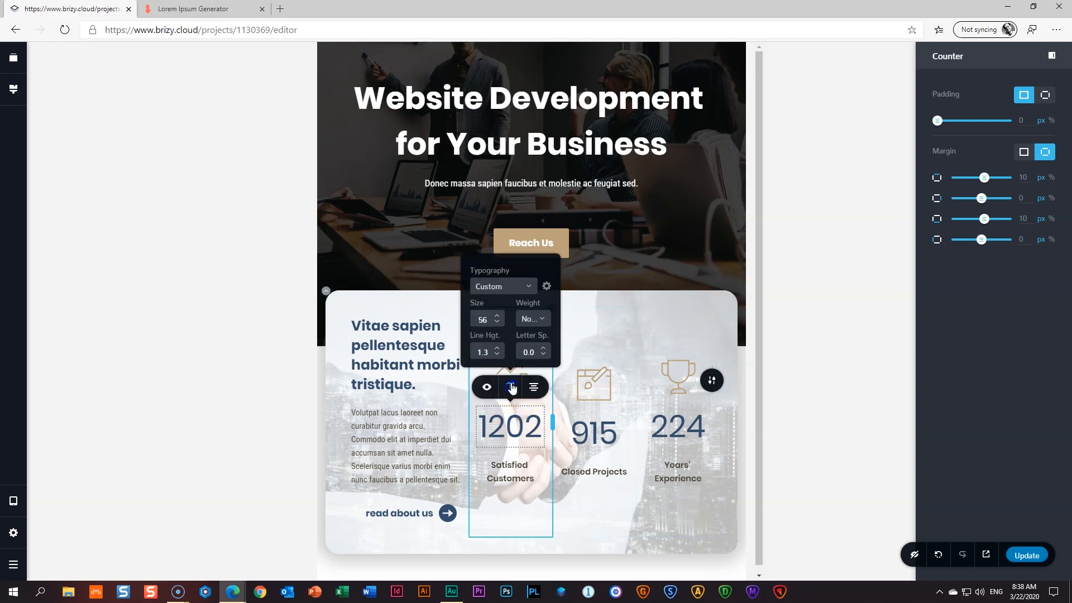
{"action": "left_click", "coordinate": [483, 320]}
{"action": "type", "text": "35"}
{"action": "left_click", "coordinate": [595, 416]}
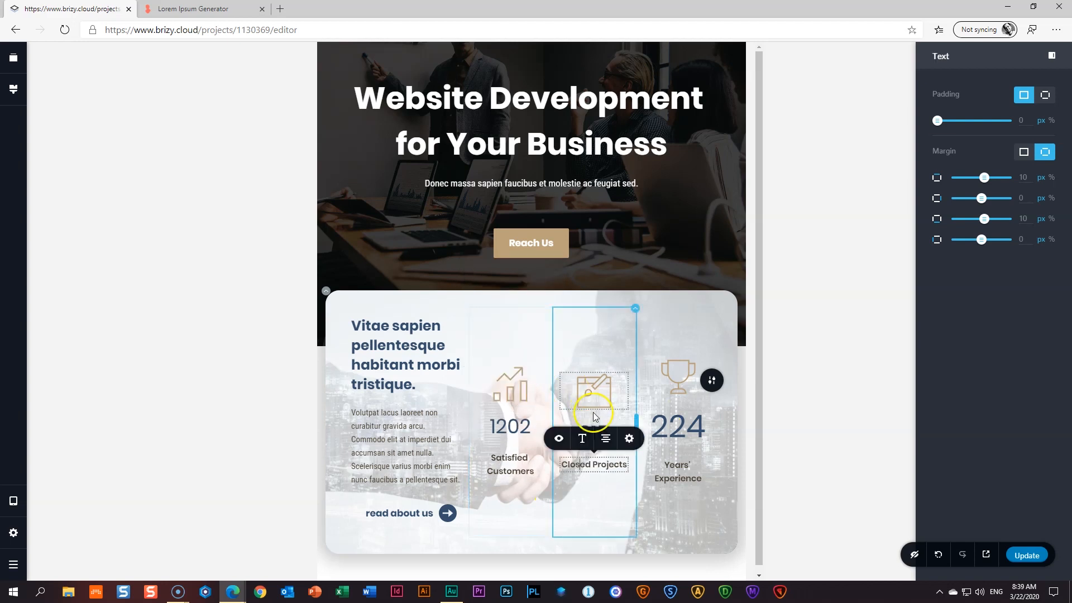
{"action": "left_click", "coordinate": [591, 397]}
{"action": "left_click", "coordinate": [510, 390]}
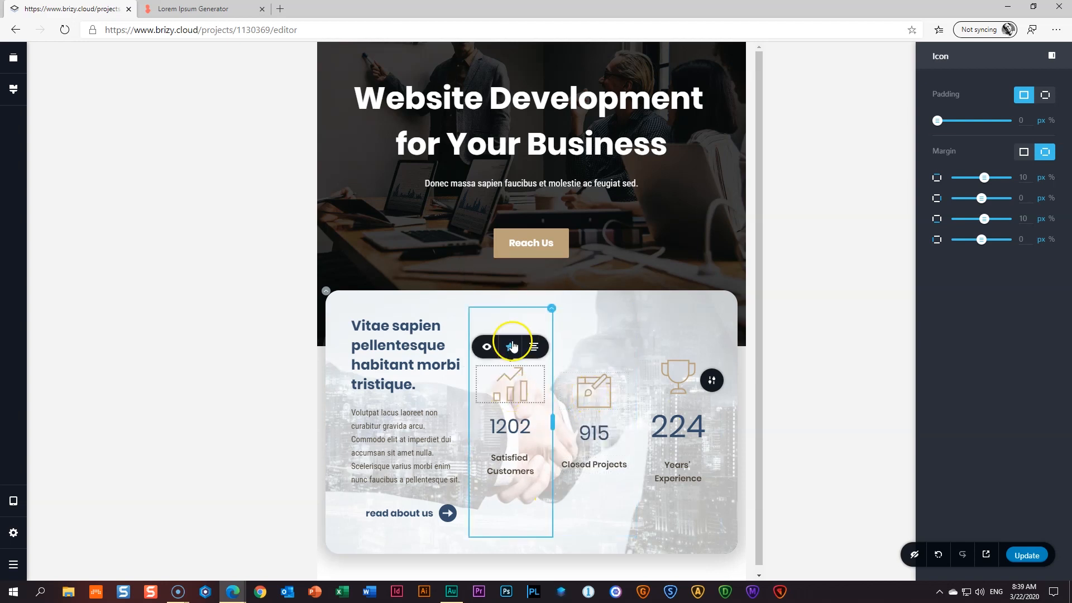
{"action": "left_click", "coordinate": [565, 335]}
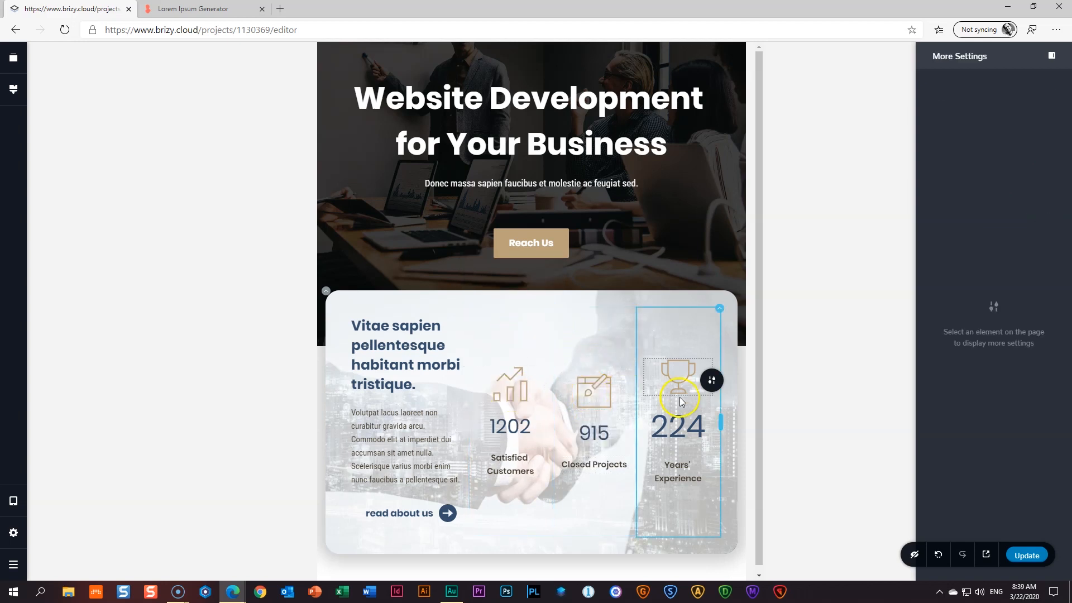
- Reduce the 224 counter's font size to 36 px to match the others
{"action": "left_click", "coordinate": [682, 432]}
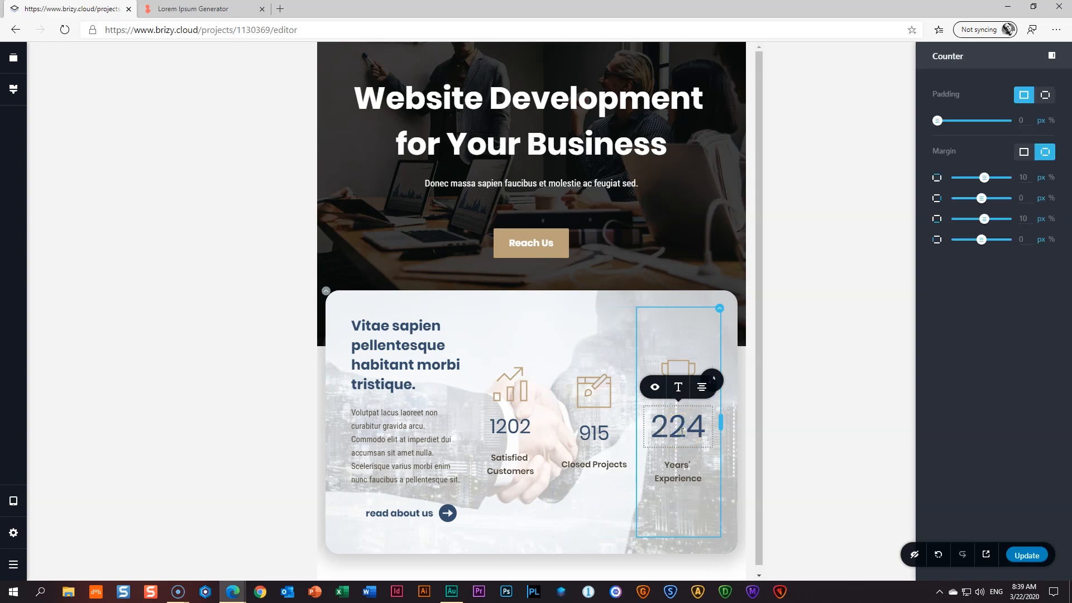
{"action": "left_click", "coordinate": [518, 469]}
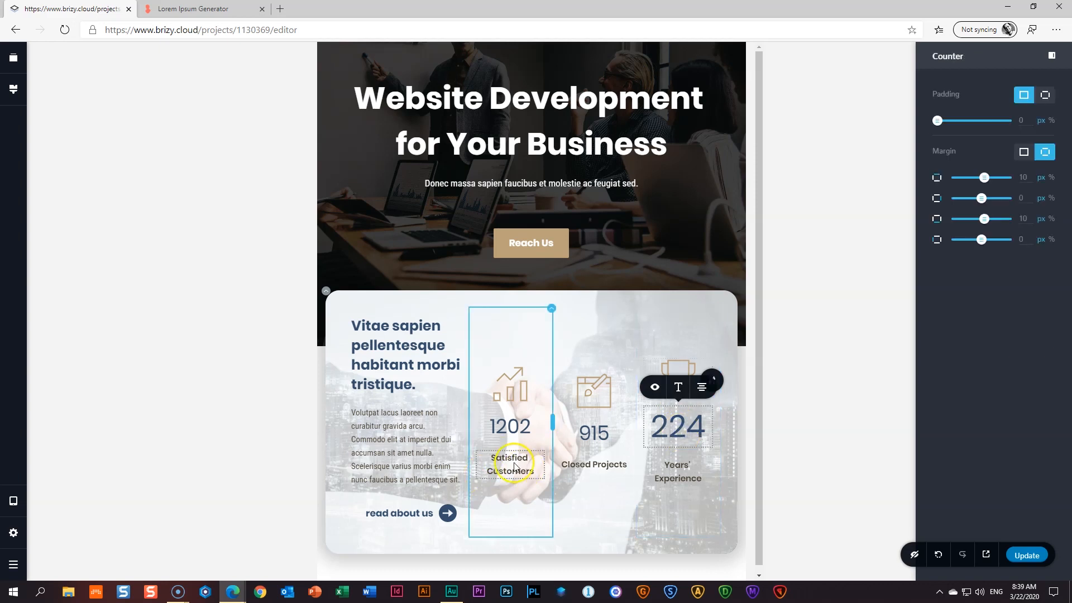
{"action": "left_click", "coordinate": [677, 394]}
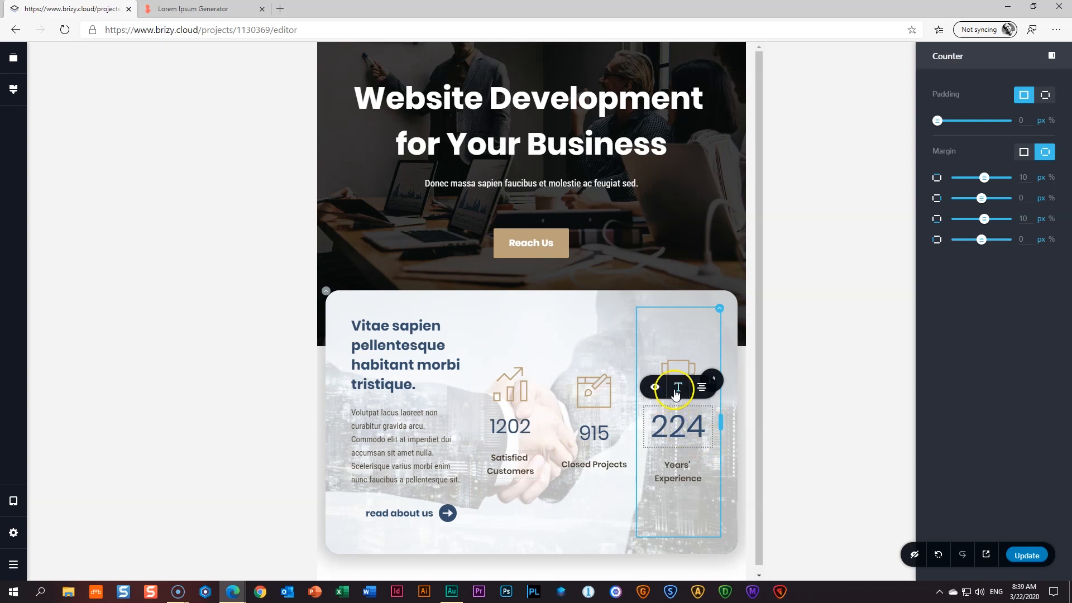
{"action": "left_click", "coordinate": [676, 394]}
{"action": "left_click", "coordinate": [653, 319]}
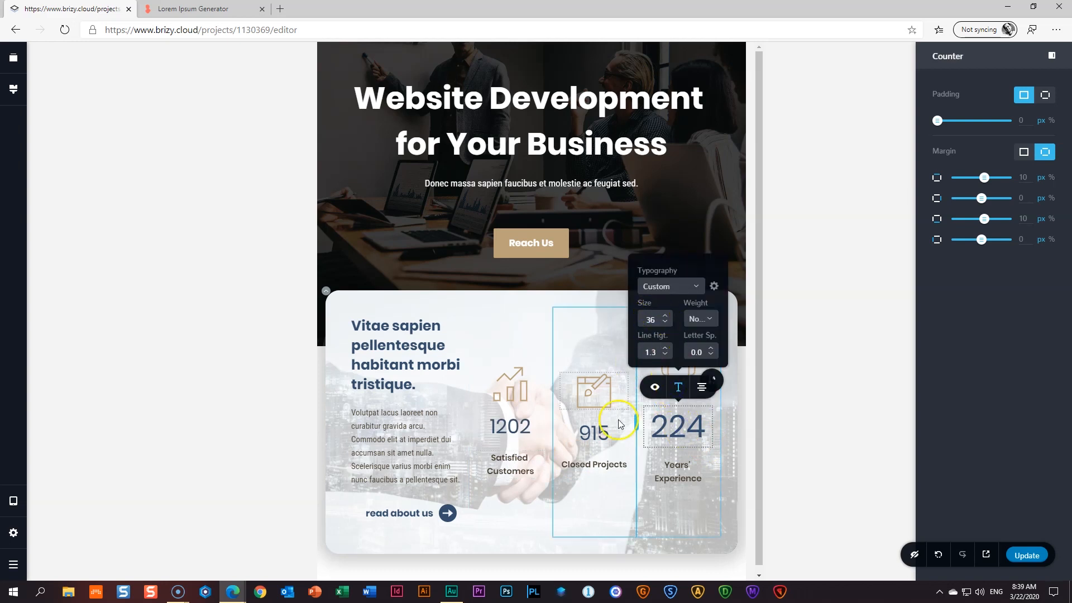
{"action": "left_click", "coordinate": [478, 525]}
{"action": "left_click", "coordinate": [613, 426]}
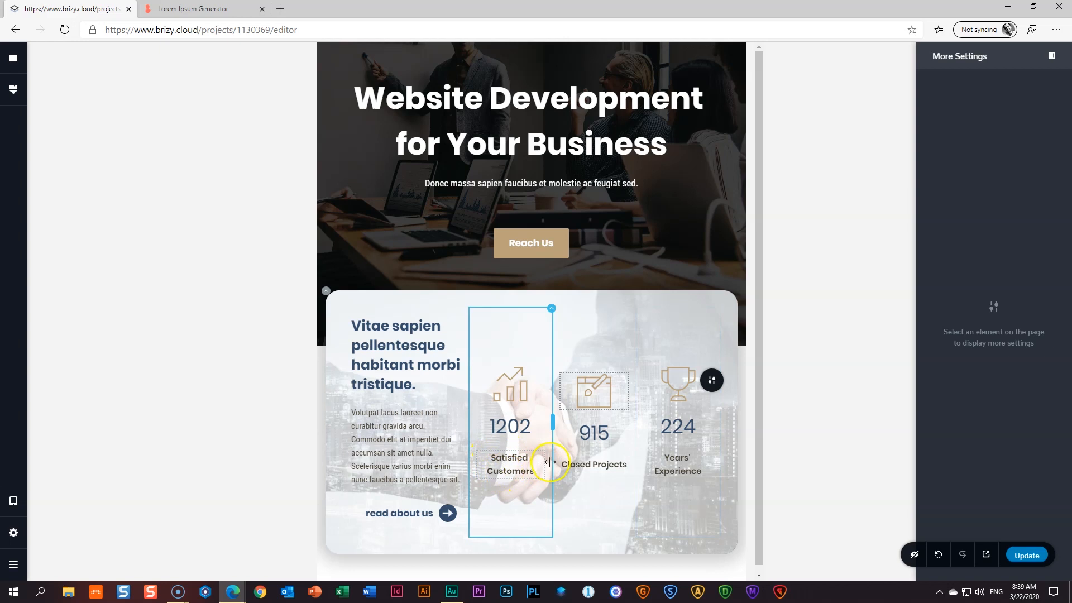
- Give the Closed Projects label 4 px per-side padding so it wraps onto two lines
{"action": "left_click", "coordinate": [596, 471]}
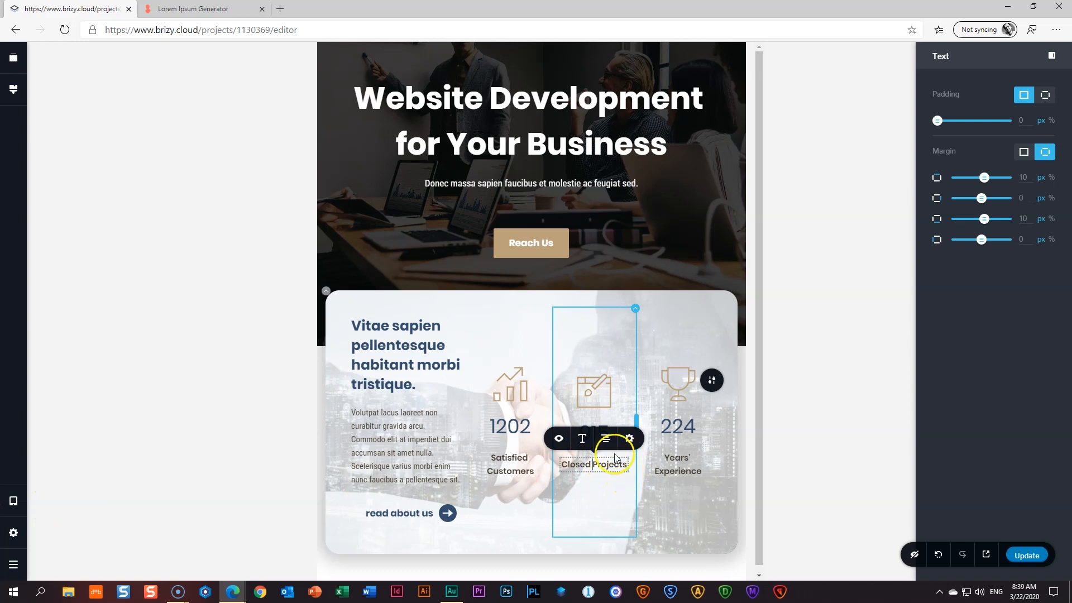
{"action": "left_click", "coordinate": [591, 475]}
{"action": "left_click", "coordinate": [630, 440]}
{"action": "left_click", "coordinate": [595, 470]}
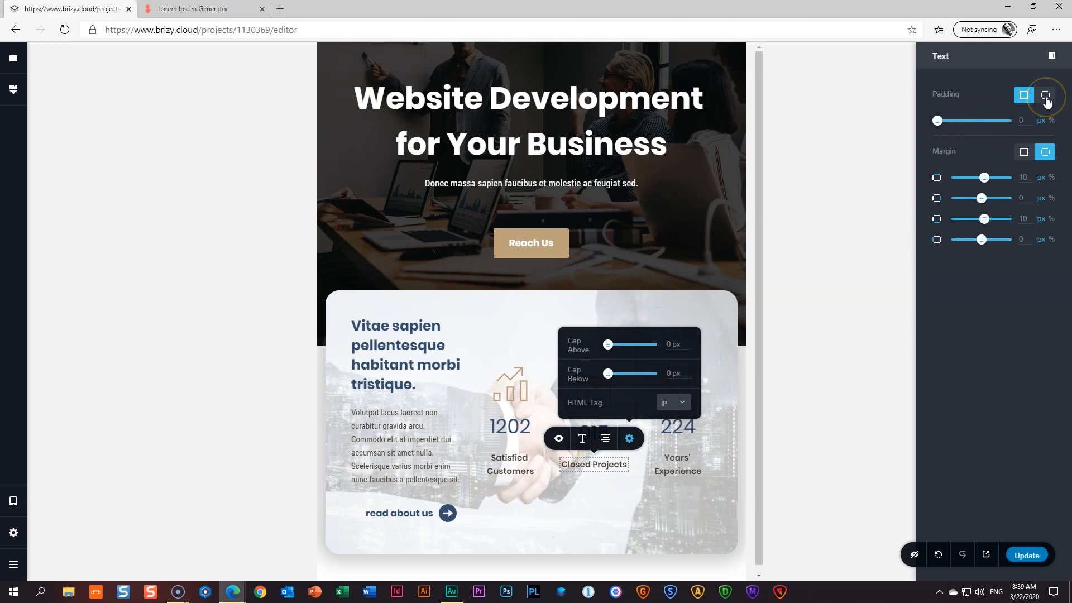
{"action": "left_click", "coordinate": [1047, 95]}
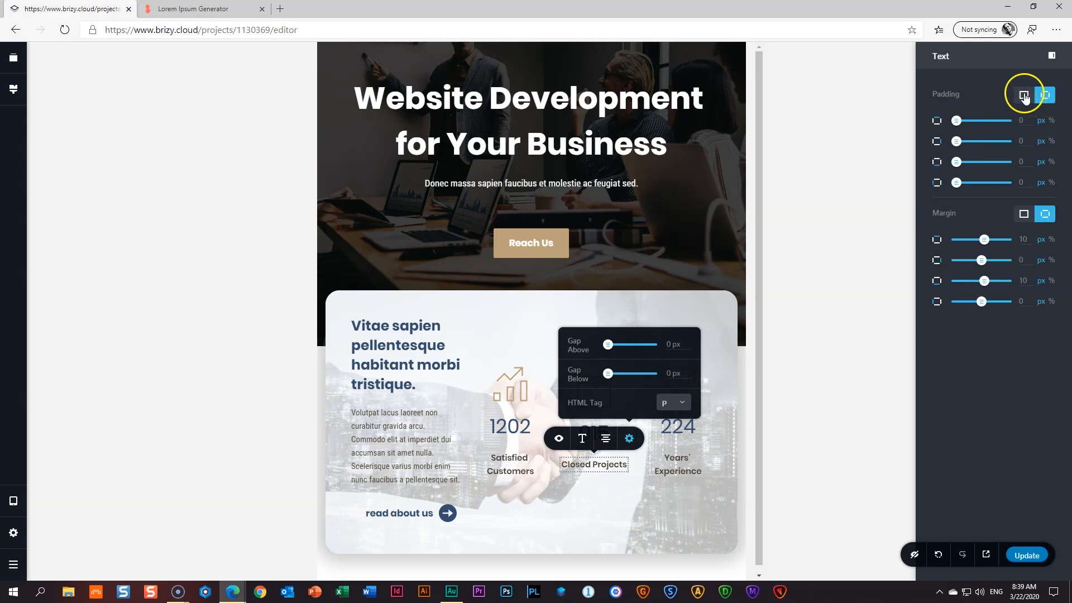
{"action": "left_click_drag", "start_coordinate": [956, 141], "coordinate": [960, 141]}
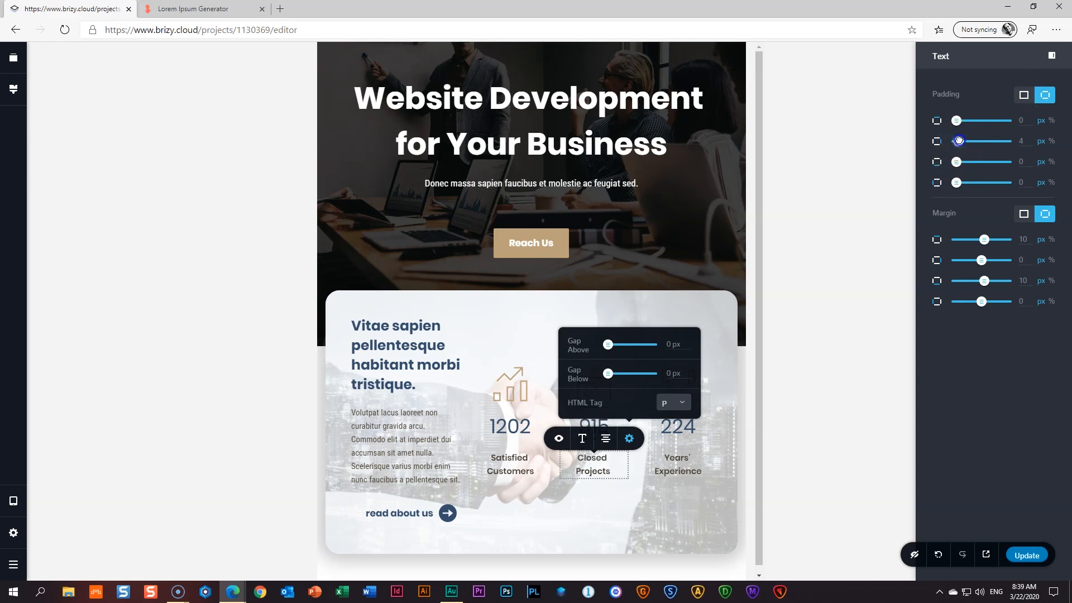
{"action": "left_click", "coordinate": [708, 399]}
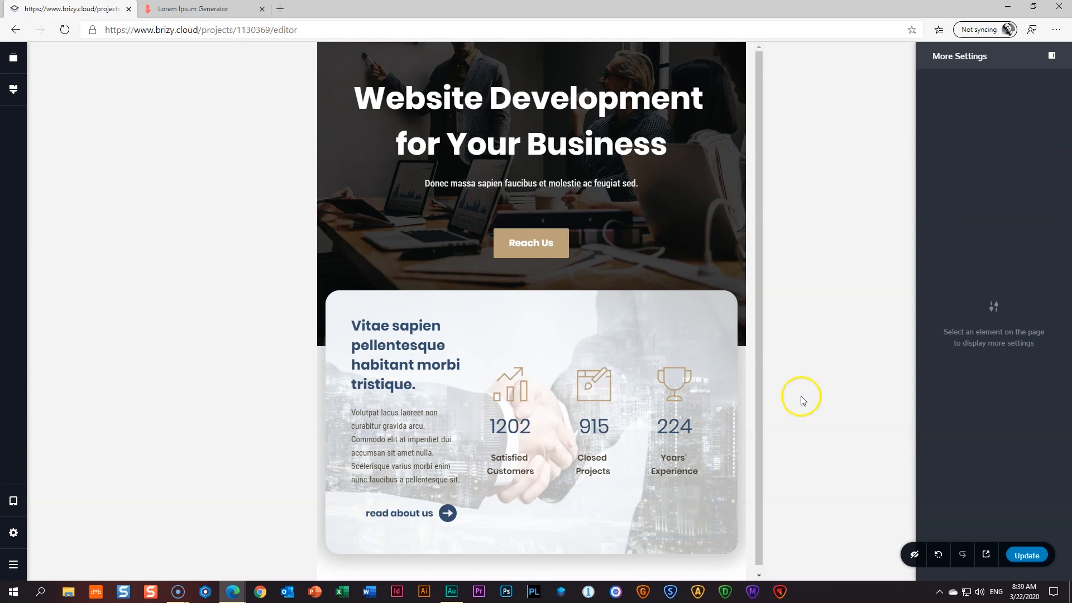
- In mobile preview, give the counters card row 25 px padding on all sides
{"action": "scroll", "coordinate": [427, 367], "scroll_direction": "down", "scroll_amount": 1}
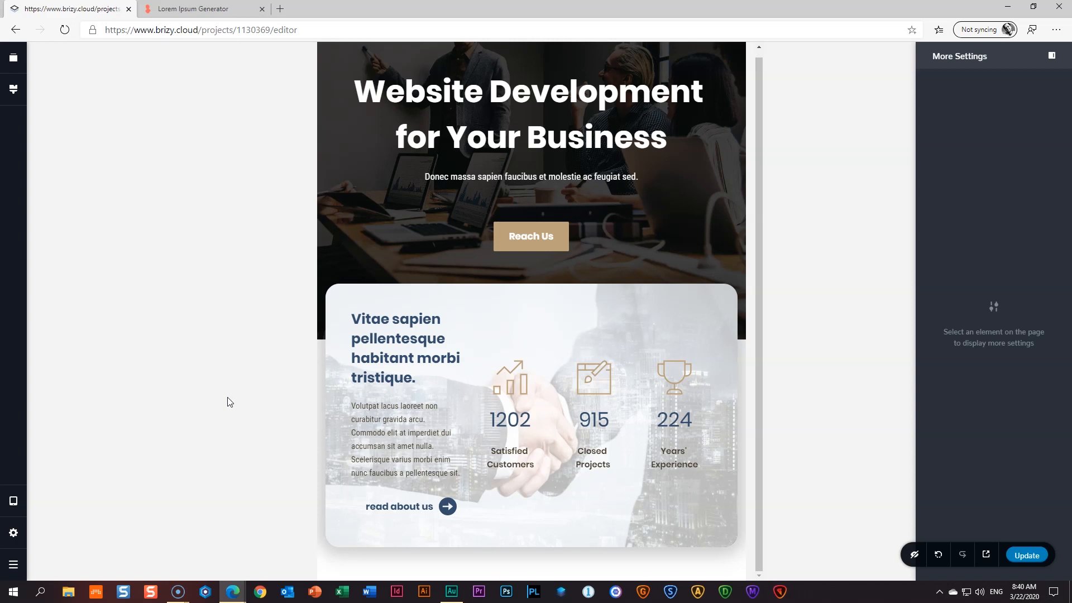
{"action": "key", "text": "ctrl+minus"}
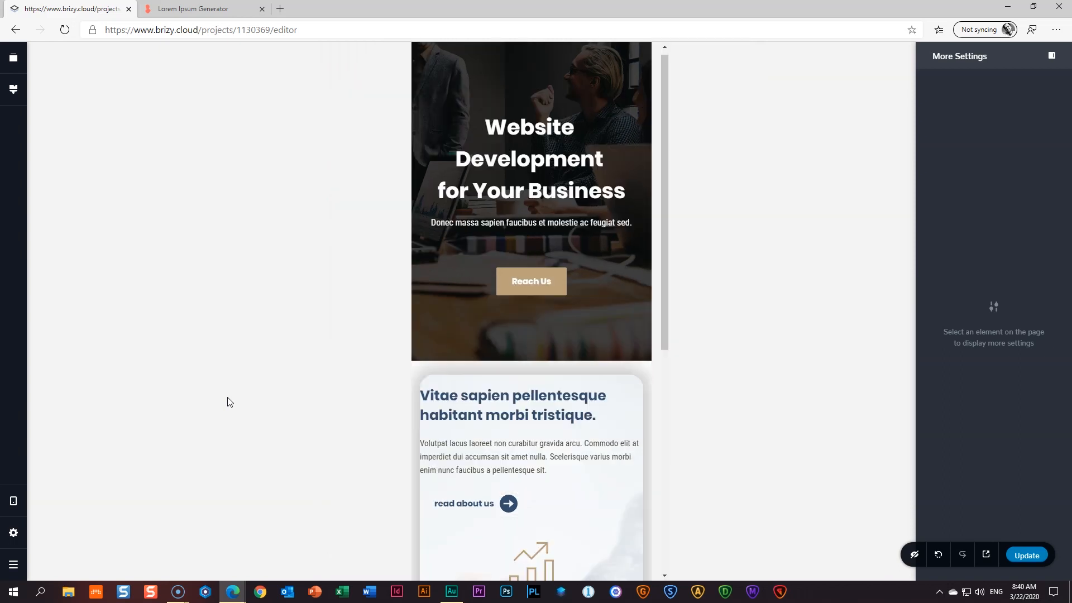
{"action": "scroll", "coordinate": [584, 463], "scroll_direction": "down", "scroll_amount": 7}
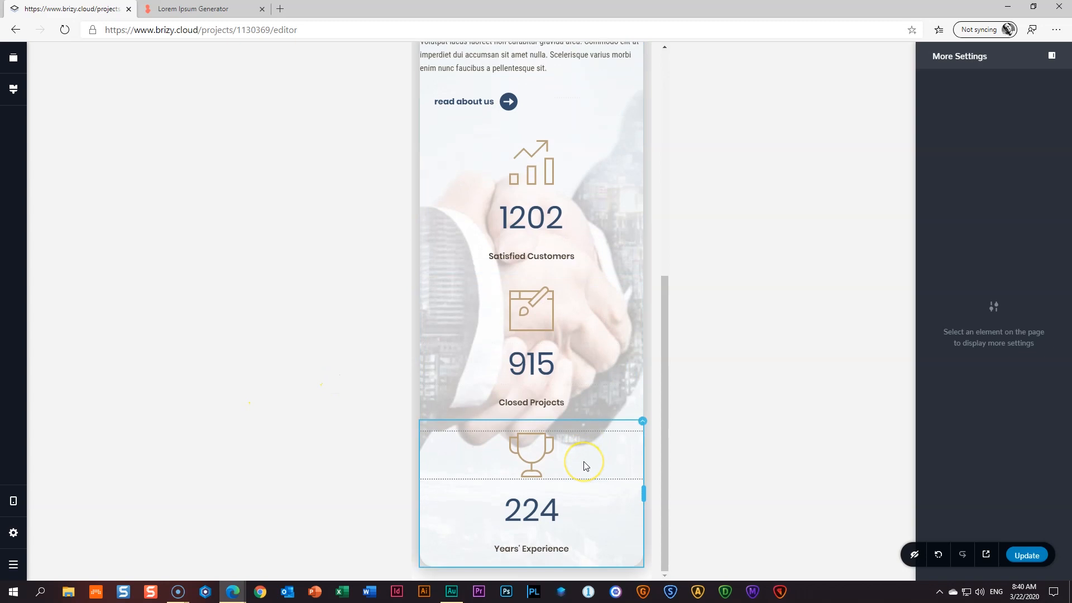
{"action": "scroll", "coordinate": [585, 465], "scroll_direction": "up", "scroll_amount": 4}
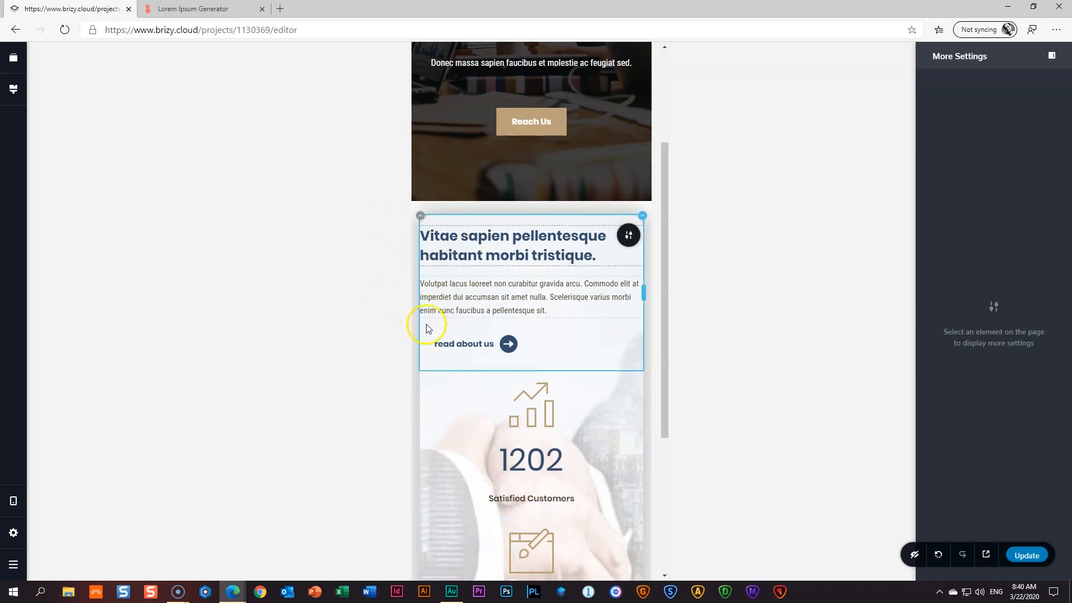
{"action": "left_click", "coordinate": [421, 216]}
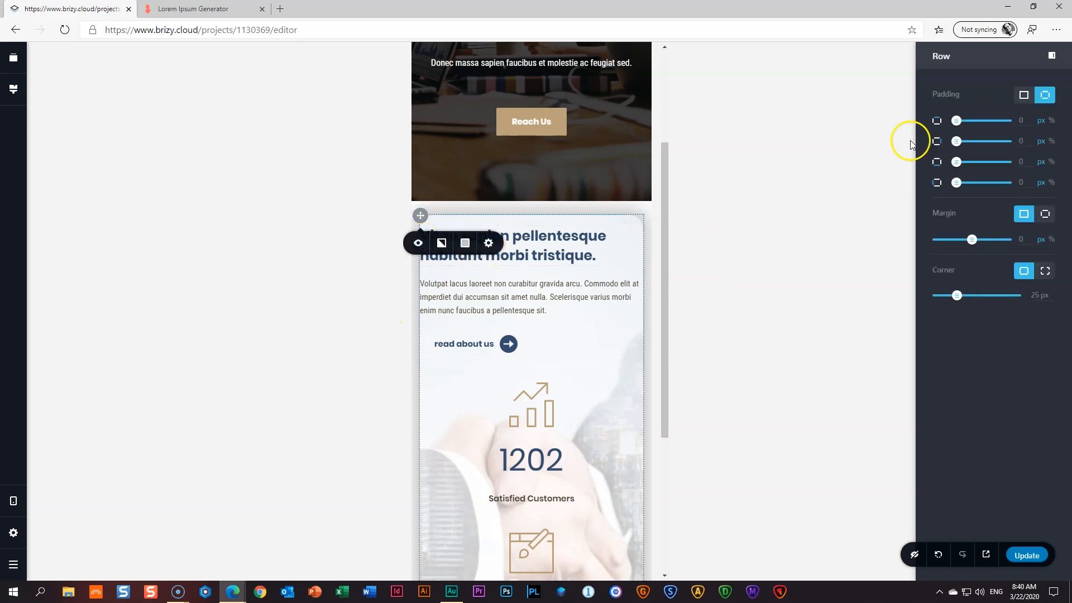
{"action": "left_click", "coordinate": [1024, 99]}
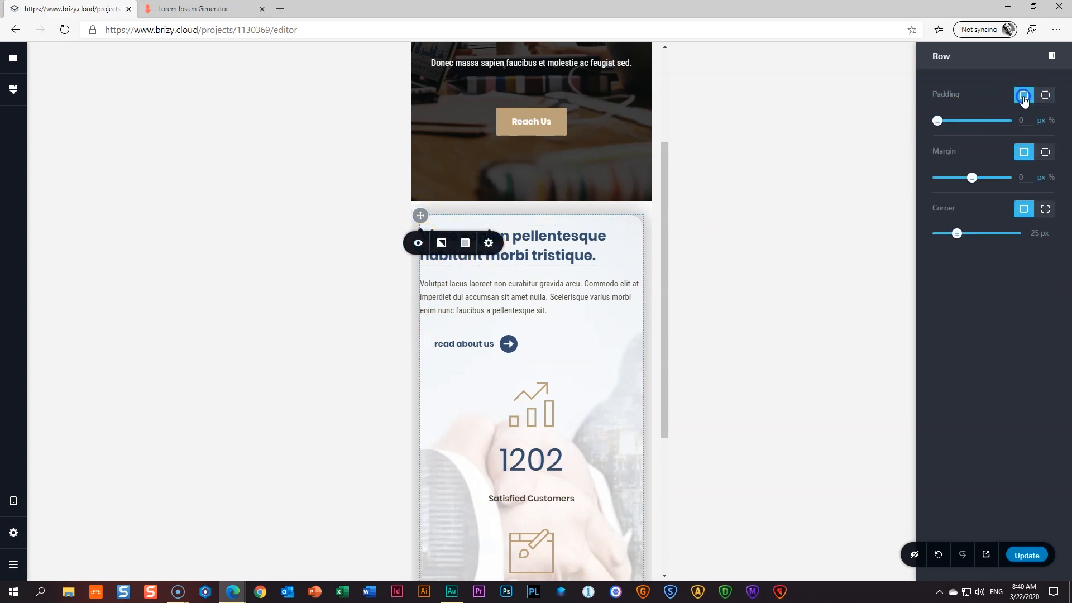
{"action": "left_click_drag", "start_coordinate": [936, 121], "coordinate": [956, 120]}
{"action": "left_click", "coordinate": [1026, 128]}
{"action": "double_click", "coordinate": [1021, 122]}
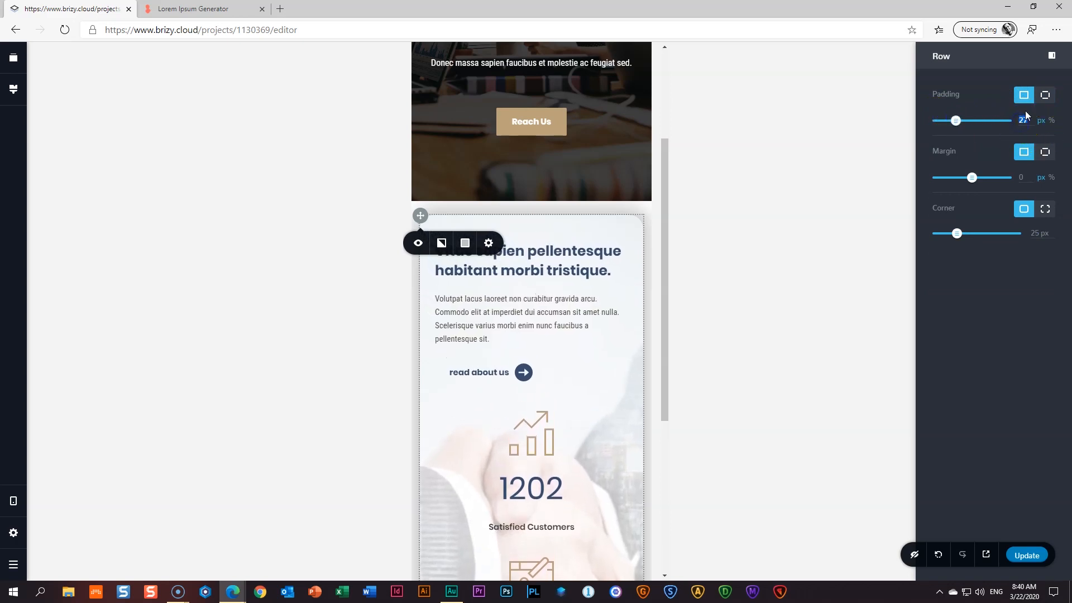
{"action": "left_click", "coordinate": [792, 254]}
{"action": "scroll", "coordinate": [618, 307], "scroll_direction": "down", "scroll_amount": 5}
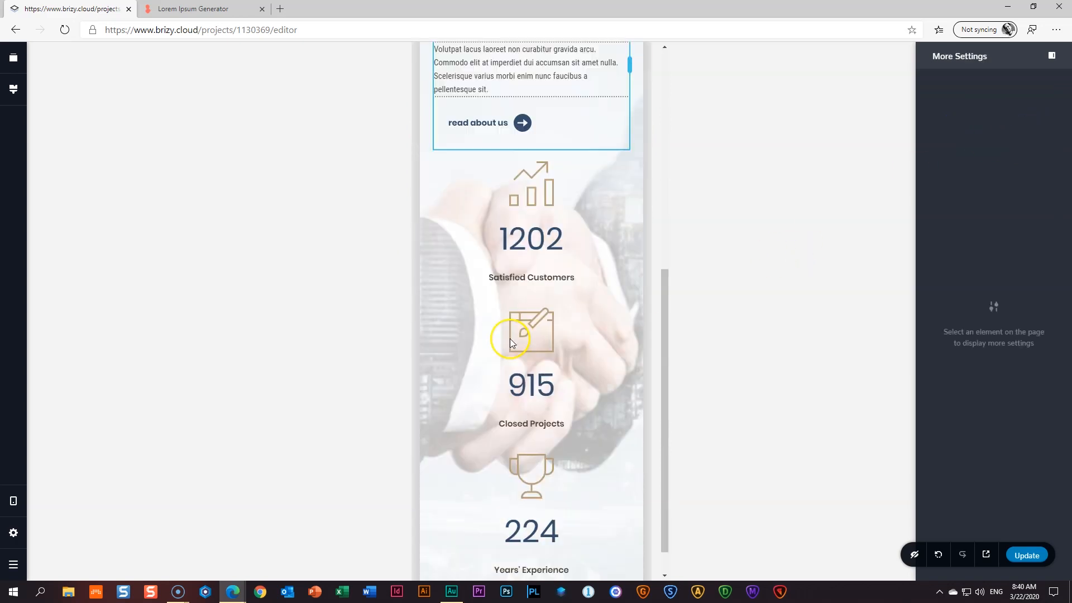
{"action": "scroll", "coordinate": [513, 342], "scroll_direction": "up", "scroll_amount": 8}
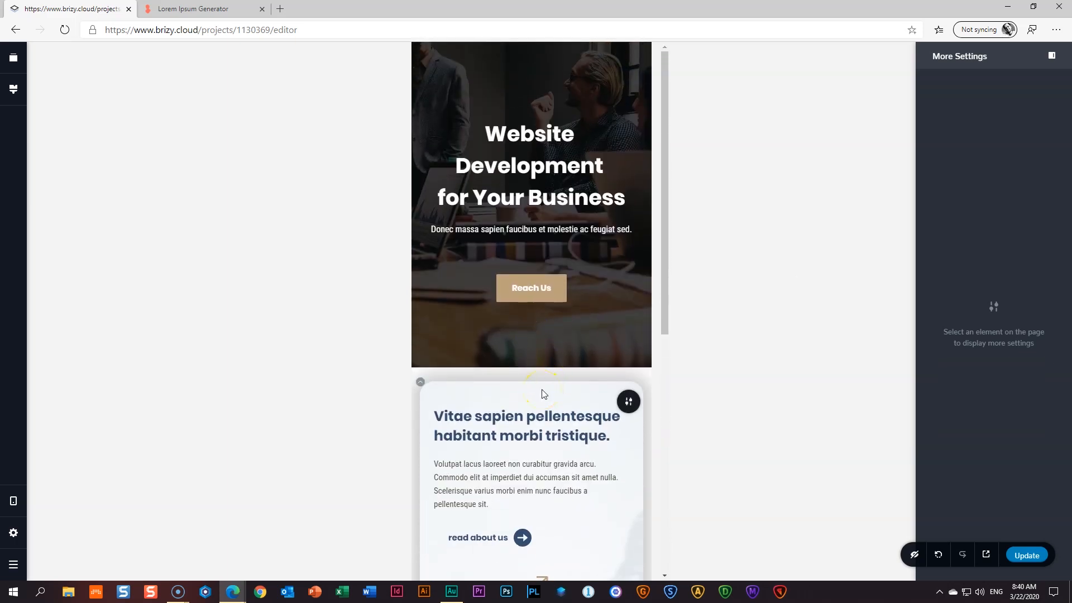
- On mobile, centre-align the card's heading, paragraph and read about us button
{"action": "left_click", "coordinate": [523, 163]}
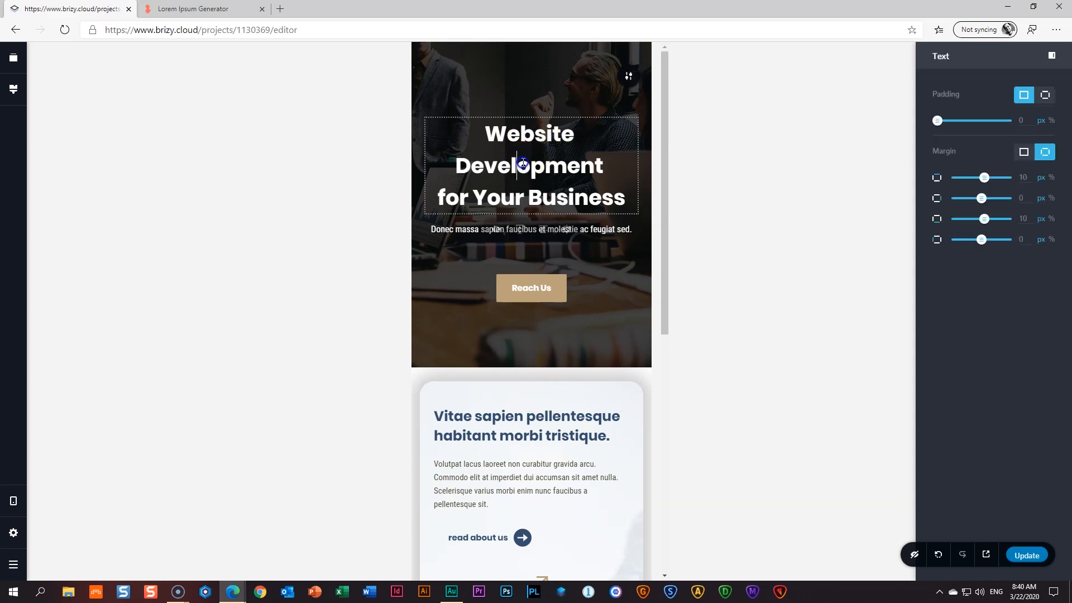
{"action": "left_click", "coordinate": [442, 229]}
{"action": "scroll", "coordinate": [465, 309], "scroll_direction": "down", "scroll_amount": 7}
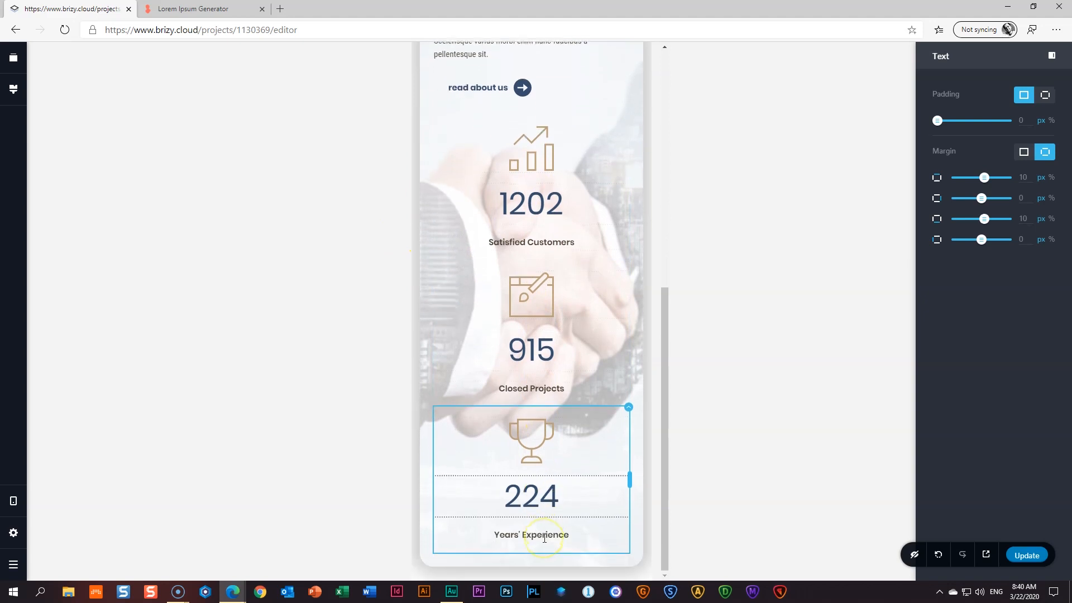
{"action": "scroll", "coordinate": [389, 354], "scroll_direction": "up", "scroll_amount": 5}
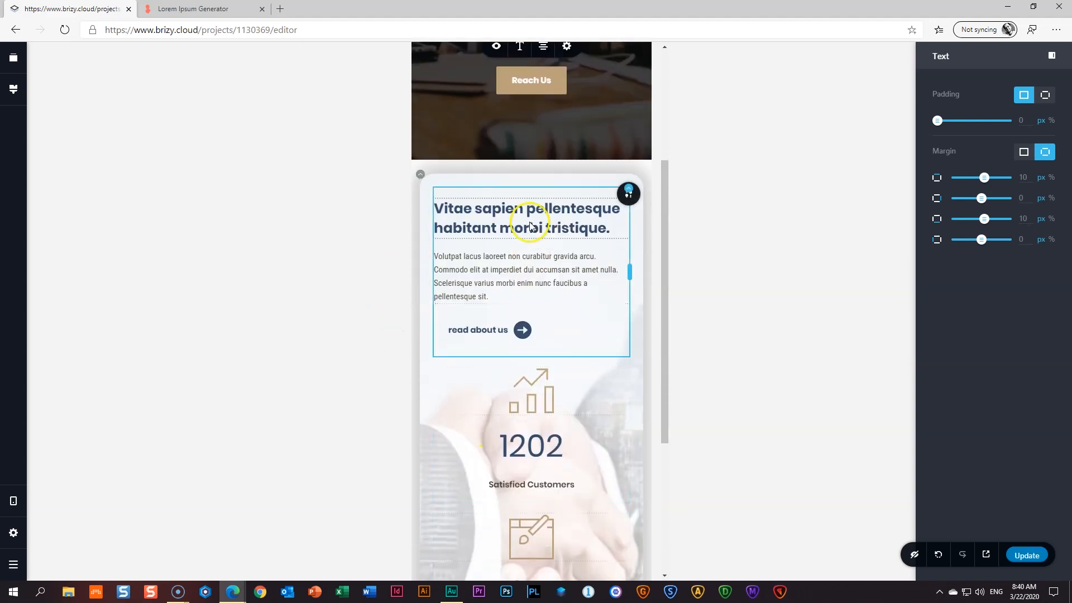
{"action": "left_click", "coordinate": [523, 233]}
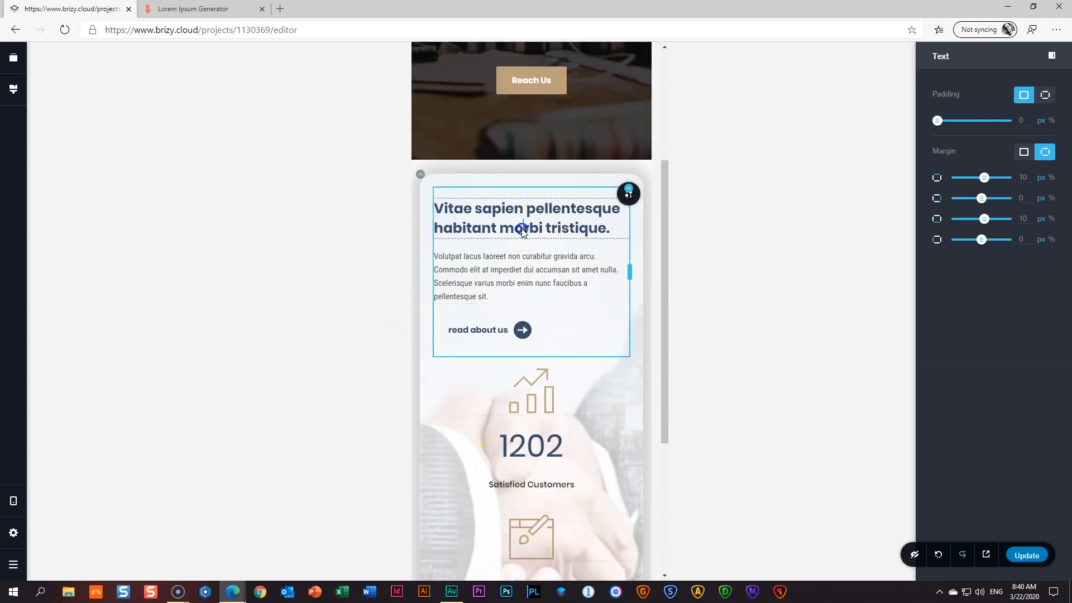
{"action": "left_click", "coordinate": [543, 257]}
{"action": "left_click", "coordinate": [477, 267]}
{"action": "left_click", "coordinate": [543, 230]}
{"action": "left_click", "coordinate": [496, 327]}
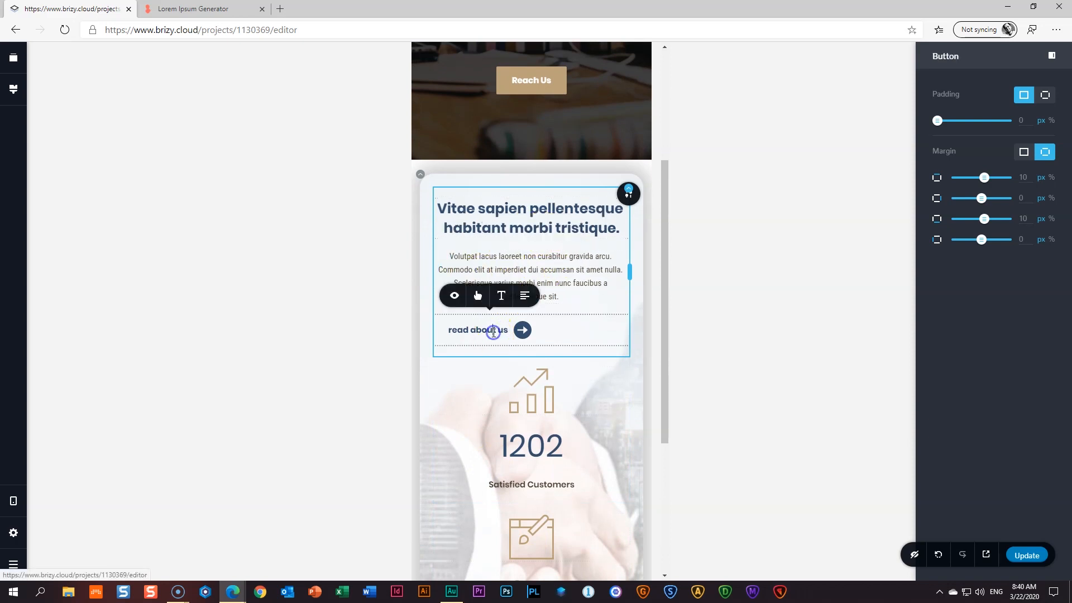
{"action": "left_click", "coordinate": [525, 295]}
{"action": "left_click", "coordinate": [310, 306]}
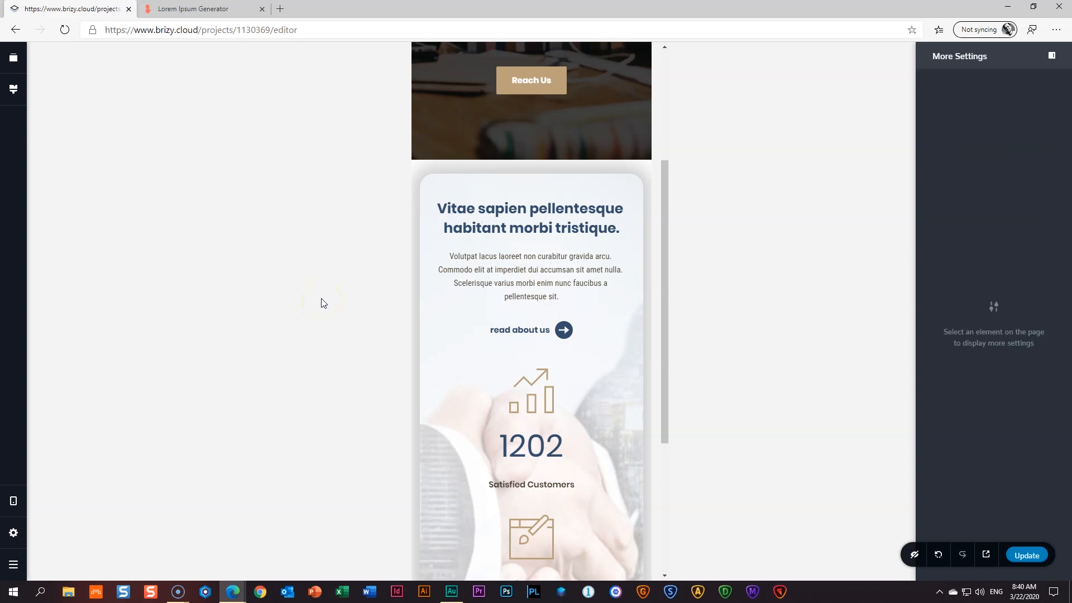
- Set the counters card row's top margin to -100 px so it overlaps the hero
{"action": "left_click_drag", "start_coordinate": [666, 395], "coordinate": [592, 357]}
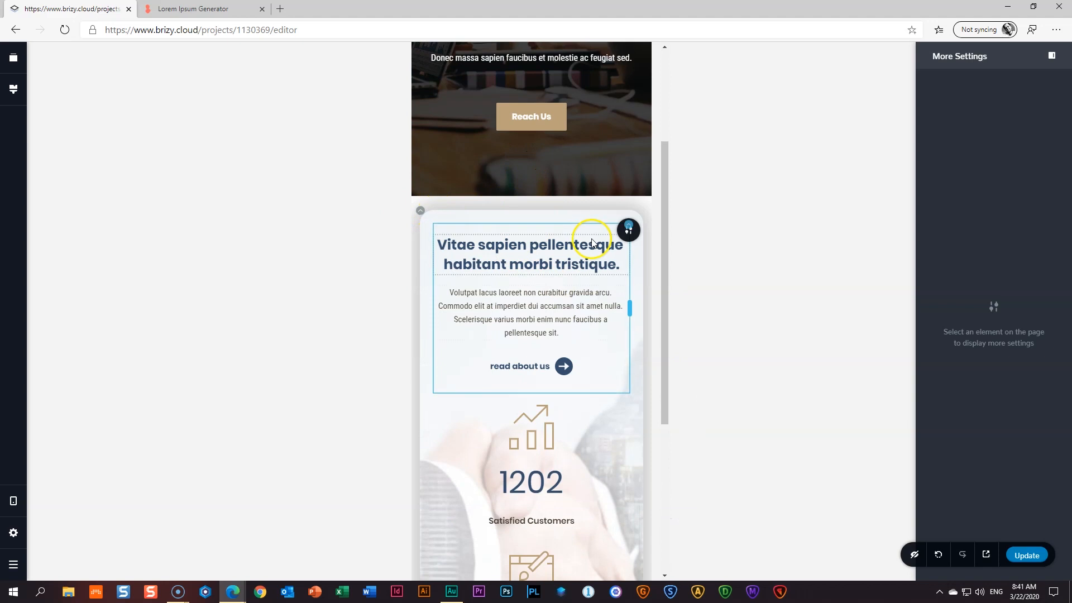
{"action": "left_click", "coordinate": [424, 212]}
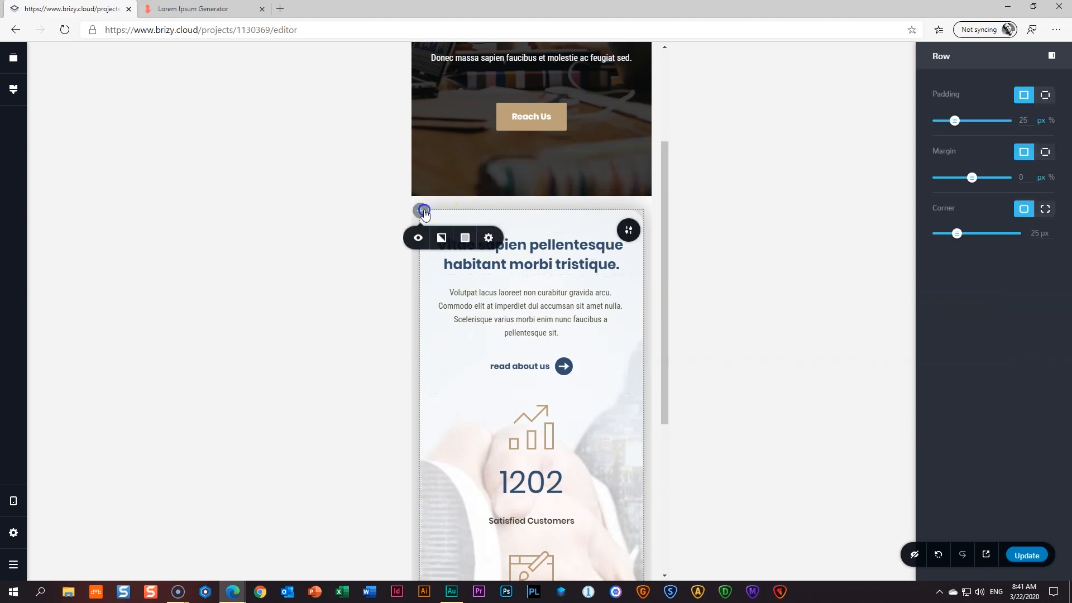
{"action": "left_click", "coordinate": [1046, 153]}
{"action": "left_click_drag", "start_coordinate": [984, 181], "coordinate": [957, 187]}
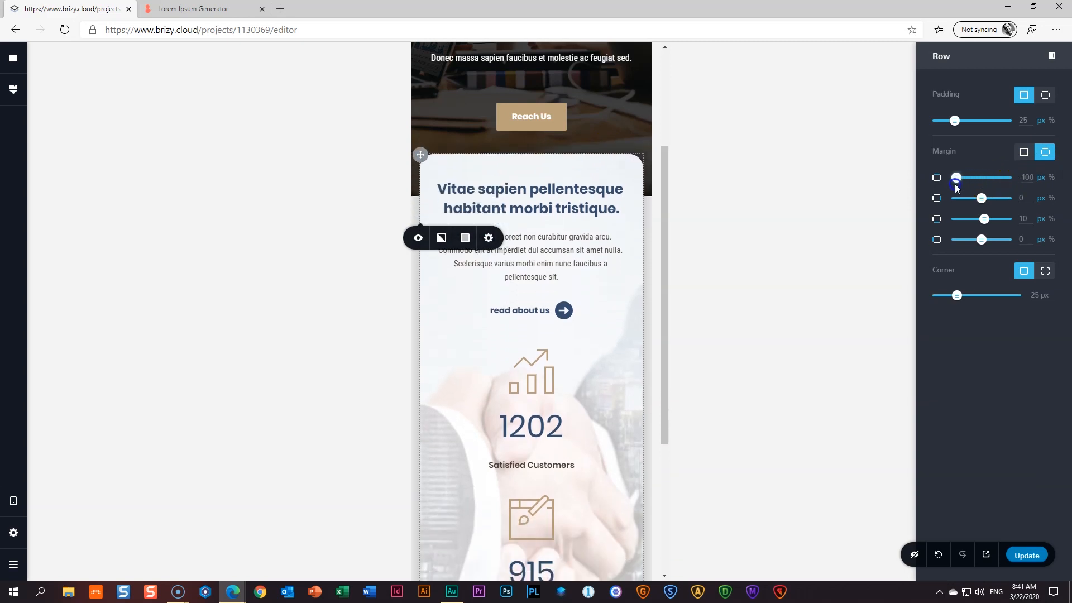
{"action": "left_click", "coordinate": [880, 258]}
- Enlarge the hero's bottom padding slightly and return to the desktop layout
{"action": "left_click", "coordinate": [584, 342]}
{"action": "scroll", "coordinate": [586, 342], "scroll_direction": "up", "scroll_amount": 3}
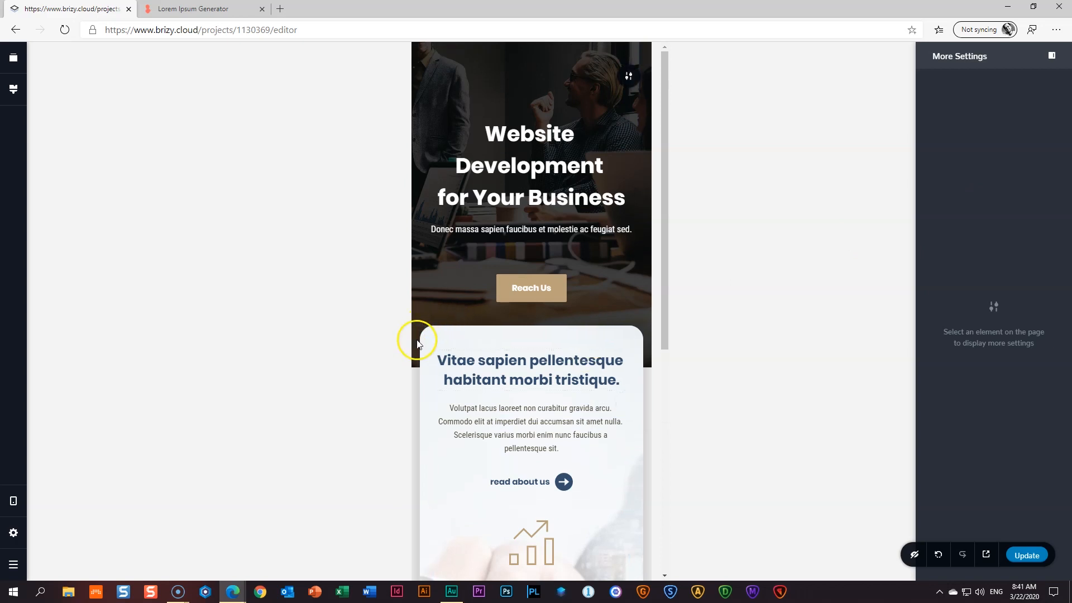
{"action": "left_click_drag", "start_coordinate": [434, 314], "coordinate": [433, 328]}
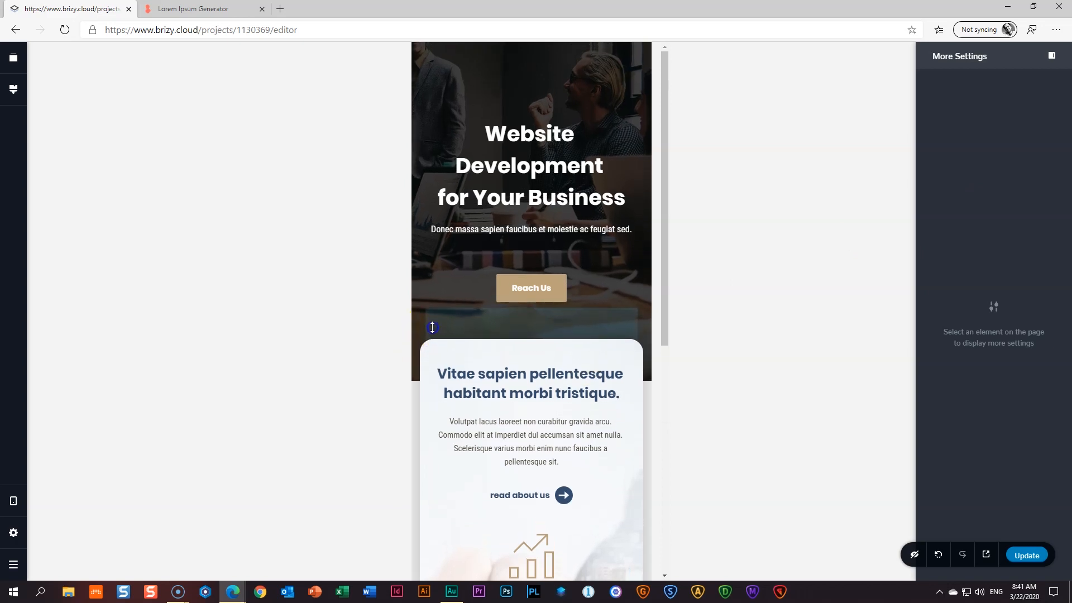
{"action": "left_click", "coordinate": [736, 329]}
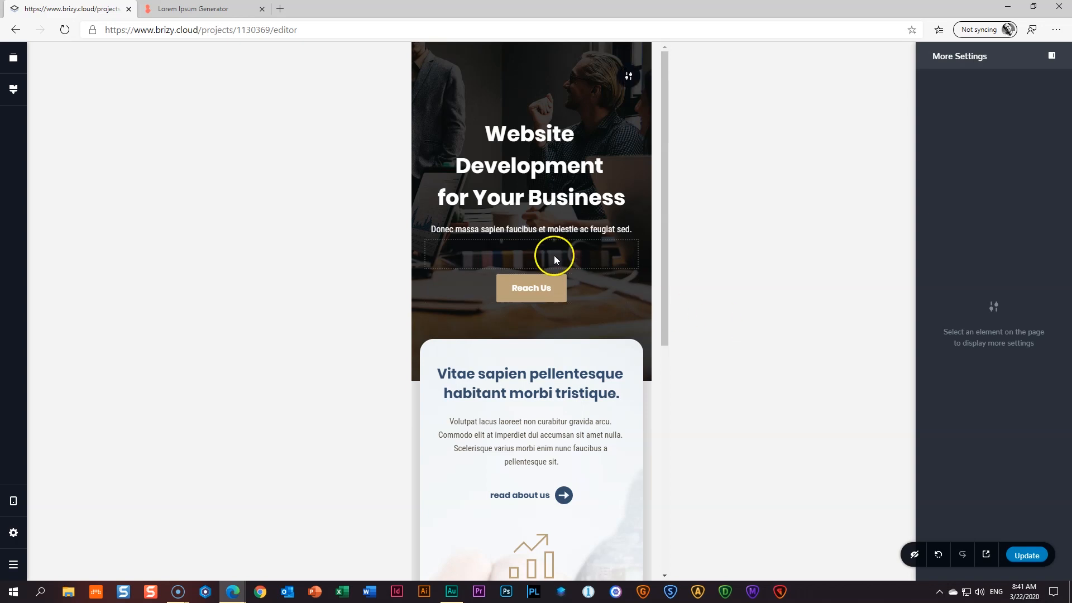
{"action": "scroll", "coordinate": [555, 254], "scroll_direction": "down", "scroll_amount": 7}
{"action": "scroll", "coordinate": [554, 258], "scroll_direction": "up", "scroll_amount": 3}
{"action": "scroll", "coordinate": [556, 262], "scroll_direction": "up", "scroll_amount": 4}
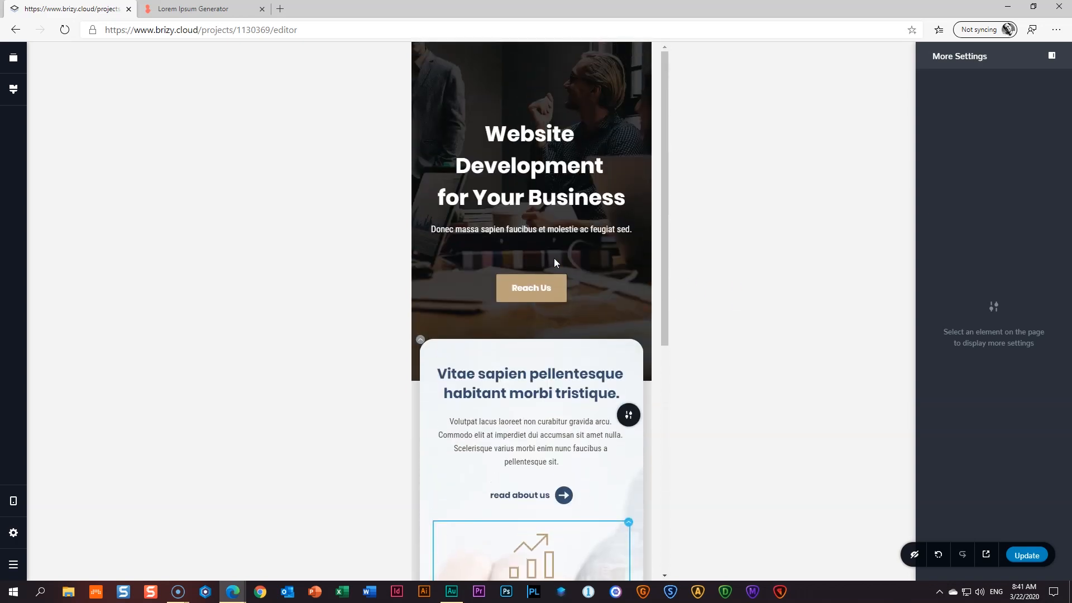
{"action": "key", "text": "ctrl+Up"}
{"action": "key", "text": "ctrl+Up"}
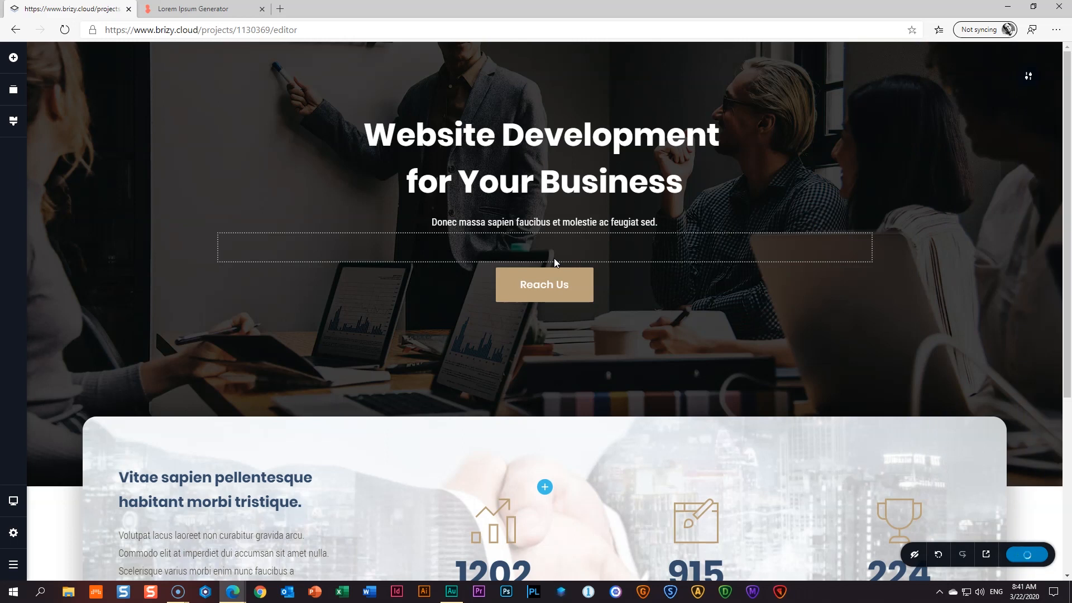
- Add a blank block below the counters card and split it into two columns
{"action": "scroll", "coordinate": [554, 258], "scroll_direction": "down", "scroll_amount": 4}
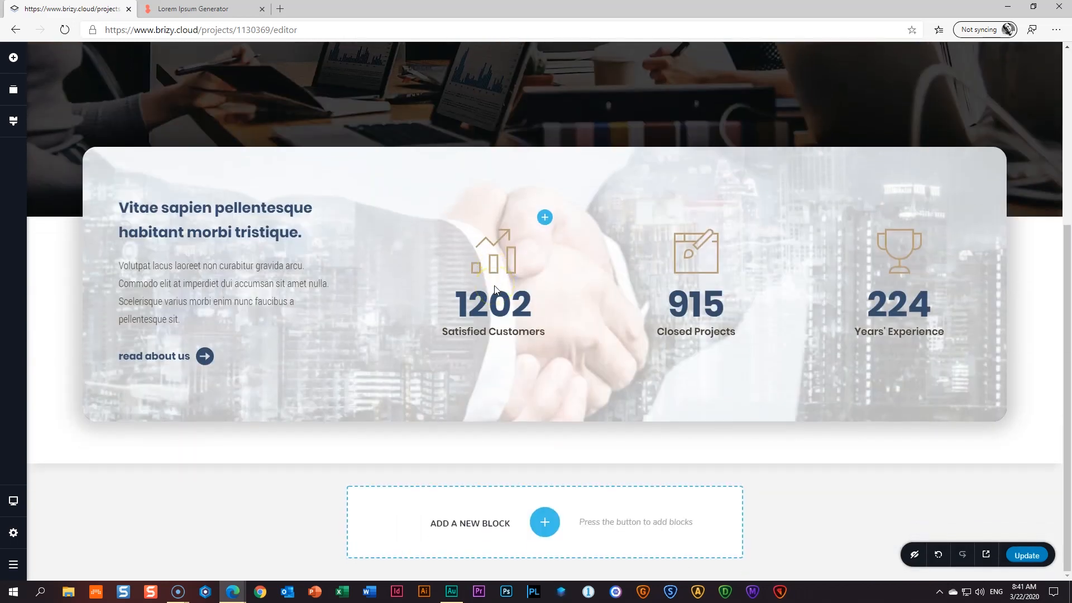
{"action": "left_click", "coordinate": [307, 168]}
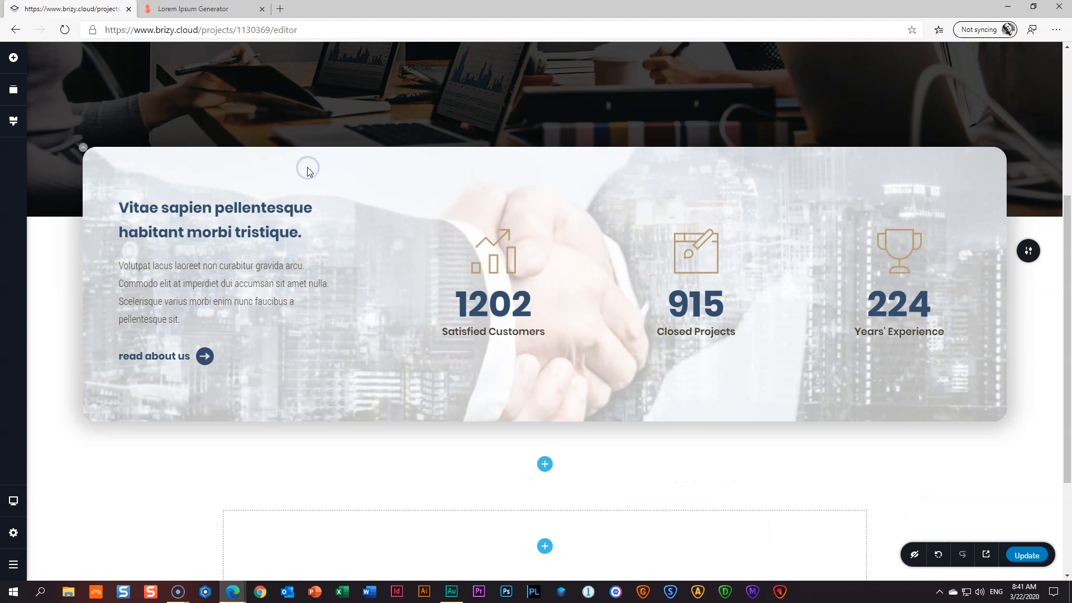
{"action": "scroll", "coordinate": [430, 421], "scroll_direction": "down", "scroll_amount": 3}
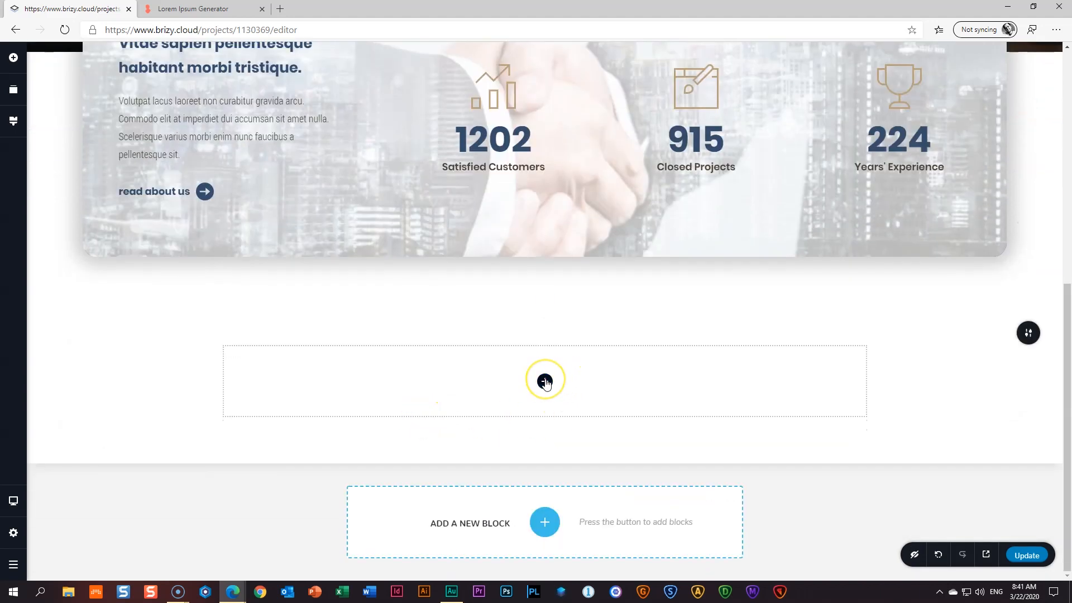
{"action": "left_click", "coordinate": [546, 382]}
{"action": "left_click_drag", "start_coordinate": [106, 307], "coordinate": [548, 383]}
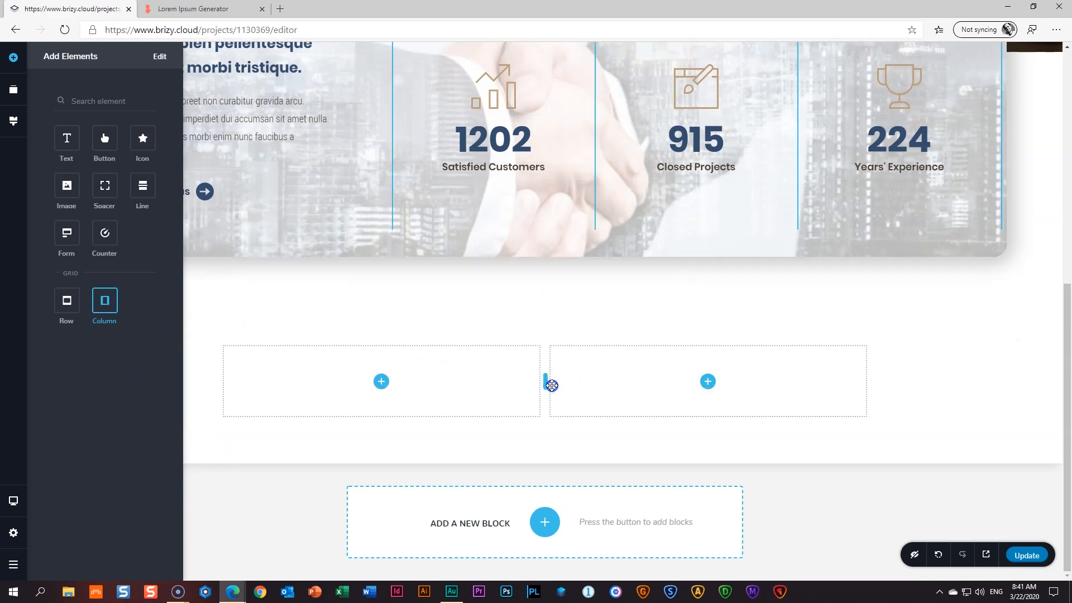
{"action": "left_click", "coordinate": [634, 378]}
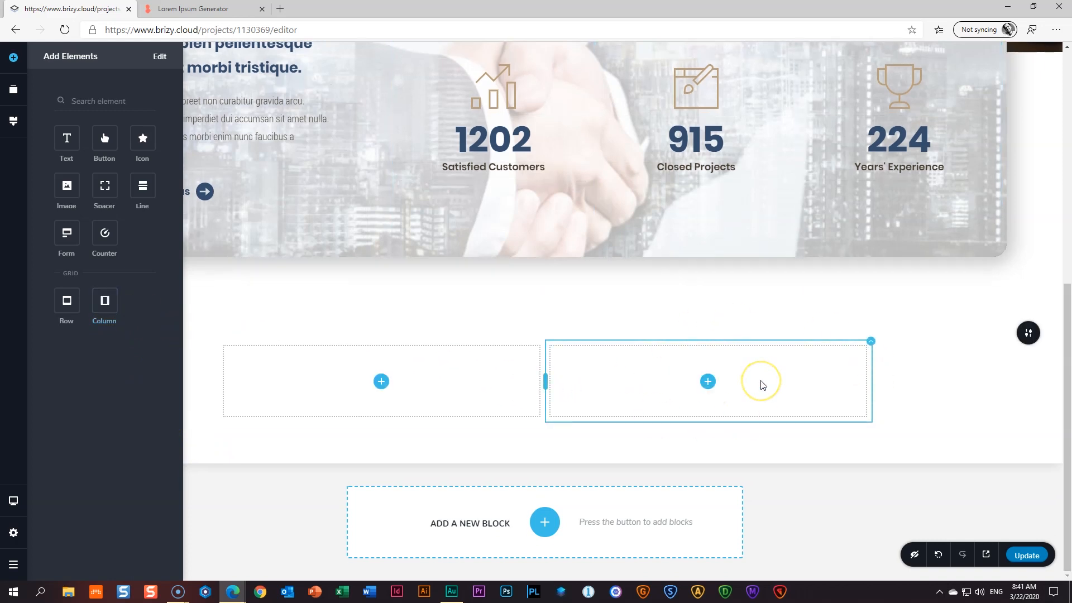
- Drag three Text elements into the right column as sample-text paragraphs
{"action": "left_click", "coordinate": [707, 382]}
{"action": "left_click_drag", "start_coordinate": [60, 139], "coordinate": [709, 390]}
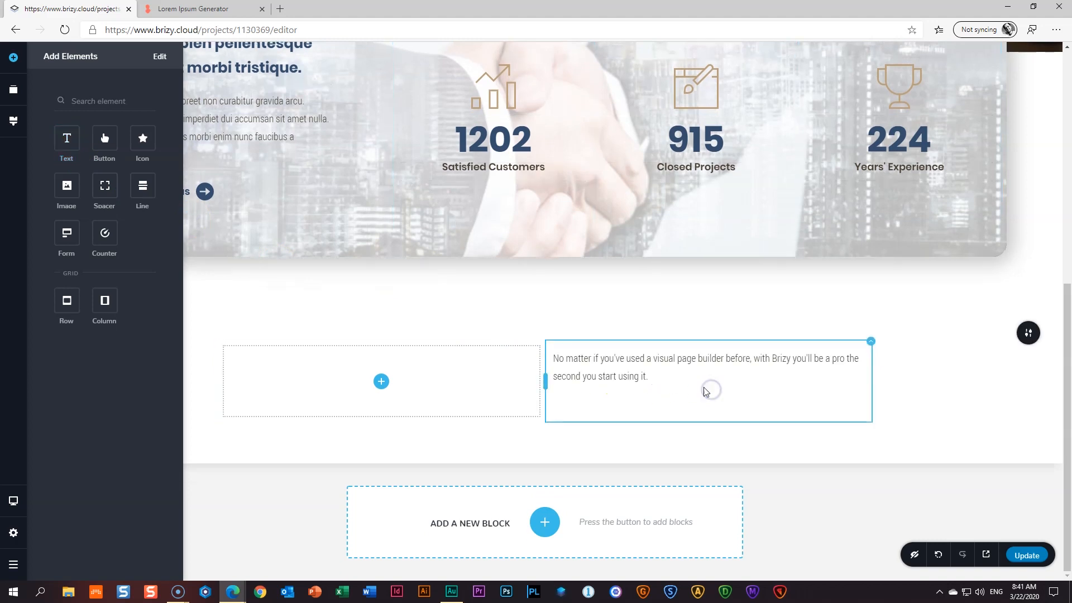
{"action": "left_click_drag", "start_coordinate": [82, 157], "coordinate": [586, 391]}
{"action": "left_click_drag", "start_coordinate": [68, 141], "coordinate": [643, 439]}
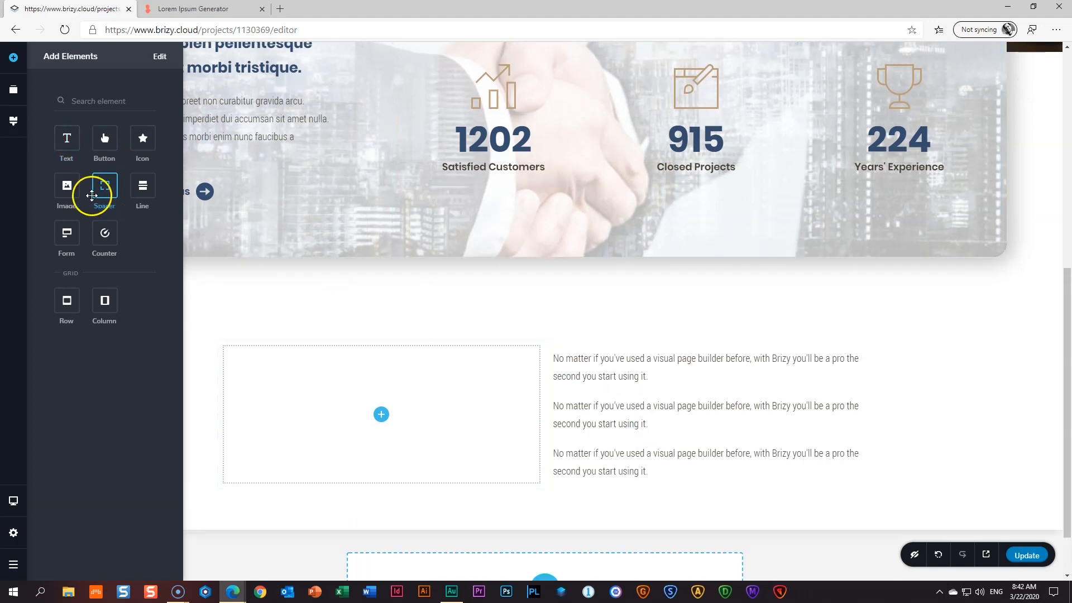
{"action": "left_click_drag", "start_coordinate": [98, 187], "coordinate": [584, 489]}
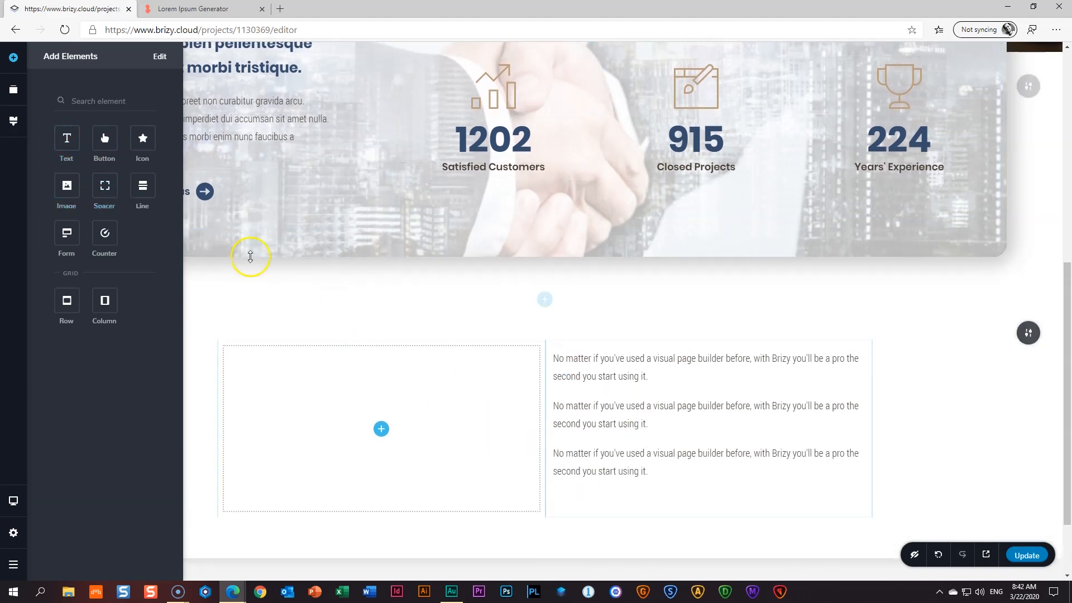
{"action": "left_click_drag", "start_coordinate": [106, 142], "coordinate": [195, 242]}
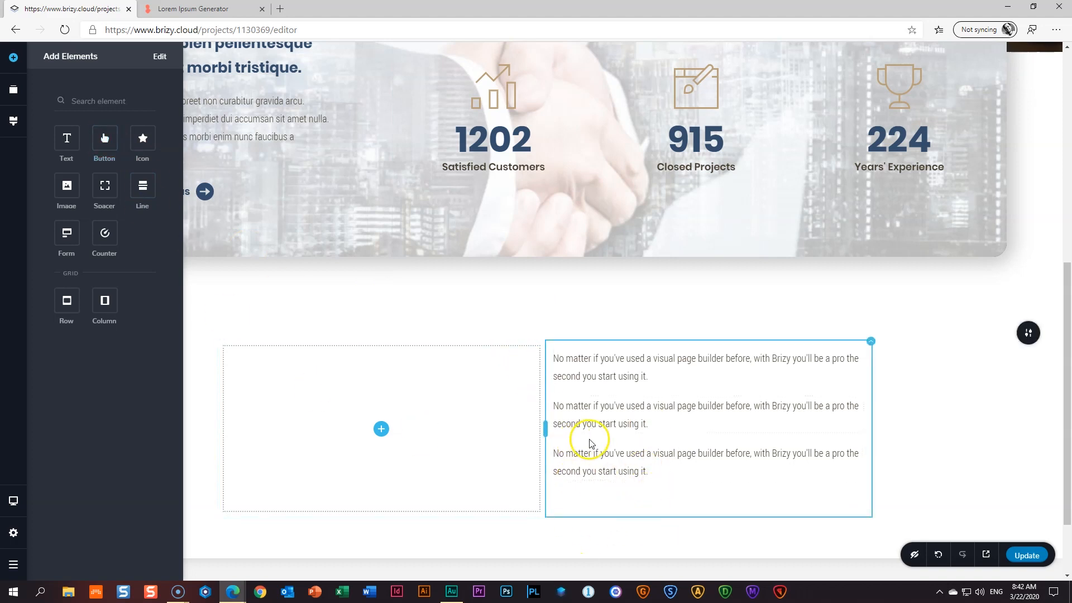
{"action": "scroll", "coordinate": [586, 438], "scroll_direction": "up", "scroll_amount": 8}
- Duplicate the hero's Reach Us button, place the copy under the right-column paragraphs, and left-align it
{"action": "left_click", "coordinate": [531, 286]}
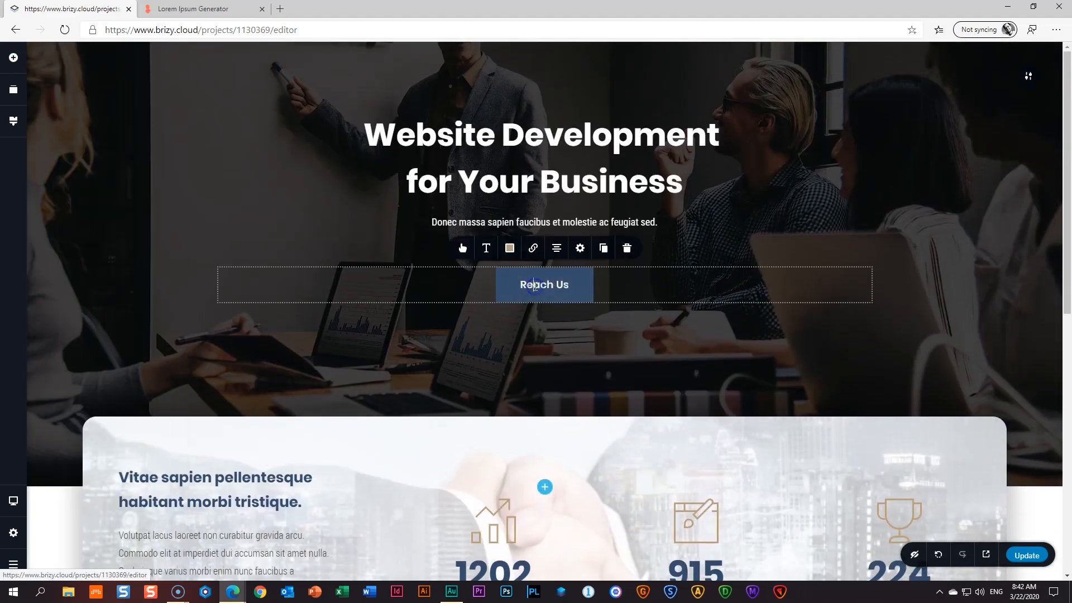
{"action": "left_click", "coordinate": [604, 248]}
{"action": "left_click_drag", "start_coordinate": [633, 282], "coordinate": [699, 487]}
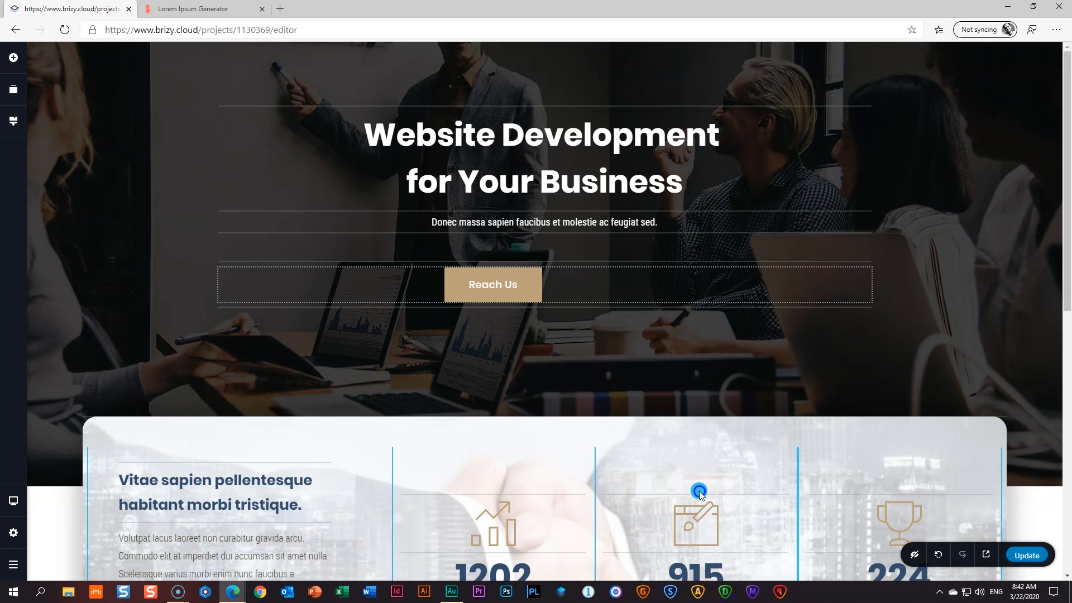
{"action": "left_click_drag", "start_coordinate": [699, 493], "coordinate": [676, 480]}
{"action": "scroll", "coordinate": [695, 494], "scroll_direction": "down", "scroll_amount": 8}
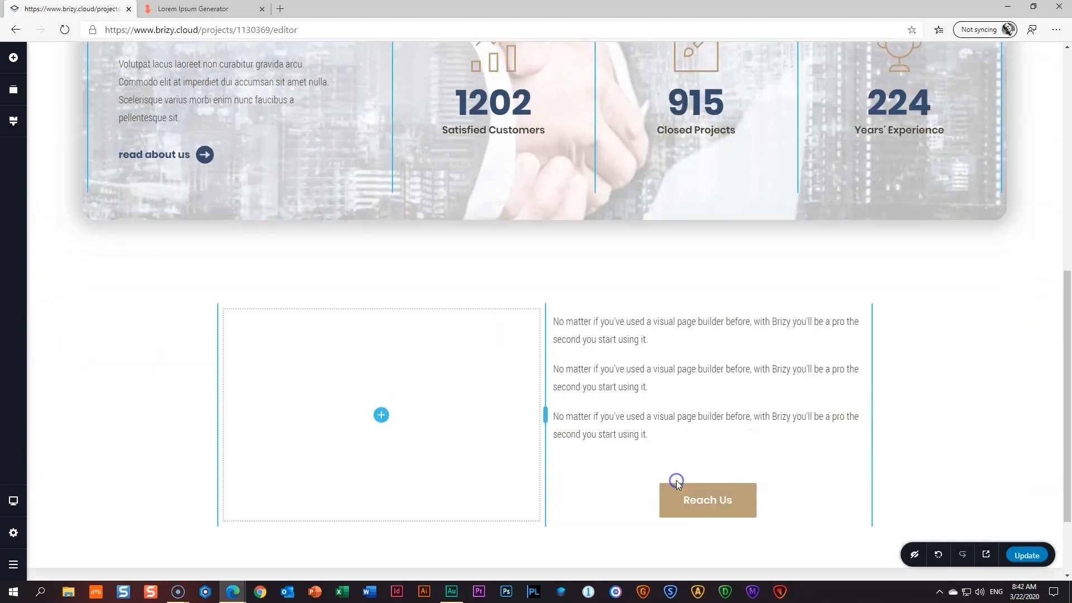
{"action": "left_click", "coordinate": [716, 494]}
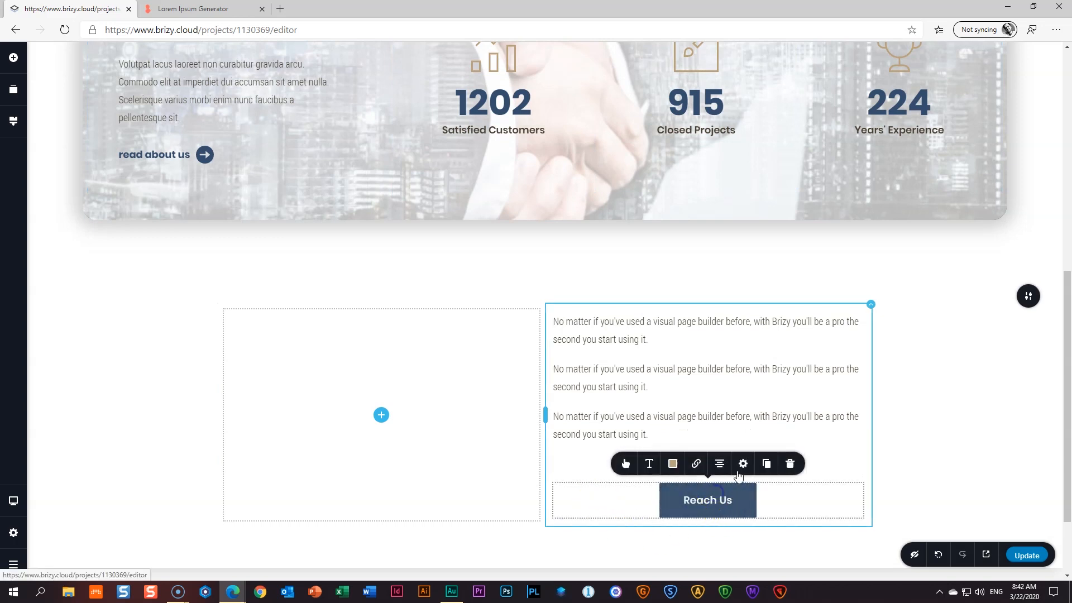
{"action": "left_click", "coordinate": [720, 464]}
{"action": "left_click", "coordinate": [720, 465]}
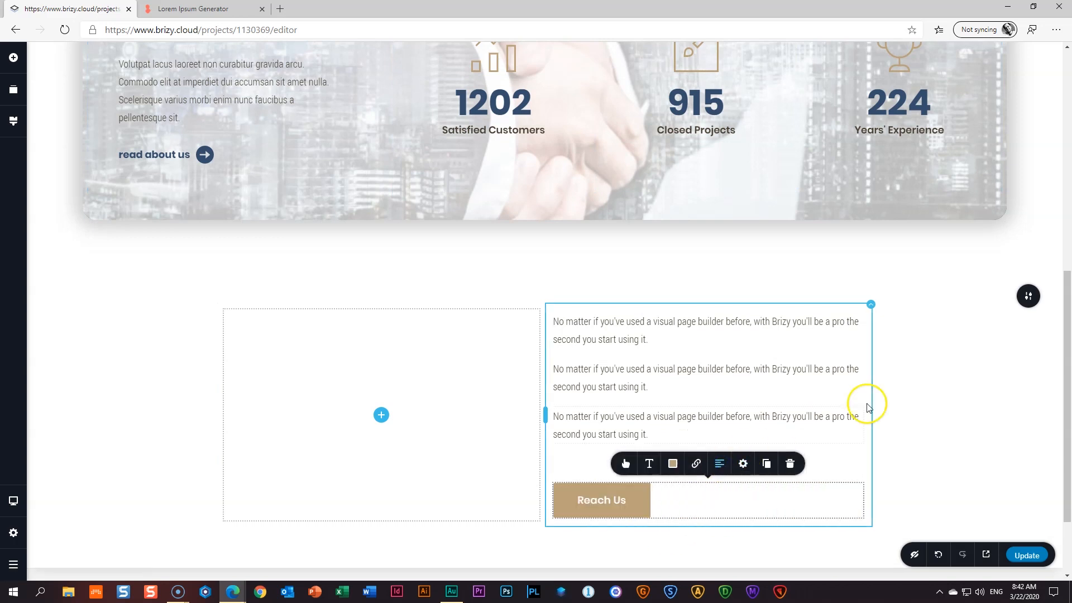
{"action": "left_click", "coordinate": [486, 258]}
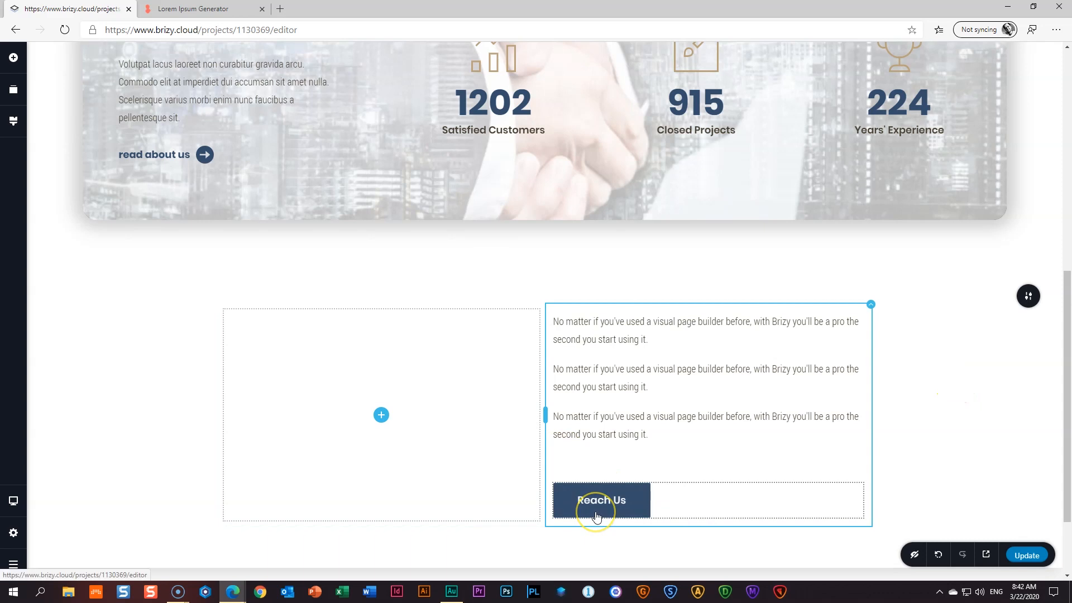
- Retype the first paragraph as BUSINESS CONSULTING, apply the Above Title style, and open site-wide Styling
{"action": "triple_click", "coordinate": [641, 341]}
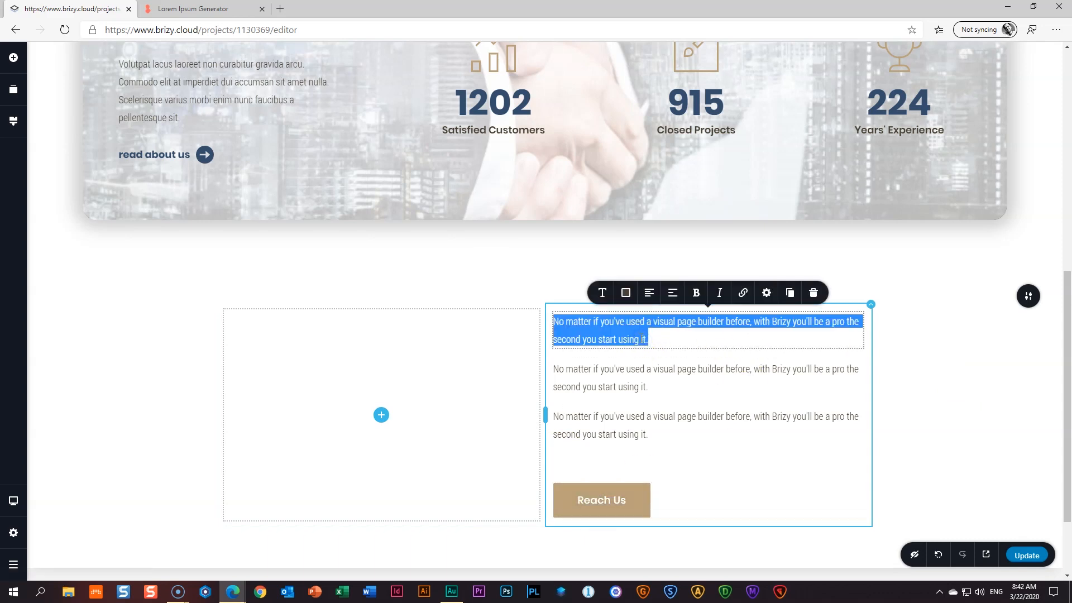
{"action": "type", "text": "BUSINESS CONSULTIN"}
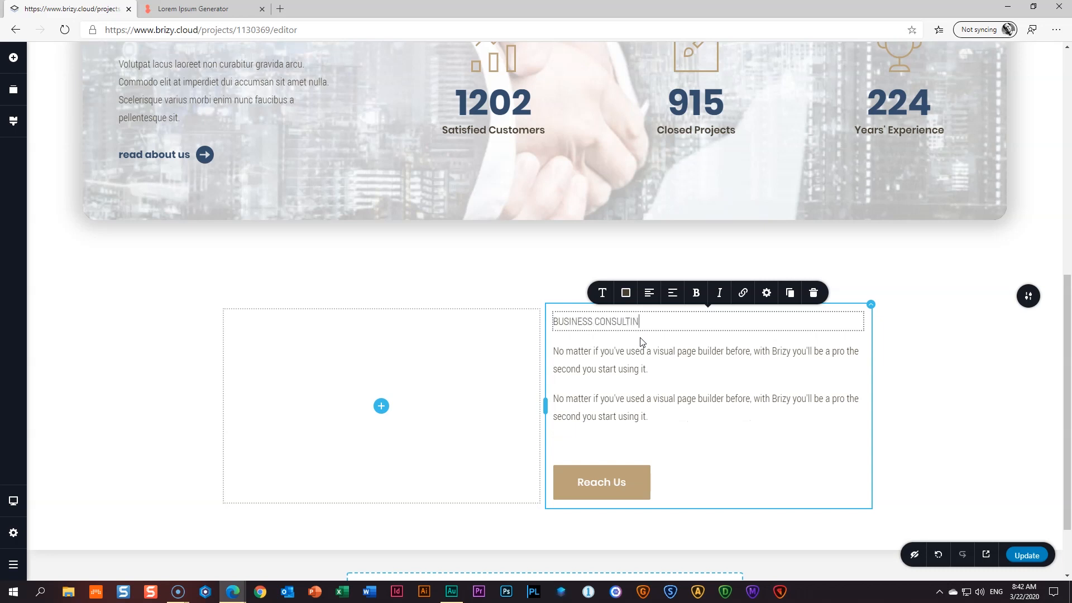
{"action": "left_click", "coordinate": [585, 322]}
{"action": "left_click", "coordinate": [602, 293]}
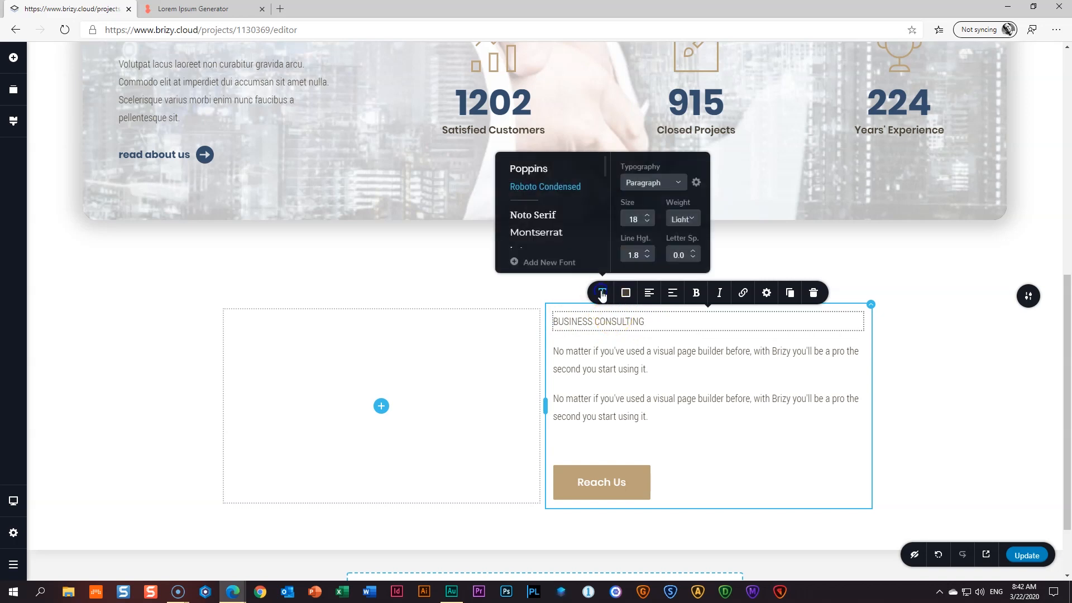
{"action": "left_click", "coordinate": [678, 182]}
{"action": "left_click", "coordinate": [656, 254]}
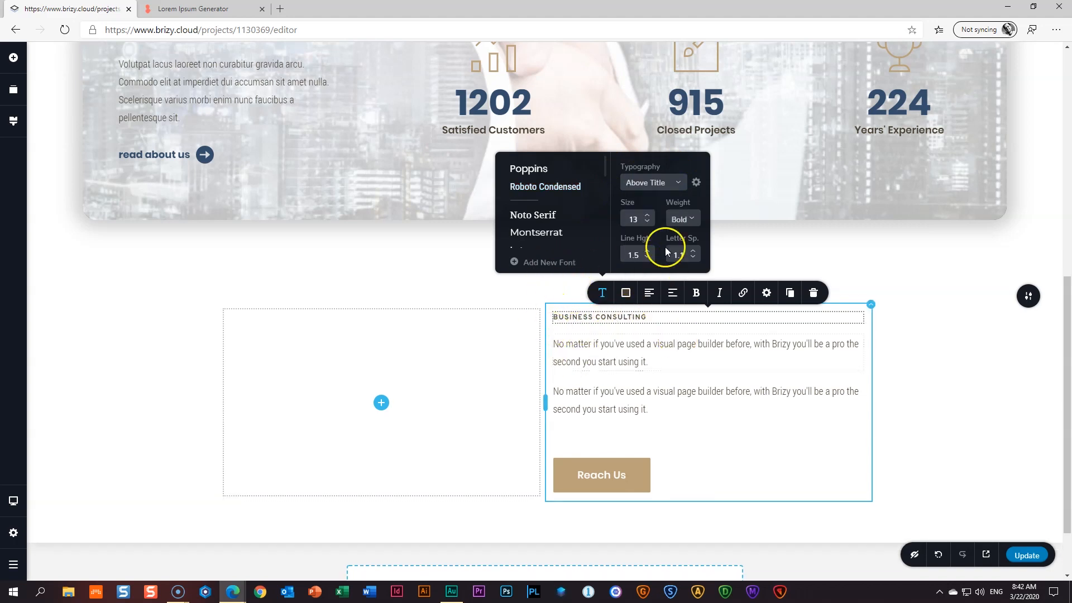
{"action": "left_click", "coordinate": [15, 122]}
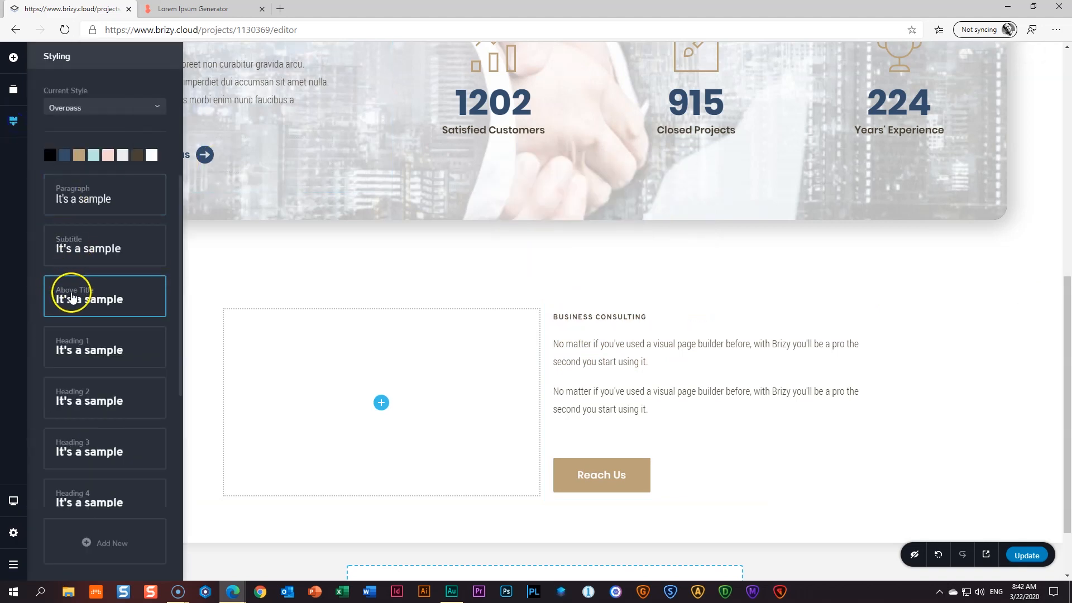
- Set the Above Title style to Poppins 16 Semi Bold, line height 1.0, letter spacing 2.0
{"action": "left_click", "coordinate": [102, 300]}
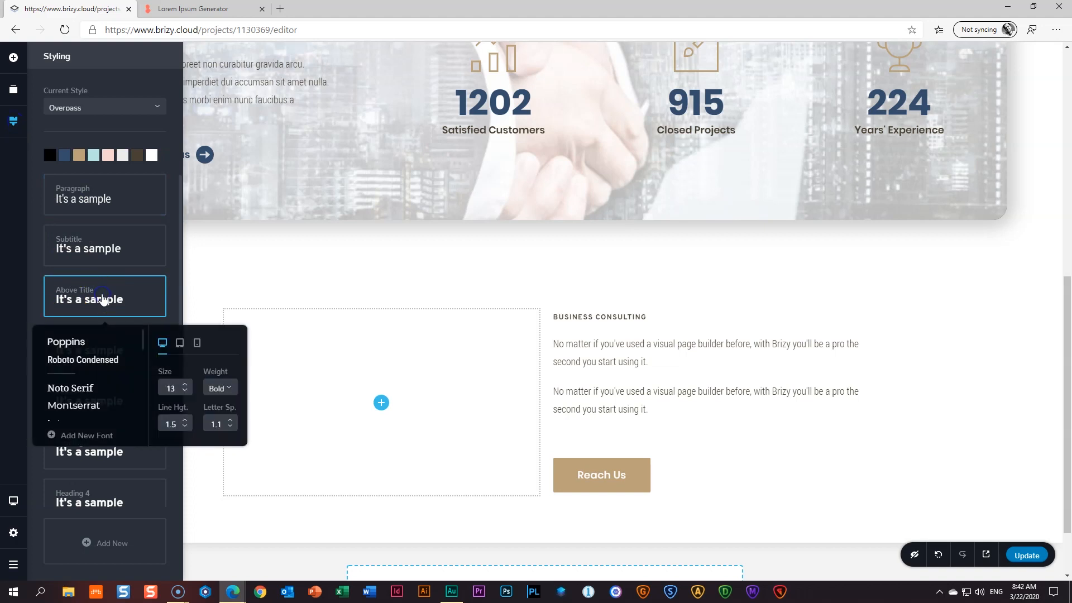
{"action": "left_click", "coordinate": [59, 342]}
{"action": "left_click", "coordinate": [184, 385]}
{"action": "left_click", "coordinate": [184, 385]}
{"action": "left_click", "coordinate": [185, 385]}
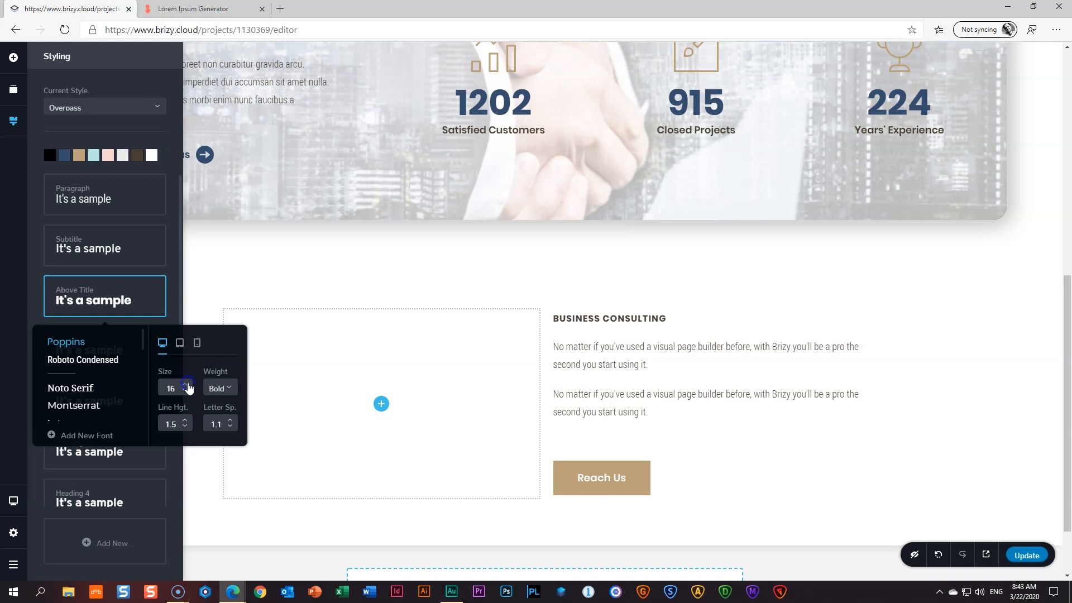
{"action": "left_click", "coordinate": [218, 388]}
{"action": "scroll", "coordinate": [229, 455], "scroll_direction": "down", "scroll_amount": 2}
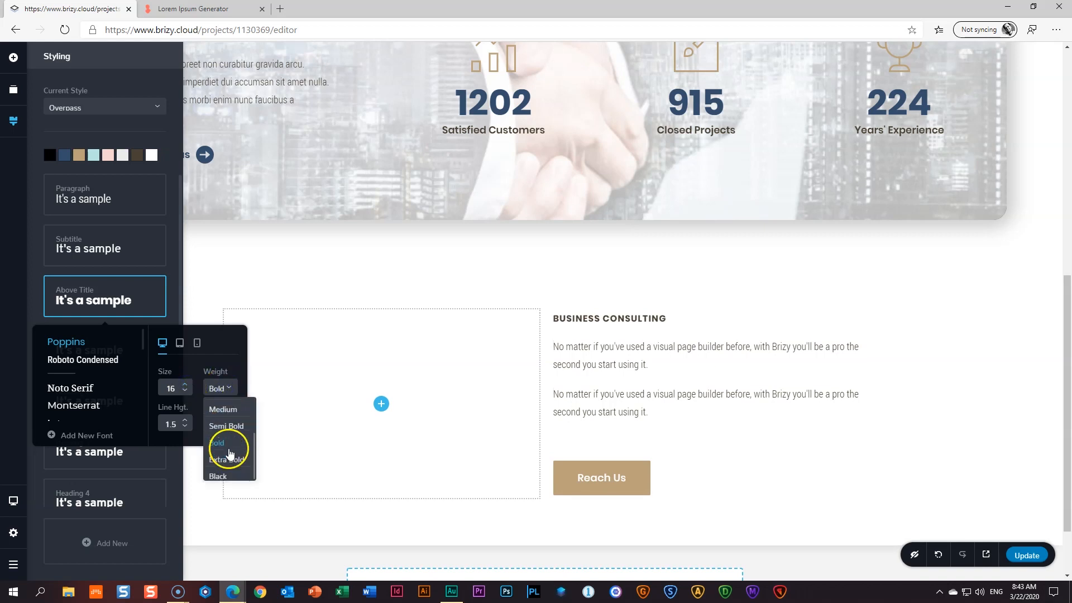
{"action": "left_click", "coordinate": [233, 428]}
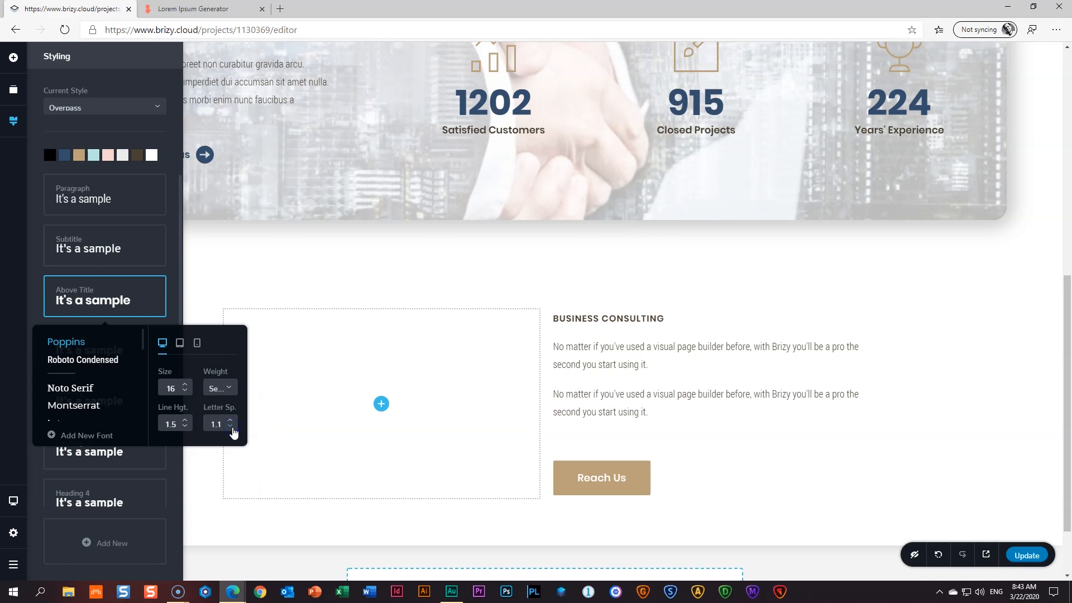
{"action": "left_click", "coordinate": [185, 428]}
{"action": "left_click", "coordinate": [185, 428]}
{"action": "left_click", "coordinate": [185, 428]}
{"action": "left_click", "coordinate": [186, 428]}
{"action": "left_click", "coordinate": [185, 427]}
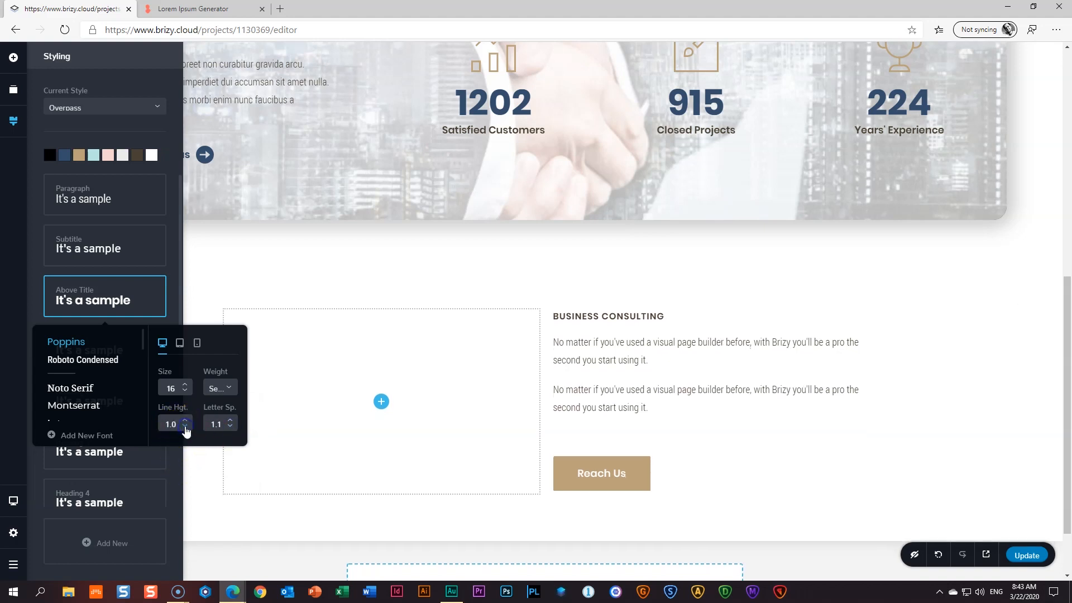
{"action": "left_click", "coordinate": [230, 422]}
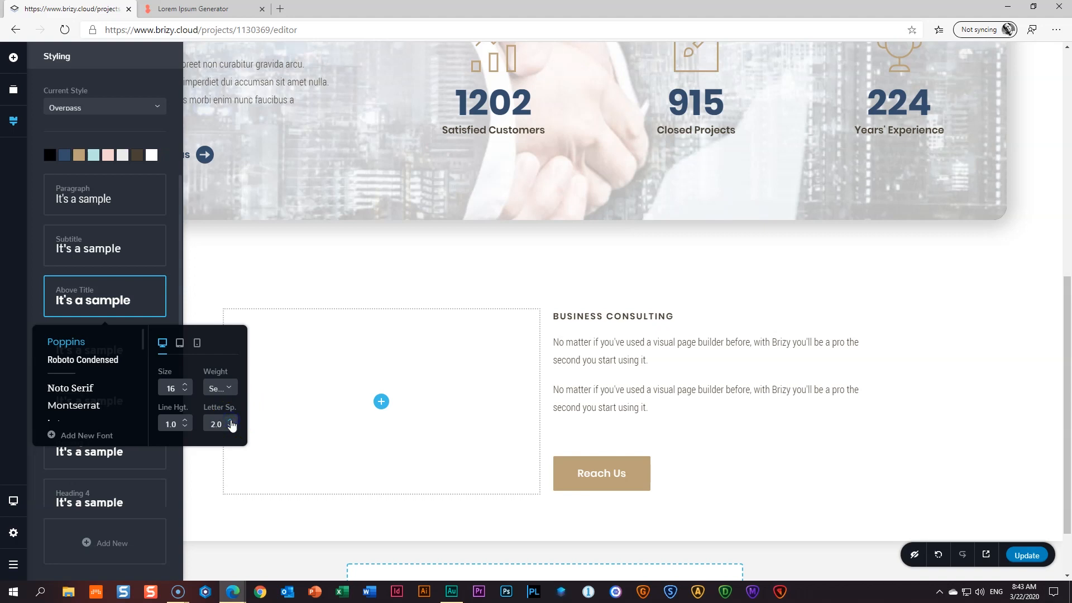
- Colour the BUSINESS CONSULTING heading tan #BBA07A
{"action": "left_click", "coordinate": [570, 316]}
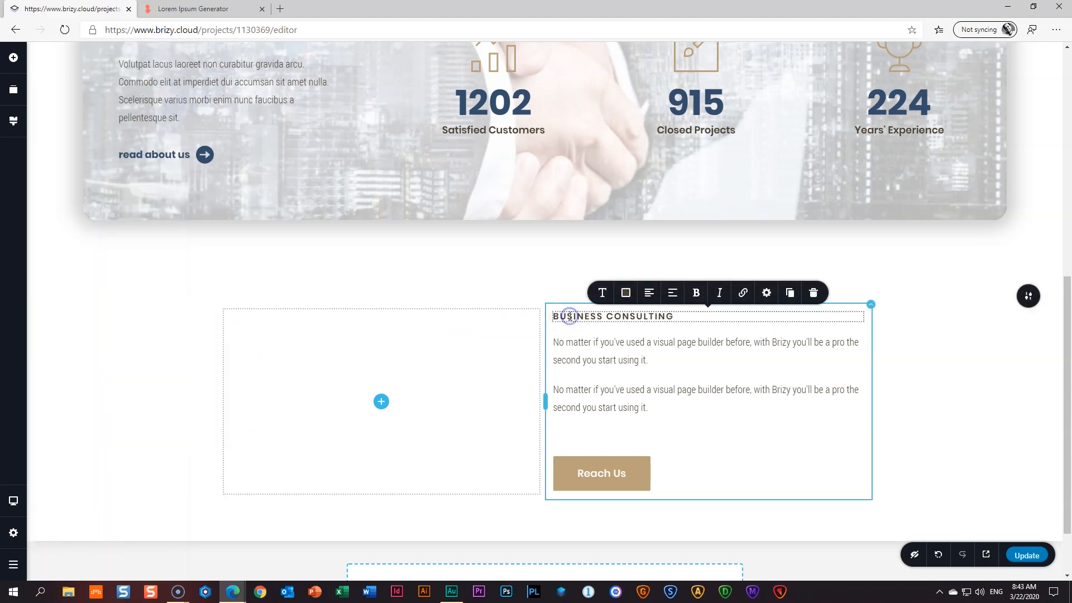
{"action": "left_click", "coordinate": [627, 294]}
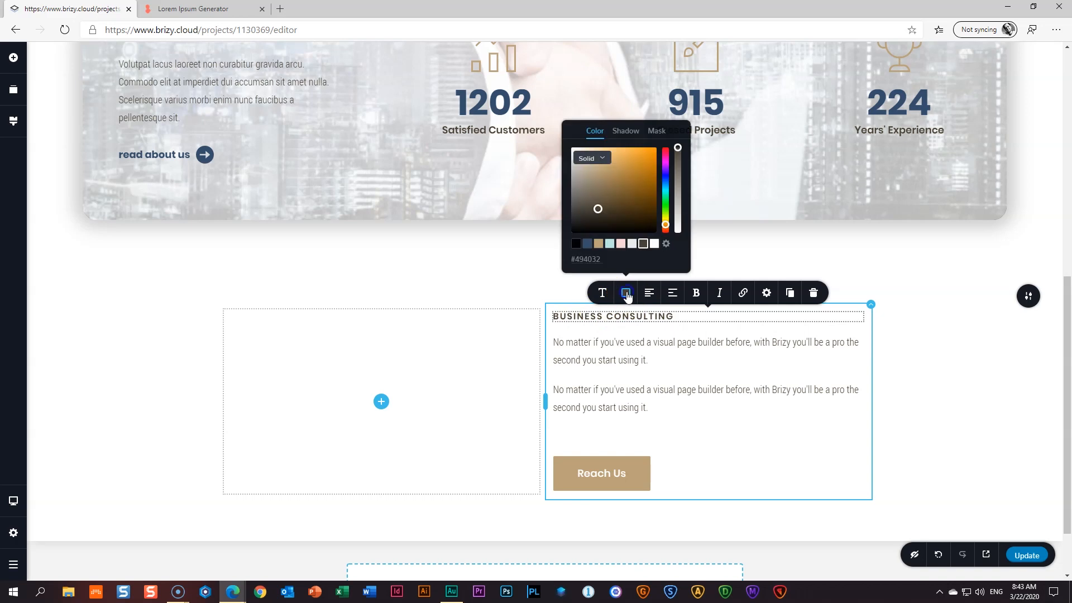
{"action": "left_click", "coordinate": [599, 244]}
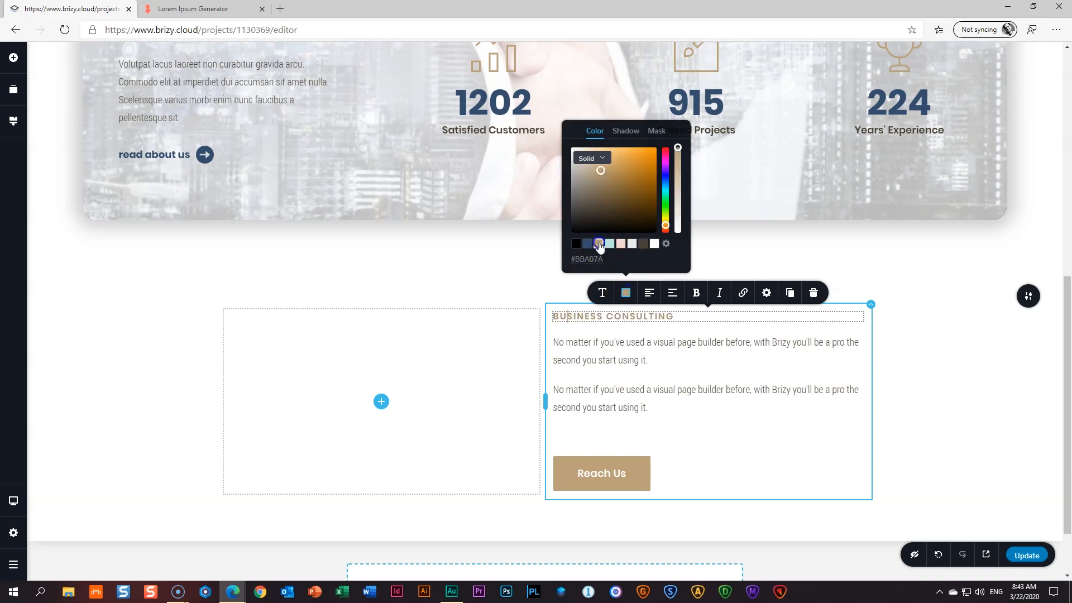
{"action": "left_click", "coordinate": [597, 344]}
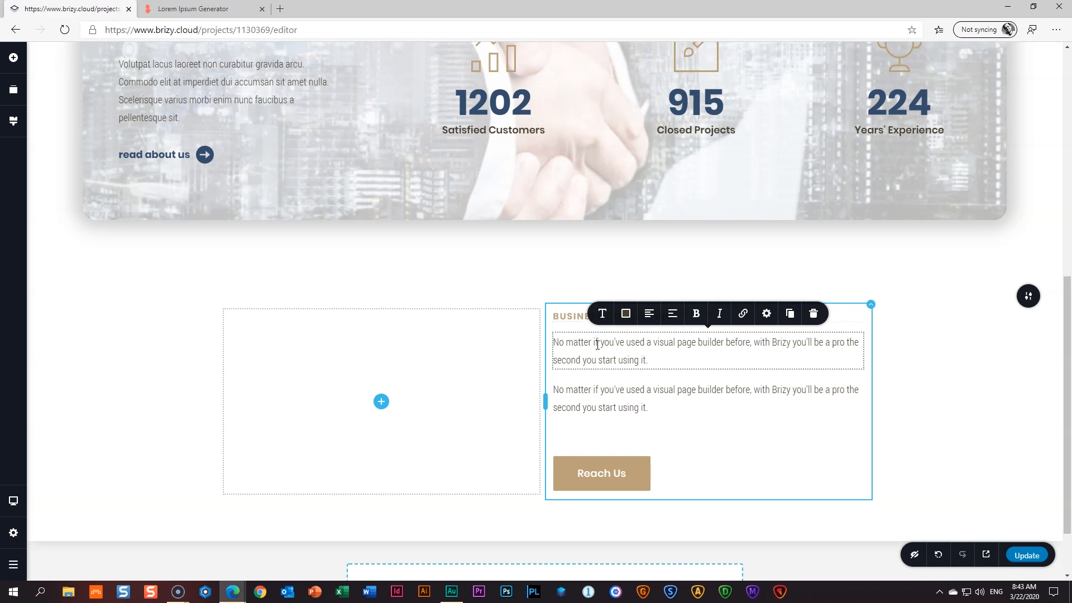
- Select the sentence 'Pulvinar pellentesque habitant morbi tristique senectus et netus.' in the Lorem Ipsum Generator for copying
{"action": "key", "text": "ctrl+Tab"}
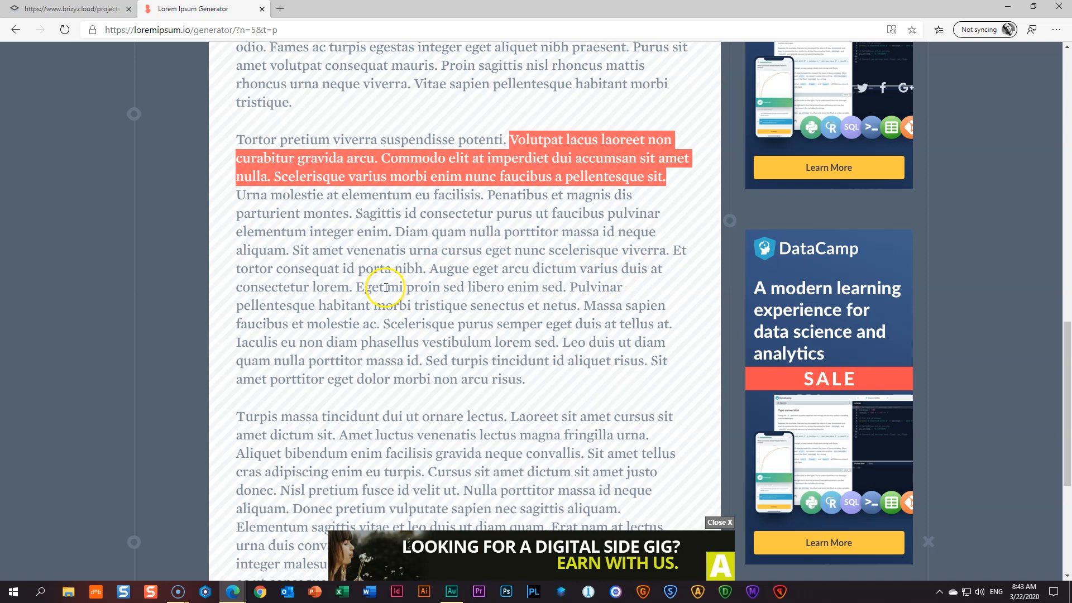
{"action": "left_click", "coordinate": [571, 287]}
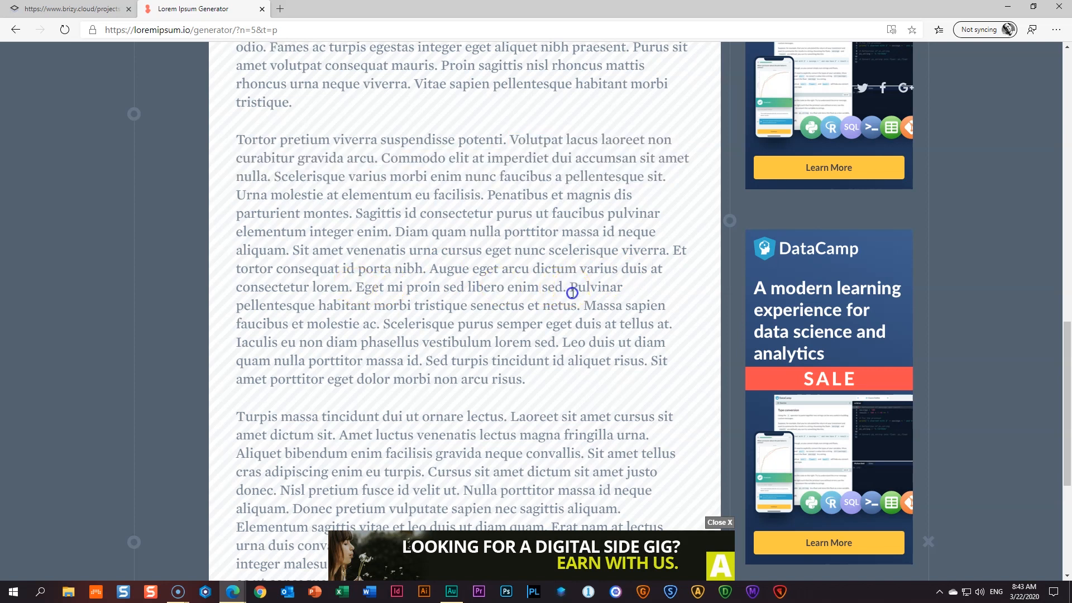
{"action": "left_click_drag", "start_coordinate": [572, 292], "coordinate": [573, 306]}
{"action": "right_click", "coordinate": [581, 287]}
- Copy the Pulvinar sentence and paste it over the first placeholder paragraph in Brizy
{"action": "left_click", "coordinate": [590, 291]}
{"action": "key", "text": "ctrl+Tab"}
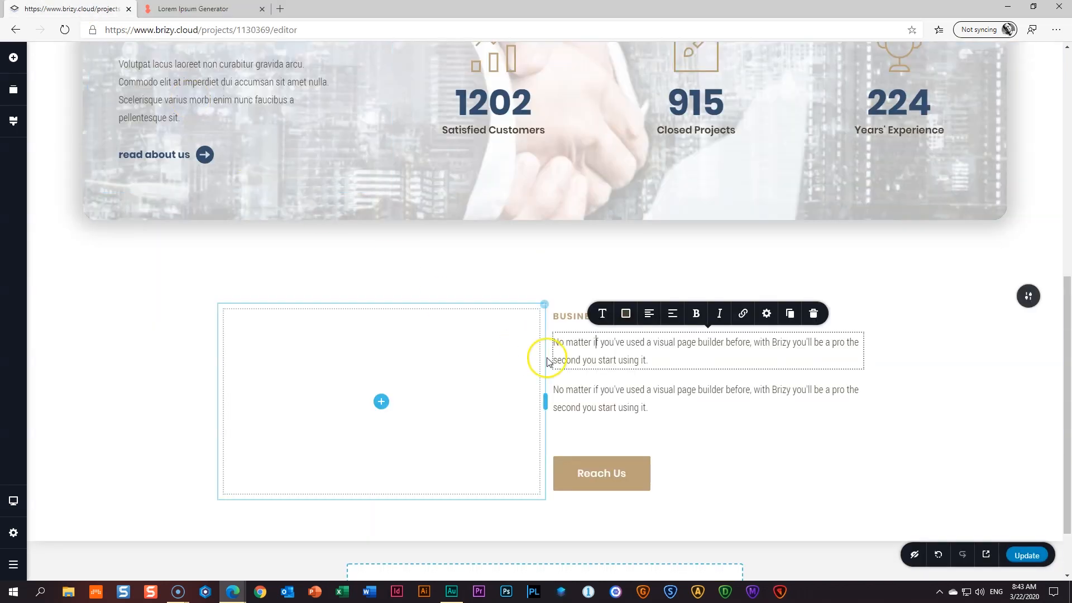
{"action": "triple_click", "coordinate": [595, 360]}
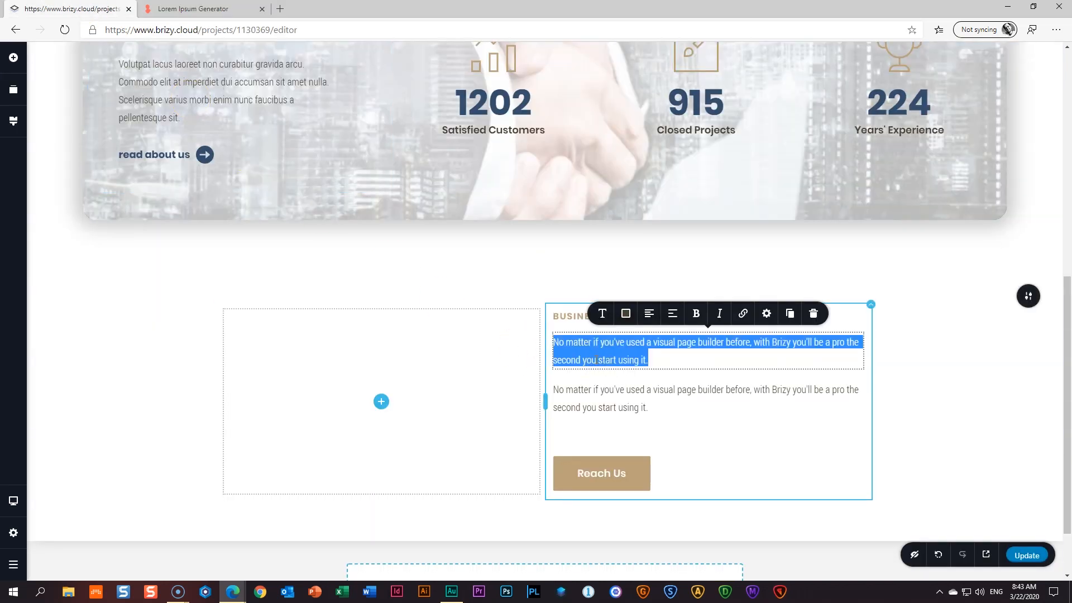
{"action": "key", "text": "ctrl+v"}
- Apply the Heading 2 typography preset to the Pulvinar sentence
{"action": "left_click", "coordinate": [604, 345]}
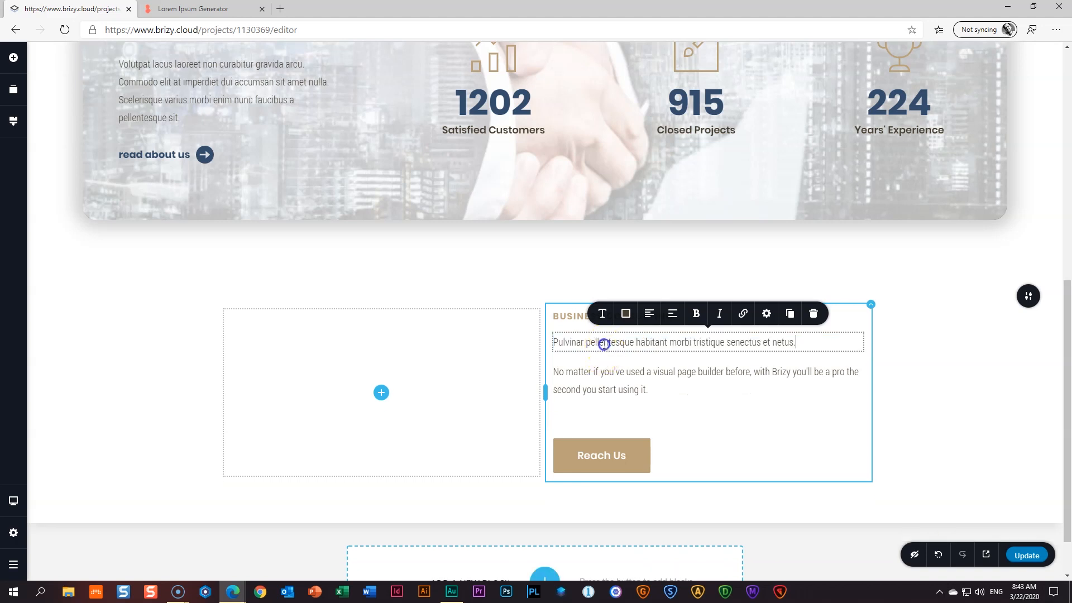
{"action": "left_click", "coordinate": [602, 315]}
{"action": "left_click", "coordinate": [648, 205]}
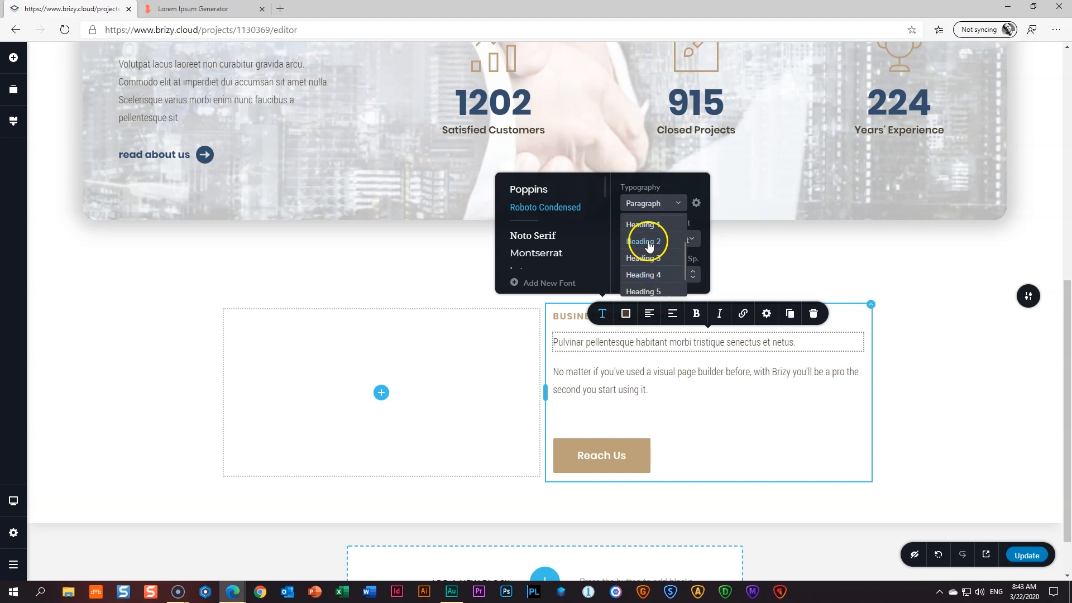
{"action": "left_click", "coordinate": [647, 242]}
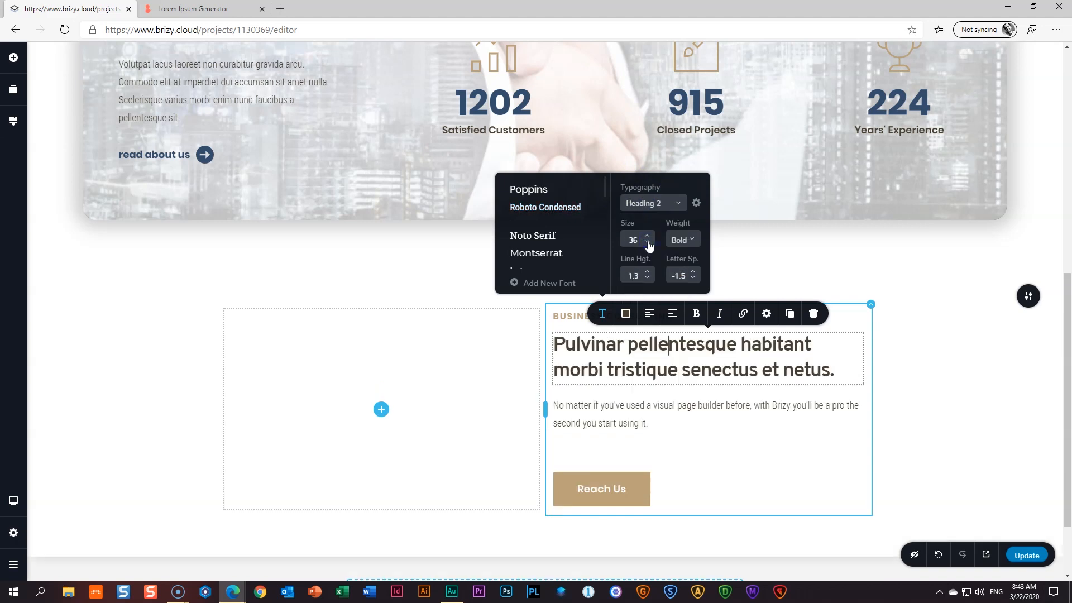
{"action": "left_click", "coordinate": [628, 345]}
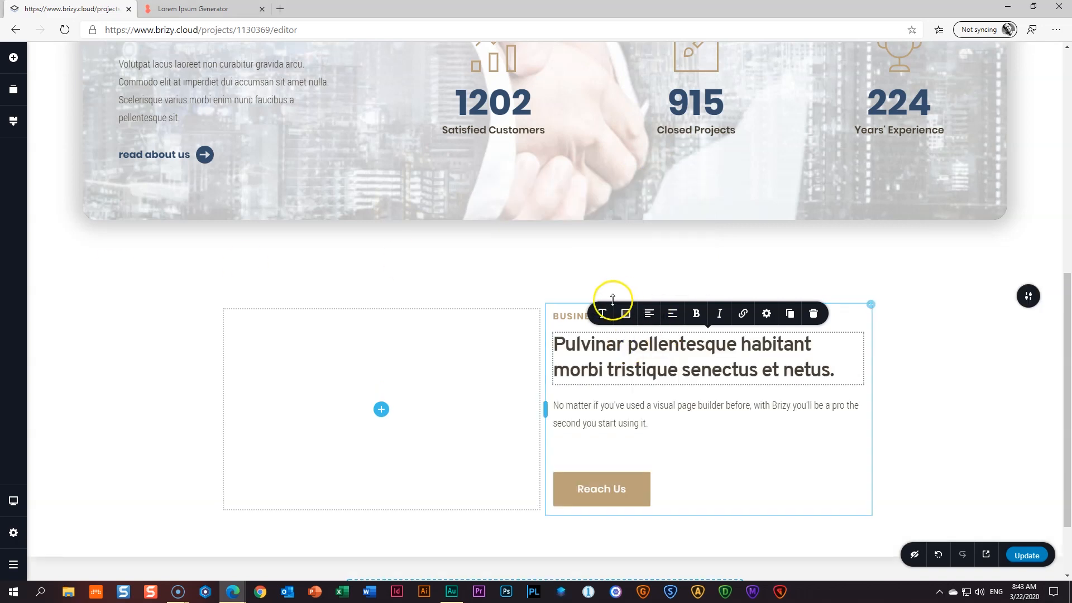
{"action": "left_click", "coordinate": [15, 121]}
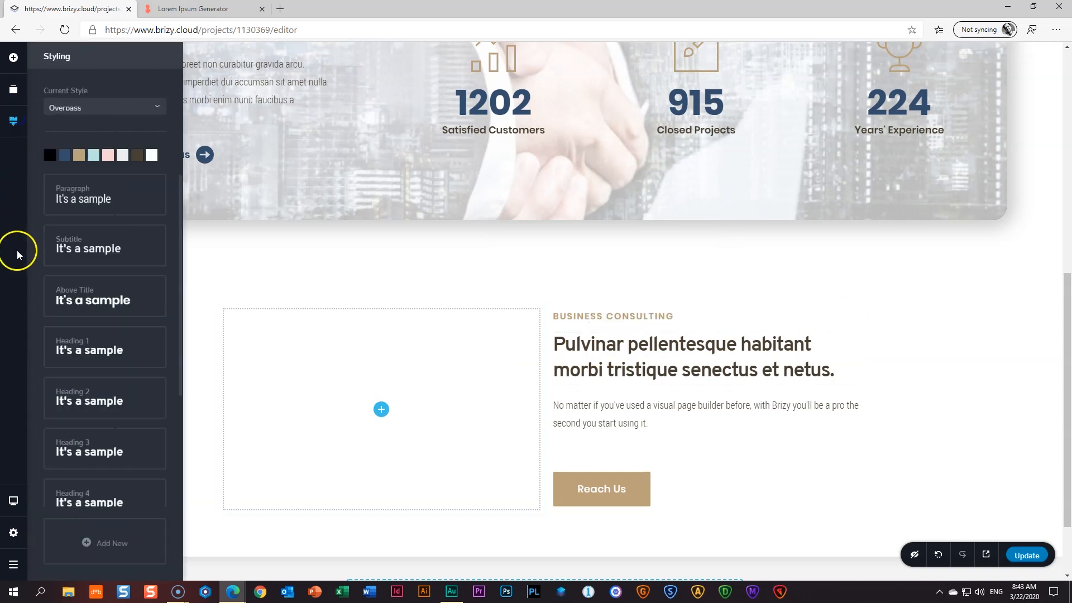
- Set the global Heading 2 style to Poppins, size 40, line height 1.4
{"action": "left_click", "coordinate": [82, 401]}
{"action": "left_click", "coordinate": [67, 266]}
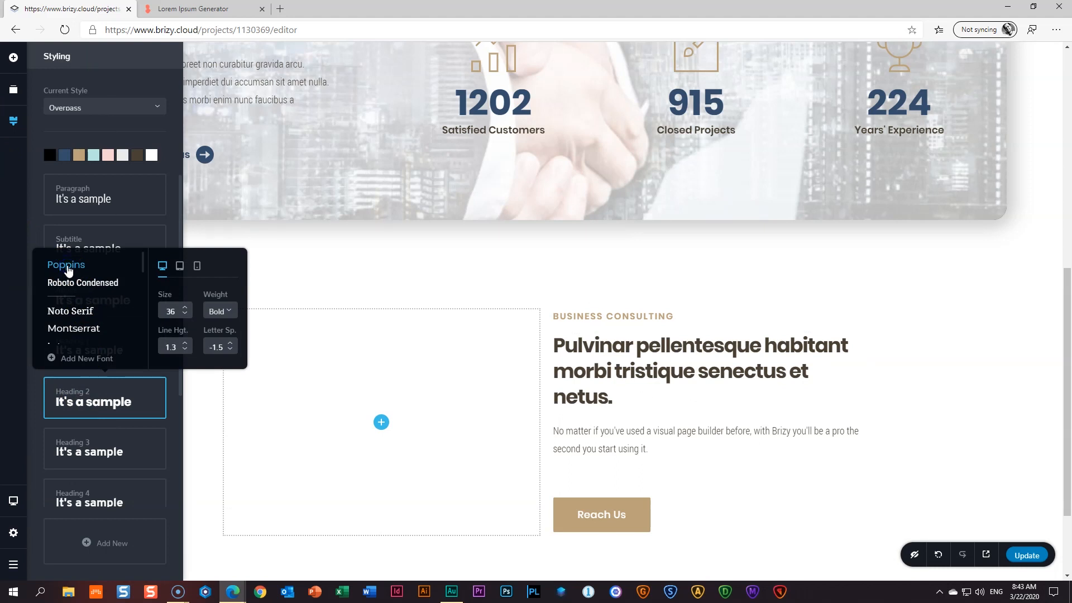
{"action": "left_click", "coordinate": [186, 310]}
{"action": "left_click", "coordinate": [186, 310]}
{"action": "left_click", "coordinate": [187, 310]}
{"action": "left_click", "coordinate": [187, 311]}
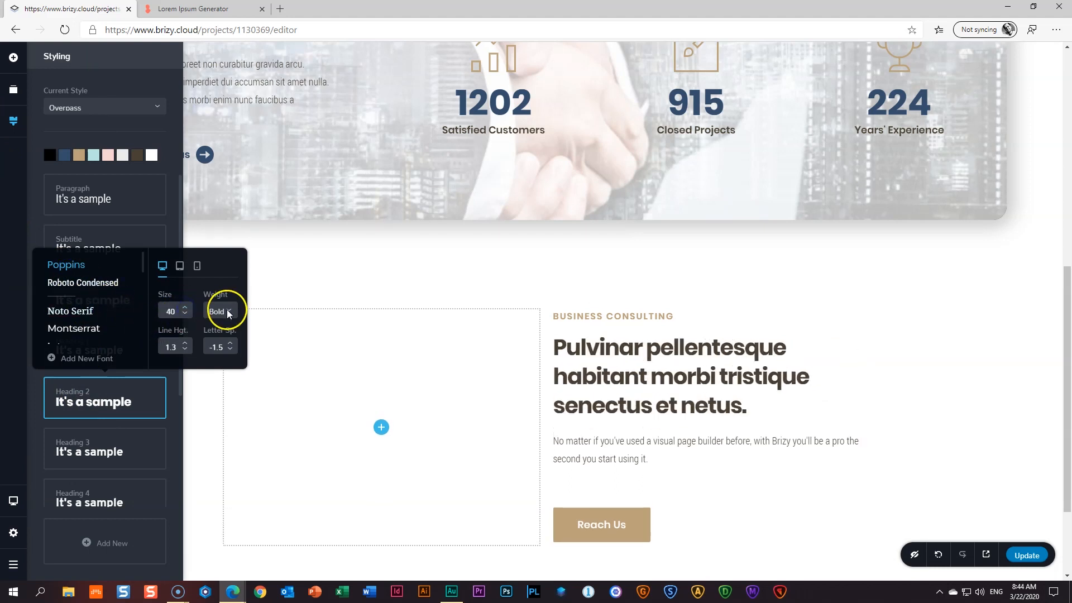
{"action": "left_click", "coordinate": [185, 344]}
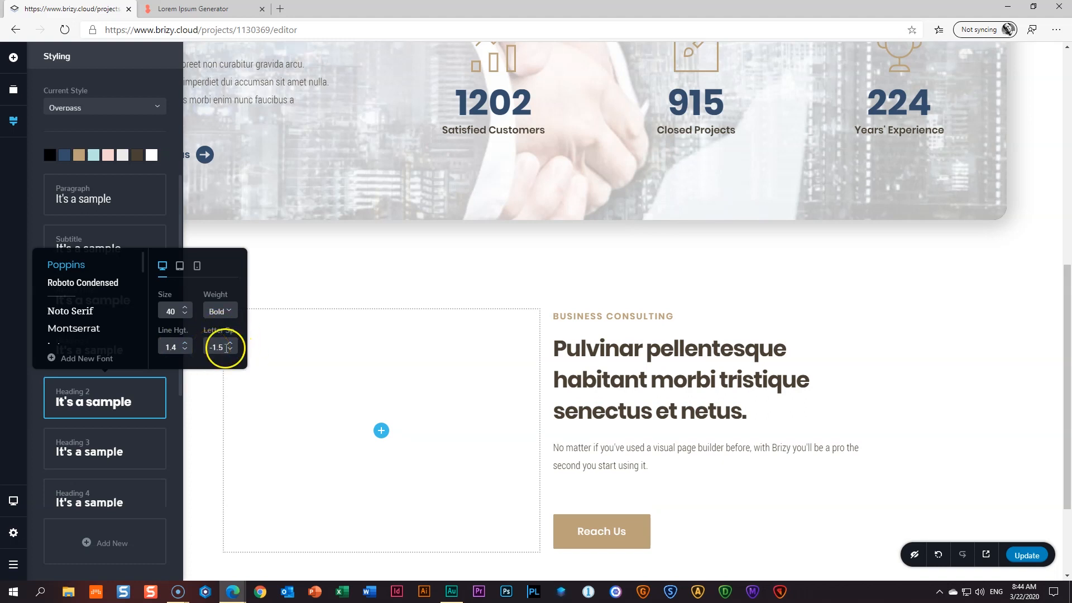
{"action": "left_click", "coordinate": [620, 359]}
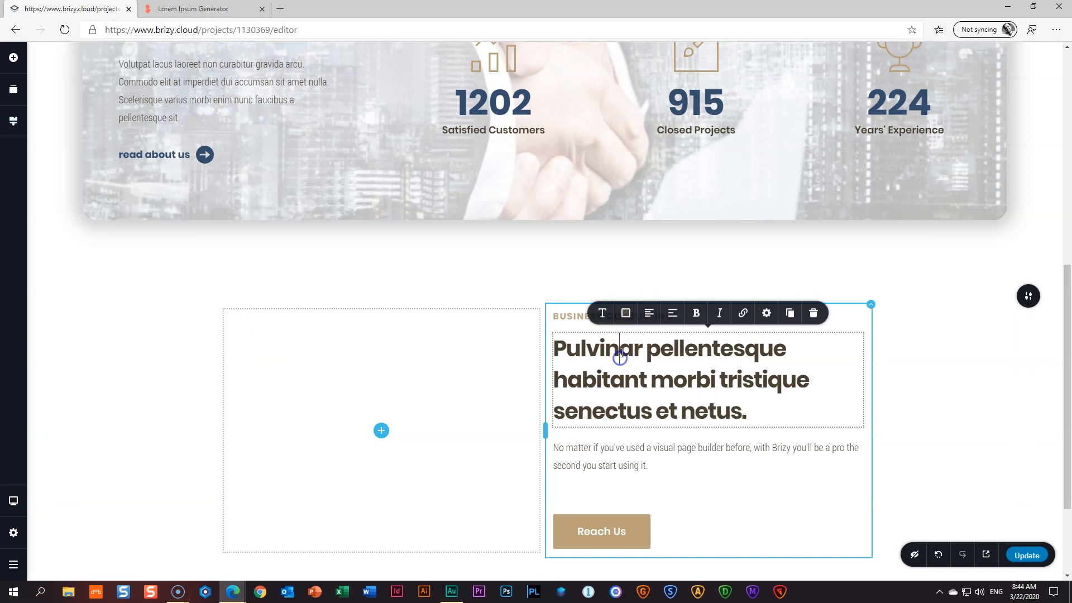
- Colour the Pulvinar heading dark blue #344D6C
{"action": "left_click", "coordinate": [626, 315]}
{"action": "left_click", "coordinate": [588, 264]}
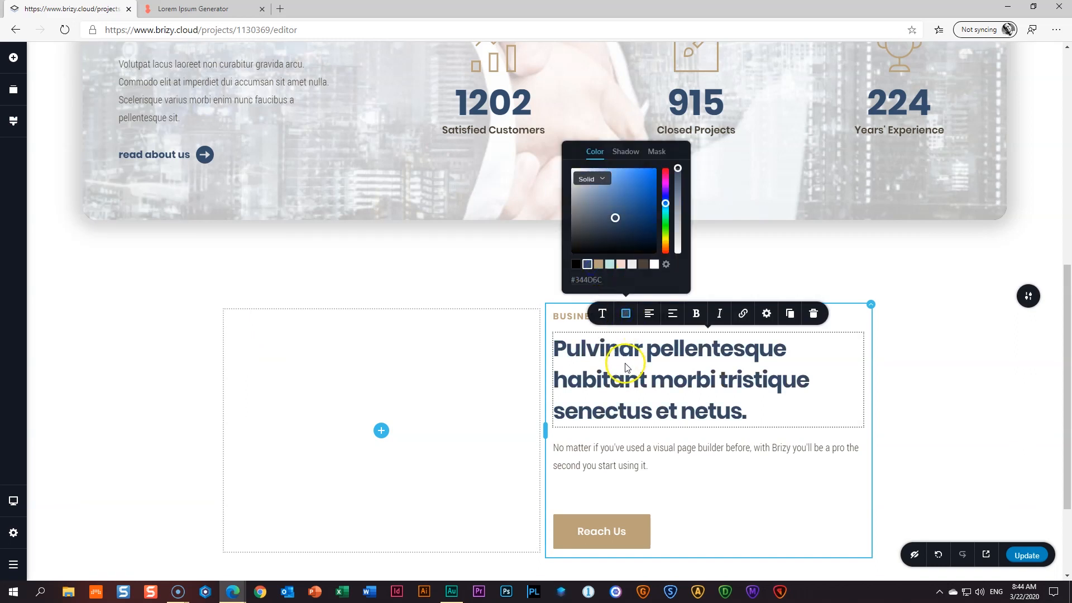
{"action": "left_click", "coordinate": [626, 368]}
{"action": "left_click", "coordinate": [608, 447]}
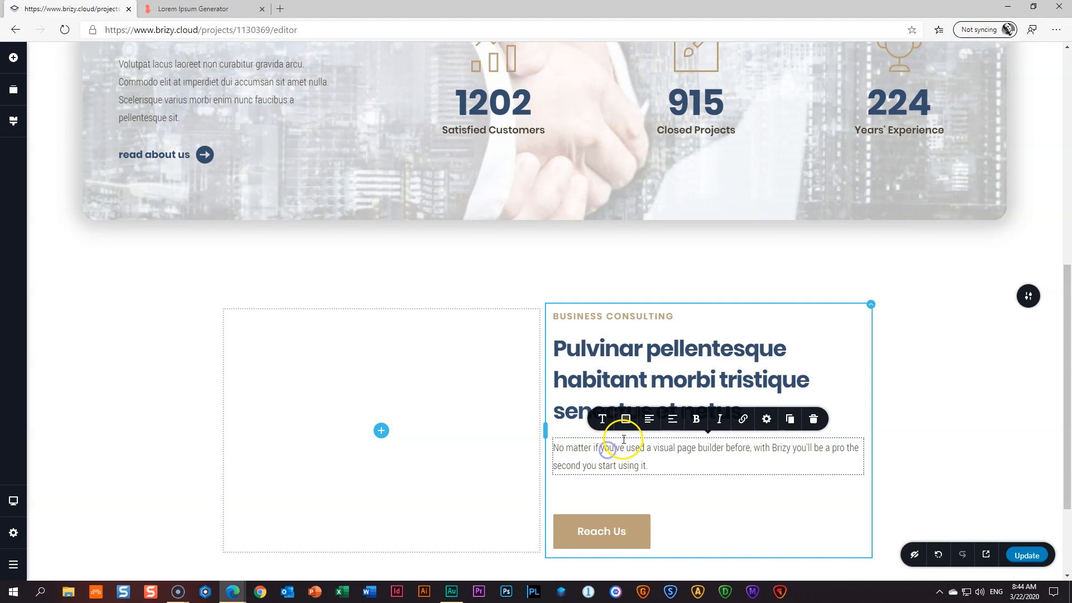
{"action": "left_click", "coordinate": [602, 419]}
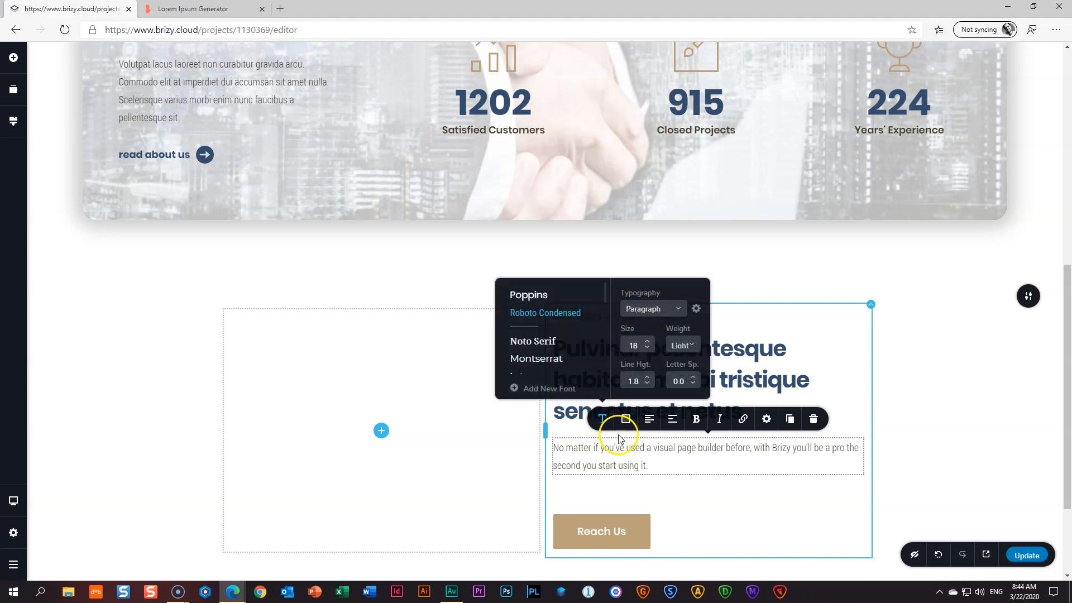
{"action": "left_click", "coordinate": [620, 465]}
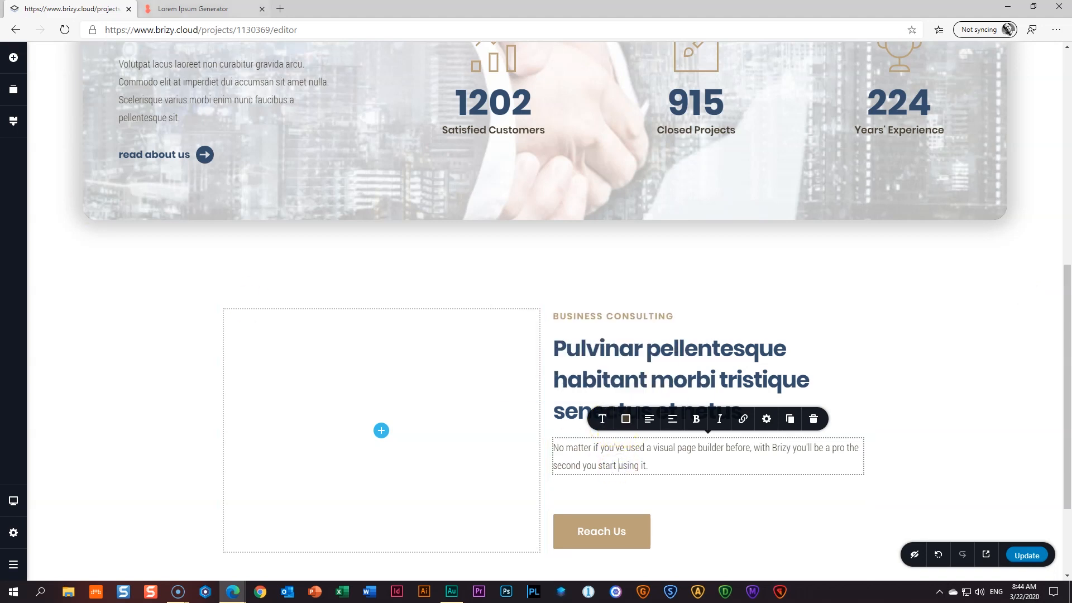
- Replace the No matter paragraph with the copied 'Donec pretium vulputate sapien…' lorem text
{"action": "key", "text": "ctrl+Tab"}
{"action": "scroll", "coordinate": [306, 335], "scroll_direction": "down", "scroll_amount": 5}
{"action": "left_click_drag", "start_coordinate": [293, 266], "coordinate": [356, 301]}
{"action": "right_click", "coordinate": [357, 287]}
{"action": "left_click", "coordinate": [380, 291]}
{"action": "key", "text": "ctrl+Tab"}
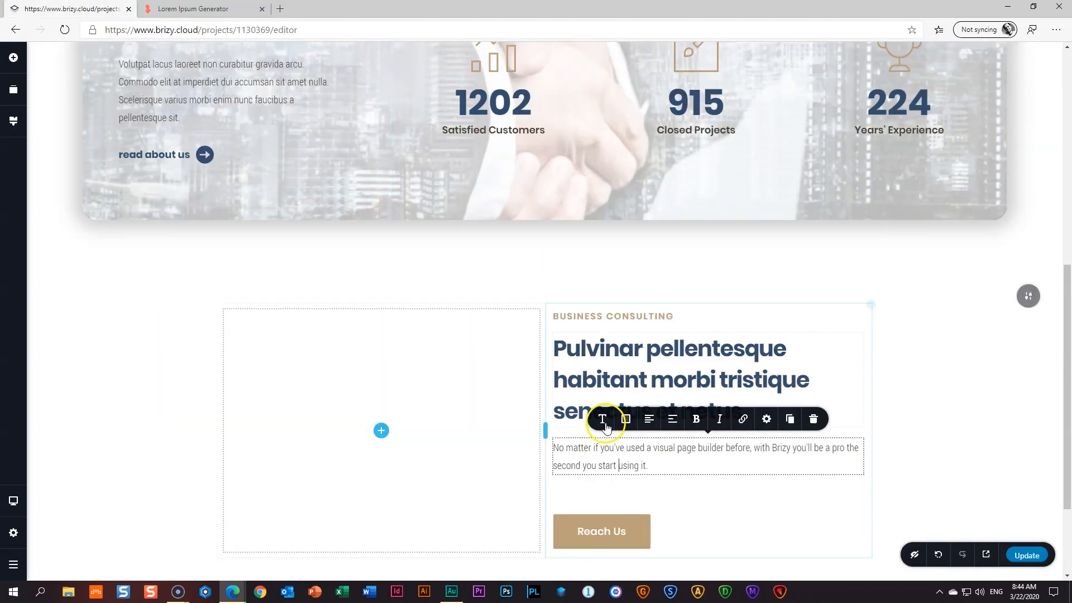
{"action": "triple_click", "coordinate": [632, 451]}
{"action": "key", "text": "ctrl+v"}
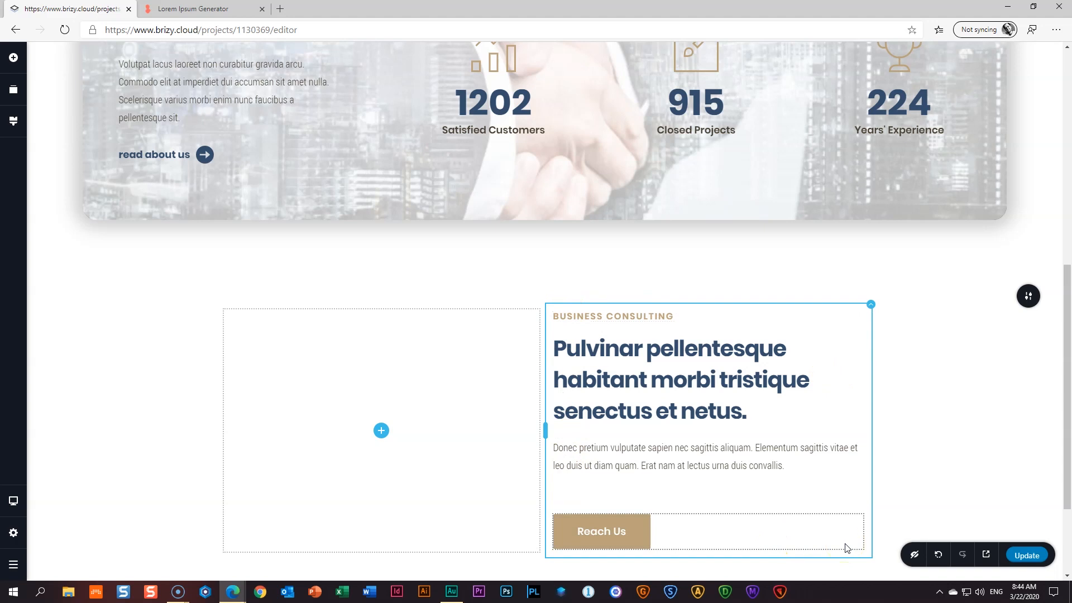
- Give the text column a uniform 10% padding on all sides
{"action": "left_click", "coordinate": [869, 307]}
{"action": "left_click", "coordinate": [894, 277]}
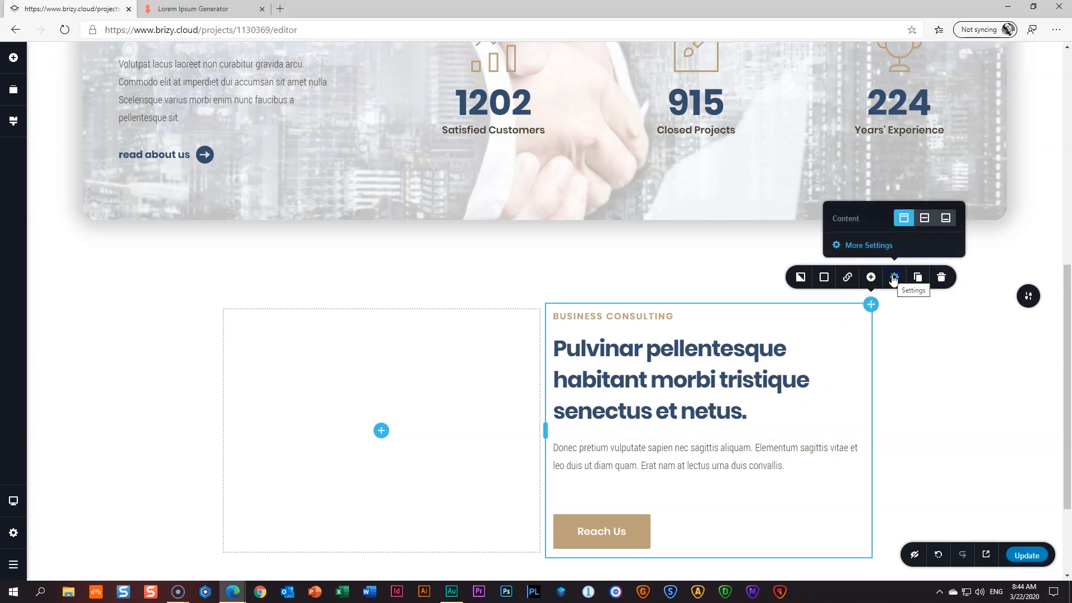
{"action": "left_click", "coordinate": [870, 246]}
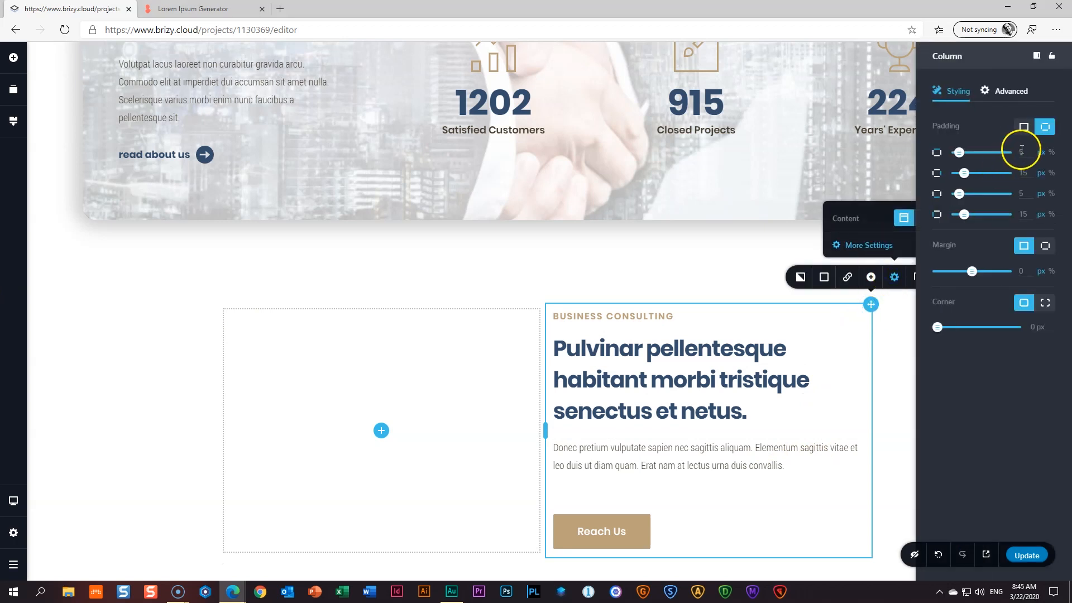
{"action": "left_click", "coordinate": [1024, 127]}
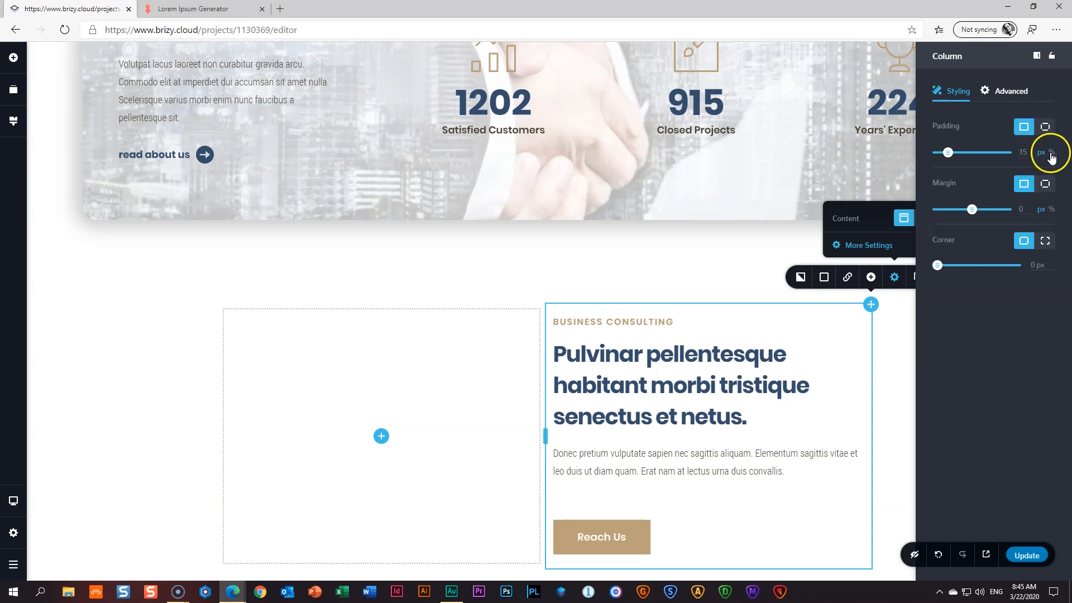
{"action": "left_click", "coordinate": [1053, 153]}
{"action": "type", "text": "10"}
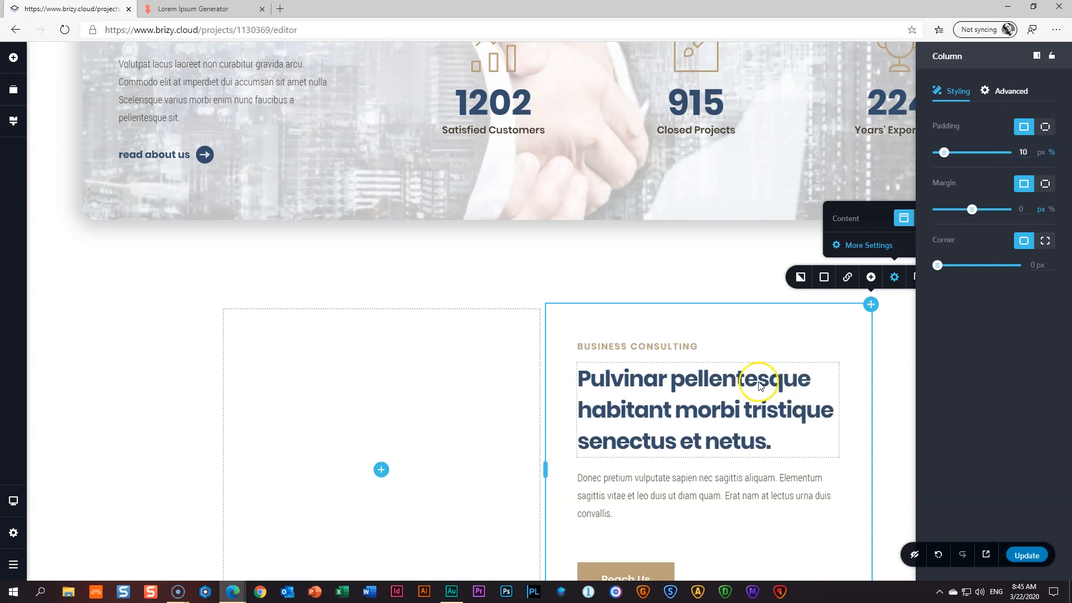
{"action": "left_click", "coordinate": [881, 378]}
{"action": "scroll", "coordinate": [888, 383], "scroll_direction": "down", "scroll_amount": 4}
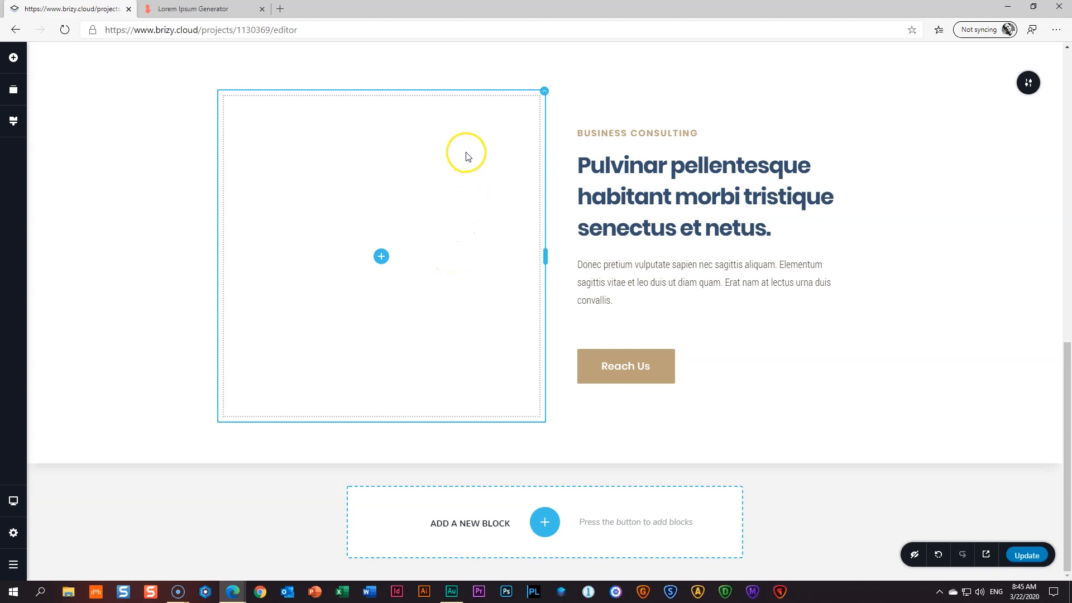
- Set the left column's background image to the uploaded '03 _ Tea on Table' photo
{"action": "left_click", "coordinate": [544, 92]}
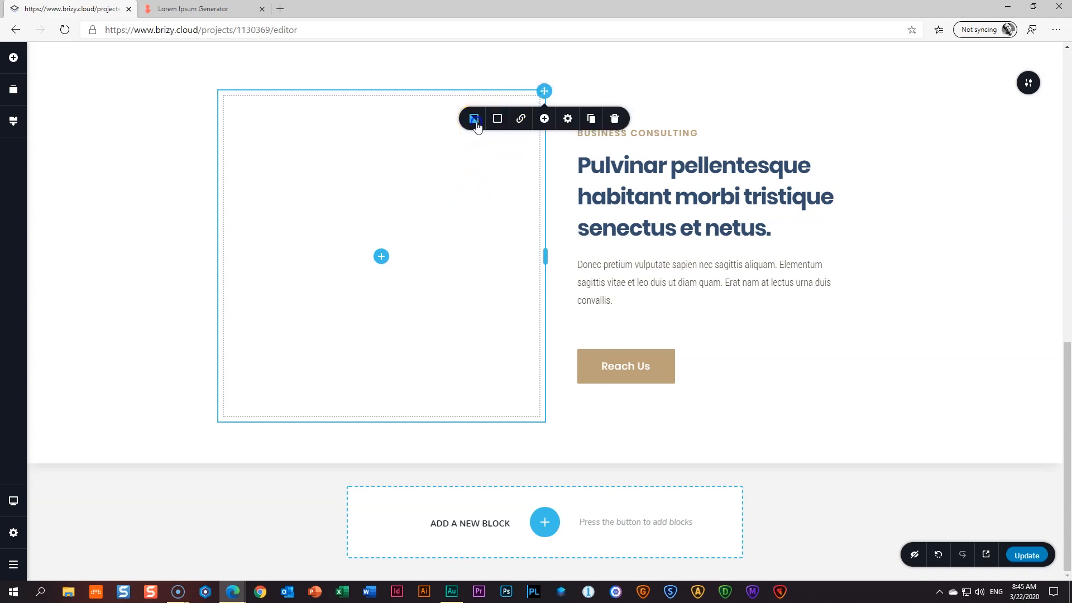
{"action": "left_click", "coordinate": [475, 124]}
{"action": "left_click", "coordinate": [498, 172]}
{"action": "left_click", "coordinate": [435, 165]}
{"action": "left_click", "coordinate": [608, 366]}
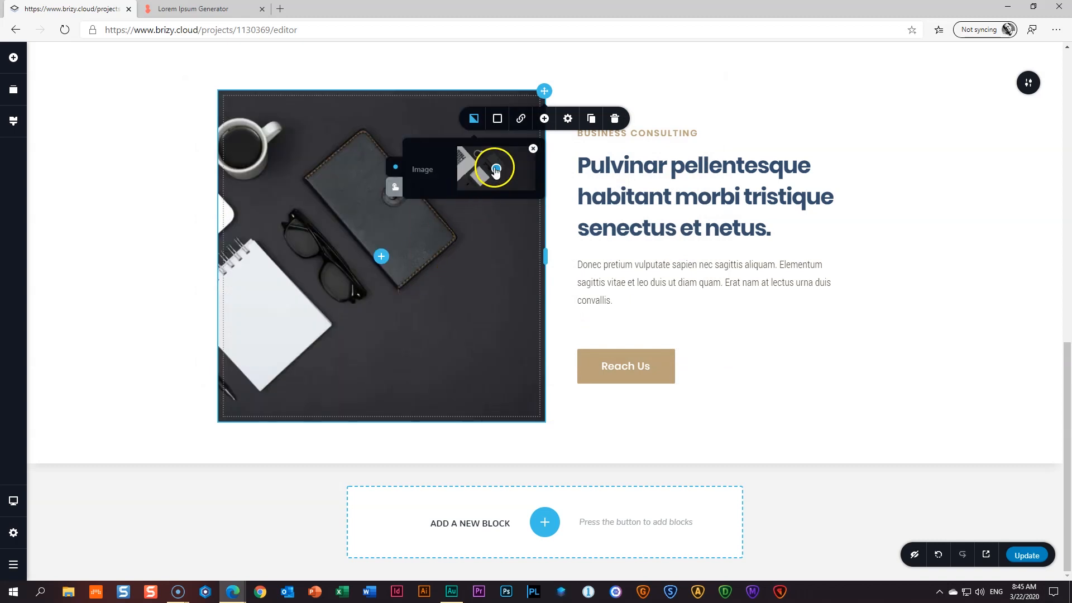
- Shift the background image's focal point slightly left to frame the photo
{"action": "left_click_drag", "start_coordinate": [495, 167], "coordinate": [482, 170]}
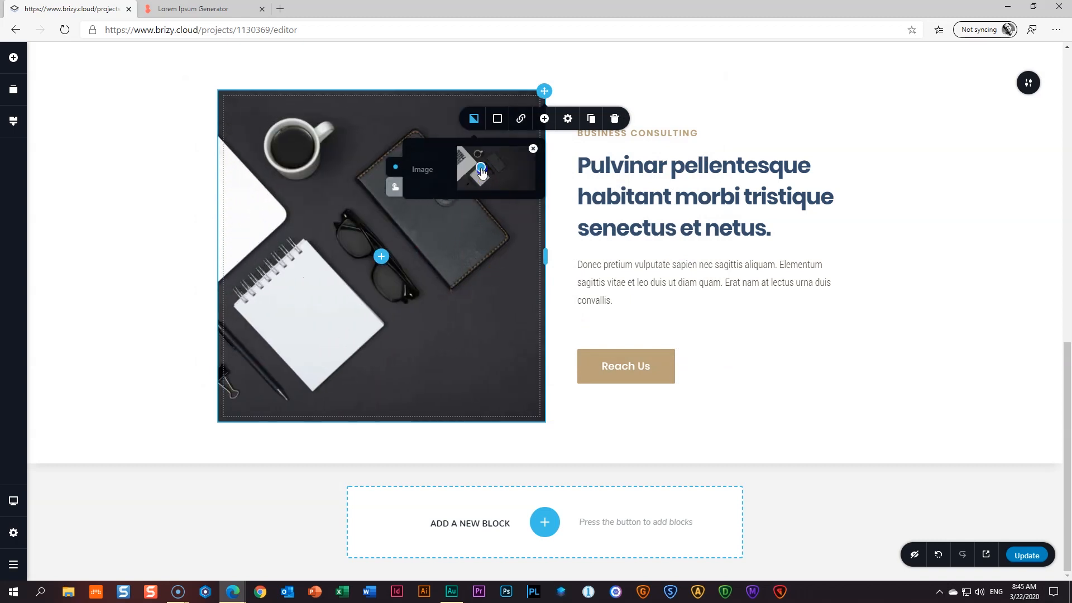
{"action": "left_click", "coordinate": [483, 170]}
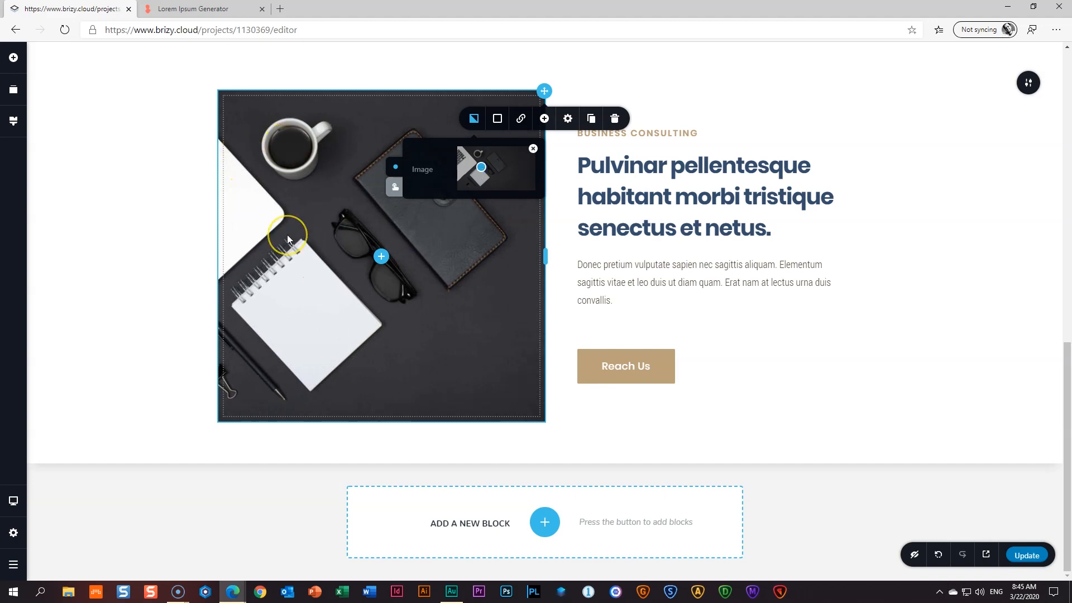
{"action": "left_click_drag", "start_coordinate": [480, 166], "coordinate": [482, 166]}
{"action": "left_click", "coordinate": [427, 295]}
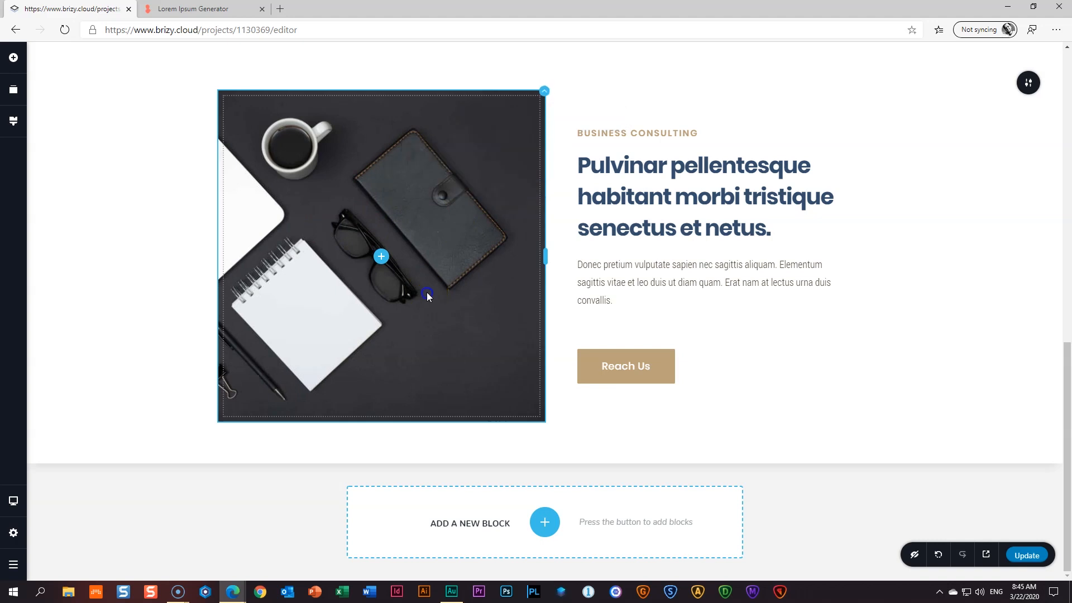
- Add an image element to the left column showing the uploaded Woman on Phone picture
{"action": "left_click", "coordinate": [383, 257]}
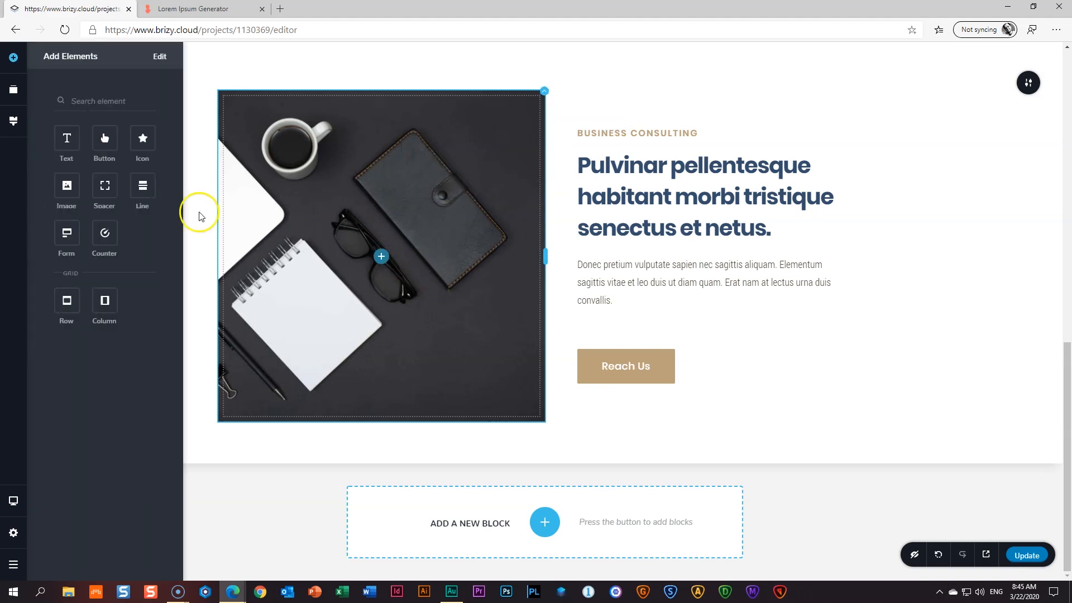
{"action": "left_click_drag", "start_coordinate": [62, 186], "coordinate": [346, 256]}
{"action": "left_click", "coordinate": [380, 177]}
{"action": "left_click", "coordinate": [313, 356]}
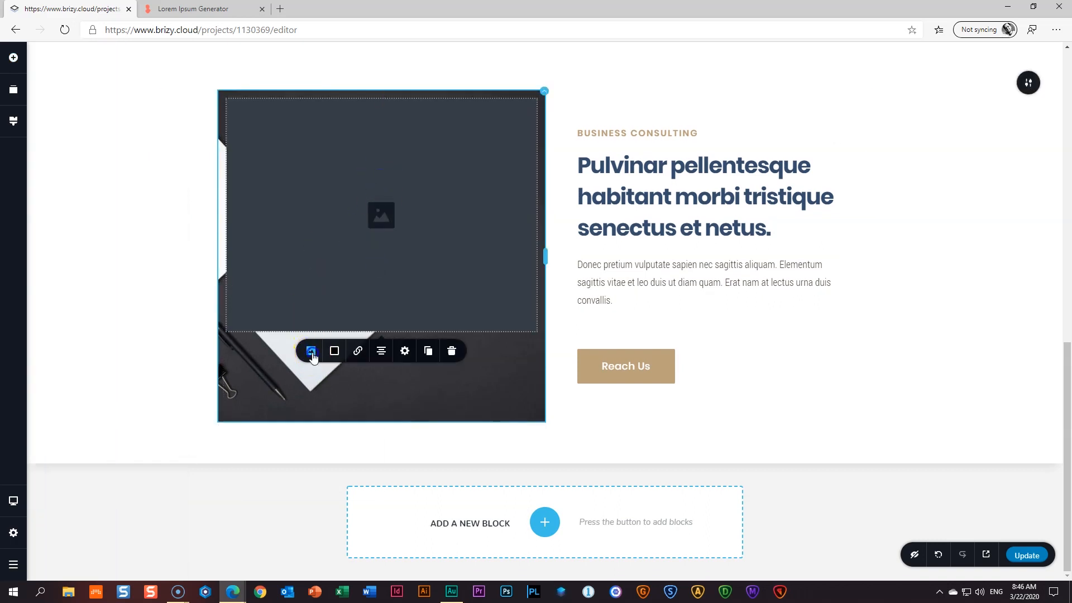
{"action": "left_click", "coordinate": [321, 398]}
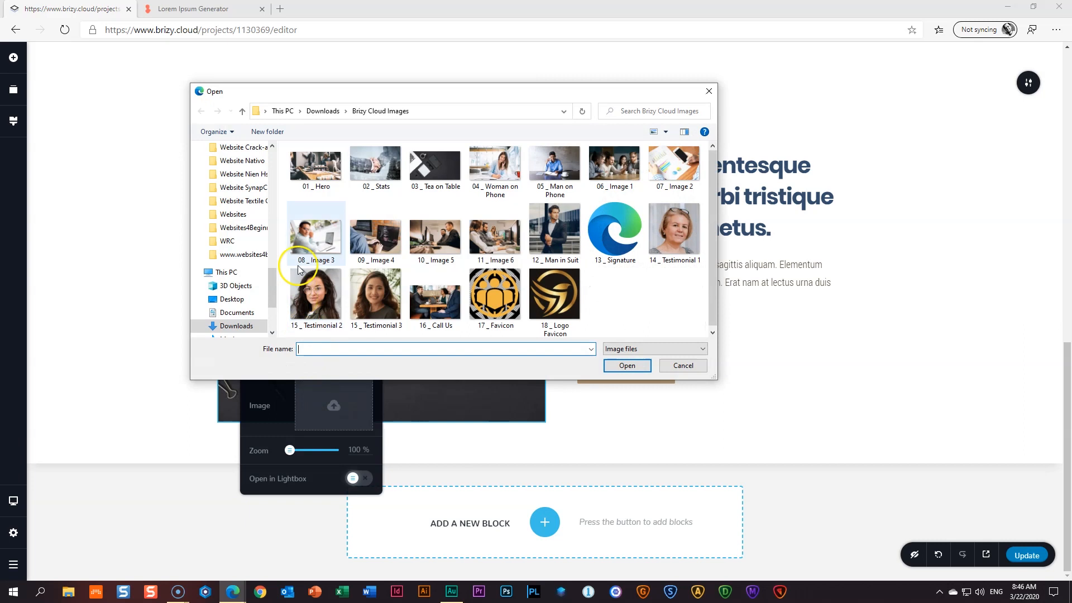
{"action": "left_click", "coordinate": [495, 168]}
{"action": "left_click", "coordinate": [626, 364]}
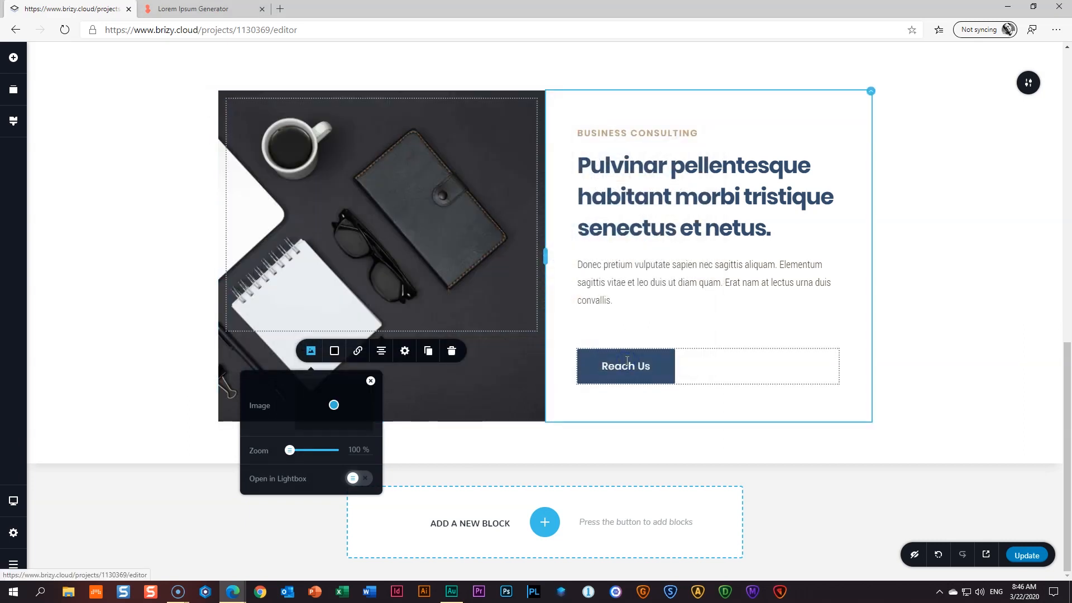
{"action": "left_click", "coordinate": [395, 242]}
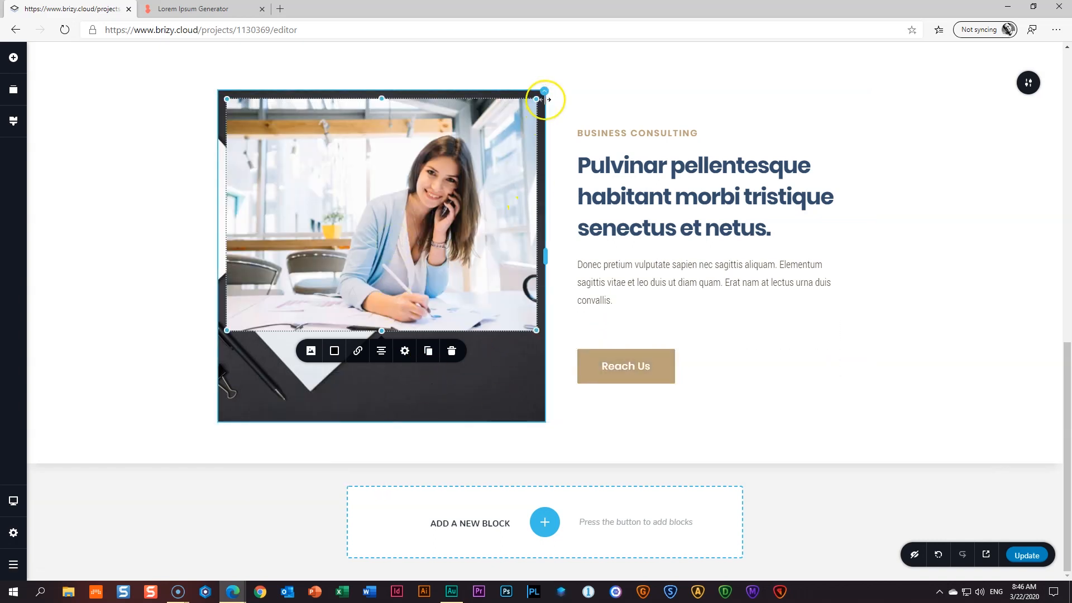
{"action": "left_click", "coordinate": [355, 401]}
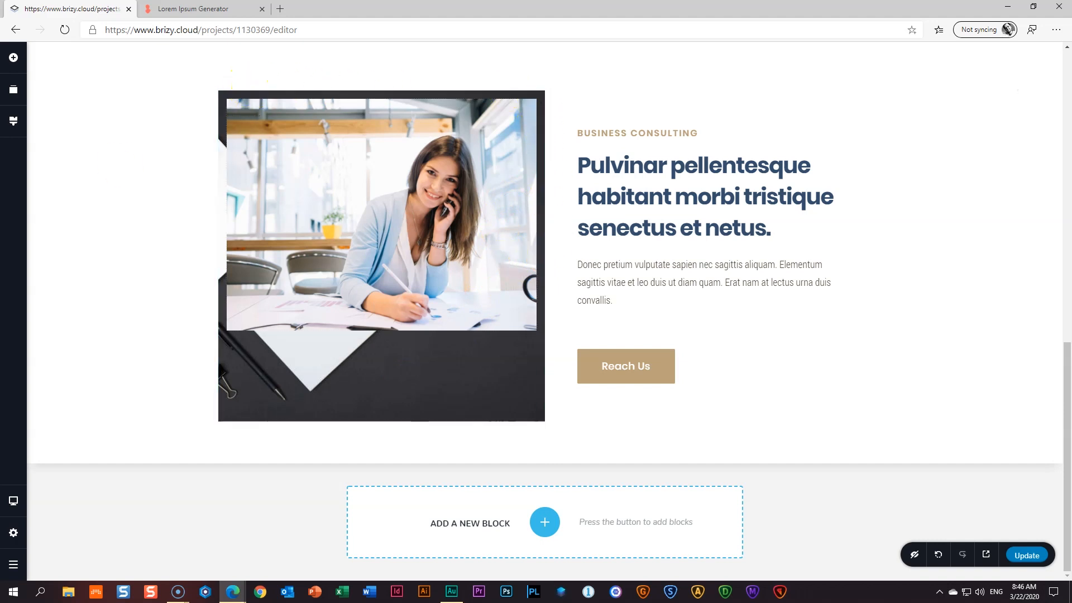
- Give the image column per-side margins of 67 px right and 73 px bottom
{"action": "left_click", "coordinate": [546, 92]}
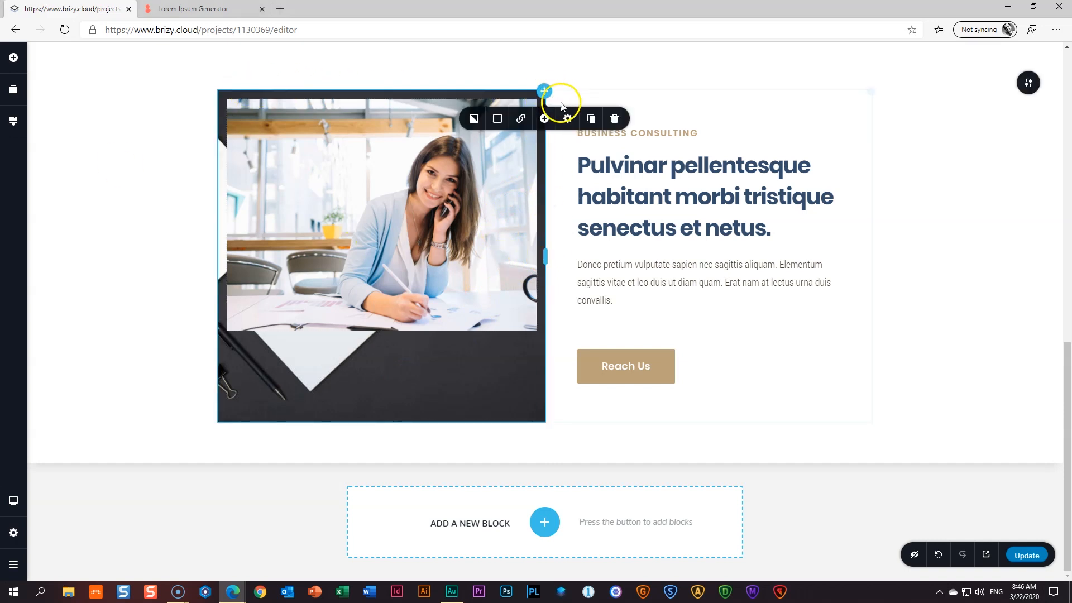
{"action": "left_click", "coordinate": [568, 119]}
{"action": "left_click", "coordinate": [549, 182]}
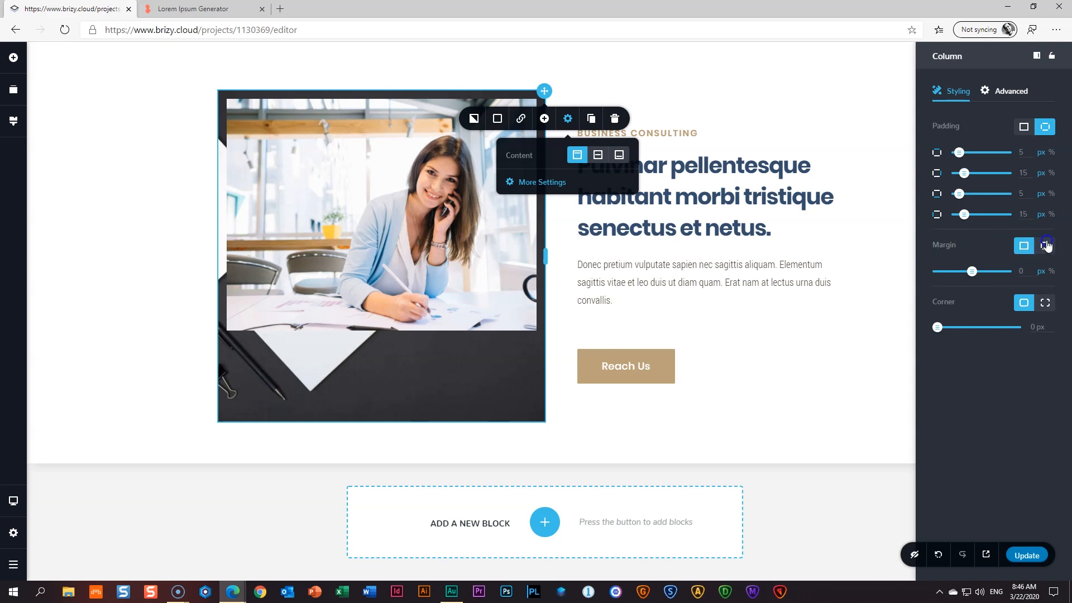
{"action": "left_click", "coordinate": [1046, 245]}
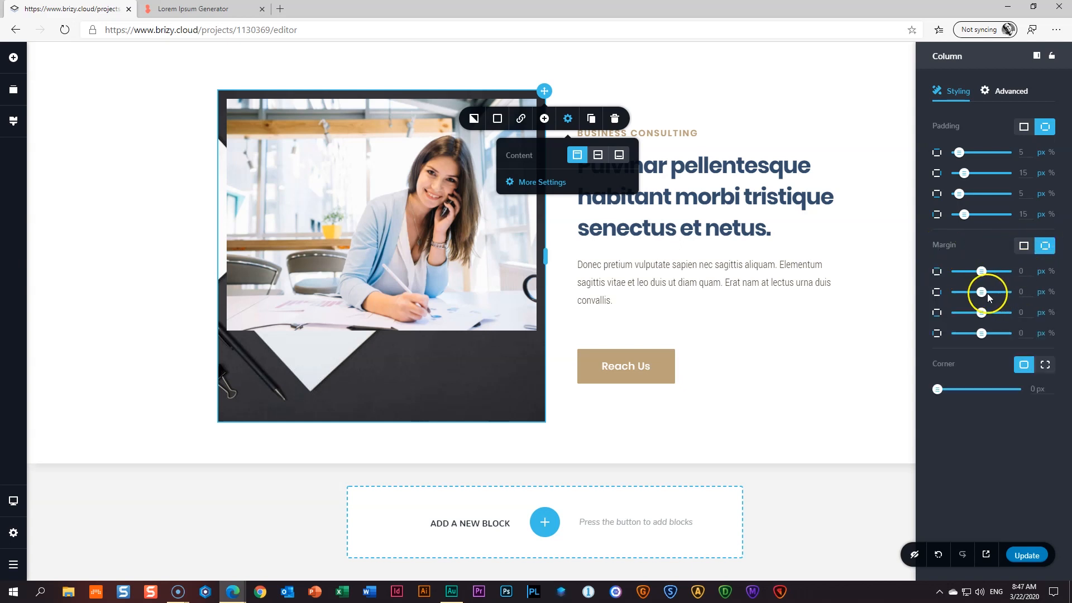
{"action": "left_click_drag", "start_coordinate": [982, 292], "coordinate": [998, 292]}
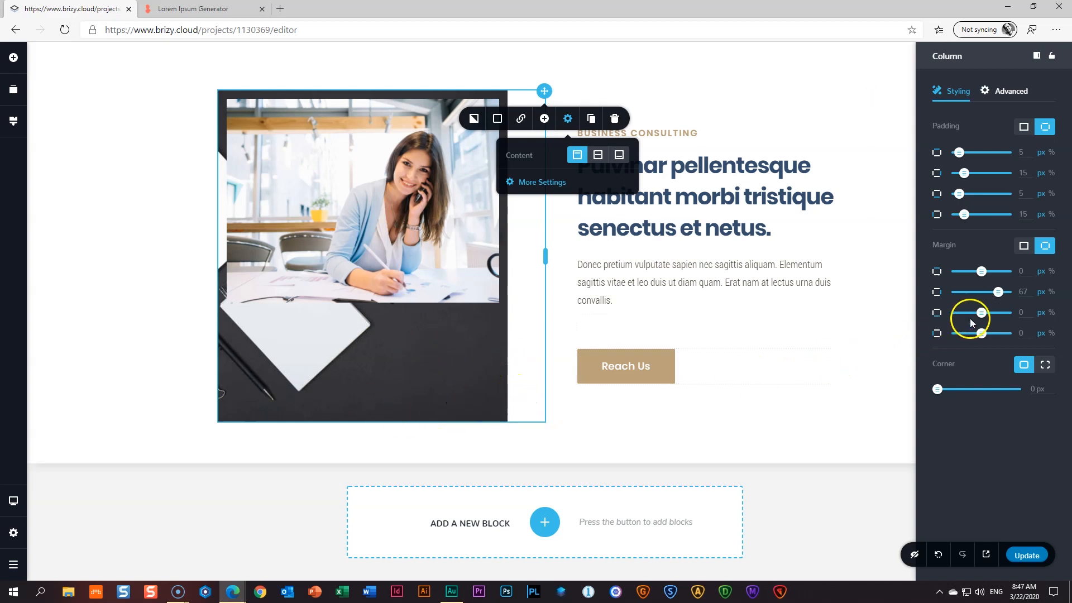
{"action": "left_click_drag", "start_coordinate": [982, 313], "coordinate": [1003, 314]}
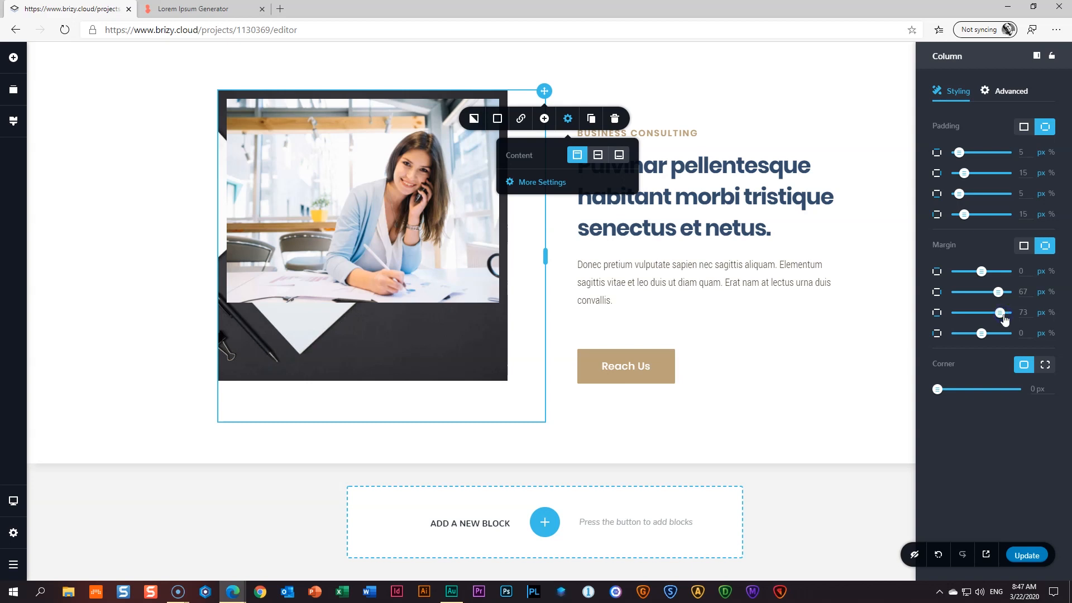
{"action": "left_click", "coordinate": [864, 353]}
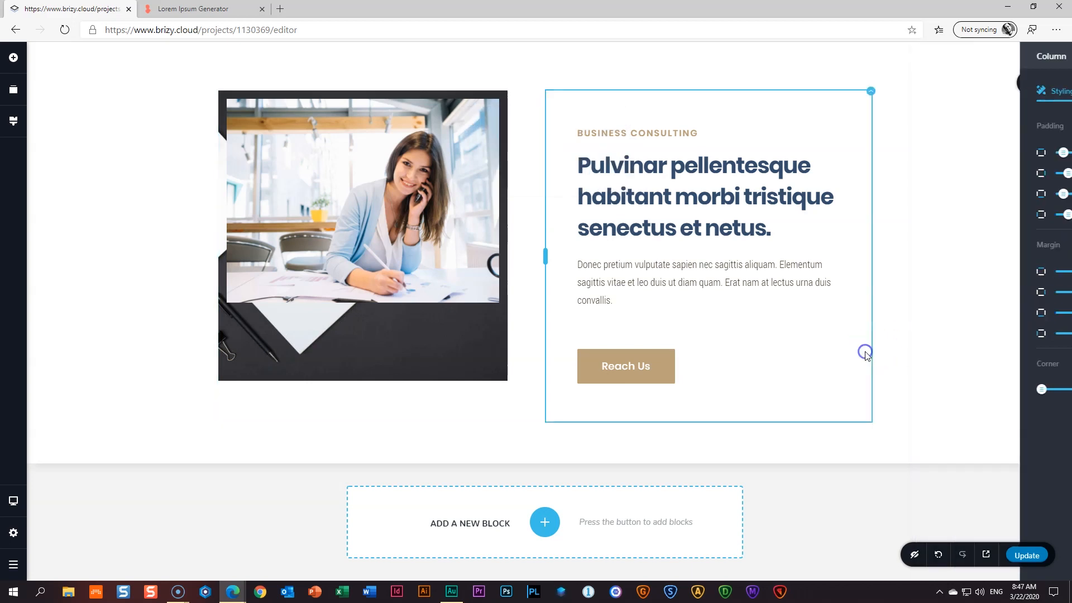
- Set the photo height to 100, then drag its handles until it nearly fills the dark background
{"action": "left_click", "coordinate": [369, 195]}
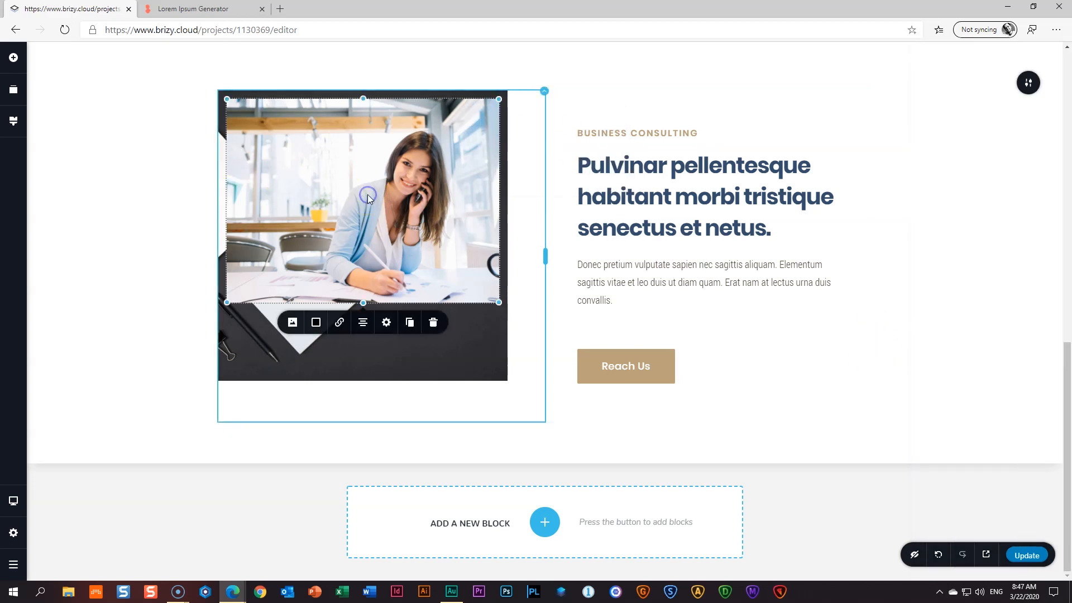
{"action": "left_click", "coordinate": [387, 328]}
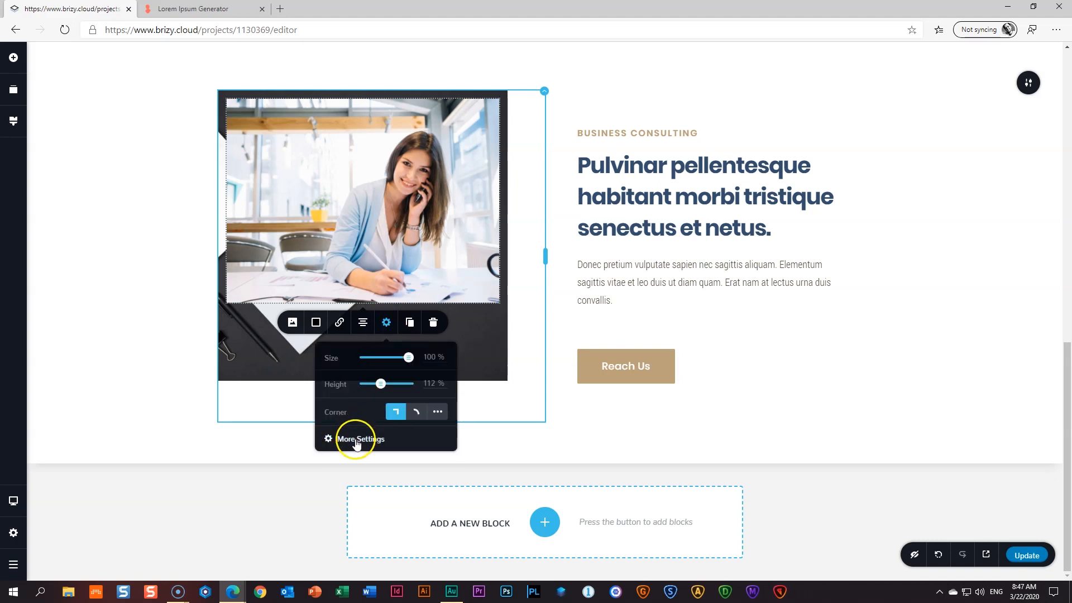
{"action": "double_click", "coordinate": [428, 380]}
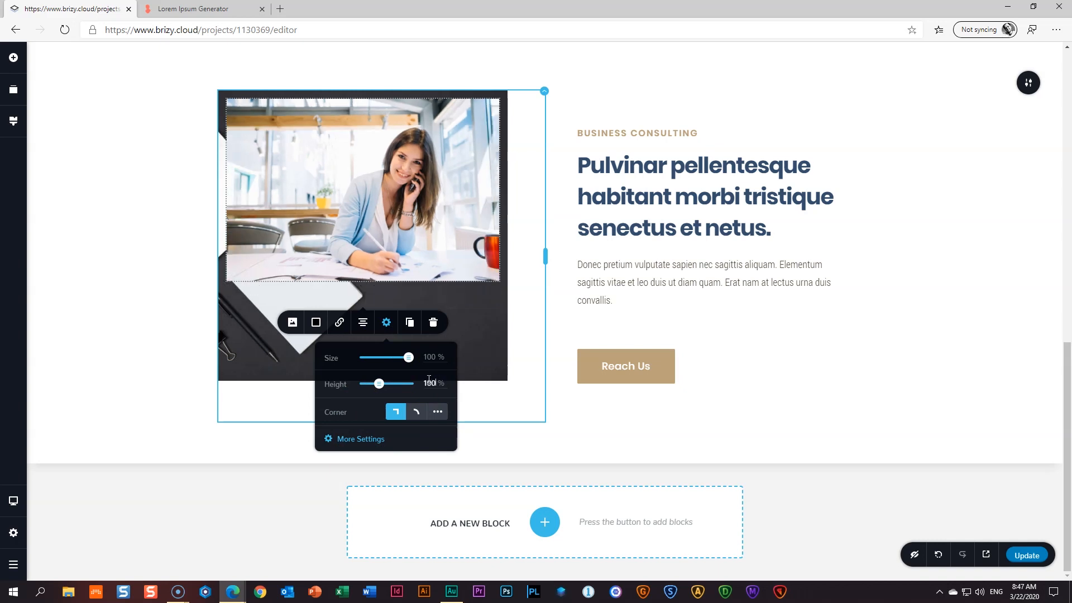
{"action": "left_click", "coordinate": [419, 183]}
{"action": "left_click_drag", "start_coordinate": [499, 280], "coordinate": [473, 248]}
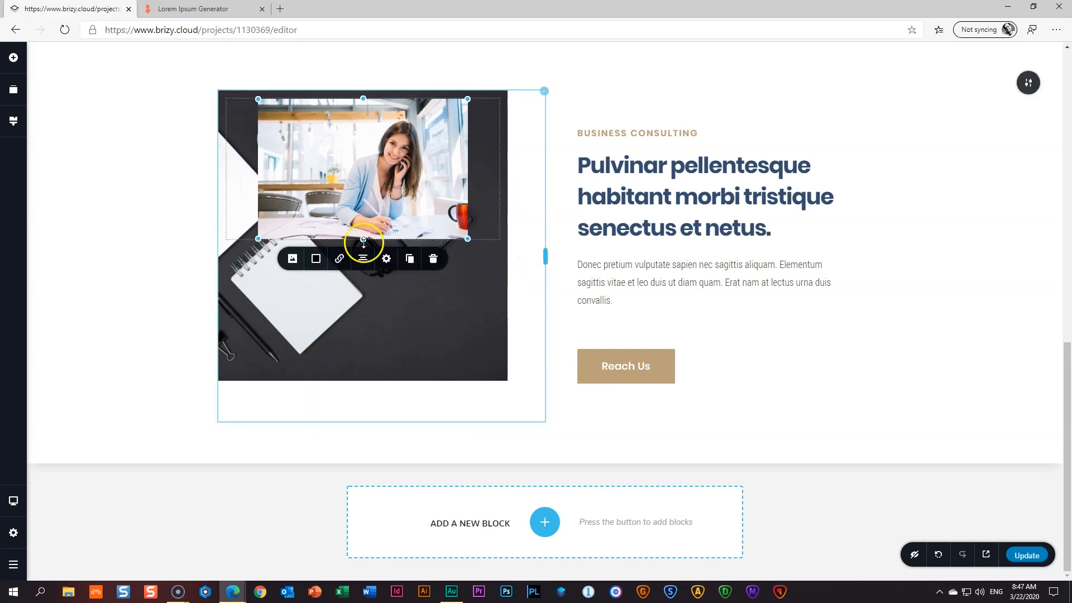
{"action": "left_click_drag", "start_coordinate": [362, 246], "coordinate": [362, 288]}
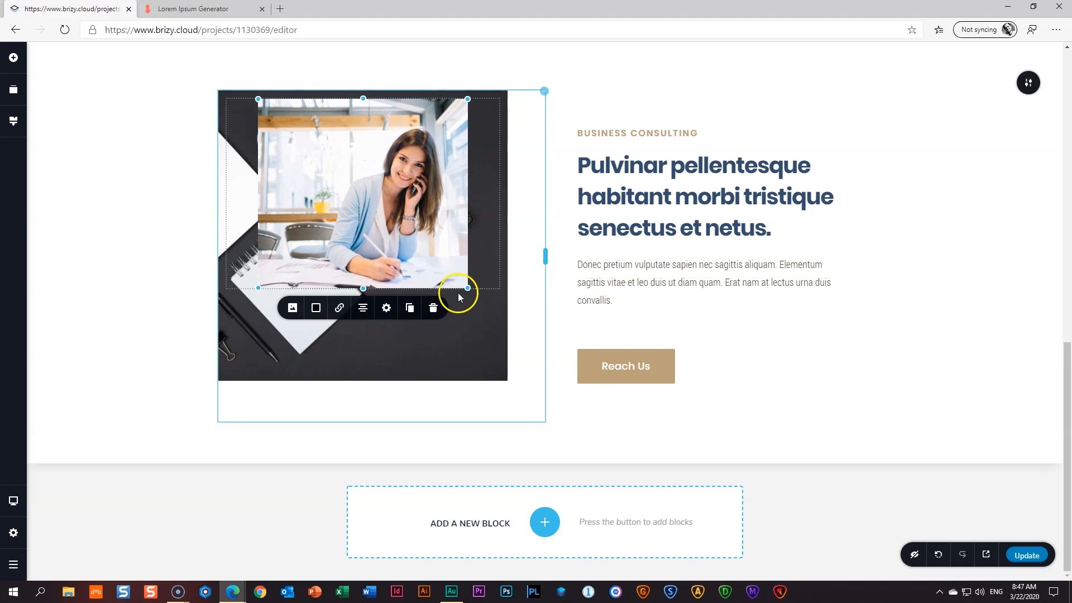
{"action": "left_click_drag", "start_coordinate": [467, 288], "coordinate": [514, 342]}
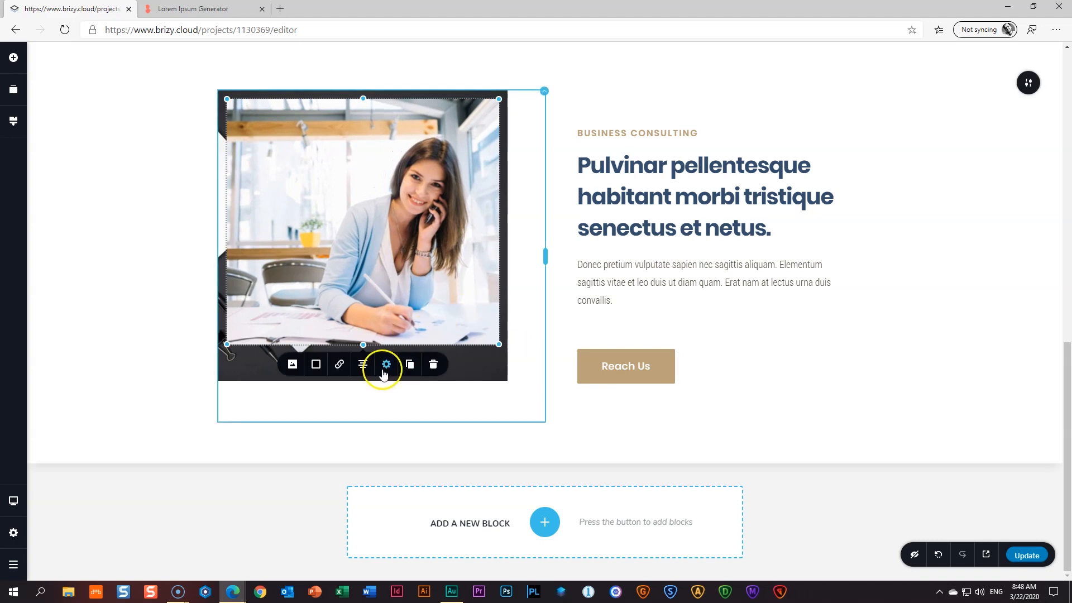
{"action": "left_click", "coordinate": [385, 366]}
- Set the photo's per-side margins to top 150, right -56, bottom -43 and left 51 px
{"action": "left_click", "coordinate": [347, 483]}
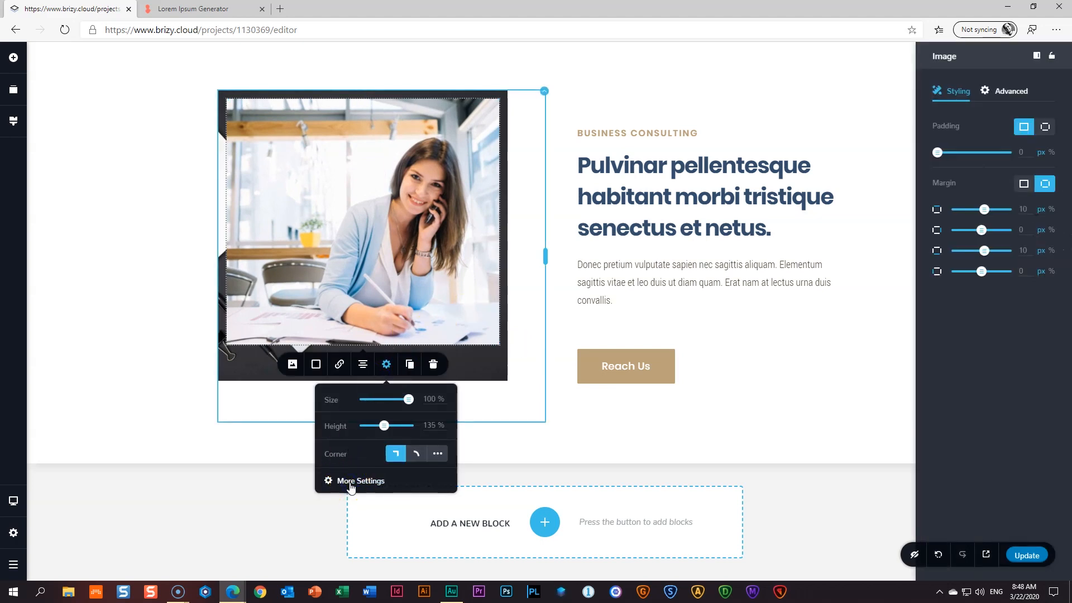
{"action": "left_click_drag", "start_coordinate": [987, 216], "coordinate": [1003, 208]}
{"action": "left_click_drag", "start_coordinate": [1005, 209], "coordinate": [1007, 209]}
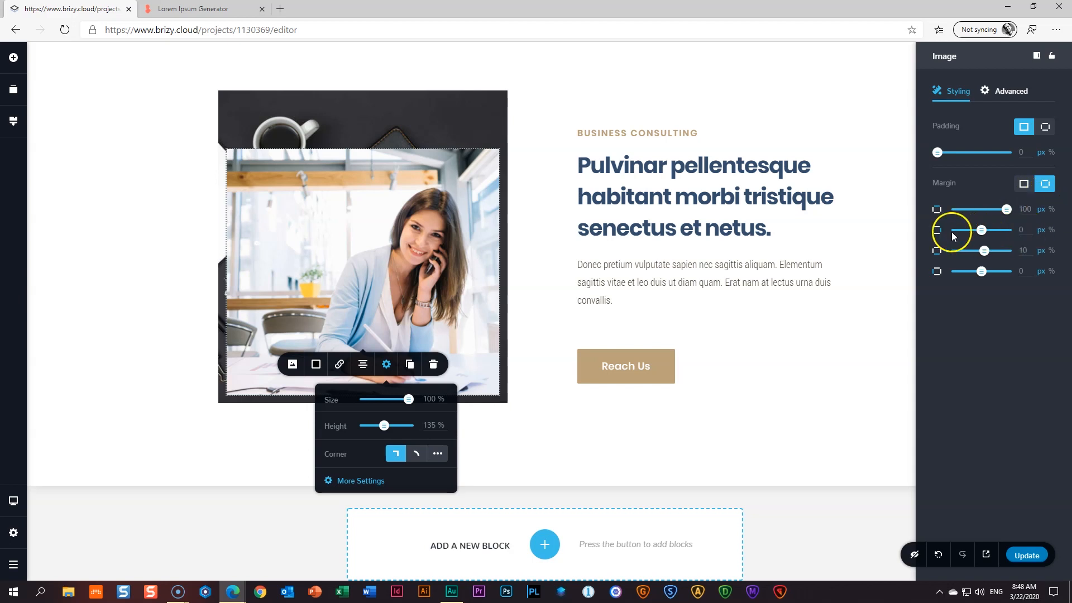
{"action": "left_click_drag", "start_coordinate": [981, 231], "coordinate": [949, 235]}
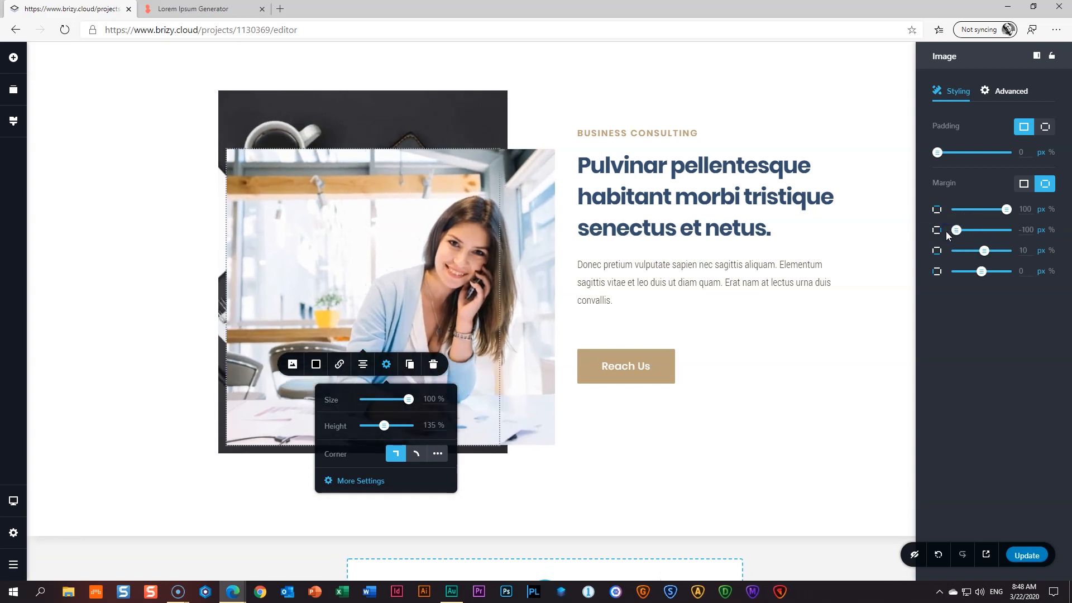
{"action": "left_click_drag", "start_coordinate": [984, 251], "coordinate": [968, 230]}
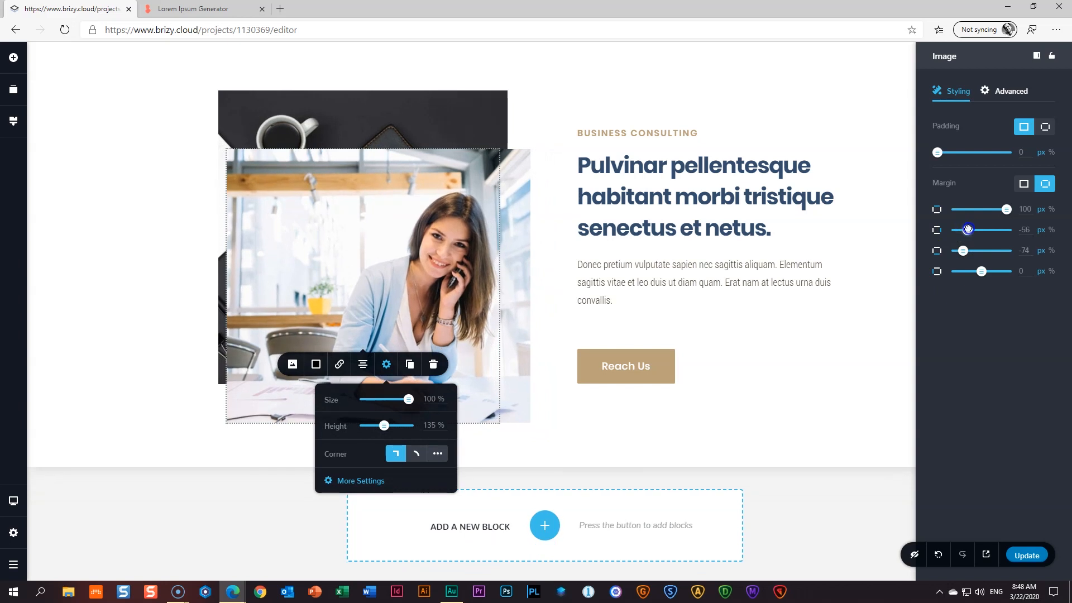
{"action": "left_click_drag", "start_coordinate": [982, 271], "coordinate": [972, 251]}
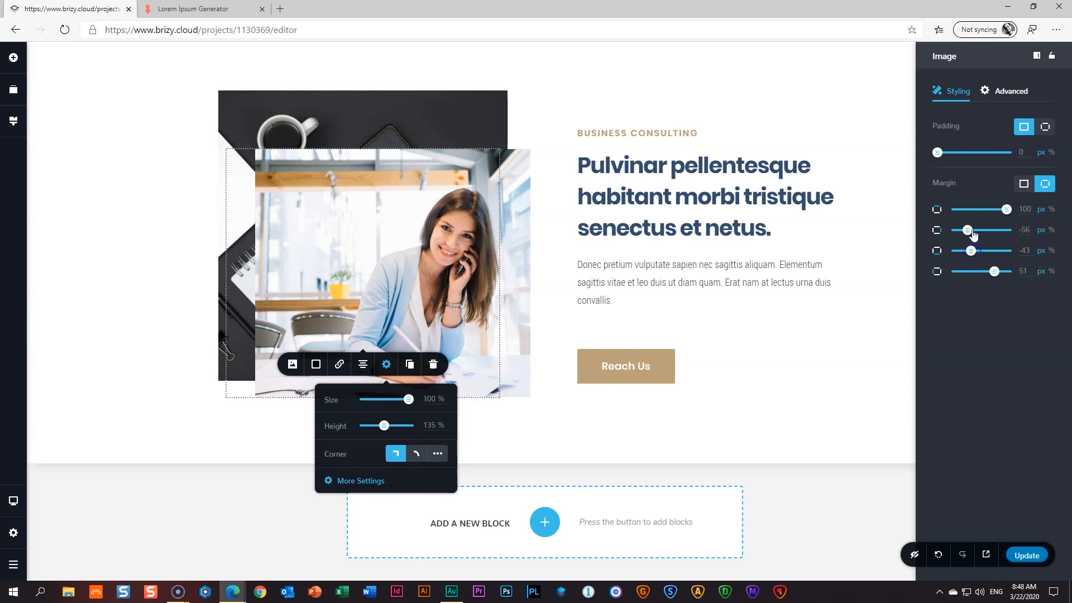
{"action": "left_click_drag", "start_coordinate": [1006, 210], "coordinate": [1017, 207]}
{"action": "double_click", "coordinate": [1025, 209]}
{"action": "type", "text": "150"}
{"action": "key", "text": "Return"}
{"action": "left_click", "coordinate": [901, 321]}
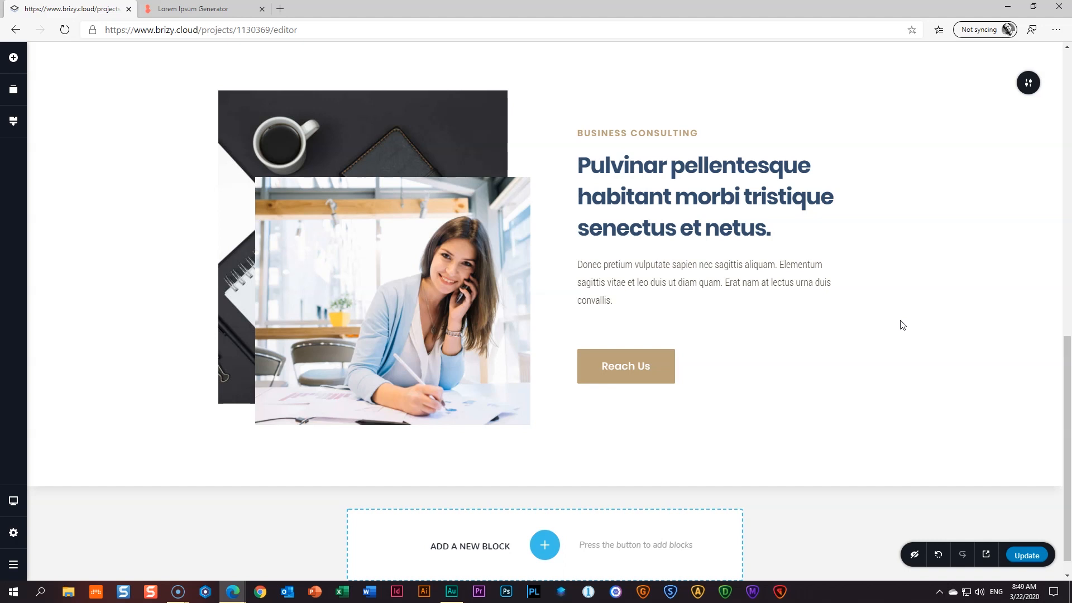
- Zoom the office photo to 114% and recentre its crop
{"action": "left_click", "coordinate": [899, 326]}
{"action": "left_click", "coordinate": [446, 254]}
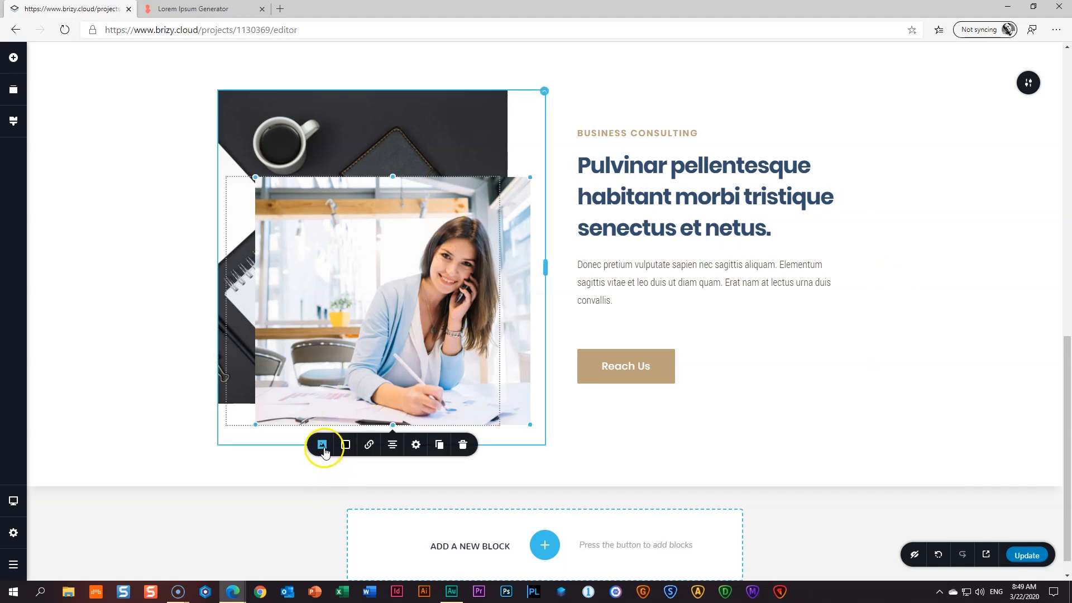
{"action": "left_click", "coordinate": [322, 446]}
{"action": "left_click_drag", "start_coordinate": [301, 544], "coordinate": [307, 544]}
{"action": "left_click_drag", "start_coordinate": [345, 498], "coordinate": [346, 508]}
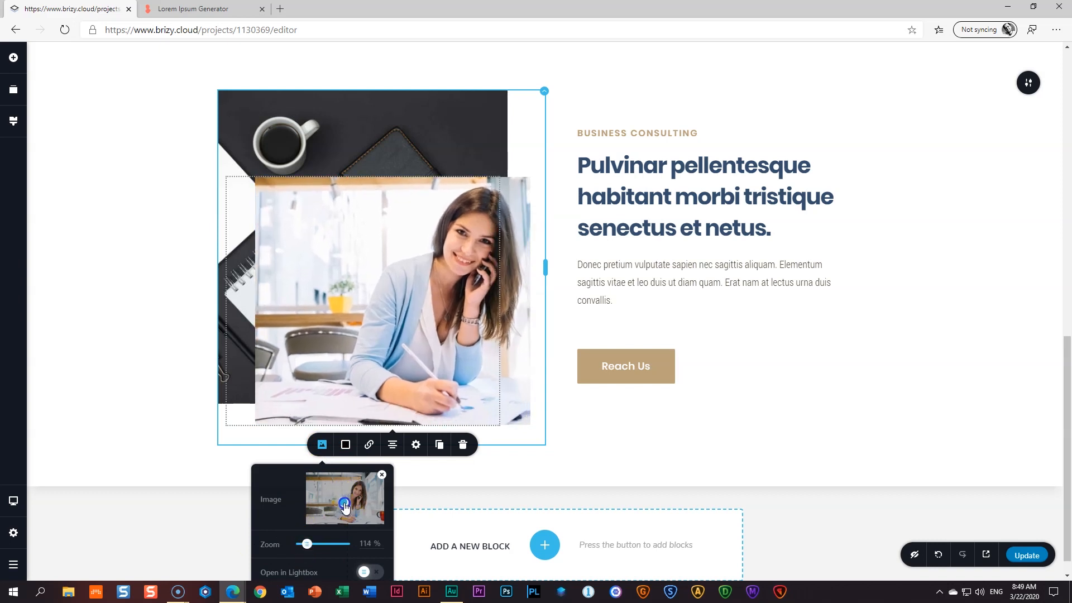
- Give the photo a black outset shadow with blur 20, 5 px offsets and 32% opacity
{"action": "left_click", "coordinate": [346, 444]}
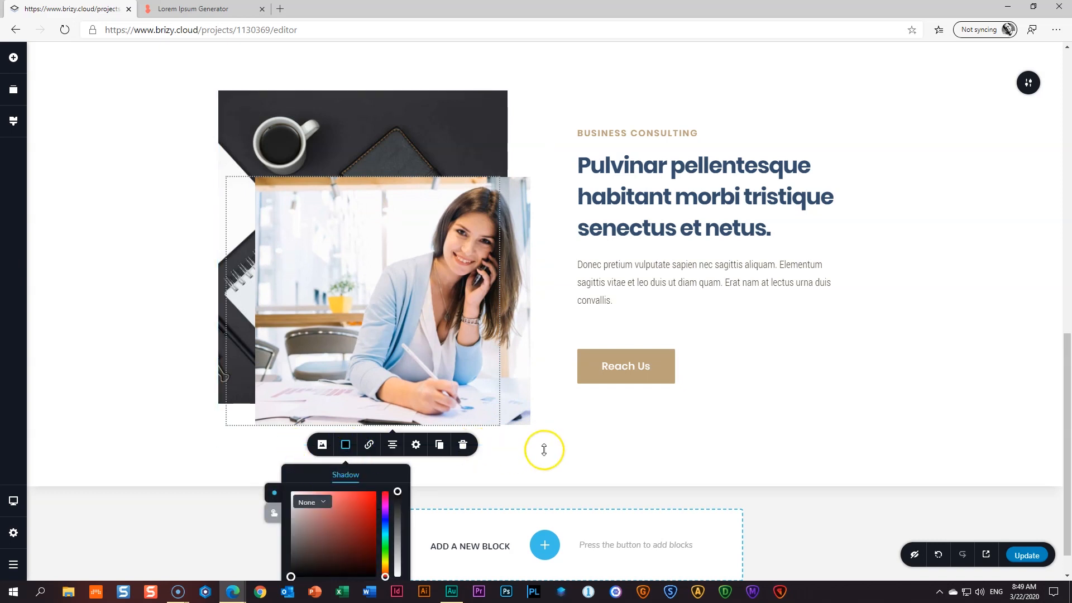
{"action": "scroll", "coordinate": [623, 446], "scroll_direction": "down", "scroll_amount": 2}
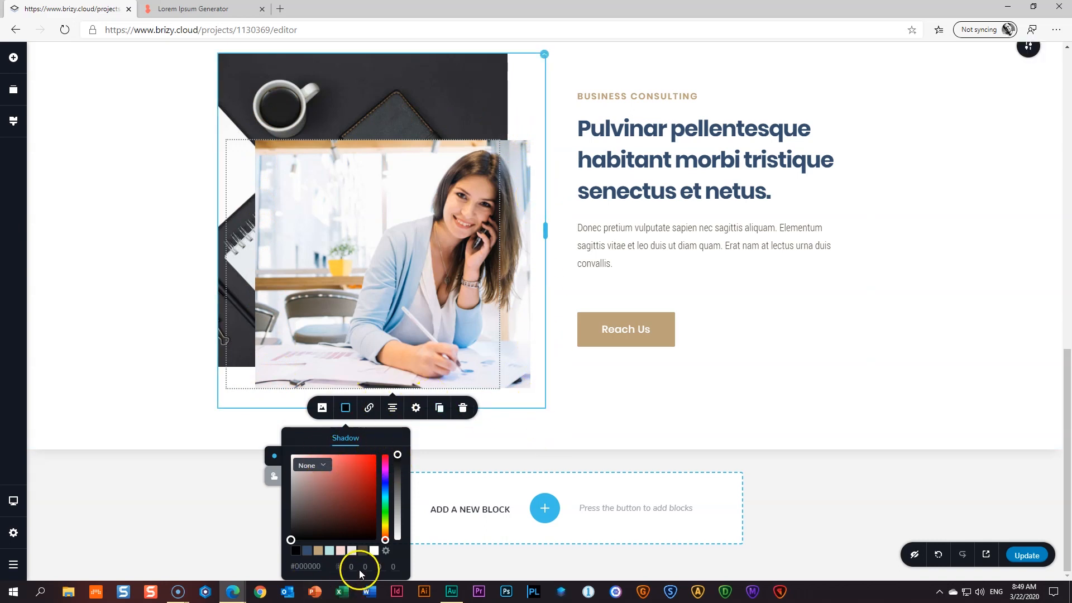
{"action": "left_click_drag", "start_coordinate": [397, 455], "coordinate": [398, 460]}
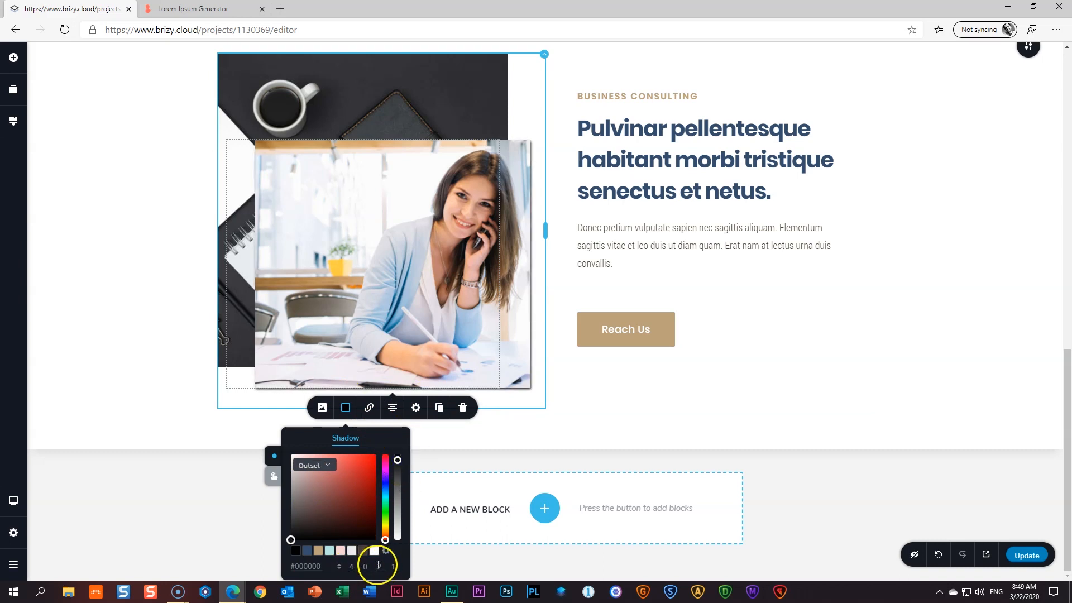
{"action": "left_click", "coordinate": [337, 568]}
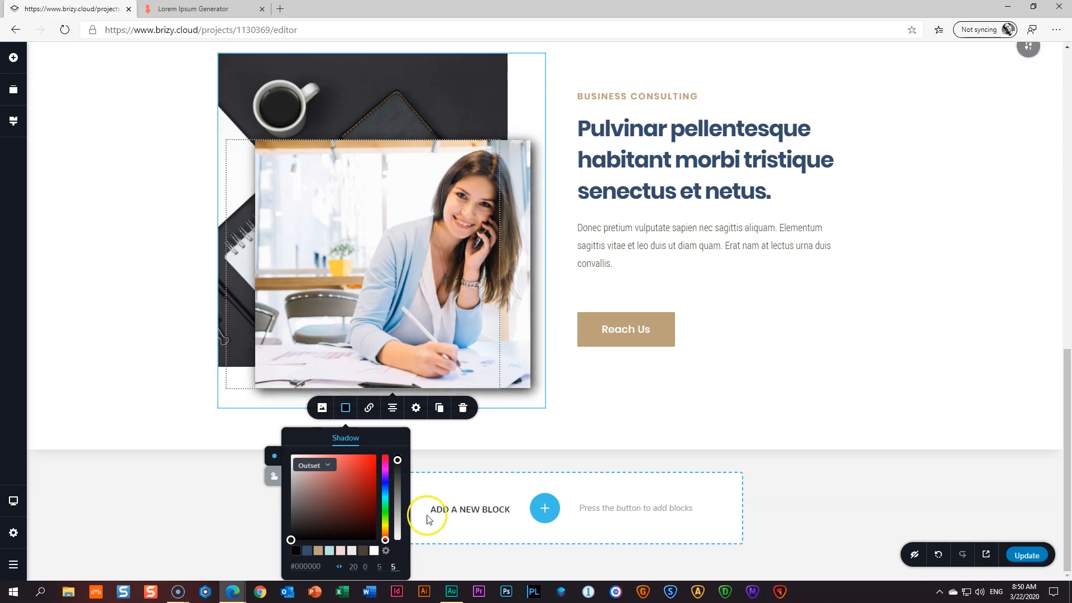
{"action": "left_click_drag", "start_coordinate": [398, 459], "coordinate": [398, 520]}
{"action": "left_click", "coordinate": [600, 405]}
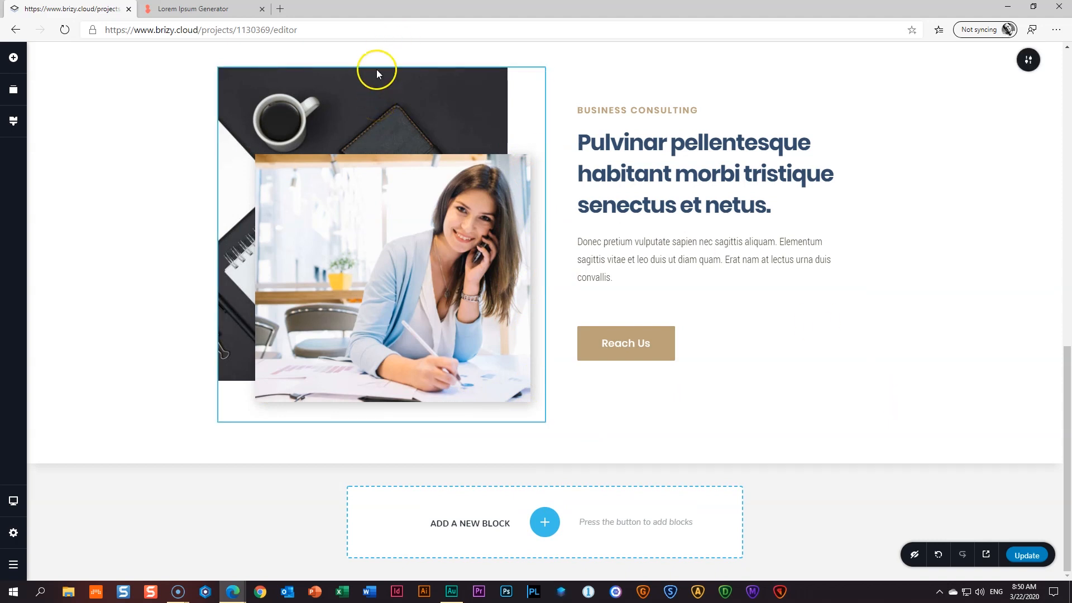
- Give the image column a FadeInLeft entrance animation with 2.0 s duration and 1.0 s delay
{"action": "left_click", "coordinate": [546, 68]}
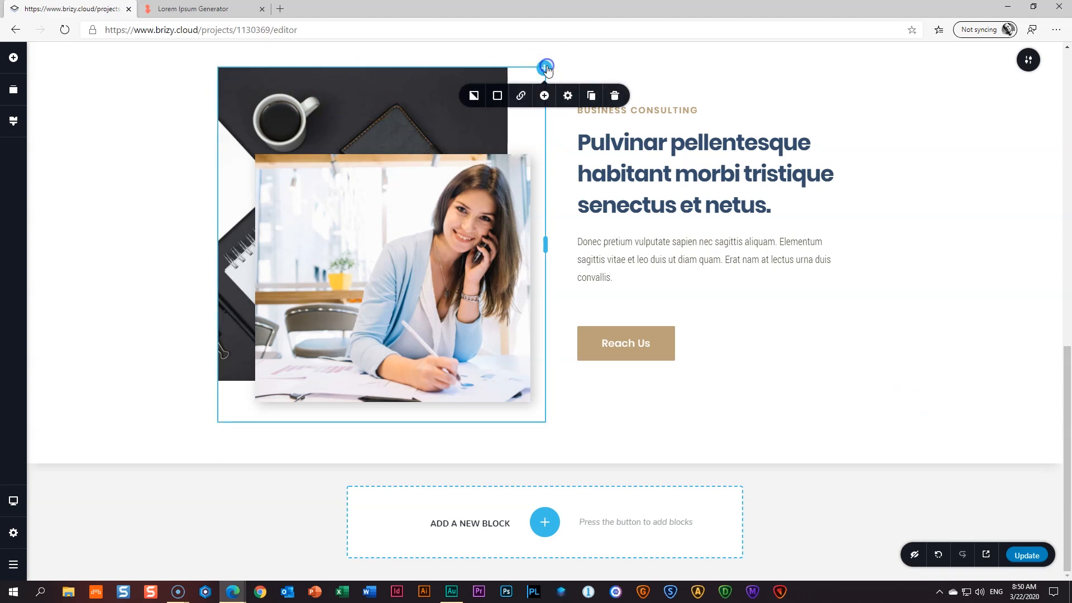
{"action": "left_click", "coordinate": [568, 95]}
{"action": "left_click", "coordinate": [566, 161]}
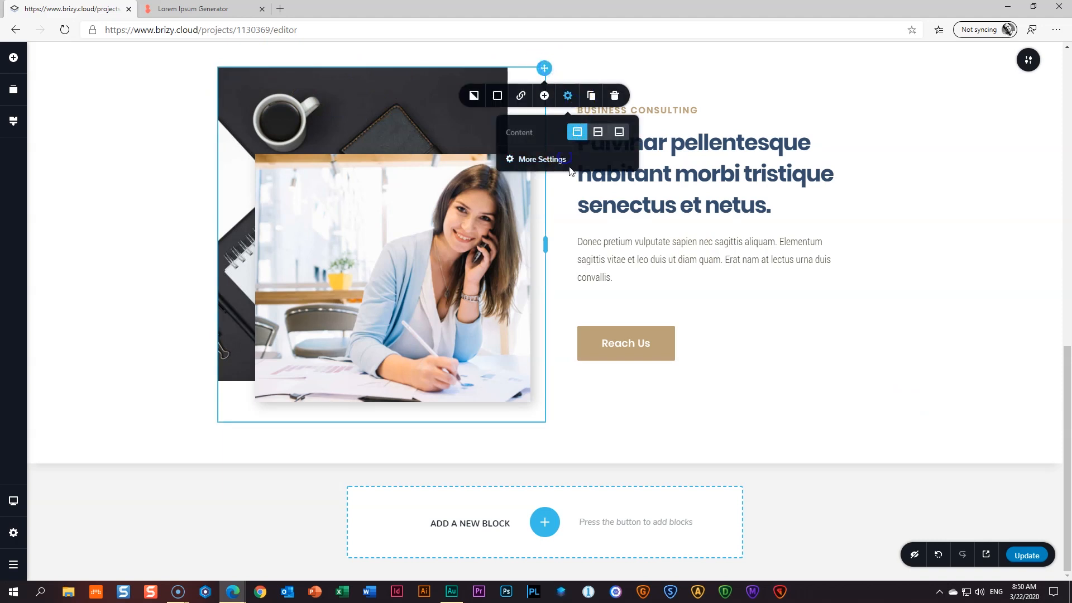
{"action": "left_click", "coordinate": [1020, 94]}
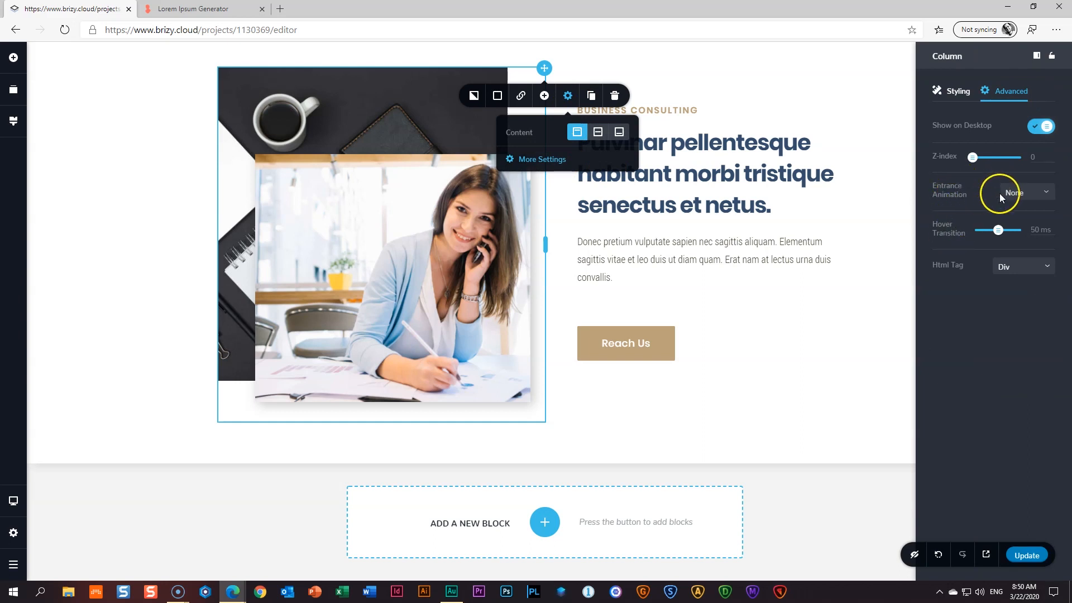
{"action": "left_click", "coordinate": [1014, 193]}
{"action": "scroll", "coordinate": [1036, 224], "scroll_direction": "down", "scroll_amount": 3}
{"action": "scroll", "coordinate": [1037, 246], "scroll_direction": "down", "scroll_amount": 3}
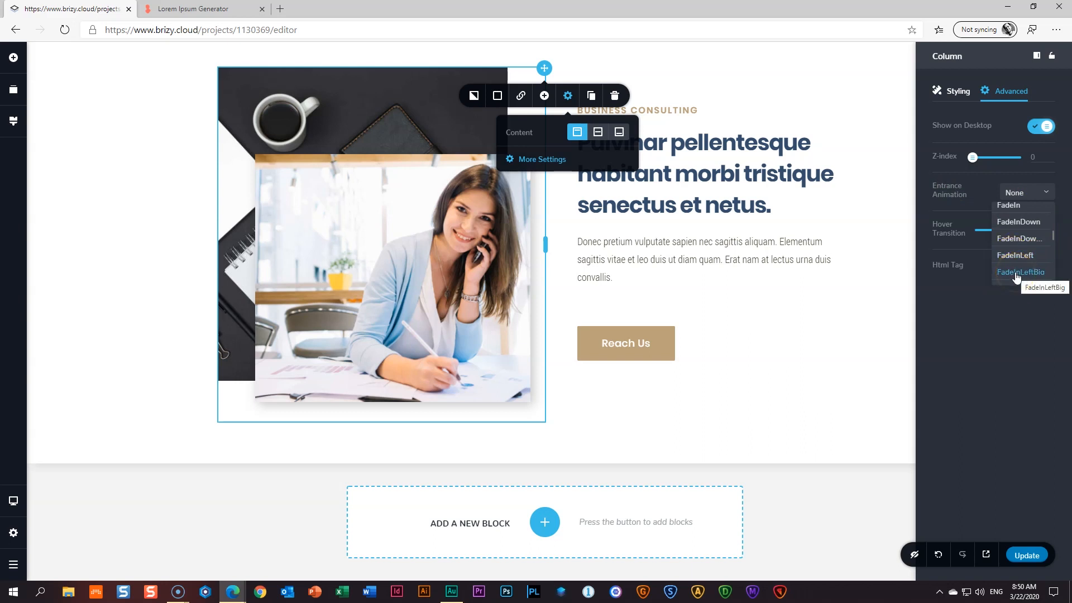
{"action": "left_click", "coordinate": [1017, 273]}
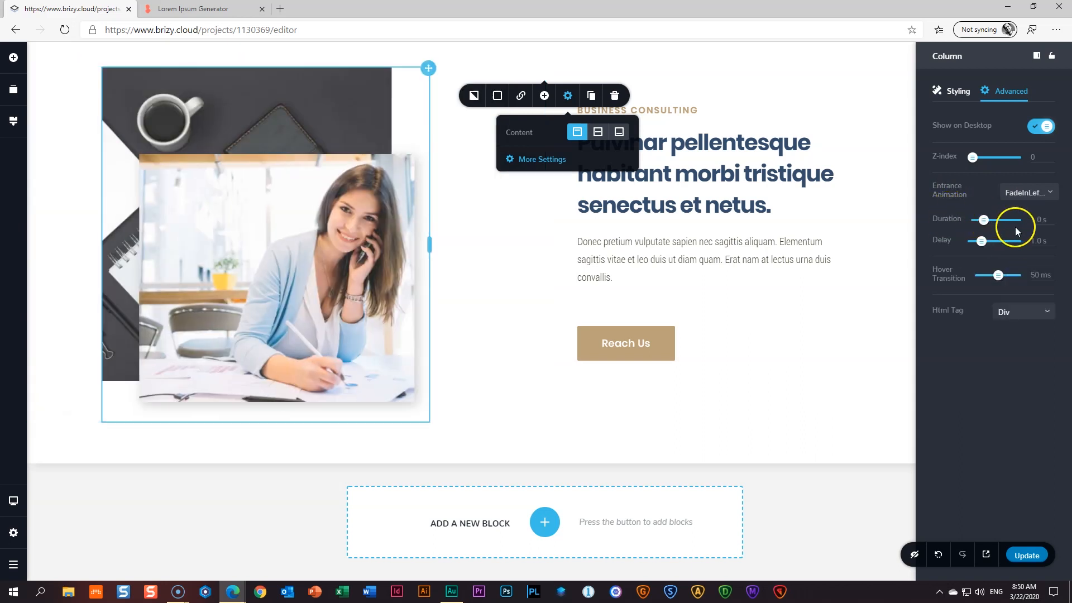
{"action": "left_click_drag", "start_coordinate": [984, 220], "coordinate": [989, 220]}
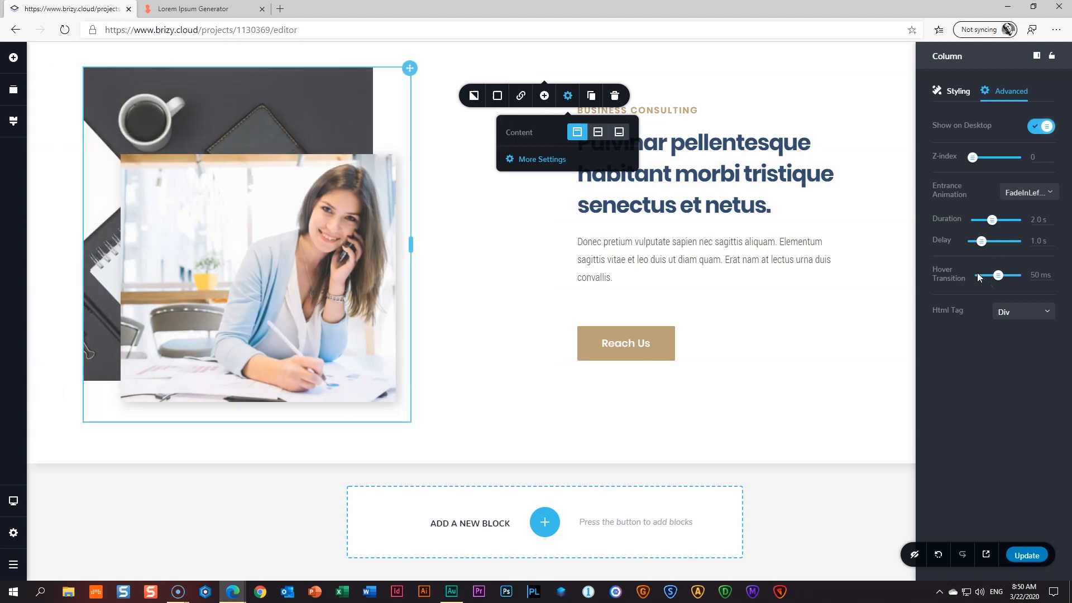
{"action": "left_click", "coordinate": [385, 229]}
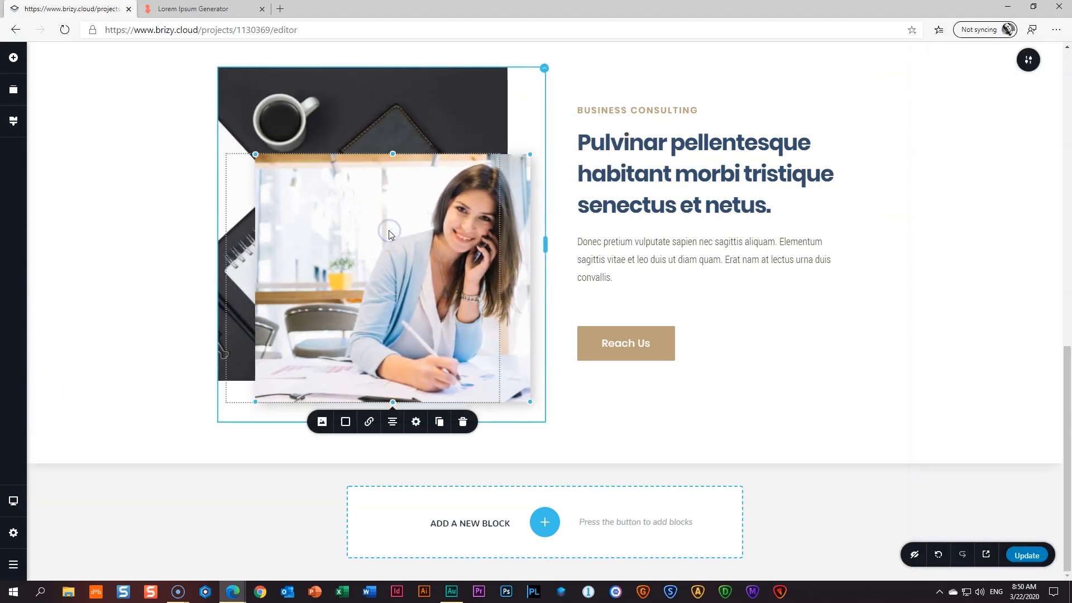
- Give the photo a FadeInUp entrance animation lasting 2.0 s with a 1.3 s delay
{"action": "left_click", "coordinate": [416, 421]}
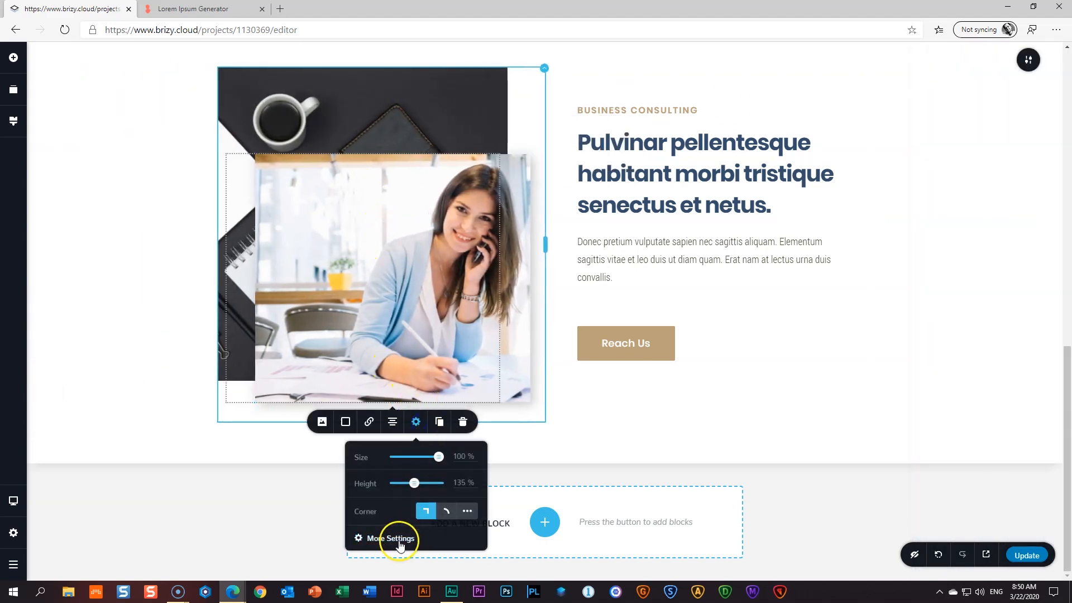
{"action": "left_click", "coordinate": [399, 539]}
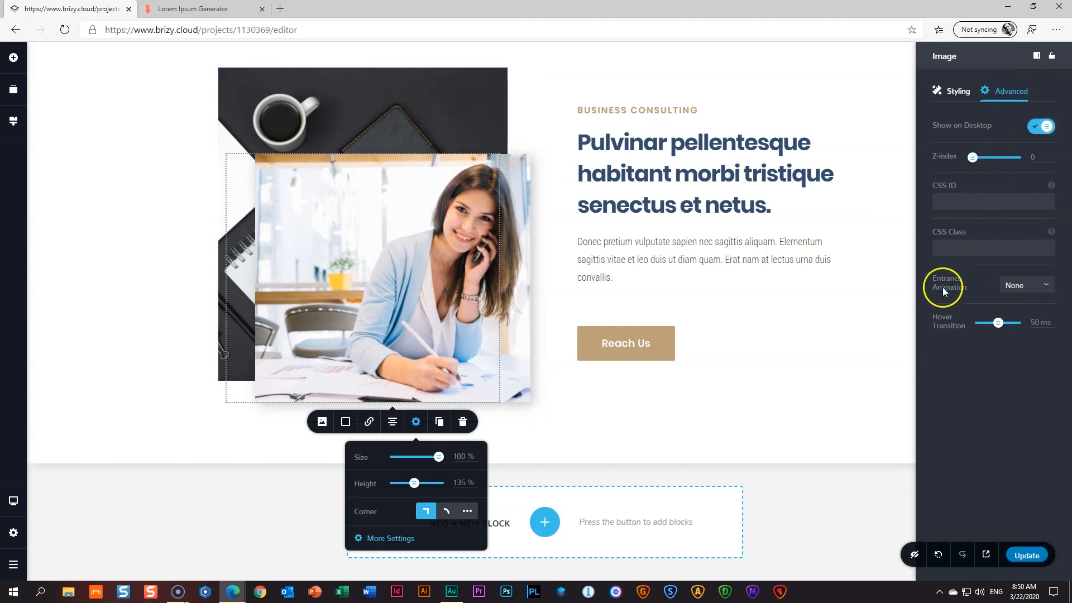
{"action": "left_click", "coordinate": [1028, 284]}
{"action": "scroll", "coordinate": [1032, 341], "scroll_direction": "down", "scroll_amount": 2}
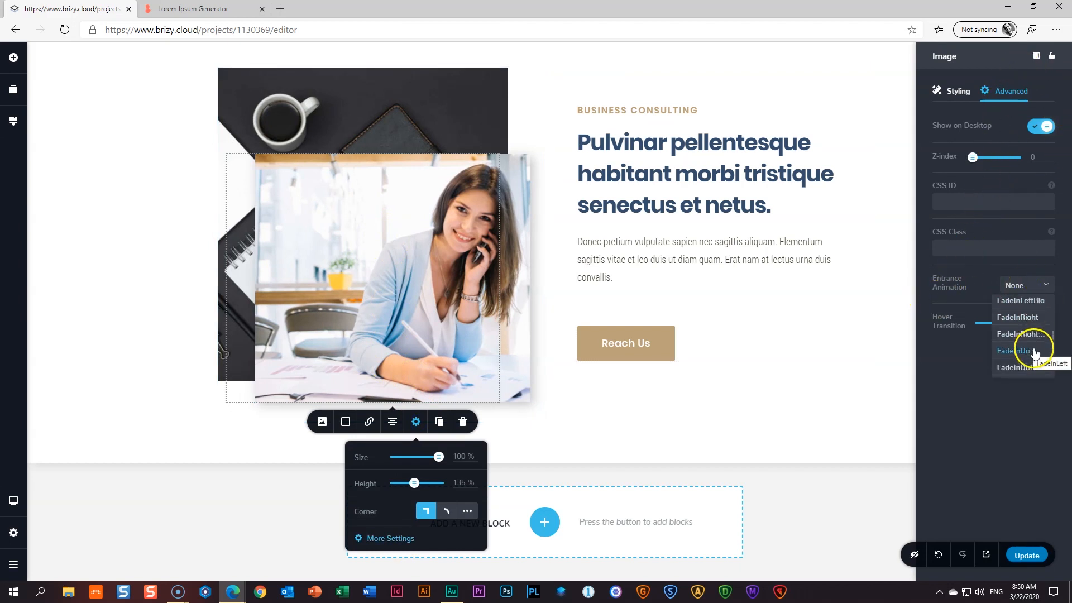
{"action": "left_click", "coordinate": [1022, 352]}
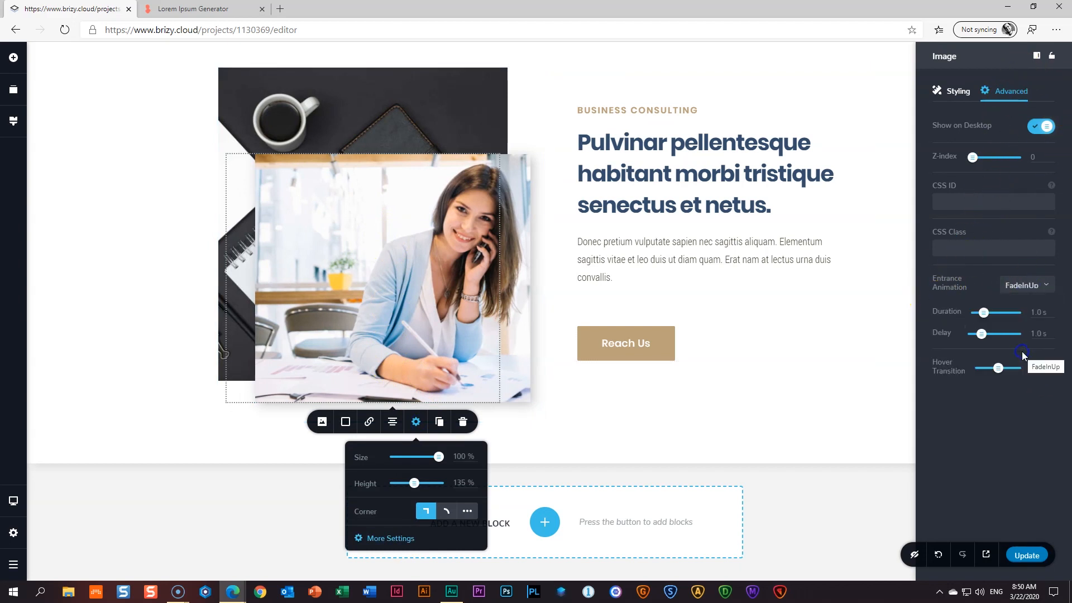
{"action": "left_click", "coordinate": [984, 311]}
{"action": "left_click_drag", "start_coordinate": [983, 312], "coordinate": [991, 312]}
{"action": "left_click", "coordinate": [982, 334]}
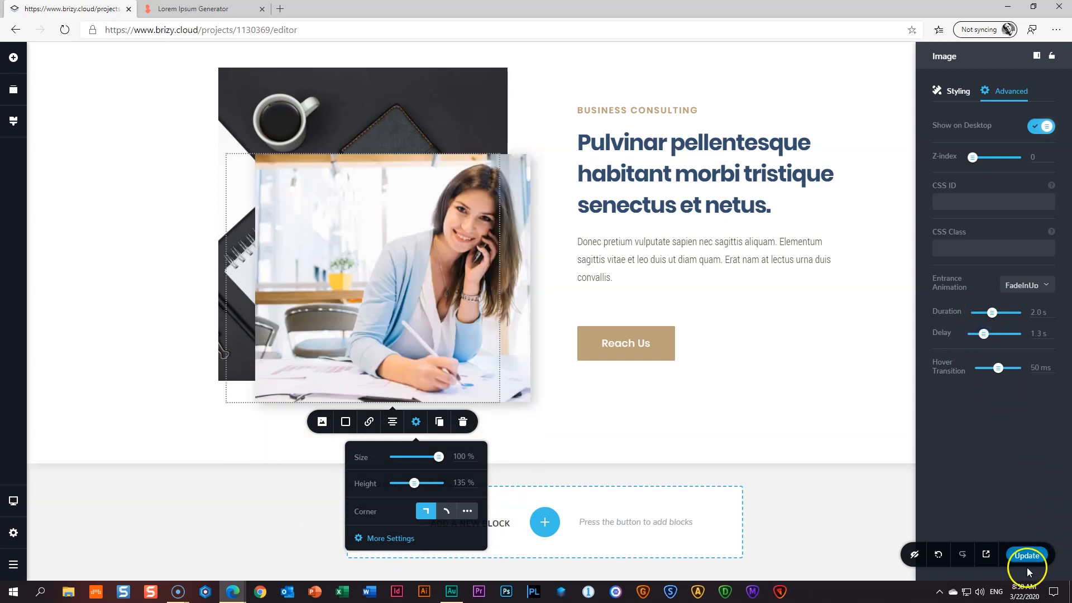
- Publish the updated page and open the live site in a new tab
{"action": "left_click", "coordinate": [834, 450]}
{"action": "left_click", "coordinate": [1027, 554]}
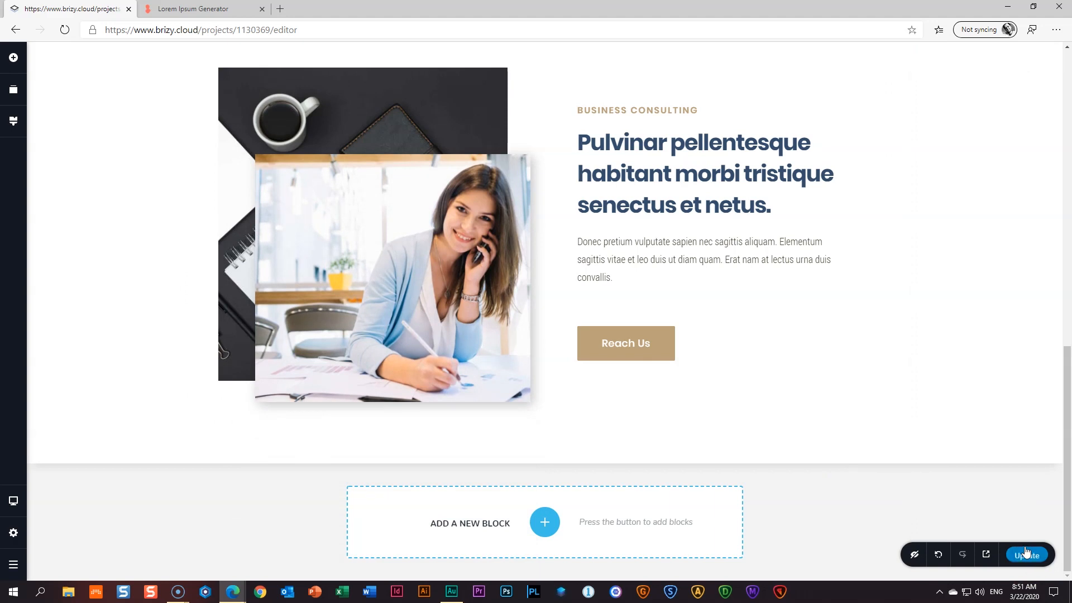
{"action": "left_click", "coordinate": [986, 554]}
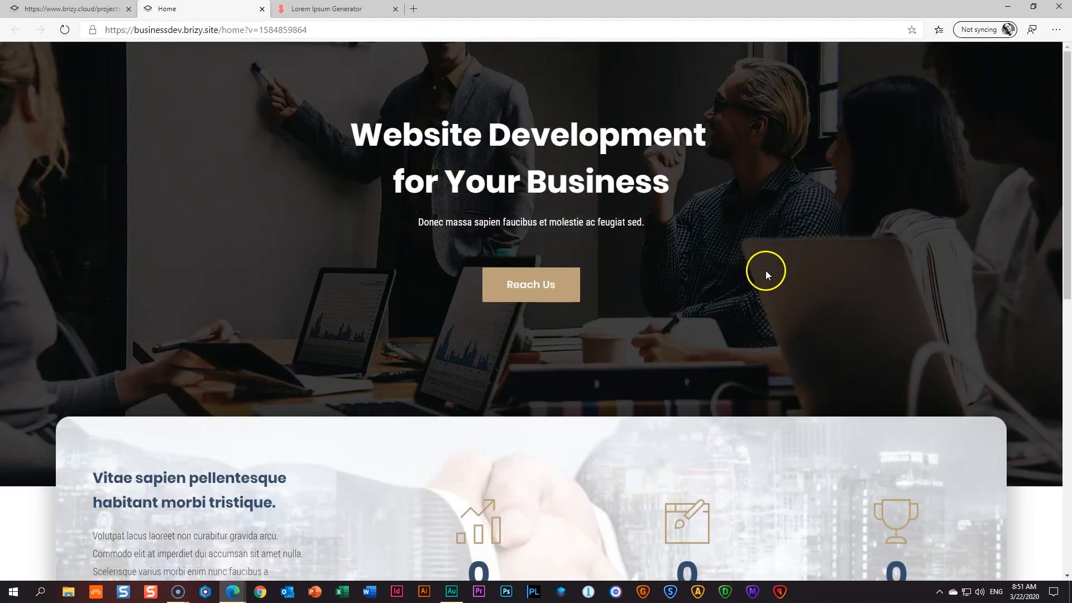
- Scroll the live page to watch the Business Consulting animations, then close the preview tab
{"action": "scroll", "coordinate": [934, 253], "scroll_direction": "down", "scroll_amount": 5}
{"action": "scroll", "coordinate": [951, 252], "scroll_direction": "up", "scroll_amount": 1}
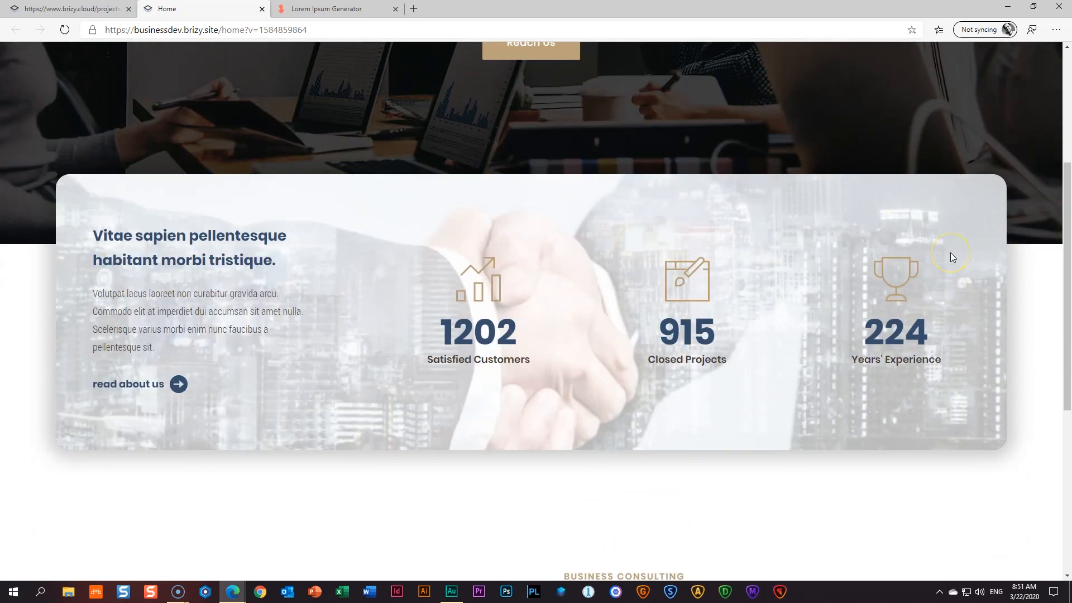
{"action": "scroll", "coordinate": [998, 254], "scroll_direction": "down", "scroll_amount": 6}
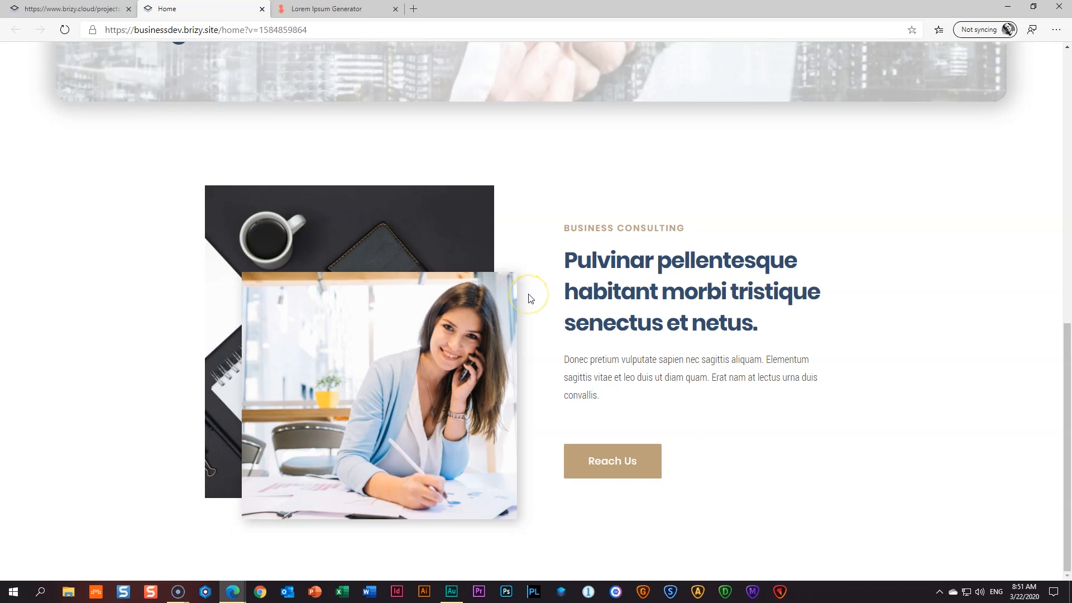
{"action": "scroll", "coordinate": [530, 299], "scroll_direction": "up", "scroll_amount": 4}
{"action": "scroll", "coordinate": [531, 299], "scroll_direction": "down", "scroll_amount": 4}
{"action": "scroll", "coordinate": [530, 299], "scroll_direction": "up", "scroll_amount": 4}
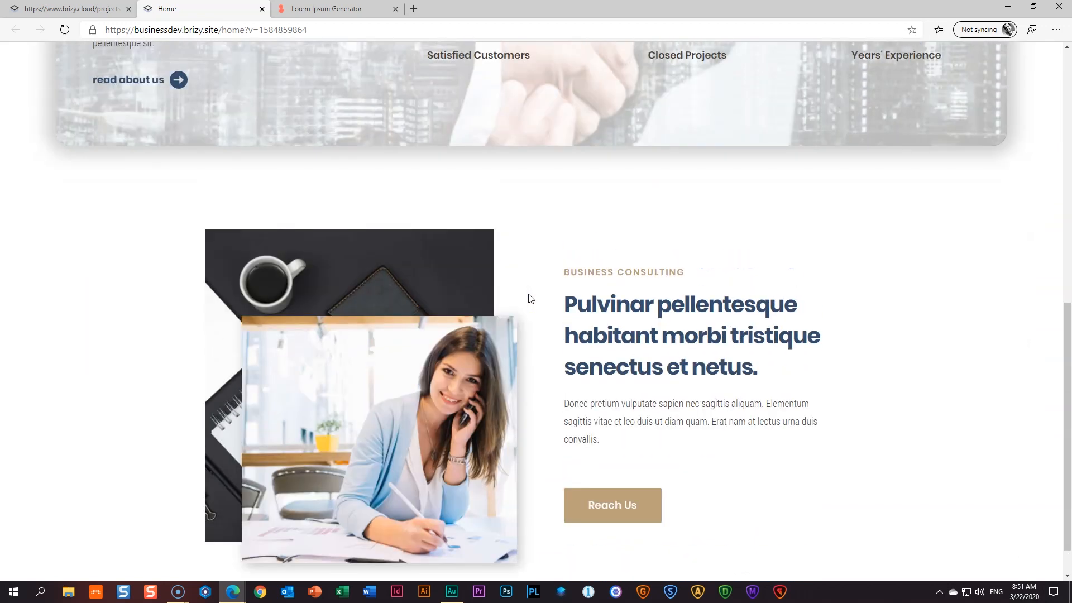
{"action": "scroll", "coordinate": [531, 298], "scroll_direction": "down", "scroll_amount": 4}
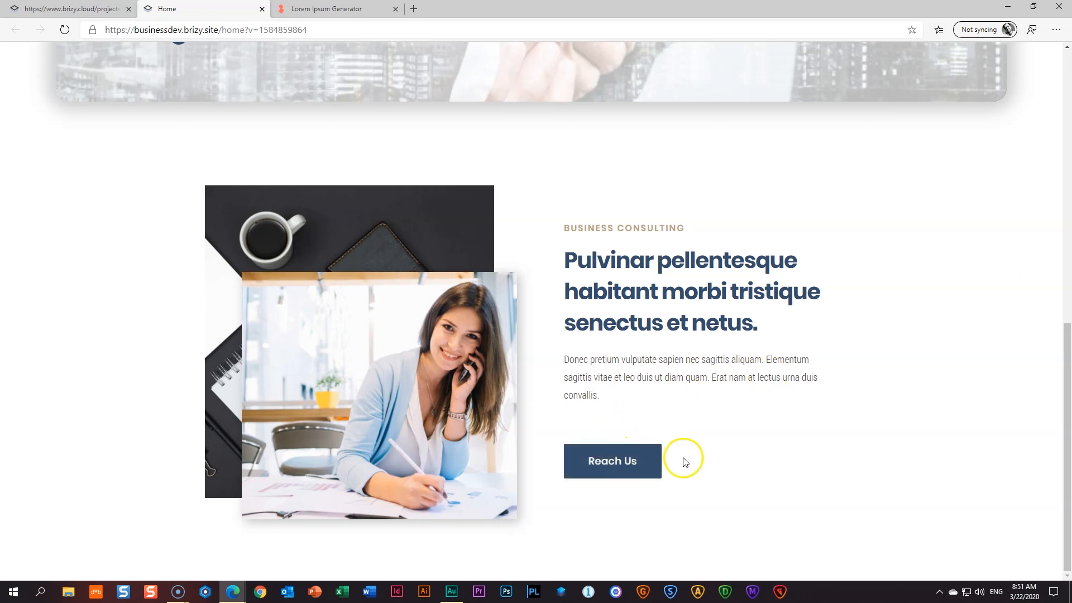
{"action": "scroll", "coordinate": [859, 374], "scroll_direction": "up", "scroll_amount": 10}
{"action": "scroll", "coordinate": [862, 373], "scroll_direction": "down", "scroll_amount": 10}
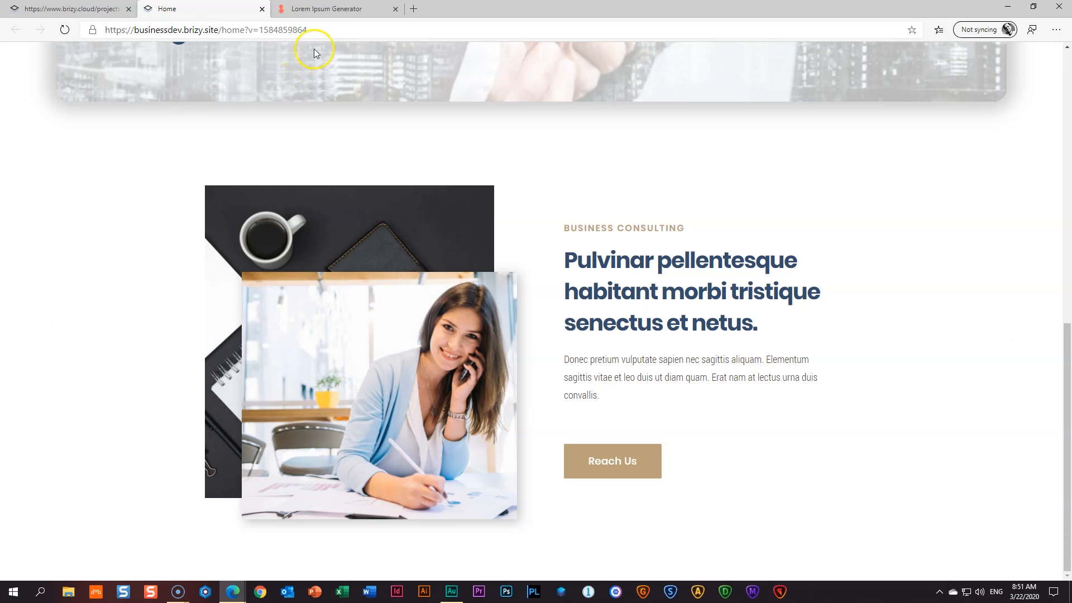
{"action": "left_click", "coordinate": [262, 9]}
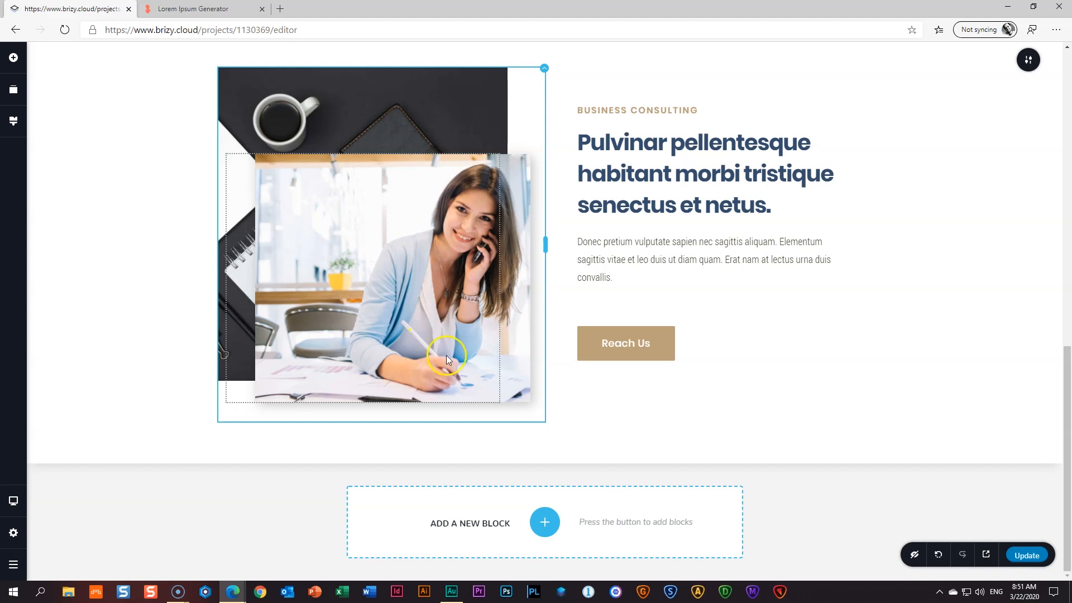
- Add a blank block with a black background below the consulting section
{"action": "left_click", "coordinate": [545, 522]}
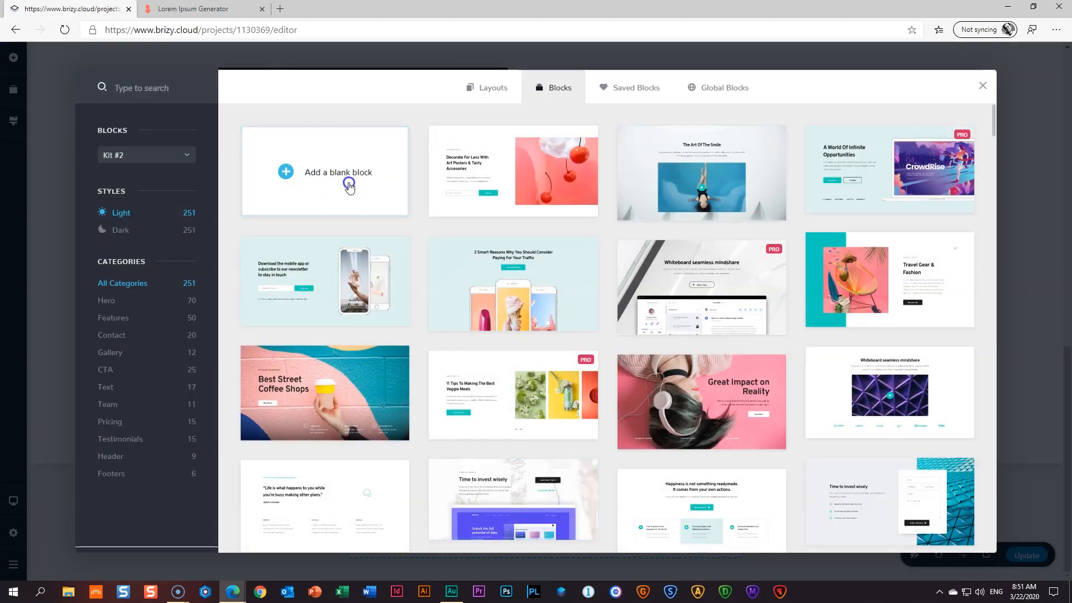
{"action": "left_click", "coordinate": [349, 186]}
{"action": "mouse_move", "coordinate": [1032, 334]}
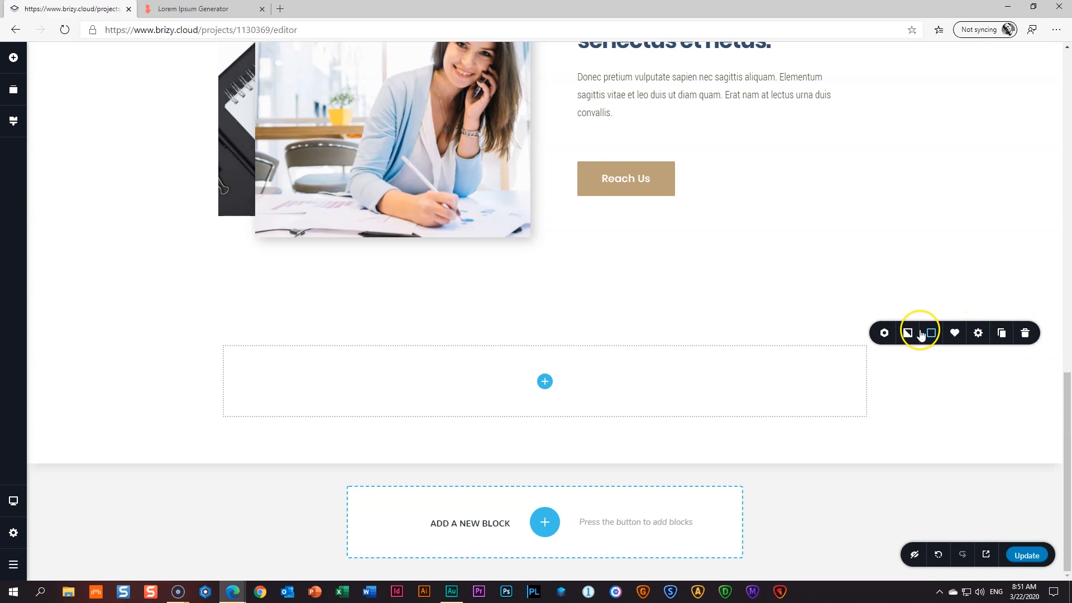
{"action": "left_click", "coordinate": [931, 333]}
{"action": "left_click", "coordinate": [882, 476]}
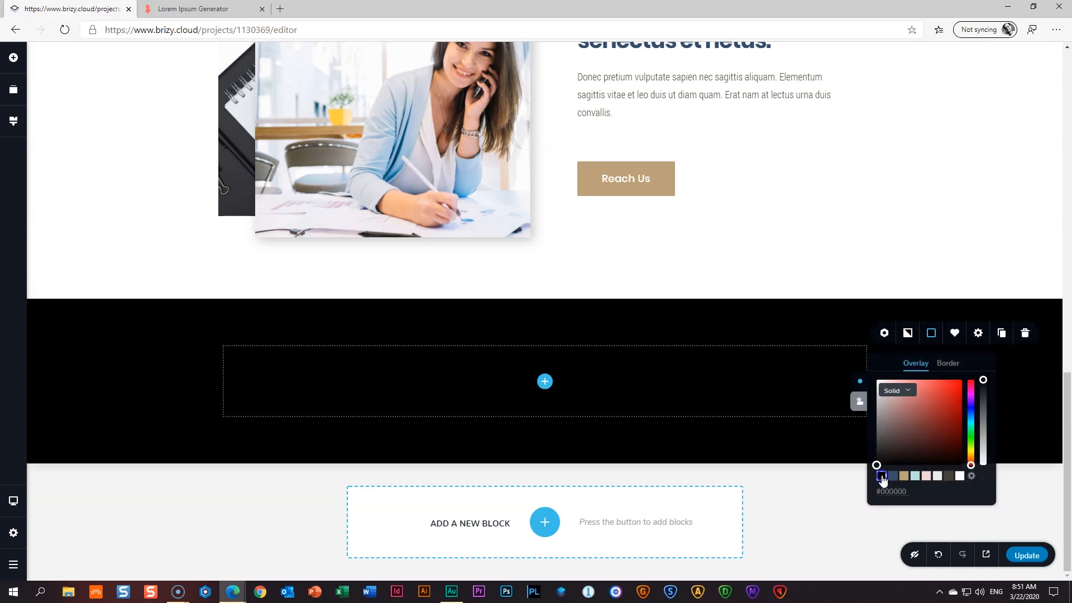
- Drag in a Column element so the new block's row has two empty columns
{"action": "mouse_move", "coordinate": [608, 291]}
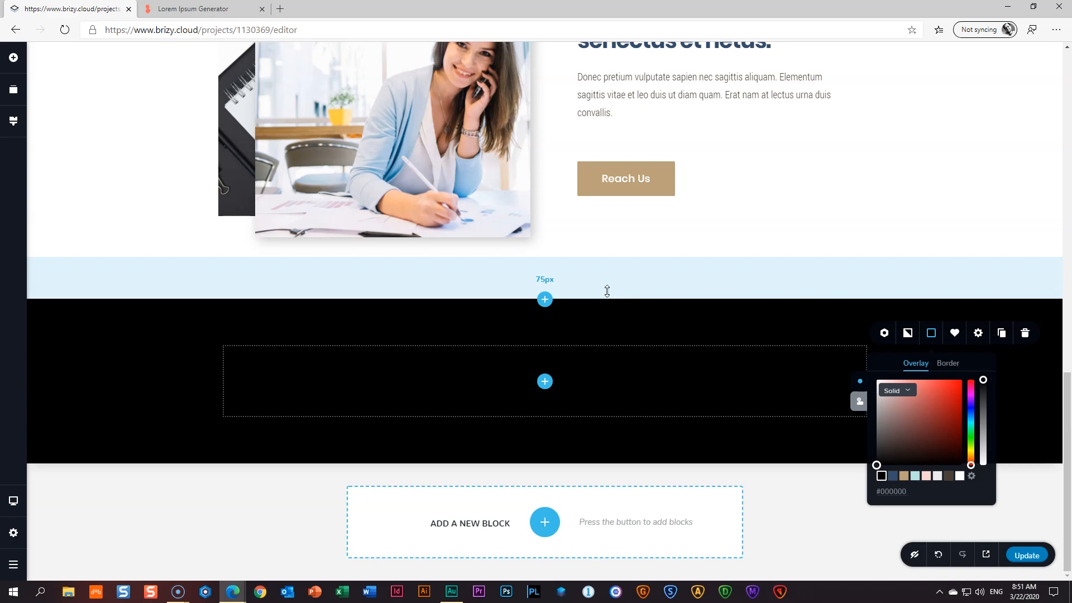
{"action": "left_click", "coordinate": [577, 382]}
{"action": "left_click", "coordinate": [545, 383]}
{"action": "left_click_drag", "start_coordinate": [105, 301], "coordinate": [545, 397]}
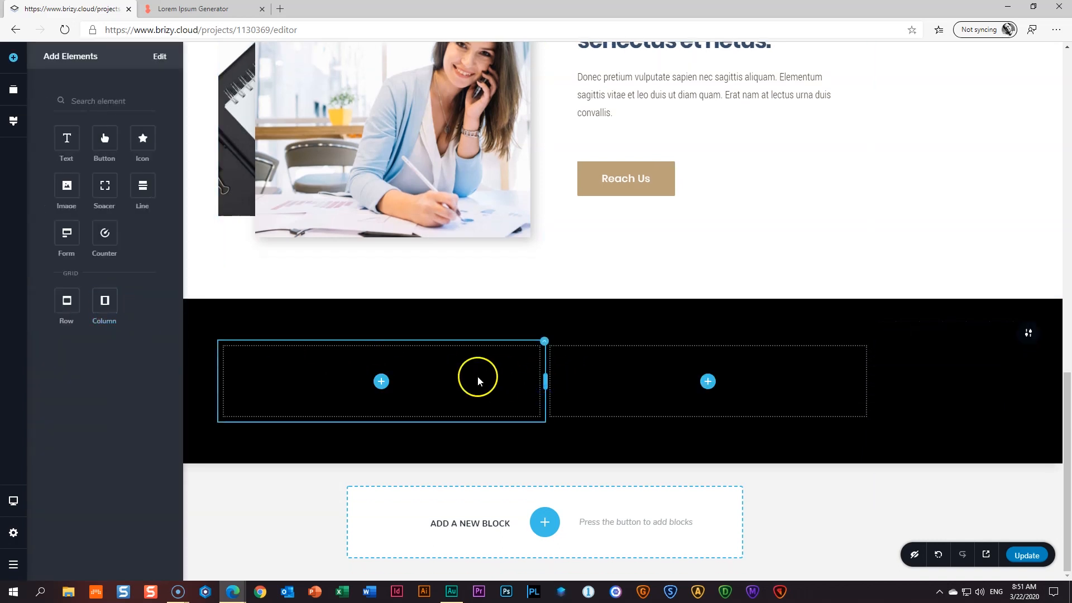
{"action": "left_click", "coordinate": [909, 411]}
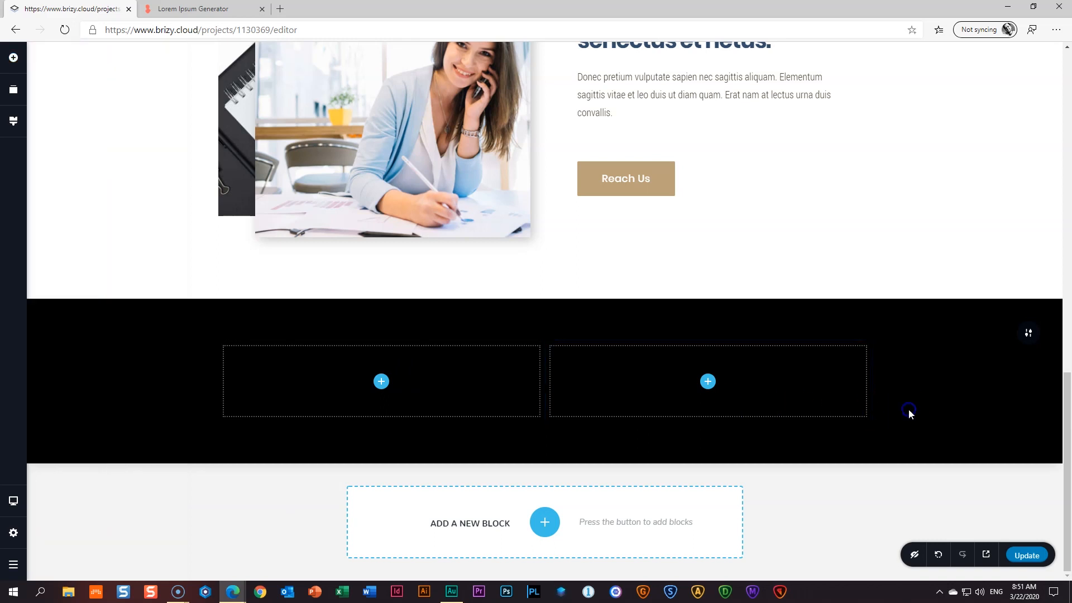
- Set the black section's width to Full
{"action": "mouse_move", "coordinate": [1028, 334]}
{"action": "left_click", "coordinate": [979, 333]}
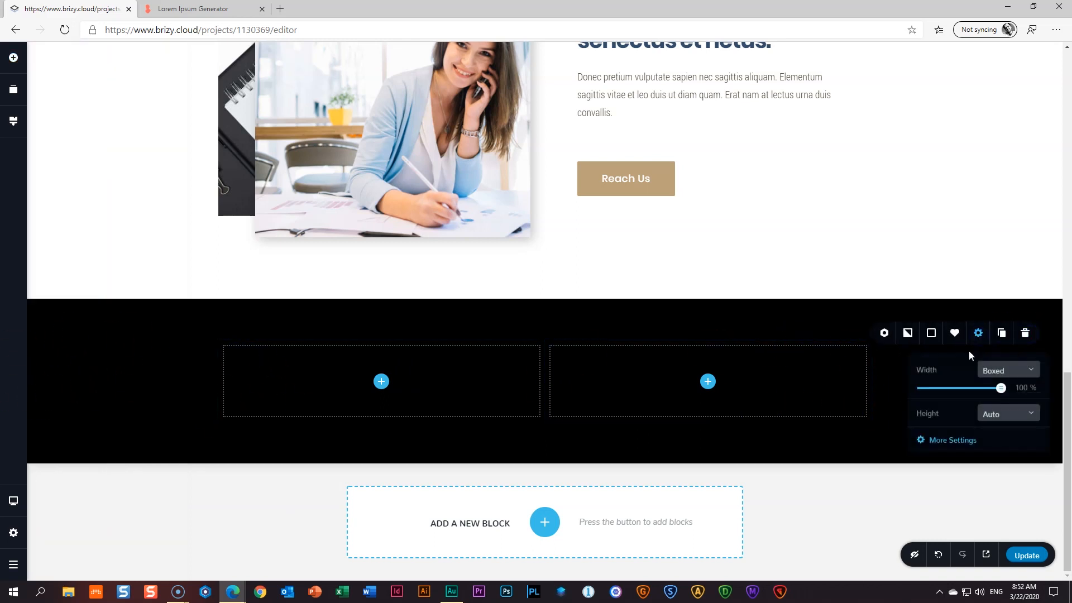
{"action": "left_click", "coordinate": [975, 371]}
{"action": "left_click", "coordinate": [989, 404]}
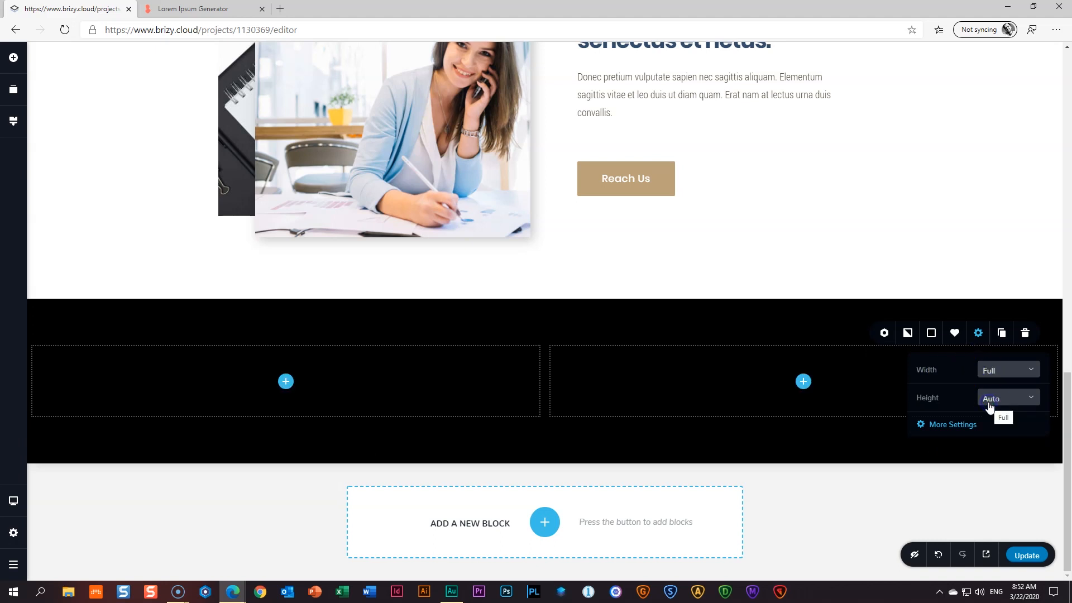
- Give the section 200 px left and right padding in its styling settings
{"action": "left_click", "coordinate": [957, 426]}
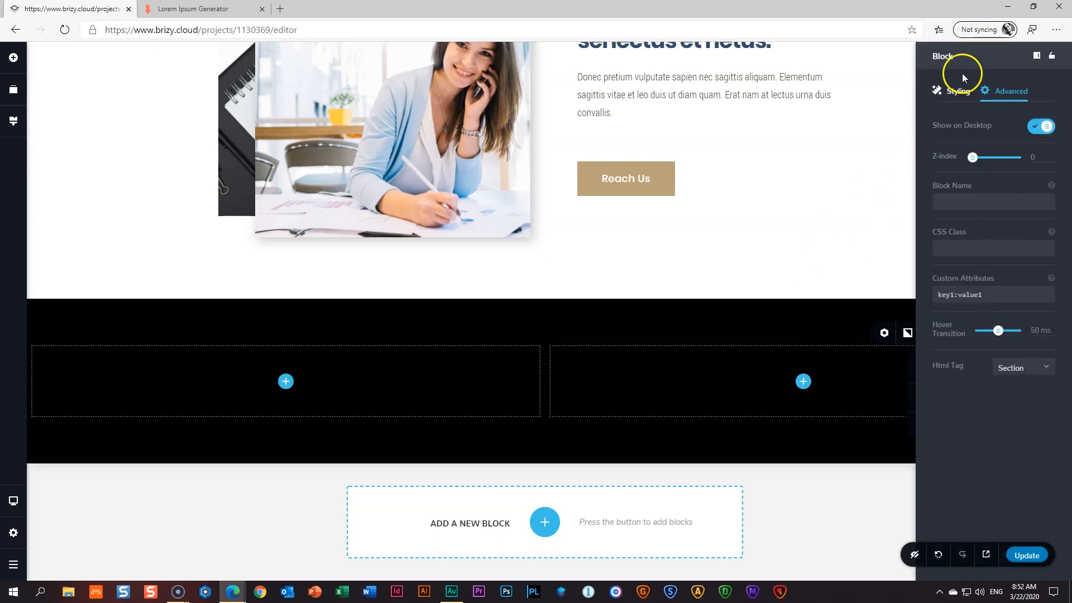
{"action": "left_click", "coordinate": [951, 92]}
{"action": "left_click", "coordinate": [1035, 151]}
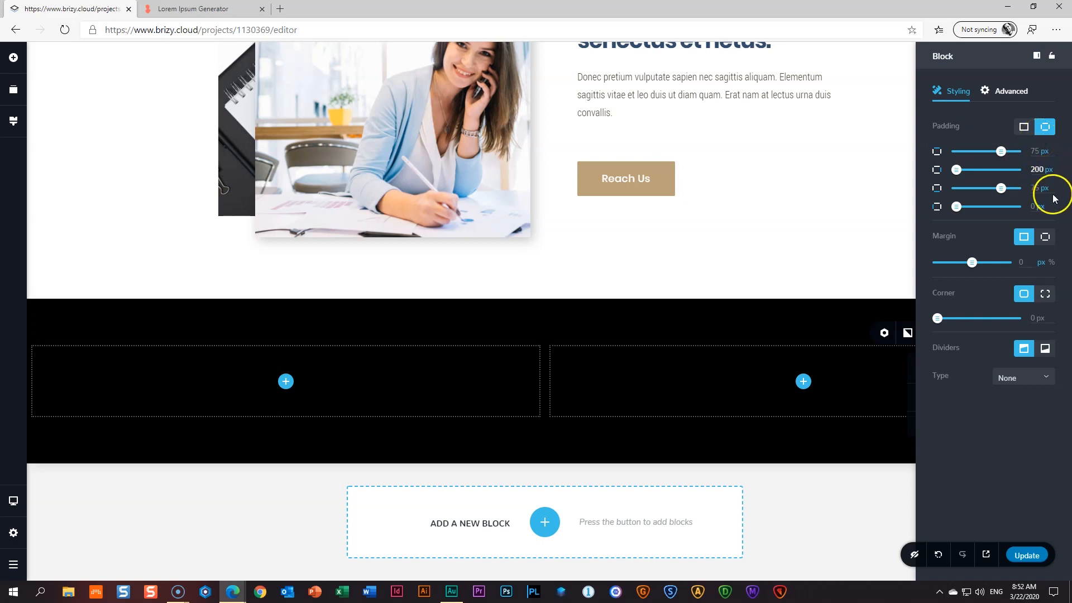
{"action": "left_click", "coordinate": [1033, 207]}
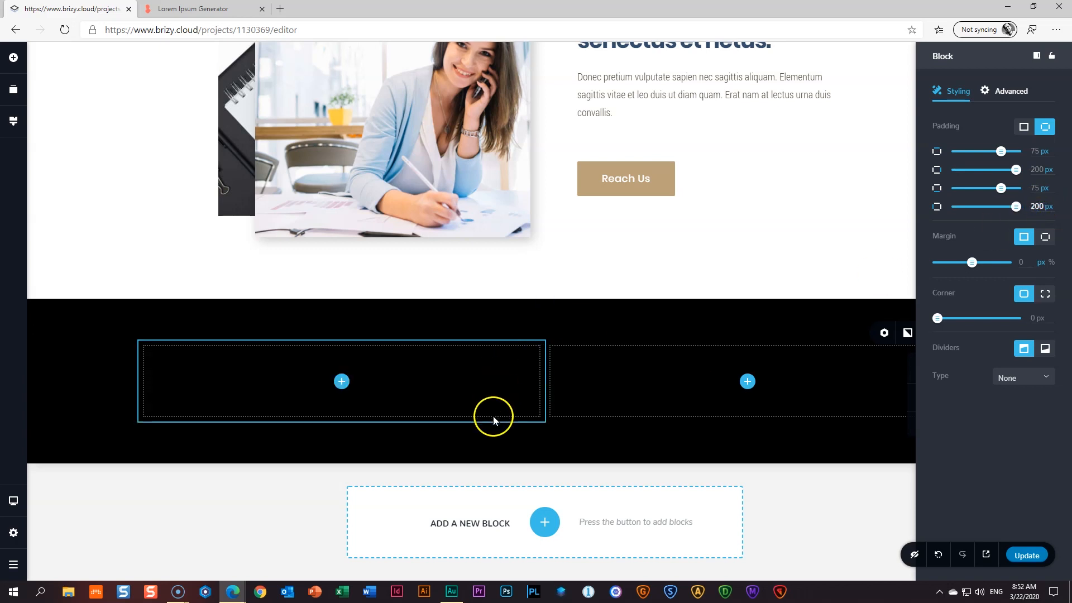
{"action": "left_click", "coordinate": [511, 440]}
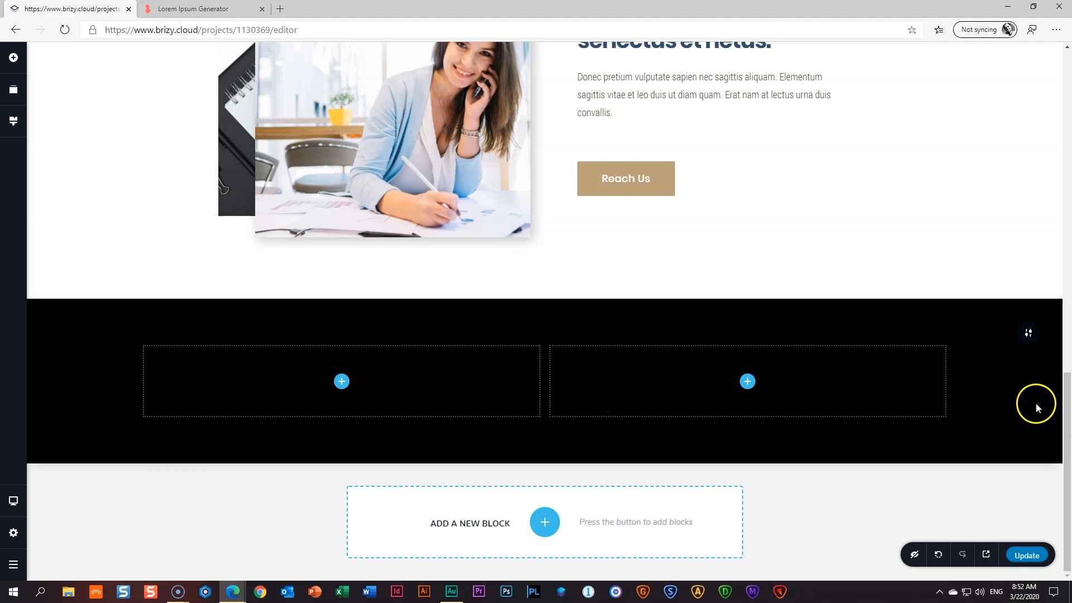
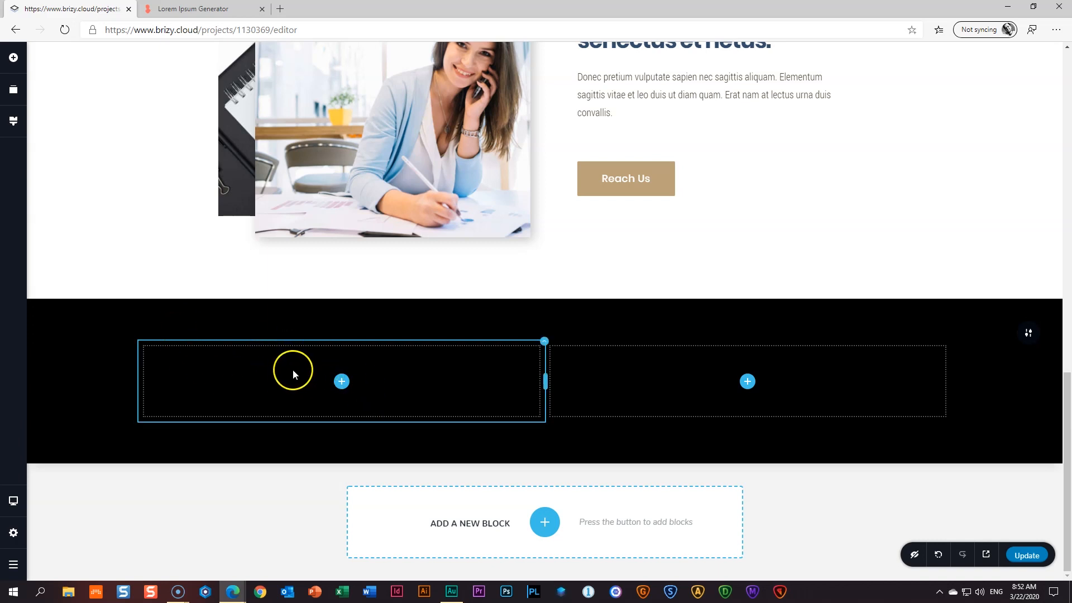
- Duplicate the BUSINESS CONSULTING label and main heading into the black section's left column
{"action": "scroll", "coordinate": [292, 369], "scroll_direction": "up", "scroll_amount": 3}
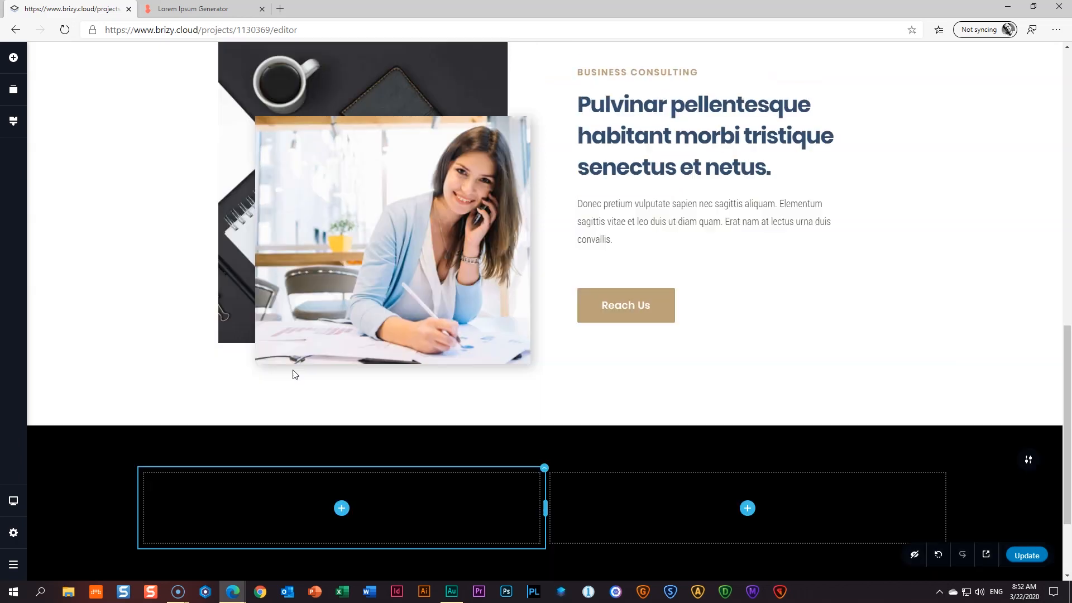
{"action": "left_click", "coordinate": [660, 107]}
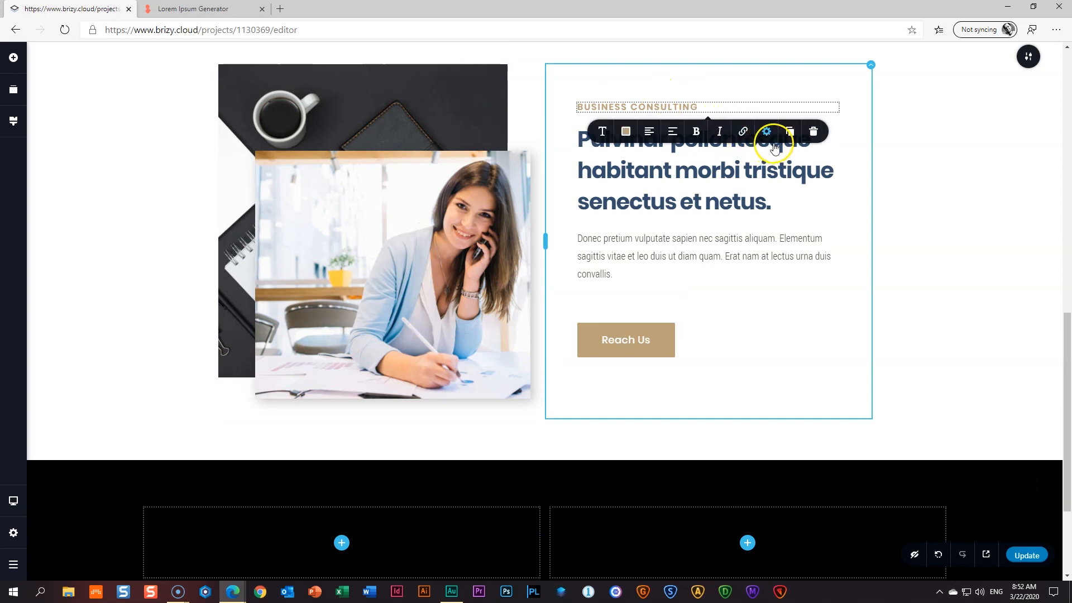
{"action": "left_click", "coordinate": [790, 131]}
{"action": "left_click_drag", "start_coordinate": [585, 130], "coordinate": [342, 553]}
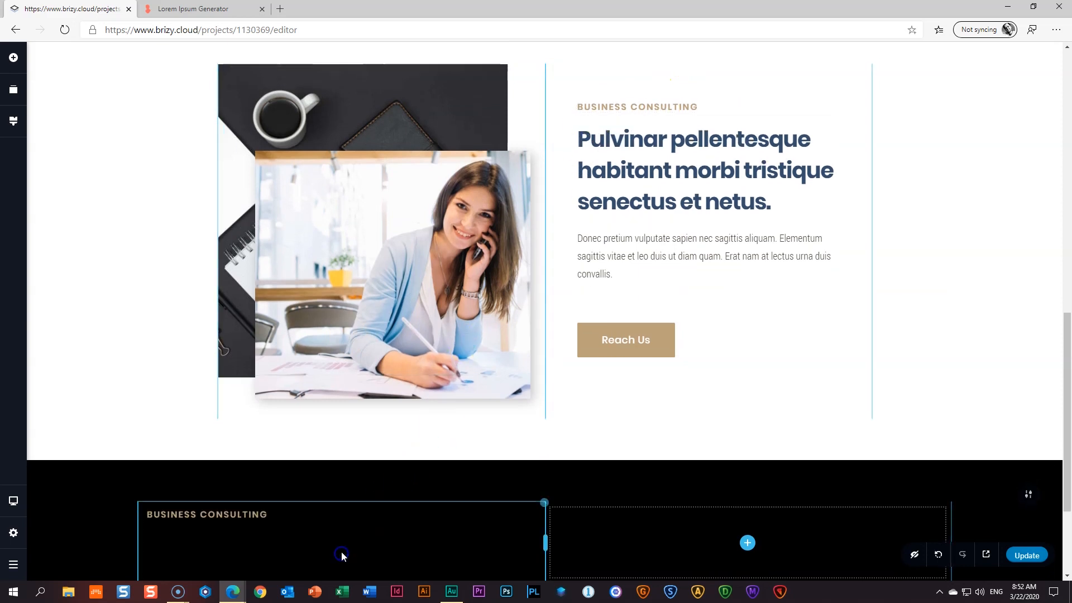
{"action": "left_click", "coordinate": [671, 171]}
{"action": "left_click", "coordinate": [790, 237]}
{"action": "scroll", "coordinate": [625, 287], "scroll_direction": "down", "scroll_amount": 3}
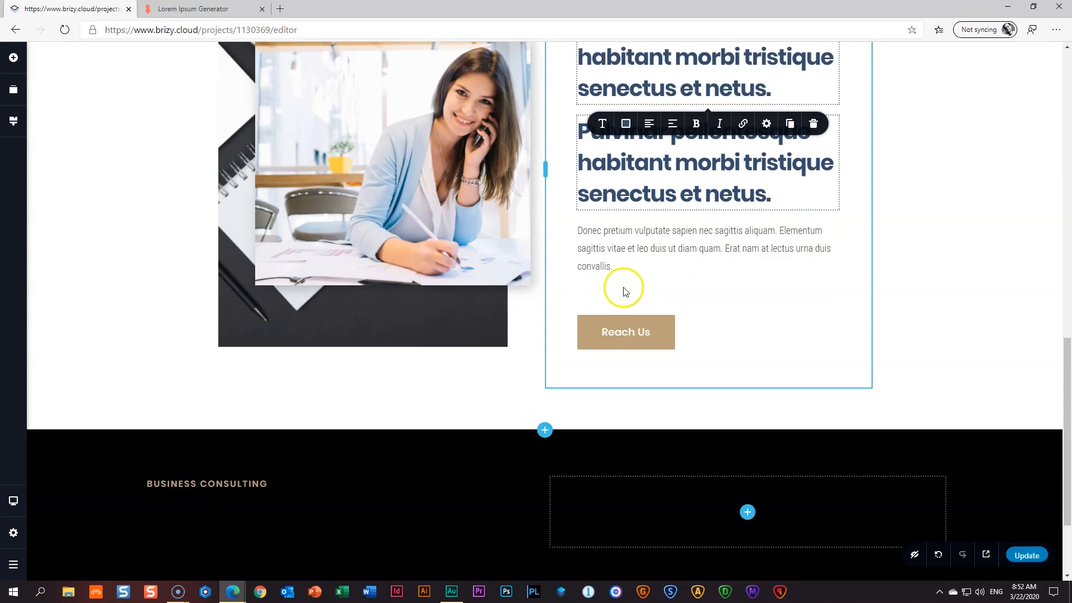
{"action": "left_click_drag", "start_coordinate": [617, 112], "coordinate": [321, 453]}
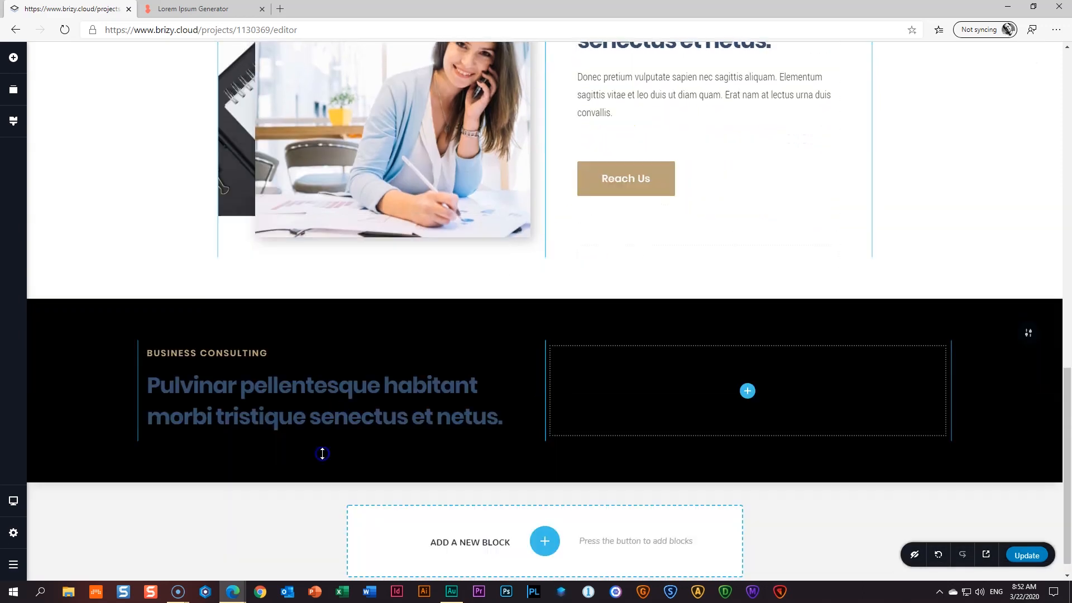
- Duplicate the paragraph and Reach Us button into the left column beneath the heading
{"action": "left_click", "coordinate": [627, 87]}
{"action": "left_click", "coordinate": [791, 141]}
{"action": "left_click_drag", "start_coordinate": [618, 162], "coordinate": [354, 481]}
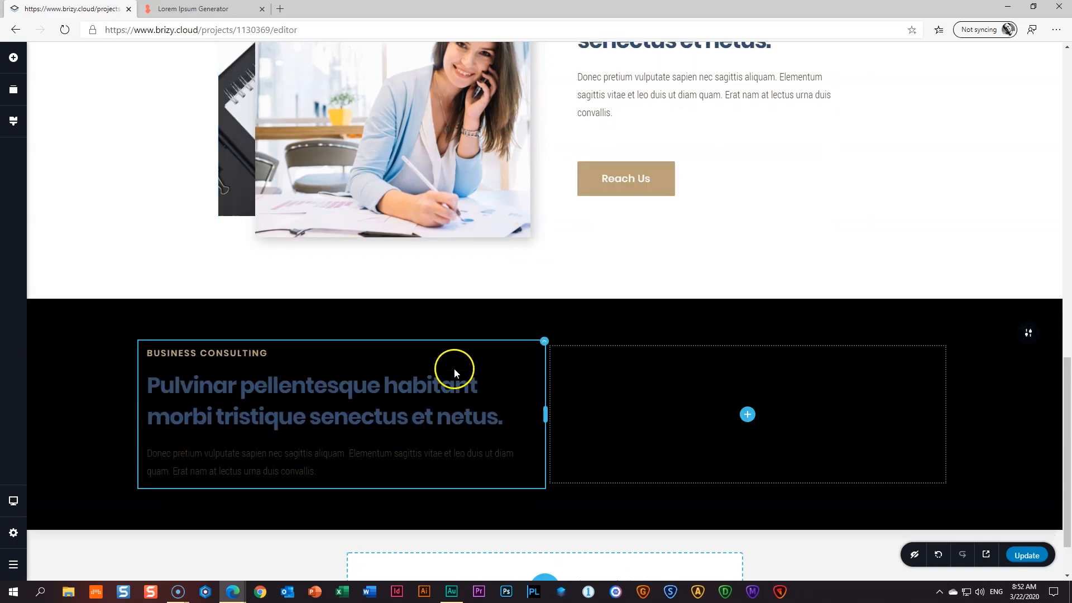
{"action": "left_click", "coordinate": [636, 173]}
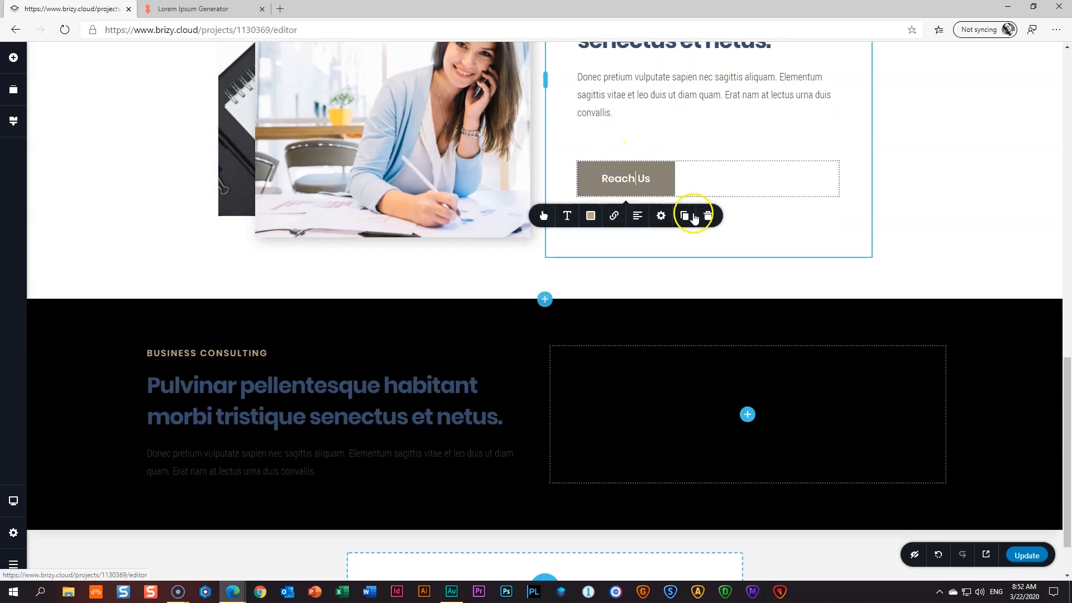
{"action": "left_click", "coordinate": [687, 215]}
{"action": "left_click_drag", "start_coordinate": [759, 184], "coordinate": [312, 482]}
{"action": "left_click", "coordinate": [189, 355]}
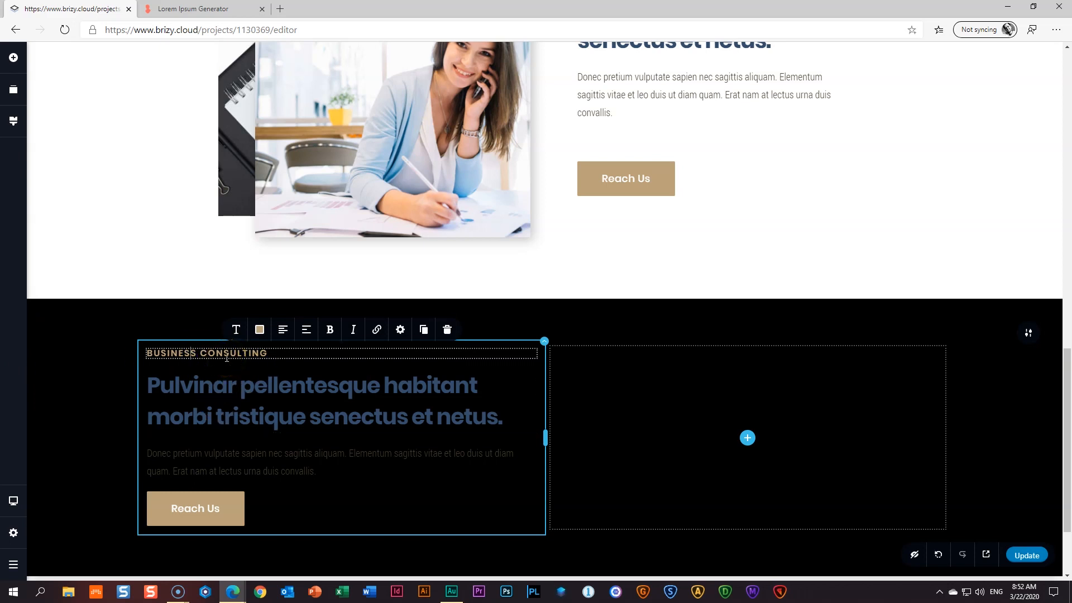
- Make the black section's heading text white
{"action": "left_click", "coordinate": [223, 384]}
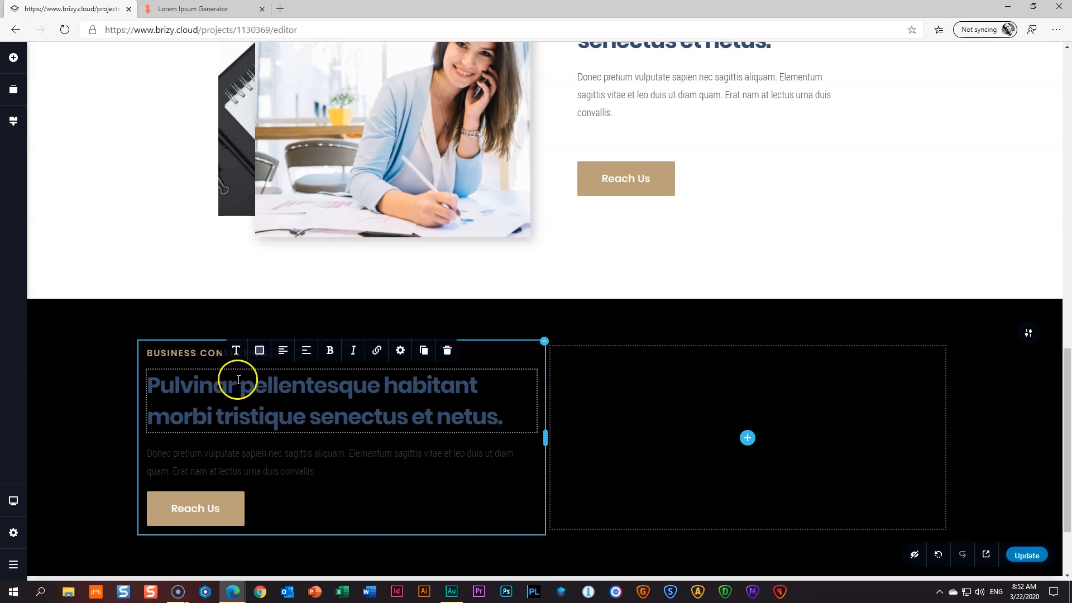
{"action": "left_click", "coordinate": [260, 351]}
{"action": "left_click", "coordinate": [292, 305]}
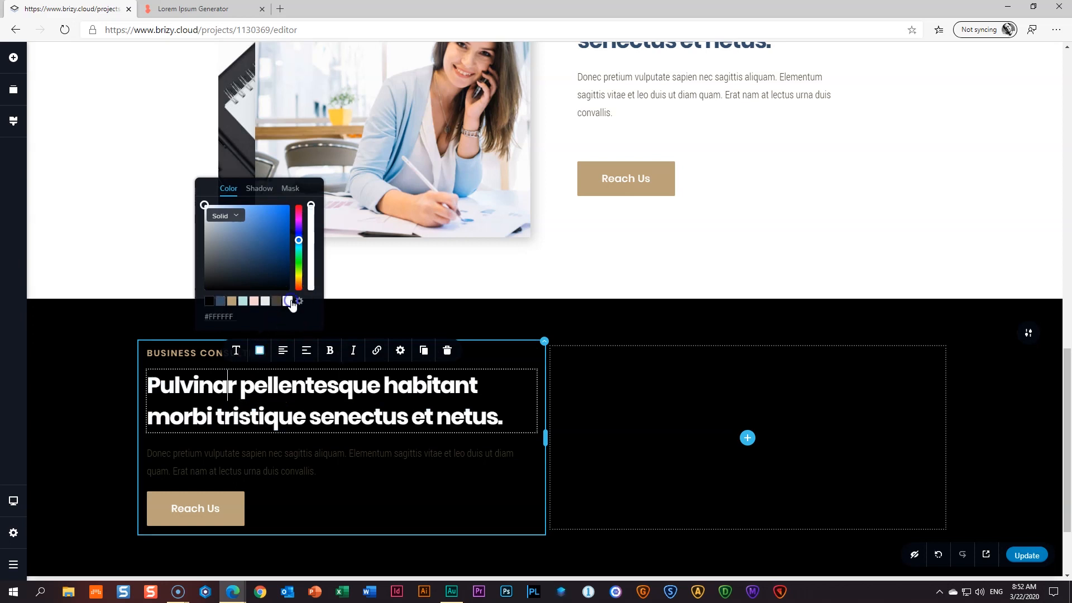
- Paste the 'Nascetur … semper' passage from the Lorem Ipsum Generator over the heading
{"action": "left_click", "coordinate": [193, 8]}
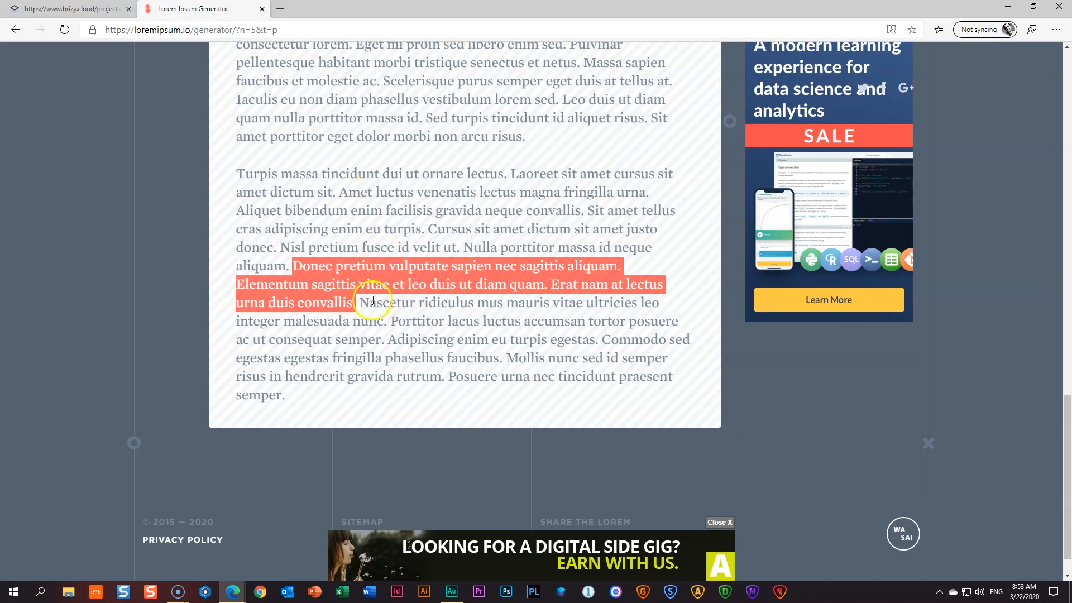
{"action": "left_click_drag", "start_coordinate": [359, 302], "coordinate": [383, 342]}
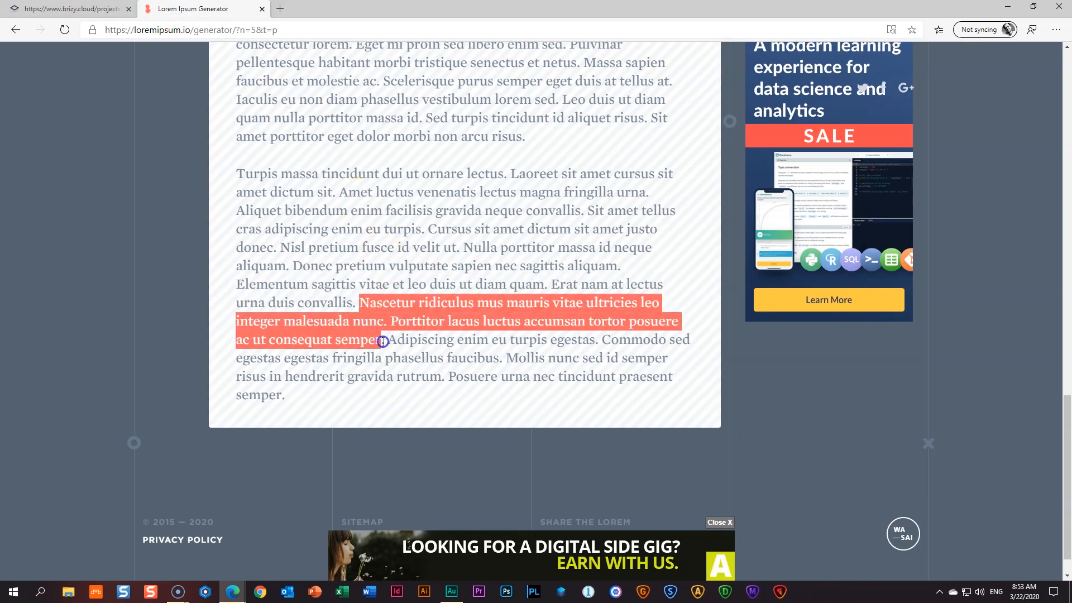
{"action": "right_click", "coordinate": [388, 300]}
{"action": "left_click", "coordinate": [417, 311]}
{"action": "left_click", "coordinate": [72, 9]}
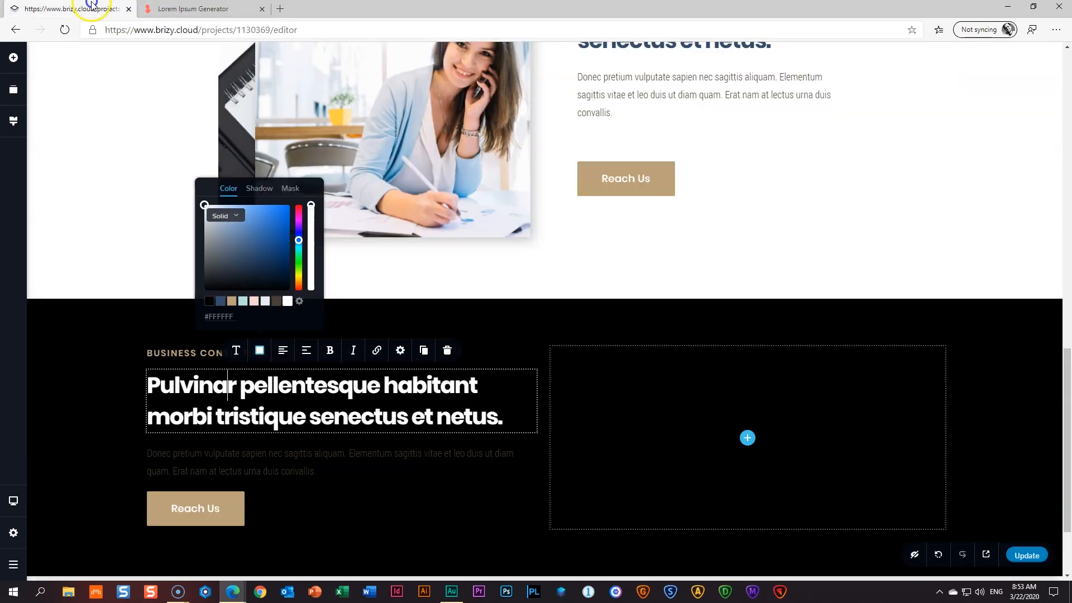
{"action": "triple_click", "coordinate": [285, 386]}
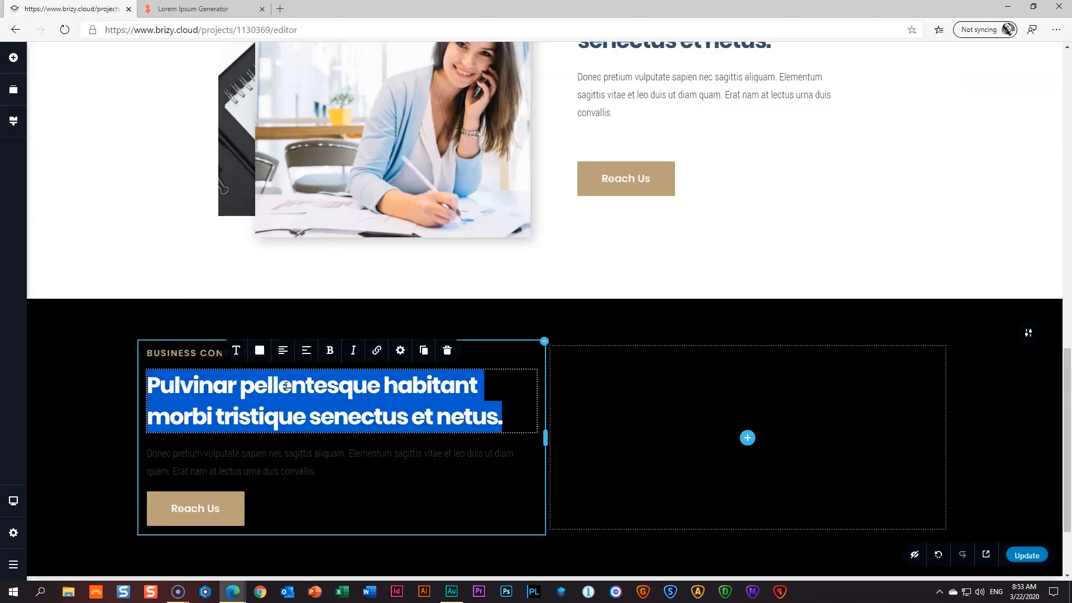
{"action": "key", "text": "ctrl+v"}
- Undo the pasted text and delete 'et netus' so the heading ends with 'senectus.'
{"action": "left_click_drag", "start_coordinate": [210, 447], "coordinate": [366, 519]}
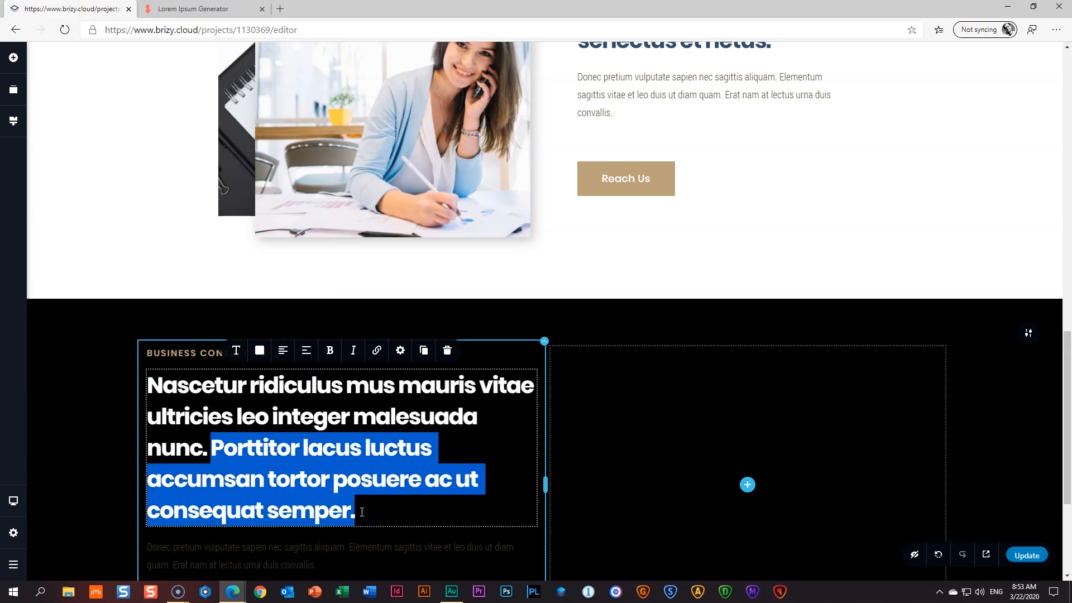
{"action": "key", "text": "F12"}
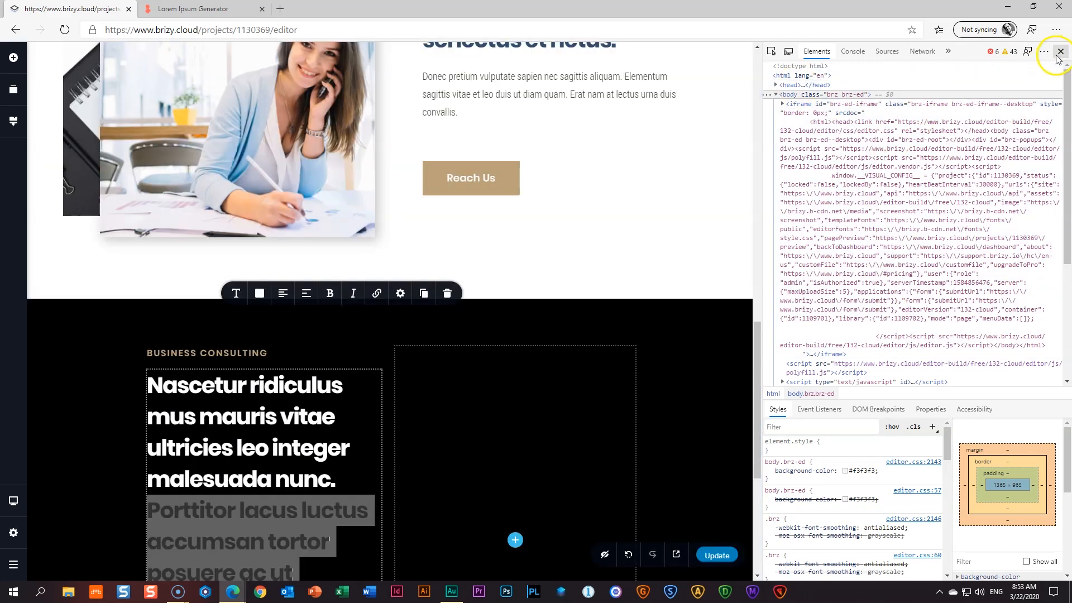
{"action": "left_click", "coordinate": [1060, 51]}
{"action": "key", "text": "ctrl+z"}
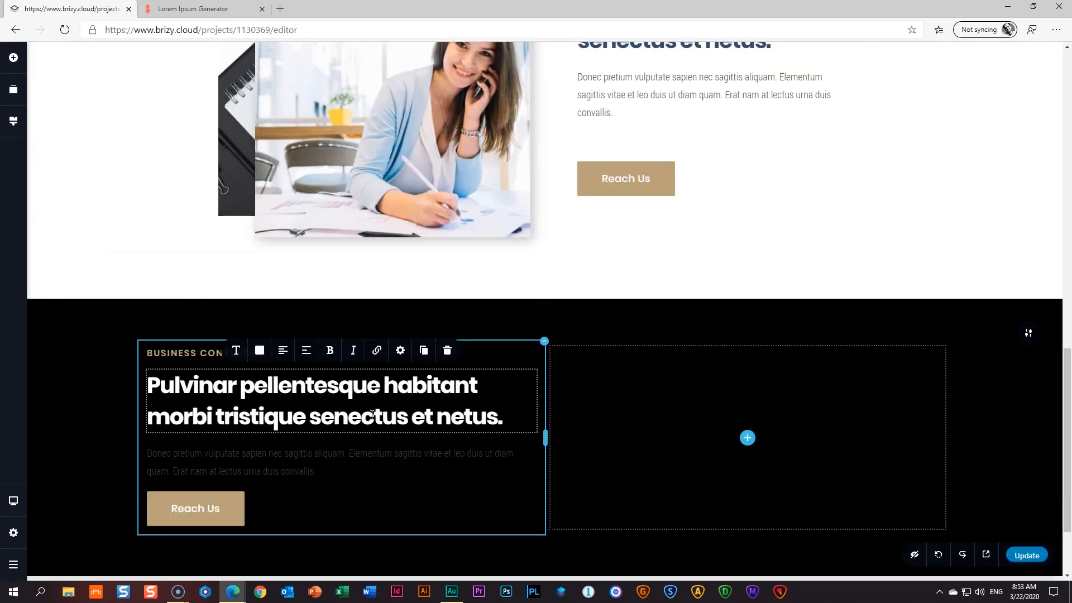
{"action": "left_click", "coordinate": [508, 405]}
{"action": "left_click", "coordinate": [513, 407]}
{"action": "left_click_drag", "start_coordinate": [417, 416], "coordinate": [491, 417]}
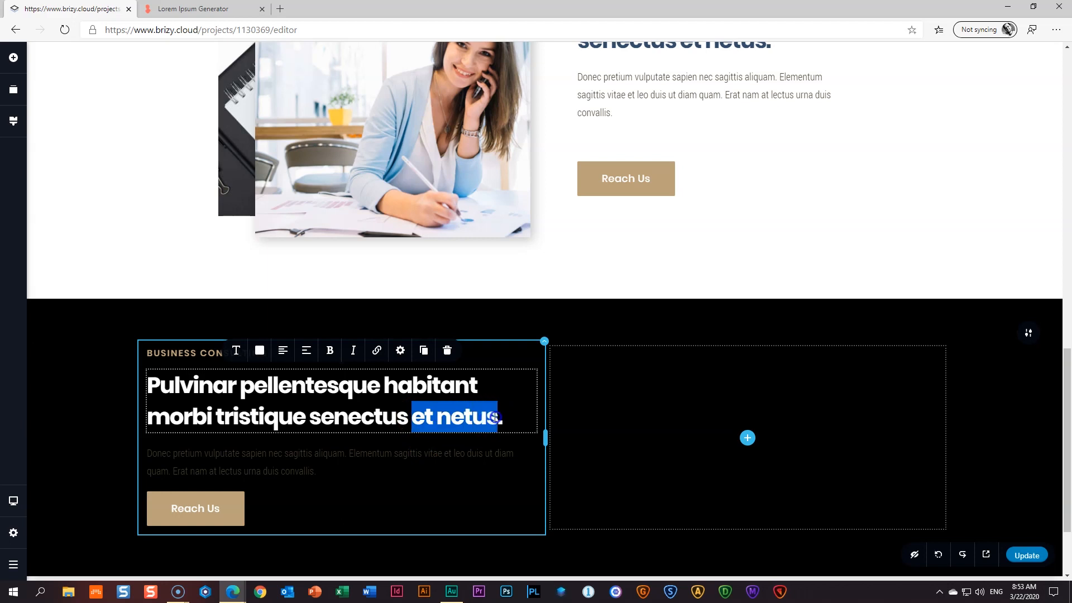
{"action": "key", "text": "BackSpace"}
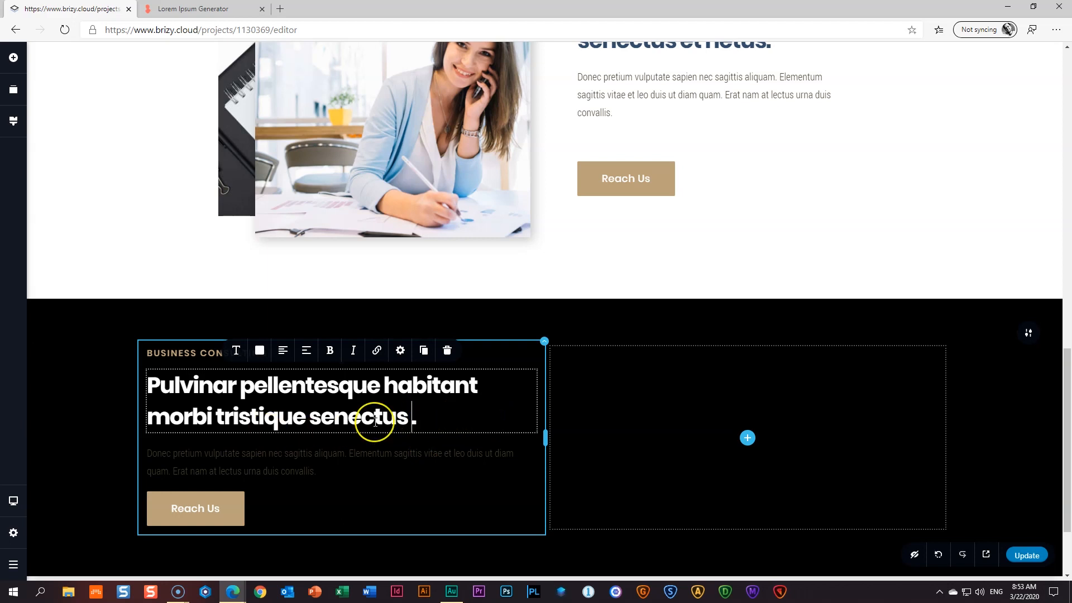
- Replace the black section's paragraph with the 'Turpis … velit ut' Lorem Ipsum passage
{"action": "left_click", "coordinate": [353, 485]}
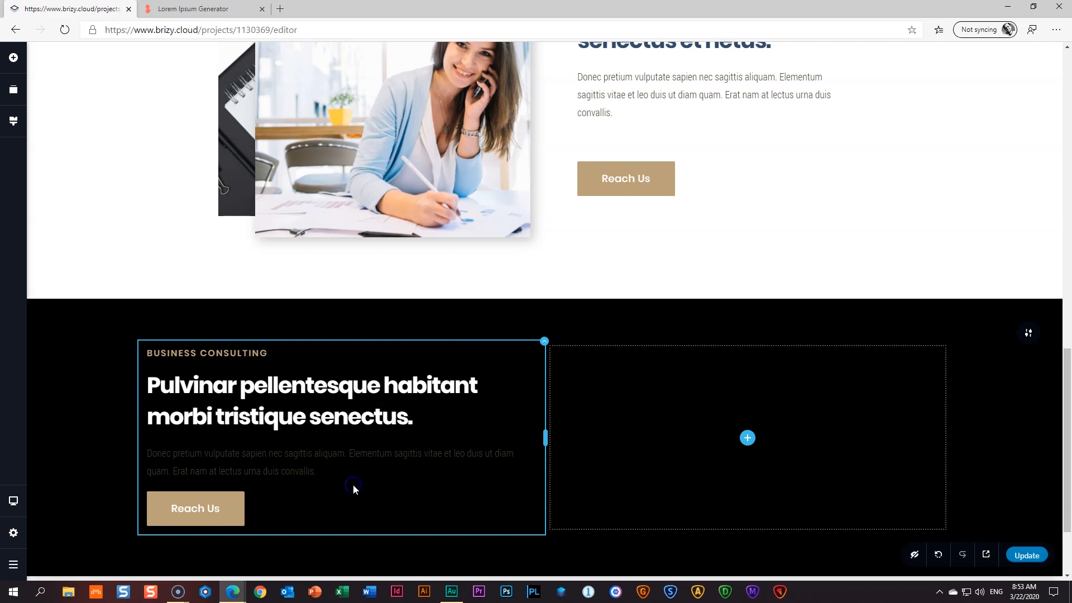
{"action": "left_click", "coordinate": [310, 473]}
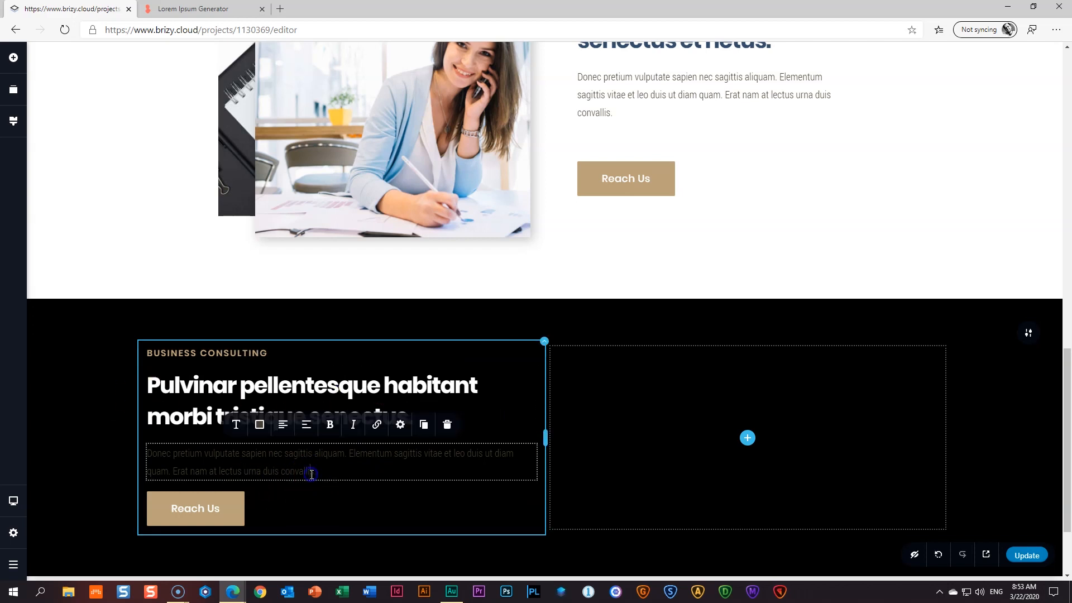
{"action": "left_click", "coordinate": [193, 9]}
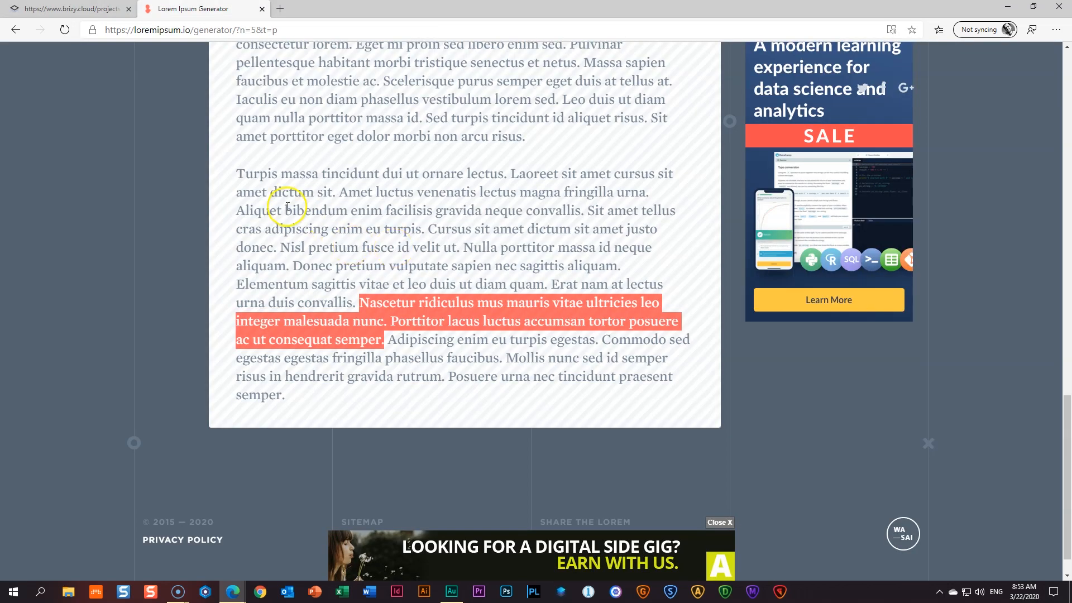
{"action": "left_click_drag", "start_coordinate": [236, 173], "coordinate": [461, 247]}
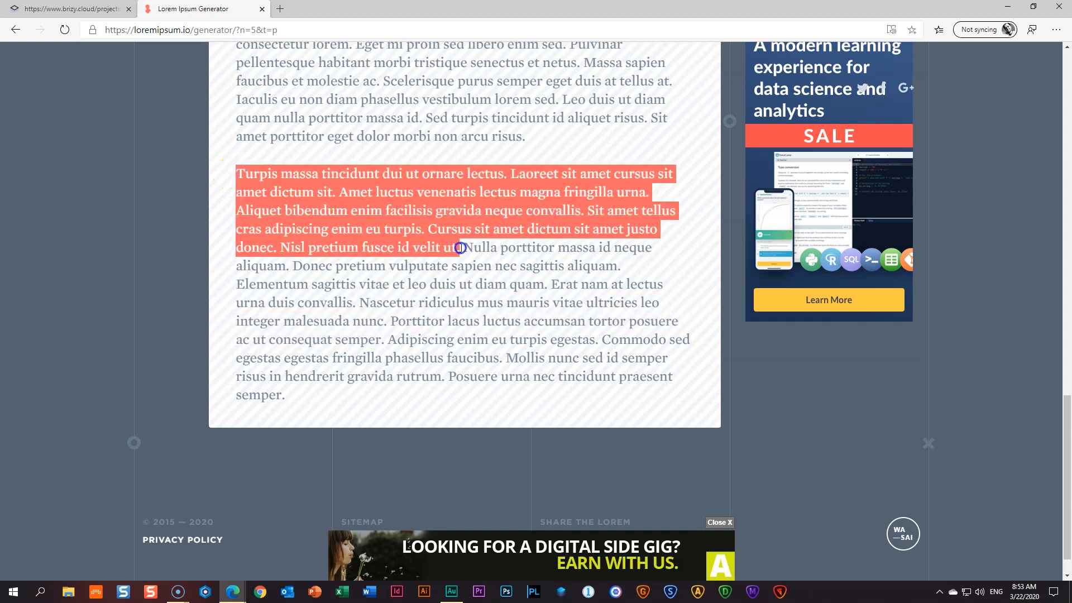
{"action": "right_click", "coordinate": [458, 220]}
{"action": "left_click", "coordinate": [476, 232]}
{"action": "left_click", "coordinate": [73, 9]}
{"action": "left_click", "coordinate": [256, 448]}
{"action": "key", "text": "ctrl+a"}
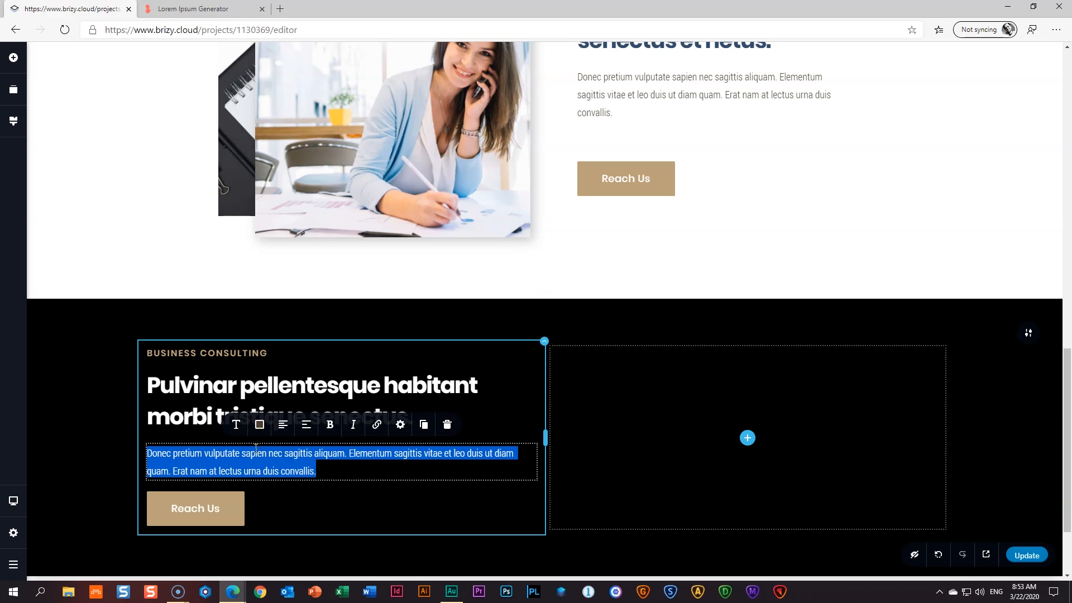
{"action": "key", "text": "ctrl+v"}
- Make the paragraph text white
{"action": "left_click", "coordinate": [260, 426]}
{"action": "left_click", "coordinate": [280, 373]}
{"action": "left_click", "coordinate": [295, 482]}
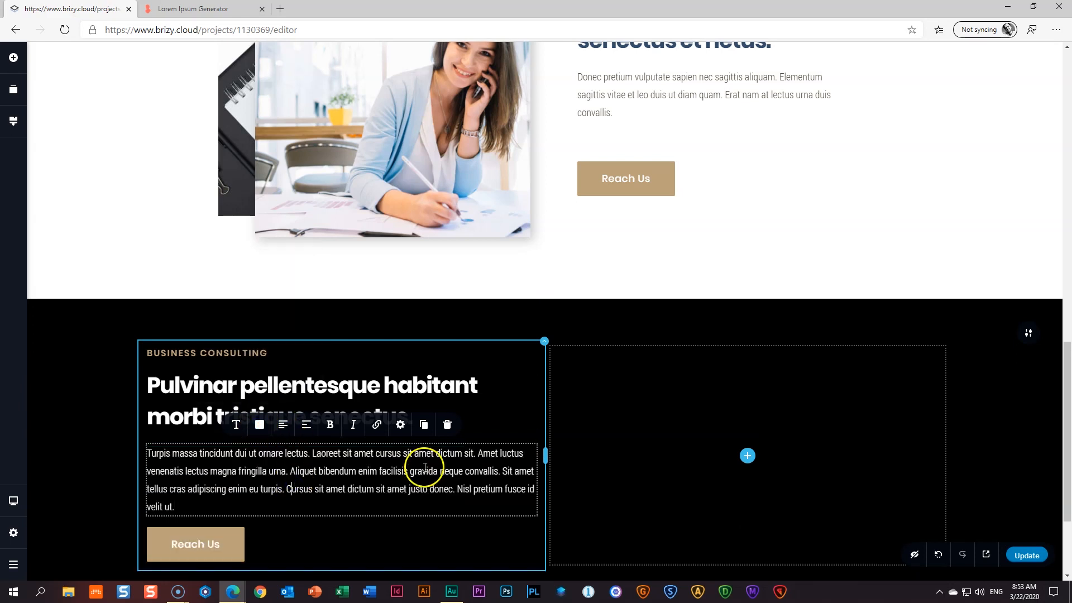
- Bold the last two sentences from 'Cursus' to the end, keeping the rest regular
{"action": "left_click", "coordinate": [289, 489]}
{"action": "key", "text": "ctrl+shift+End"}
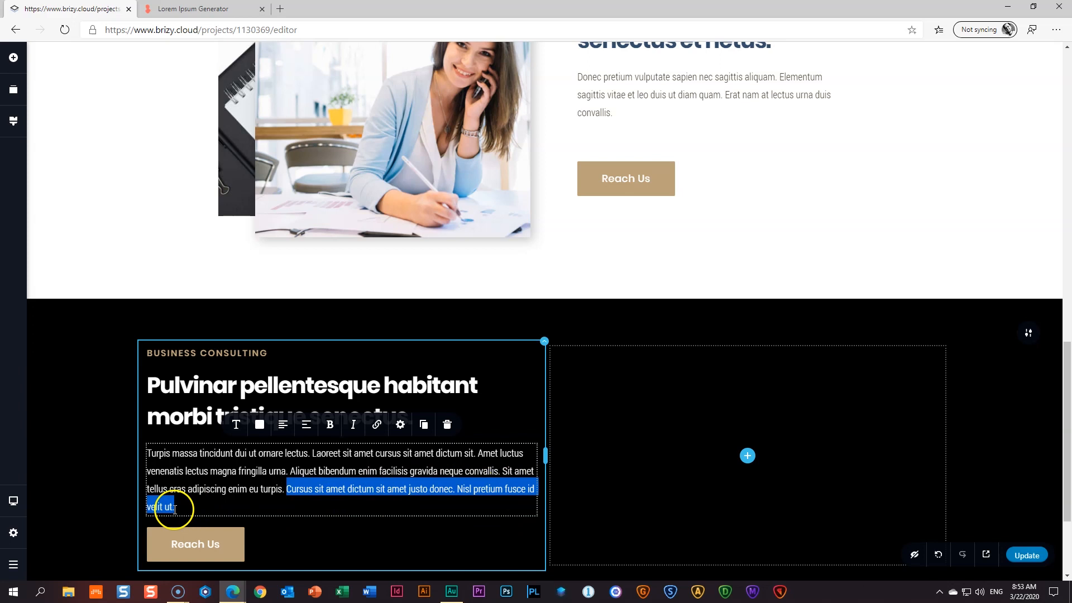
{"action": "left_click", "coordinate": [330, 431]}
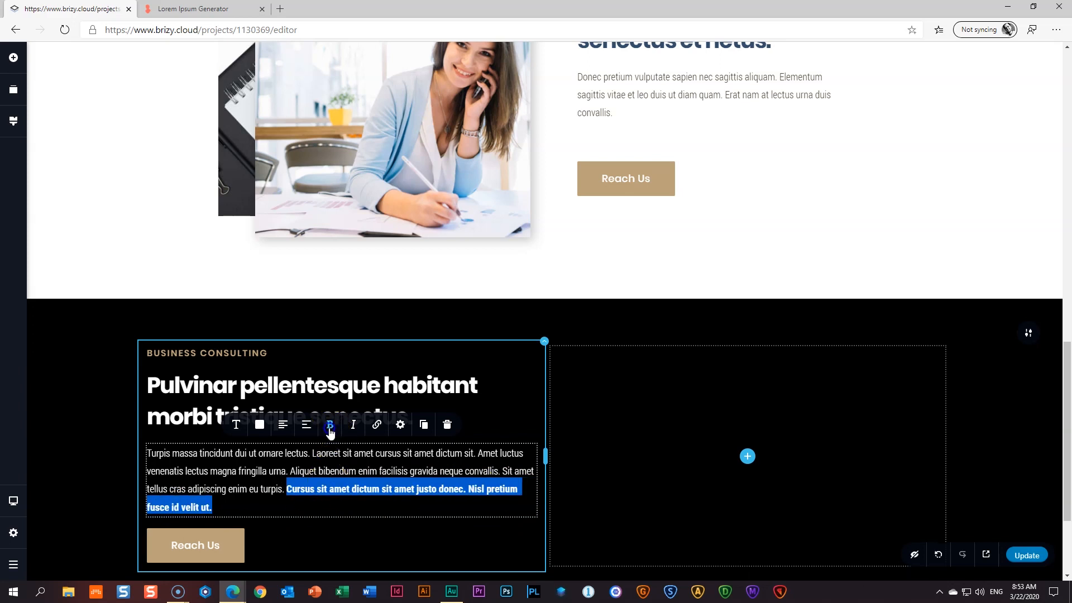
{"action": "left_click", "coordinate": [279, 497]}
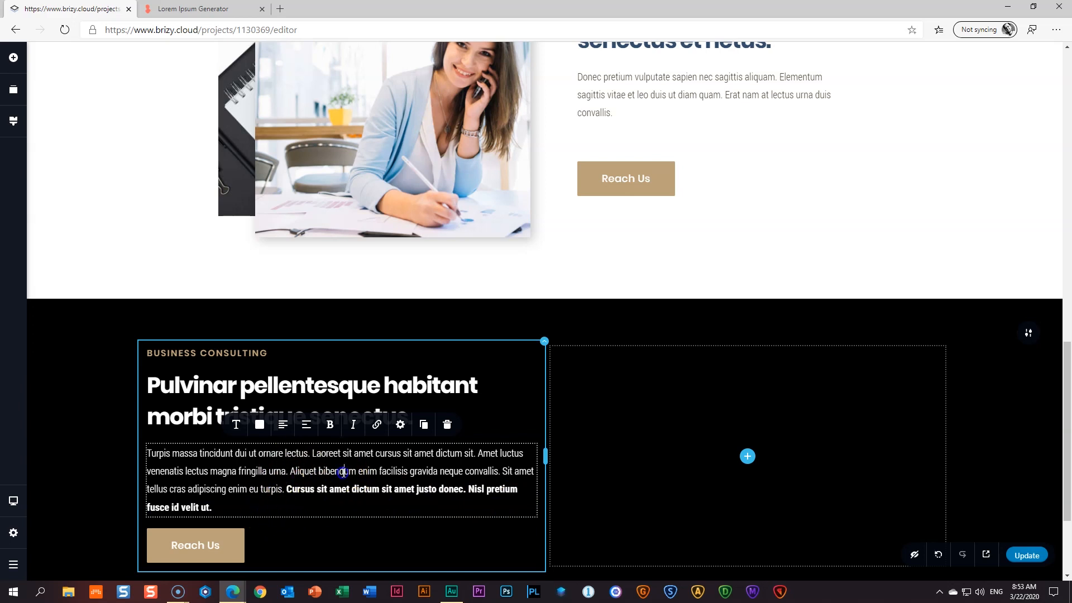
{"action": "left_click", "coordinate": [331, 426]}
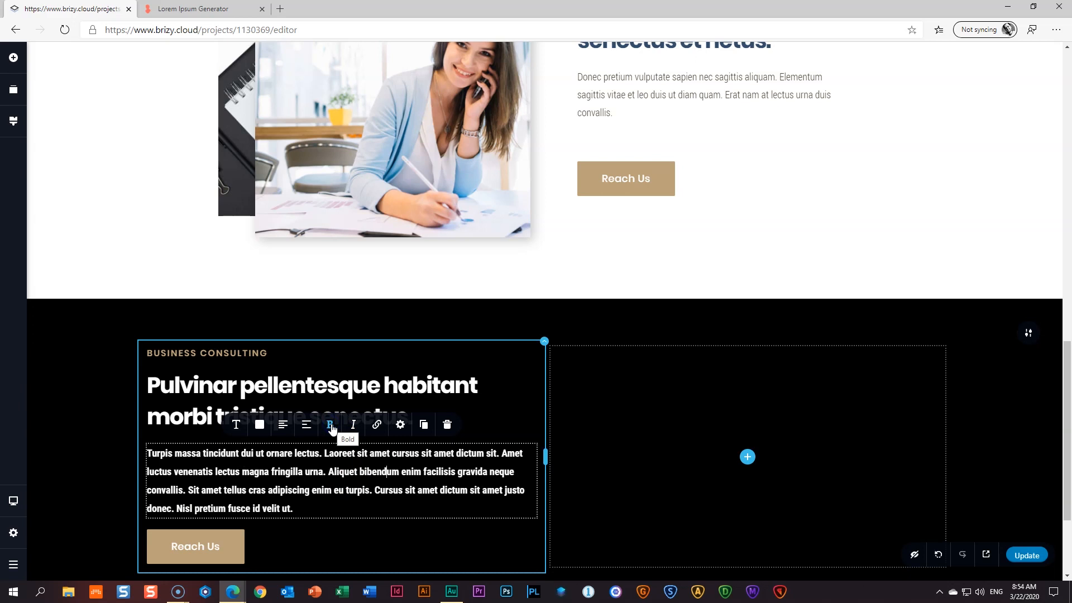
{"action": "key", "text": "ctrl+z"}
{"action": "left_click", "coordinate": [326, 493]}
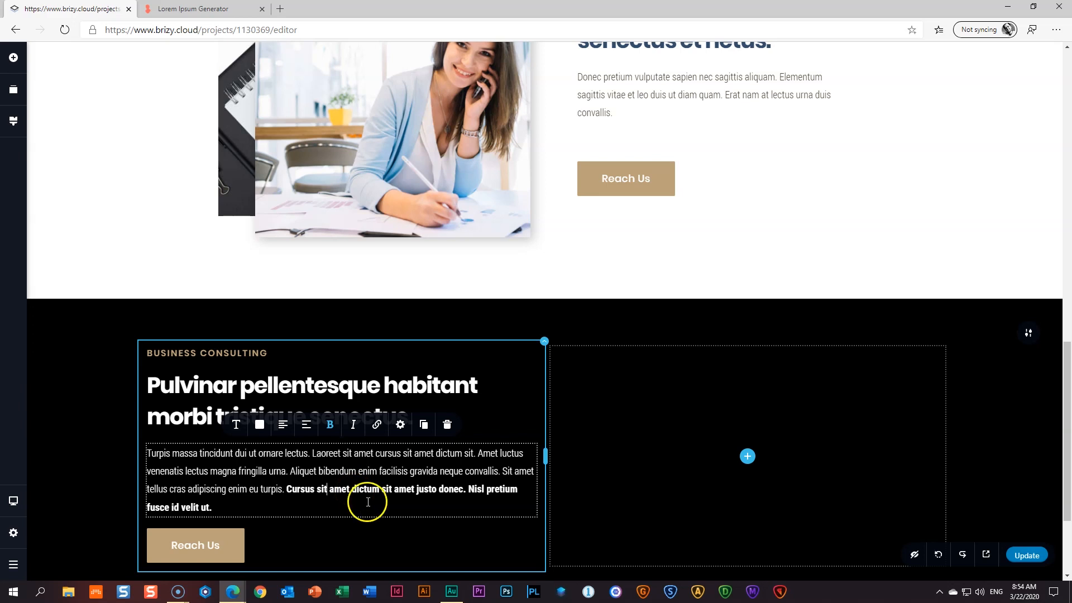
- Insert a Column row below the paragraph and delete its extra right column
{"action": "left_click", "coordinate": [13, 58]}
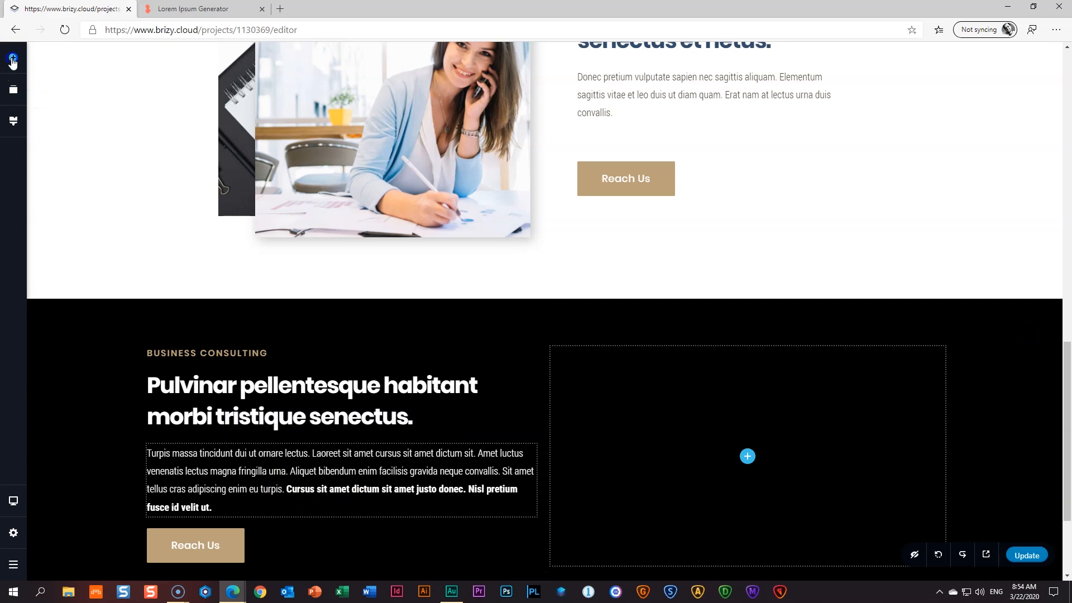
{"action": "left_click_drag", "start_coordinate": [104, 185], "coordinate": [340, 485]}
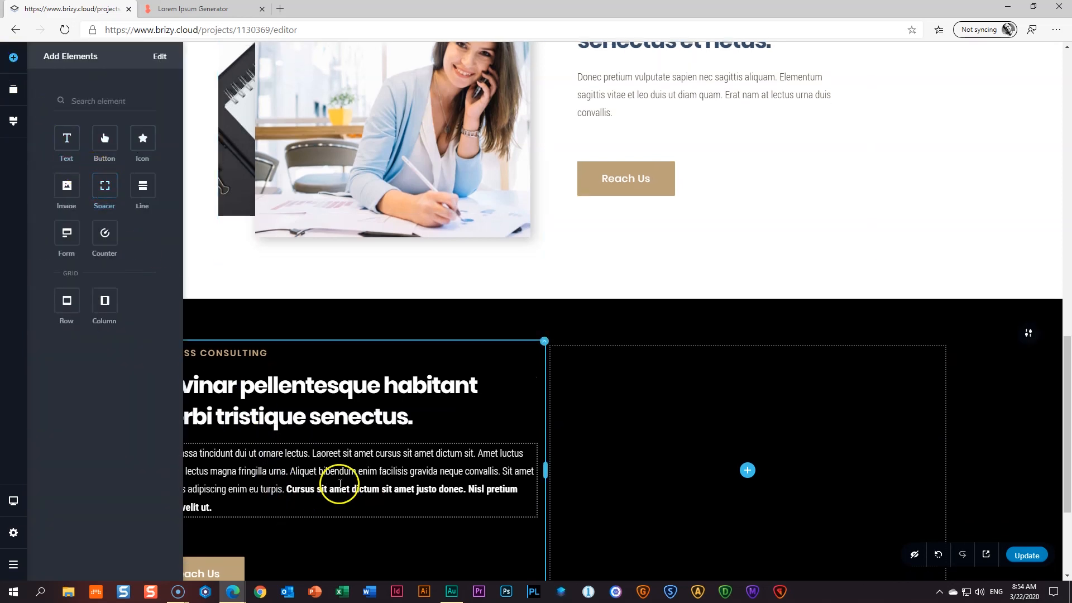
{"action": "scroll", "coordinate": [339, 484], "scroll_direction": "down", "scroll_amount": 3}
{"action": "left_click_drag", "start_coordinate": [105, 298], "coordinate": [262, 376]}
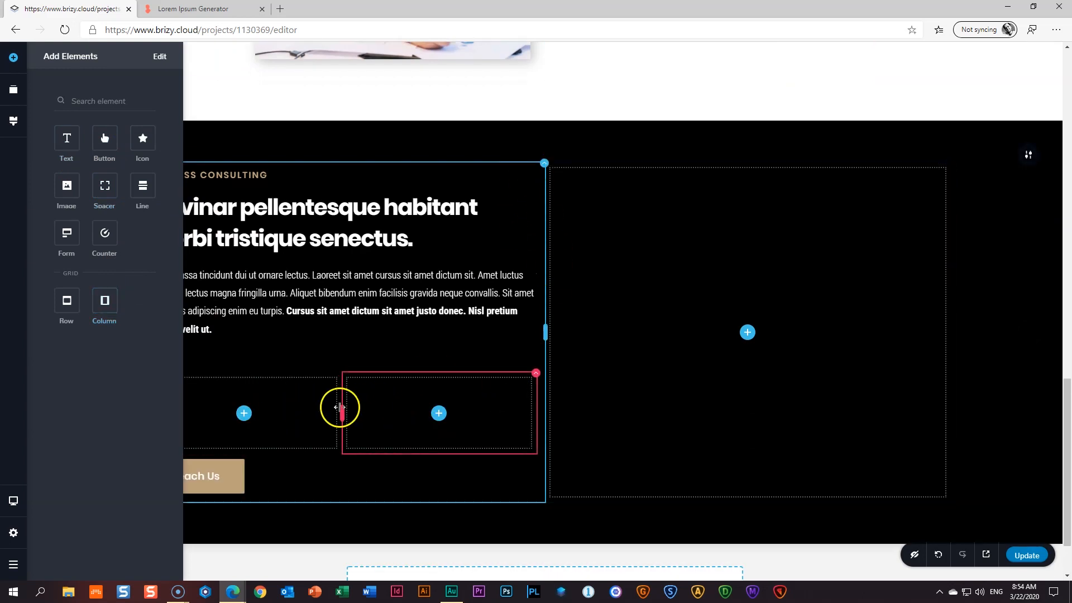
{"action": "right_click", "coordinate": [393, 412]}
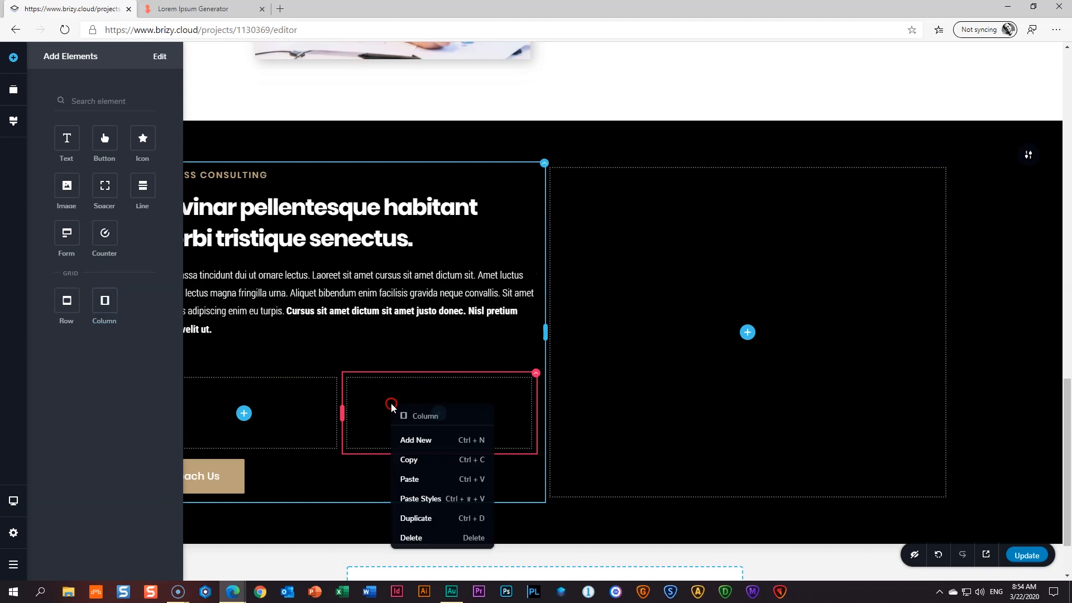
{"action": "left_click", "coordinate": [420, 540]}
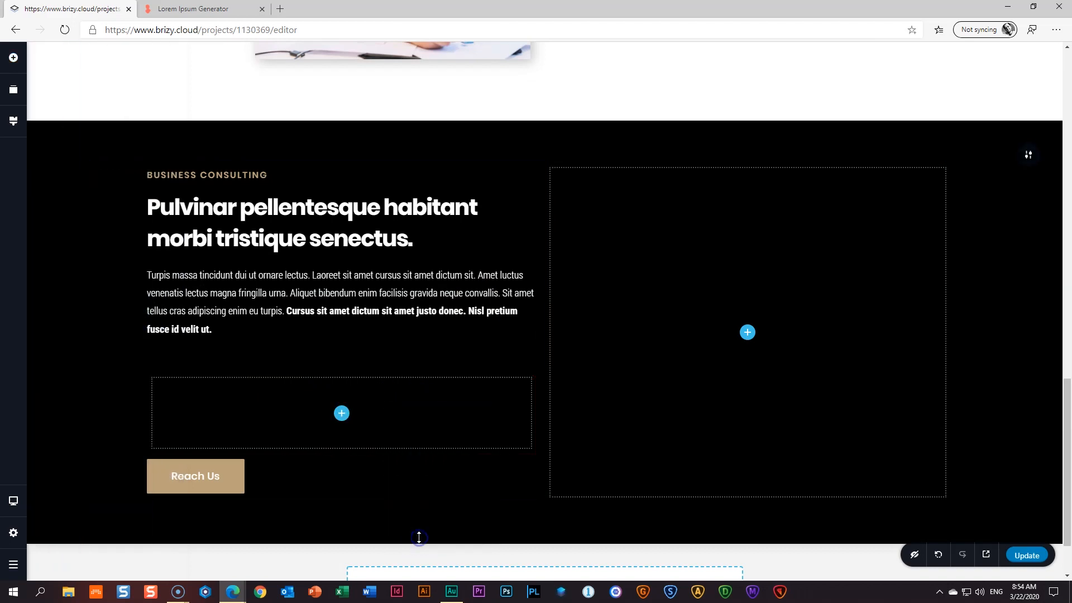
- Drag a Text element into the remaining empty box
{"action": "left_click", "coordinate": [325, 303]}
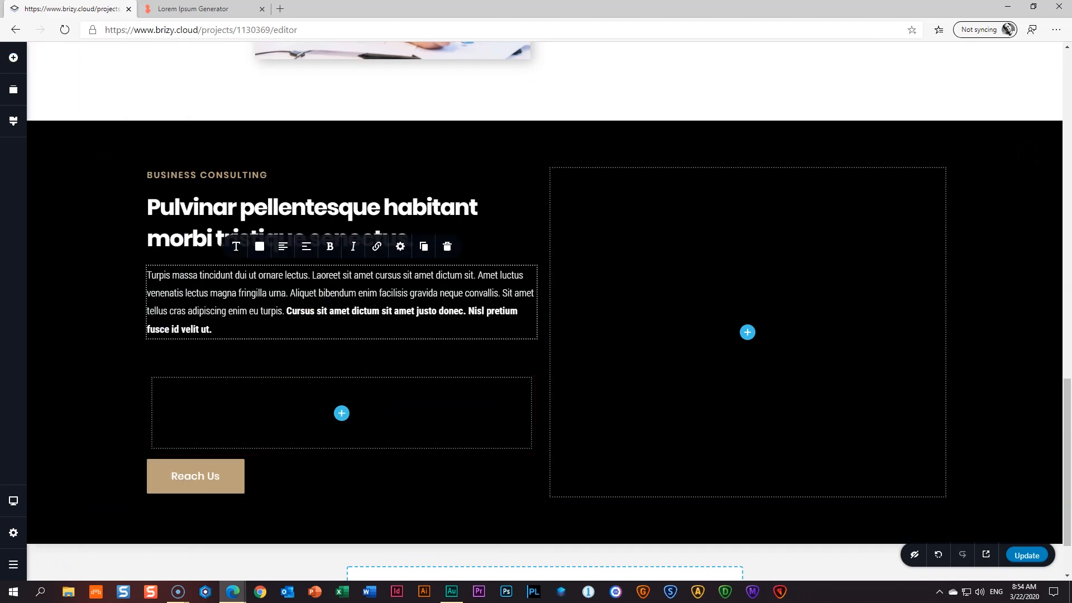
{"action": "left_click", "coordinate": [13, 57]}
{"action": "left_click_drag", "start_coordinate": [82, 139], "coordinate": [340, 435]}
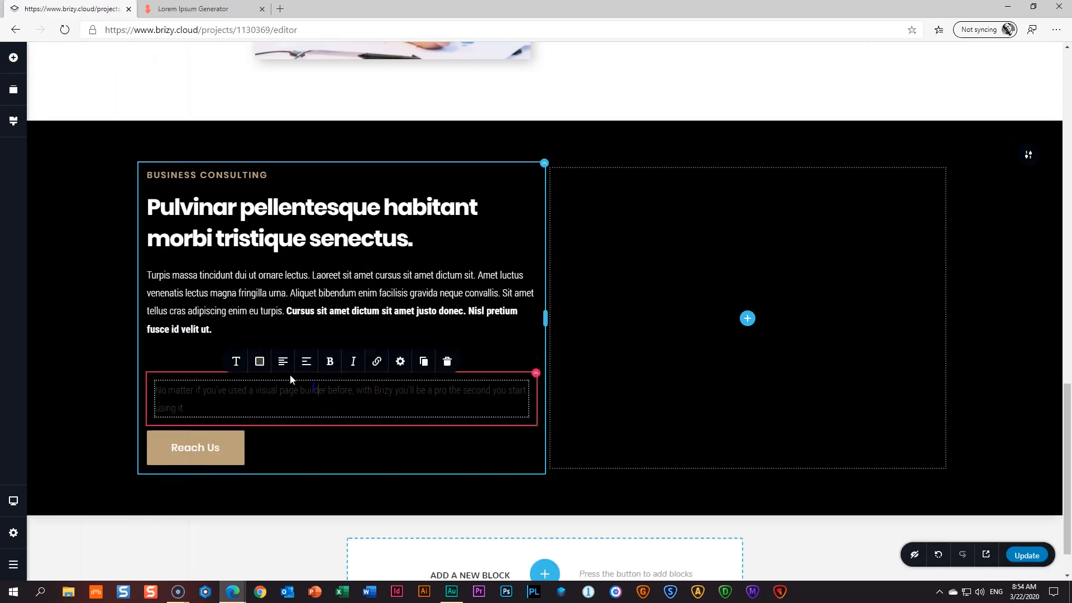
- Replace the placeholder with the Nulla porttitor sentences in white text
{"action": "left_click", "coordinate": [193, 8]}
{"action": "left_click_drag", "start_coordinate": [464, 246], "coordinate": [358, 303]}
{"action": "key", "text": "ctrl+c"}
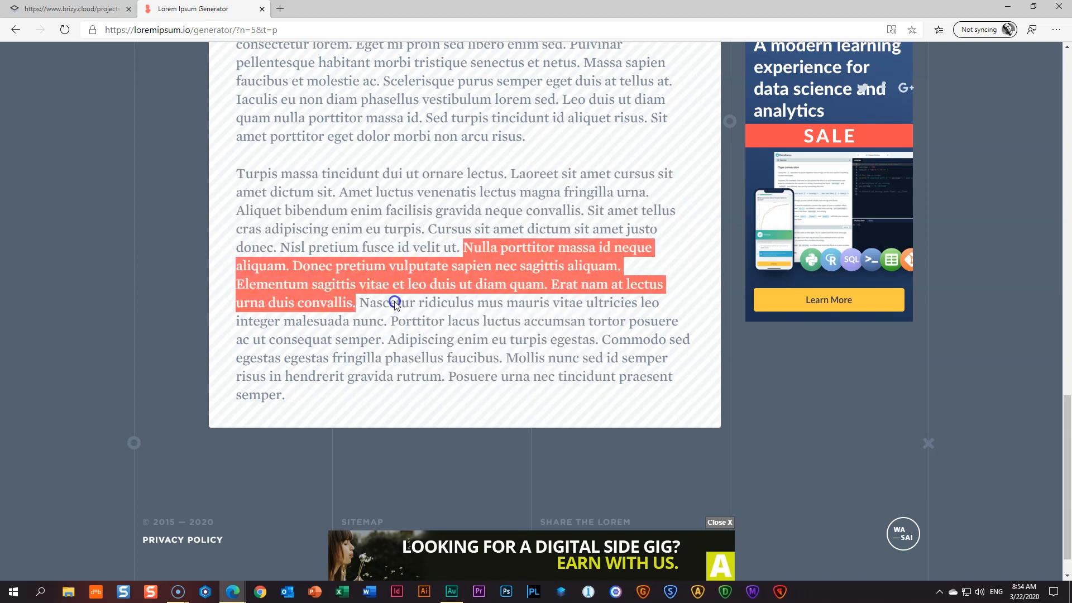
{"action": "left_click", "coordinate": [73, 9]}
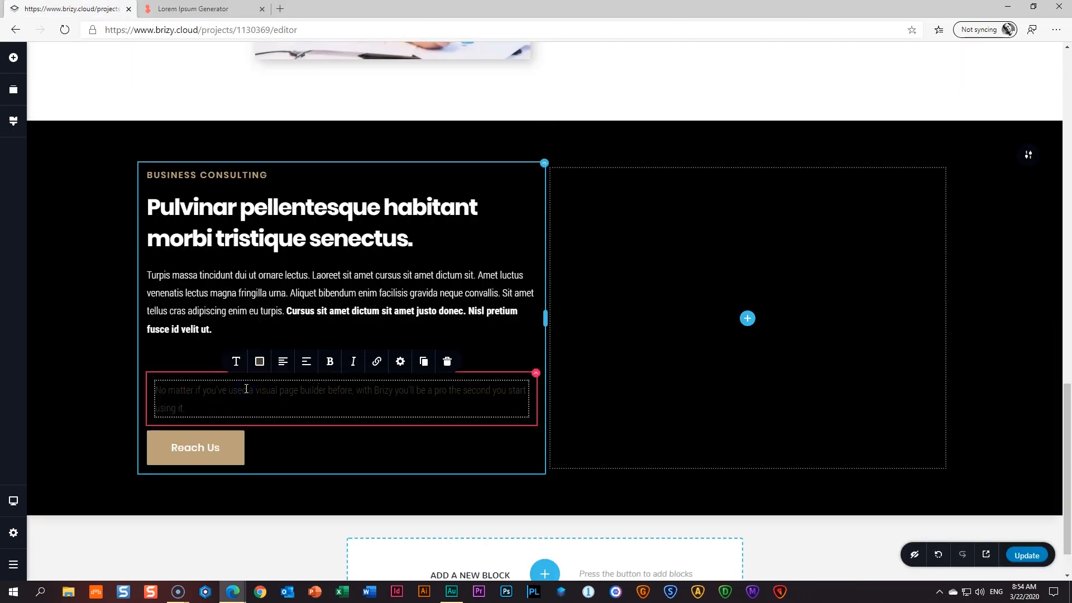
{"action": "triple_click", "coordinate": [246, 390]}
{"action": "key", "text": "ctrl+v"}
{"action": "left_click", "coordinate": [259, 361]}
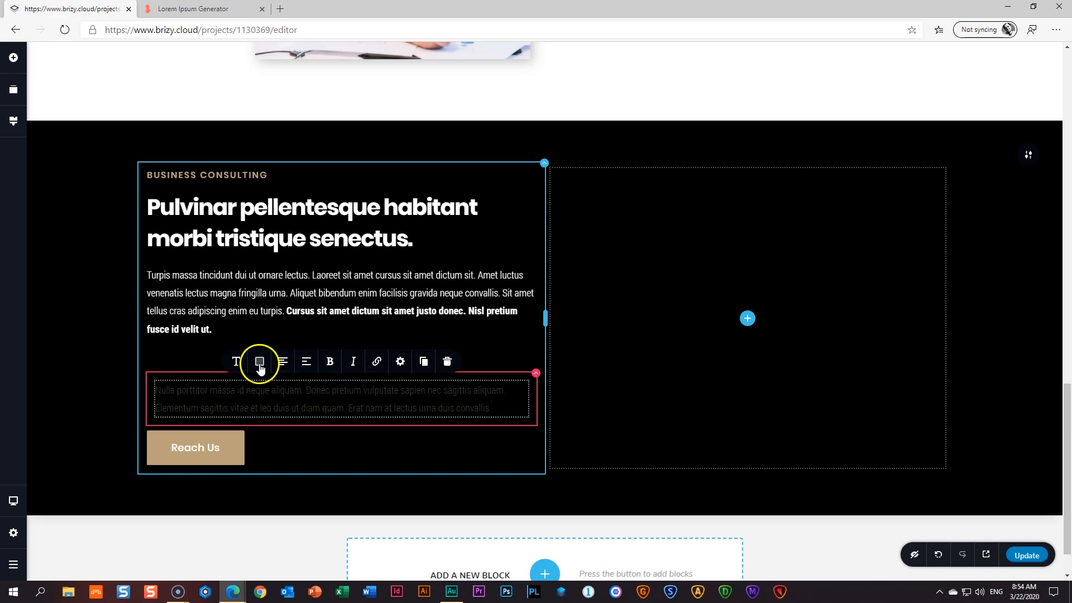
{"action": "left_click", "coordinate": [287, 313]}
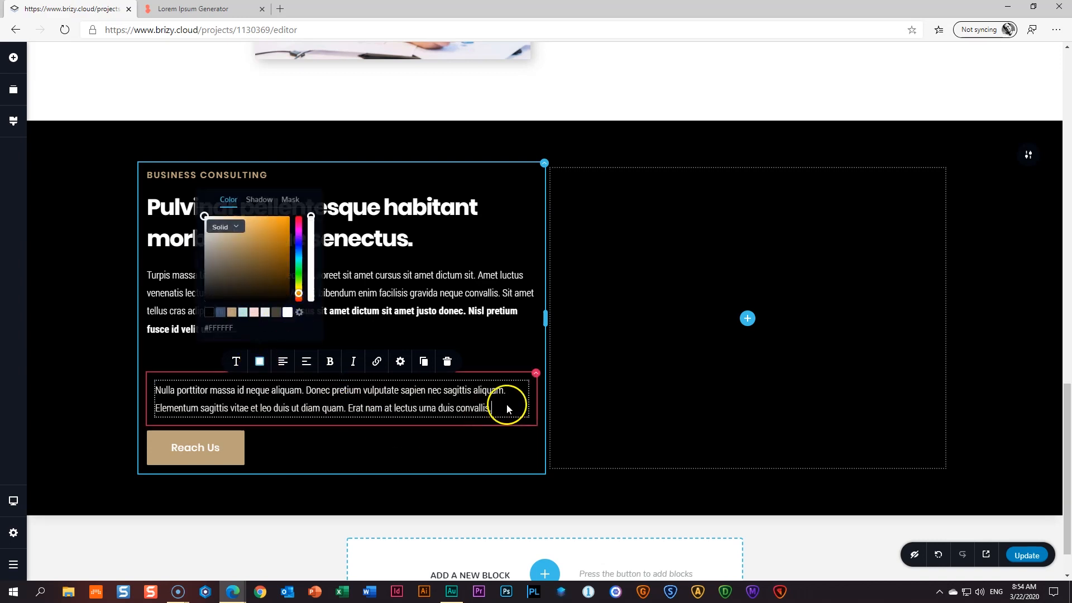
- Give the box a dark blue #344D6C overlay background
{"action": "left_click", "coordinate": [536, 375]}
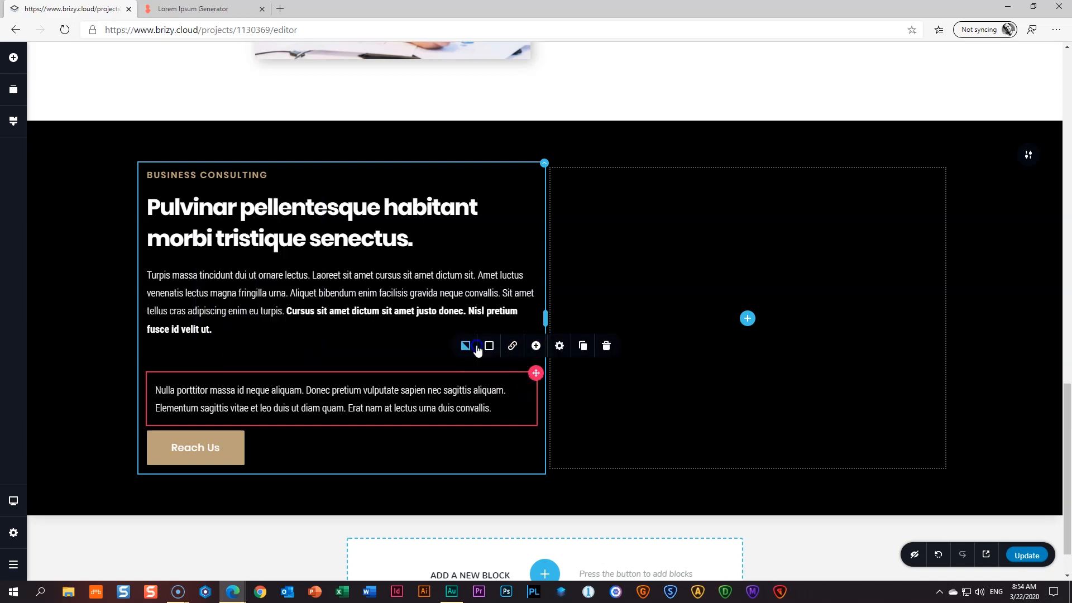
{"action": "left_click", "coordinate": [477, 347]}
{"action": "left_click", "coordinate": [488, 349]}
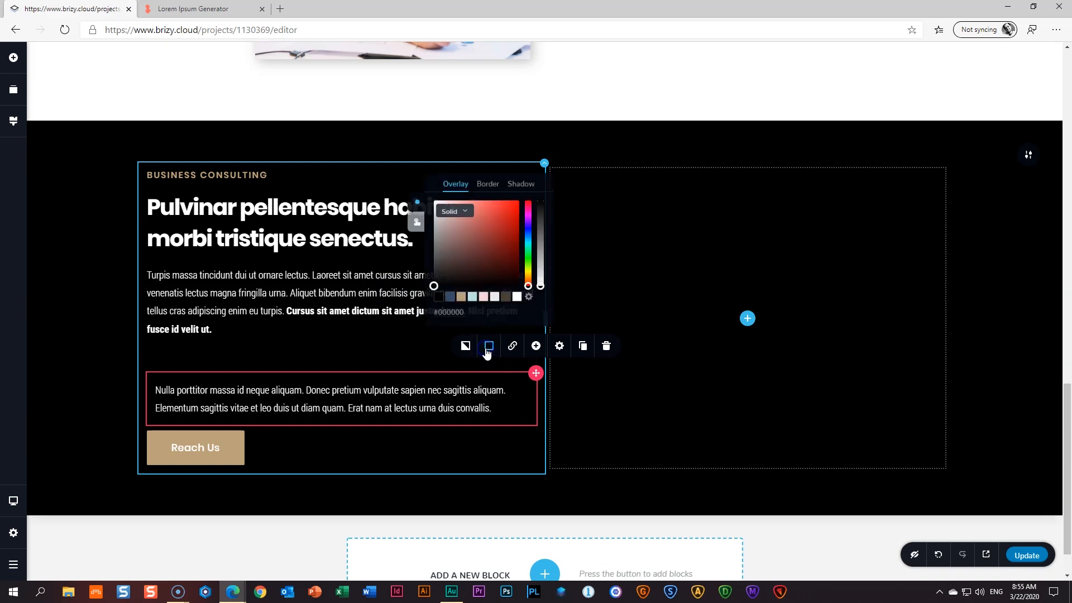
{"action": "left_click", "coordinate": [449, 298]}
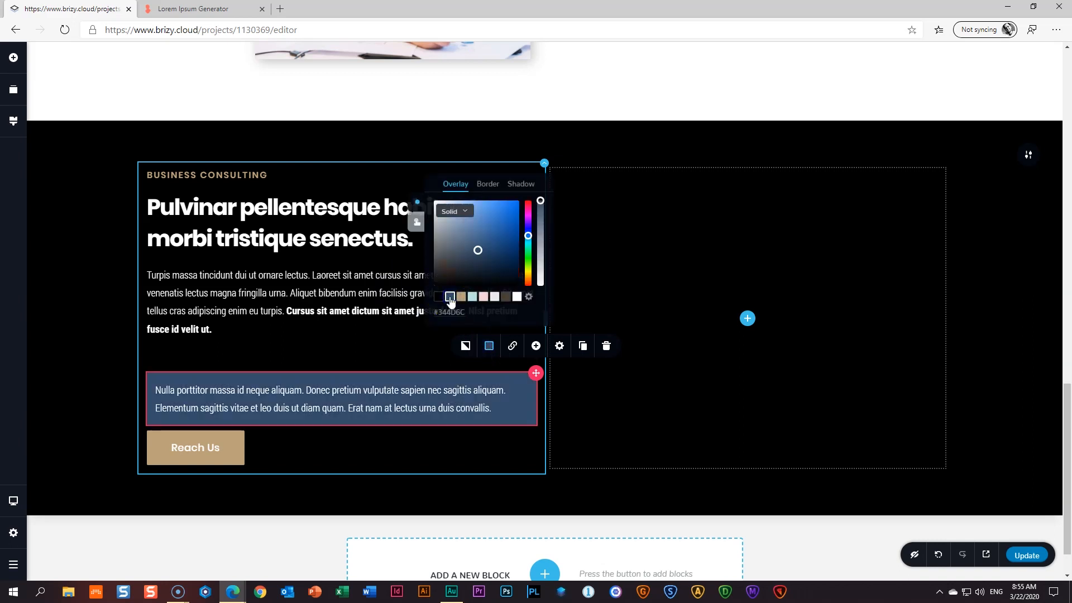
{"action": "left_click", "coordinate": [559, 347]}
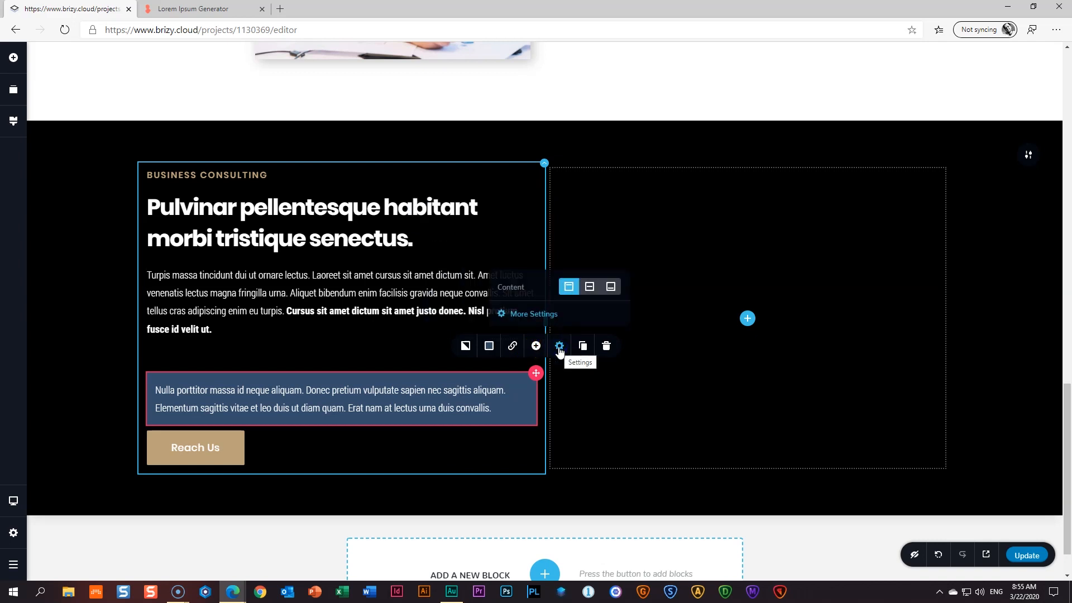
{"action": "left_click", "coordinate": [533, 315]}
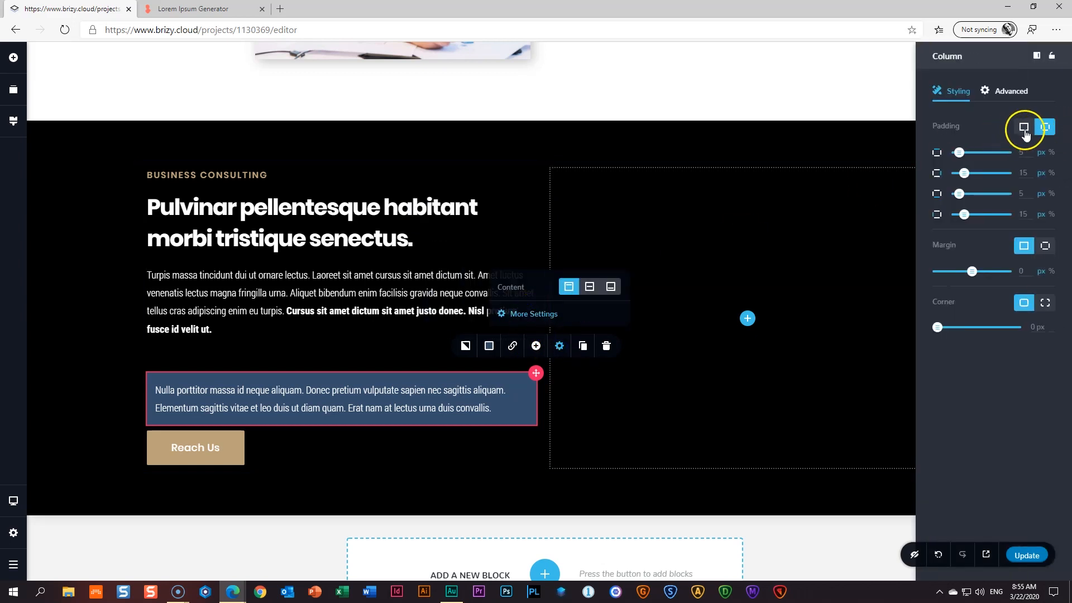
- Give the blue box a single padding value on all sides and 5 px rounded corners
{"action": "left_click", "coordinate": [1025, 128]}
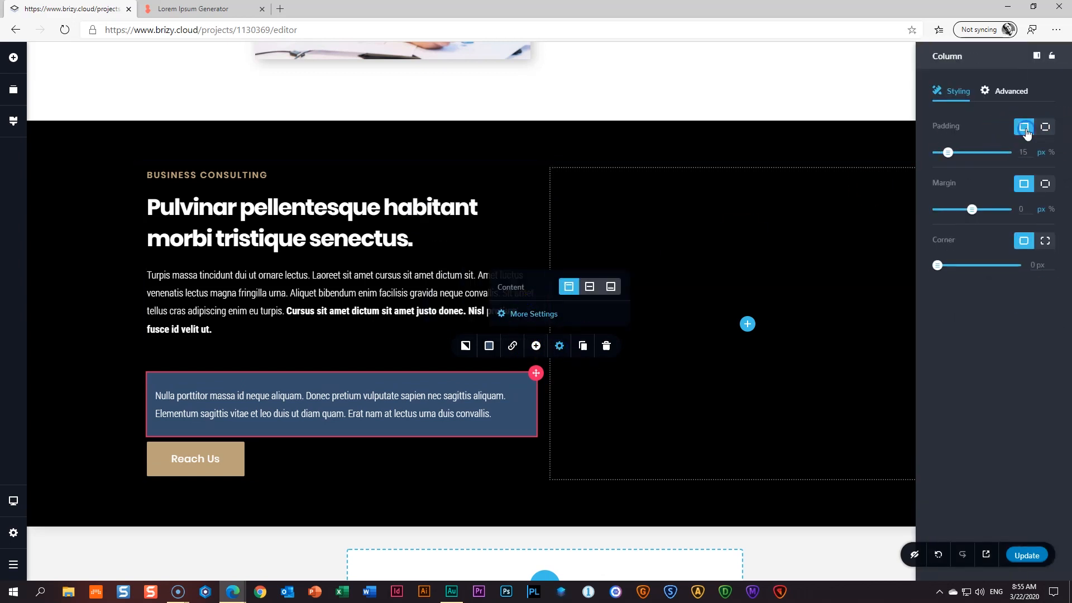
{"action": "left_click", "coordinate": [1053, 152]}
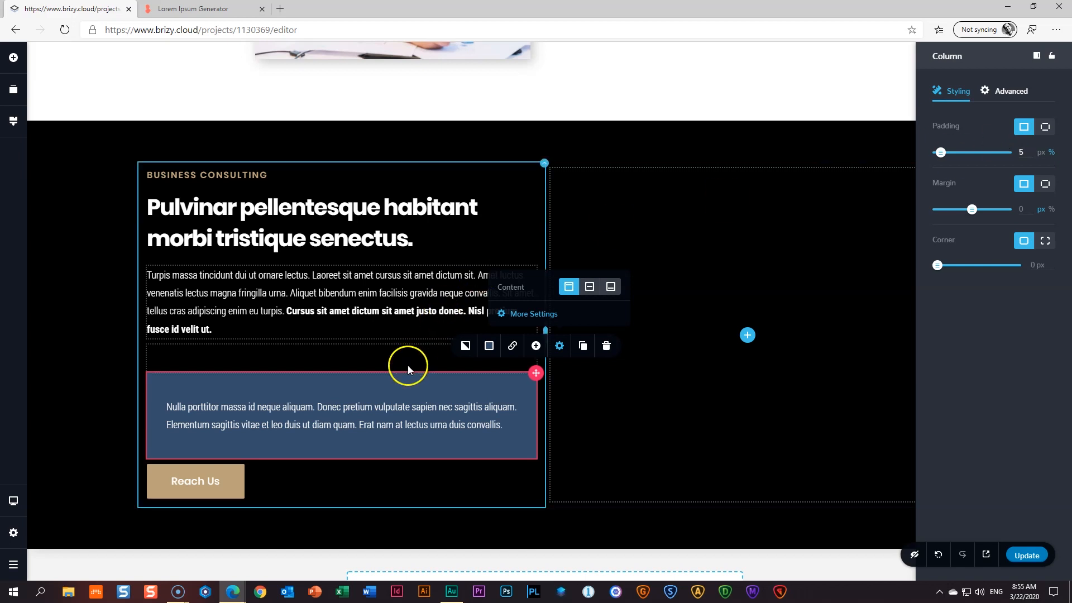
{"action": "left_click", "coordinate": [400, 387]}
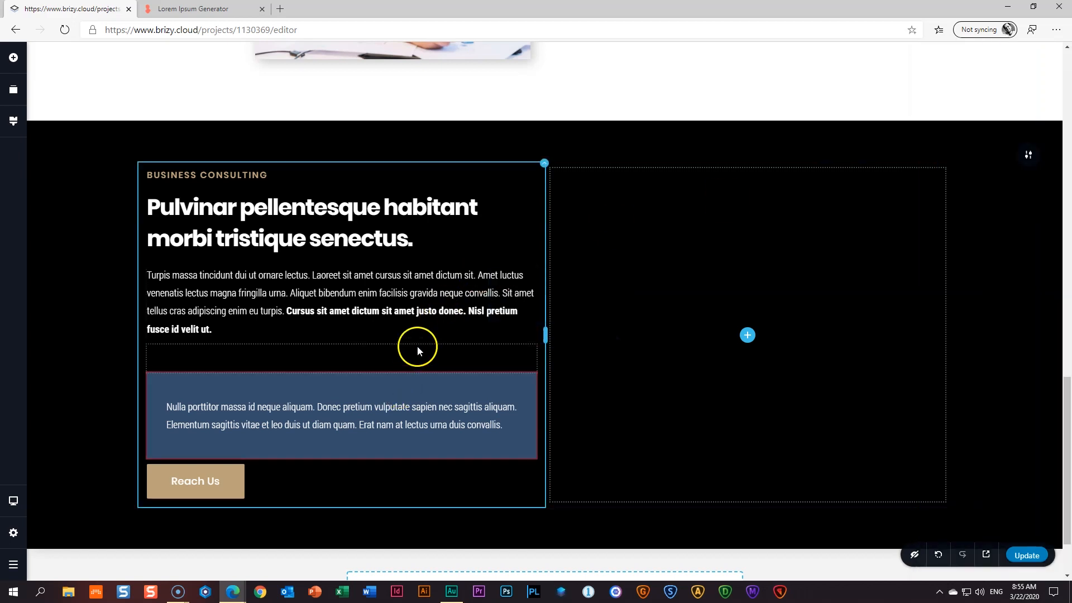
{"action": "left_click", "coordinate": [410, 404]}
{"action": "left_click", "coordinate": [535, 379]}
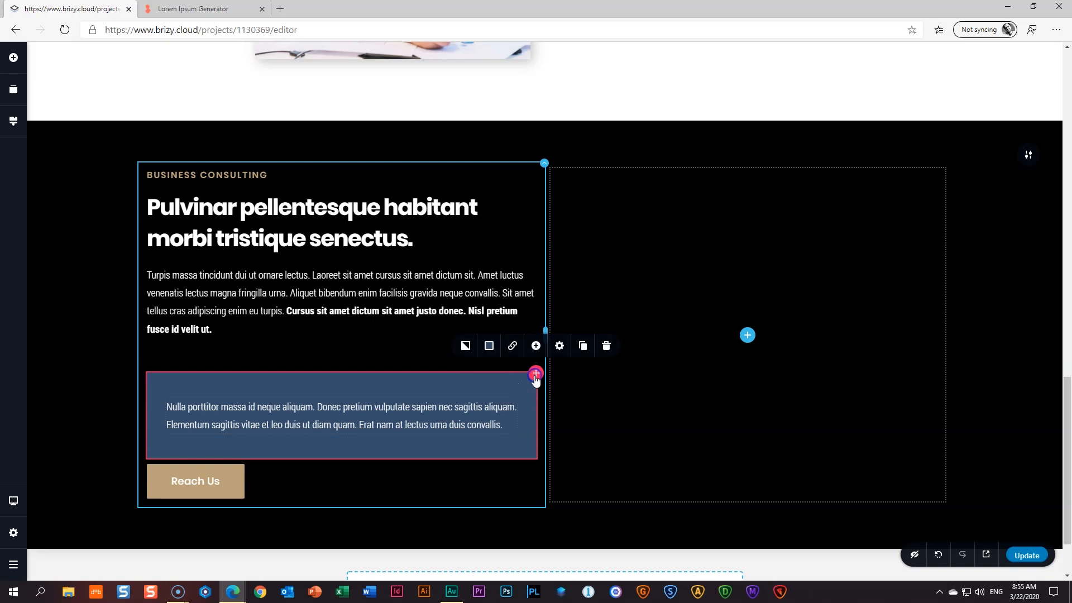
{"action": "left_click", "coordinate": [559, 347]}
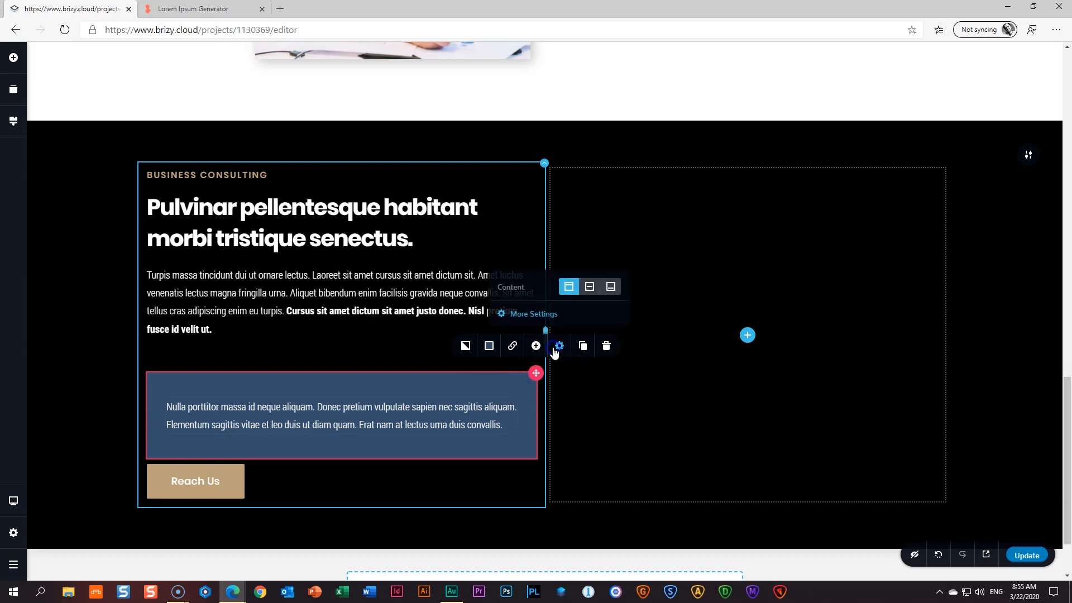
{"action": "left_click", "coordinate": [549, 319]}
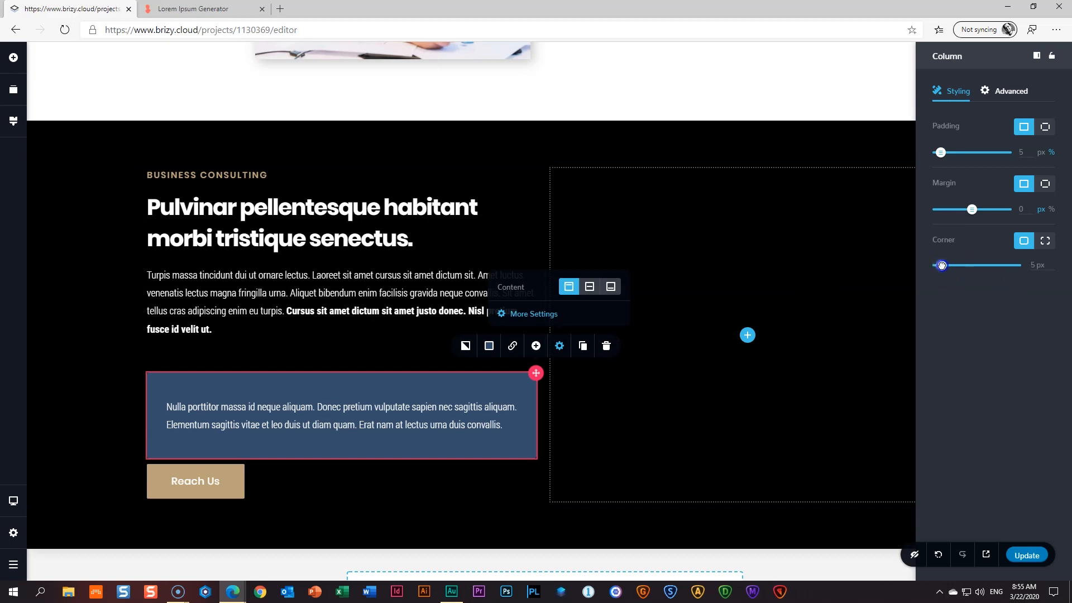
{"action": "left_click", "coordinate": [226, 355]}
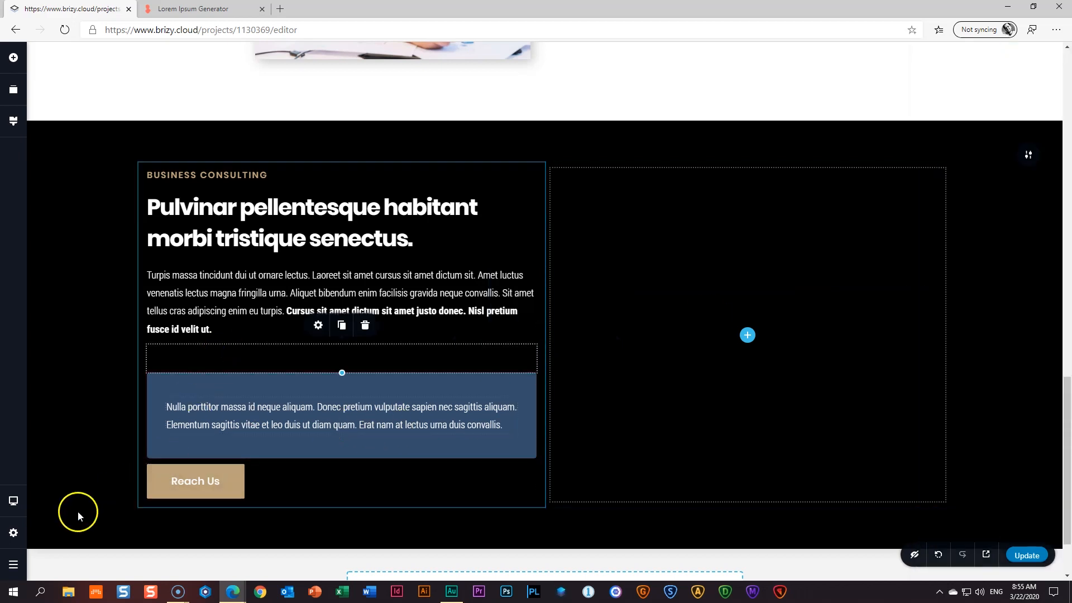
{"action": "left_click", "coordinate": [52, 488]}
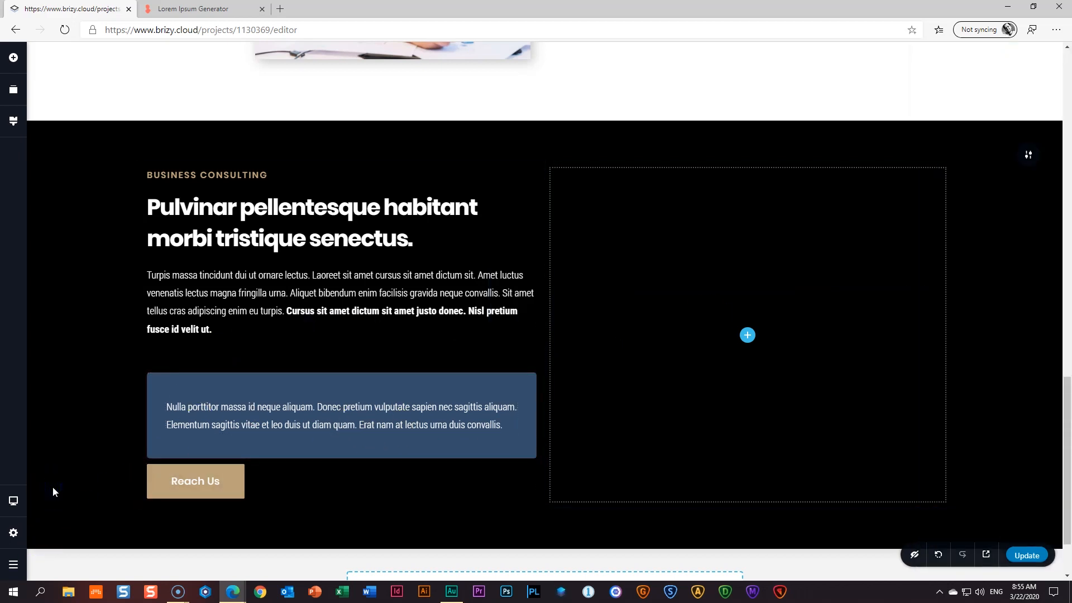
- Shift the Reach Us button 18 px right and pull it up with a negative top margin
{"action": "left_click", "coordinate": [179, 407]}
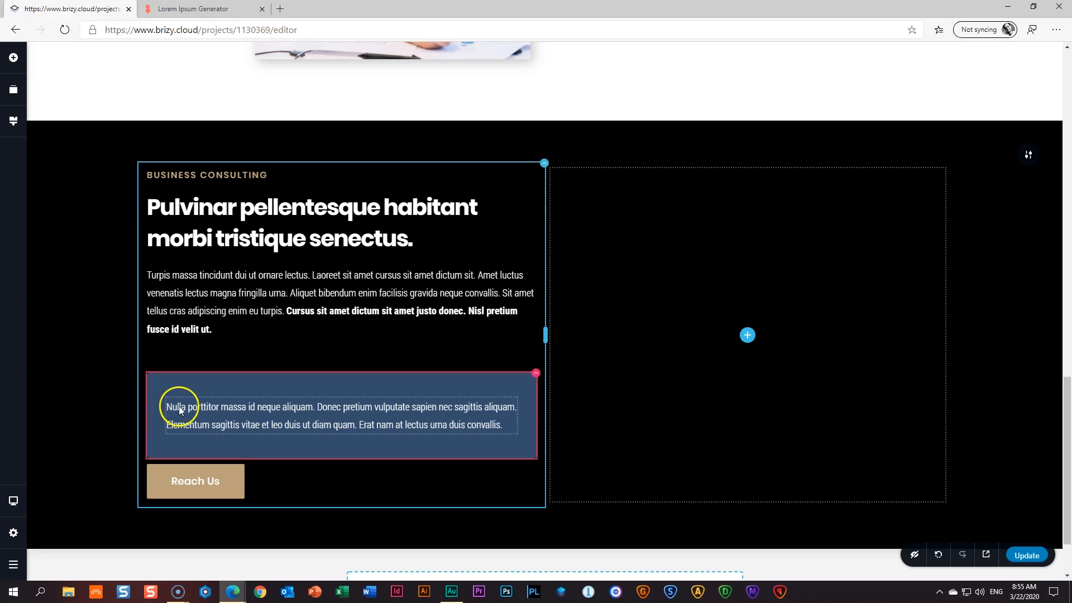
{"action": "left_click", "coordinate": [194, 480]}
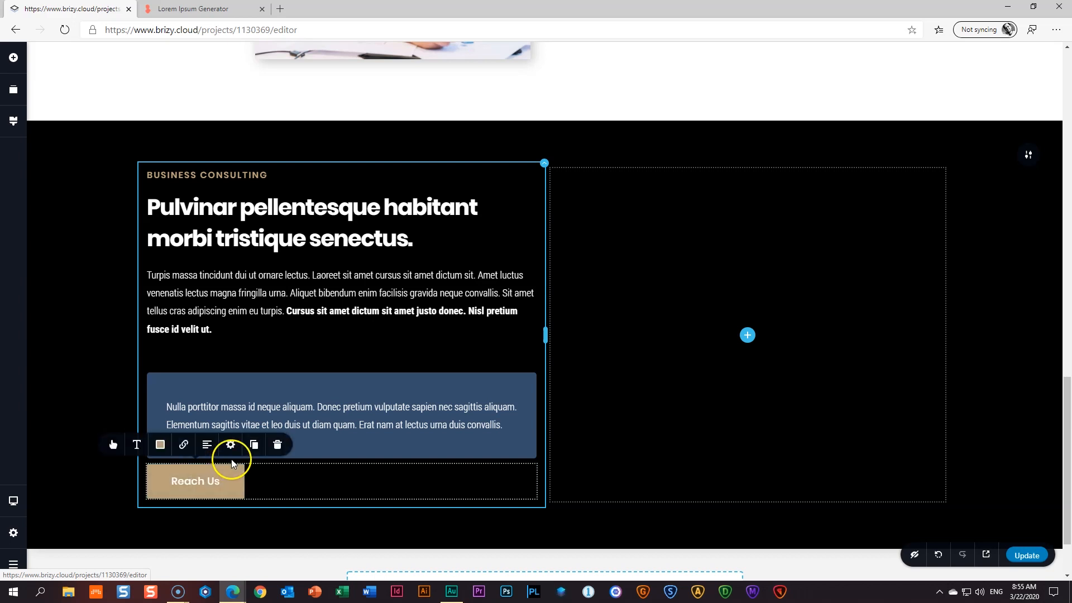
{"action": "left_click", "coordinate": [230, 444]}
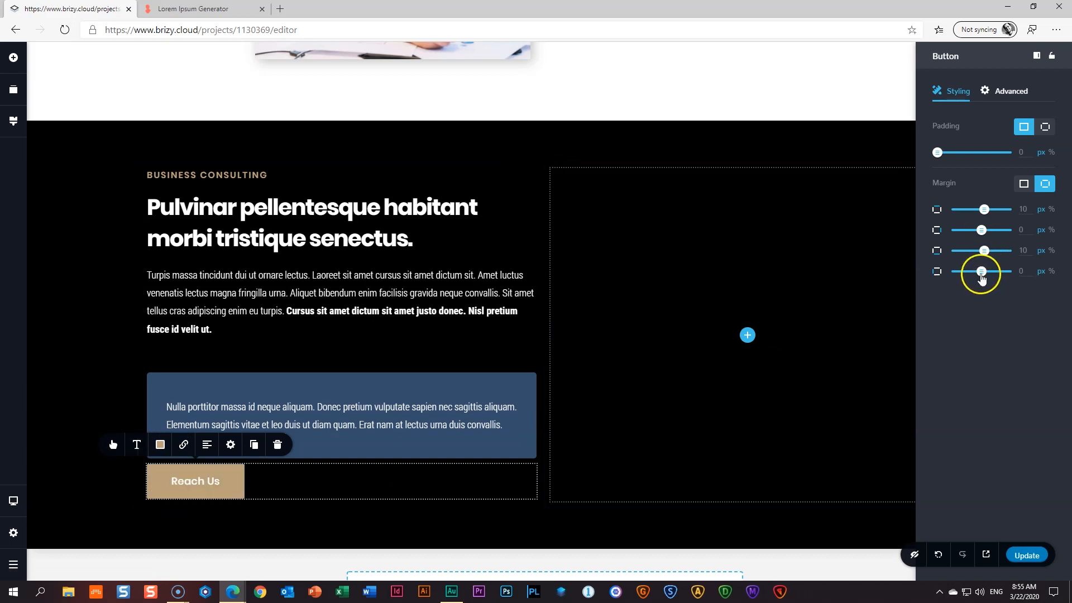
{"action": "left_click_drag", "start_coordinate": [981, 272], "coordinate": [992, 272]}
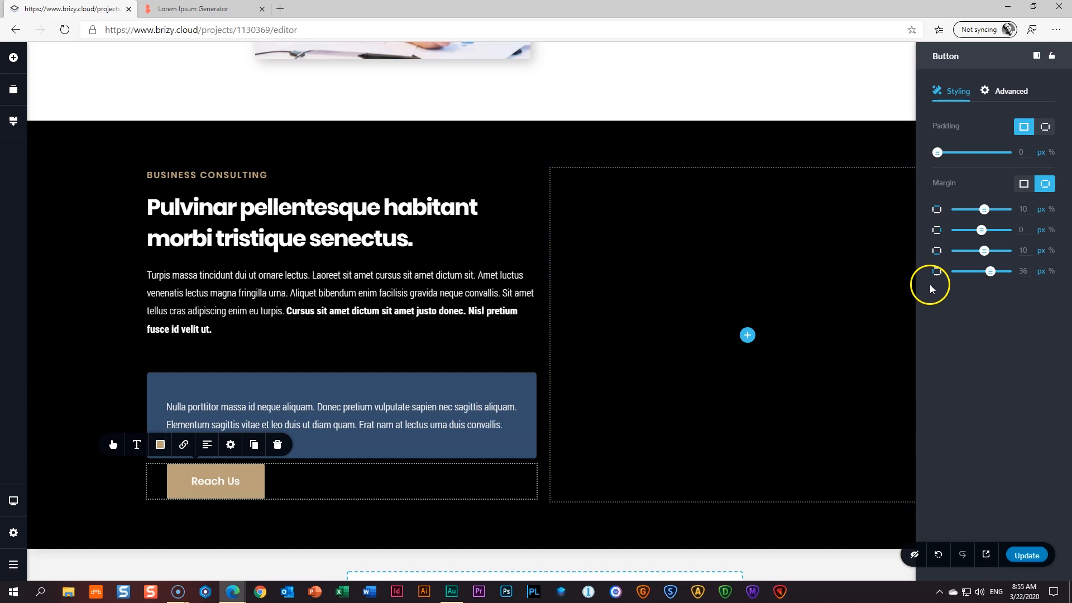
{"action": "left_click_drag", "start_coordinate": [983, 209], "coordinate": [974, 210]}
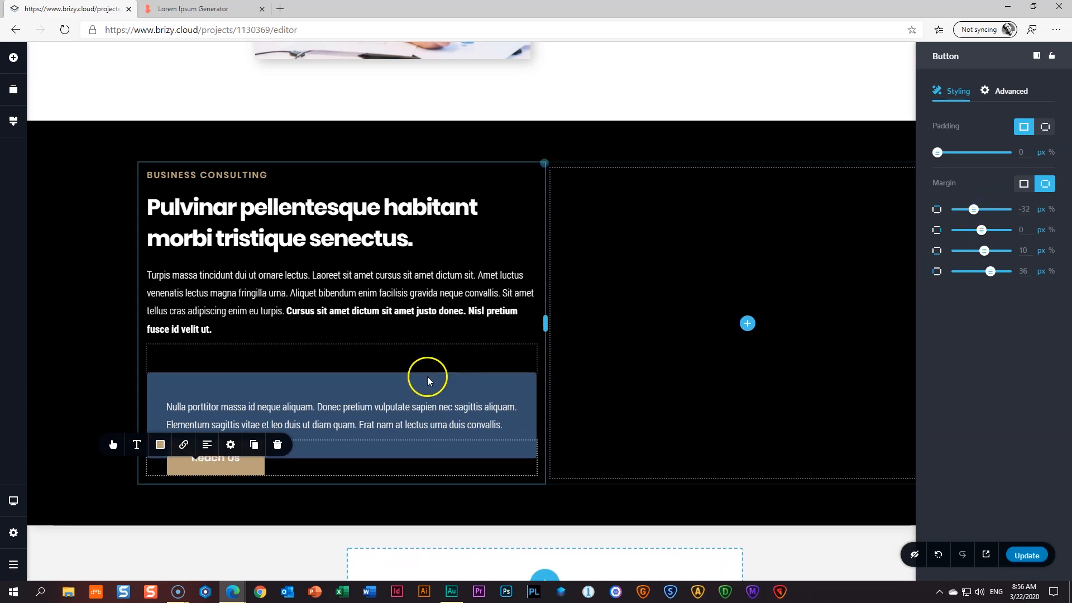
{"action": "left_click", "coordinate": [49, 431]}
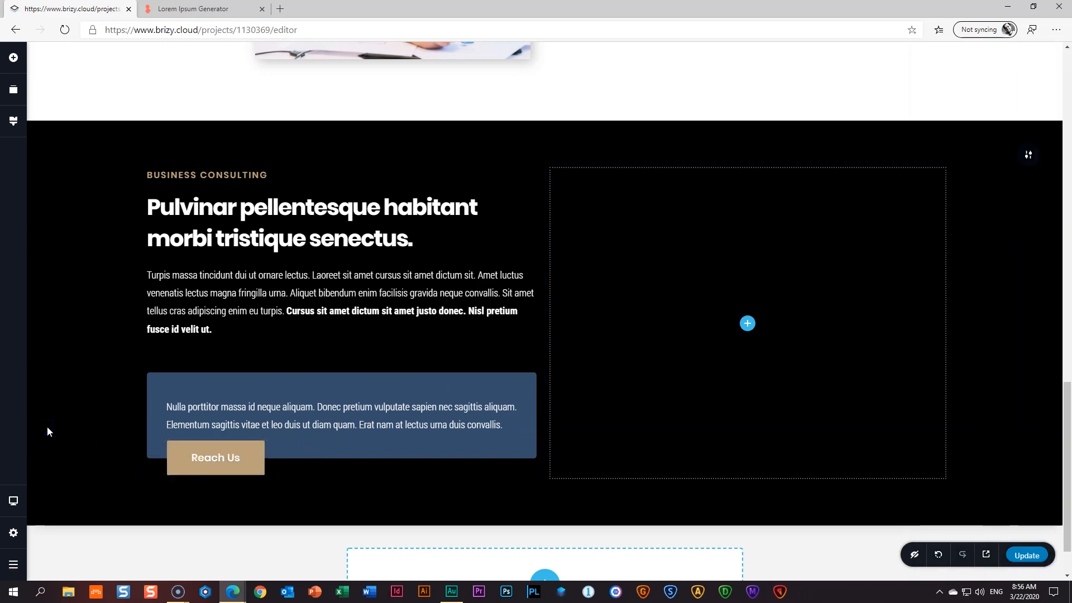
- Increase the blue box paragraph's bottom margin and narrow the left column to 40% / 60%
{"action": "left_click", "coordinate": [450, 423]}
{"action": "left_click", "coordinate": [401, 378]}
{"action": "left_click", "coordinate": [376, 347]}
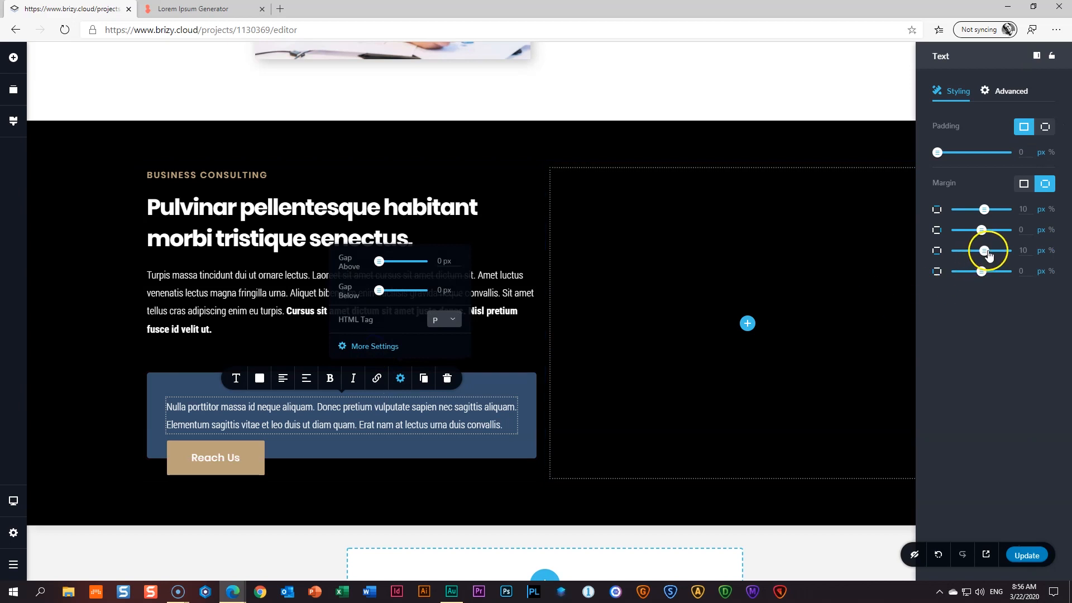
{"action": "left_click_drag", "start_coordinate": [988, 250], "coordinate": [992, 250]}
{"action": "left_click", "coordinate": [68, 365]}
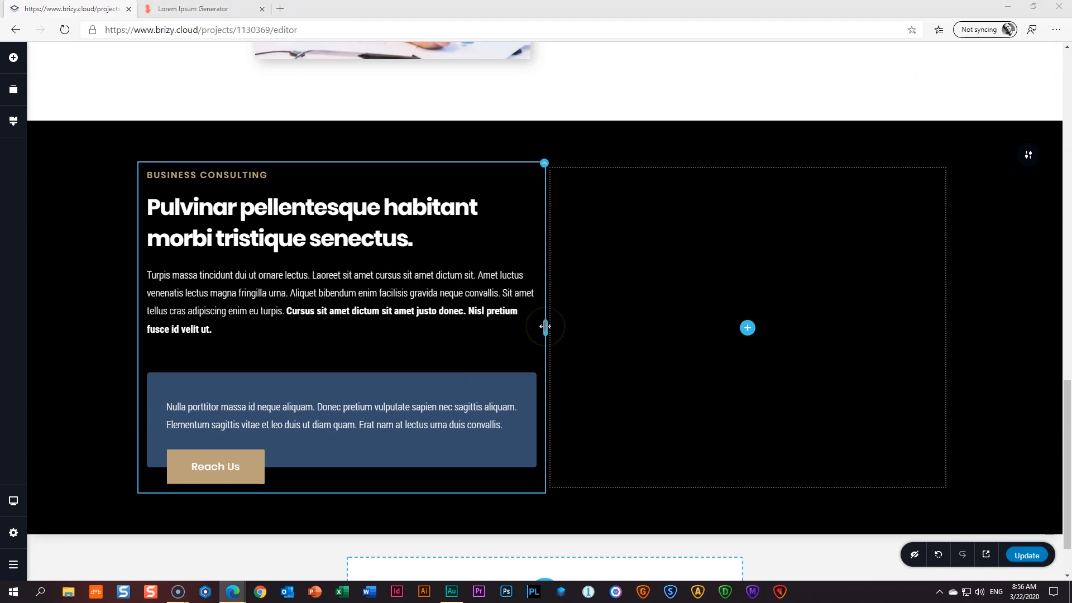
{"action": "left_click_drag", "start_coordinate": [545, 326], "coordinate": [464, 330]}
- Lower the Reach Us button's left margin to nudge it slightly left
{"action": "scroll", "coordinate": [47, 401], "scroll_direction": "down", "scroll_amount": 2}
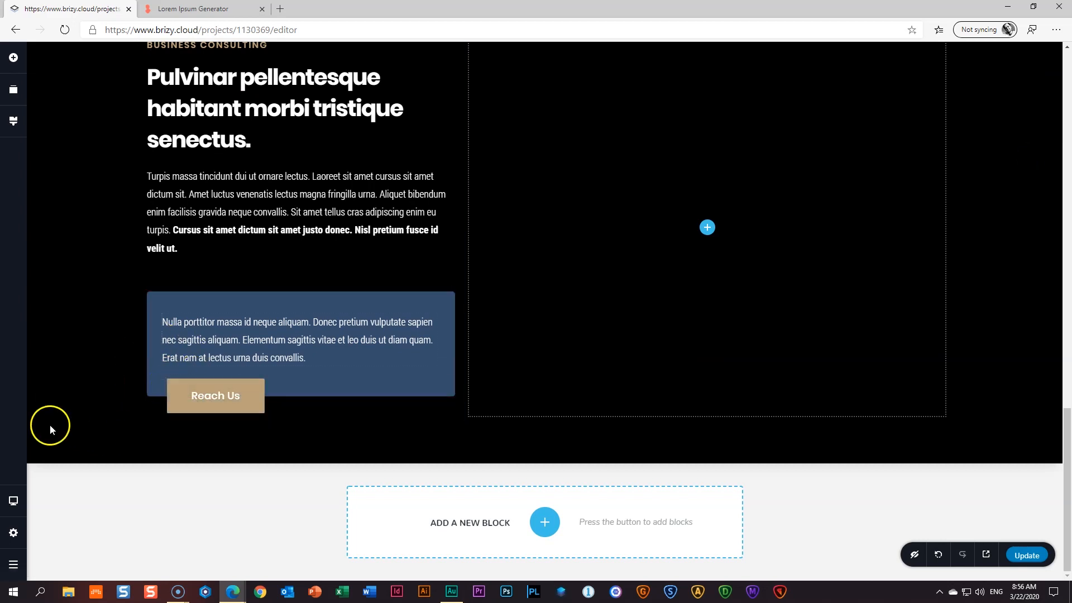
{"action": "left_click", "coordinate": [191, 394]}
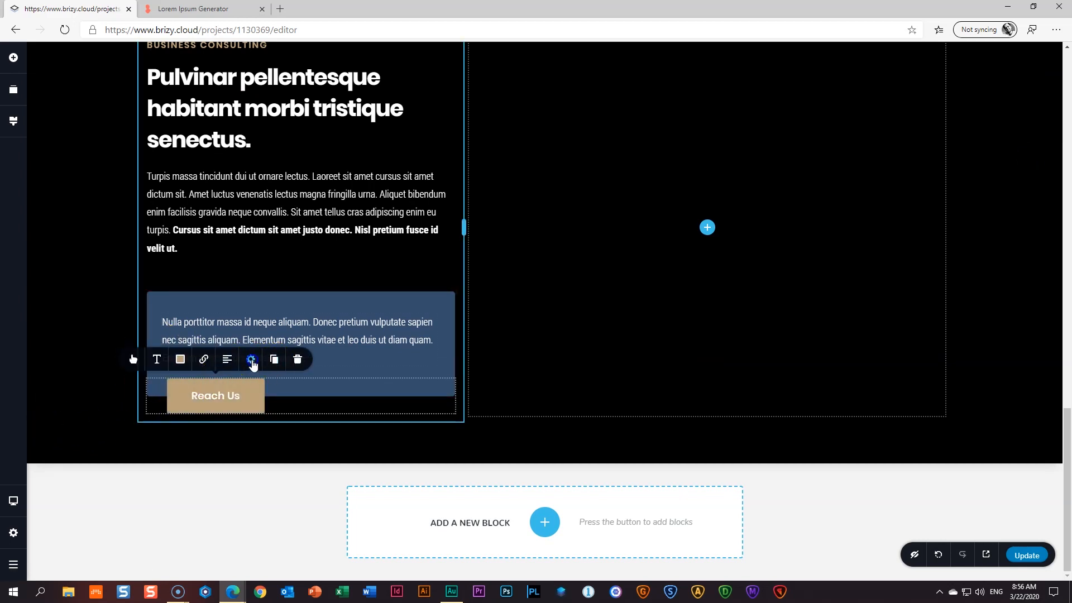
{"action": "left_click", "coordinate": [274, 360]}
{"action": "left_click_drag", "start_coordinate": [987, 275], "coordinate": [988, 273]}
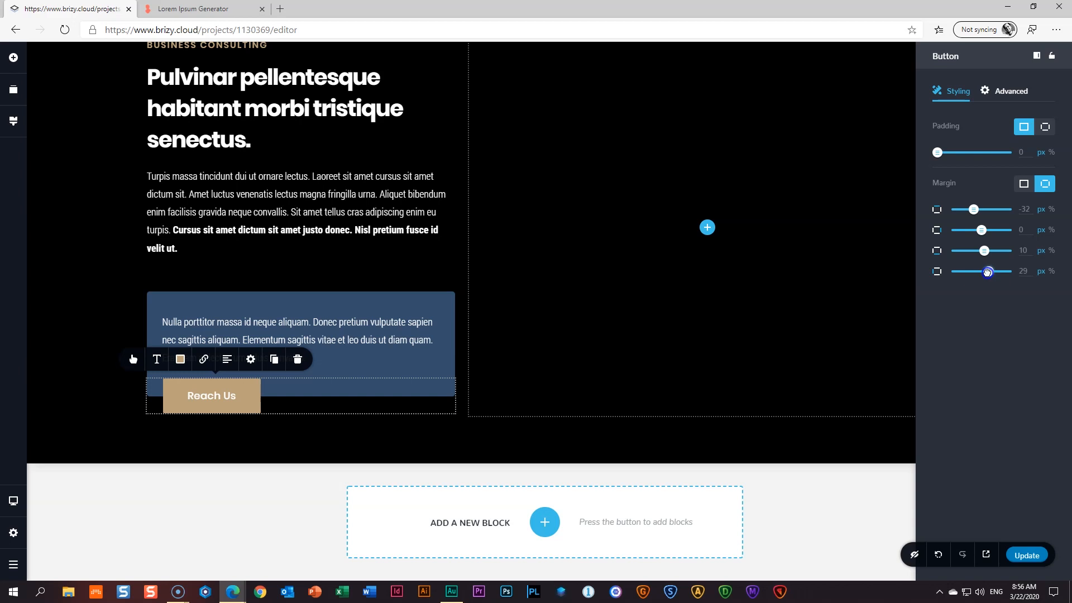
{"action": "left_click", "coordinate": [77, 289]}
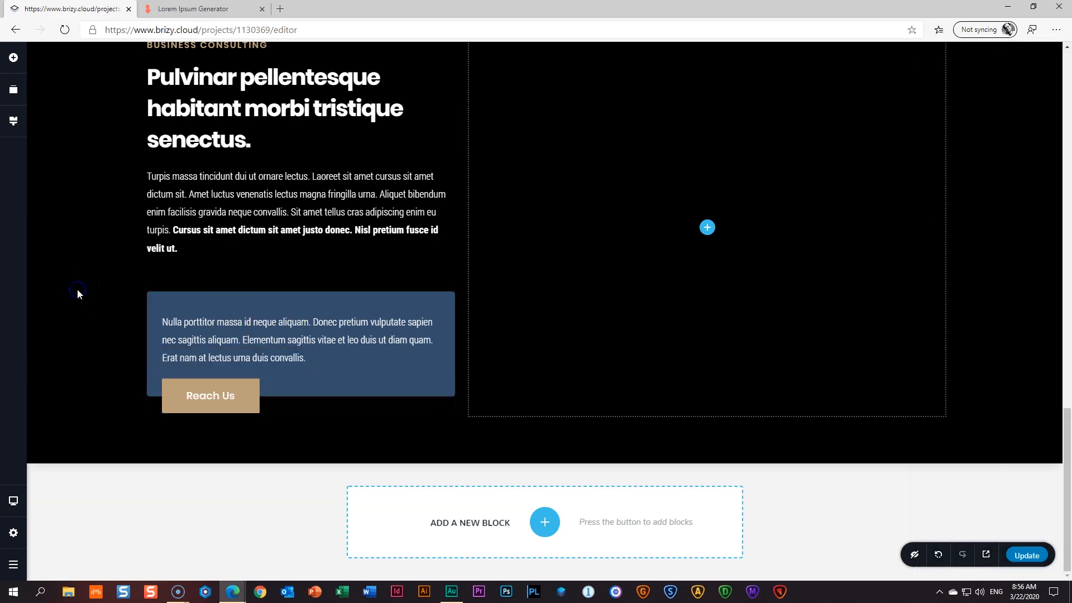
- Set the left column's left padding to 0 in its Column settings
{"action": "scroll", "coordinate": [78, 290], "scroll_direction": "up", "scroll_amount": 4}
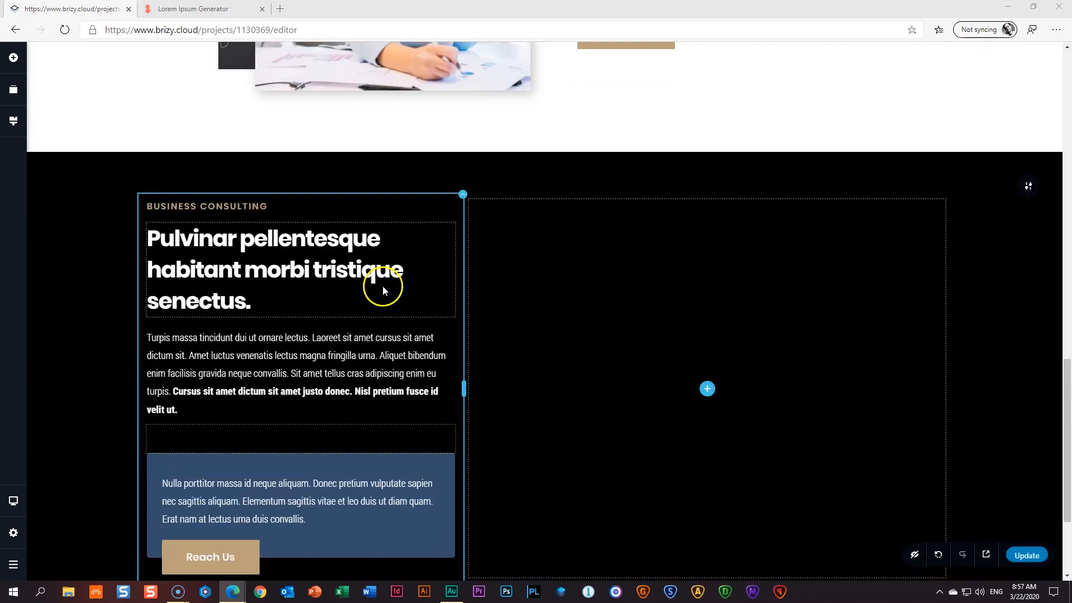
{"action": "scroll", "coordinate": [383, 286], "scroll_direction": "down", "scroll_amount": 2}
{"action": "left_click", "coordinate": [462, 113]}
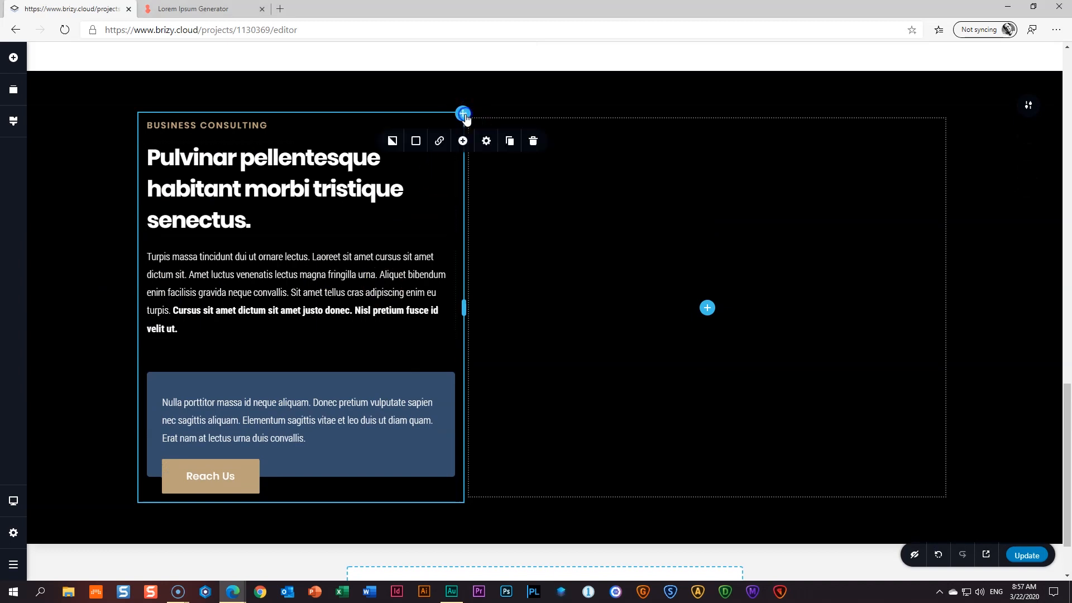
{"action": "left_click", "coordinate": [486, 142]}
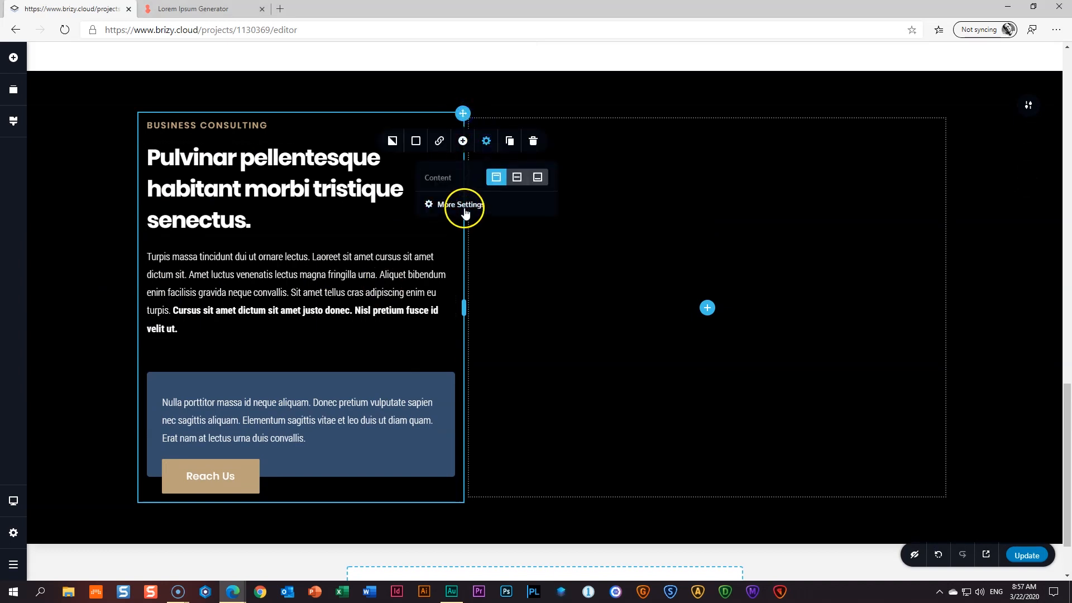
{"action": "left_click", "coordinate": [461, 205]}
{"action": "left_click", "coordinate": [1052, 152]}
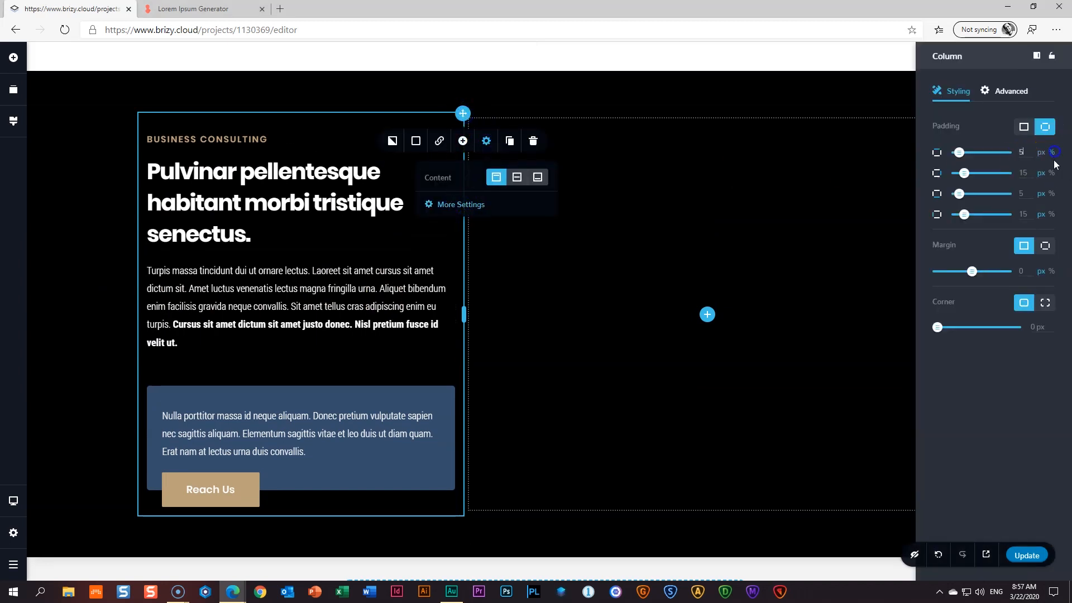
{"action": "left_click", "coordinate": [1051, 173]}
{"action": "left_click", "coordinate": [1052, 214]}
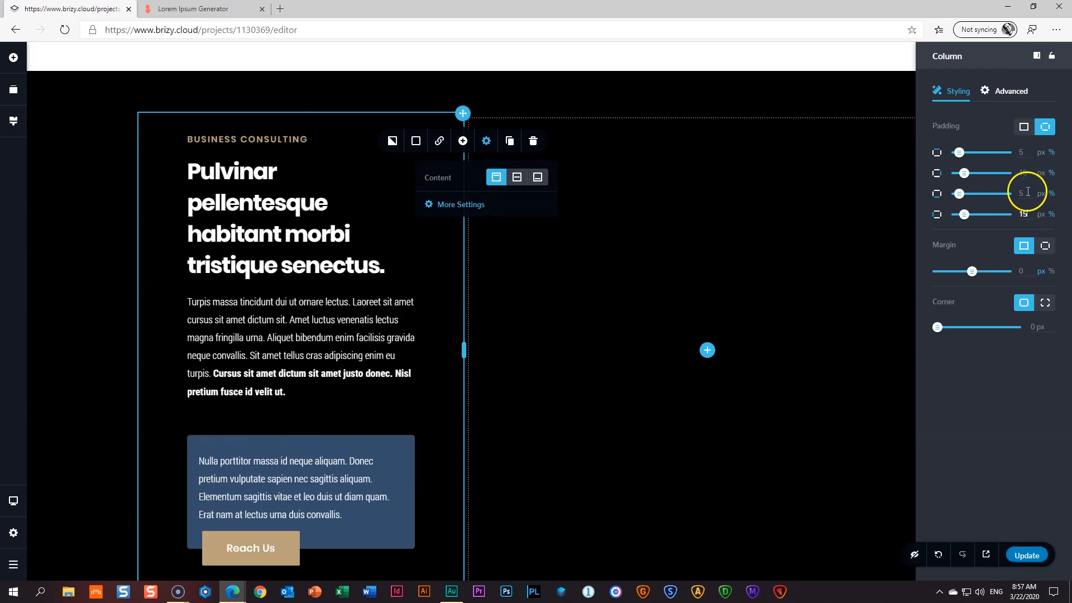
{"action": "left_click", "coordinate": [1029, 216]}
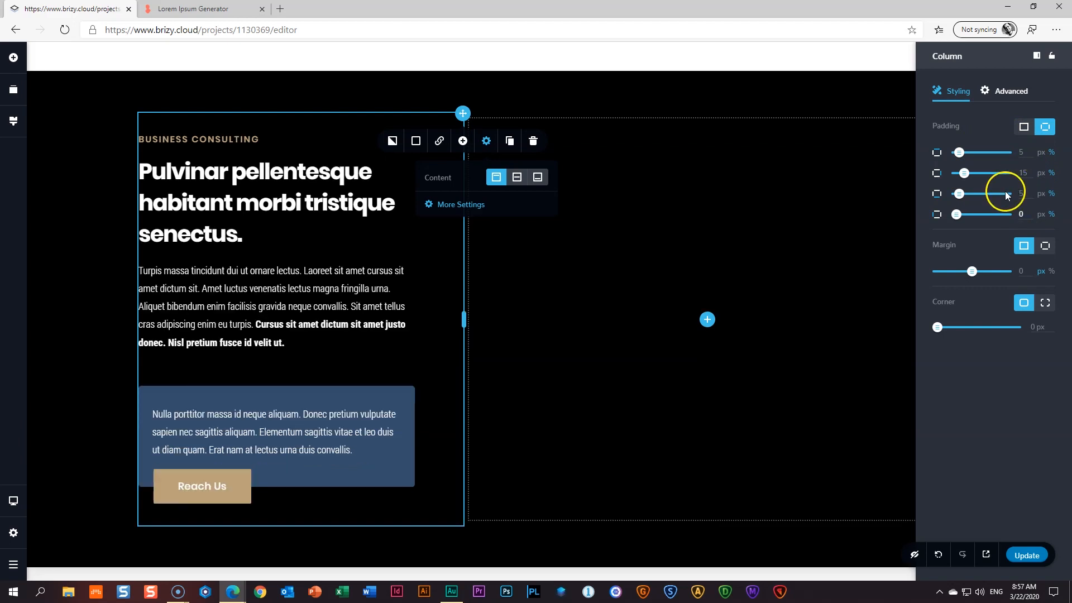
{"action": "left_click", "coordinate": [92, 262]}
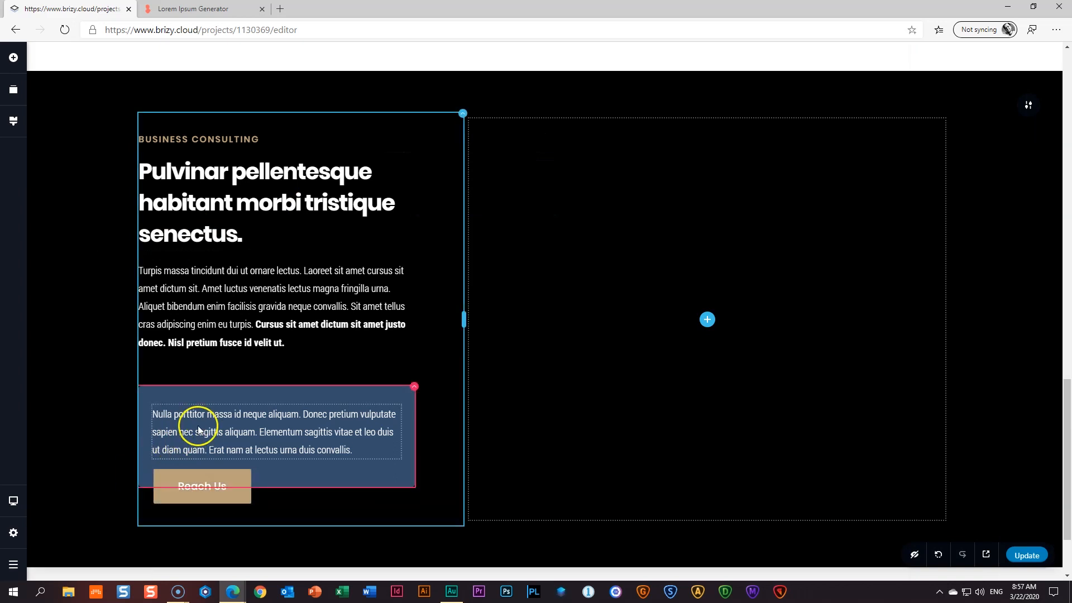
- Trim the blue box paragraph so it ends at 'sagittis vitae et'
{"action": "left_click", "coordinate": [263, 437]}
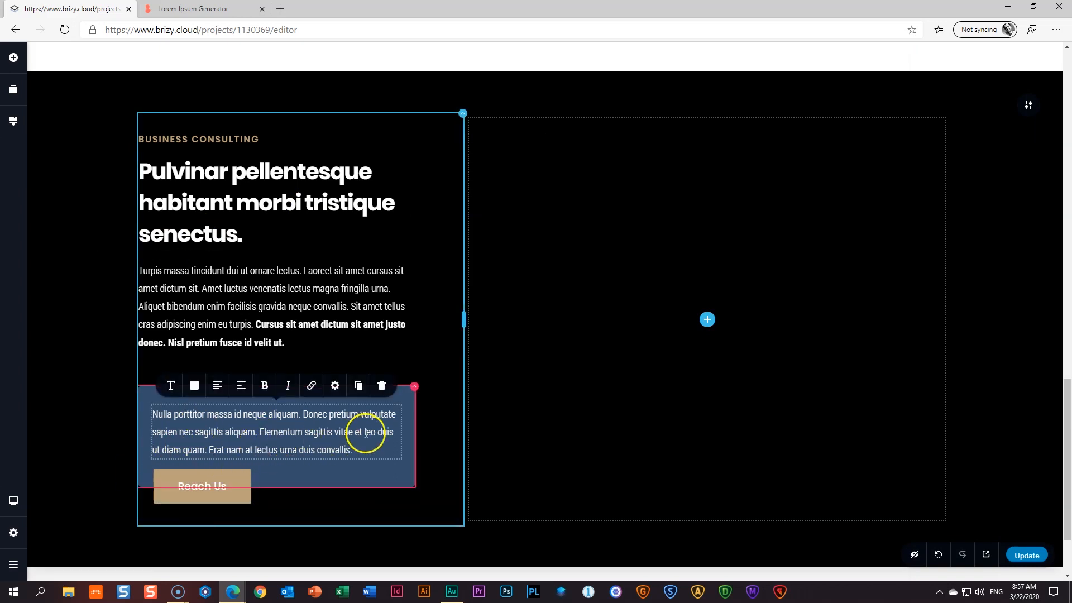
{"action": "left_click_drag", "start_coordinate": [363, 432], "coordinate": [351, 443]}
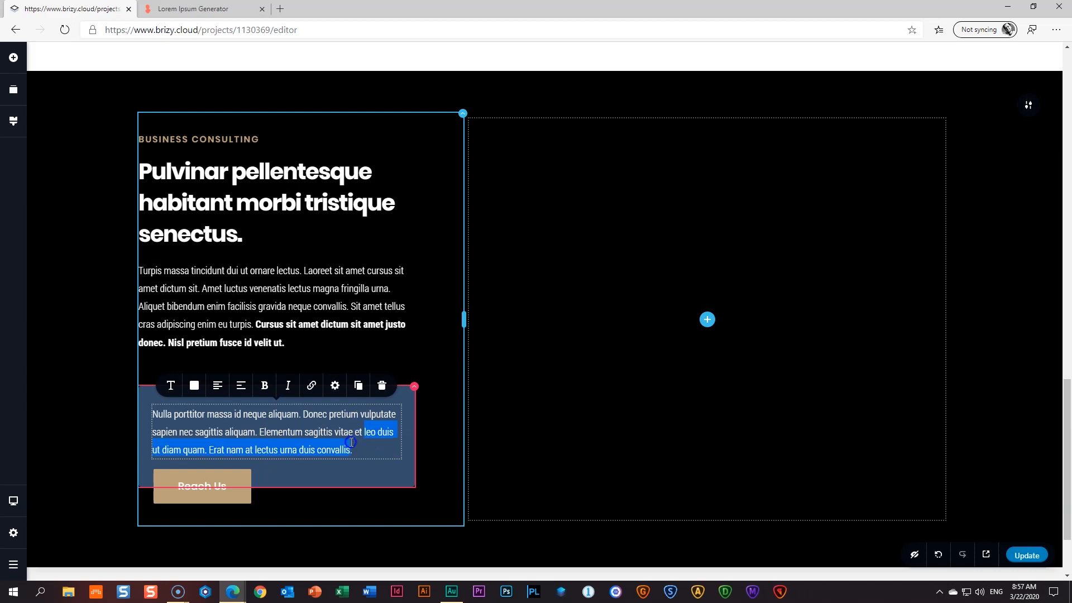
{"action": "key", "text": "BackSpace"}
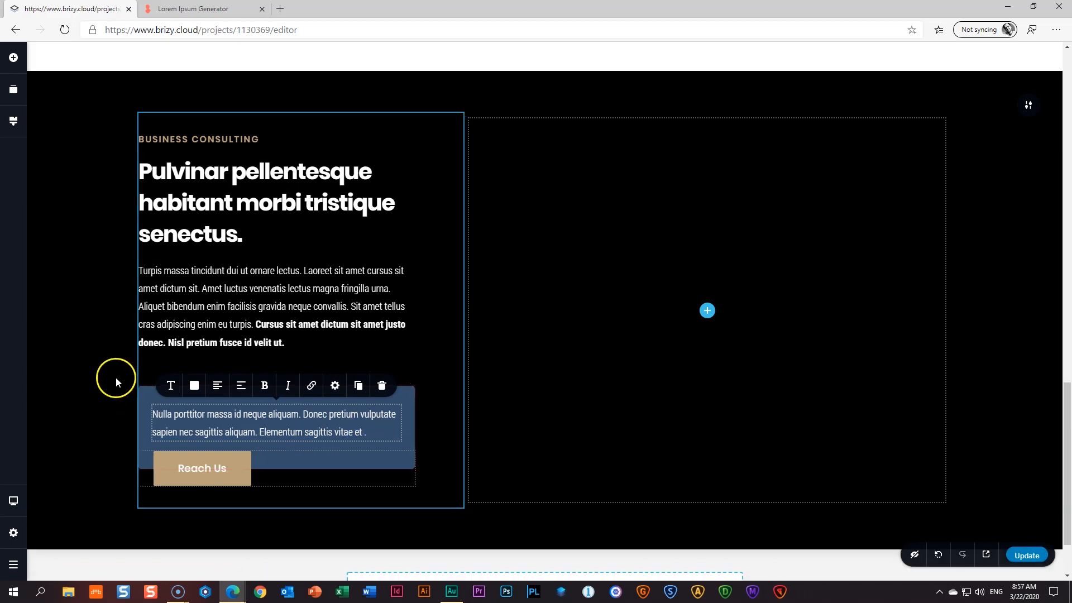
{"action": "left_click", "coordinate": [104, 363]}
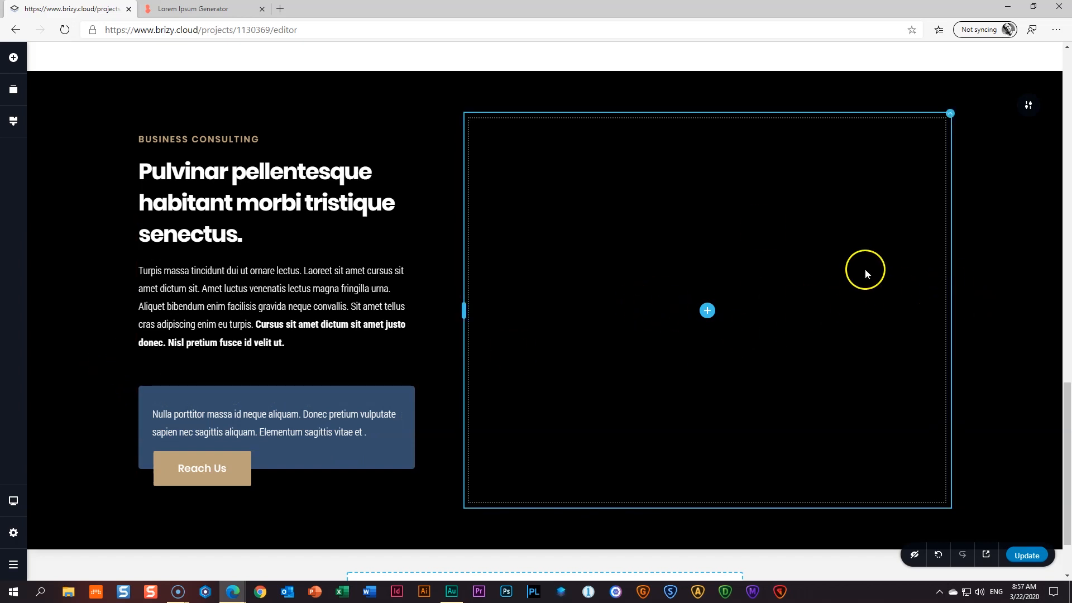
- Add an Image element to the right column and upload the '05 _ Man on Phone' photo
{"action": "left_click", "coordinate": [13, 58]}
{"action": "left_click_drag", "start_coordinate": [77, 186], "coordinate": [708, 317]}
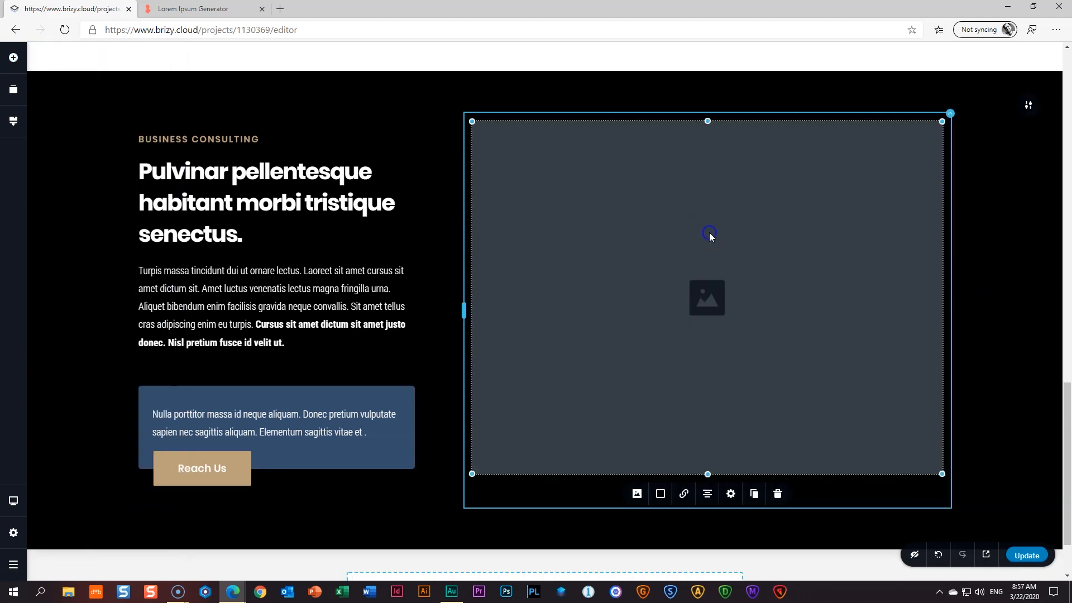
{"action": "left_click", "coordinate": [636, 494]}
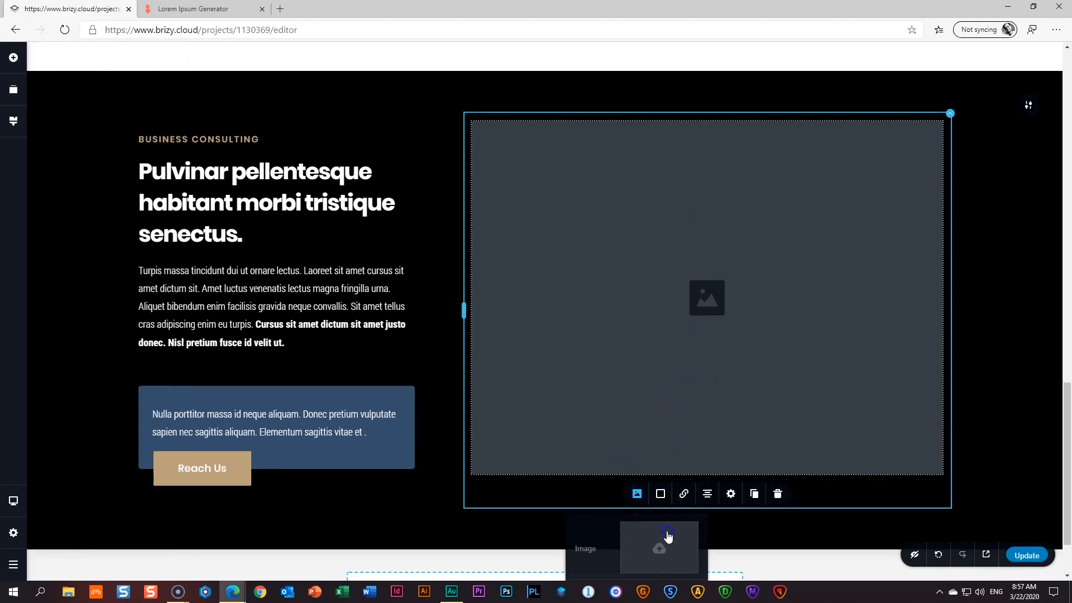
{"action": "left_click", "coordinate": [666, 539]}
{"action": "left_click", "coordinate": [554, 168]}
{"action": "left_click", "coordinate": [625, 366]}
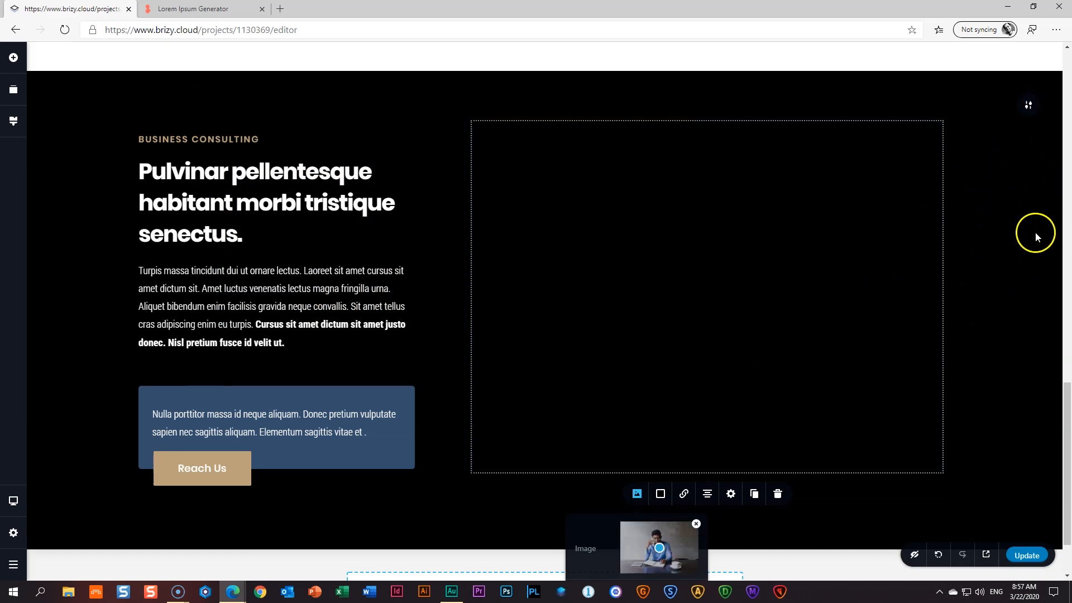
{"action": "left_click", "coordinate": [1032, 108]}
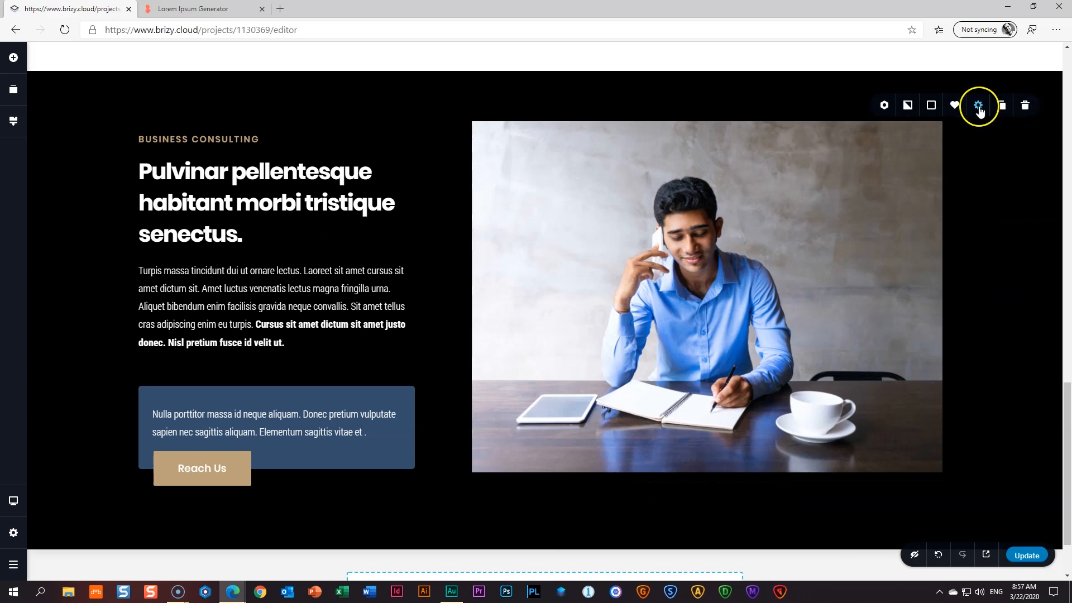
- Set the black section's right padding to 0 px so the photo reaches the edge
{"action": "left_click", "coordinate": [979, 107]}
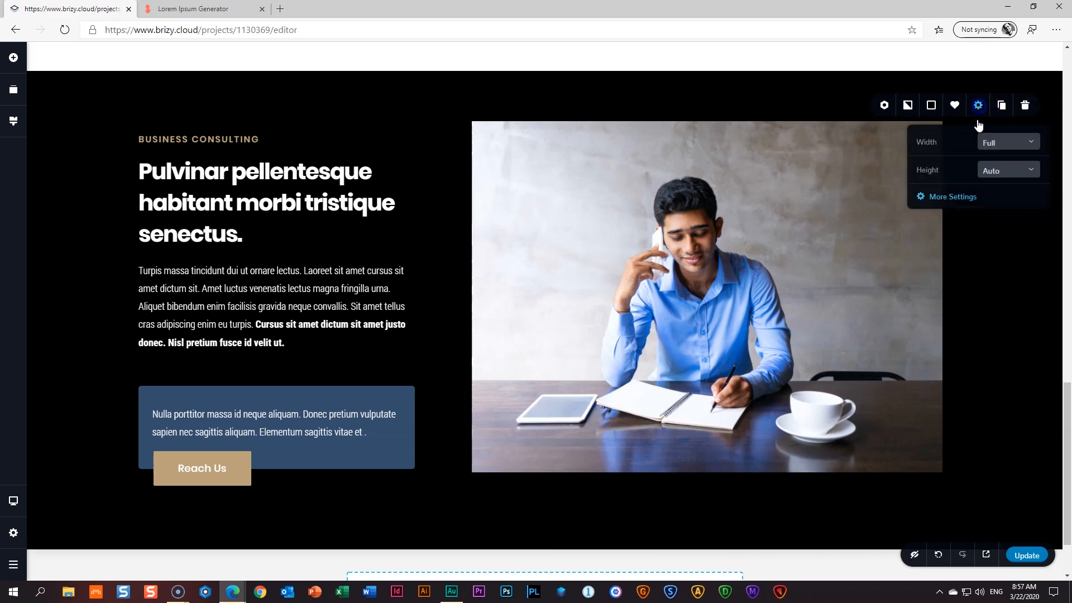
{"action": "left_click", "coordinate": [959, 200]}
{"action": "left_click_drag", "start_coordinate": [1018, 207], "coordinate": [952, 214]}
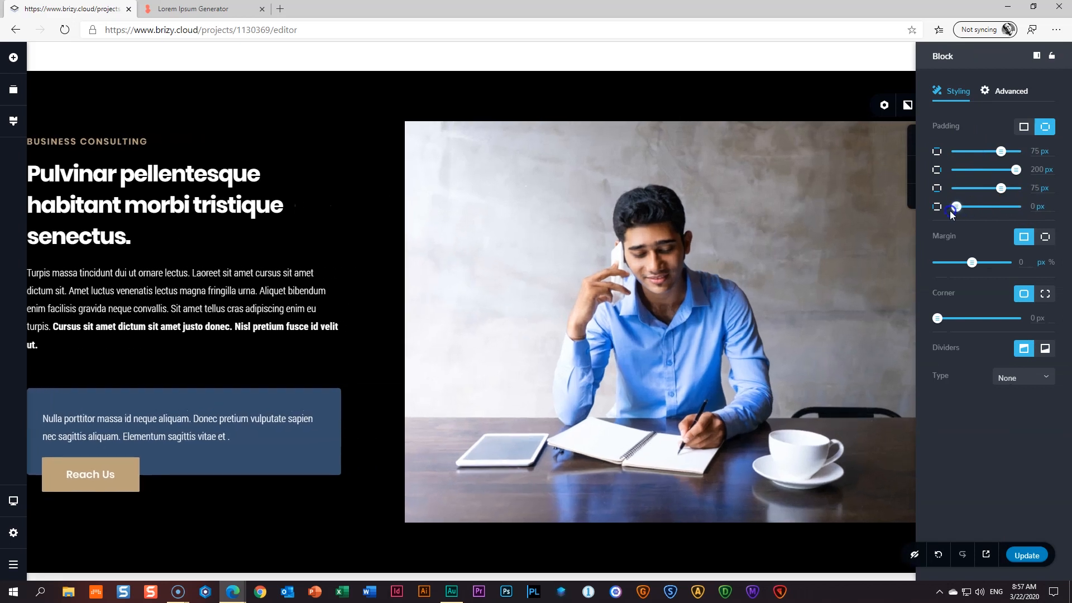
{"action": "left_click", "coordinate": [710, 266]}
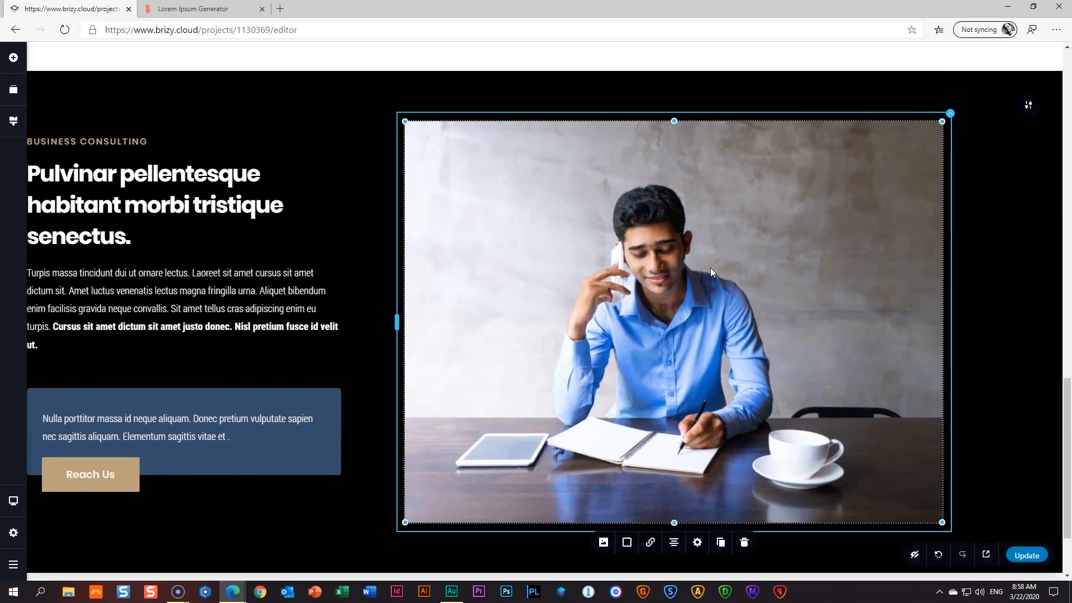
{"action": "key", "text": "ctrl+z"}
{"action": "left_click", "coordinate": [1028, 108]}
{"action": "left_click", "coordinate": [979, 107]}
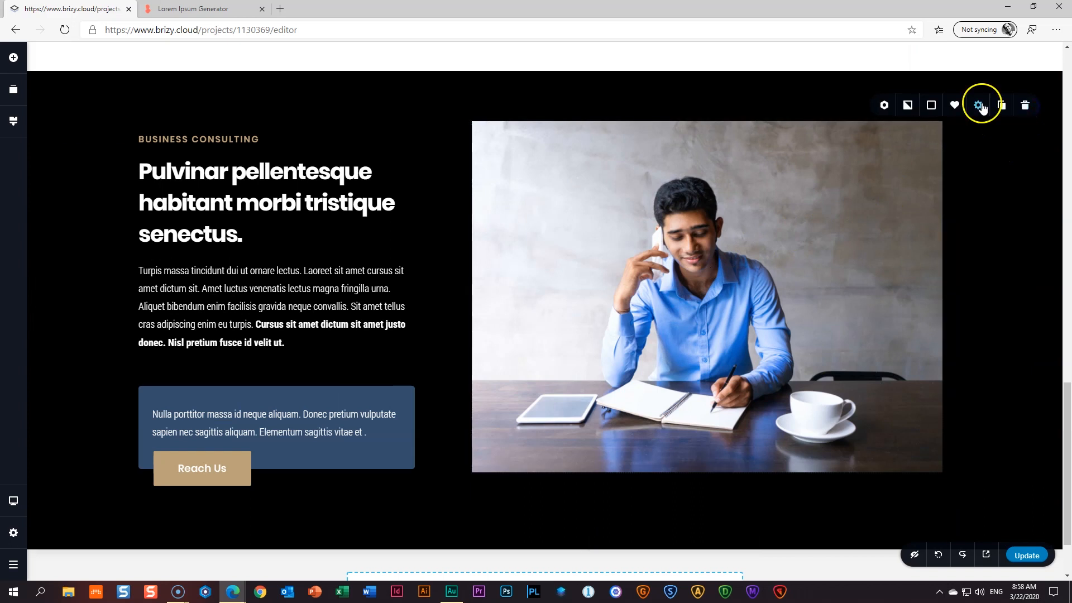
{"action": "left_click", "coordinate": [959, 201]}
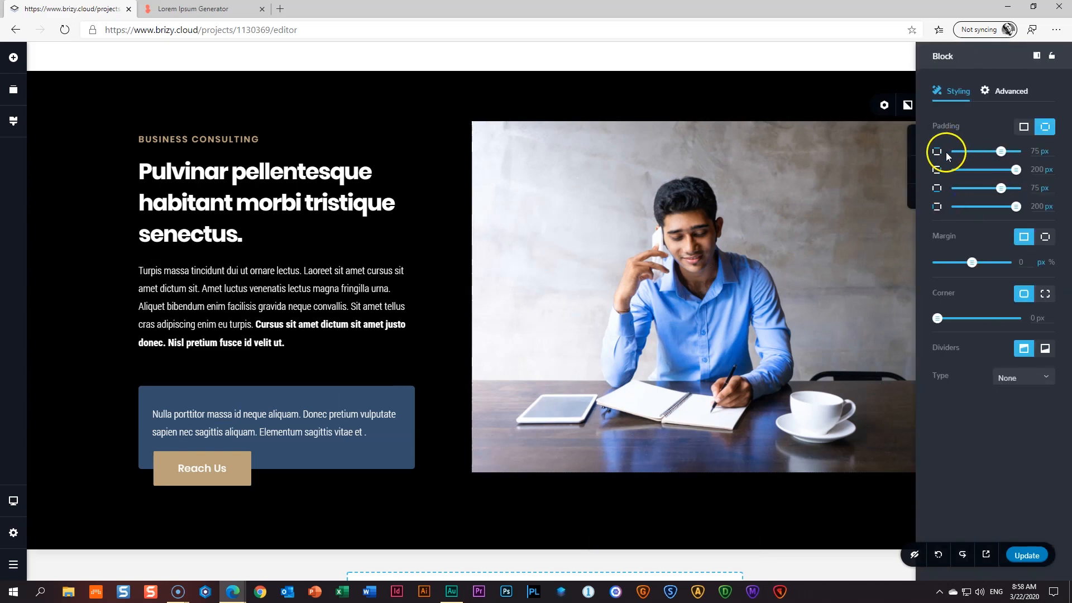
{"action": "left_click_drag", "start_coordinate": [1017, 169], "coordinate": [948, 178]}
- Drag the photo's bottom edge down to make it taller
{"action": "left_click", "coordinate": [699, 253]}
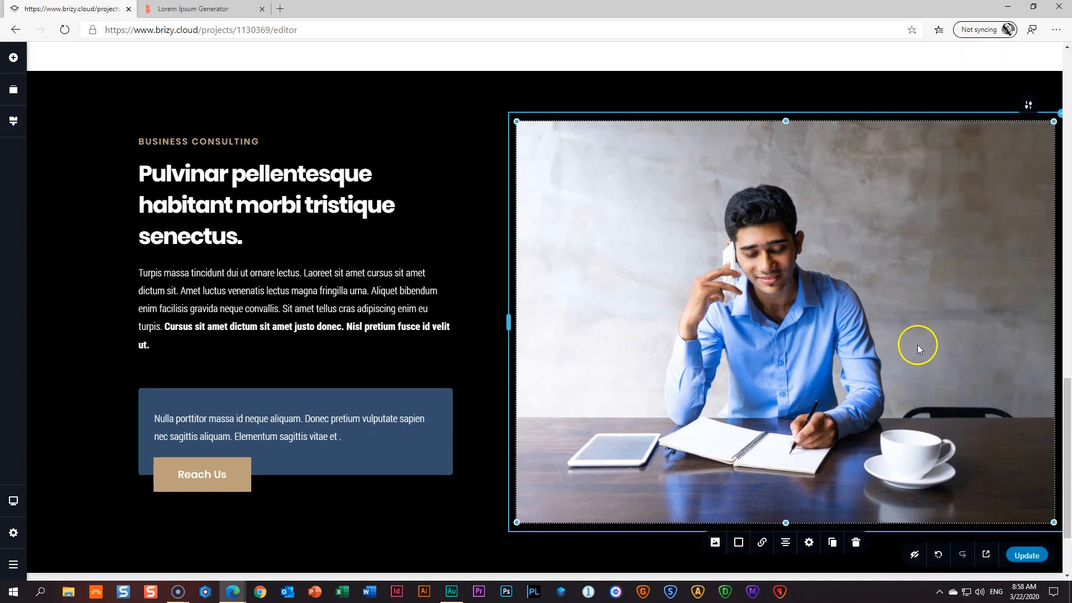
{"action": "left_click_drag", "start_coordinate": [790, 515], "coordinate": [779, 566]}
{"action": "left_click", "coordinate": [755, 450]}
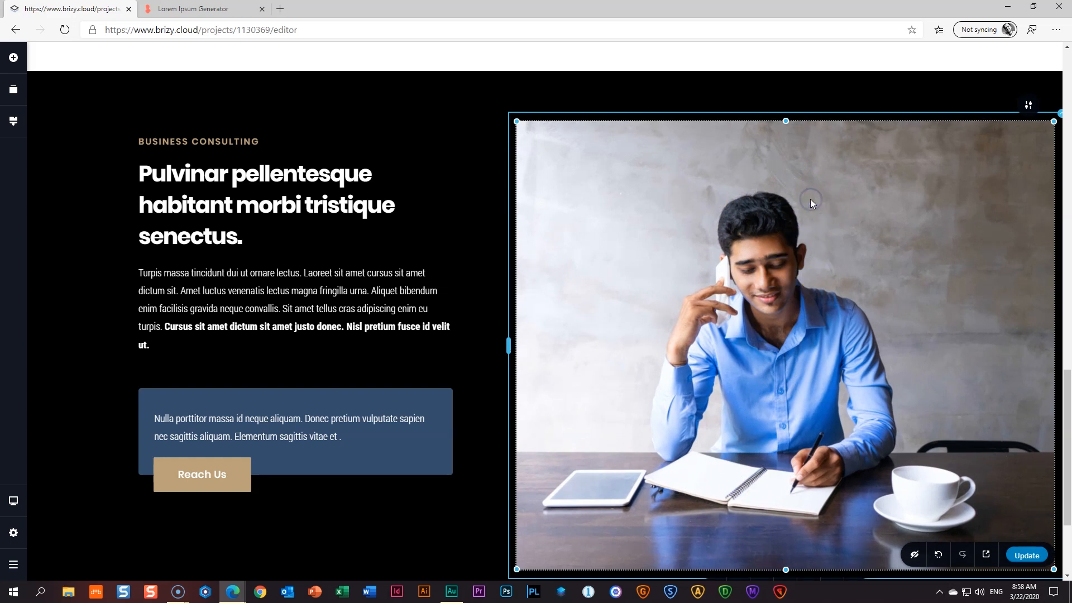
- Give the man's photo a -200 px top margin so it overlaps the white section above
{"action": "scroll", "coordinate": [818, 231], "scroll_direction": "down", "scroll_amount": 3}
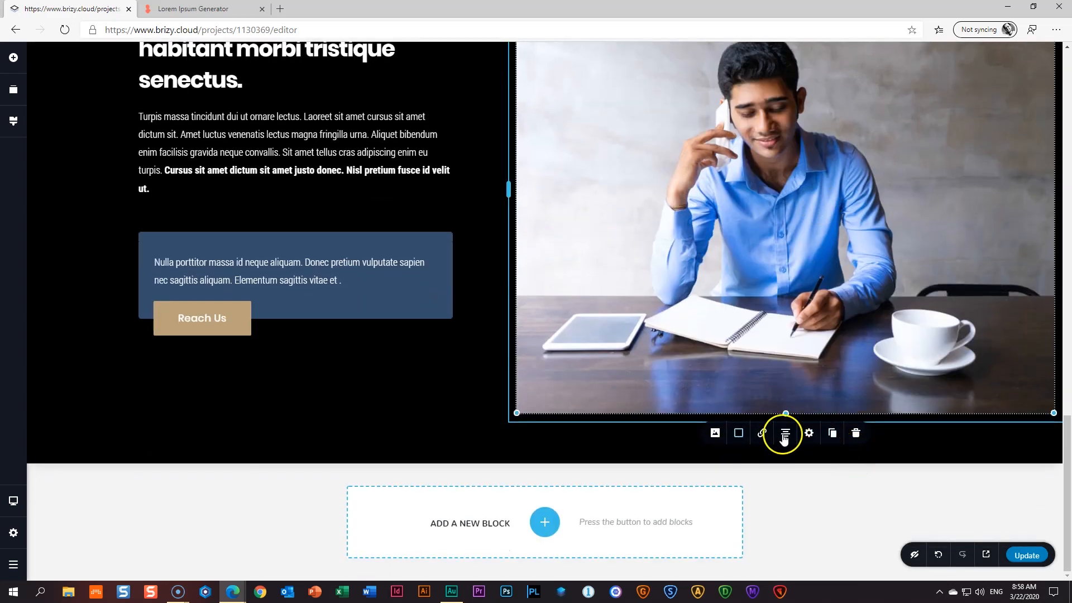
{"action": "left_click", "coordinate": [809, 434]}
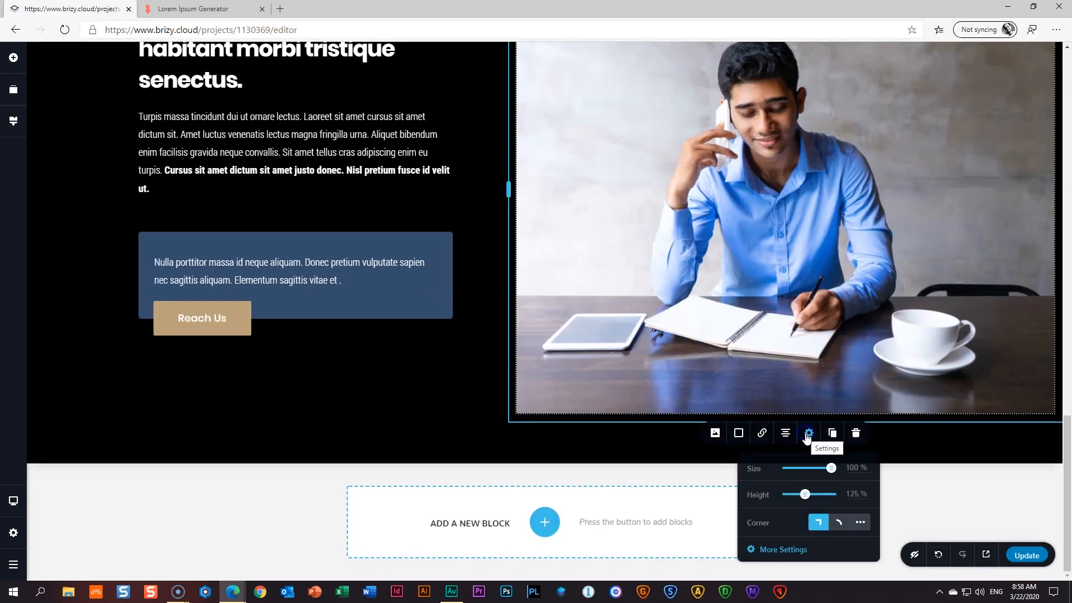
{"action": "left_click", "coordinate": [778, 550]}
{"action": "scroll", "coordinate": [822, 335], "scroll_direction": "up", "scroll_amount": 3}
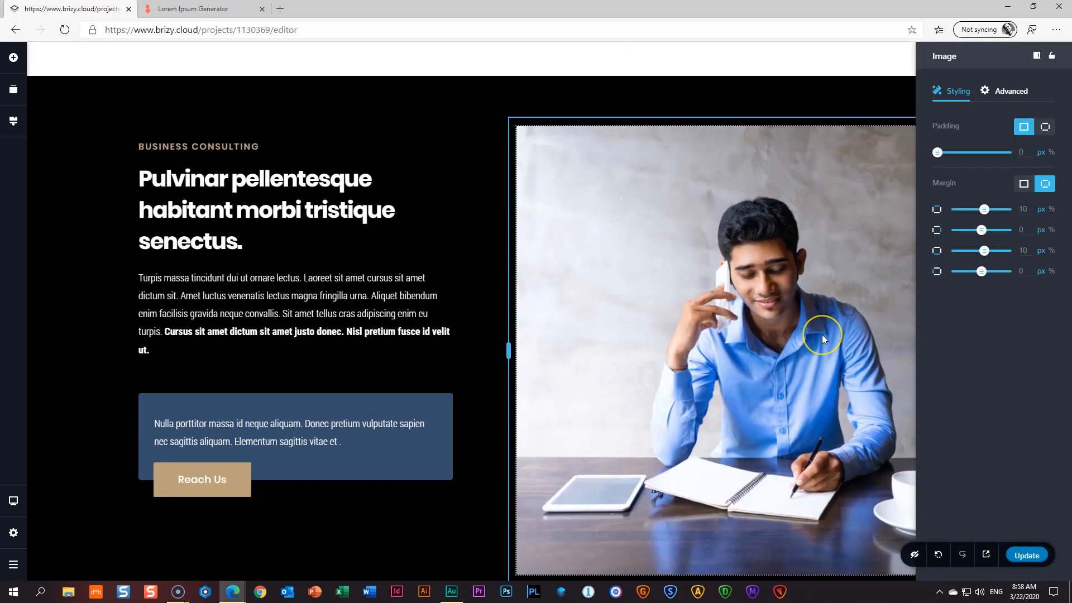
{"action": "scroll", "coordinate": [822, 338], "scroll_direction": "up", "scroll_amount": 3}
{"action": "left_click_drag", "start_coordinate": [987, 209], "coordinate": [942, 222]}
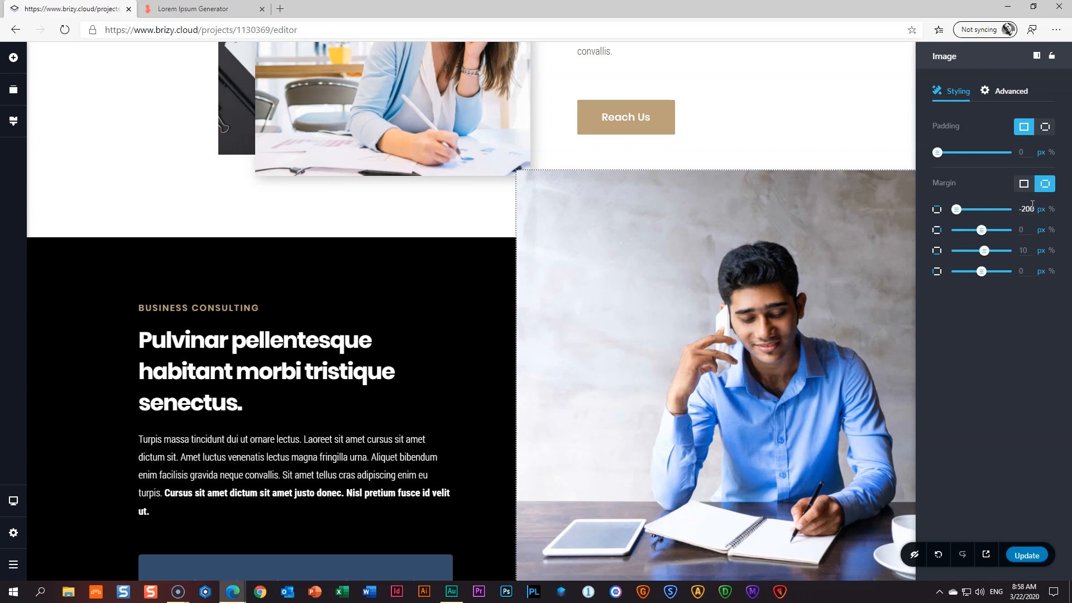
- Stretch the photo taller toward the bottom of the black section
{"action": "left_click", "coordinate": [755, 340]}
{"action": "scroll", "coordinate": [755, 339], "scroll_direction": "down", "scroll_amount": 4}
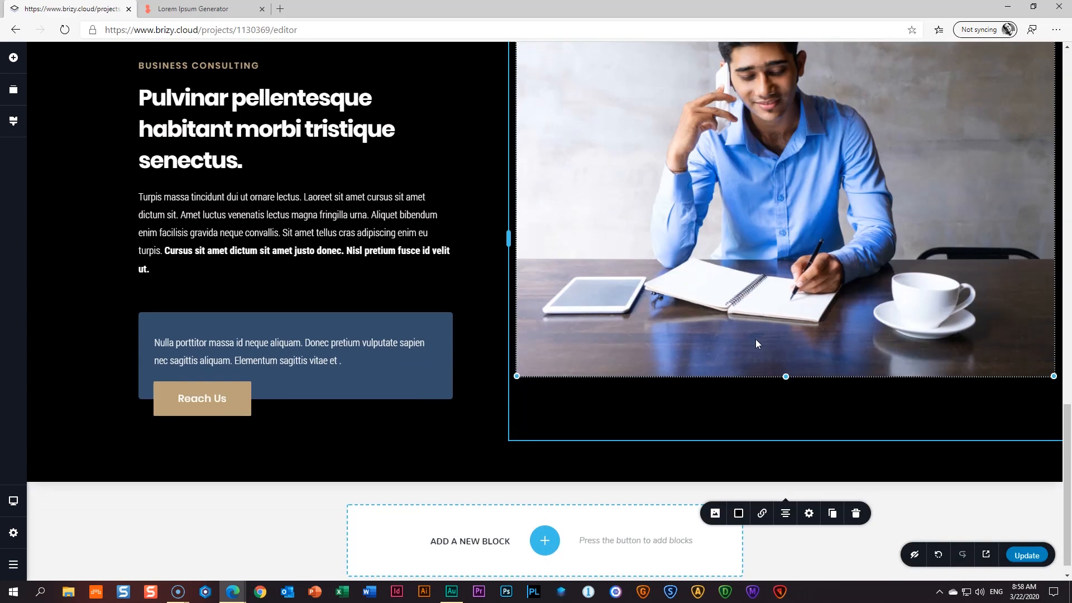
{"action": "left_click_drag", "start_coordinate": [786, 376], "coordinate": [786, 439]}
- Increase the black section's top padding to add white space above it
{"action": "scroll", "coordinate": [770, 350], "scroll_direction": "up", "scroll_amount": 5}
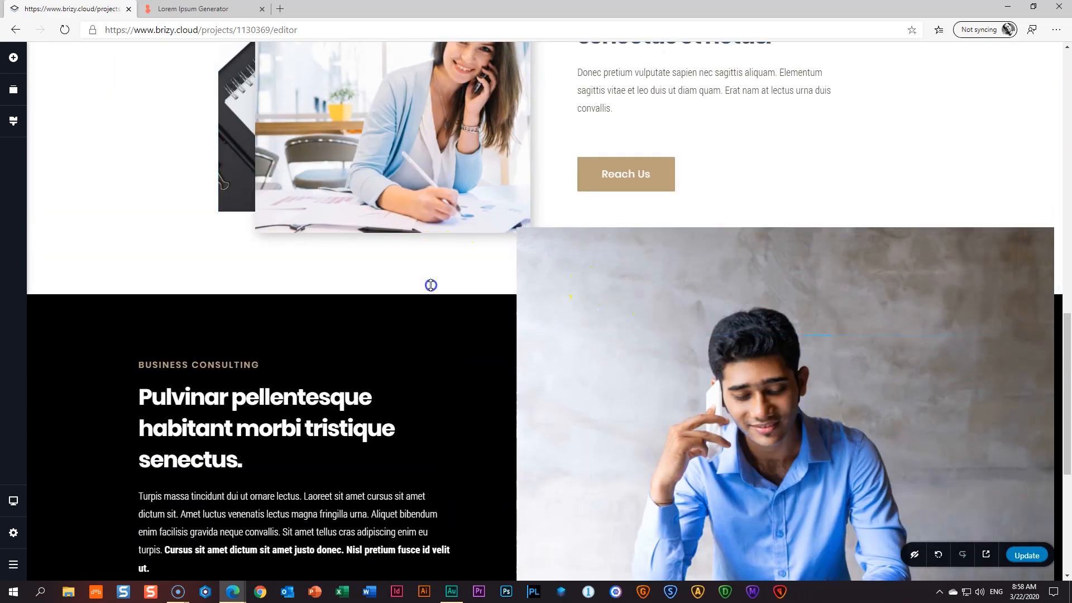
{"action": "left_click_drag", "start_coordinate": [437, 279], "coordinate": [443, 288]}
{"action": "left_click_drag", "start_coordinate": [442, 308], "coordinate": [438, 345]}
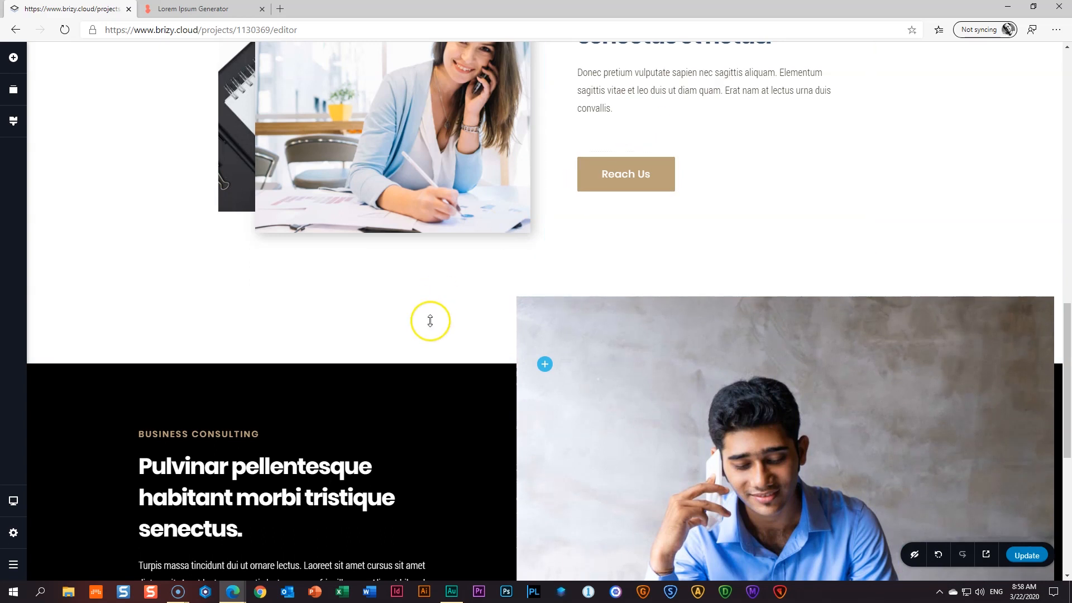
{"action": "left_click_drag", "start_coordinate": [430, 319], "coordinate": [432, 330]}
{"action": "scroll", "coordinate": [438, 329], "scroll_direction": "down", "scroll_amount": 7}
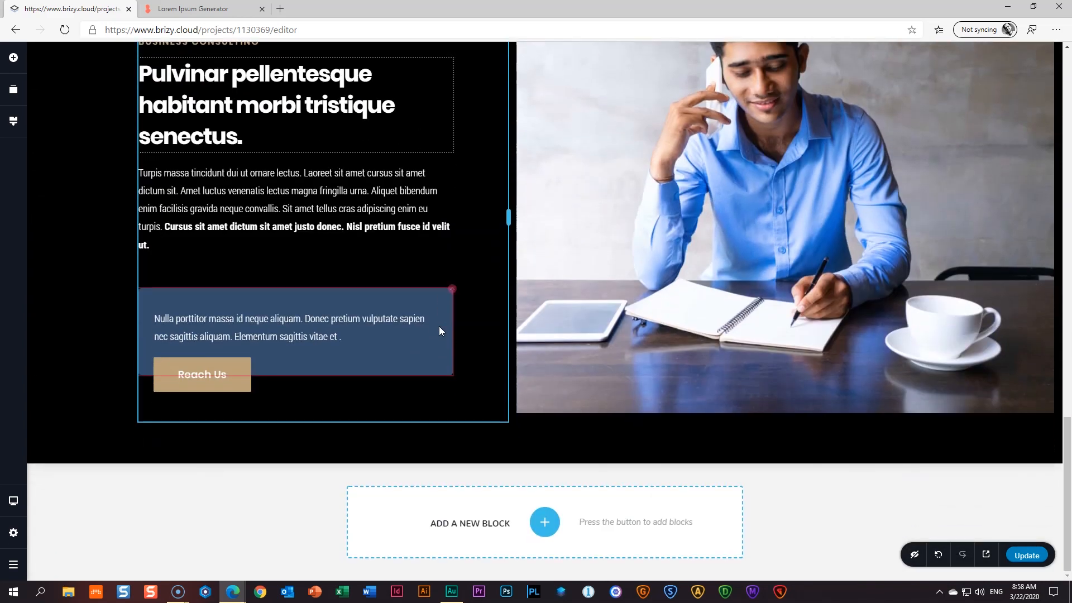
{"action": "left_click", "coordinate": [299, 501]}
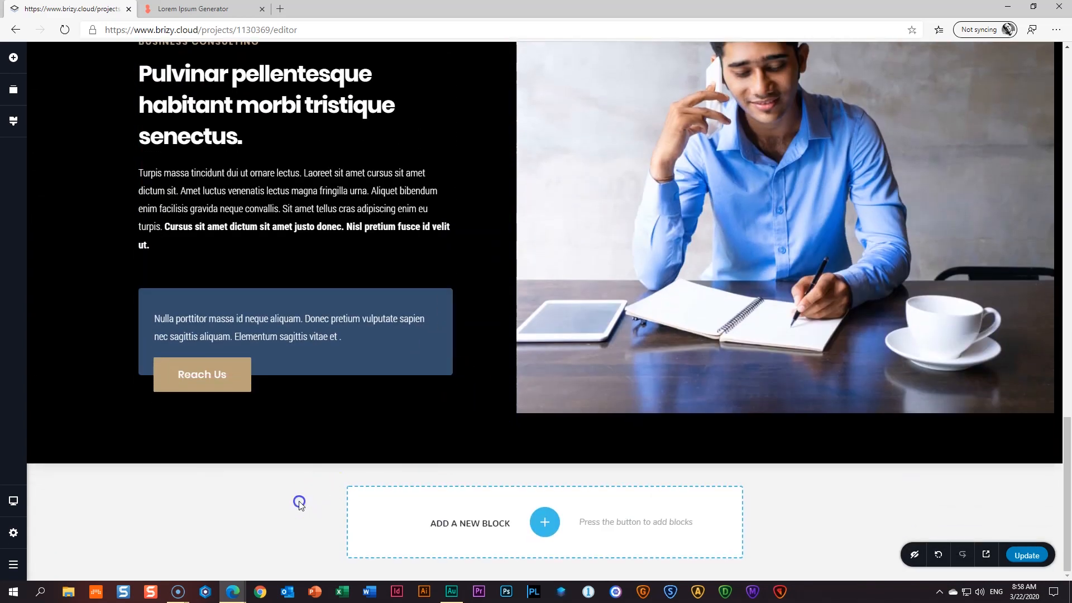
{"action": "scroll", "coordinate": [548, 397], "scroll_direction": "up", "scroll_amount": 4}
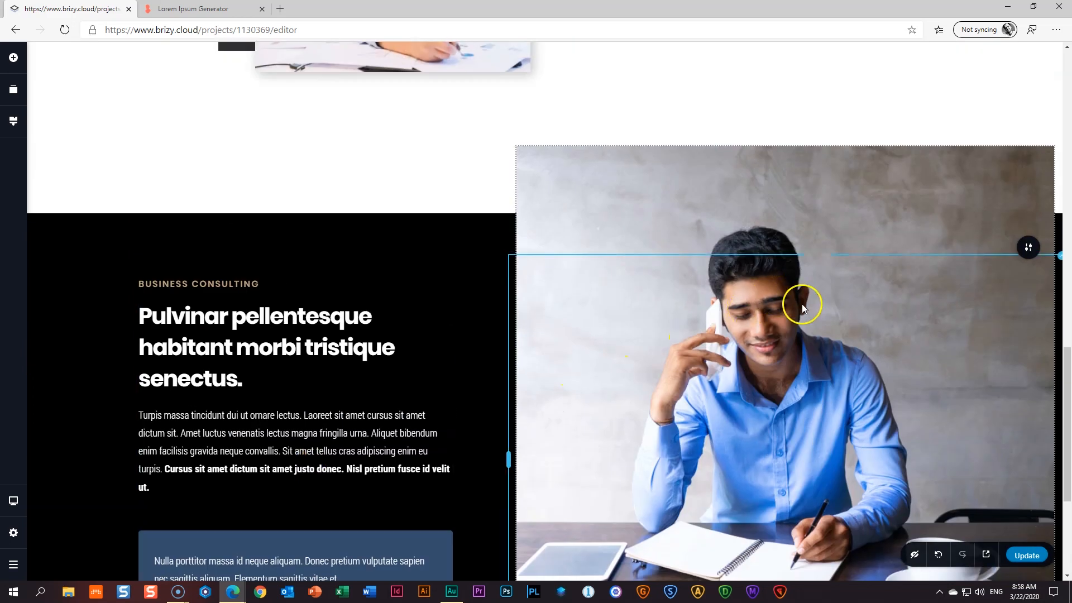
{"action": "scroll", "coordinate": [880, 263], "scroll_direction": "down", "scroll_amount": 3}
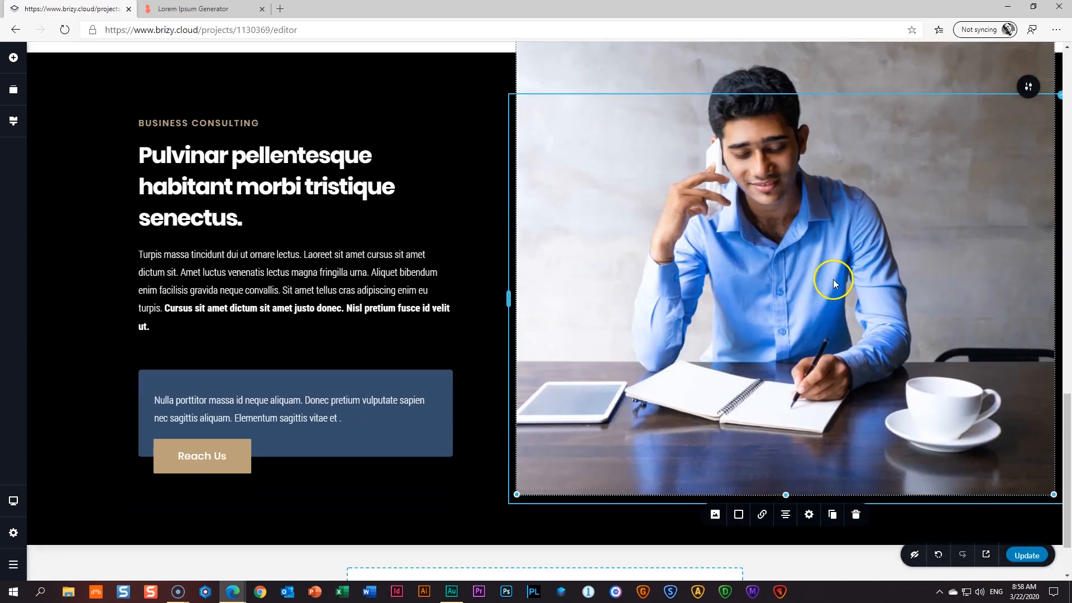
- Give the man's photo a FadeInRight entrance (2.0 s, 1.0 s delay) and update the page
{"action": "left_click", "coordinate": [805, 517]}
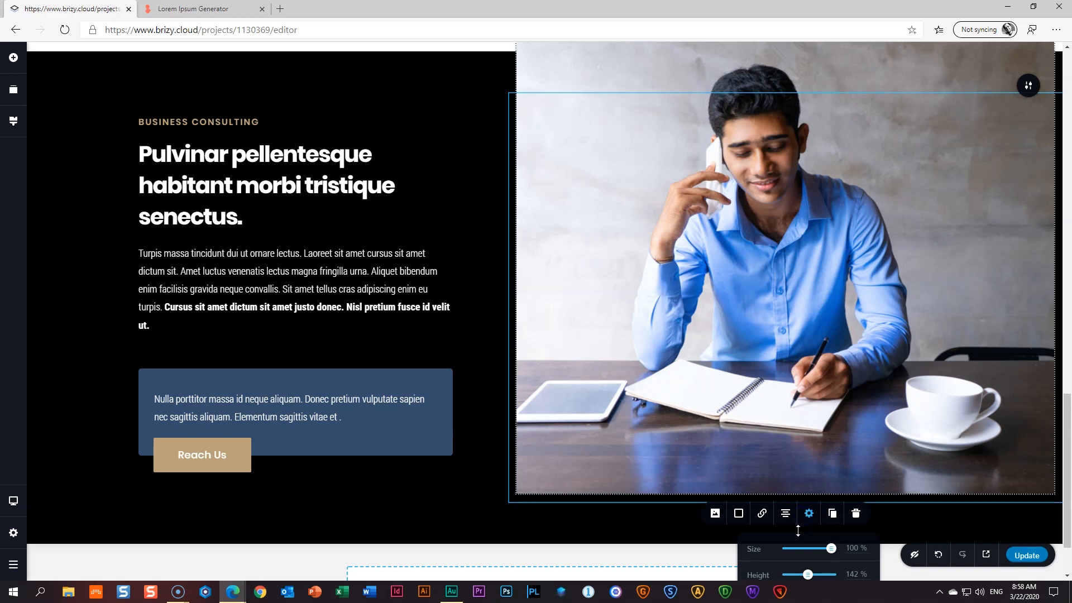
{"action": "scroll", "coordinate": [798, 503], "scroll_direction": "down", "scroll_amount": 2}
{"action": "left_click", "coordinate": [784, 550]}
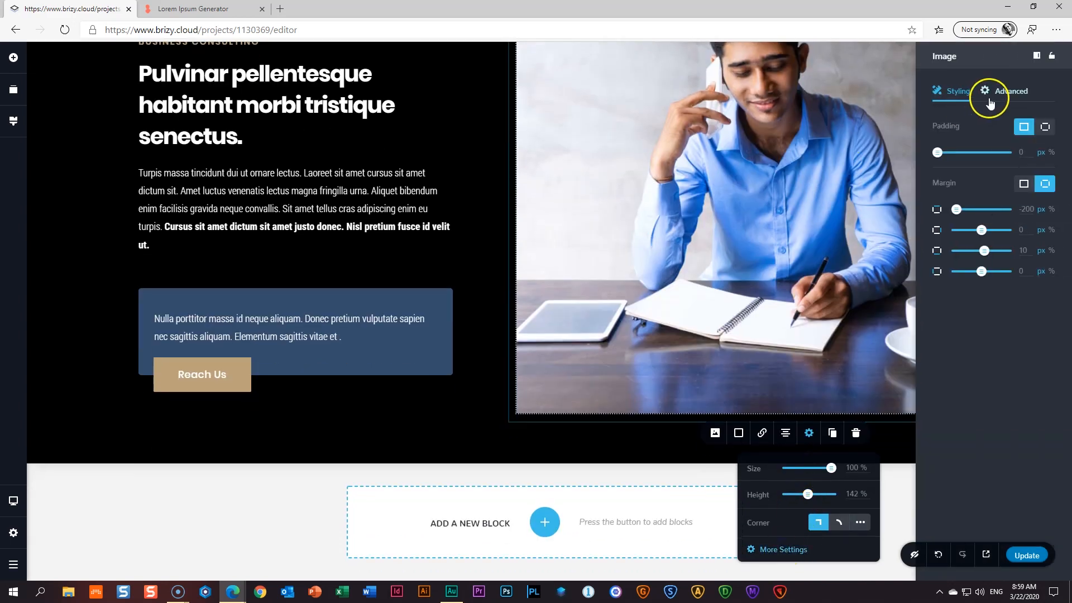
{"action": "left_click", "coordinate": [1000, 91]}
{"action": "left_click", "coordinate": [1024, 286]}
{"action": "scroll", "coordinate": [1031, 330], "scroll_direction": "down", "scroll_amount": 3}
{"action": "scroll", "coordinate": [1040, 334], "scroll_direction": "down", "scroll_amount": 2}
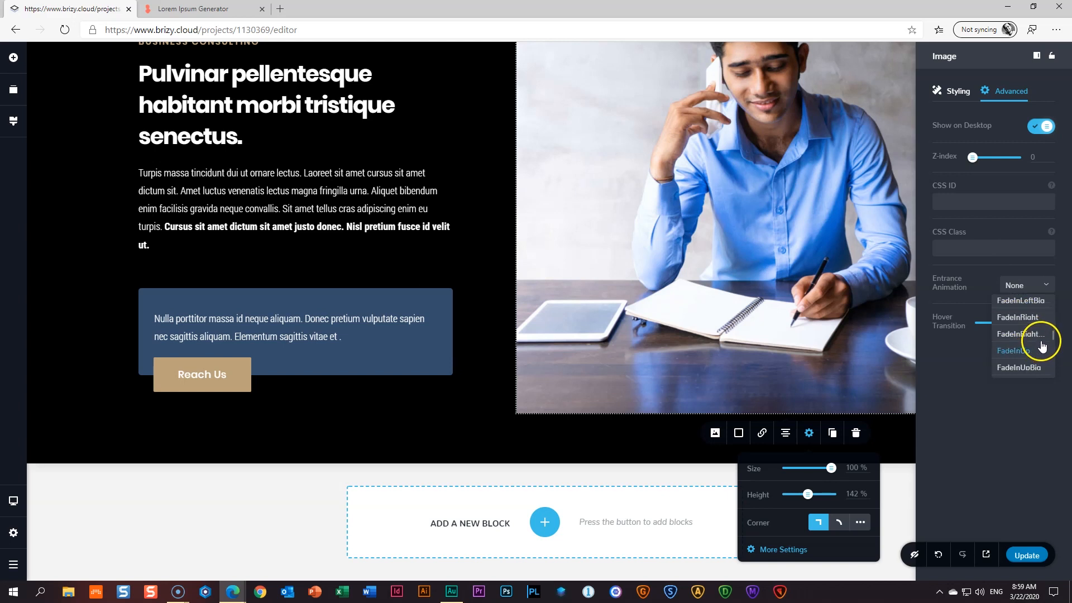
{"action": "left_click", "coordinate": [1038, 334]}
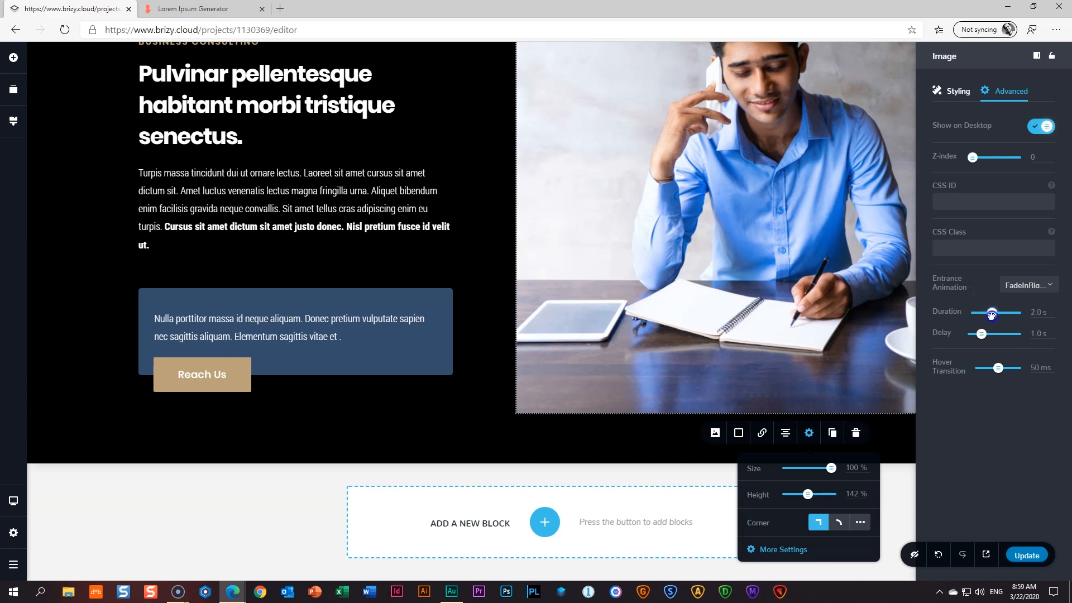
{"action": "left_click", "coordinate": [1031, 555]}
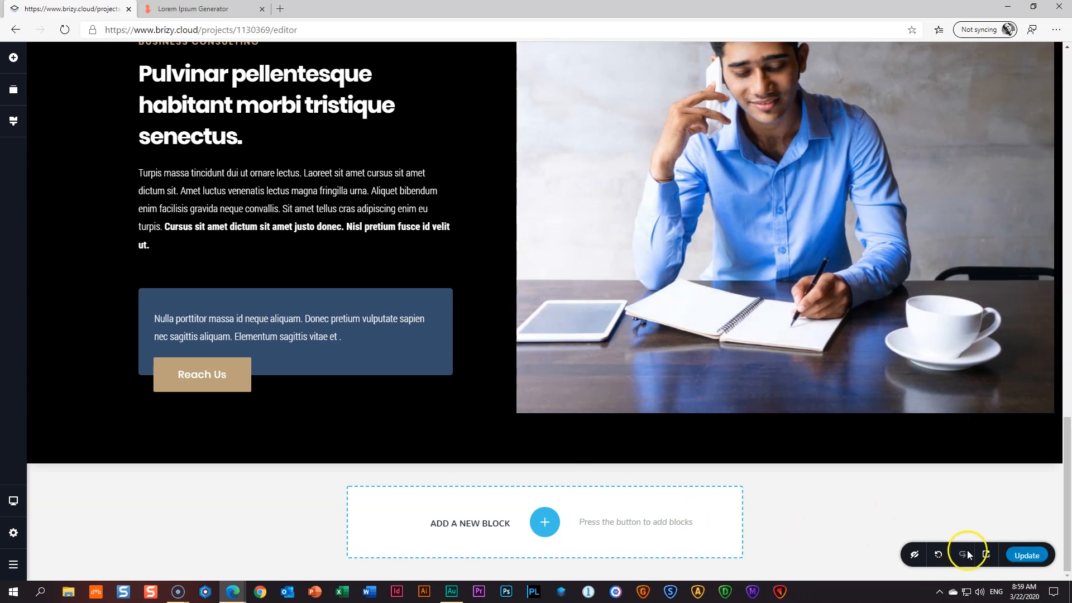
- Preview the published Home page in a new tab, scroll through the photo section, then return to the editor
{"action": "left_click", "coordinate": [986, 554]}
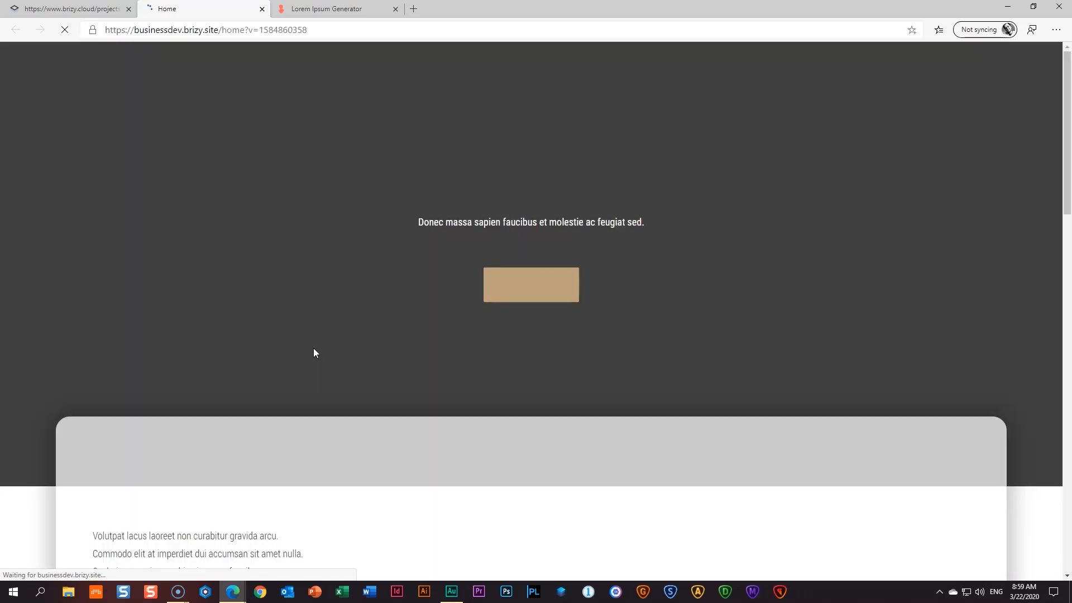
{"action": "scroll", "coordinate": [313, 344], "scroll_direction": "down", "scroll_amount": 4}
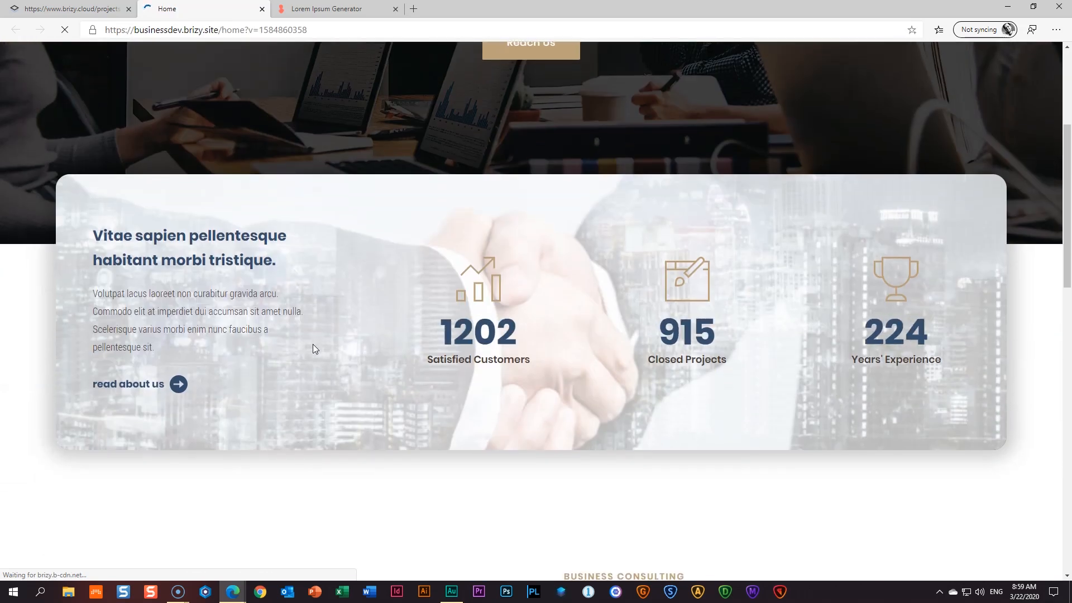
{"action": "scroll", "coordinate": [313, 344], "scroll_direction": "down", "scroll_amount": 6}
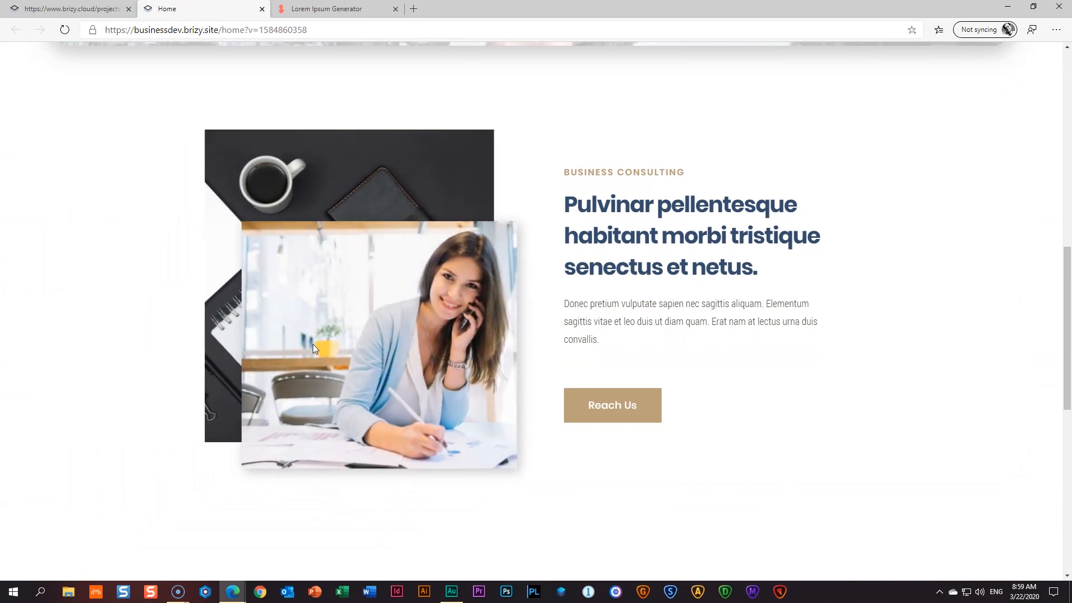
{"action": "scroll", "coordinate": [314, 346], "scroll_direction": "down", "scroll_amount": 8}
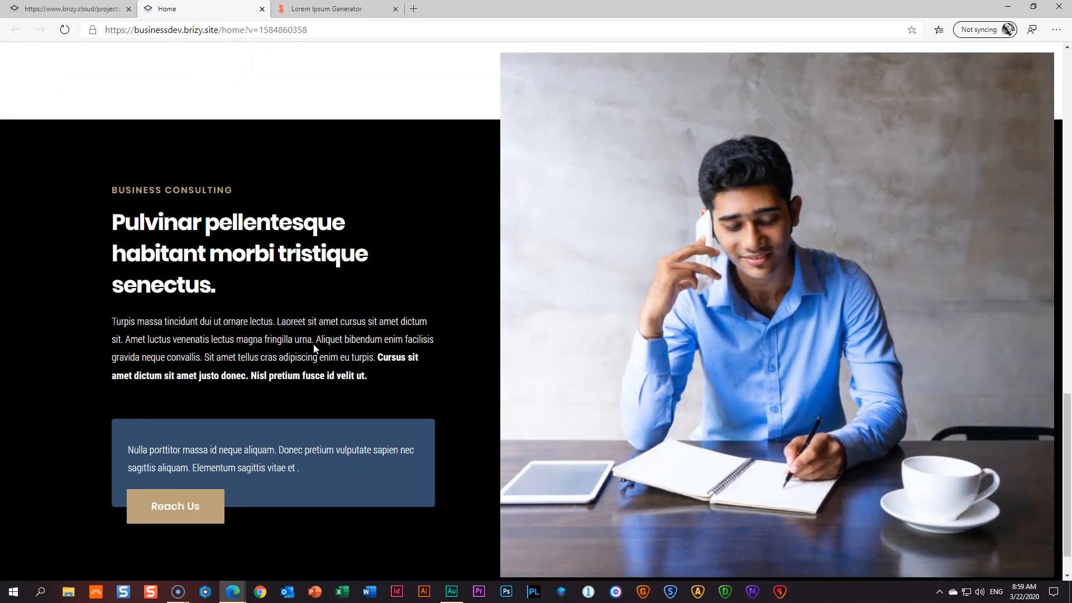
{"action": "left_click", "coordinate": [72, 8]}
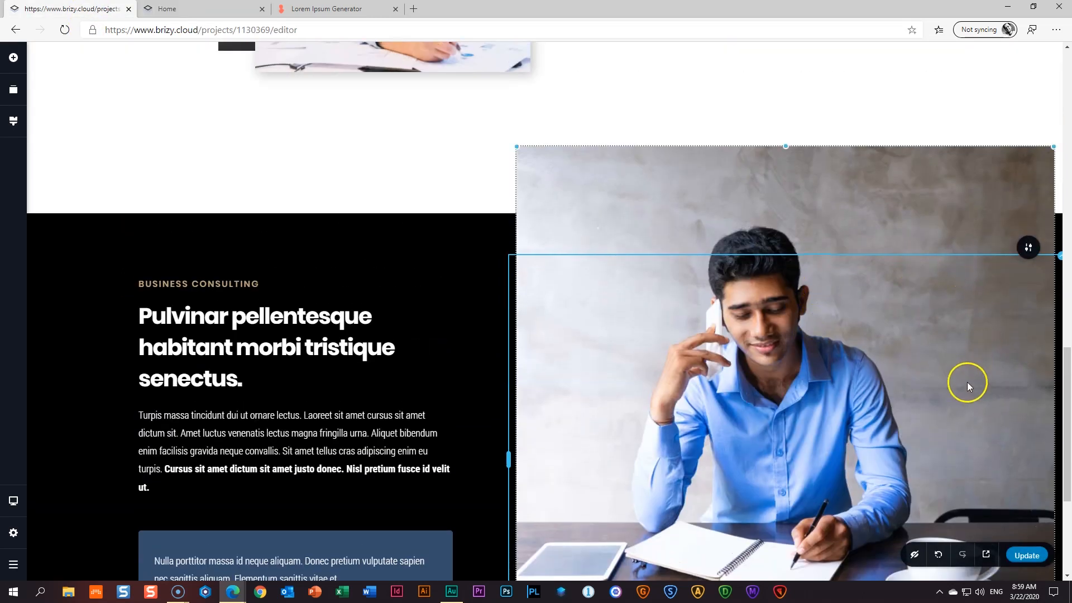
- Cut the photo's FadeInRight duration to 1.0 s and update the page
{"action": "scroll", "coordinate": [967, 382], "scroll_direction": "down", "scroll_amount": 4}
{"action": "left_click", "coordinate": [808, 434]}
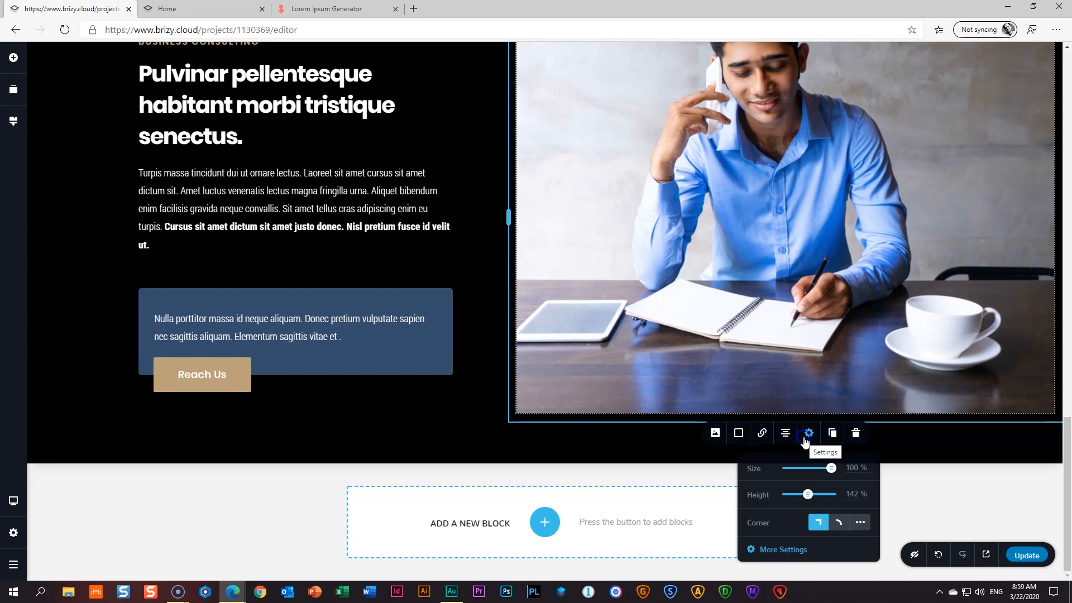
{"action": "left_click", "coordinate": [784, 550]}
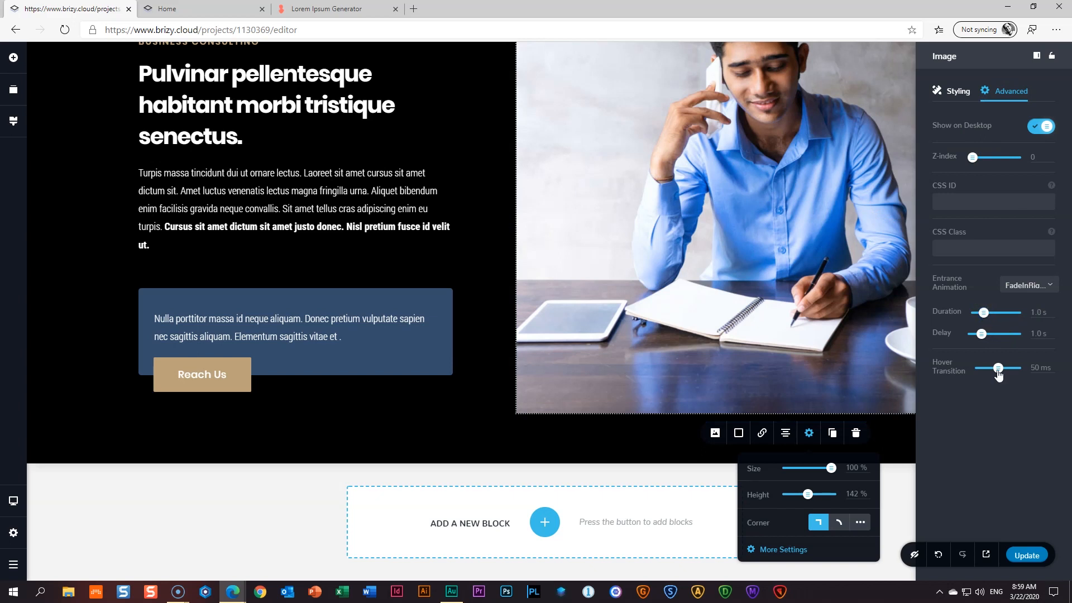
{"action": "left_click", "coordinate": [1027, 556]}
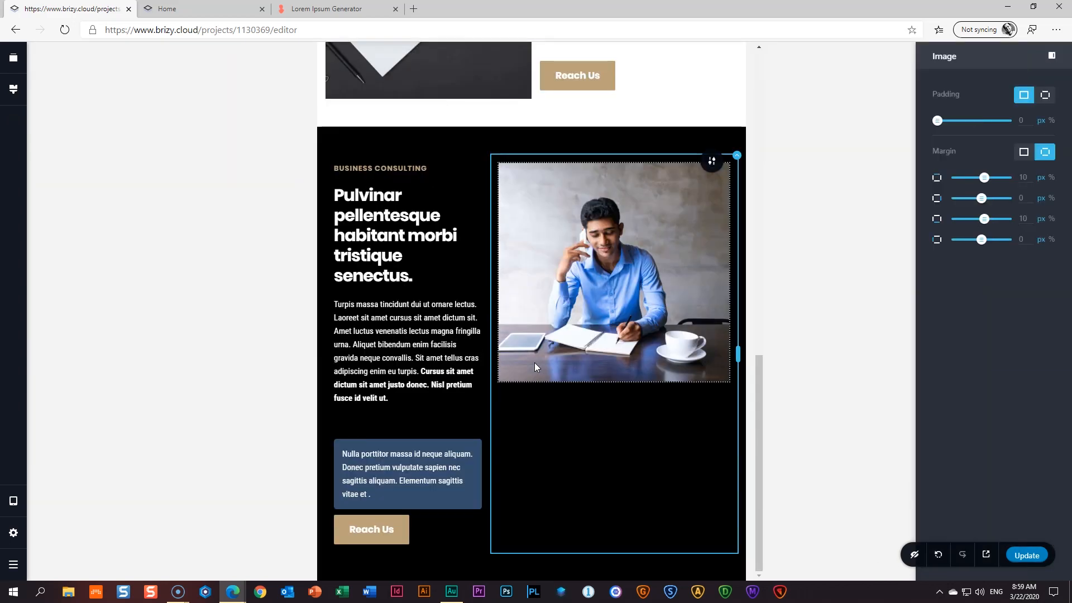
- In the tablet layout, resize the photo and text column so the photo sits beside the text at about 50%
{"action": "left_click", "coordinate": [561, 355]}
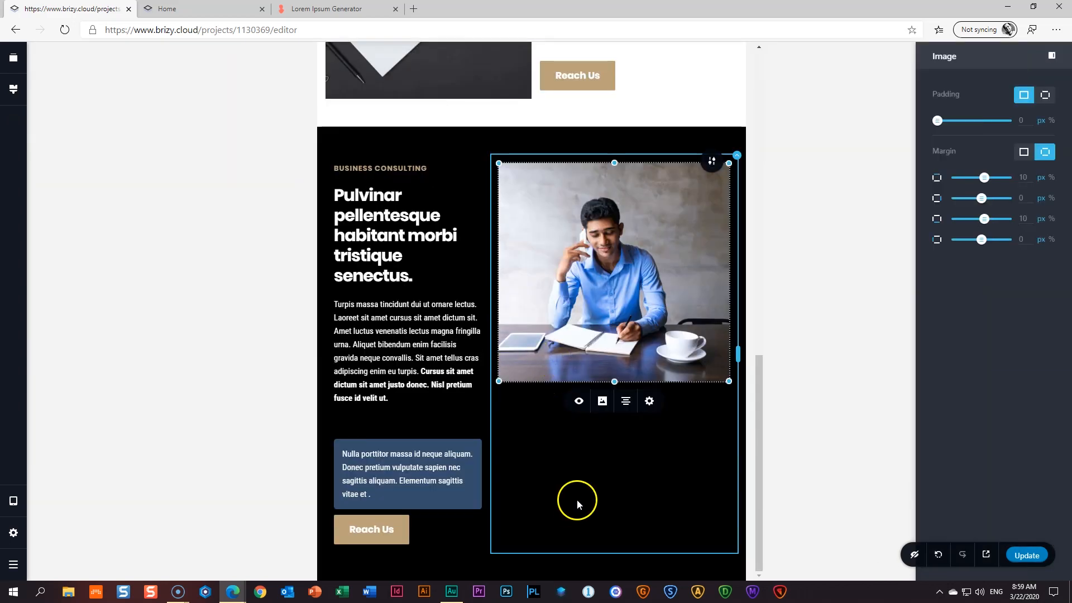
{"action": "left_click_drag", "start_coordinate": [614, 382], "coordinate": [603, 551]}
{"action": "left_click", "coordinate": [842, 409]}
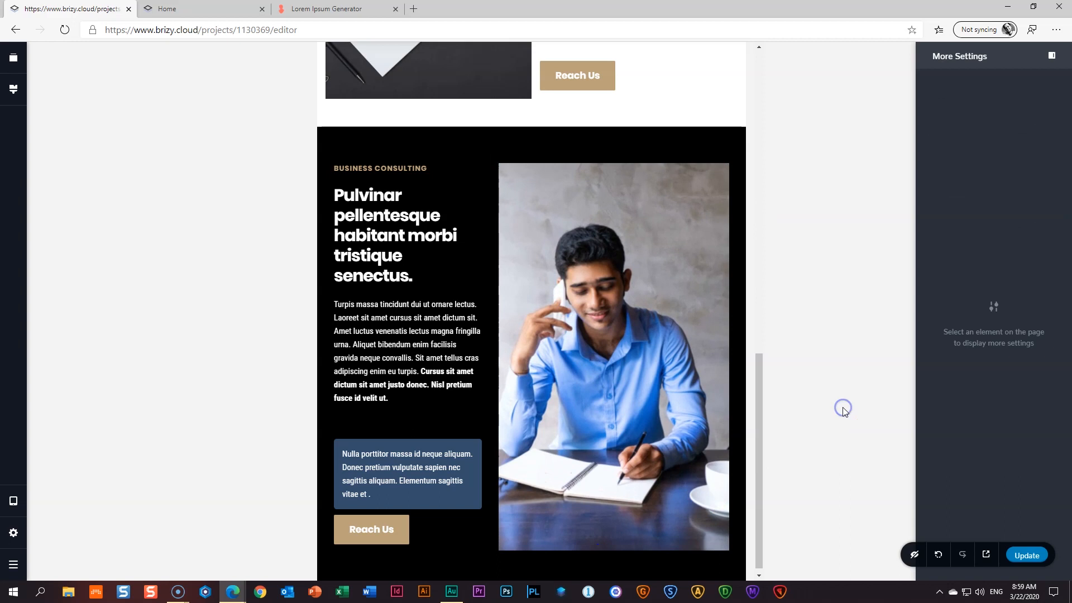
{"action": "left_click", "coordinate": [495, 358]}
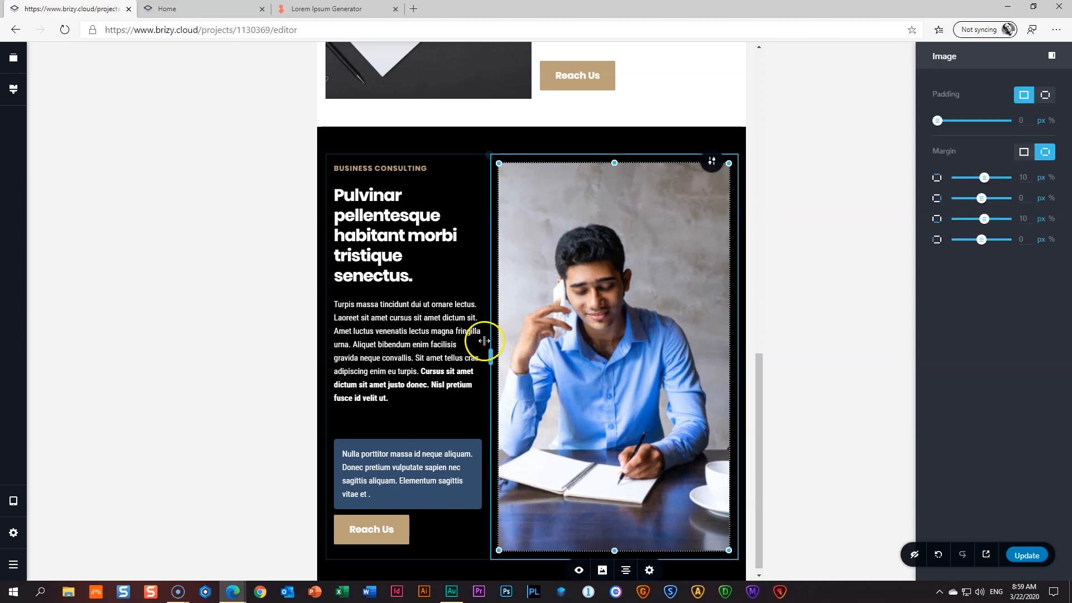
{"action": "left_click_drag", "start_coordinate": [491, 356], "coordinate": [529, 358]}
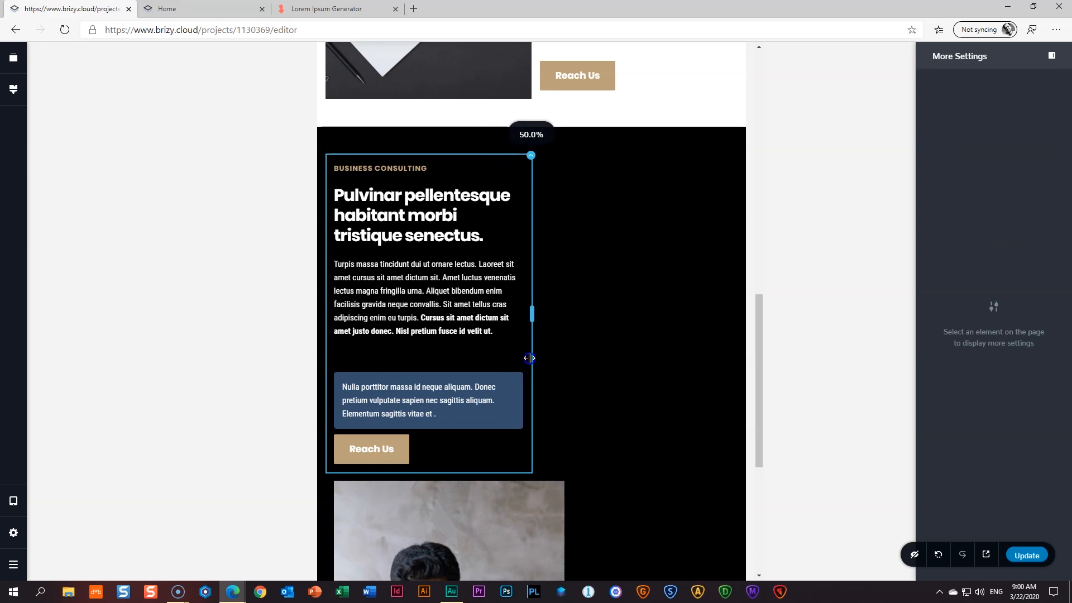
{"action": "scroll", "coordinate": [496, 440], "scroll_direction": "down", "scroll_amount": 5}
{"action": "left_click", "coordinate": [575, 350]}
{"action": "left_click_drag", "start_coordinate": [575, 349], "coordinate": [533, 356]}
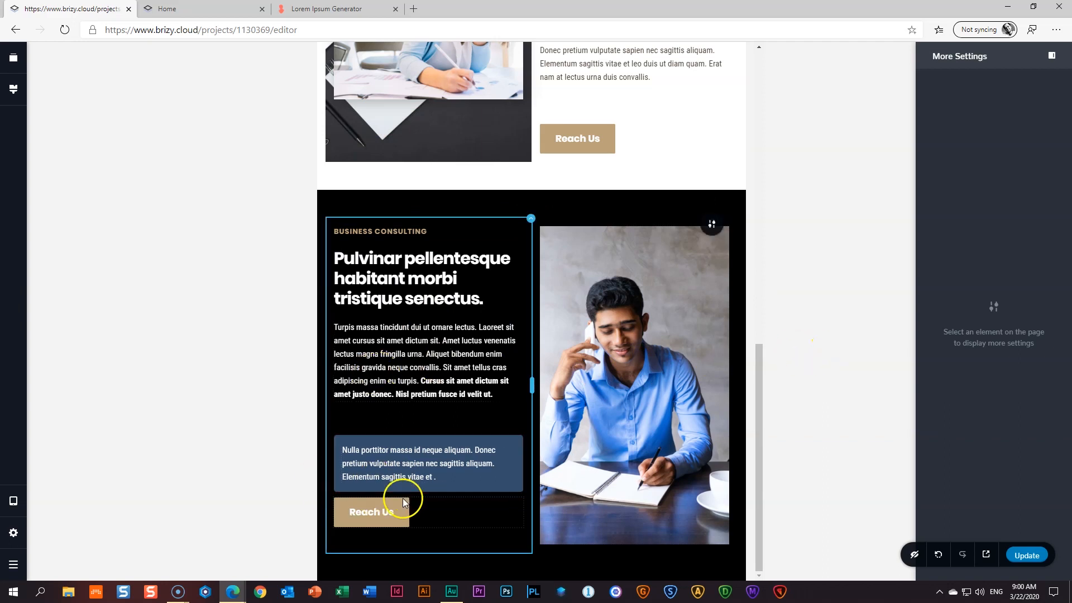
- Shrink the spacer gap above the blue text box
{"action": "left_click", "coordinate": [391, 422]}
{"action": "left_click_drag", "start_coordinate": [425, 434], "coordinate": [429, 422]}
{"action": "left_click", "coordinate": [530, 221]}
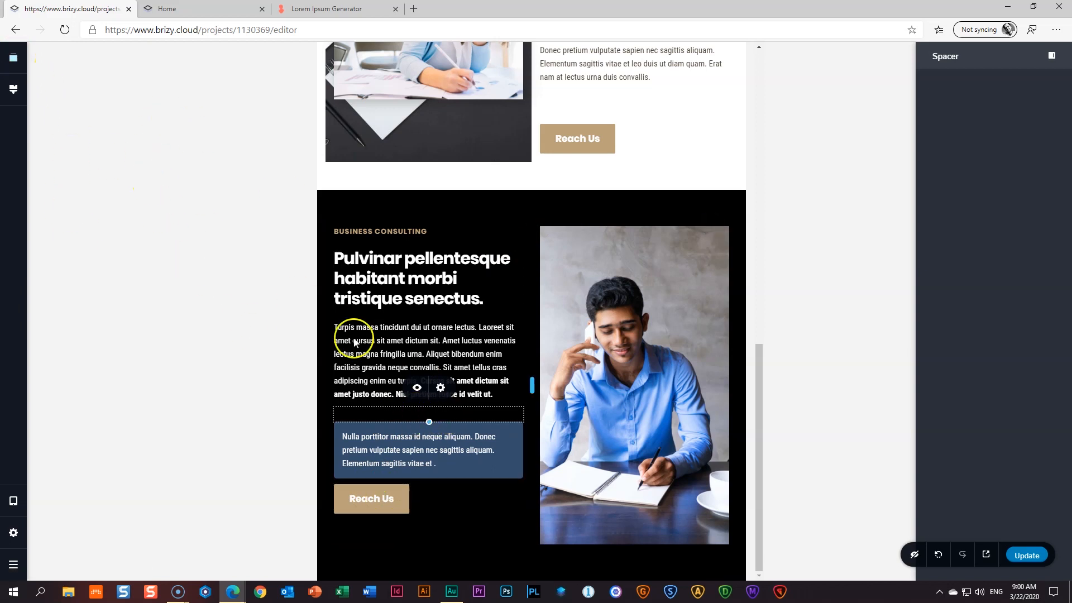
- Raise the Reach Us button's top margin from 10 to 30 px in the tablet layout
{"action": "left_click", "coordinate": [389, 501]}
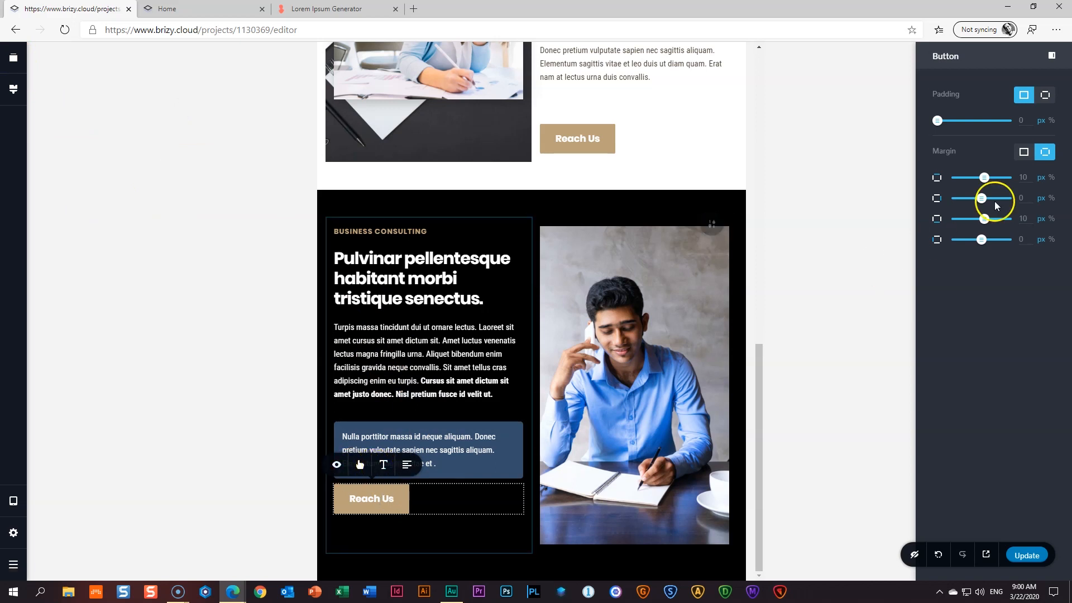
{"action": "left_click_drag", "start_coordinate": [985, 177], "coordinate": [988, 179]}
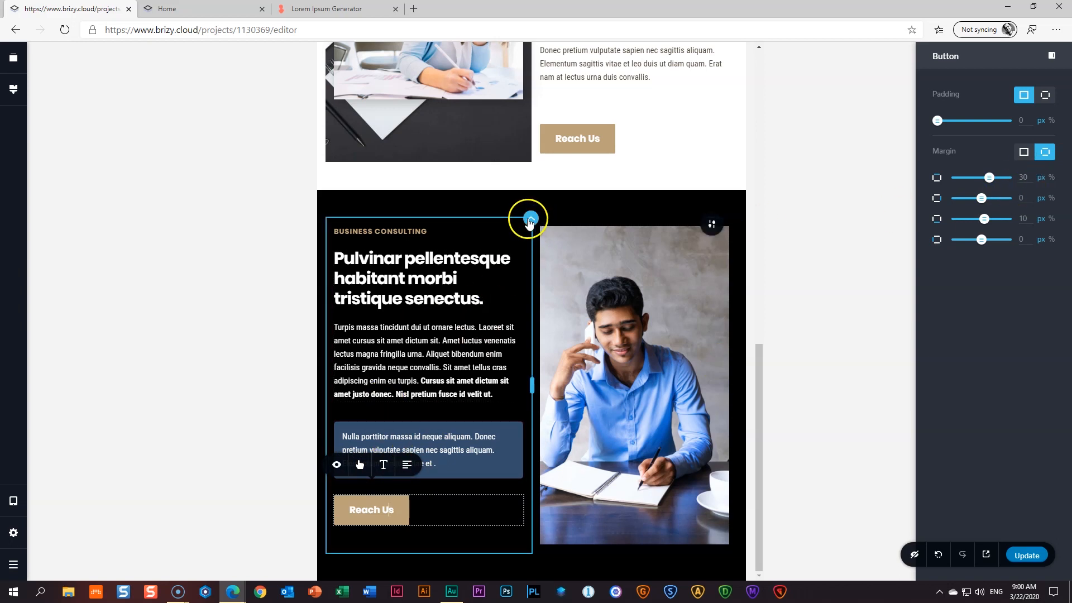
{"action": "left_click", "coordinate": [531, 221]}
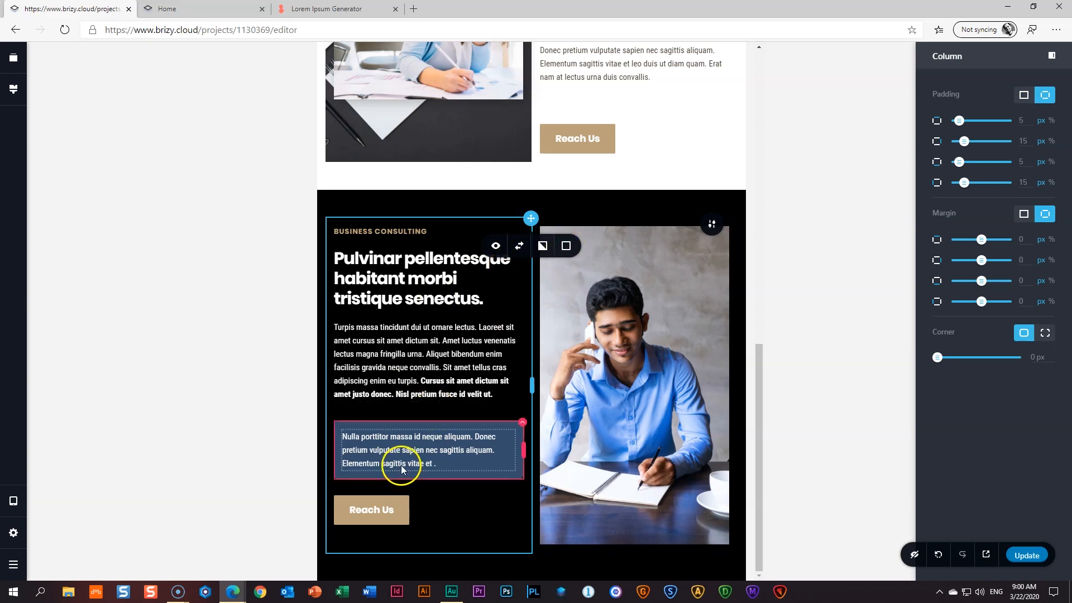
{"action": "left_click", "coordinate": [415, 355]}
{"action": "left_click", "coordinate": [821, 424]}
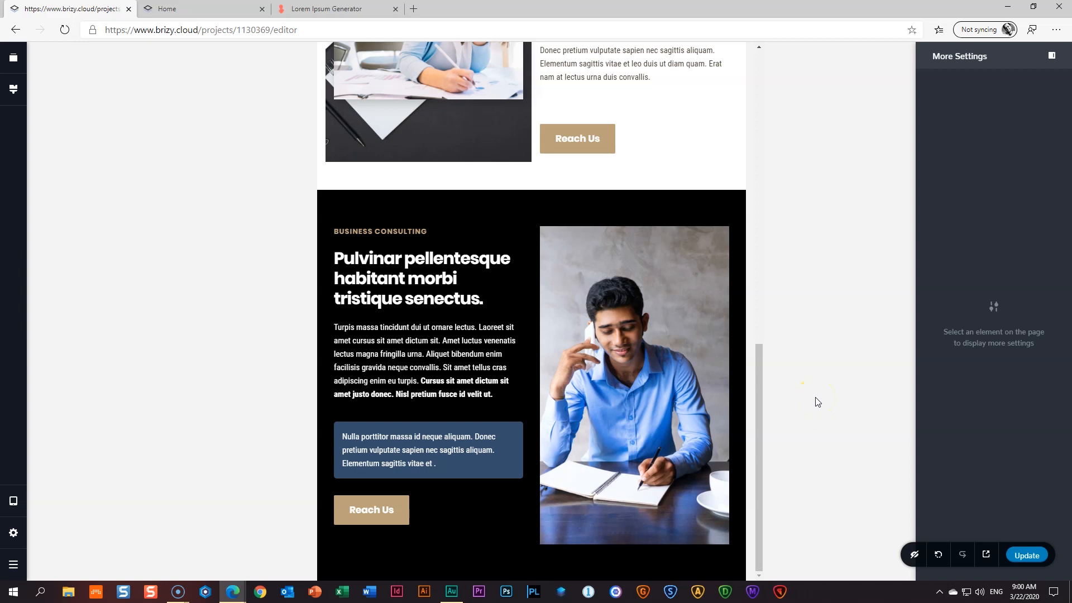
- In the mobile layout, reverse the columns so the man's photo stacks above the text
{"action": "key", "text": "ctrl+minus"}
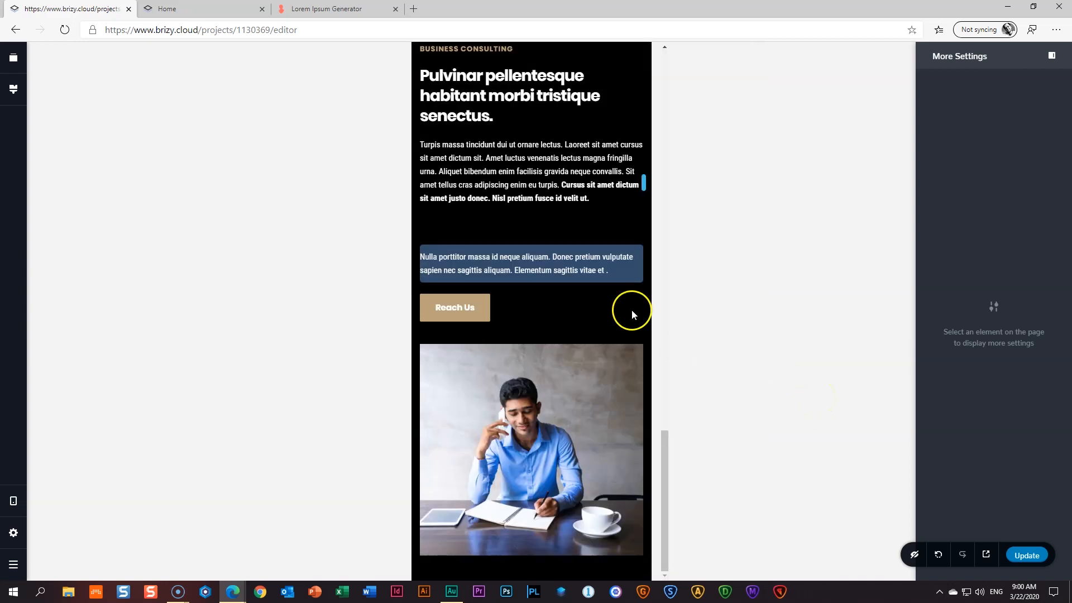
{"action": "scroll", "coordinate": [581, 307], "scroll_direction": "up", "scroll_amount": 3}
{"action": "scroll", "coordinate": [582, 307], "scroll_direction": "down", "scroll_amount": 3}
{"action": "scroll", "coordinate": [584, 306], "scroll_direction": "up", "scroll_amount": 8}
{"action": "scroll", "coordinate": [583, 306], "scroll_direction": "down", "scroll_amount": 8}
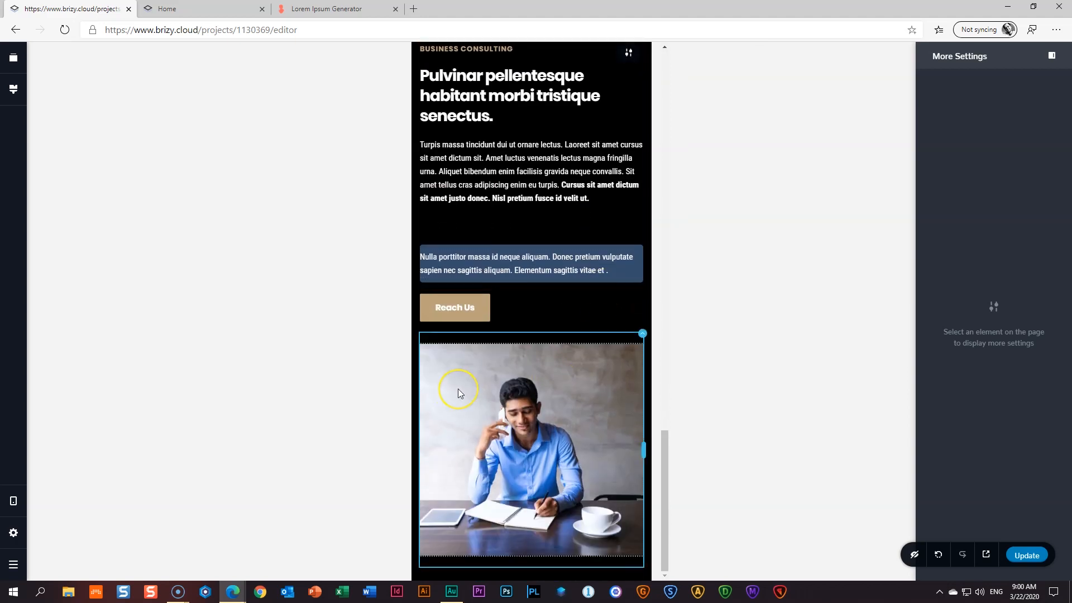
{"action": "left_click", "coordinate": [643, 338]}
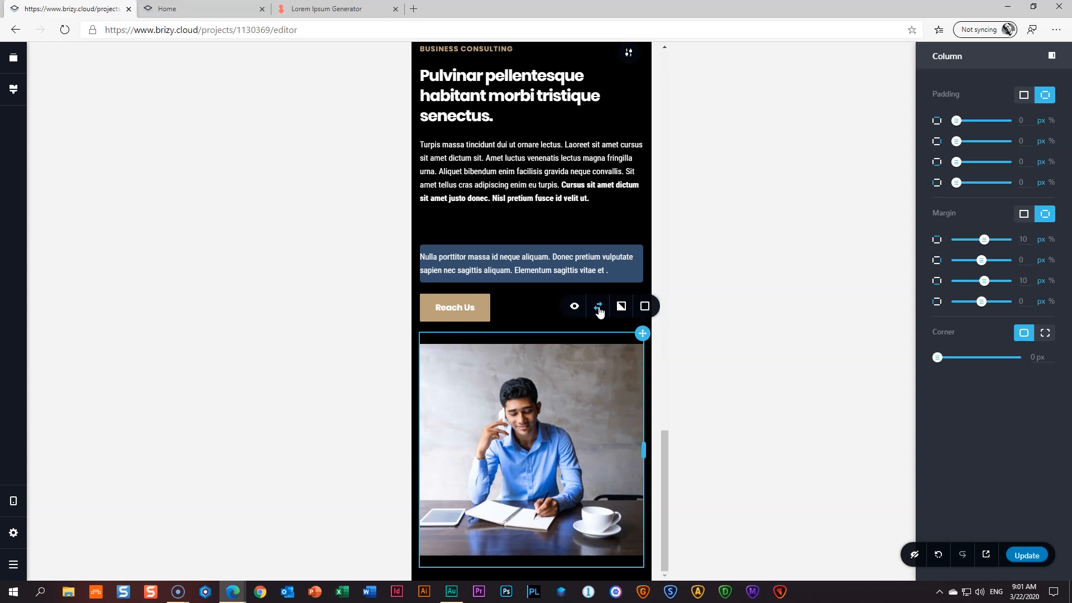
{"action": "left_click", "coordinate": [600, 309]}
{"action": "scroll", "coordinate": [599, 310], "scroll_direction": "up", "scroll_amount": 4}
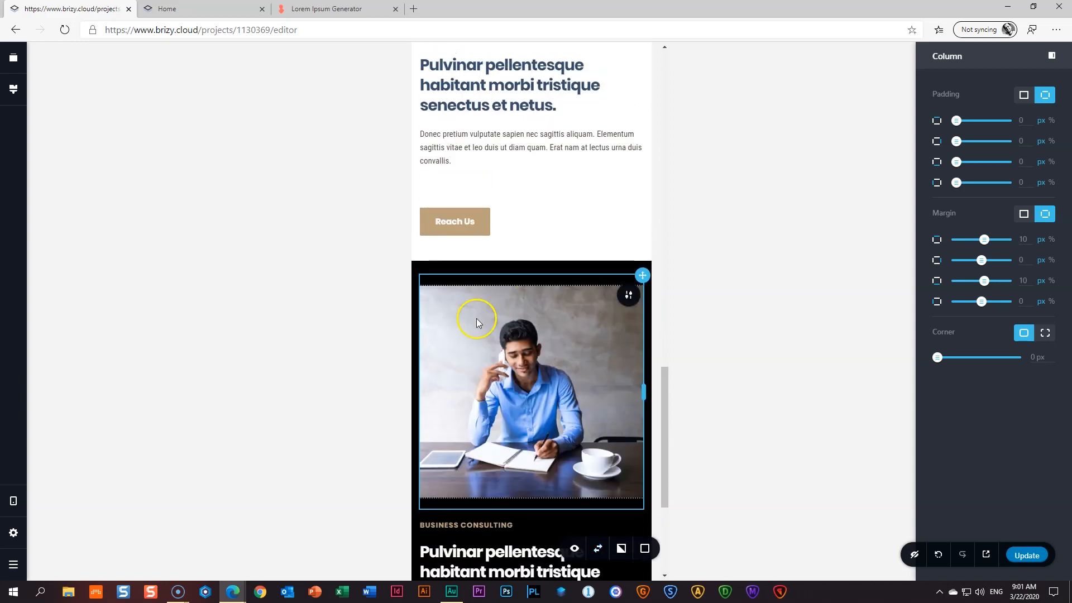
{"action": "left_click", "coordinate": [593, 350]}
- Shrink the spacer gap under the paragraph on mobile
{"action": "scroll", "coordinate": [593, 349], "scroll_direction": "down", "scroll_amount": 4}
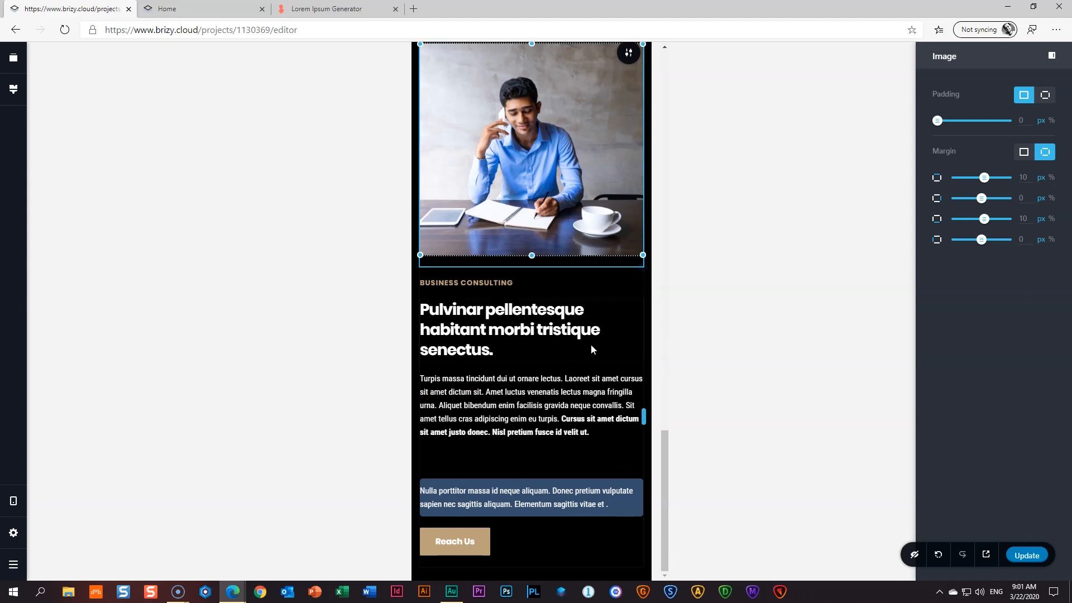
{"action": "left_click", "coordinate": [518, 456]}
{"action": "left_click_drag", "start_coordinate": [532, 473], "coordinate": [533, 451]}
{"action": "left_click", "coordinate": [75, 476]}
{"action": "left_click", "coordinate": [14, 501]}
- On mobile, give the blue text box column a unified 15 px padding
{"action": "left_click", "coordinate": [77, 493]}
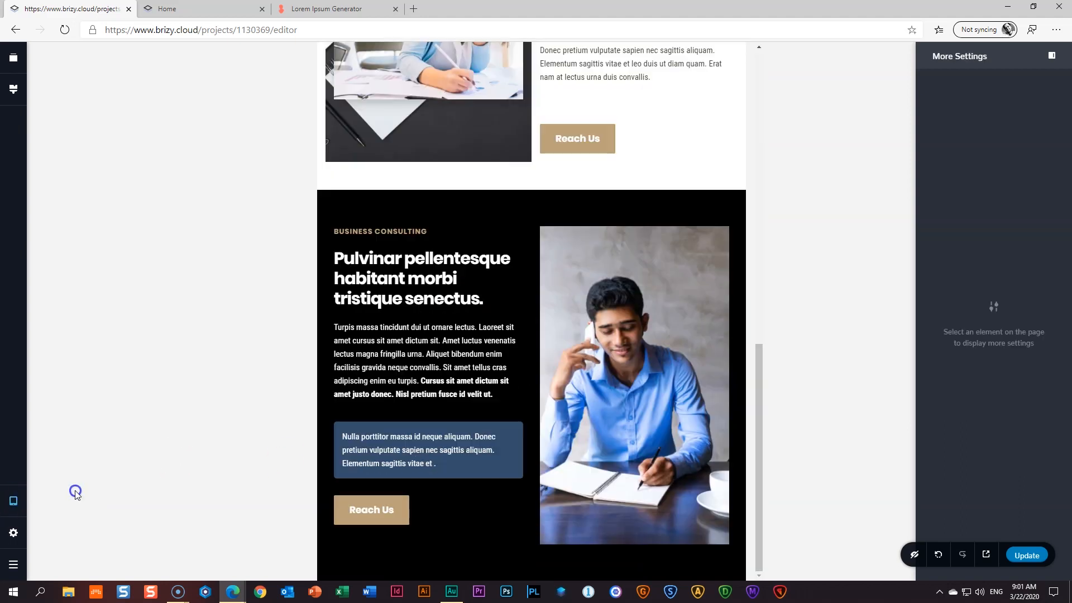
{"action": "left_click", "coordinate": [12, 506]}
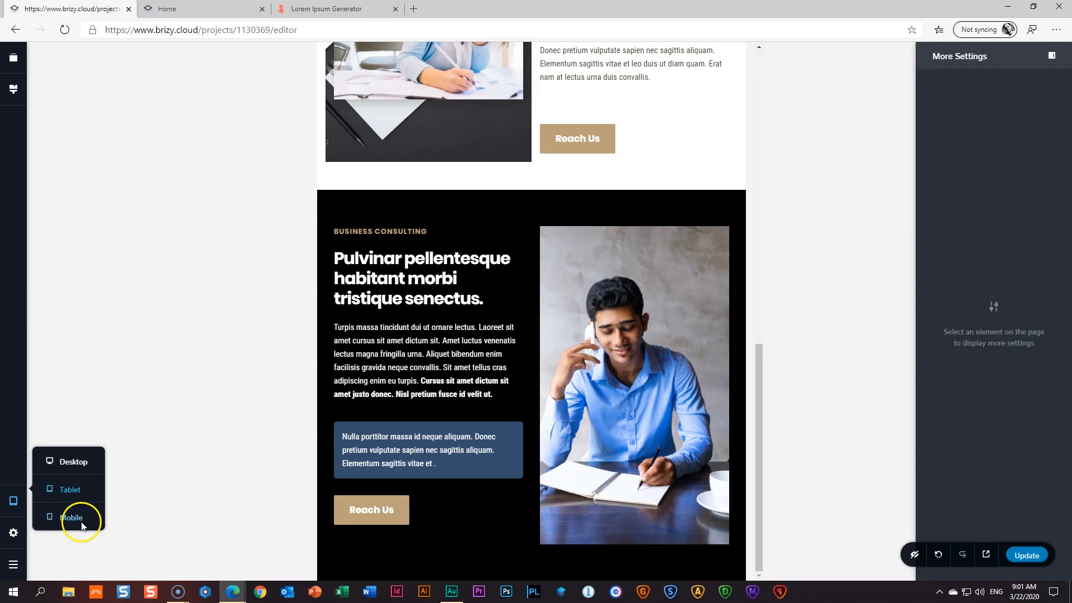
{"action": "left_click", "coordinate": [79, 518]}
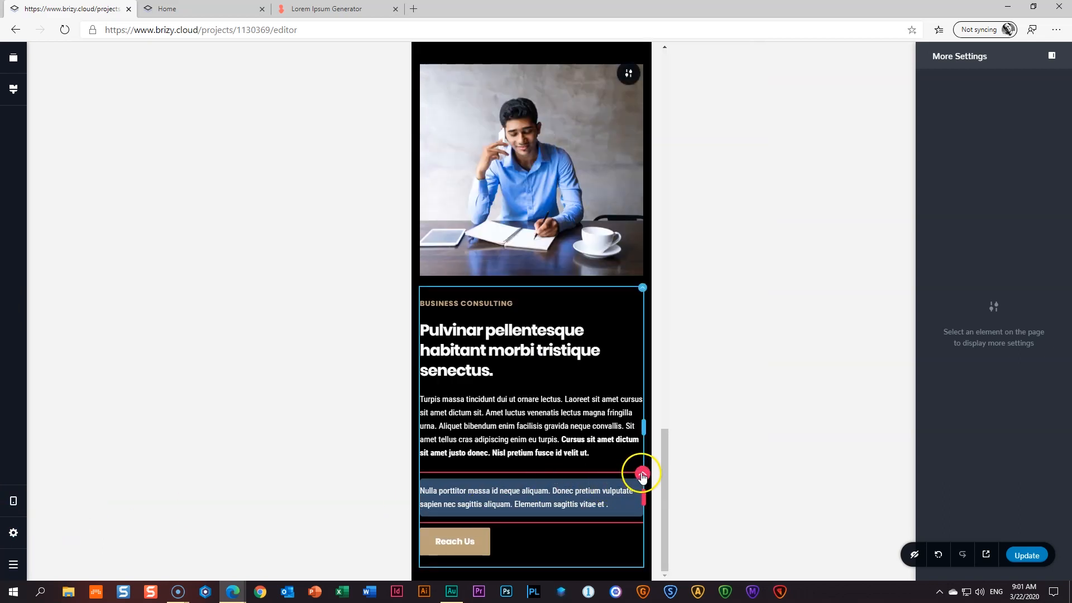
{"action": "left_click", "coordinate": [642, 476]}
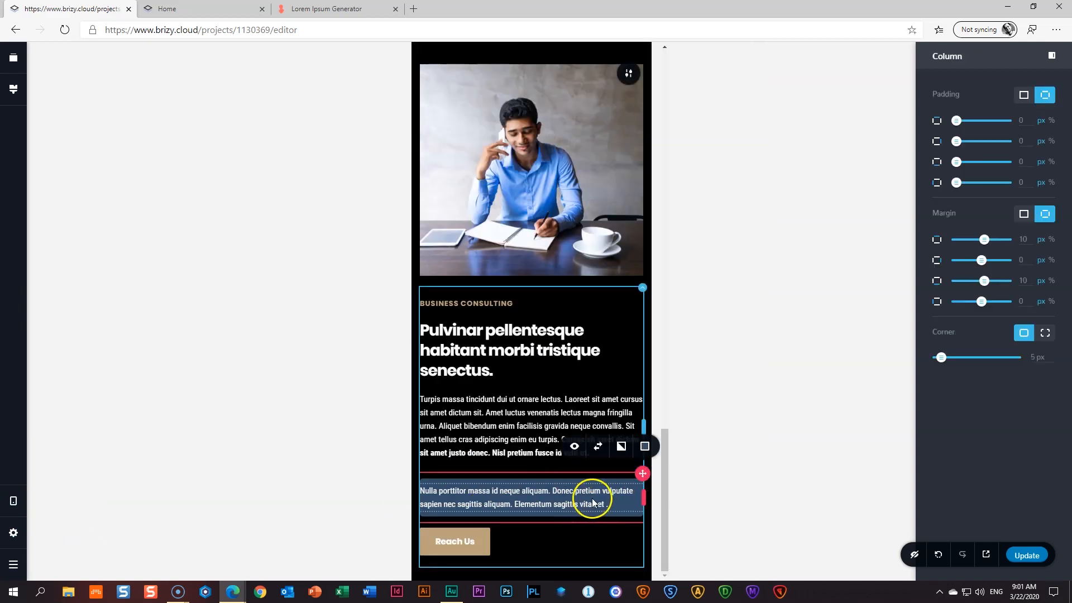
{"action": "left_click", "coordinate": [1022, 94]}
{"action": "left_click", "coordinate": [939, 120]}
{"action": "left_click_drag", "start_coordinate": [940, 120], "coordinate": [949, 121]}
{"action": "left_click", "coordinate": [741, 284]}
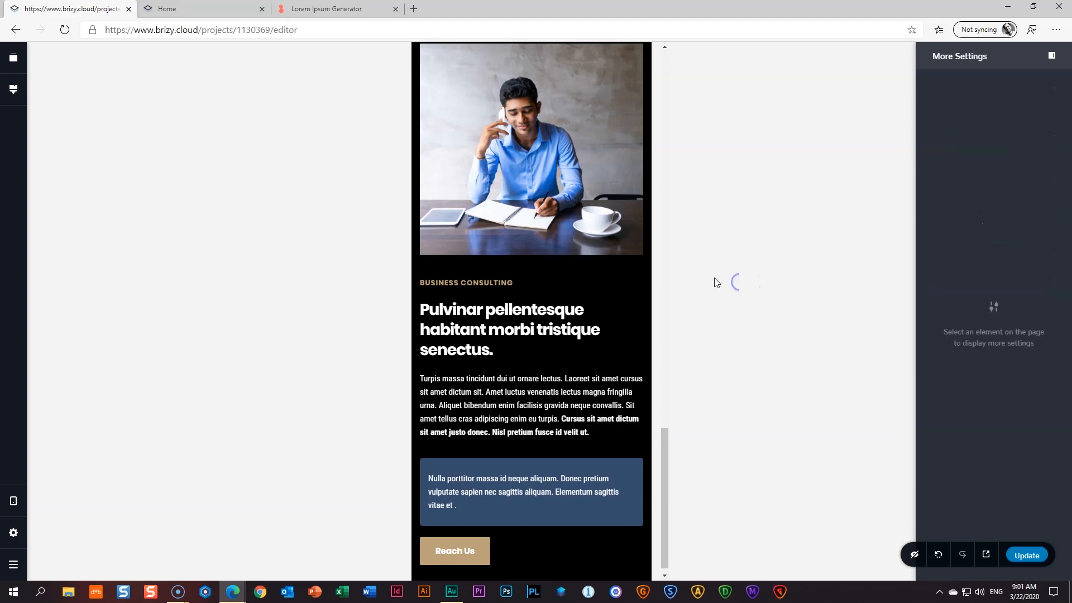
- Hide the spacer above the blue text box on mobile instead of shrinking it
{"action": "left_click", "coordinate": [468, 449]}
{"action": "left_click_drag", "start_coordinate": [535, 455], "coordinate": [523, 435]}
{"action": "left_click", "coordinate": [800, 431]}
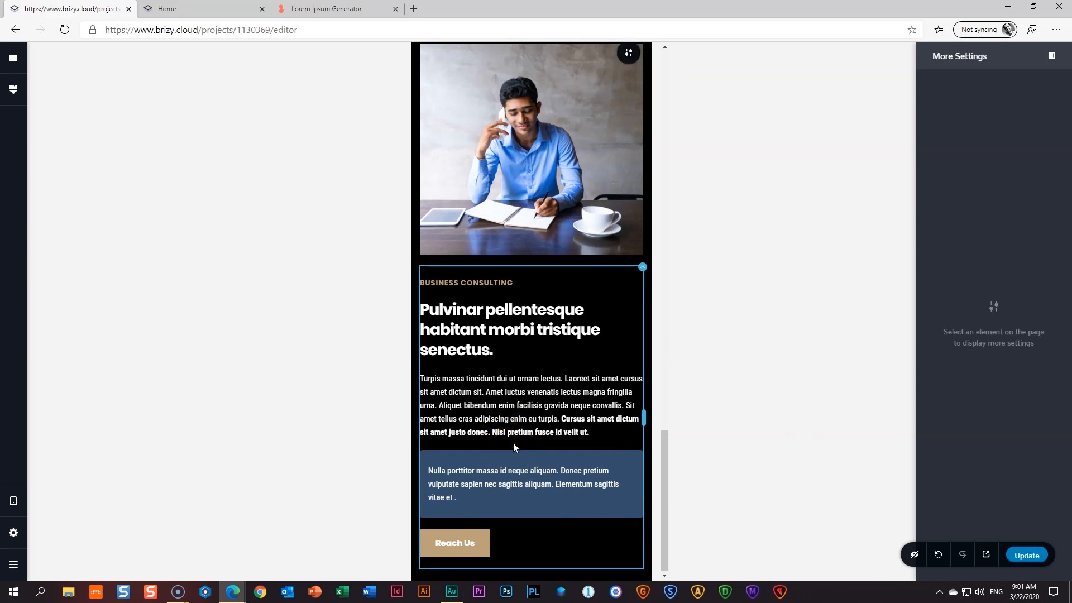
{"action": "key", "text": "ctrl+z"}
{"action": "left_click", "coordinate": [528, 448]}
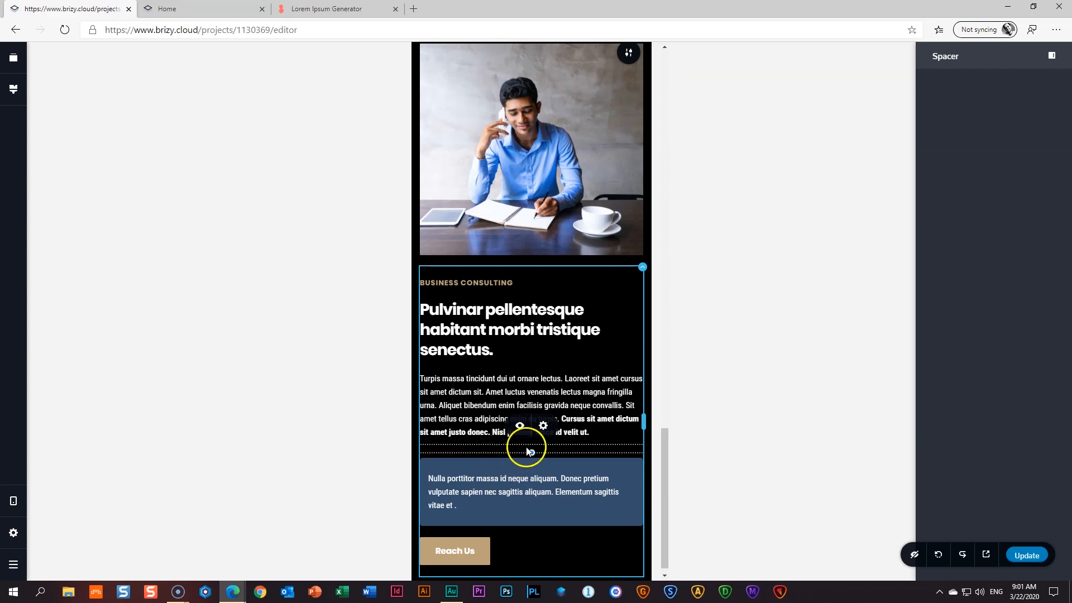
{"action": "left_click", "coordinate": [520, 427]}
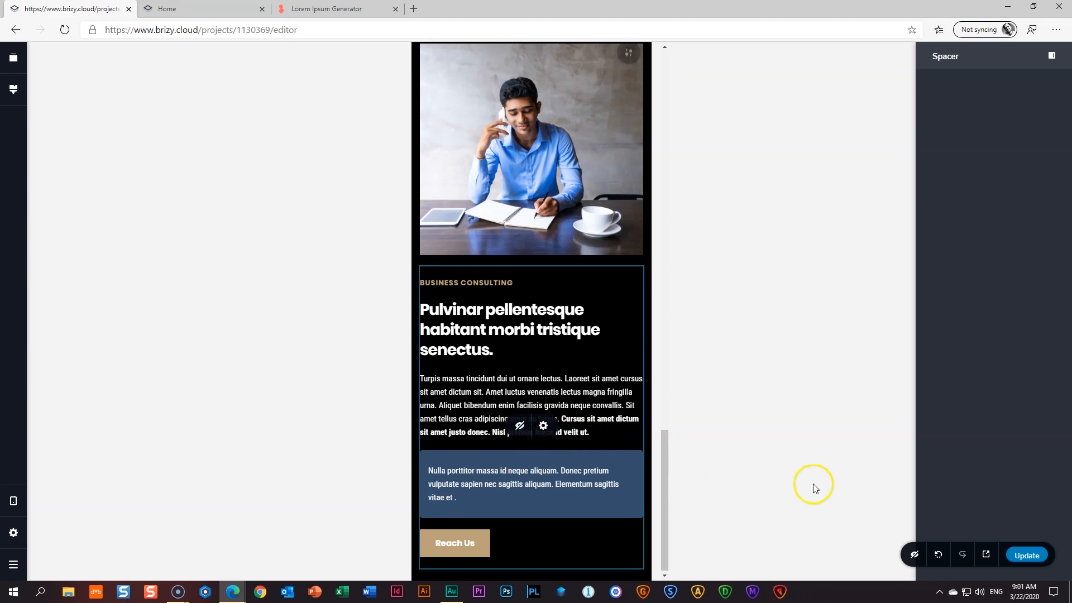
{"action": "left_click", "coordinate": [915, 556]}
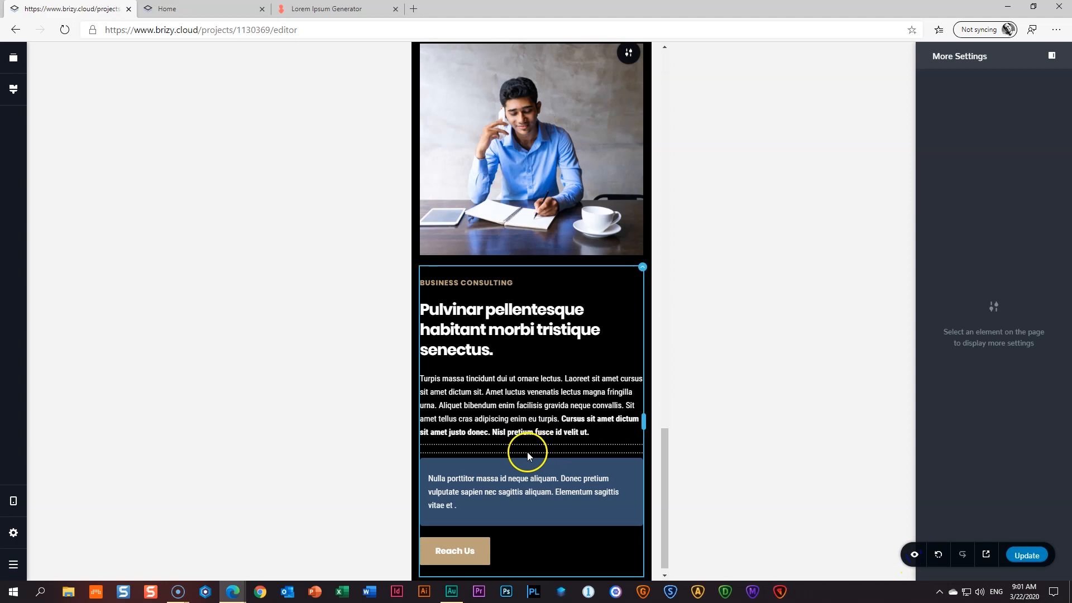
{"action": "left_click", "coordinate": [914, 556]}
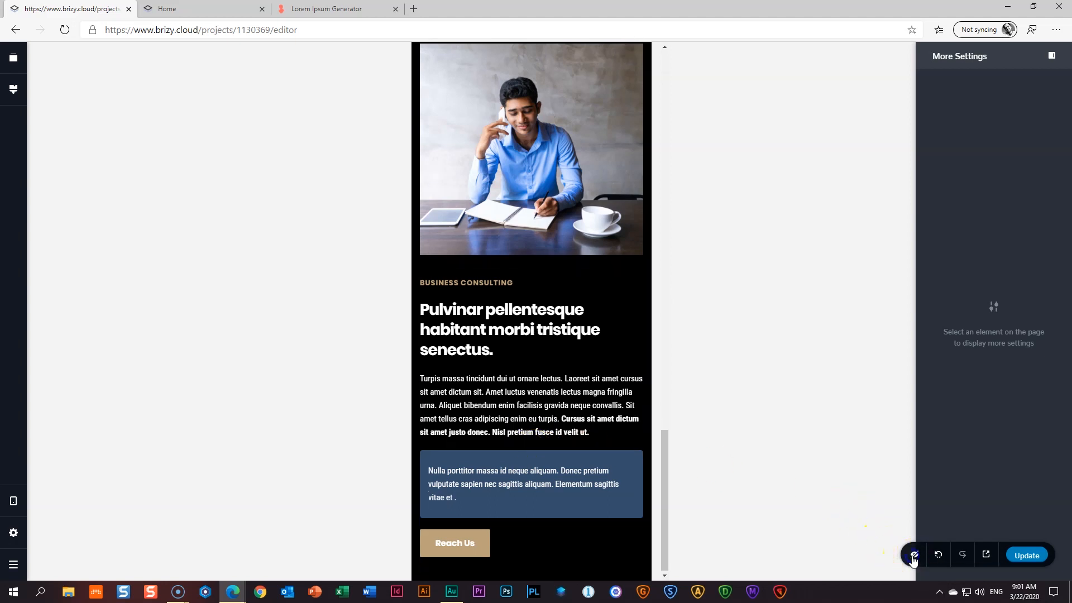
- Switch the preview back to the desktop layout and review the section
{"action": "scroll", "coordinate": [519, 404], "scroll_direction": "up", "scroll_amount": 3}
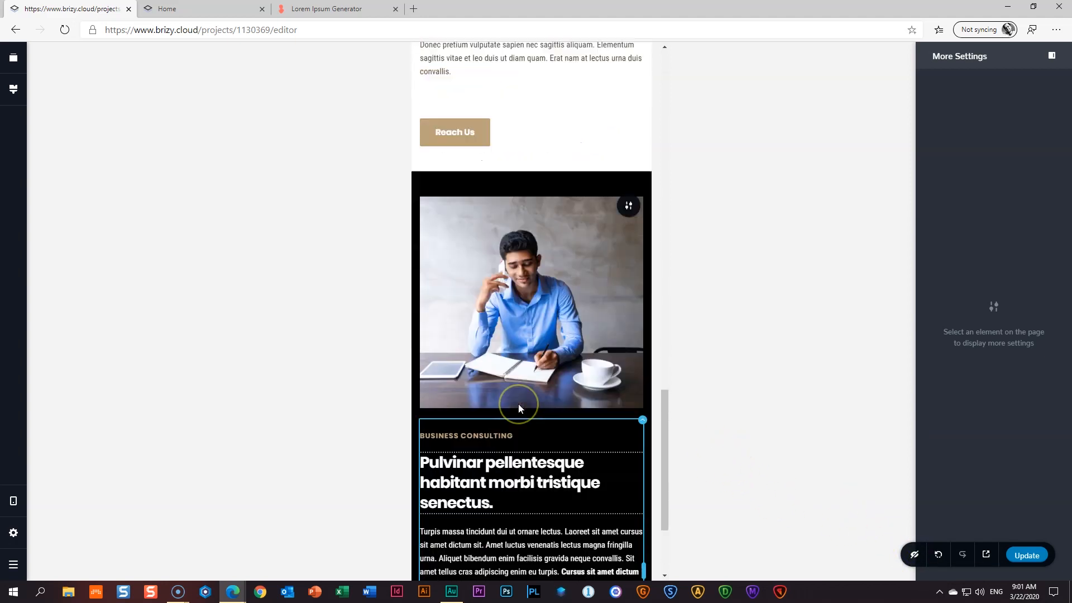
{"action": "scroll", "coordinate": [518, 404], "scroll_direction": "down", "scroll_amount": 3}
{"action": "key", "text": "ctrl+Up"}
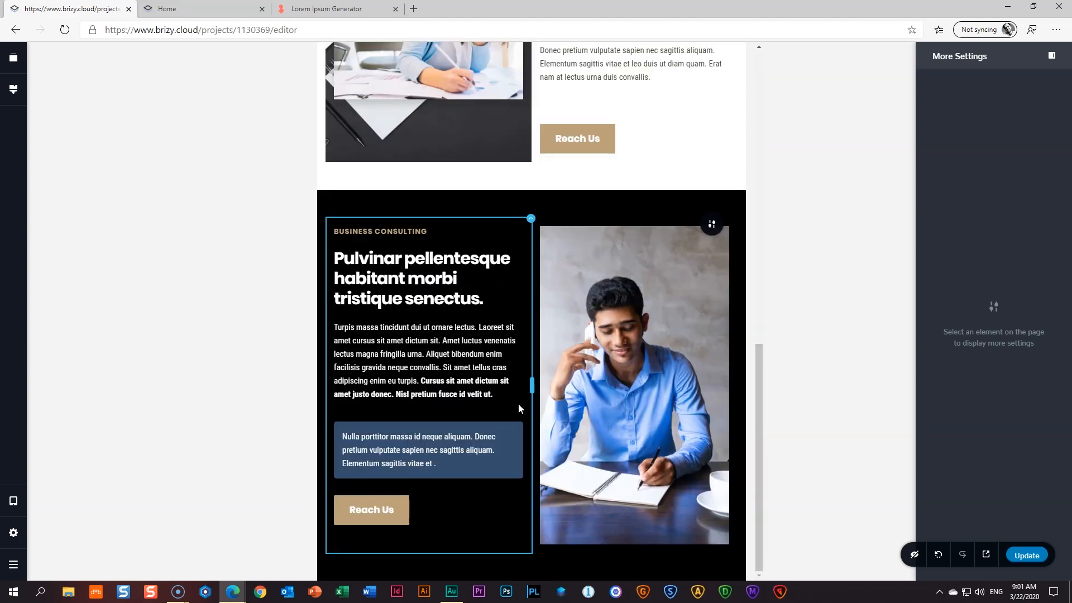
{"action": "key", "text": "ctrl+Up"}
{"action": "scroll", "coordinate": [518, 404], "scroll_direction": "down", "scroll_amount": 5}
{"action": "scroll", "coordinate": [522, 401], "scroll_direction": "down", "scroll_amount": 5}
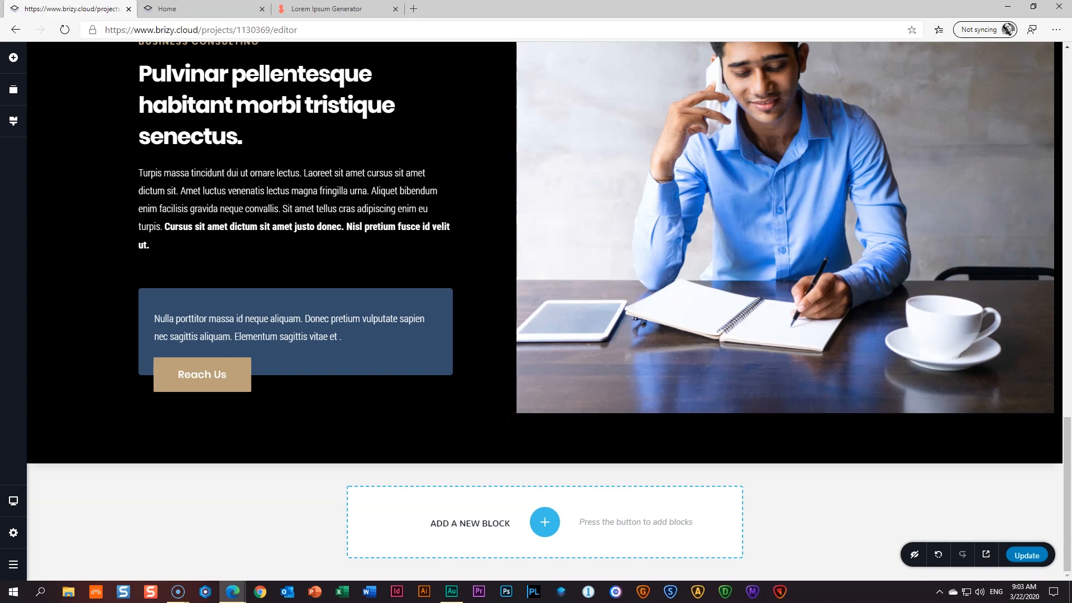
- Add a blank block below the black section
{"action": "left_click", "coordinate": [546, 524]}
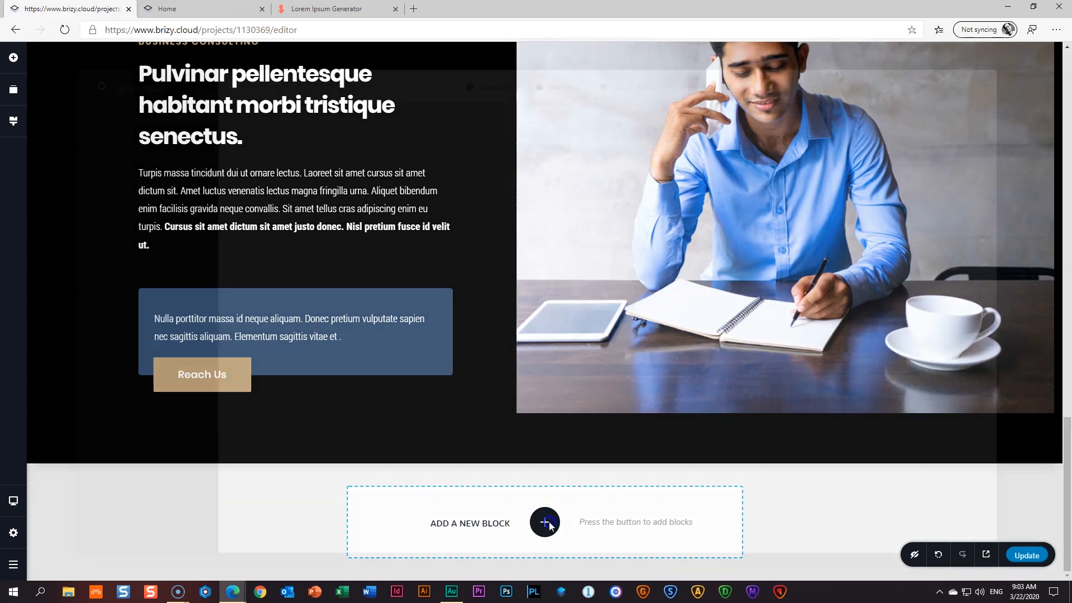
{"action": "left_click", "coordinate": [284, 141]}
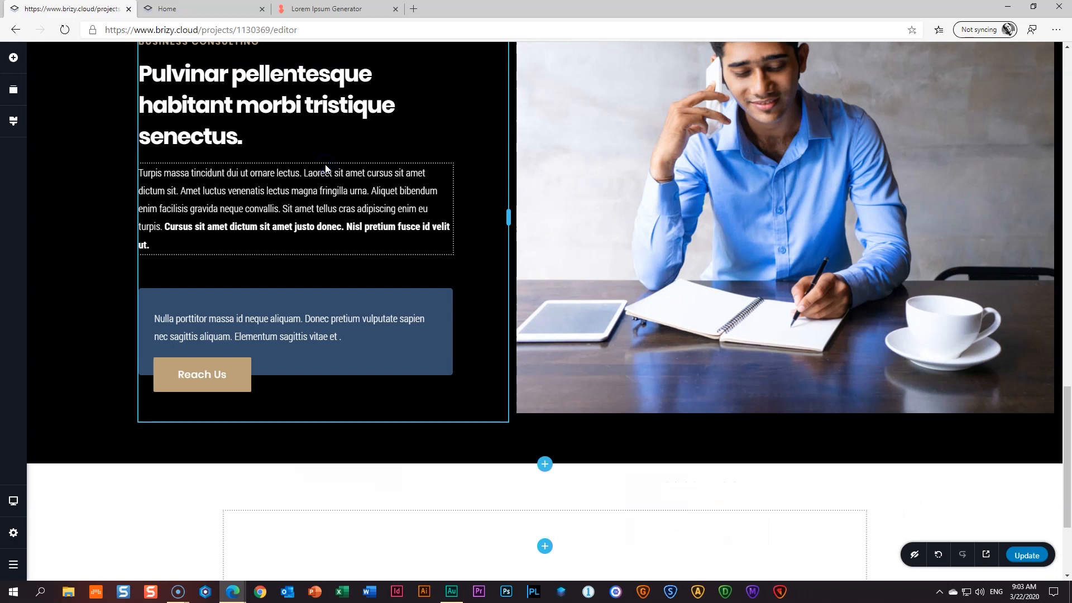
{"action": "scroll", "coordinate": [527, 472], "scroll_direction": "down", "scroll_amount": 3}
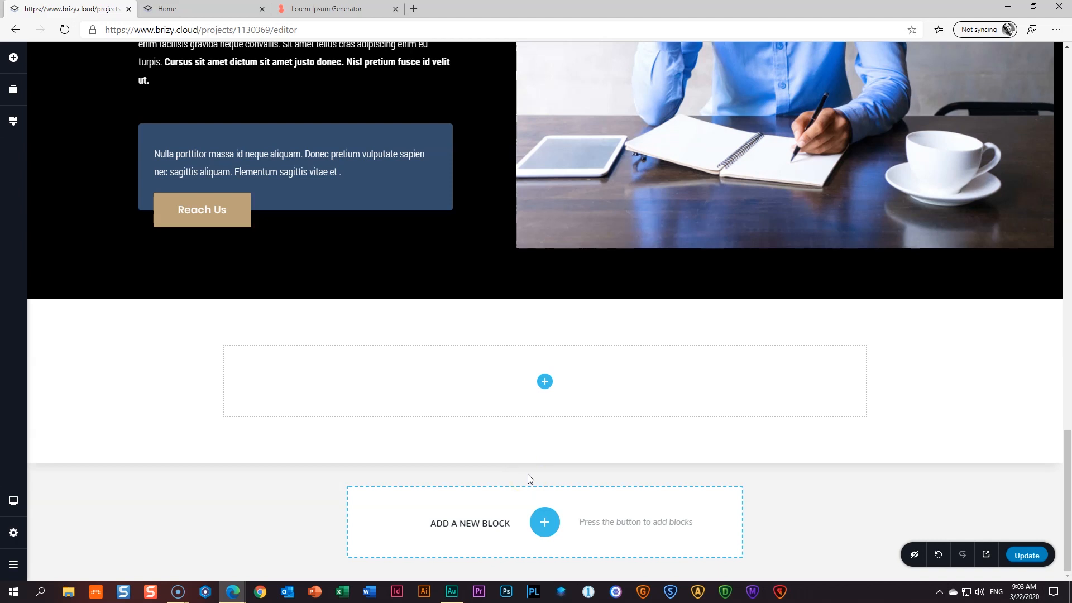
- Make the new white section full width with 200 px right and left padding
{"action": "mouse_move", "coordinate": [1029, 330]}
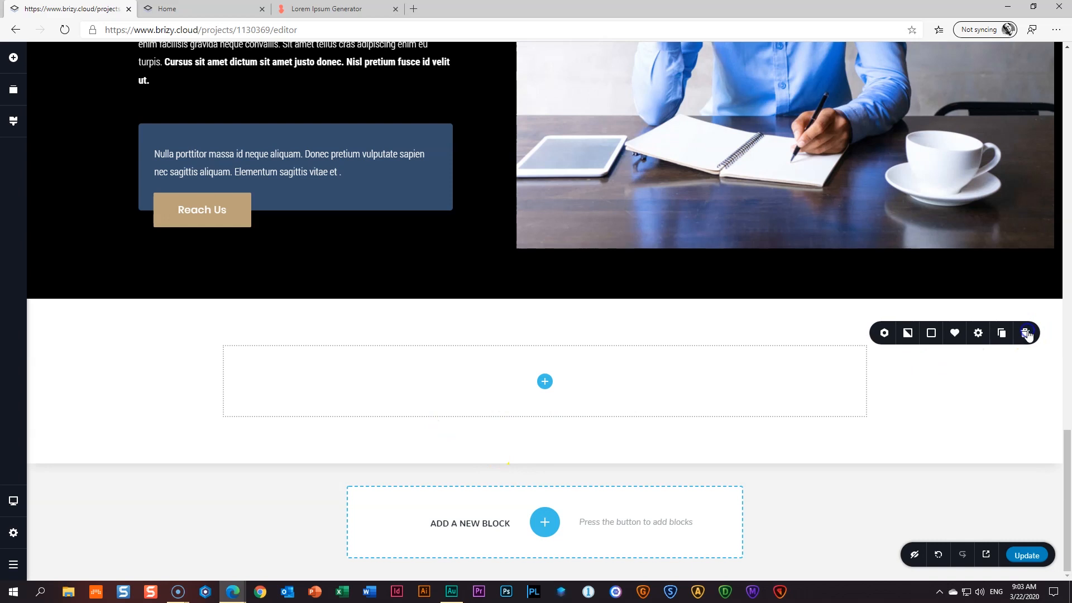
{"action": "left_click", "coordinate": [979, 335]}
{"action": "left_click", "coordinate": [998, 234]}
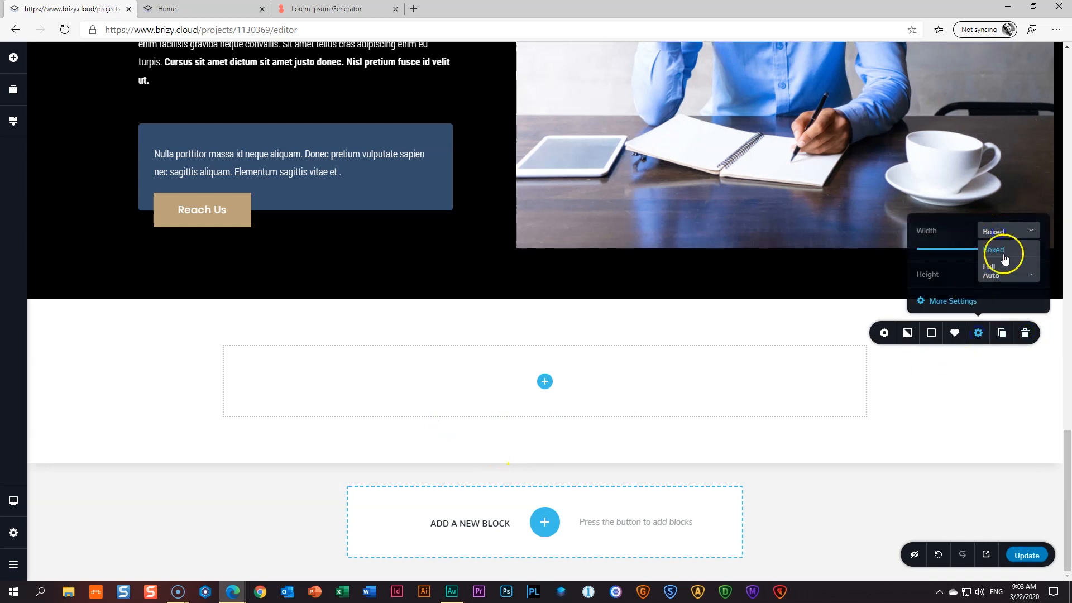
{"action": "left_click", "coordinate": [1005, 269]}
{"action": "left_click", "coordinate": [957, 283]}
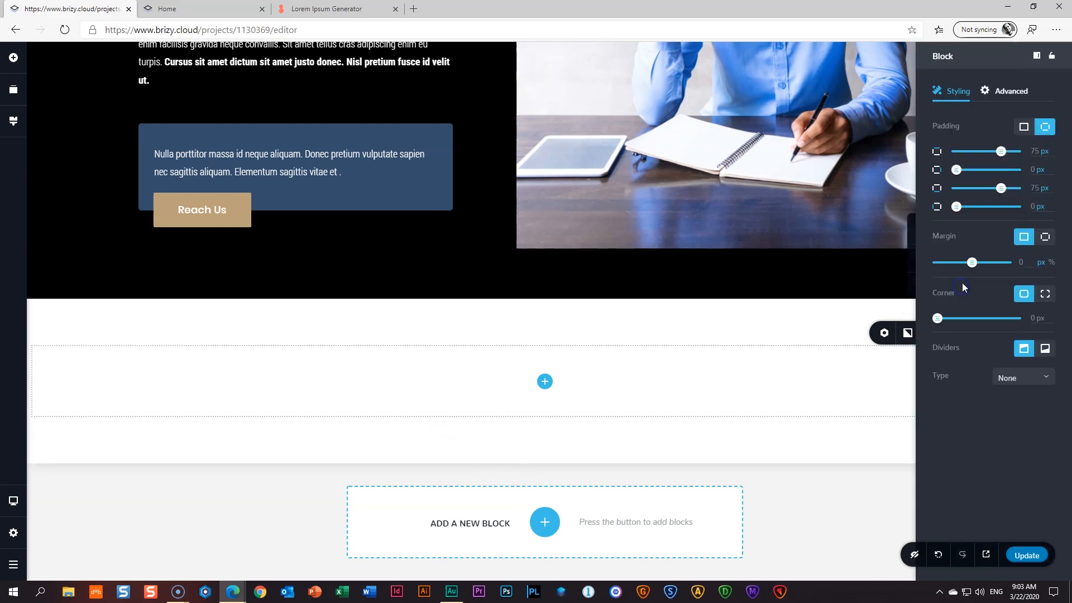
{"action": "double_click", "coordinate": [1037, 169]}
{"action": "type", "text": "200"}
{"action": "left_click", "coordinate": [1031, 207]}
{"action": "double_click", "coordinate": [1032, 206]}
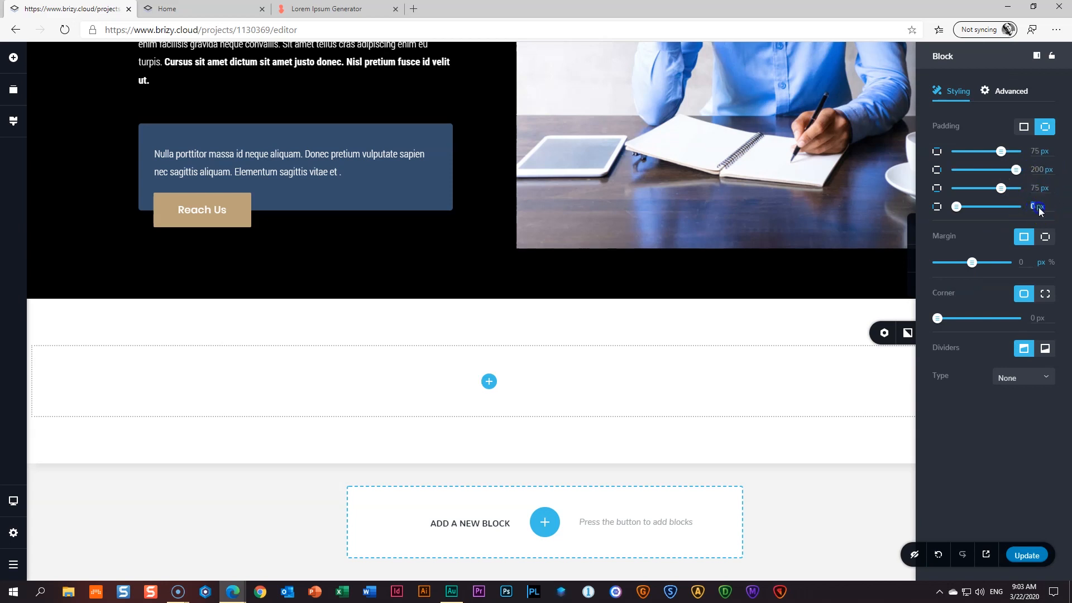
{"action": "type", "text": "200"}
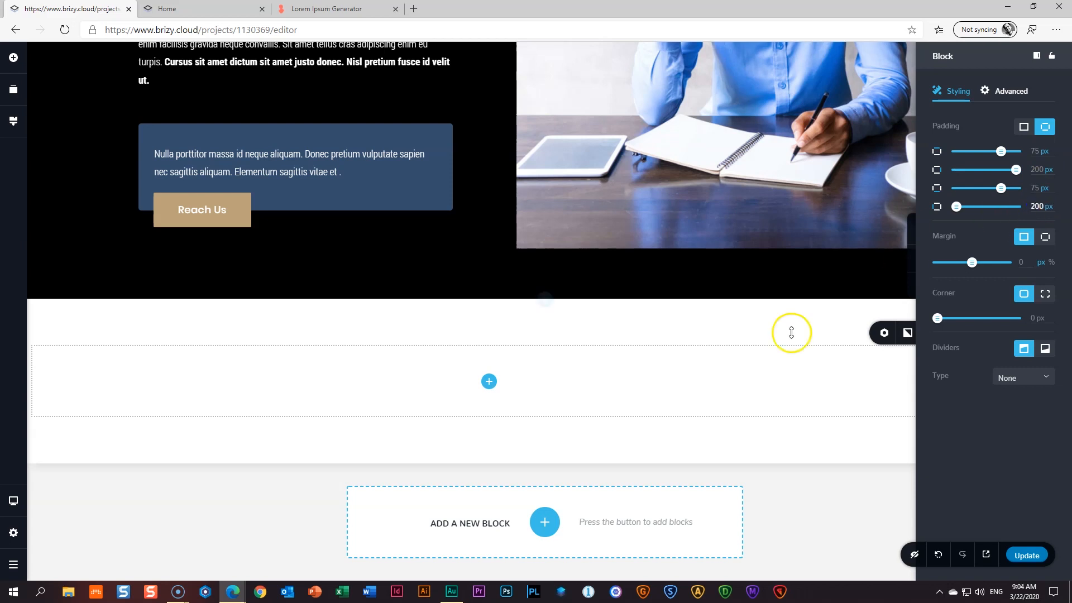
{"action": "left_click", "coordinate": [537, 373]}
- Add two more columns to the white block's row, making three columns
{"action": "left_click", "coordinate": [545, 382]}
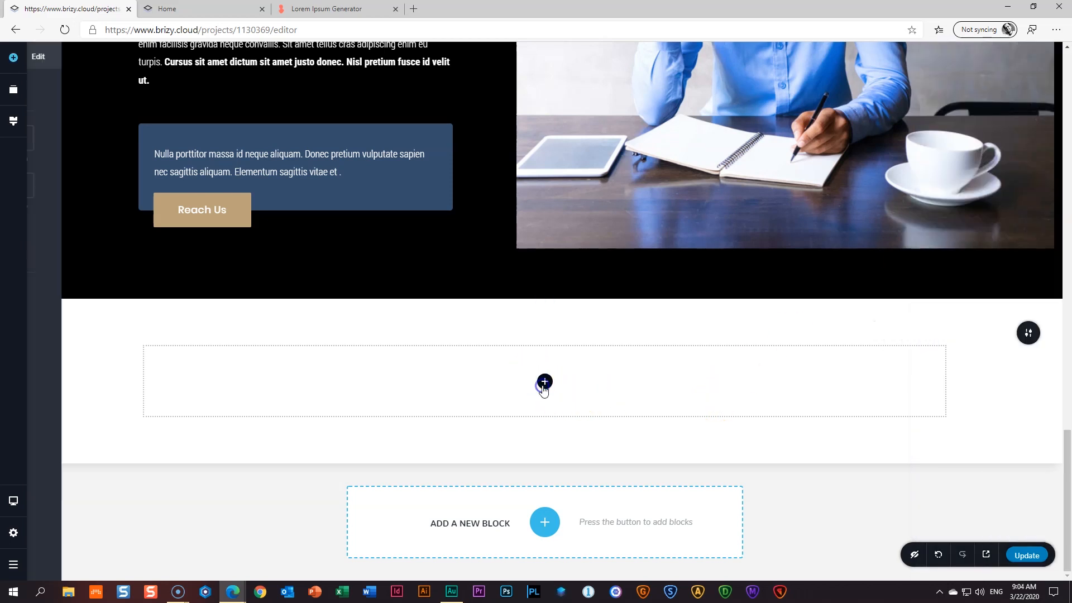
{"action": "left_click_drag", "start_coordinate": [105, 301], "coordinate": [551, 383]}
{"action": "right_click", "coordinate": [460, 384]}
{"action": "left_click", "coordinate": [545, 341]}
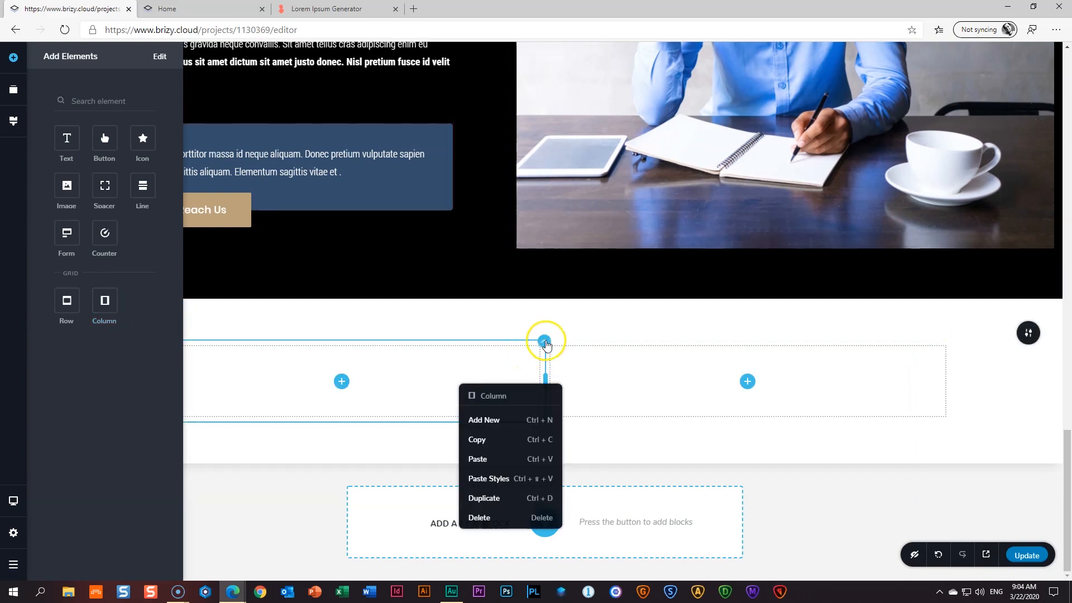
{"action": "left_click", "coordinate": [544, 314]}
{"action": "left_click", "coordinate": [342, 376]}
- Duplicate the BUSINESS CONSULTING label and move the copy into the first column
{"action": "scroll", "coordinate": [333, 381], "scroll_direction": "up", "scroll_amount": 3}
{"action": "scroll", "coordinate": [320, 364], "scroll_direction": "up", "scroll_amount": 3}
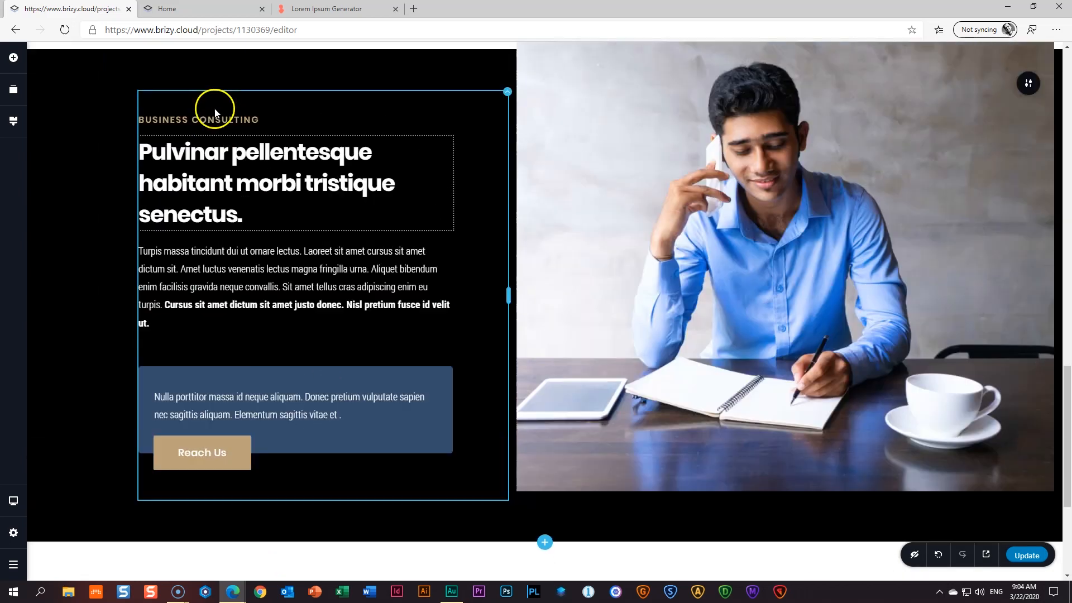
{"action": "left_click", "coordinate": [207, 200]}
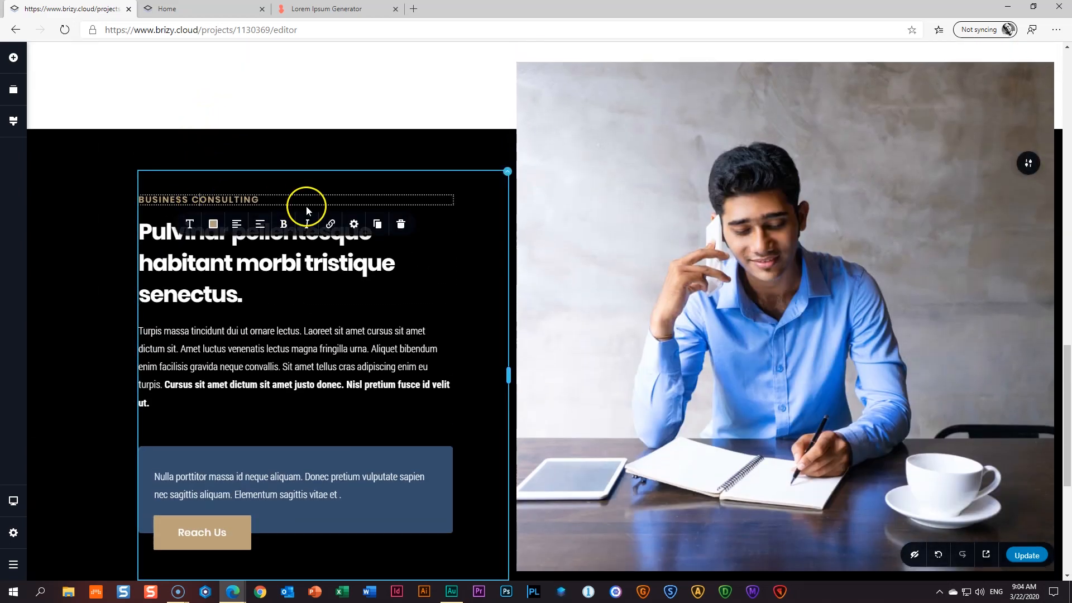
{"action": "left_click", "coordinate": [377, 224]}
{"action": "scroll", "coordinate": [385, 229], "scroll_direction": "down", "scroll_amount": 3}
{"action": "left_click_drag", "start_coordinate": [154, 62], "coordinate": [282, 567]}
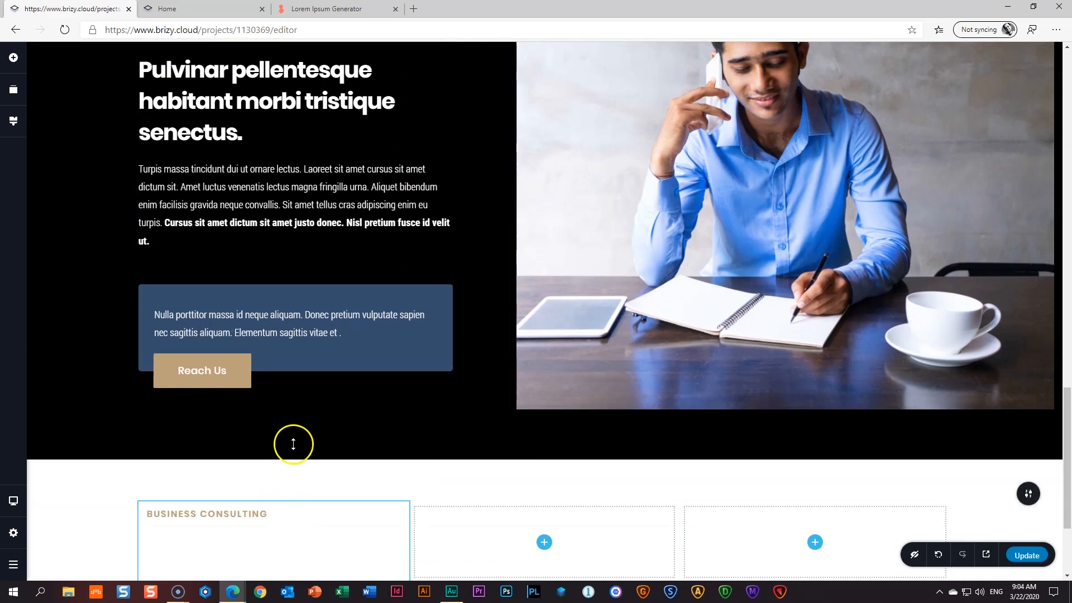
- Duplicate the large heading and place the copy under the label in the first column
{"action": "scroll", "coordinate": [300, 359], "scroll_direction": "up", "scroll_amount": 2}
{"action": "left_click", "coordinate": [361, 262]}
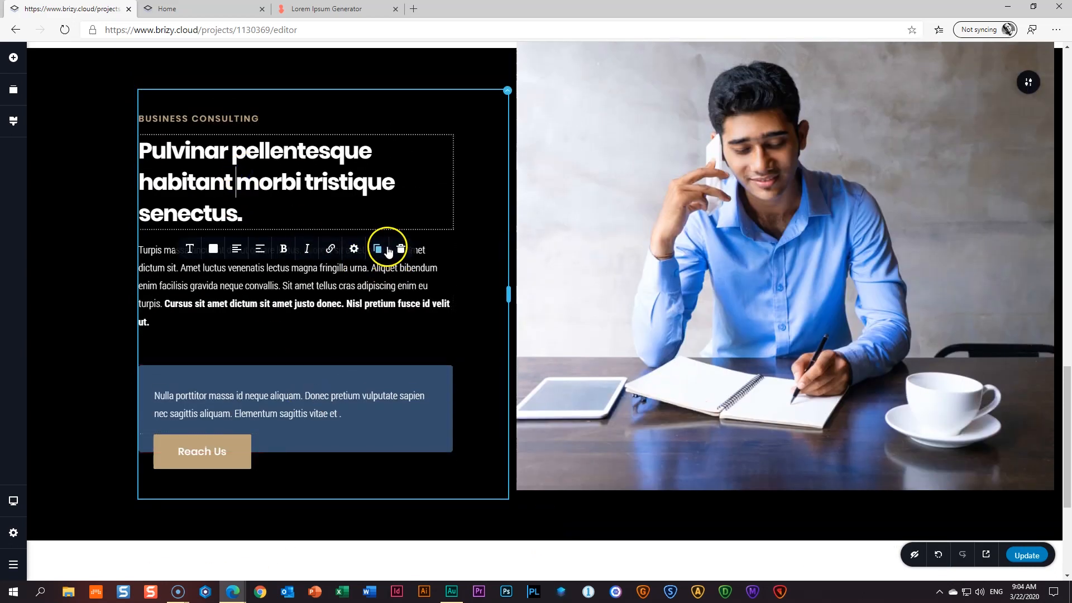
{"action": "left_click", "coordinate": [378, 248]}
{"action": "scroll", "coordinate": [383, 251], "scroll_direction": "down", "scroll_amount": 3}
{"action": "left_click_drag", "start_coordinate": [186, 133], "coordinate": [254, 543]}
{"action": "scroll", "coordinate": [256, 502], "scroll_direction": "down", "scroll_amount": 3}
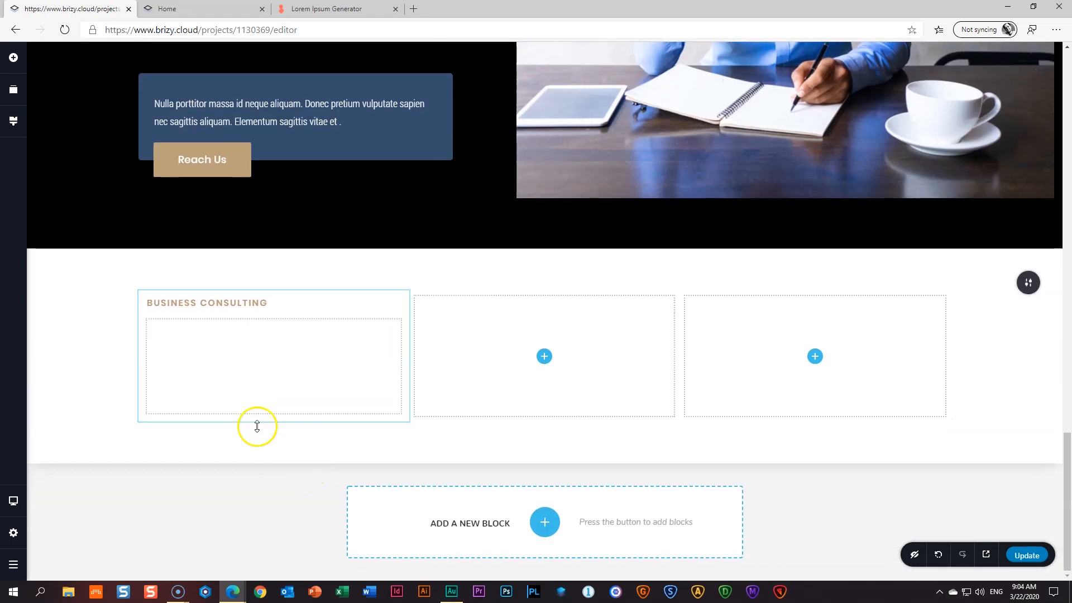
- Colour the copied heading in the new column with the dark blue swatch
{"action": "left_click", "coordinate": [195, 360]}
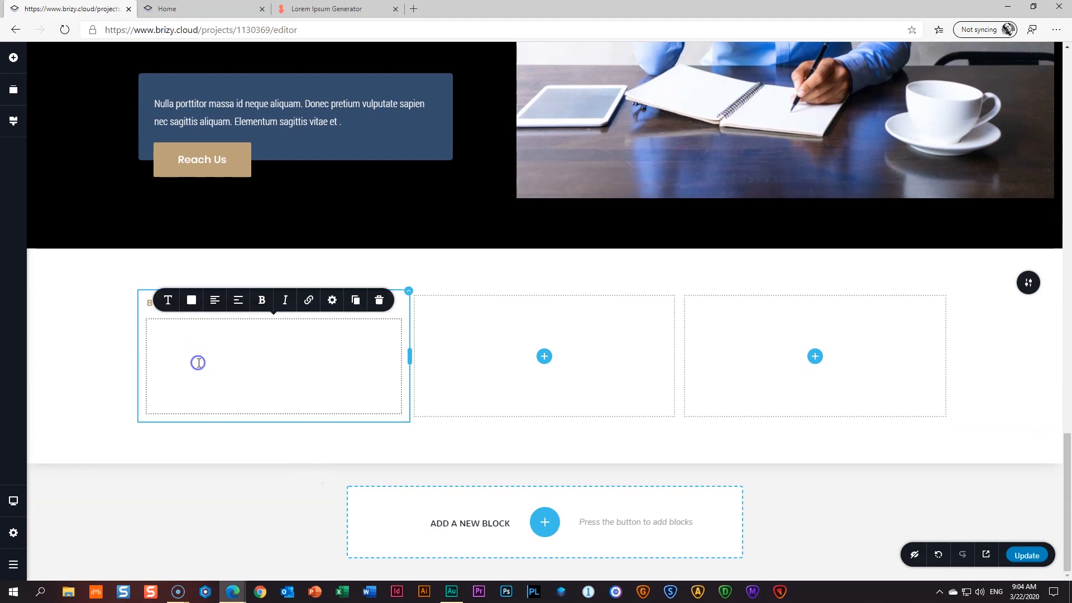
{"action": "left_click", "coordinate": [192, 300]}
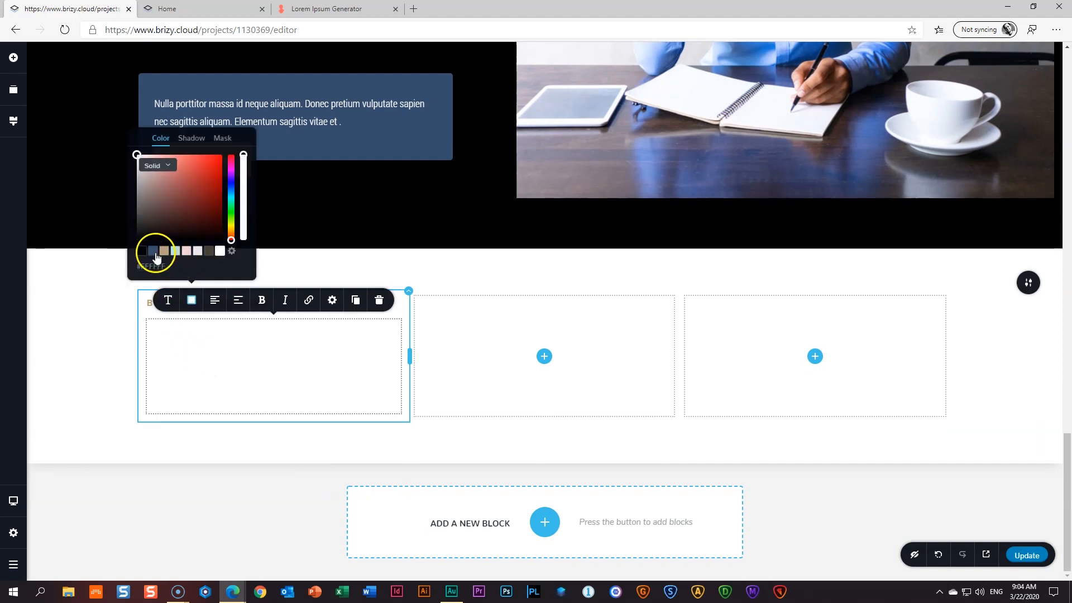
{"action": "left_click", "coordinate": [153, 251]}
{"action": "left_click", "coordinate": [217, 367]}
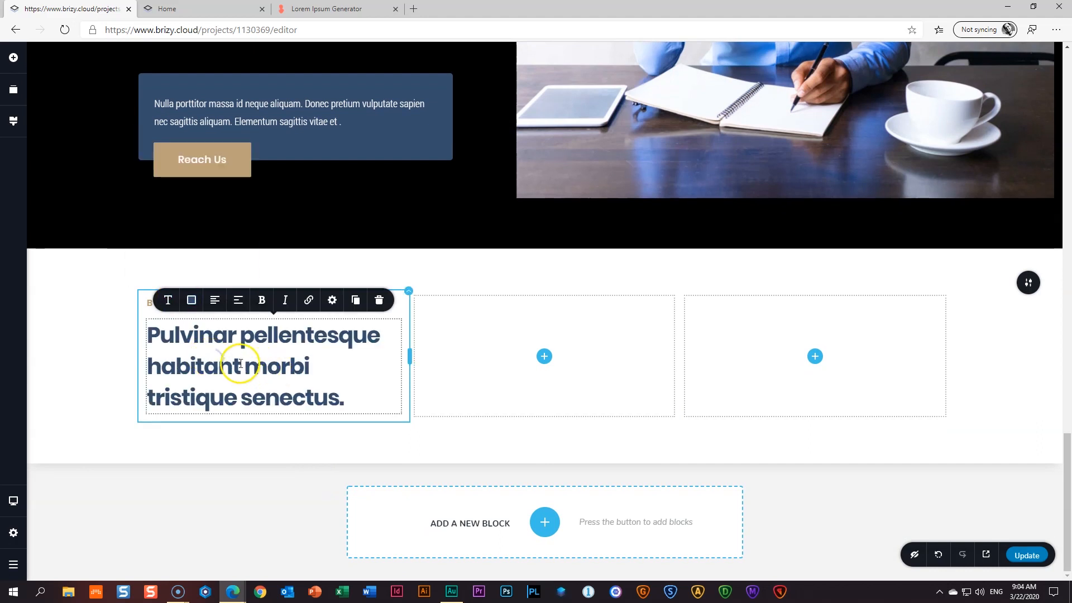
- Replace the heading with 'Posuere urna nec tincidunt praesent semper.' from the Lorem Ipsum Generator
{"action": "key", "text": "ctrl+shift+Tab"}
{"action": "left_click_drag", "start_coordinate": [448, 376], "coordinate": [297, 398]}
{"action": "right_click", "coordinate": [474, 378]}
{"action": "left_click", "coordinate": [488, 394]}
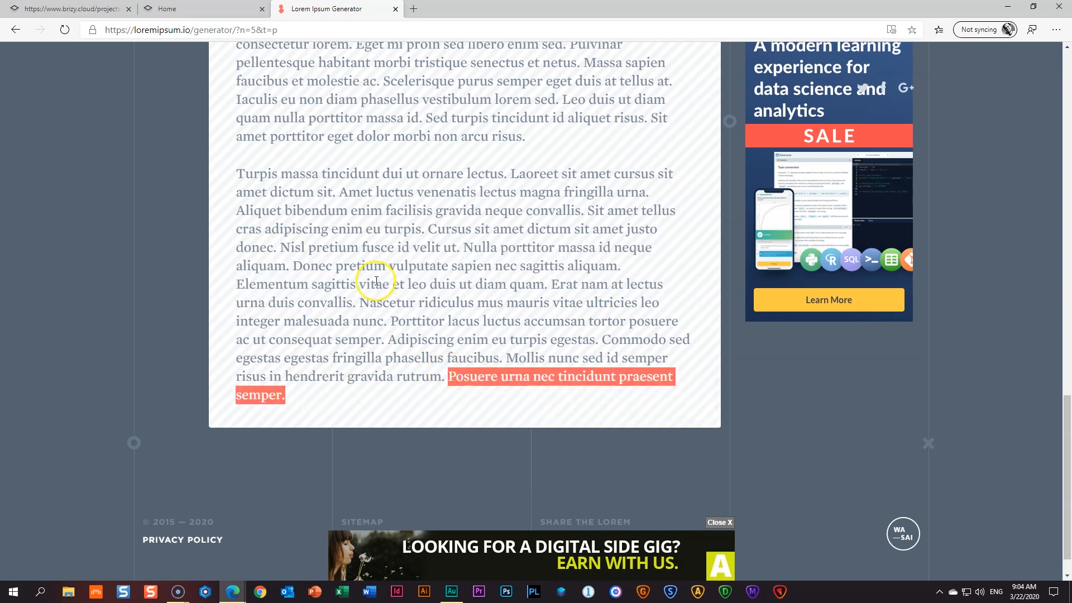
{"action": "key", "text": "ctrl+Tab"}
{"action": "triple_click", "coordinate": [224, 379]}
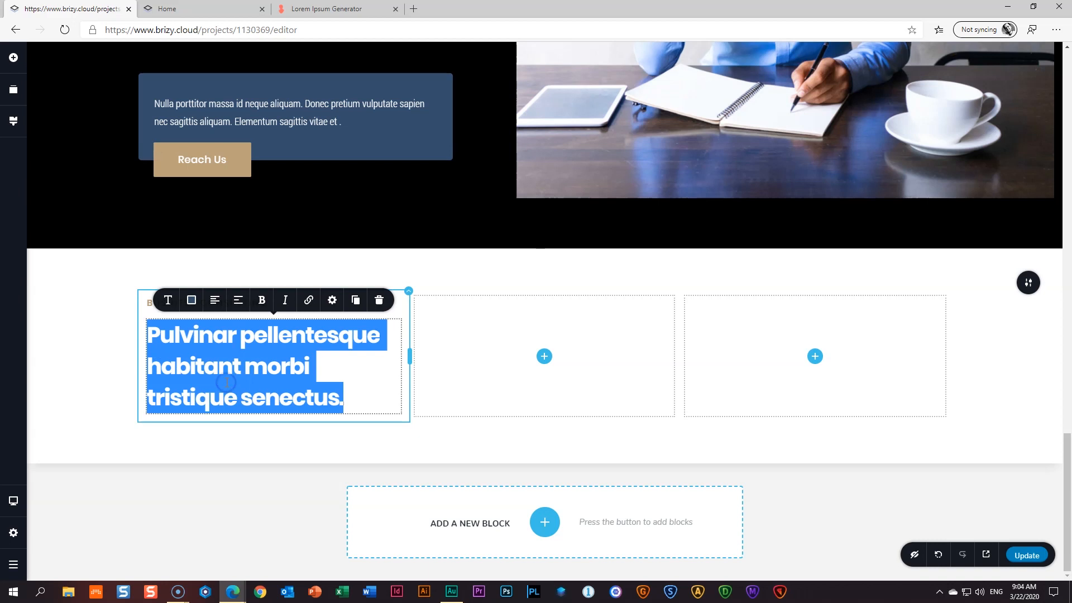
{"action": "key", "text": "ctrl+v"}
- Delete the word 'praesent' and its extra space from the heading
{"action": "left_click", "coordinate": [267, 369]}
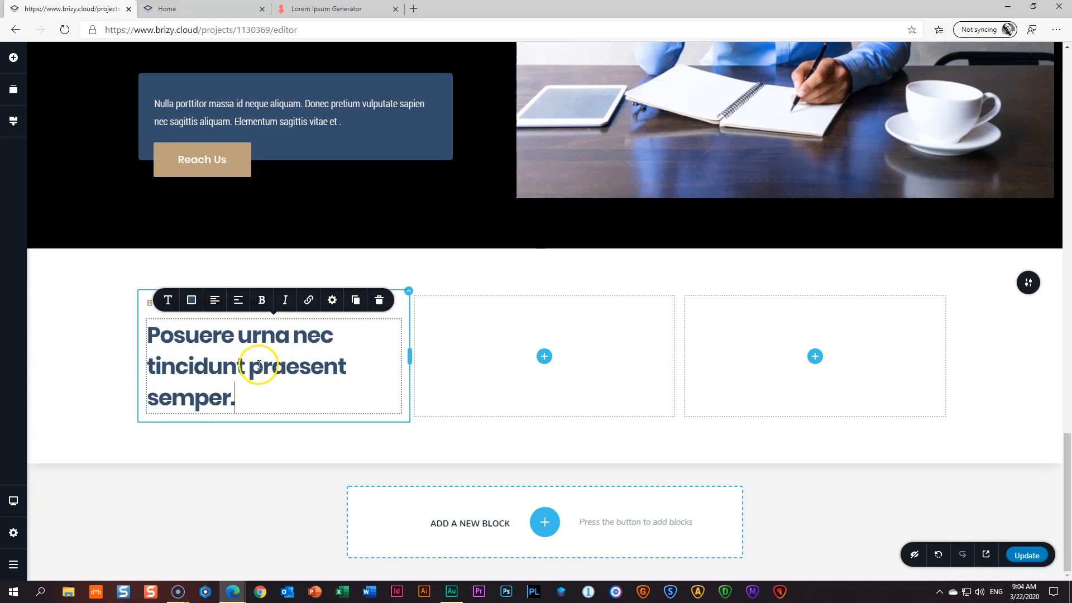
{"action": "left_click_drag", "start_coordinate": [249, 369], "coordinate": [344, 373]}
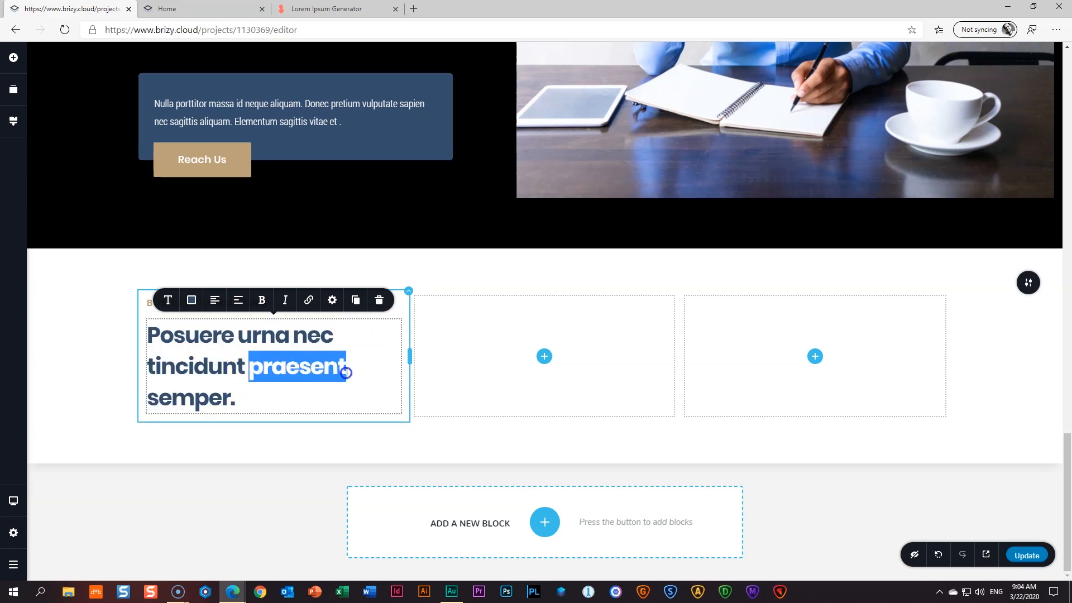
{"action": "key", "text": "BackSpace"}
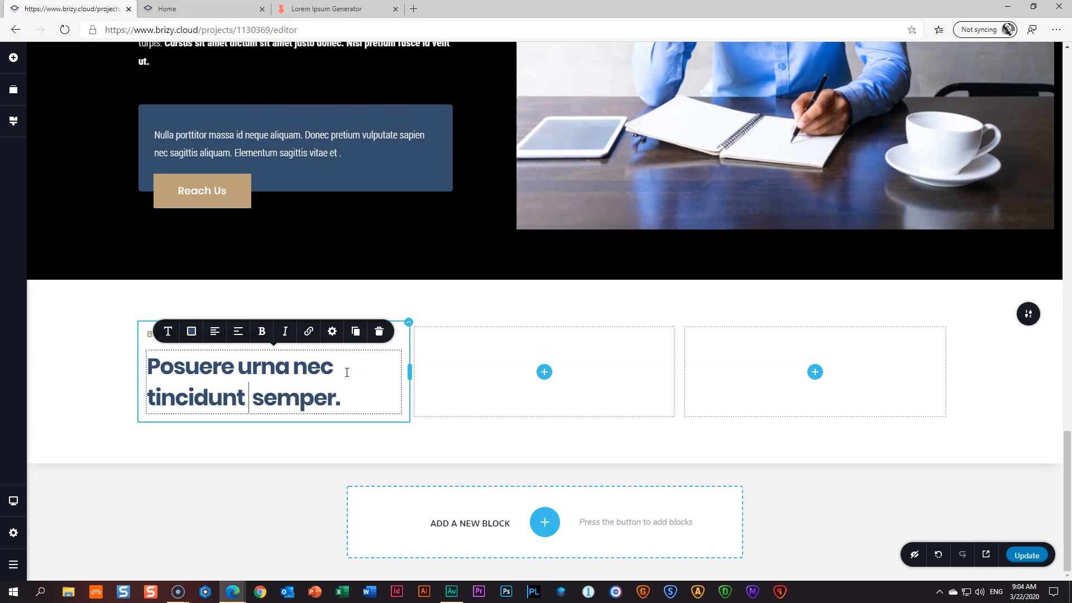
{"action": "key", "text": "BackSpace"}
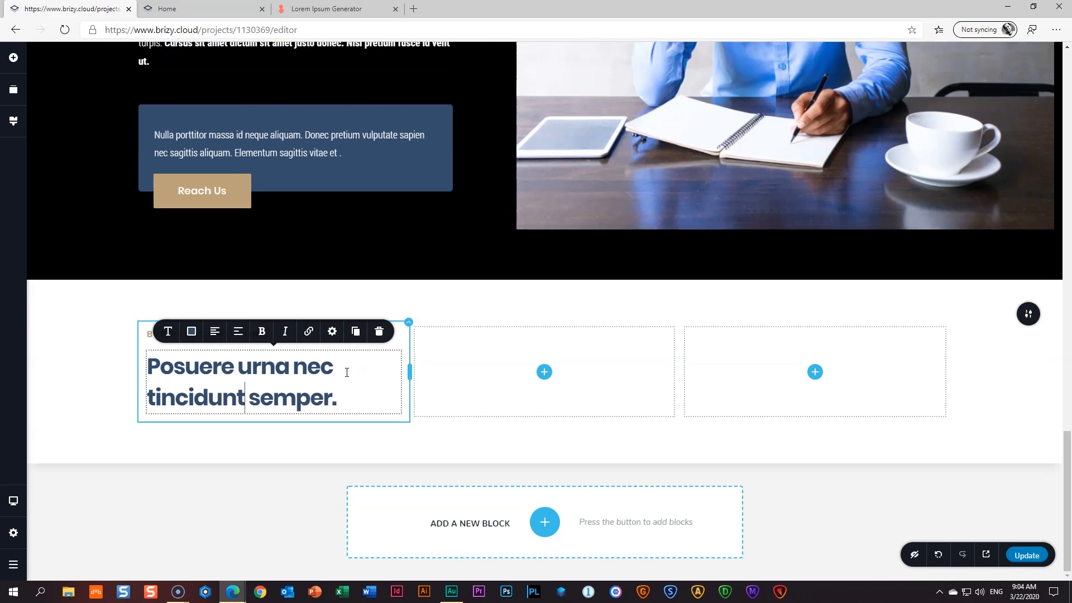
{"action": "left_click", "coordinate": [38, 385]}
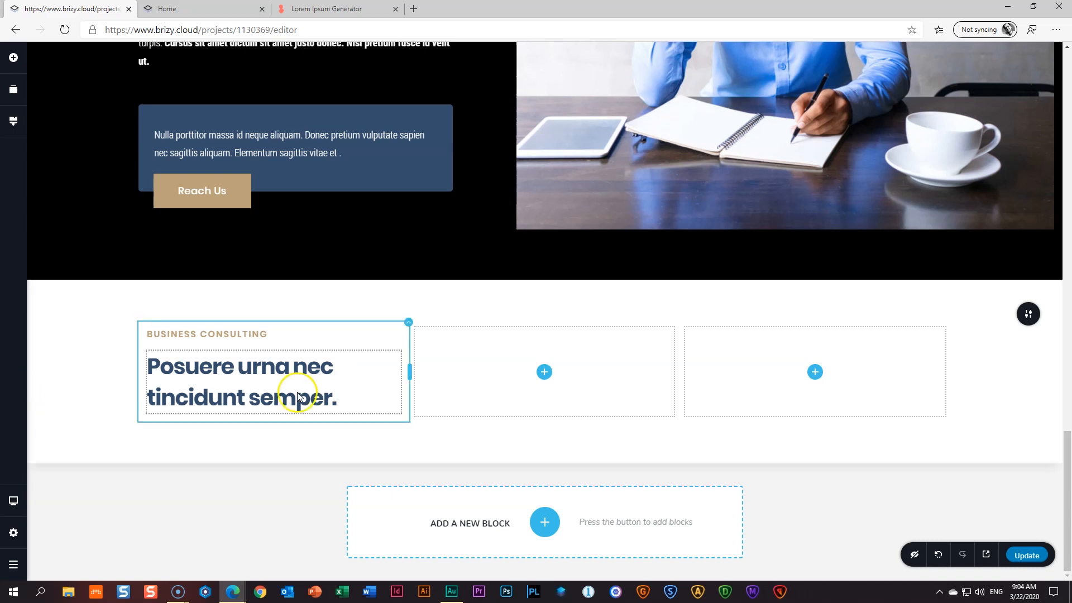
{"action": "scroll", "coordinate": [297, 391], "scroll_direction": "up", "scroll_amount": 3}
{"action": "scroll", "coordinate": [343, 324], "scroll_direction": "down", "scroll_amount": 3}
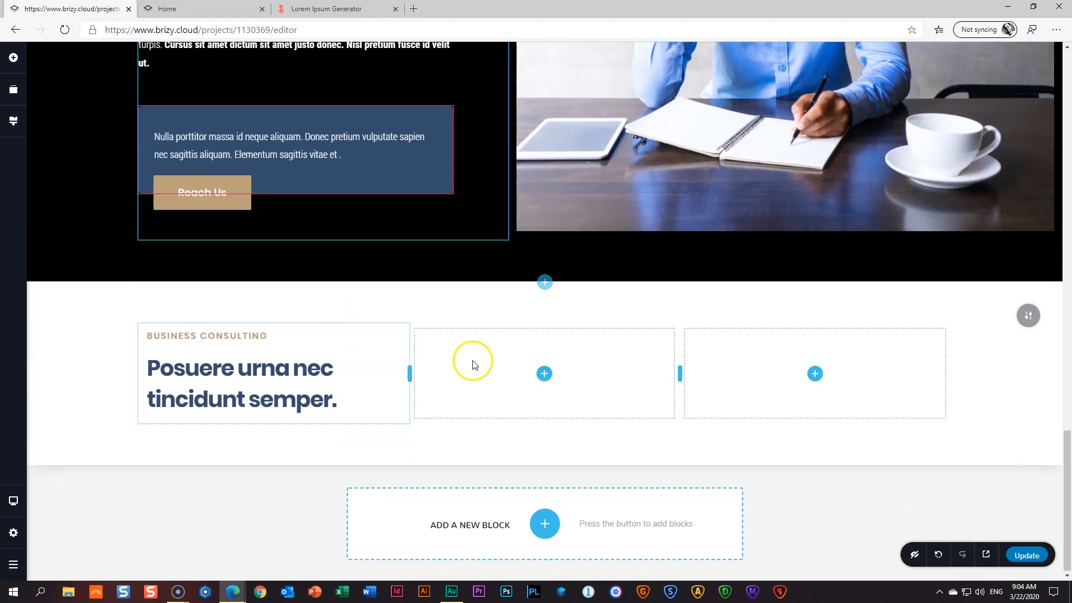
- Add a text element to the middle column and fill it with the 'Urna porttitor' sentences
{"action": "left_click", "coordinate": [14, 58]}
{"action": "left_click_drag", "start_coordinate": [88, 184], "coordinate": [543, 380]}
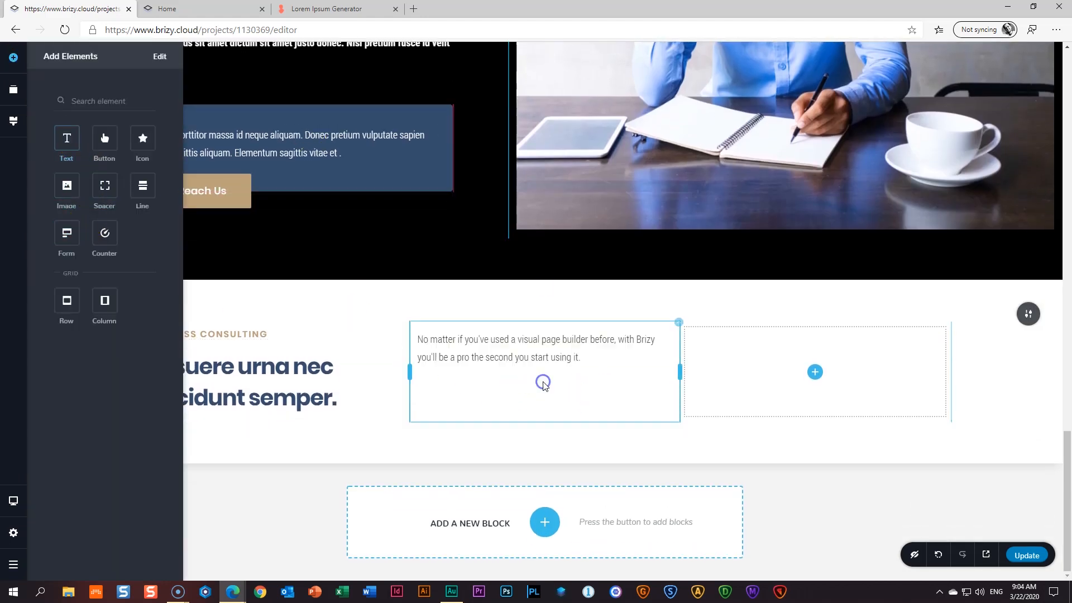
{"action": "left_click", "coordinate": [534, 358]}
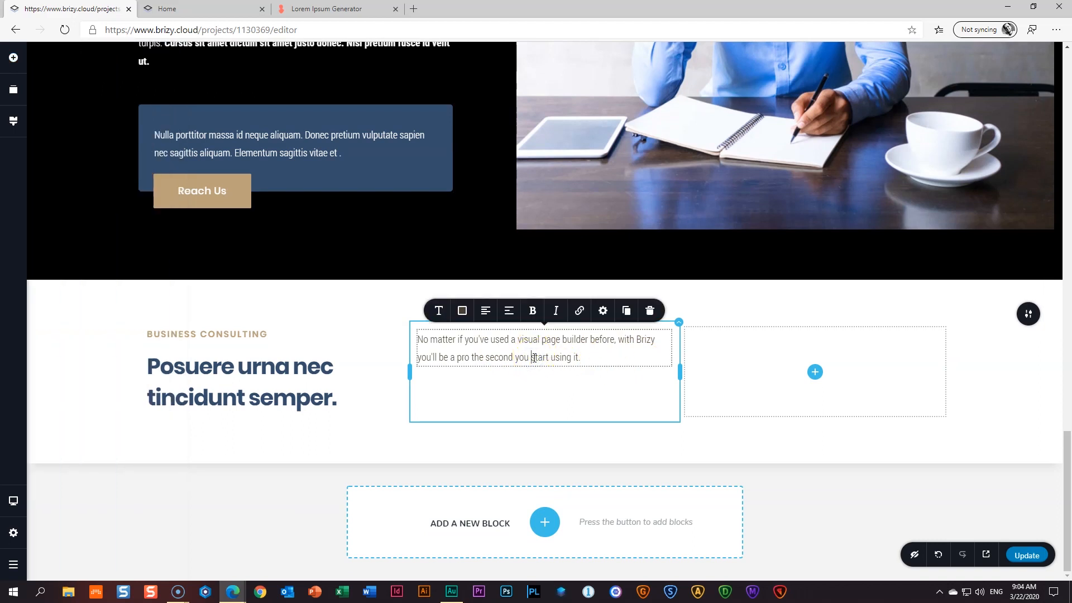
{"action": "left_click", "coordinate": [319, 11]}
{"action": "scroll", "coordinate": [370, 288], "scroll_direction": "up", "scroll_amount": 9}
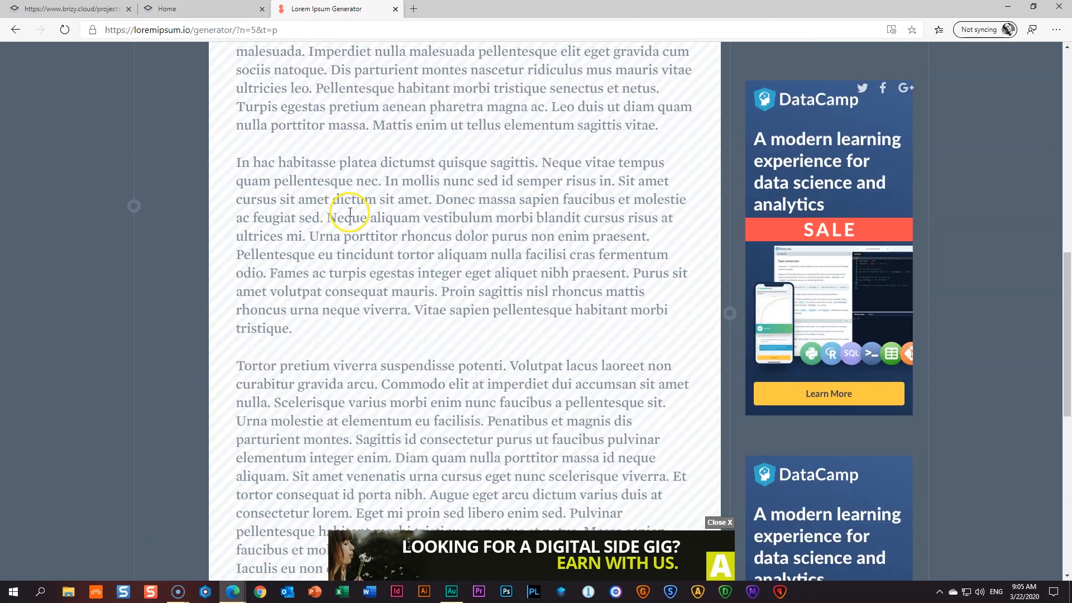
{"action": "left_click_drag", "start_coordinate": [312, 251], "coordinate": [628, 293]}
{"action": "right_click", "coordinate": [613, 266]}
{"action": "left_click", "coordinate": [699, 276]}
{"action": "key", "text": "ctrl+1"}
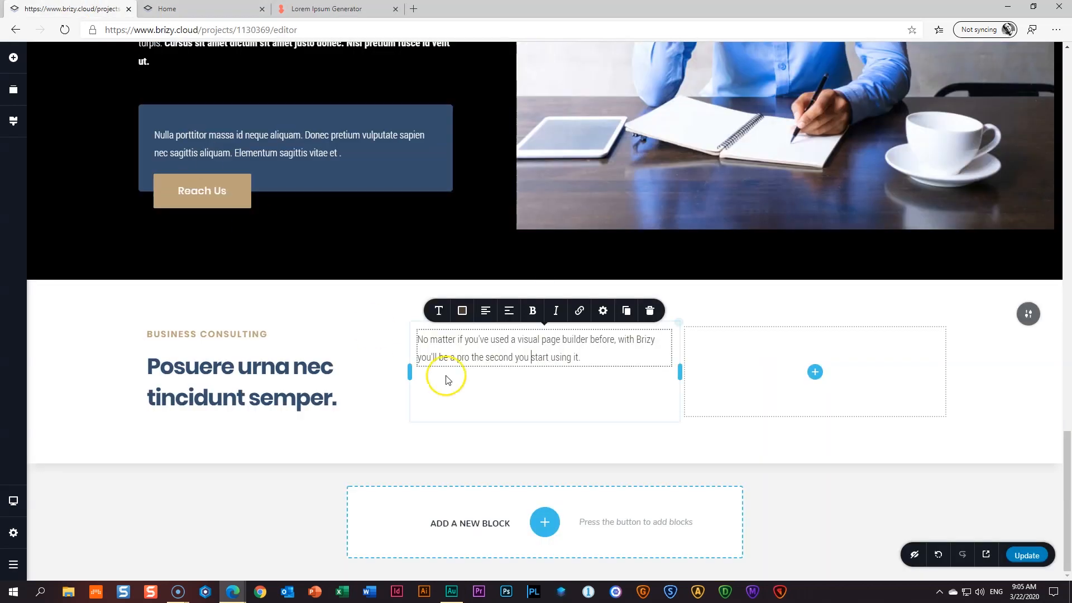
{"action": "triple_click", "coordinate": [462, 342]}
{"action": "key", "text": "ctrl+v"}
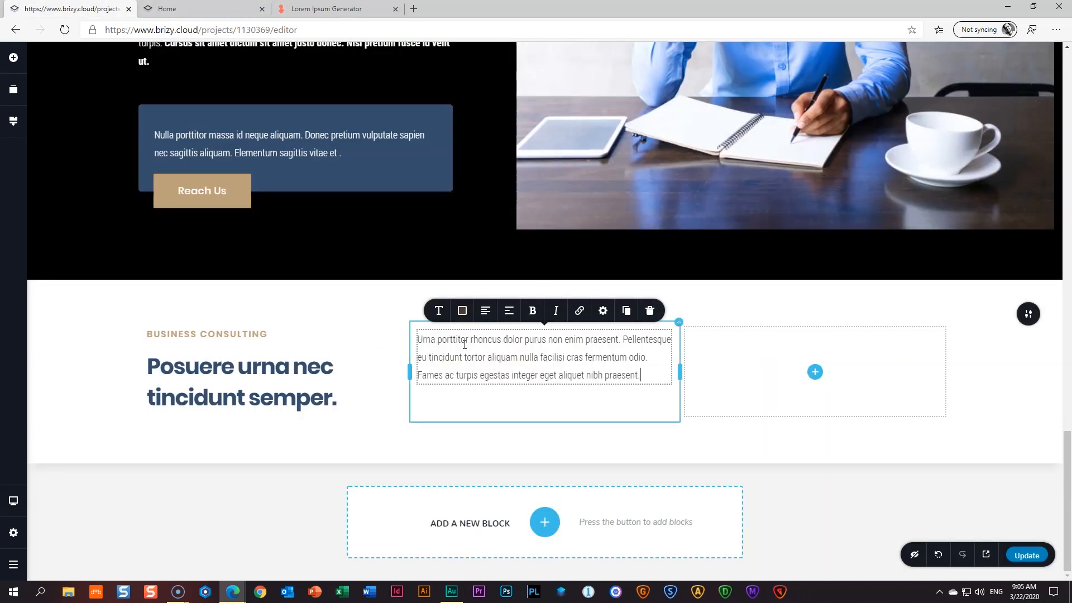
- Append the sentences starting 'Purus sit amet' to the middle paragraph
{"action": "left_click", "coordinate": [330, 9]}
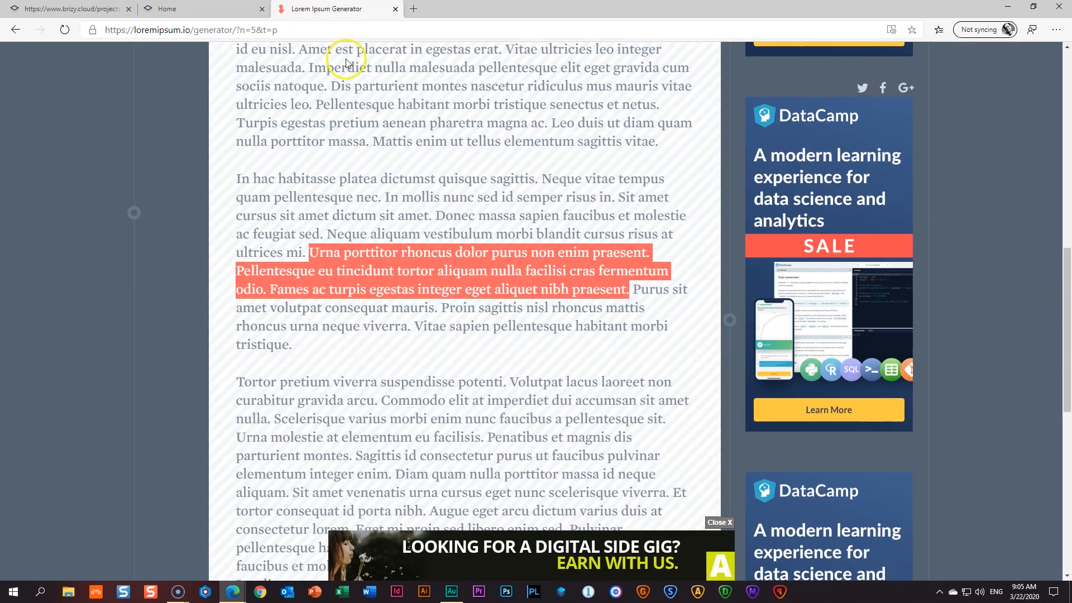
{"action": "left_click_drag", "start_coordinate": [633, 289], "coordinate": [415, 320]}
{"action": "right_click", "coordinate": [415, 320]}
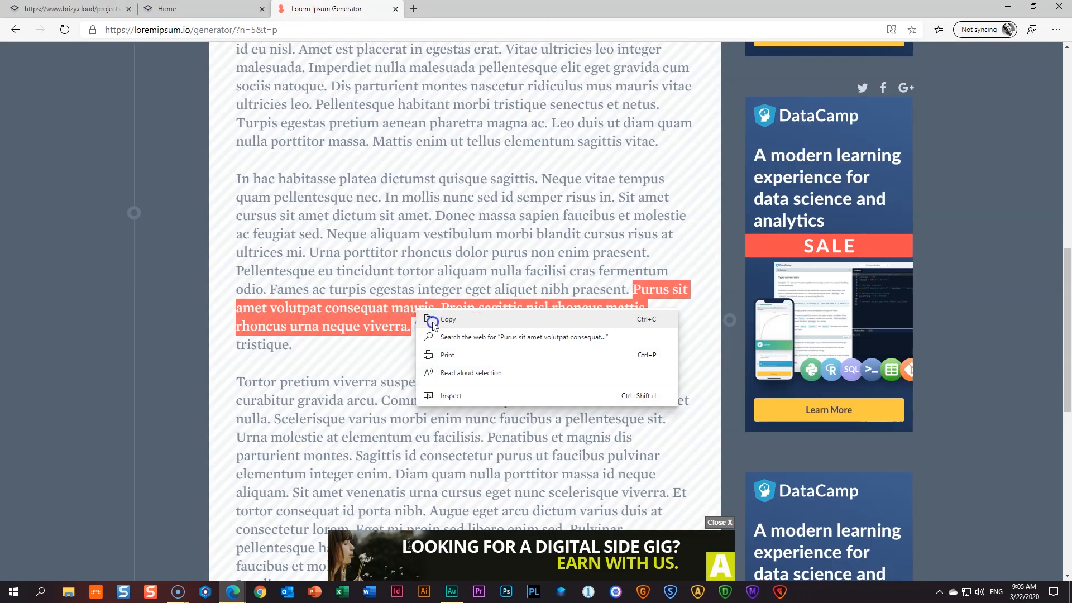
{"action": "left_click", "coordinate": [433, 349]}
{"action": "key", "text": "ctrl+Tab"}
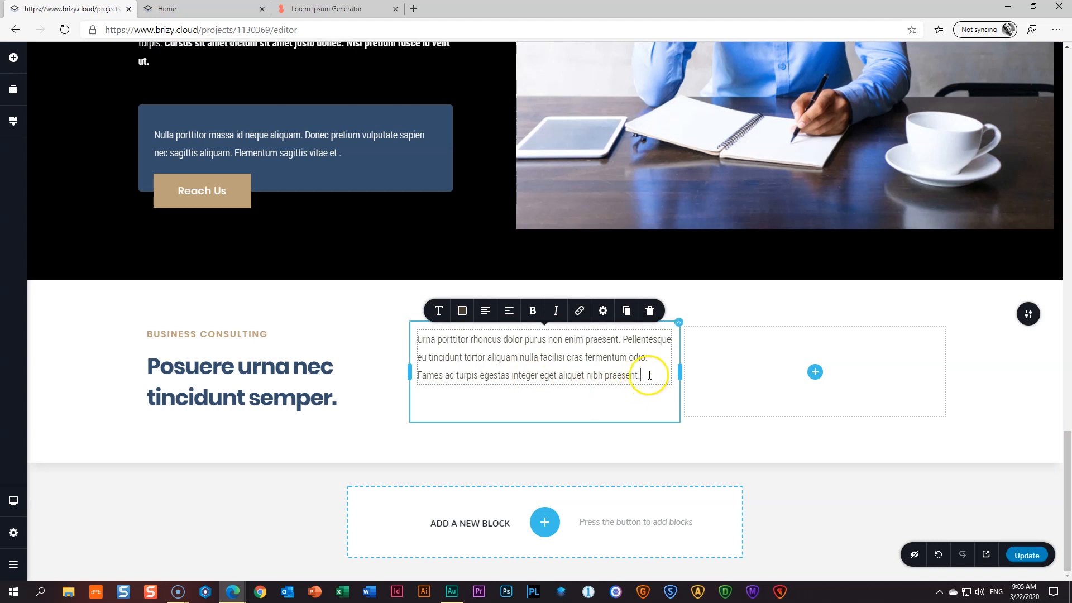
{"action": "key", "text": "ctrl+v"}
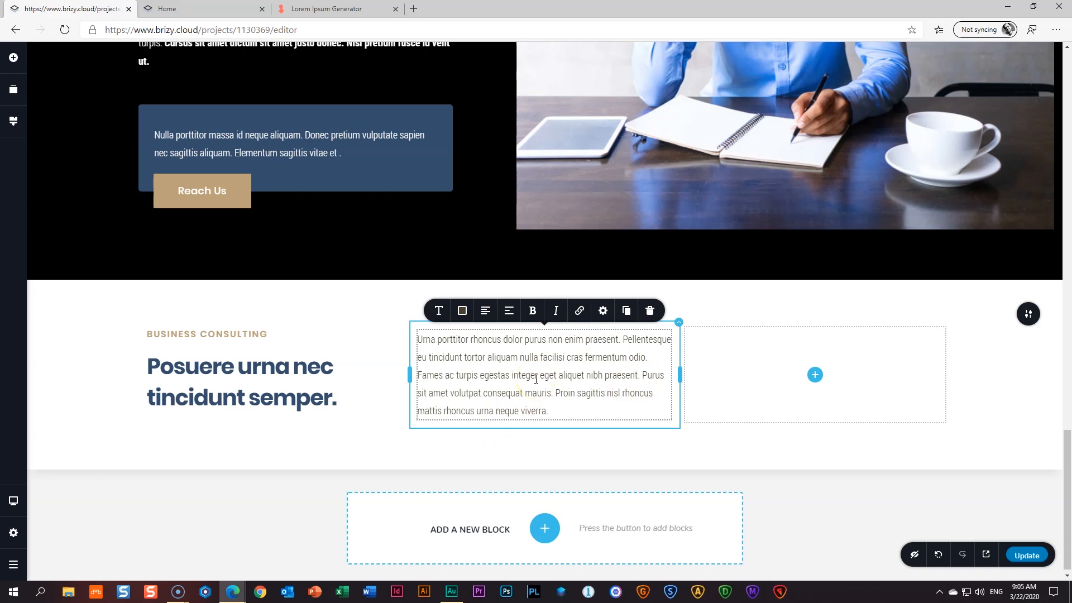
- Duplicate the middle paragraph into the right column and copy the lorem passage from 'Commodo' to 'enim'
{"action": "left_click", "coordinate": [626, 310]}
{"action": "left_click_drag", "start_coordinate": [572, 460], "coordinate": [816, 426]}
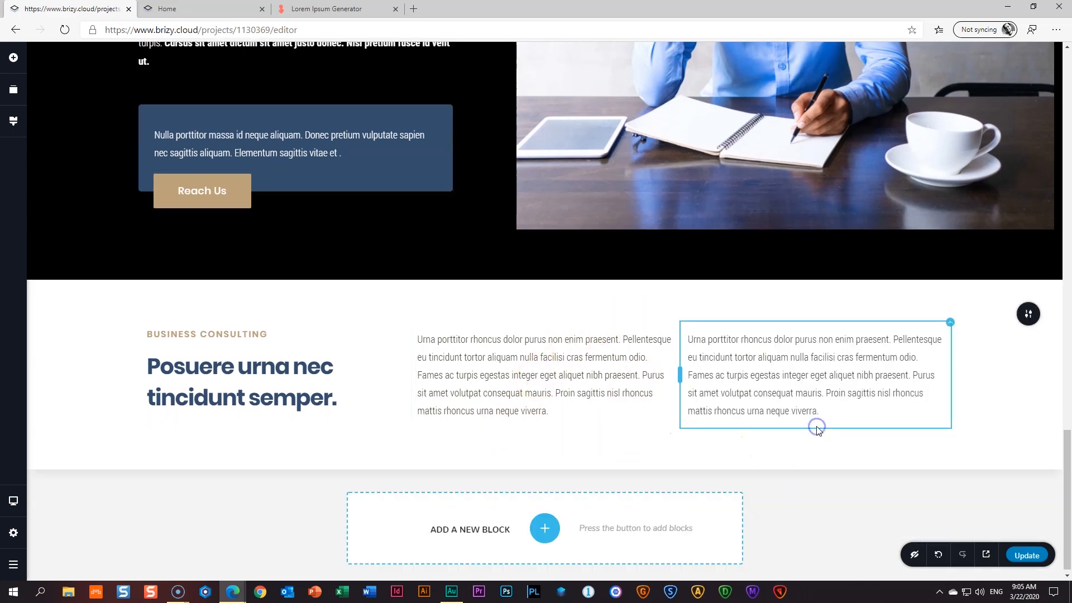
{"action": "left_click", "coordinate": [341, 9]}
{"action": "left_click_drag", "start_coordinate": [382, 398], "coordinate": [353, 455]}
{"action": "right_click", "coordinate": [366, 451]}
{"action": "left_click", "coordinate": [371, 437]}
{"action": "left_click_drag", "start_coordinate": [383, 399], "coordinate": [391, 472]}
{"action": "right_click", "coordinate": [400, 438]}
{"action": "left_click", "coordinate": [411, 448]}
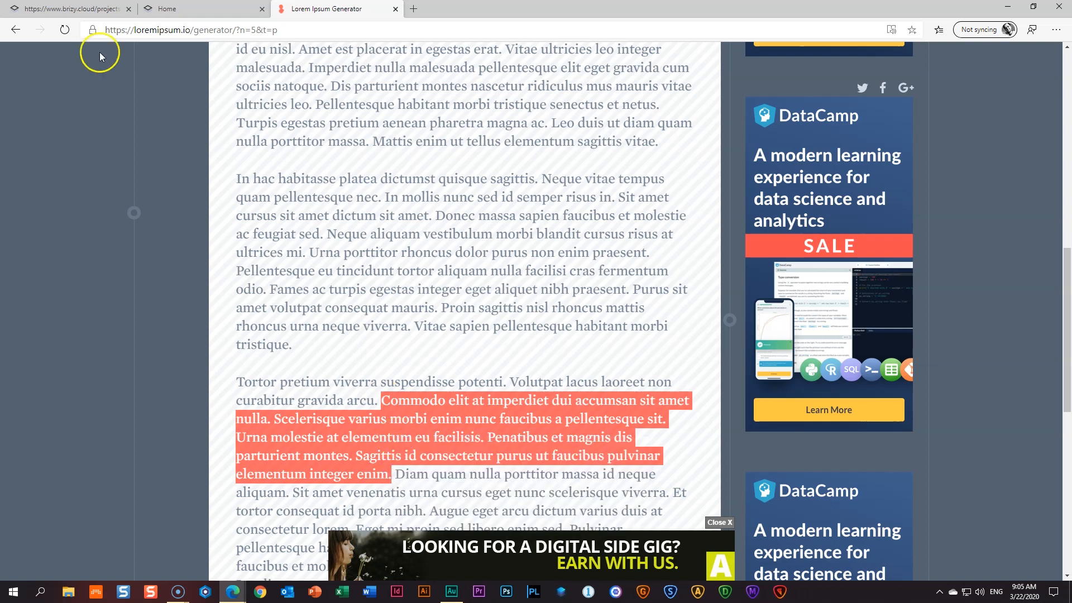
- Replace the right column's text with the Commodo passage and view the published Home page
{"action": "left_click", "coordinate": [184, 9]}
{"action": "left_click", "coordinate": [73, 9]}
{"action": "left_click", "coordinate": [725, 376]}
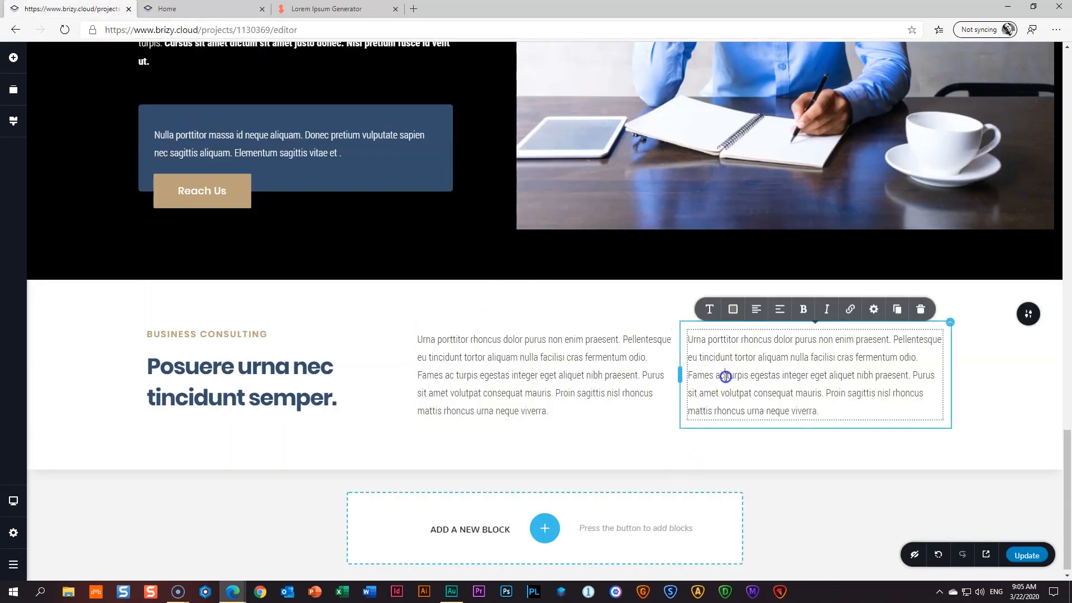
{"action": "key", "text": "ctrl+a"}
{"action": "key", "text": "ctrl+v"}
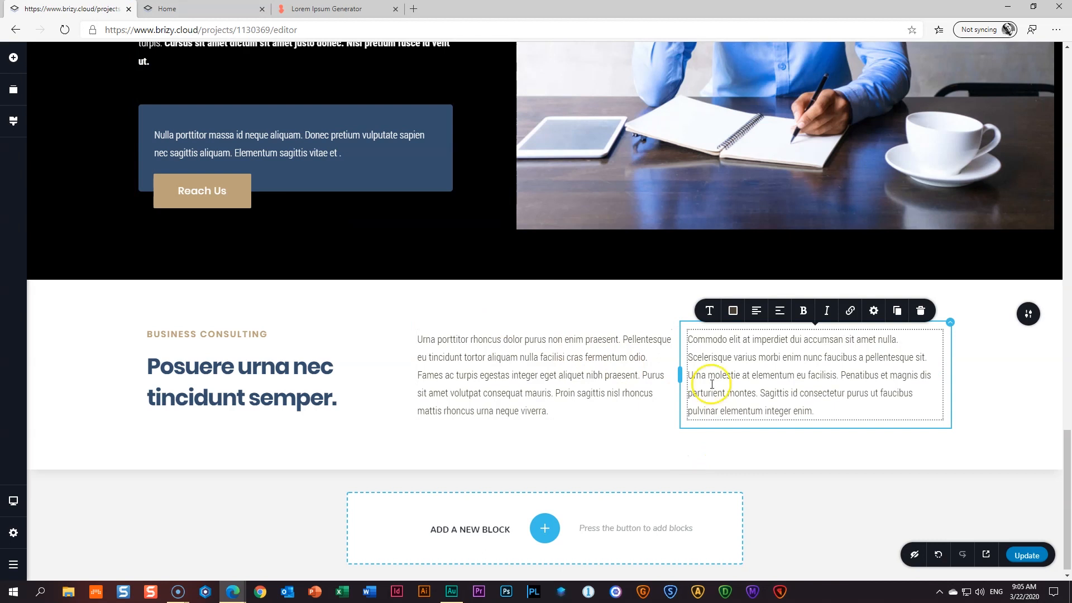
{"action": "left_click", "coordinate": [586, 390]}
{"action": "left_click", "coordinate": [164, 394]}
{"action": "left_click", "coordinate": [43, 392]}
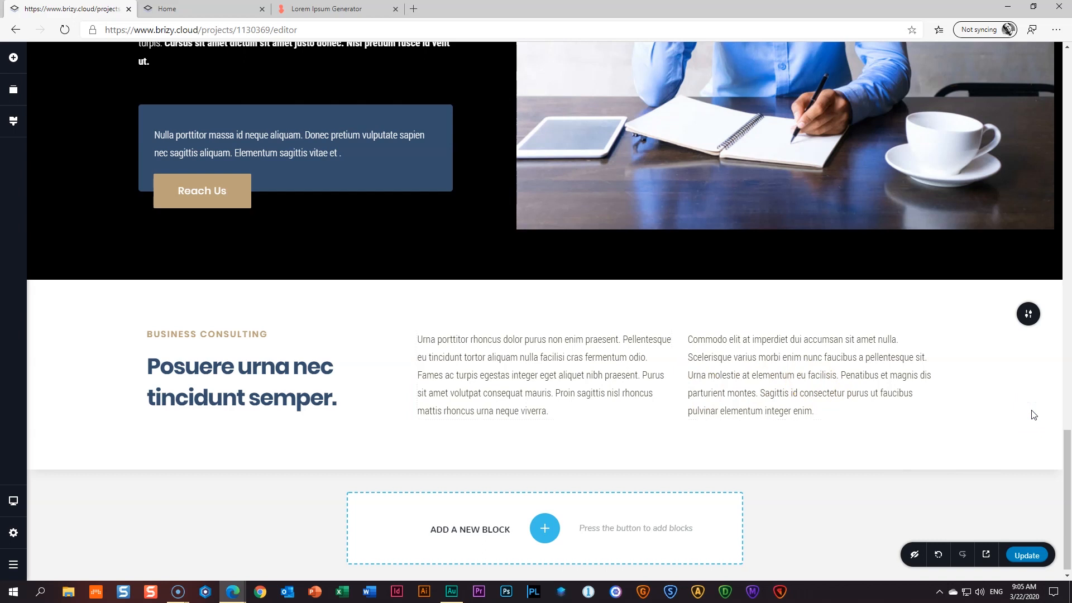
{"action": "left_click", "coordinate": [361, 72]}
{"action": "left_click", "coordinate": [248, 10]}
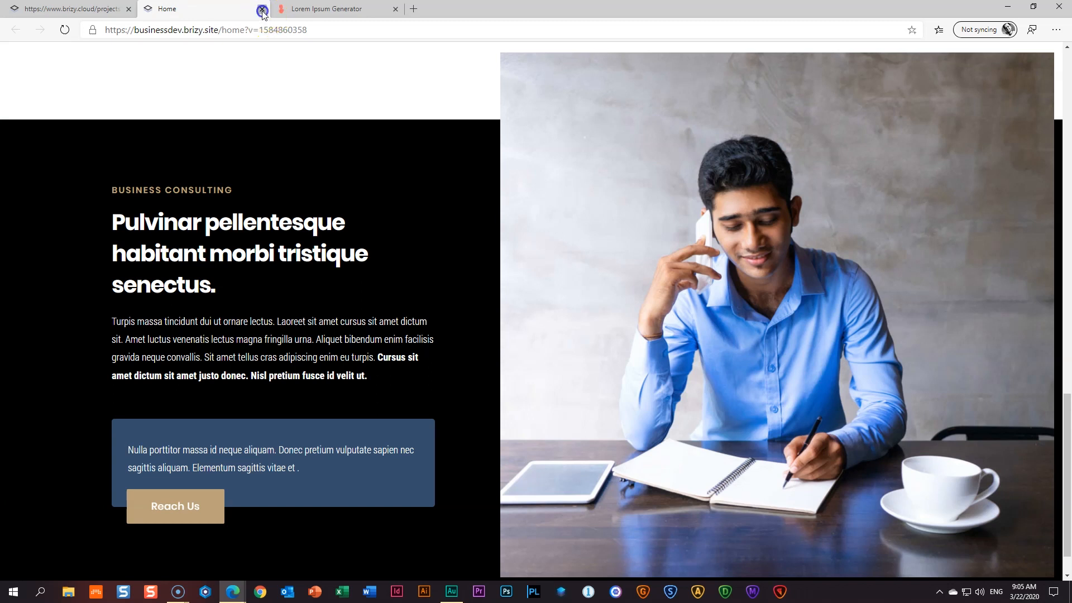
- Close the Home preview tab and drop a two-column row below the three text columns
{"action": "left_click", "coordinate": [262, 9]}
{"action": "left_click", "coordinate": [400, 388]}
{"action": "scroll", "coordinate": [585, 424], "scroll_direction": "down", "scroll_amount": 1}
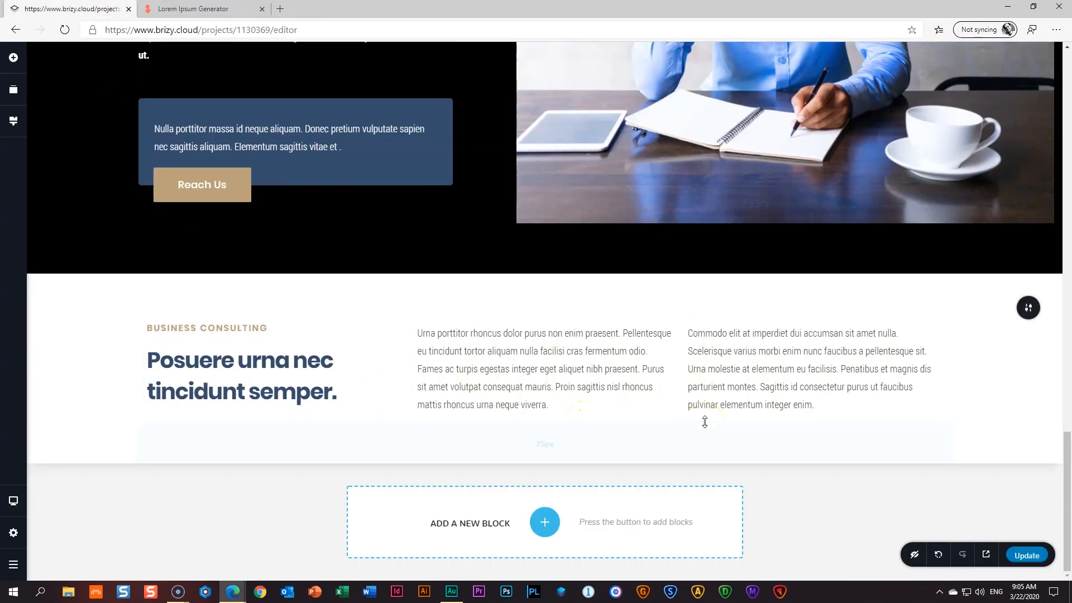
{"action": "left_click", "coordinate": [14, 63]}
{"action": "left_click_drag", "start_coordinate": [100, 303], "coordinate": [375, 431]}
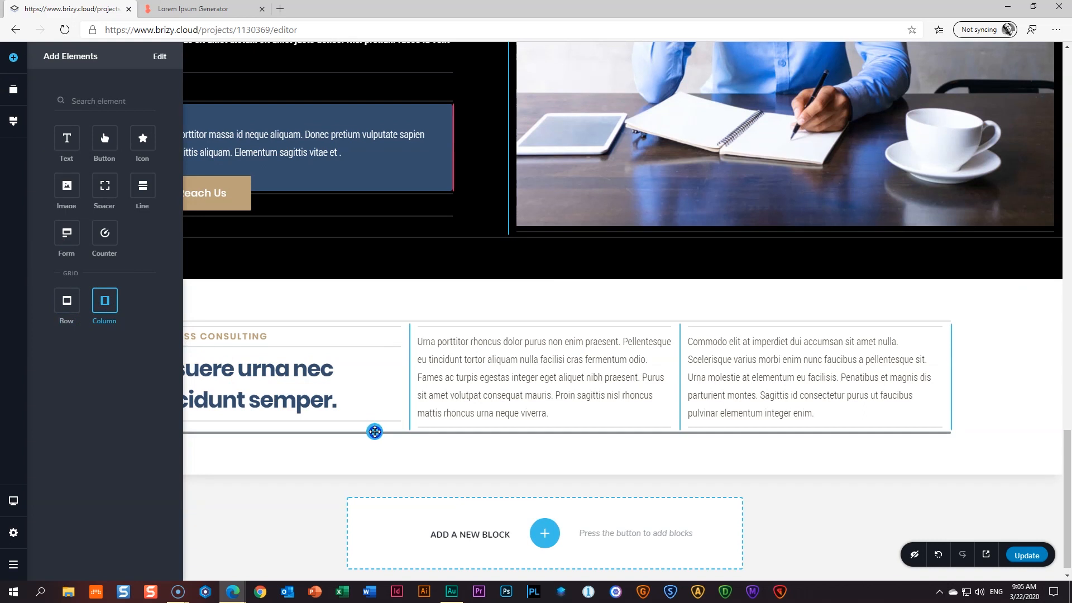
{"action": "left_click_drag", "start_coordinate": [375, 432], "coordinate": [375, 431]}
- Add a third column to the new row
{"action": "left_click", "coordinate": [532, 438]}
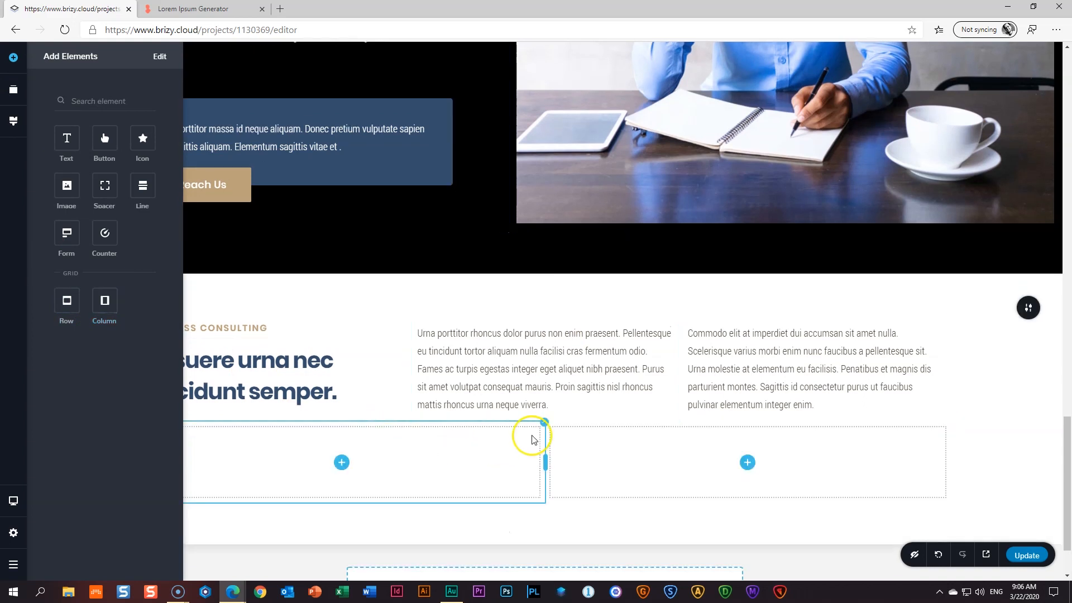
{"action": "left_click", "coordinate": [544, 395]}
{"action": "left_click", "coordinate": [589, 455]}
{"action": "left_click", "coordinate": [308, 441]}
- Place an image of 06 _ Image 1 in the first column and shorten it
{"action": "left_click", "coordinate": [13, 58]}
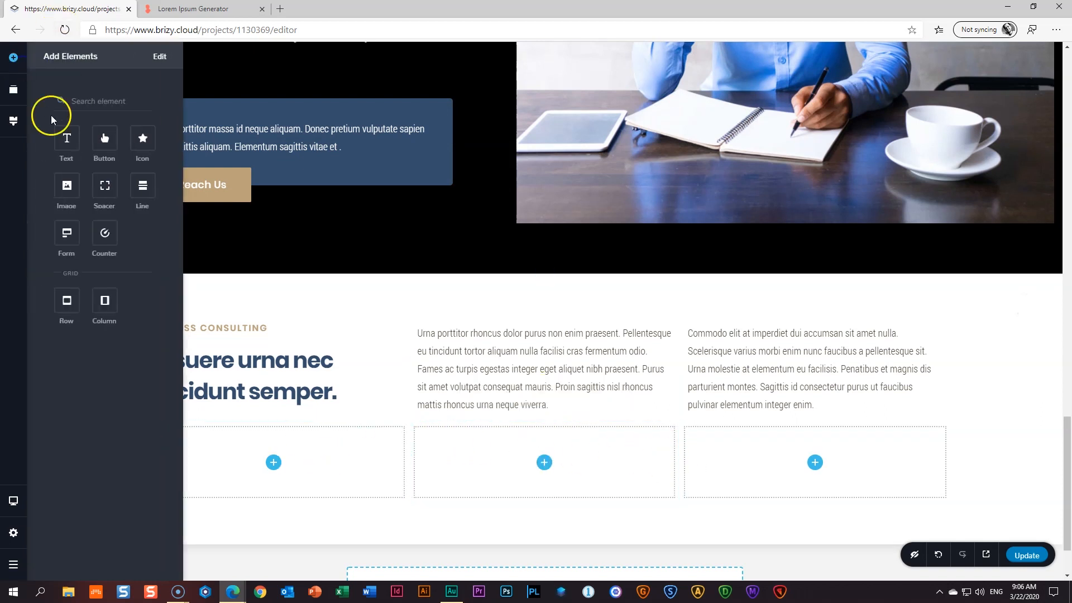
{"action": "left_click_drag", "start_coordinate": [66, 185], "coordinate": [270, 479]}
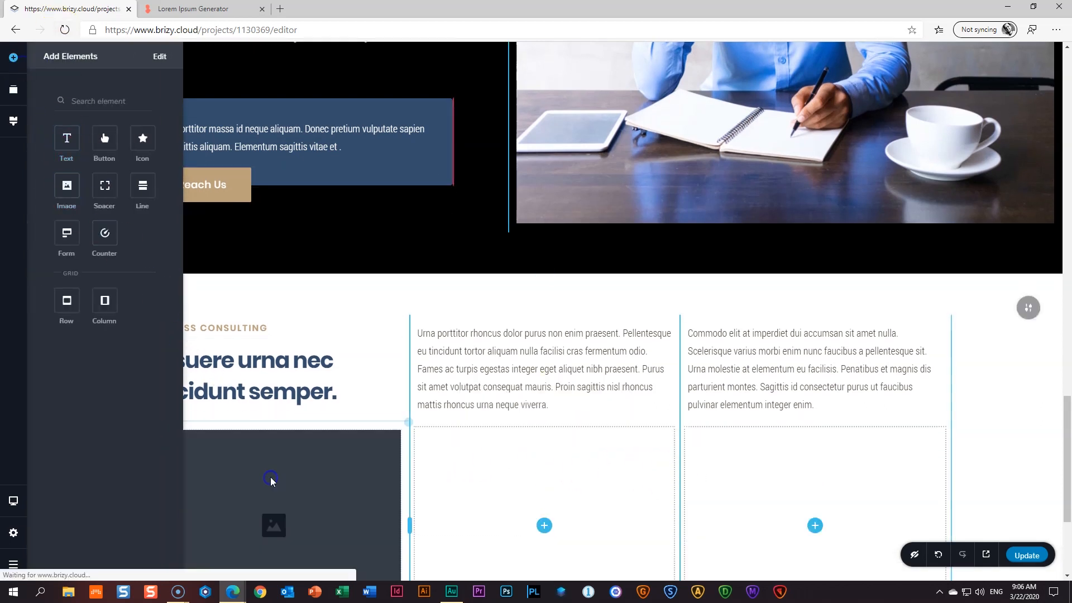
{"action": "scroll", "coordinate": [270, 477], "scroll_direction": "down", "scroll_amount": 3}
{"action": "left_click", "coordinate": [204, 249]}
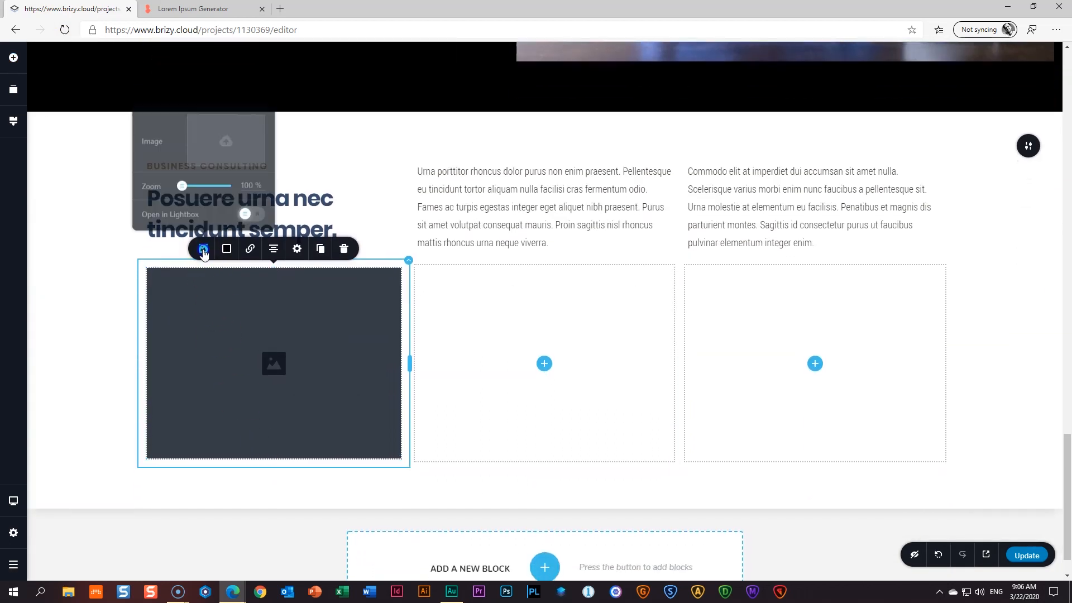
{"action": "left_click", "coordinate": [228, 164]}
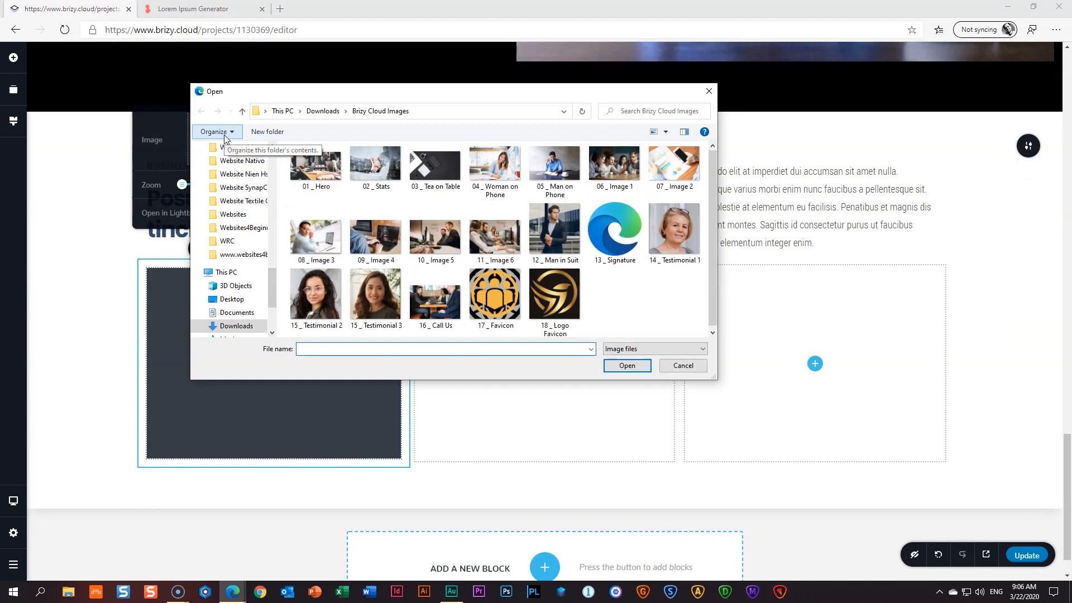
{"action": "left_click", "coordinate": [615, 167]}
{"action": "left_click", "coordinate": [628, 366]}
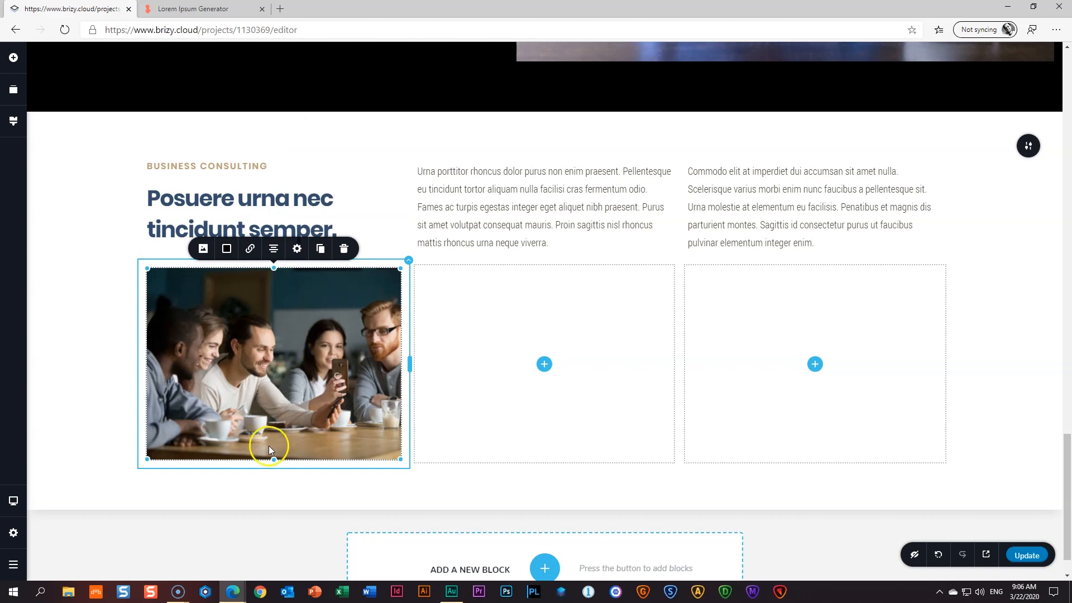
{"action": "left_click_drag", "start_coordinate": [274, 459], "coordinate": [277, 417]}
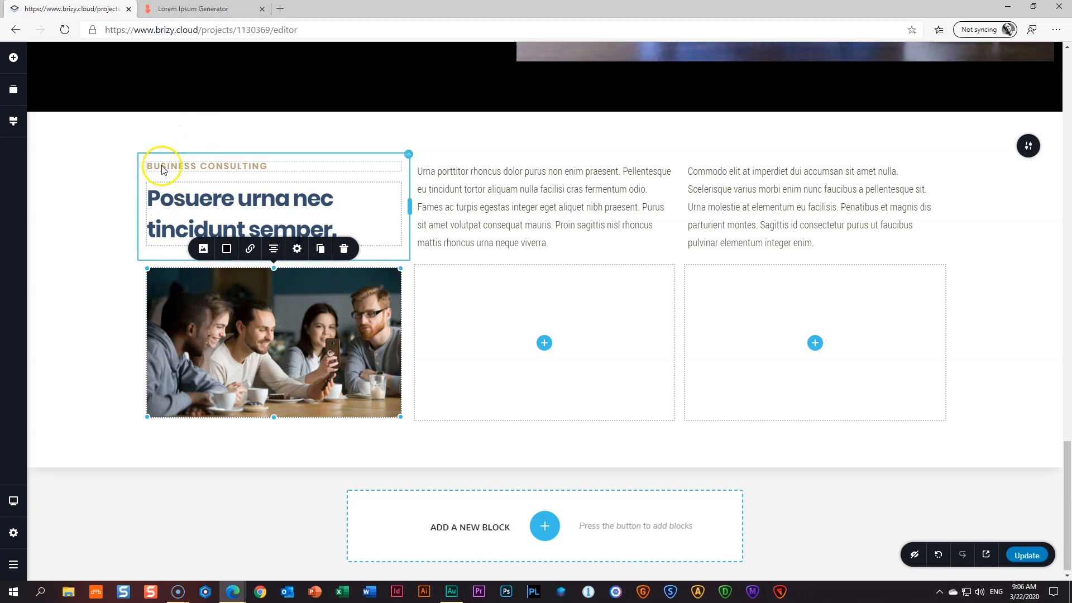
{"action": "left_click_drag", "start_coordinate": [265, 413], "coordinate": [274, 410]}
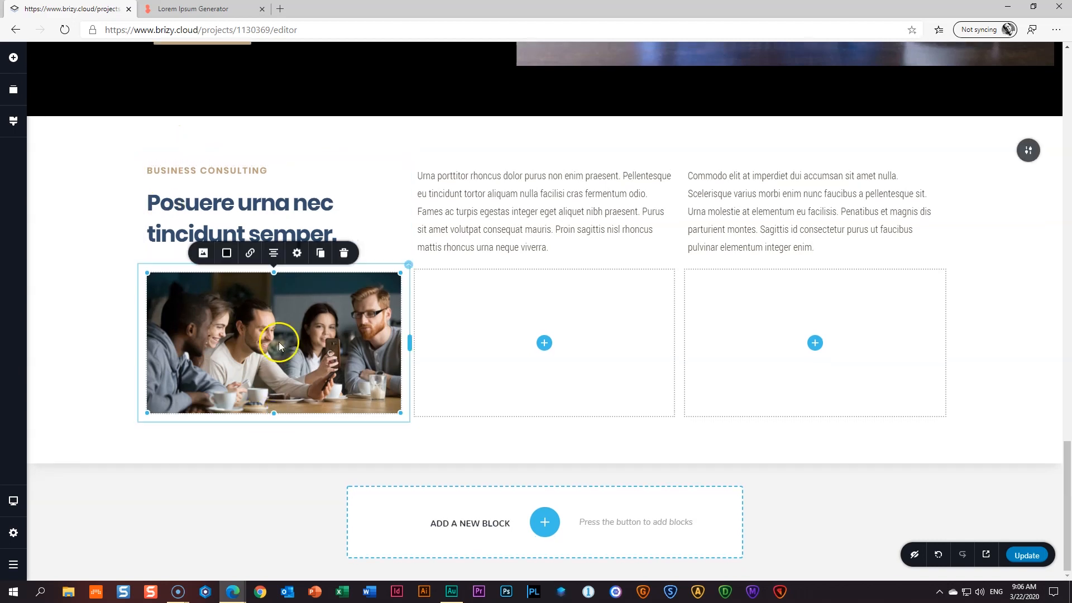
- Duplicate the photo below itself and swap the copy for 09 _ Image 4
{"action": "left_click", "coordinate": [320, 253]}
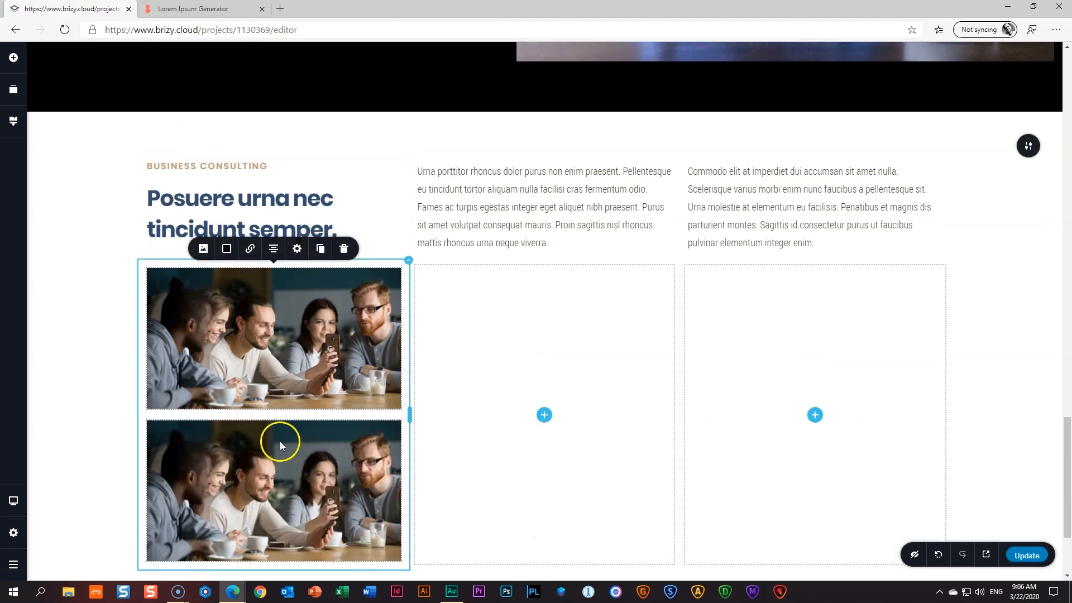
{"action": "scroll", "coordinate": [305, 334], "scroll_direction": "down", "scroll_amount": 3}
{"action": "left_click", "coordinate": [302, 329]}
{"action": "left_click", "coordinate": [203, 253]}
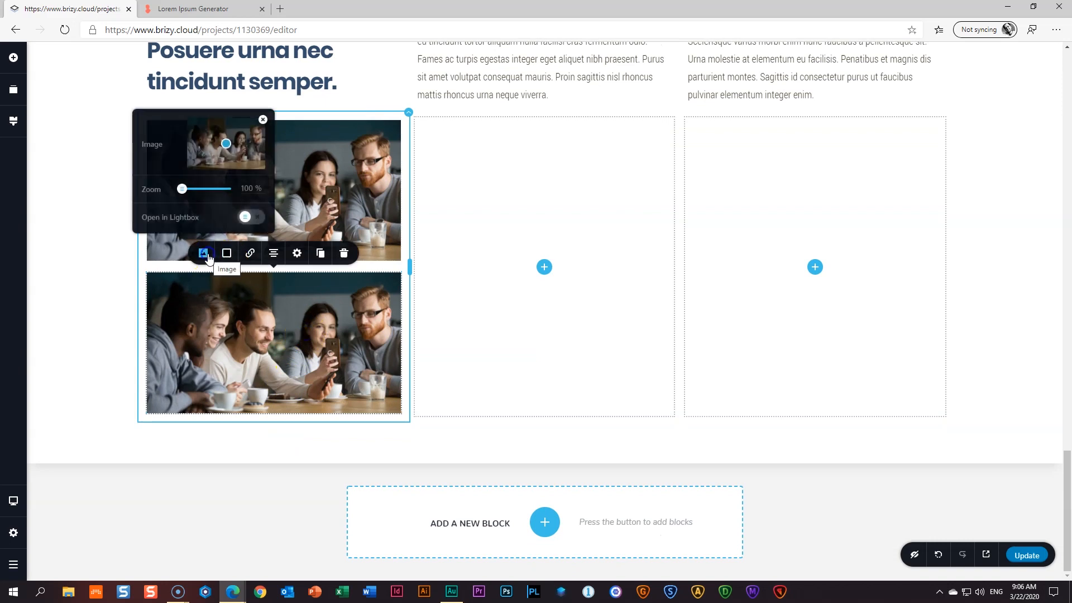
{"action": "left_click", "coordinate": [230, 154]}
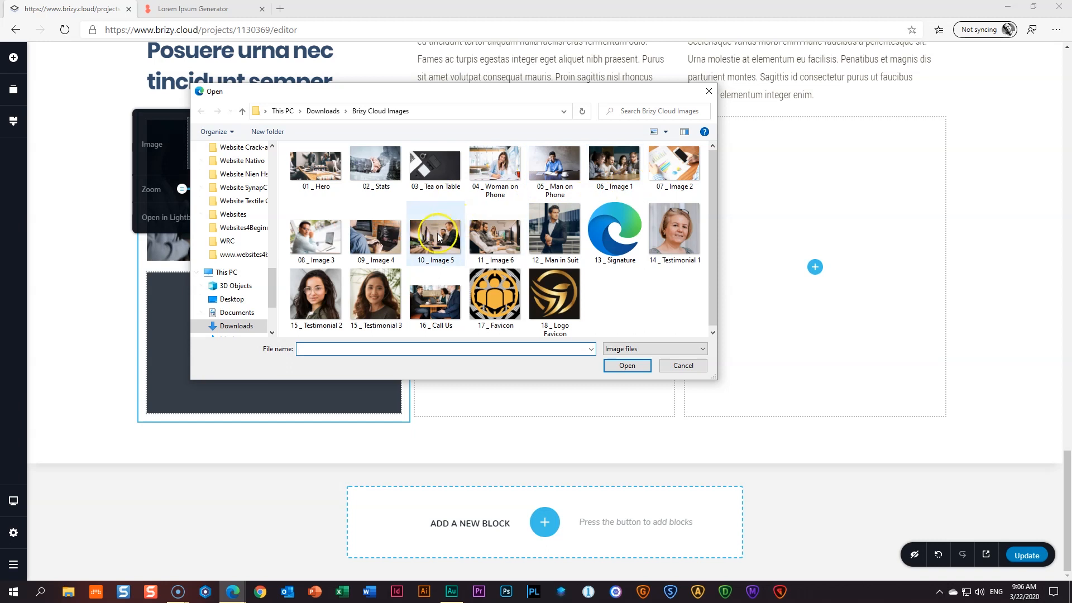
{"action": "left_click", "coordinate": [400, 253]}
{"action": "left_click", "coordinate": [625, 366]}
{"action": "left_click", "coordinate": [577, 342]}
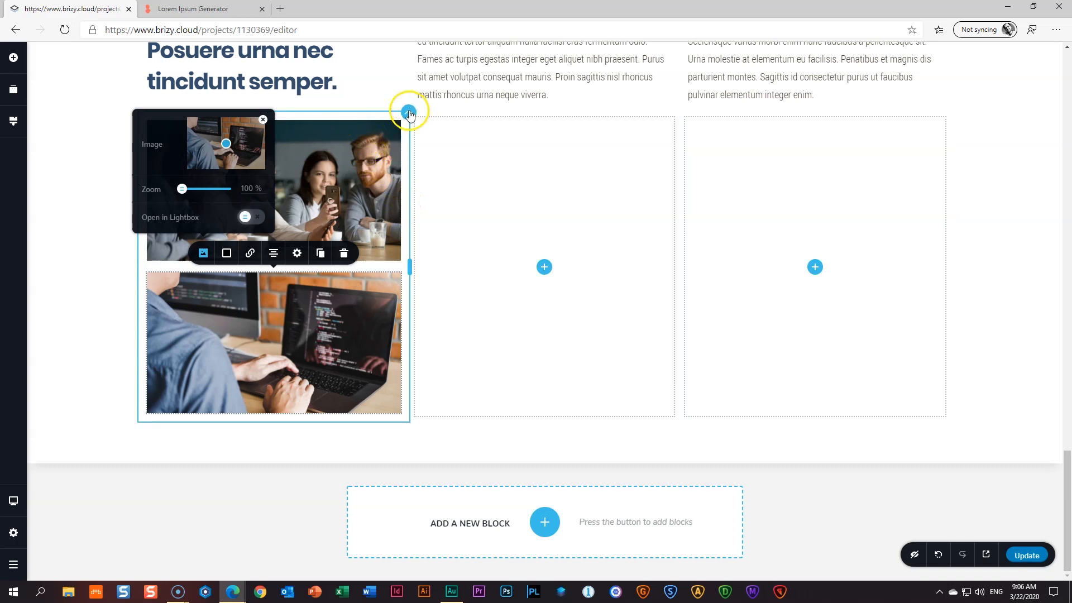
{"action": "left_click", "coordinate": [410, 113]}
- Duplicate the photo column twice and delete the two leftover empty columns
{"action": "left_click", "coordinate": [456, 141]}
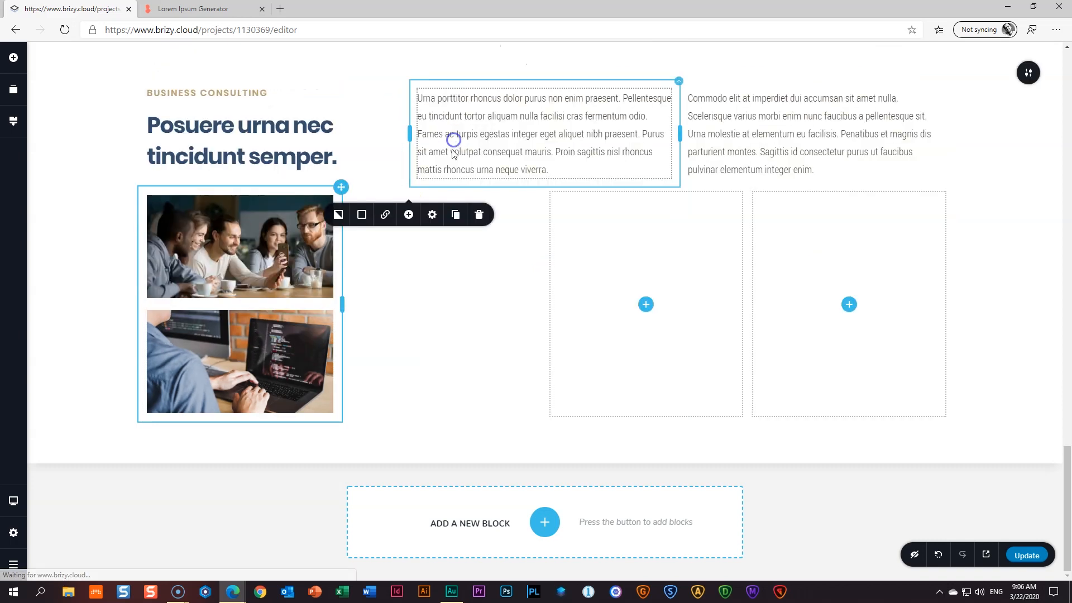
{"action": "left_click", "coordinate": [455, 215]}
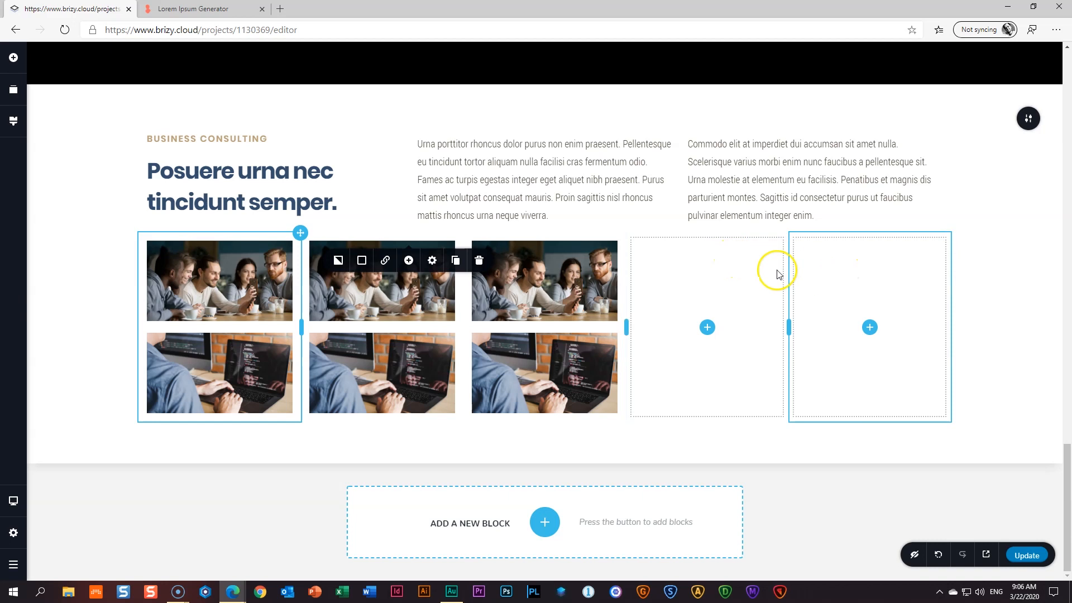
{"action": "right_click", "coordinate": [744, 277]}
{"action": "left_click", "coordinate": [768, 407]}
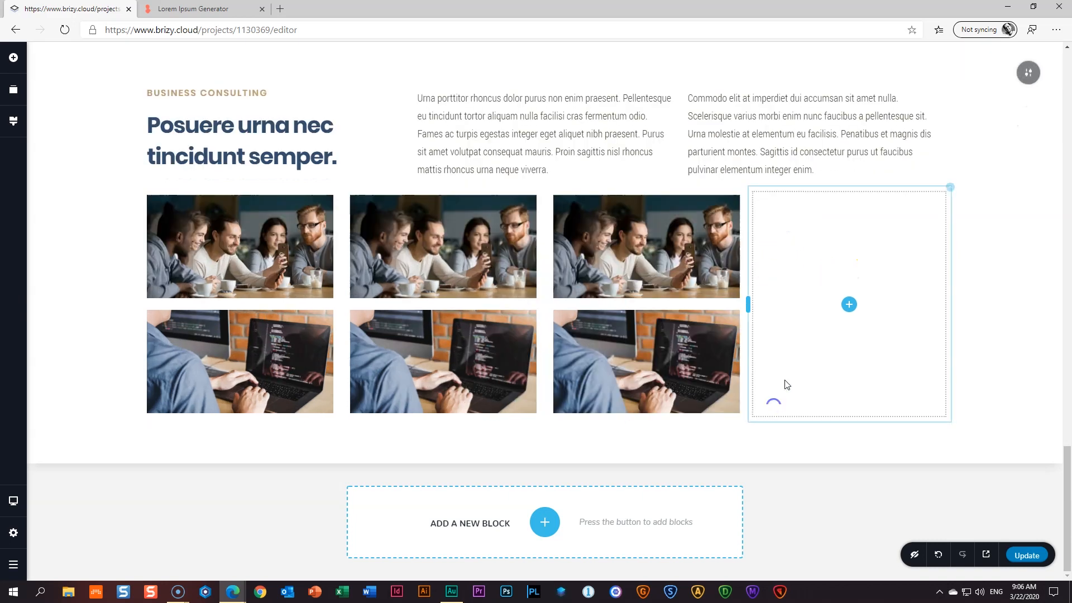
{"action": "right_click", "coordinate": [853, 232]}
{"action": "left_click", "coordinate": [878, 363]}
- Replace the middle column's photos with 07 _ Image 2 on top and 10 _ Image 5 below
{"action": "left_click", "coordinate": [541, 168]}
{"action": "left_click", "coordinate": [474, 281]}
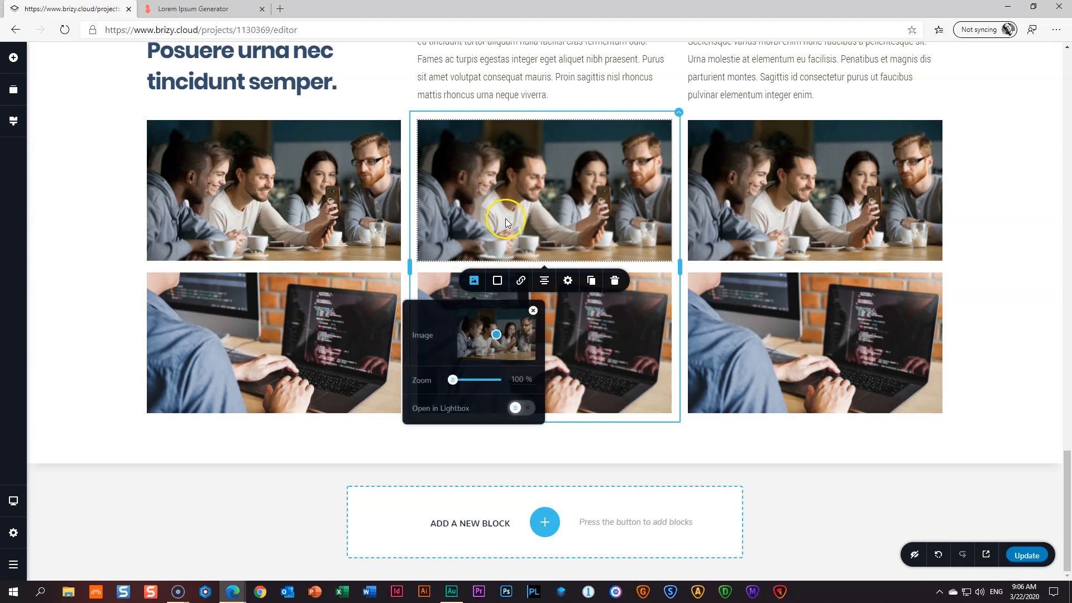
{"action": "left_click", "coordinate": [533, 309]}
{"action": "left_click", "coordinate": [529, 201]}
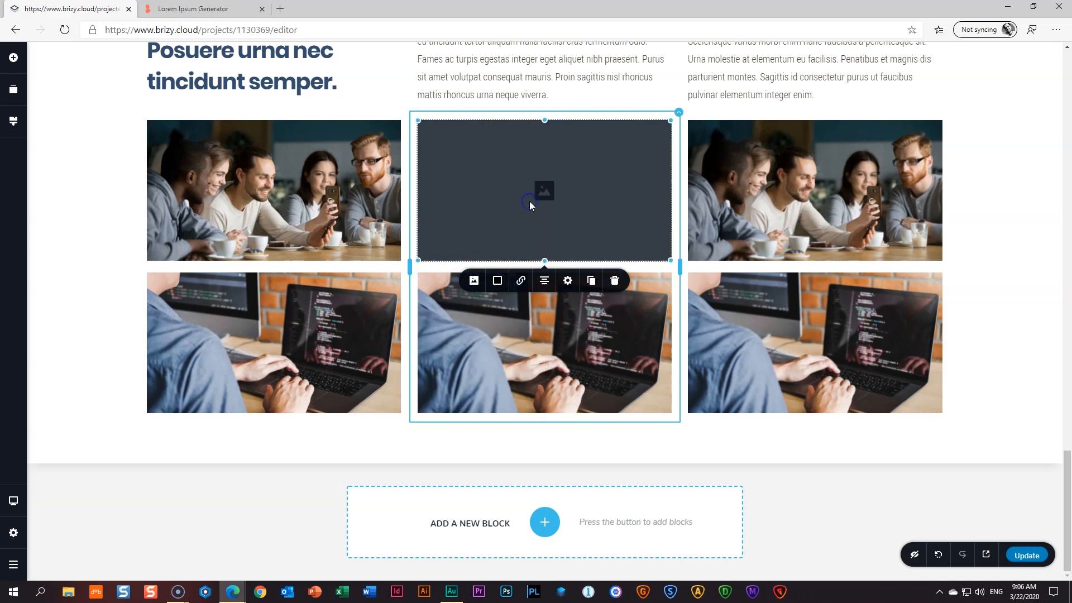
{"action": "left_click", "coordinate": [475, 281]}
{"action": "left_click", "coordinate": [498, 329]}
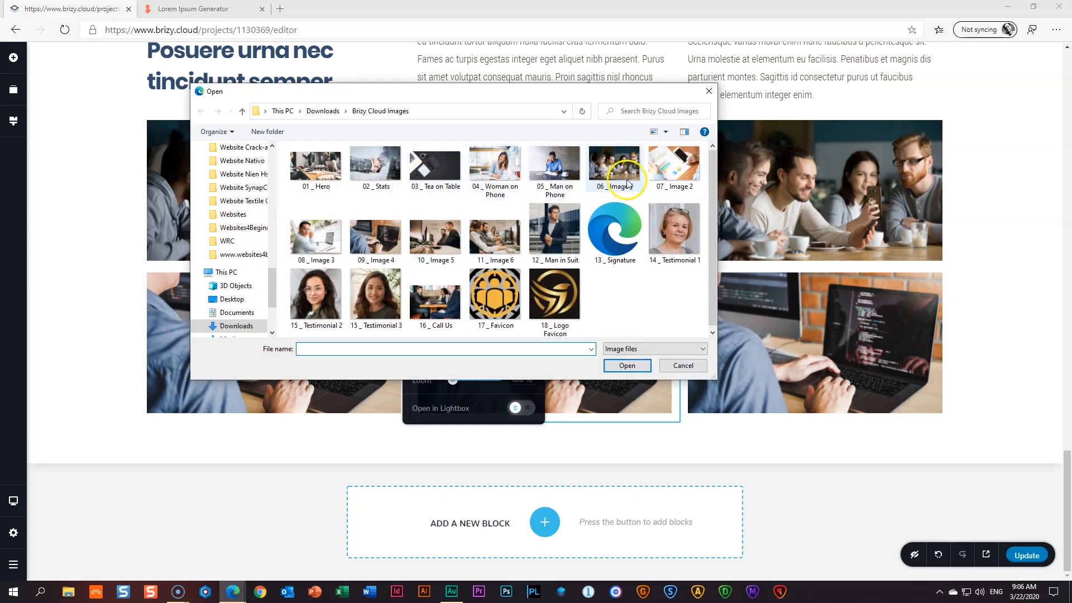
{"action": "left_click", "coordinate": [674, 165]}
{"action": "left_click", "coordinate": [629, 365]}
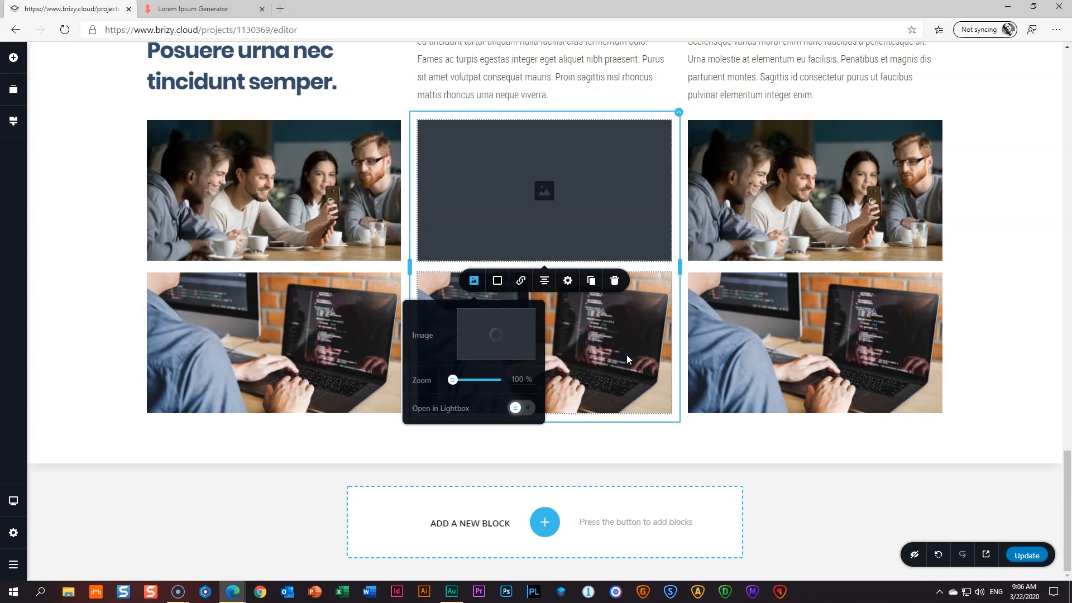
{"action": "left_click", "coordinate": [520, 303]}
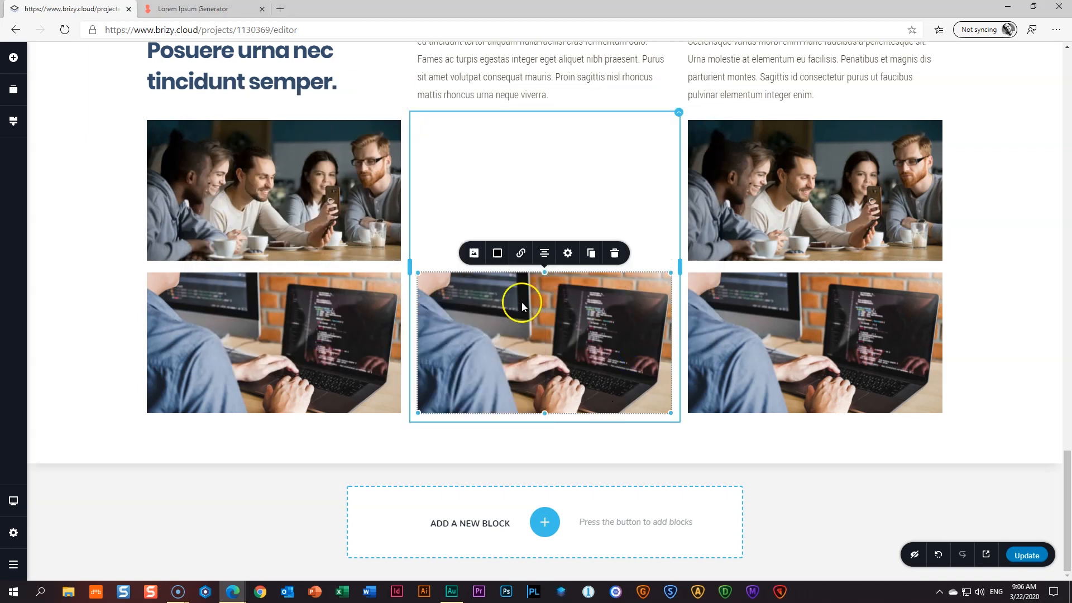
{"action": "left_click", "coordinate": [474, 253]}
{"action": "left_click", "coordinate": [534, 119]}
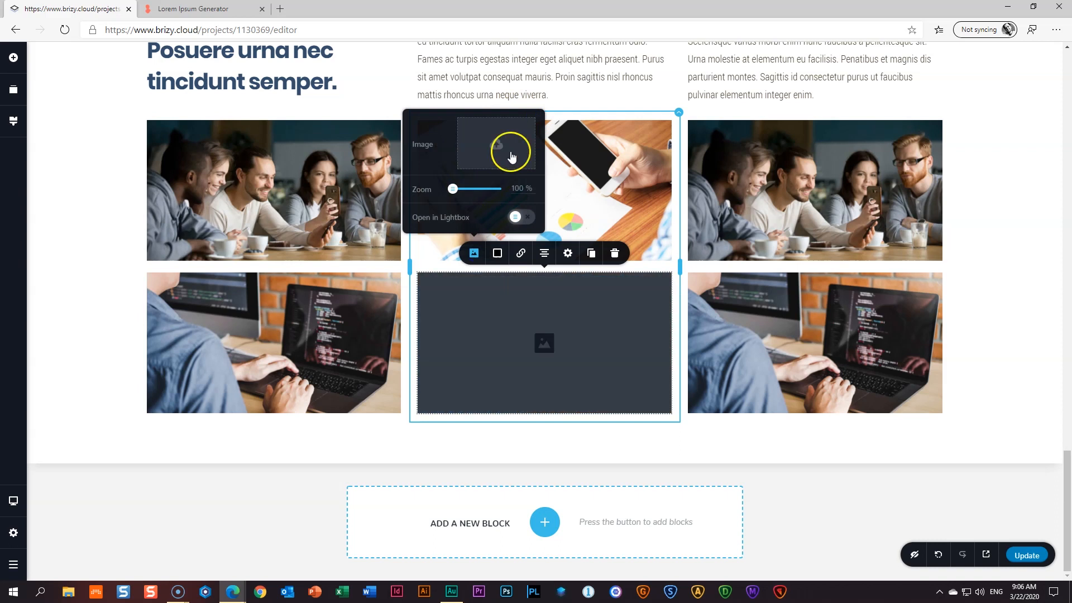
{"action": "left_click", "coordinate": [512, 156]}
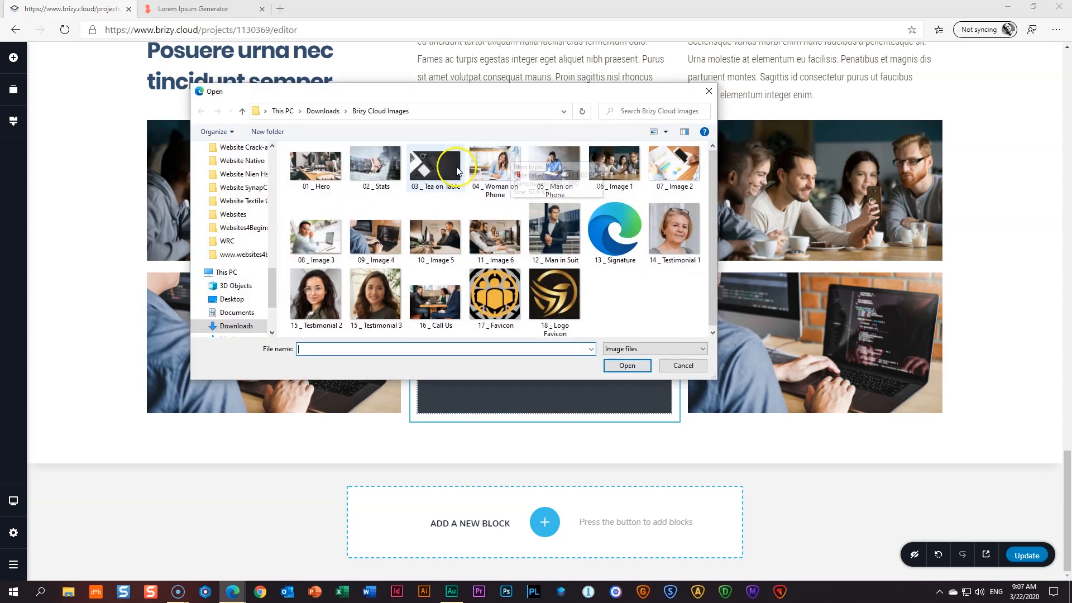
{"action": "left_click", "coordinate": [436, 237]}
{"action": "left_click", "coordinate": [627, 365]}
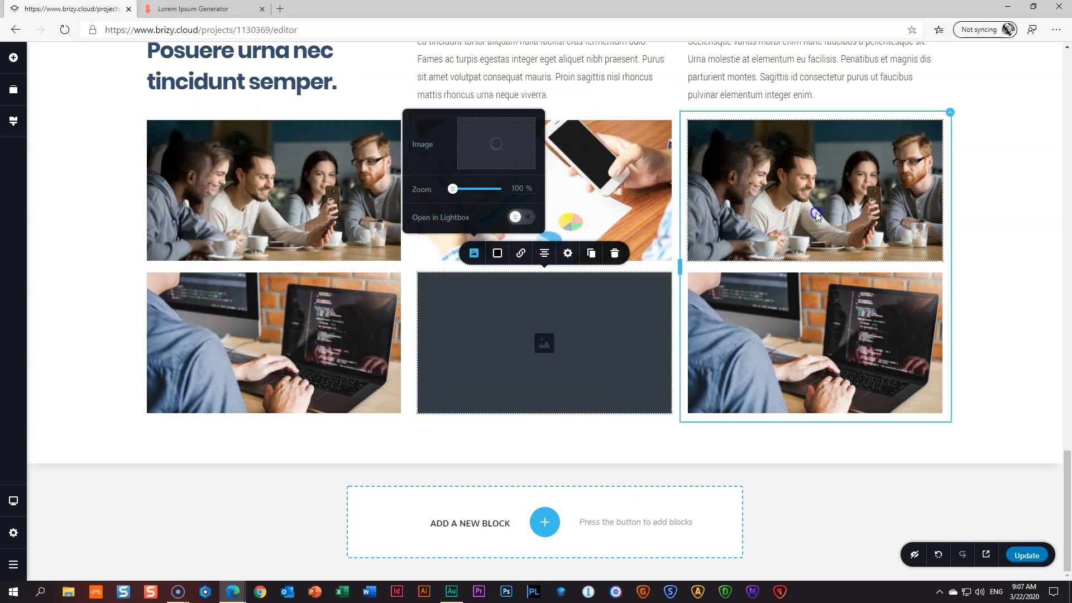
- Replace the right column's photos with 08 _ Image 3 on top and 11 _ Image 6 below
{"action": "left_click", "coordinate": [813, 221]}
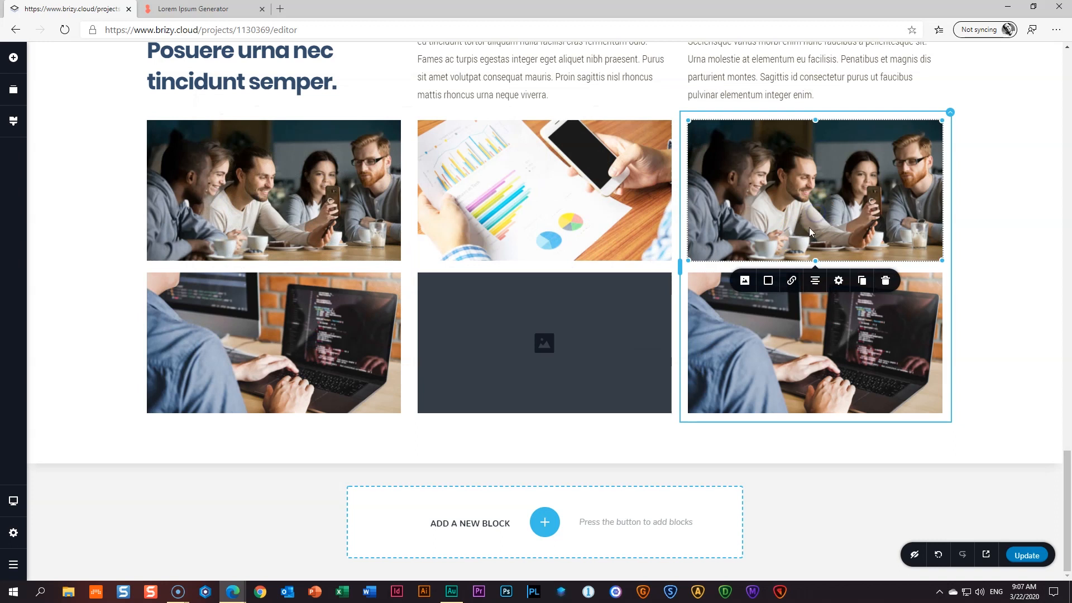
{"action": "left_click", "coordinate": [745, 282]}
{"action": "left_click", "coordinate": [806, 314]}
{"action": "left_click", "coordinate": [732, 335]}
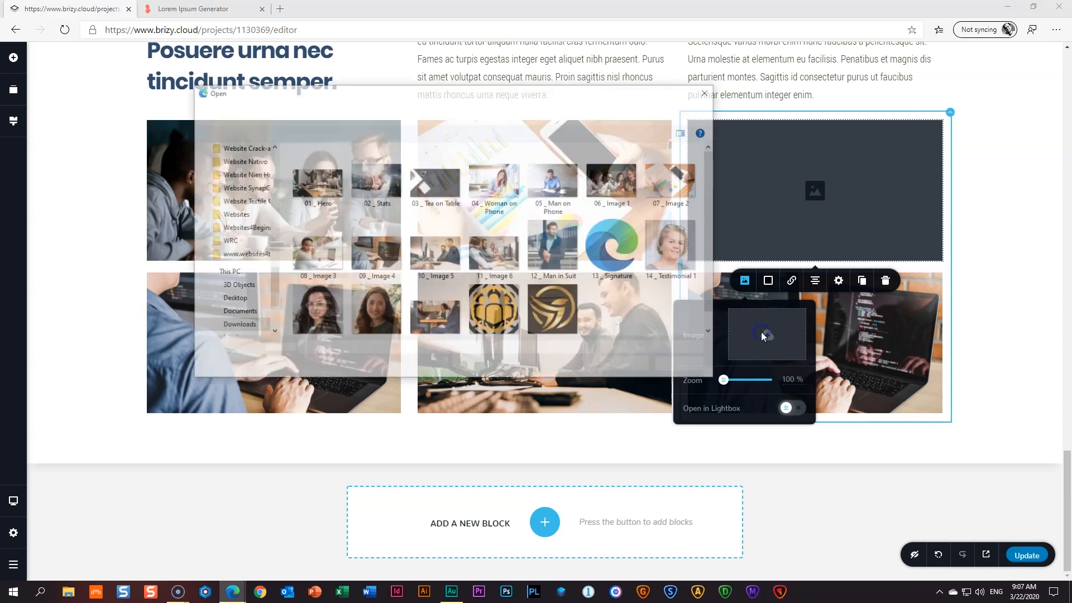
{"action": "left_click", "coordinate": [317, 237]}
{"action": "left_click", "coordinate": [623, 363]}
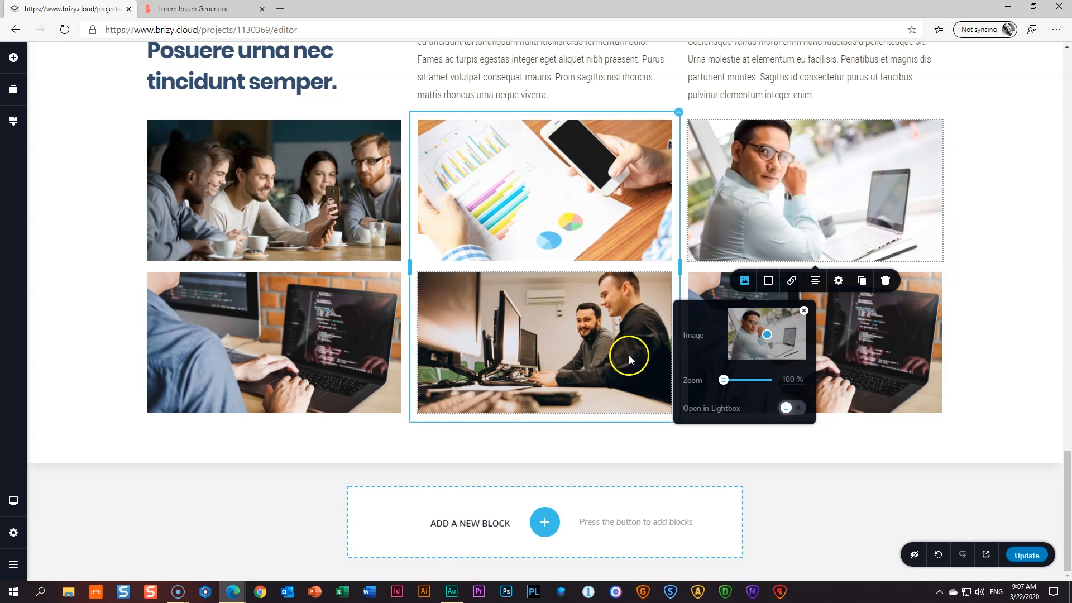
{"action": "left_click", "coordinate": [826, 358]}
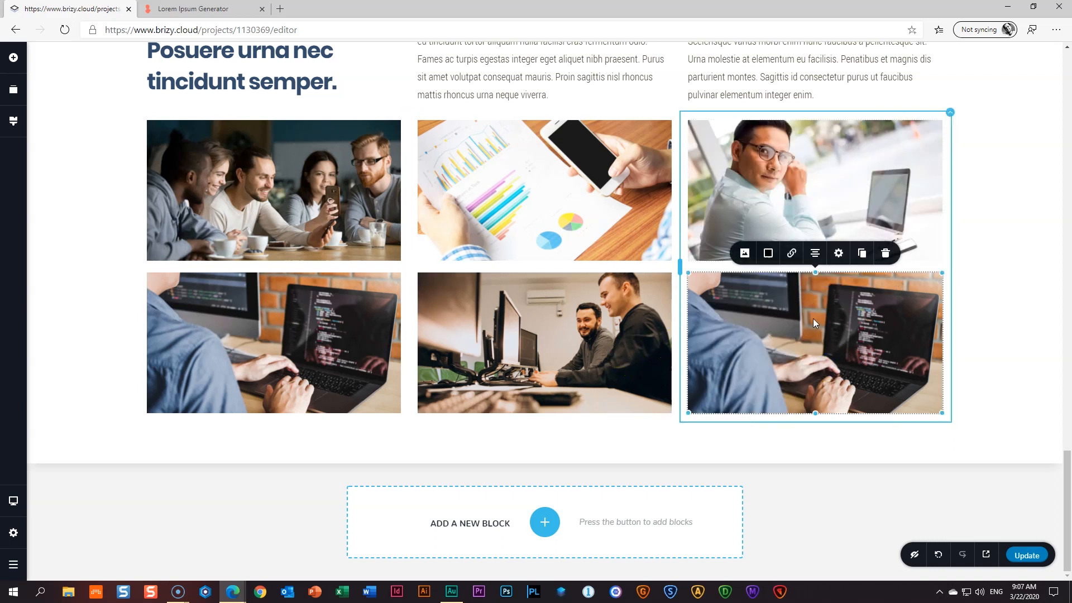
{"action": "left_click", "coordinate": [745, 253]}
{"action": "left_click", "coordinate": [805, 120]}
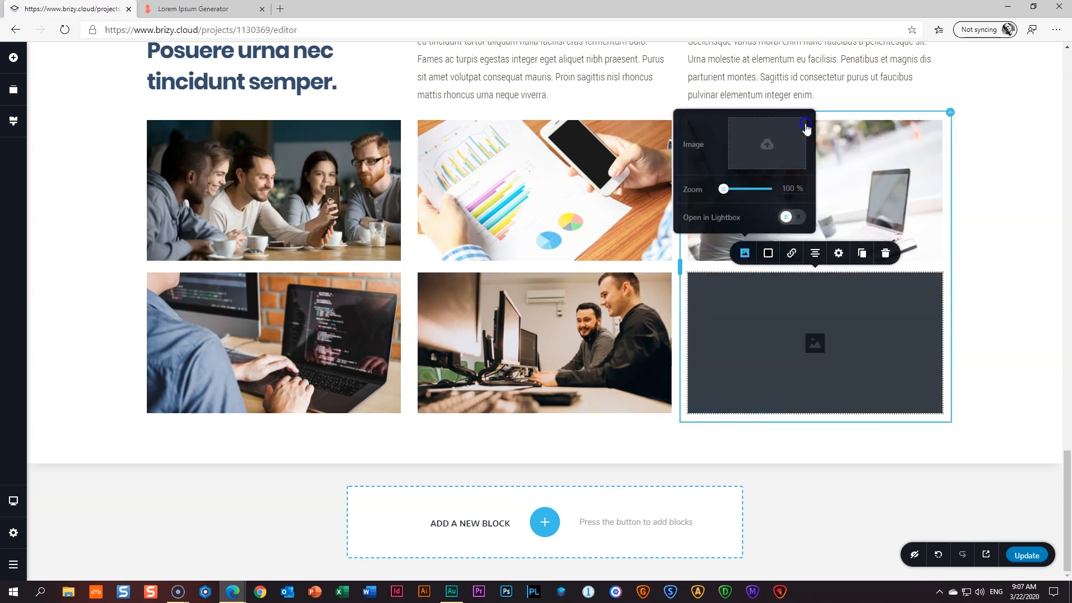
{"action": "left_click", "coordinate": [772, 160]}
{"action": "left_click", "coordinate": [495, 234]}
{"action": "left_click", "coordinate": [627, 365]}
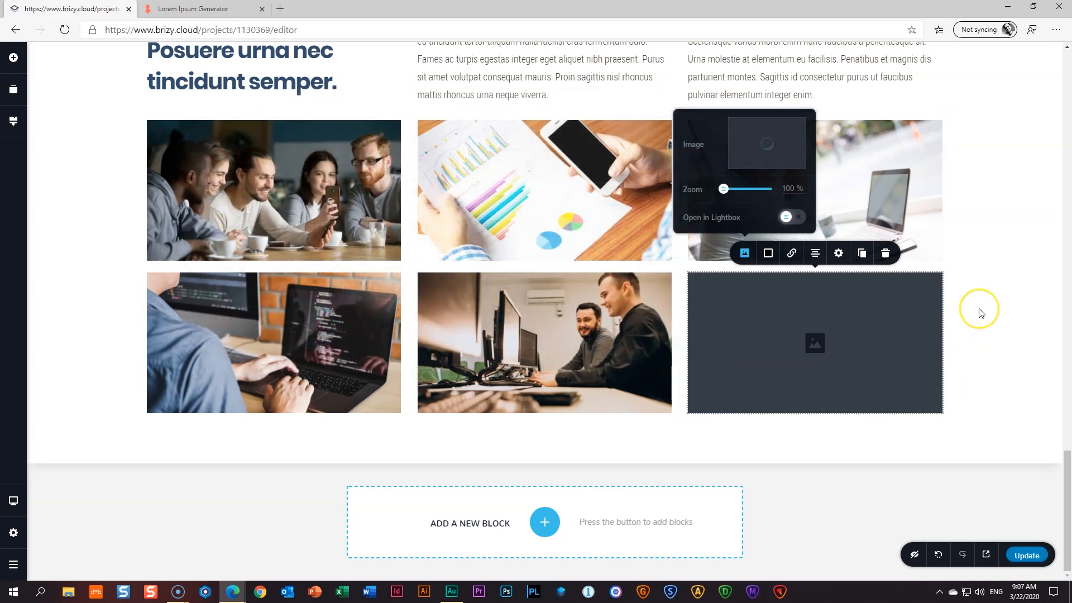
{"action": "left_click", "coordinate": [981, 312]}
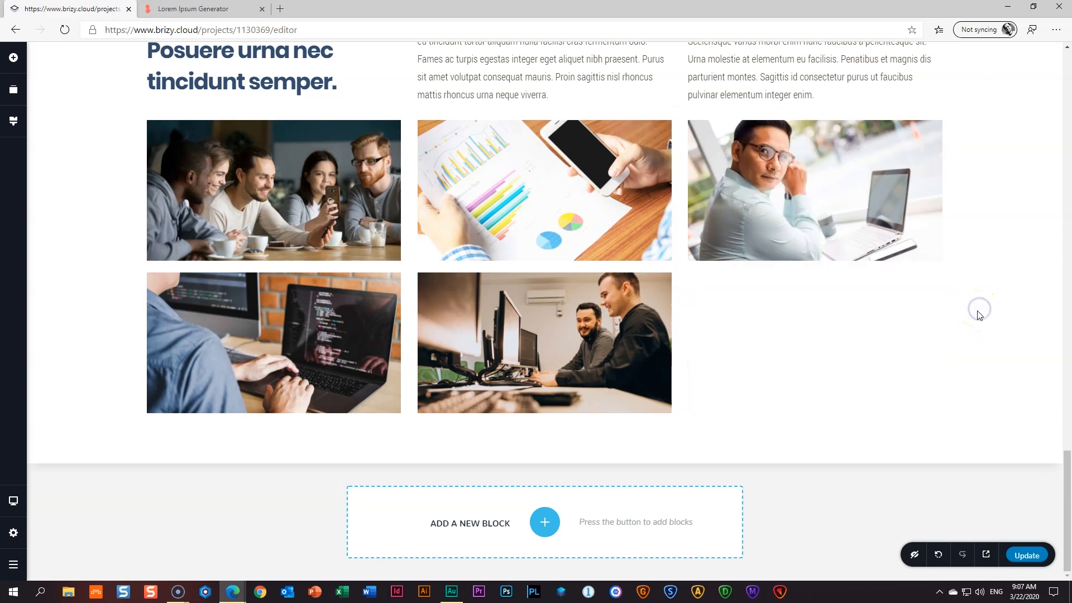
- Insert a slightly shortened Spacer above the photo grid and save the page with Update
{"action": "scroll", "coordinate": [984, 316], "scroll_direction": "up", "scroll_amount": 3}
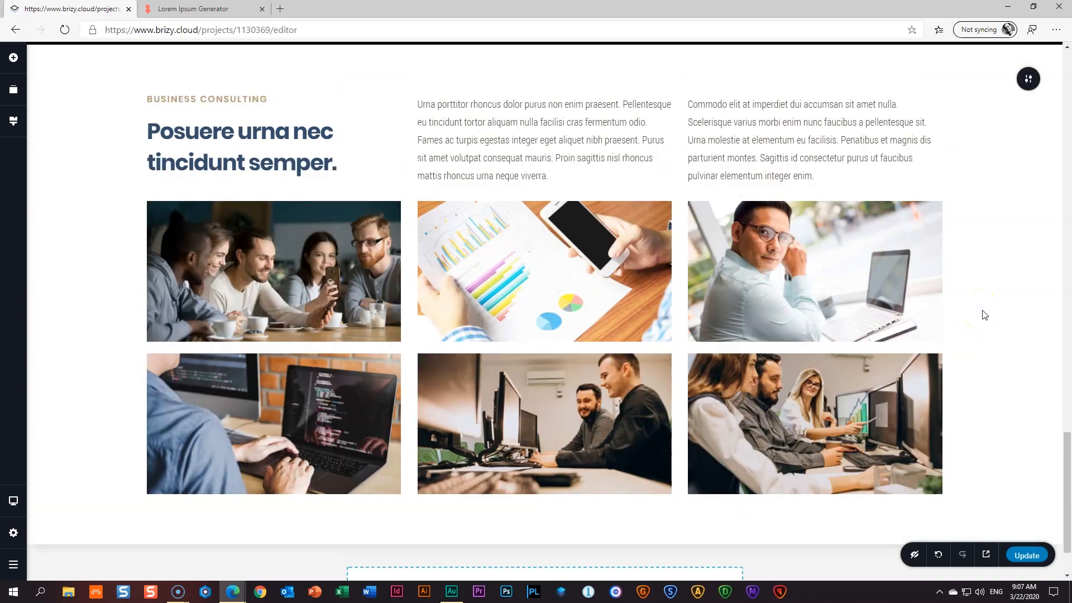
{"action": "scroll", "coordinate": [985, 315], "scroll_direction": "down", "scroll_amount": 1}
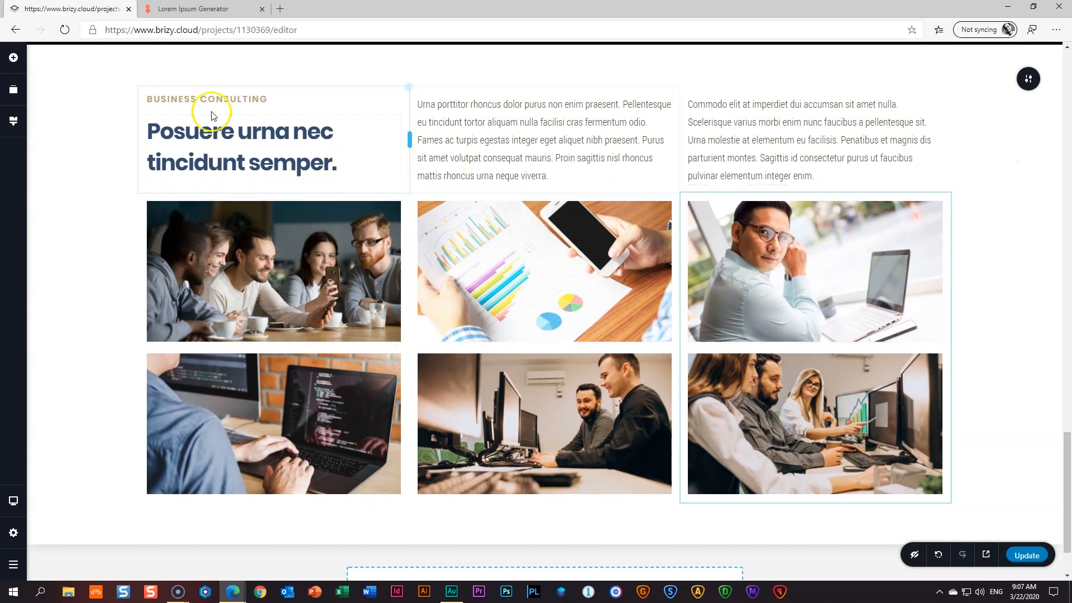
{"action": "left_click", "coordinate": [14, 58]}
{"action": "left_click_drag", "start_coordinate": [104, 186], "coordinate": [279, 207]}
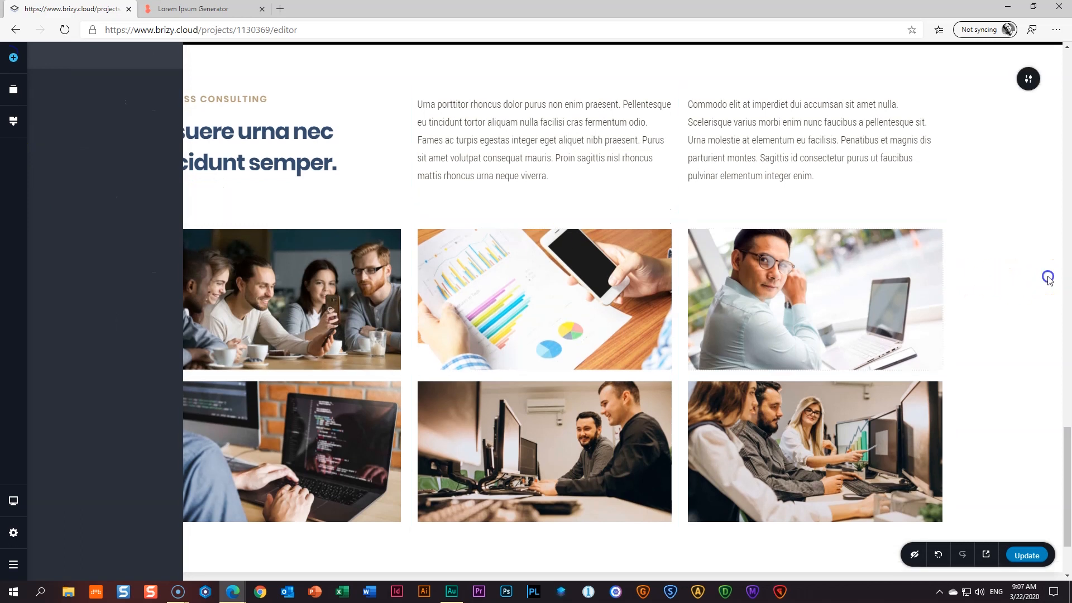
{"action": "left_click", "coordinate": [558, 214]}
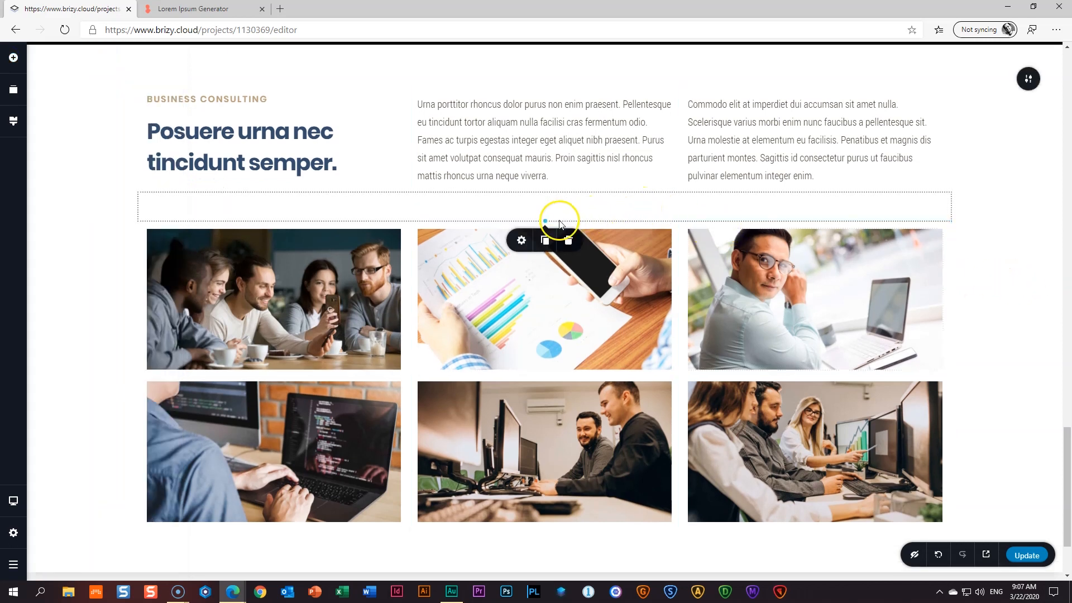
{"action": "left_click_drag", "start_coordinate": [545, 221], "coordinate": [545, 220]}
{"action": "left_click", "coordinate": [1007, 242]}
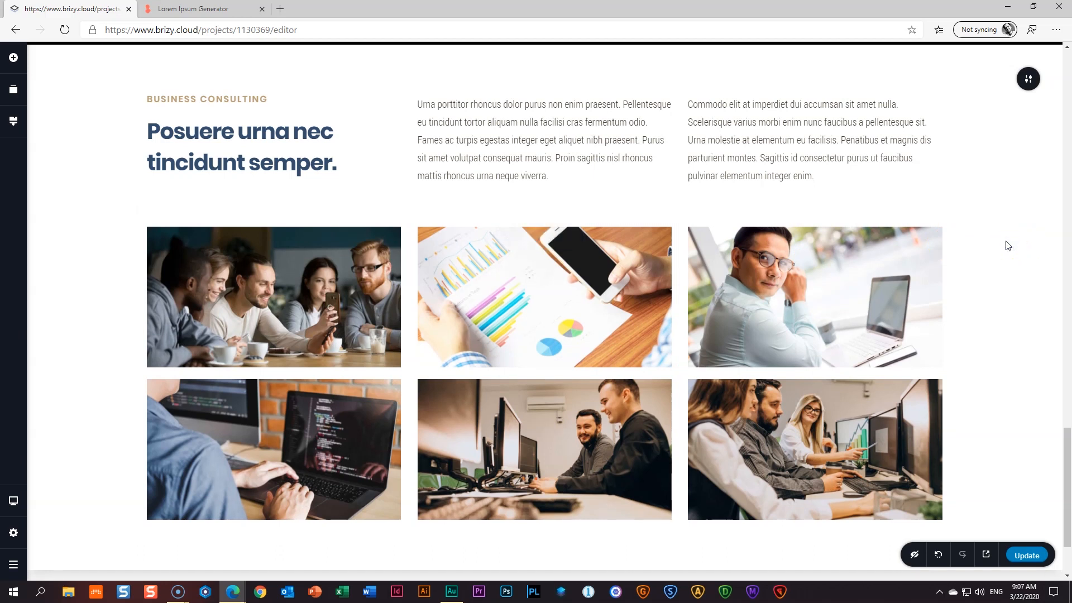
{"action": "left_click", "coordinate": [1028, 554]}
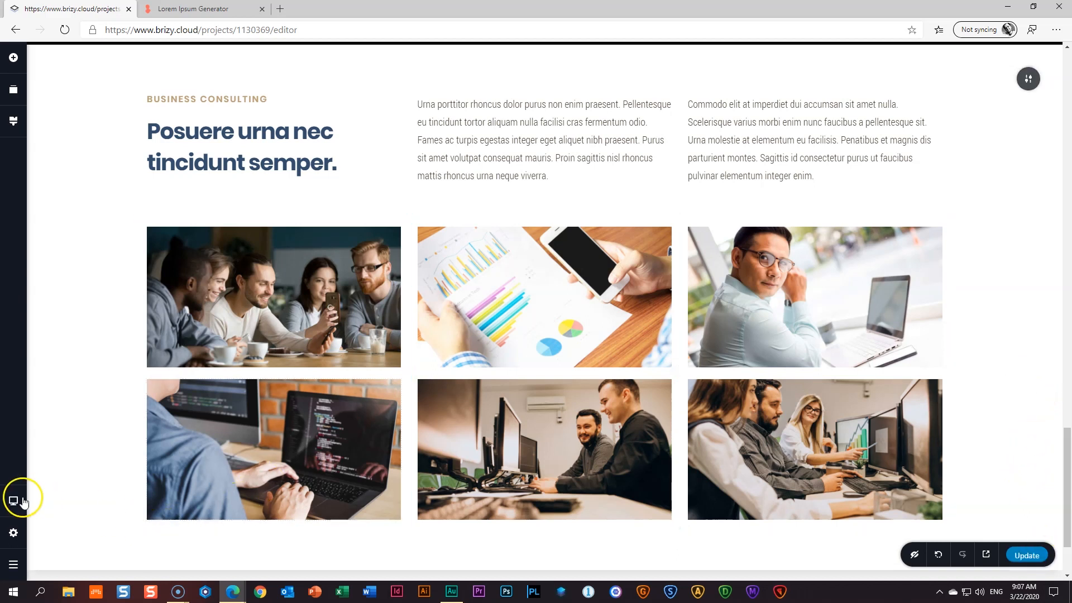
- In Tablet view, shrink the spacer above the photo grid a little
{"action": "mouse_move", "coordinate": [19, 500]}
{"action": "left_click", "coordinate": [71, 490]}
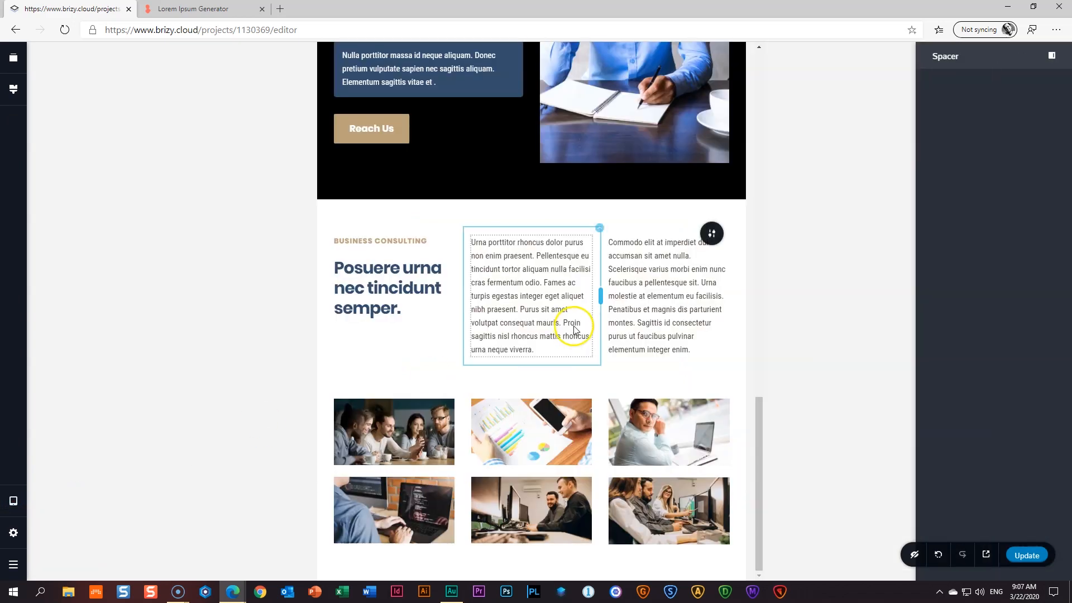
{"action": "left_click", "coordinate": [591, 380]}
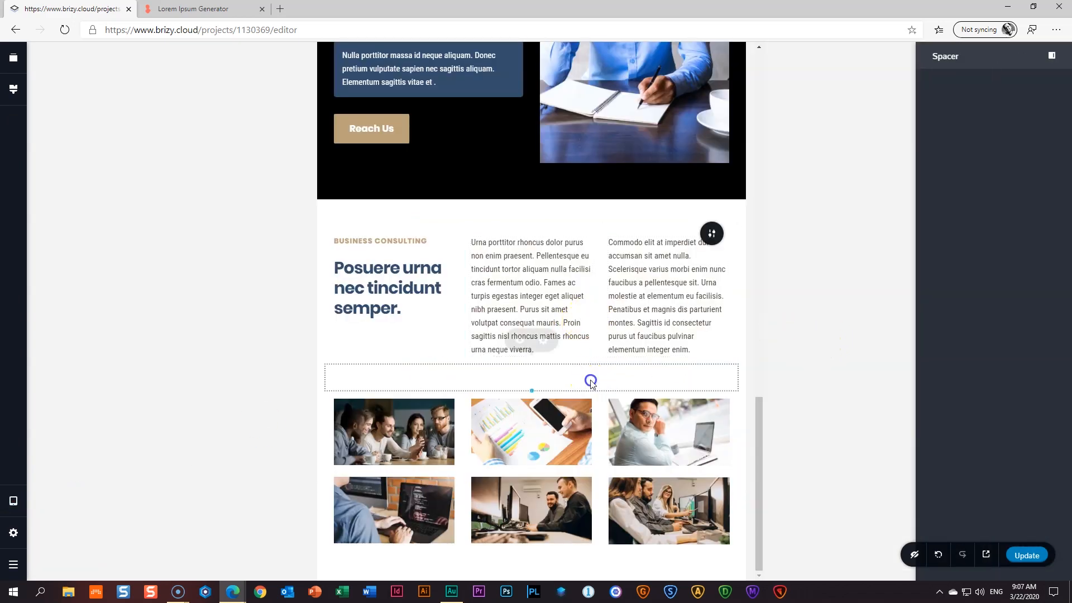
{"action": "left_click_drag", "start_coordinate": [530, 393], "coordinate": [531, 376]}
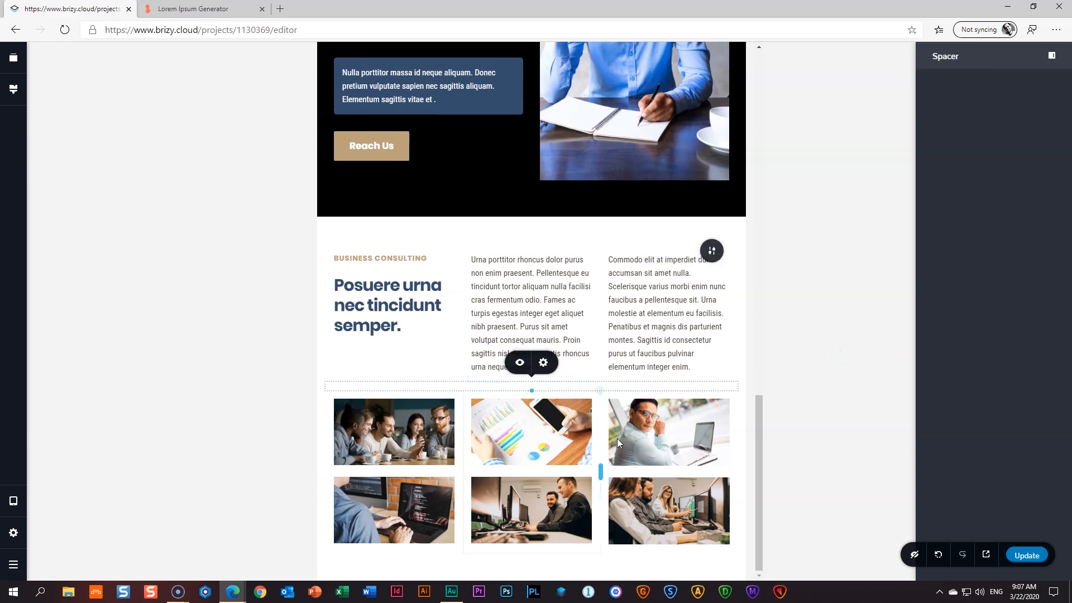
{"action": "left_click", "coordinate": [810, 437]}
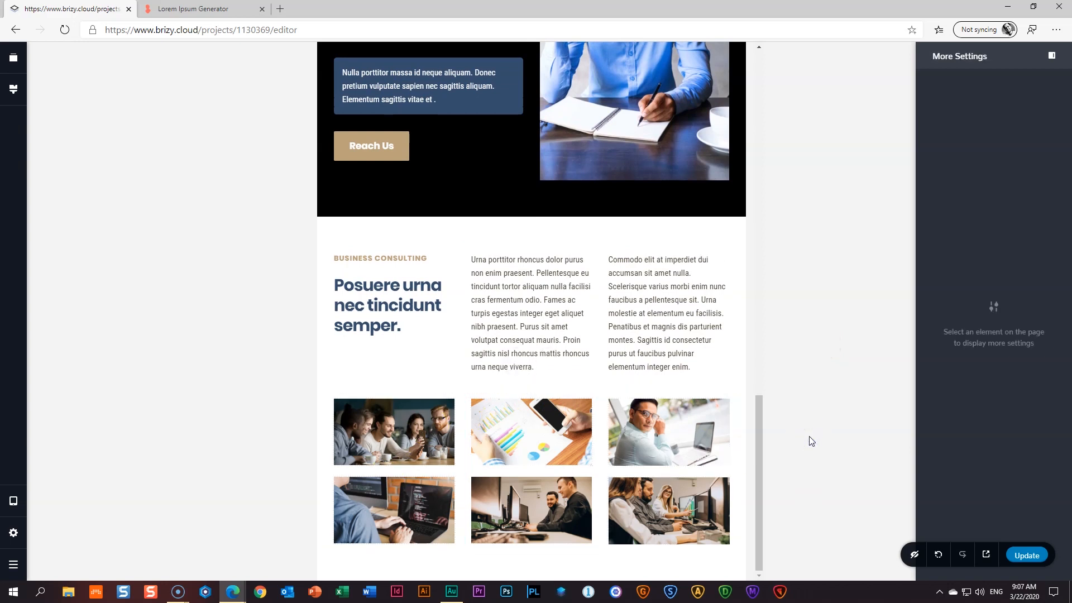
- Switch to Mobile view and scroll through the stacked layout
{"action": "left_click", "coordinate": [13, 501]}
{"action": "left_click", "coordinate": [67, 514]}
{"action": "scroll", "coordinate": [445, 441], "scroll_direction": "down", "scroll_amount": 20}
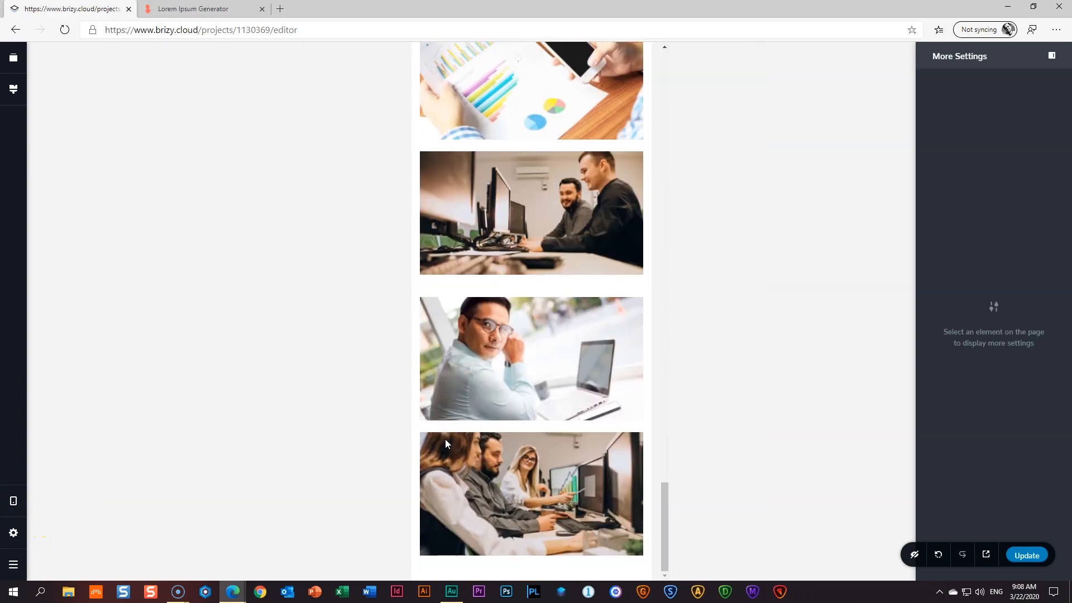
{"action": "scroll", "coordinate": [445, 438], "scroll_direction": "up", "scroll_amount": 10}
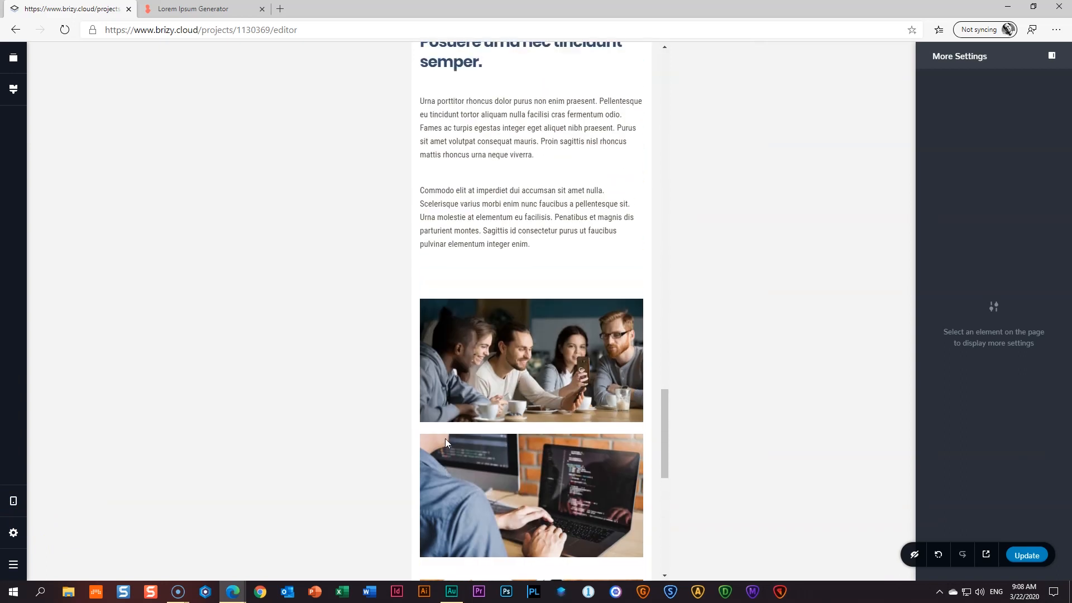
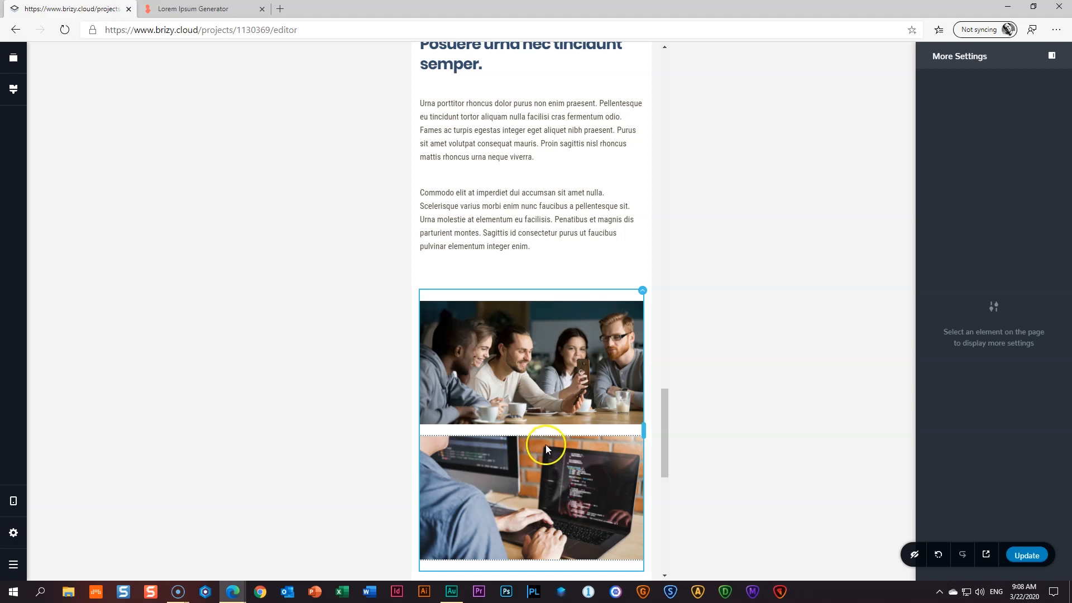
- Hide the developer laptop photo in the mobile view
{"action": "scroll", "coordinate": [545, 445], "scroll_direction": "down", "scroll_amount": 10}
{"action": "scroll", "coordinate": [548, 450], "scroll_direction": "up", "scroll_amount": 3}
{"action": "scroll", "coordinate": [551, 455], "scroll_direction": "up", "scroll_amount": 3}
{"action": "scroll", "coordinate": [552, 456], "scroll_direction": "down", "scroll_amount": 7}
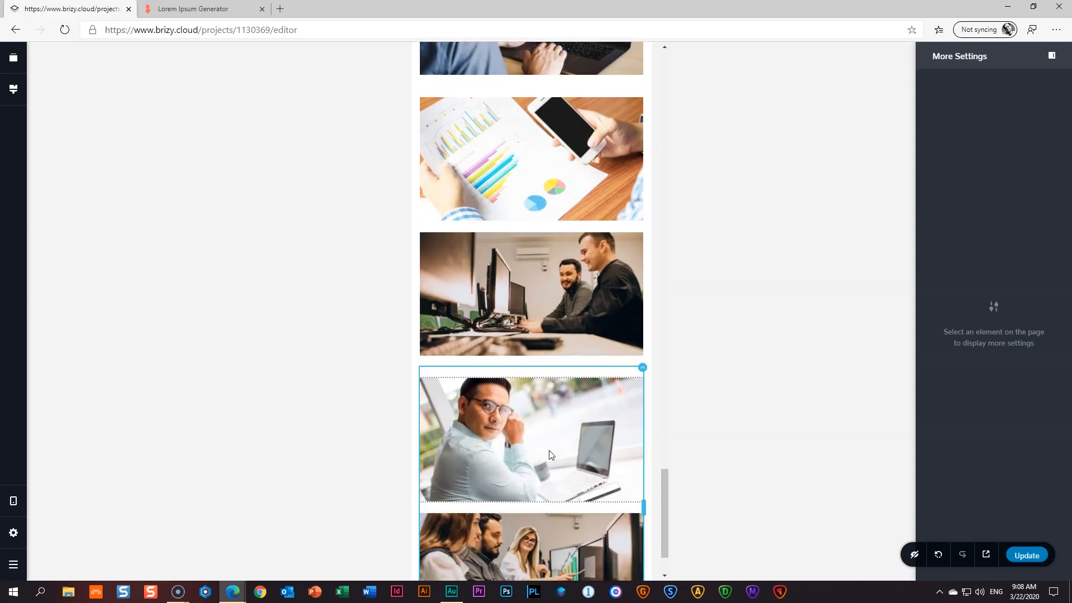
{"action": "scroll", "coordinate": [549, 454], "scroll_direction": "down", "scroll_amount": 2}
{"action": "scroll", "coordinate": [549, 454], "scroll_direction": "up", "scroll_amount": 4}
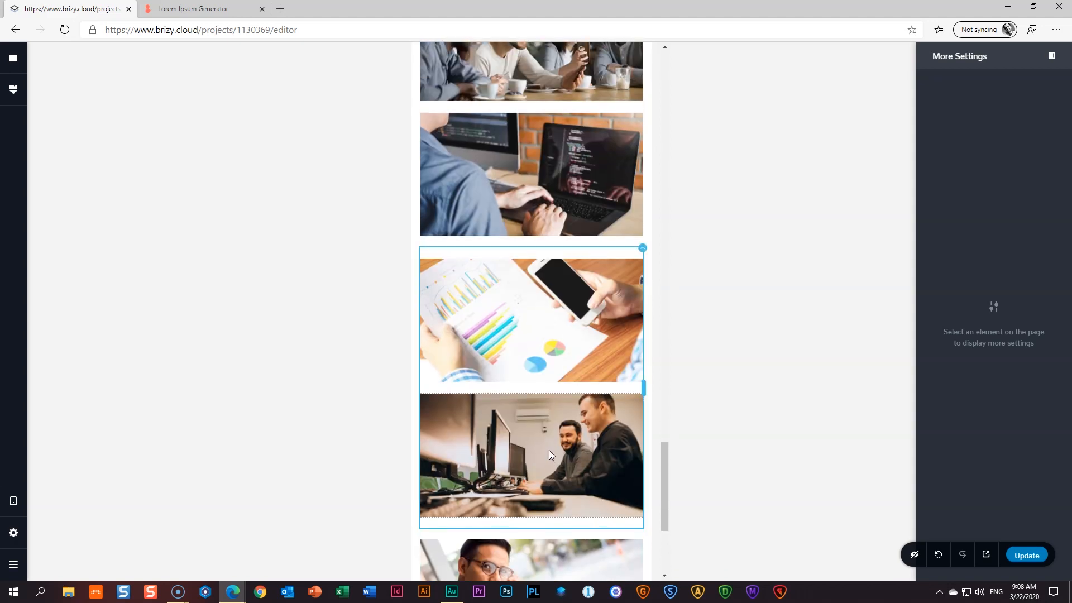
{"action": "left_click", "coordinate": [544, 186]}
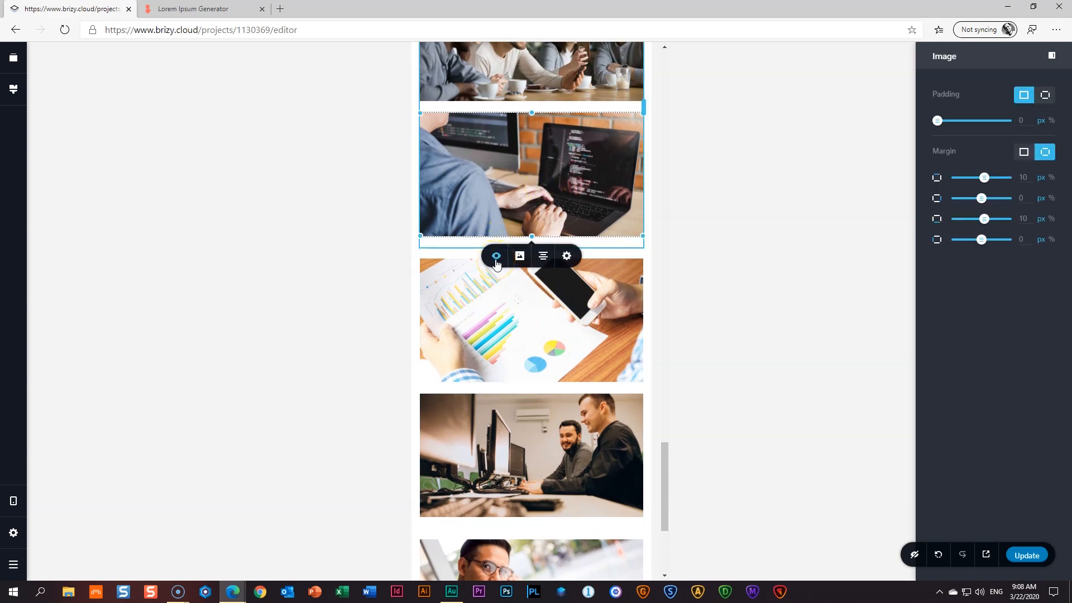
{"action": "left_click", "coordinate": [496, 258]}
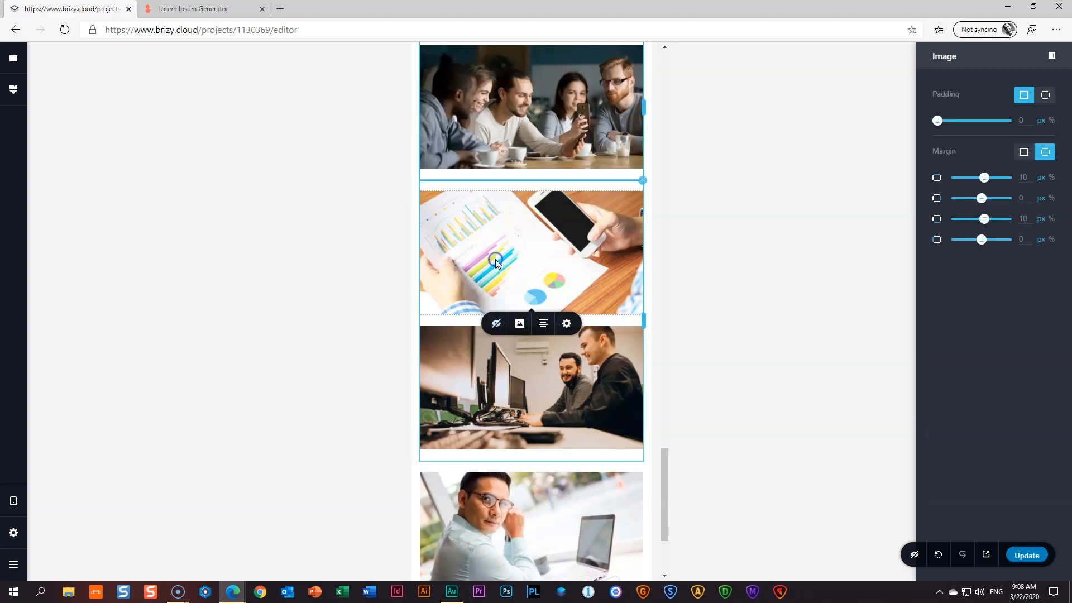
- Hide the chart photo too, then select the photo of two men at computers
{"action": "left_click", "coordinate": [539, 237]}
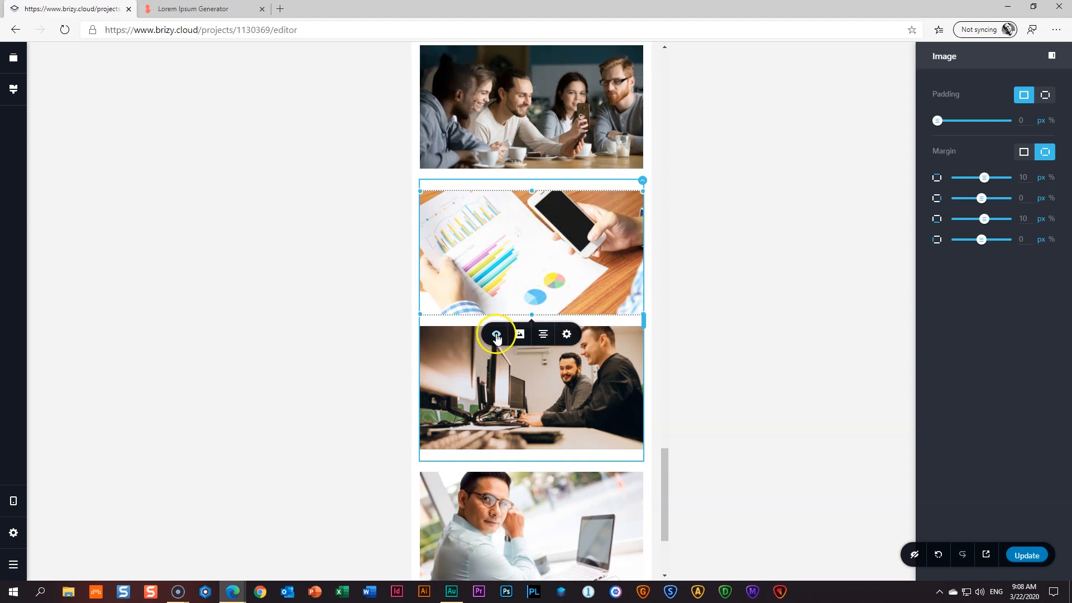
{"action": "left_click", "coordinate": [496, 335]}
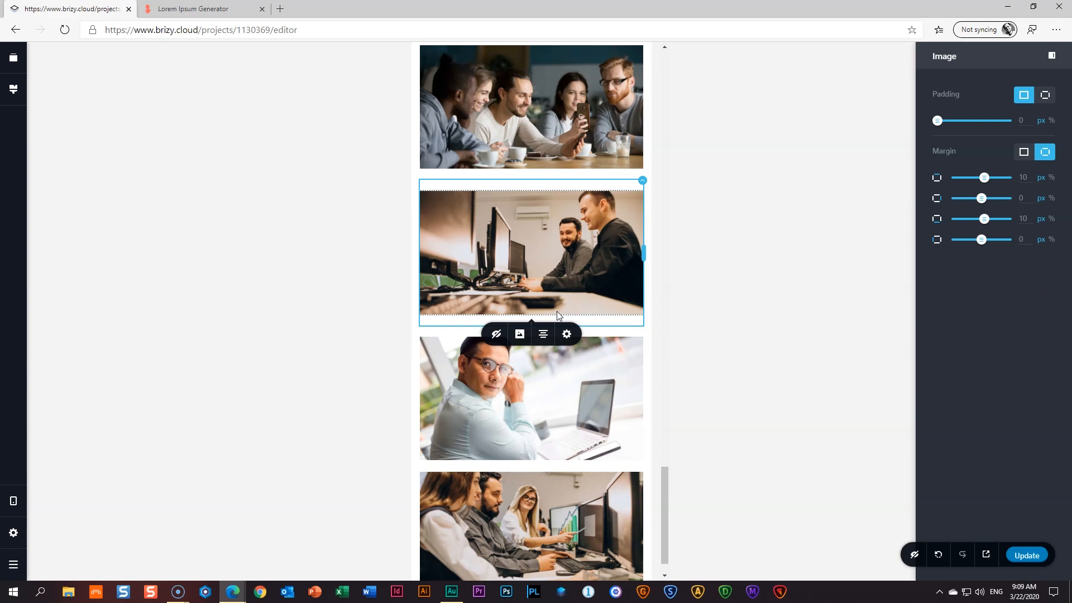
{"action": "scroll", "coordinate": [559, 315], "scroll_direction": "down", "scroll_amount": 1}
{"action": "left_click", "coordinate": [560, 339]}
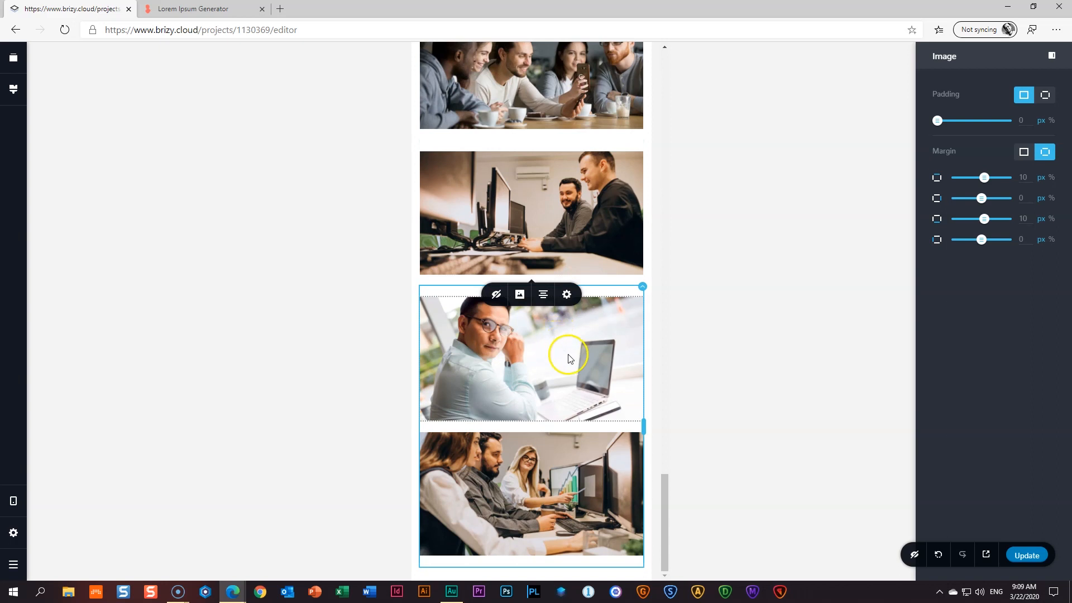
{"action": "left_click", "coordinate": [496, 296]}
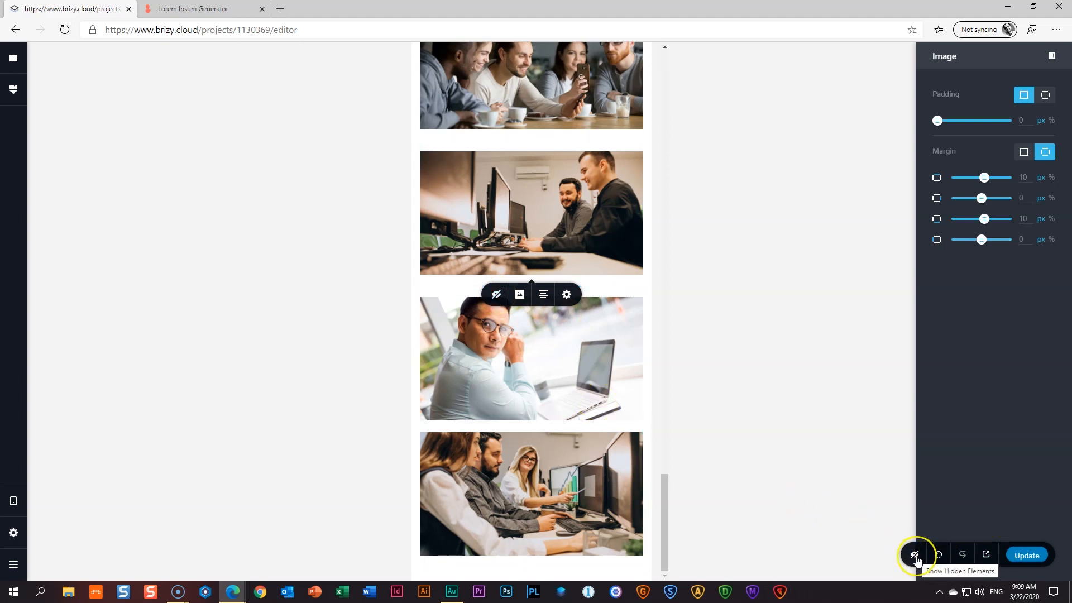
{"action": "left_click", "coordinate": [915, 556]}
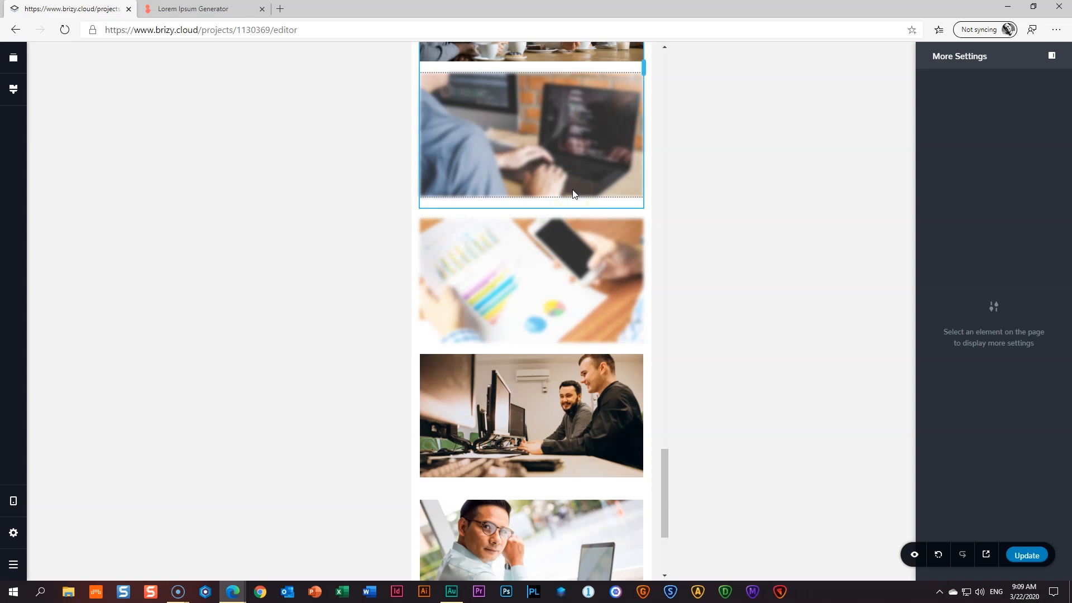
{"action": "scroll", "coordinate": [572, 194], "scroll_direction": "up", "scroll_amount": 3}
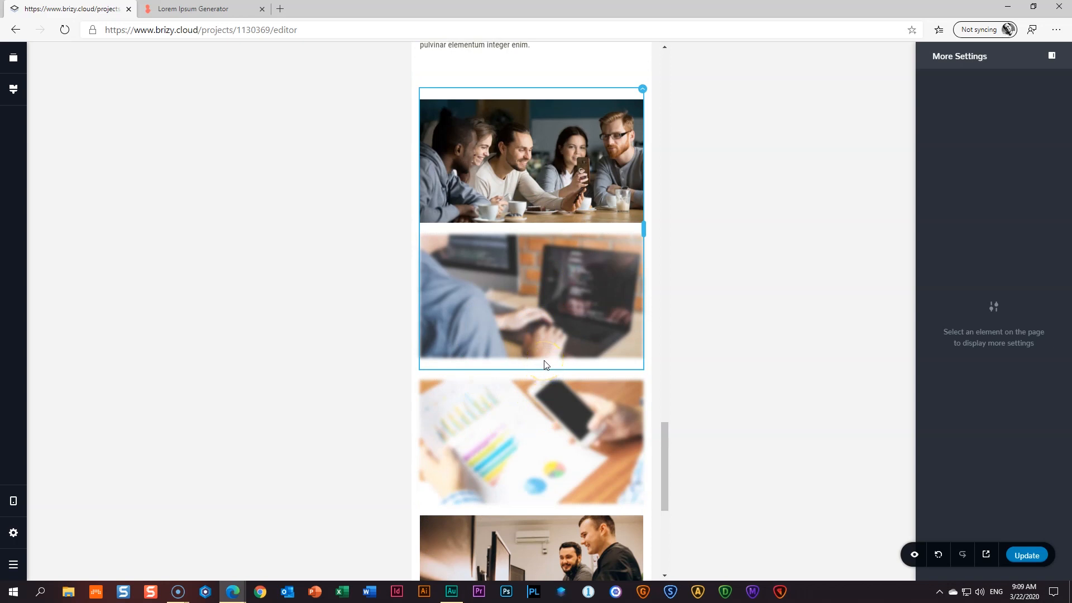
{"action": "left_click", "coordinate": [914, 555]}
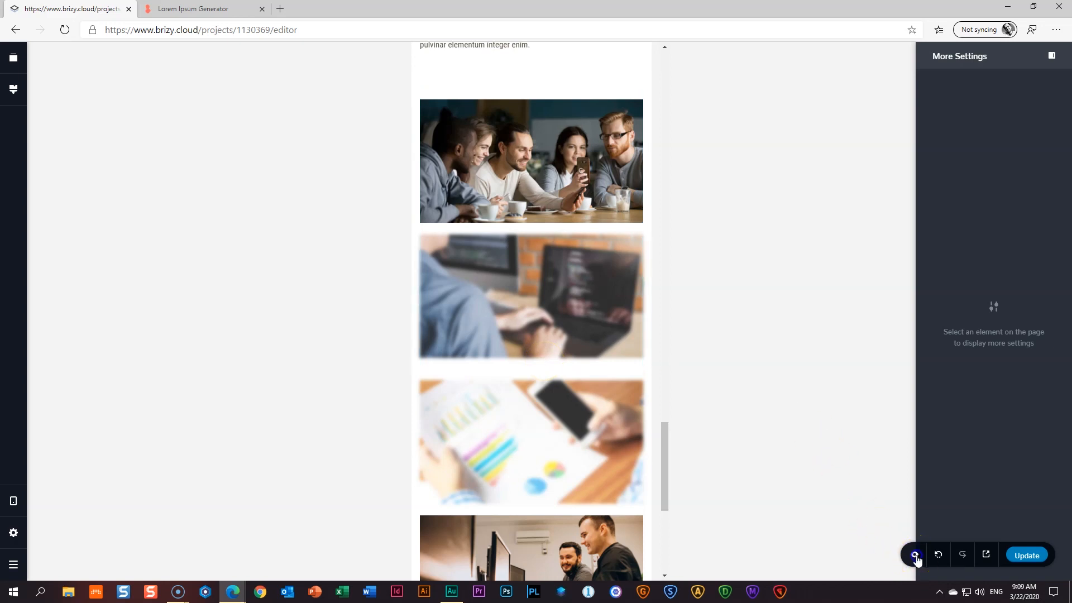
{"action": "scroll", "coordinate": [597, 386], "scroll_direction": "up", "scroll_amount": 4}
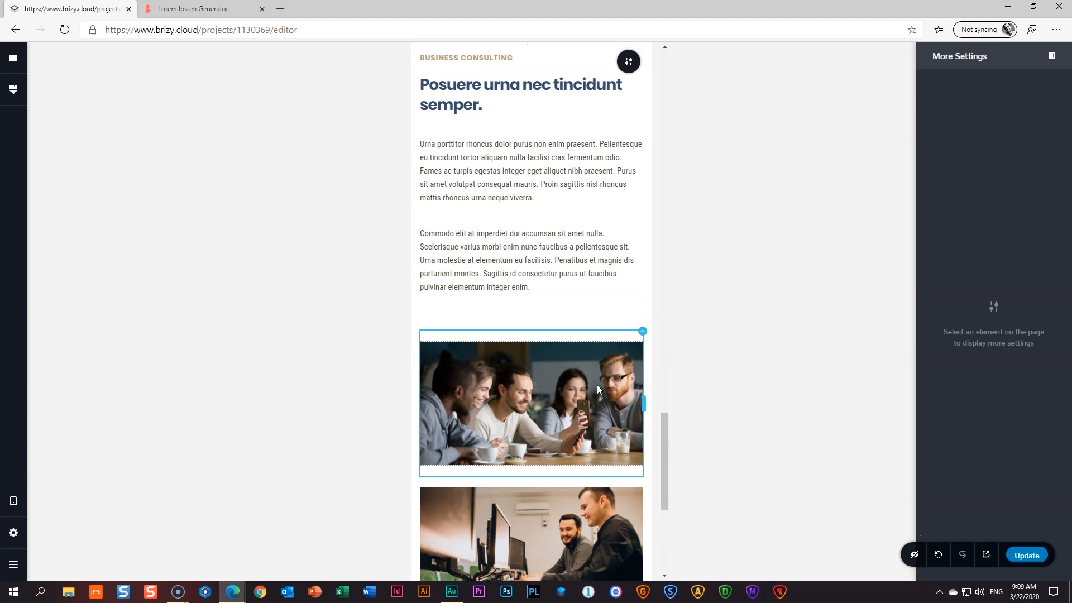
{"action": "scroll", "coordinate": [512, 352], "scroll_direction": "up", "scroll_amount": 4}
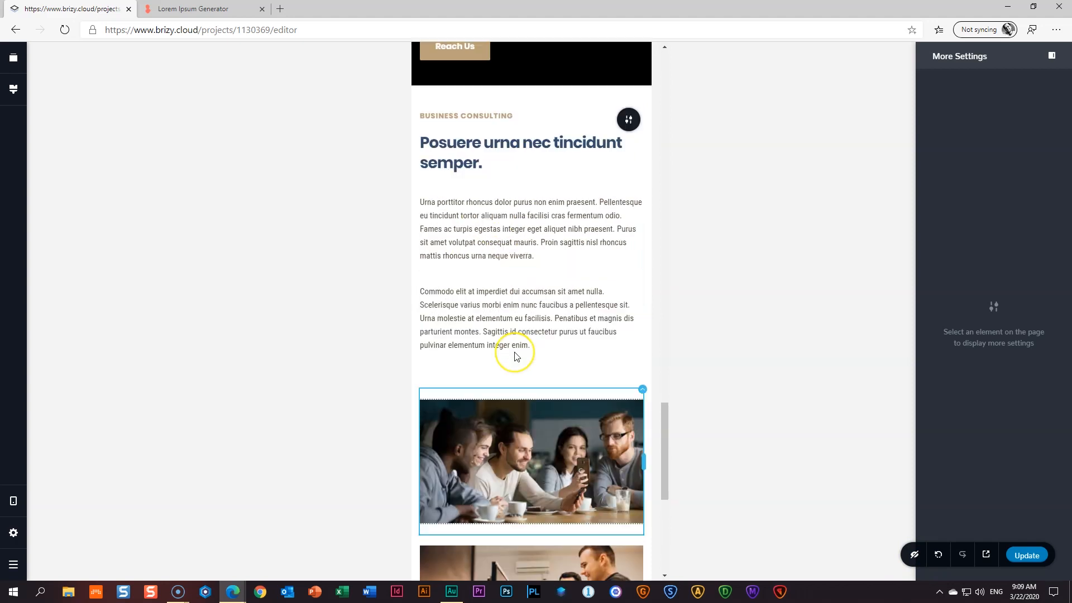
{"action": "scroll", "coordinate": [515, 352], "scroll_direction": "up", "scroll_amount": 15}
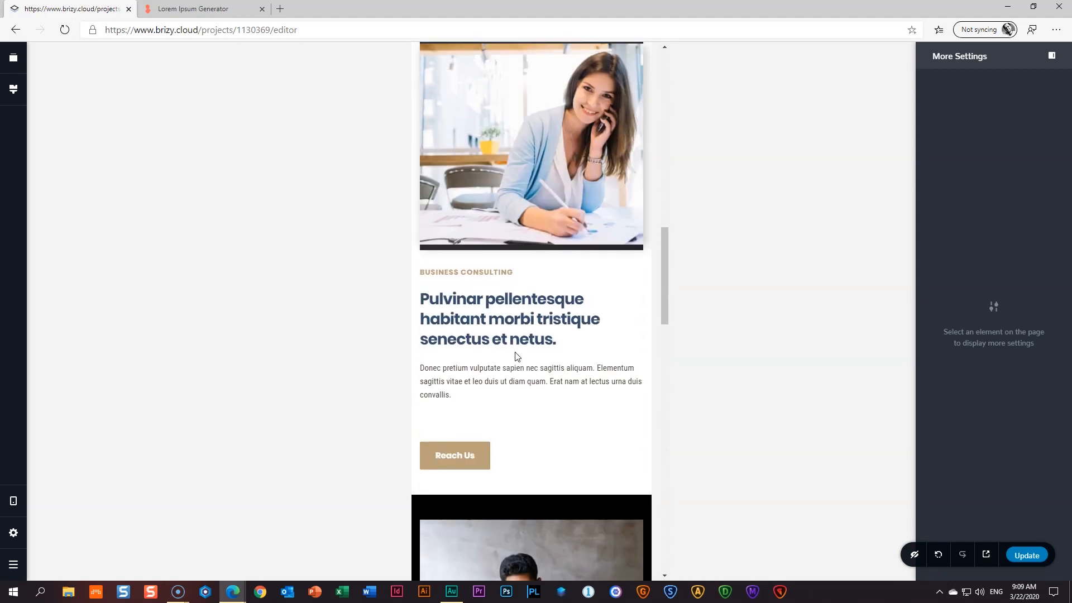
{"action": "scroll", "coordinate": [515, 352], "scroll_direction": "up", "scroll_amount": 5}
{"action": "scroll", "coordinate": [562, 250], "scroll_direction": "down", "scroll_amount": 9}
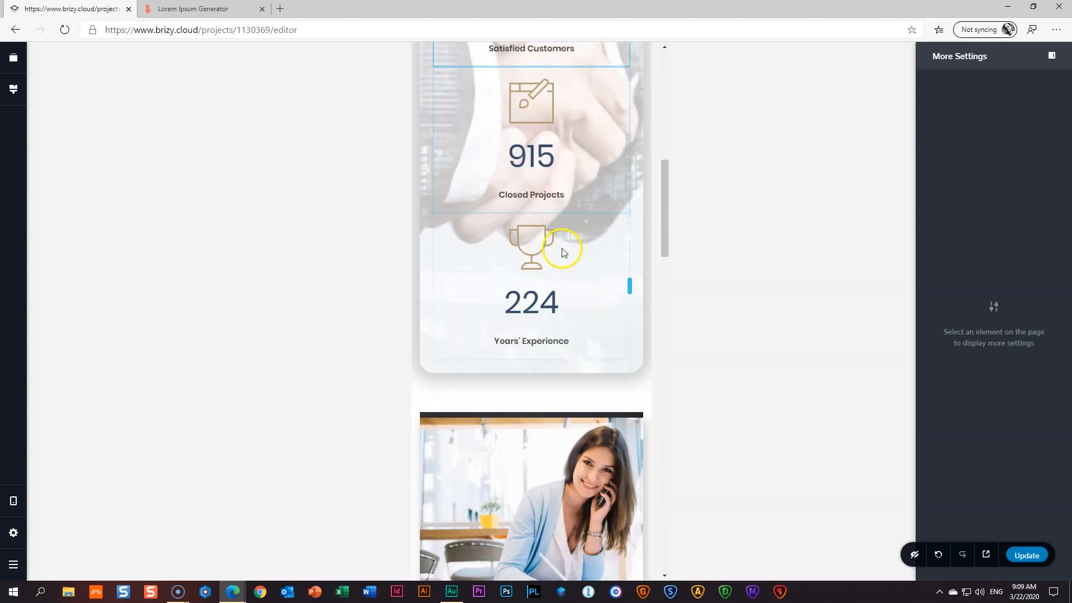
{"action": "scroll", "coordinate": [562, 249], "scroll_direction": "down", "scroll_amount": 3}
{"action": "scroll", "coordinate": [558, 250], "scroll_direction": "up", "scroll_amount": 1}
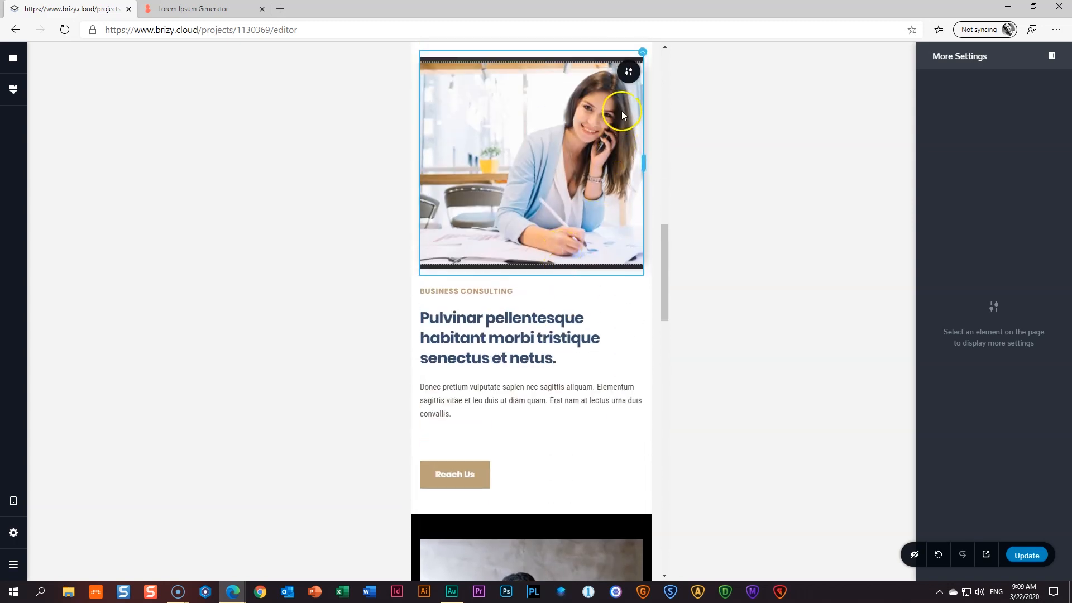
- Open the woman's image block padding and edit its fourth padding value
{"action": "left_click", "coordinate": [629, 75]}
{"action": "left_click", "coordinate": [1038, 138]}
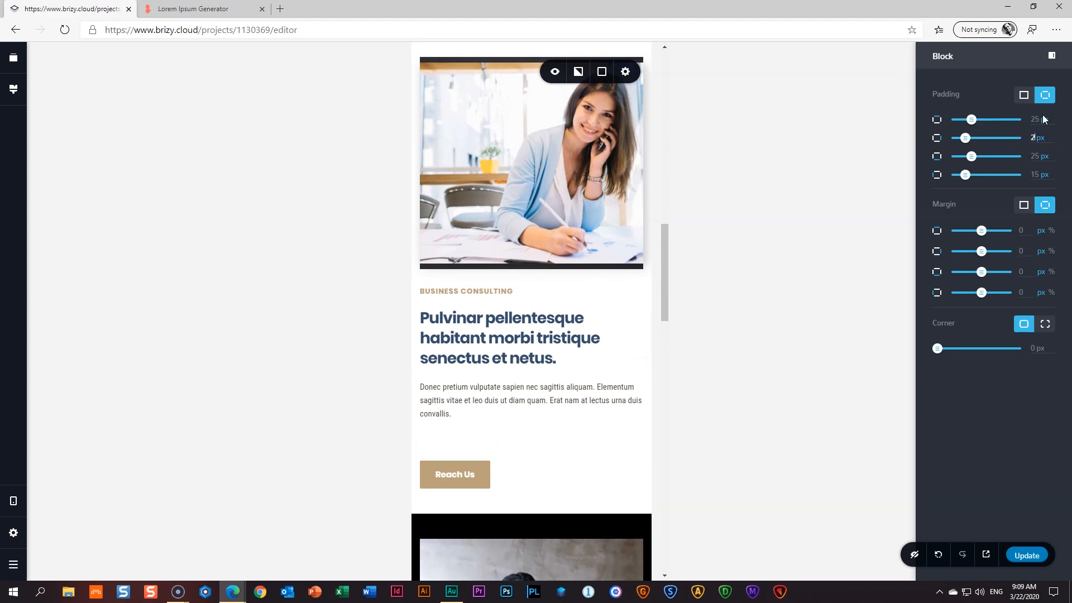
{"action": "left_click", "coordinate": [1034, 173]}
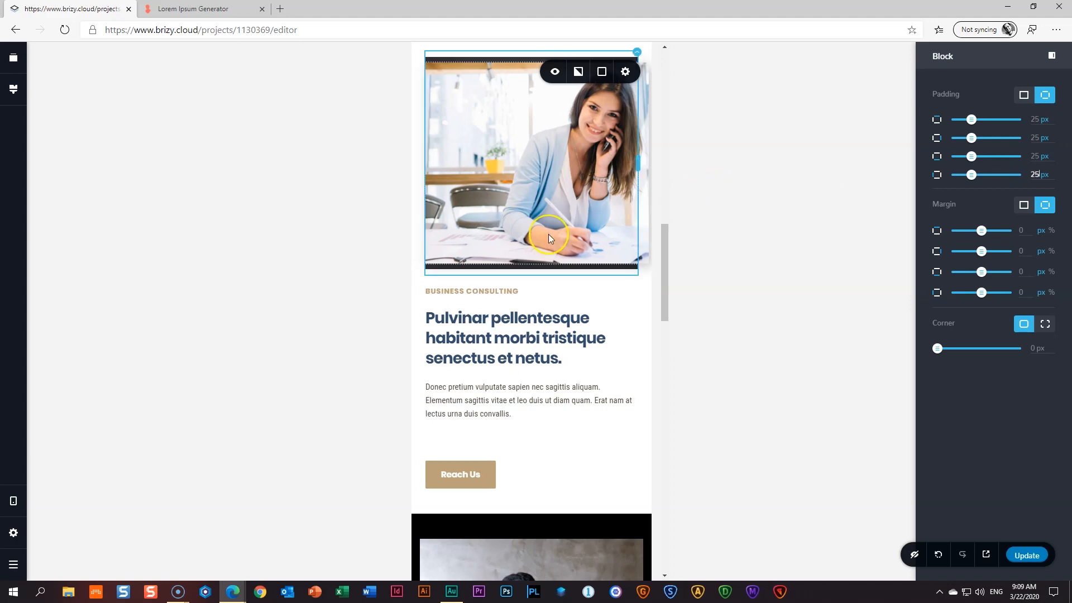
{"action": "scroll", "coordinate": [547, 237], "scroll_direction": "down", "scroll_amount": 9}
{"action": "scroll", "coordinate": [629, 205], "scroll_direction": "up", "scroll_amount": 3}
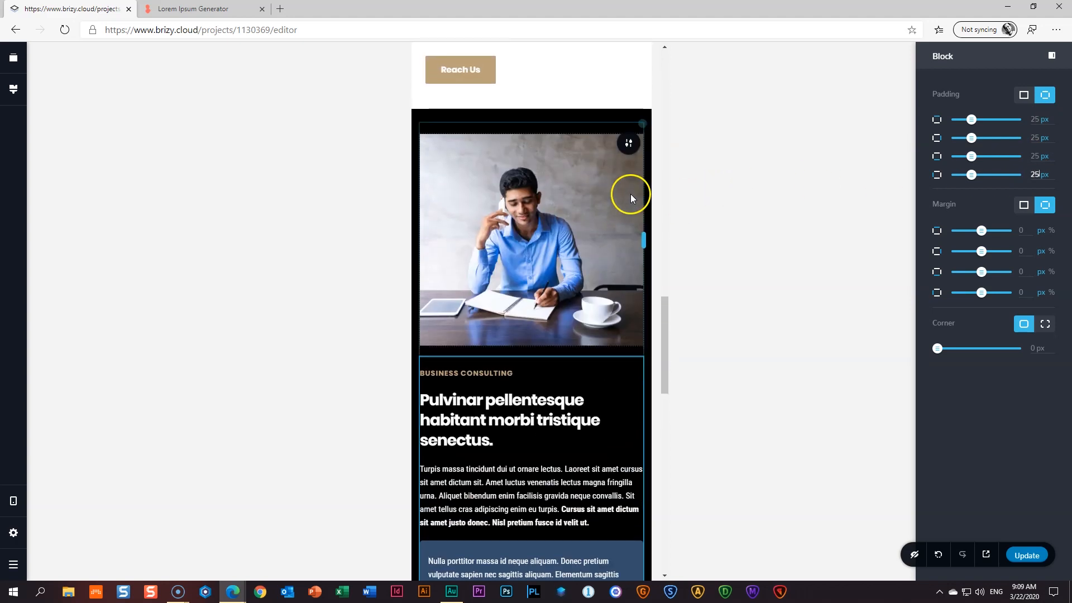
- Set the man-in-blue-shirt block's second and fourth padding values to 25 px
{"action": "left_click", "coordinate": [626, 145]}
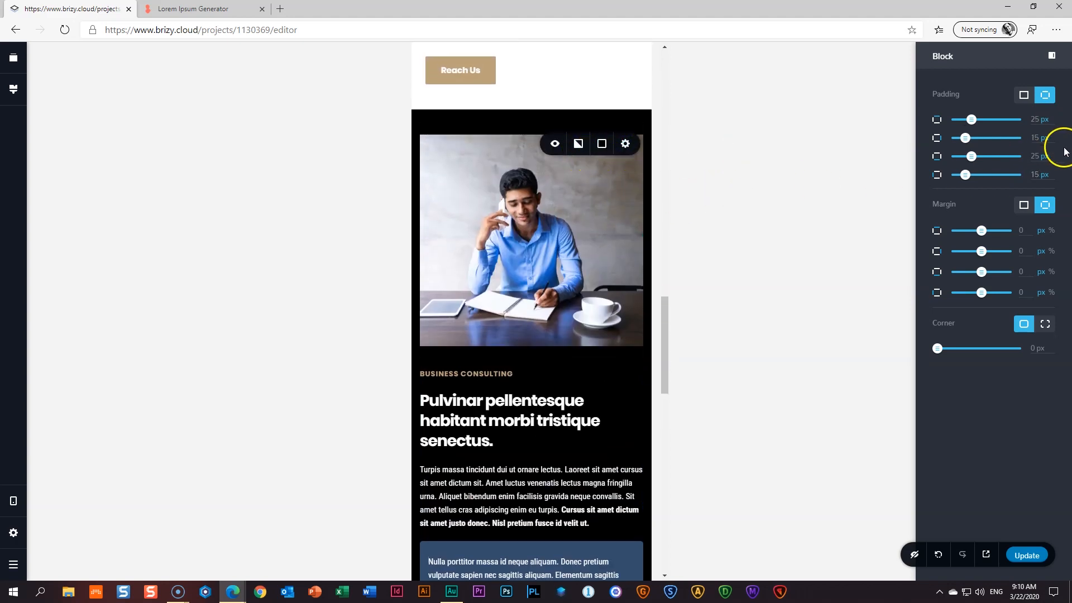
{"action": "left_click", "coordinate": [1035, 137]}
{"action": "type", "text": "25"}
{"action": "left_click", "coordinate": [1035, 174]}
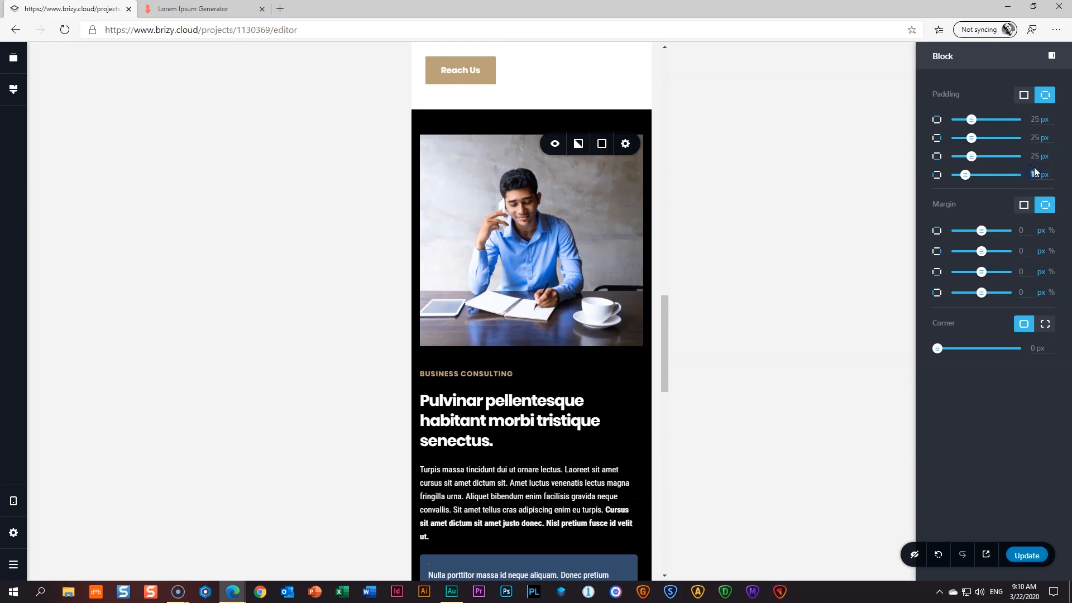
{"action": "type", "text": "25"}
{"action": "scroll", "coordinate": [586, 260], "scroll_direction": "down", "scroll_amount": 15}
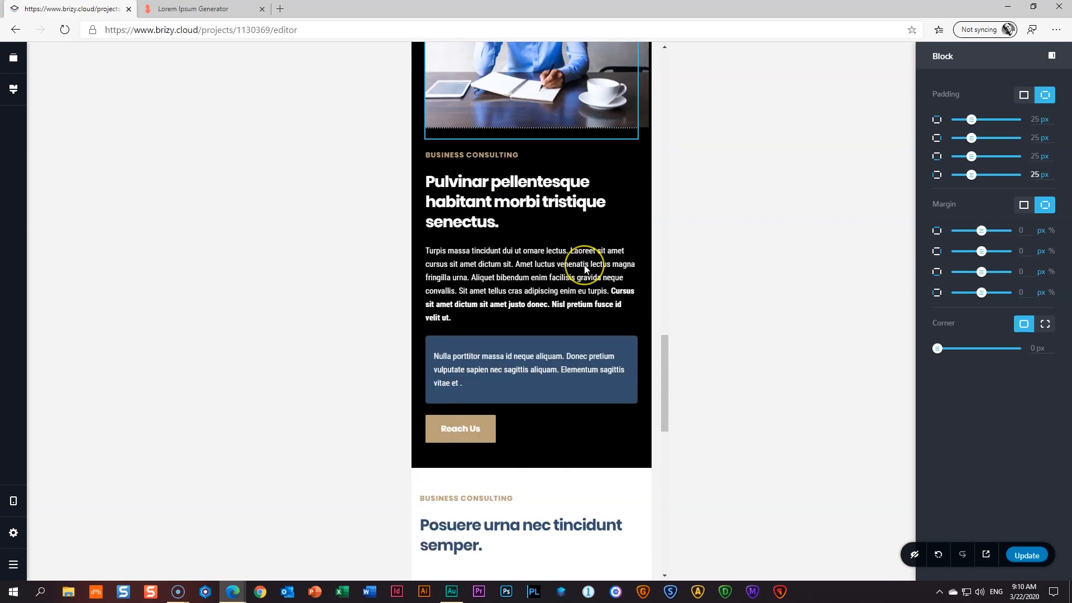
{"action": "scroll", "coordinate": [586, 269], "scroll_direction": "up", "scroll_amount": 3}
- Check the Business Consulting block's width, then save the page with Update
{"action": "left_click", "coordinate": [629, 153]}
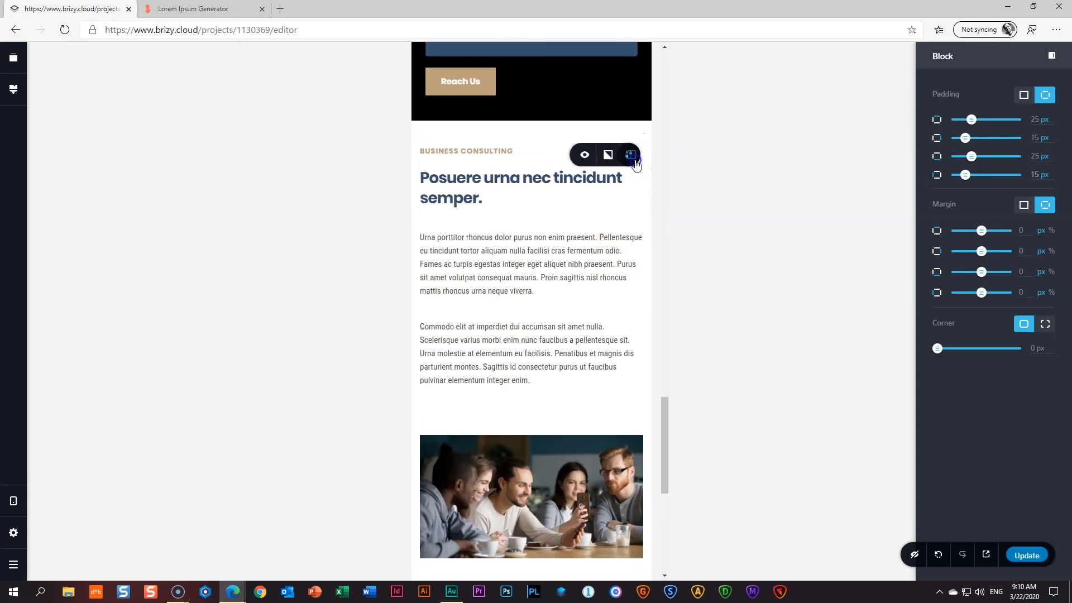
{"action": "left_click", "coordinate": [626, 155]}
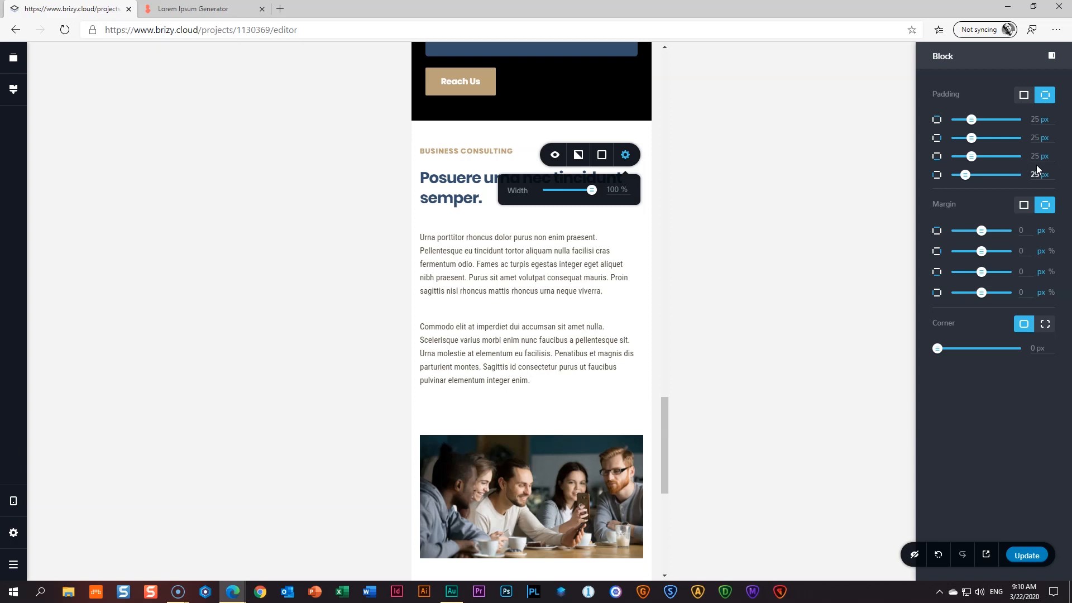
{"action": "scroll", "coordinate": [572, 212], "scroll_direction": "down", "scroll_amount": 8}
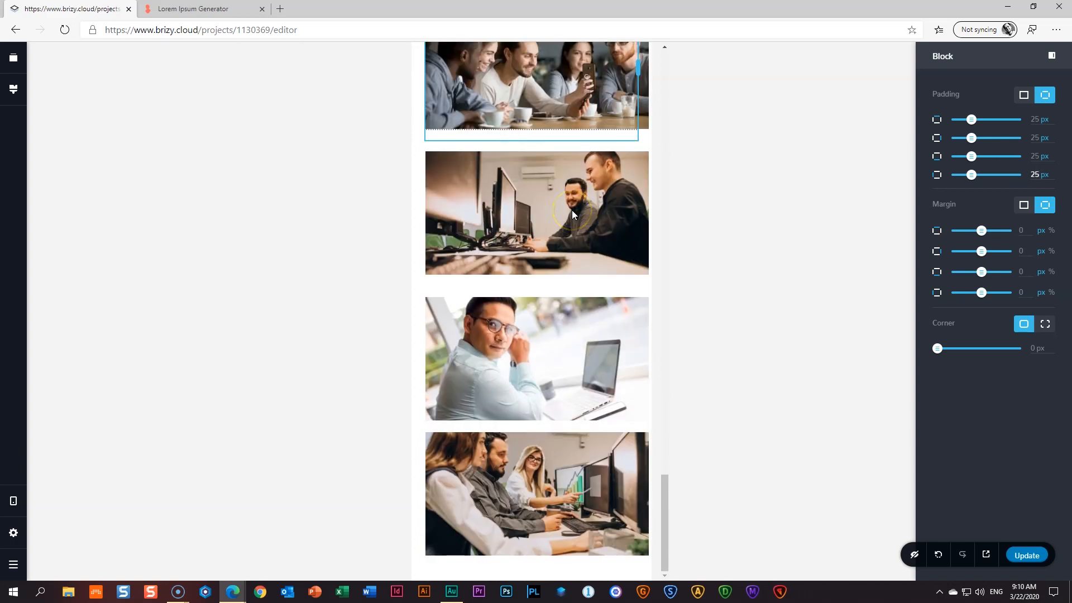
{"action": "scroll", "coordinate": [572, 213], "scroll_direction": "up", "scroll_amount": 5}
{"action": "scroll", "coordinate": [575, 215], "scroll_direction": "down", "scroll_amount": 5}
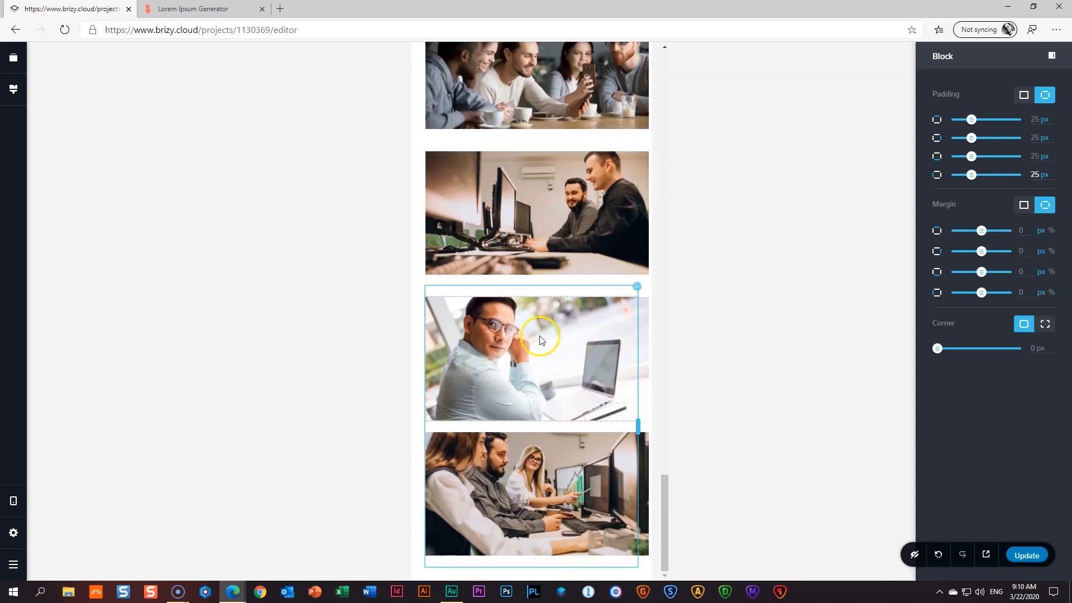
{"action": "scroll", "coordinate": [586, 293], "scroll_direction": "up", "scroll_amount": 10}
{"action": "scroll", "coordinate": [586, 296], "scroll_direction": "up", "scroll_amount": 10}
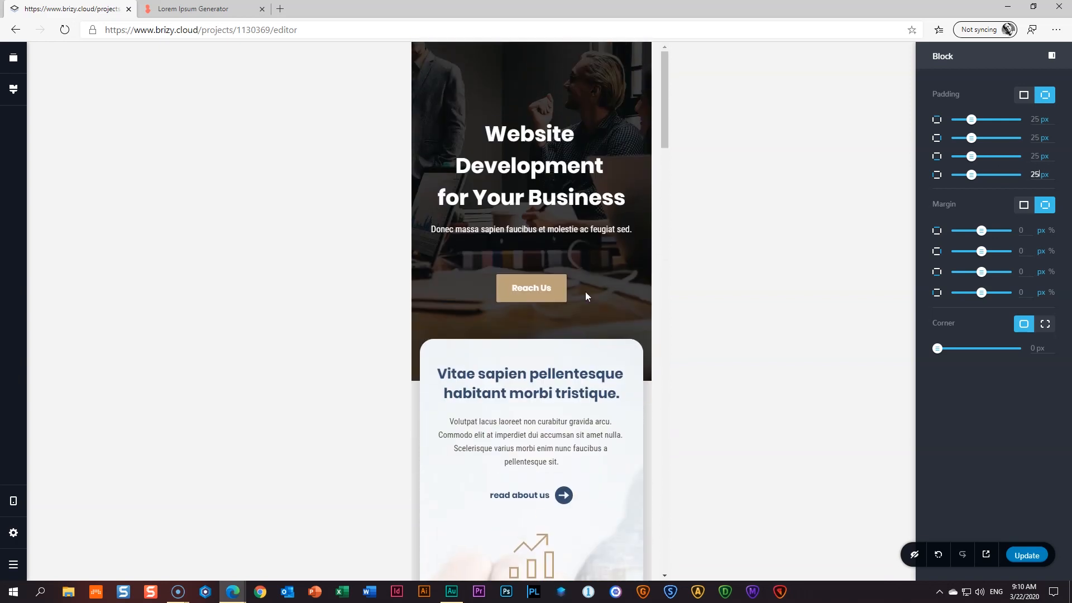
{"action": "scroll", "coordinate": [585, 292], "scroll_direction": "down", "scroll_amount": 12}
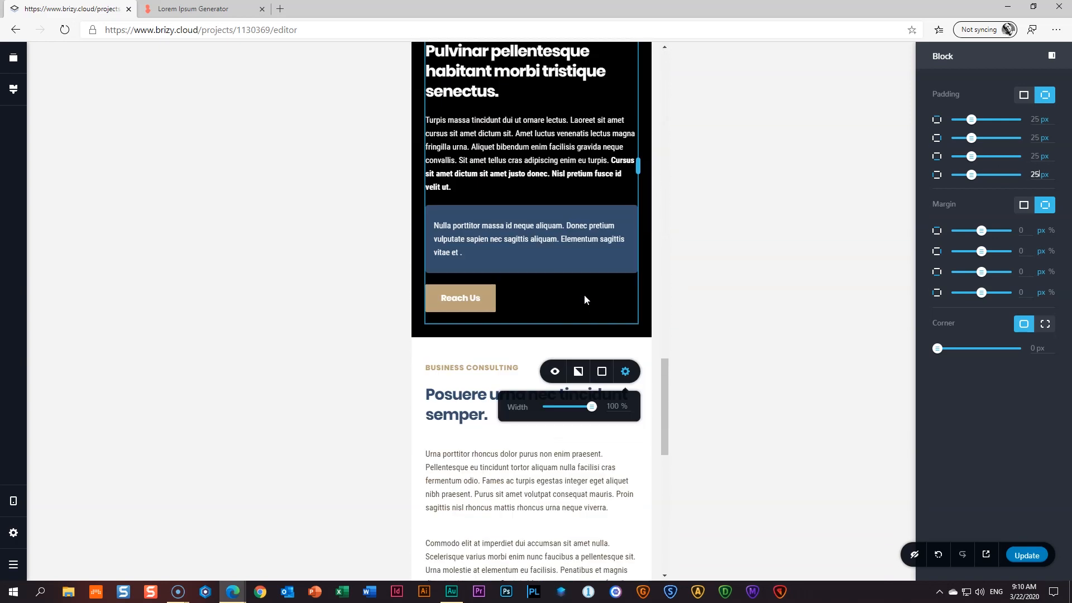
{"action": "scroll", "coordinate": [584, 300], "scroll_direction": "down", "scroll_amount": 10}
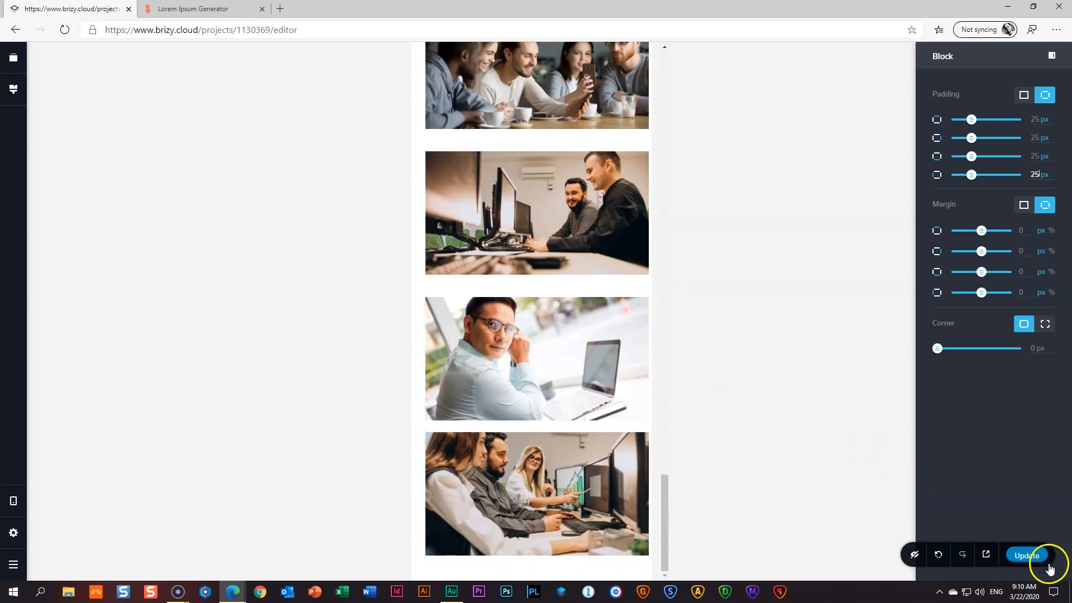
{"action": "left_click", "coordinate": [1036, 554]}
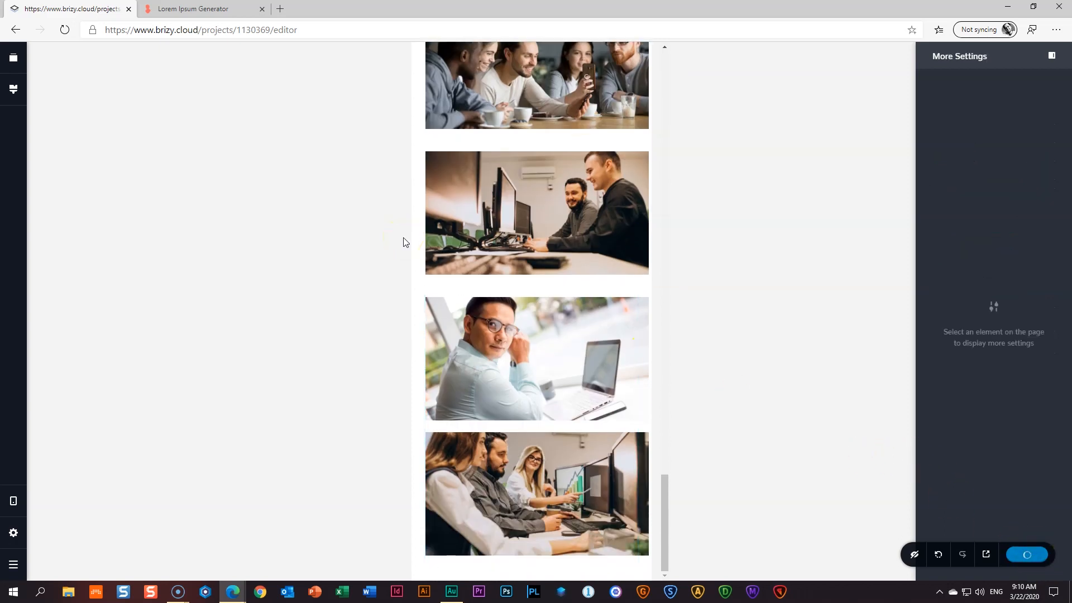
- Switch back to the desktop layout and open a live preview of the page
{"action": "key", "text": "ctrl+Up"}
{"action": "key", "text": "ctrl+Up"}
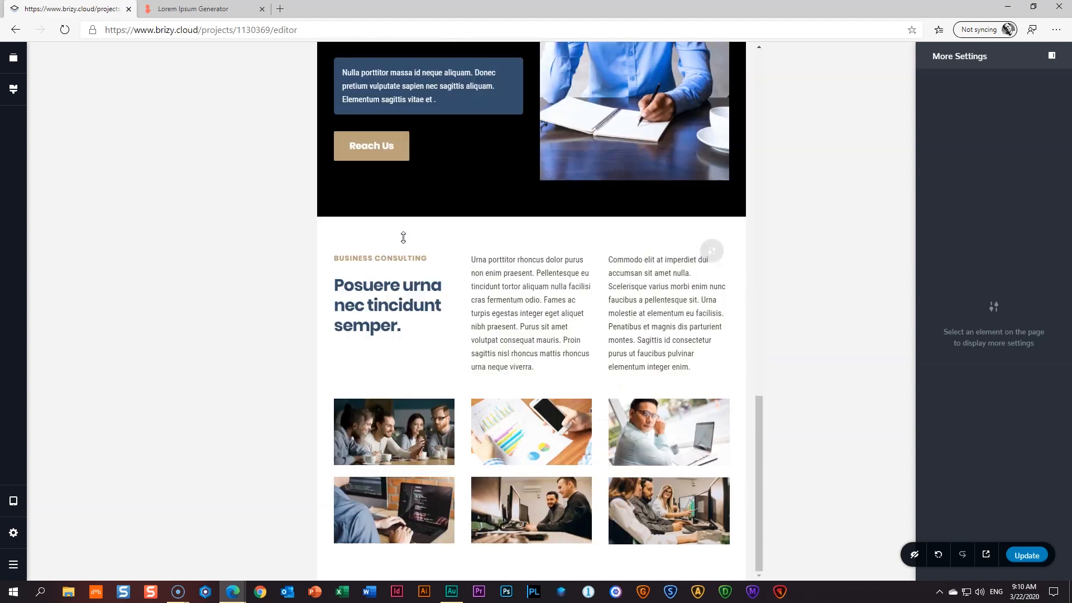
{"action": "scroll", "coordinate": [404, 239], "scroll_direction": "down", "scroll_amount": 7}
{"action": "scroll", "coordinate": [411, 248], "scroll_direction": "down", "scroll_amount": 6}
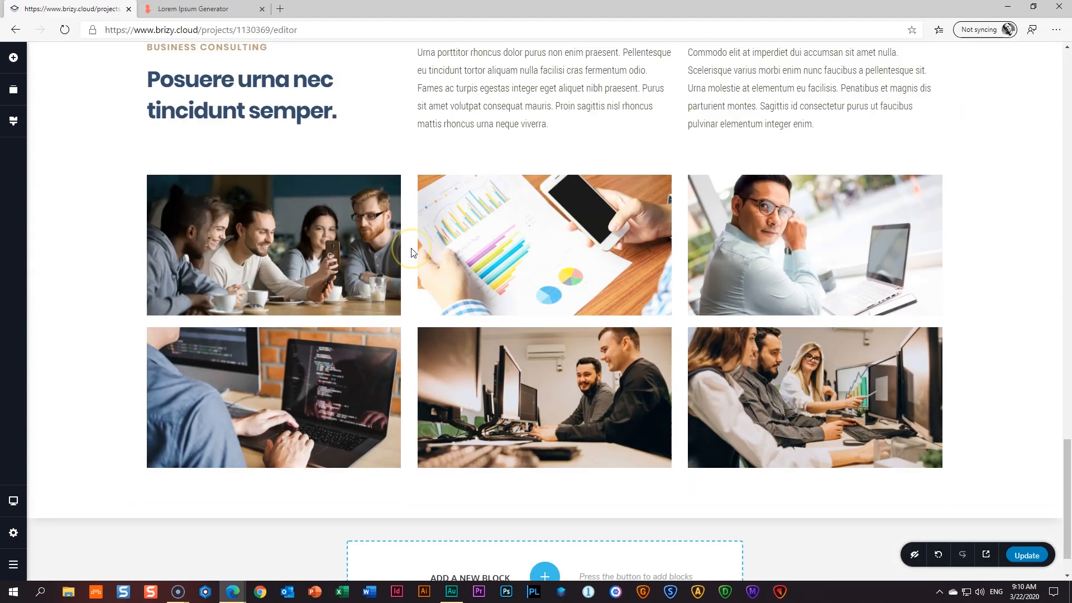
{"action": "scroll", "coordinate": [411, 248], "scroll_direction": "up", "scroll_amount": 2}
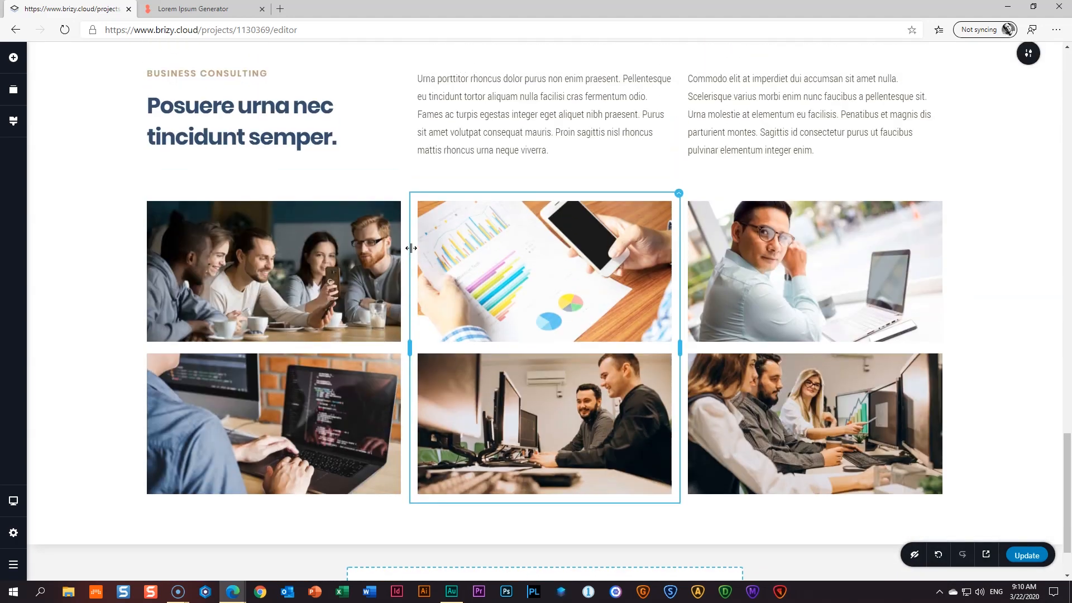
{"action": "scroll", "coordinate": [437, 248], "scroll_direction": "down", "scroll_amount": 2}
{"action": "scroll", "coordinate": [483, 265], "scroll_direction": "up", "scroll_amount": 2}
{"action": "left_click", "coordinate": [986, 555]}
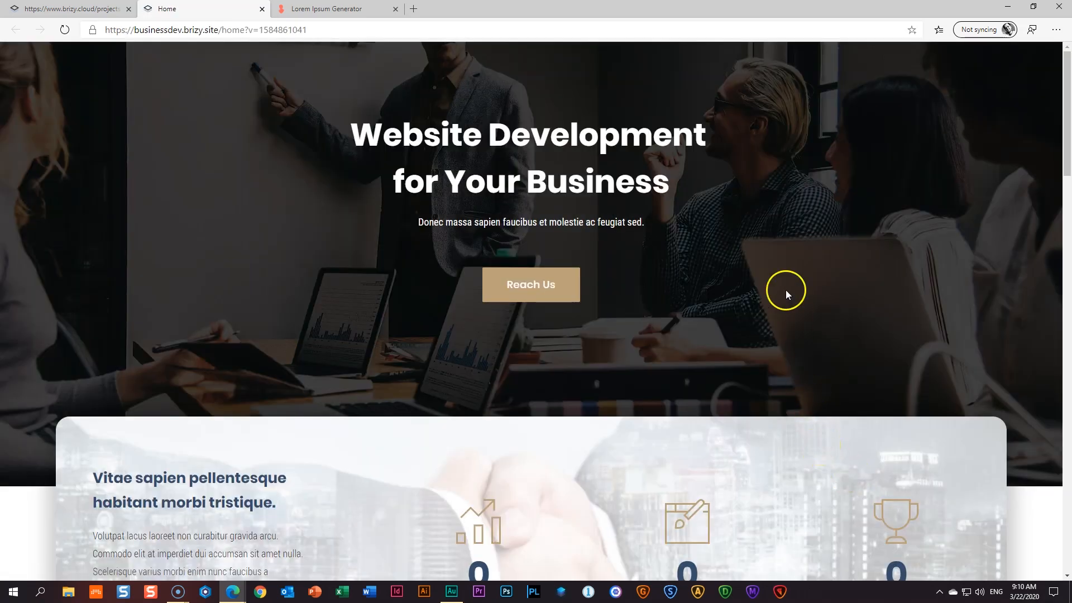
- Scroll the preview down to the six-photo section, then close the Home tab
{"action": "scroll", "coordinate": [786, 290], "scroll_direction": "down", "scroll_amount": 4}
{"action": "scroll", "coordinate": [784, 260], "scroll_direction": "down", "scroll_amount": 6}
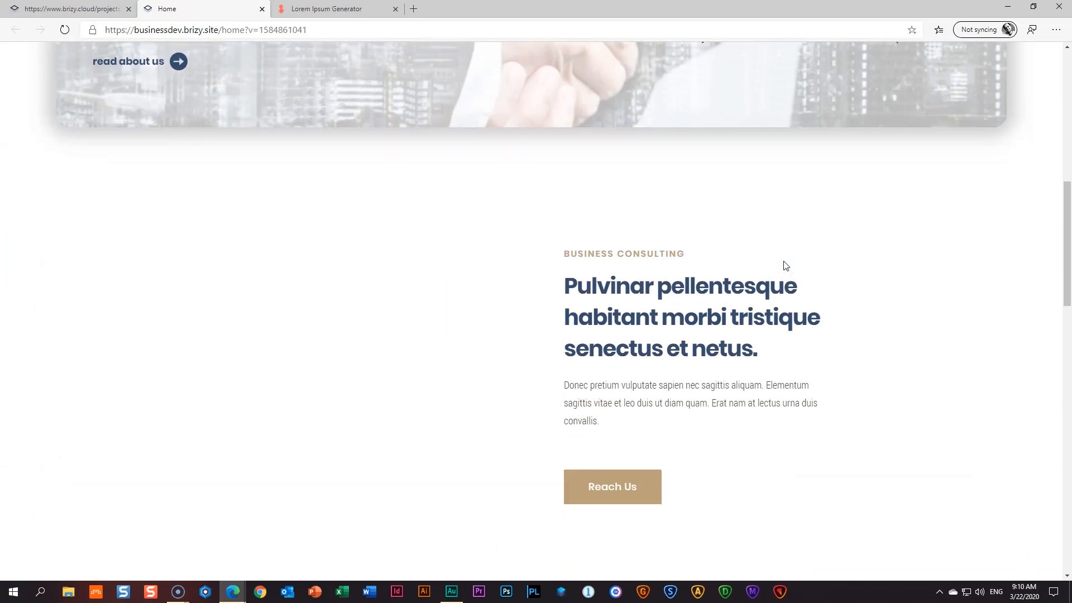
{"action": "scroll", "coordinate": [786, 266], "scroll_direction": "down", "scroll_amount": 6}
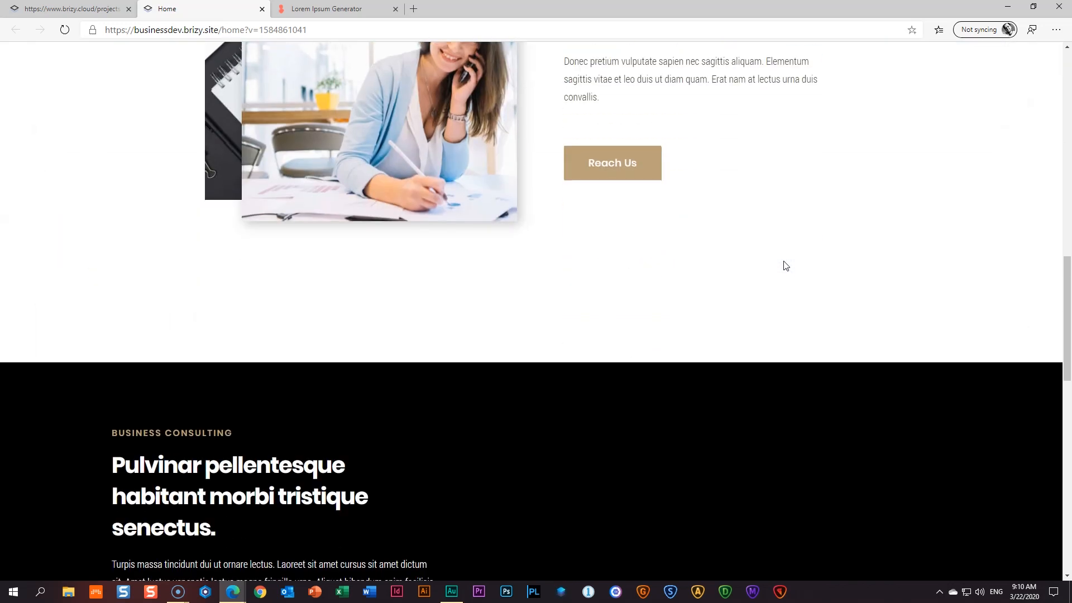
{"action": "scroll", "coordinate": [785, 265], "scroll_direction": "down", "scroll_amount": 6}
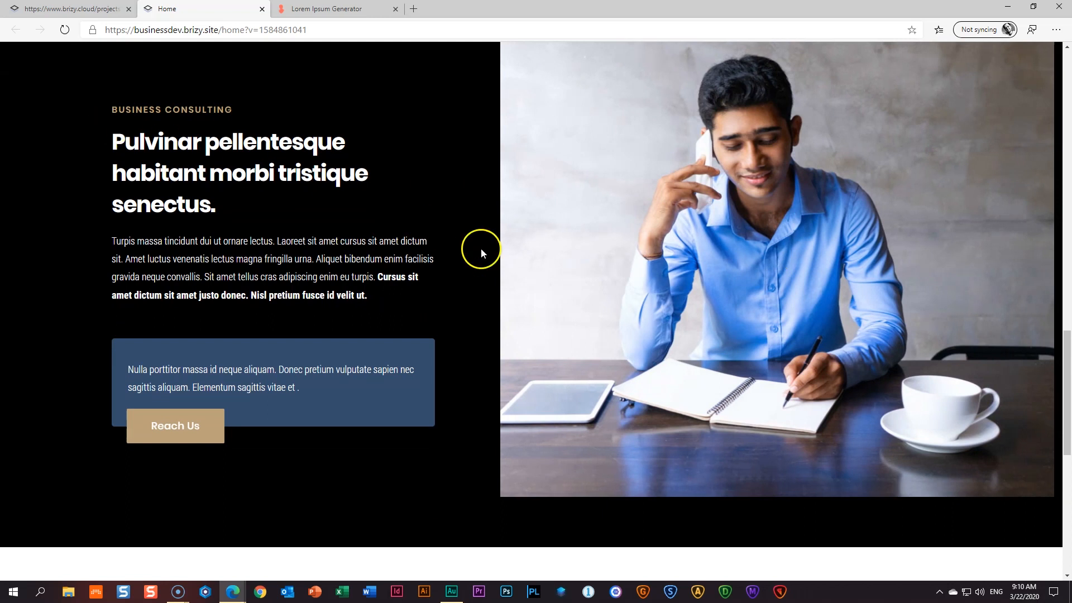
{"action": "scroll", "coordinate": [370, 270], "scroll_direction": "down", "scroll_amount": 9}
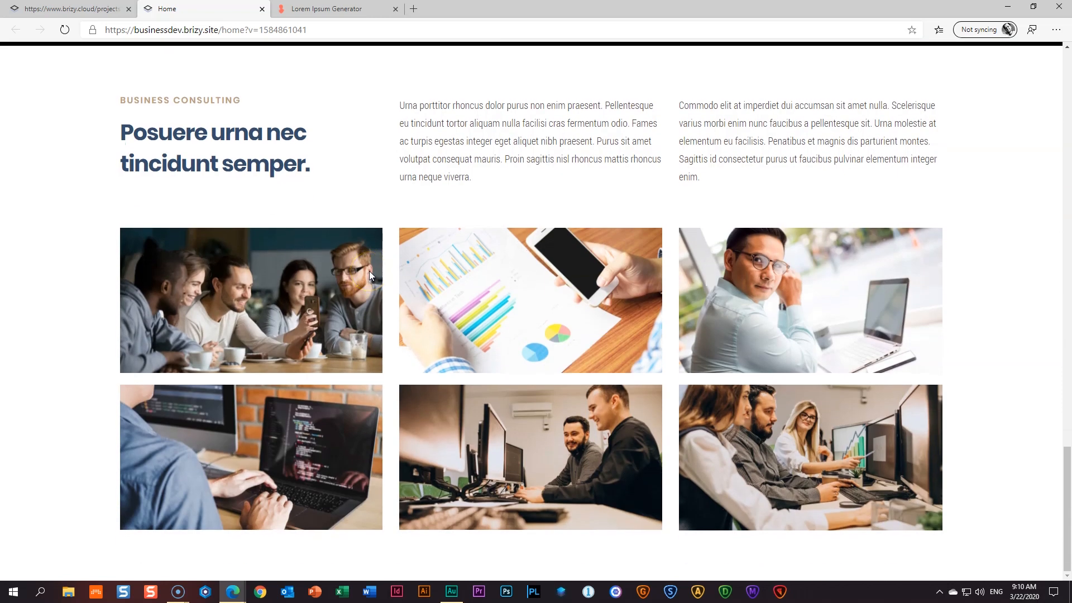
{"action": "left_click", "coordinate": [262, 9]}
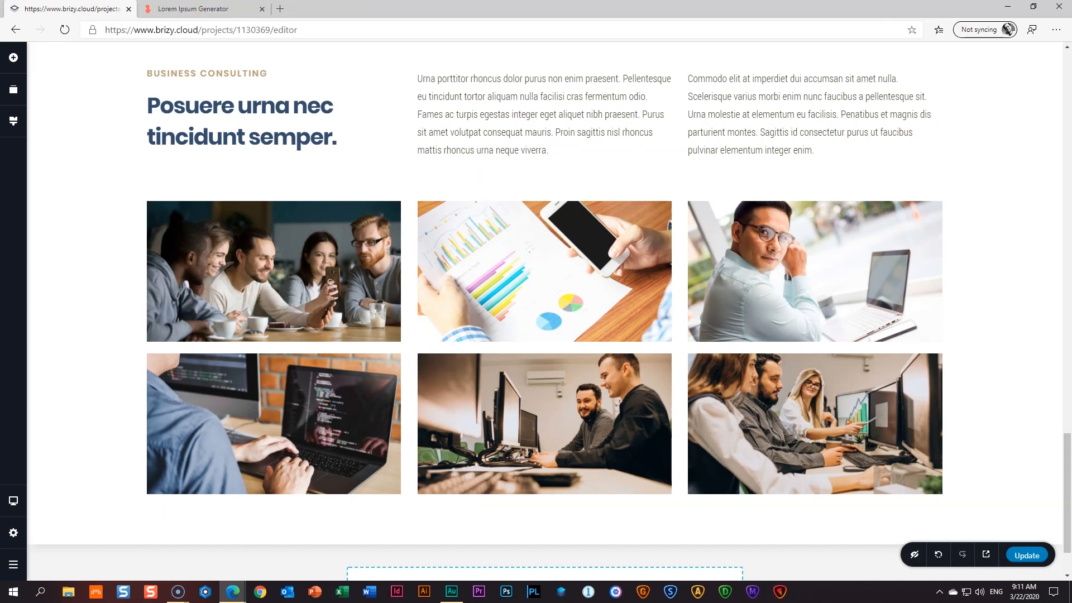
- Scroll below the photo gallery and open the block library with Add a New Block
{"action": "scroll", "coordinate": [444, 305], "scroll_direction": "down", "scroll_amount": 2}
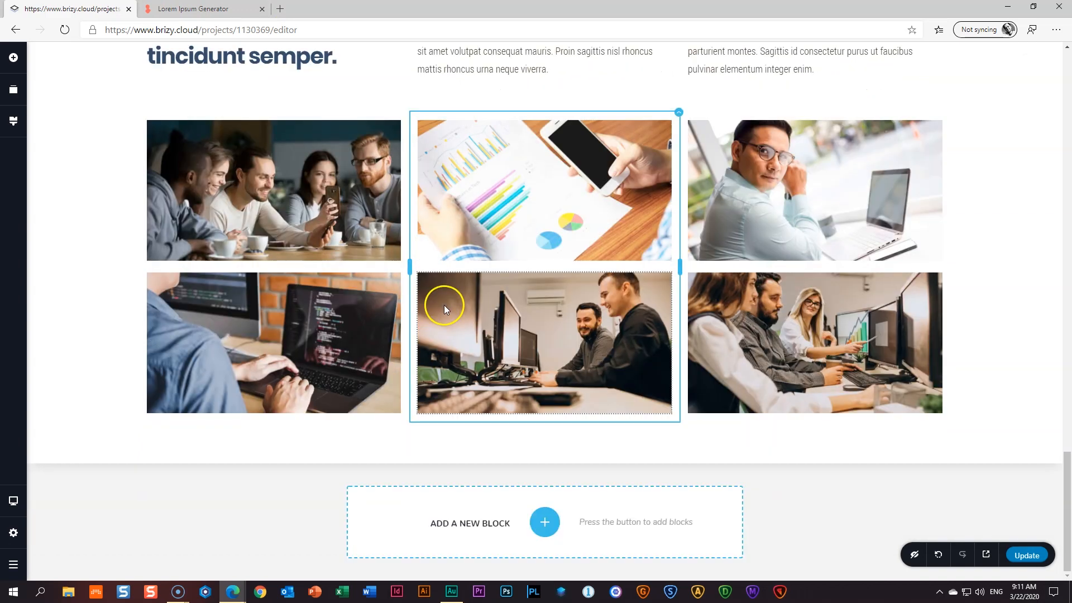
{"action": "left_click", "coordinate": [545, 523]}
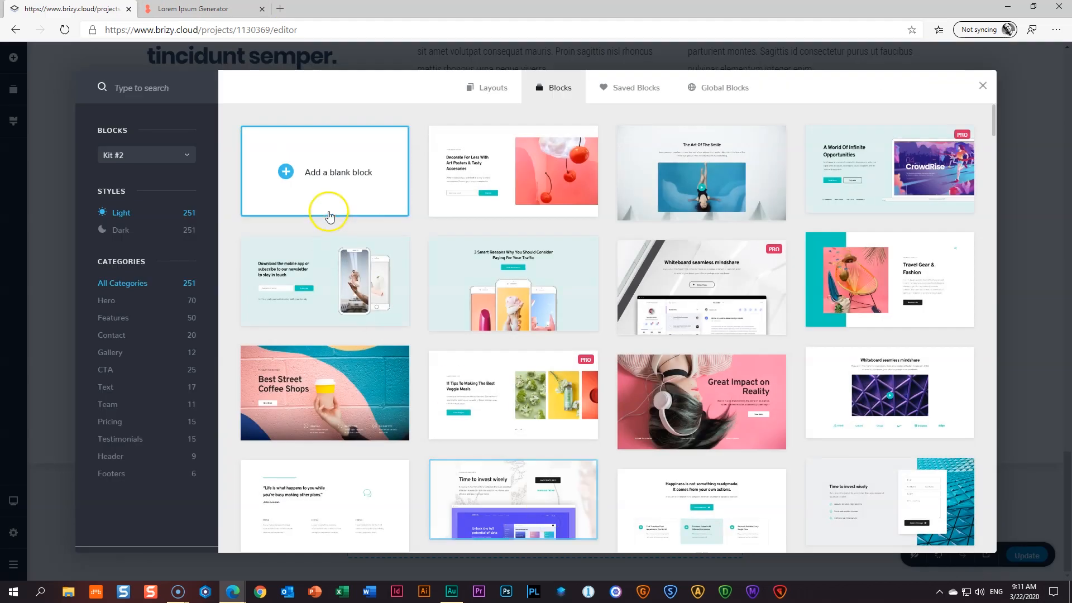
- Add a blank block below the gallery and set its Width to Full
{"action": "left_click", "coordinate": [343, 175]}
{"action": "scroll", "coordinate": [343, 179], "scroll_direction": "down", "scroll_amount": 3}
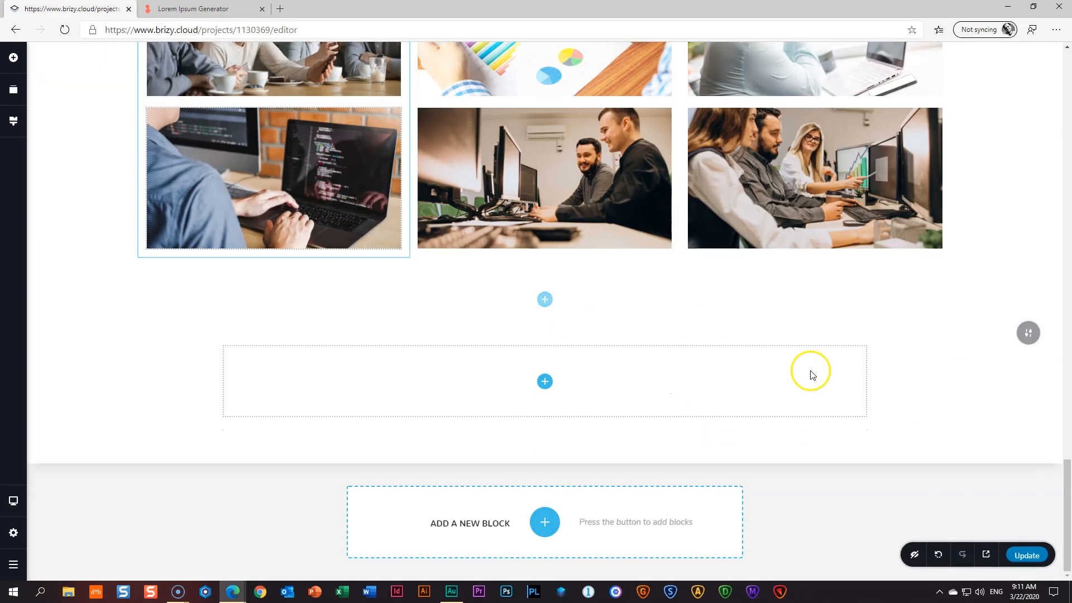
{"action": "left_click", "coordinate": [1029, 334]}
{"action": "left_click", "coordinate": [978, 334]}
{"action": "left_click", "coordinate": [998, 371]}
{"action": "left_click", "coordinate": [994, 400]}
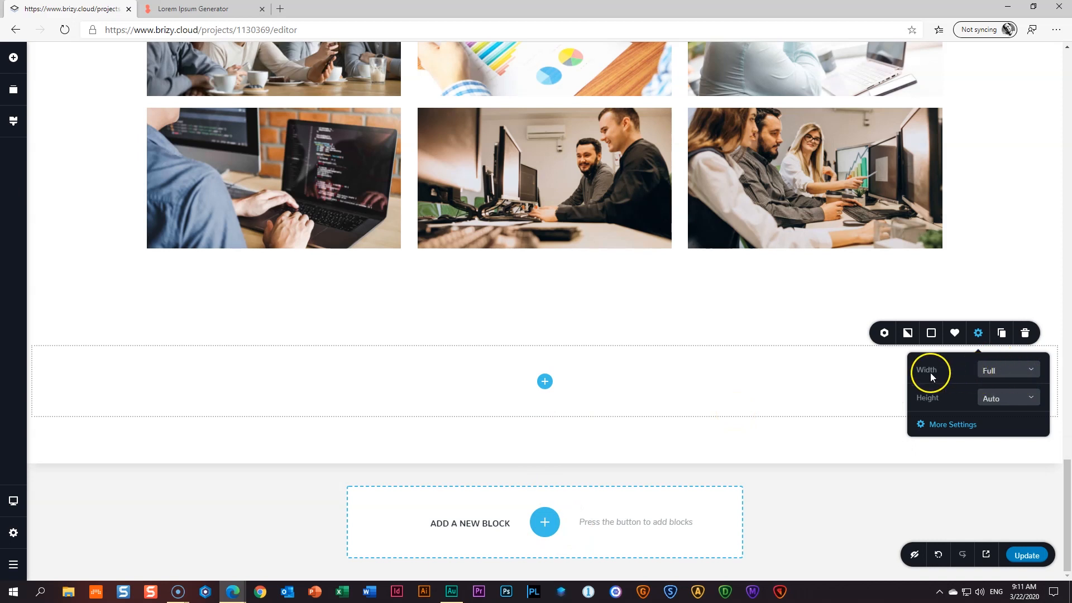
{"action": "left_click", "coordinate": [951, 425]}
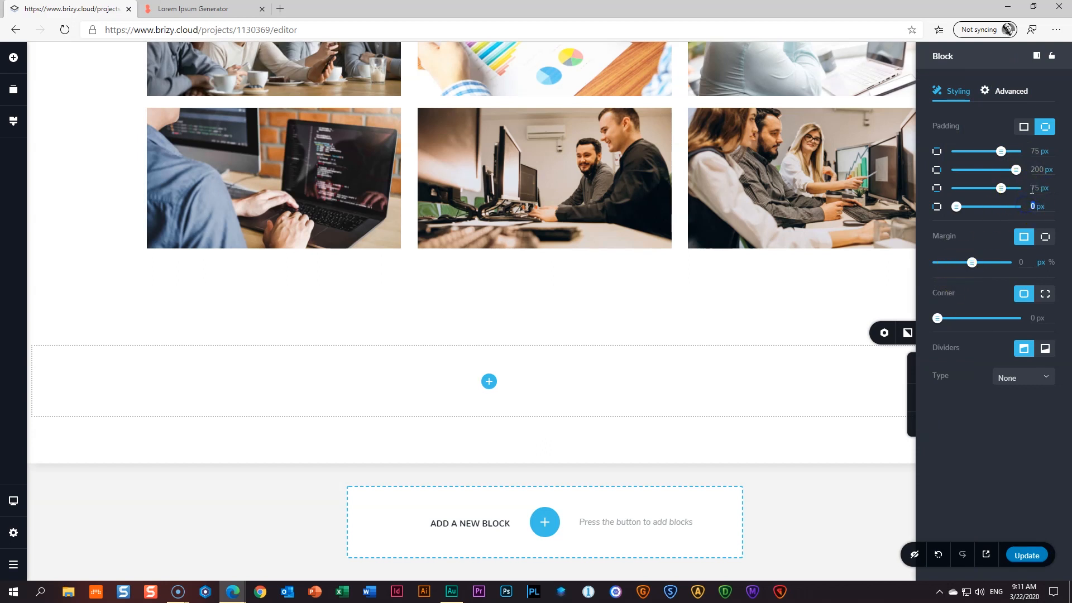
{"action": "left_click", "coordinate": [821, 399]}
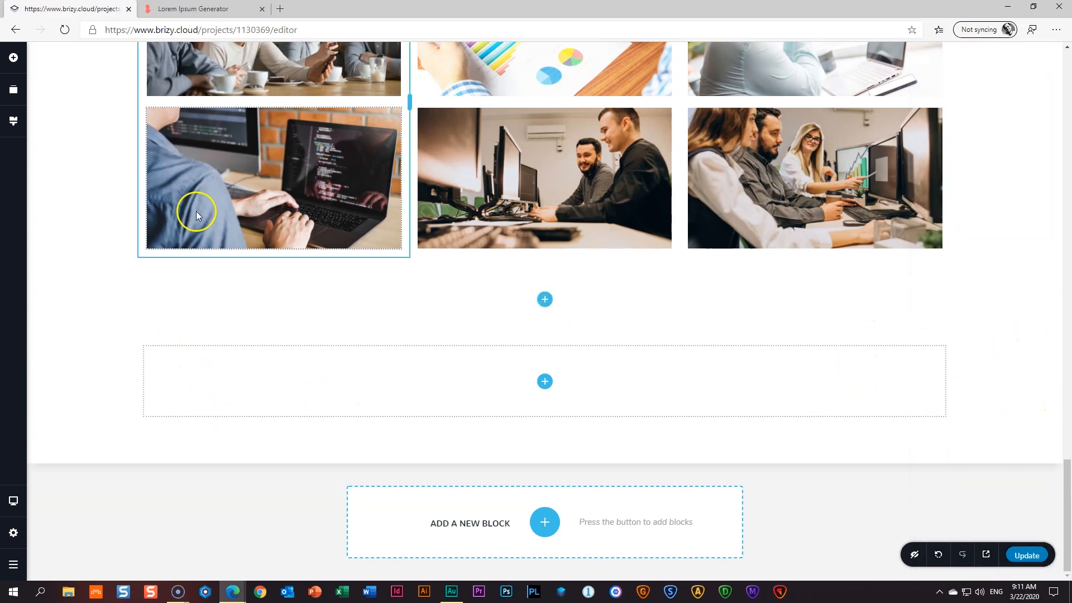
- Save the empty section as a reusable block, then delete it from the page
{"action": "scroll", "coordinate": [196, 211], "scroll_direction": "up", "scroll_amount": 15}
{"action": "scroll", "coordinate": [196, 210], "scroll_direction": "up", "scroll_amount": 5}
{"action": "scroll", "coordinate": [197, 215], "scroll_direction": "down", "scroll_amount": 20}
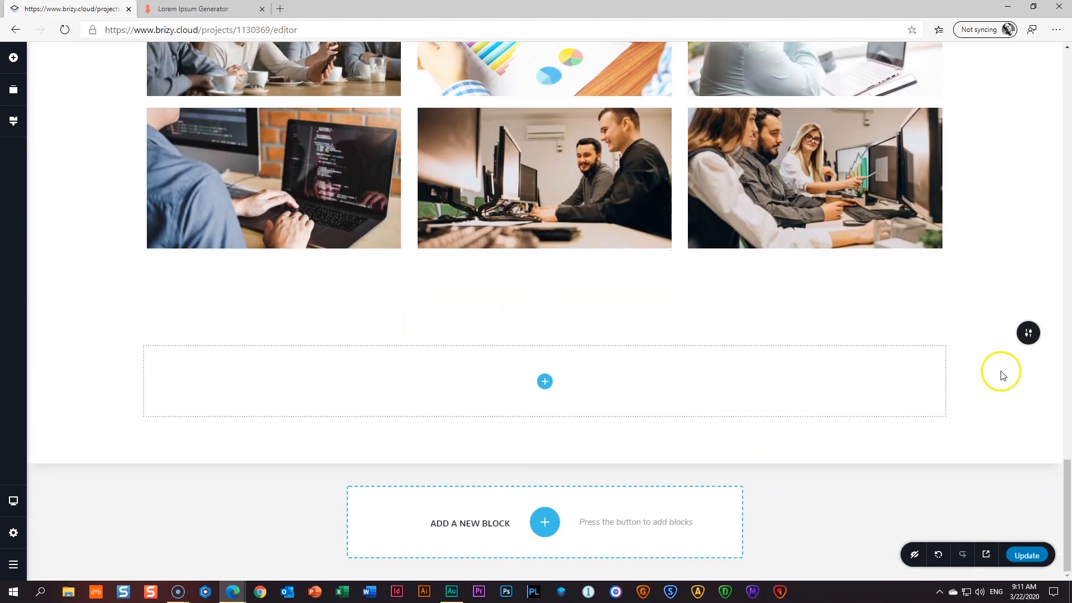
{"action": "left_click", "coordinate": [1028, 333]}
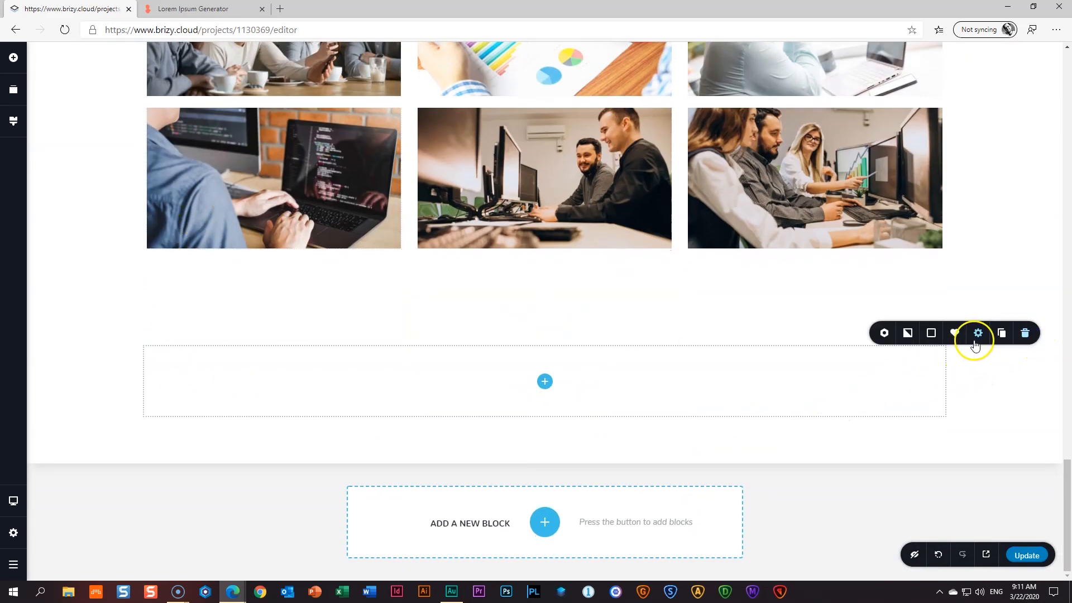
{"action": "left_click", "coordinate": [884, 333]}
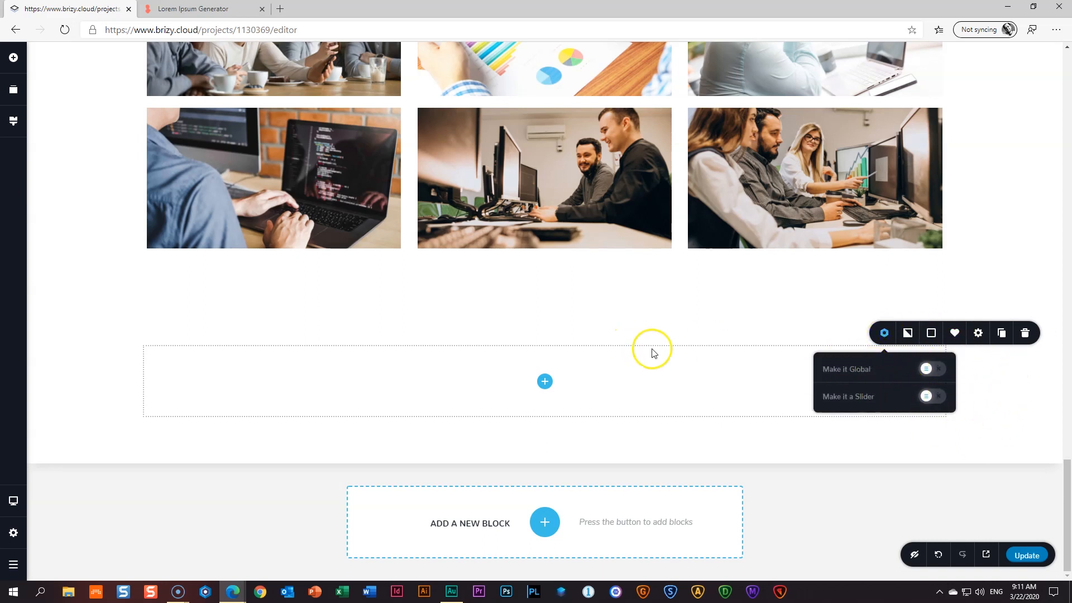
{"action": "left_click", "coordinate": [955, 334]}
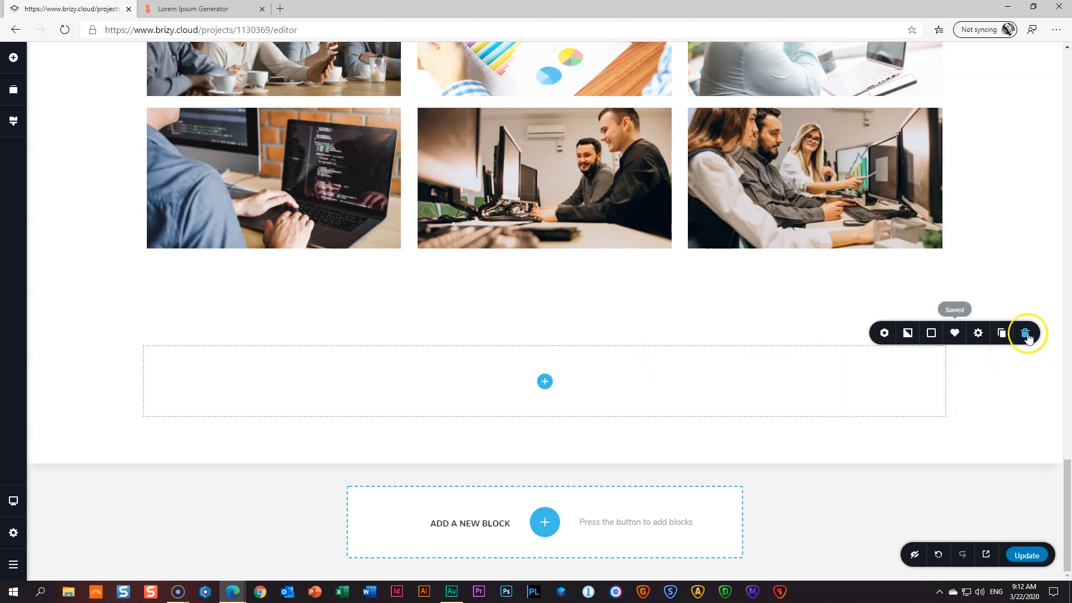
{"action": "left_click", "coordinate": [1026, 333]}
- Reinsert the empty section from the Saved Blocks library
{"action": "left_click", "coordinate": [544, 522]}
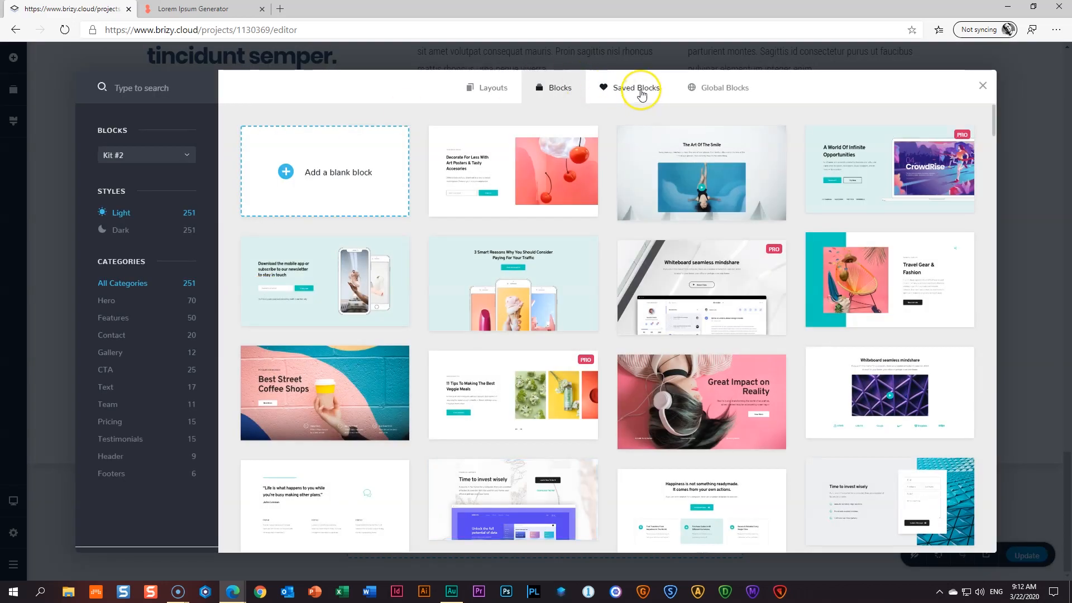
{"action": "left_click", "coordinate": [641, 92]}
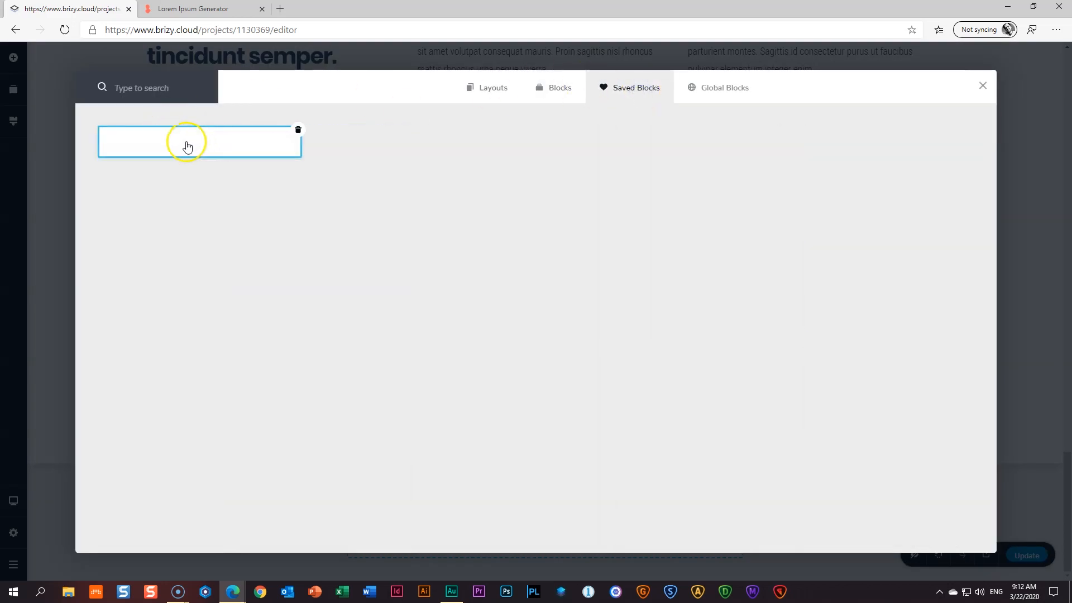
{"action": "left_click", "coordinate": [189, 143]}
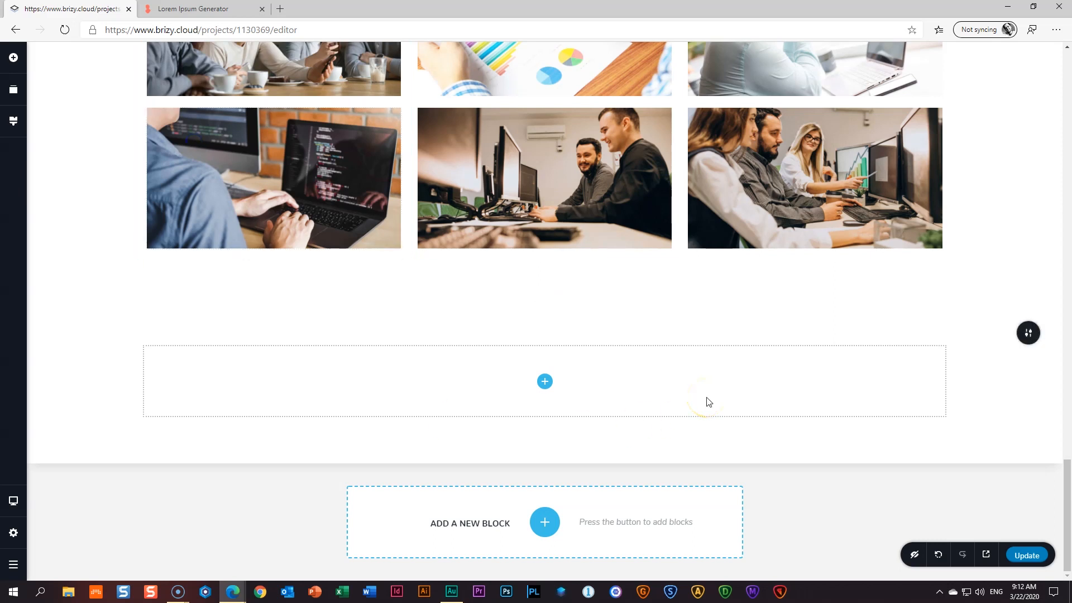
- Drag a Column element into the empty section to create two columns
{"action": "left_click", "coordinate": [540, 391]}
{"action": "left_click_drag", "start_coordinate": [124, 311], "coordinate": [425, 391]}
{"action": "left_click", "coordinate": [619, 381]}
{"action": "left_click", "coordinate": [451, 382]}
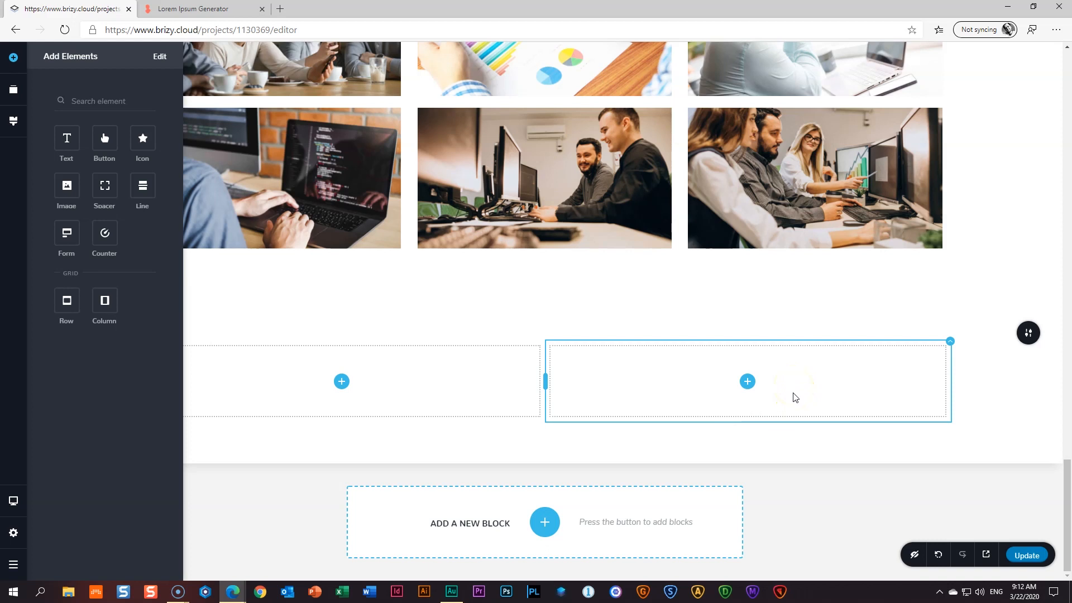
- Duplicate the 'Posuere urna nec tincidunt semper.' heading and move the copy into the right column
{"action": "scroll", "coordinate": [799, 413], "scroll_direction": "up", "scroll_amount": 9}
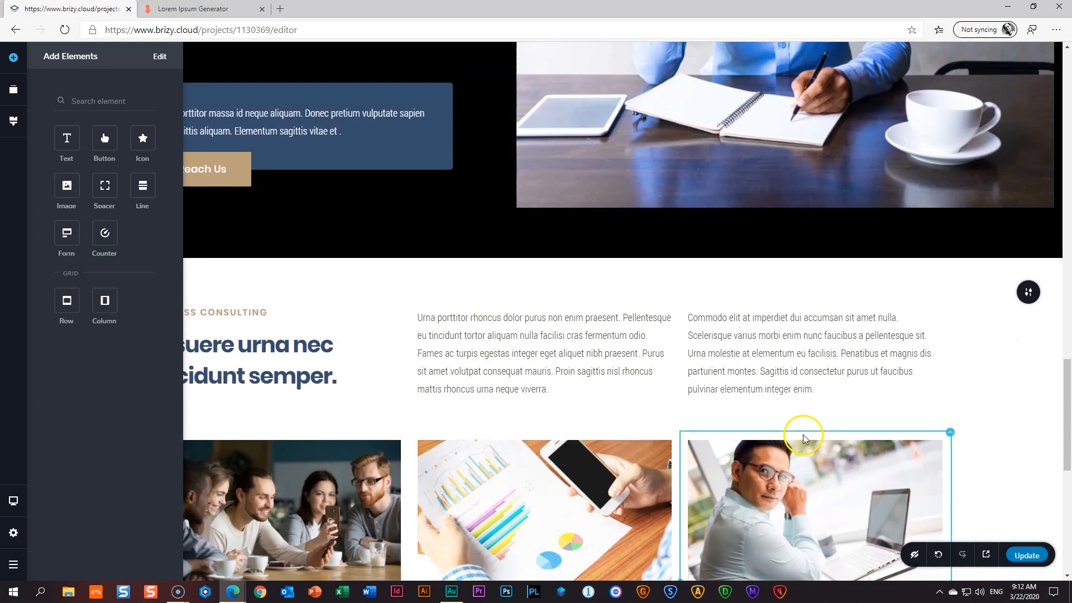
{"action": "scroll", "coordinate": [803, 437], "scroll_direction": "down", "scroll_amount": 6}
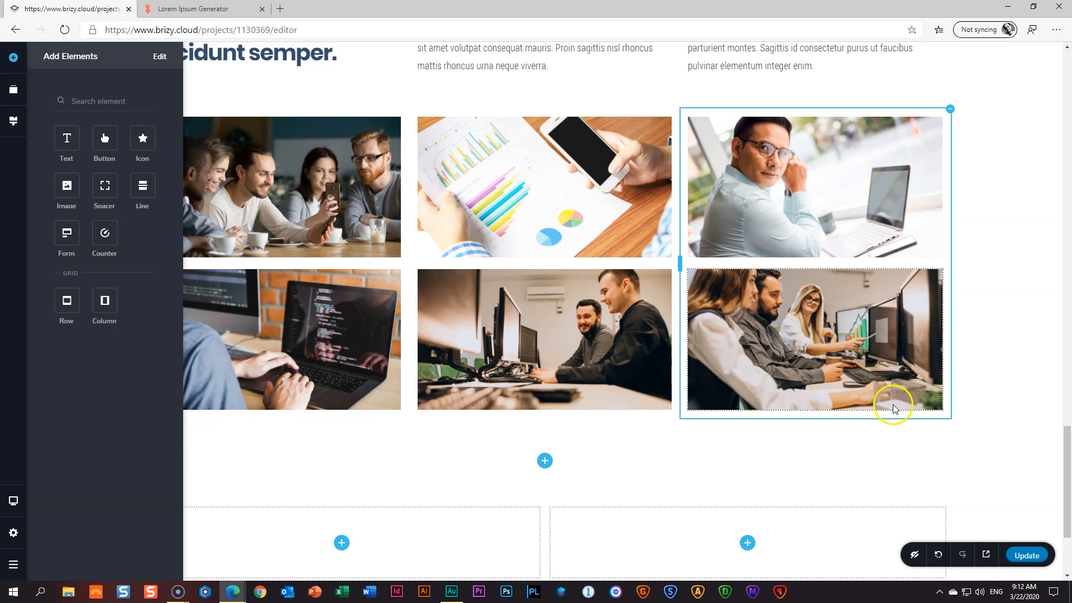
{"action": "scroll", "coordinate": [721, 385], "scroll_direction": "up", "scroll_amount": 2}
{"action": "left_click", "coordinate": [311, 134]}
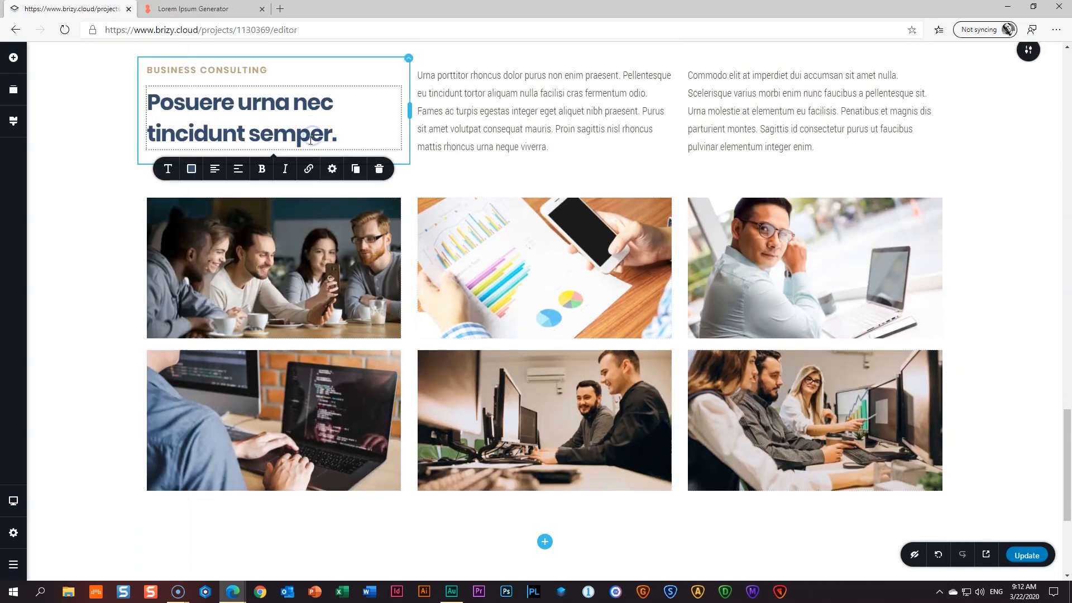
{"action": "left_click", "coordinate": [356, 170]}
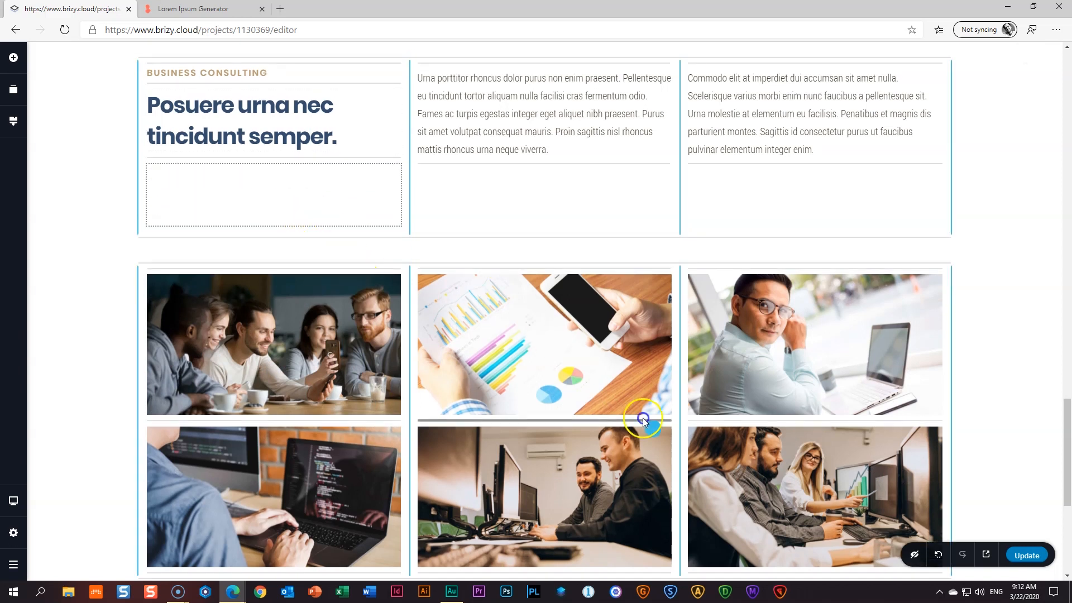
{"action": "left_click_drag", "start_coordinate": [829, 534], "coordinate": [752, 385]}
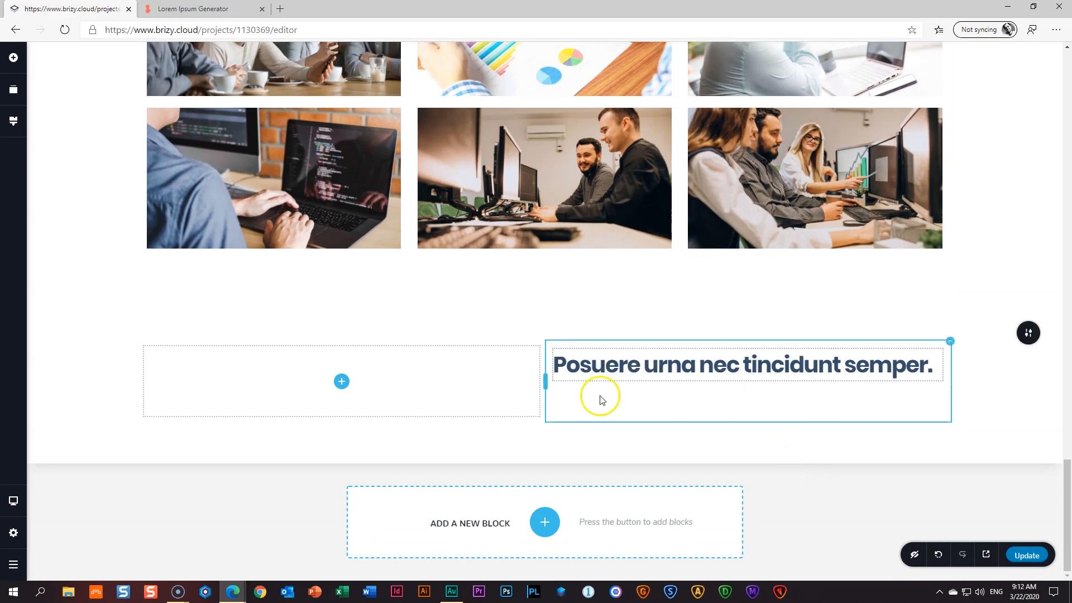
{"action": "left_click", "coordinate": [78, 128]}
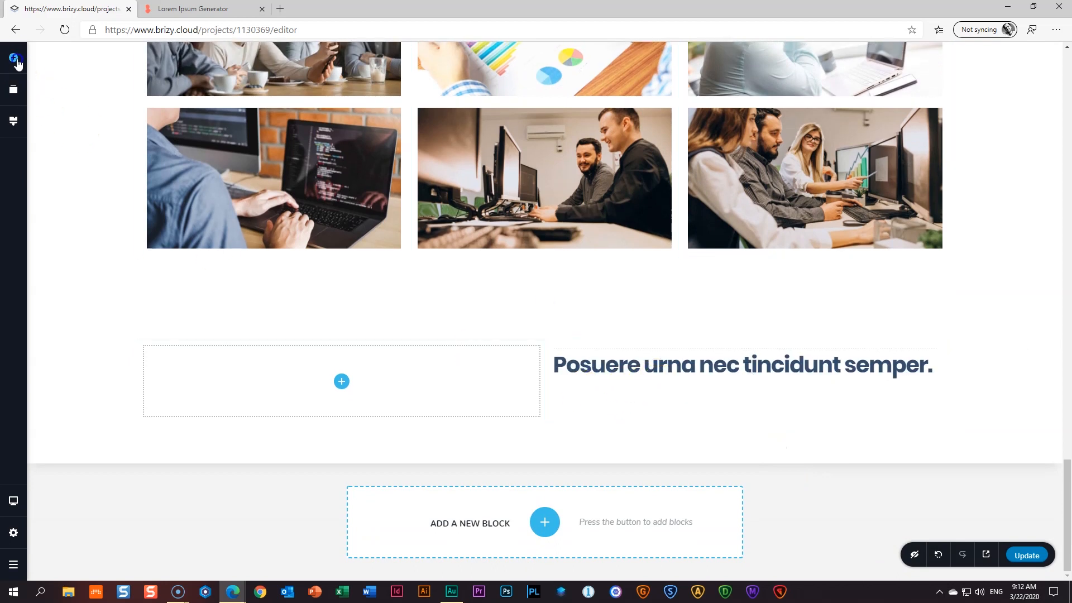
- Add a star icon below the copied heading, sized 24 px and aligned left
{"action": "left_click", "coordinate": [14, 58]}
{"action": "left_click_drag", "start_coordinate": [141, 138], "coordinate": [569, 409]}
{"action": "left_click", "coordinate": [751, 407]}
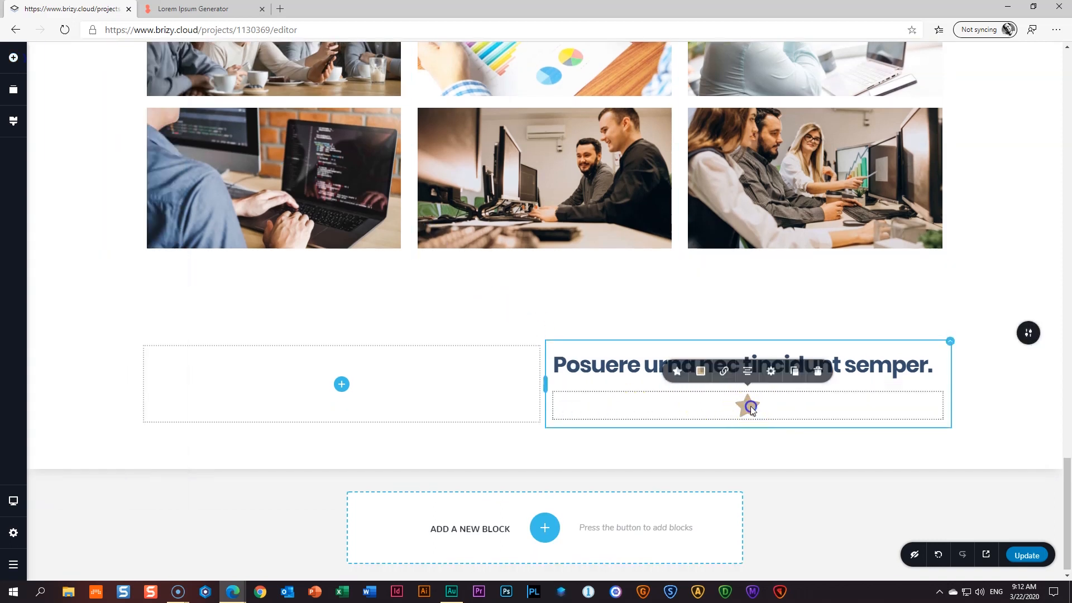
{"action": "left_click", "coordinate": [678, 373]}
{"action": "left_click", "coordinate": [667, 336]}
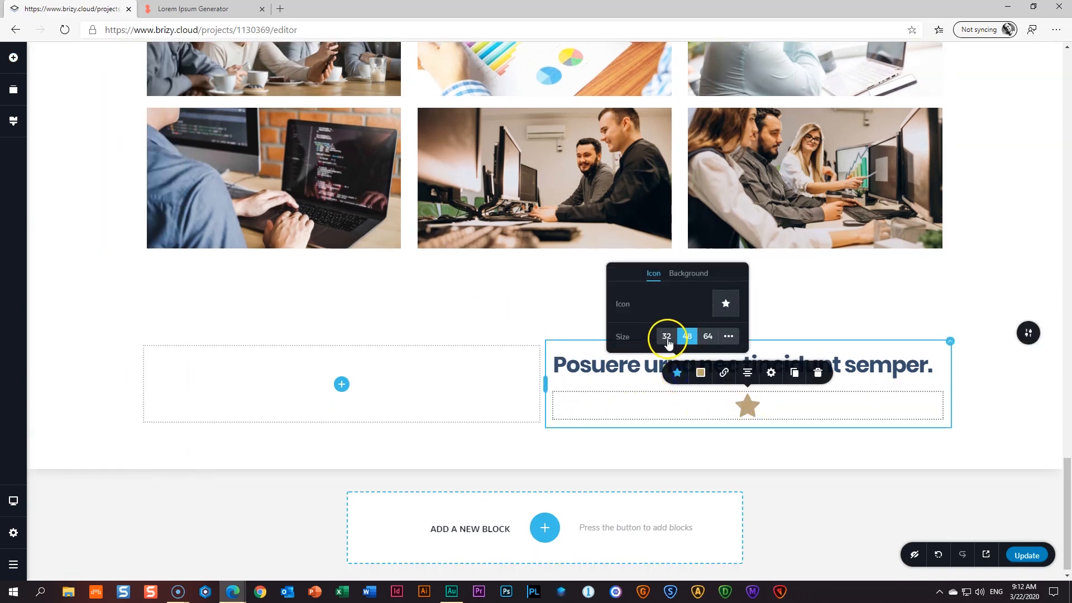
{"action": "left_click", "coordinate": [728, 337]}
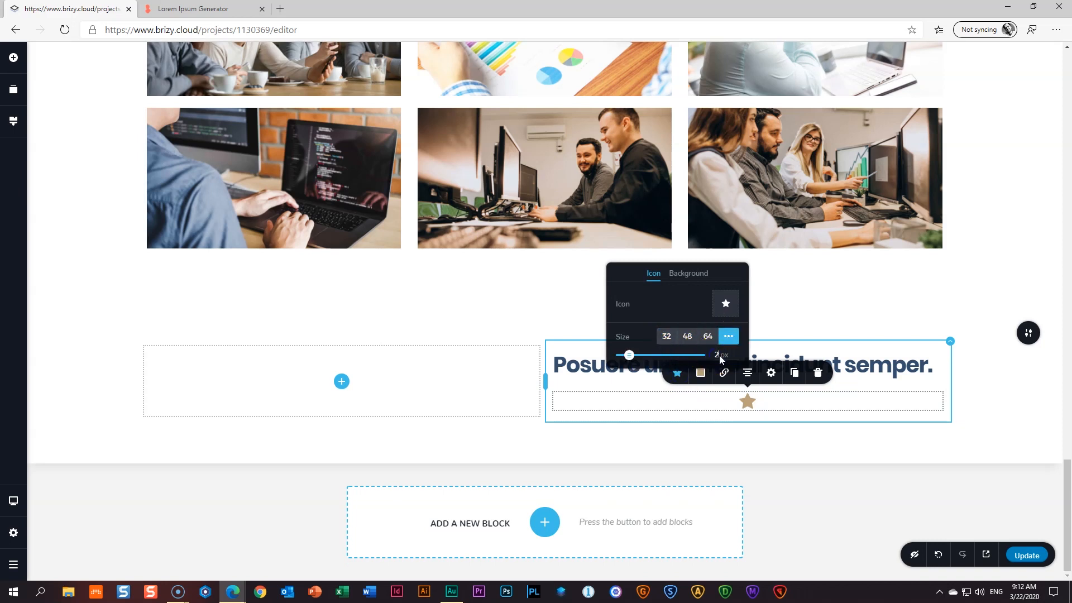
{"action": "left_click", "coordinate": [749, 372]}
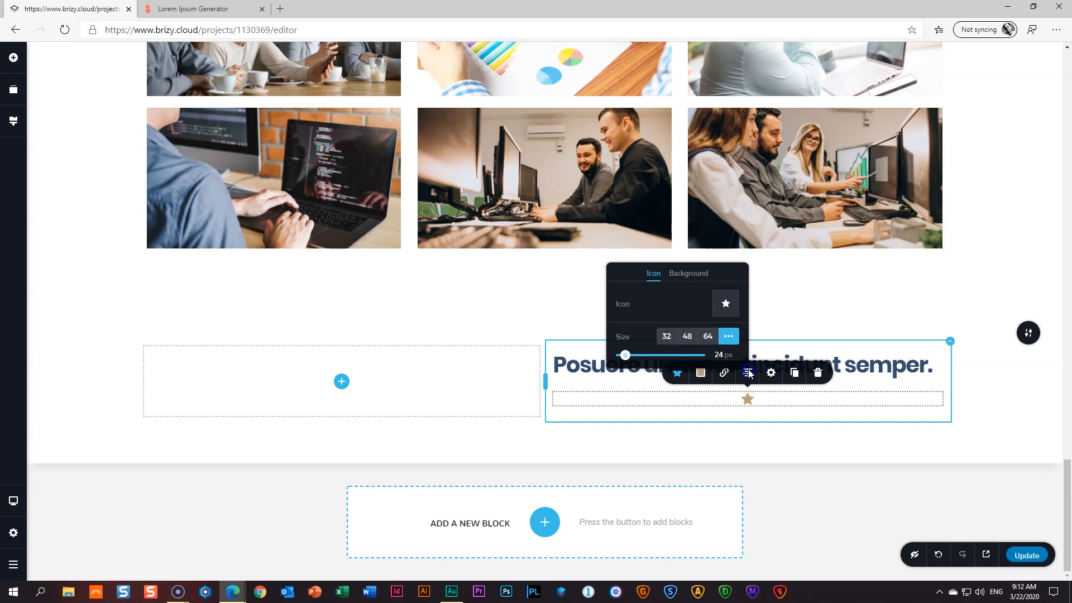
{"action": "left_click", "coordinate": [749, 374]}
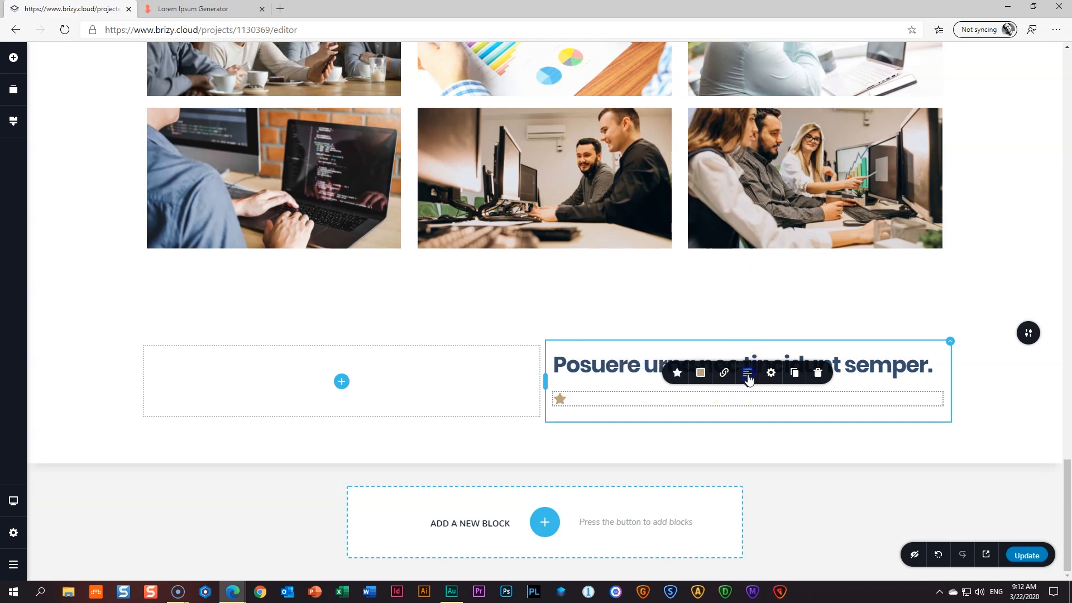
- Duplicate the star into a row of five and reduce icon spacing to 7 px
{"action": "left_click", "coordinate": [794, 373]}
{"action": "left_click", "coordinate": [694, 379]}
{"action": "left_click", "coordinate": [678, 372]}
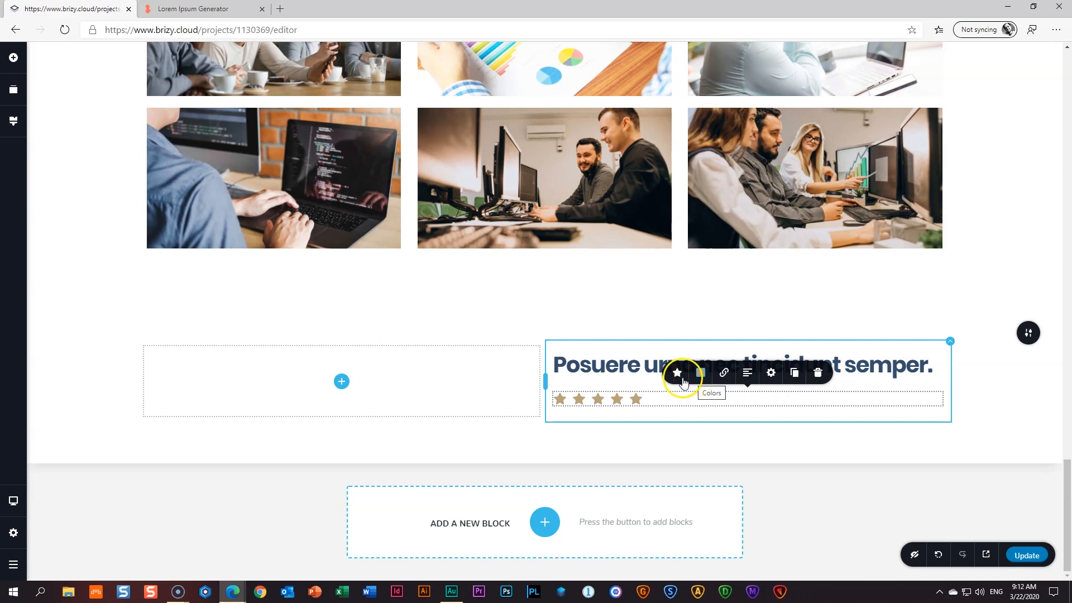
{"action": "left_click", "coordinate": [662, 337]}
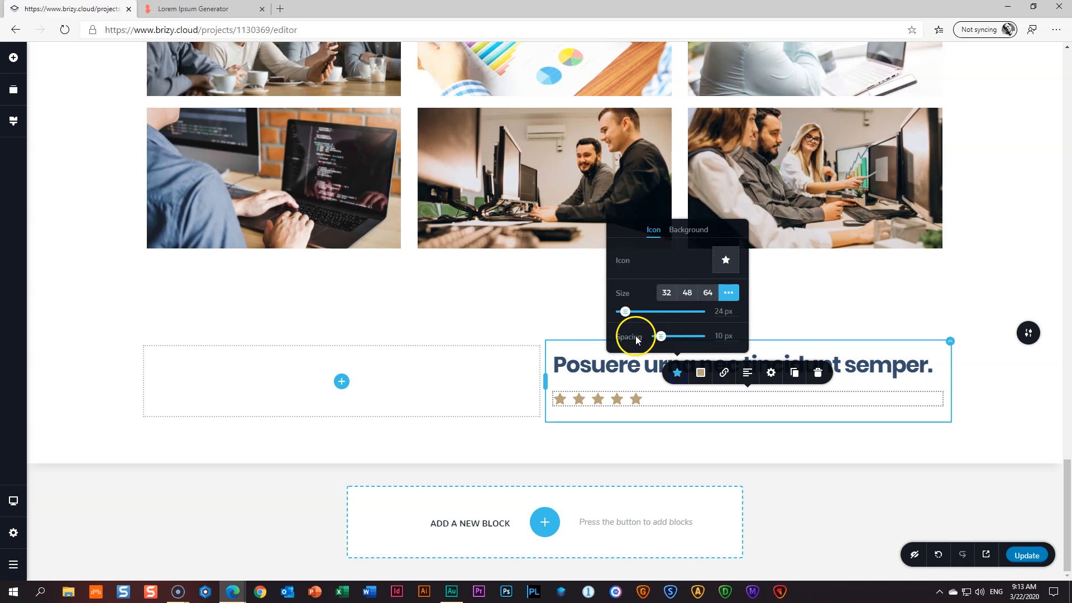
{"action": "left_click_drag", "start_coordinate": [661, 337], "coordinate": [660, 337]}
{"action": "left_click", "coordinate": [669, 402]}
{"action": "left_click", "coordinate": [669, 405]}
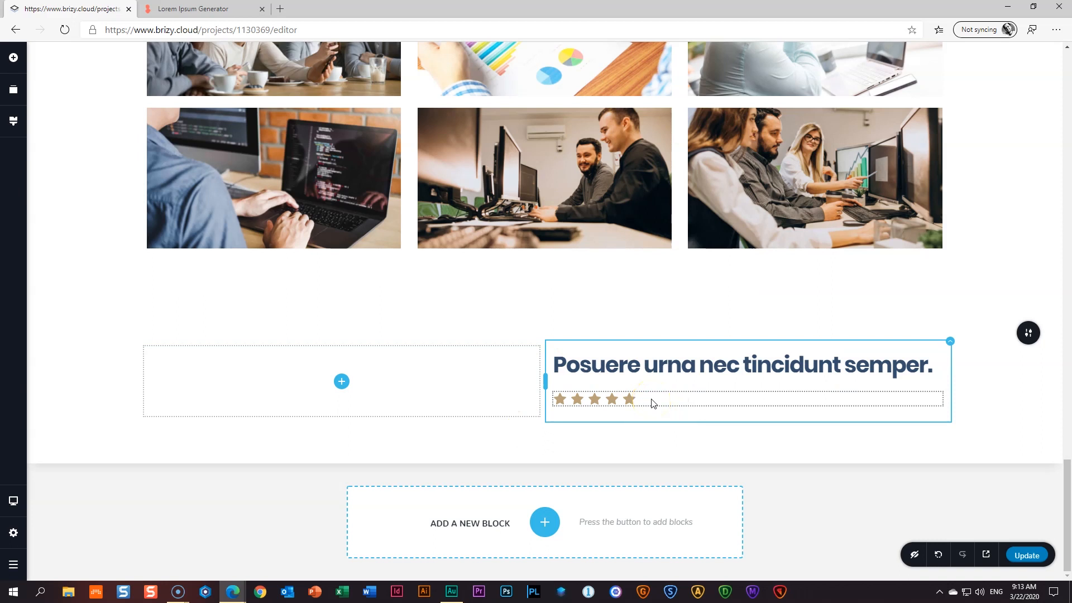
{"action": "scroll", "coordinate": [651, 405], "scroll_direction": "up", "scroll_amount": 6}
- Duplicate the paragraph text block and drag the copy below the stars
{"action": "left_click", "coordinate": [811, 187]}
{"action": "left_click", "coordinate": [897, 256]}
{"action": "scroll", "coordinate": [974, 239], "scroll_direction": "down", "scroll_amount": 2}
{"action": "left_click_drag", "start_coordinate": [809, 220], "coordinate": [672, 405]}
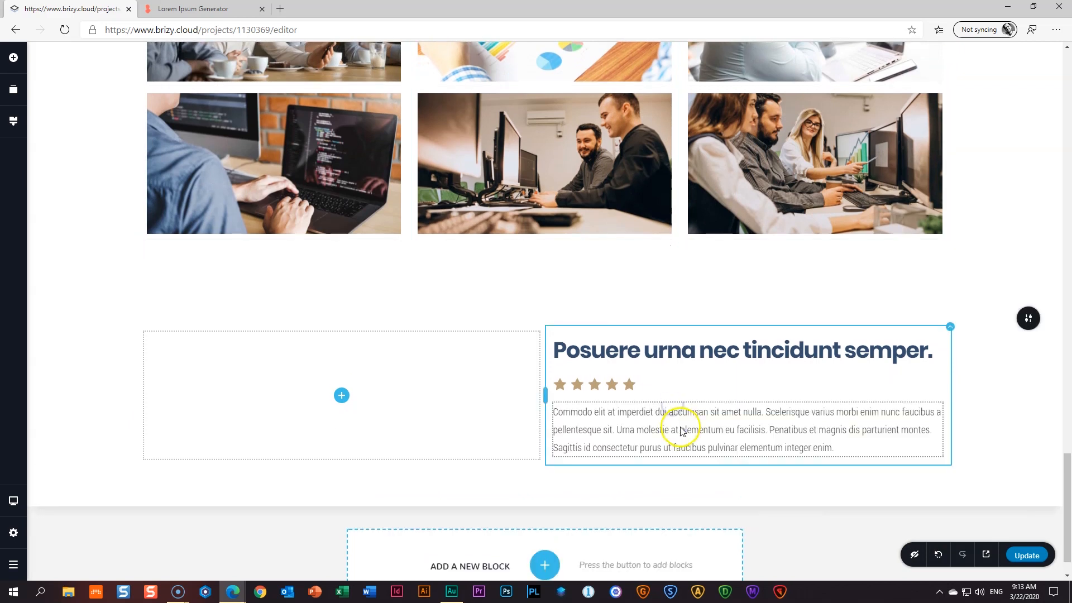
- Add an opening quotation mark to the copied paragraph and delete its third line
{"action": "left_click", "coordinate": [777, 440]}
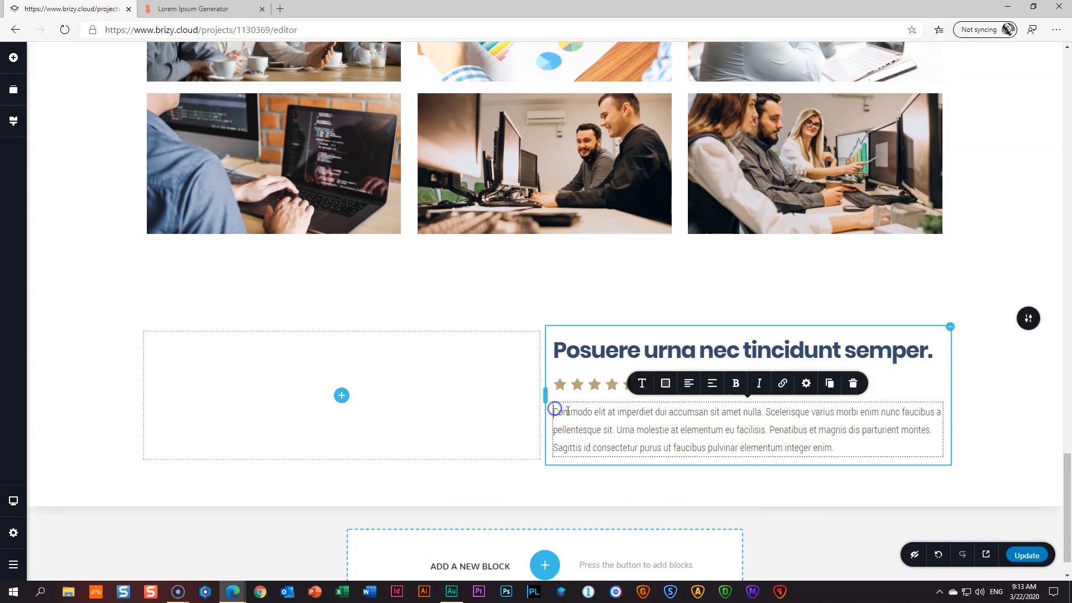
{"action": "type", "text": "\""}
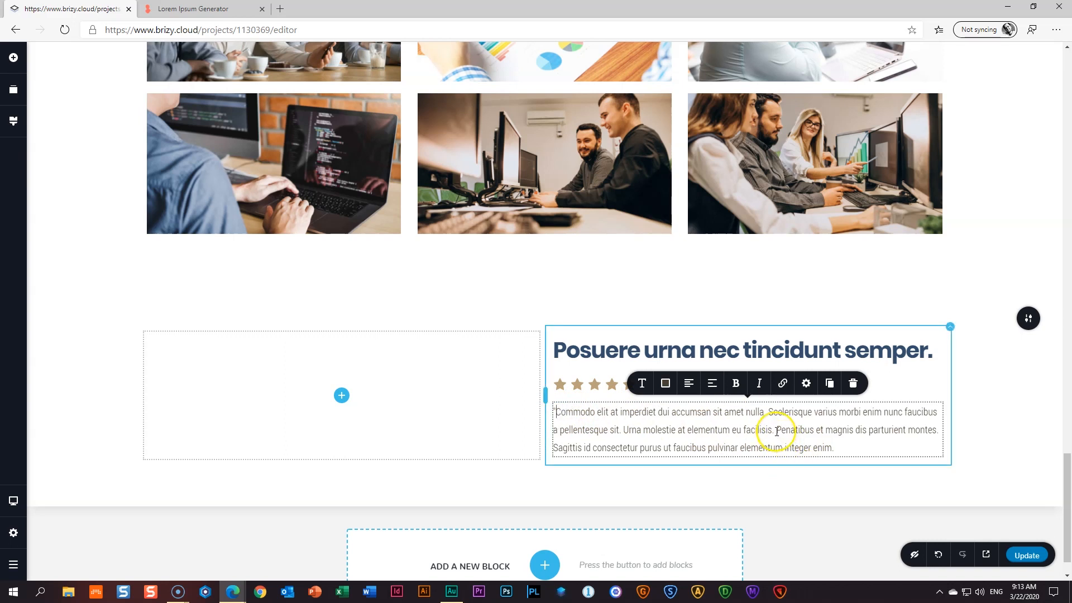
{"action": "left_click", "coordinate": [937, 428]}
{"action": "left_click_drag", "start_coordinate": [934, 438], "coordinate": [904, 449]}
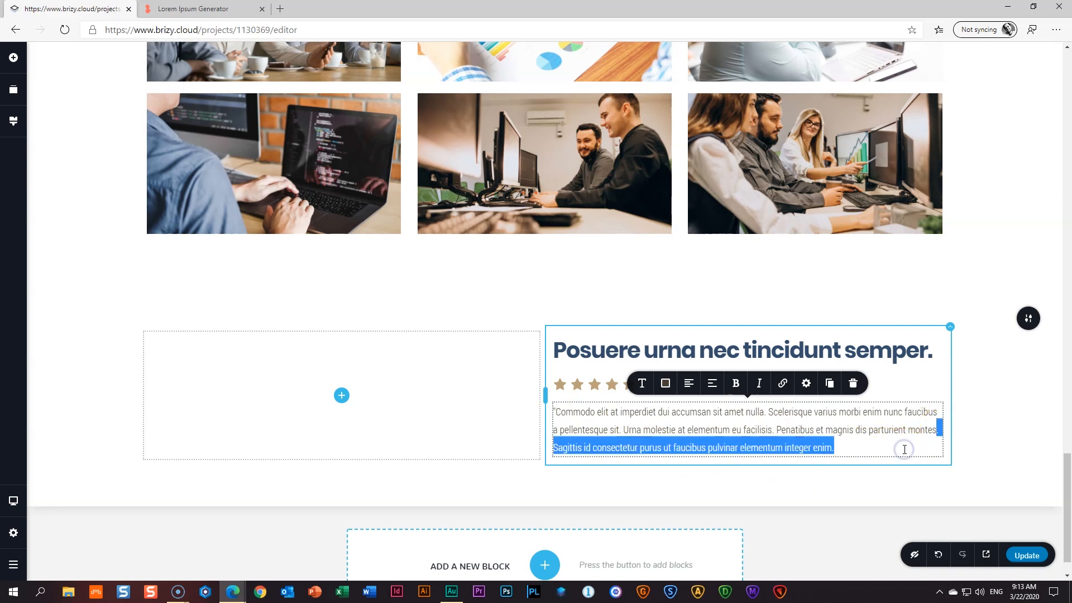
{"action": "key", "text": "BackSpace"}
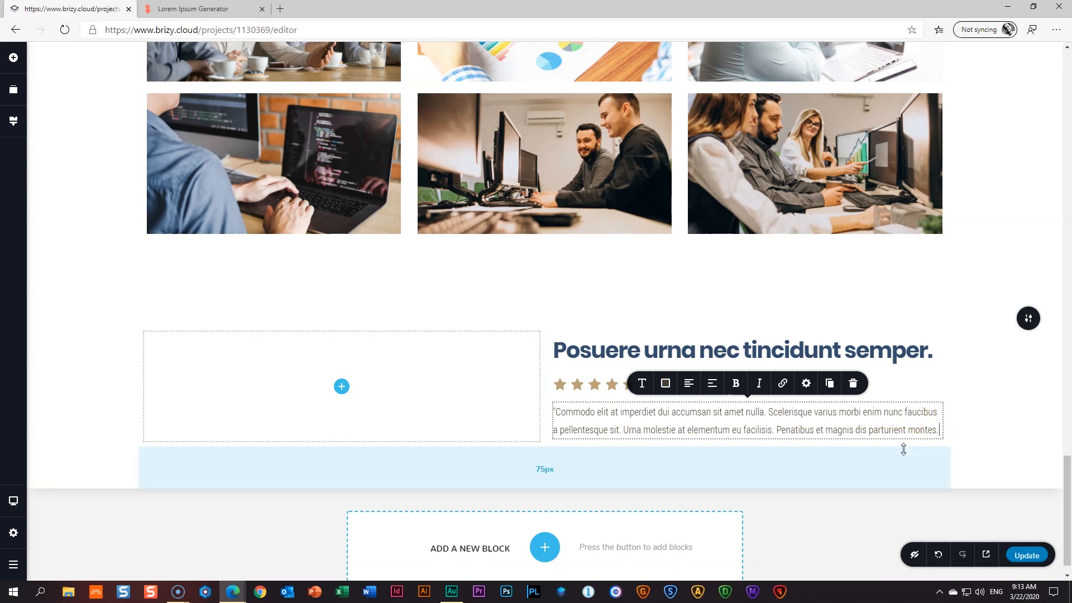
{"action": "left_click", "coordinate": [993, 429]}
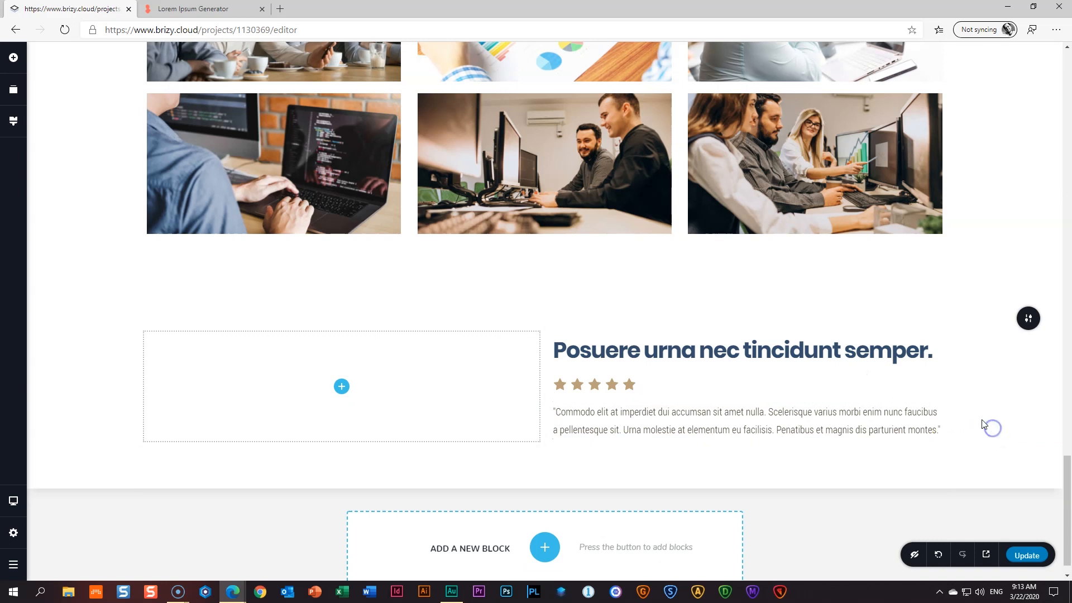
- Add an Image below the quote paragraph and upload the 13 _ Signature file into it
{"action": "left_click", "coordinate": [15, 60]}
{"action": "left_click_drag", "start_coordinate": [67, 185], "coordinate": [686, 468]}
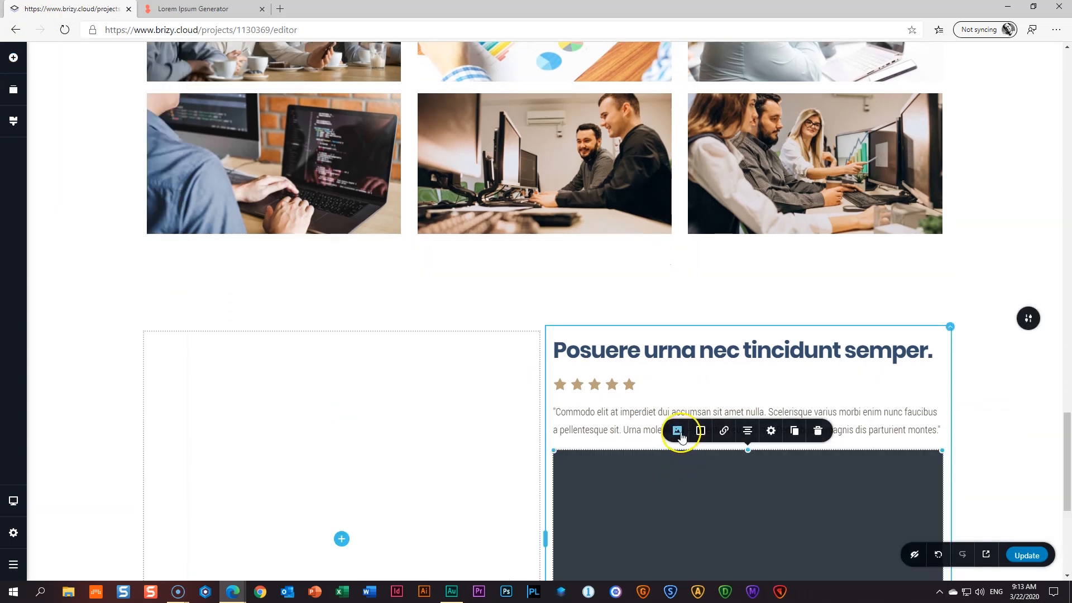
{"action": "left_click", "coordinate": [678, 432]}
{"action": "left_click", "coordinate": [698, 330]}
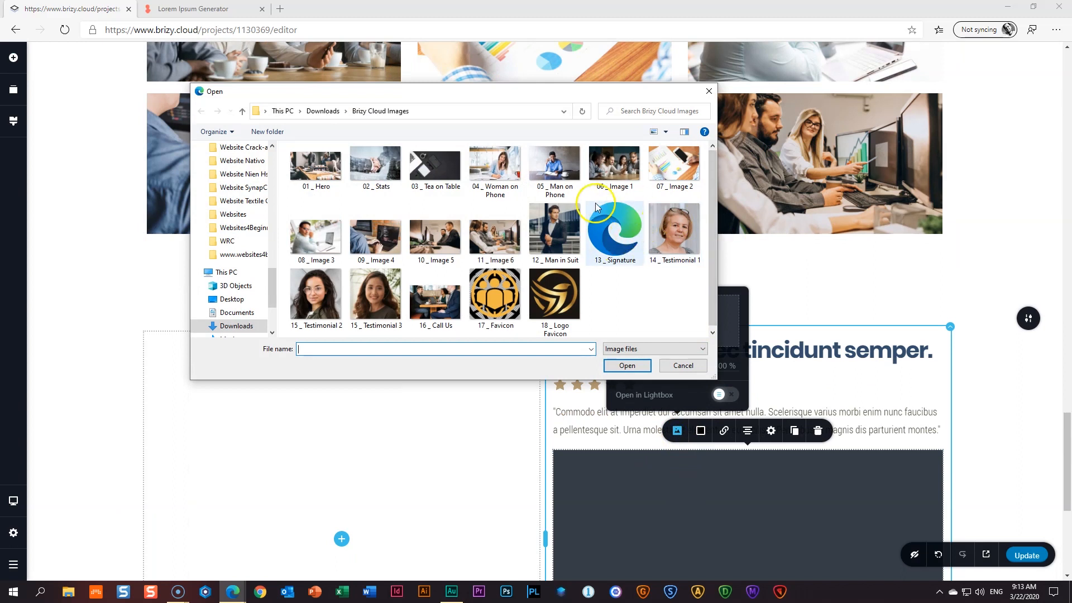
{"action": "left_click", "coordinate": [635, 245]}
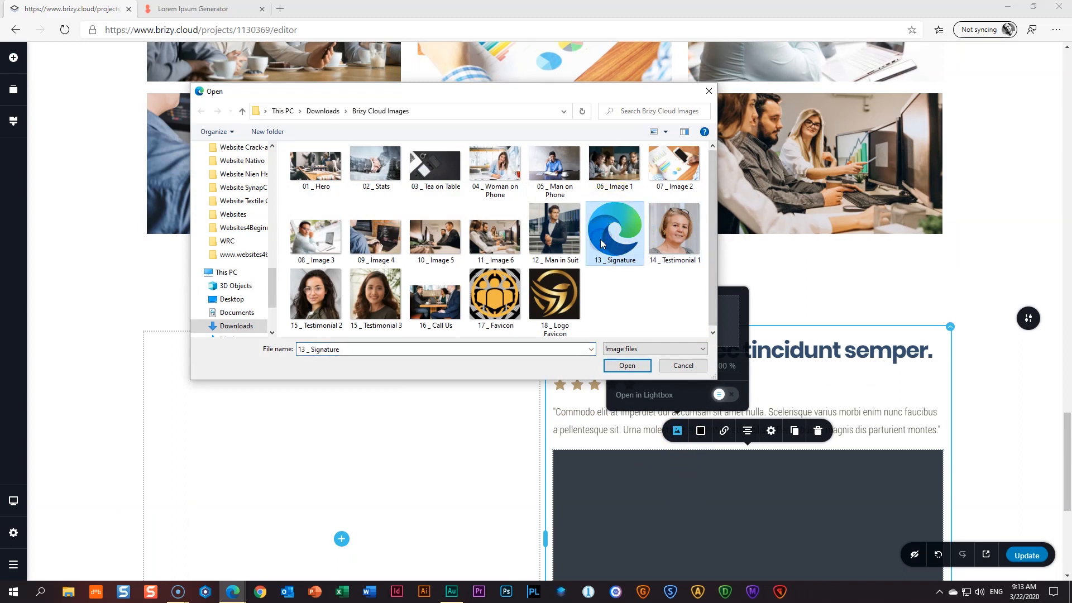
{"action": "left_click", "coordinate": [628, 365]}
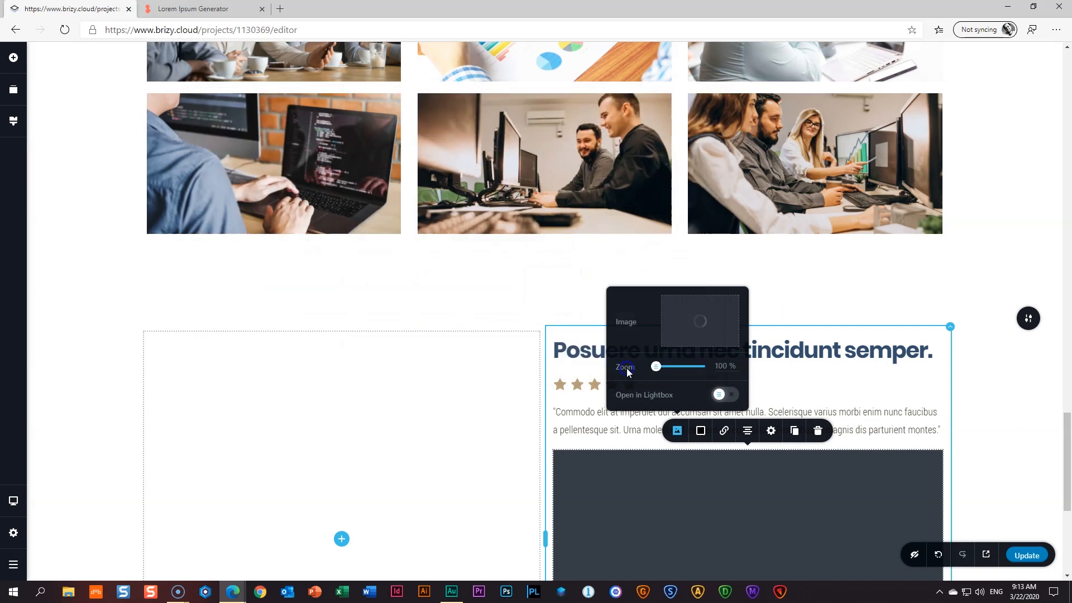
{"action": "scroll", "coordinate": [627, 369], "scroll_direction": "down", "scroll_amount": 4}
{"action": "left_click", "coordinate": [743, 347]}
- Shrink the signature image and align it to the left
{"action": "left_click", "coordinate": [917, 444]}
{"action": "mouse_move", "coordinate": [940, 476]}
{"action": "left_mouse_down"}
{"action": "mouse_move", "coordinate": [838, 371]}
{"action": "mouse_move", "coordinate": [797, 352]}
{"action": "left_mouse_up"}
{"action": "left_click", "coordinate": [752, 378]}
{"action": "left_click", "coordinate": [749, 325]}
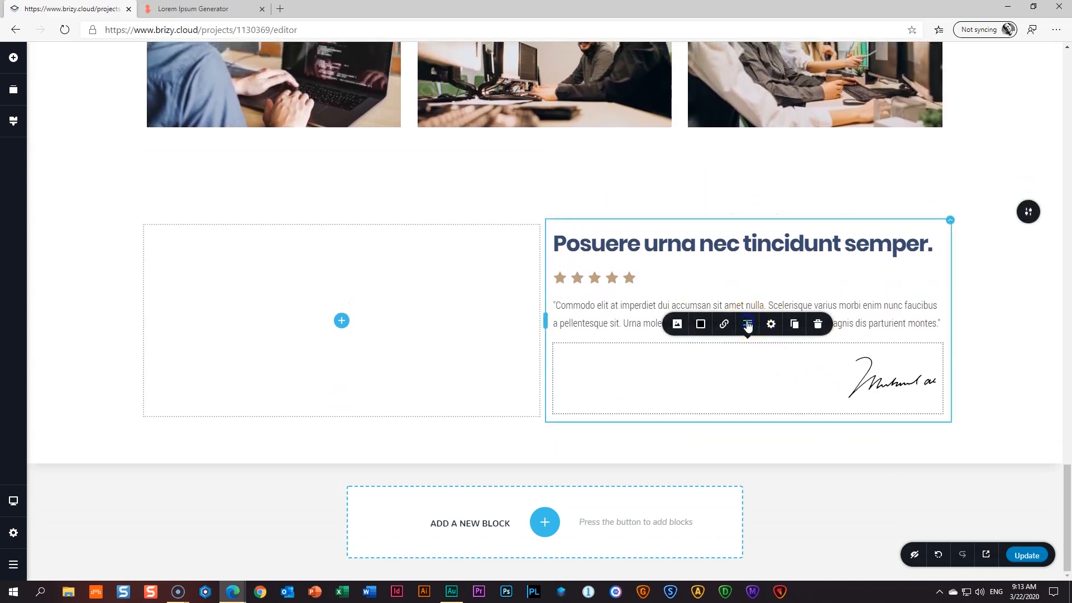
{"action": "left_click", "coordinate": [749, 326]}
{"action": "left_click", "coordinate": [1011, 351]}
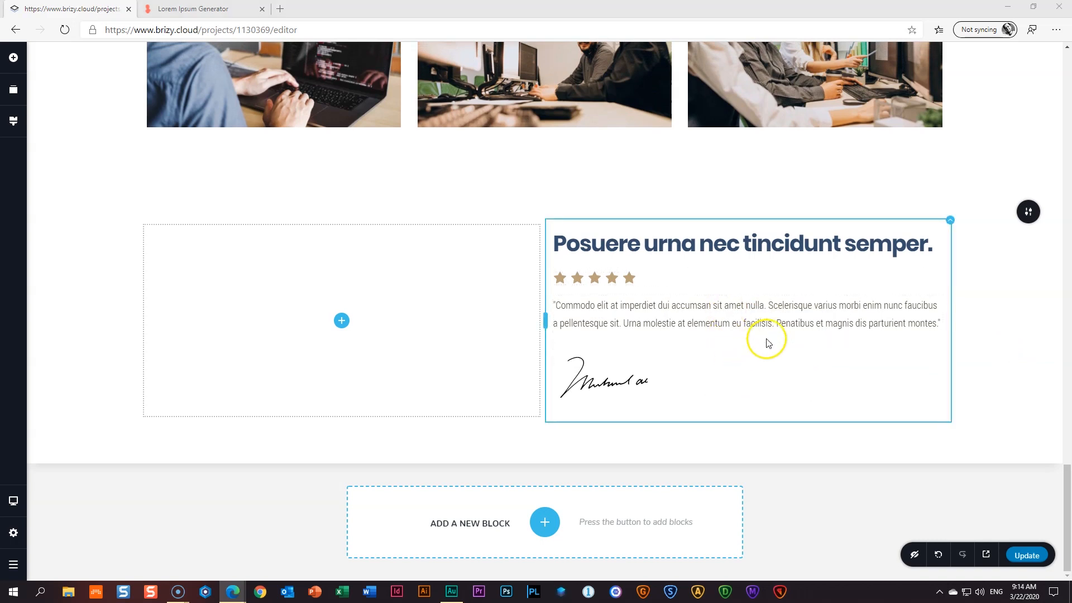
- Set the testimonial column's right padding to 30 and switch its left padding unit to %
{"action": "left_click", "coordinate": [950, 221]}
{"action": "left_click", "coordinate": [973, 246]}
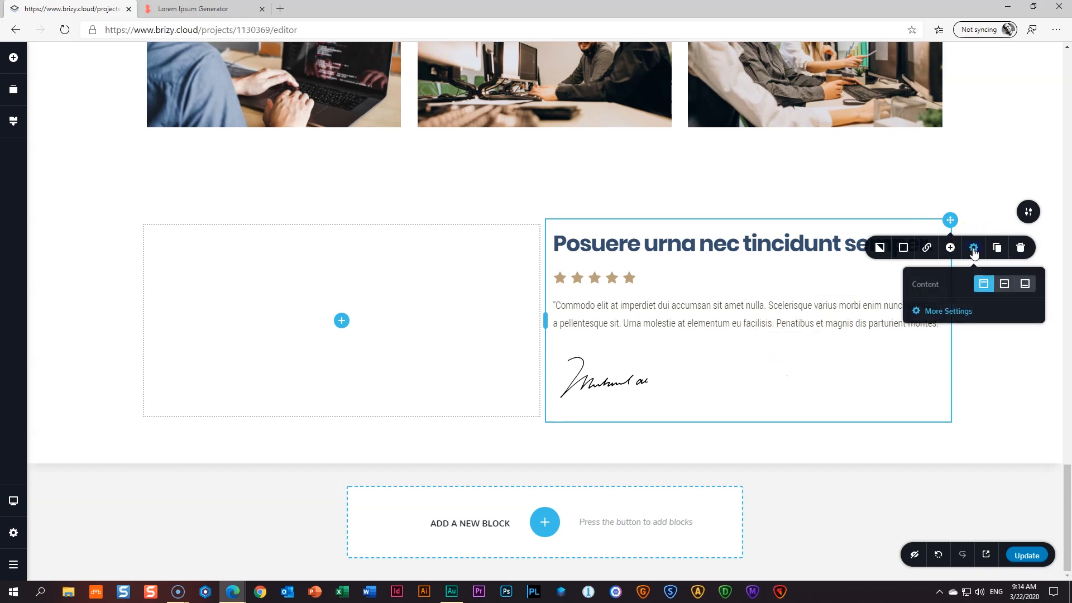
{"action": "left_click", "coordinate": [949, 312]}
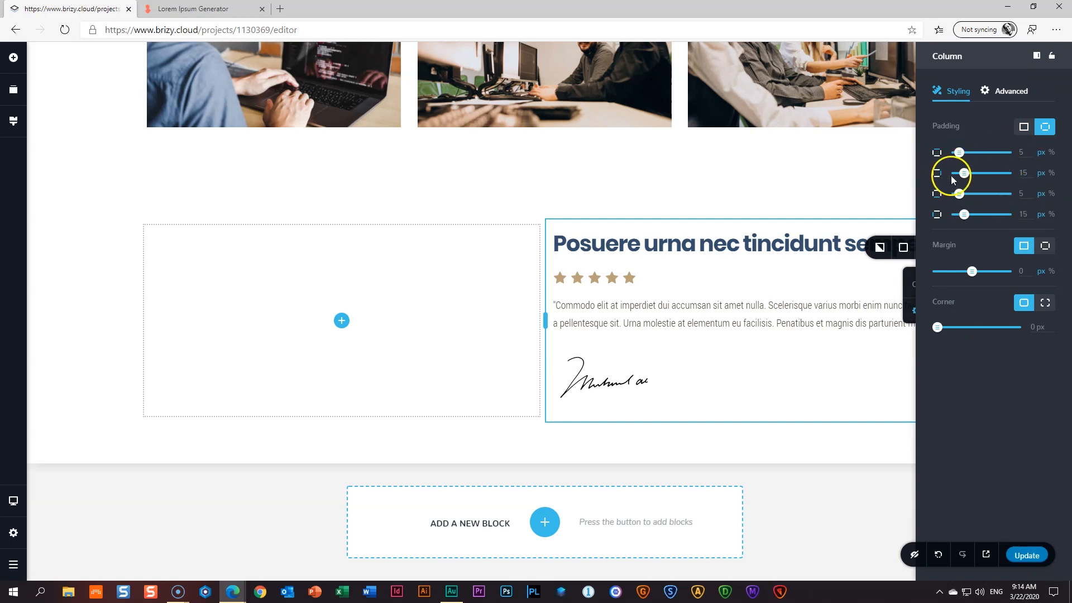
{"action": "left_click", "coordinate": [1053, 173]}
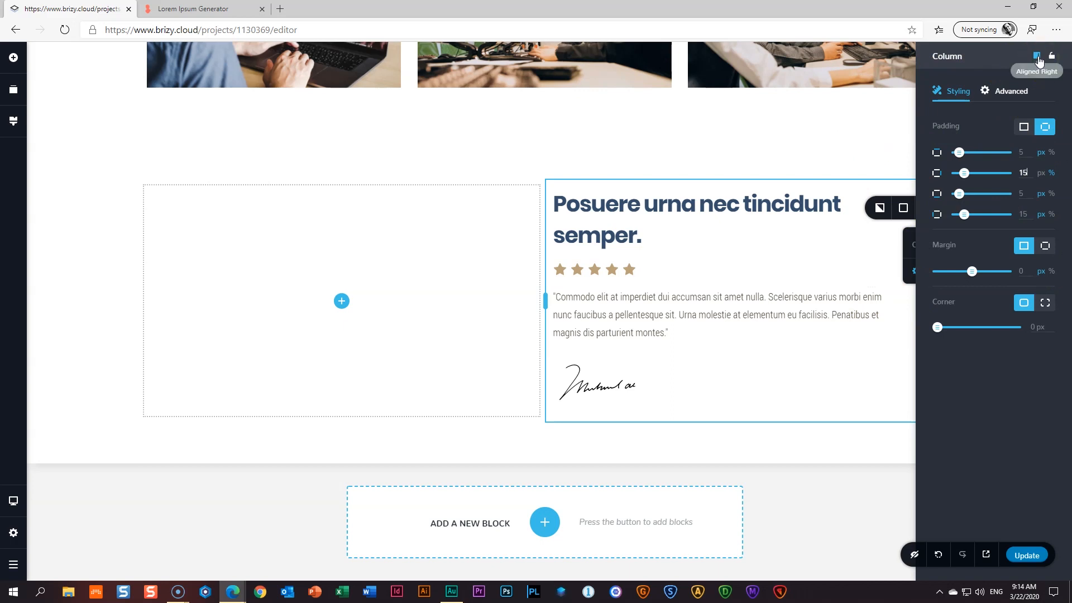
{"action": "left_click", "coordinate": [1038, 56]}
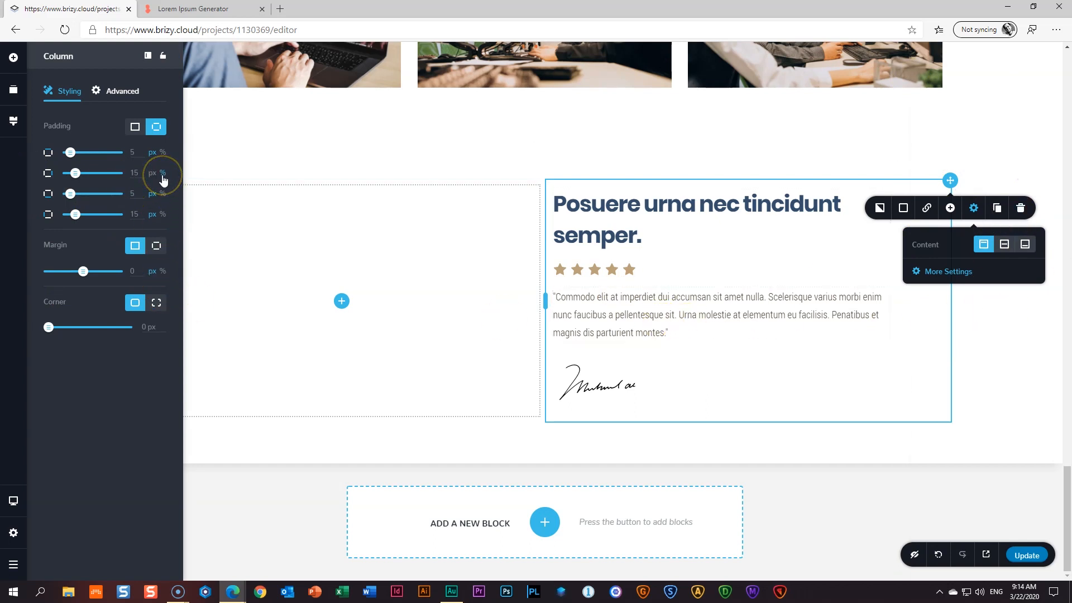
{"action": "left_click_drag", "start_coordinate": [140, 174], "coordinate": [125, 178]}
{"action": "type", "text": "30"}
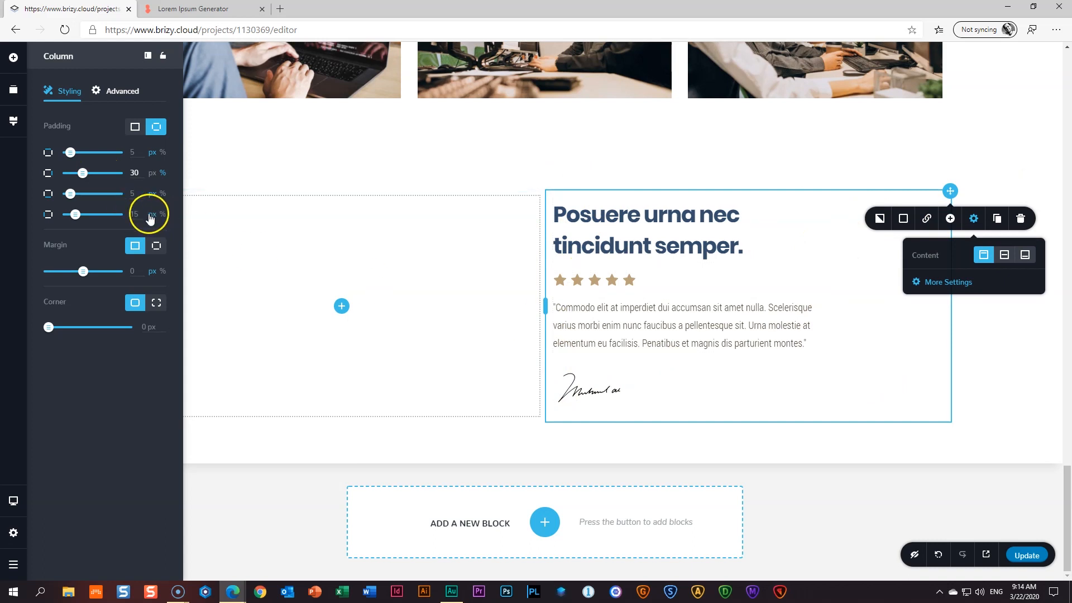
{"action": "left_click", "coordinate": [163, 215]}
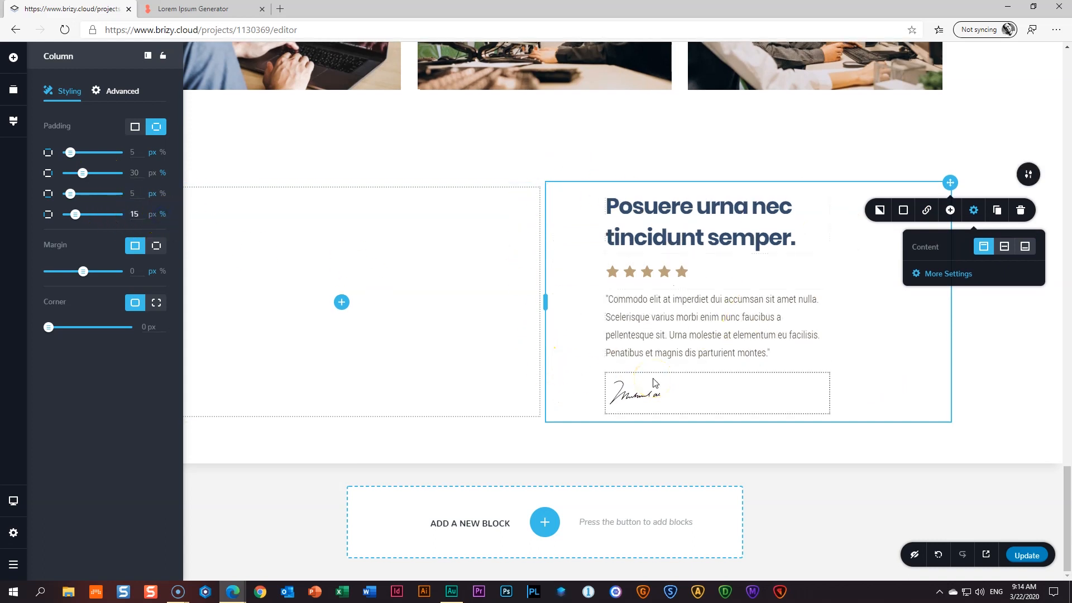
{"action": "left_click", "coordinate": [147, 55]}
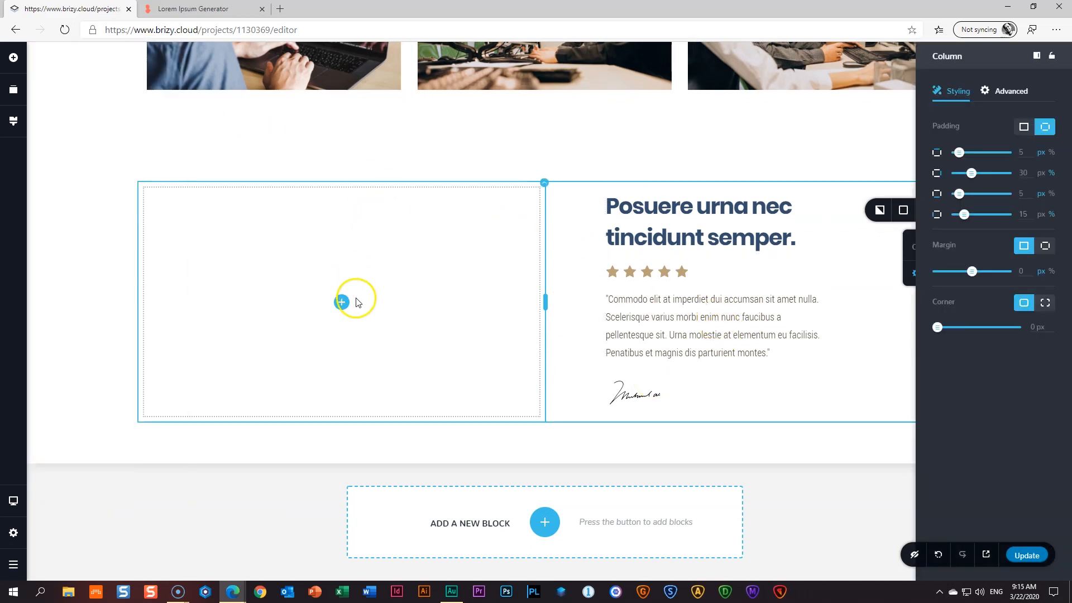
- Drop an Image into the empty left column and upload the 12 _ Man in Suit photo
{"action": "left_click", "coordinate": [342, 303]}
{"action": "left_click_drag", "start_coordinate": [67, 184], "coordinate": [364, 233]}
{"action": "left_click", "coordinate": [367, 234]}
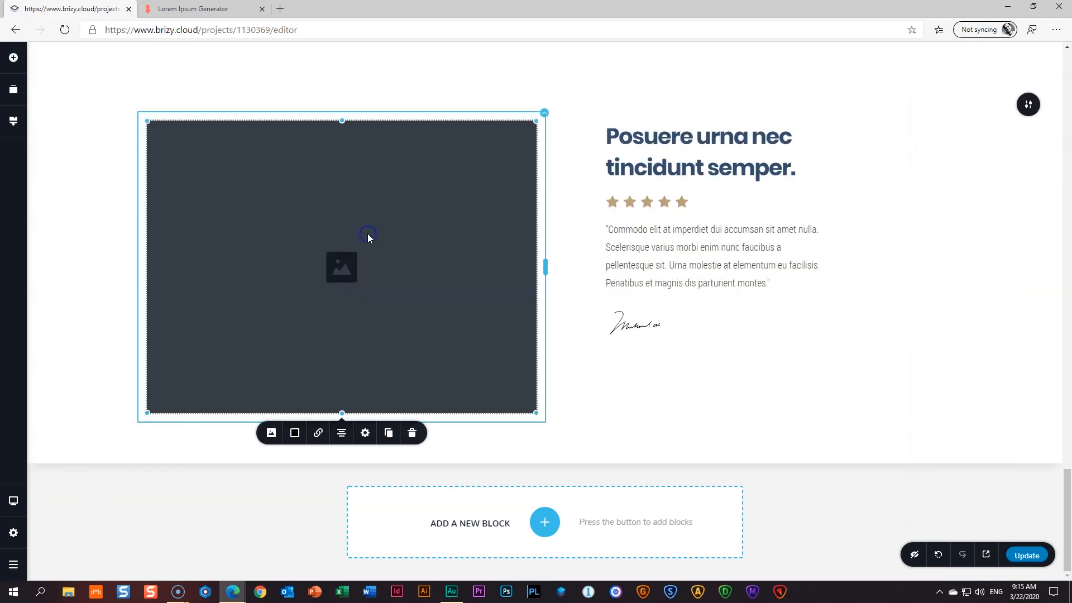
{"action": "left_click", "coordinate": [272, 435]}
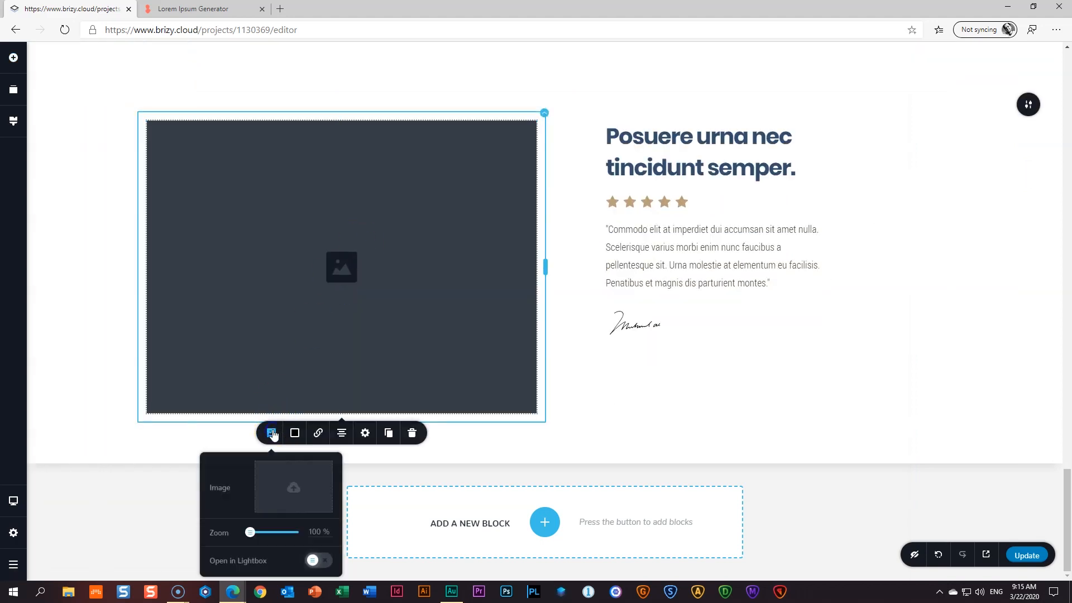
{"action": "left_click", "coordinate": [284, 480]}
{"action": "left_click", "coordinate": [554, 229]}
{"action": "left_click", "coordinate": [626, 366]}
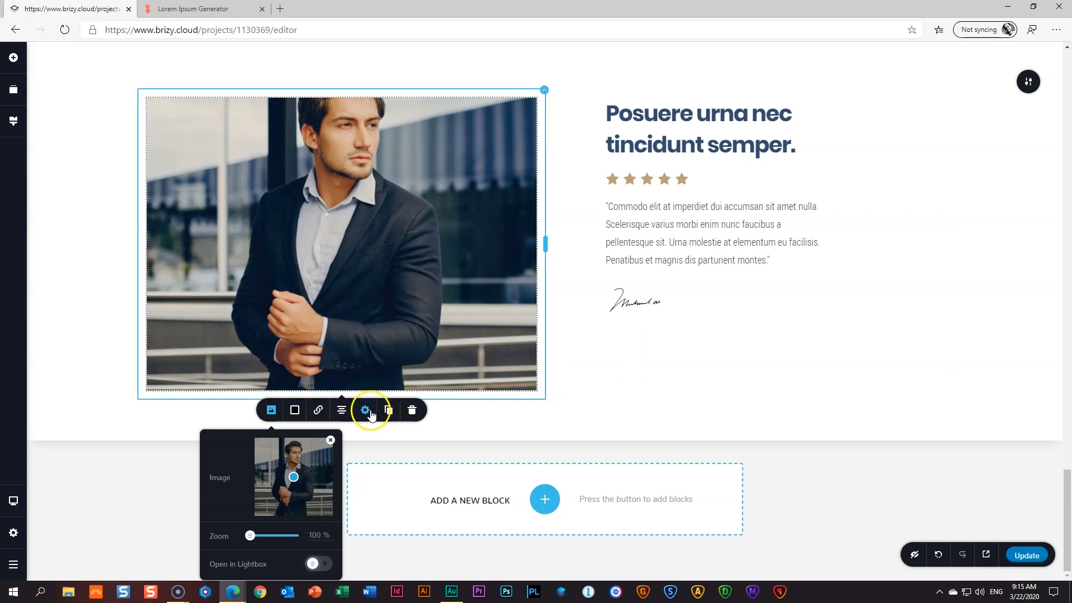
{"action": "left_click", "coordinate": [370, 411]}
- Crop the man-in-suit portrait to a circle
{"action": "left_click", "coordinate": [370, 431]}
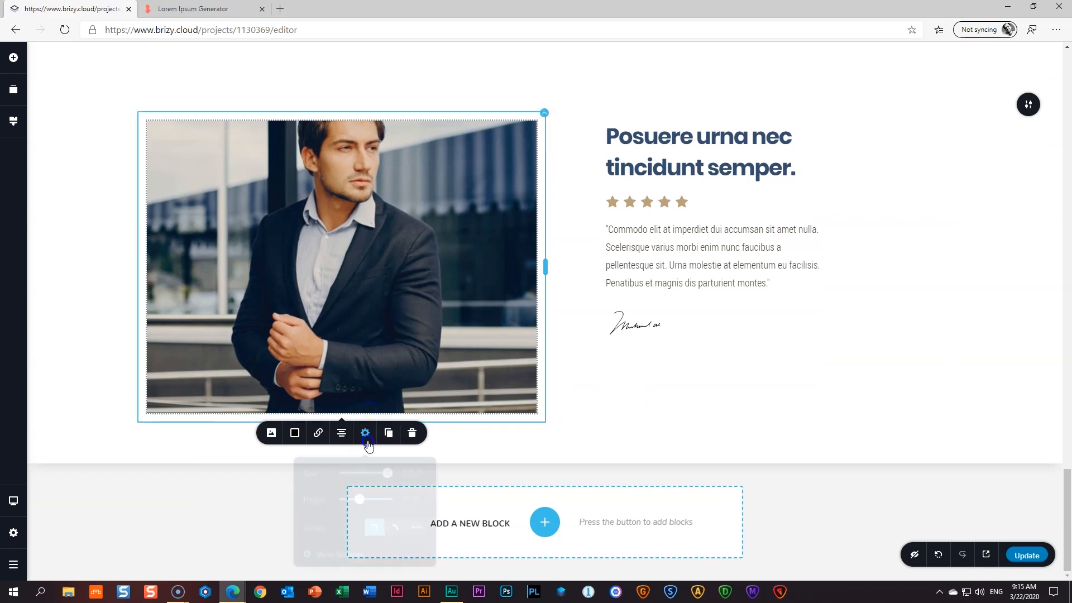
{"action": "left_click", "coordinate": [407, 495]}
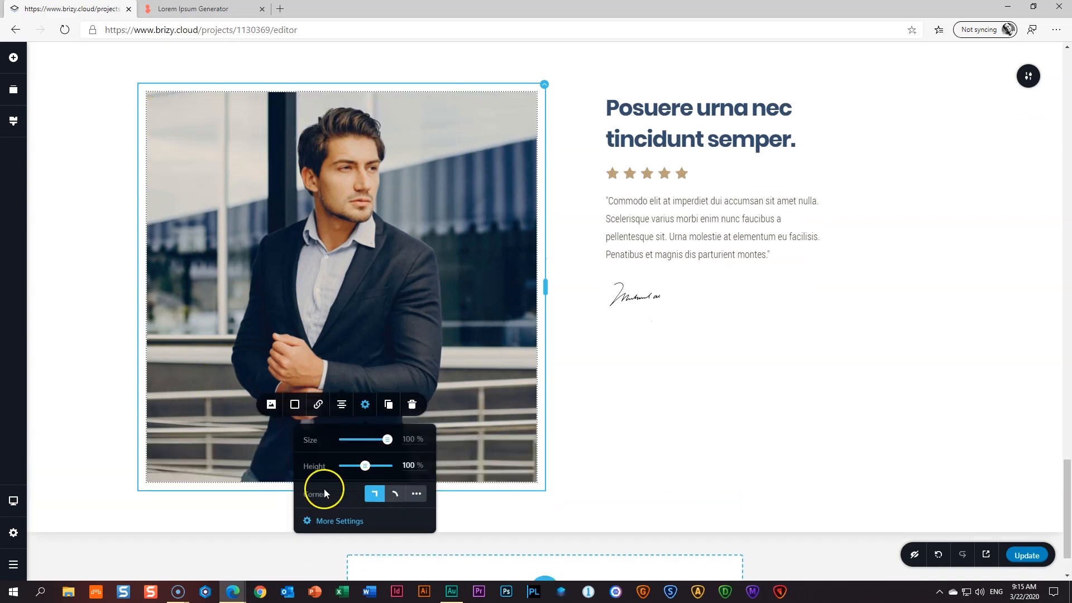
{"action": "left_click", "coordinate": [396, 496]}
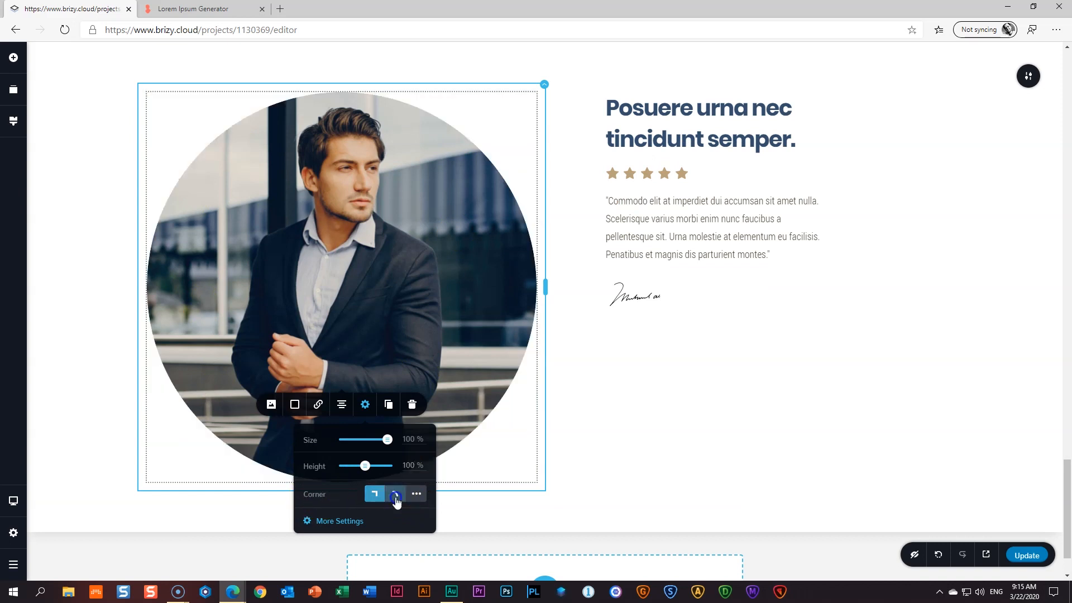
{"action": "left_click", "coordinate": [655, 468]}
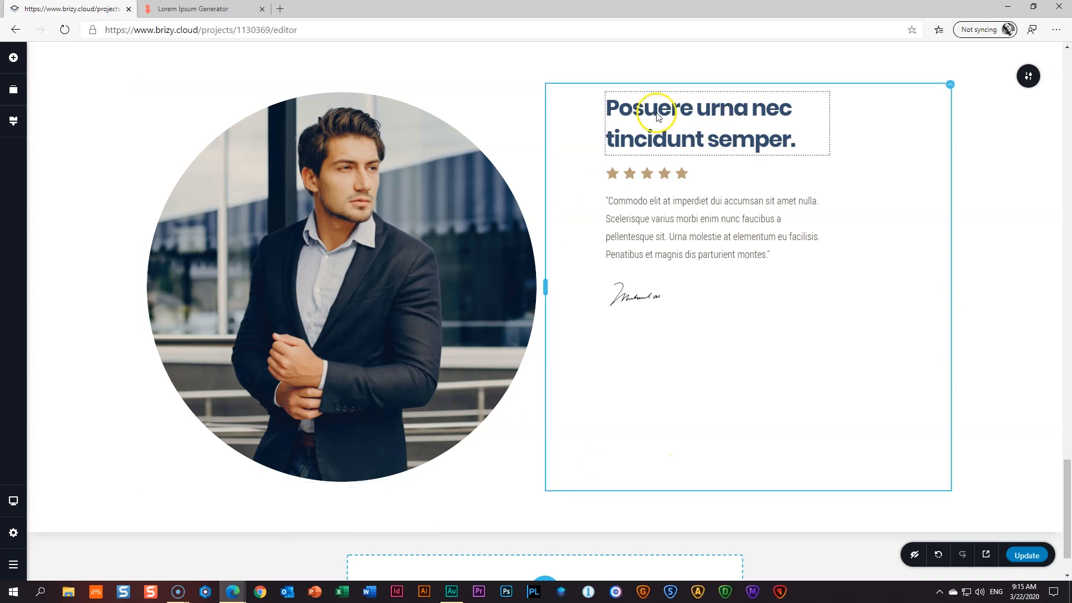
- Vertically centre the testimonial text column beside the portrait
{"action": "left_click", "coordinate": [951, 85]}
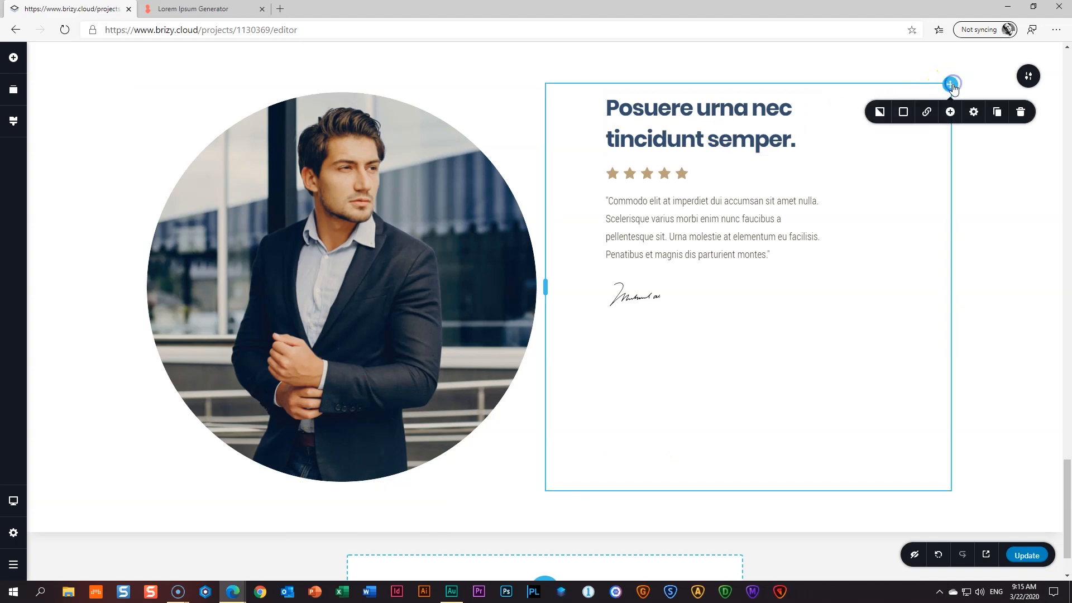
{"action": "left_click", "coordinate": [974, 112]}
{"action": "left_click", "coordinate": [1006, 153]}
{"action": "left_click", "coordinate": [831, 293]}
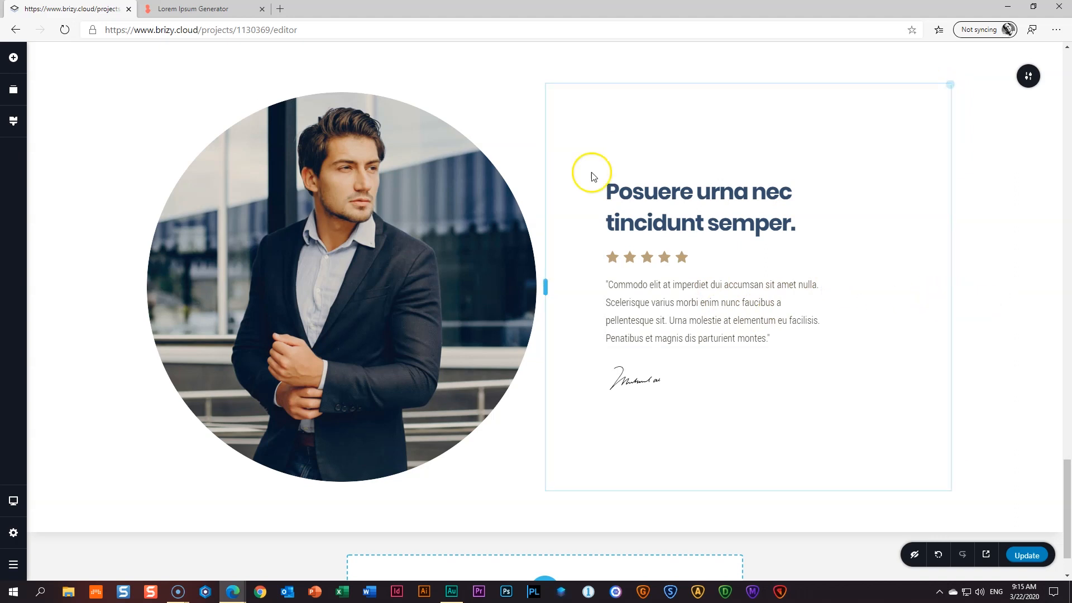
- Set the portrait's Entrance Animation to RollIn in its Advanced settings
{"action": "left_click", "coordinate": [340, 182]}
{"action": "left_click", "coordinate": [366, 501]}
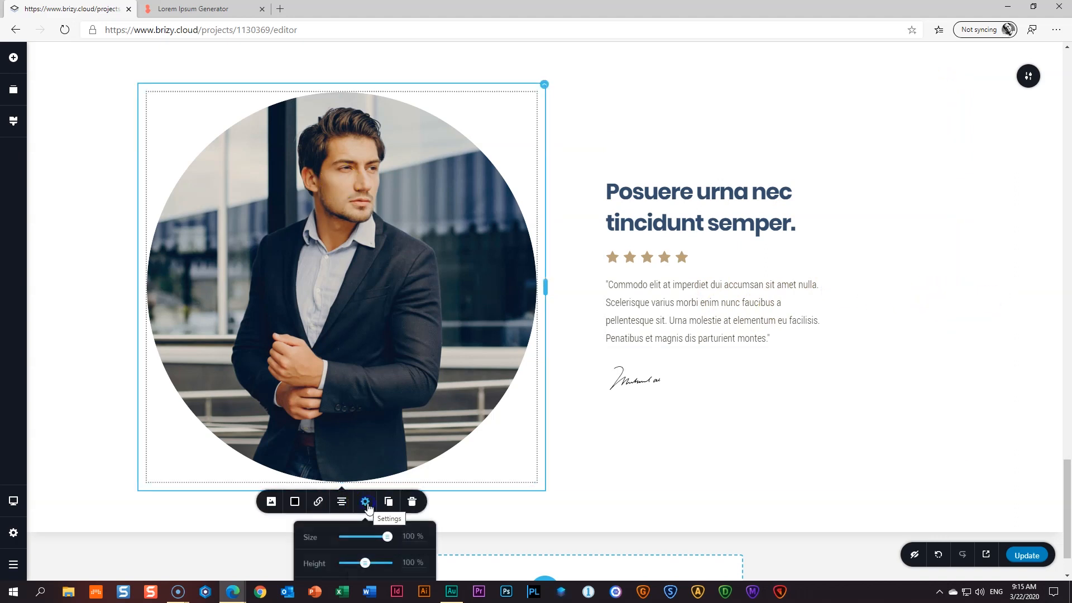
{"action": "scroll", "coordinate": [392, 481], "scroll_direction": "down", "scroll_amount": 1}
{"action": "left_click", "coordinate": [346, 550]}
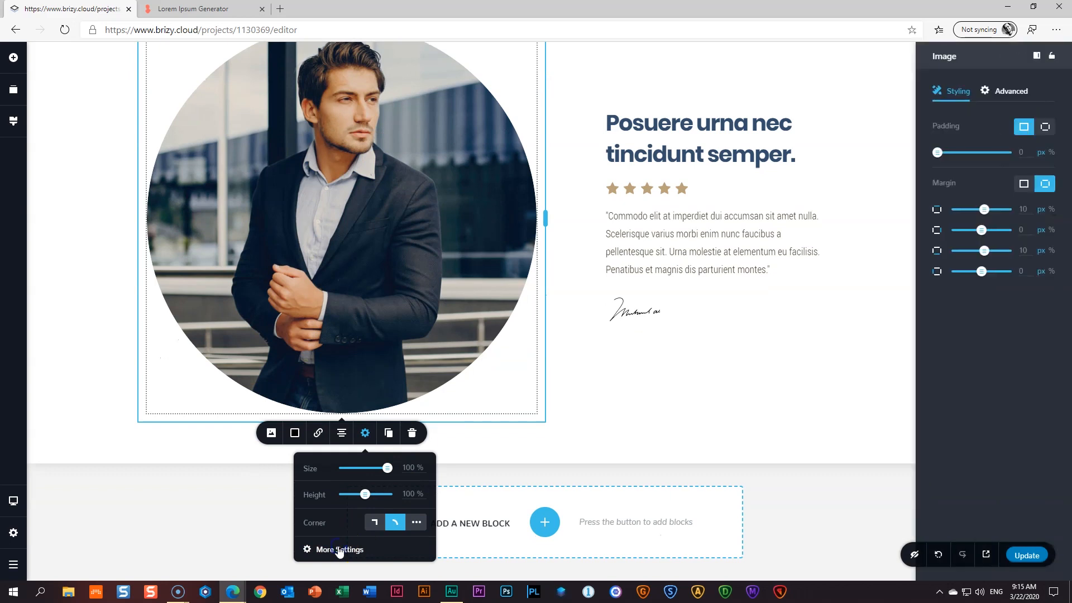
{"action": "left_click", "coordinate": [1008, 91]}
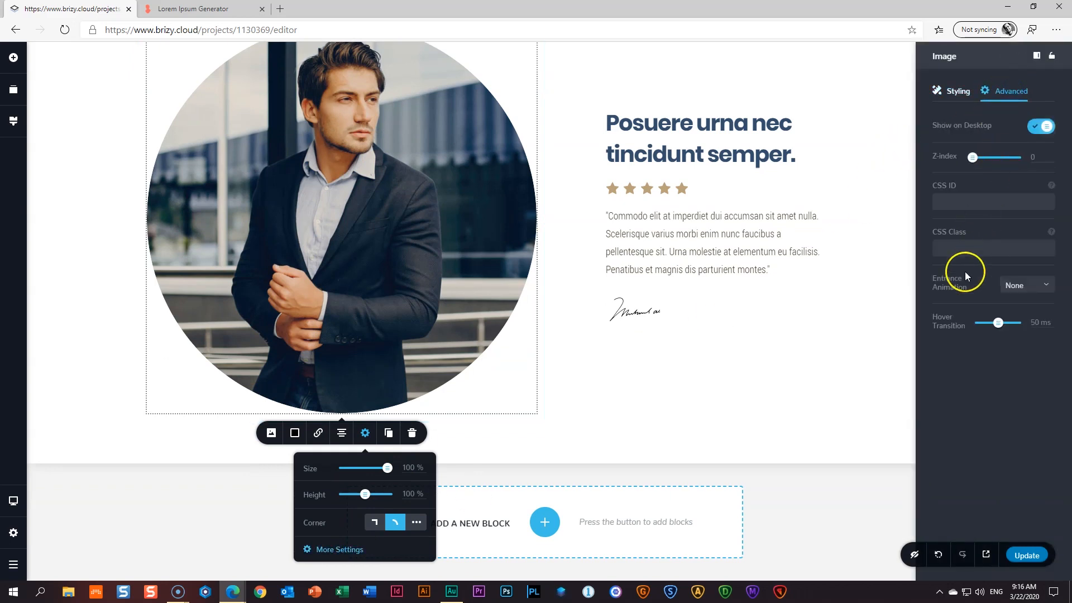
{"action": "left_click", "coordinate": [1001, 285]}
{"action": "scroll", "coordinate": [1019, 335], "scroll_direction": "down", "scroll_amount": 5}
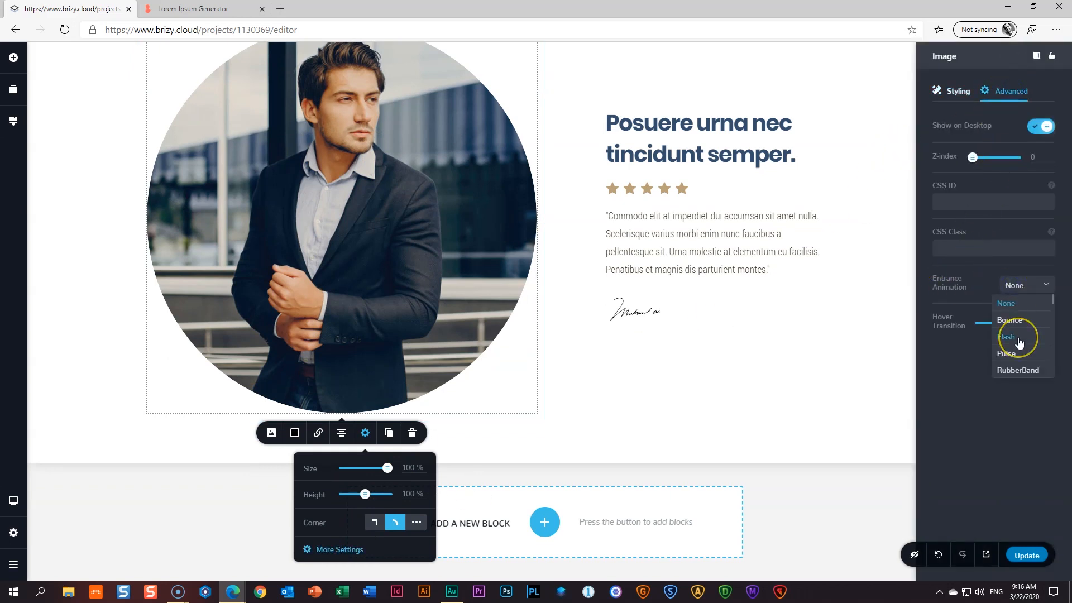
{"action": "left_click", "coordinate": [1012, 371]}
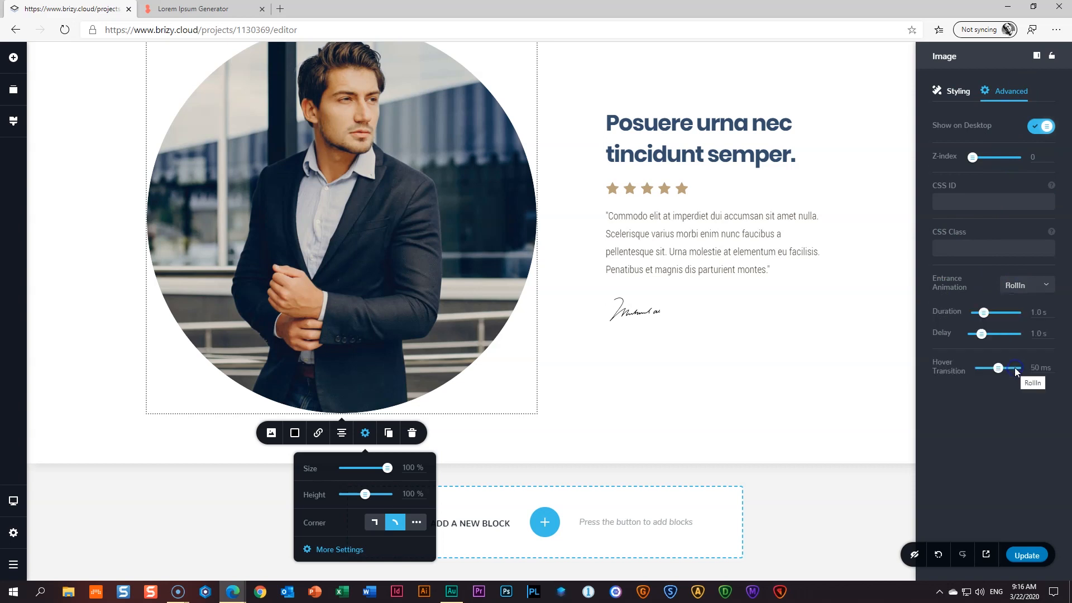
{"action": "left_click", "coordinate": [883, 333]}
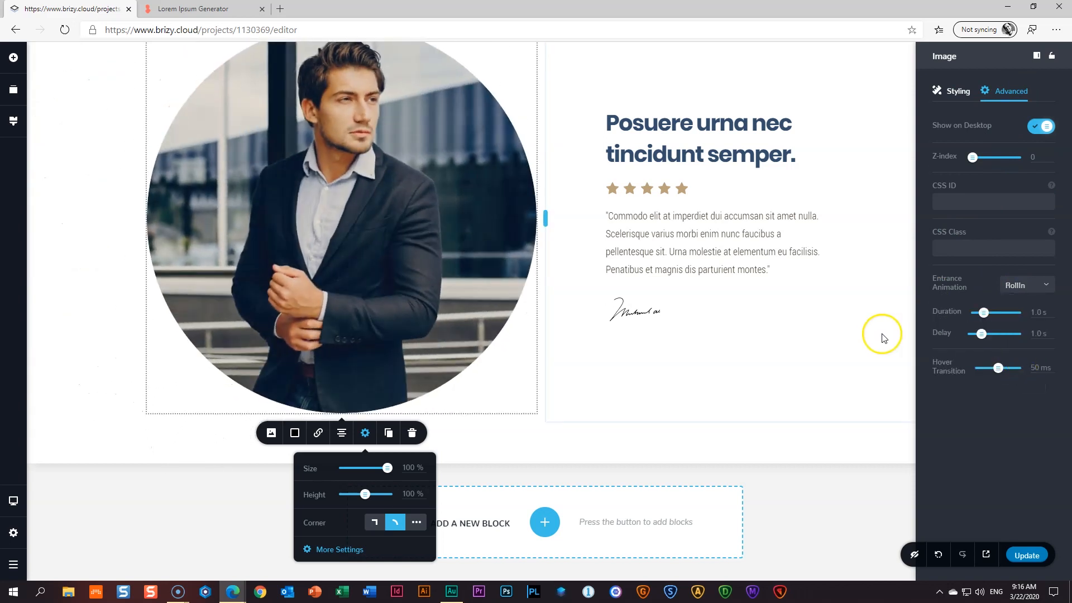
{"action": "scroll", "coordinate": [881, 333], "scroll_direction": "up", "scroll_amount": 3}
{"action": "scroll", "coordinate": [884, 338], "scroll_direction": "down", "scroll_amount": 2}
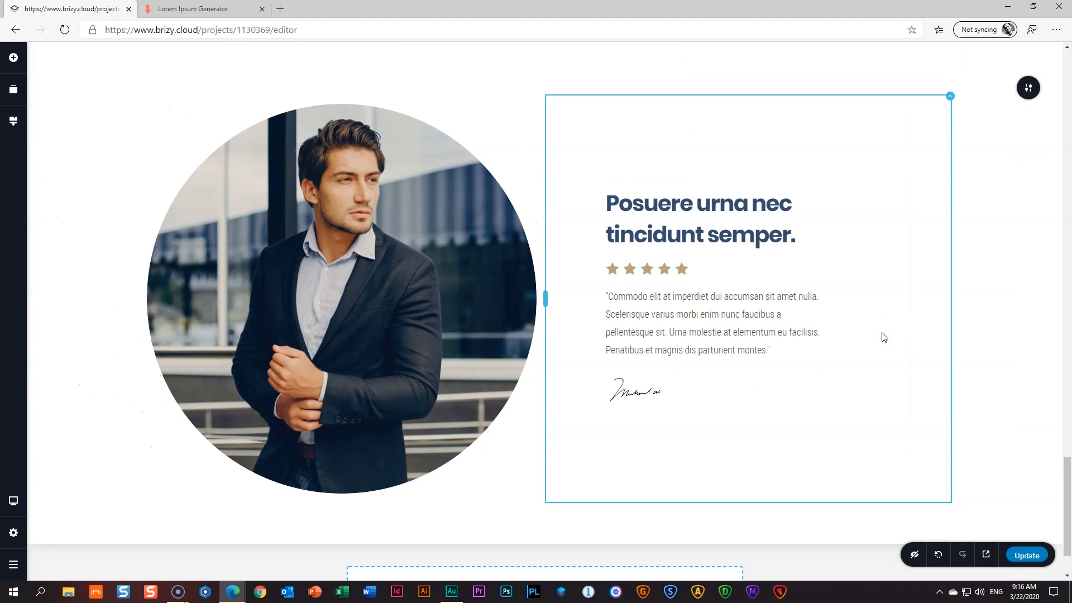
- In Tablet view, switch the text column's right and left padding units to %
{"action": "left_click", "coordinate": [12, 501]}
{"action": "left_click", "coordinate": [65, 495]}
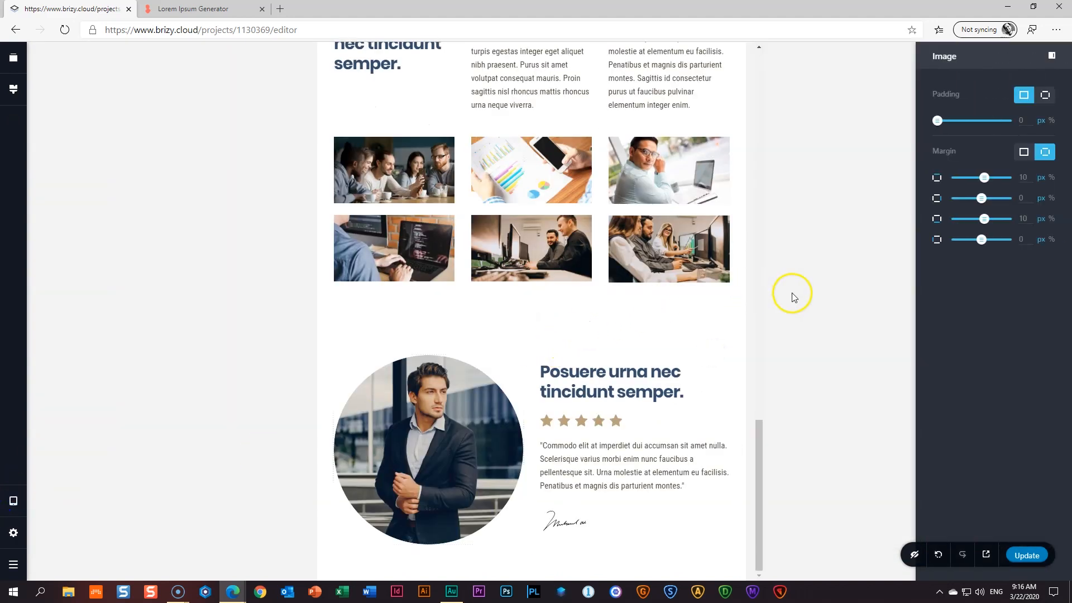
{"action": "left_click", "coordinate": [416, 429]}
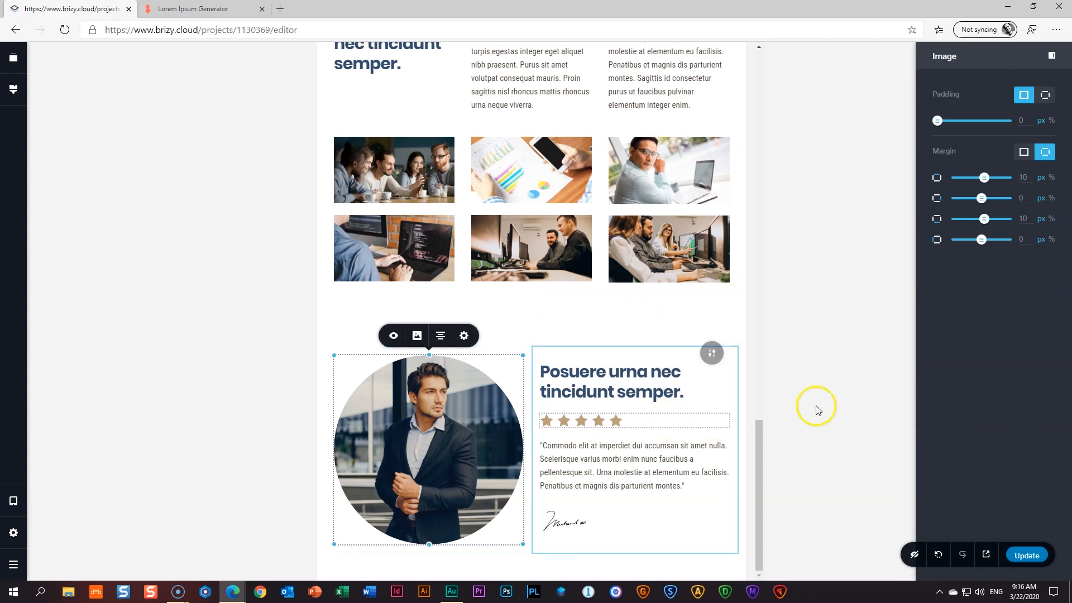
{"action": "left_click", "coordinate": [844, 387]}
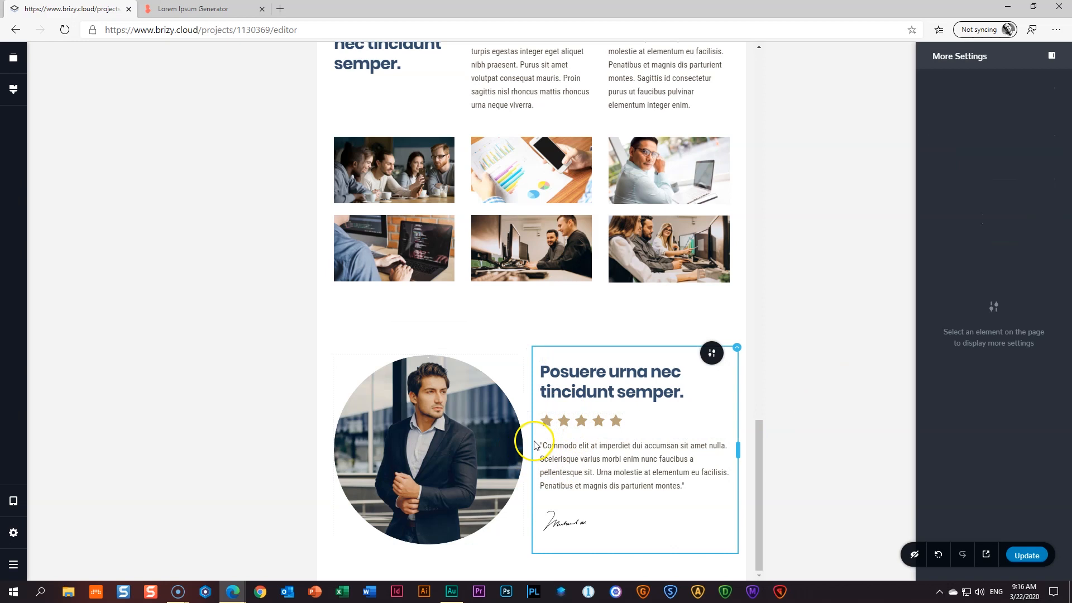
{"action": "left_click", "coordinate": [738, 348]}
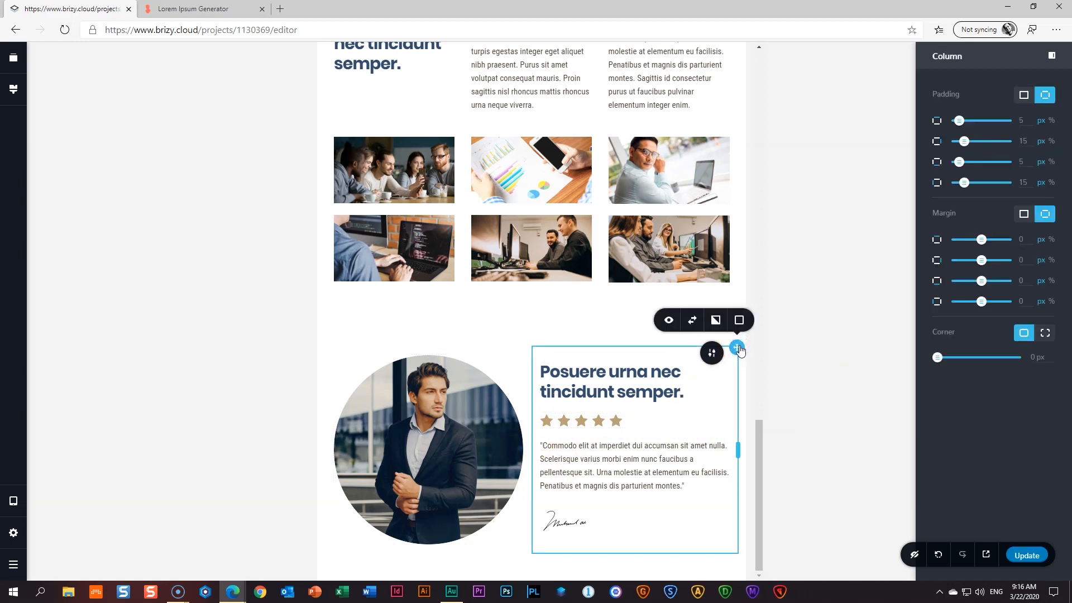
{"action": "left_click_drag", "start_coordinate": [961, 161], "coordinate": [961, 161]}
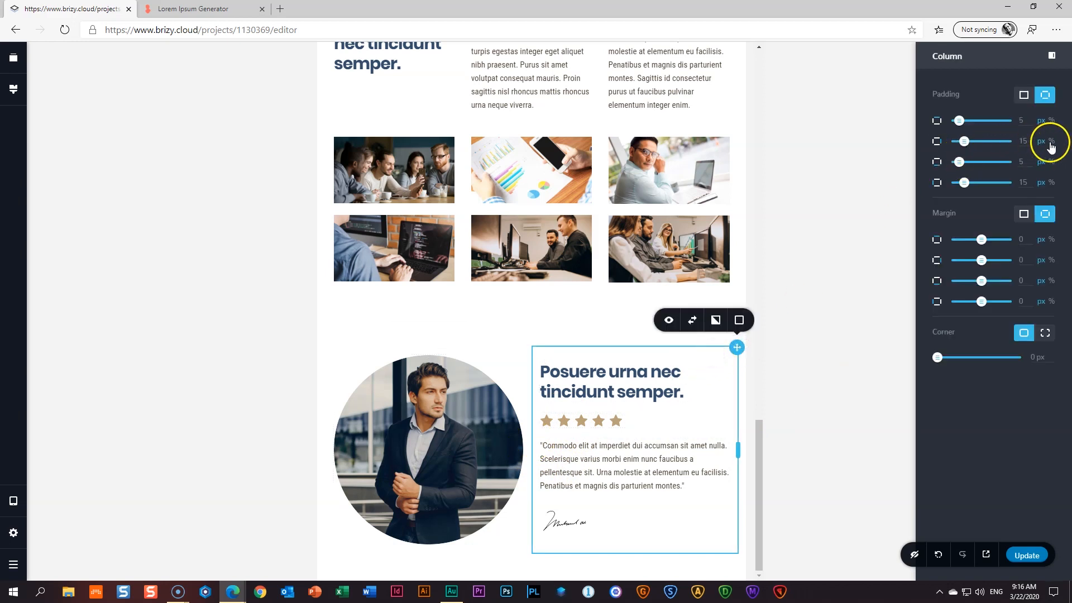
{"action": "left_click", "coordinate": [1051, 143]}
{"action": "left_click", "coordinate": [1052, 183]}
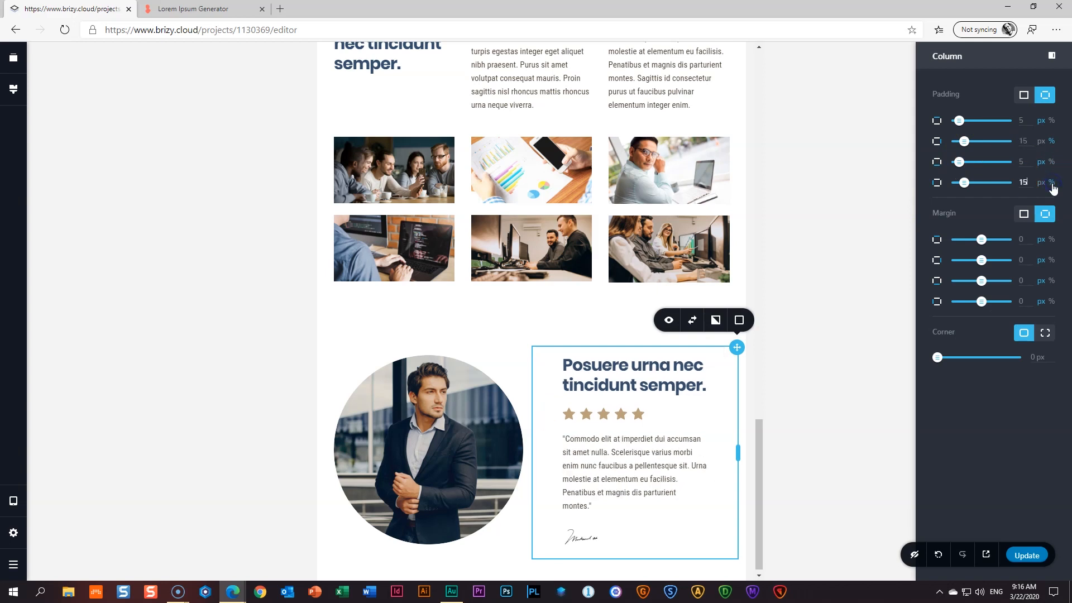
{"action": "left_click", "coordinate": [829, 381]}
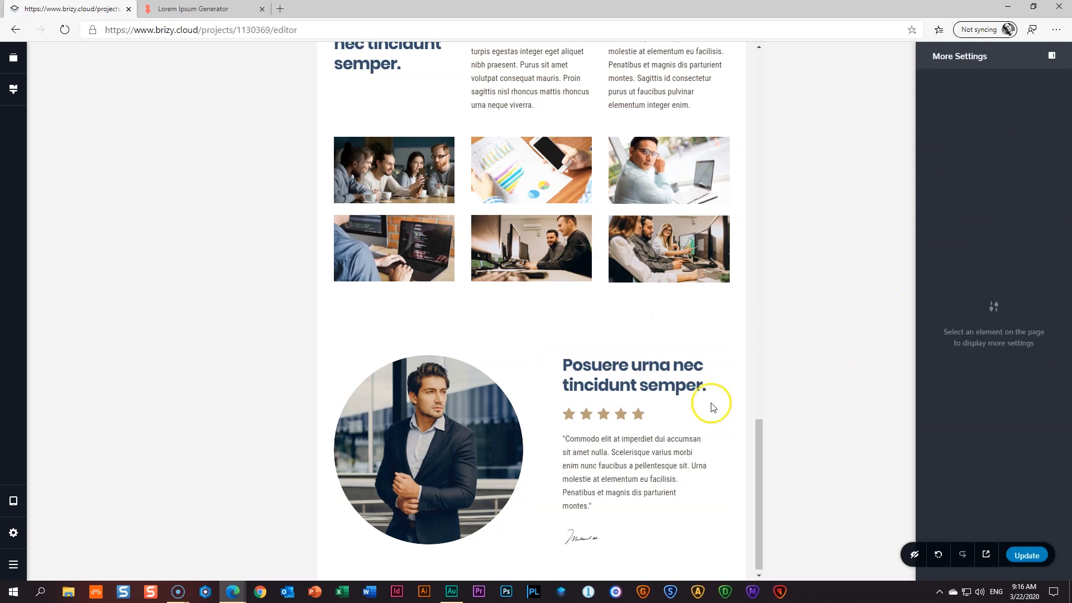
{"action": "left_click", "coordinate": [456, 461]}
{"action": "left_click", "coordinate": [692, 481]}
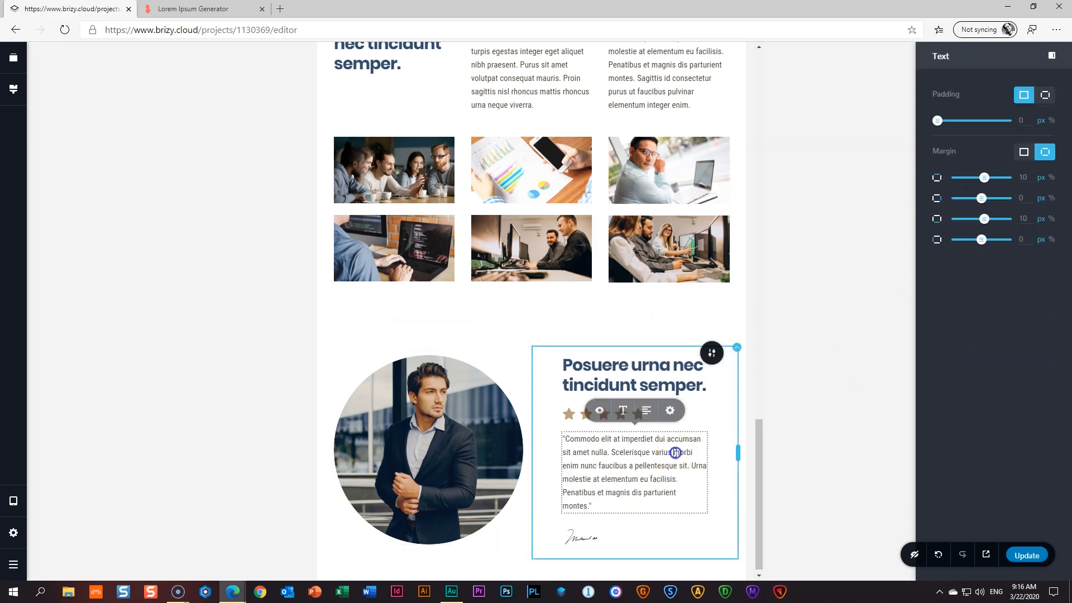
{"action": "left_click", "coordinate": [814, 403]}
- In Mobile view, centre-align the heading, star rating, quote paragraph and signature
{"action": "mouse_move", "coordinate": [13, 501]}
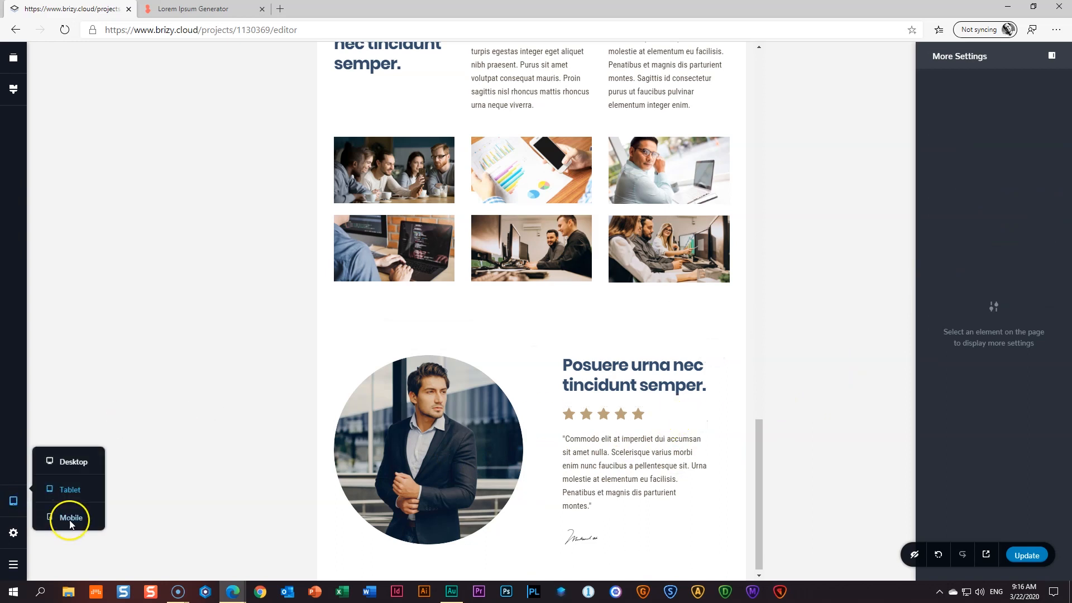
{"action": "left_click", "coordinate": [71, 522]}
{"action": "scroll", "coordinate": [581, 377], "scroll_direction": "down", "scroll_amount": 10}
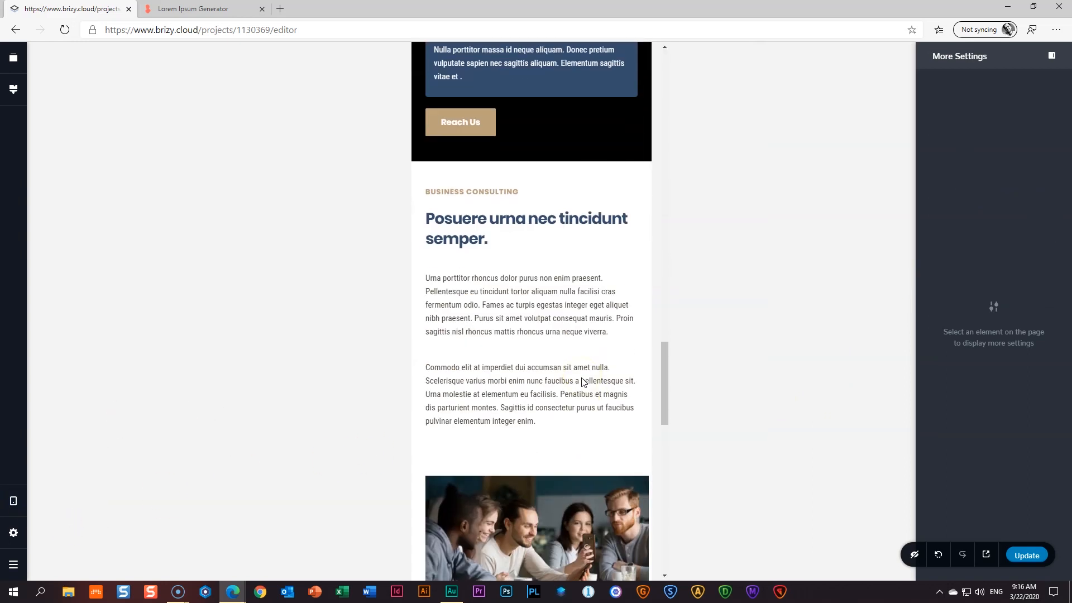
{"action": "scroll", "coordinate": [582, 377], "scroll_direction": "down", "scroll_amount": 10}
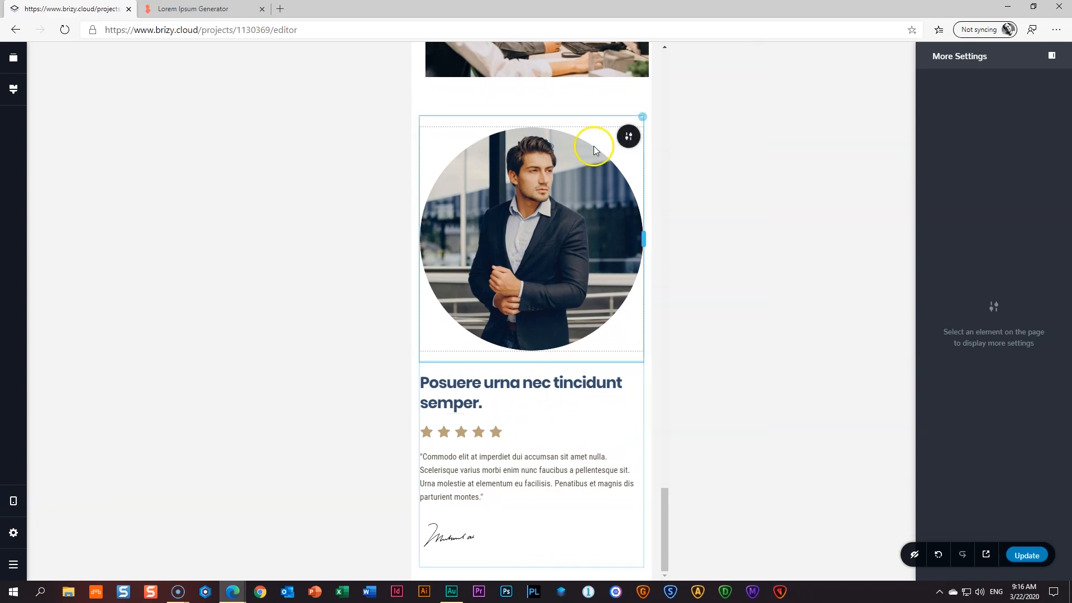
{"action": "left_click", "coordinate": [631, 140]}
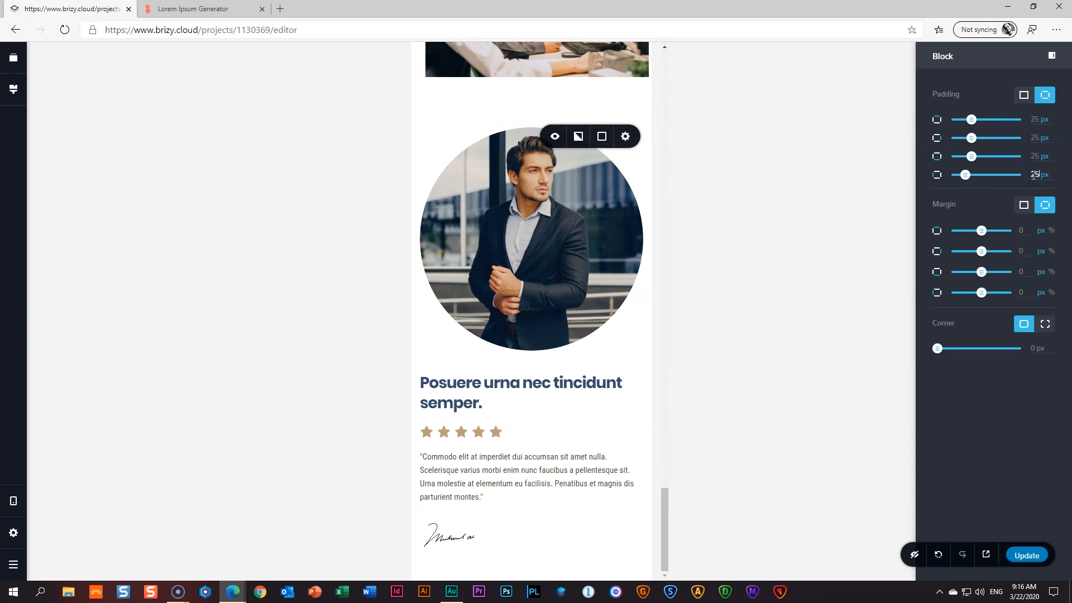
{"action": "left_click", "coordinate": [559, 382]}
{"action": "left_click", "coordinate": [545, 359]}
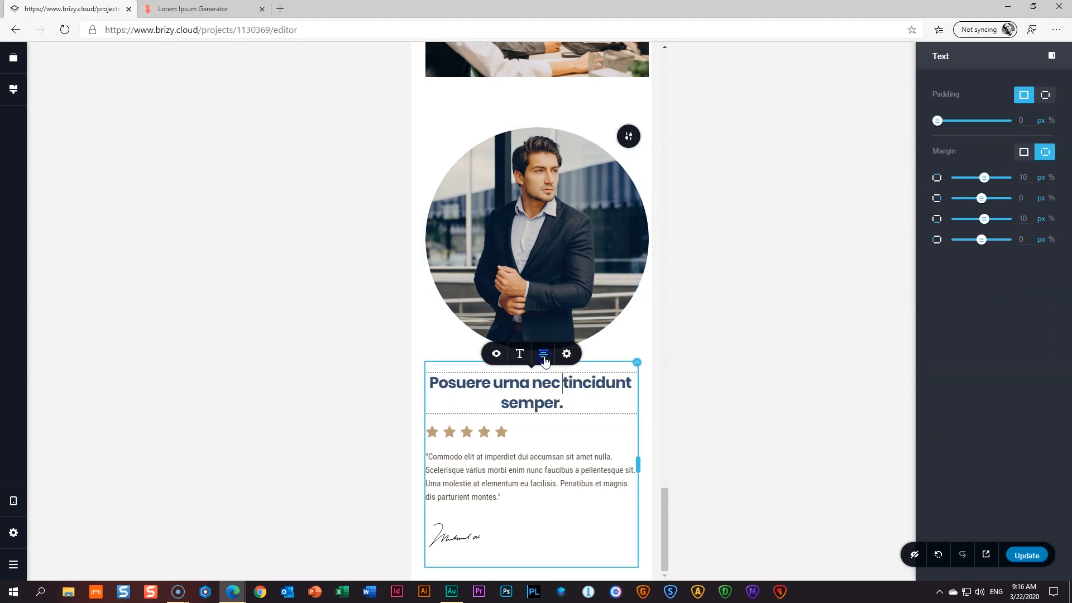
{"action": "left_click", "coordinate": [496, 432]}
{"action": "left_click", "coordinate": [524, 408]}
{"action": "left_click", "coordinate": [513, 458]}
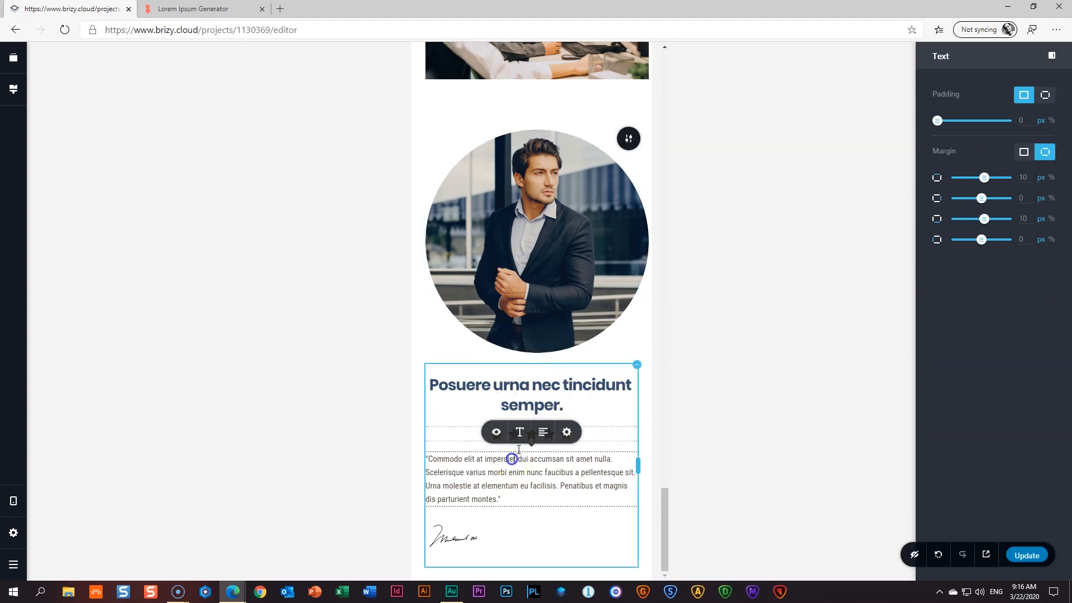
{"action": "left_click", "coordinate": [543, 440]}
{"action": "left_click", "coordinate": [474, 538]}
{"action": "left_click", "coordinate": [465, 501]}
{"action": "left_click", "coordinate": [774, 368]}
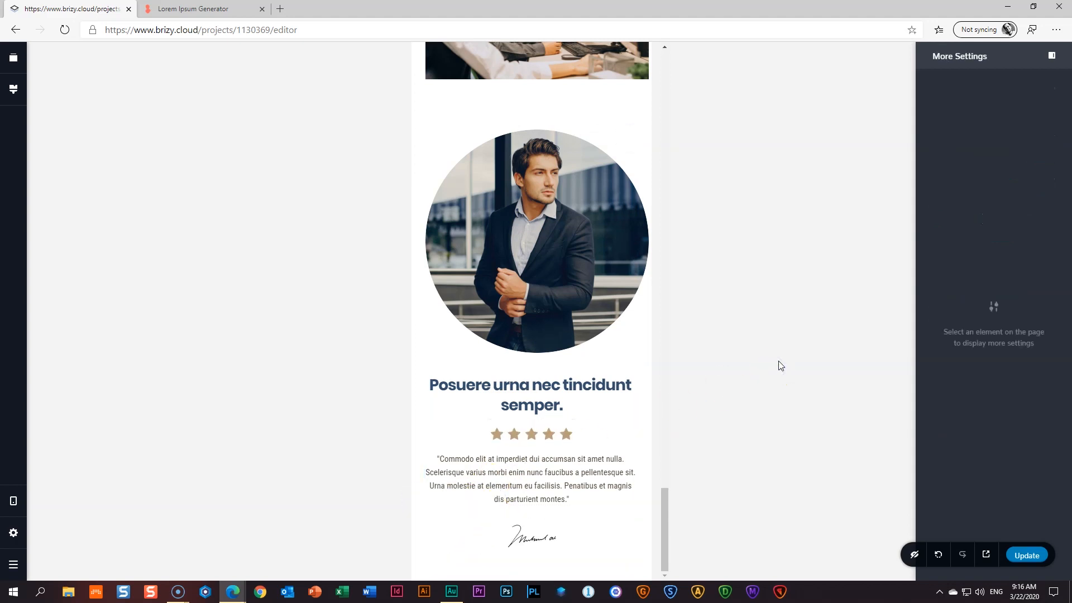
- Reverse the columns so the portrait sits below the text, then return to desktop view
{"action": "left_click", "coordinate": [506, 167]}
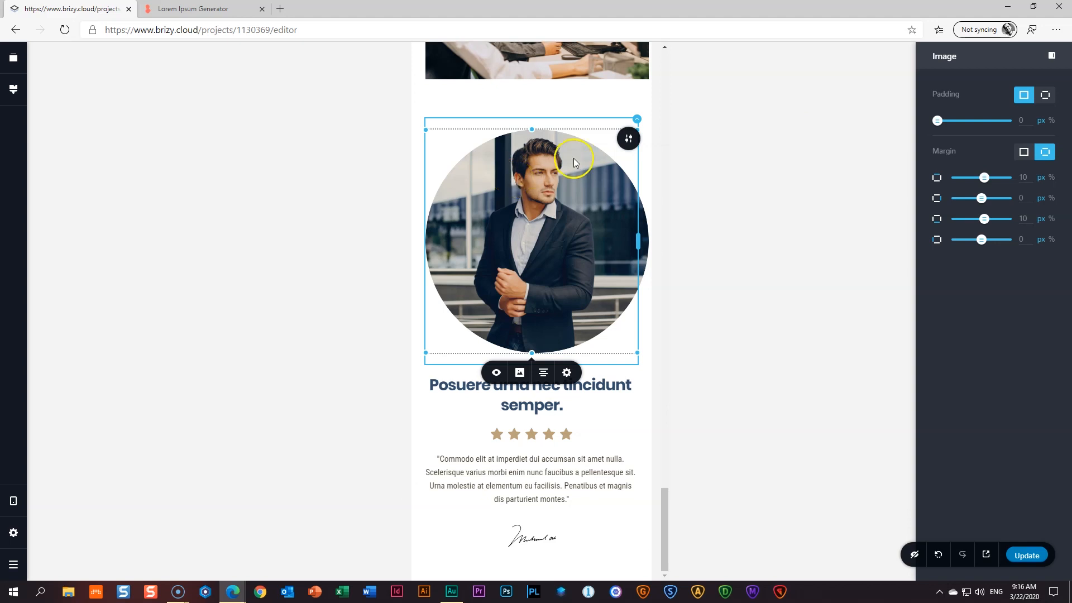
{"action": "scroll", "coordinate": [583, 117], "scroll_direction": "up", "scroll_amount": 8}
{"action": "scroll", "coordinate": [562, 240], "scroll_direction": "down", "scroll_amount": 8}
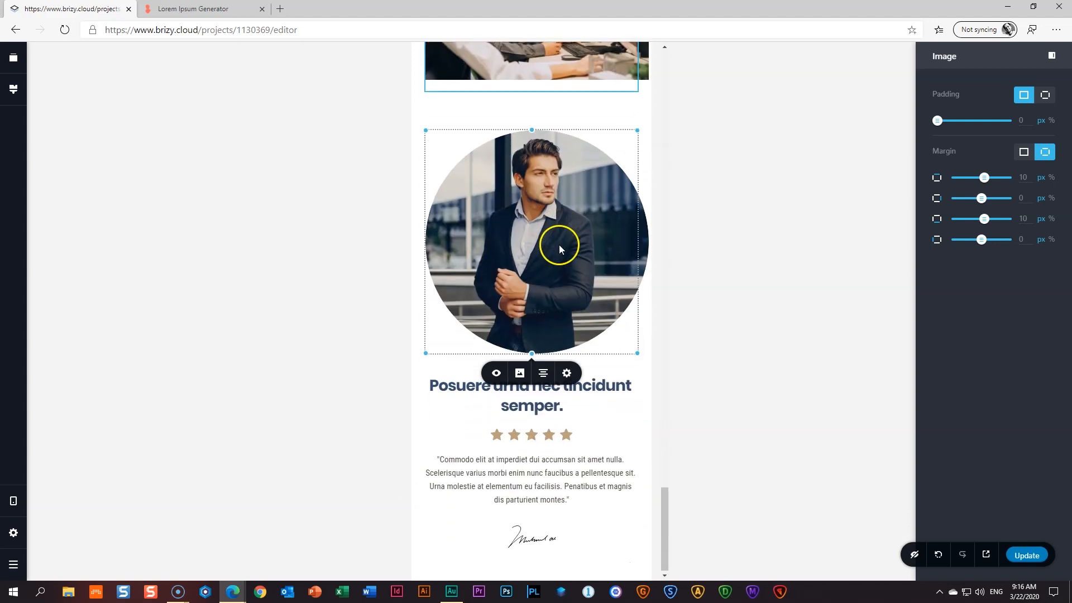
{"action": "scroll", "coordinate": [560, 249], "scroll_direction": "up", "scroll_amount": 6}
{"action": "scroll", "coordinate": [548, 251], "scroll_direction": "down", "scroll_amount": 6}
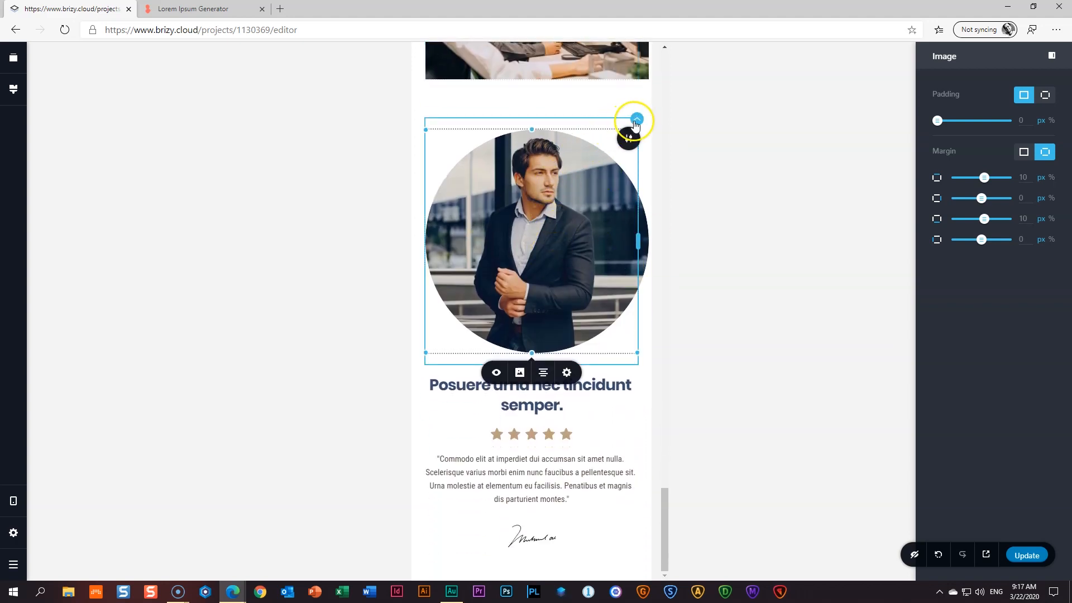
{"action": "left_click", "coordinate": [638, 120]}
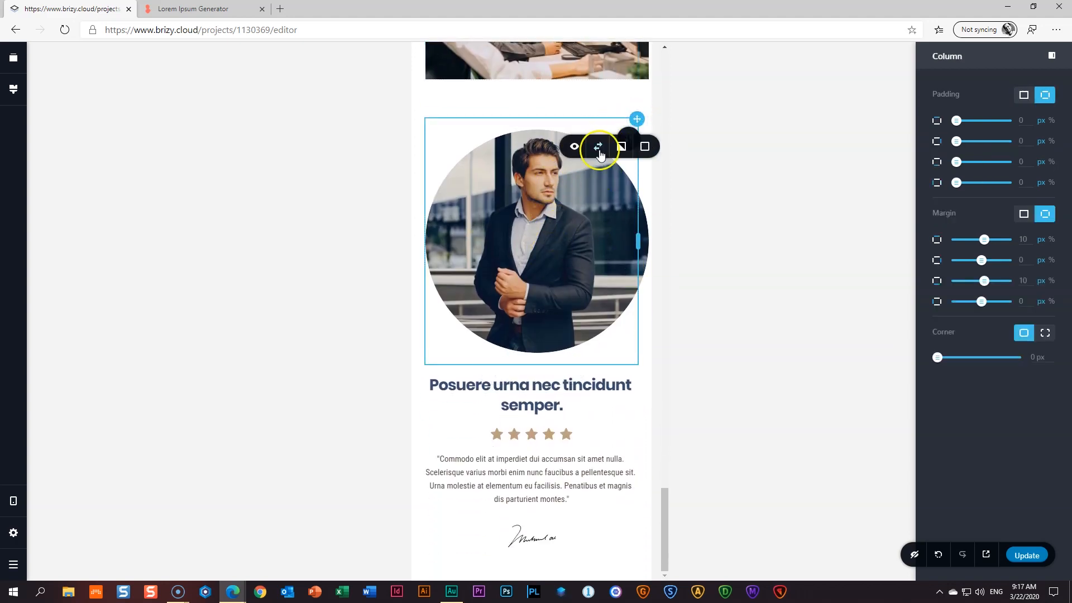
{"action": "left_click", "coordinate": [598, 146]}
{"action": "left_click", "coordinate": [766, 184]}
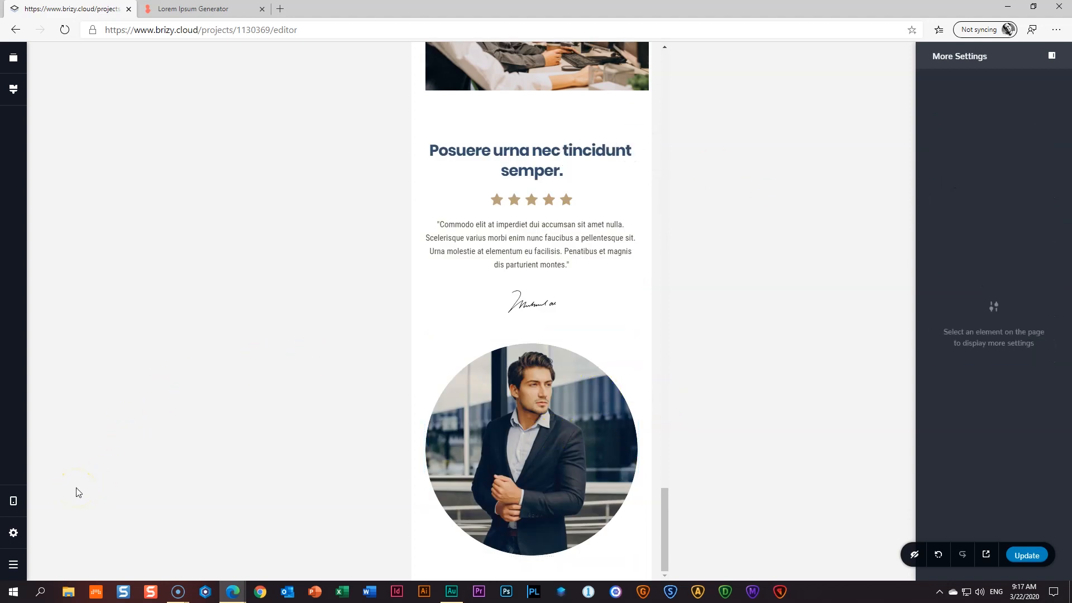
{"action": "key", "text": "ctrl+plus"}
{"action": "key", "text": "ctrl+plus"}
{"action": "scroll", "coordinate": [299, 435], "scroll_direction": "down", "scroll_amount": 2}
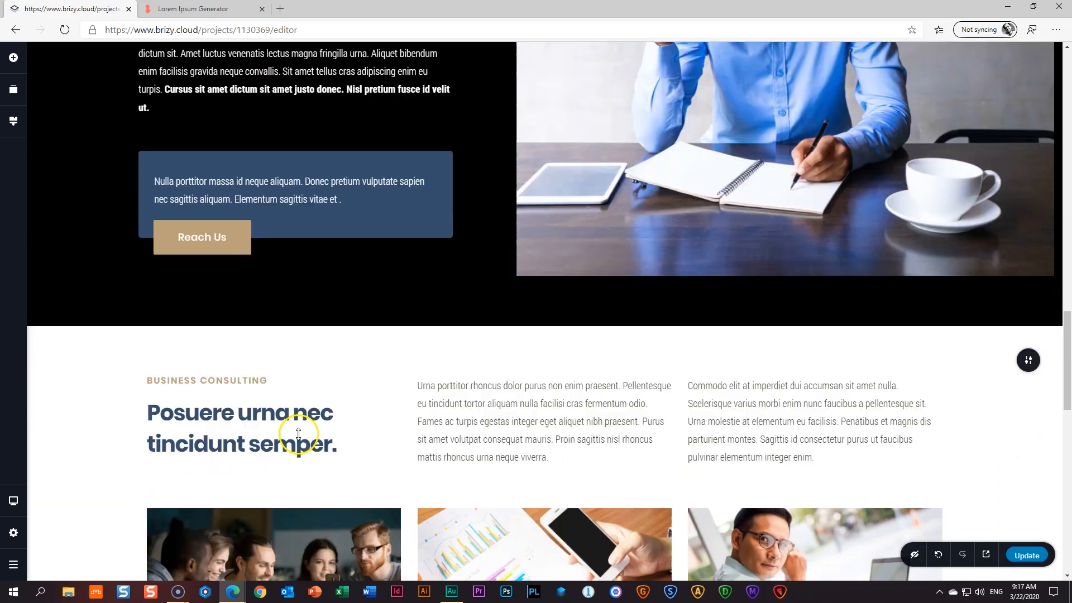
{"action": "scroll", "coordinate": [299, 434], "scroll_direction": "down", "scroll_amount": 12}
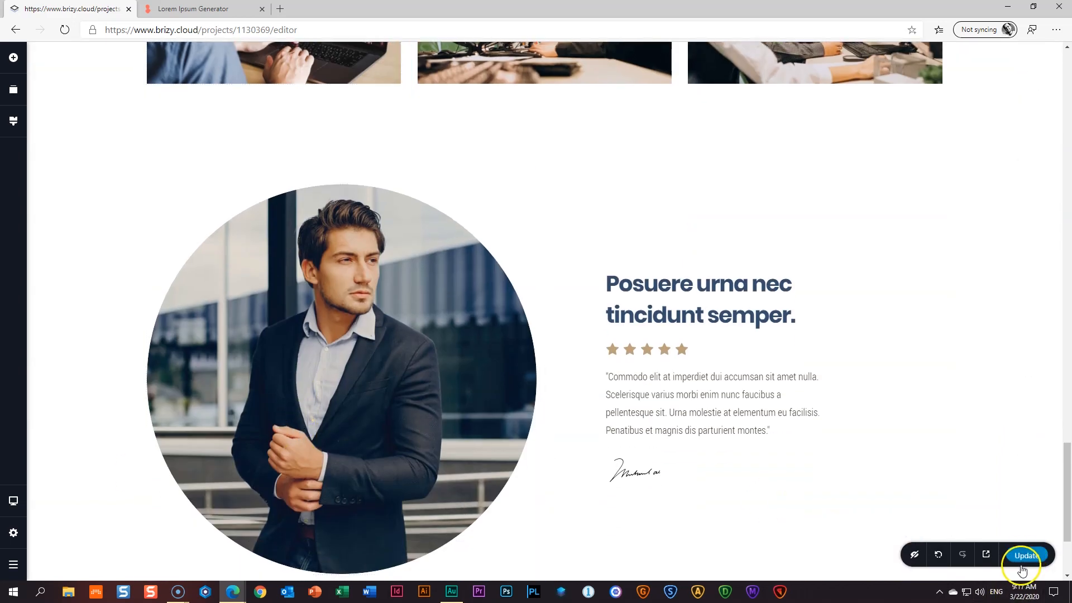
{"action": "left_click", "coordinate": [986, 554]}
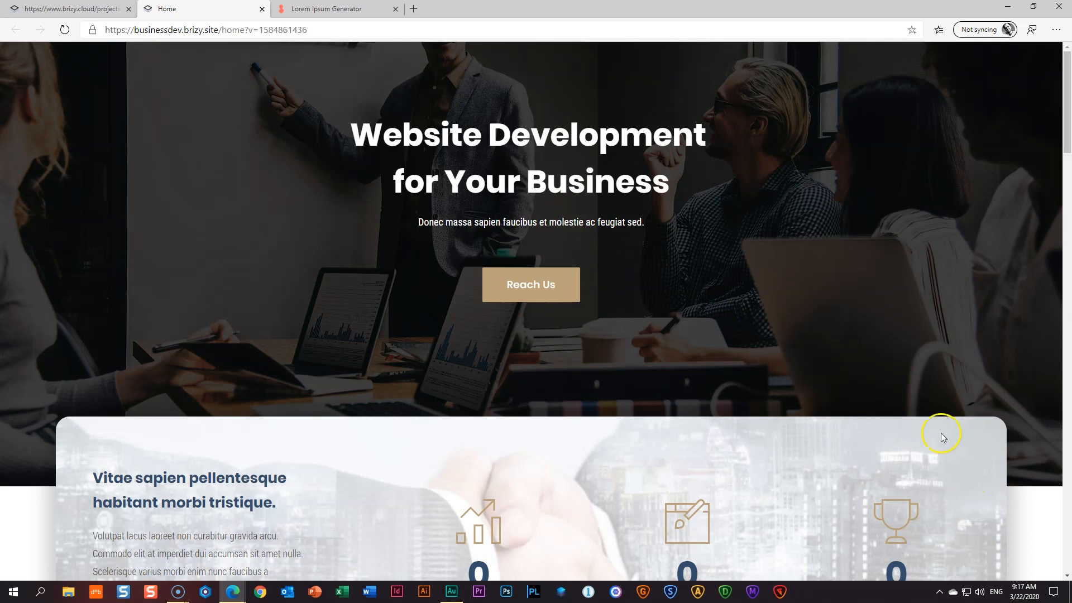
{"action": "scroll", "coordinate": [940, 433], "scroll_direction": "down", "scroll_amount": 5}
{"action": "scroll", "coordinate": [943, 438], "scroll_direction": "down", "scroll_amount": 5}
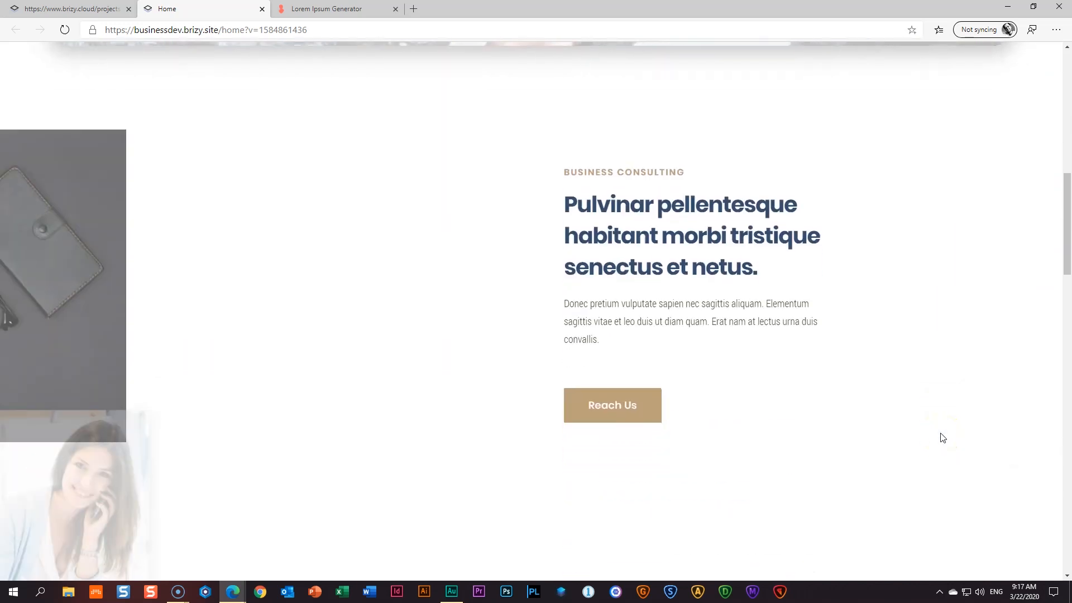
{"action": "scroll", "coordinate": [943, 439], "scroll_direction": "down", "scroll_amount": 6}
{"action": "scroll", "coordinate": [940, 435], "scroll_direction": "down", "scroll_amount": 3}
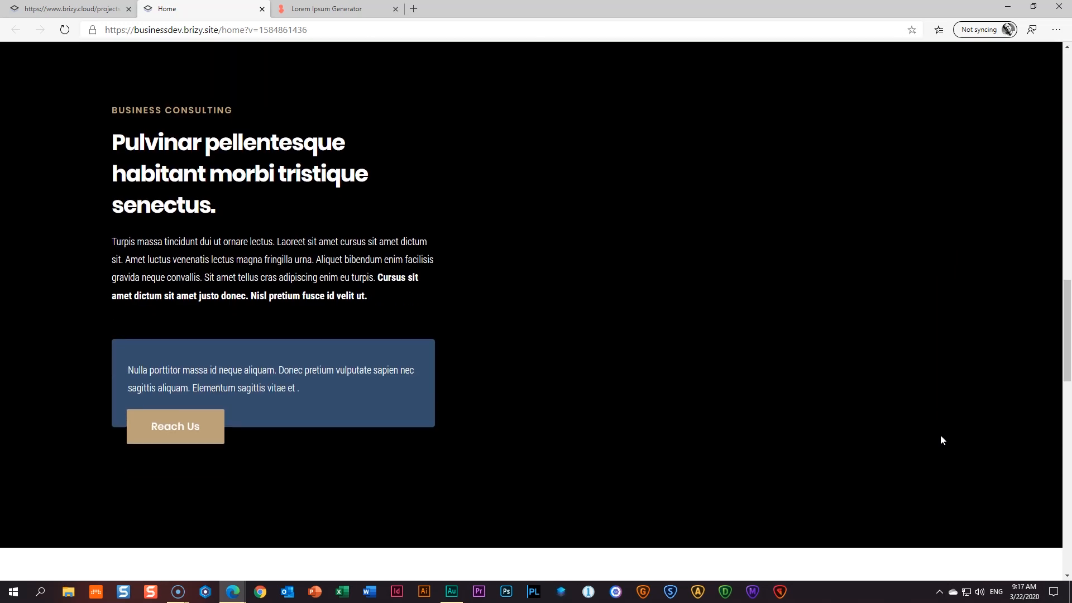
{"action": "scroll", "coordinate": [941, 435], "scroll_direction": "down", "scroll_amount": 8}
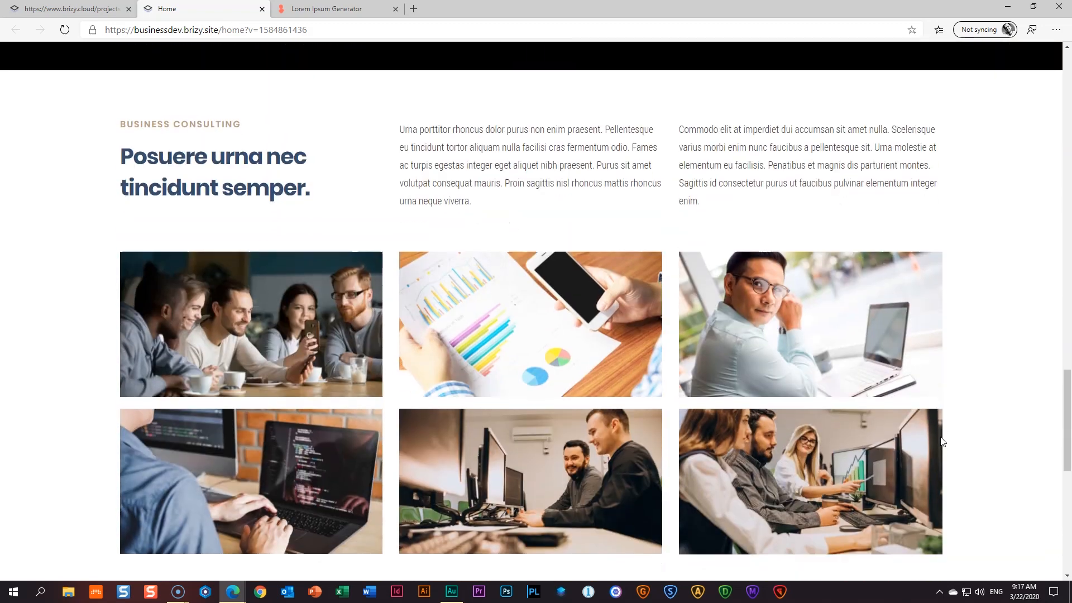
{"action": "scroll", "coordinate": [941, 438], "scroll_direction": "down", "scroll_amount": 4}
{"action": "scroll", "coordinate": [941, 440], "scroll_direction": "up", "scroll_amount": 4}
{"action": "scroll", "coordinate": [943, 443], "scroll_direction": "up", "scroll_amount": 1}
{"action": "left_click", "coordinate": [564, 330]}
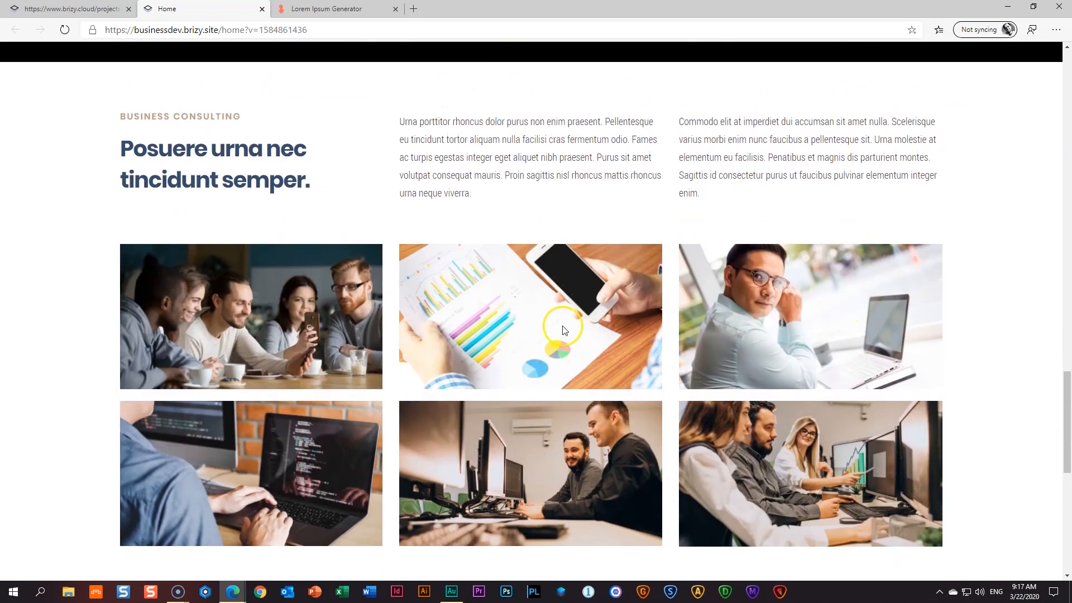
{"action": "scroll", "coordinate": [950, 421], "scroll_direction": "down", "scroll_amount": 8}
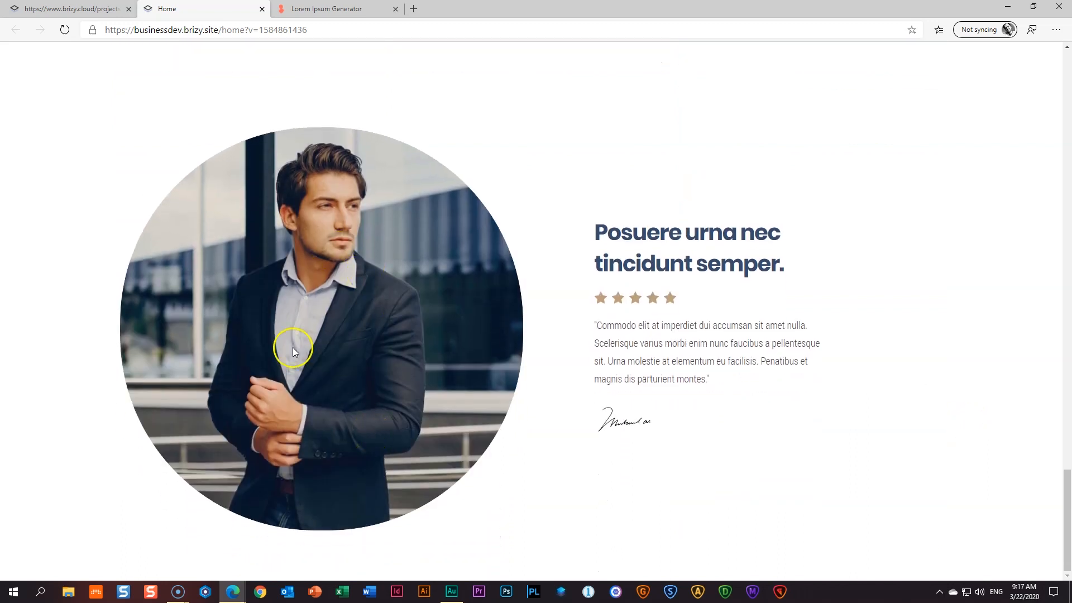
{"action": "left_click", "coordinate": [262, 9]}
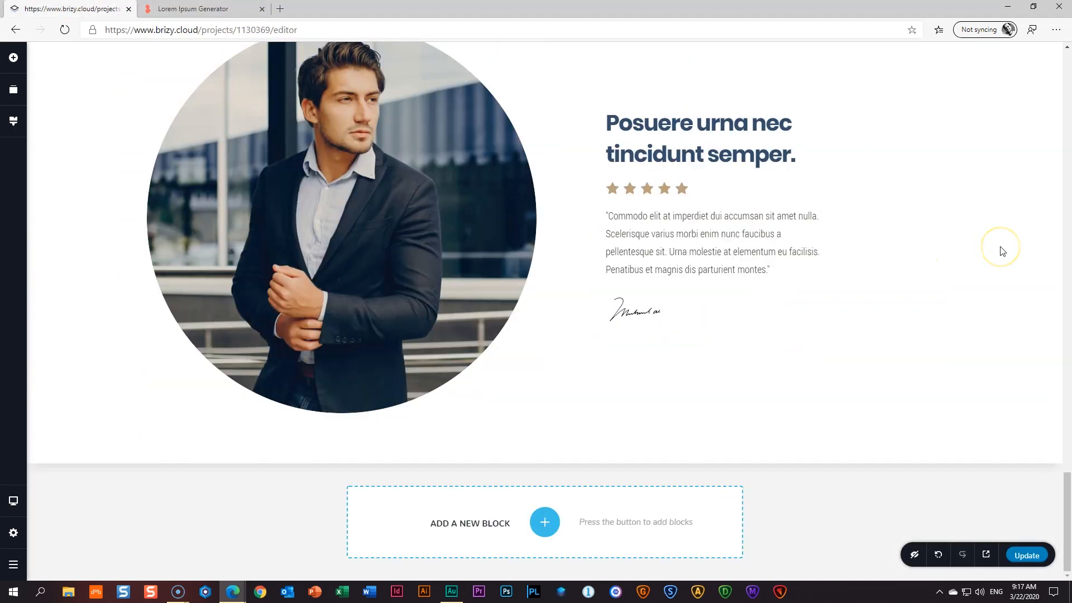
- Add a Column row beneath the portrait and give it a third column
{"action": "scroll", "coordinate": [1002, 252], "scroll_direction": "up", "scroll_amount": 3}
{"action": "scroll", "coordinate": [1003, 252], "scroll_direction": "down", "scroll_amount": 3}
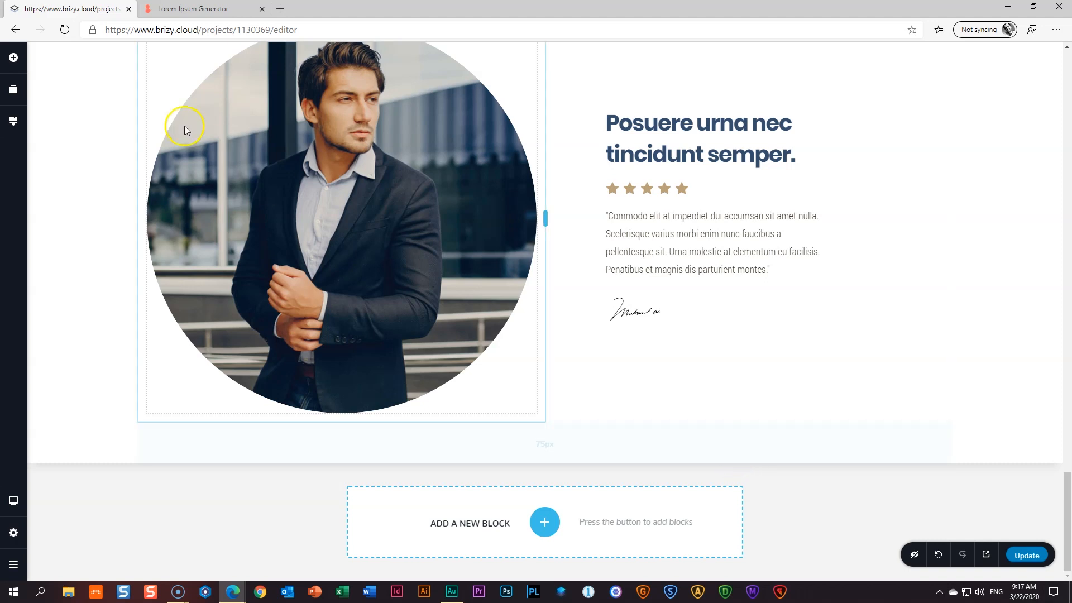
{"action": "left_click", "coordinate": [15, 59]}
{"action": "left_click_drag", "start_coordinate": [105, 301], "coordinate": [341, 454]}
{"action": "scroll", "coordinate": [484, 402], "scroll_direction": "down", "scroll_amount": 2}
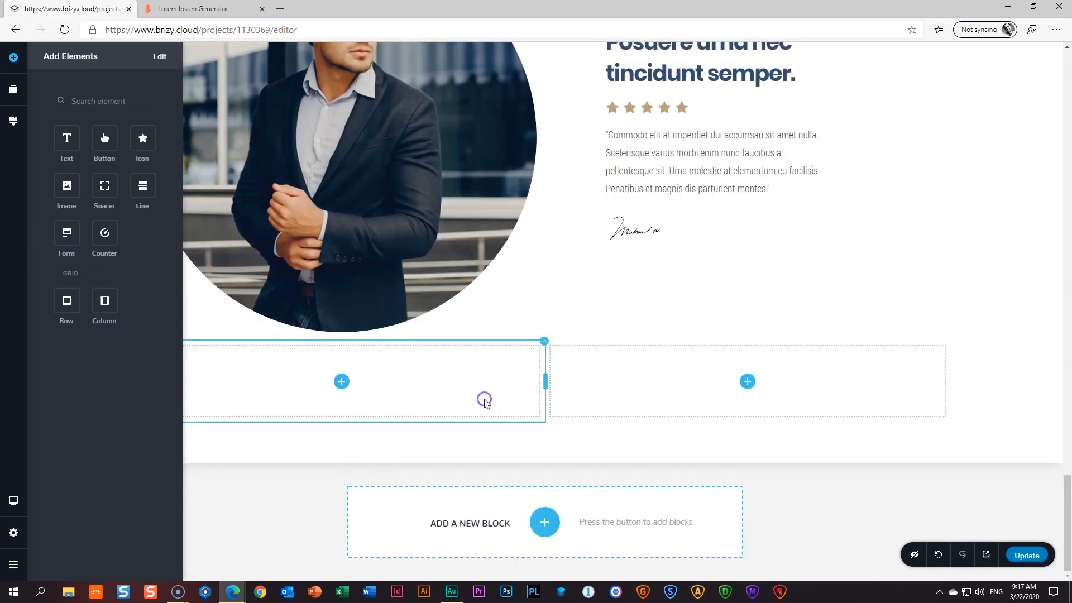
{"action": "left_click", "coordinate": [543, 343]}
{"action": "left_click", "coordinate": [544, 314]}
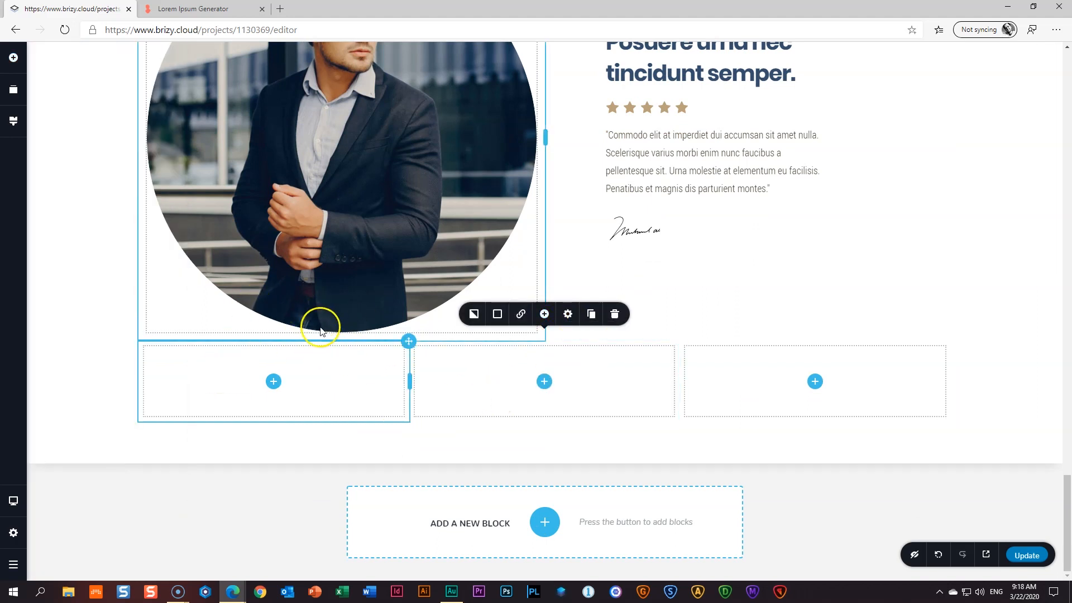
- Place a Spacer above the three-column row
{"action": "left_click", "coordinate": [14, 58]}
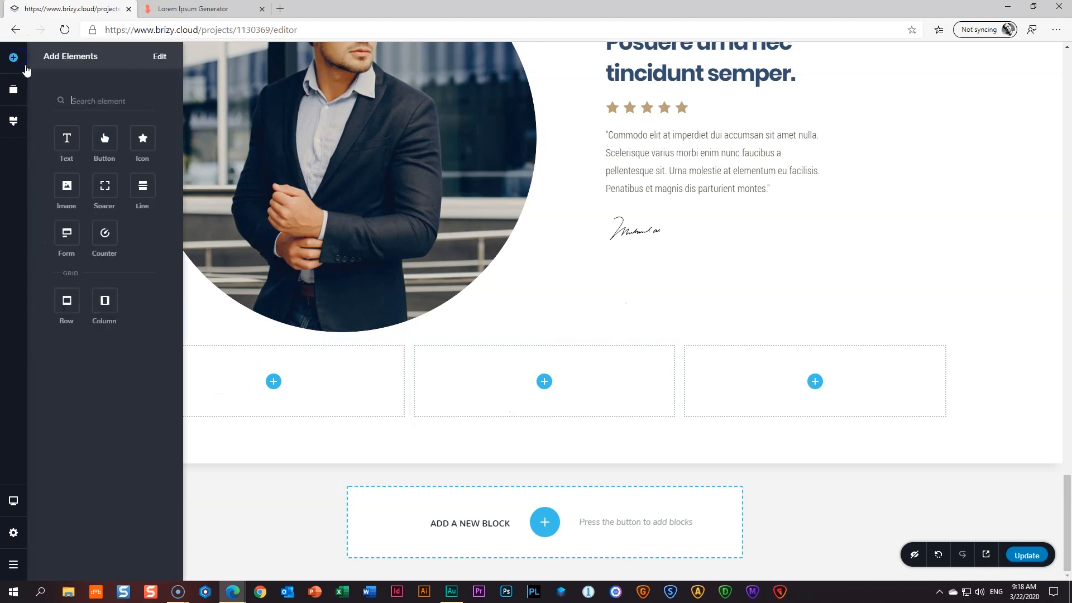
{"action": "left_click_drag", "start_coordinate": [105, 186], "coordinate": [334, 309]}
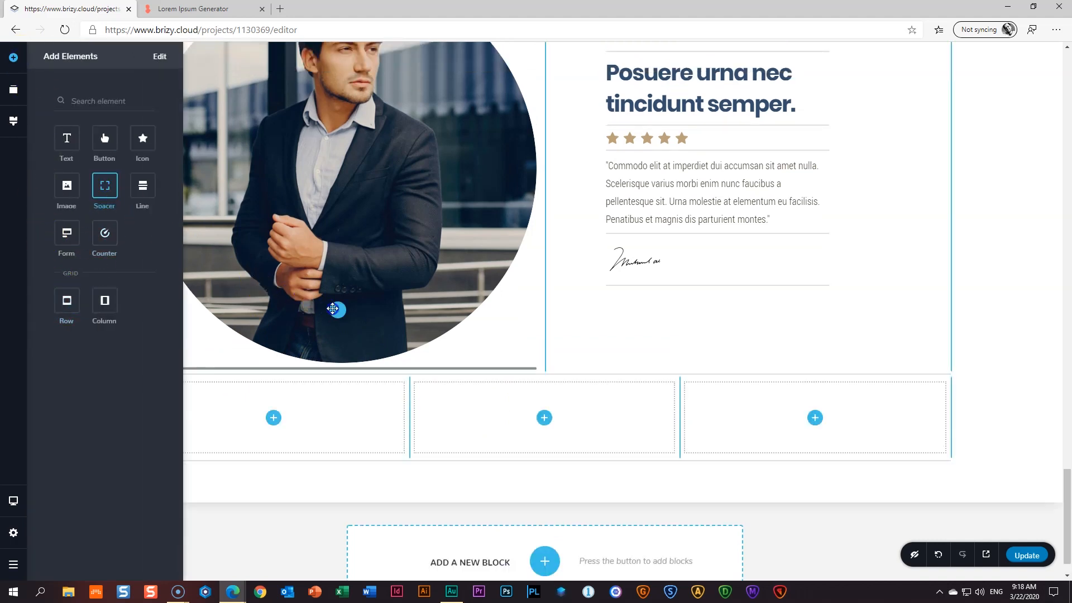
{"action": "left_click_drag", "start_coordinate": [480, 362], "coordinate": [510, 372]}
{"action": "left_click", "coordinate": [366, 409]}
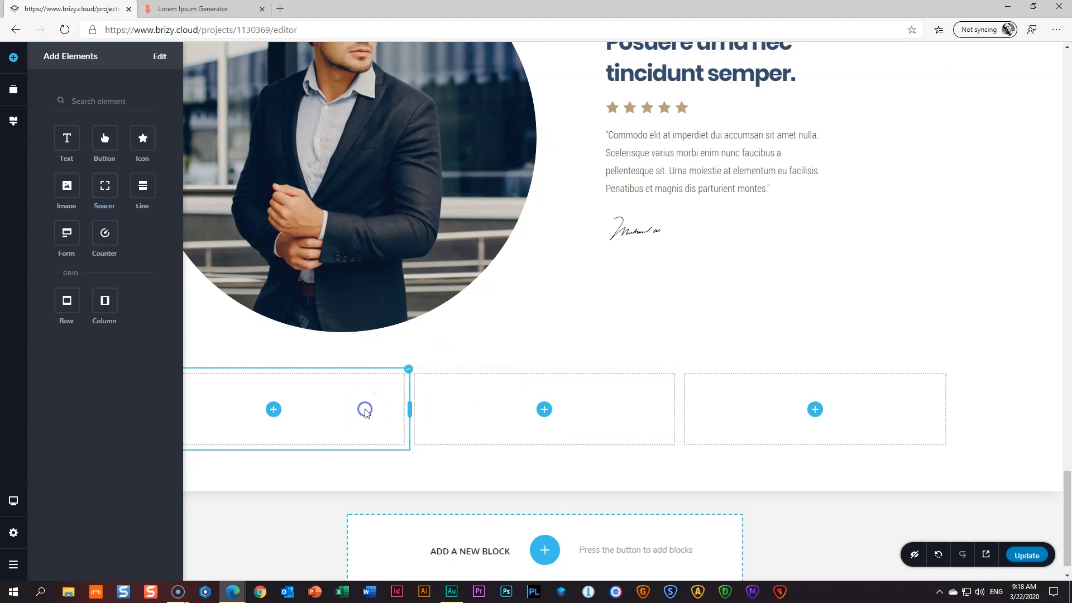
- Drop a Column into the first column to split it into two inner columns
{"action": "left_click", "coordinate": [749, 419]}
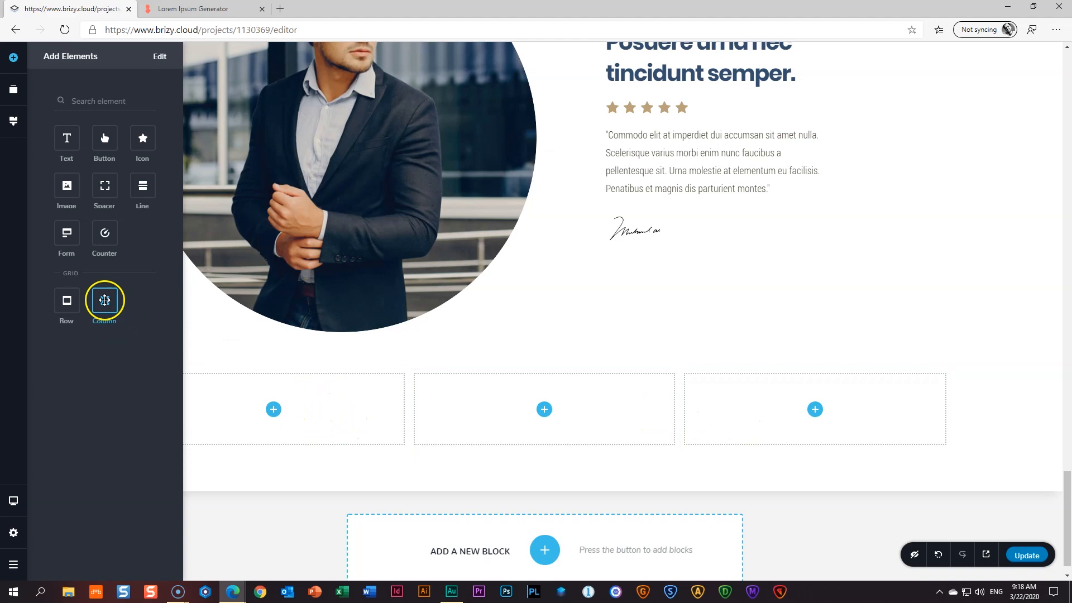
{"action": "left_click_drag", "start_coordinate": [110, 304], "coordinate": [271, 442]}
{"action": "left_click", "coordinate": [330, 424]}
{"action": "left_click", "coordinate": [233, 420]}
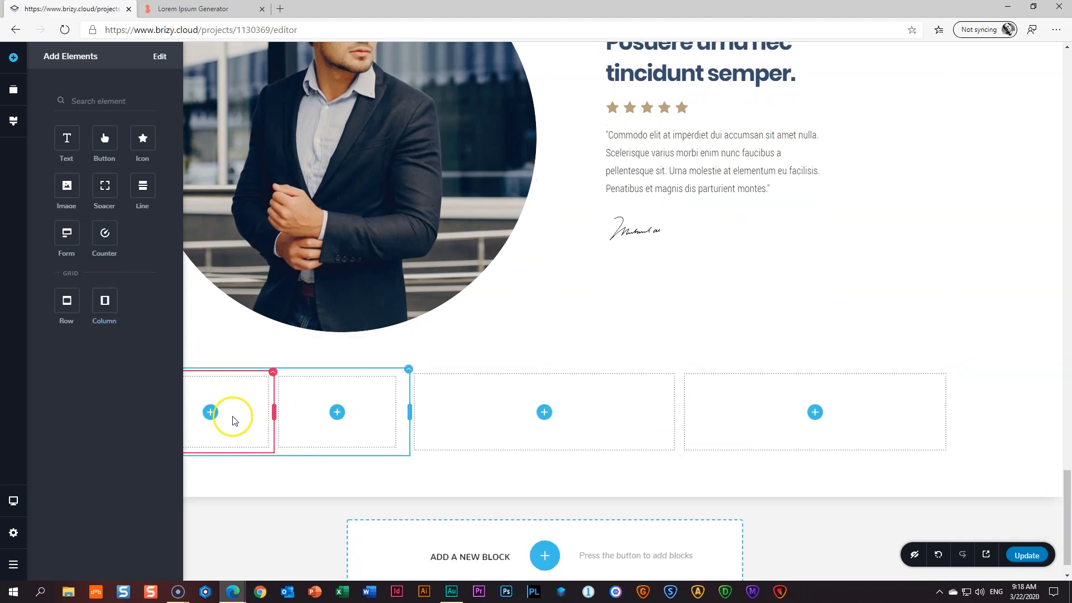
{"action": "left_click", "coordinate": [480, 362]}
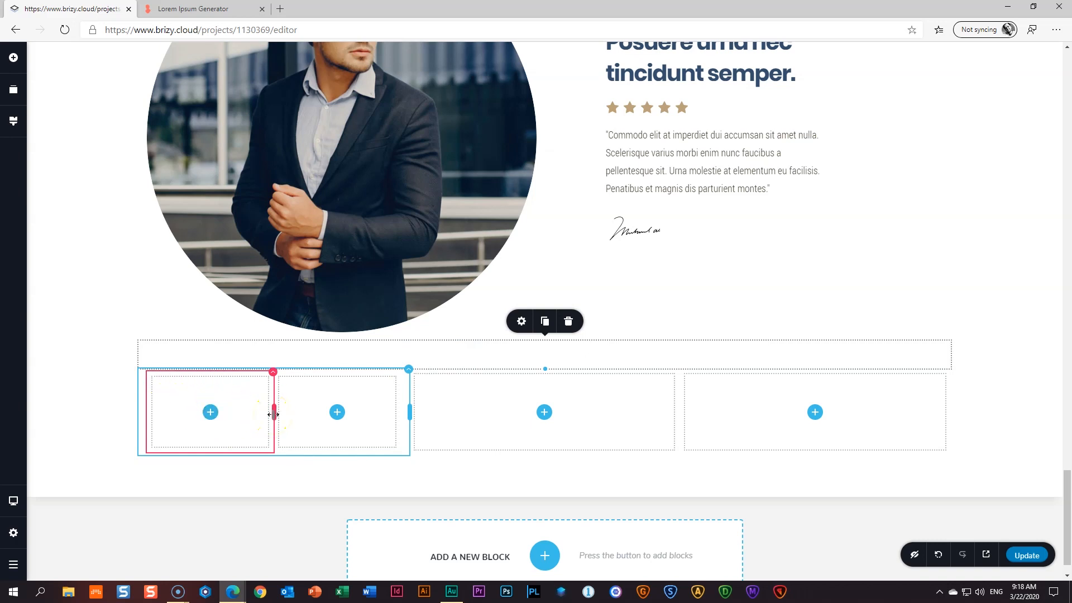
- Copy the testimonial heading and BUSINESS CONSULTING label into the first inner column and widen it
{"action": "scroll", "coordinate": [273, 415], "scroll_direction": "up", "scroll_amount": 1}
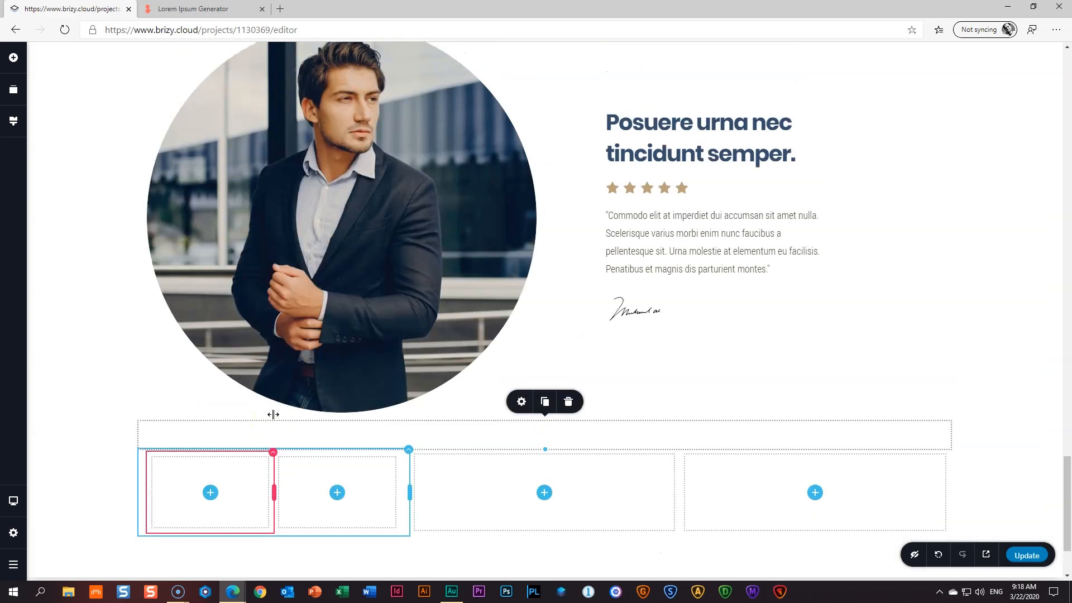
{"action": "left_click", "coordinate": [686, 140]}
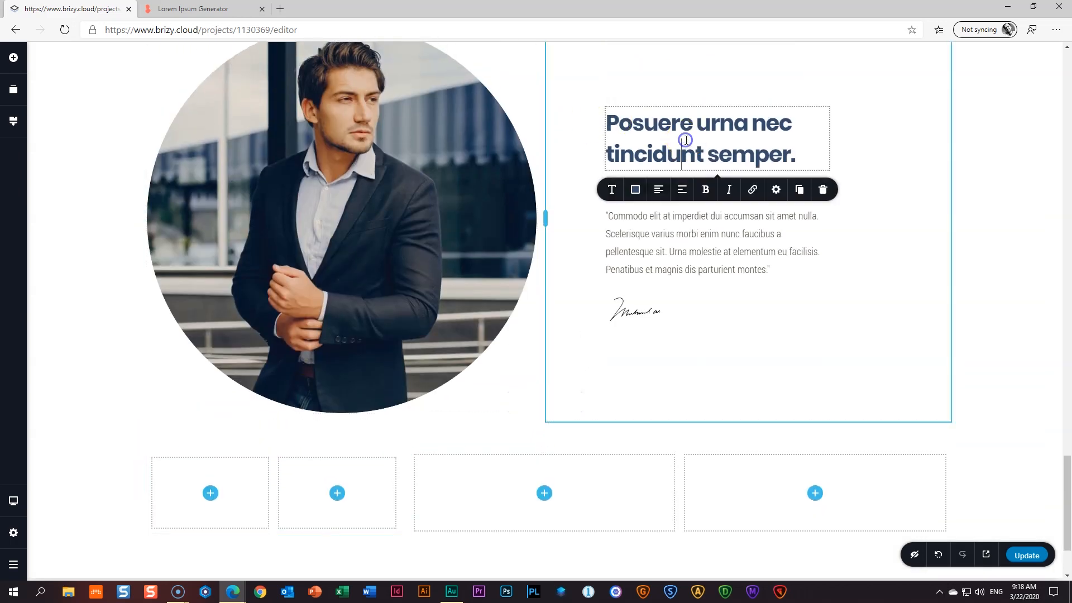
{"action": "left_click", "coordinate": [799, 189]}
{"action": "scroll", "coordinate": [709, 285], "scroll_direction": "down", "scroll_amount": 1}
{"action": "left_click_drag", "start_coordinate": [662, 75], "coordinate": [211, 451]}
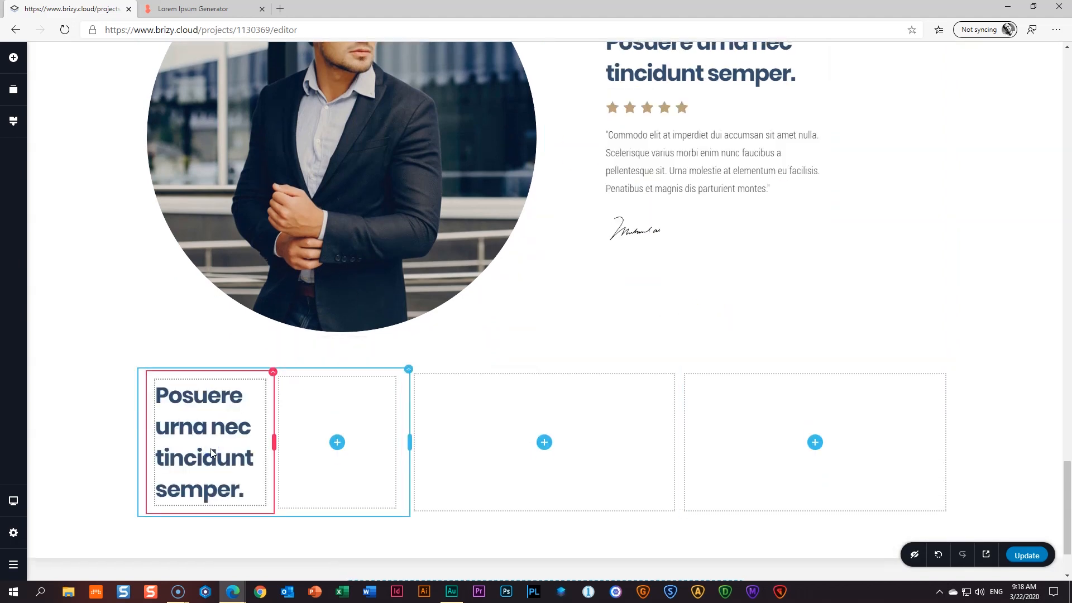
{"action": "scroll", "coordinate": [212, 451], "scroll_direction": "up", "scroll_amount": 9}
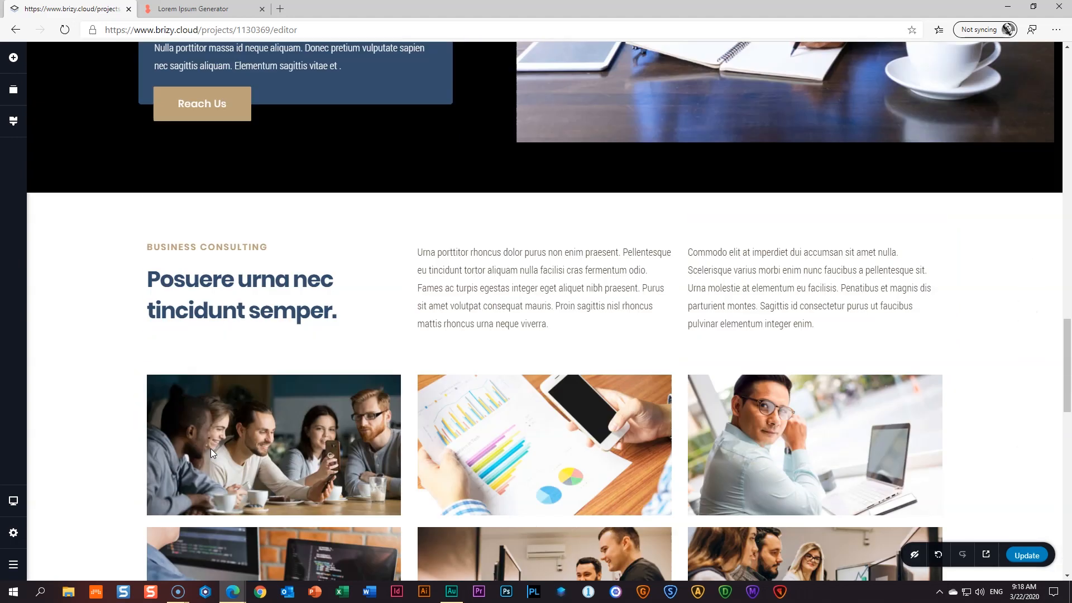
{"action": "left_click", "coordinate": [223, 393]}
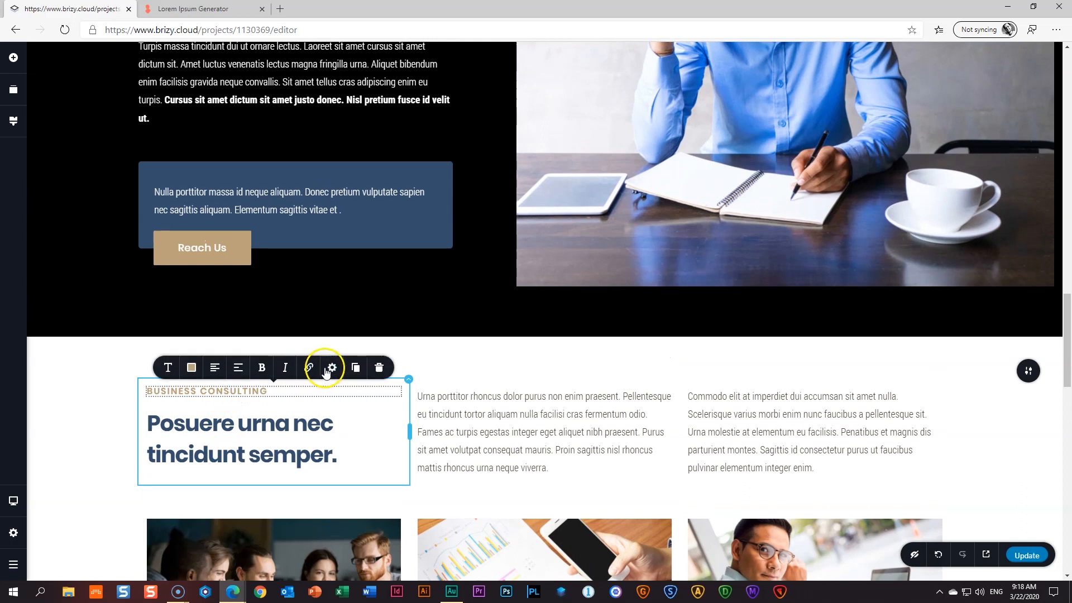
{"action": "left_click", "coordinate": [355, 369]}
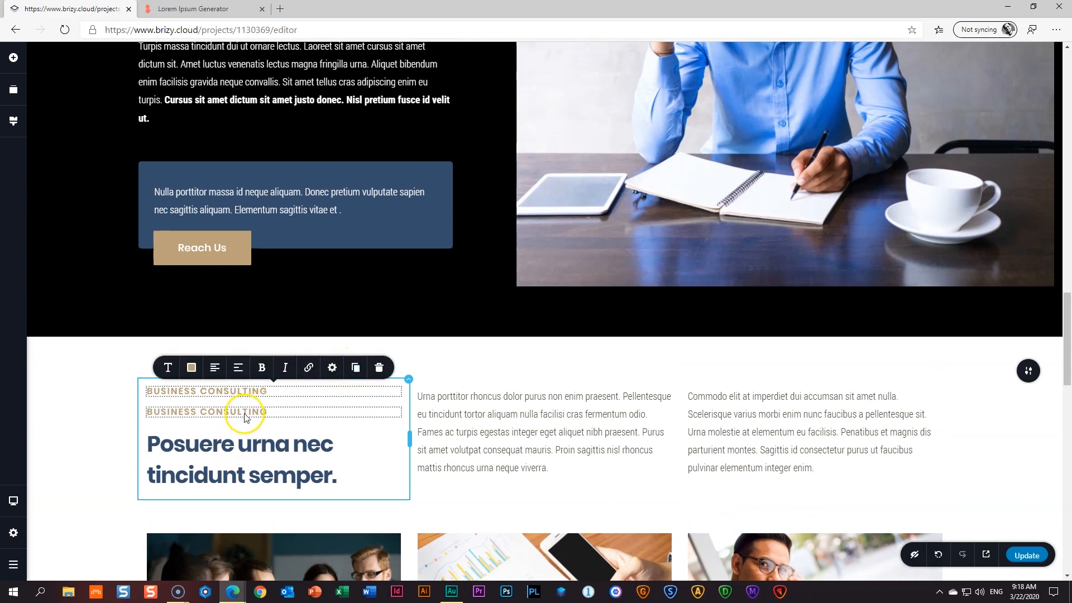
{"action": "scroll", "coordinate": [249, 537], "scroll_direction": "down", "scroll_amount": 12}
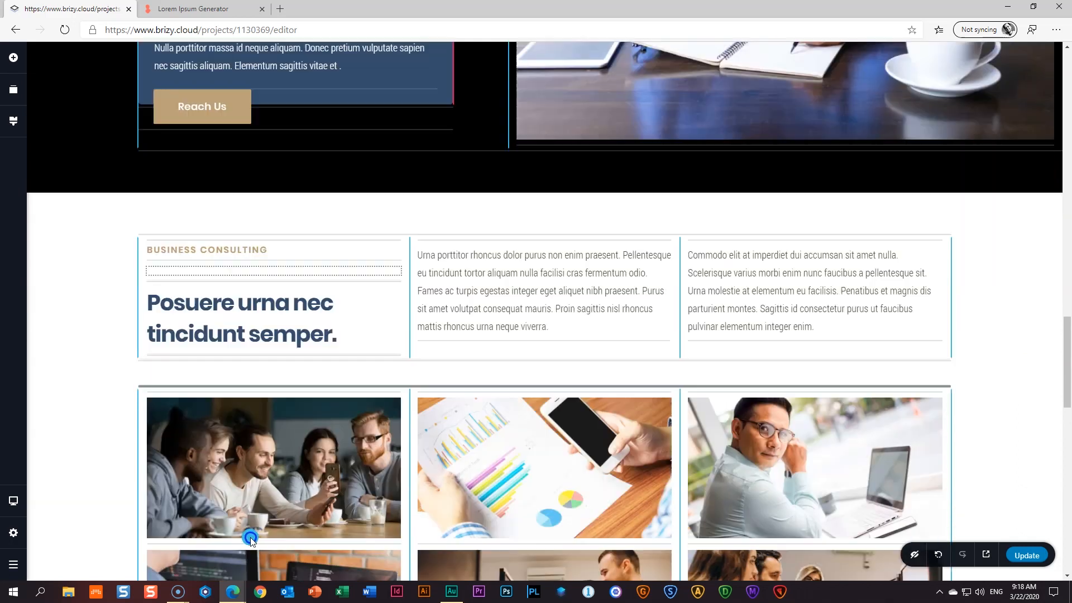
{"action": "scroll", "coordinate": [249, 544], "scroll_direction": "down", "scroll_amount": 3}
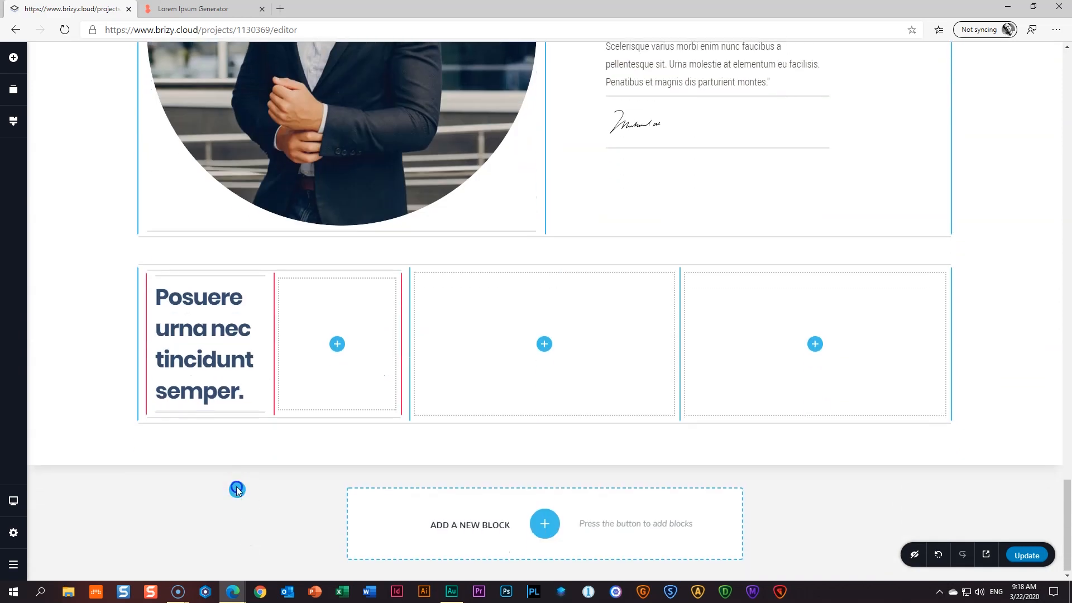
{"action": "left_click_drag", "start_coordinate": [222, 411], "coordinate": [222, 411]}
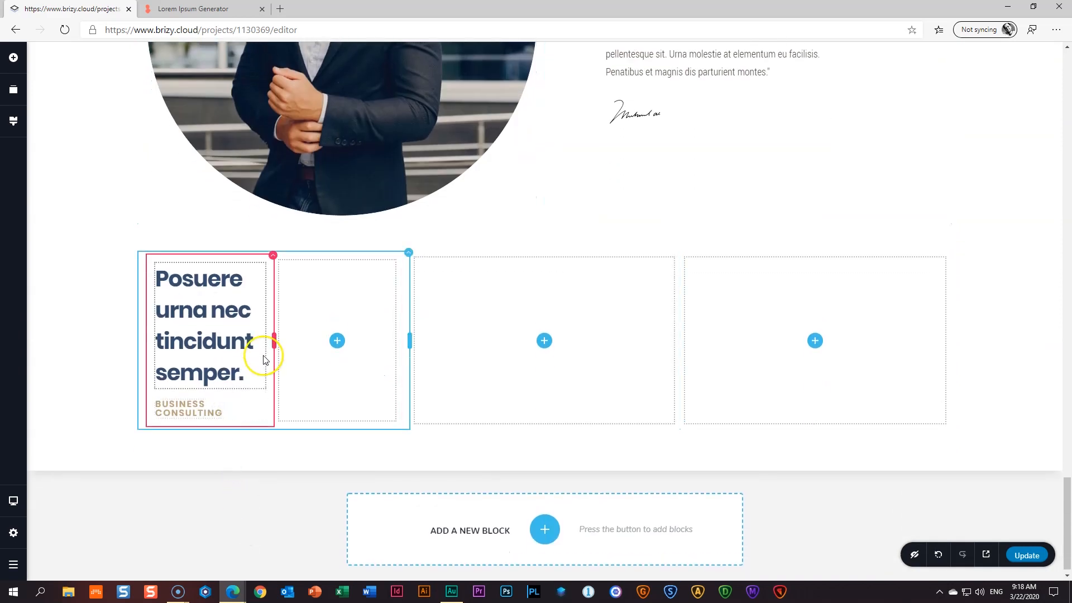
{"action": "left_click_drag", "start_coordinate": [277, 341], "coordinate": [302, 341]}
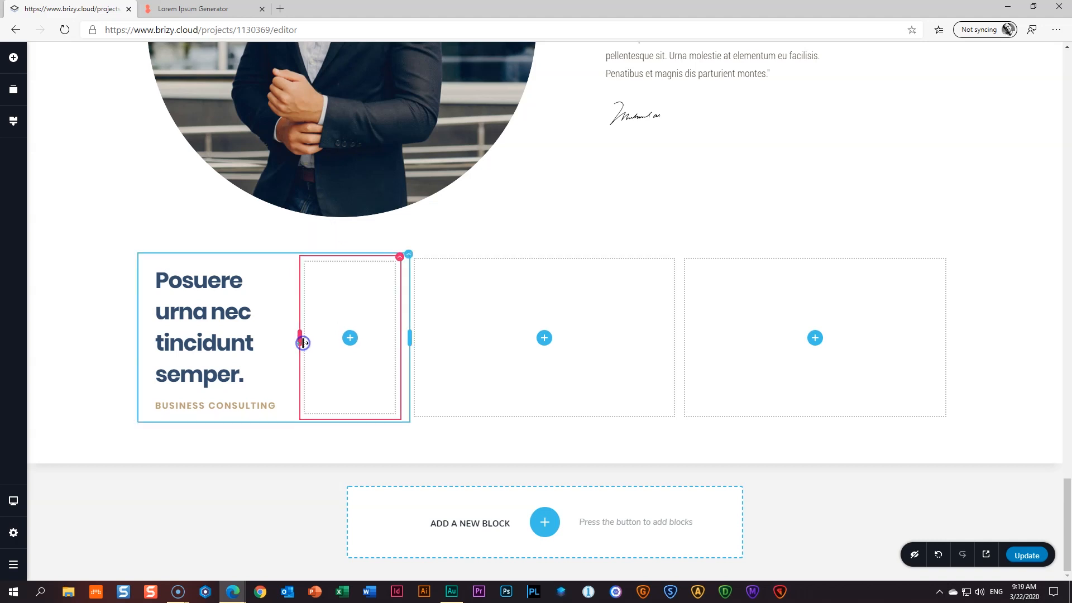
- Make the copied heading Semi Bold at size 24
{"action": "left_click", "coordinate": [239, 329]}
{"action": "left_click", "coordinate": [117, 250]}
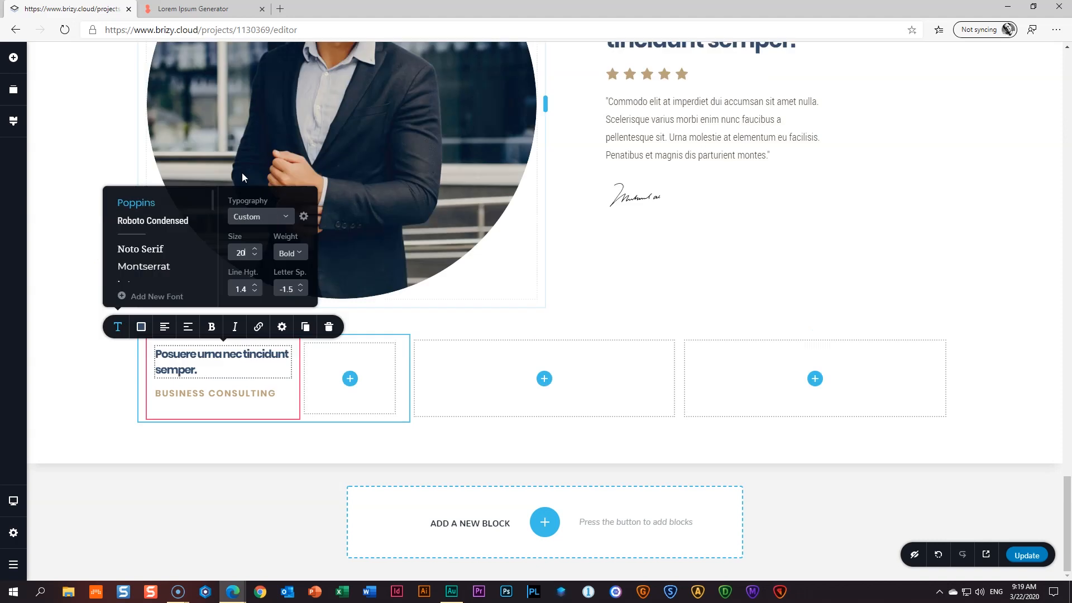
{"action": "left_click", "coordinate": [297, 253]}
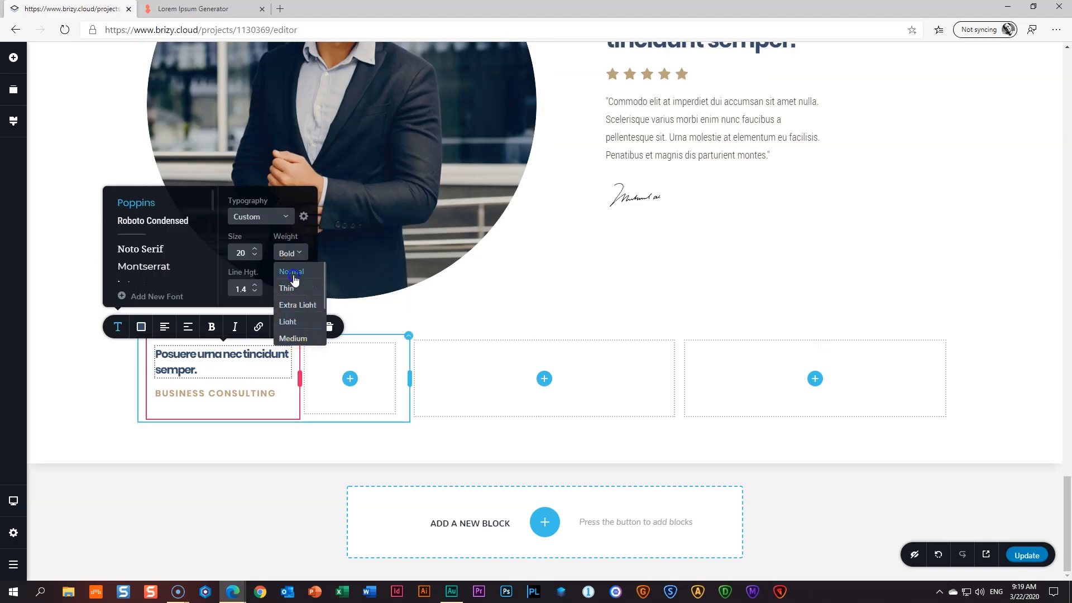
{"action": "left_click", "coordinate": [292, 273]}
{"action": "left_click", "coordinate": [291, 254]}
{"action": "left_click", "coordinate": [302, 341]}
{"action": "left_click", "coordinate": [291, 253]}
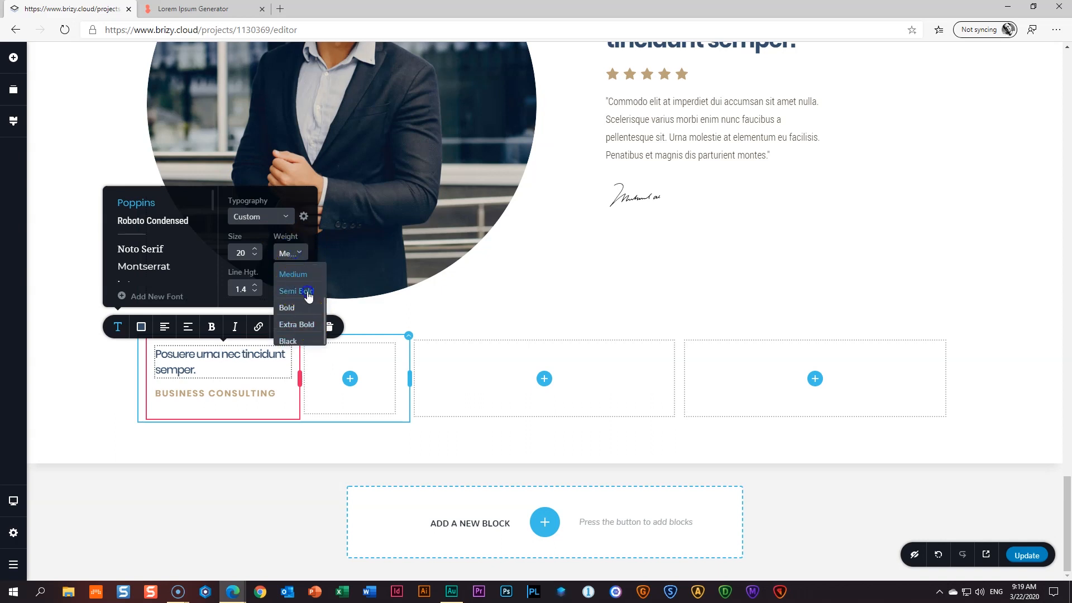
{"action": "left_click", "coordinate": [306, 291]}
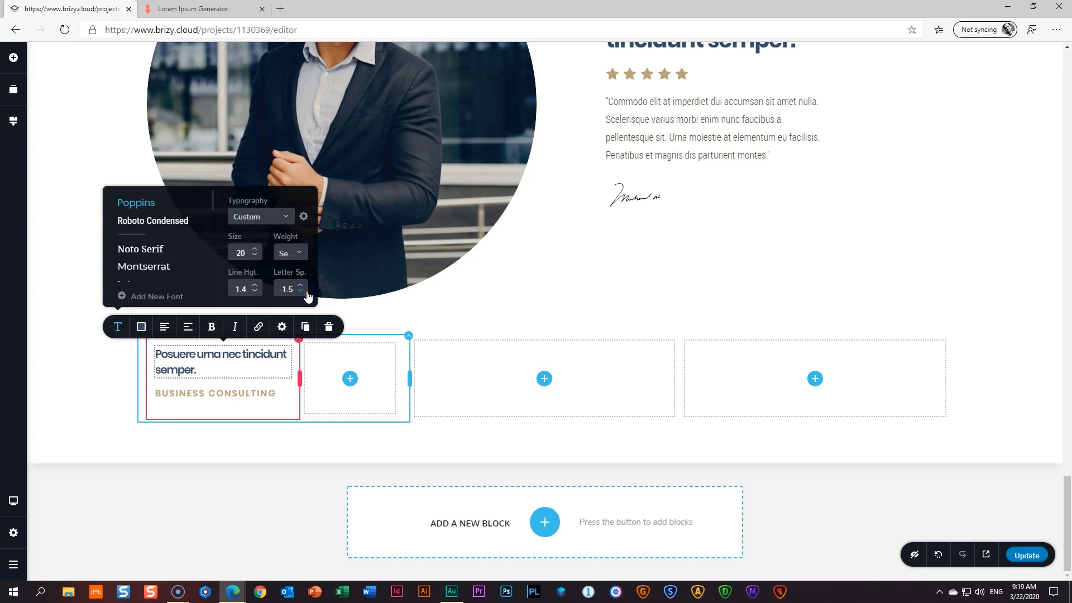
{"action": "left_click", "coordinate": [255, 249]}
{"action": "left_click", "coordinate": [255, 249]}
{"action": "left_click", "coordinate": [255, 249]}
{"action": "left_click", "coordinate": [255, 249]}
{"action": "left_click", "coordinate": [77, 408]}
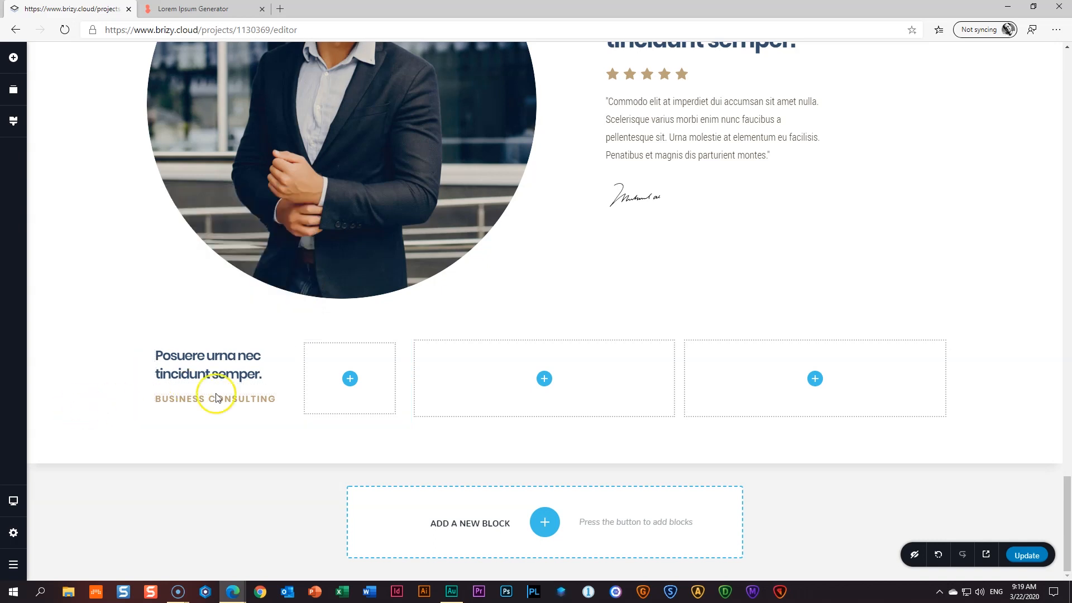
- Add an Image to the empty column with the 14_Testimonial 1 portrait, cornered round
{"action": "left_click", "coordinate": [350, 379]}
{"action": "left_click_drag", "start_coordinate": [75, 190], "coordinate": [344, 386]}
{"action": "left_click", "coordinate": [280, 328]}
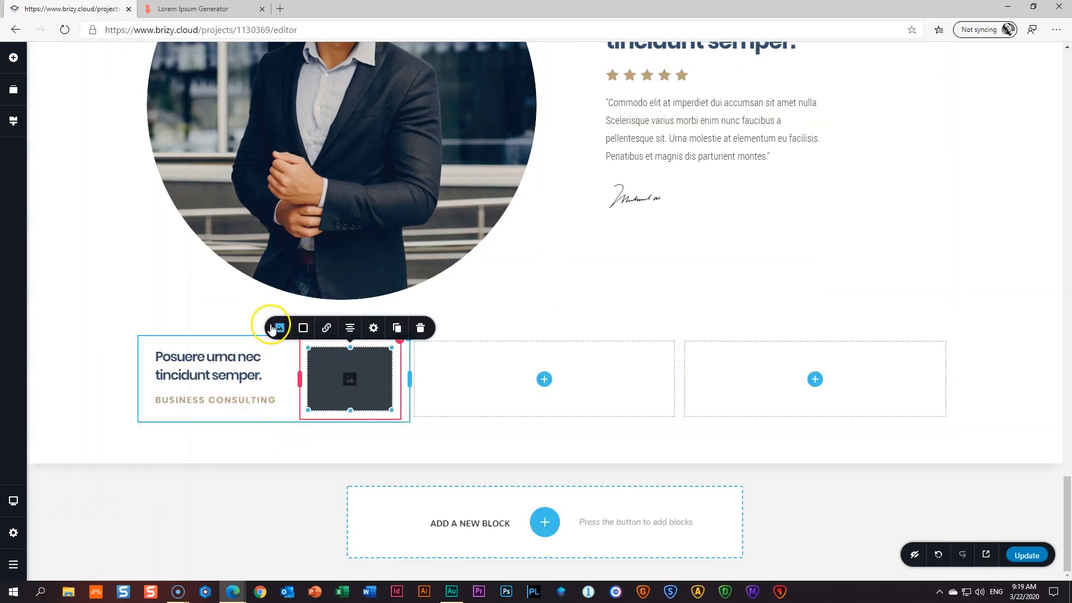
{"action": "left_click", "coordinate": [271, 240]}
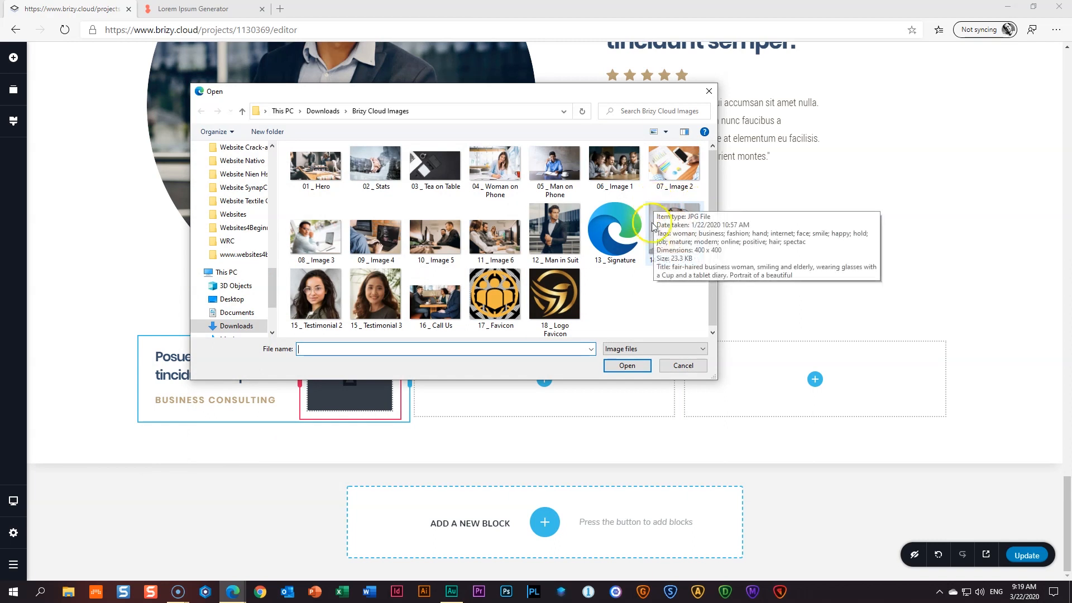
{"action": "left_click", "coordinate": [688, 240]}
{"action": "left_click", "coordinate": [627, 366]}
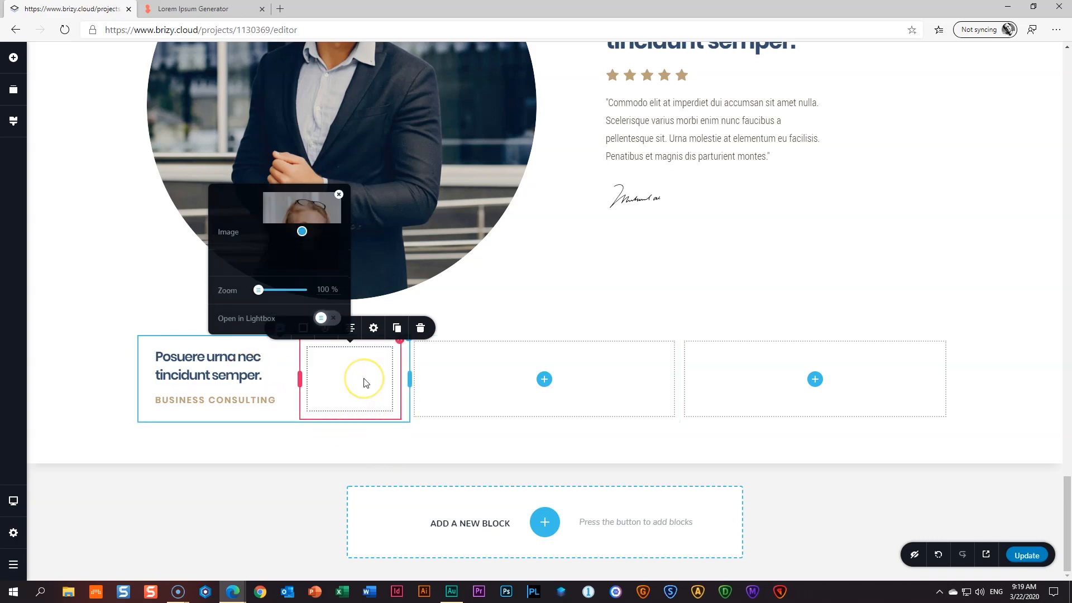
{"action": "left_click", "coordinate": [372, 329]}
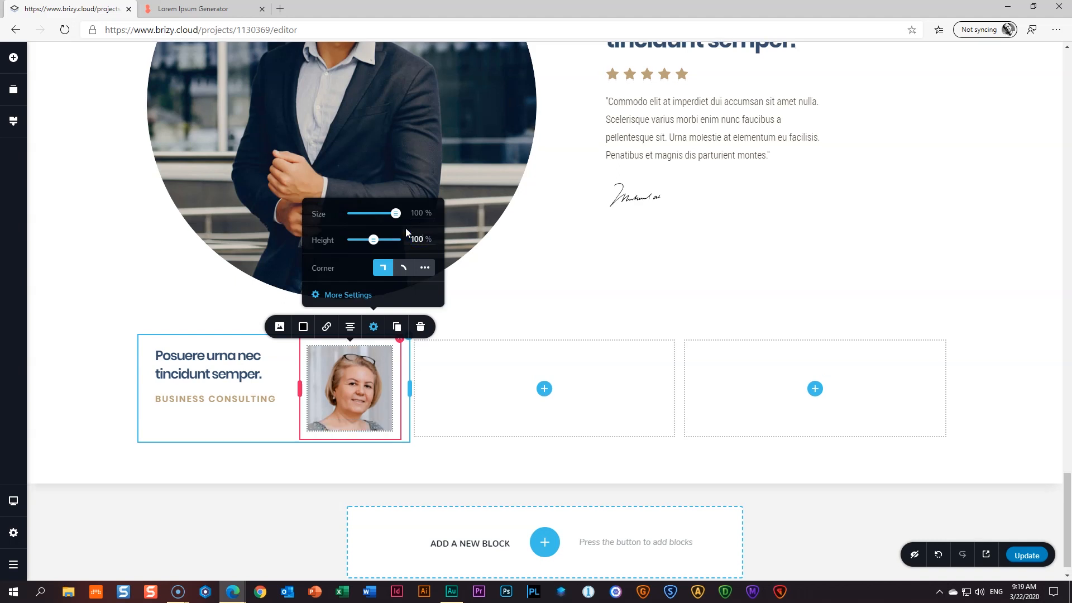
{"action": "left_click", "coordinate": [403, 268]}
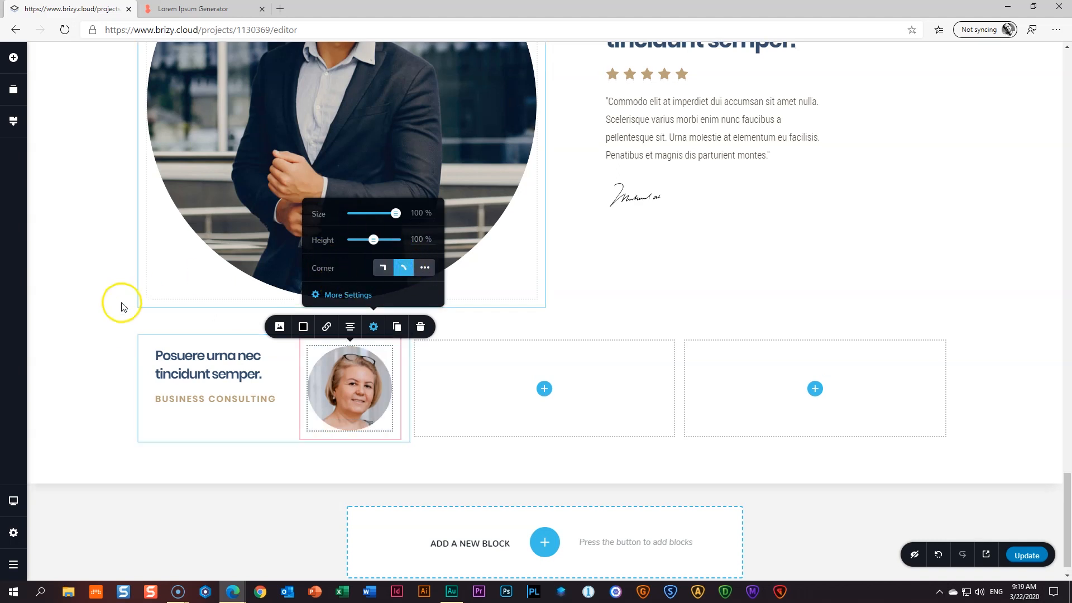
{"action": "left_click", "coordinate": [105, 305]}
- Vertically centre the heading column's content beside the portrait
{"action": "mouse_move", "coordinate": [305, 370]}
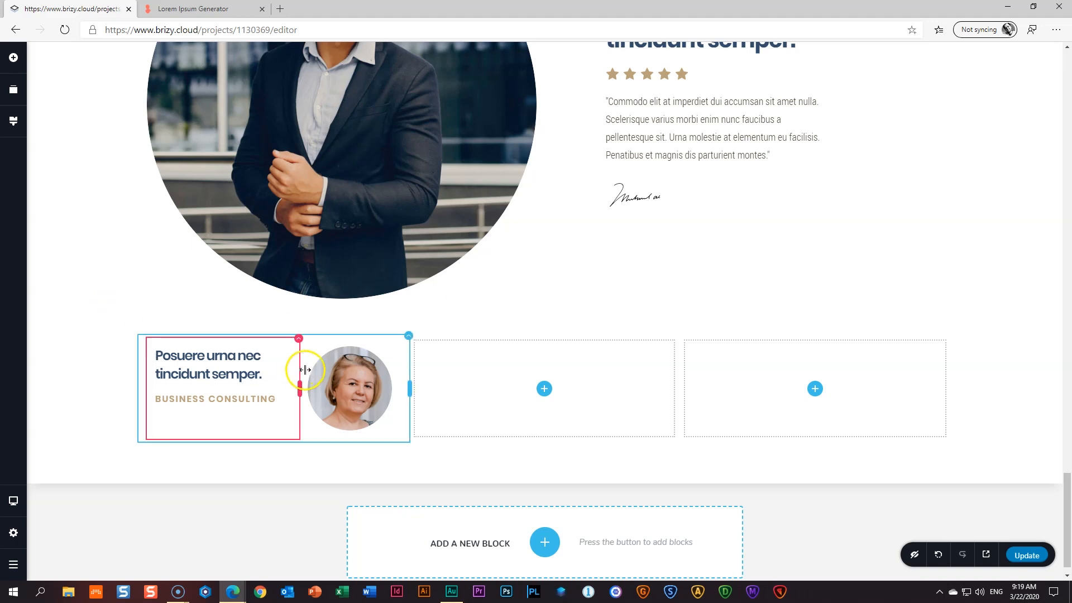
{"action": "left_click", "coordinate": [299, 340]}
{"action": "left_click", "coordinate": [322, 313]}
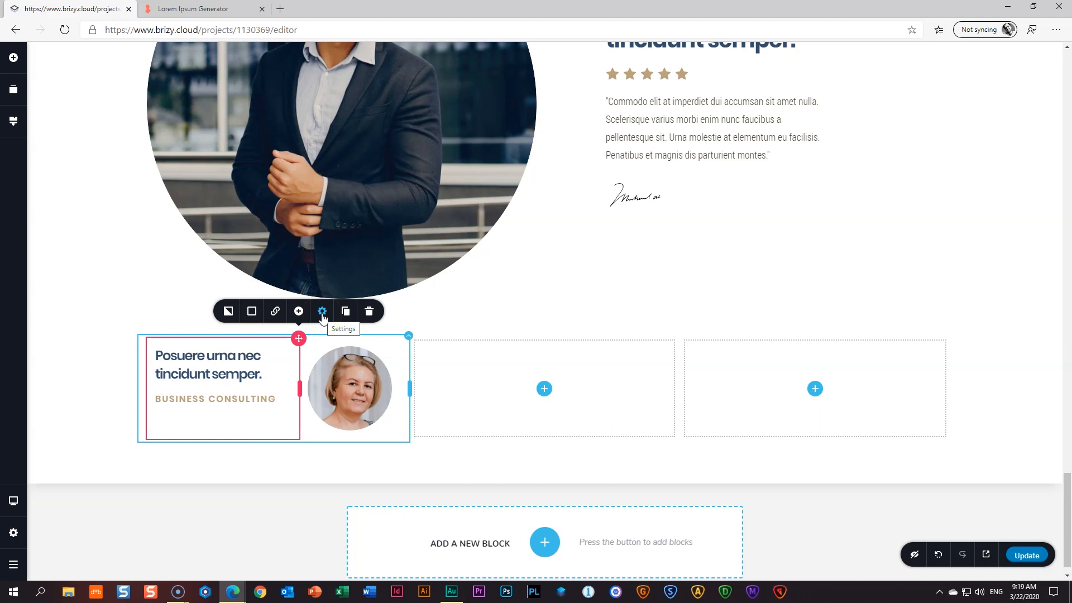
{"action": "left_click", "coordinate": [323, 316]}
{"action": "left_click", "coordinate": [353, 253]}
{"action": "left_click", "coordinate": [72, 300]}
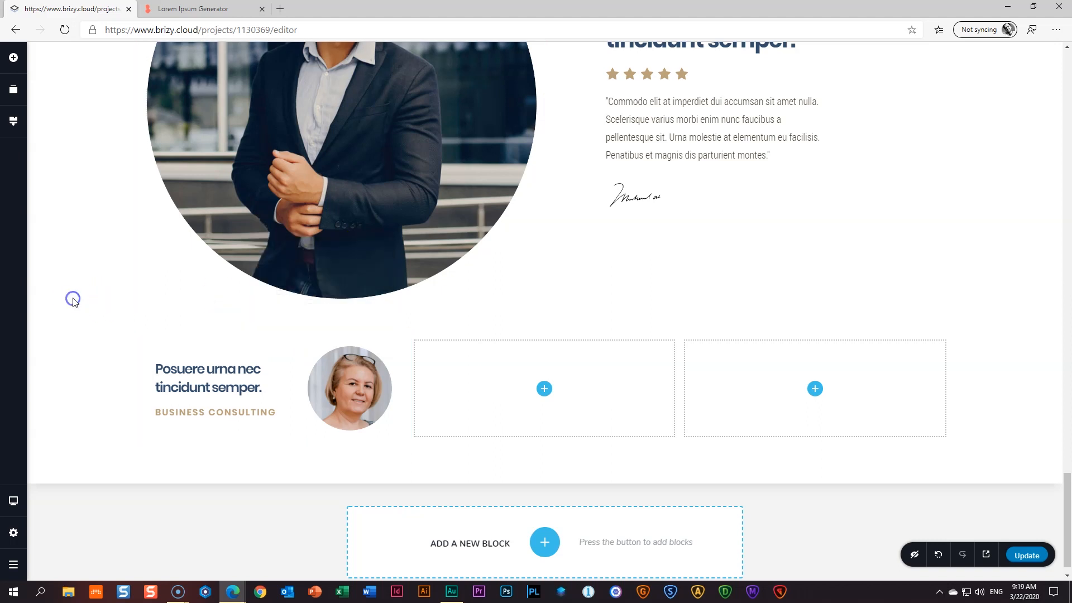
{"action": "left_click", "coordinate": [14, 58]}
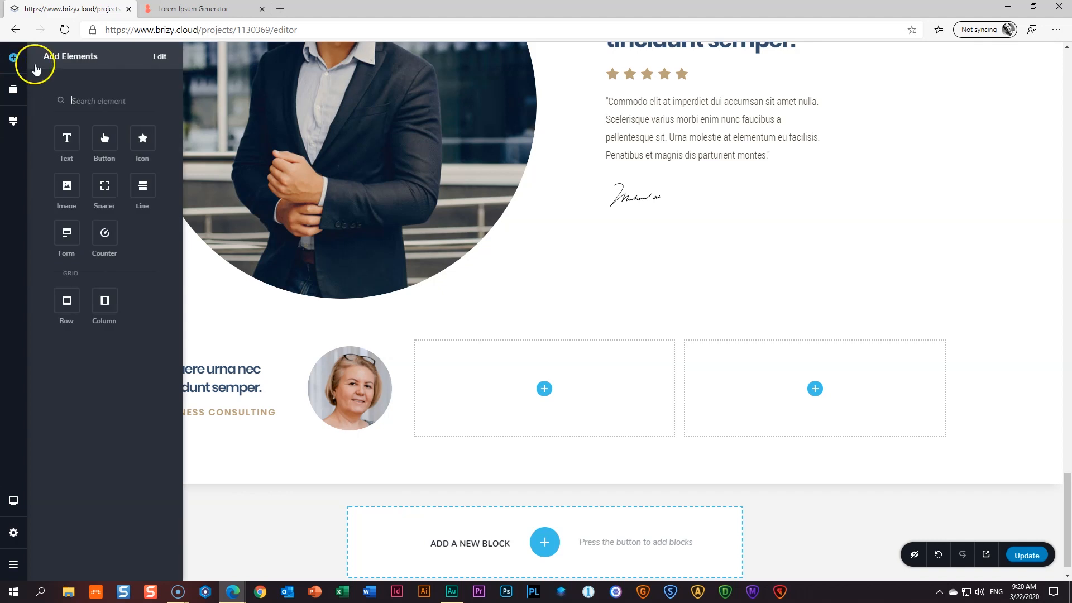
- Duplicate the featured quote paragraph and move the copy below the first card's heading and portrait
{"action": "left_click", "coordinate": [718, 149]}
{"action": "left_click", "coordinate": [797, 191]}
{"action": "left_click_drag", "start_coordinate": [619, 144], "coordinate": [334, 397]}
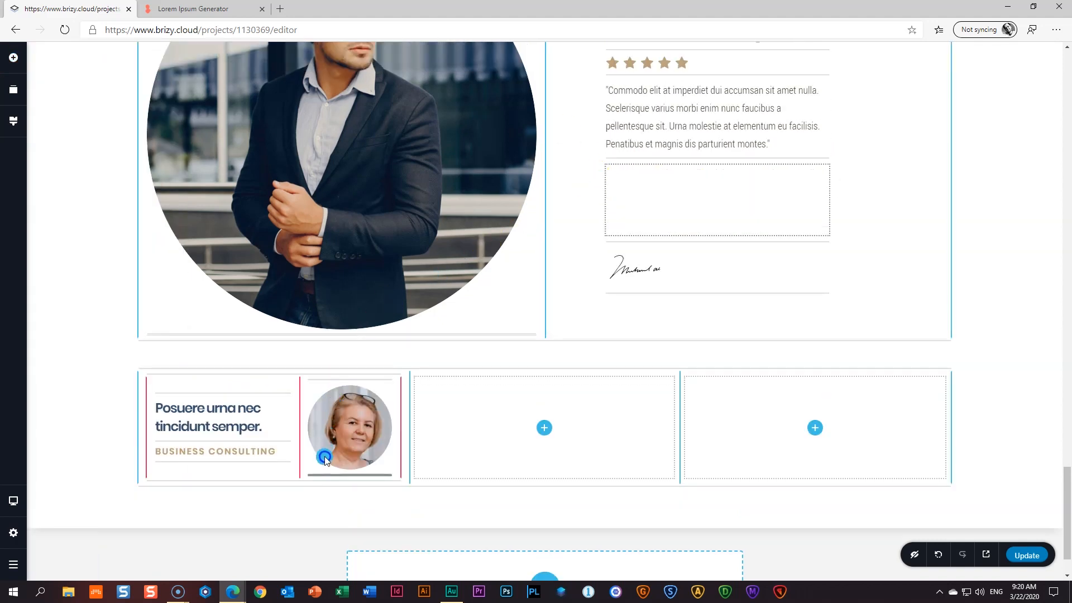
{"action": "left_click_drag", "start_coordinate": [323, 473], "coordinate": [321, 478]}
{"action": "left_click", "coordinate": [94, 391]}
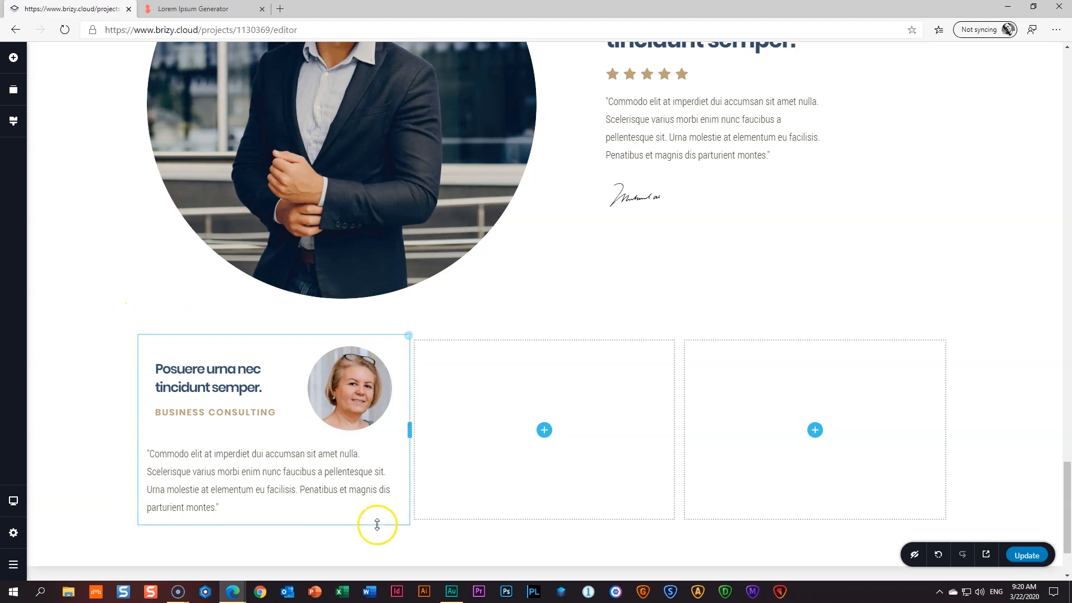
- Set the first card column's padding in percent to 5/10/5/10
{"action": "left_click", "coordinate": [409, 337]}
{"action": "left_click", "coordinate": [434, 311]}
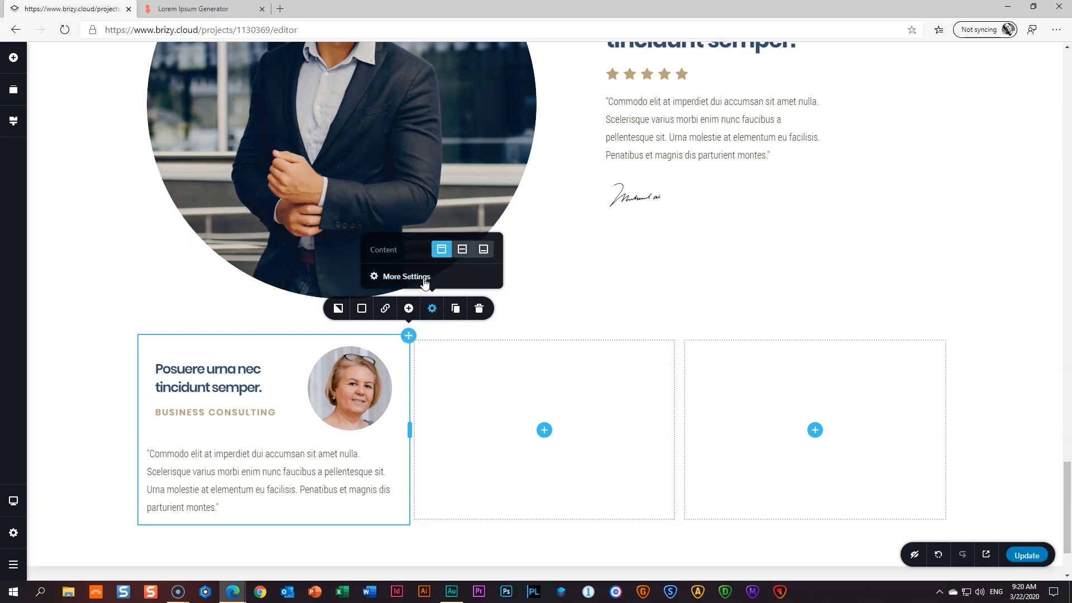
{"action": "left_click", "coordinate": [425, 279]}
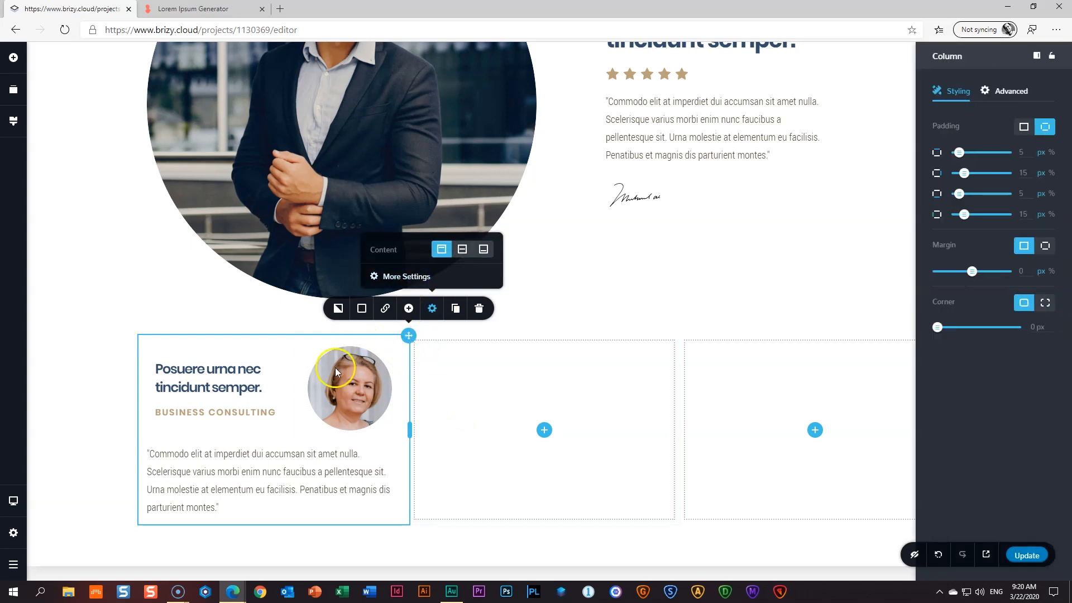
{"action": "left_click", "coordinate": [1051, 152]}
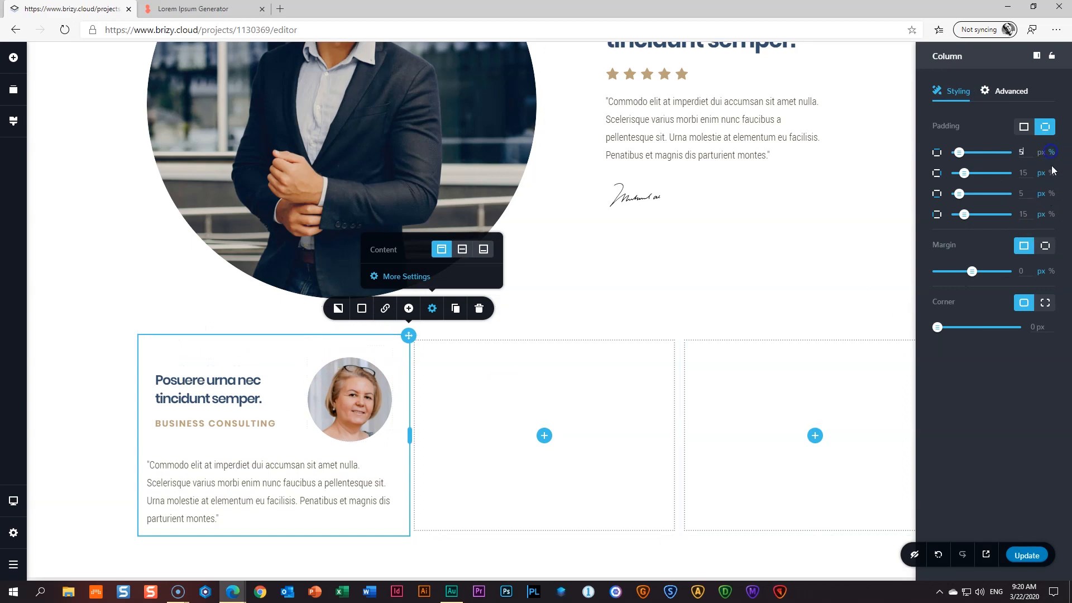
{"action": "left_click", "coordinate": [1051, 175]}
{"action": "left_click", "coordinate": [1052, 193]}
{"action": "left_click", "coordinate": [1052, 214]}
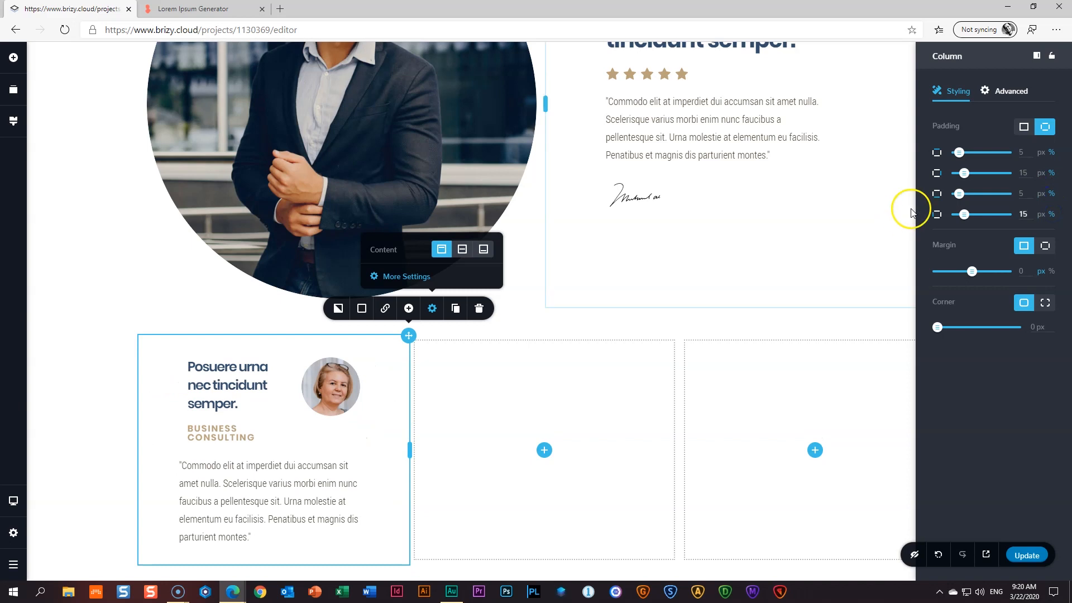
{"action": "double_click", "coordinate": [1013, 175]}
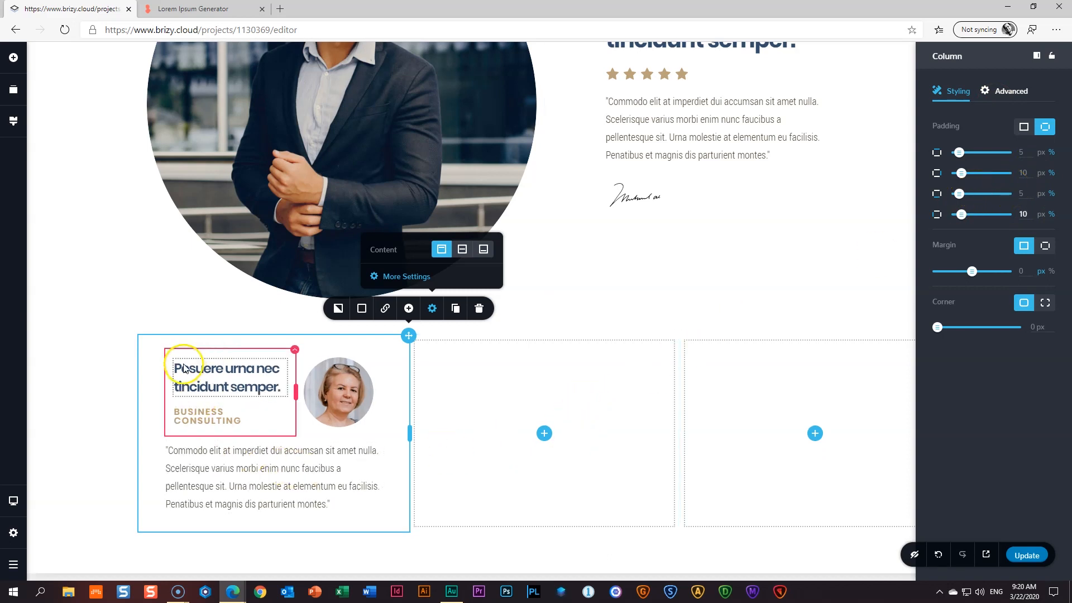
{"action": "left_click", "coordinate": [185, 423]}
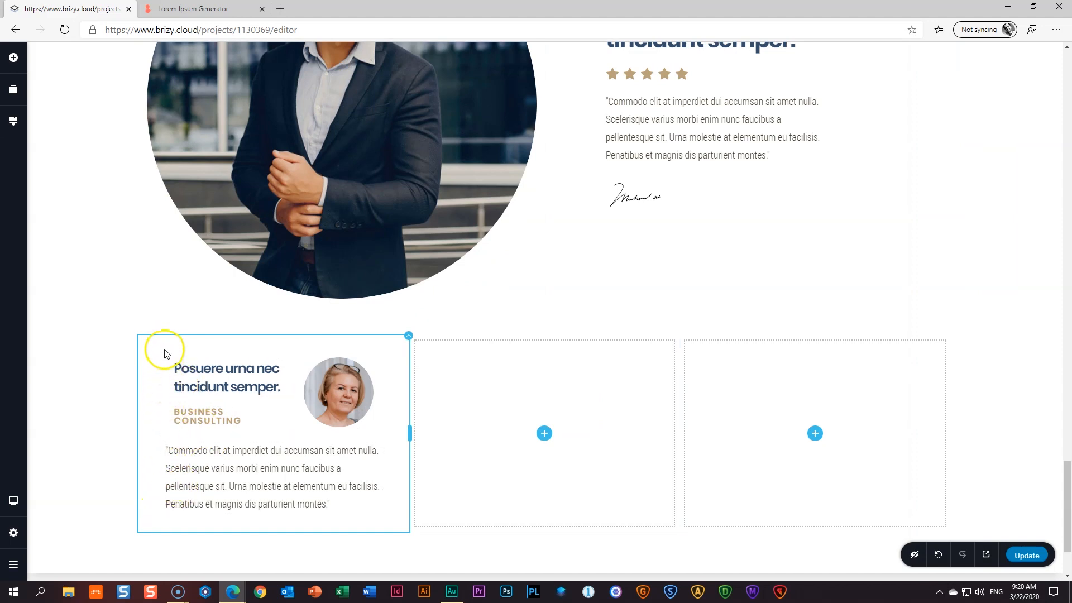
- Set the heading column's left padding to 0 so BUSINESS CONSULTING fits one line
{"action": "left_click_drag", "start_coordinate": [205, 469], "coordinate": [209, 469]}
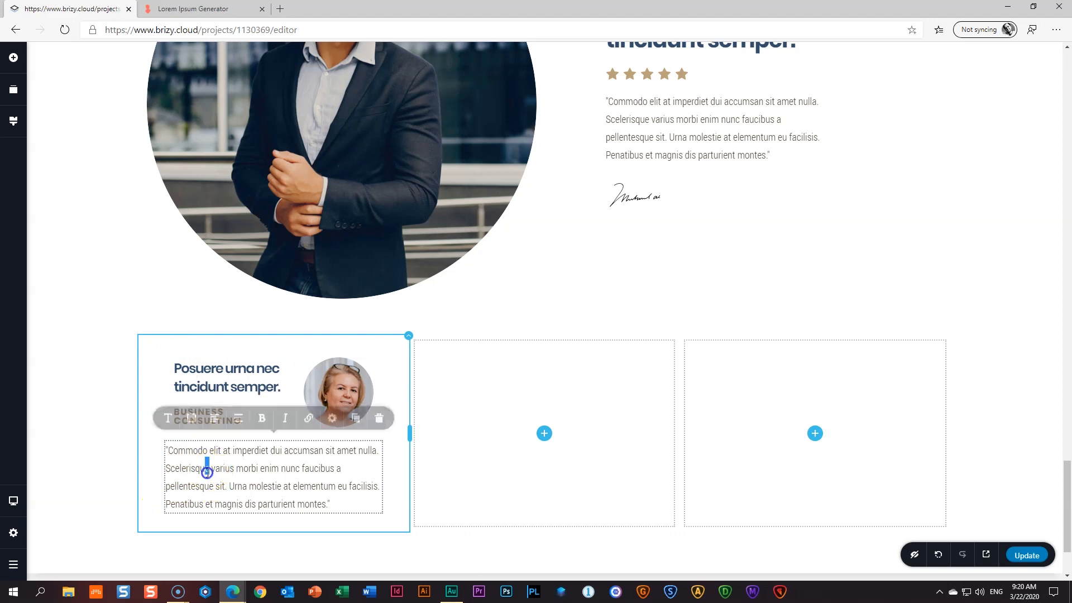
{"action": "left_click", "coordinate": [201, 397]}
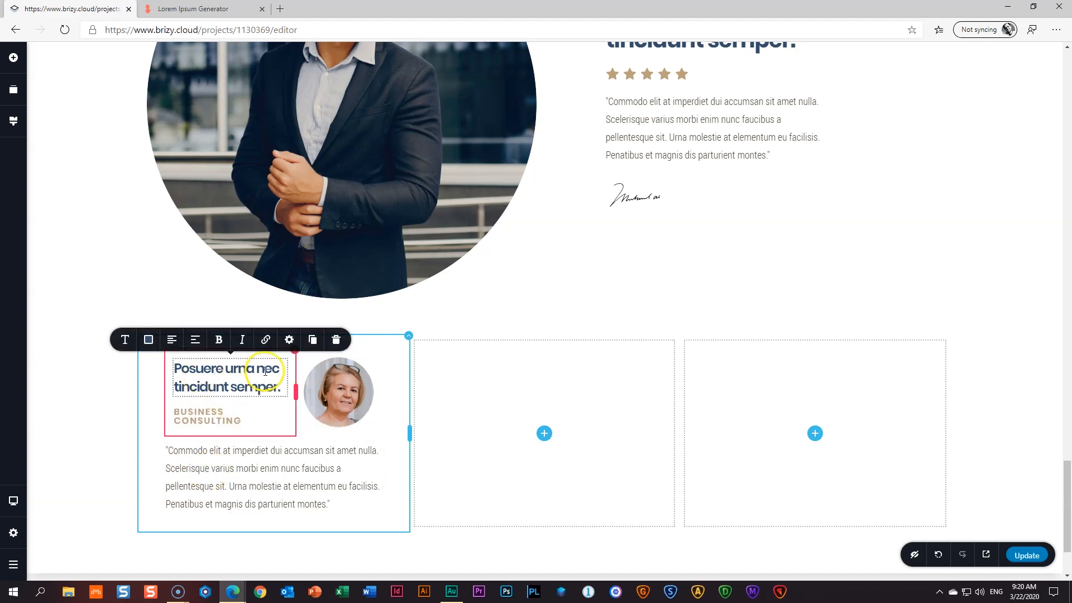
{"action": "left_click", "coordinate": [294, 355]}
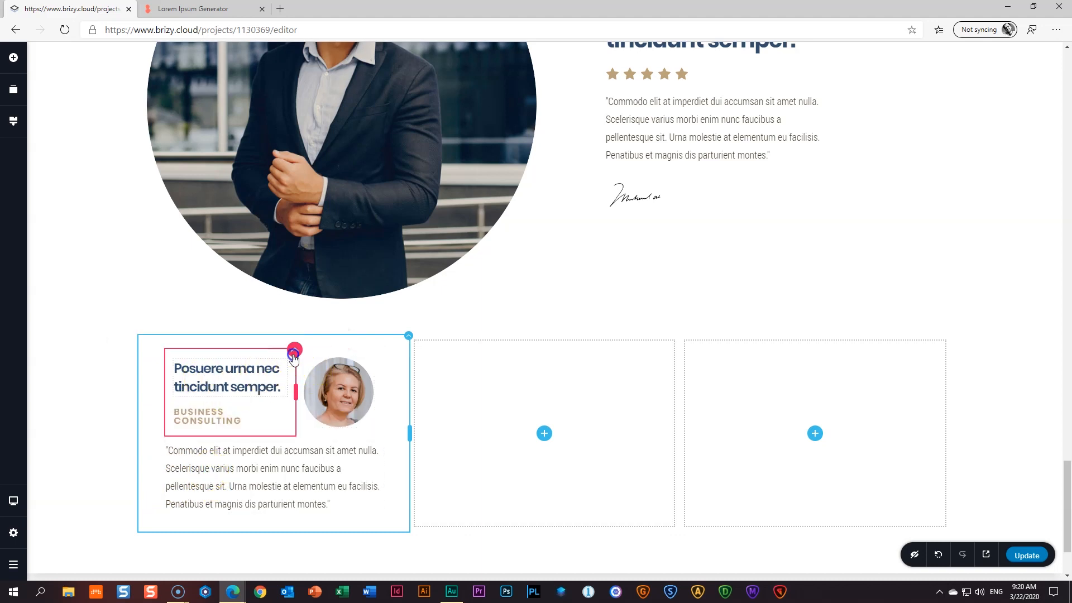
{"action": "left_click", "coordinate": [318, 322]}
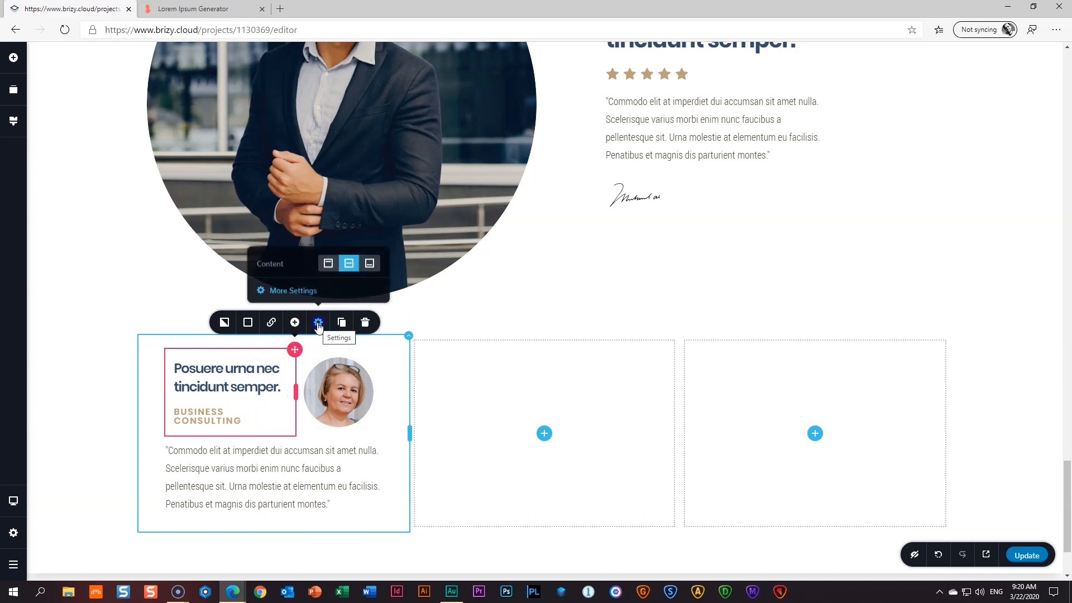
{"action": "left_click", "coordinate": [300, 291]}
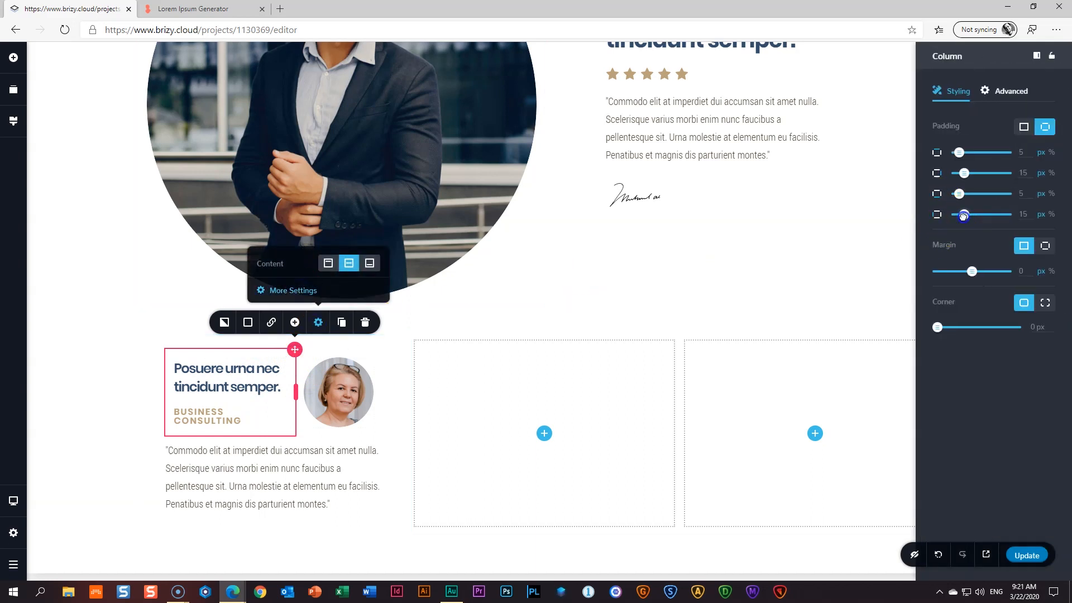
{"action": "left_click_drag", "start_coordinate": [964, 217], "coordinate": [954, 216]}
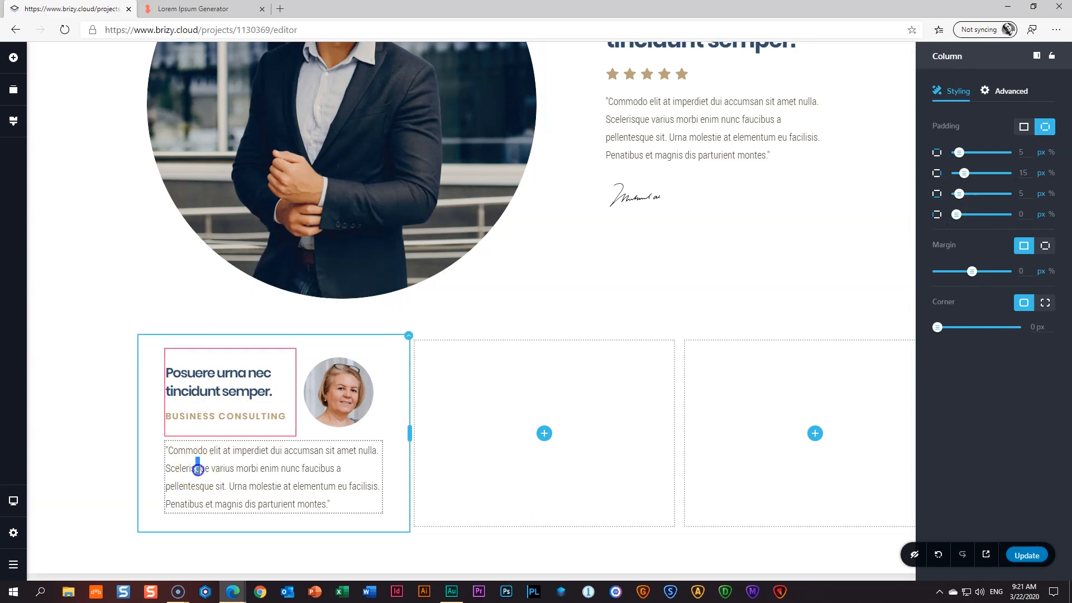
{"action": "left_click", "coordinate": [54, 422]}
{"action": "left_click", "coordinate": [322, 412]}
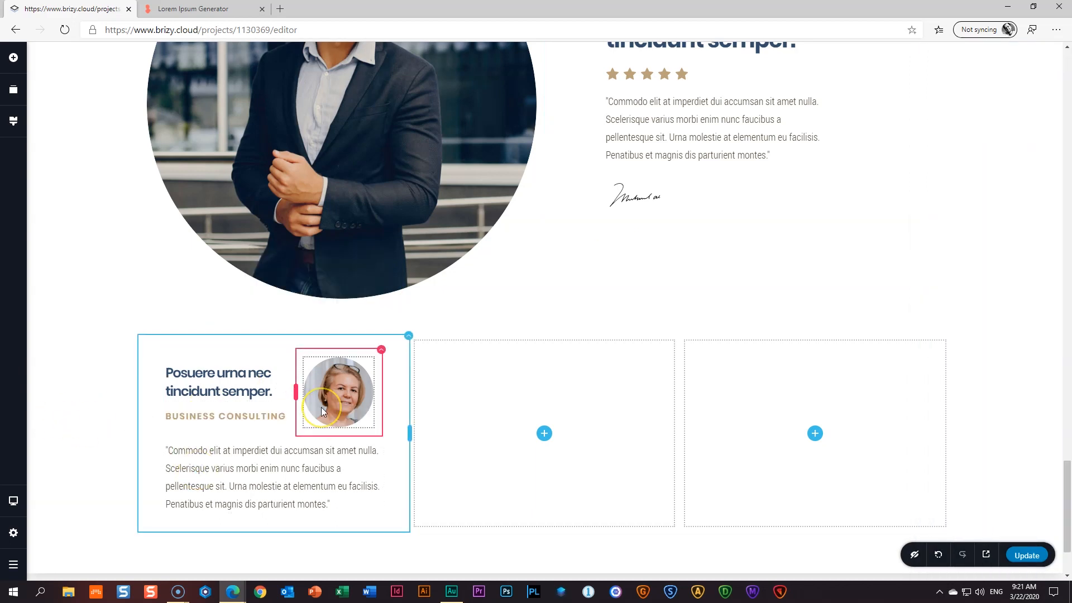
- Give the first card a black outset shadow with blur 20 and about 26% opacity
{"action": "left_click", "coordinate": [408, 336]}
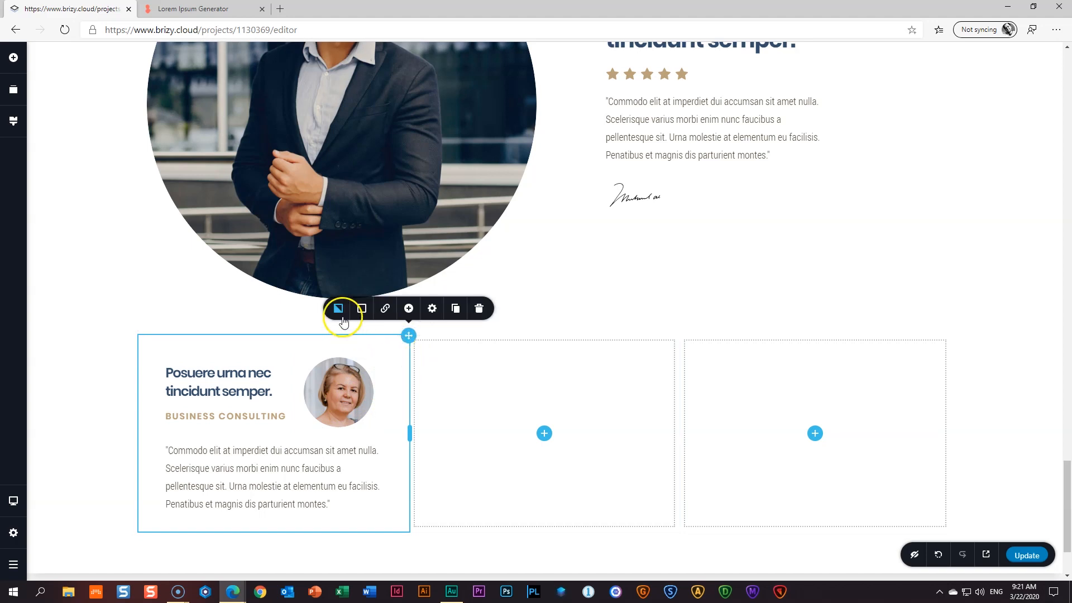
{"action": "left_click", "coordinate": [360, 310]}
{"action": "left_click", "coordinate": [391, 151]}
{"action": "left_click_drag", "start_coordinate": [413, 164], "coordinate": [416, 186]}
{"action": "left_click", "coordinate": [368, 273]}
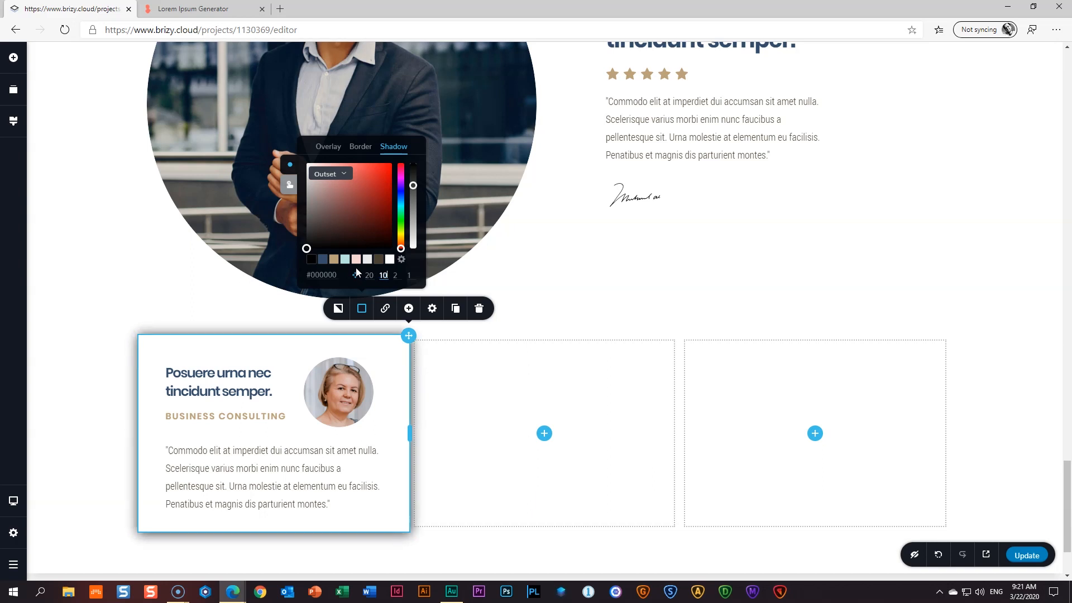
{"action": "key", "text": "Tab"}
{"action": "type", "text": "0"}
{"action": "key", "text": "Tab"}
{"action": "type", "text": "0"}
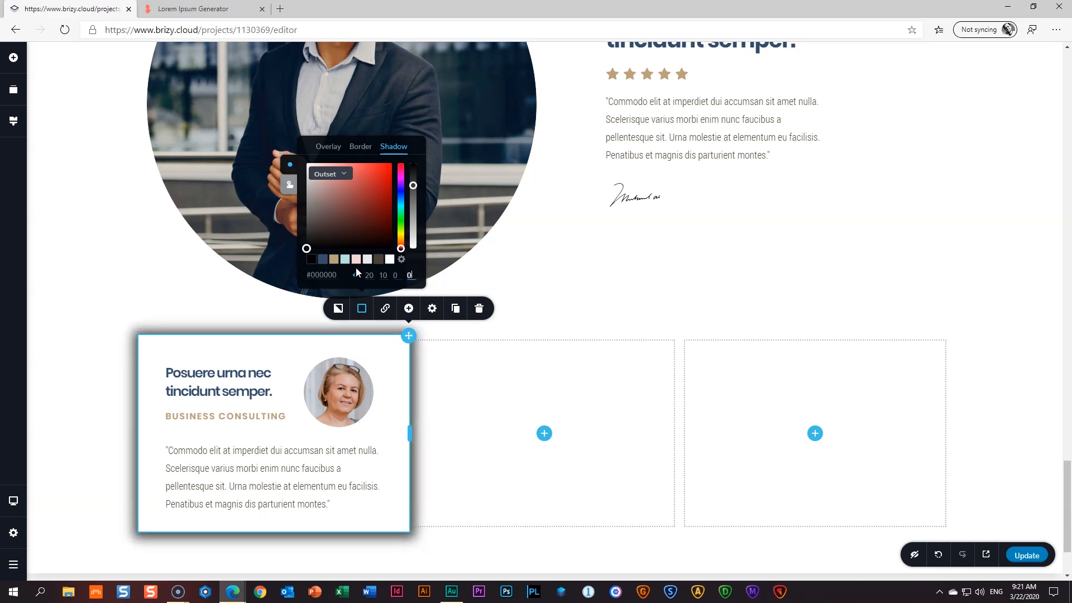
{"action": "left_click", "coordinate": [326, 410]}
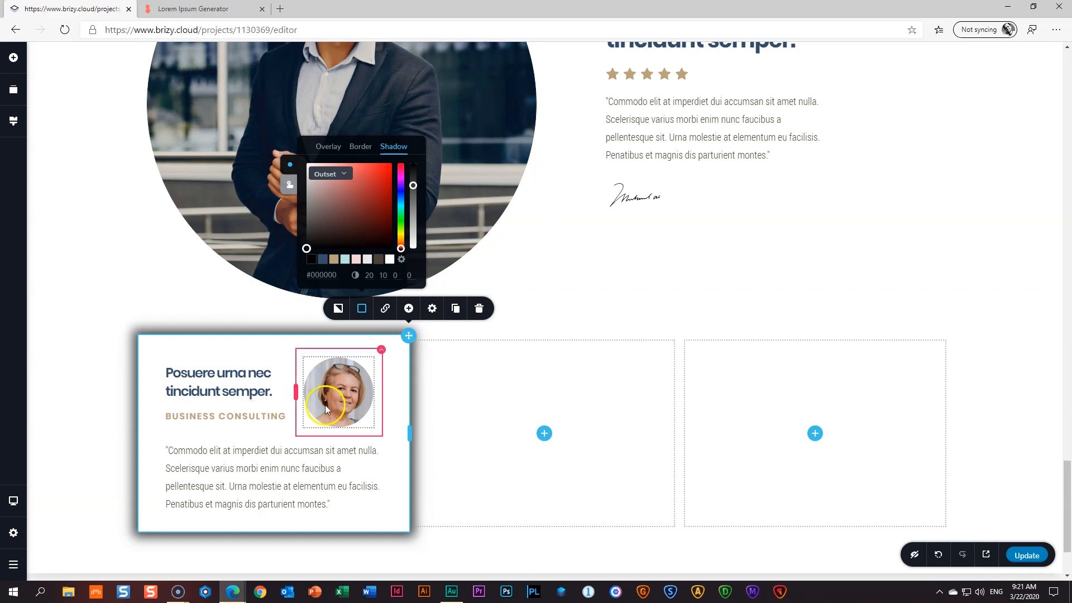
{"action": "left_click_drag", "start_coordinate": [413, 186], "coordinate": [414, 234]}
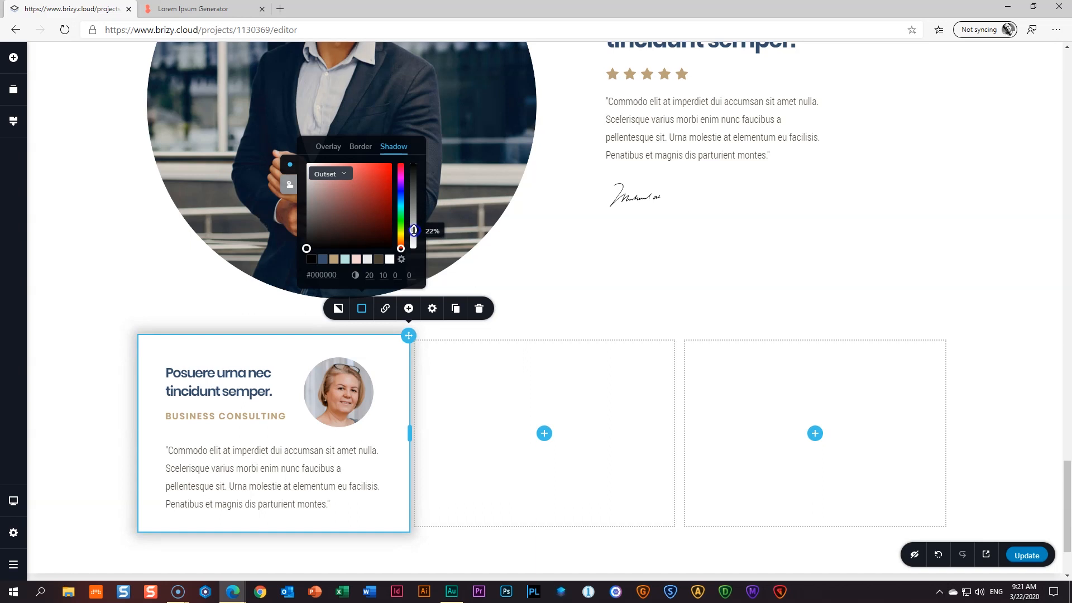
{"action": "left_click", "coordinate": [59, 415]}
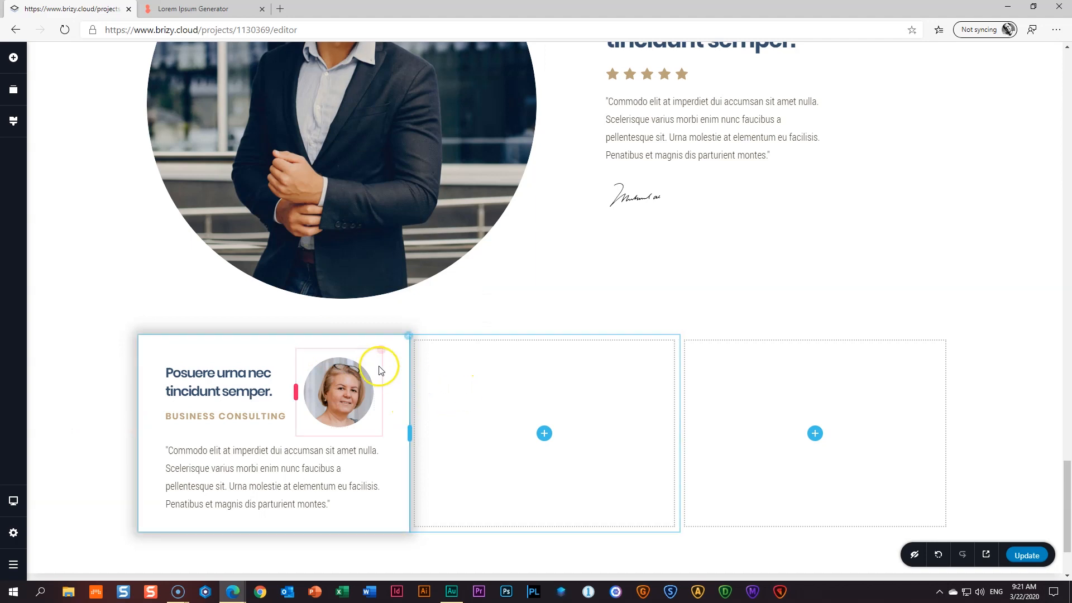
{"action": "left_click", "coordinate": [408, 336]}
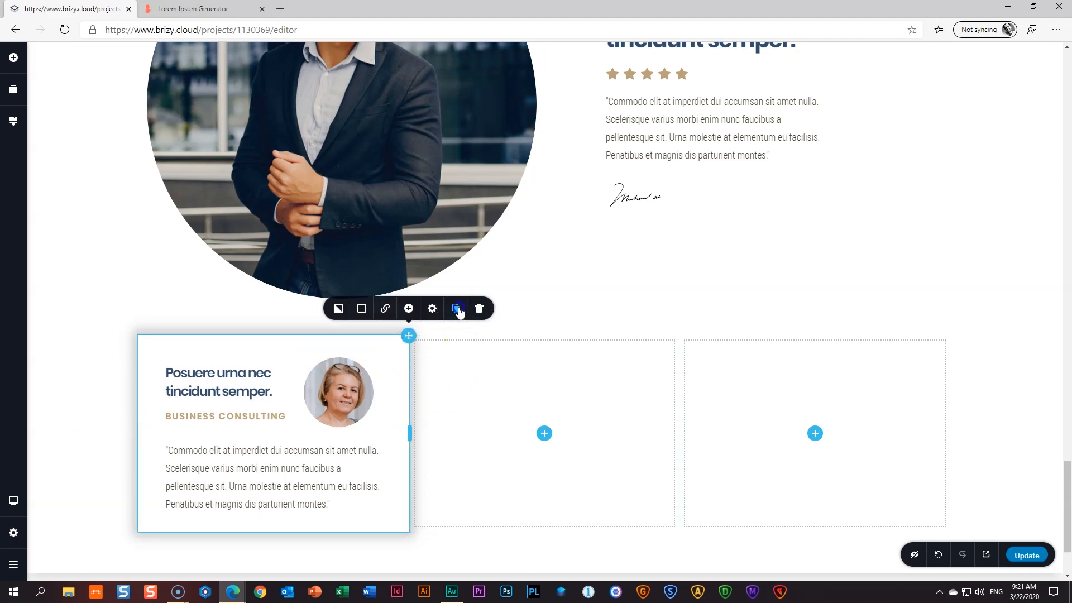
- Duplicate the testimonial card twice and delete the two leftover empty columns
{"action": "left_click", "coordinate": [457, 309]}
{"action": "left_click", "coordinate": [457, 309]}
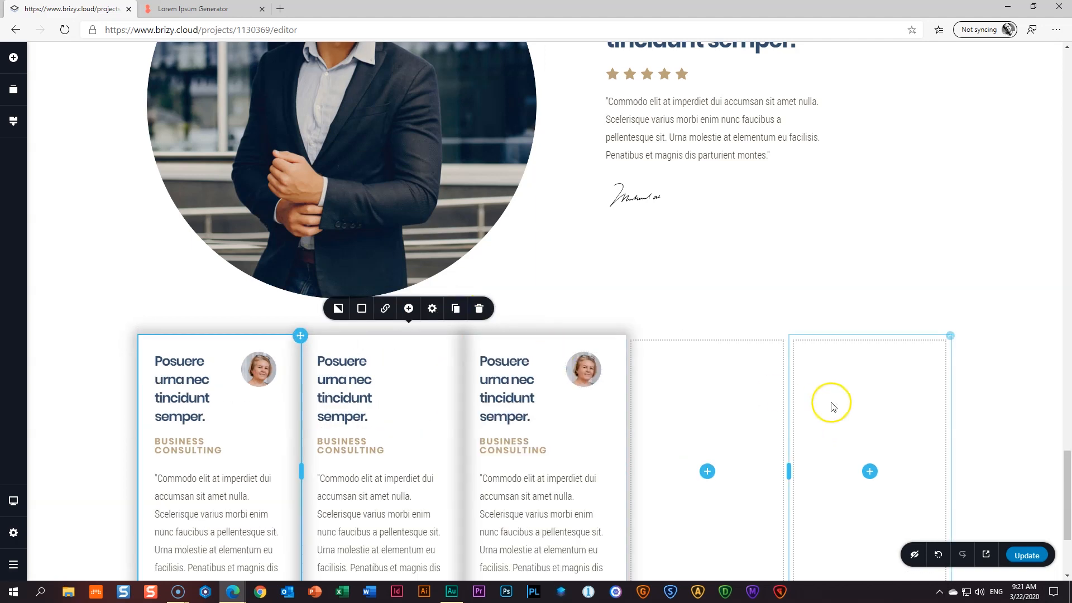
{"action": "scroll", "coordinate": [762, 378], "scroll_direction": "down", "scroll_amount": 3}
{"action": "right_click", "coordinate": [738, 221]}
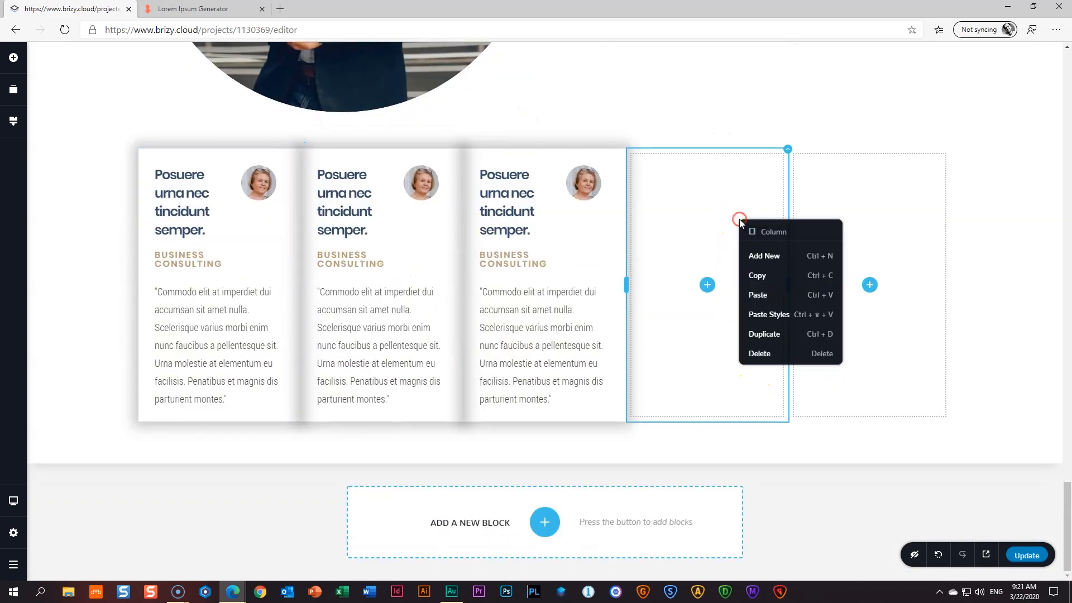
{"action": "left_click", "coordinate": [757, 354]}
{"action": "right_click", "coordinate": [821, 273]}
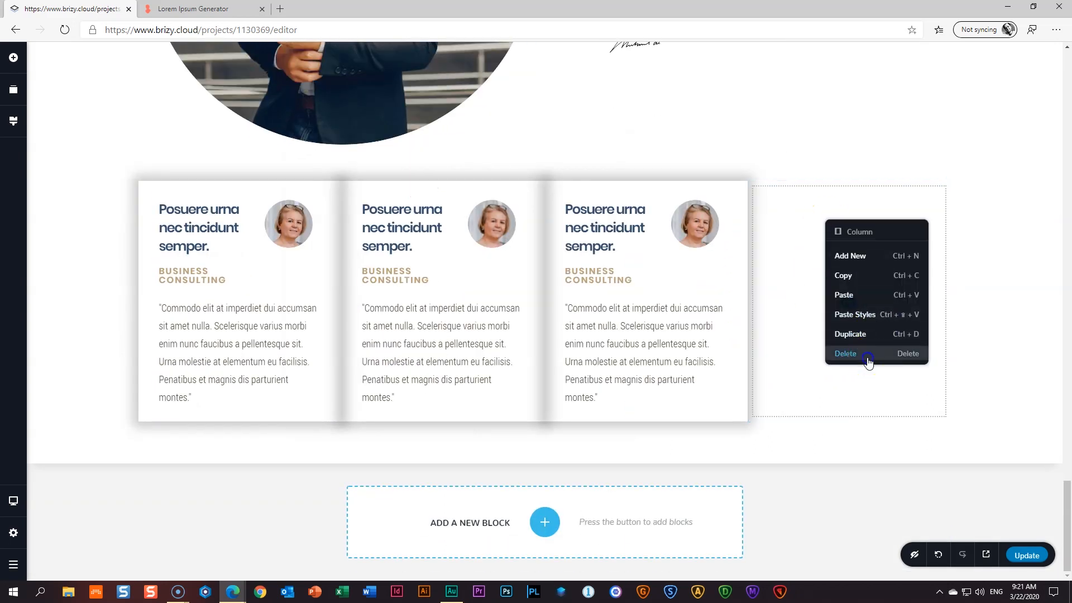
{"action": "left_click", "coordinate": [871, 356]}
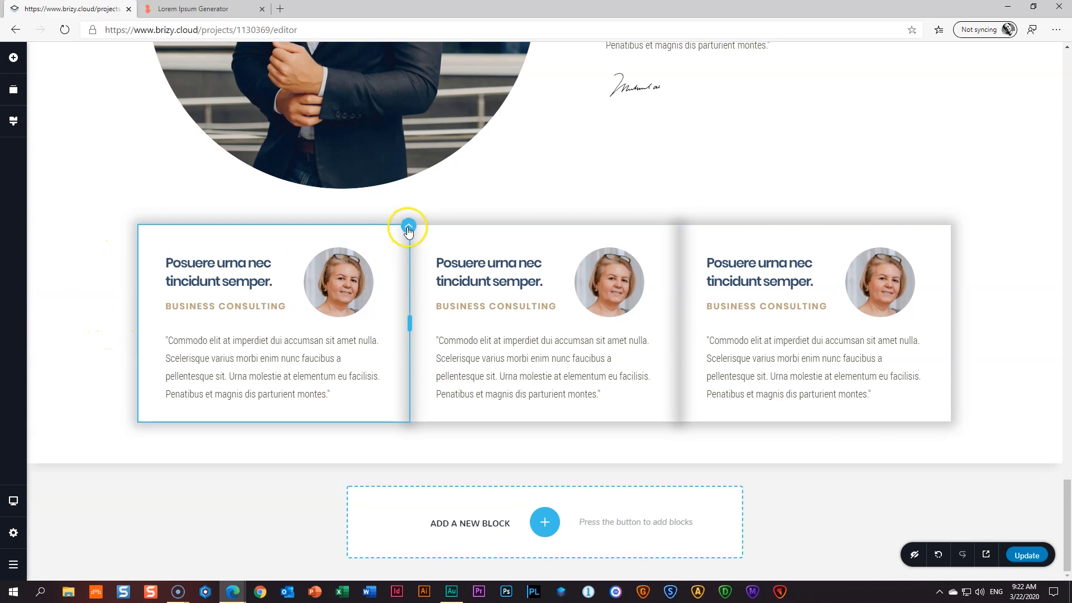
- Adjust the first card column's side padding in its full settings
{"action": "left_click", "coordinate": [408, 229]}
{"action": "left_click", "coordinate": [432, 253]}
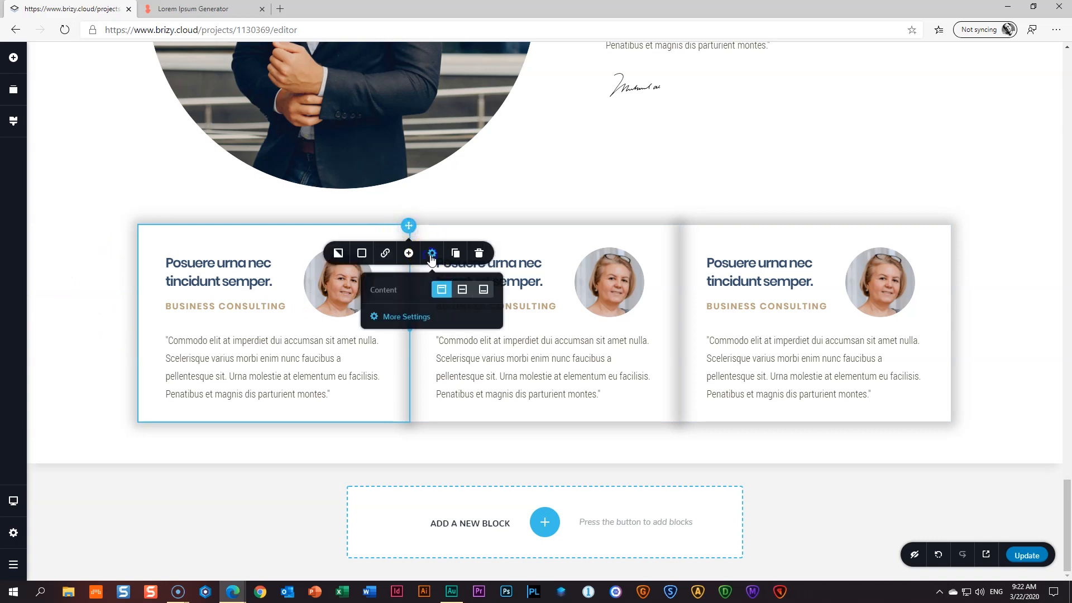
{"action": "left_click", "coordinate": [407, 324]}
{"action": "mouse_move", "coordinate": [961, 215]}
{"action": "left_mouse_down"}
{"action": "mouse_move", "coordinate": [1069, 260]}
{"action": "mouse_move", "coordinate": [461, 261]}
{"action": "mouse_move", "coordinate": [997, 275]}
{"action": "mouse_move", "coordinate": [952, 269]}
{"action": "mouse_move", "coordinate": [936, 242]}
{"action": "mouse_move", "coordinate": [952, 220]}
{"action": "left_mouse_up"}
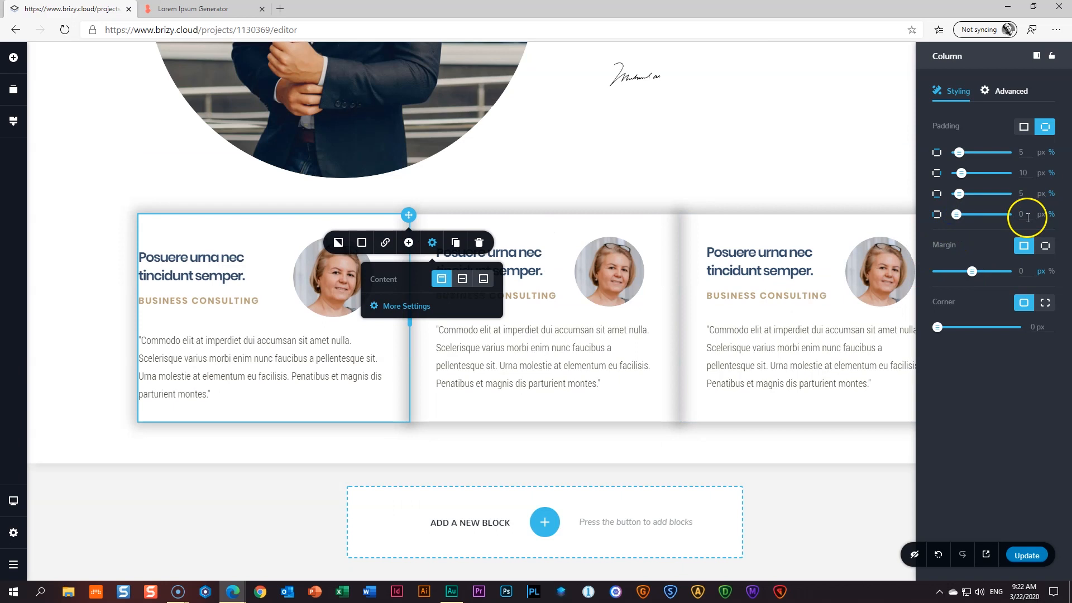
{"action": "left_click", "coordinate": [839, 248]}
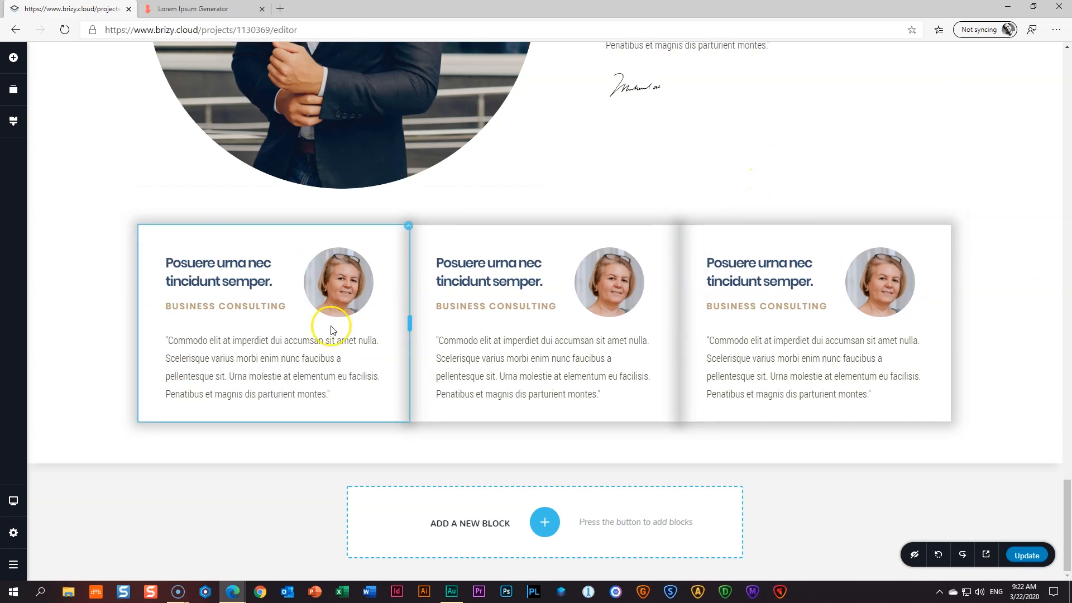
- Switch the first card's margin to per-side and set left and right margins to 20 px
{"action": "left_click", "coordinate": [409, 228]}
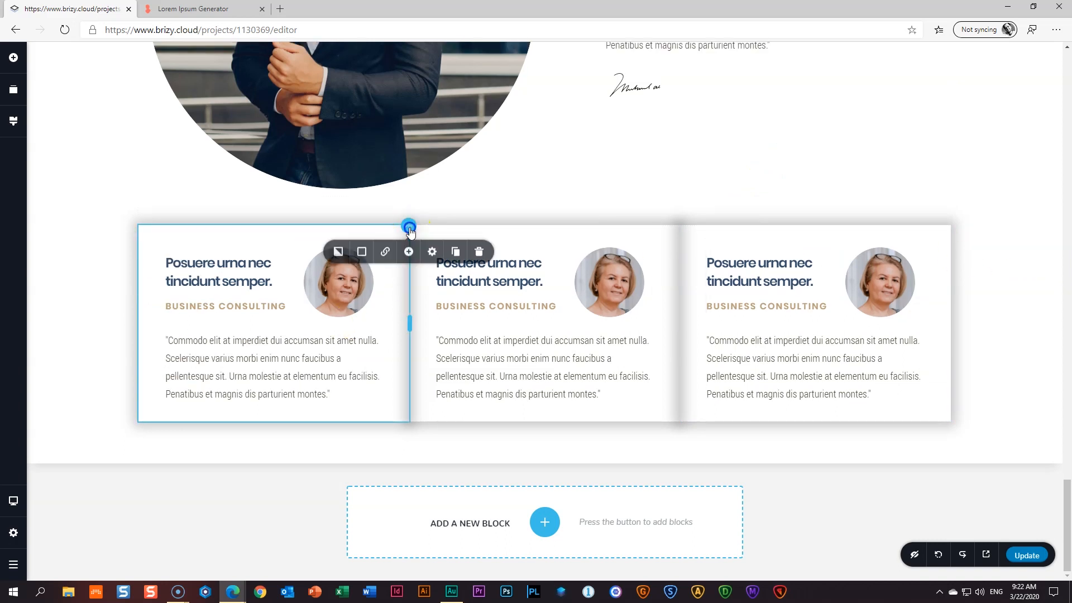
{"action": "left_click", "coordinate": [431, 252]}
{"action": "left_click", "coordinate": [406, 317]}
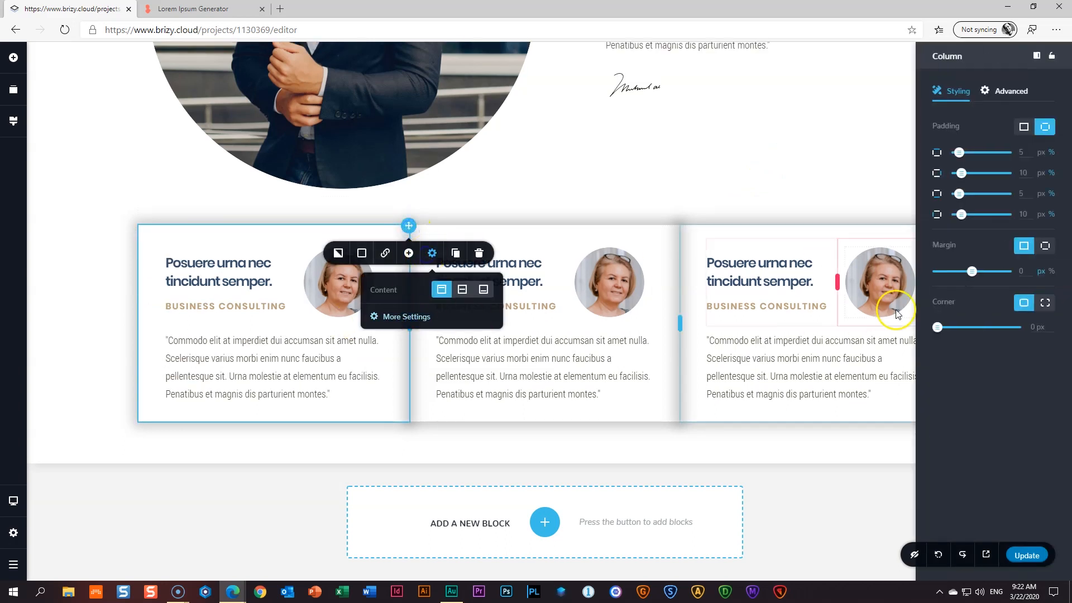
{"action": "left_click", "coordinate": [1042, 255]}
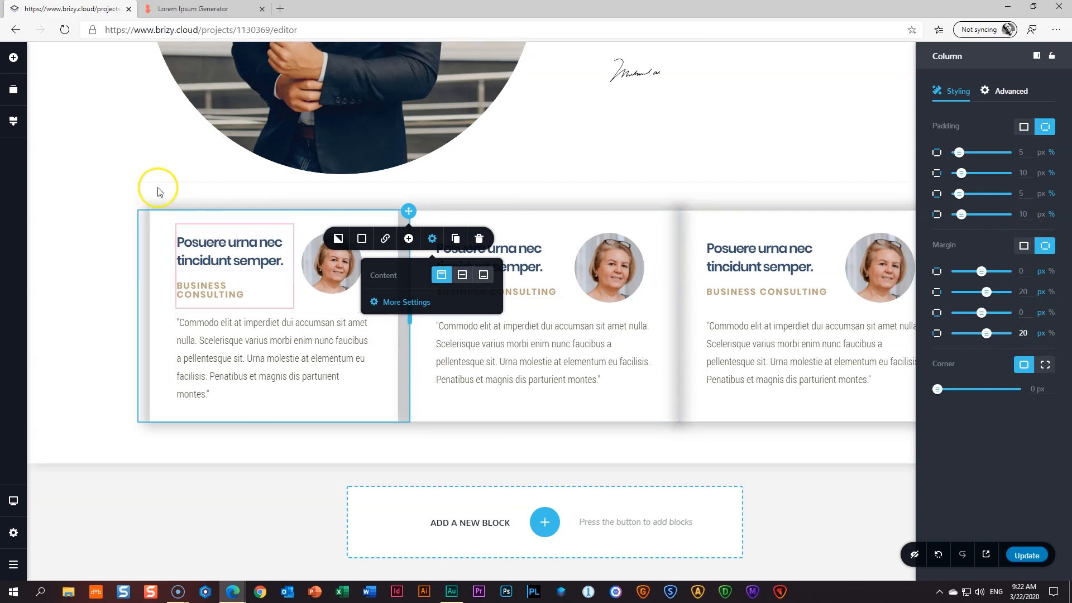
{"action": "left_click", "coordinate": [95, 353]}
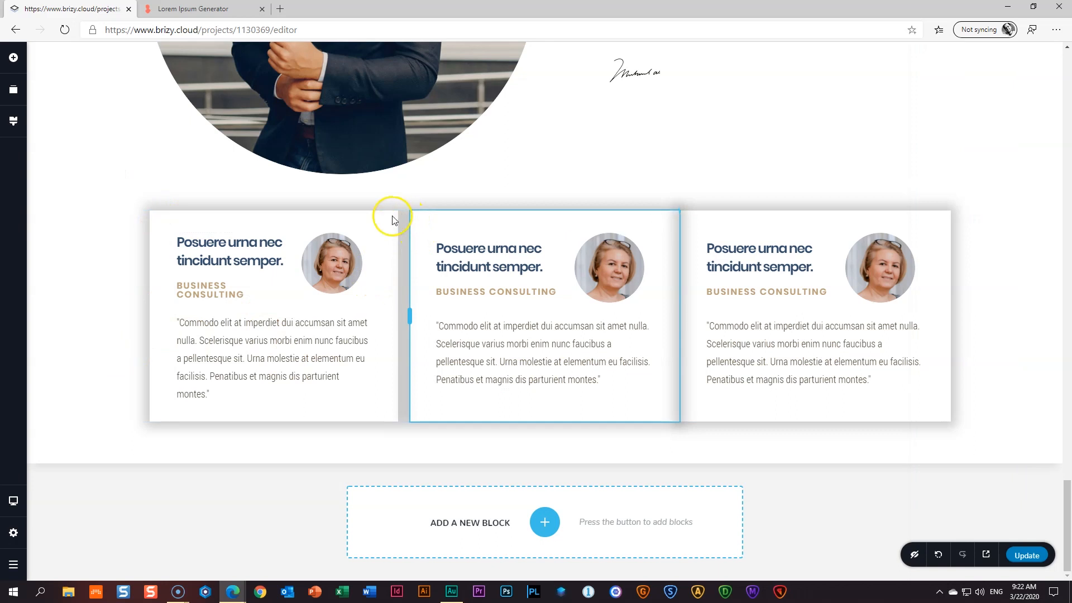
- Copy the first card column and paste its styles onto the second and third cards
{"action": "right_click", "coordinate": [408, 215]}
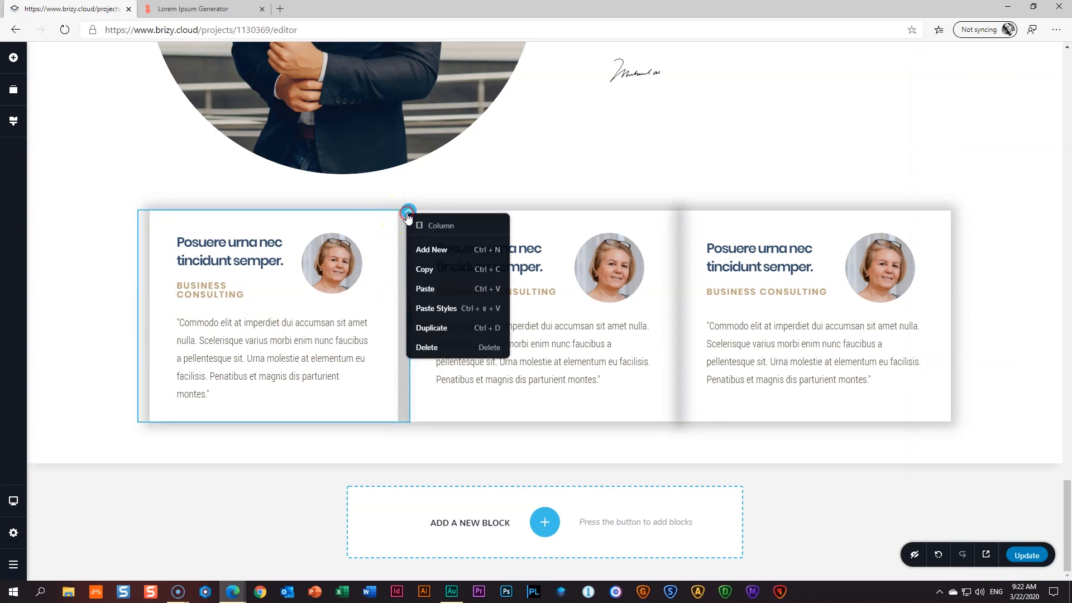
{"action": "left_click", "coordinate": [423, 271]}
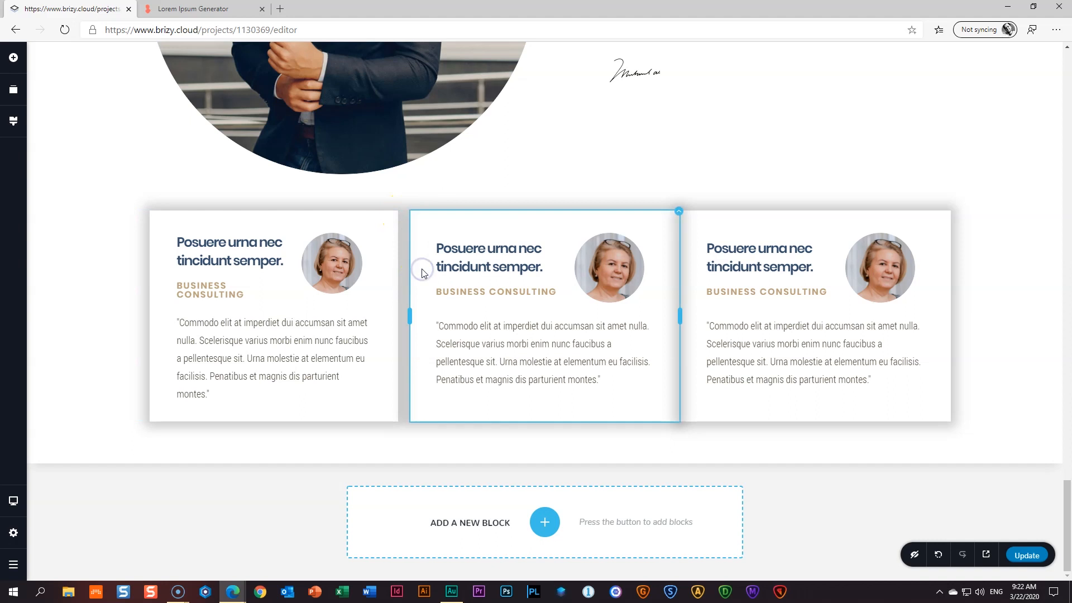
{"action": "right_click", "coordinate": [678, 213]}
{"action": "left_click", "coordinate": [697, 304]}
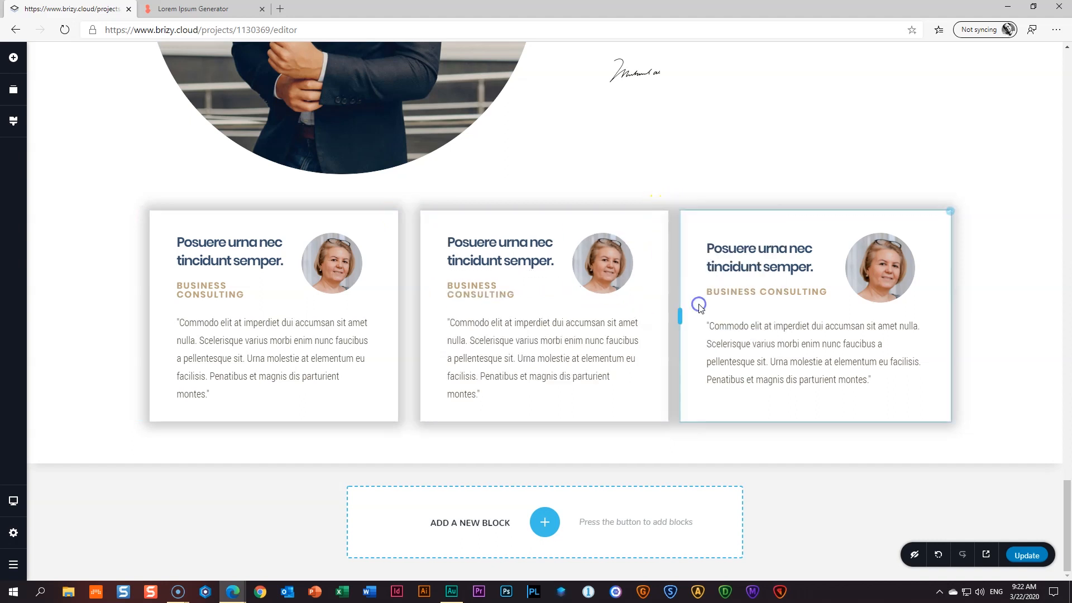
{"action": "right_click", "coordinate": [950, 211]}
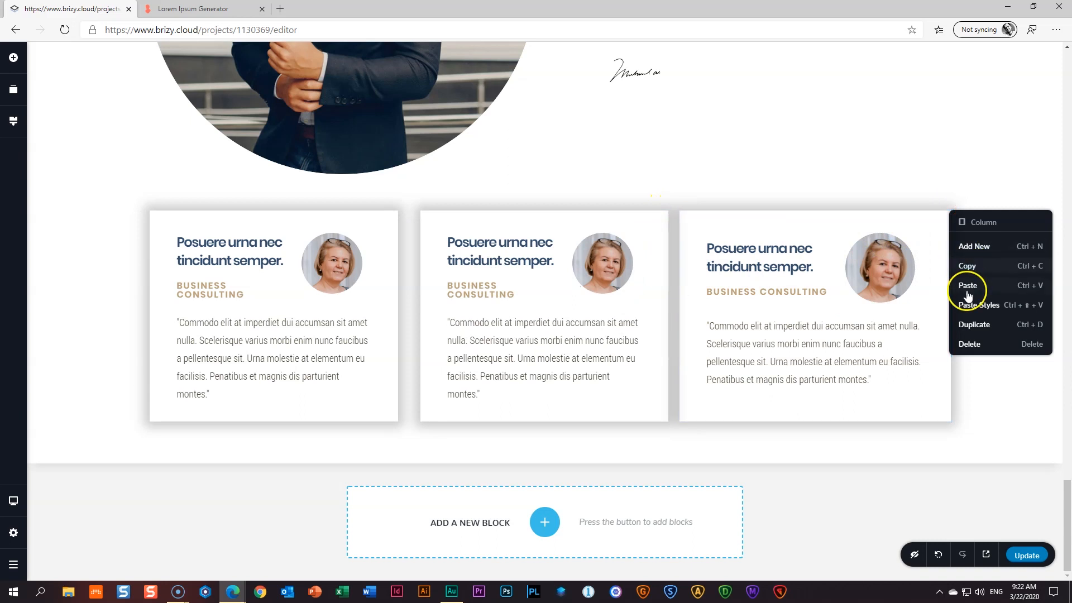
{"action": "left_click", "coordinate": [969, 307]}
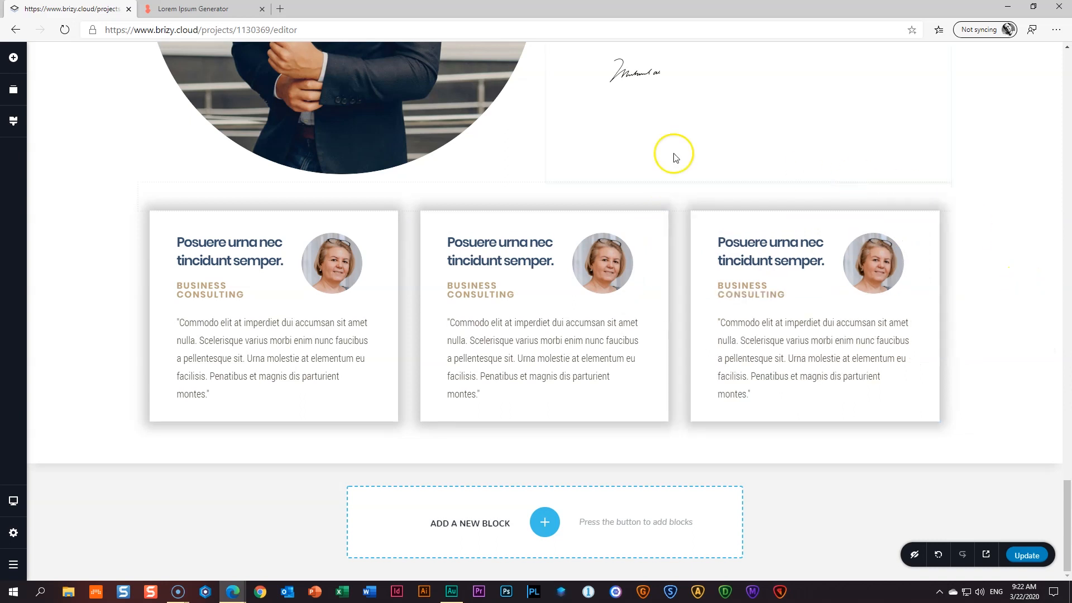
- Replace the second card's portrait with the 15 _ Testimonial 2 photo
{"action": "left_click", "coordinate": [606, 255]}
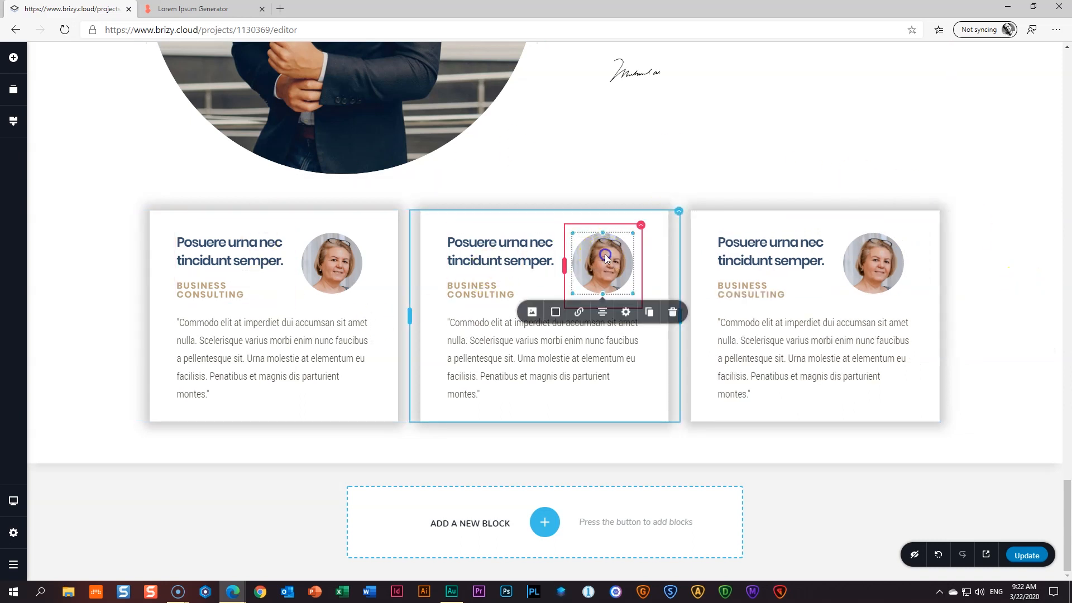
{"action": "left_click", "coordinate": [531, 311]}
{"action": "left_click", "coordinate": [592, 344]}
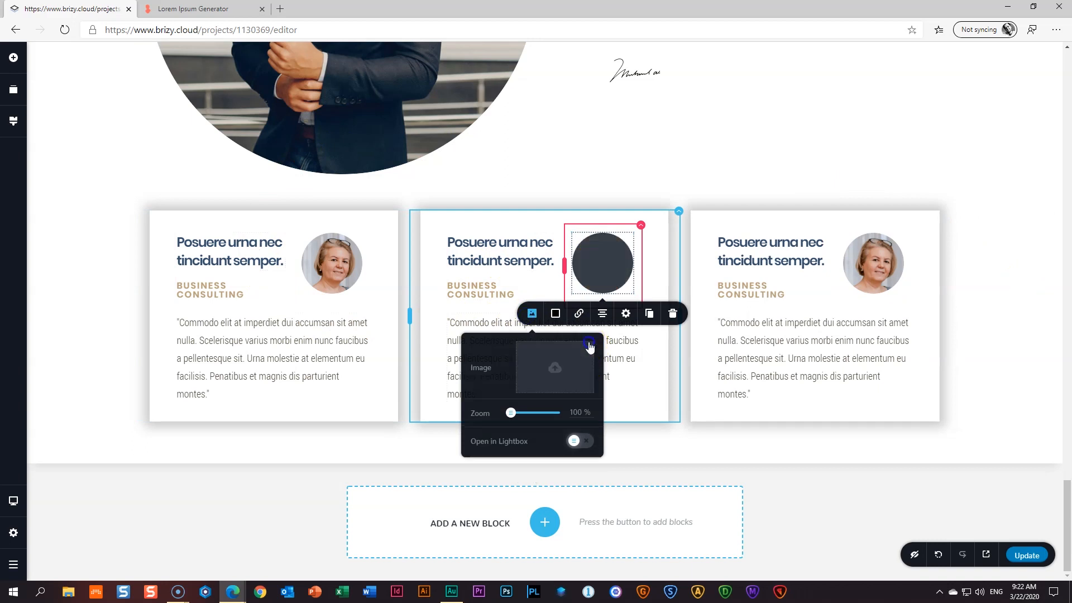
{"action": "left_click", "coordinate": [560, 366]}
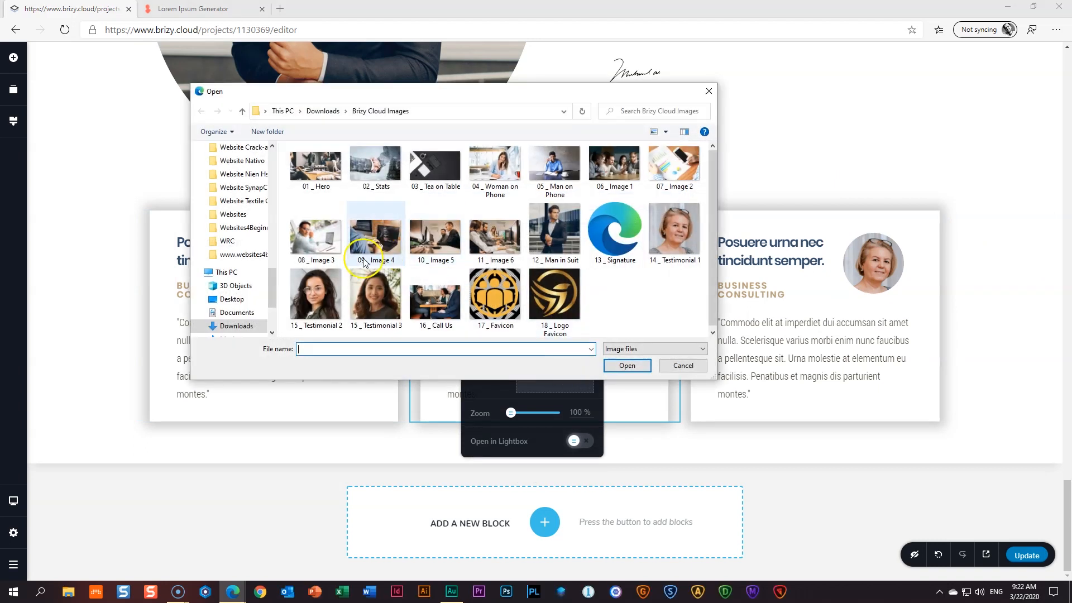
{"action": "left_click", "coordinate": [317, 293]}
{"action": "left_click", "coordinate": [627, 365]}
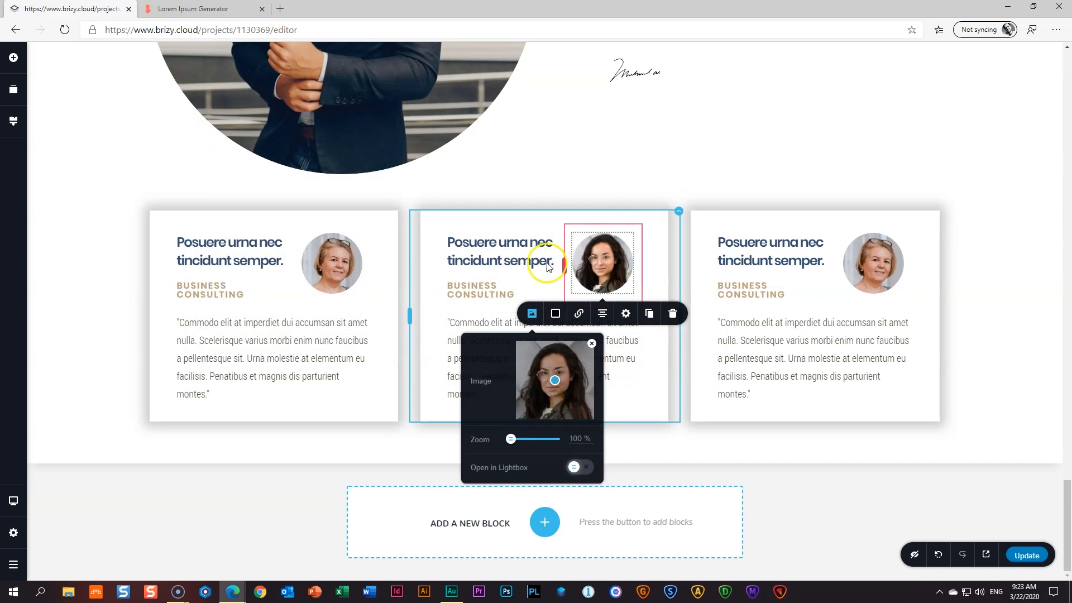
- Replace the third card's portrait with the 15 _ Testimonial 3 photo
{"action": "left_click", "coordinate": [878, 271]}
{"action": "left_click", "coordinate": [803, 315]}
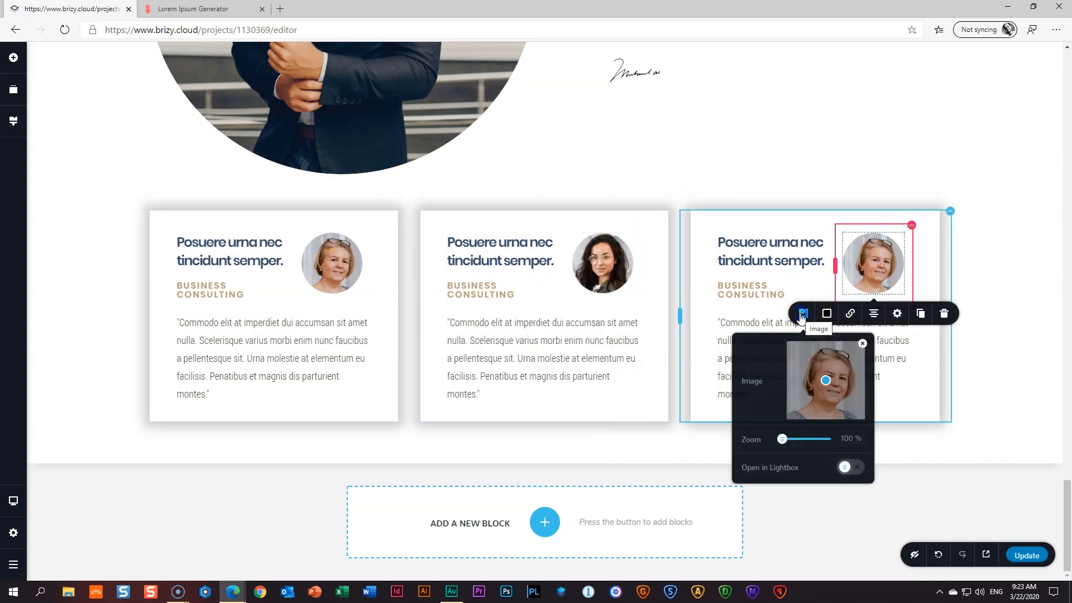
{"action": "left_click", "coordinate": [863, 344]}
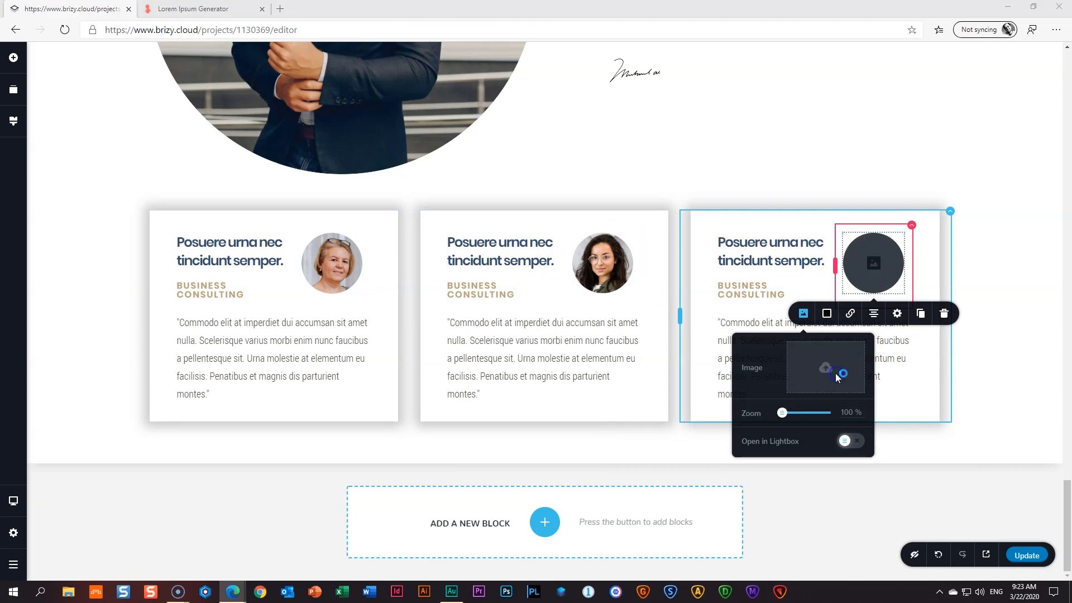
{"action": "left_click", "coordinate": [831, 369]}
{"action": "left_click", "coordinate": [374, 282]}
{"action": "left_click", "coordinate": [626, 365]}
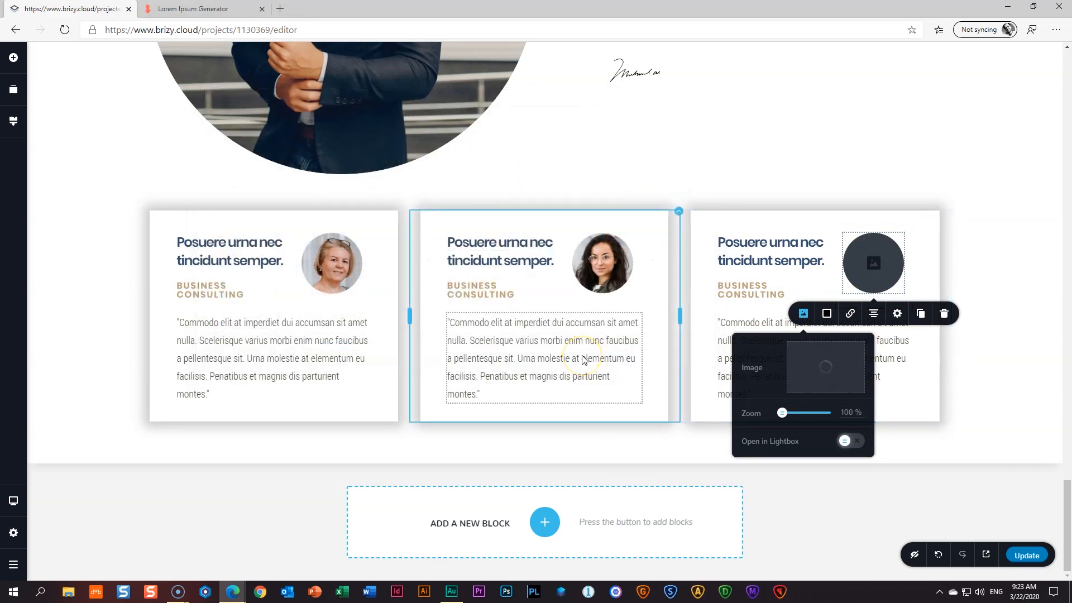
- Overwrite each card's BUSINESS CONSULTING subtitle with a reviewer's name
{"action": "triple_click", "coordinate": [223, 286]}
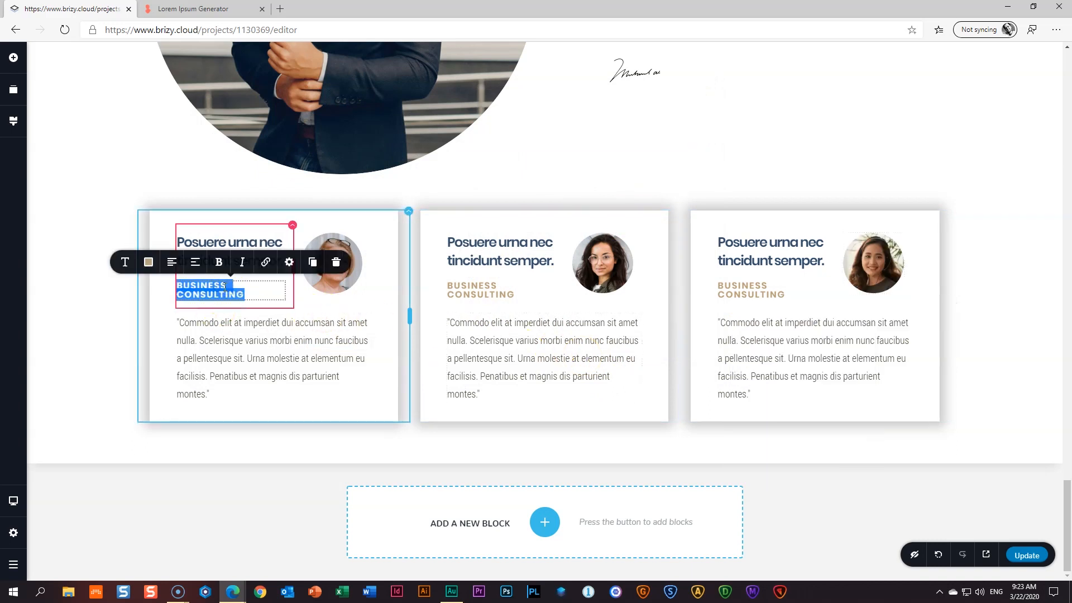
{"action": "key", "text": "BackSpace"}
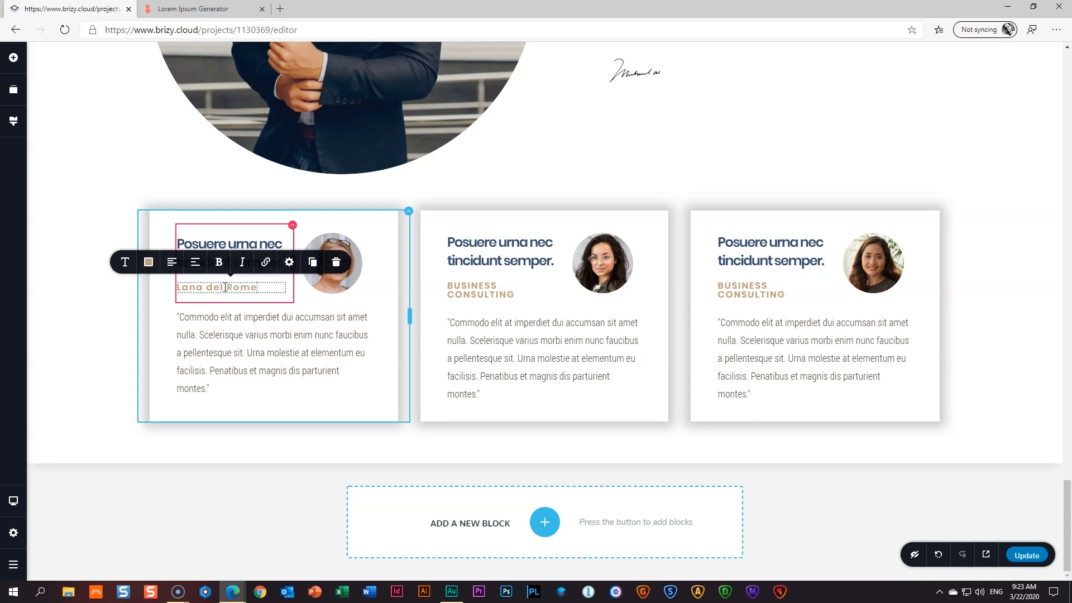
{"action": "triple_click", "coordinate": [459, 285]}
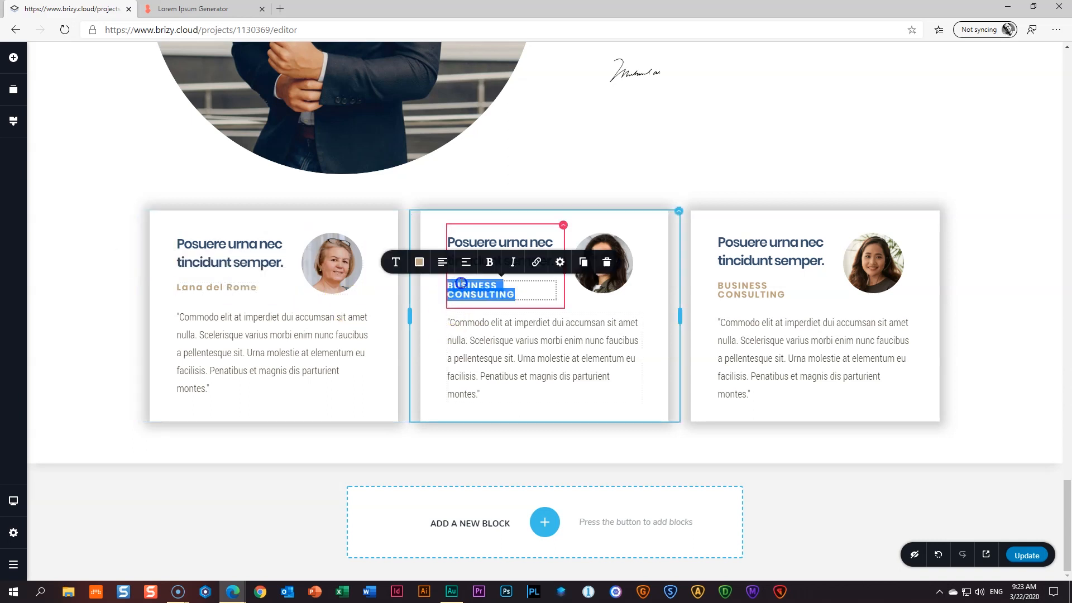
{"action": "type", "text": "B"}
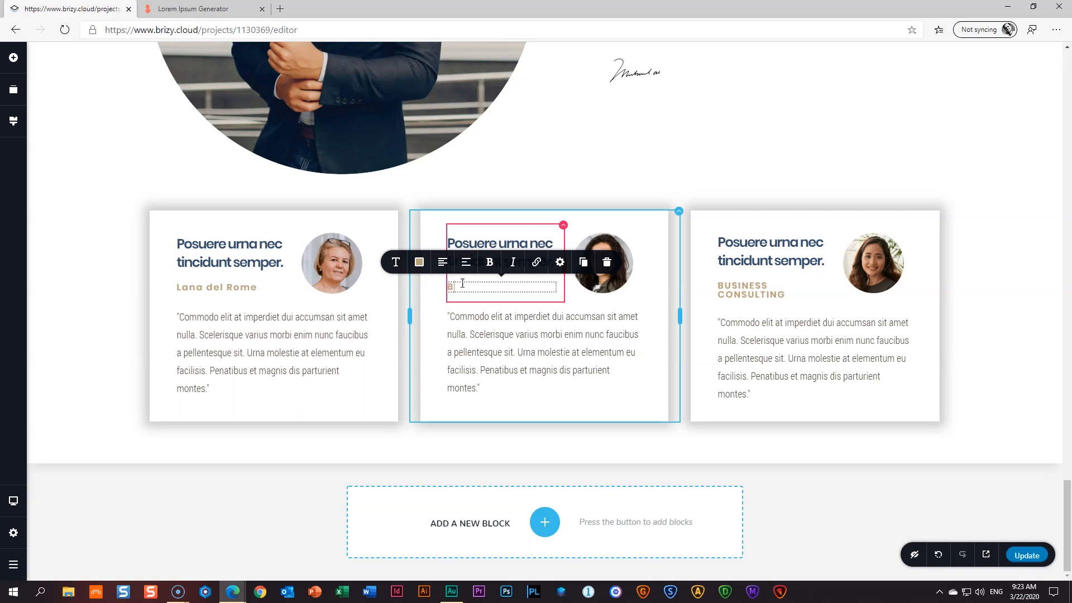
{"action": "type", "text": "ritney Spades"}
{"action": "triple_click", "coordinate": [736, 289]}
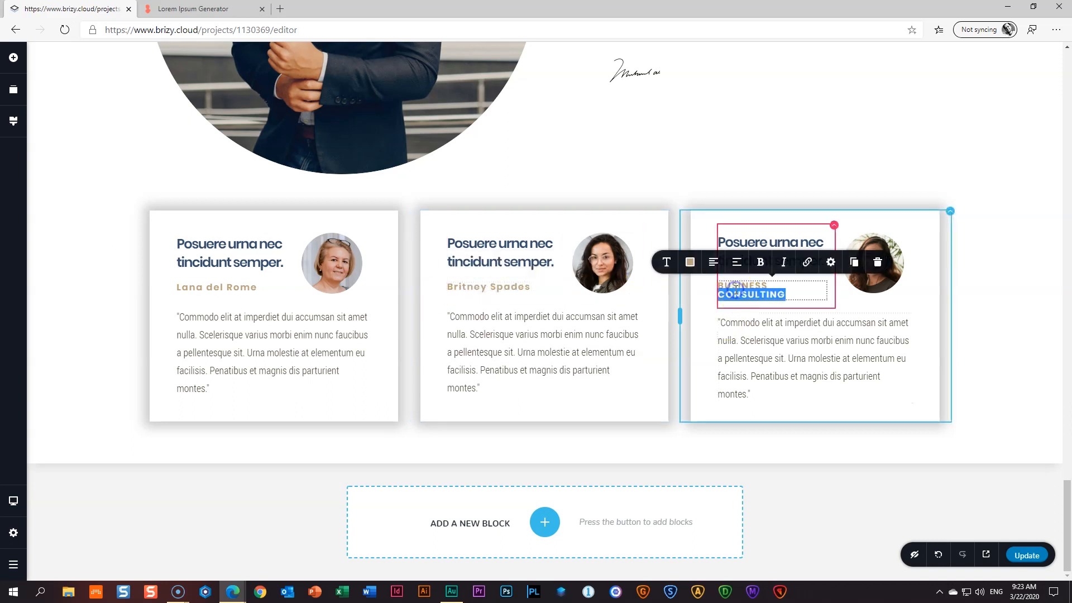
{"action": "type", "text": "Vanessa Huggies"}
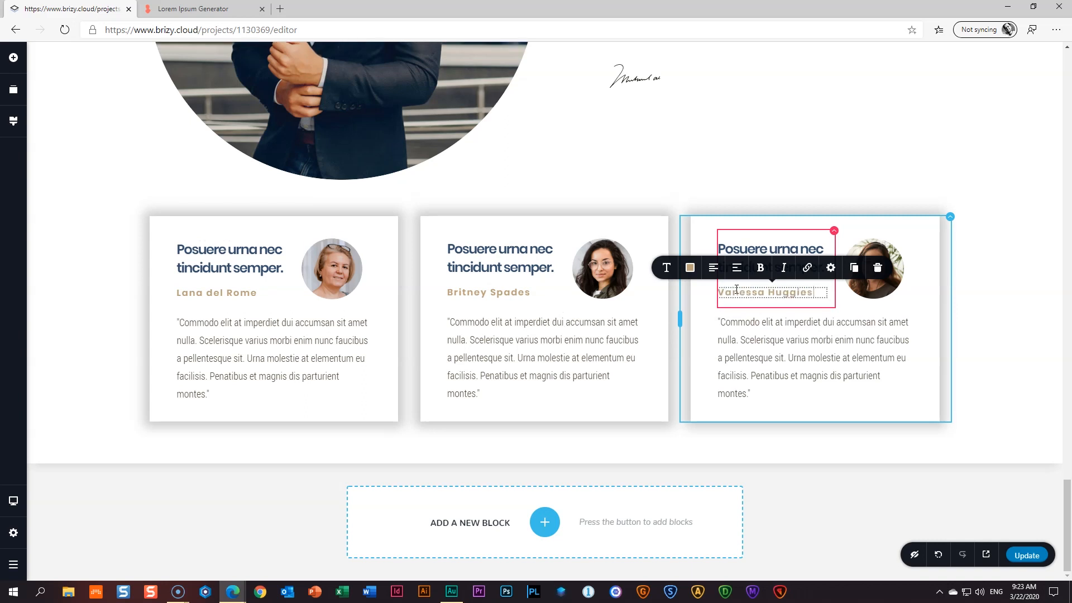
{"action": "left_click", "coordinate": [91, 290]}
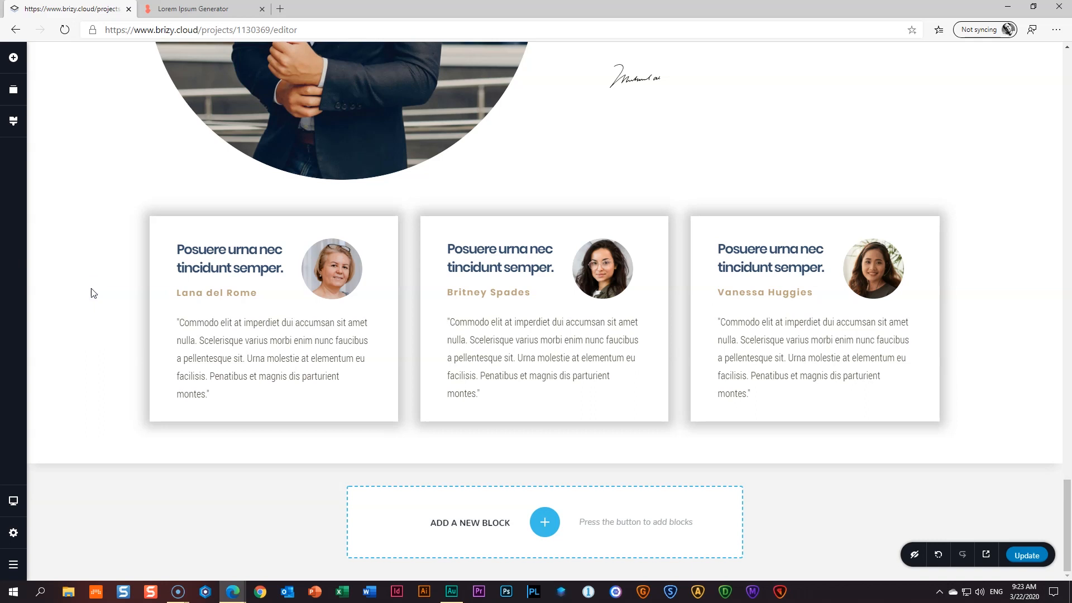
- Drag the section spacing handles to add slightly more padding above the portrait section
{"action": "left_click_drag", "start_coordinate": [507, 454], "coordinate": [539, 469]}
{"action": "scroll", "coordinate": [991, 386], "scroll_direction": "up", "scroll_amount": 5}
{"action": "left_click", "coordinate": [534, 444]}
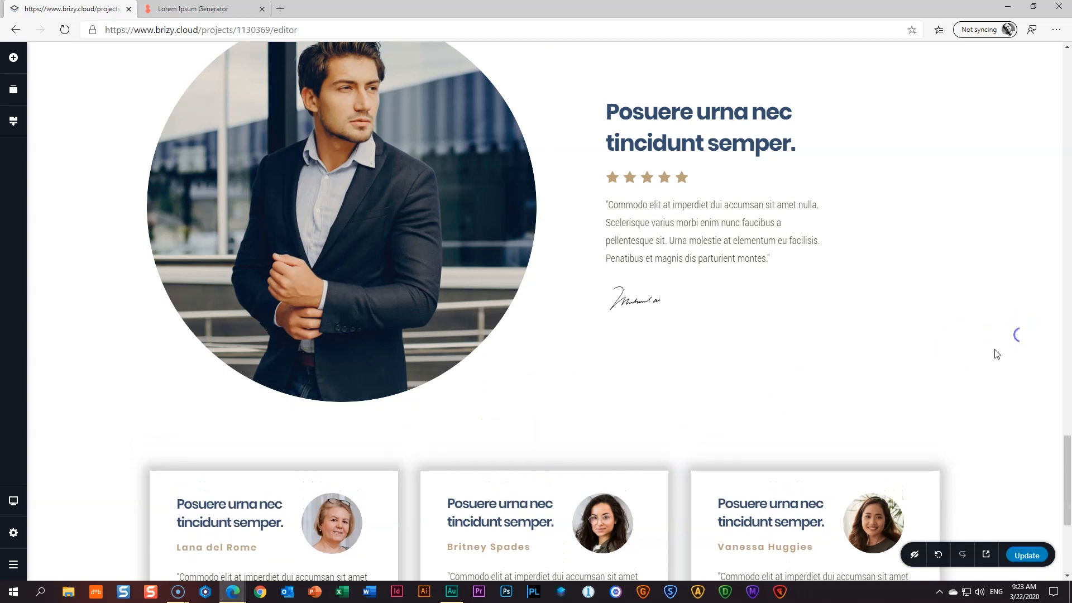
{"action": "scroll", "coordinate": [994, 352], "scroll_direction": "up", "scroll_amount": 6}
{"action": "left_click_drag", "start_coordinate": [623, 319], "coordinate": [623, 329]}
{"action": "scroll", "coordinate": [994, 370], "scroll_direction": "down", "scroll_amount": 10}
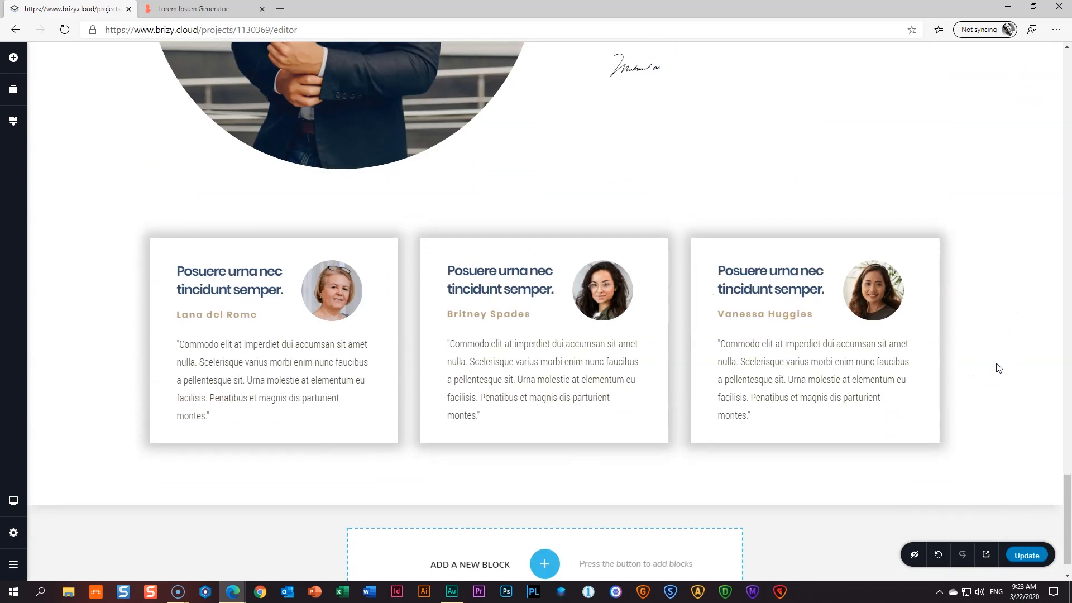
{"action": "scroll", "coordinate": [999, 367], "scroll_direction": "up", "scroll_amount": 7}
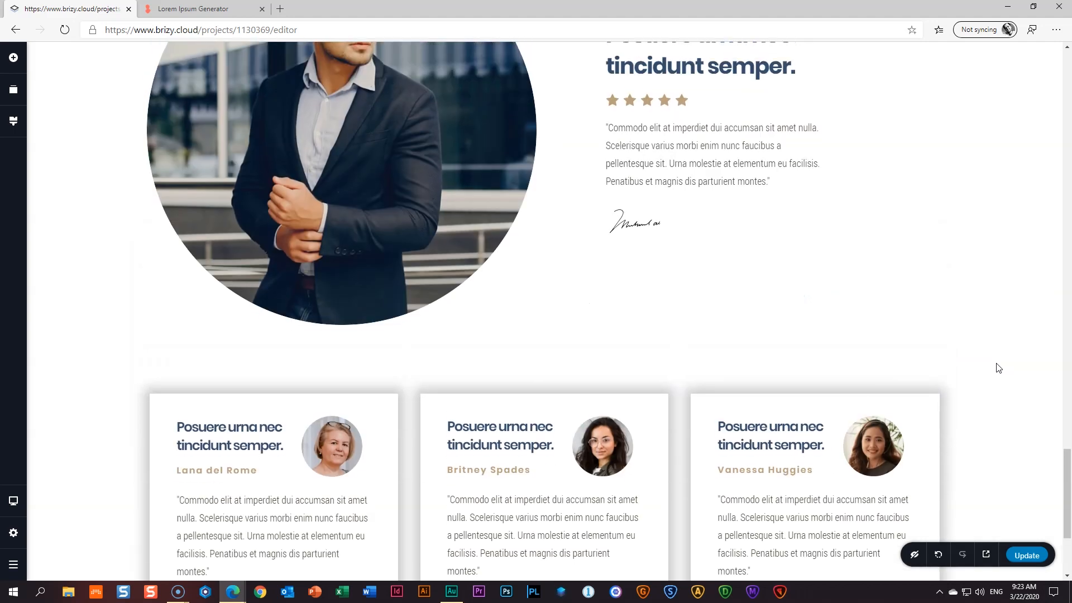
{"action": "scroll", "coordinate": [999, 368], "scroll_direction": "up", "scroll_amount": 6}
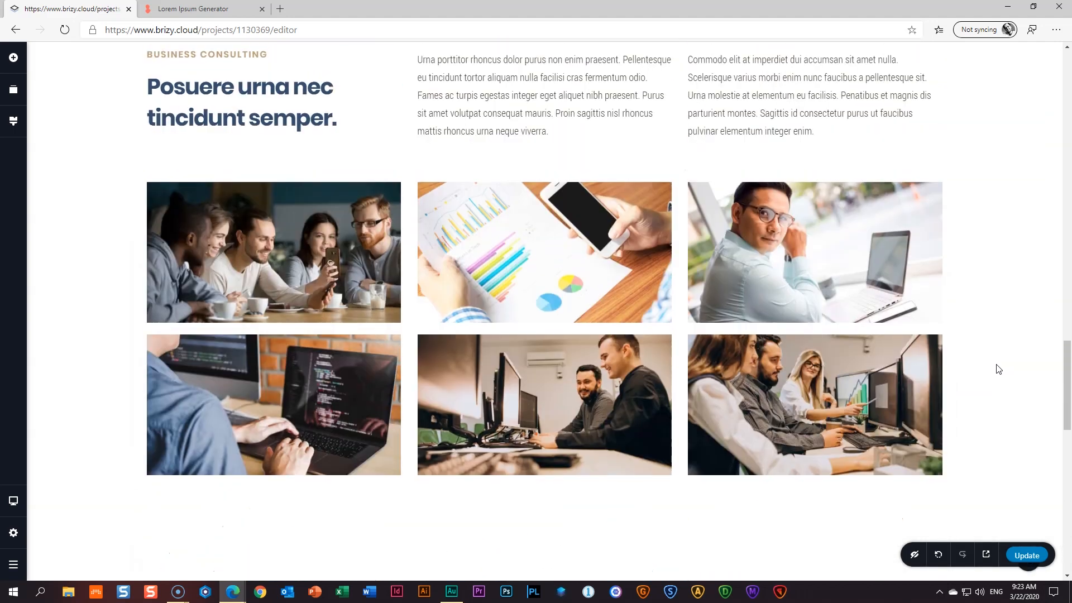
{"action": "scroll", "coordinate": [994, 375], "scroll_direction": "down", "scroll_amount": 13}
{"action": "left_click", "coordinate": [721, 382]}
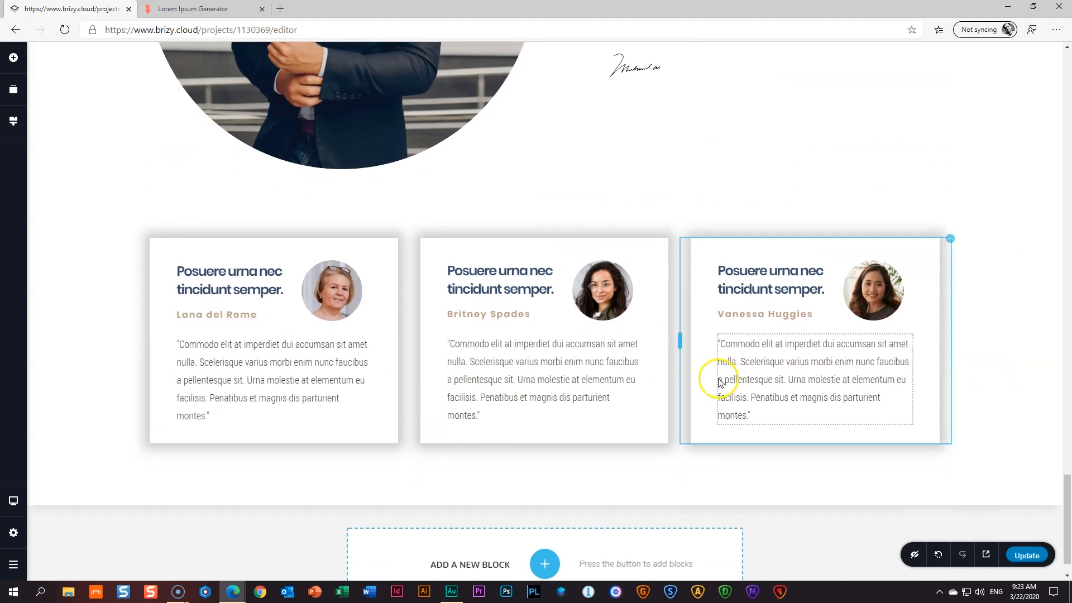
{"action": "left_click", "coordinate": [13, 501]}
- In Tablet view, widen all three testimonial card columns to 100% width
{"action": "left_click", "coordinate": [75, 493]}
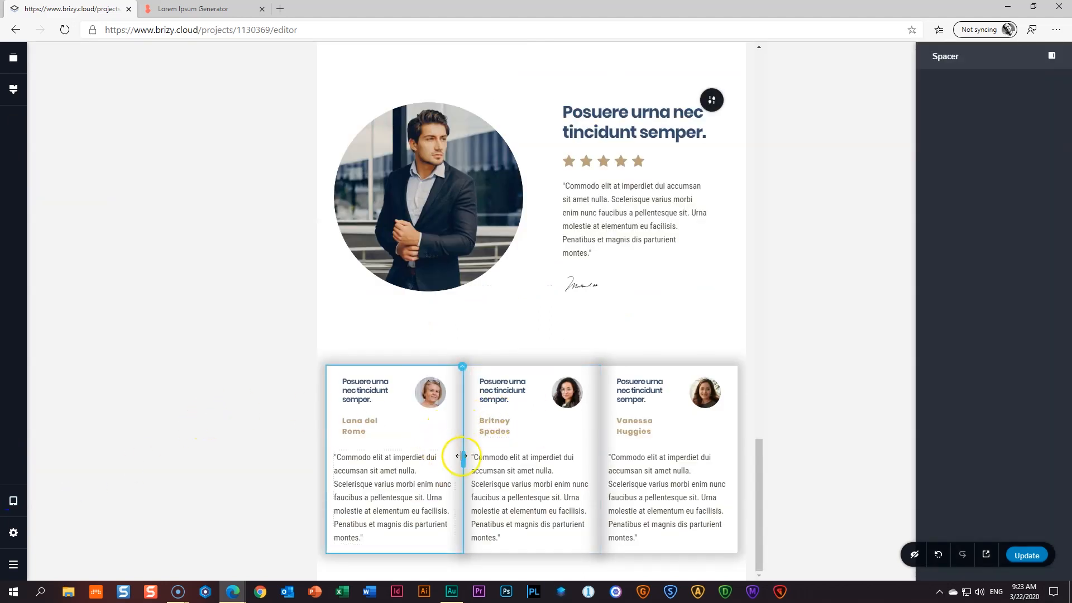
{"action": "left_click_drag", "start_coordinate": [462, 457], "coordinate": [737, 468]}
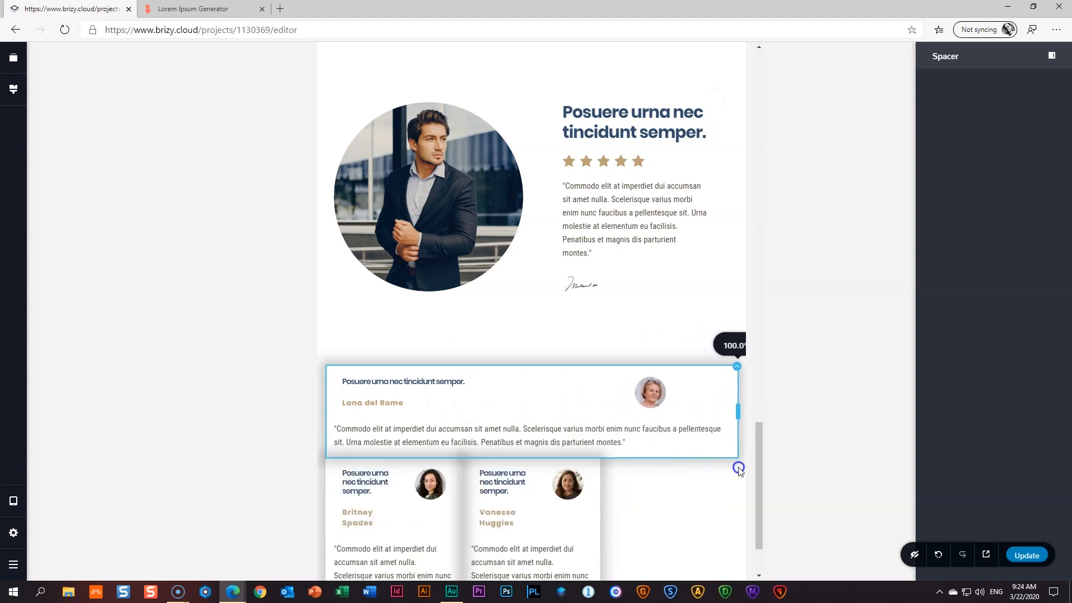
{"action": "left_click_drag", "start_coordinate": [462, 550], "coordinate": [740, 549]}
{"action": "scroll", "coordinate": [550, 520], "scroll_direction": "down", "scroll_amount": 3}
{"action": "left_click_drag", "start_coordinate": [463, 481], "coordinate": [738, 488]}
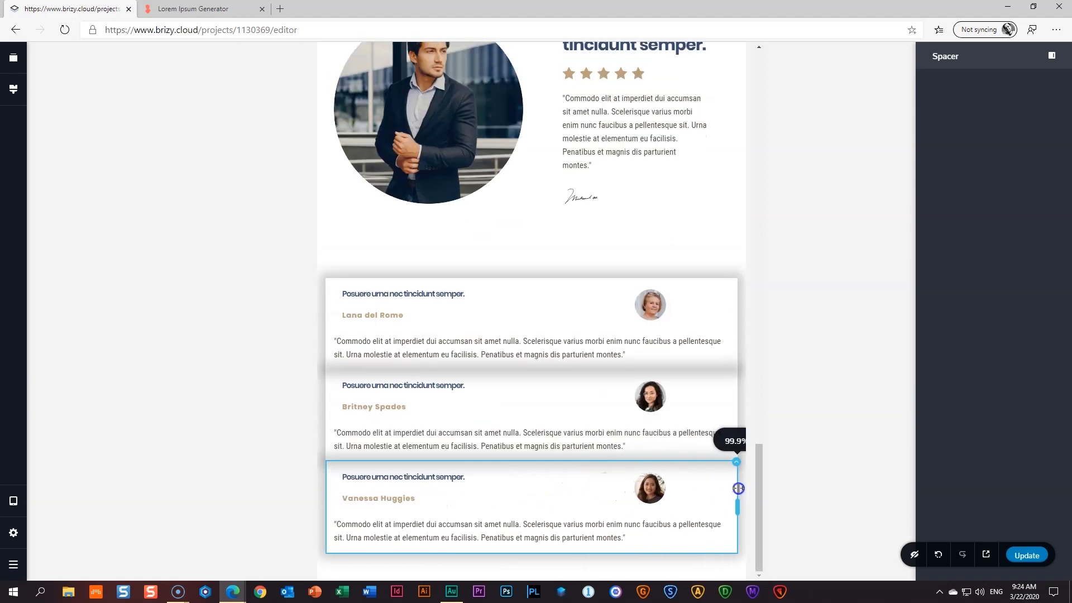
- Give the card columns a 40 px bottom margin so the stacked cards are separated
{"action": "left_click", "coordinate": [739, 278]}
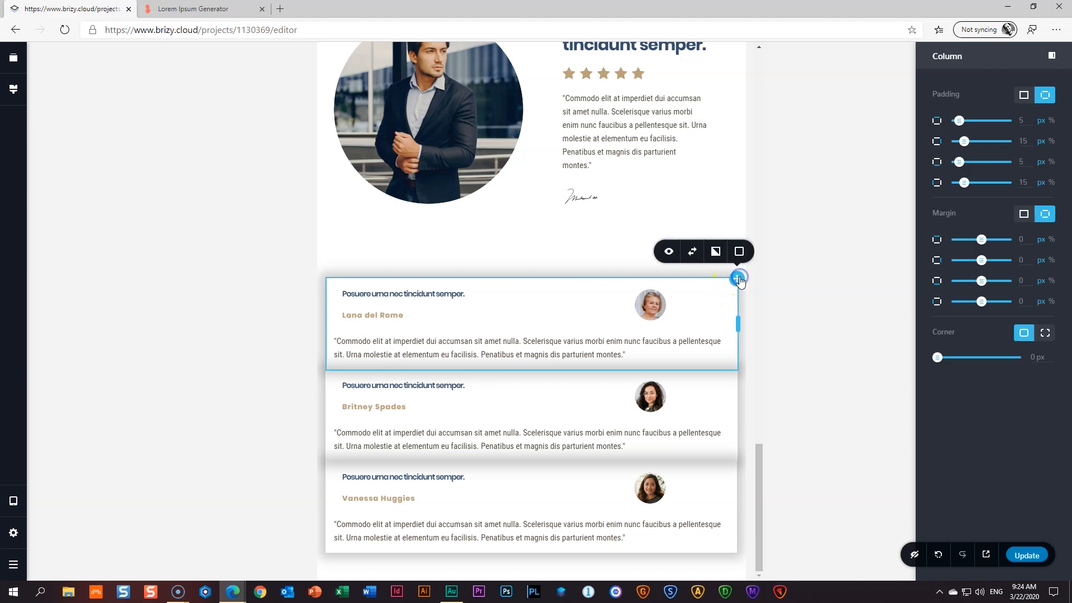
{"action": "left_click_drag", "start_coordinate": [983, 281], "coordinate": [992, 281]}
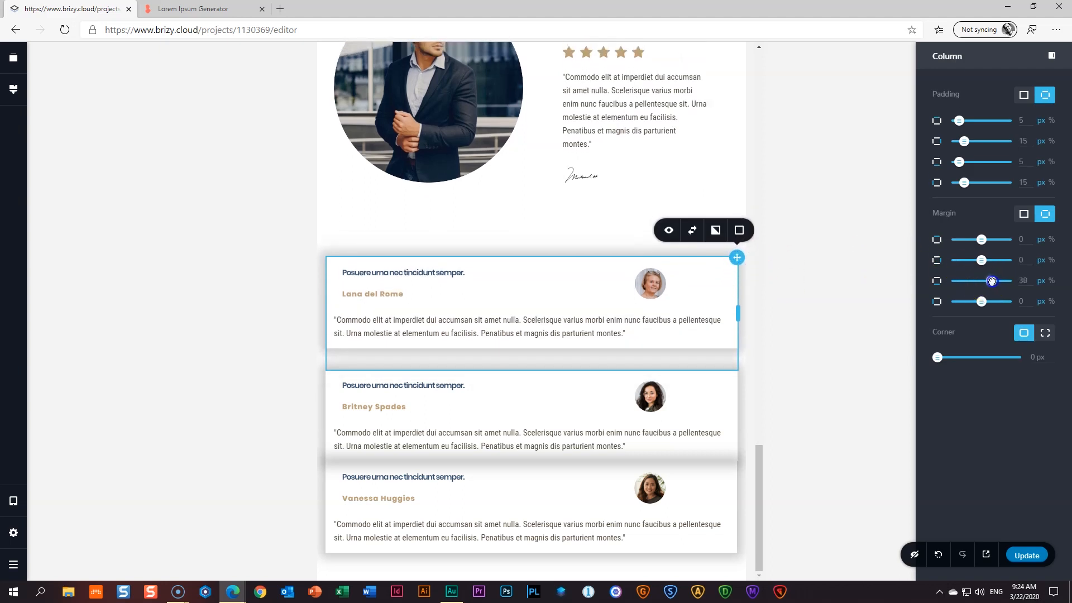
{"action": "left_click", "coordinate": [1032, 281]}
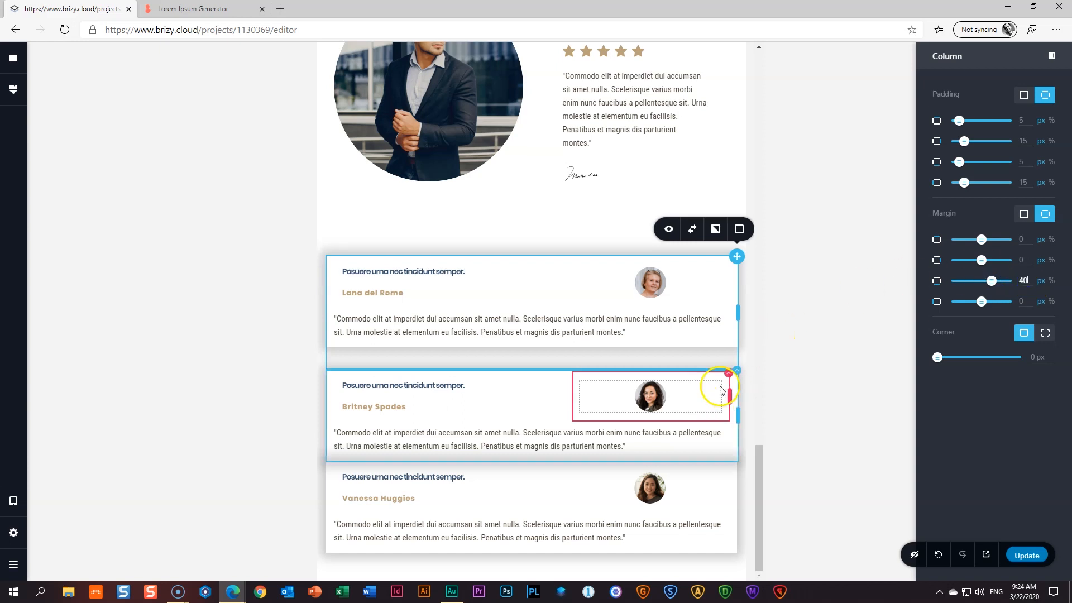
{"action": "left_click", "coordinate": [738, 375]}
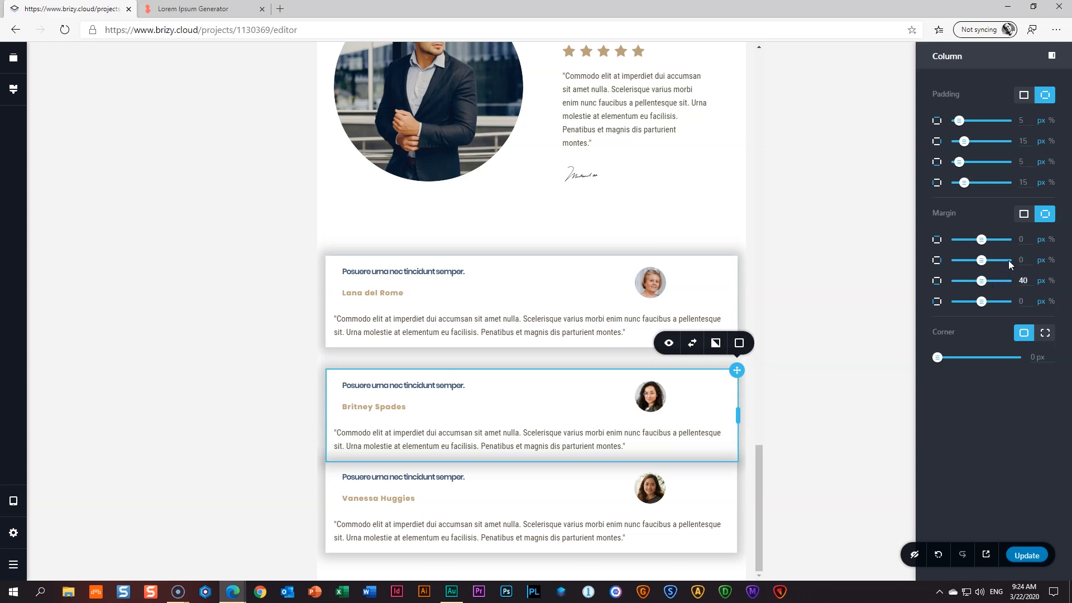
{"action": "left_click", "coordinate": [888, 268]}
{"action": "left_click", "coordinate": [488, 271]}
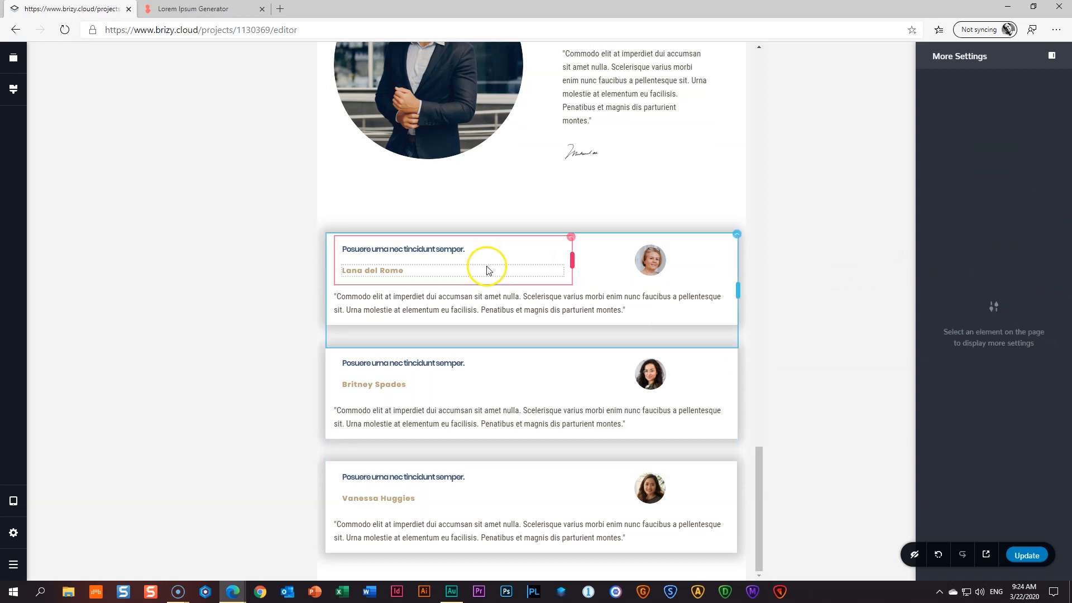
{"action": "left_click", "coordinate": [134, 327]}
- Shorten the spacer above the testimonial cards
{"action": "left_click", "coordinate": [531, 225]}
{"action": "left_click_drag", "start_coordinate": [531, 229], "coordinate": [532, 202]}
{"action": "left_click", "coordinate": [139, 222]}
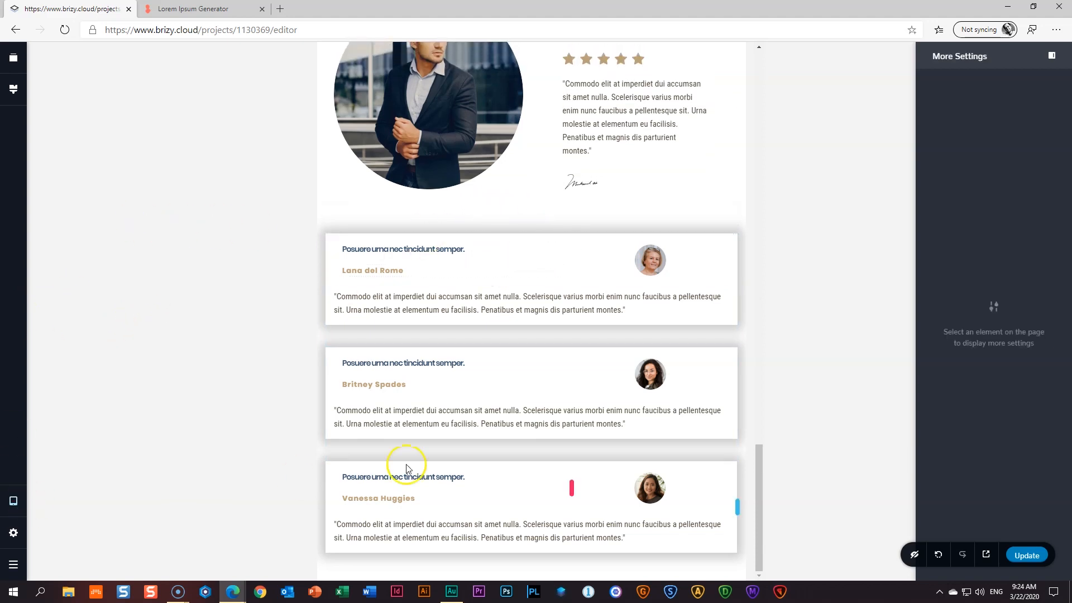
- Switch the editor to the mobile layout and scroll through the testimonial cards
{"action": "mouse_move", "coordinate": [21, 493]}
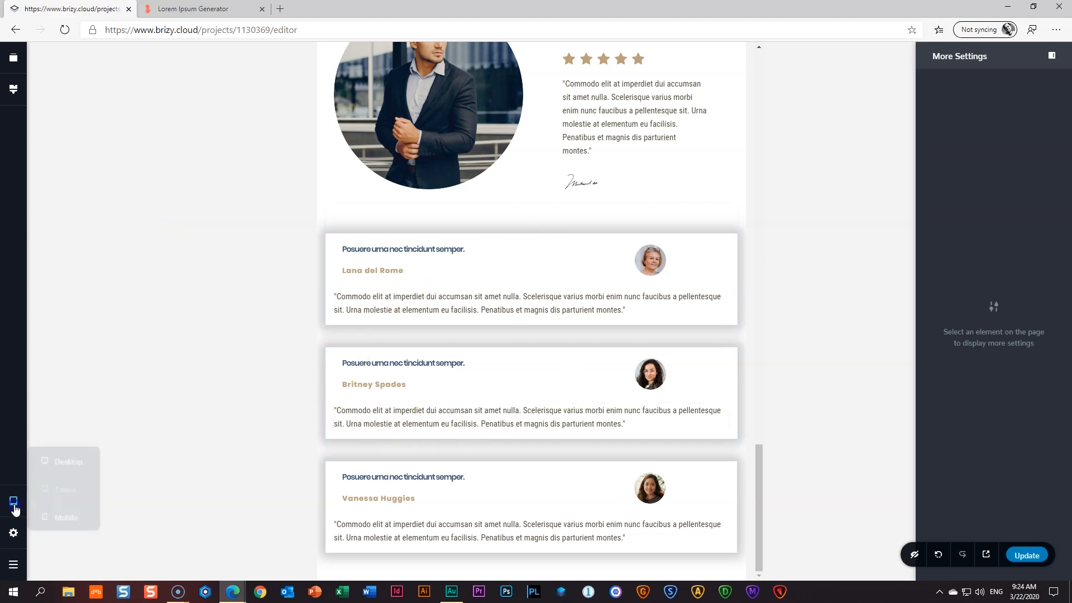
{"action": "left_click", "coordinate": [72, 514]}
{"action": "scroll", "coordinate": [481, 394], "scroll_direction": "down", "scroll_amount": 20}
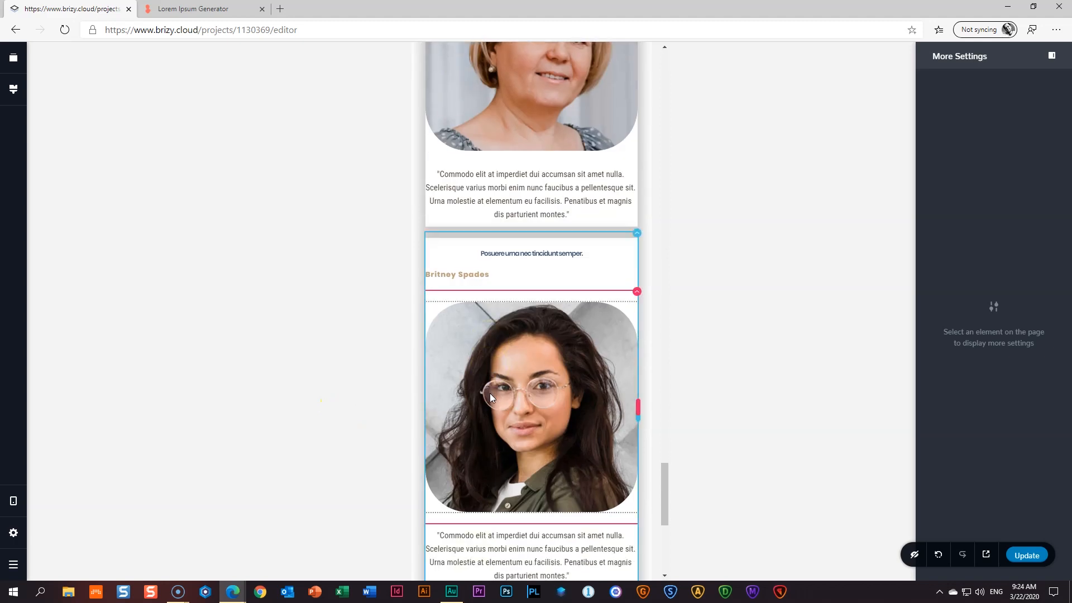
{"action": "scroll", "coordinate": [491, 393], "scroll_direction": "up", "scroll_amount": 10}
{"action": "scroll", "coordinate": [491, 393], "scroll_direction": "down", "scroll_amount": 4}
{"action": "scroll", "coordinate": [490, 393], "scroll_direction": "up", "scroll_amount": 5}
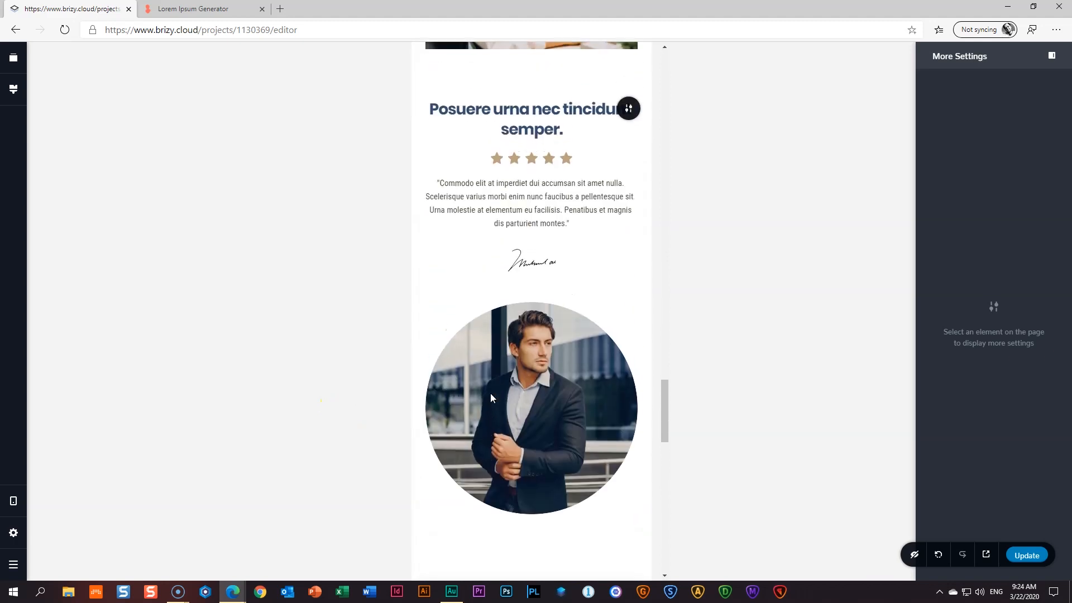
{"action": "scroll", "coordinate": [490, 394], "scroll_direction": "down", "scroll_amount": 5}
{"action": "left_click", "coordinate": [613, 306]}
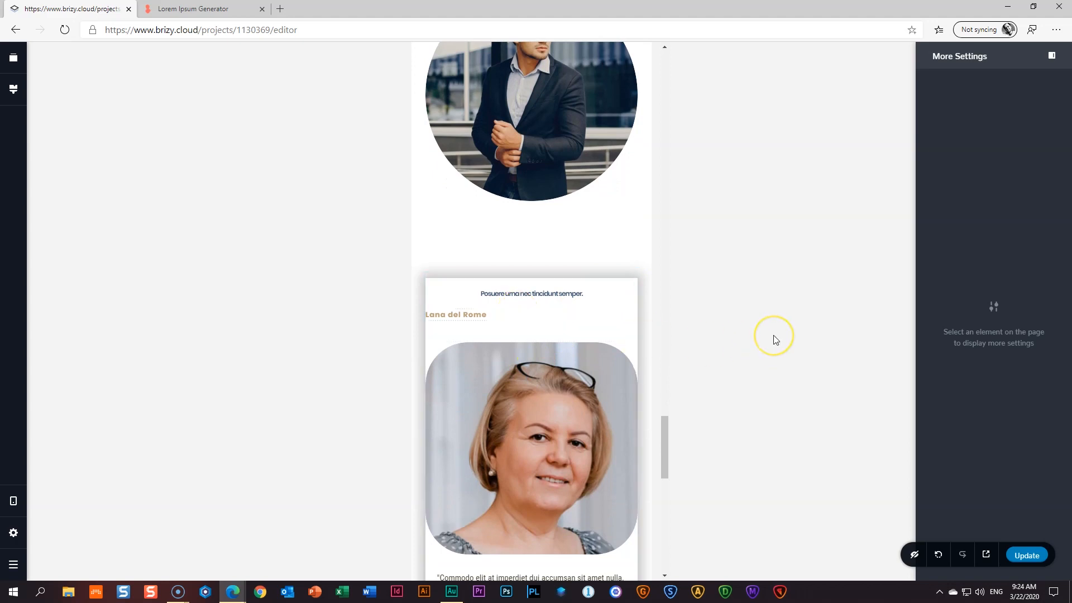
{"action": "scroll", "coordinate": [552, 347], "scroll_direction": "down", "scroll_amount": 4}
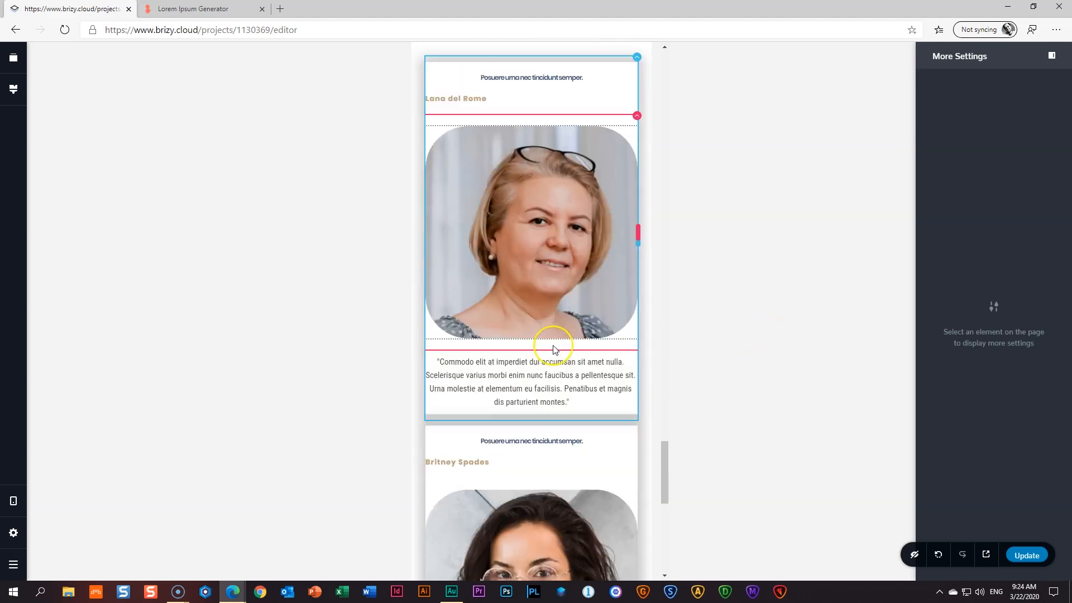
{"action": "scroll", "coordinate": [553, 351], "scroll_direction": "up", "scroll_amount": 3}
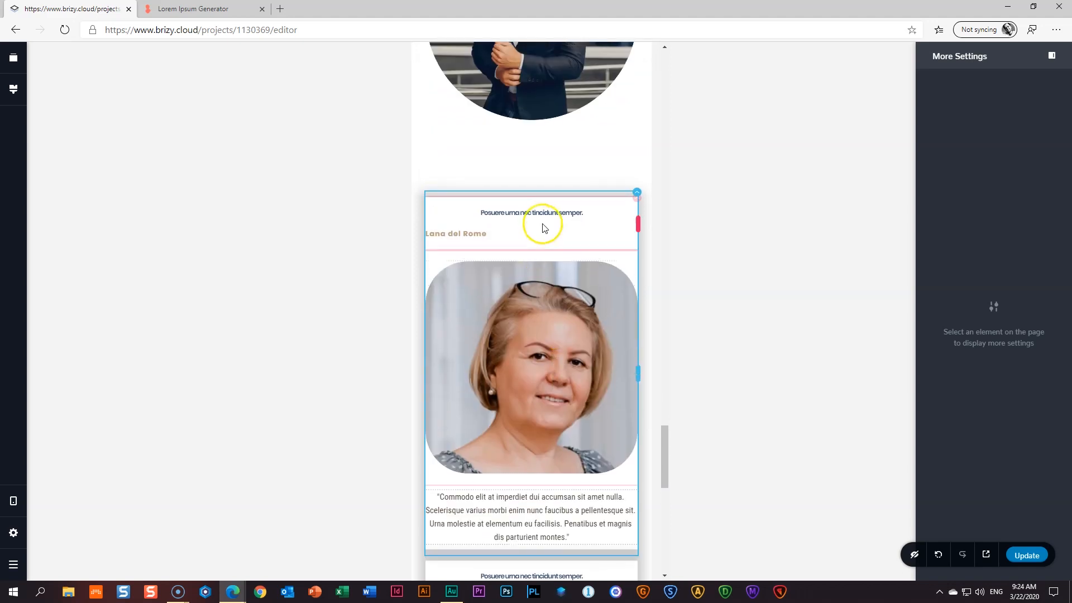
- Try size 25 for the first card's heading, then leave it at 24
{"action": "left_click", "coordinate": [542, 221]}
{"action": "left_click", "coordinate": [520, 237]}
{"action": "left_click", "coordinate": [505, 287]}
{"action": "left_click", "coordinate": [506, 284]}
{"action": "left_click", "coordinate": [506, 290]}
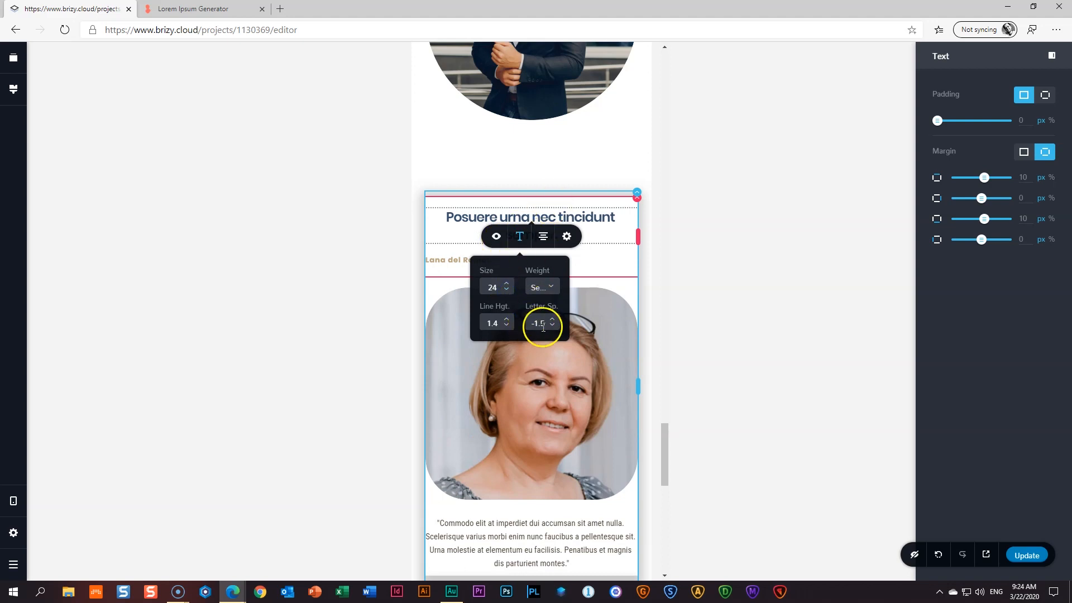
{"action": "left_click", "coordinate": [664, 238]}
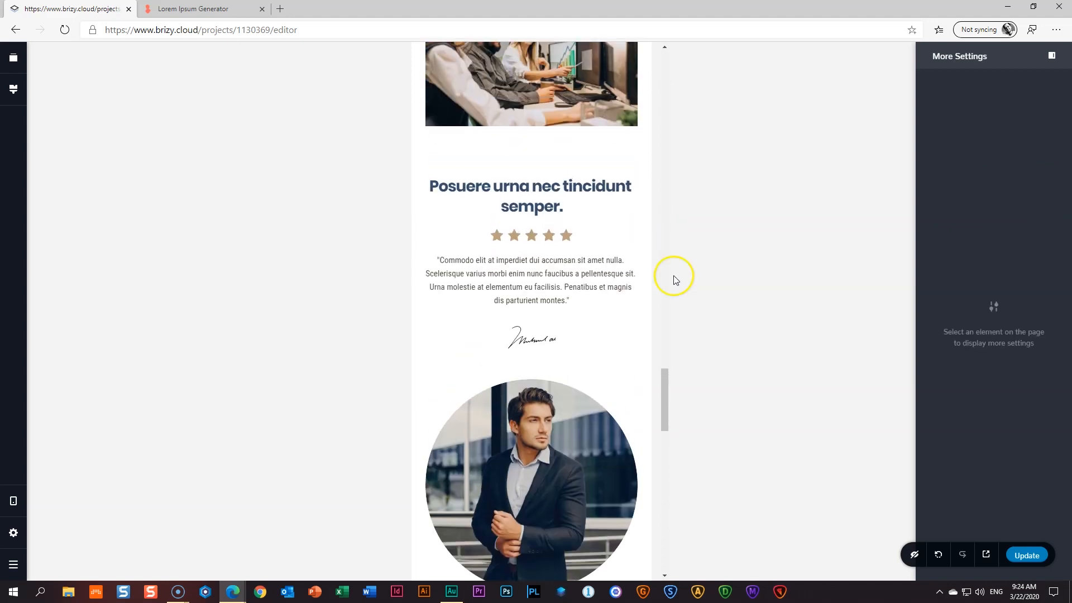
- Enlarge the first card's name text by two size steps and open the portrait's Size setting
{"action": "left_click", "coordinate": [460, 246]}
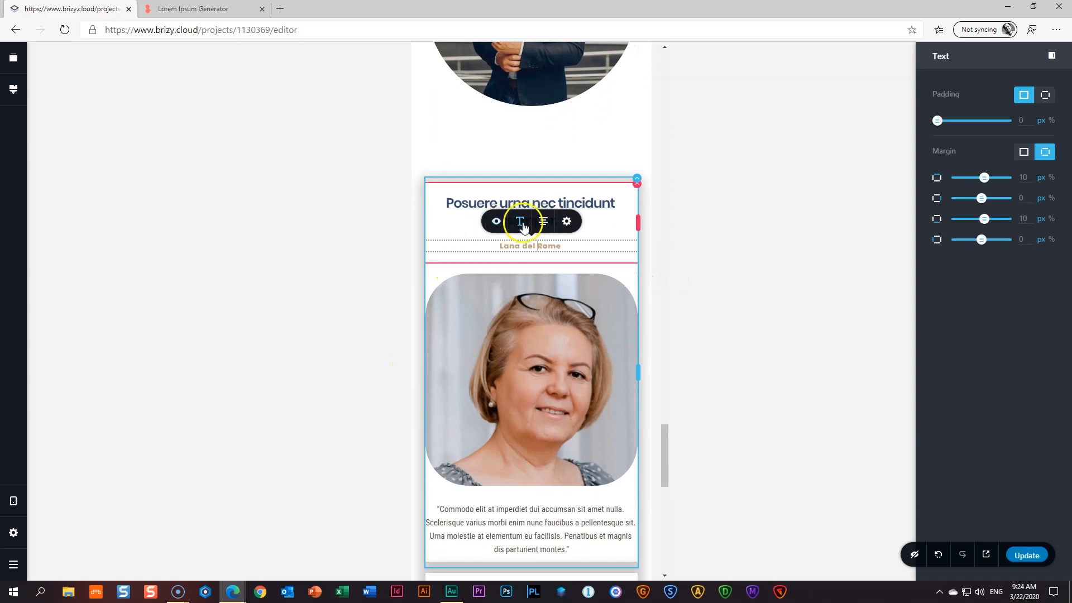
{"action": "left_click", "coordinate": [520, 221]}
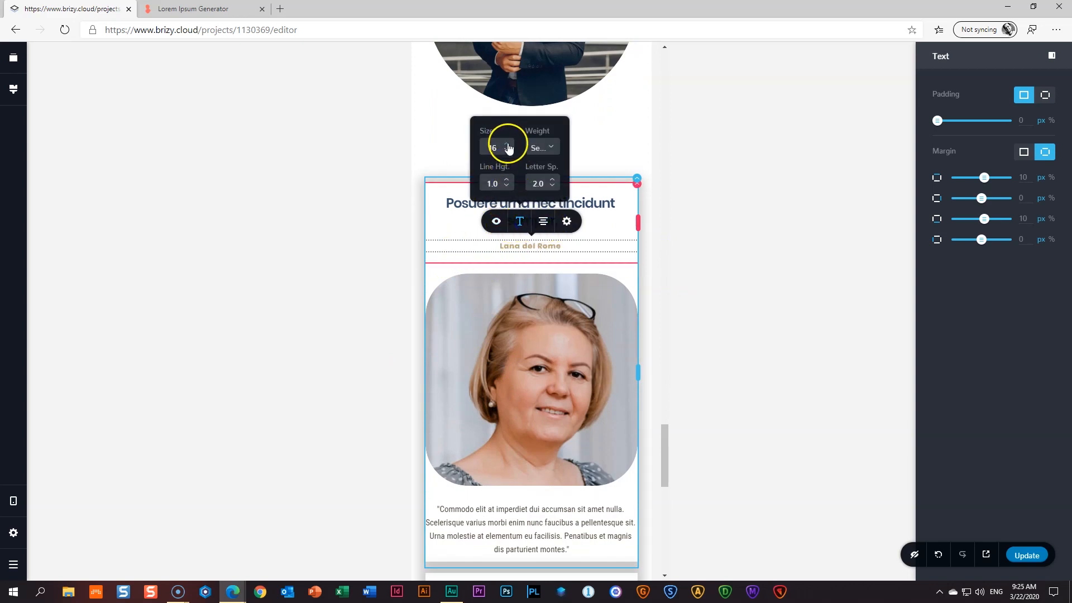
{"action": "left_click", "coordinate": [508, 145]}
{"action": "left_click", "coordinate": [508, 145]}
{"action": "left_click", "coordinate": [677, 240]}
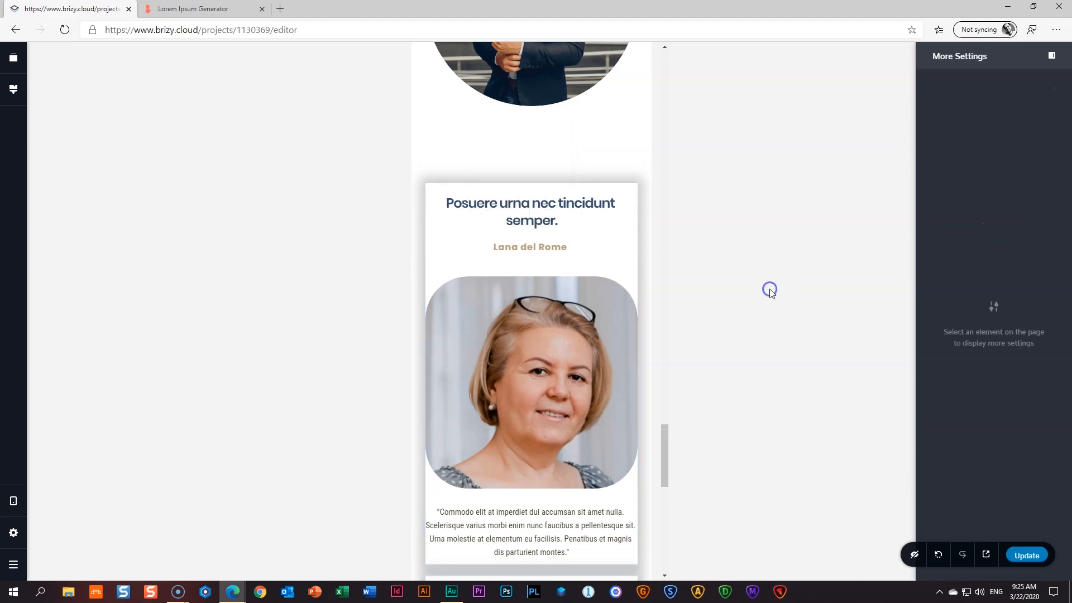
{"action": "left_click", "coordinate": [535, 311]}
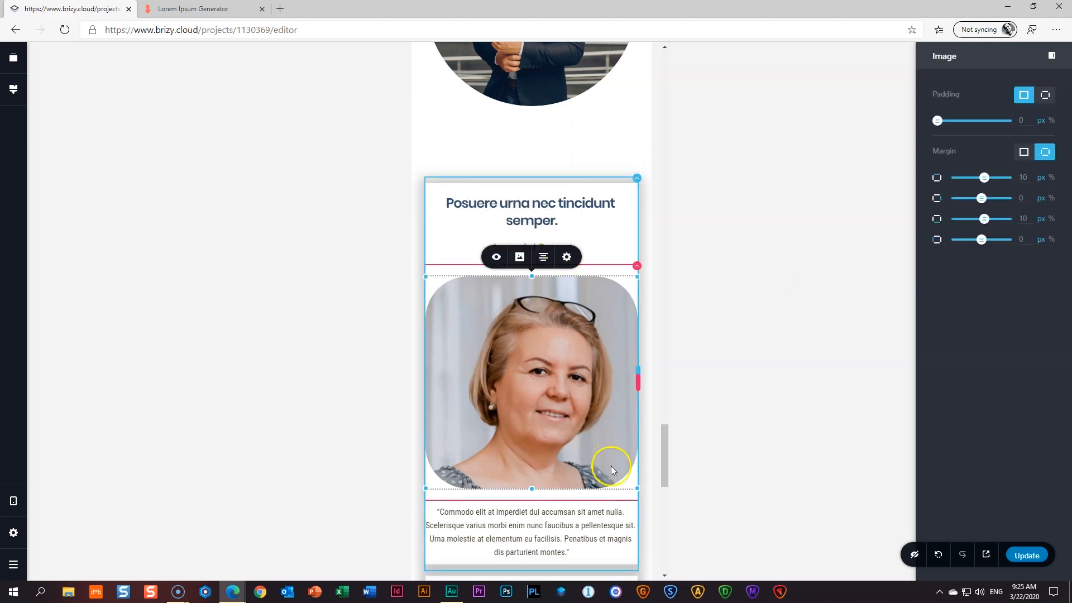
{"action": "left_click", "coordinate": [566, 258]}
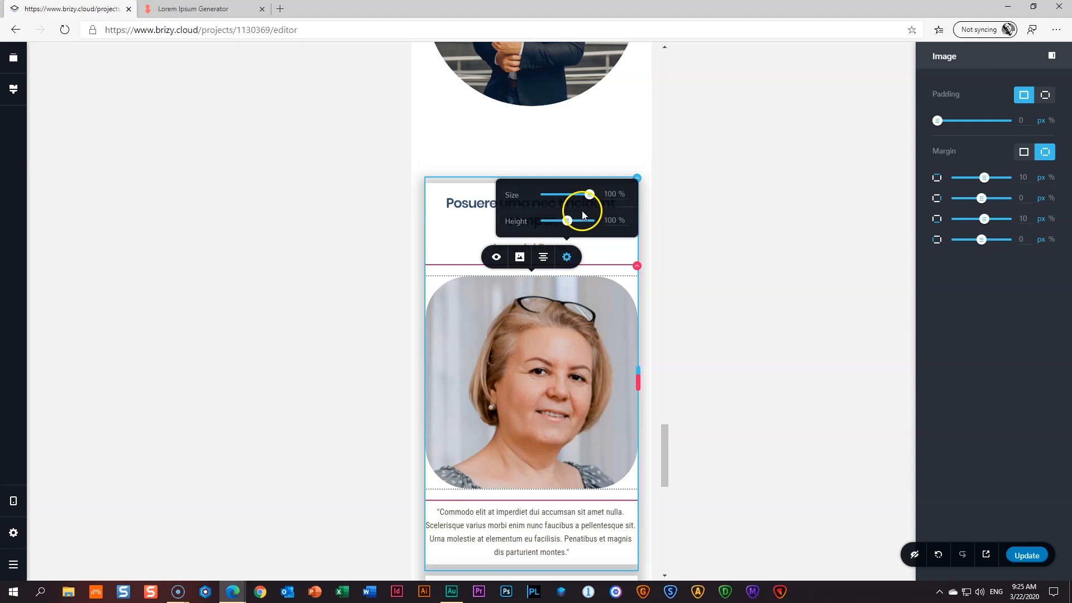
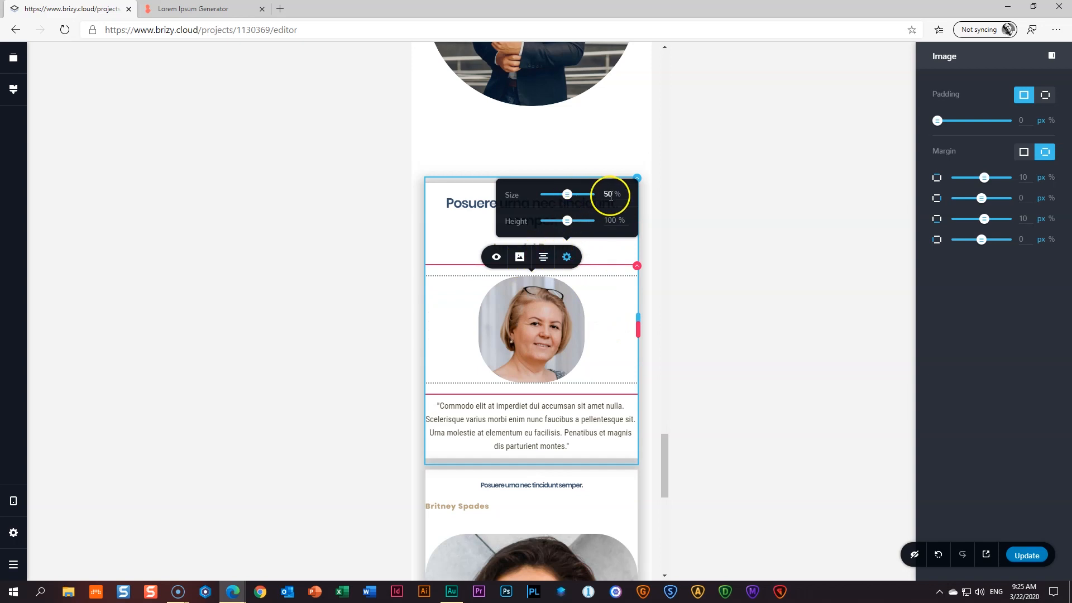
- Shrink the first card's photo to 40% and give its quote 20 px padding
{"action": "left_click_drag", "start_coordinate": [581, 381], "coordinate": [559, 360]}
{"action": "left_click", "coordinate": [567, 257]}
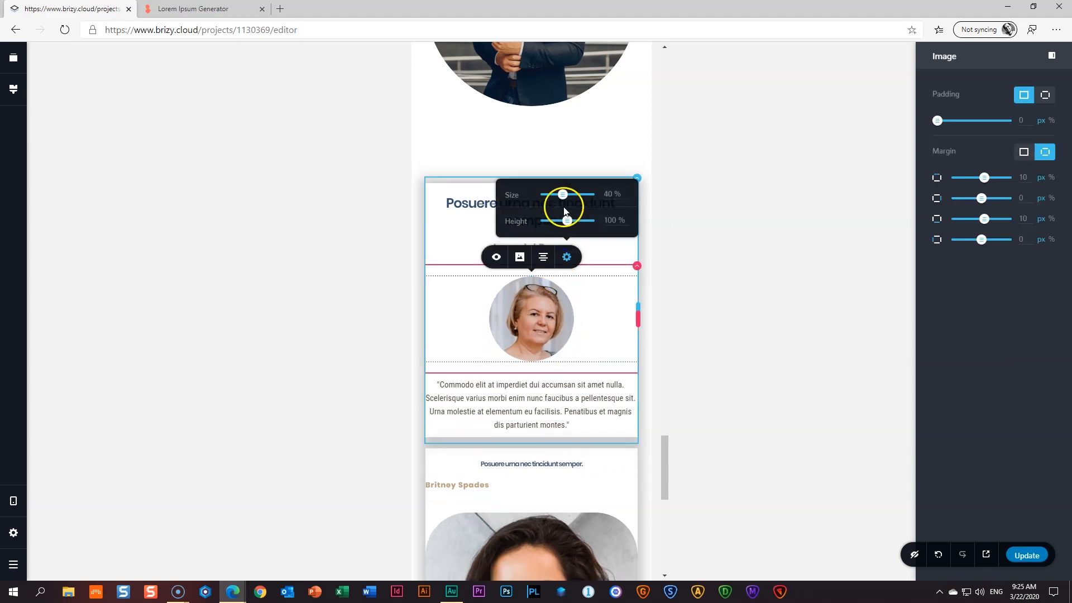
{"action": "left_click", "coordinate": [553, 399]}
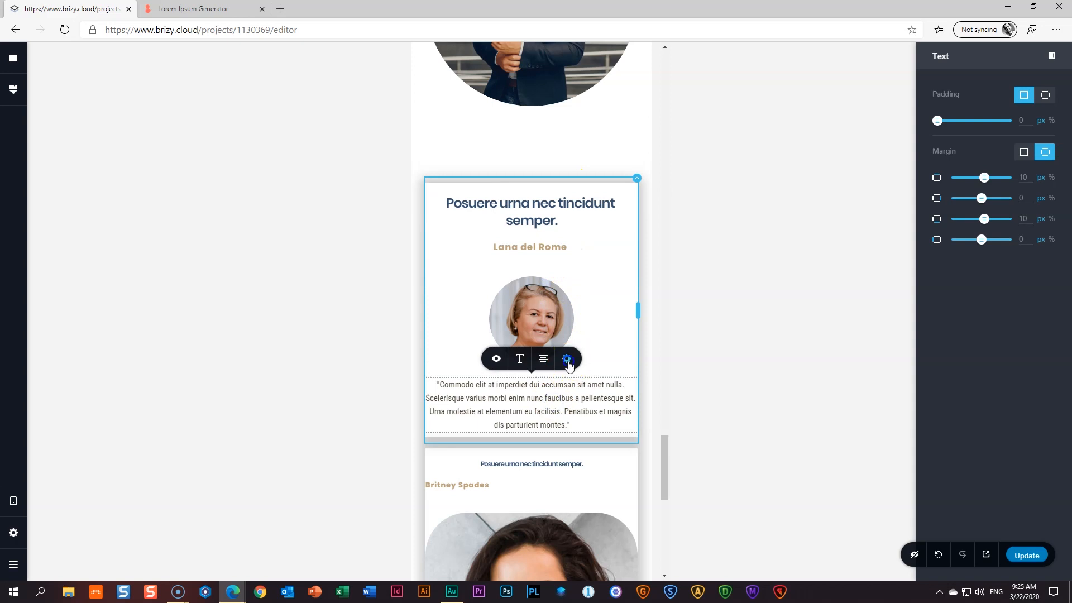
{"action": "left_click", "coordinate": [567, 360]}
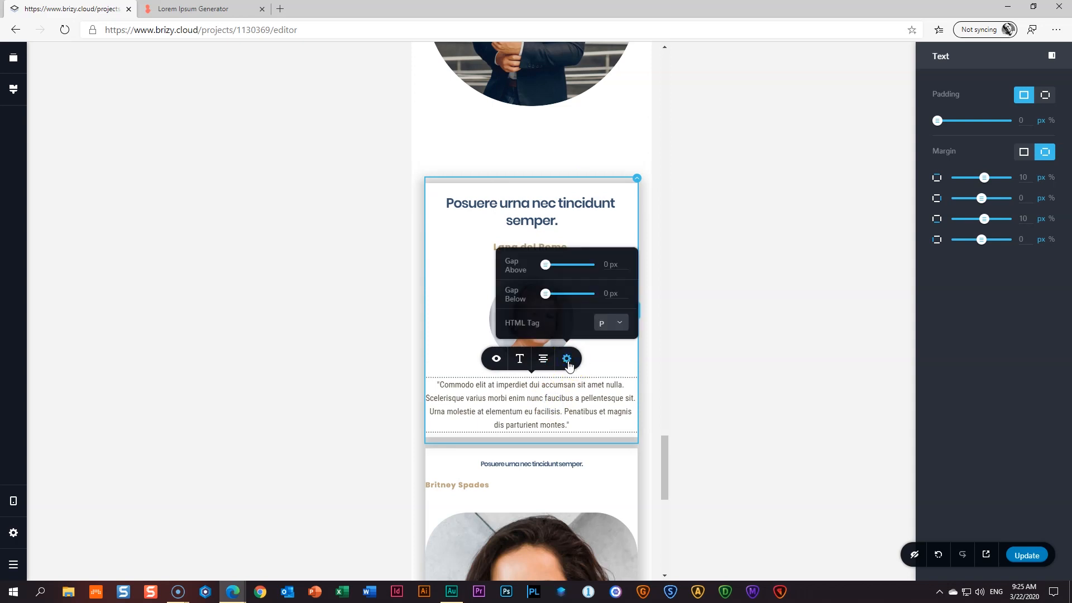
{"action": "left_click", "coordinate": [1046, 95]}
{"action": "left_click", "coordinate": [1024, 95]}
{"action": "left_click", "coordinate": [1029, 120]}
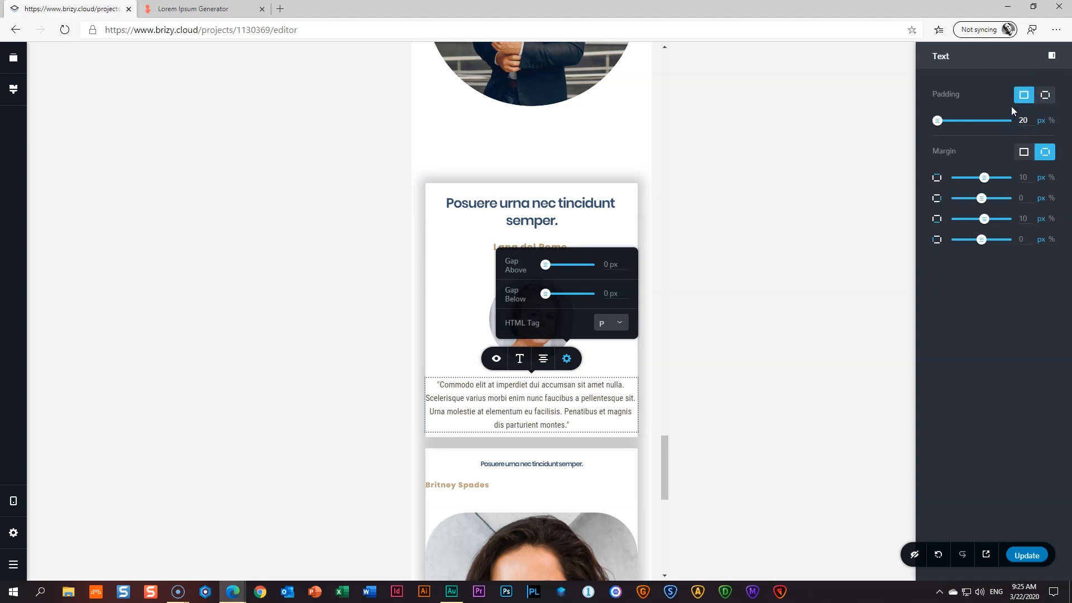
{"action": "left_click", "coordinate": [804, 316]}
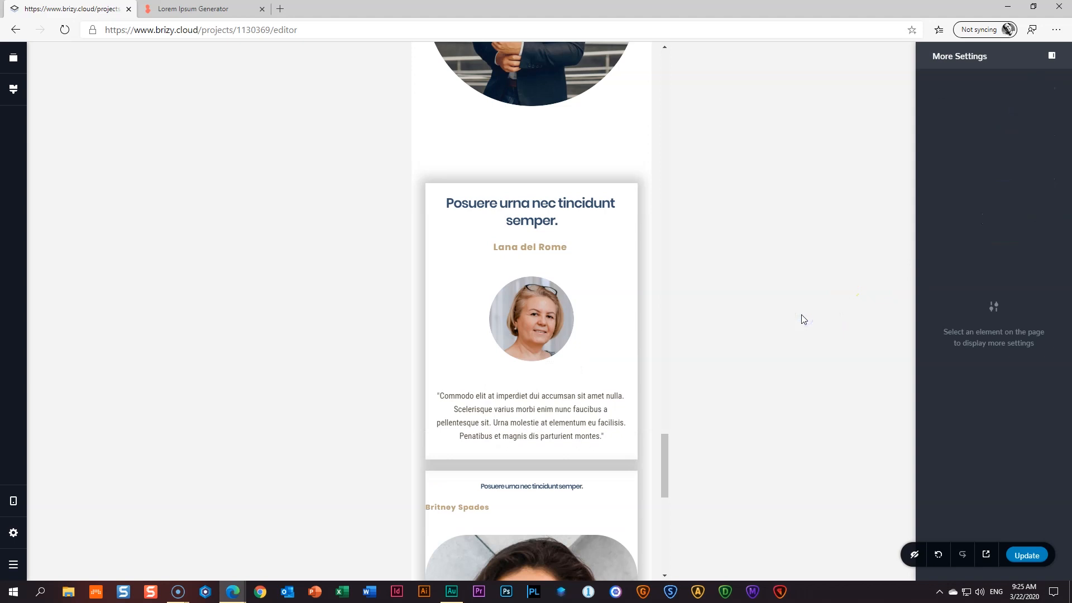
- Set the second card's heading to size 24 and its name to size 16, centred
{"action": "left_click", "coordinate": [553, 486]}
{"action": "left_click", "coordinate": [519, 463]}
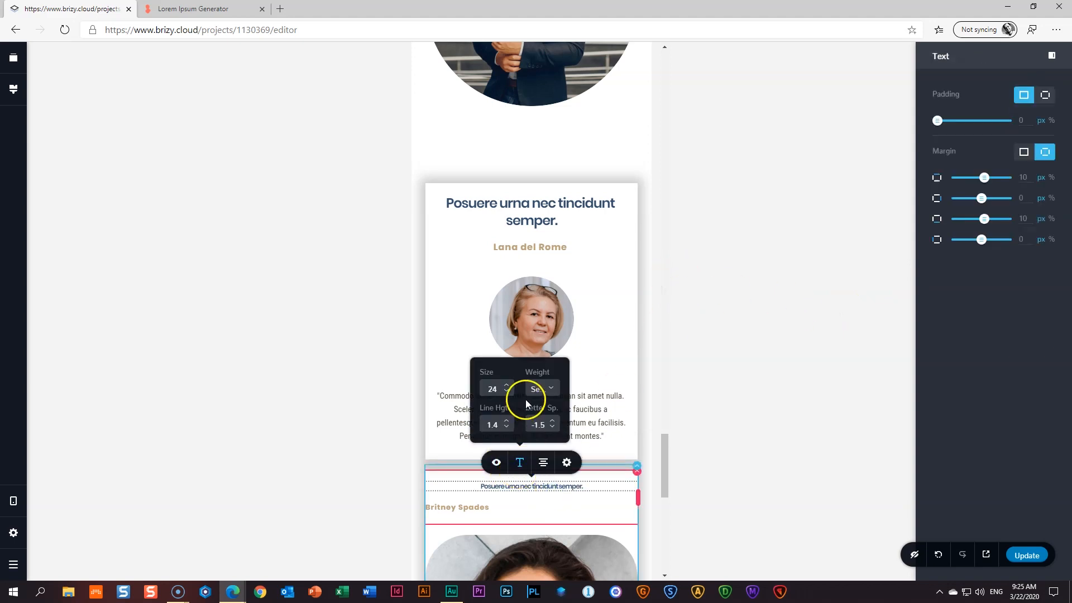
{"action": "left_click", "coordinate": [506, 386]}
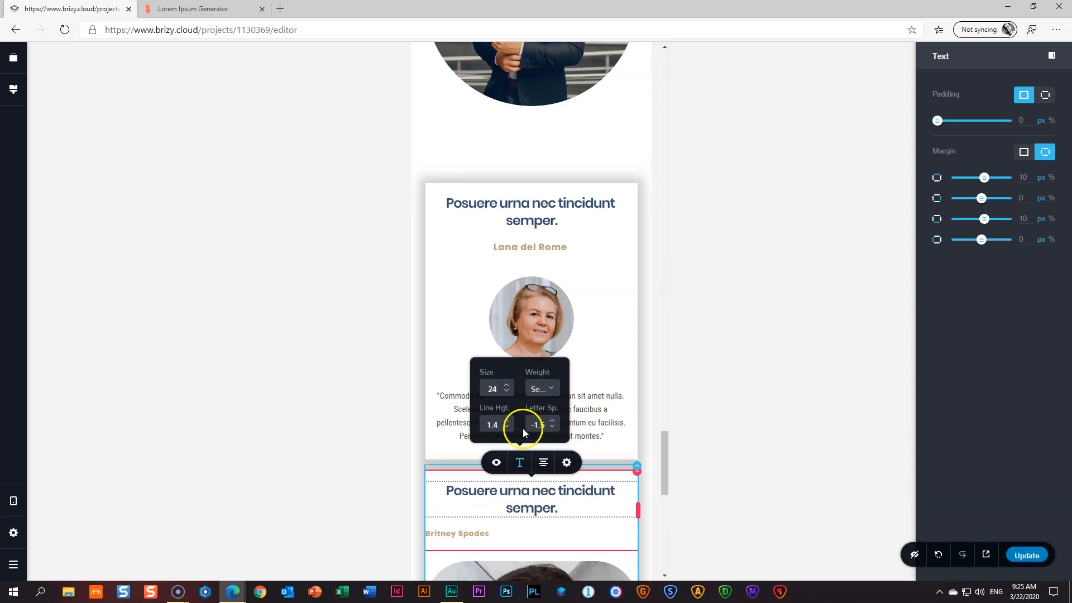
{"action": "left_click", "coordinate": [478, 533]}
{"action": "left_click", "coordinate": [521, 509]}
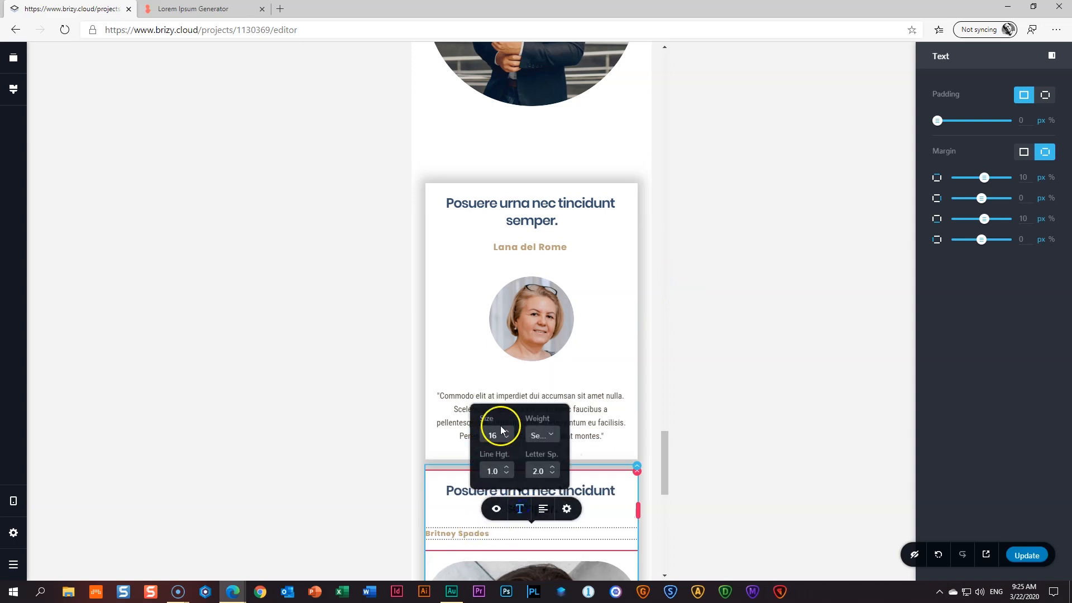
{"action": "left_click", "coordinate": [507, 433]}
{"action": "left_click", "coordinate": [507, 438]}
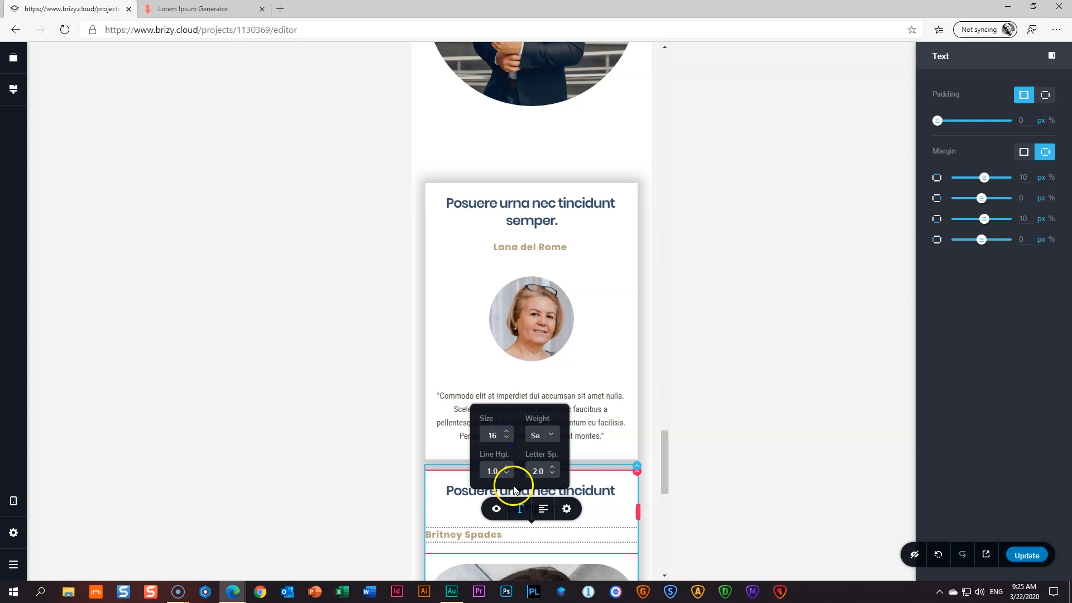
{"action": "left_click", "coordinate": [543, 508]}
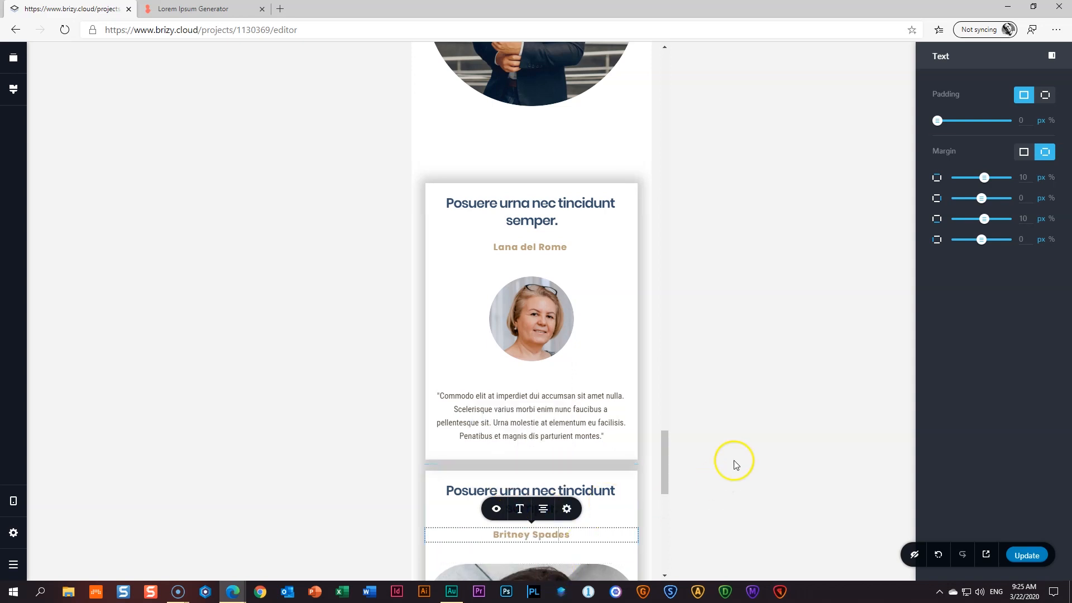
- Scale the second card's photo to 40% and start padding its quote
{"action": "left_click_drag", "start_coordinate": [664, 467], "coordinate": [671, 488]}
{"action": "left_click", "coordinate": [556, 465]}
{"action": "left_click", "coordinate": [567, 351]}
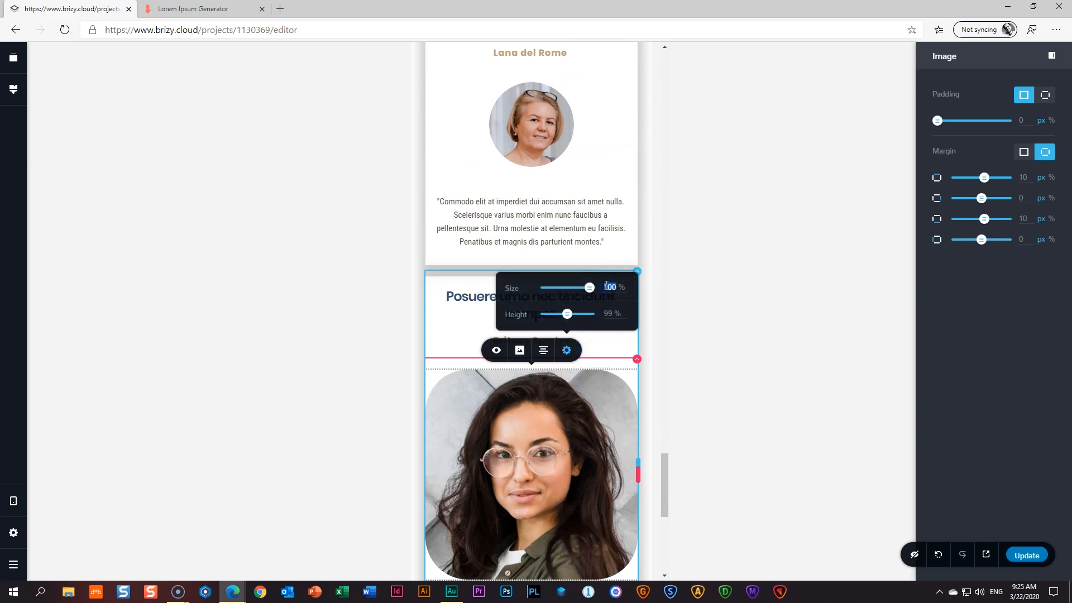
{"action": "left_click", "coordinate": [506, 487]}
{"action": "left_click", "coordinate": [568, 452]}
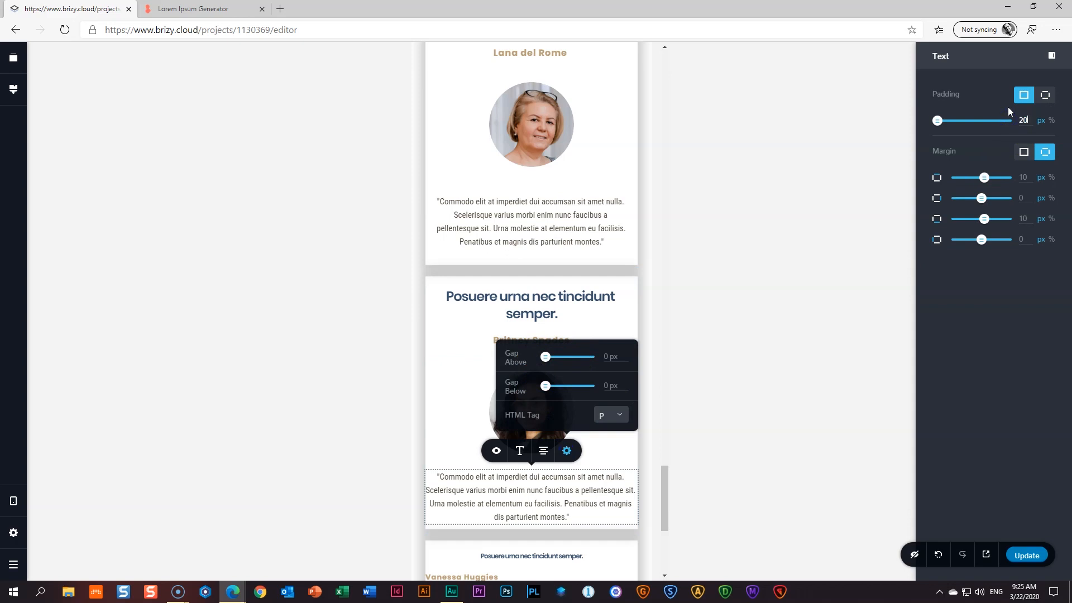
- Set the third card's heading to size 24 and centre its name, enlarged two steps
{"action": "scroll", "coordinate": [555, 353], "scroll_direction": "down", "scroll_amount": 5}
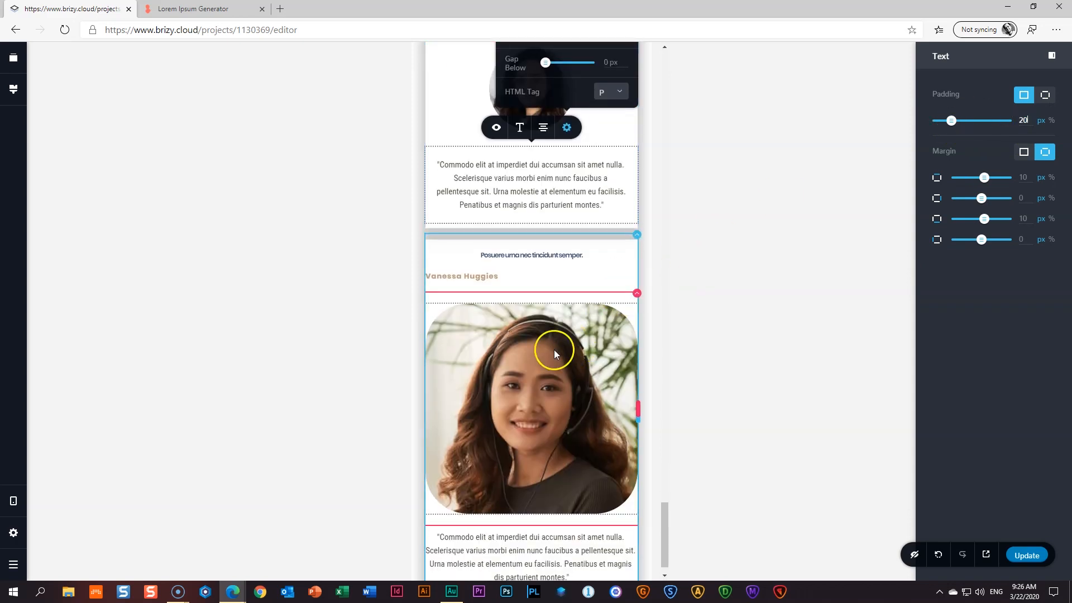
{"action": "left_click", "coordinate": [506, 255]}
{"action": "left_click", "coordinate": [521, 232]}
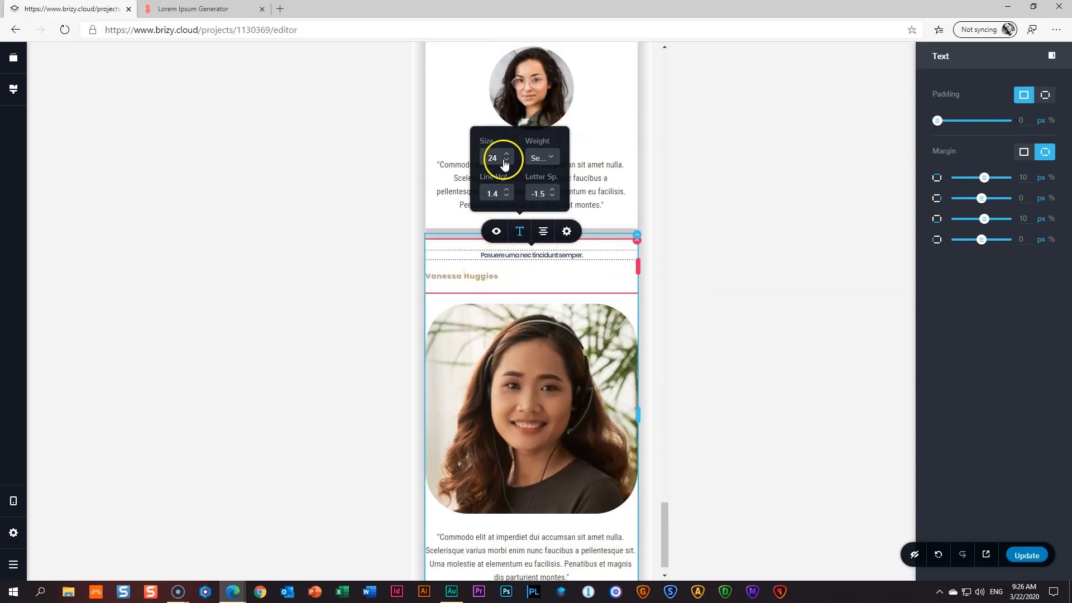
{"action": "left_click", "coordinate": [506, 154]}
{"action": "left_click", "coordinate": [506, 162]}
{"action": "left_click", "coordinate": [478, 303]}
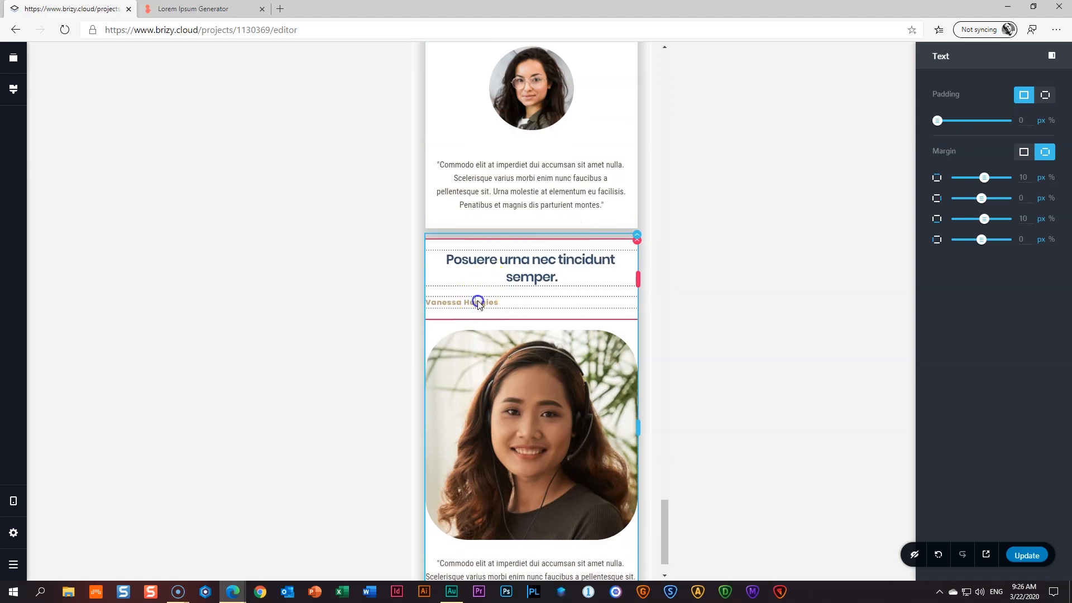
{"action": "left_click", "coordinate": [542, 277]}
{"action": "left_click", "coordinate": [520, 279]}
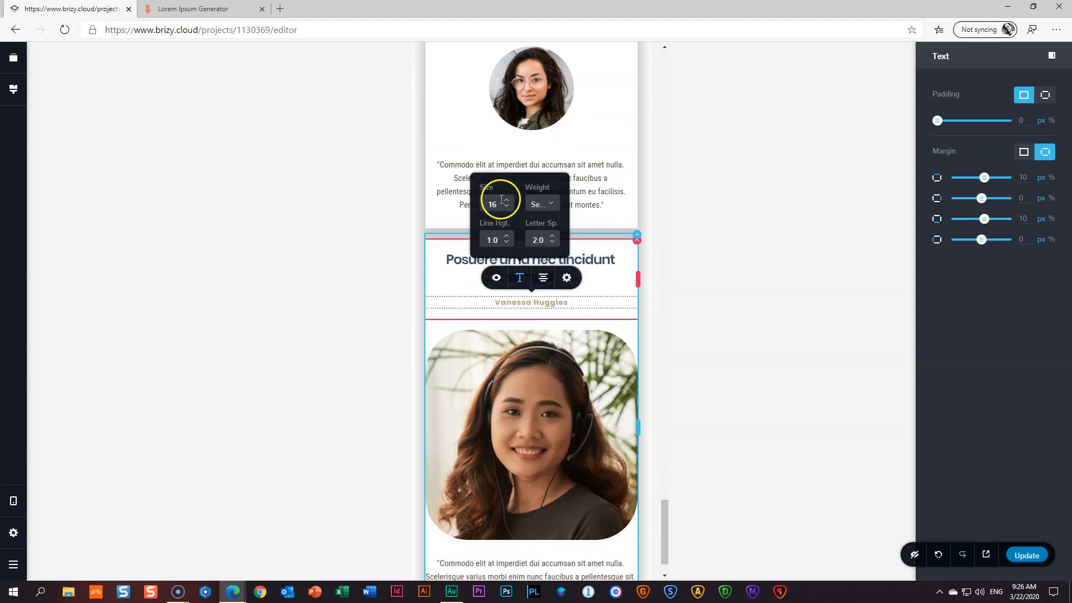
{"action": "left_click", "coordinate": [506, 200]}
{"action": "left_click", "coordinate": [506, 200]}
{"action": "scroll", "coordinate": [559, 291], "scroll_direction": "down", "scroll_amount": 1}
- Scale the third card's photo to 40% and give its quote 20 px padding
{"action": "left_click", "coordinate": [550, 319]}
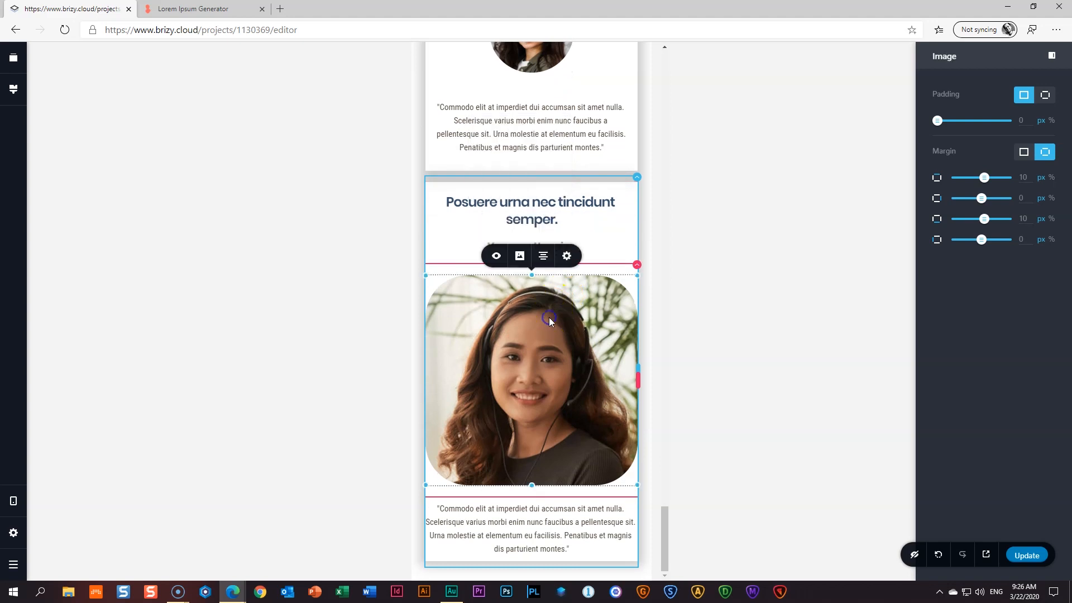
{"action": "left_click", "coordinate": [567, 256]}
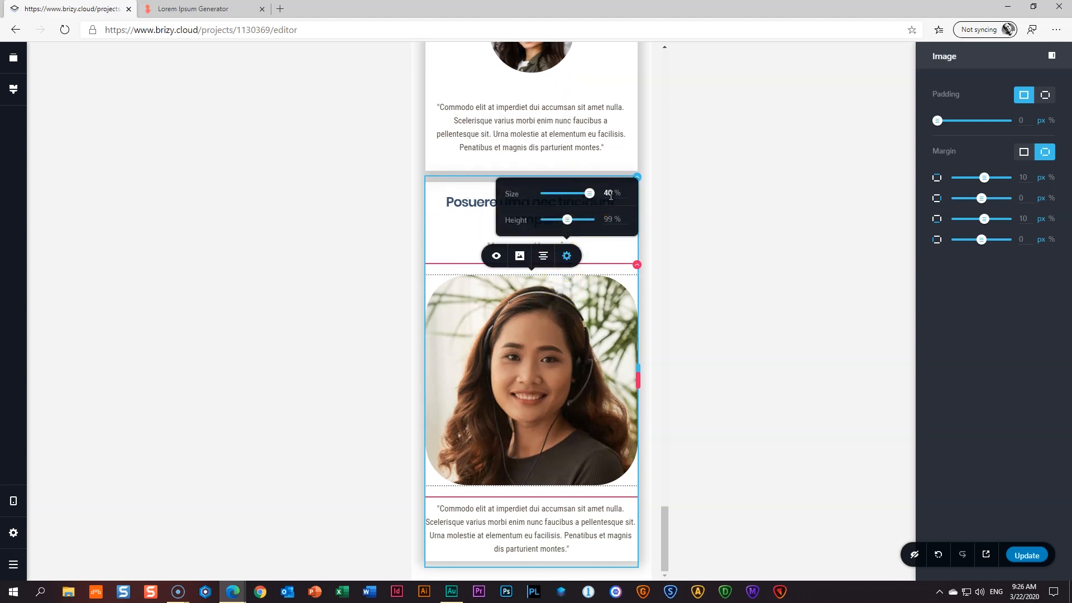
{"action": "left_click", "coordinate": [529, 510]}
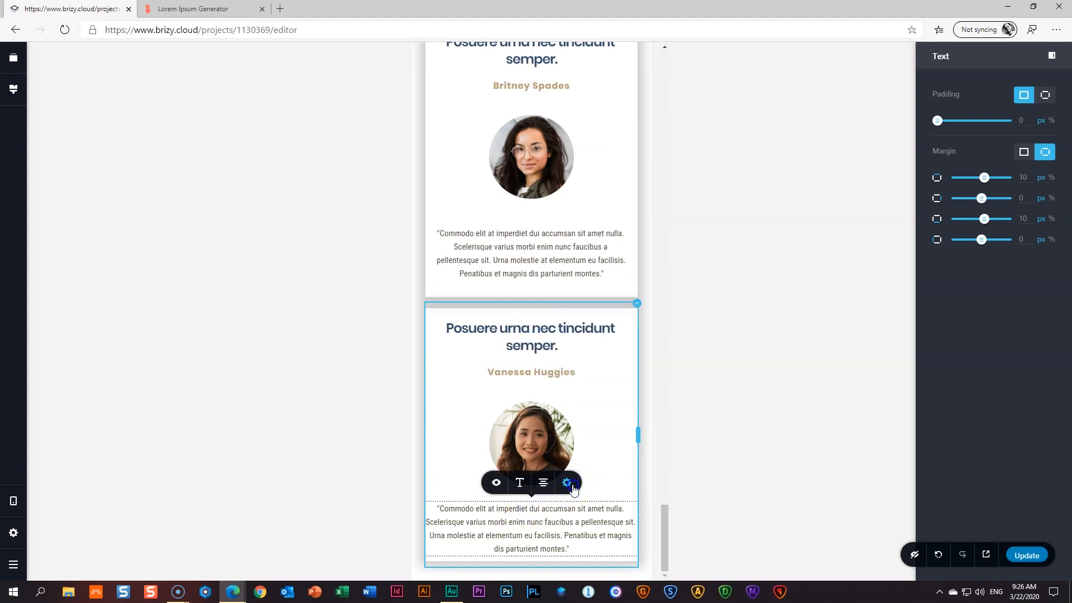
{"action": "left_click", "coordinate": [571, 486]}
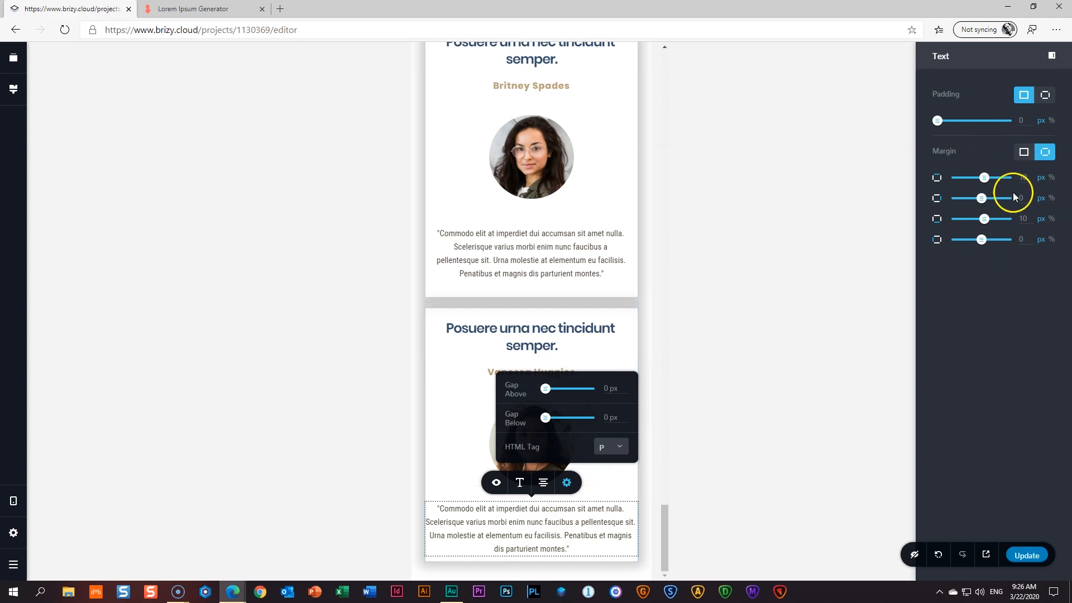
{"action": "left_click", "coordinate": [543, 242]}
{"action": "left_click", "coordinate": [514, 549]}
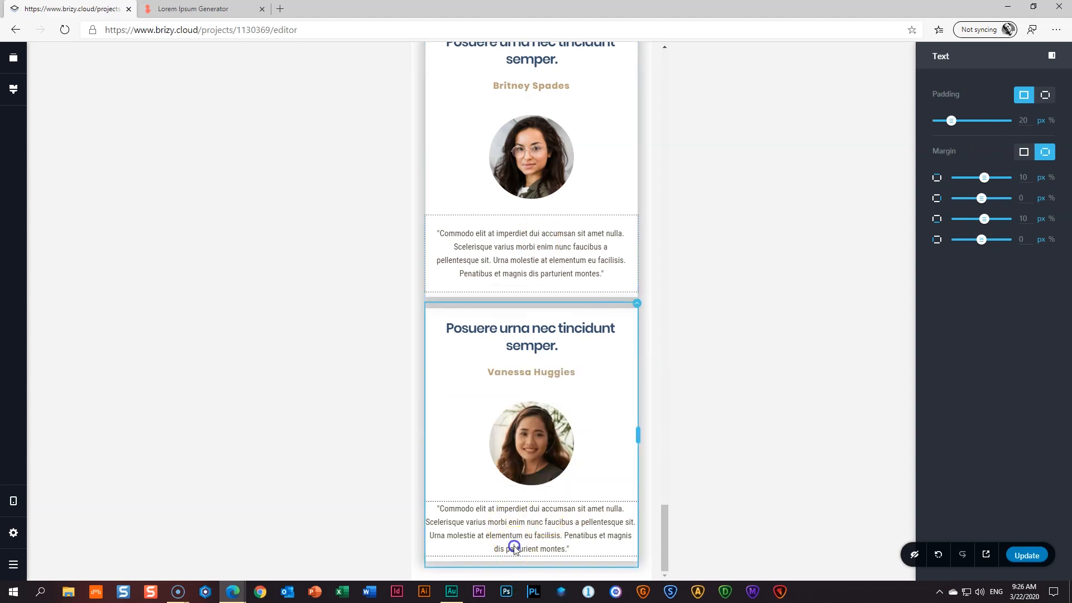
{"action": "left_click", "coordinate": [1022, 121]}
{"action": "type", "text": "20"}
{"action": "left_click", "coordinate": [848, 241]}
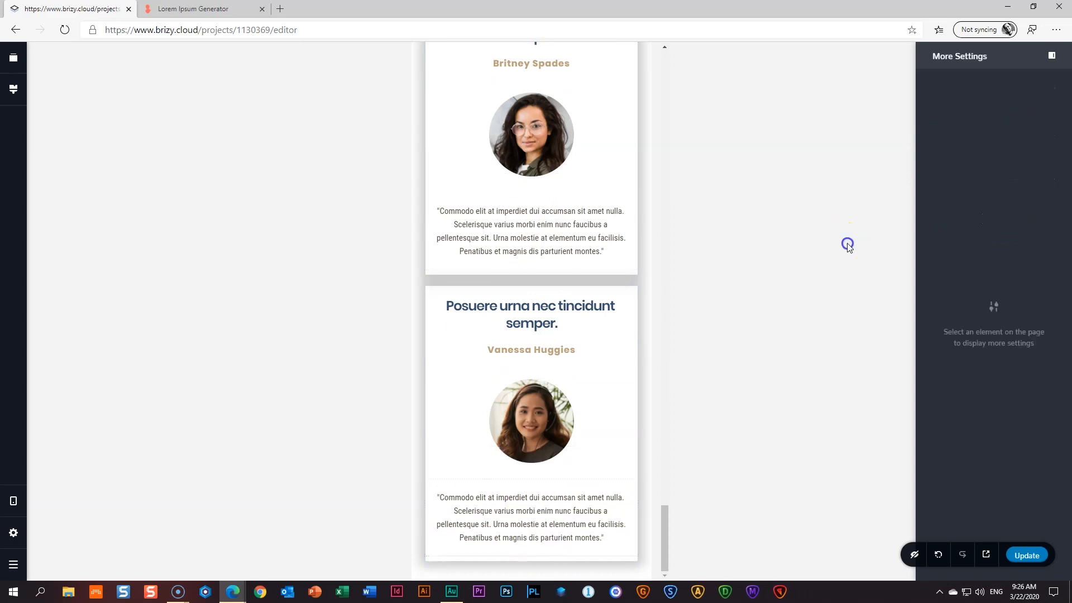
- Drag the empty spacer above the first testimonial card smaller
{"action": "scroll", "coordinate": [561, 340], "scroll_direction": "up", "scroll_amount": 15}
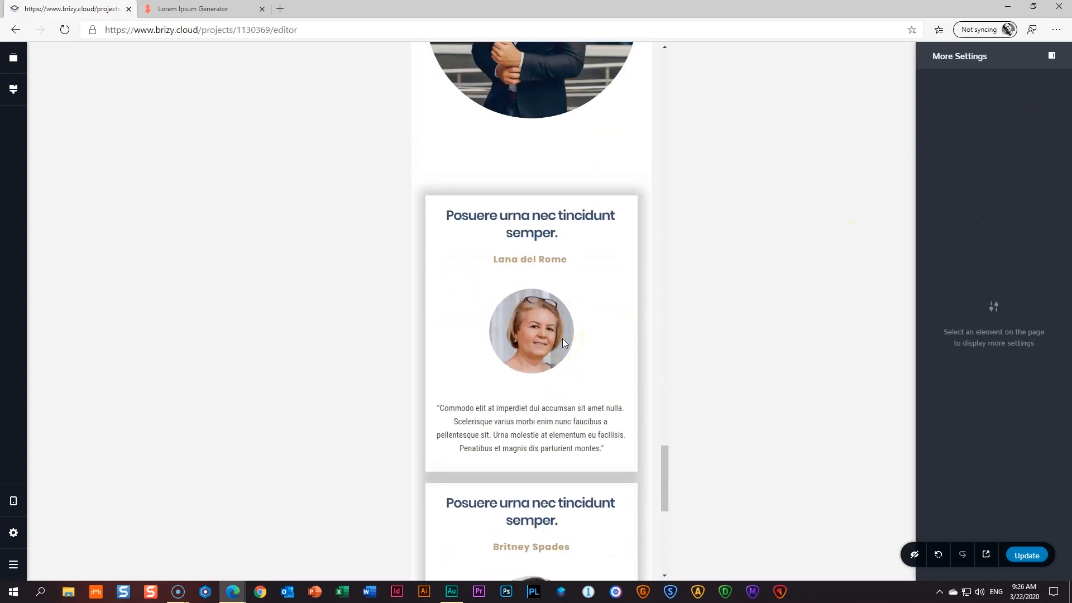
{"action": "scroll", "coordinate": [564, 342], "scroll_direction": "down", "scroll_amount": 10}
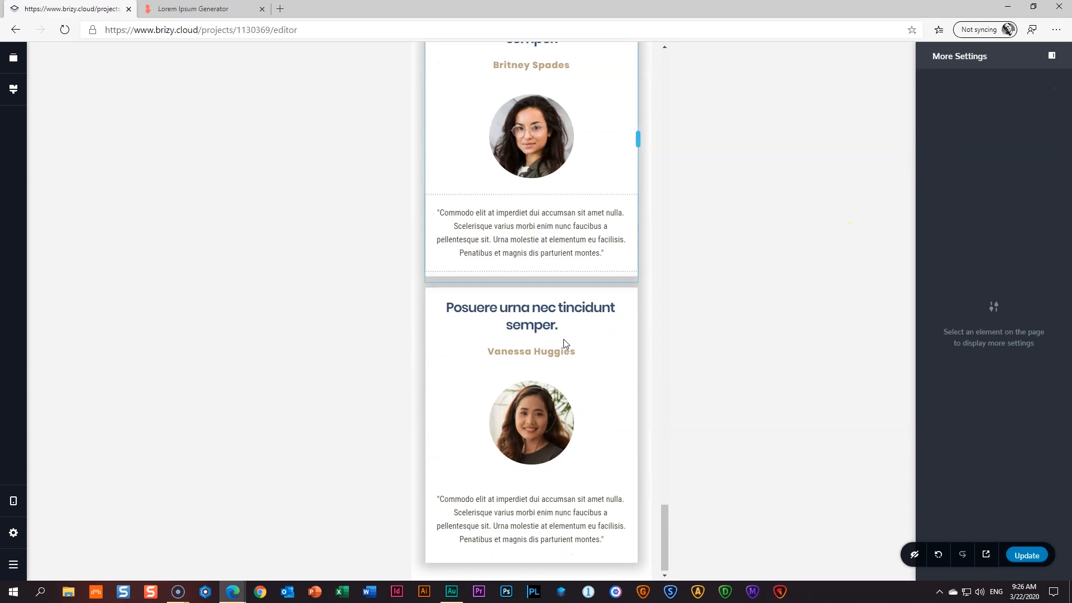
{"action": "scroll", "coordinate": [564, 342], "scroll_direction": "up", "scroll_amount": 8}
{"action": "scroll", "coordinate": [564, 342], "scroll_direction": "up", "scroll_amount": 3}
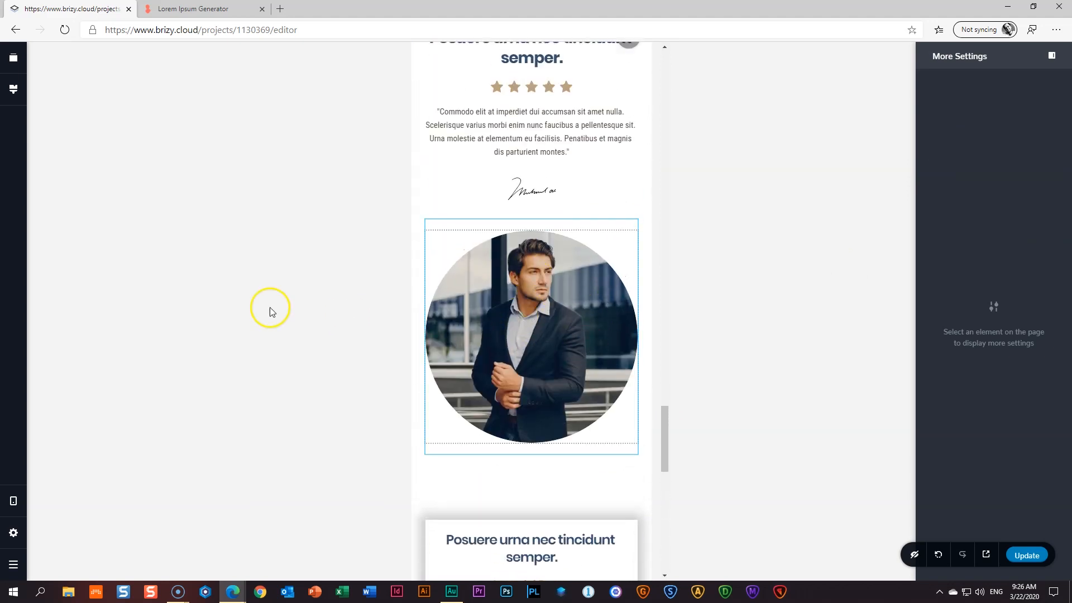
{"action": "left_click_drag", "start_coordinate": [536, 514], "coordinate": [543, 465]}
{"action": "left_click", "coordinate": [224, 321]}
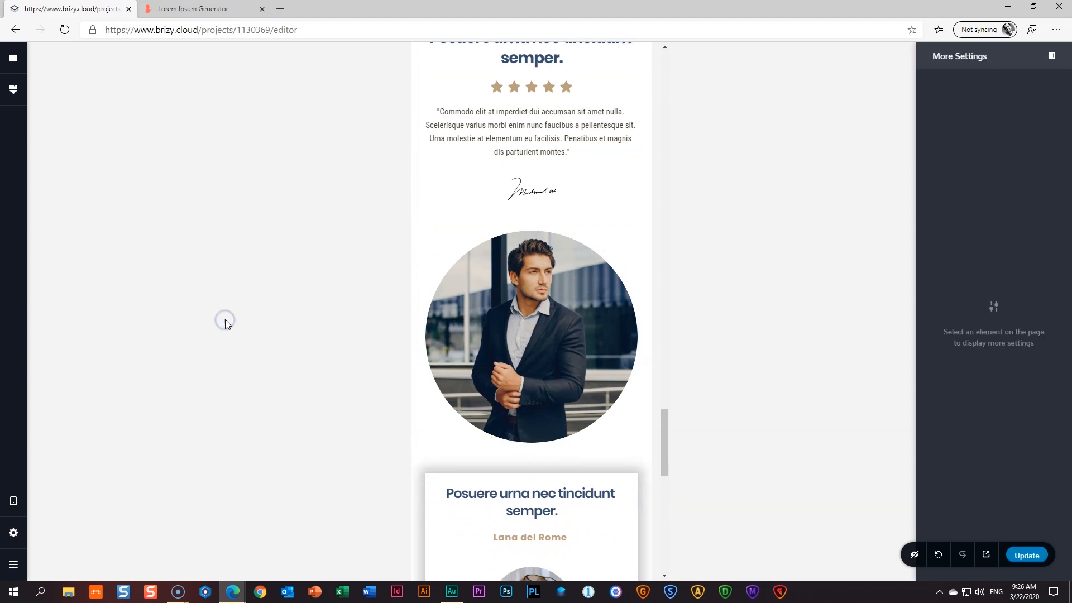
- Switch back to the desktop layout and preview the site
{"action": "left_click", "coordinate": [14, 501]}
{"action": "left_click", "coordinate": [73, 461]}
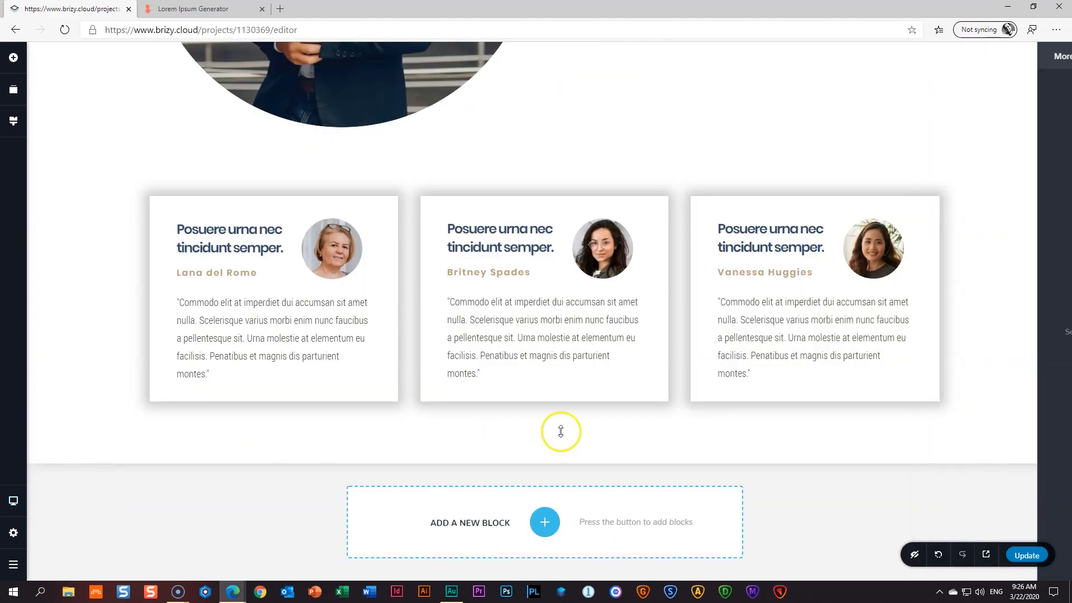
{"action": "scroll", "coordinate": [716, 420], "scroll_direction": "up", "scroll_amount": 7}
{"action": "scroll", "coordinate": [391, 380], "scroll_direction": "down", "scroll_amount": 8}
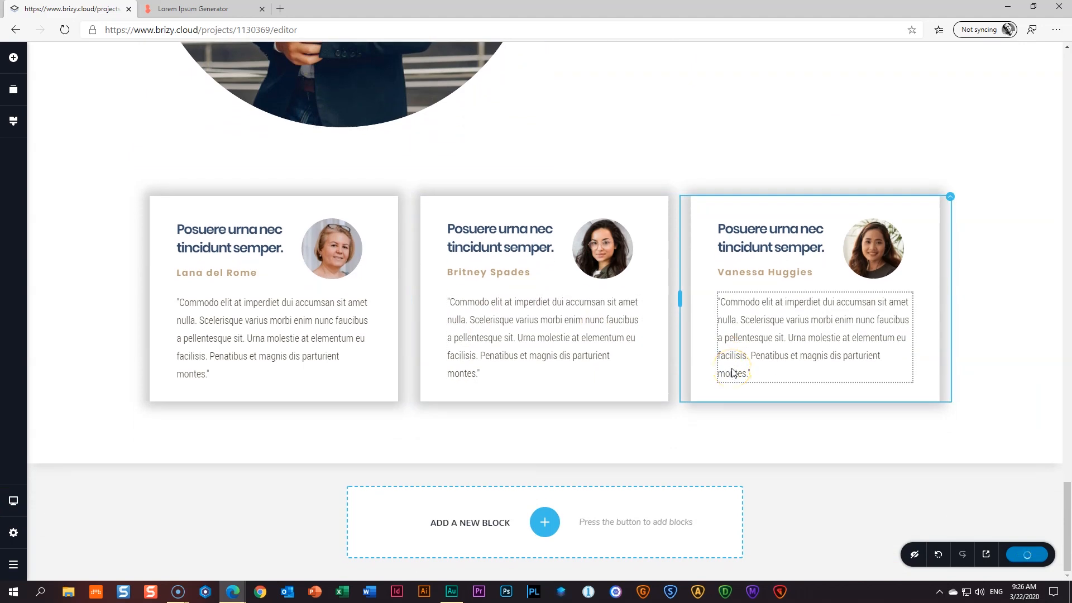
{"action": "left_click", "coordinate": [991, 556]}
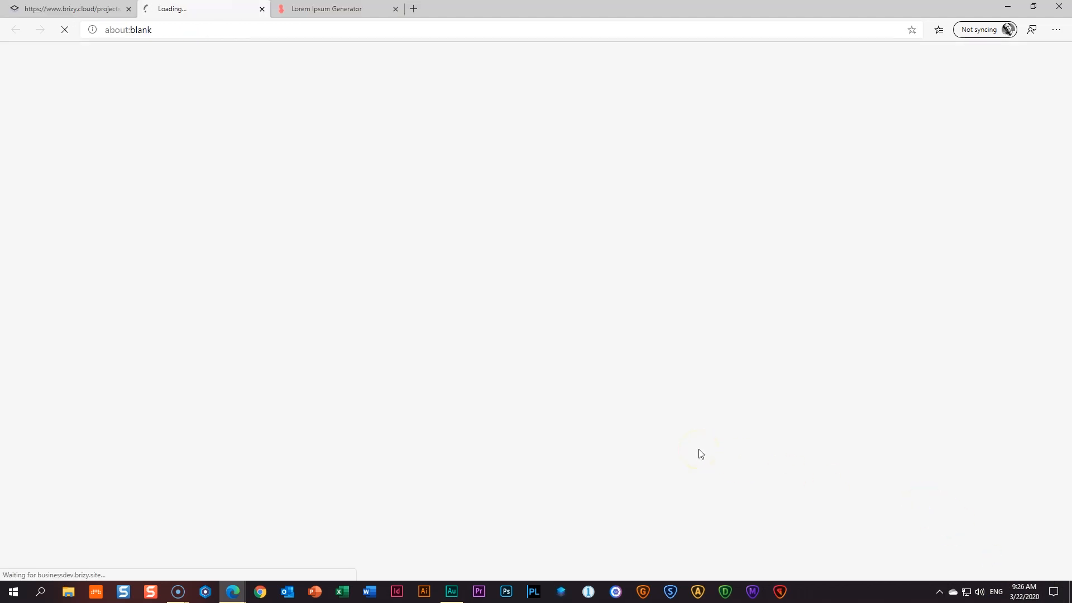
- Scroll the live businessdev.brizy.site home page down to the three testimonial cards, then close the preview
{"action": "scroll", "coordinate": [699, 451], "scroll_direction": "down", "scroll_amount": 5}
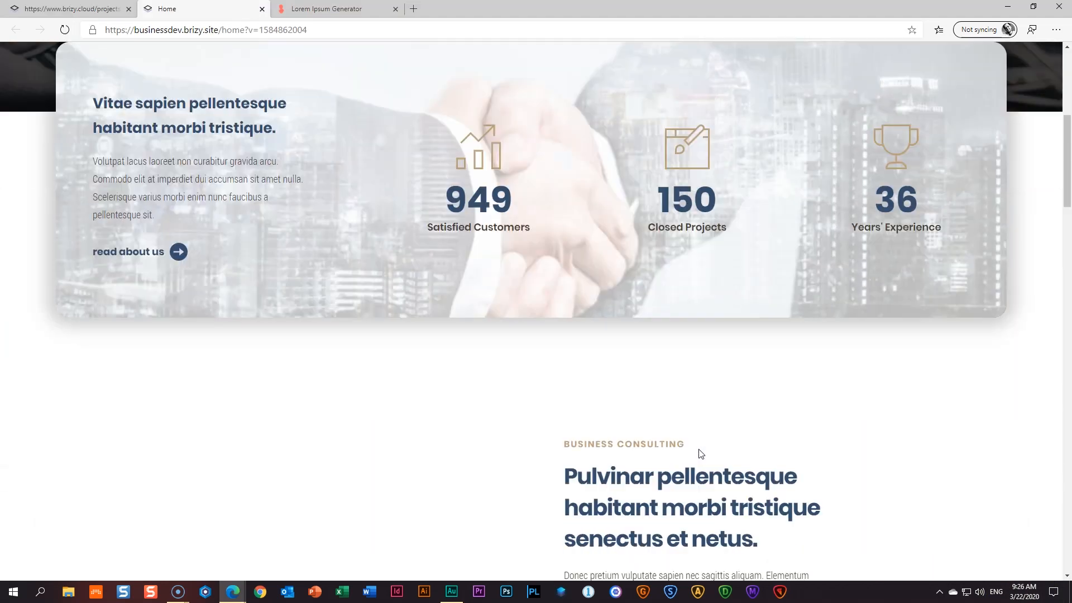
{"action": "scroll", "coordinate": [705, 453], "scroll_direction": "down", "scroll_amount": 4}
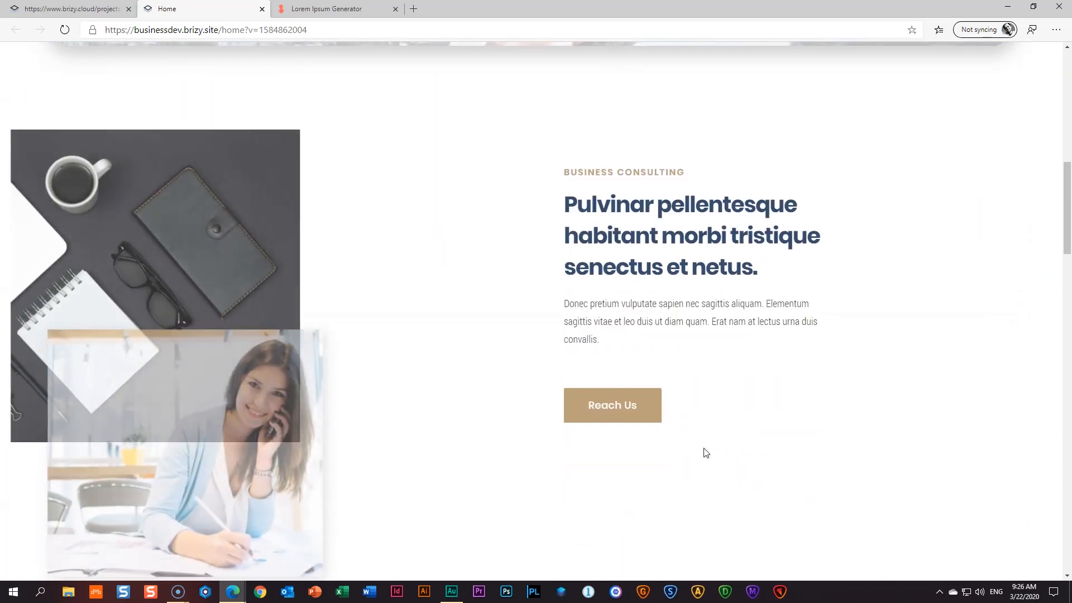
{"action": "scroll", "coordinate": [705, 452], "scroll_direction": "down", "scroll_amount": 5}
{"action": "scroll", "coordinate": [708, 451], "scroll_direction": "down", "scroll_amount": 4}
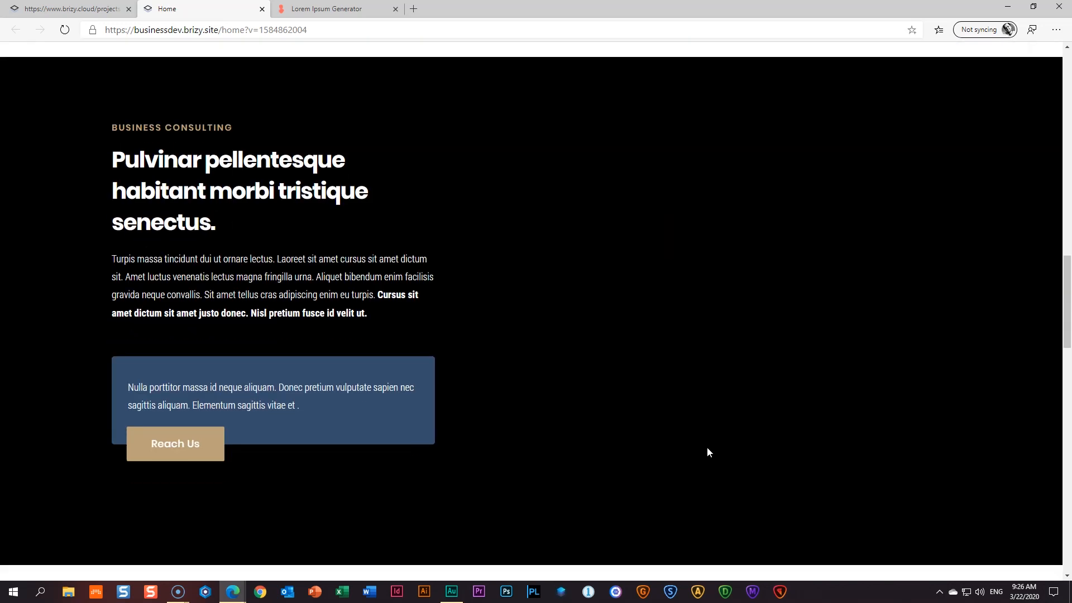
{"action": "scroll", "coordinate": [708, 451], "scroll_direction": "down", "scroll_amount": 1}
{"action": "scroll", "coordinate": [708, 451], "scroll_direction": "down", "scroll_amount": 10}
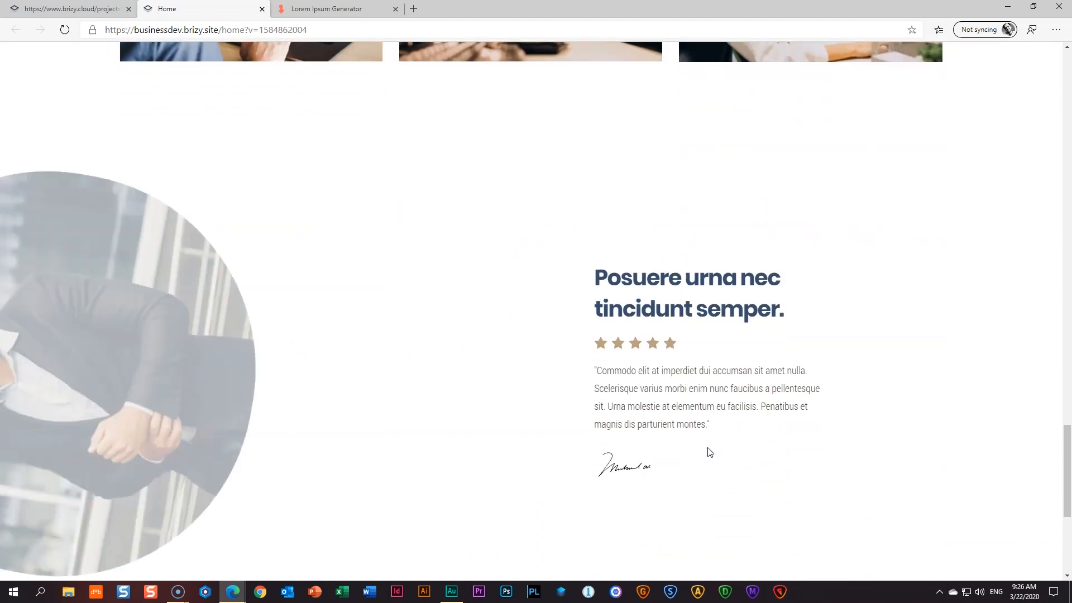
{"action": "scroll", "coordinate": [710, 452], "scroll_direction": "down", "scroll_amount": 5}
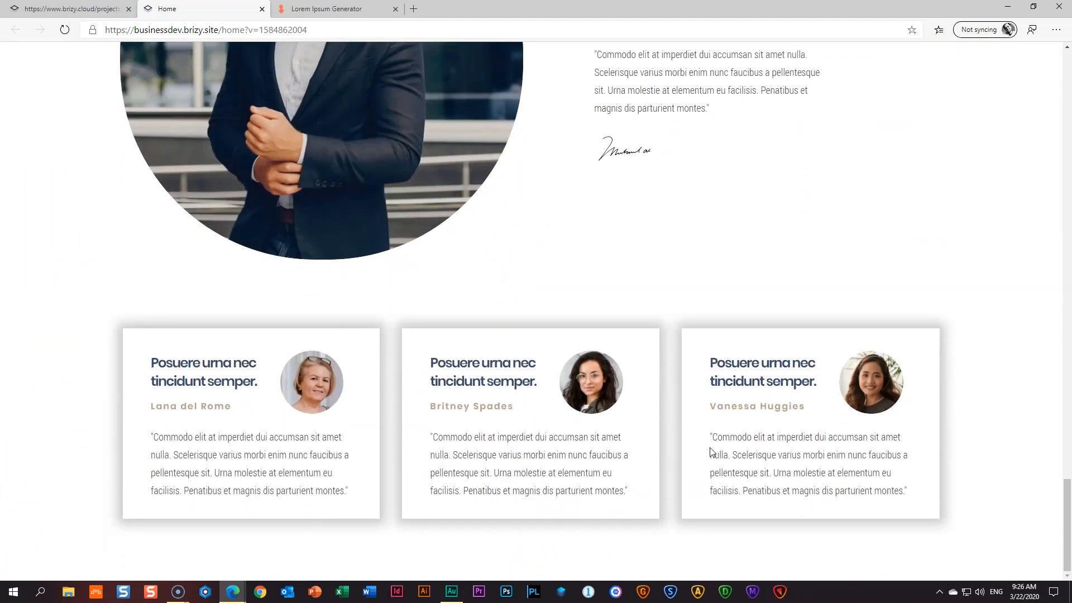
{"action": "left_click", "coordinate": [262, 9]}
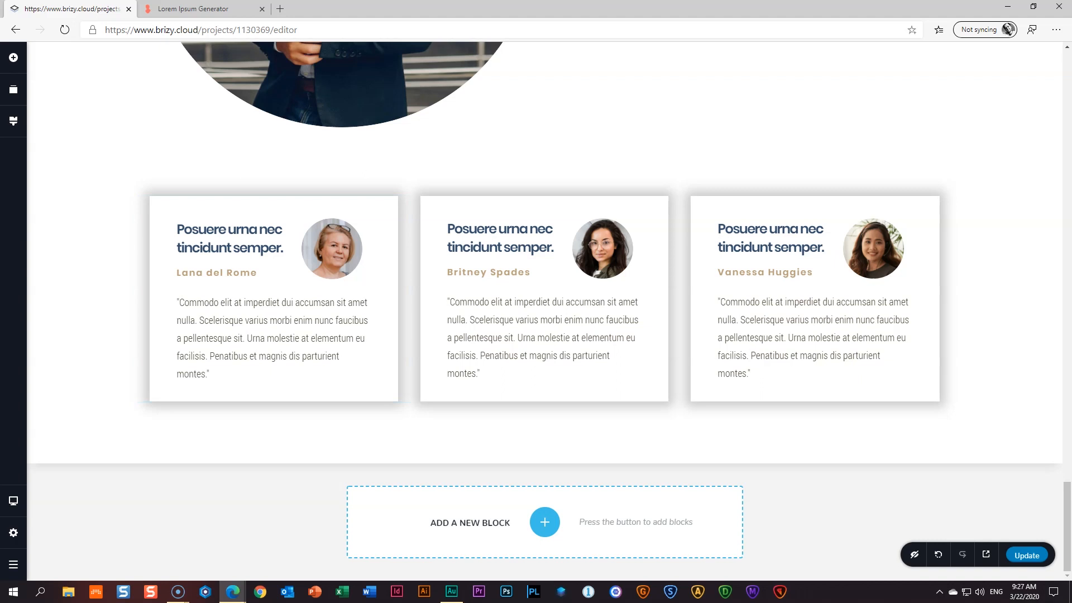
- Insert a saved block as a new section below the testimonials
{"action": "left_click", "coordinate": [545, 522]}
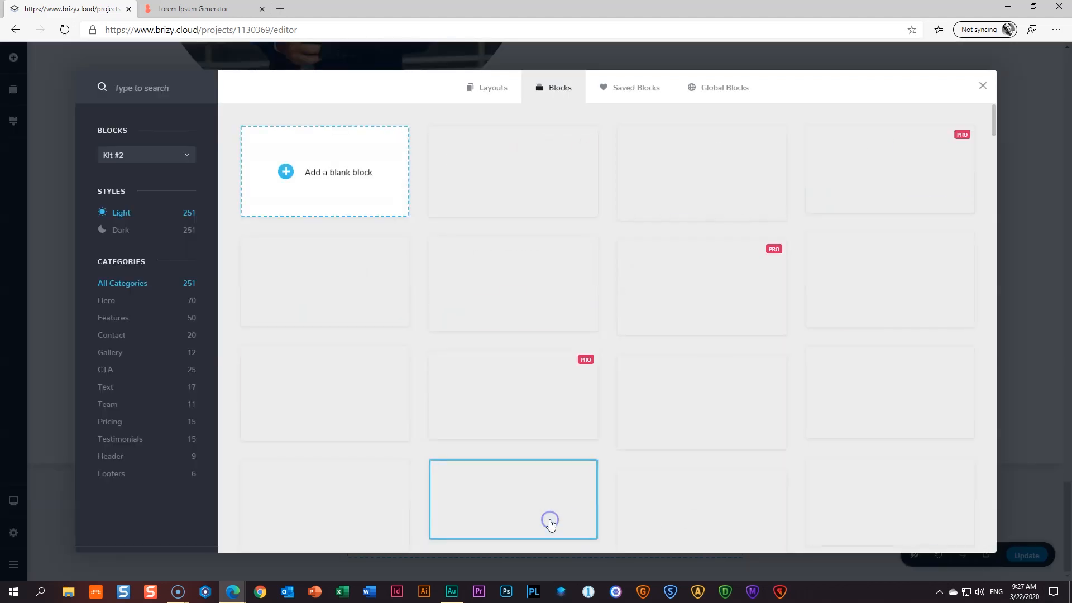
{"action": "left_click", "coordinate": [639, 94]}
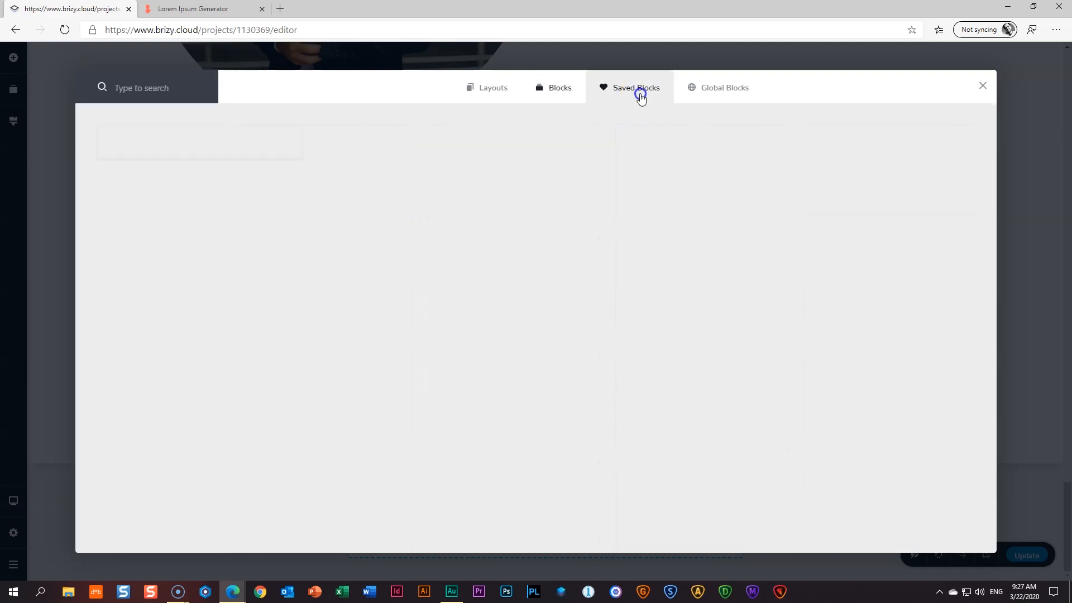
{"action": "left_click", "coordinate": [223, 149]}
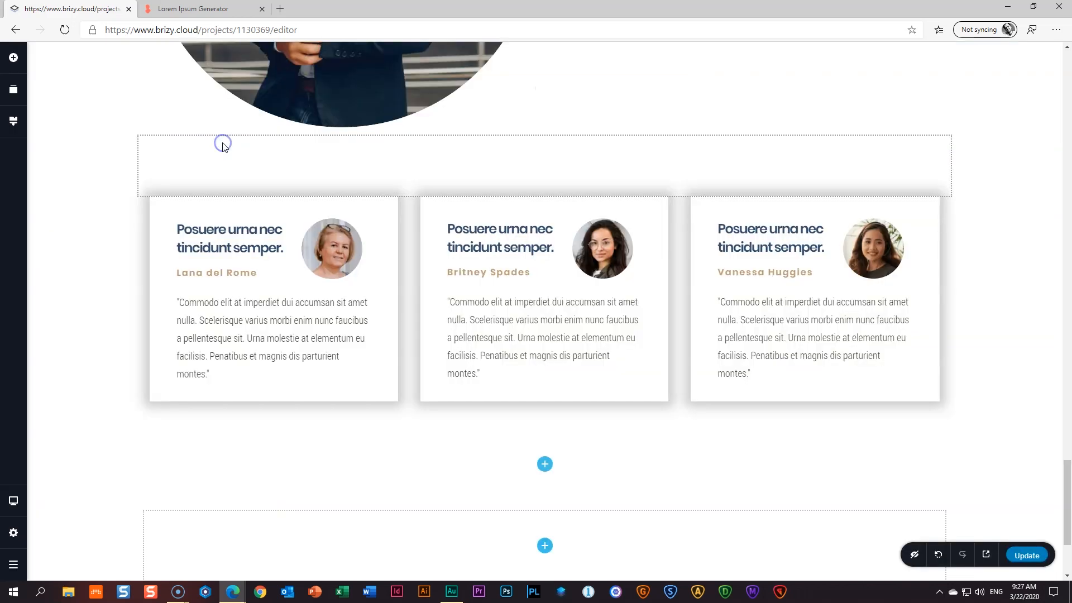
{"action": "scroll", "coordinate": [239, 371], "scroll_direction": "down", "scroll_amount": 1}
{"action": "scroll", "coordinate": [241, 374], "scroll_direction": "down", "scroll_amount": 1}
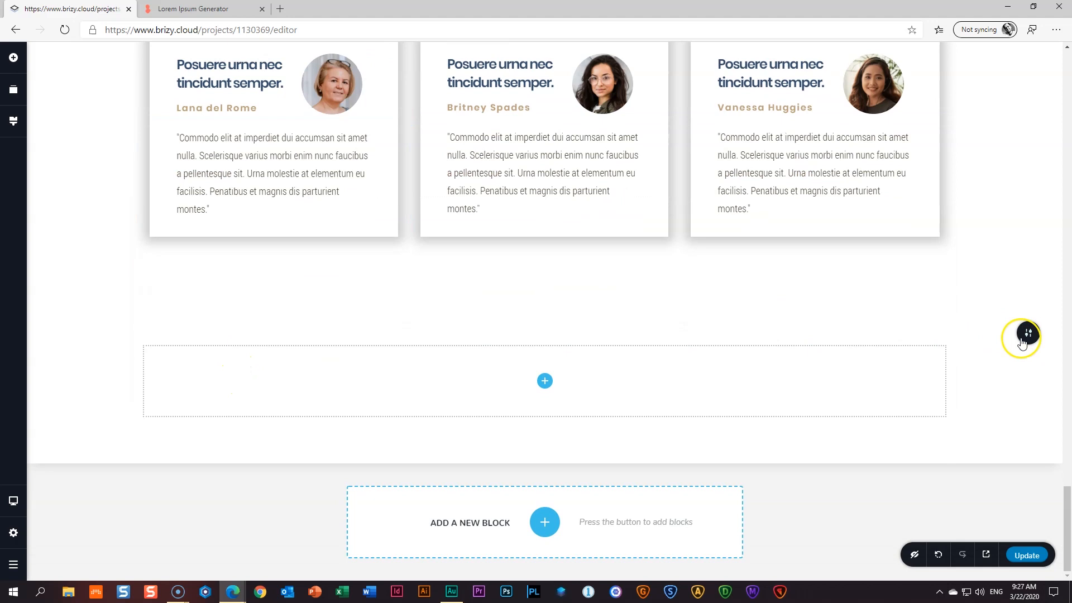
- Upload '16 _ Call Us' as the new section's background image
{"action": "mouse_move", "coordinate": [1026, 333]}
{"action": "left_click", "coordinate": [908, 334]}
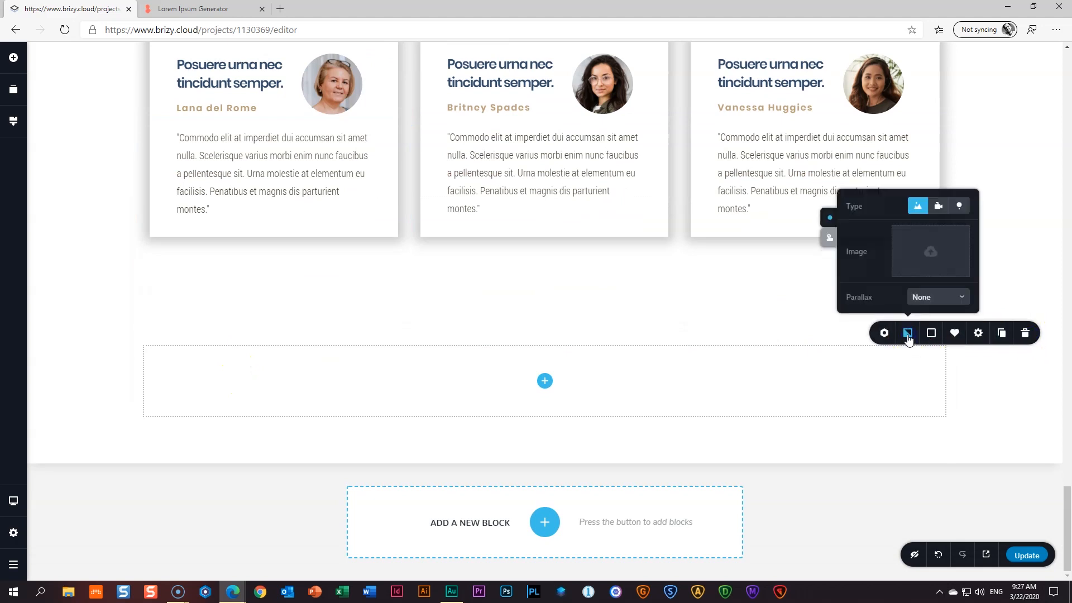
{"action": "left_click", "coordinate": [931, 254]}
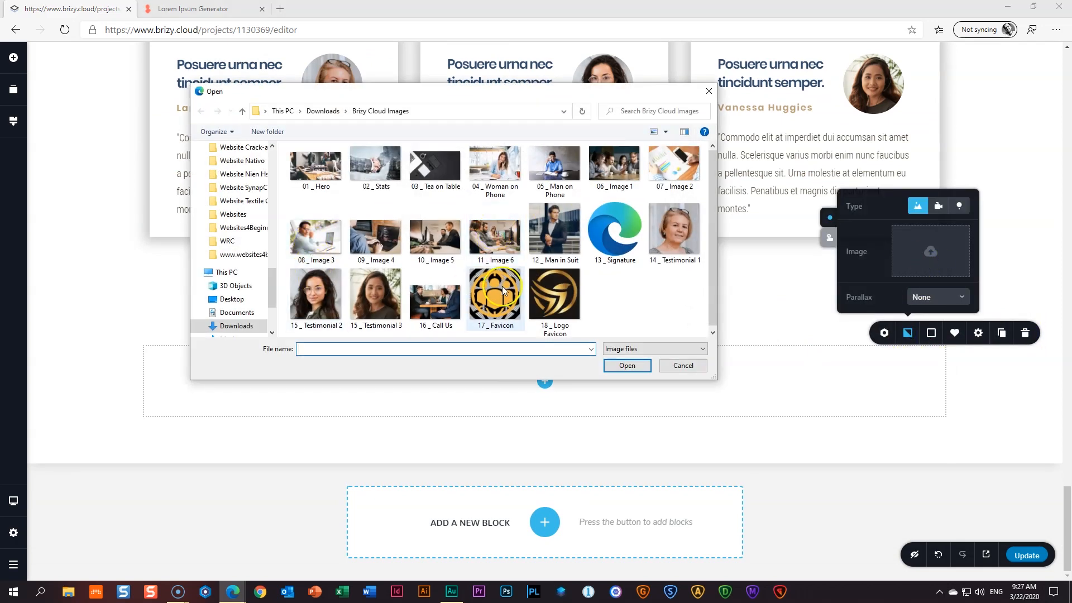
{"action": "left_click", "coordinate": [437, 303]}
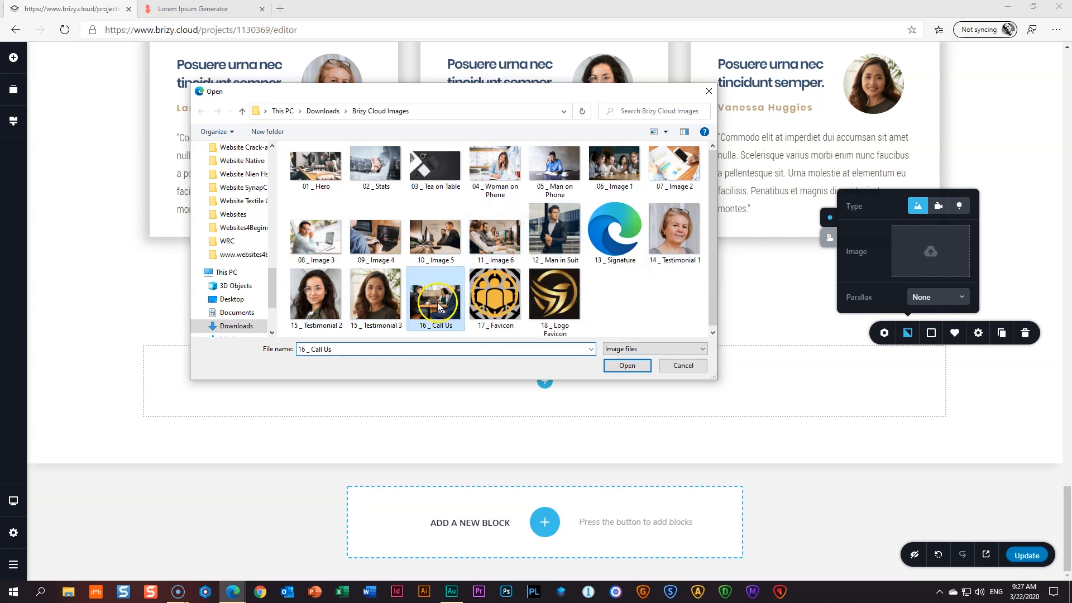
{"action": "left_click", "coordinate": [626, 366]}
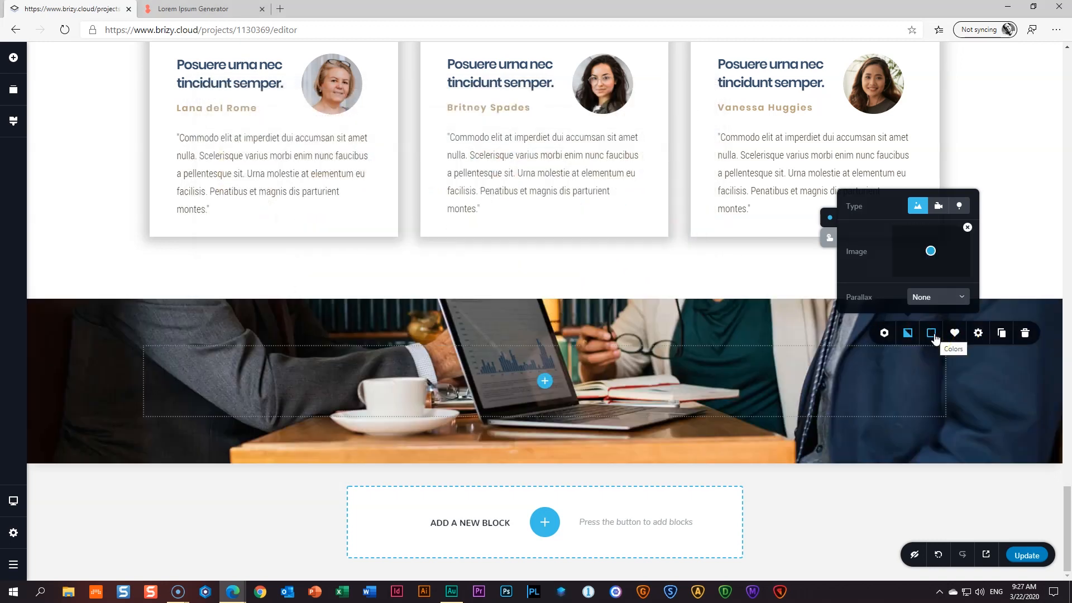
- Cover the Call Us background photo with a black overlay at about 76% opacity
{"action": "left_click", "coordinate": [932, 333]}
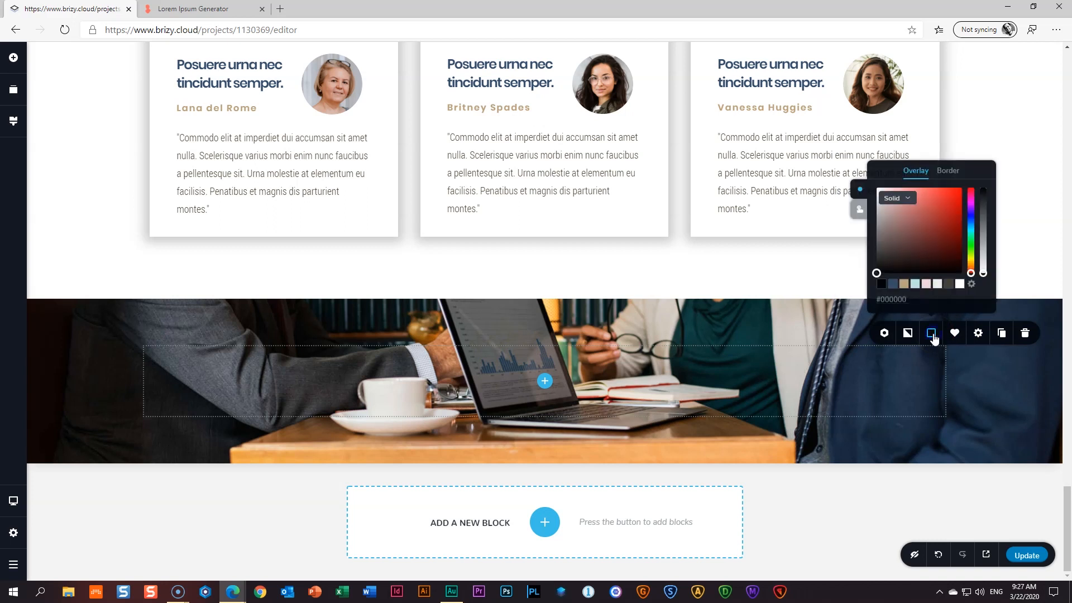
{"action": "left_click", "coordinate": [882, 286]}
{"action": "left_click_drag", "start_coordinate": [984, 191], "coordinate": [983, 207]}
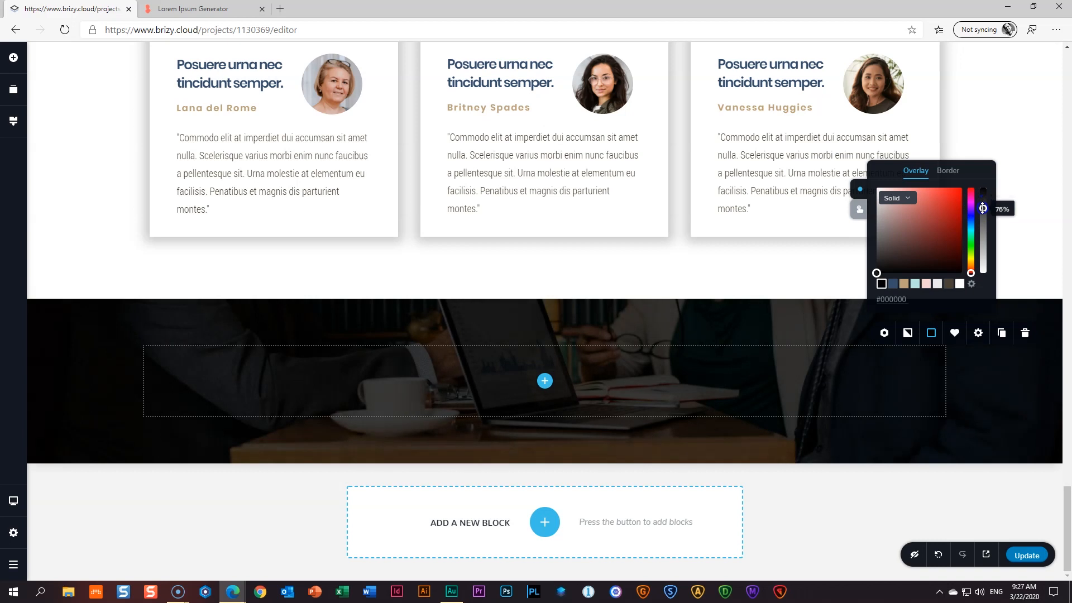
{"action": "left_click", "coordinate": [635, 396]}
- Place a new row in the dark section and delete its extra column
{"action": "left_click", "coordinate": [13, 57]}
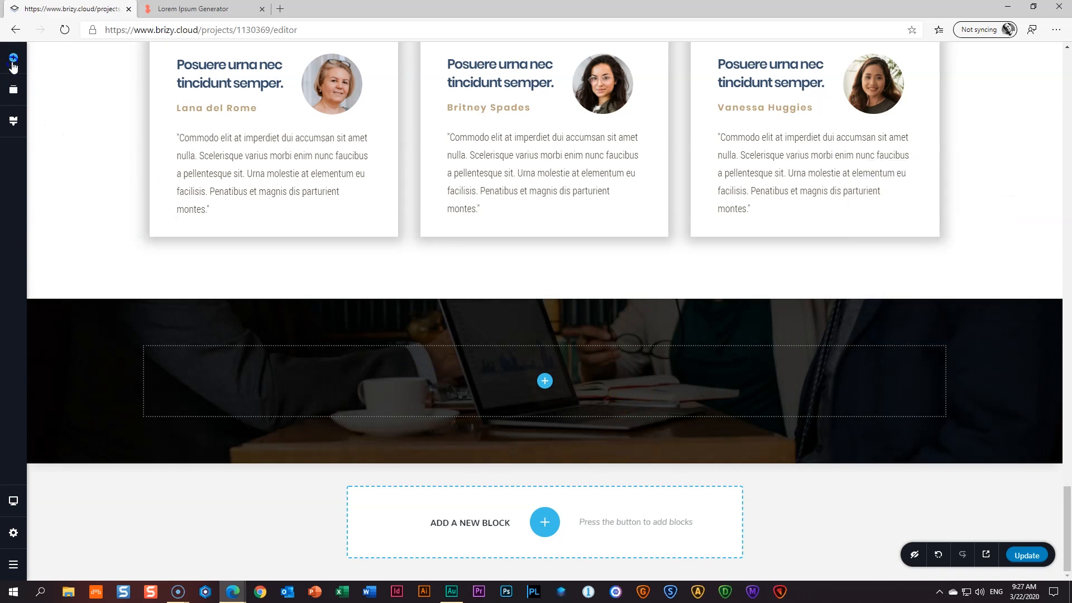
{"action": "left_click_drag", "start_coordinate": [66, 305], "coordinate": [546, 384]}
{"action": "right_click", "coordinate": [470, 388]}
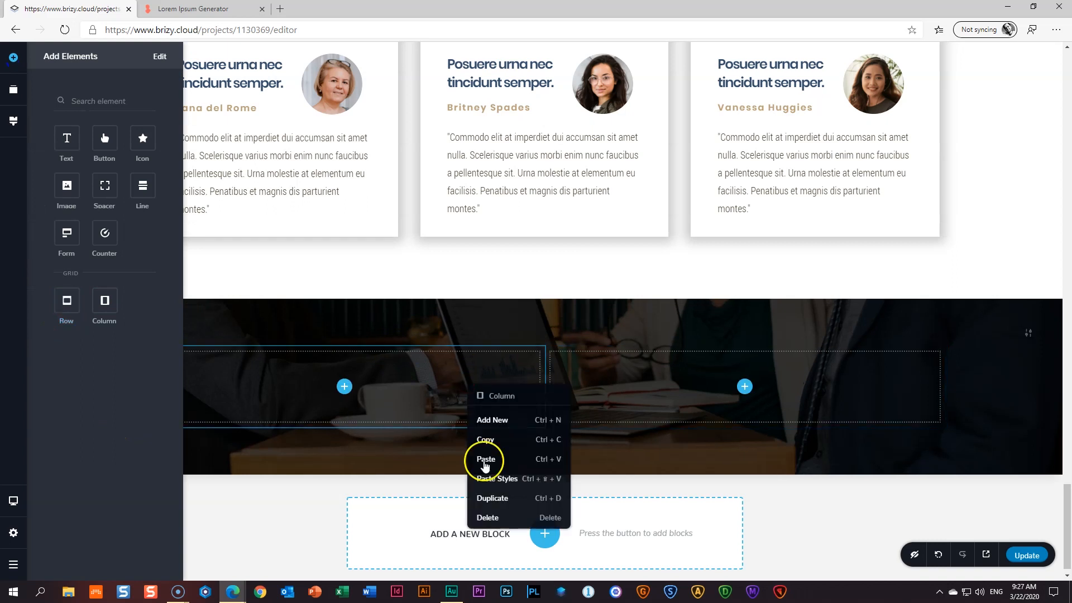
{"action": "left_click", "coordinate": [488, 519]}
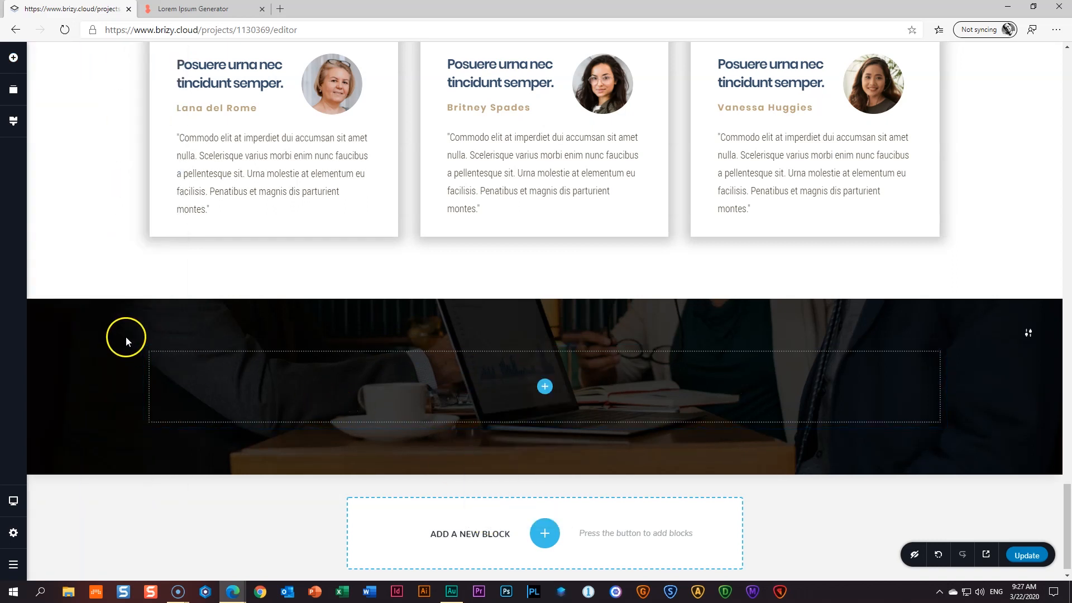
- Give the row a gold border of size 1
{"action": "left_click", "coordinate": [139, 342]}
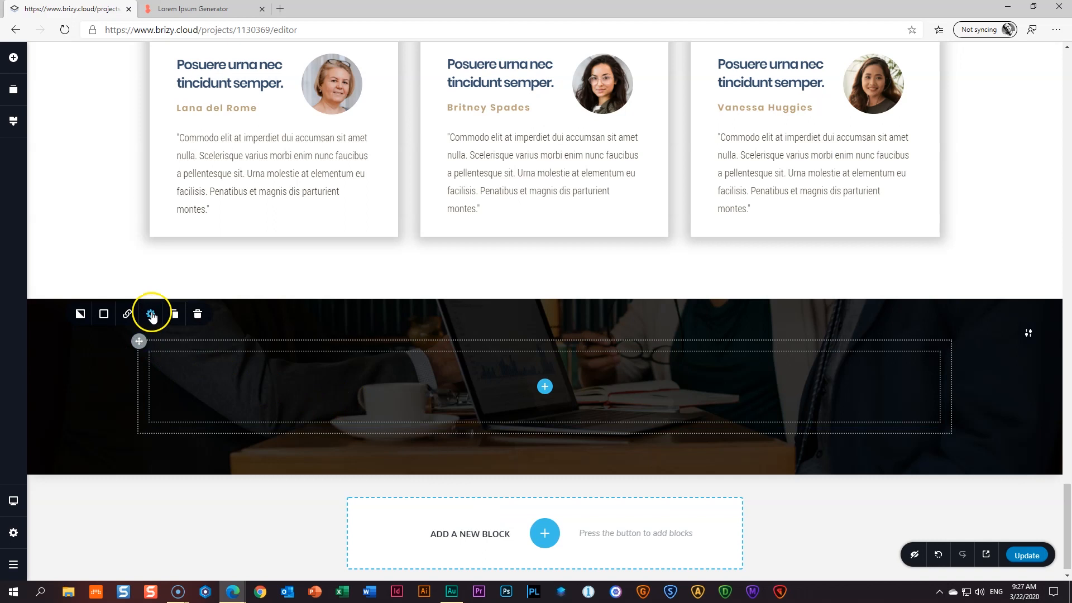
{"action": "left_click", "coordinate": [105, 314]}
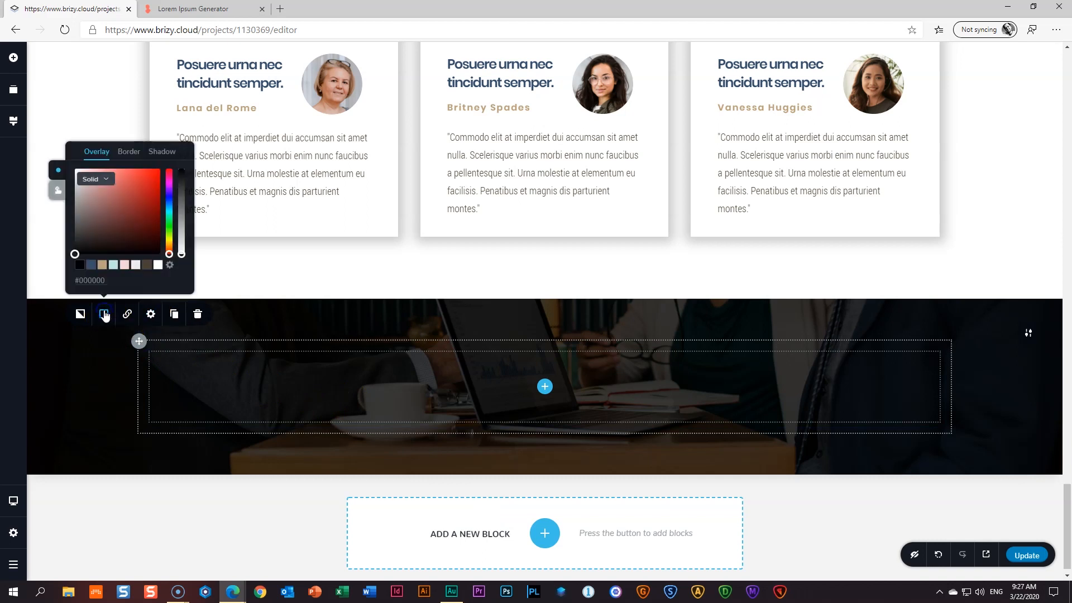
{"action": "left_click", "coordinate": [130, 151]}
{"action": "left_click", "coordinate": [156, 282]}
{"action": "type", "text": "1"}
{"action": "left_click", "coordinate": [102, 266]}
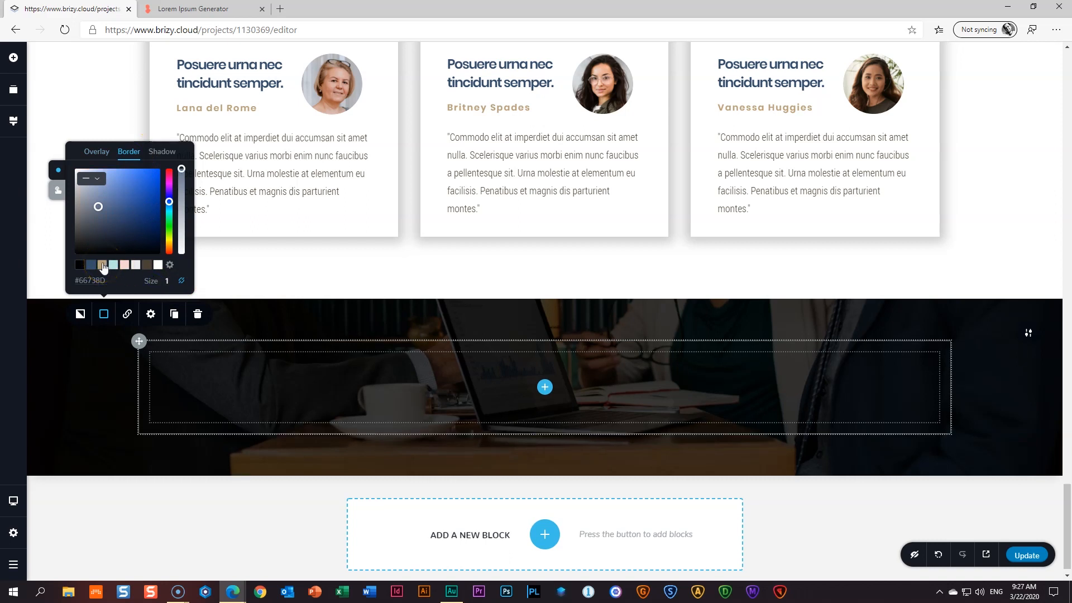
{"action": "left_click", "coordinate": [102, 266]}
{"action": "left_click", "coordinate": [93, 381]}
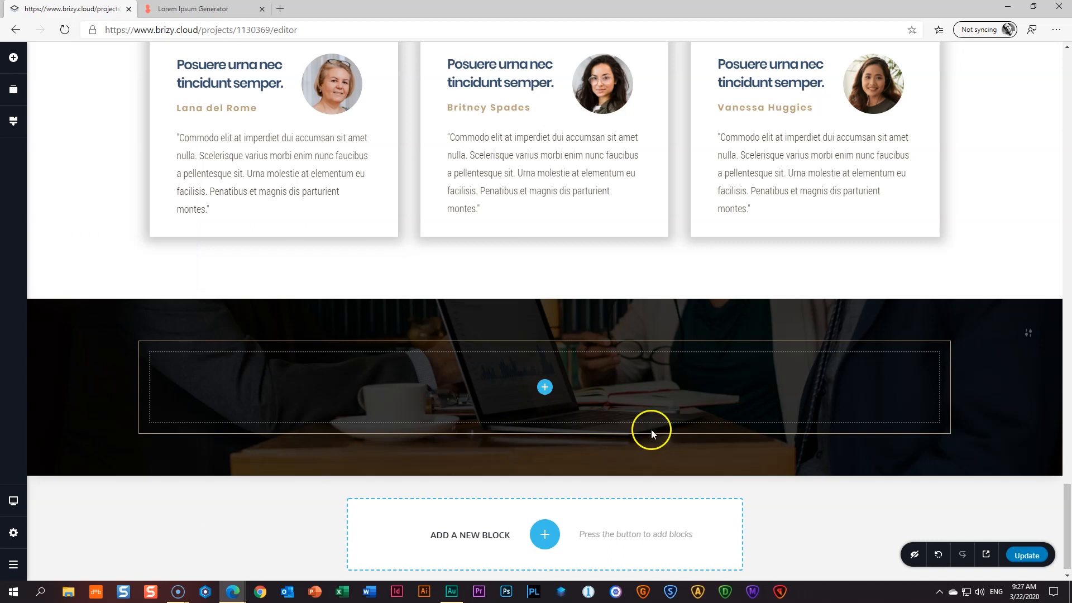
{"action": "mouse_move", "coordinate": [267, 463]}
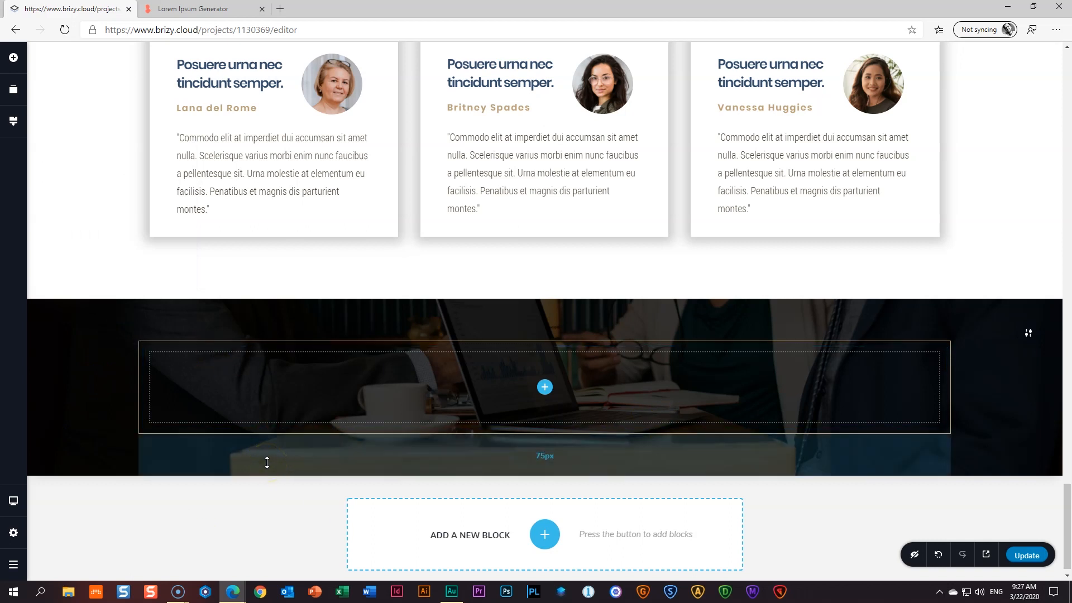
{"action": "left_click", "coordinate": [139, 341]}
{"action": "left_click", "coordinate": [150, 315]}
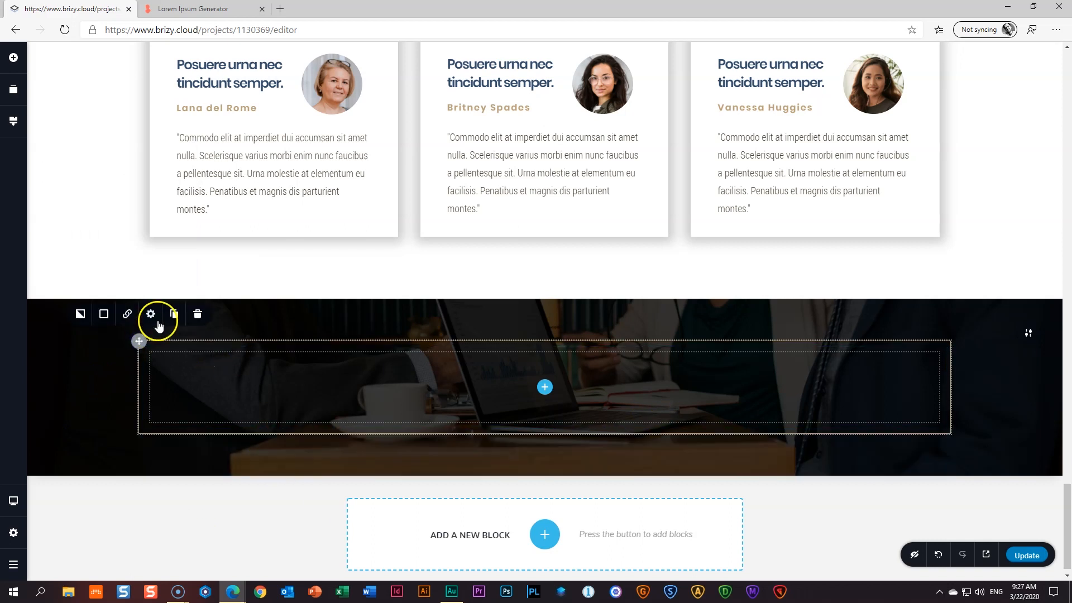
- Set the row's top padding to 100 px per side and increase its bottom padding
{"action": "left_click", "coordinate": [143, 282]}
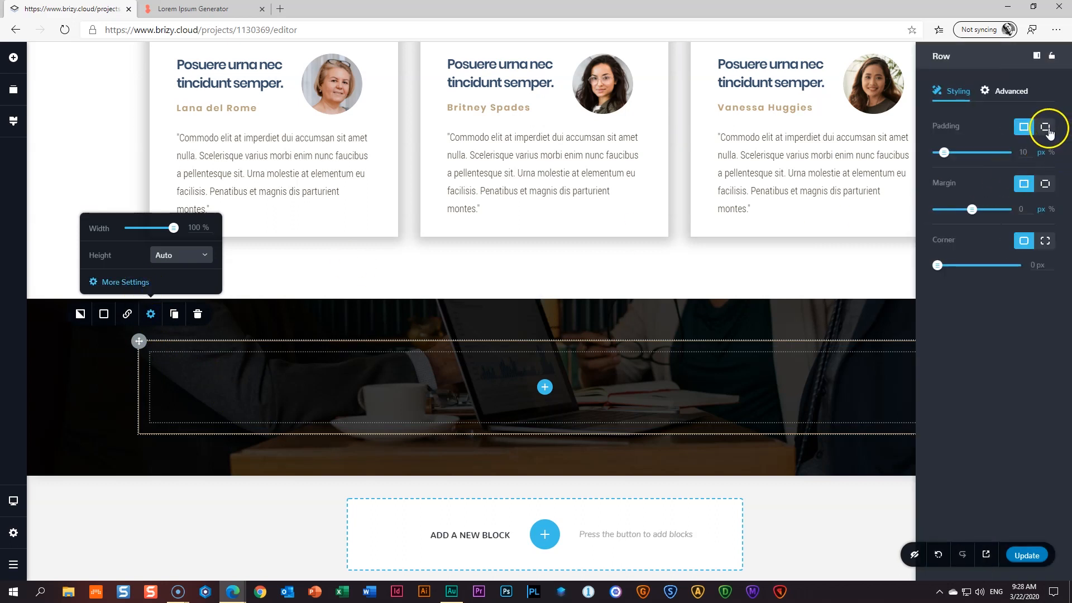
{"action": "left_click", "coordinate": [1047, 129]}
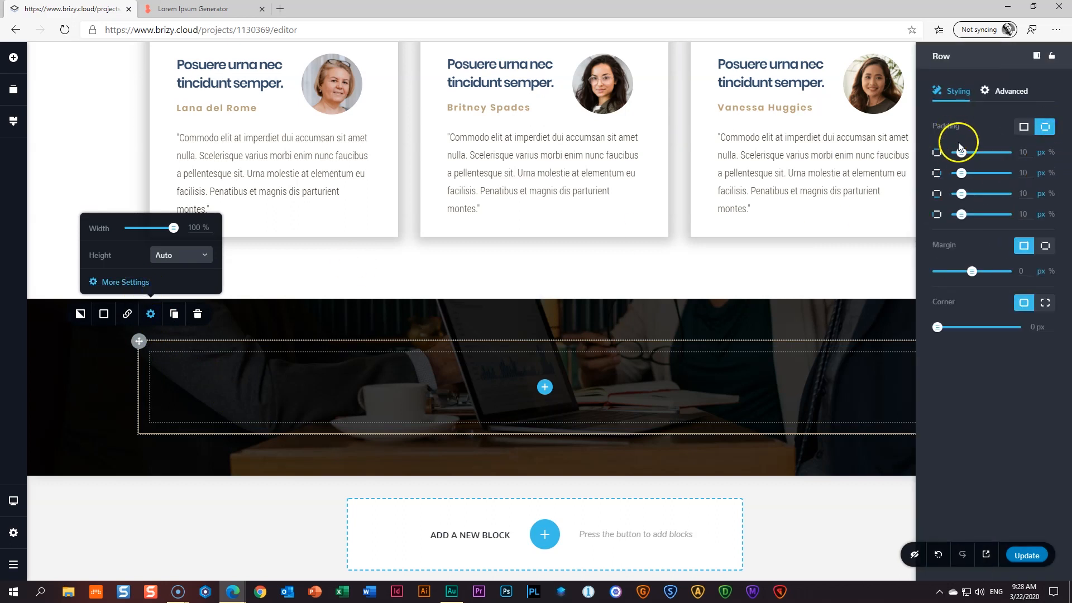
{"action": "double_click", "coordinate": [1014, 152]}
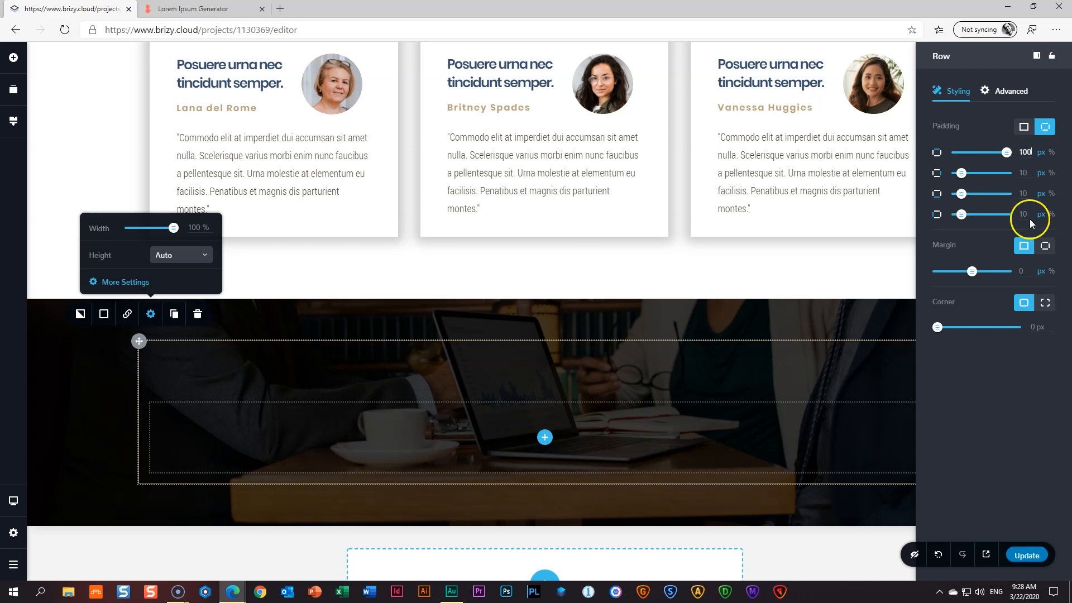
{"action": "left_click", "coordinate": [1017, 194]}
{"action": "left_click", "coordinate": [749, 383]}
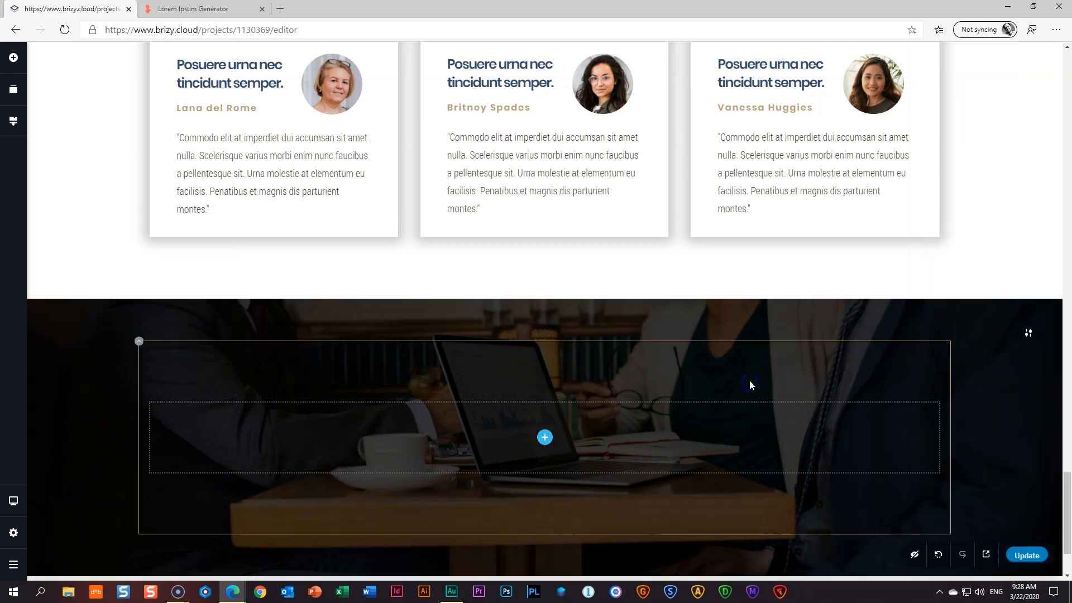
- Add a centred, tan 'CALL US NOW' text line in the Above Title style inside the bordered row
{"action": "left_click", "coordinate": [13, 58]}
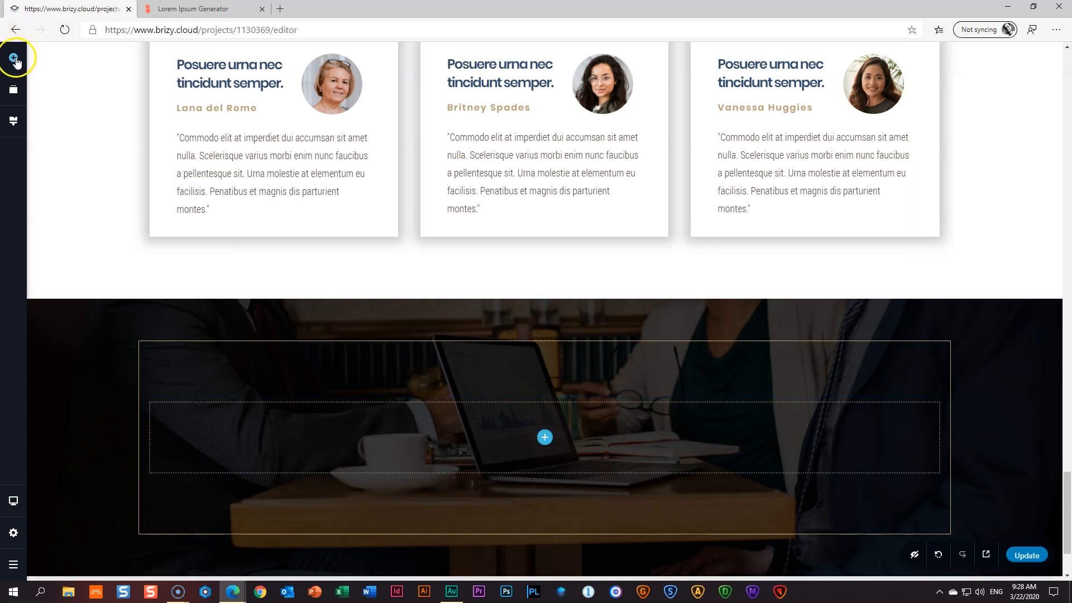
{"action": "left_click_drag", "start_coordinate": [68, 141], "coordinate": [514, 418]}
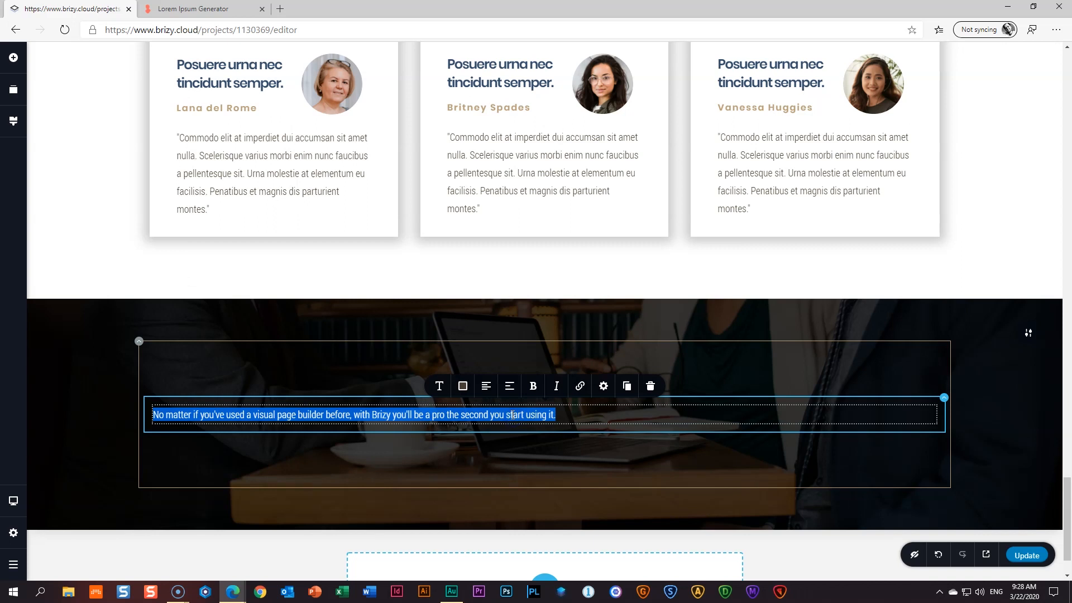
{"action": "type", "text": "CALL US NOW"}
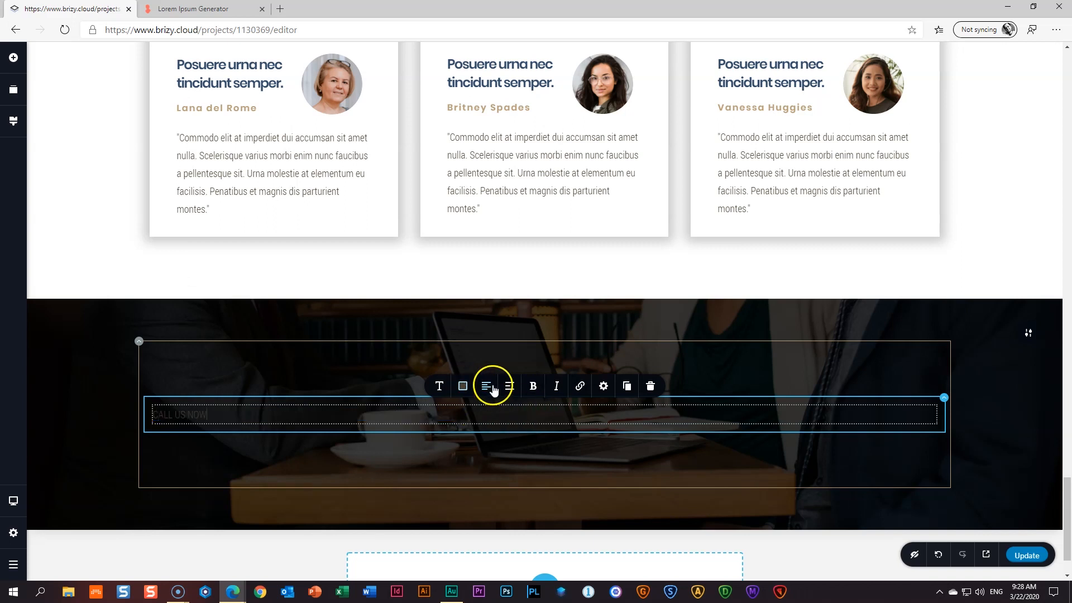
{"action": "left_click", "coordinate": [486, 386]}
{"action": "left_click", "coordinate": [463, 386]}
{"action": "left_click", "coordinate": [435, 337]}
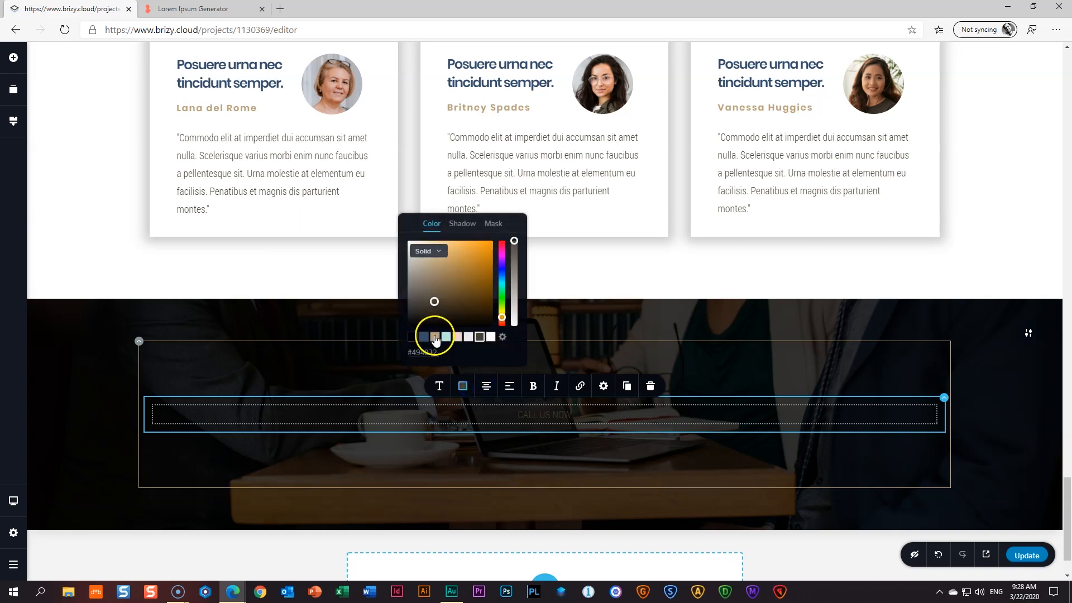
{"action": "left_click", "coordinate": [440, 387]}
{"action": "left_click", "coordinate": [490, 277]}
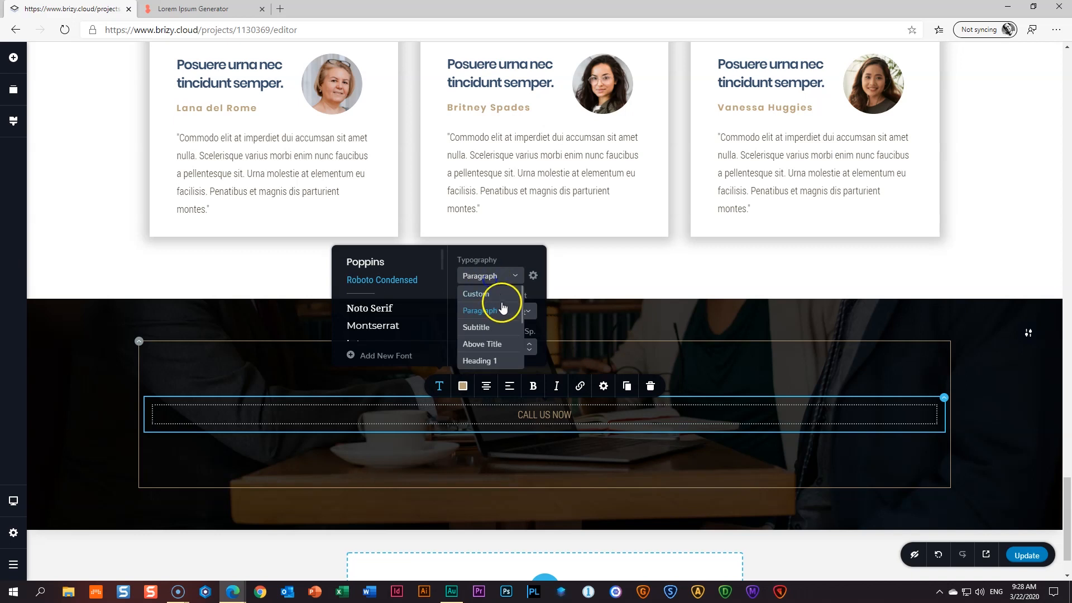
{"action": "left_click", "coordinate": [492, 342]}
{"action": "left_click", "coordinate": [729, 384]}
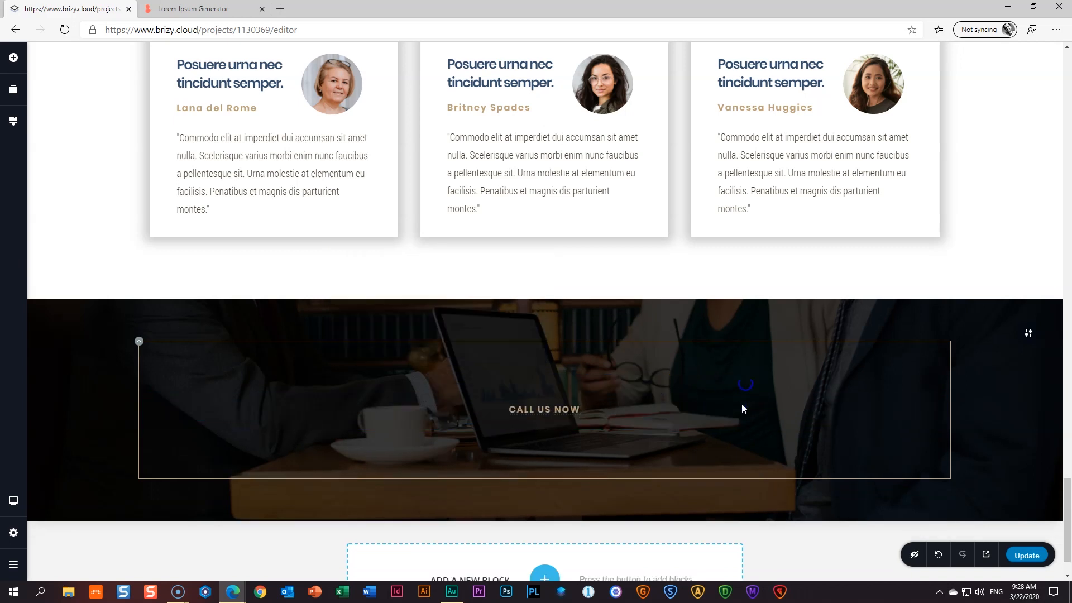
{"action": "left_click", "coordinate": [14, 57]}
- Add a white, centred text block under CALL US NOW containing the business phone number
{"action": "left_click_drag", "start_coordinate": [69, 145], "coordinate": [545, 474]}
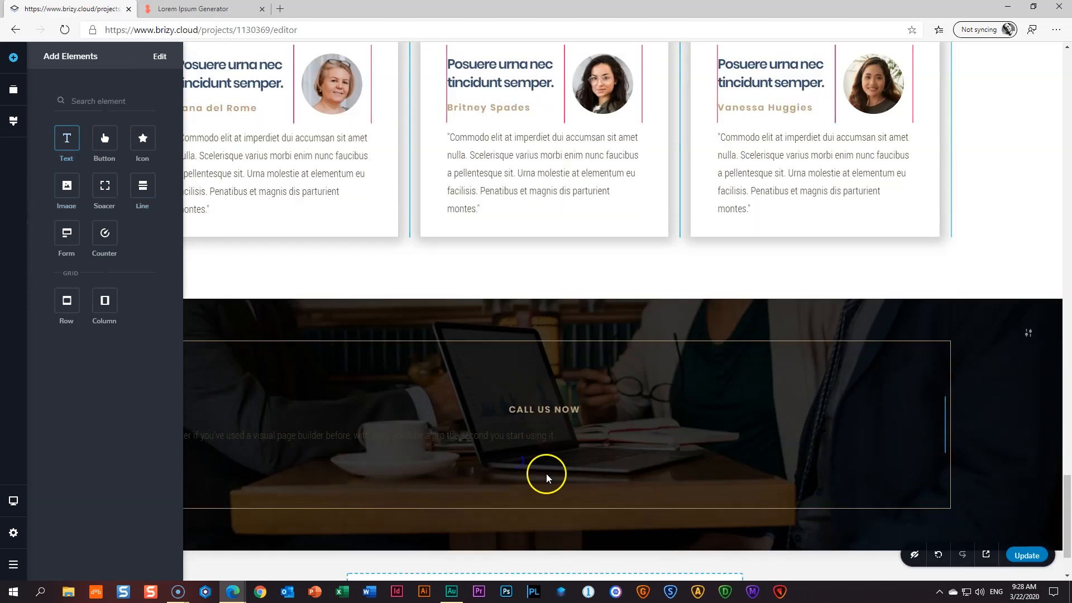
{"action": "left_click", "coordinate": [474, 424]}
{"action": "left_click", "coordinate": [463, 408]}
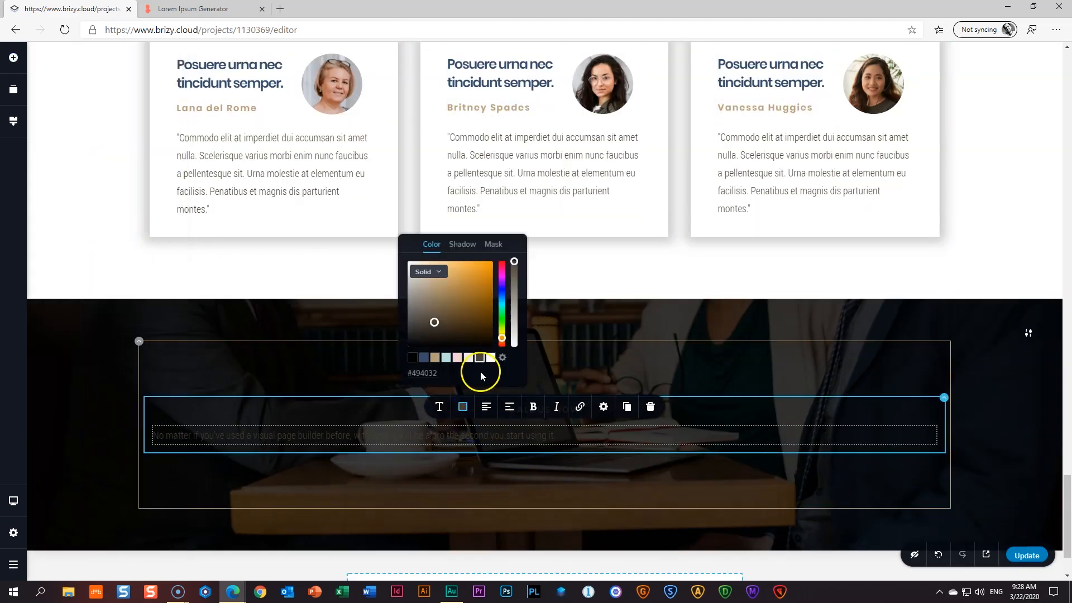
{"action": "left_click", "coordinate": [491, 358]}
{"action": "left_click", "coordinate": [489, 410]}
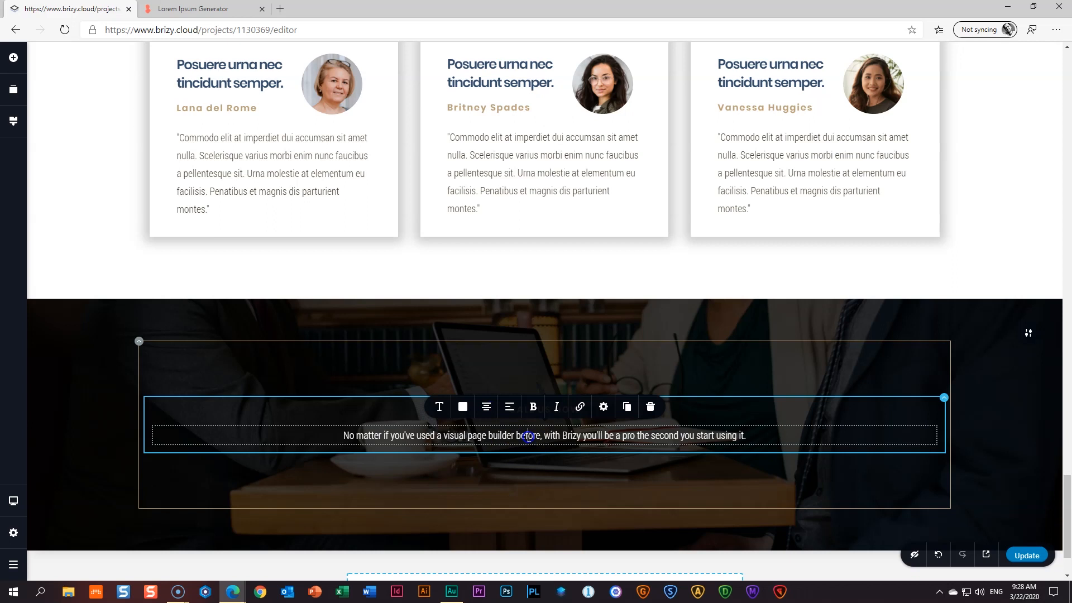
{"action": "triple_click", "coordinate": [528, 436]}
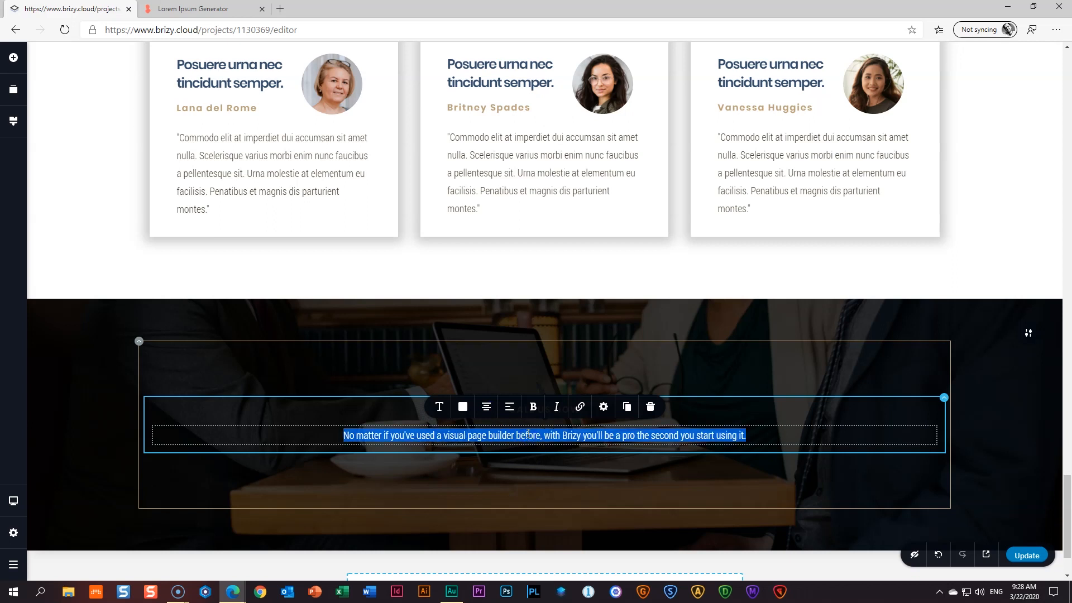
{"action": "type", "text": "c"}
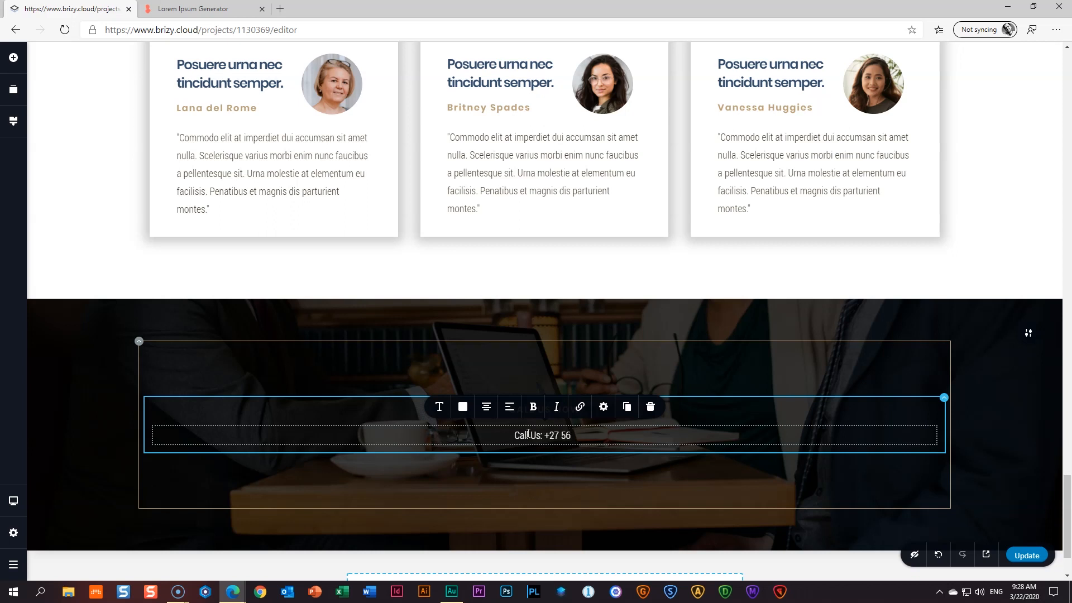
{"action": "type", "text": "2 1245"}
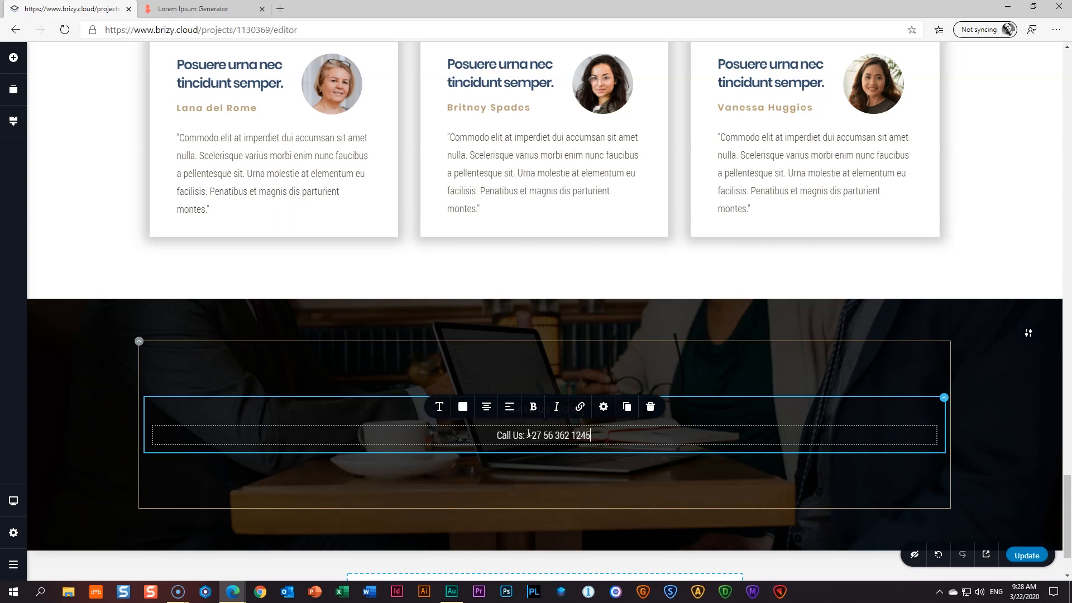
- Set the phone number to Poppins Bold with line height 1.0
{"action": "left_click", "coordinate": [439, 406]}
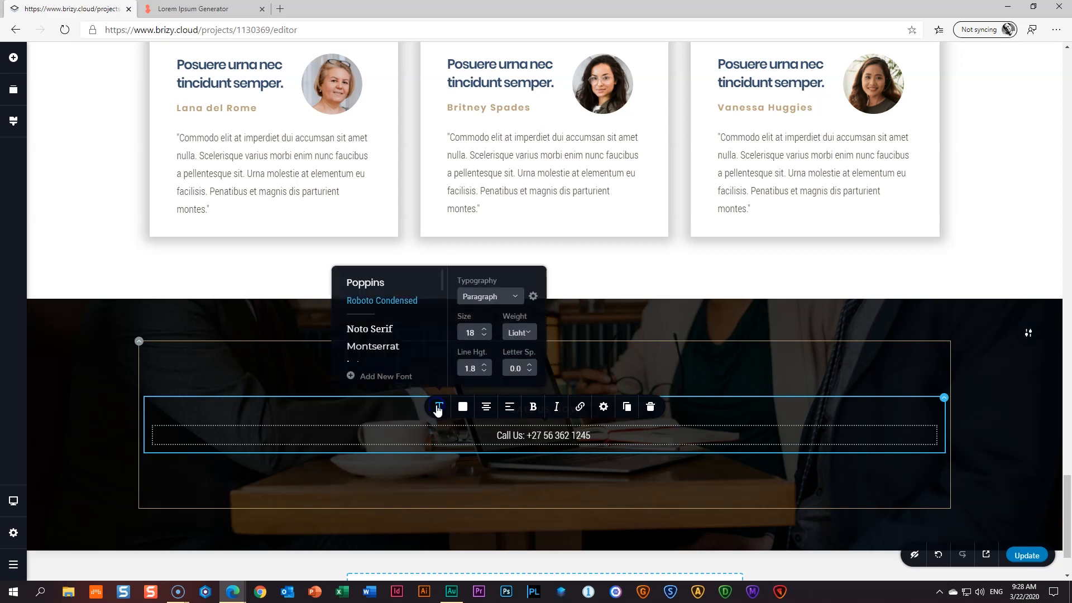
{"action": "left_click", "coordinate": [371, 285]}
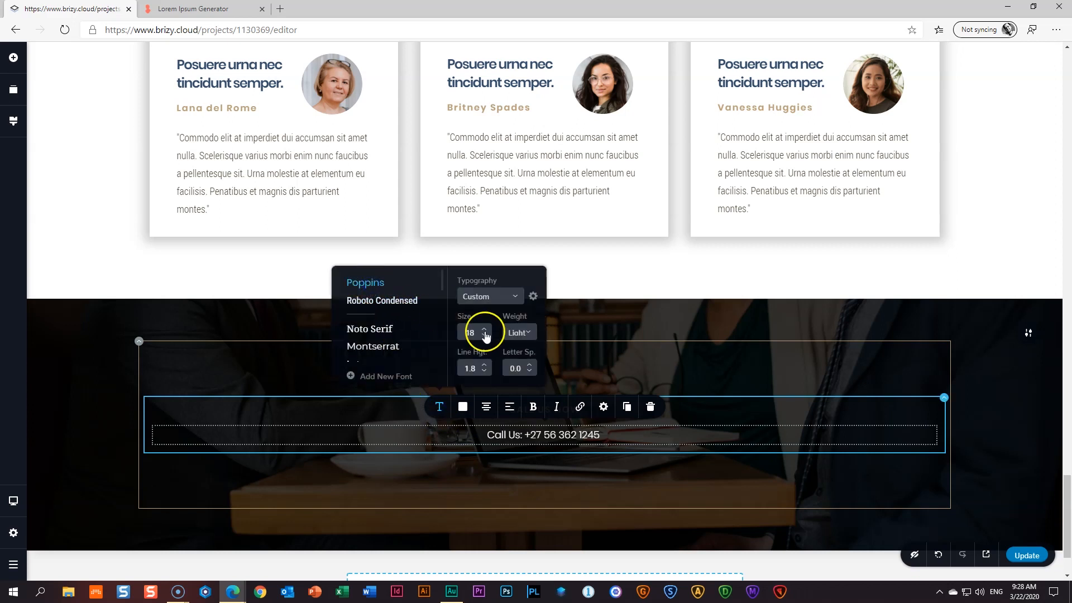
{"action": "left_click", "coordinate": [518, 334]}
{"action": "scroll", "coordinate": [531, 385], "scroll_direction": "down", "scroll_amount": 2}
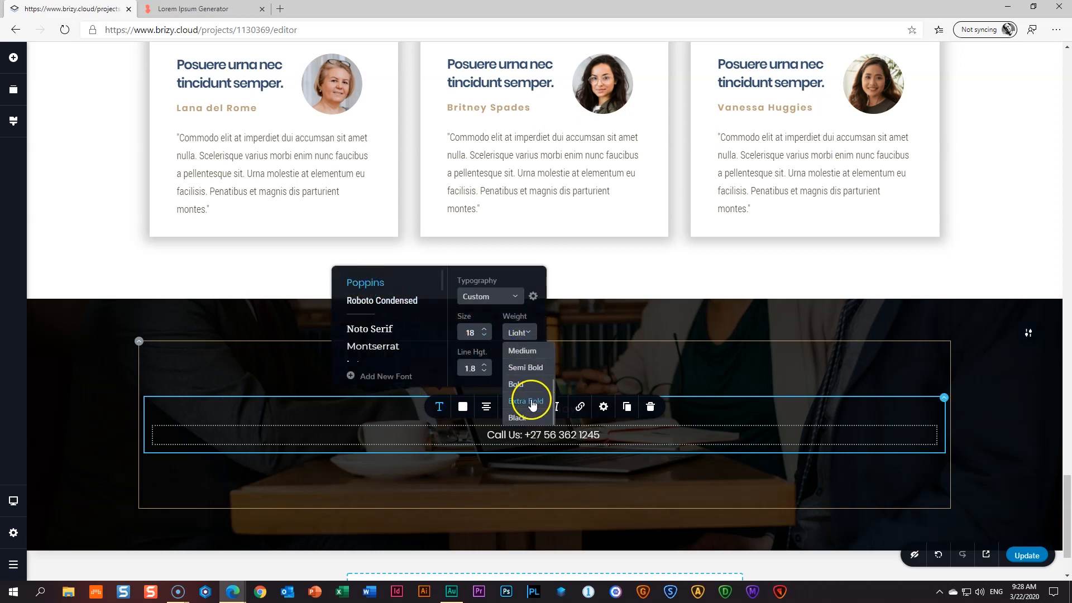
{"action": "left_click", "coordinate": [522, 390]}
{"action": "left_click", "coordinate": [484, 371]}
{"action": "left_click", "coordinate": [484, 371]}
{"action": "left_click", "coordinate": [484, 371]}
{"action": "left_click", "coordinate": [485, 372]}
{"action": "left_click", "coordinate": [484, 372]}
{"action": "left_click", "coordinate": [484, 372]}
{"action": "left_click", "coordinate": [484, 372]}
{"action": "left_click", "coordinate": [484, 372]}
{"action": "left_click", "coordinate": [485, 330]}
- Enlarge the phone number to size 40, keeping letter spacing at 0.0
{"action": "left_click", "coordinate": [485, 330]}
{"action": "left_click", "coordinate": [485, 329]}
{"action": "left_click", "coordinate": [485, 329]}
{"action": "left_click", "coordinate": [486, 330]}
{"action": "left_click", "coordinate": [486, 330]}
{"action": "left_click", "coordinate": [486, 330]}
{"action": "left_click", "coordinate": [486, 330]}
{"action": "left_click", "coordinate": [486, 329]}
{"action": "left_click", "coordinate": [485, 330]}
{"action": "left_click", "coordinate": [485, 330]}
{"action": "left_click", "coordinate": [486, 330]}
{"action": "left_click", "coordinate": [486, 329]}
{"action": "left_click", "coordinate": [485, 330]}
{"action": "left_click", "coordinate": [486, 329]}
{"action": "left_click", "coordinate": [486, 329]}
{"action": "left_click", "coordinate": [486, 330]}
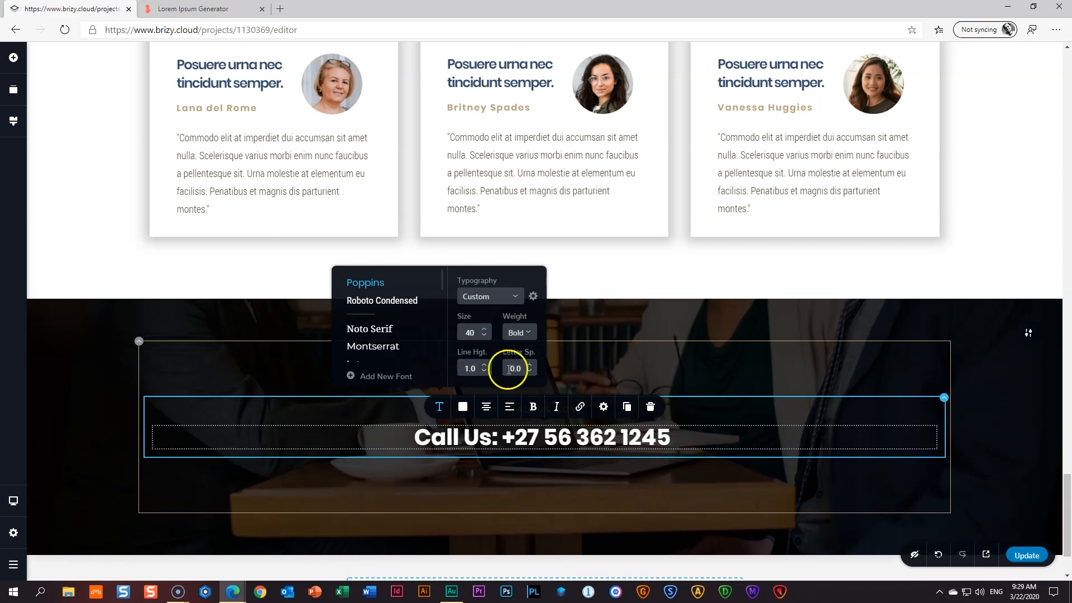
{"action": "left_click", "coordinate": [529, 366]}
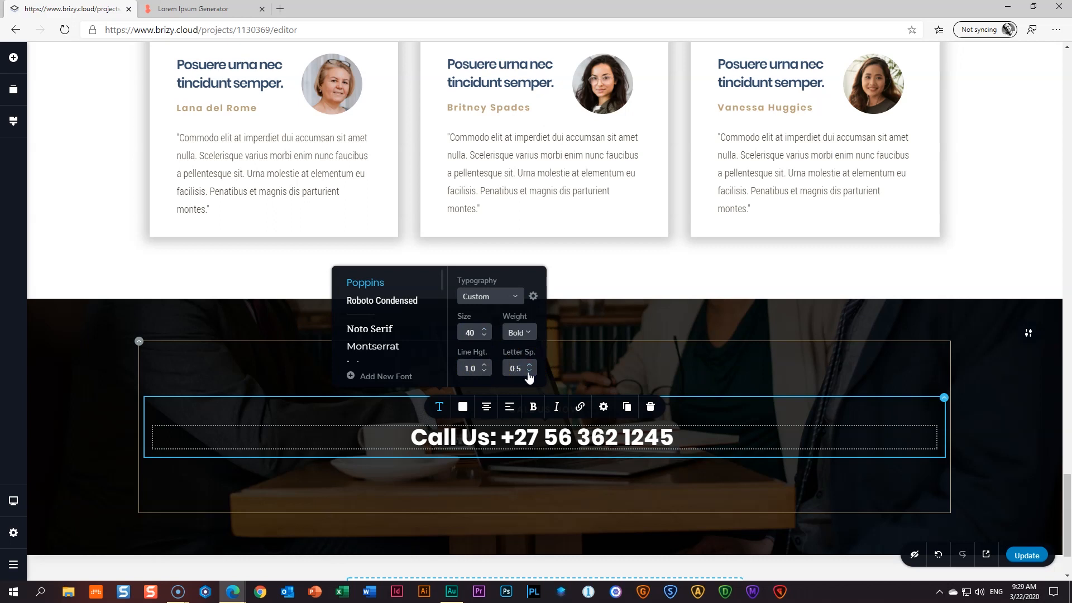
{"action": "left_click", "coordinate": [529, 372]}
{"action": "left_click", "coordinate": [724, 399]}
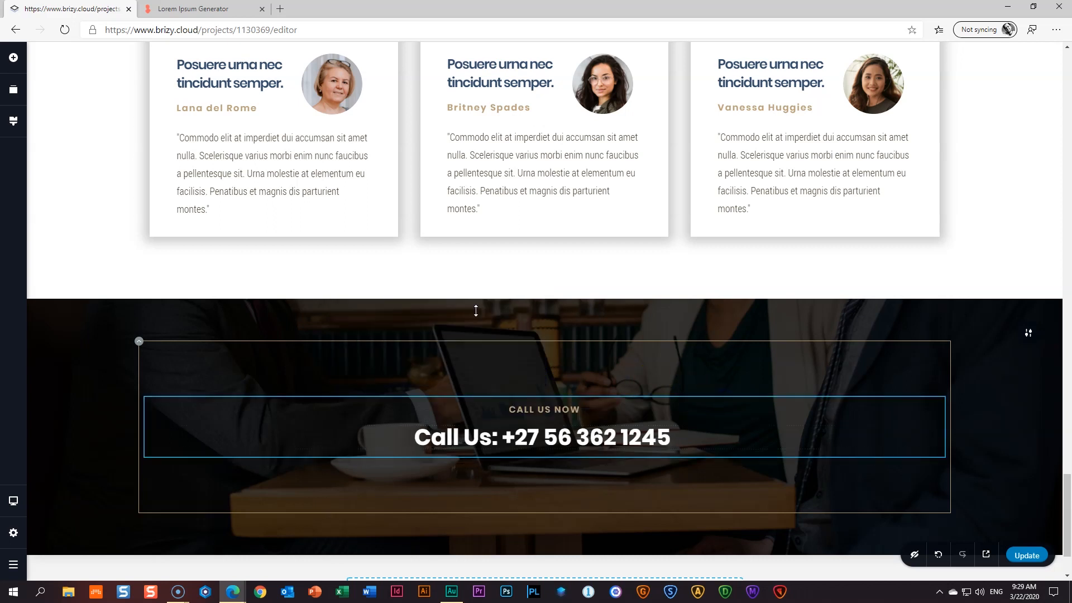
{"action": "left_click", "coordinate": [14, 58]}
- Add a white, centred Text element beneath the phone number
{"action": "left_click_drag", "start_coordinate": [81, 166], "coordinate": [472, 472]}
{"action": "left_click", "coordinate": [472, 472]}
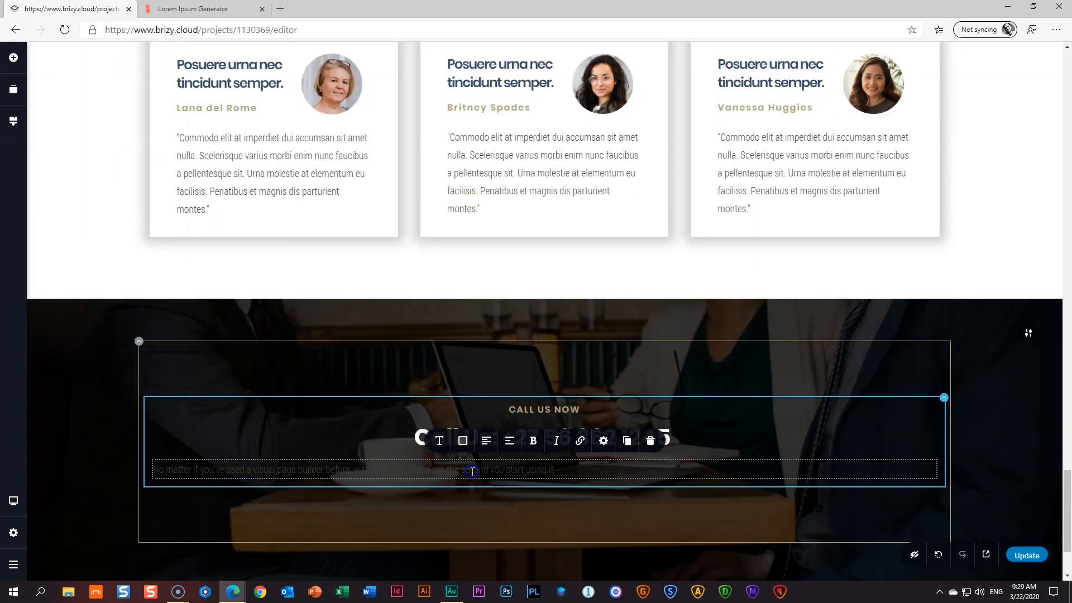
{"action": "left_click", "coordinate": [462, 442]}
{"action": "left_click", "coordinate": [490, 393]}
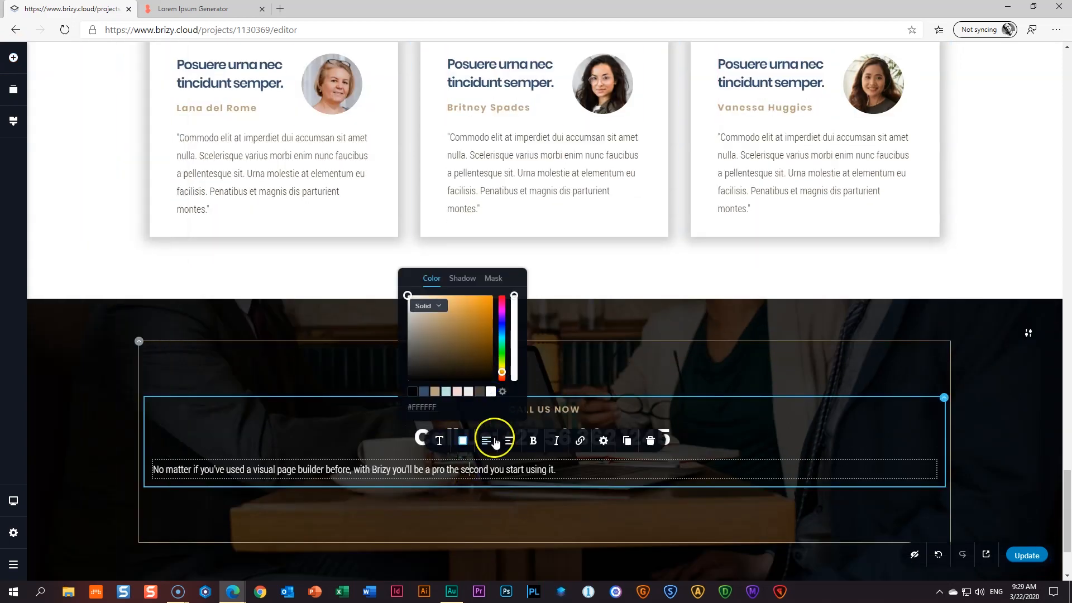
{"action": "left_click", "coordinate": [487, 442]}
- Replace the placeholder with 'Mon–Sat: 10:00 - 19:45'
{"action": "triple_click", "coordinate": [439, 472]}
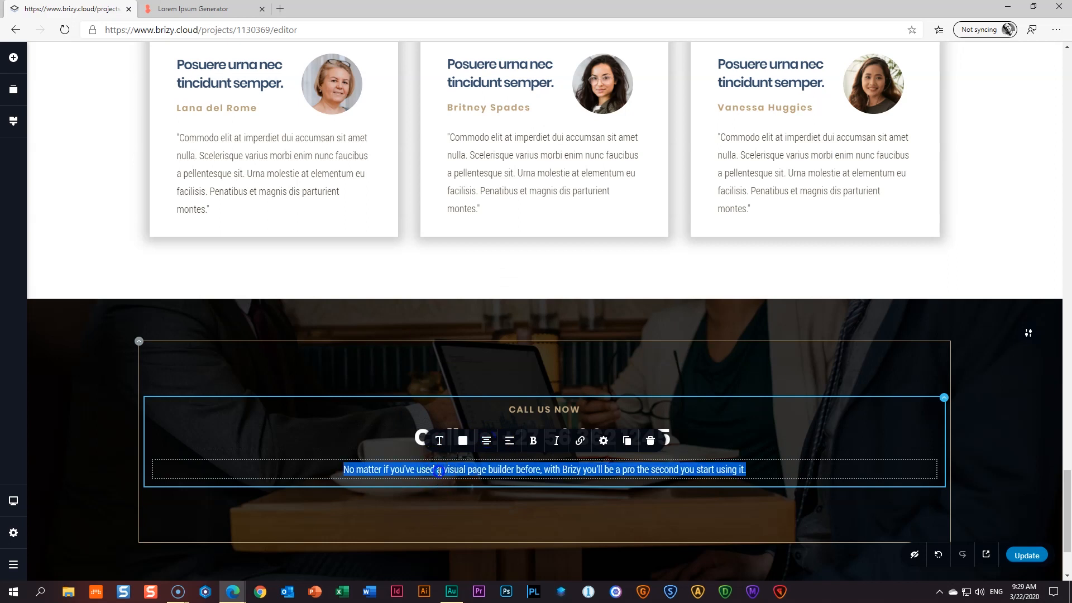
{"action": "type", "text": "Mon–Sat: 10"}
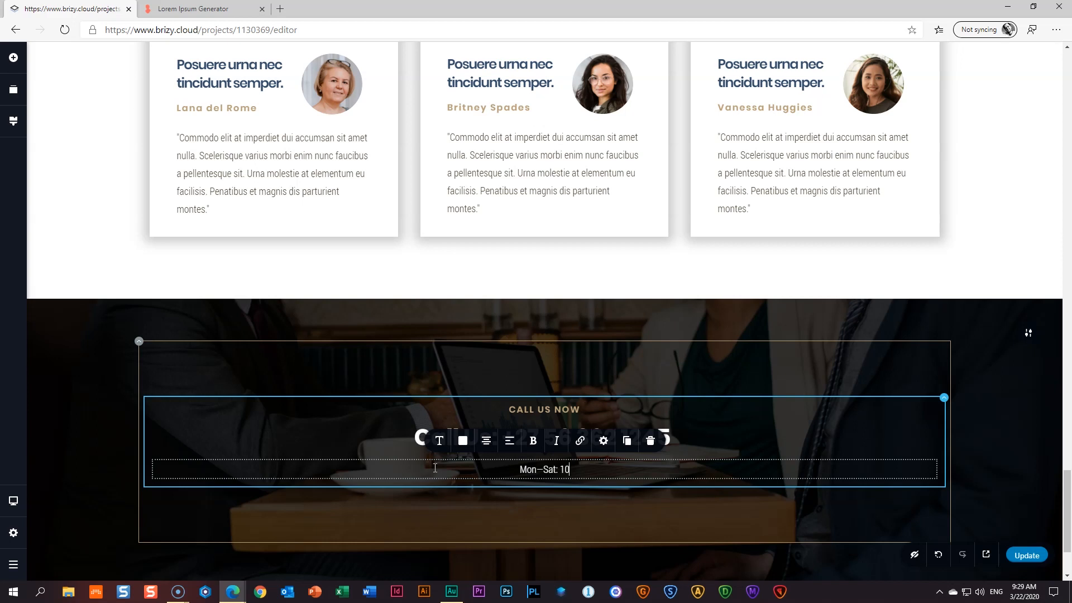
{"action": "type", "text": "9:45"}
{"action": "left_click", "coordinate": [440, 442]}
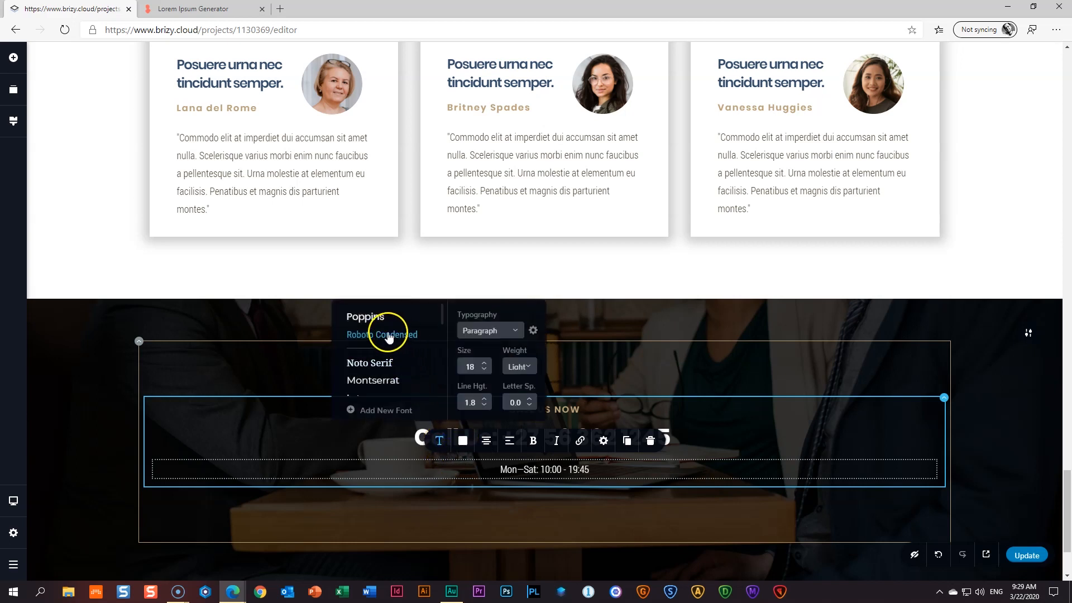
{"action": "left_click", "coordinate": [980, 463]}
{"action": "scroll", "coordinate": [978, 461], "scroll_direction": "down", "scroll_amount": 3}
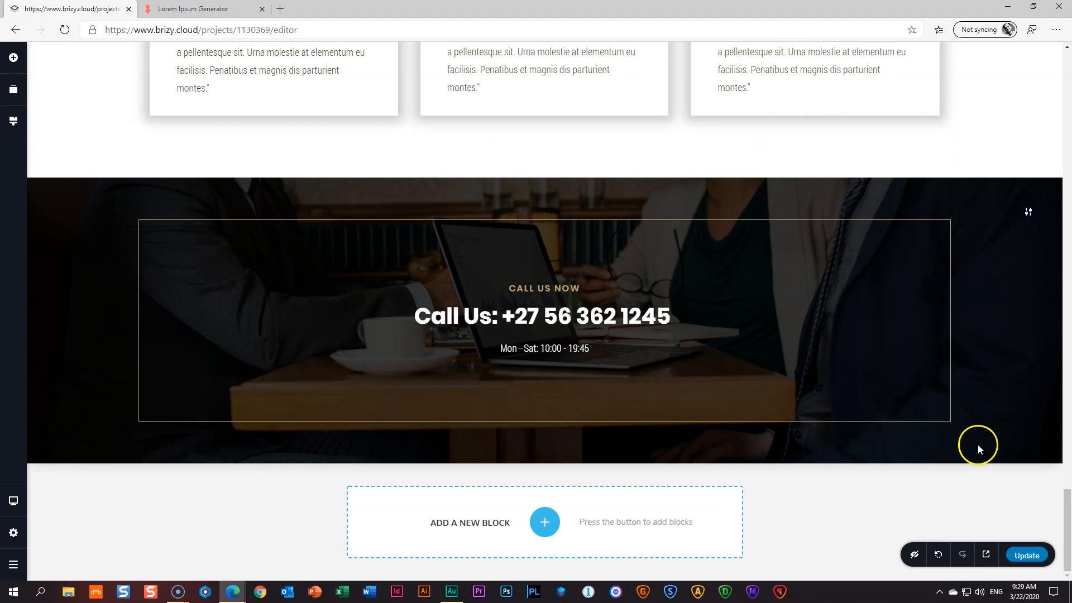
- Insert a dark Kit #2 Contact block below the Call Us section
{"action": "left_click", "coordinate": [553, 524]}
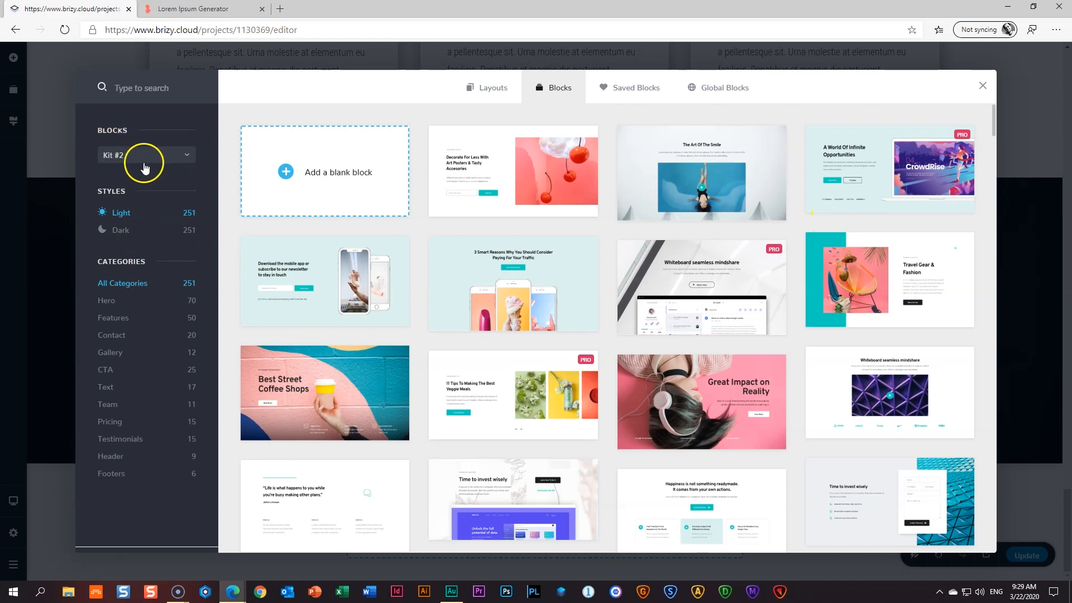
{"action": "left_click", "coordinate": [123, 160]}
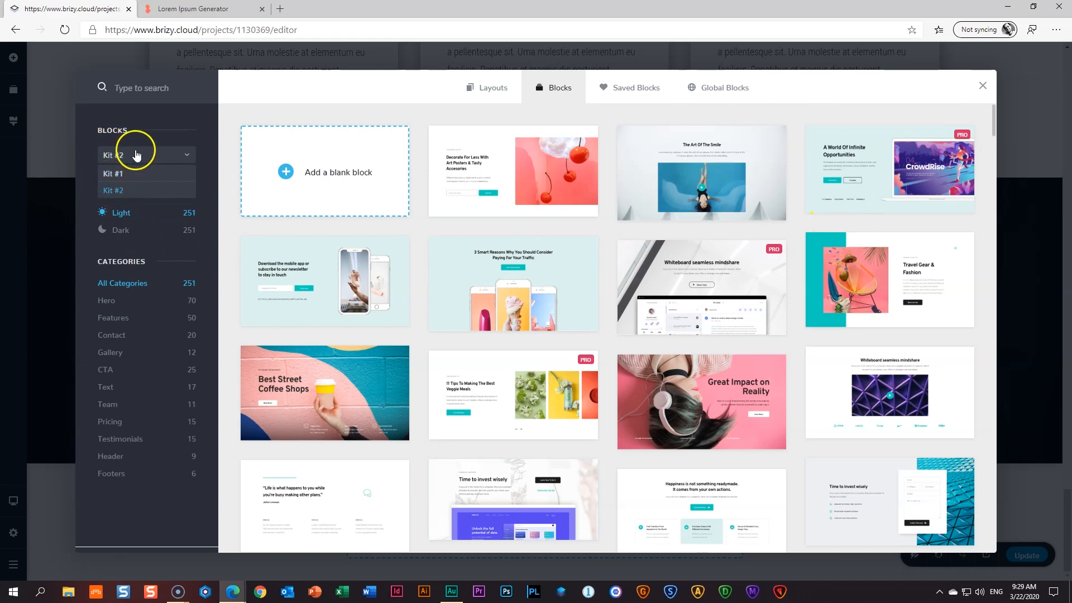
{"action": "left_click", "coordinate": [119, 192]}
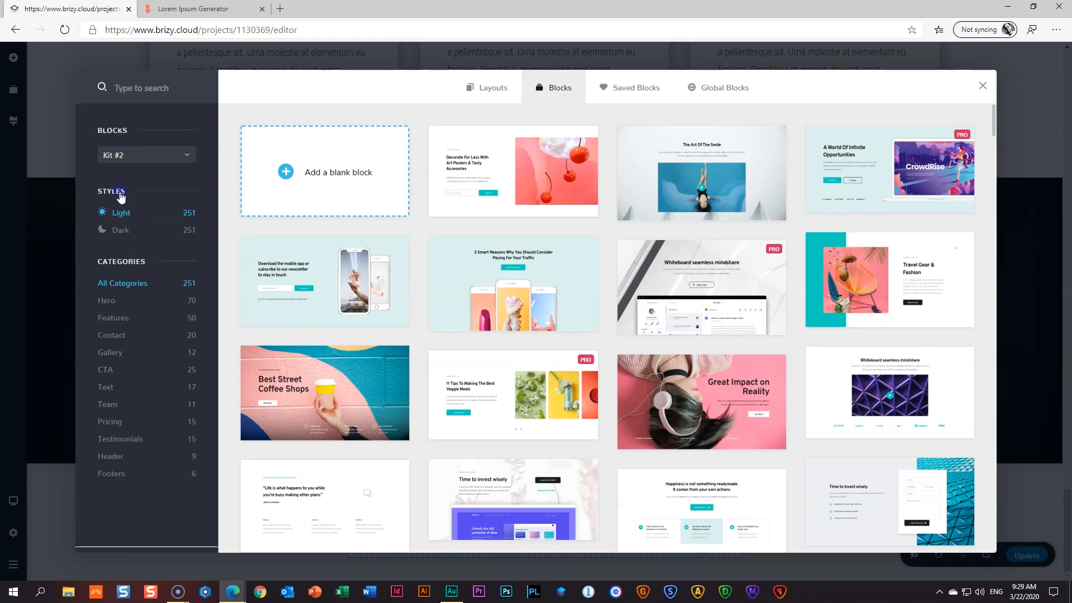
{"action": "left_click", "coordinate": [123, 239]}
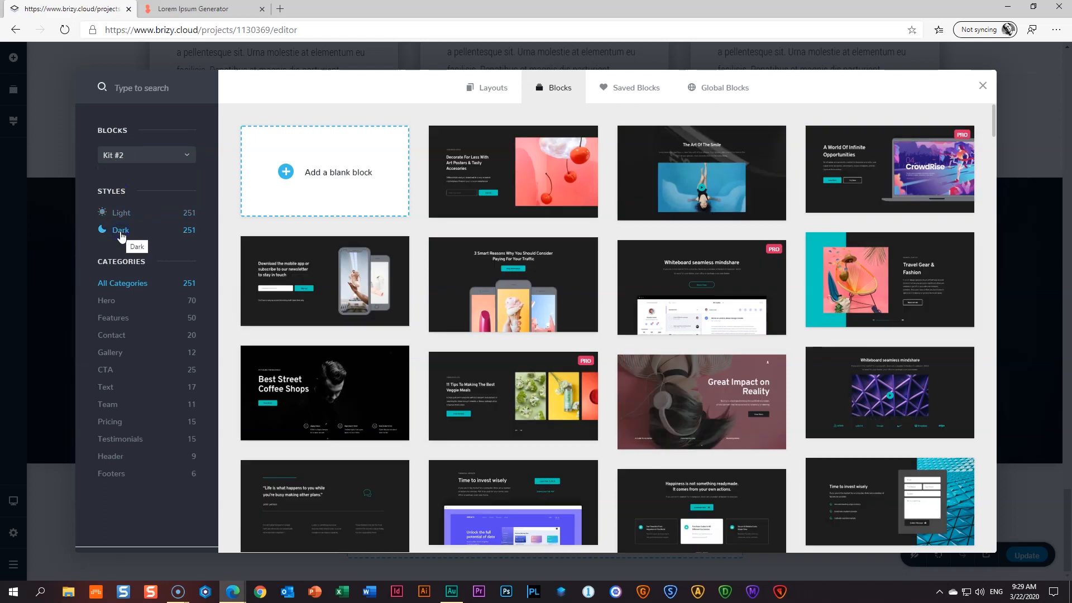
{"action": "left_click", "coordinate": [113, 341]}
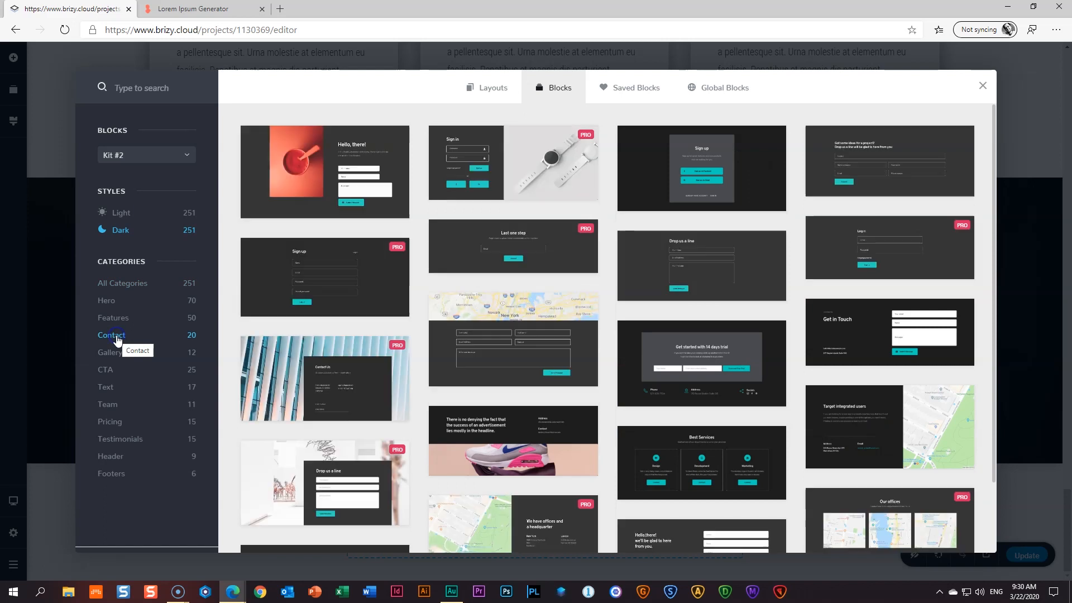
{"action": "left_click", "coordinate": [912, 152]}
- Make the contact section's background overlay black
{"action": "scroll", "coordinate": [916, 322], "scroll_direction": "down", "scroll_amount": 3}
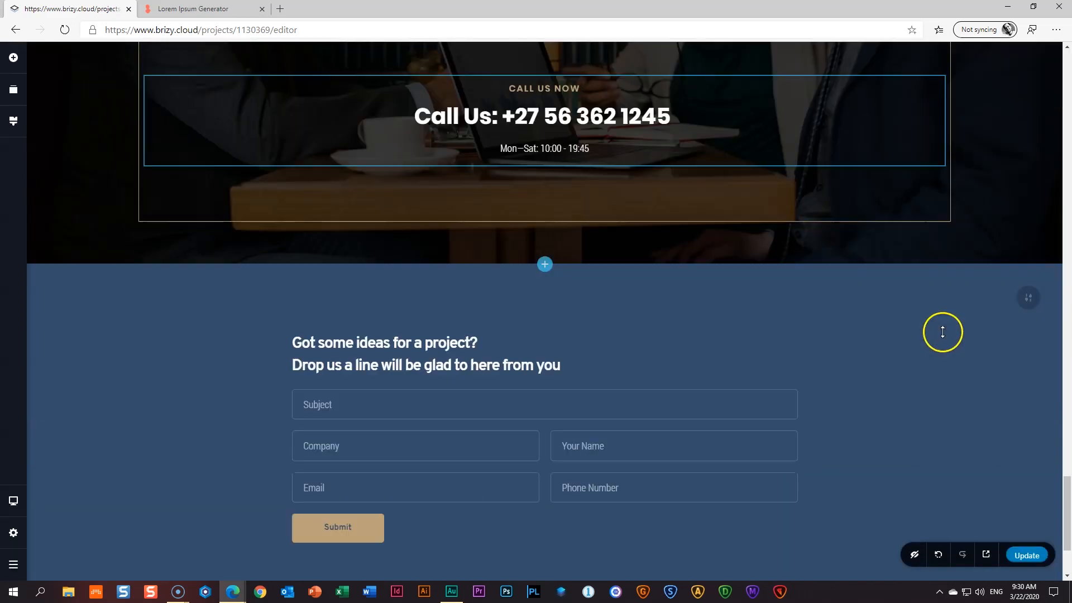
{"action": "scroll", "coordinate": [944, 332], "scroll_direction": "down", "scroll_amount": 2}
{"action": "scroll", "coordinate": [943, 332], "scroll_direction": "up", "scroll_amount": 1}
{"action": "left_click", "coordinate": [1030, 231]}
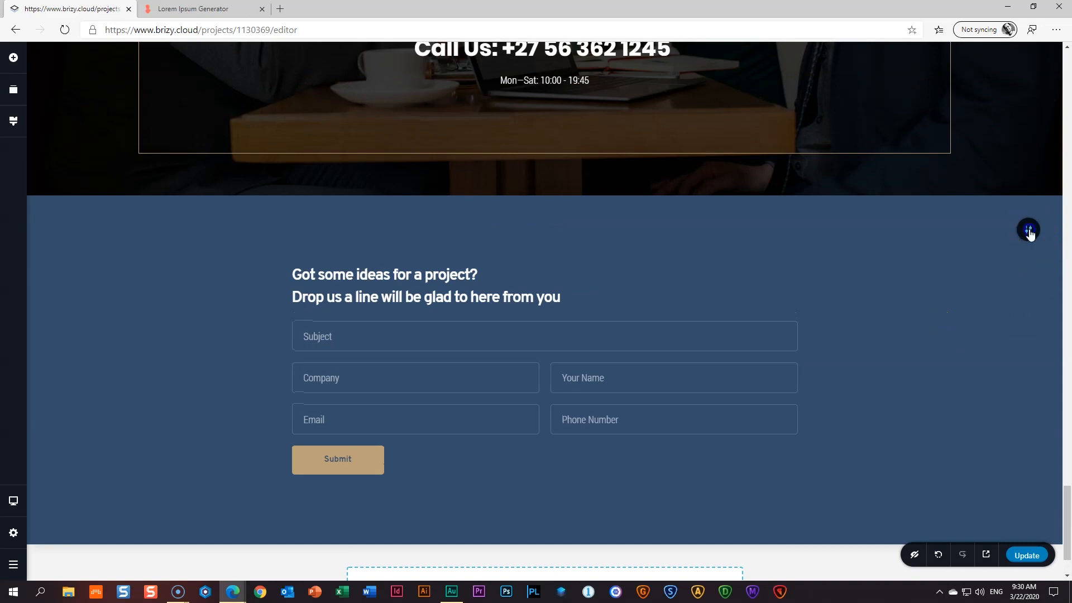
{"action": "left_click", "coordinate": [934, 234]}
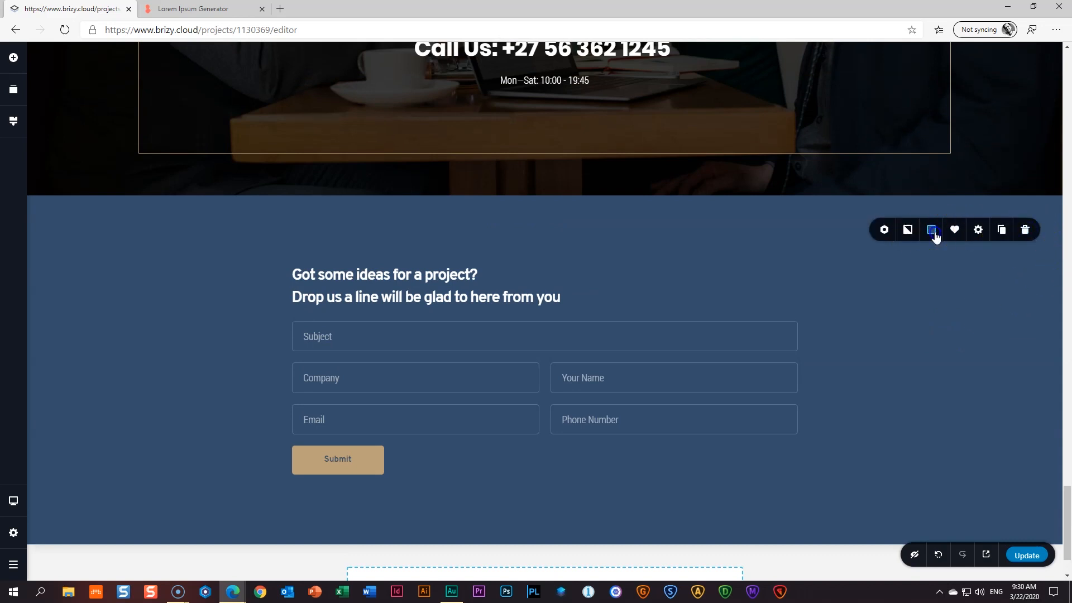
{"action": "left_click", "coordinate": [881, 181]}
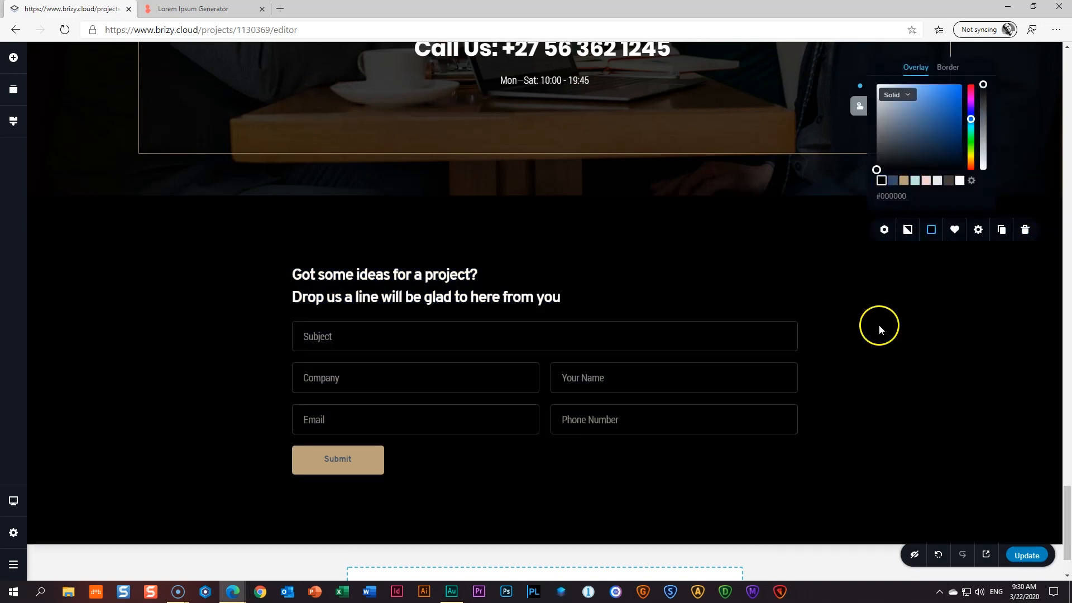
{"action": "left_click", "coordinate": [880, 329]}
- Delete the extra heading line and retype the heading as 'Got some ideas for a project?'
{"action": "left_click", "coordinate": [427, 273]}
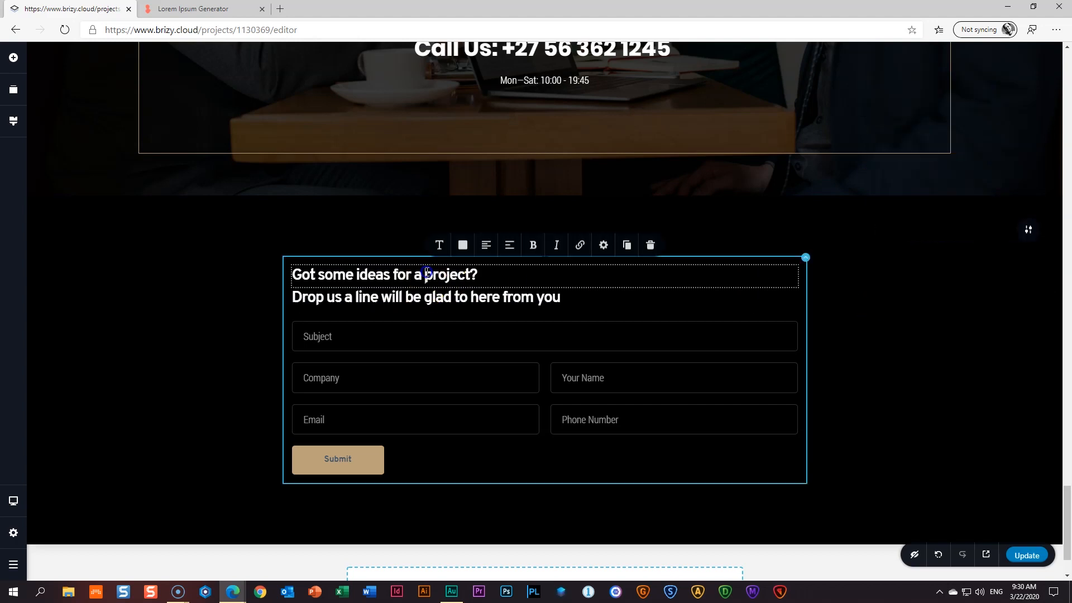
{"action": "left_click", "coordinate": [650, 245]}
{"action": "left_click", "coordinate": [508, 269]}
{"action": "triple_click", "coordinate": [510, 269]}
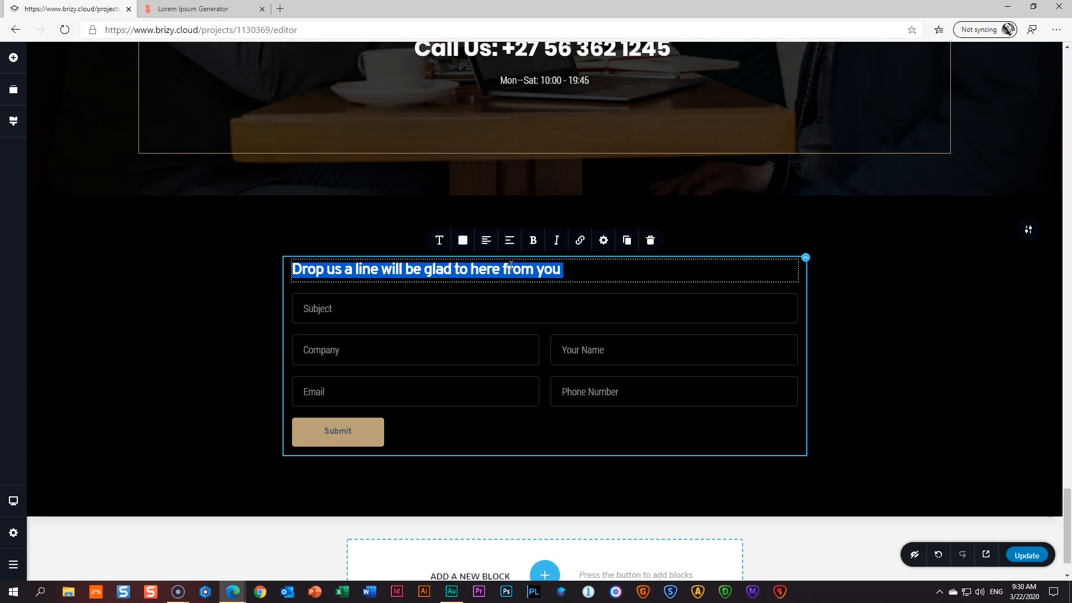
{"action": "type", "text": "Go"}
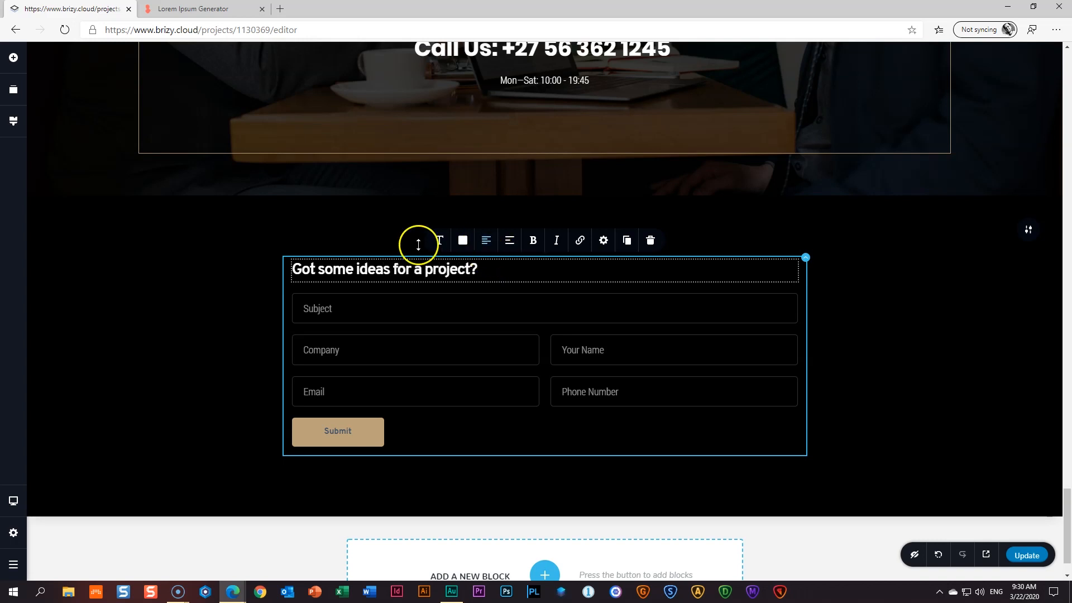
- Apply the Heading 2 text style to the form heading
{"action": "left_click", "coordinate": [439, 240]}
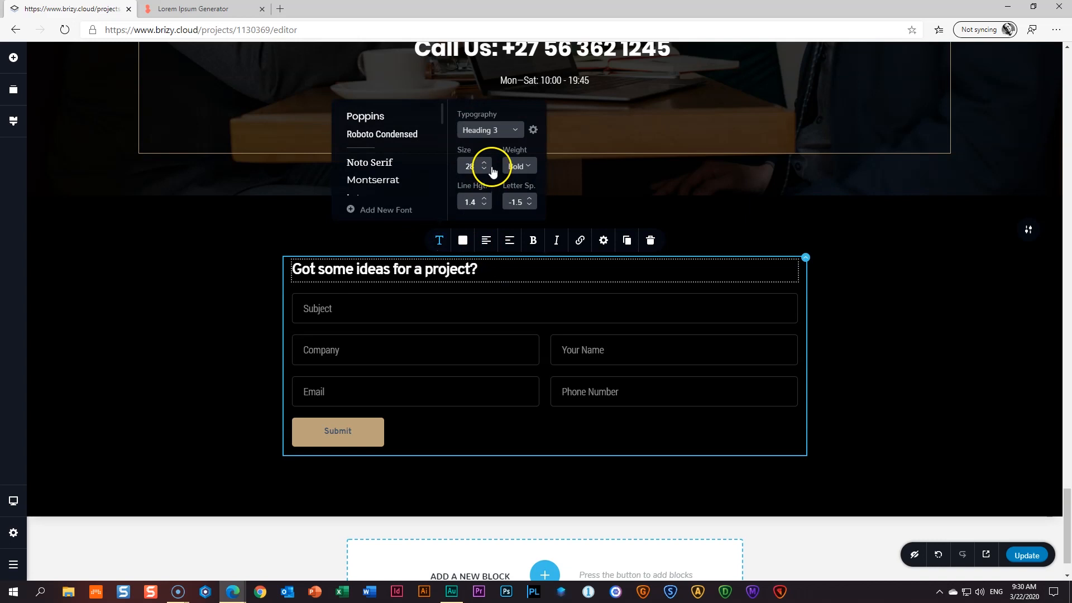
{"action": "left_click", "coordinate": [503, 130]}
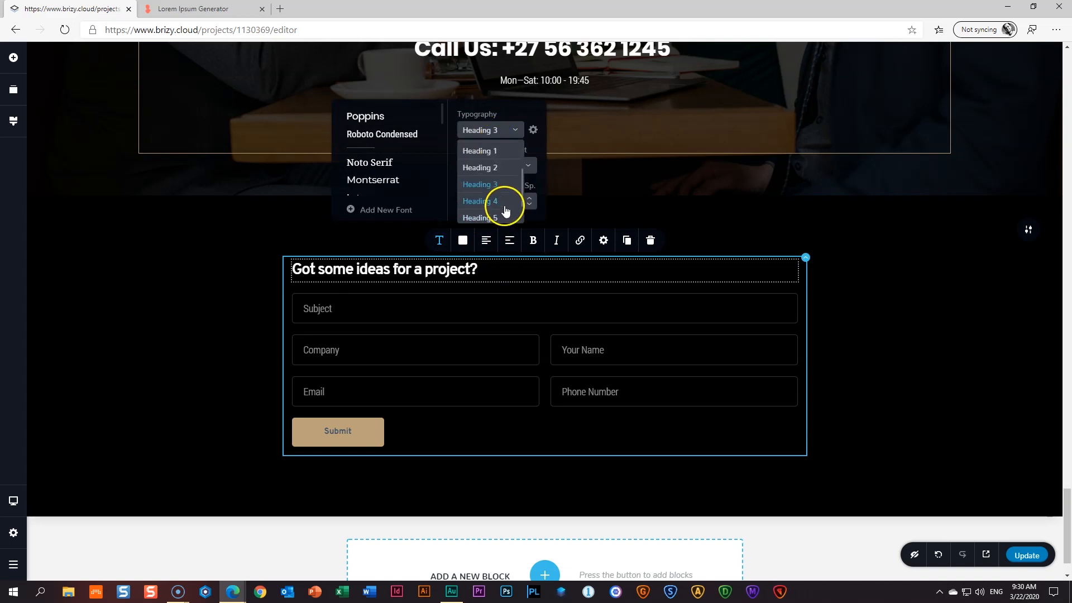
{"action": "left_click", "coordinate": [496, 168]}
{"action": "left_click", "coordinate": [172, 296]}
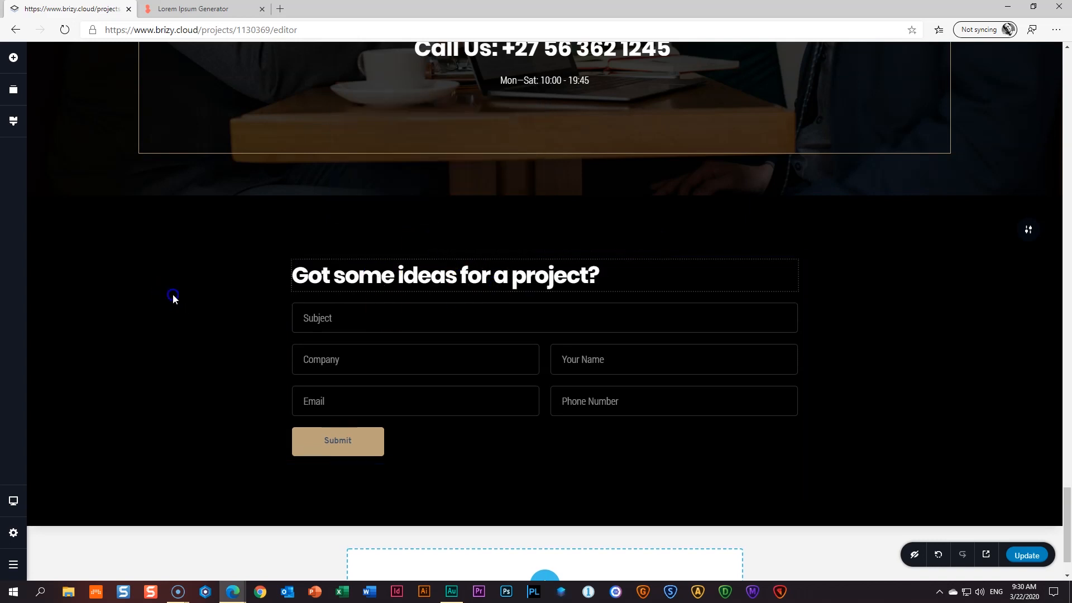
{"action": "scroll", "coordinate": [250, 289], "scroll_direction": "down", "scroll_amount": 1}
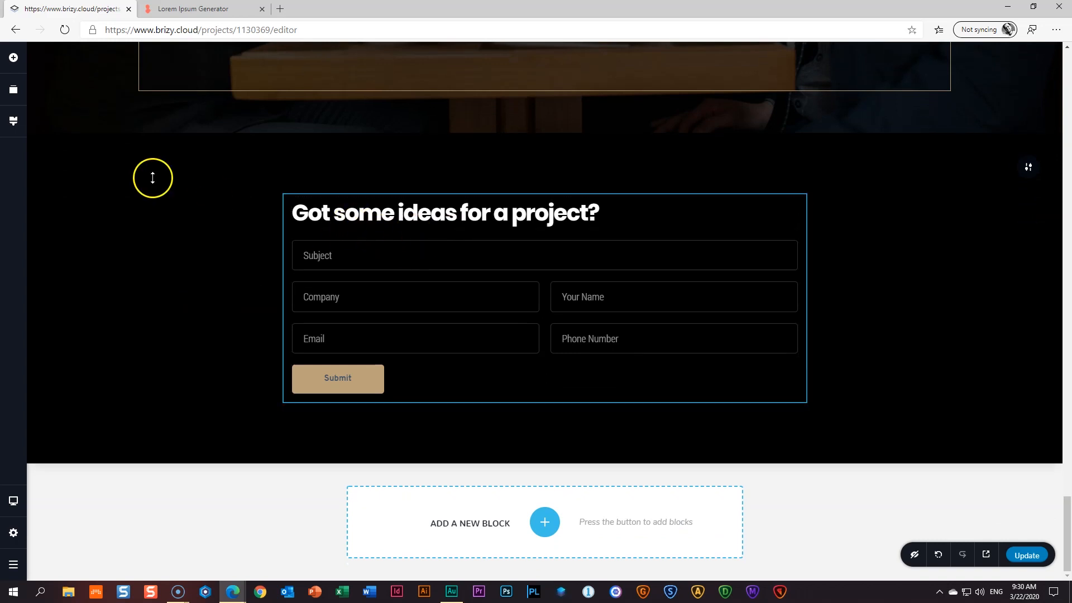
- Add a short, left-aligned beige divider line under the form heading
{"action": "left_click", "coordinate": [14, 59]}
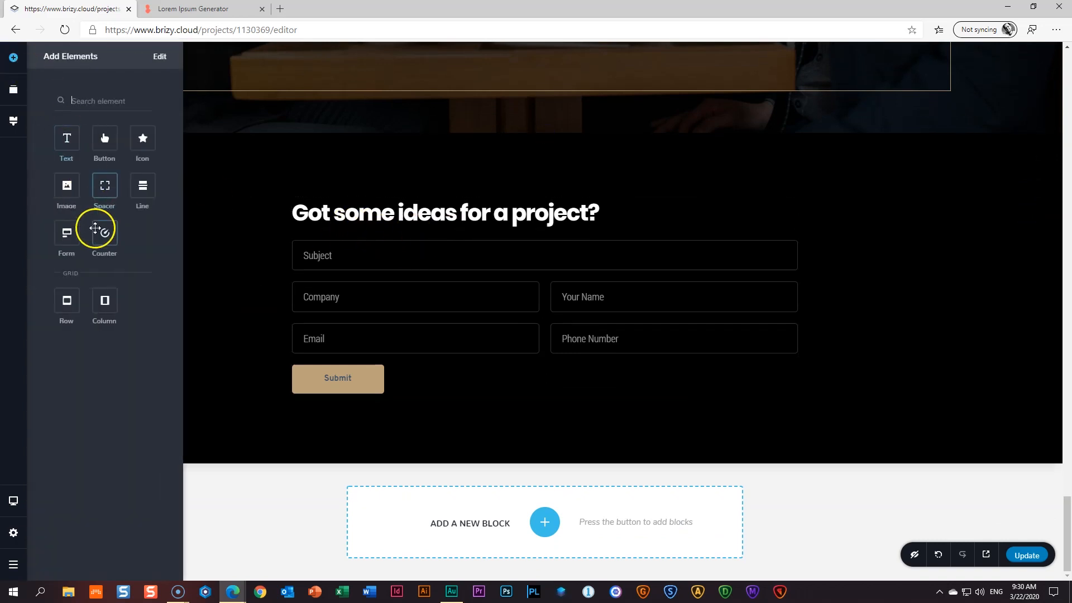
{"action": "left_click_drag", "start_coordinate": [144, 187], "coordinate": [319, 239]}
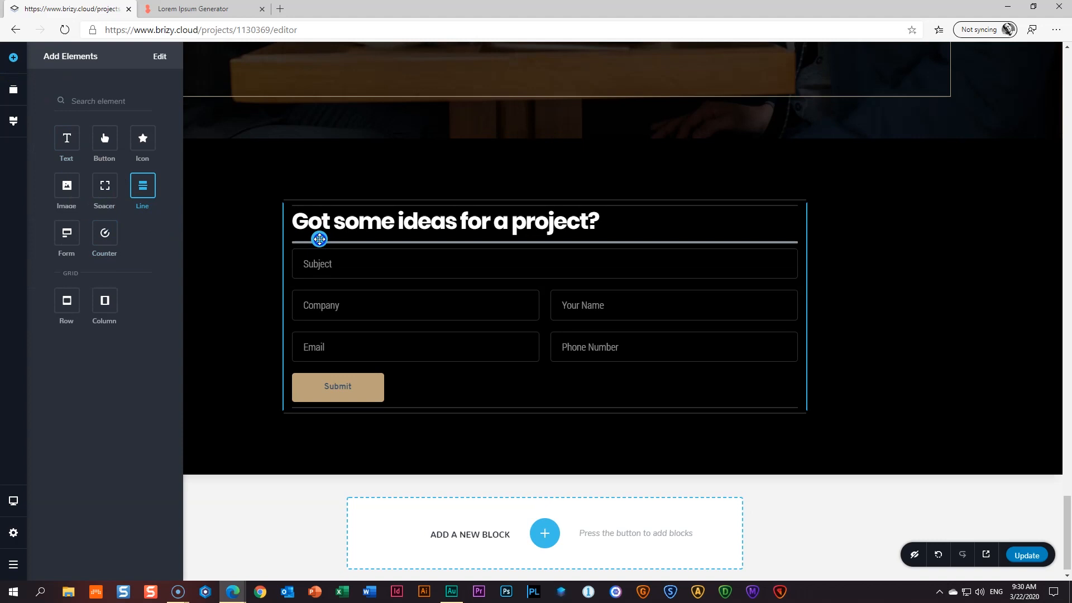
{"action": "left_click", "coordinate": [495, 247]}
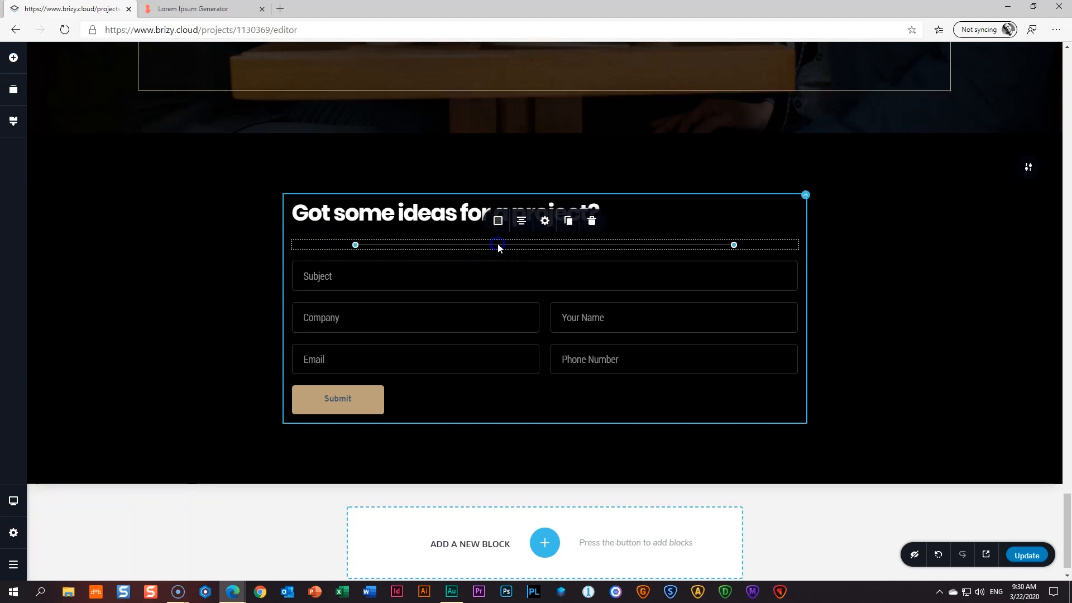
{"action": "left_click_drag", "start_coordinate": [733, 244], "coordinate": [624, 242]}
{"action": "left_click", "coordinate": [523, 223]}
{"action": "left_click", "coordinate": [522, 222]}
{"action": "left_click", "coordinate": [498, 222]}
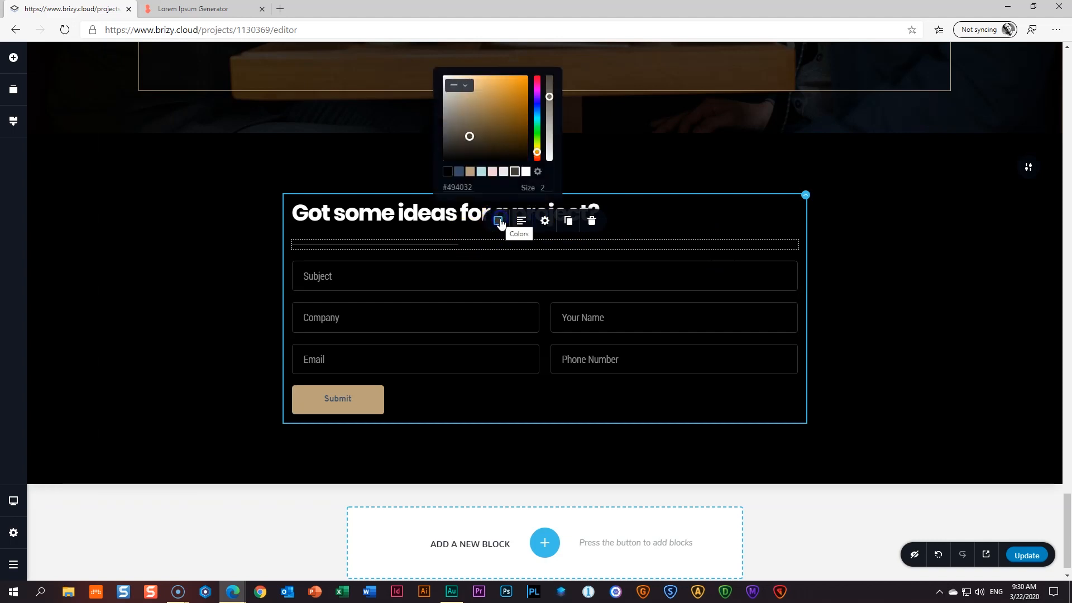
{"action": "left_click", "coordinate": [470, 171]}
{"action": "left_click", "coordinate": [169, 215]}
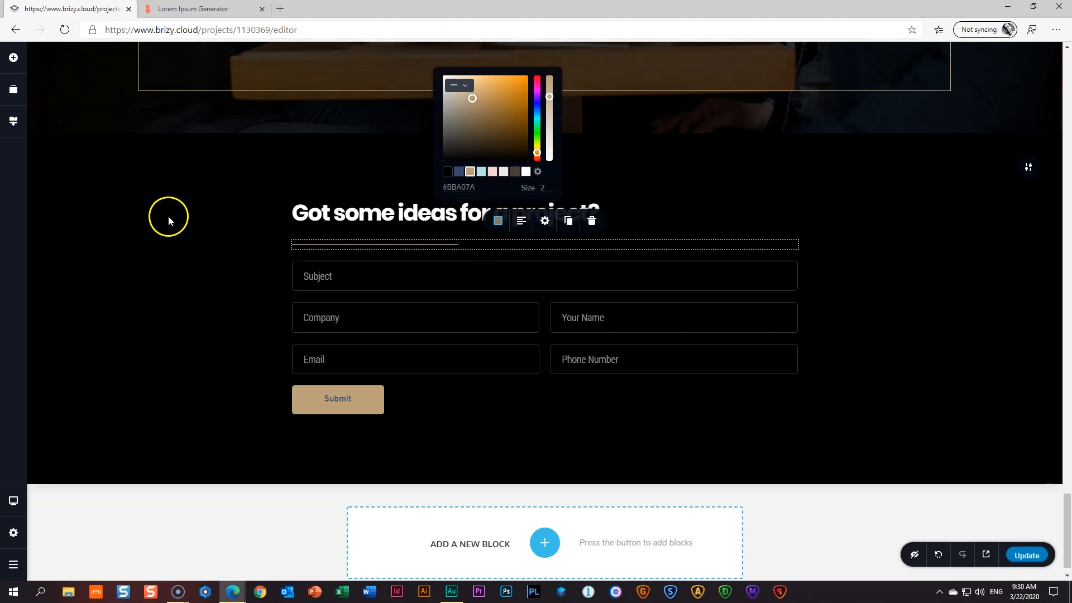
- Add a spacer between the divider and the Subject field
{"action": "left_click", "coordinate": [13, 58]}
{"action": "left_click_drag", "start_coordinate": [104, 186], "coordinate": [313, 262]}
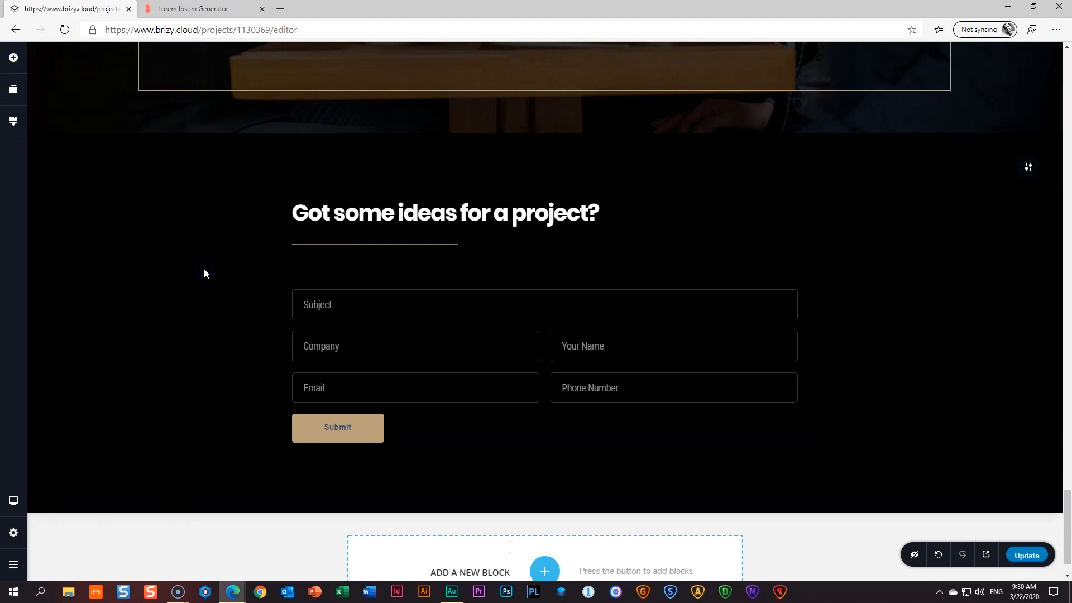
{"action": "scroll", "coordinate": [203, 268], "scroll_direction": "down", "scroll_amount": 1}
{"action": "left_click", "coordinate": [324, 257]}
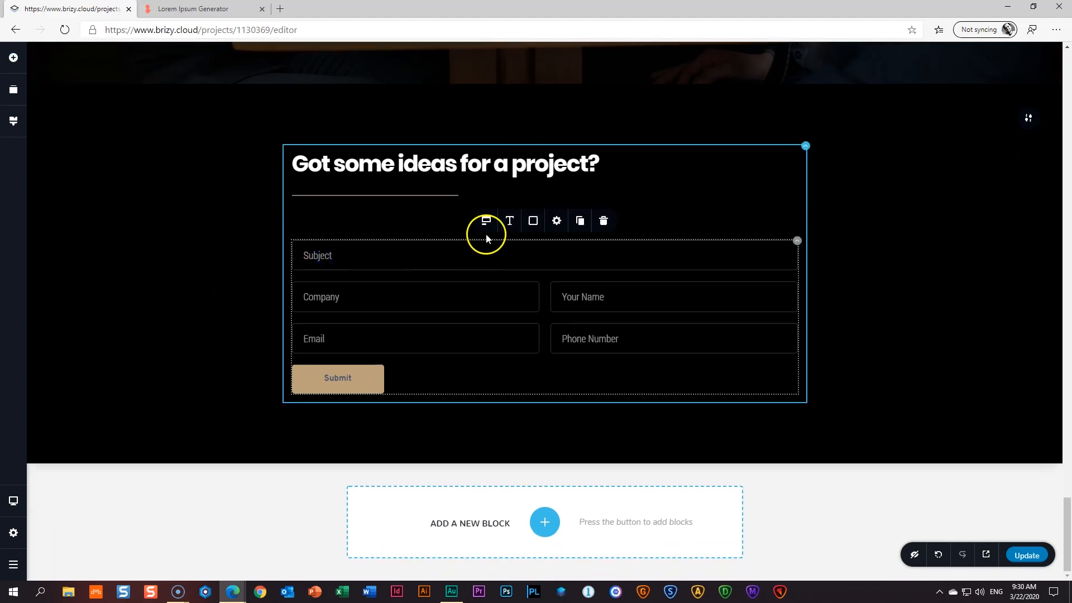
{"action": "left_click", "coordinate": [509, 223]}
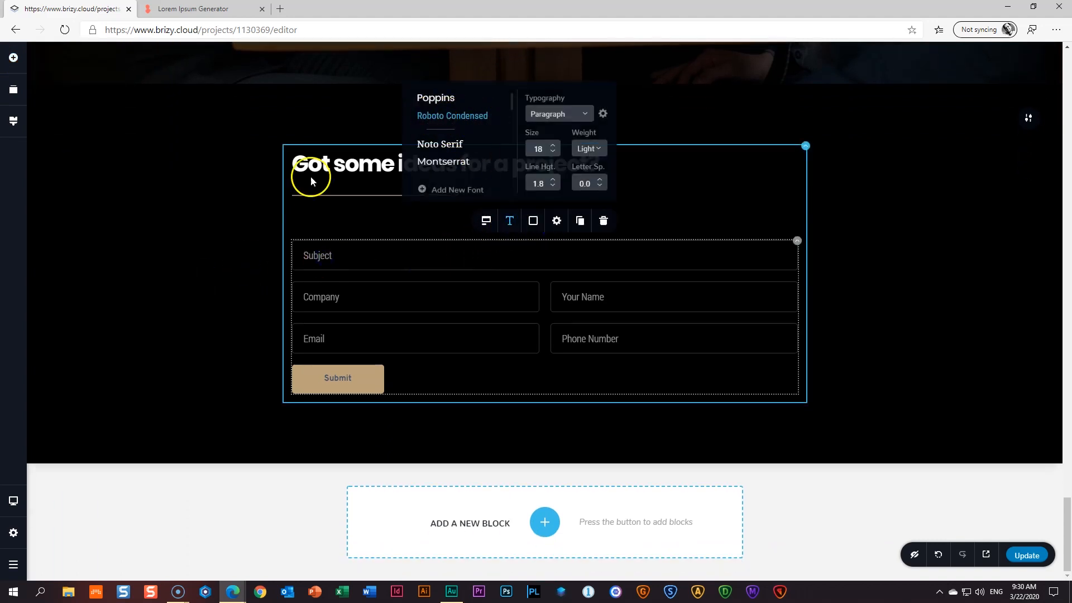
{"action": "left_click", "coordinate": [210, 228]}
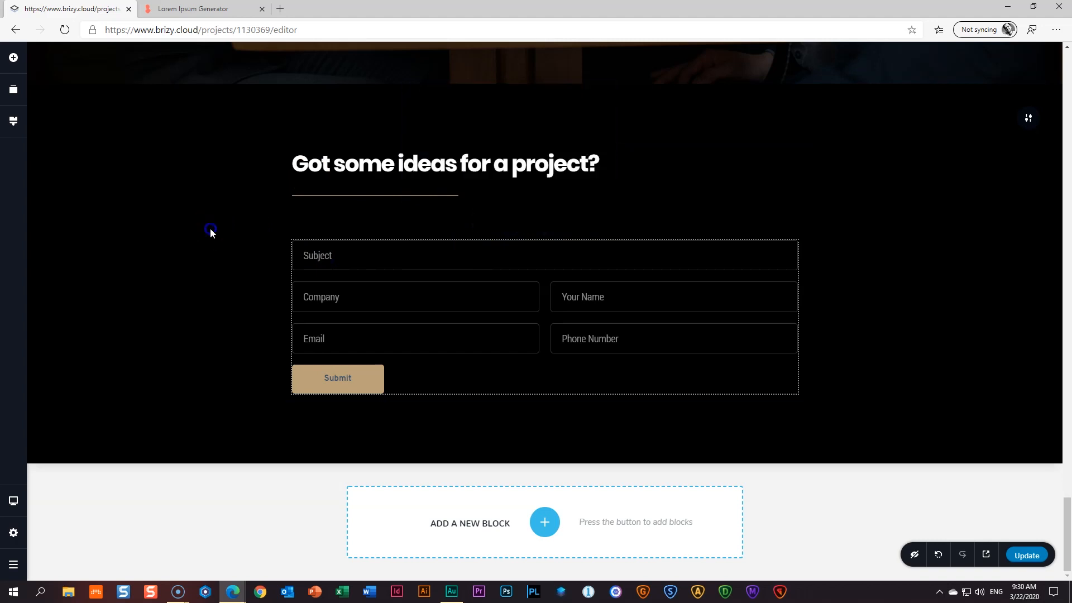
{"action": "left_click", "coordinate": [340, 260]}
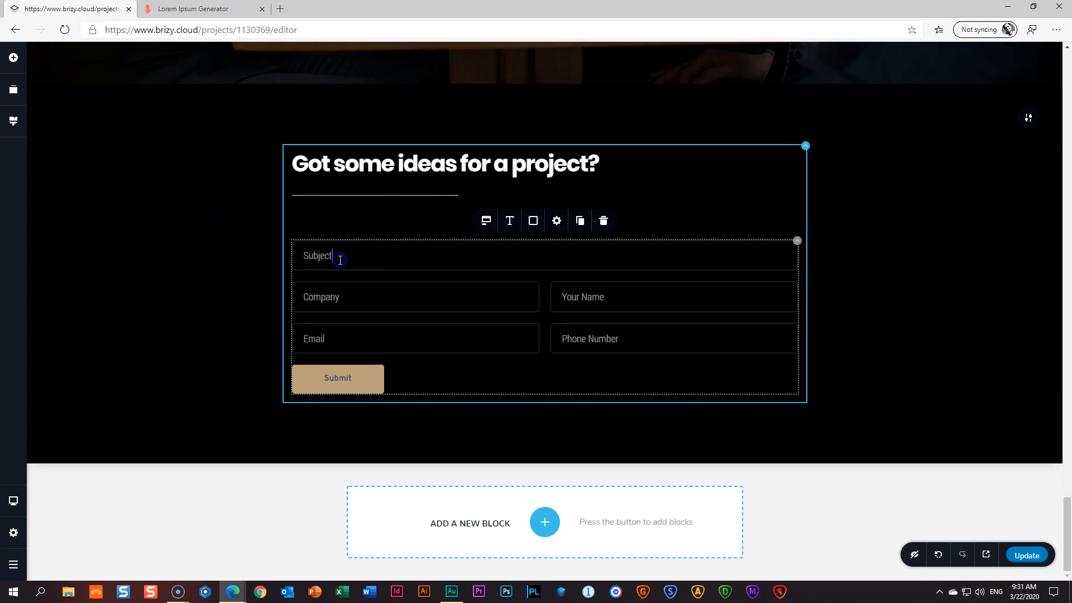
{"action": "left_click", "coordinate": [353, 301]}
{"action": "left_click", "coordinate": [449, 333]}
{"action": "left_click", "coordinate": [622, 295]}
{"action": "left_click", "coordinate": [643, 347]}
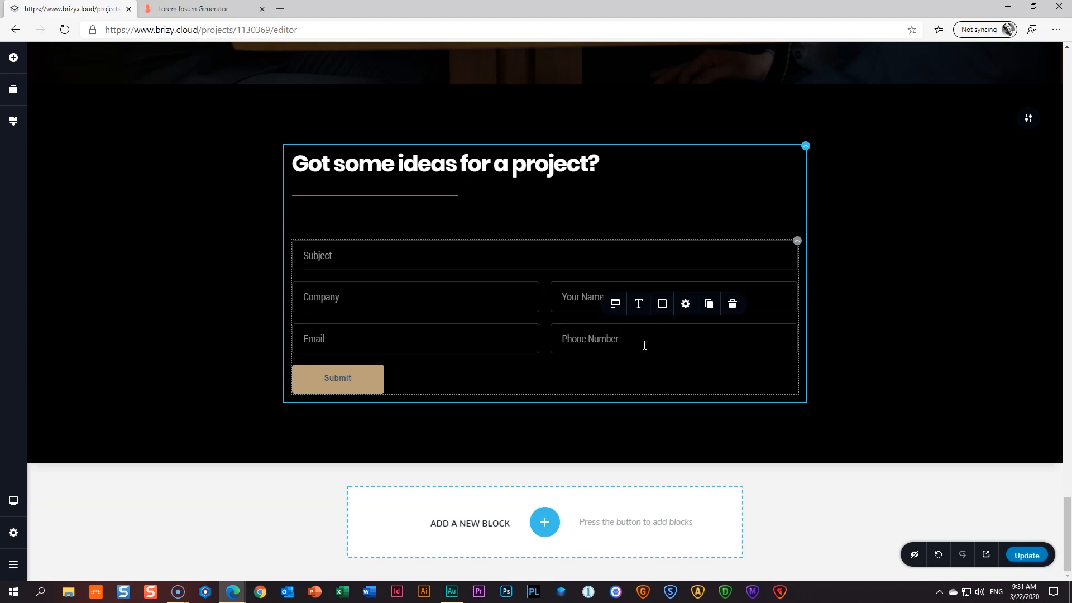
{"action": "left_click", "coordinate": [354, 254]}
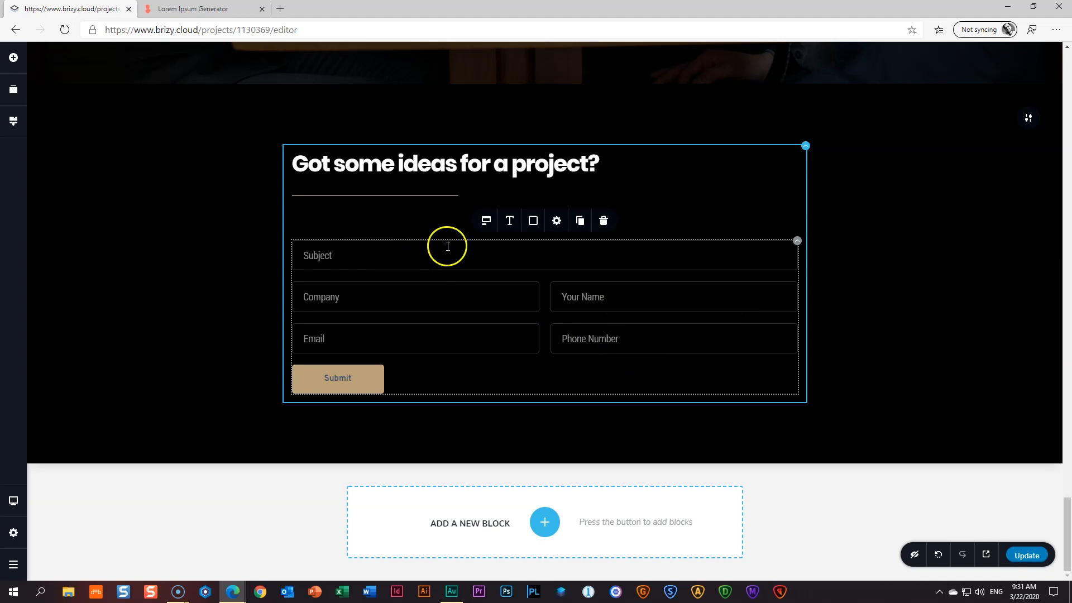
{"action": "left_click", "coordinate": [486, 221]}
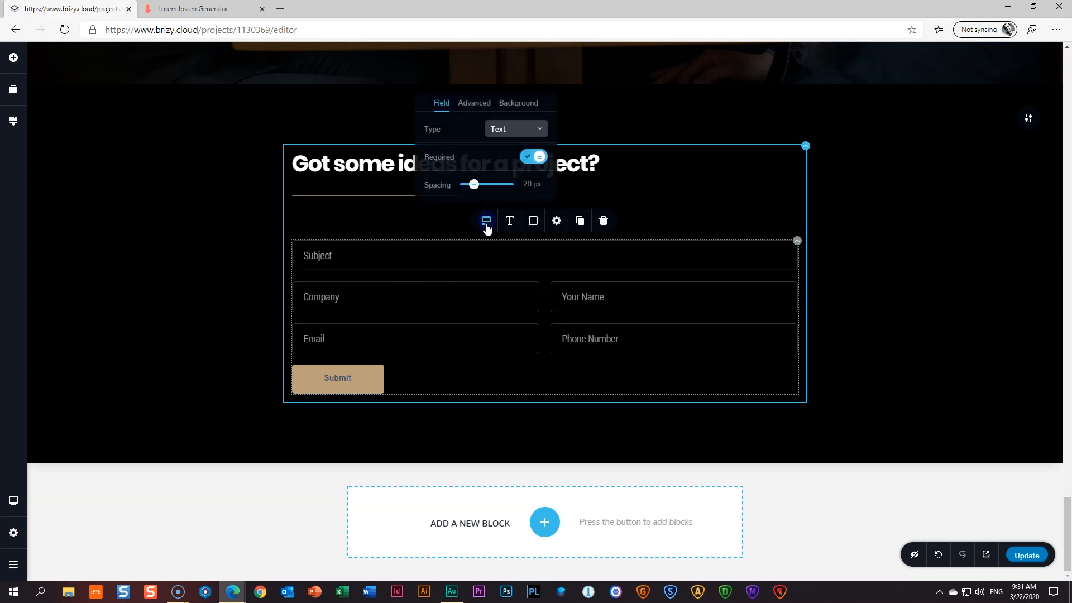
{"action": "left_click", "coordinate": [389, 303]}
{"action": "left_click", "coordinate": [358, 262]}
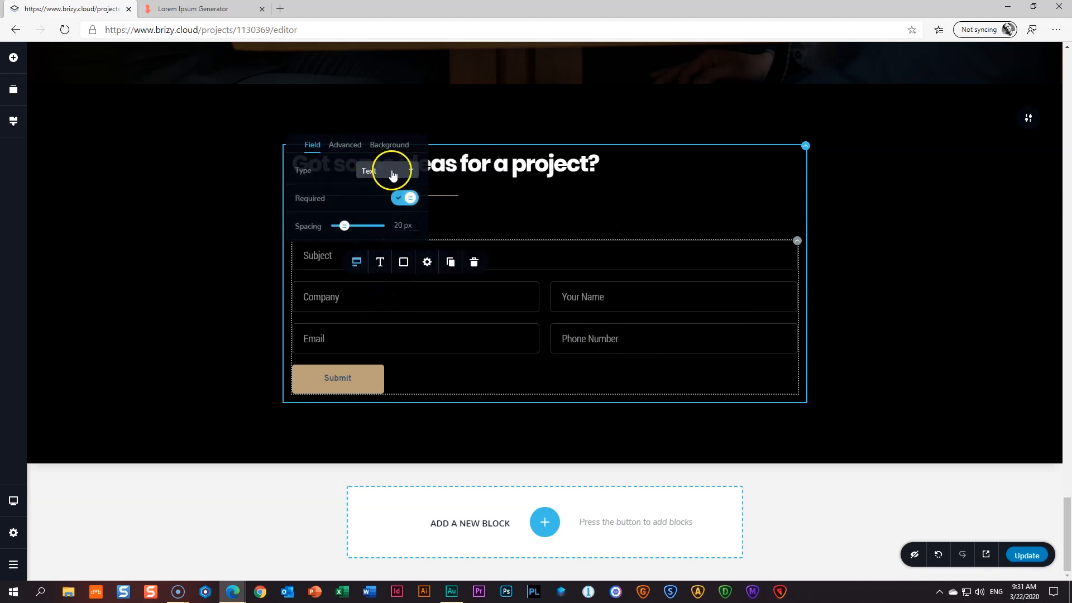
{"action": "left_click", "coordinate": [342, 339]}
{"action": "left_click", "coordinate": [357, 304]}
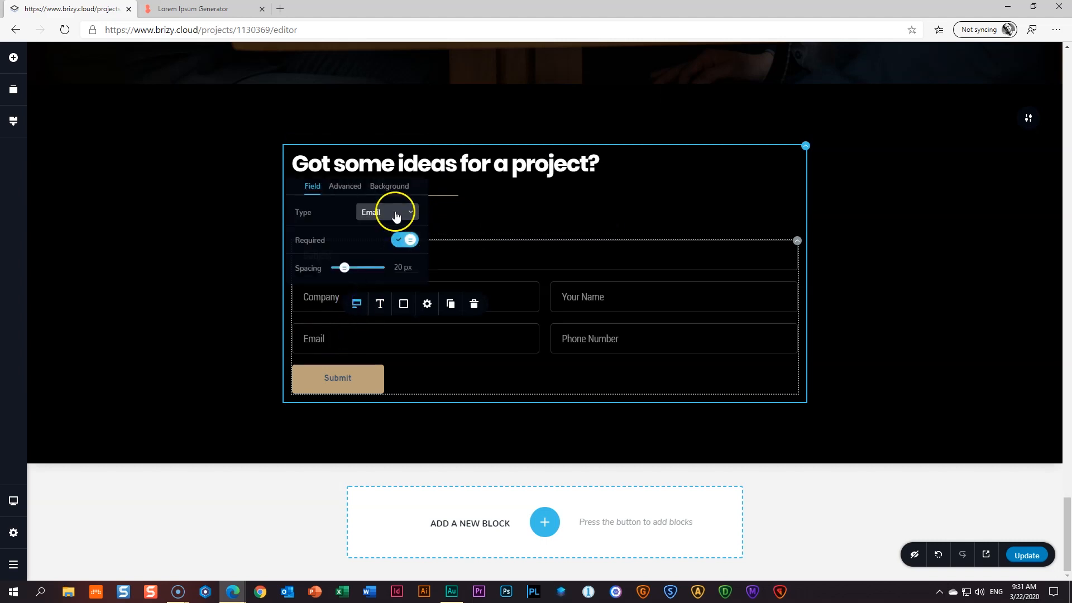
{"action": "left_click", "coordinate": [590, 296]}
{"action": "left_click", "coordinate": [615, 261]}
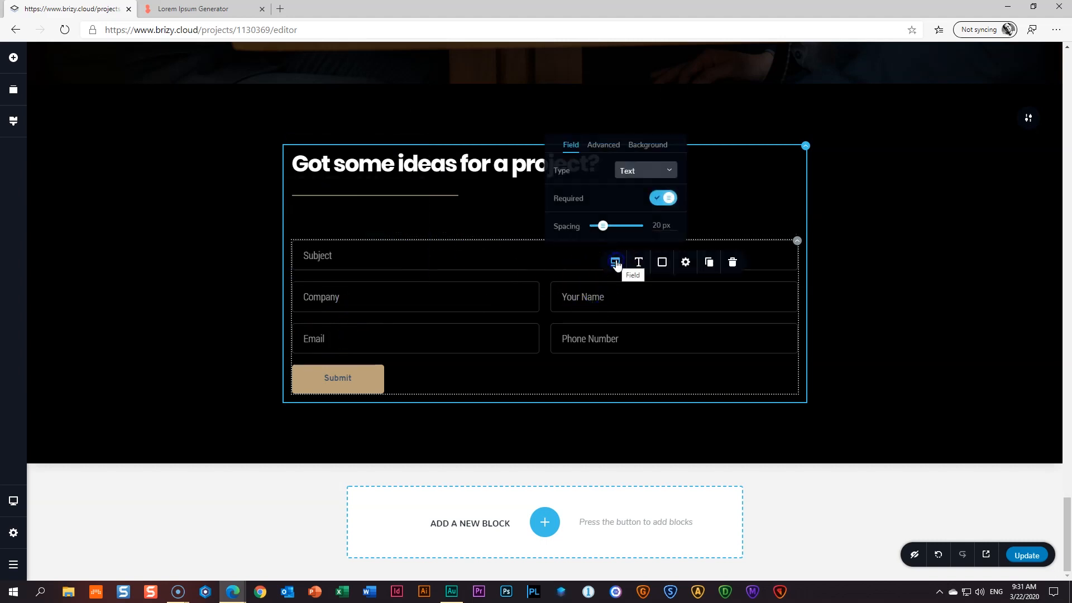
{"action": "left_click", "coordinate": [592, 333]}
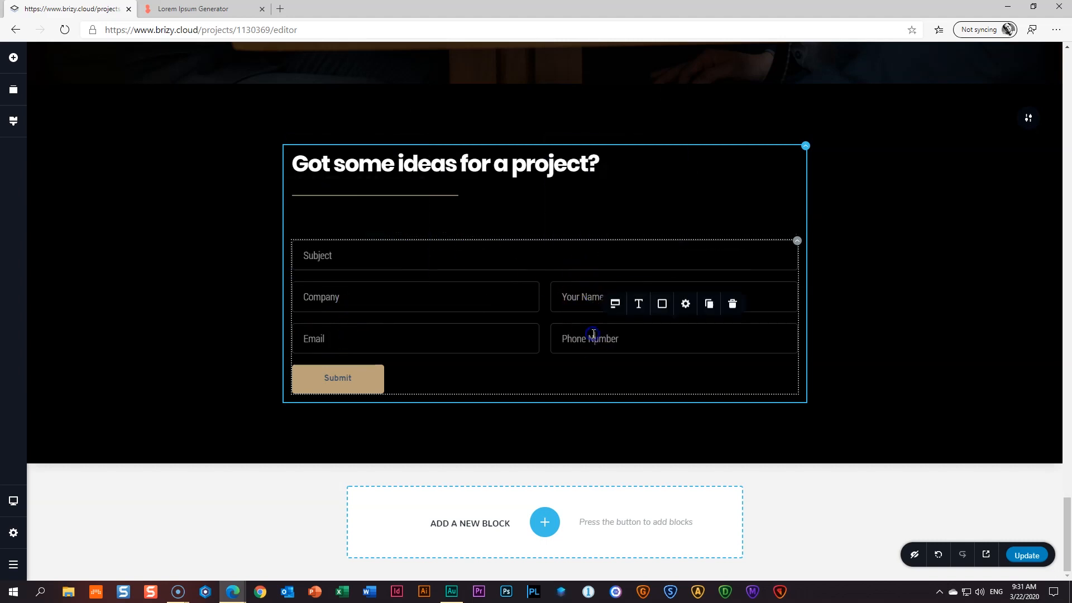
{"action": "left_click", "coordinate": [616, 304]}
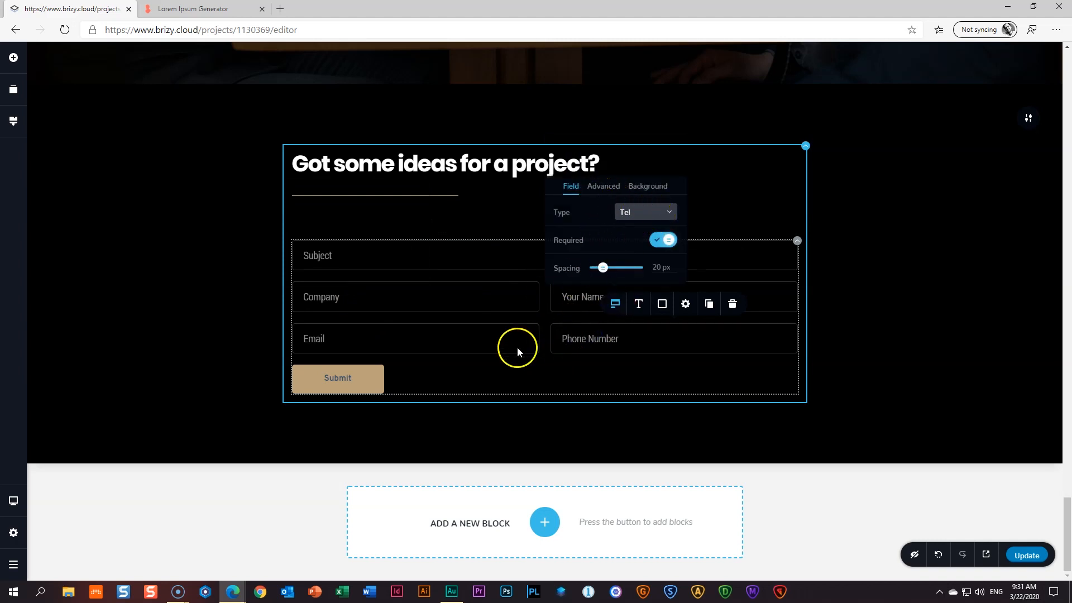
- Give the Submit button white text, with a #344D6C hover background and white hover text
{"action": "left_click", "coordinate": [355, 379]}
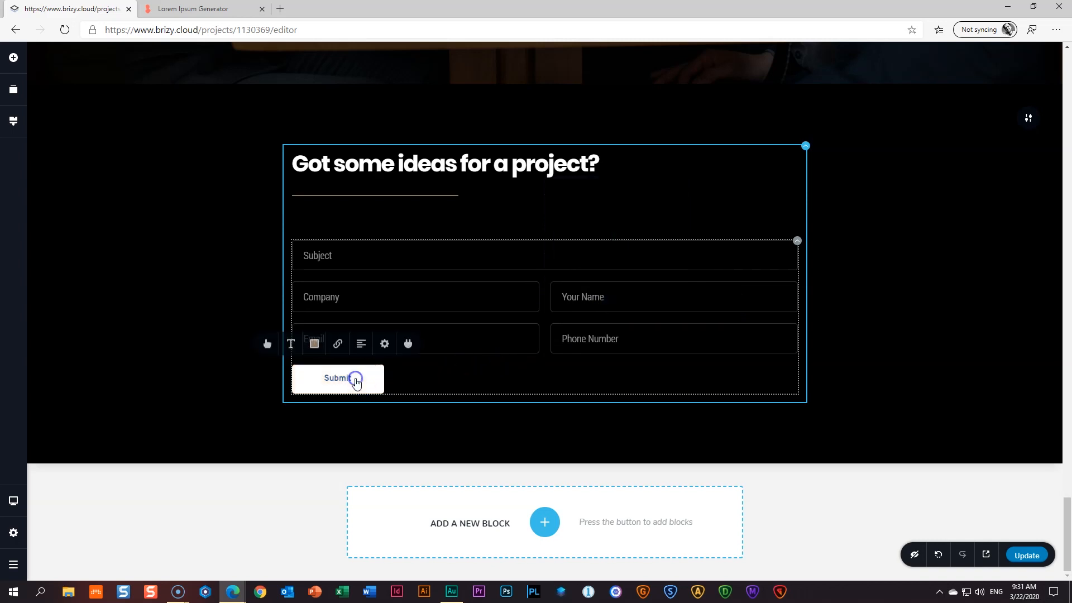
{"action": "left_click", "coordinate": [313, 345]}
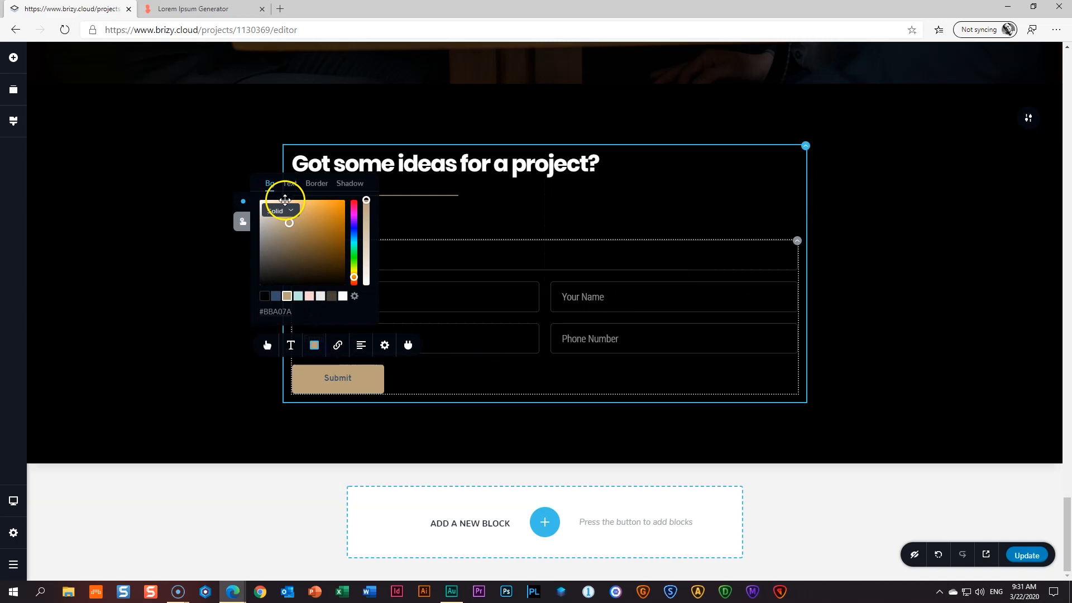
{"action": "left_click", "coordinate": [289, 186]}
{"action": "left_click", "coordinate": [343, 296]}
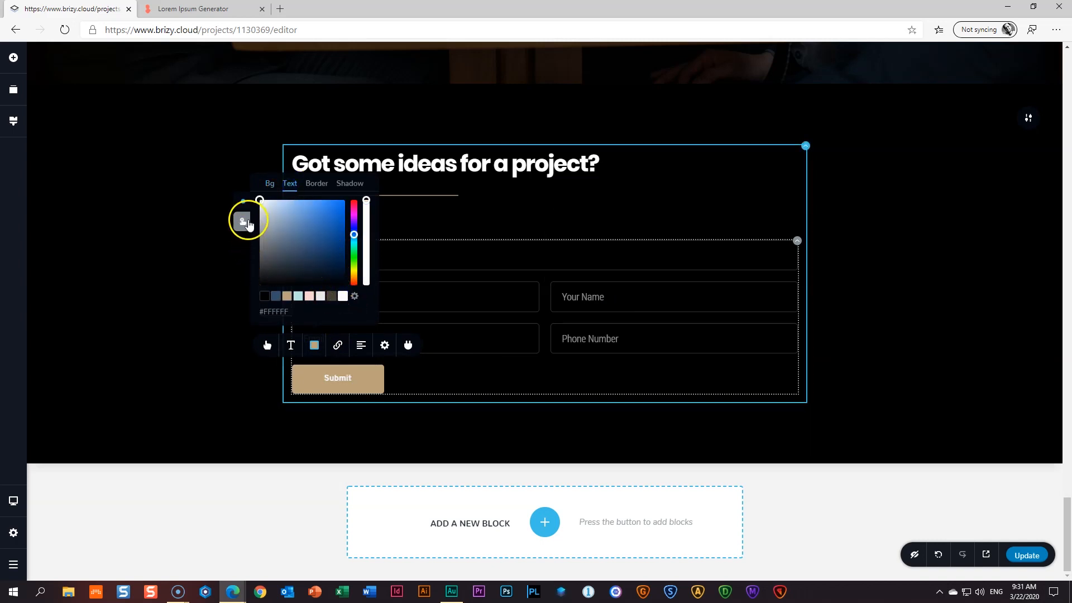
{"action": "left_click", "coordinate": [244, 223]}
{"action": "left_click", "coordinate": [276, 297]}
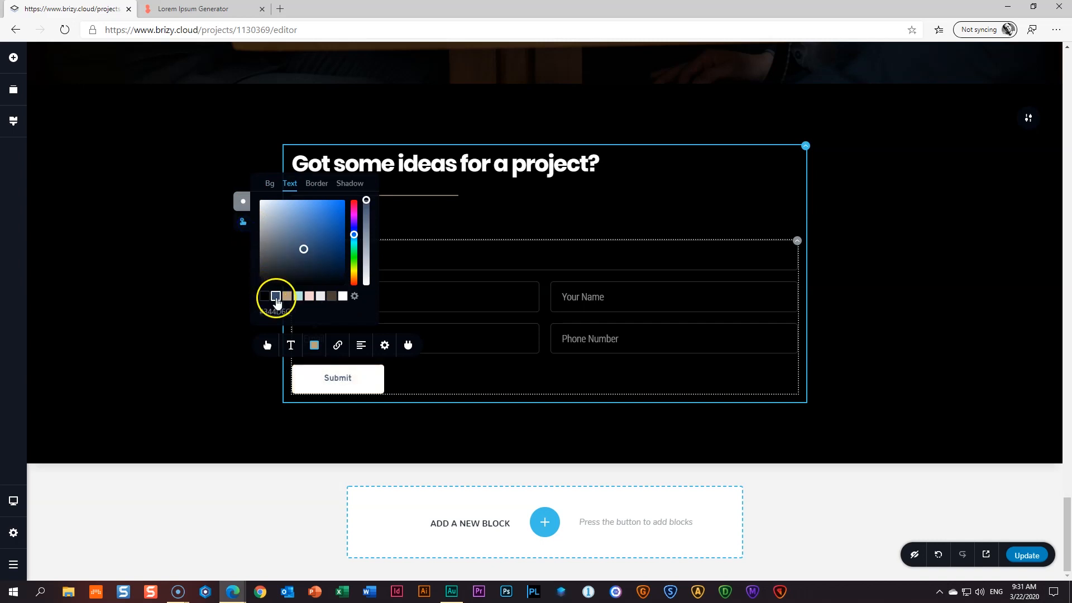
{"action": "left_click", "coordinate": [270, 185]}
{"action": "left_click", "coordinate": [276, 298]}
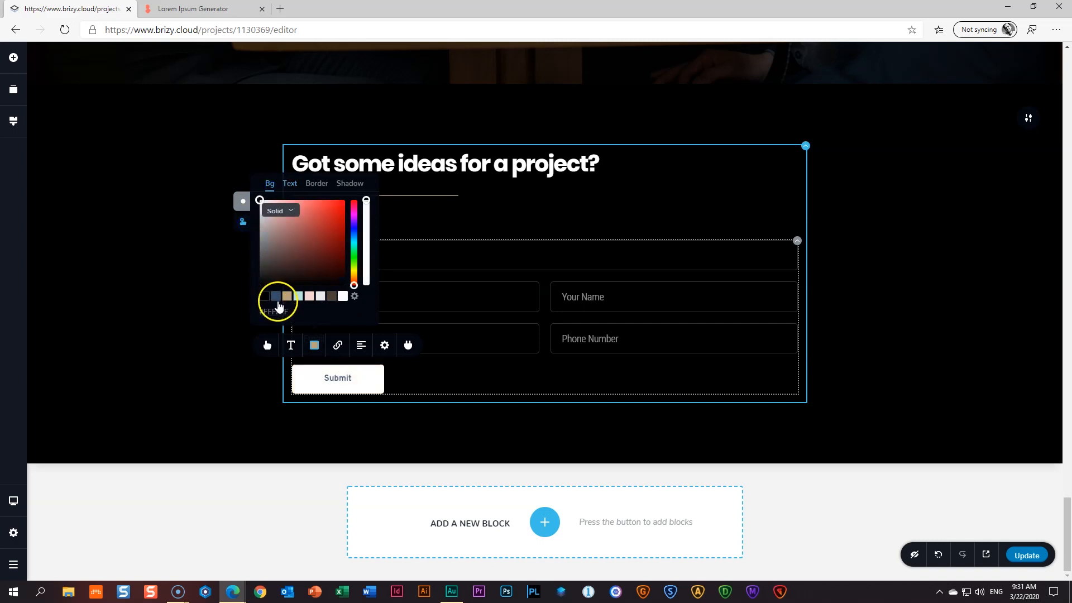
{"action": "left_click", "coordinate": [276, 297]}
{"action": "left_click", "coordinate": [289, 184]}
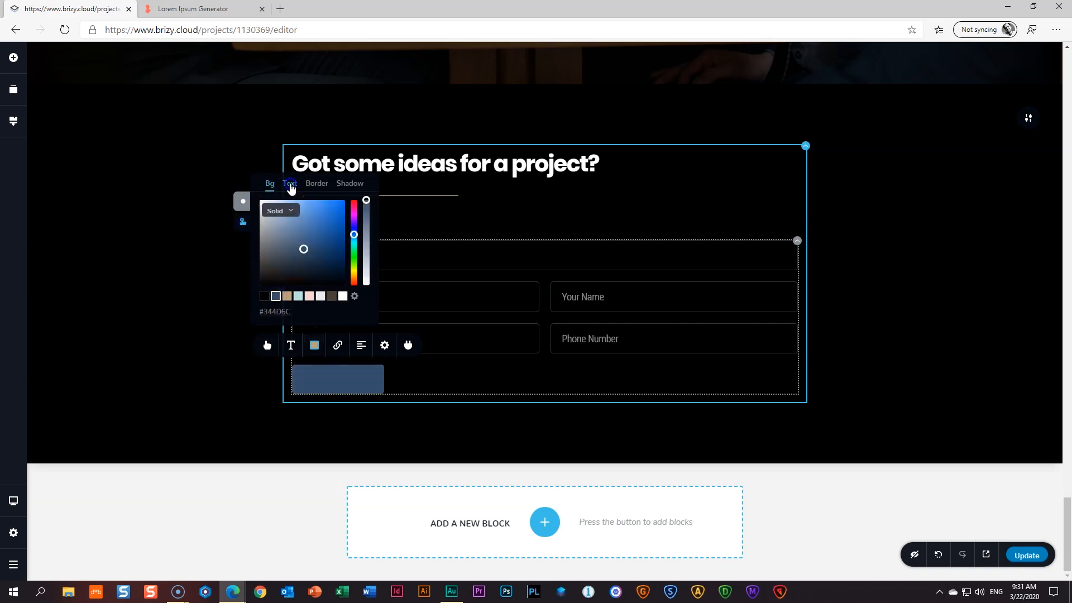
{"action": "left_click", "coordinate": [343, 297]}
- Set the Submit text to size 18, Semi Bold, with line height 1.0
{"action": "left_click", "coordinate": [267, 346]}
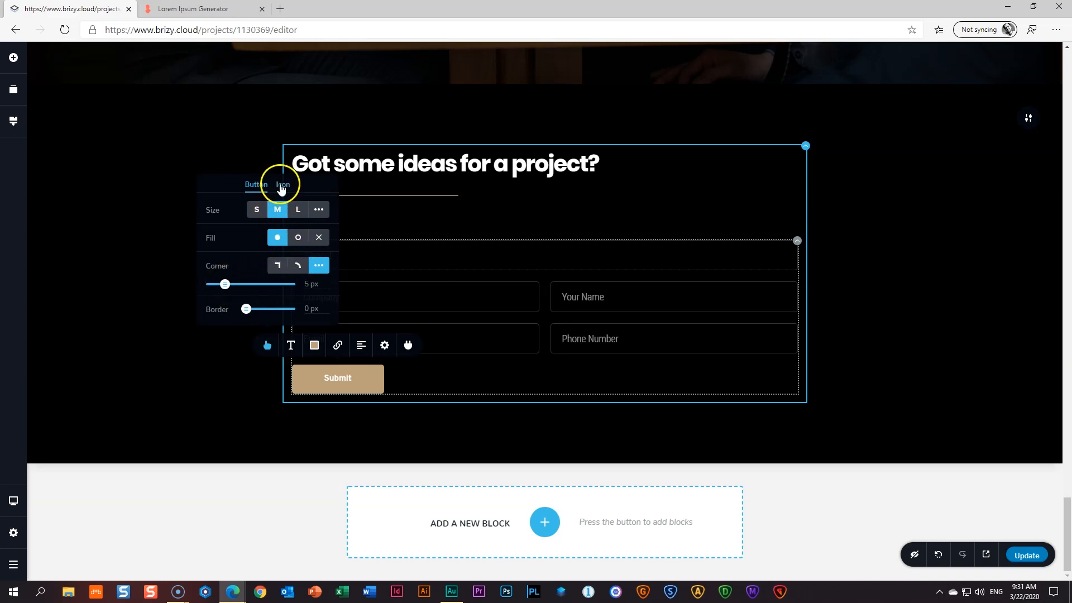
{"action": "left_click", "coordinate": [292, 346]}
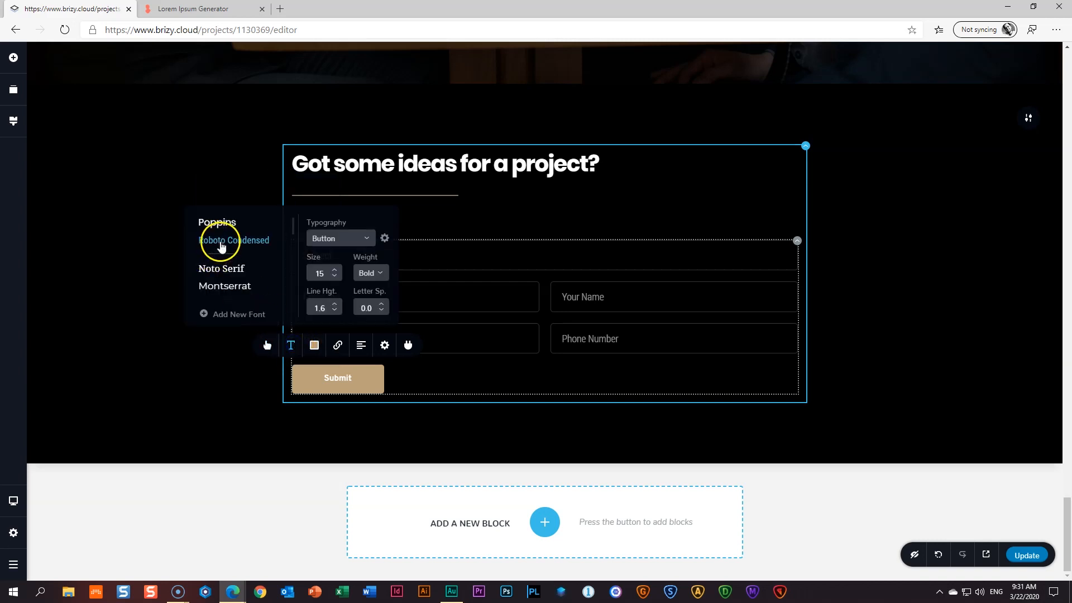
{"action": "left_click", "coordinate": [334, 270]}
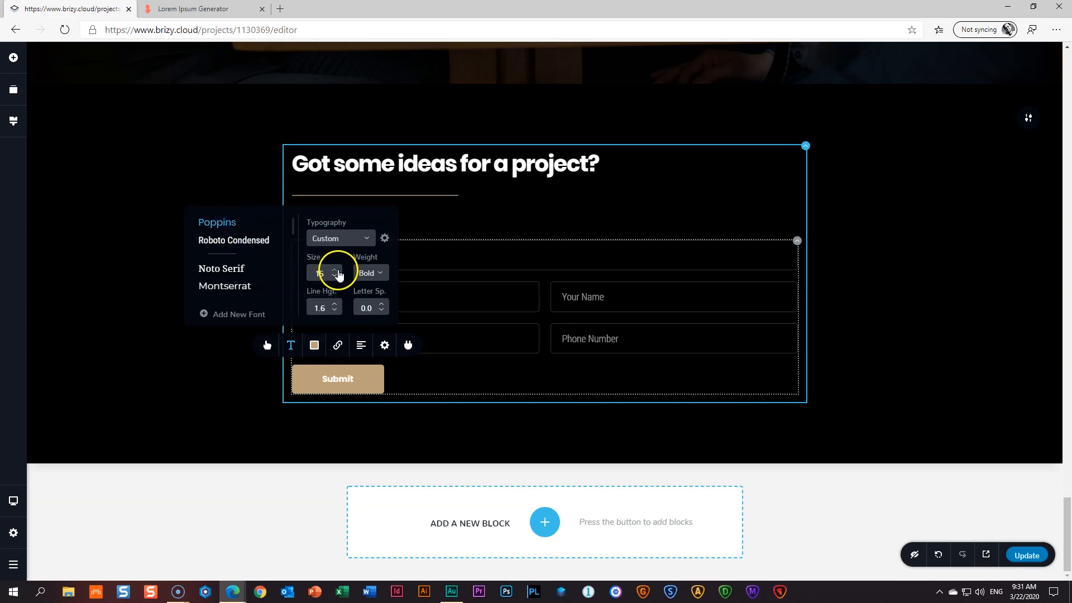
{"action": "left_click", "coordinate": [371, 273]}
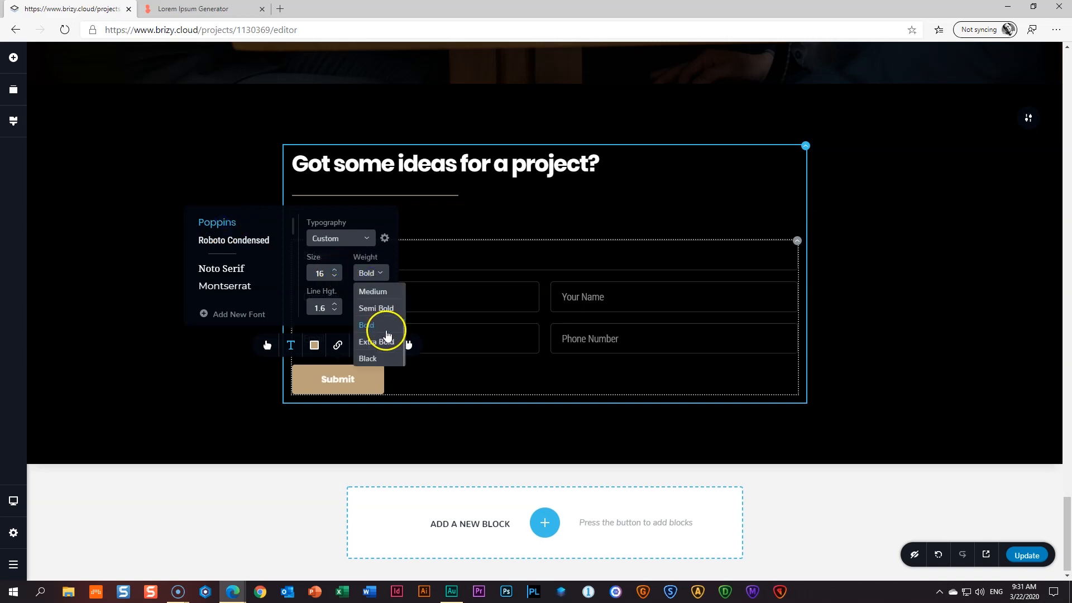
{"action": "left_click", "coordinate": [380, 308]}
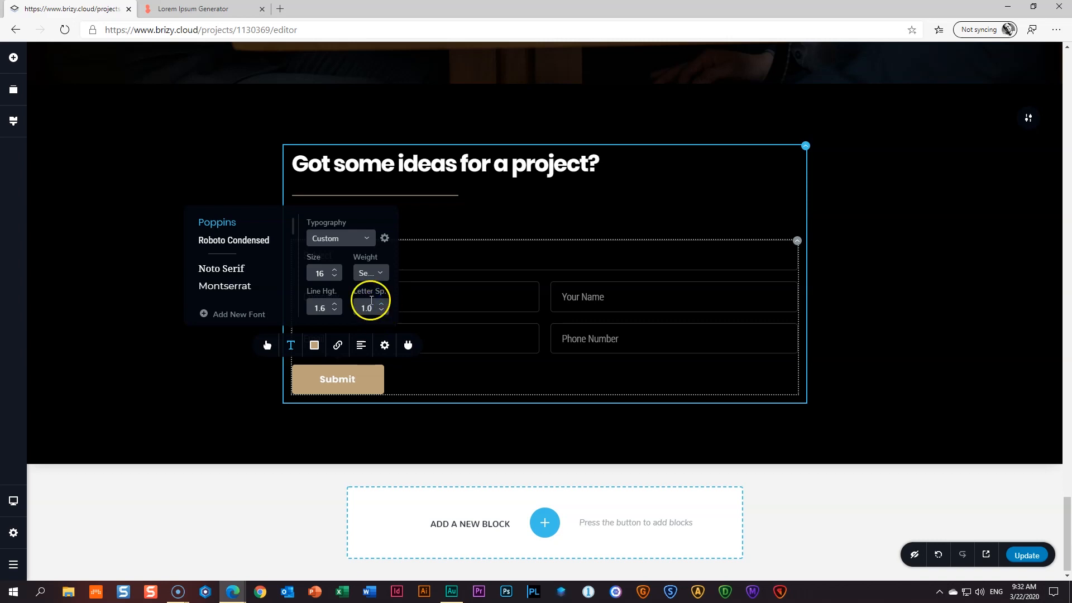
{"action": "left_click", "coordinate": [334, 269]}
{"action": "left_click", "coordinate": [334, 269]}
{"action": "left_click", "coordinate": [335, 312]}
{"action": "left_click", "coordinate": [335, 313]}
{"action": "left_click", "coordinate": [335, 312]}
{"action": "left_click", "coordinate": [335, 313]}
{"action": "left_click", "coordinate": [335, 312]}
{"action": "left_click", "coordinate": [335, 312]}
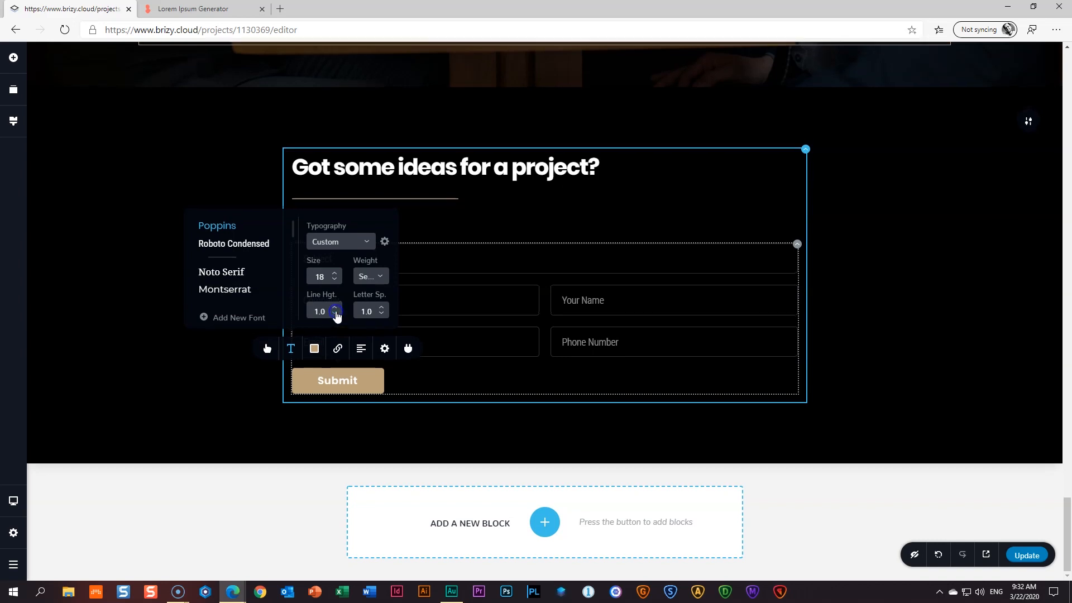
- Switch the Submit button to a custom size with a 20 px height
{"action": "left_click", "coordinate": [267, 348]}
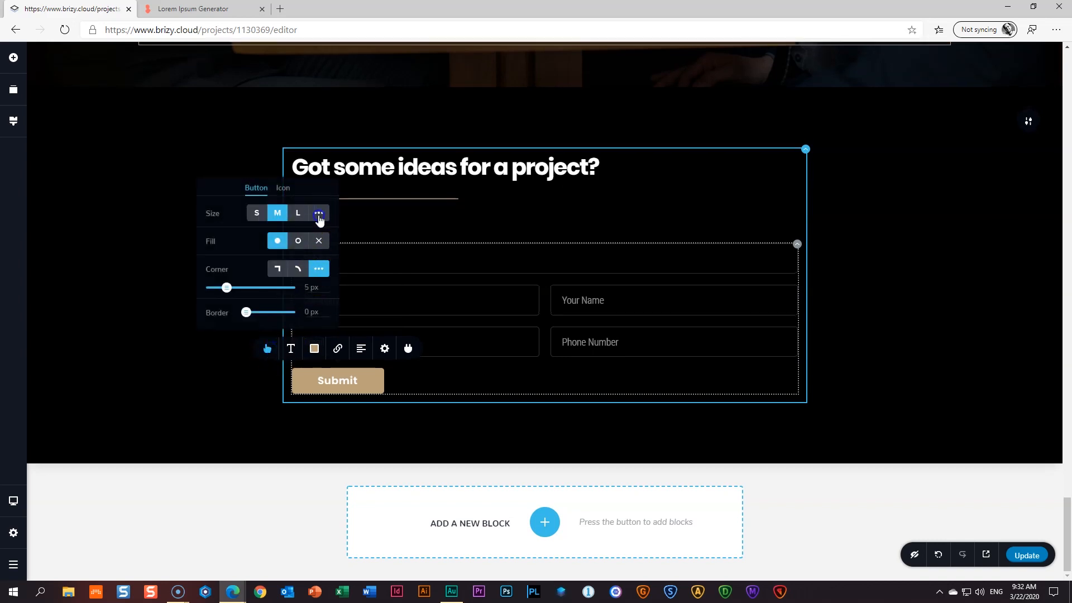
{"action": "left_click", "coordinate": [319, 215]}
{"action": "left_click_drag", "start_coordinate": [250, 237], "coordinate": [254, 237]}
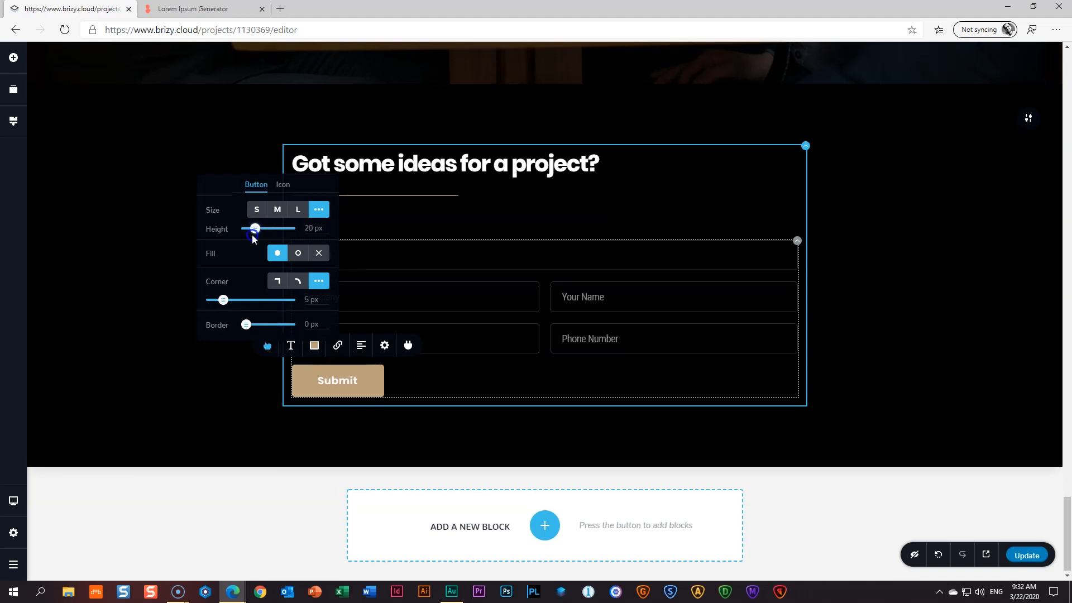
{"action": "left_click", "coordinate": [165, 257]}
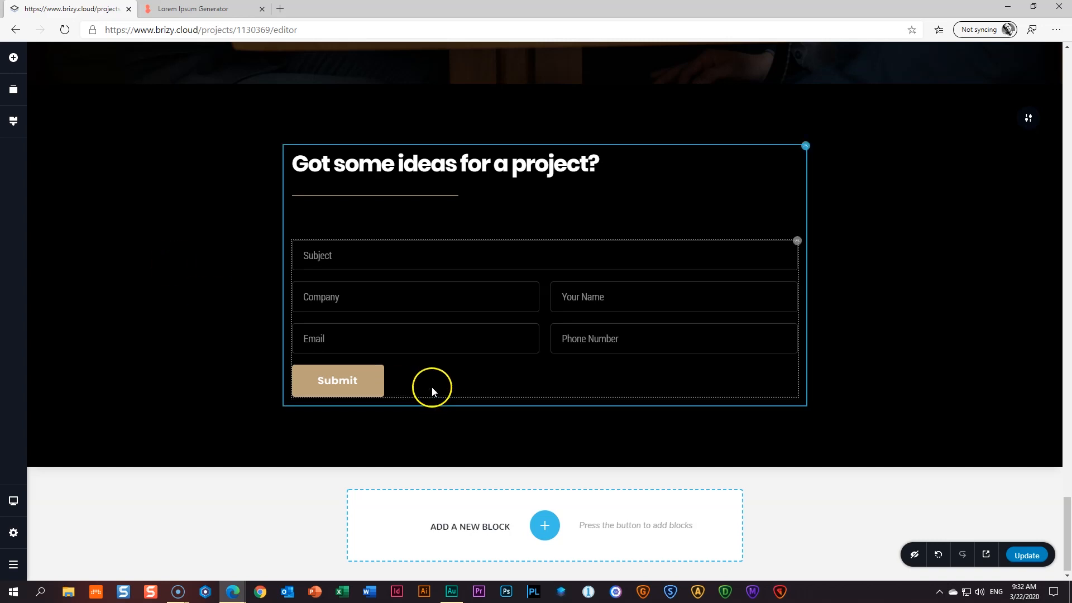
{"action": "left_click", "coordinate": [342, 391]}
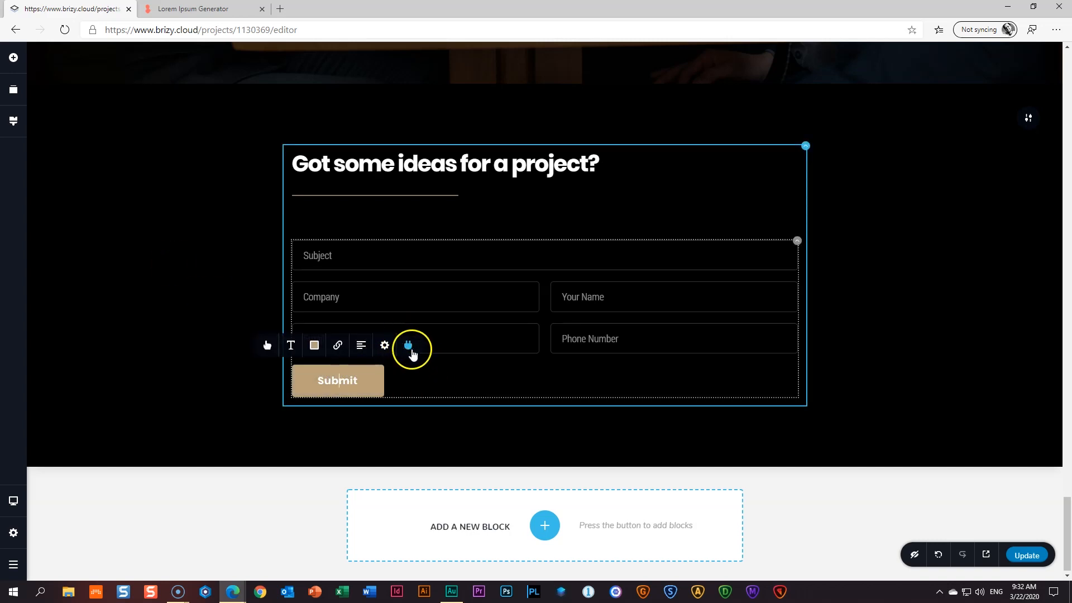
{"action": "left_click", "coordinate": [410, 345]}
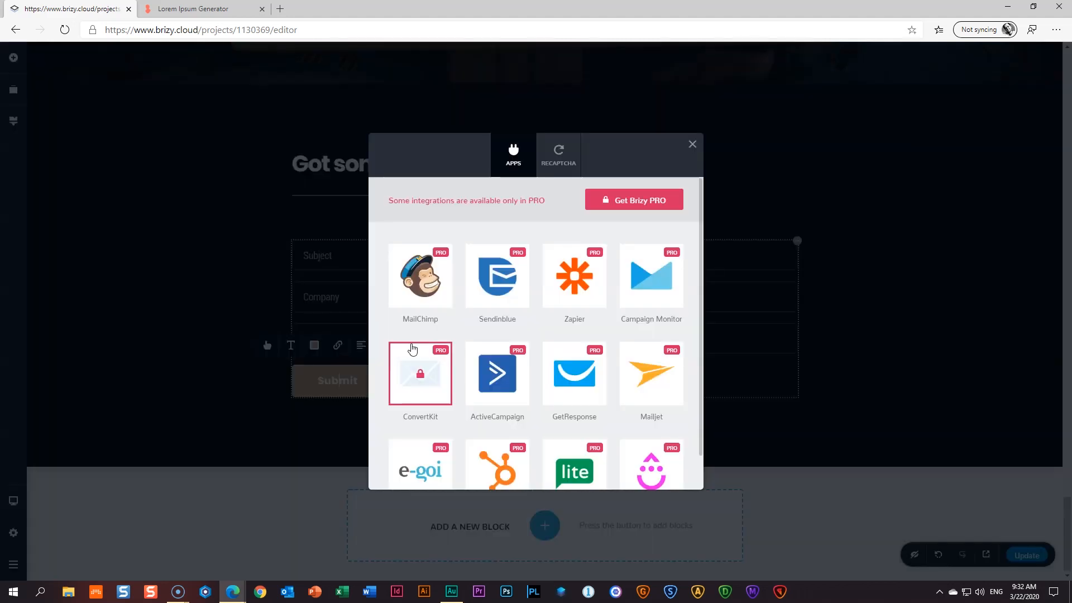
{"action": "scroll", "coordinate": [599, 331], "scroll_direction": "down", "scroll_amount": 2}
{"action": "scroll", "coordinate": [602, 332], "scroll_direction": "up", "scroll_amount": 2}
{"action": "left_click", "coordinate": [560, 157]}
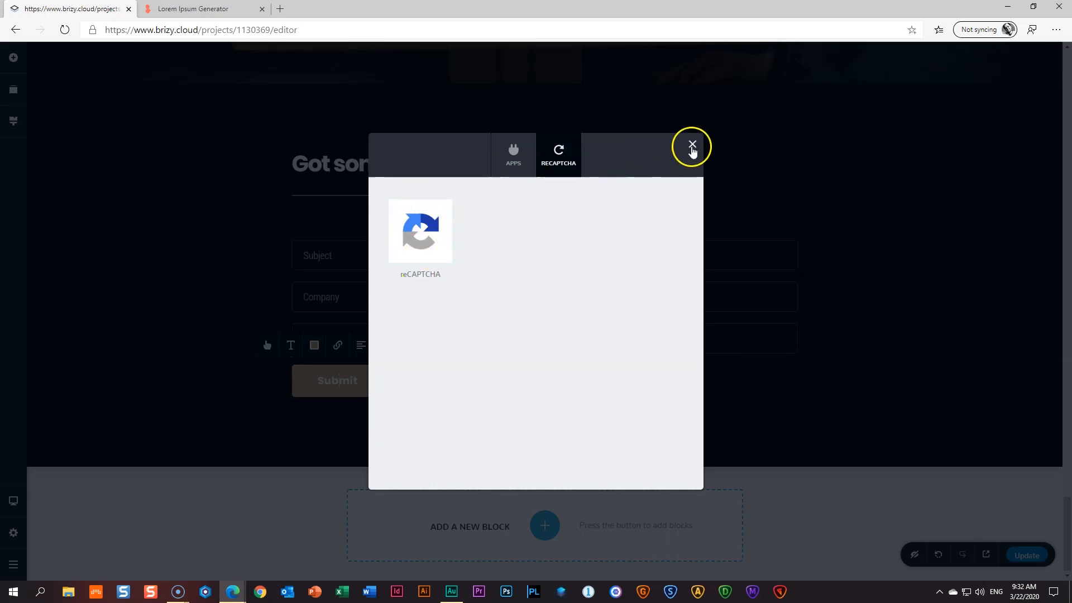
{"action": "left_click", "coordinate": [693, 144]}
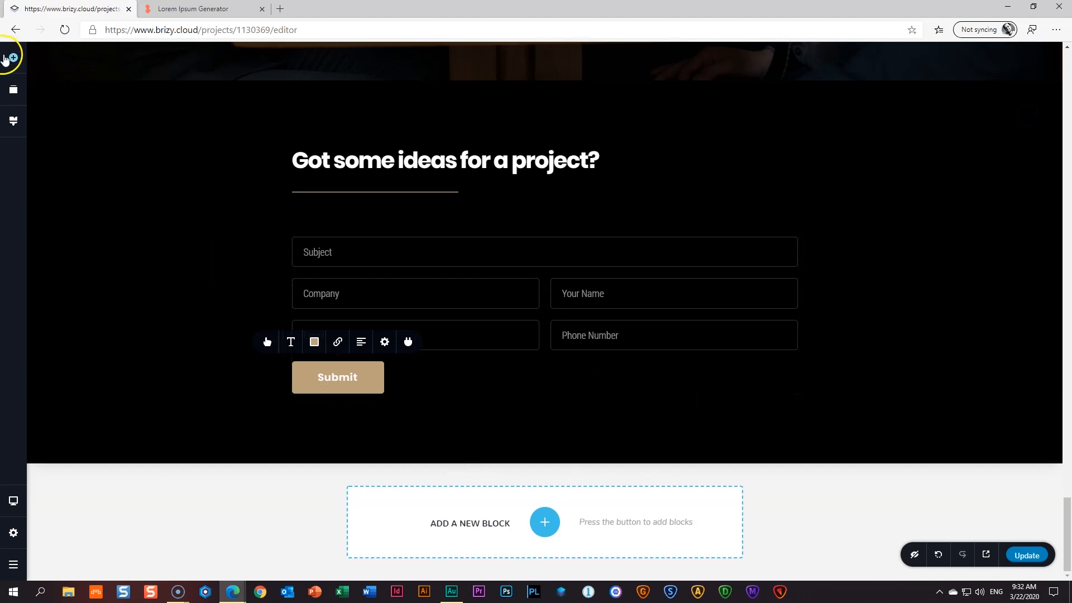
- Add a Text and a Spacer below the form, with the text white and centred
{"action": "left_click", "coordinate": [12, 59]}
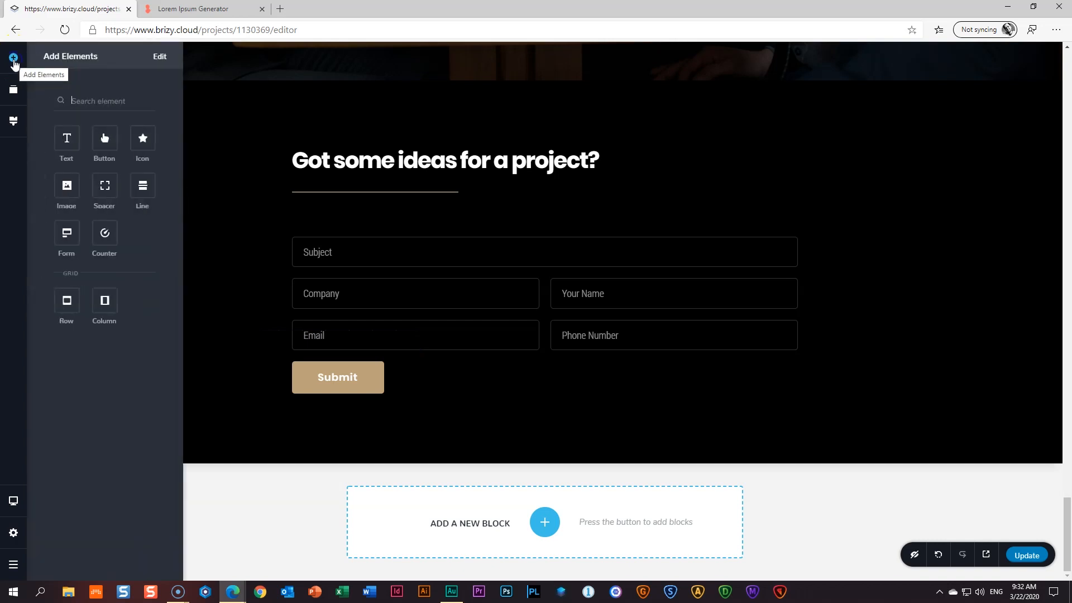
{"action": "left_click_drag", "start_coordinate": [67, 138], "coordinate": [511, 414]}
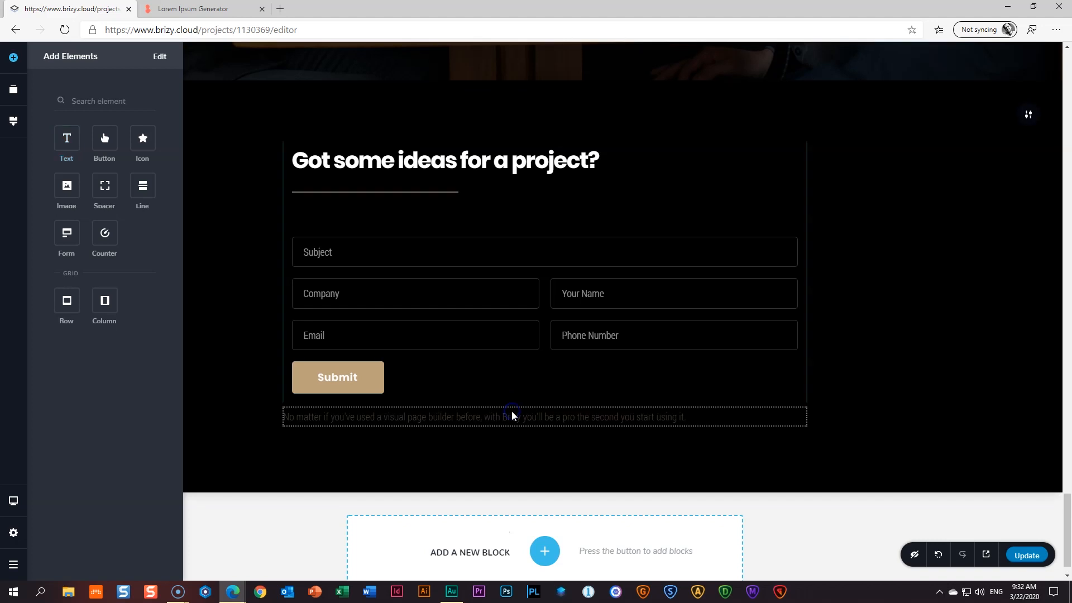
{"action": "left_click_drag", "start_coordinate": [104, 186], "coordinate": [552, 432]}
{"action": "left_click", "coordinate": [537, 457]}
{"action": "triple_click", "coordinate": [537, 457]}
{"action": "left_click", "coordinate": [463, 424]}
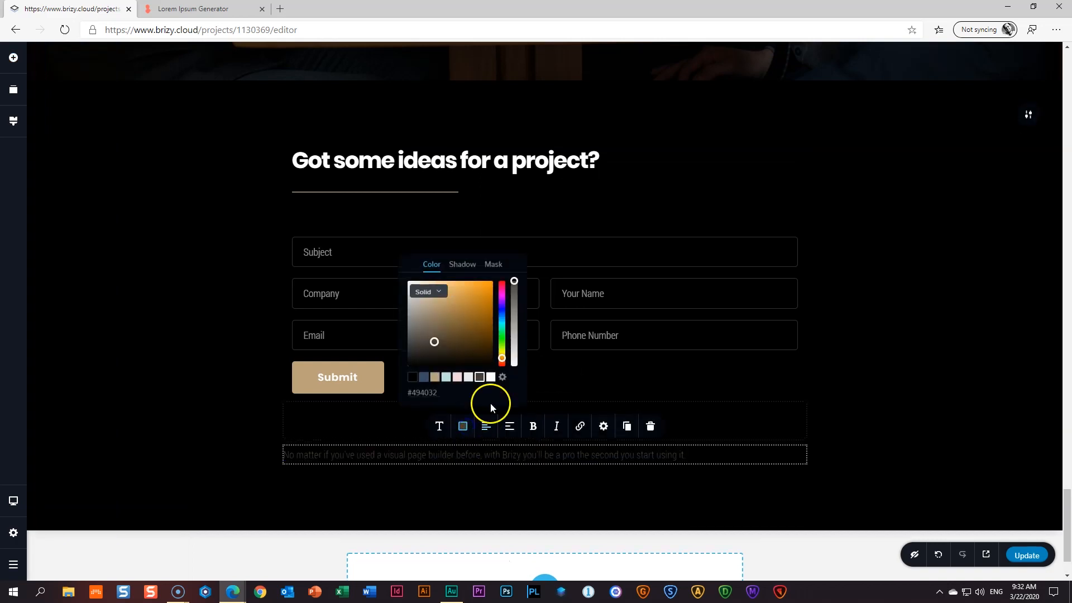
{"action": "left_click", "coordinate": [491, 378]}
{"action": "left_click", "coordinate": [487, 427]}
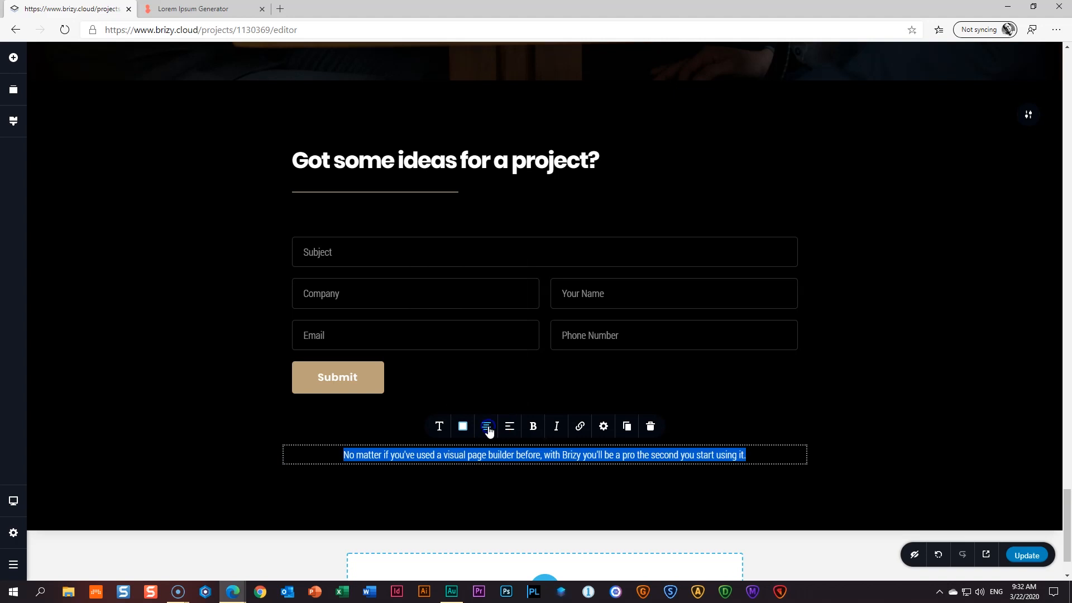
- Replace the text with '© Copyright 2020 | Madman Productions' and reduce the footer's bottom padding
{"action": "triple_click", "coordinate": [528, 457]}
{"action": "key", "text": "alt"}
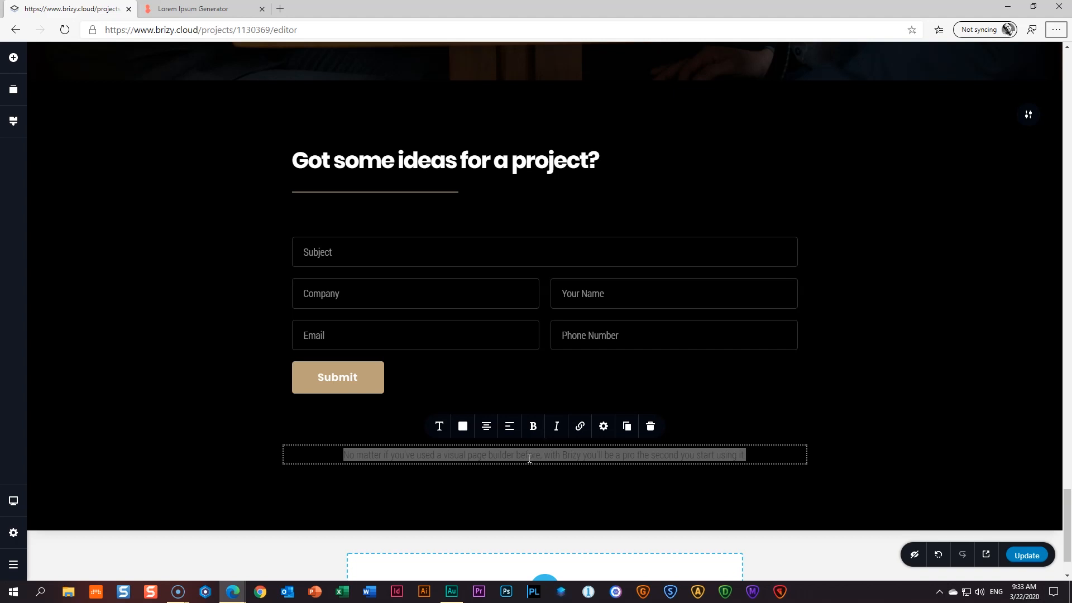
{"action": "left_click", "coordinate": [530, 457]}
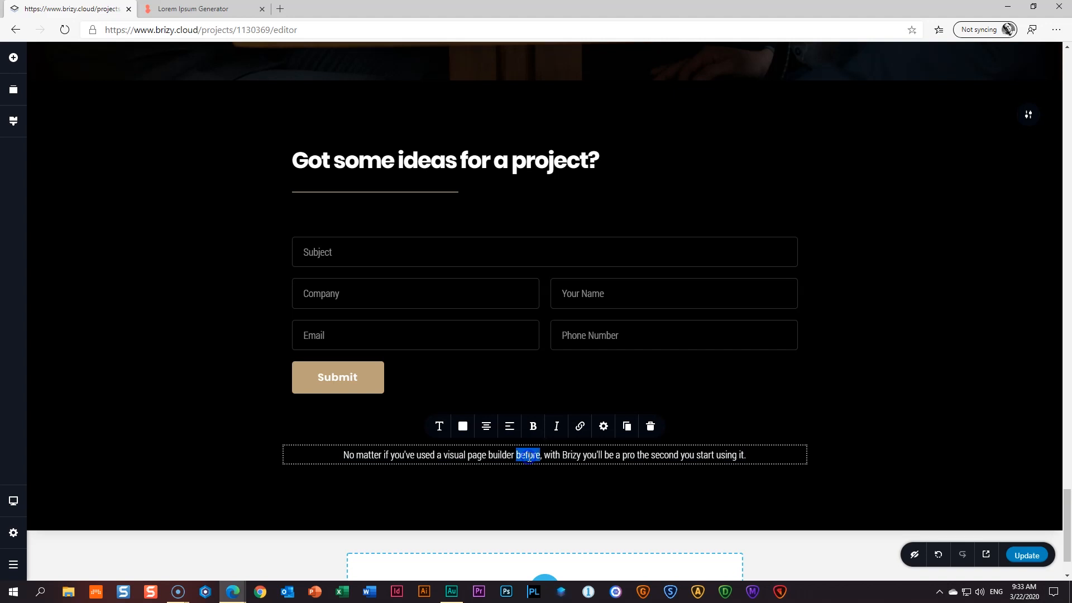
{"action": "triple_click", "coordinate": [530, 457]}
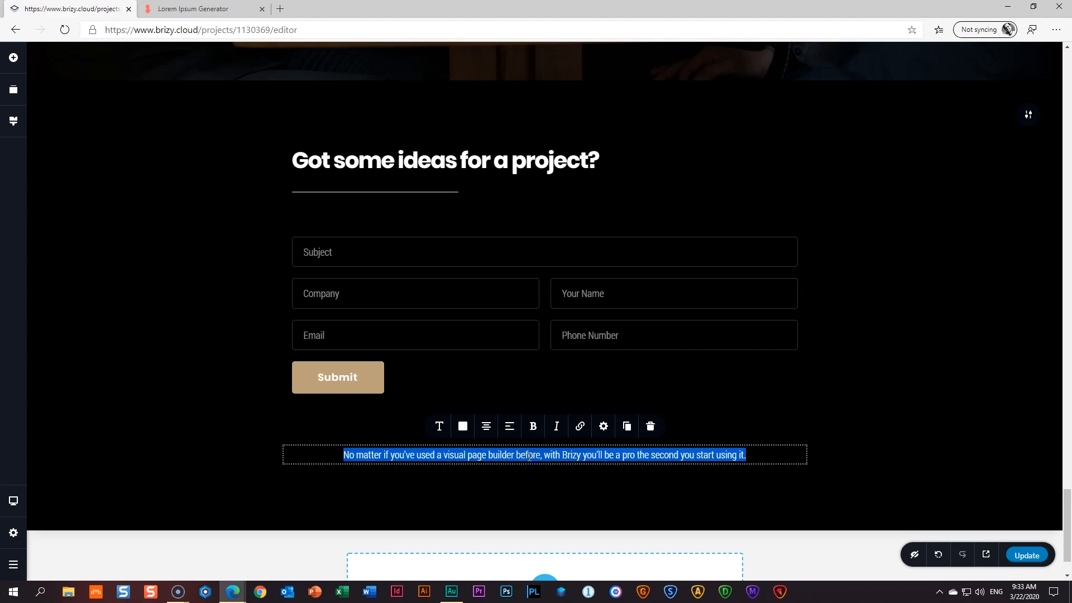
{"action": "key", "text": "BackSpace"}
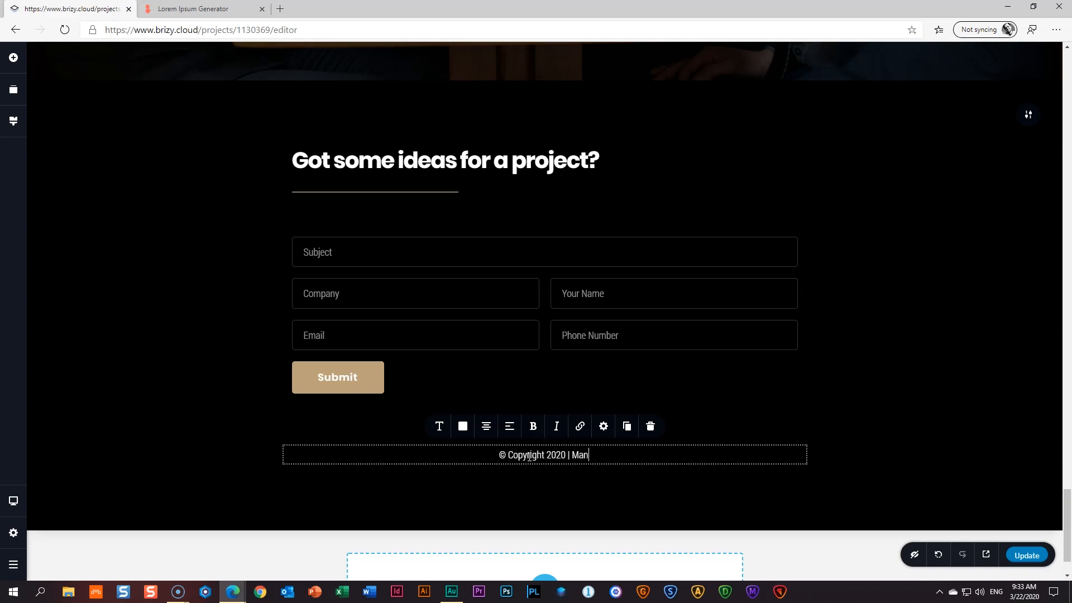
{"action": "type", "text": "an Productions"}
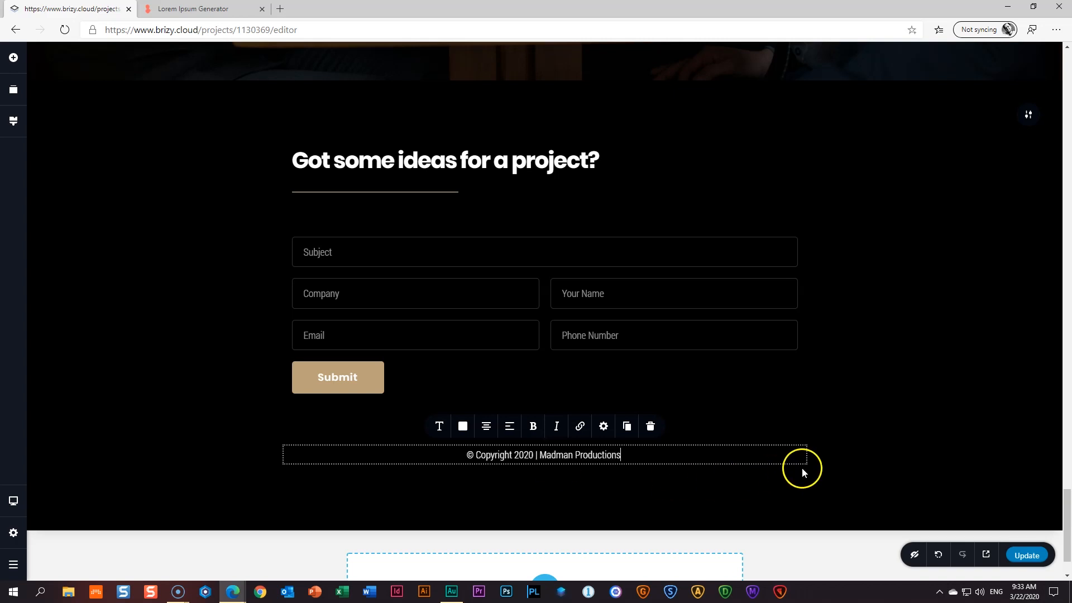
{"action": "left_click", "coordinate": [867, 471]}
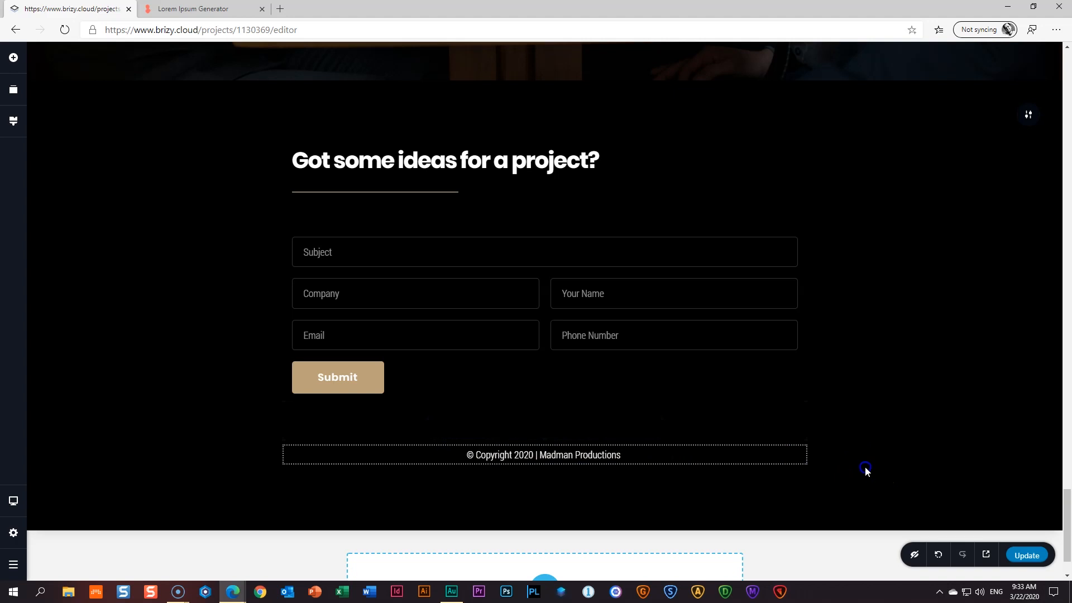
{"action": "left_click_drag", "start_coordinate": [675, 511], "coordinate": [680, 481]}
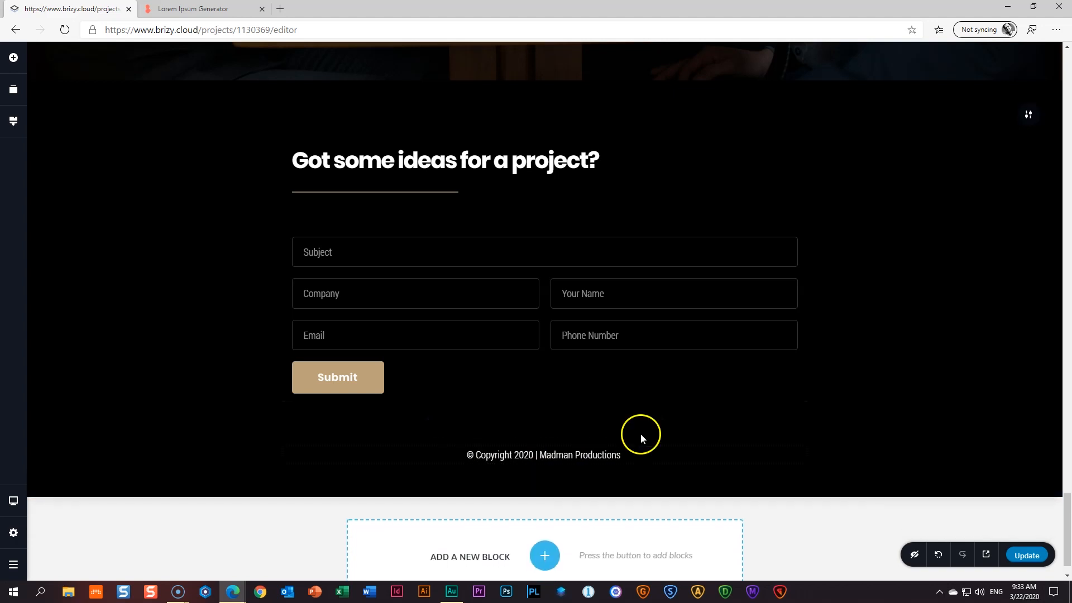
- Enlarge the spacer above the copyright line slightly
{"action": "left_click", "coordinate": [638, 430]}
{"action": "left_click_drag", "start_coordinate": [545, 439], "coordinate": [544, 449]}
{"action": "left_click", "coordinate": [946, 392]}
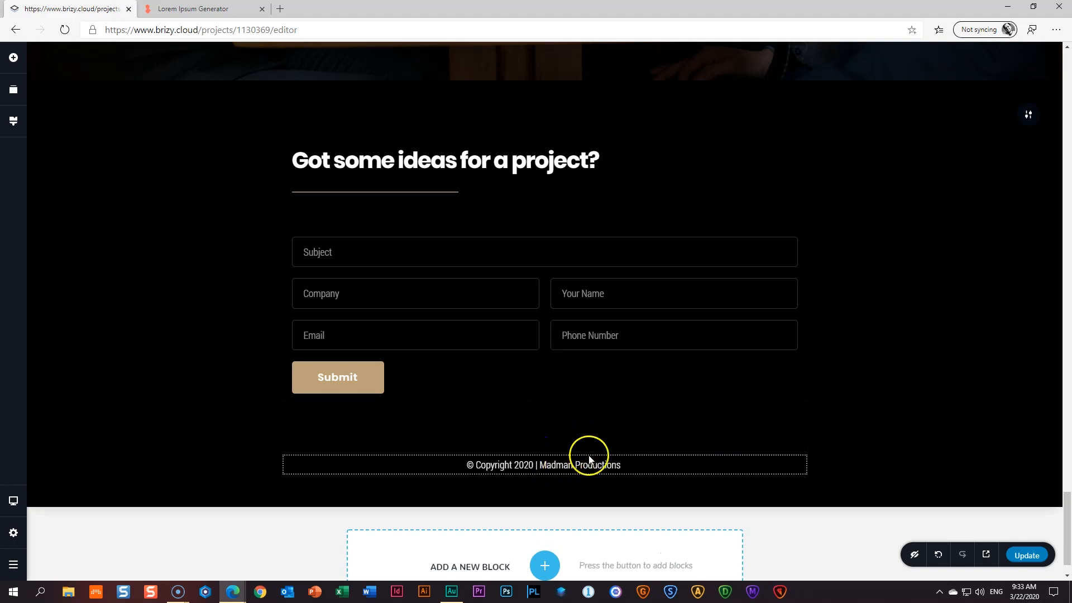
- Link 'Madman Productions' with Open In New Tab enabled
{"action": "left_click", "coordinate": [571, 468]}
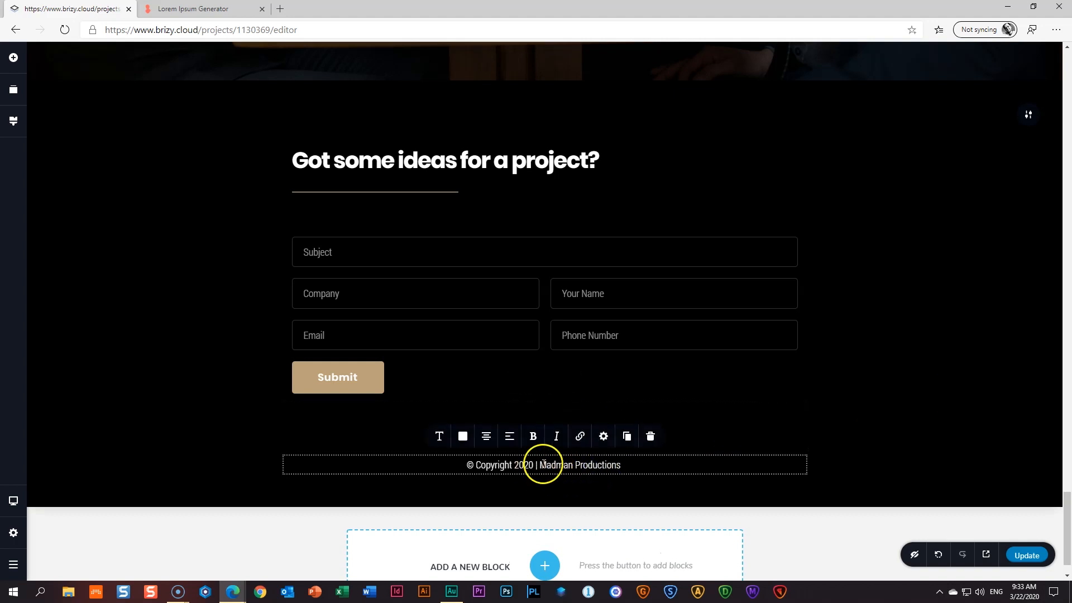
{"action": "left_click_drag", "start_coordinate": [542, 465], "coordinate": [610, 466]}
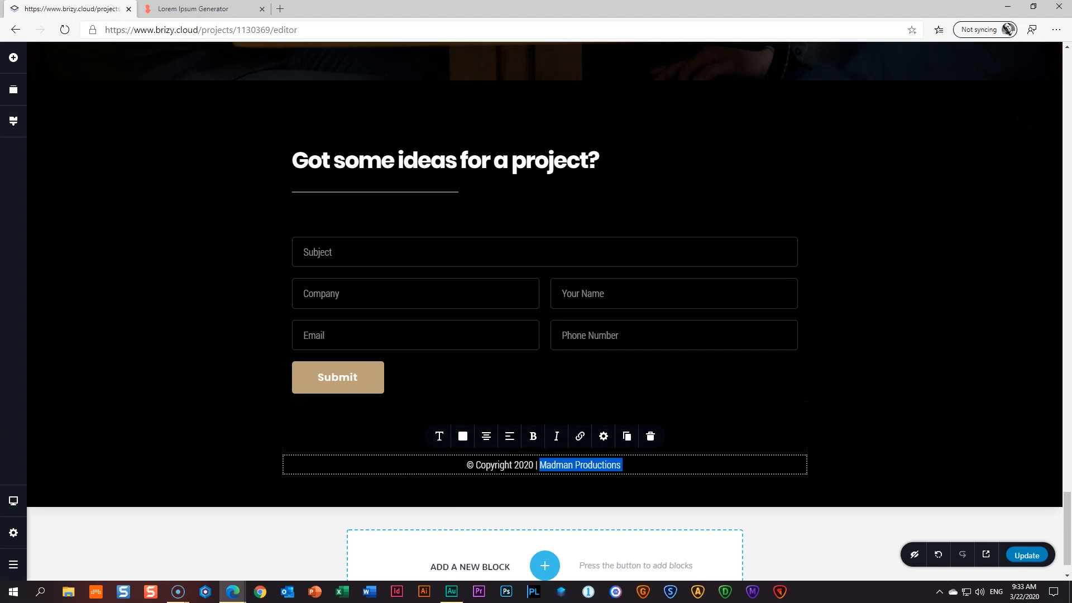
{"action": "left_click", "coordinate": [562, 461]}
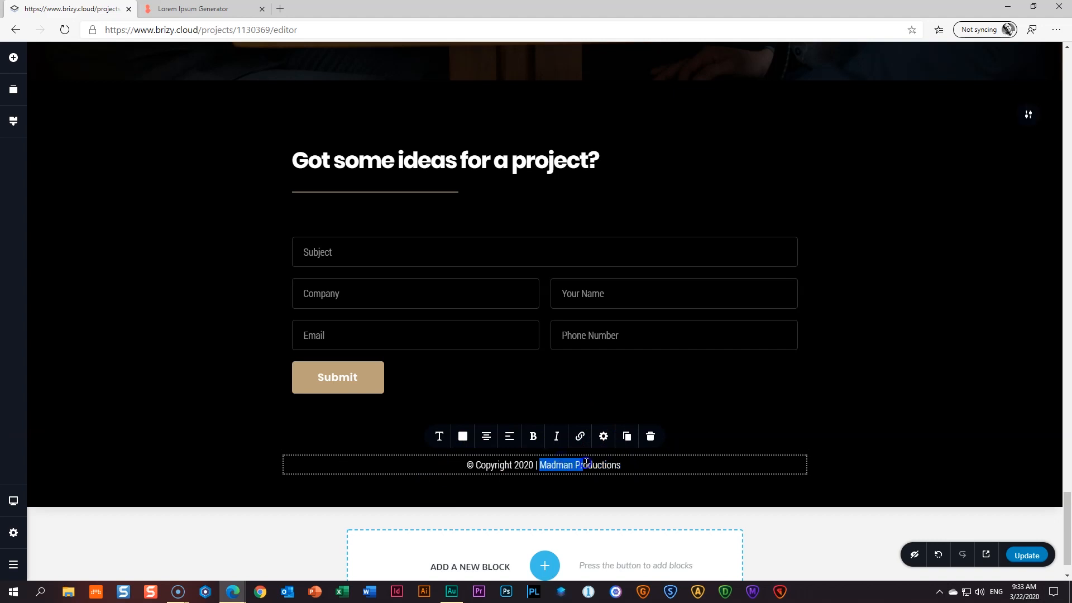
{"action": "left_click", "coordinate": [580, 437]}
{"action": "left_click", "coordinate": [588, 342]}
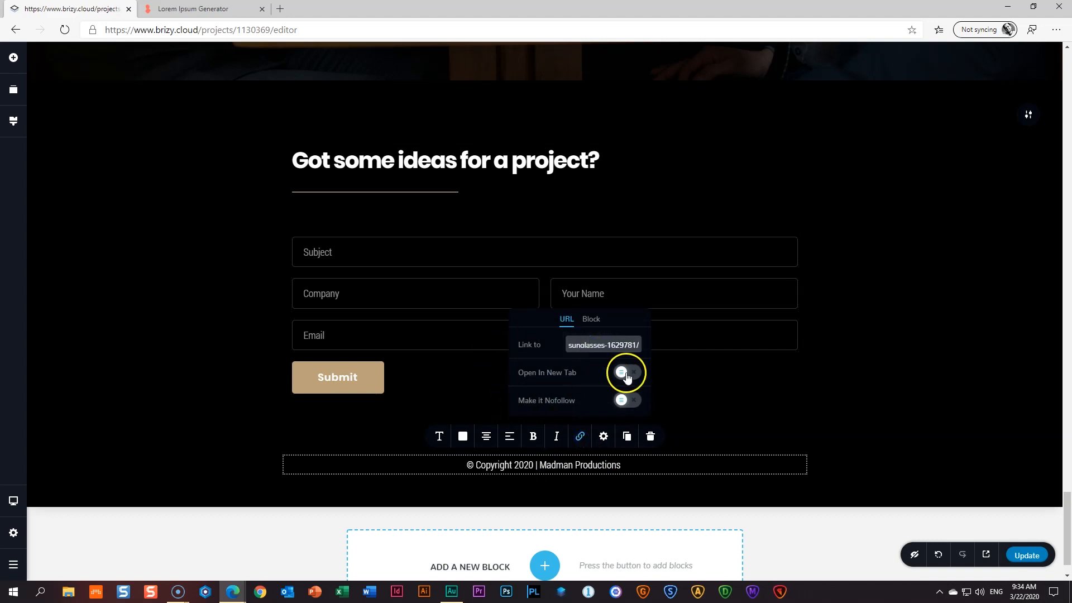
{"action": "left_click", "coordinate": [627, 374]}
{"action": "left_click", "coordinate": [885, 430]}
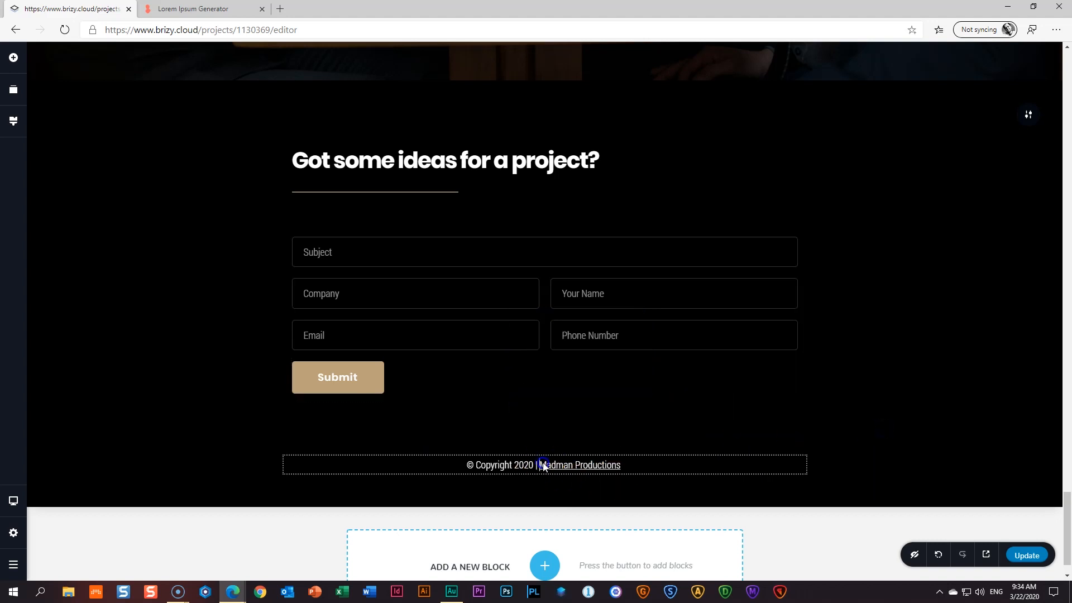
- Colour the Madman Productions link tan and preview the site
{"action": "left_click", "coordinate": [584, 462]}
{"action": "left_click_drag", "start_coordinate": [620, 465], "coordinate": [547, 468]}
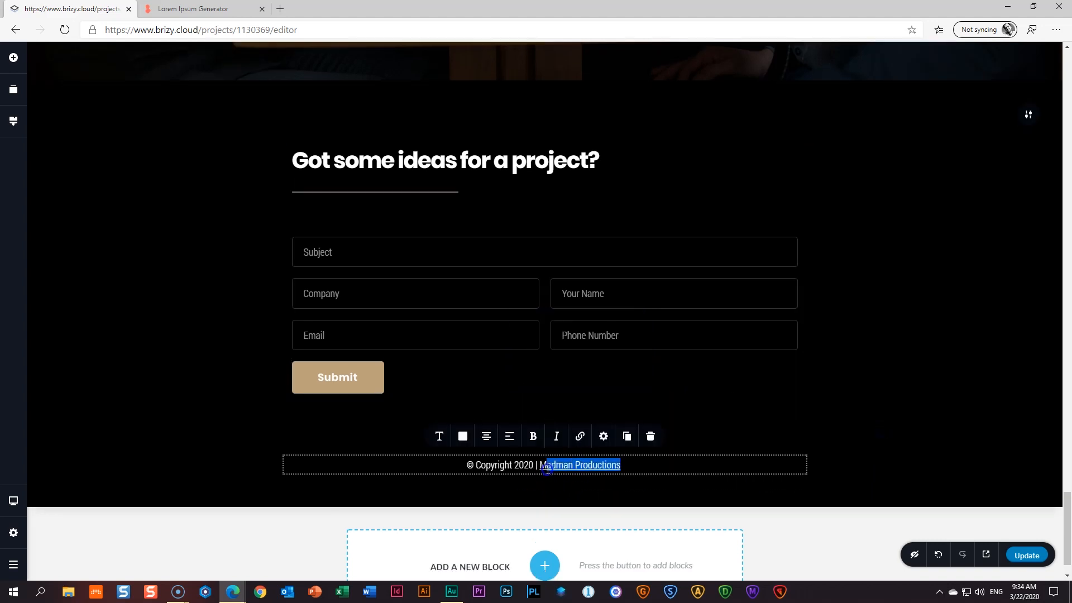
{"action": "left_click", "coordinate": [462, 434]}
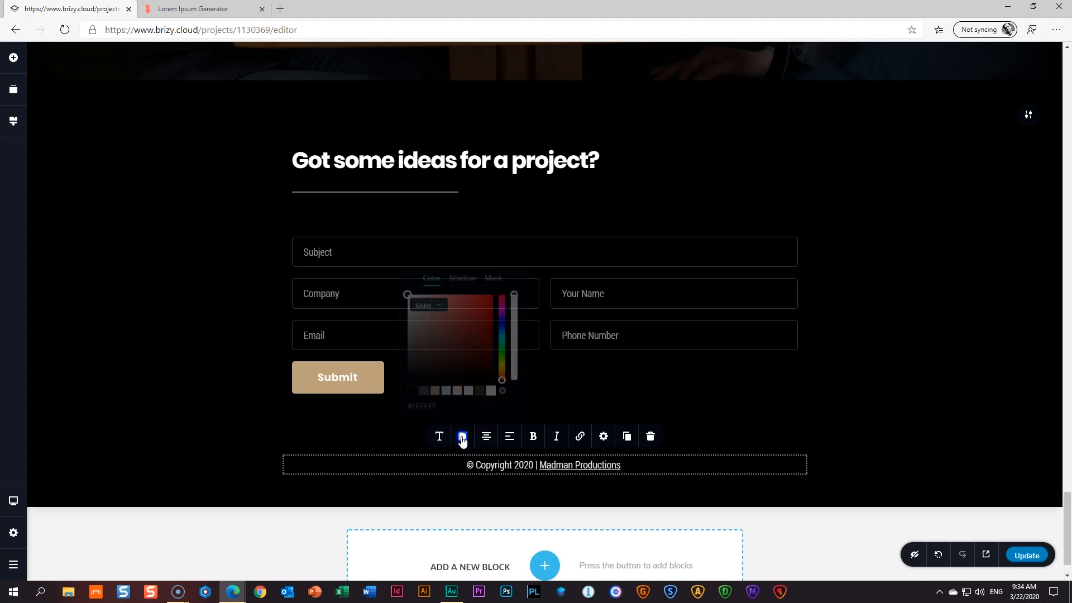
{"action": "left_click", "coordinate": [434, 388]}
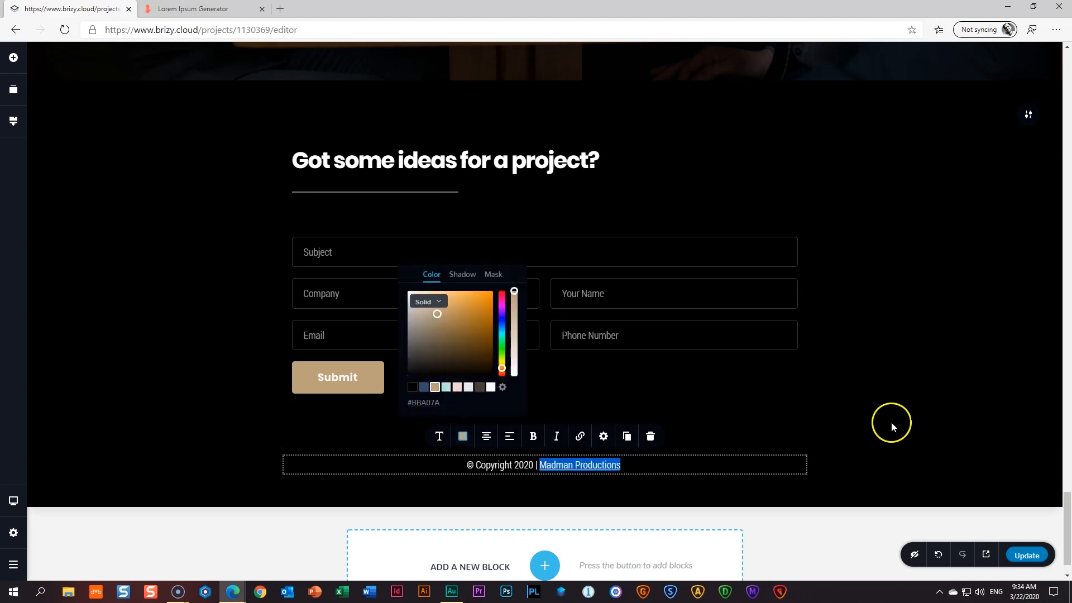
{"action": "left_click", "coordinate": [893, 423]}
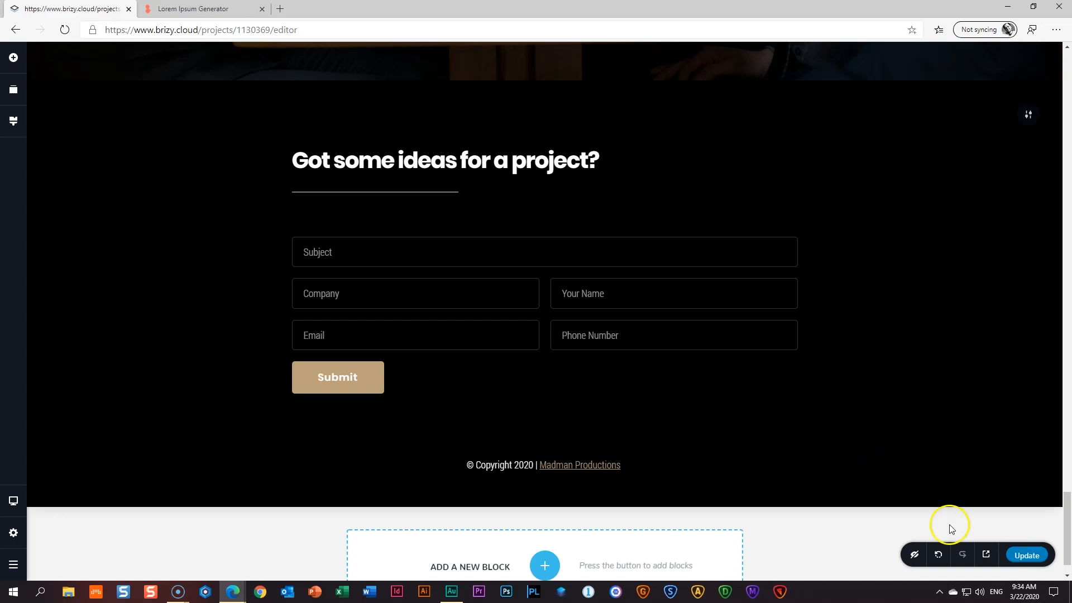
{"action": "left_click", "coordinate": [986, 554]}
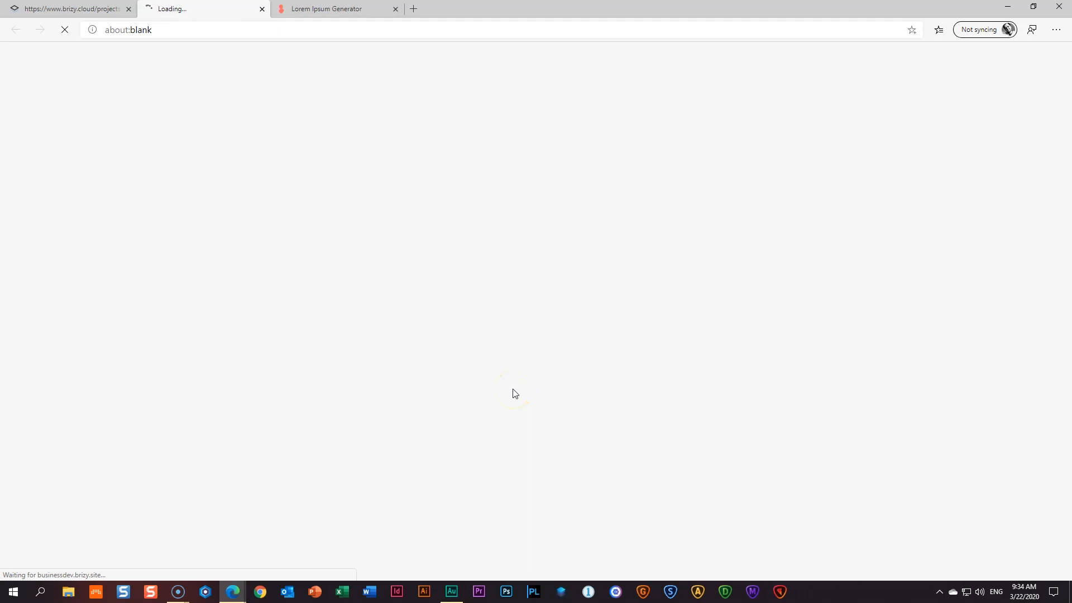
- Scroll to the preview's footer and follow the Madman Productions link
{"action": "scroll", "coordinate": [521, 383], "scroll_direction": "down", "scroll_amount": 8}
{"action": "scroll", "coordinate": [523, 384], "scroll_direction": "down", "scroll_amount": 15}
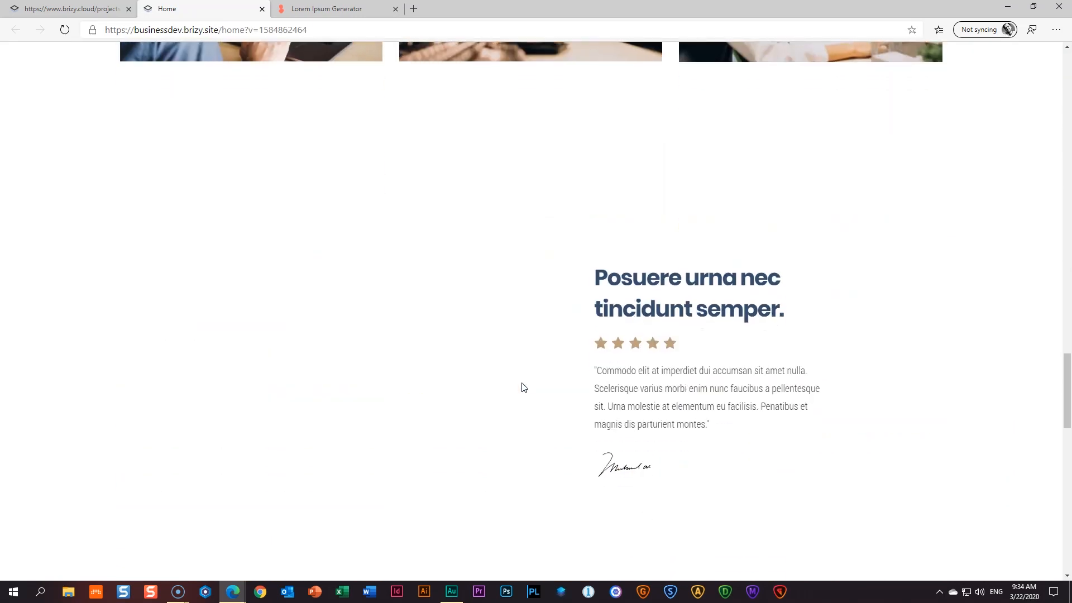
{"action": "scroll", "coordinate": [523, 385], "scroll_direction": "down", "scroll_amount": 10}
{"action": "scroll", "coordinate": [536, 374], "scroll_direction": "up", "scroll_amount": 6}
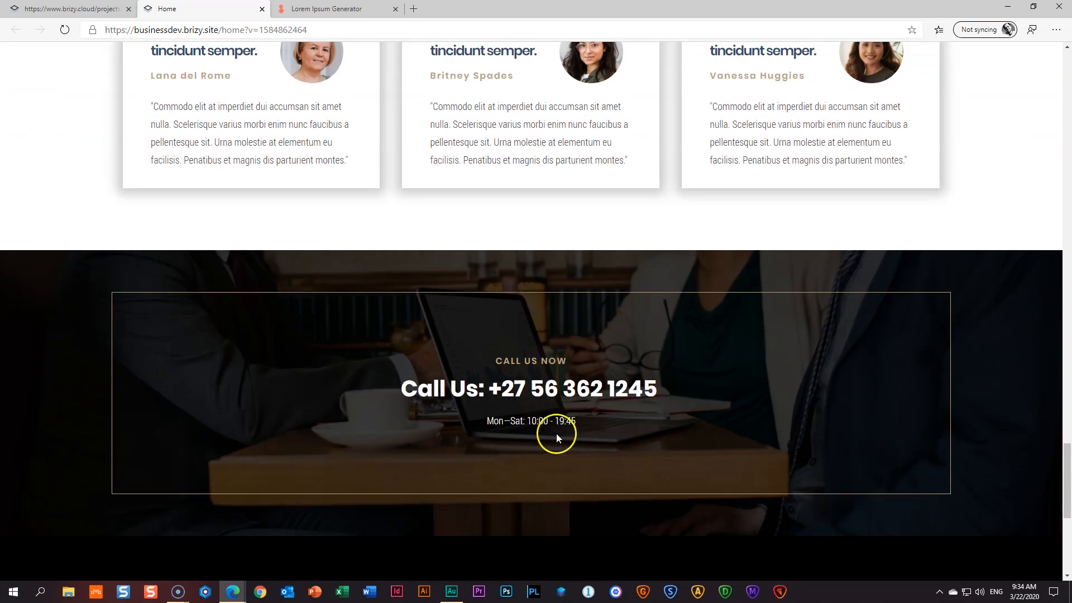
{"action": "scroll", "coordinate": [483, 371], "scroll_direction": "down", "scroll_amount": 6}
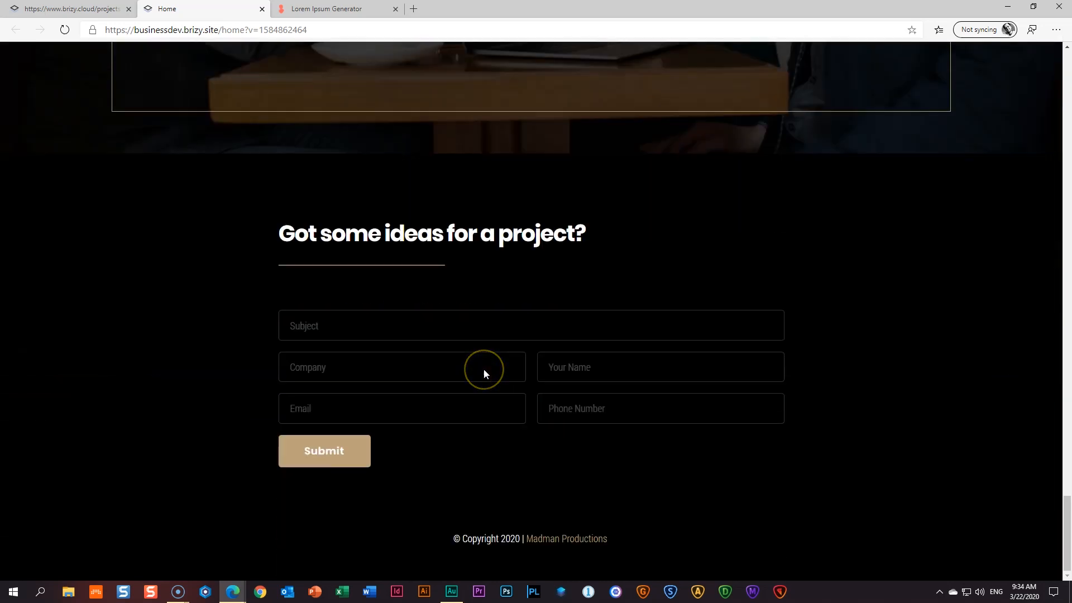
{"action": "left_click", "coordinate": [571, 540]}
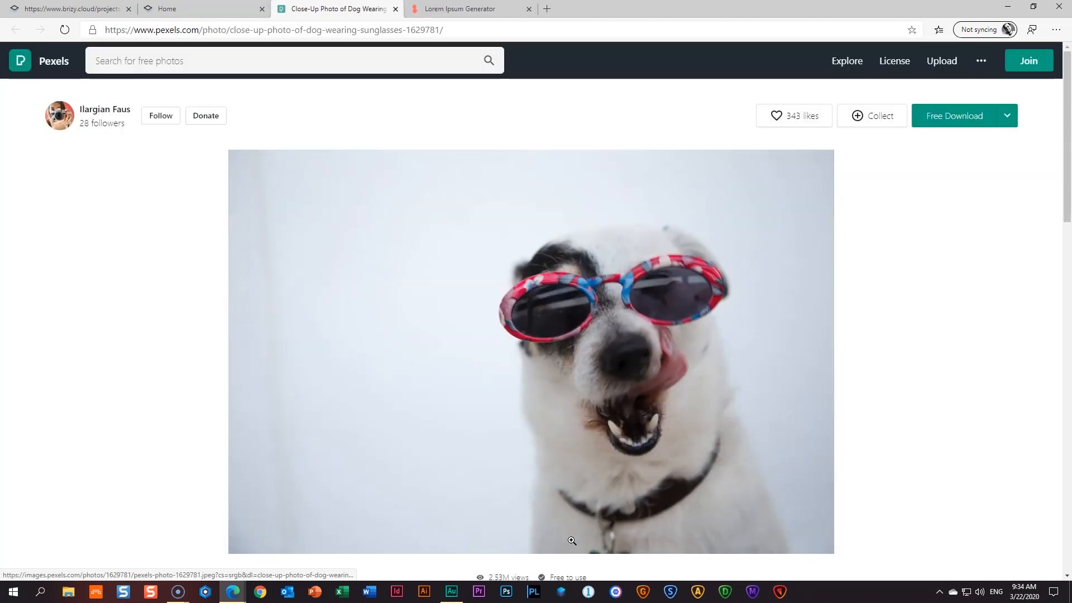
- Close the Pexels and preview tabs and return to the Brizy editor
{"action": "left_click", "coordinate": [396, 10]}
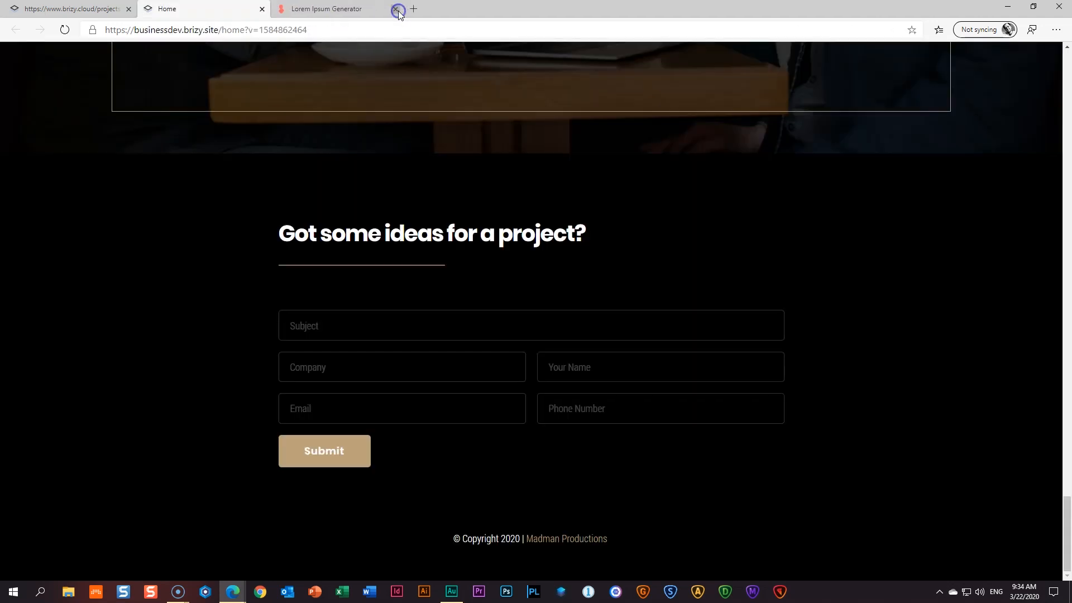
{"action": "left_click", "coordinate": [262, 9]}
{"action": "left_click", "coordinate": [72, 9]}
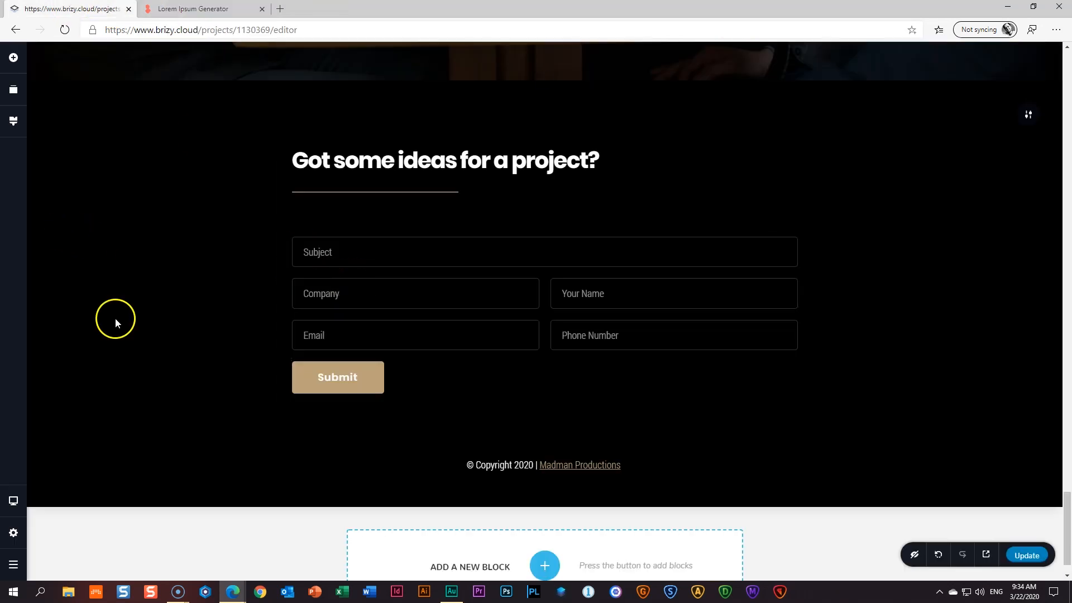
- In the tablet layout, add top padding to the contact form section and resize the spacer below it
{"action": "scroll", "coordinate": [116, 317], "scroll_direction": "up", "scroll_amount": 9}
{"action": "mouse_move", "coordinate": [14, 501]}
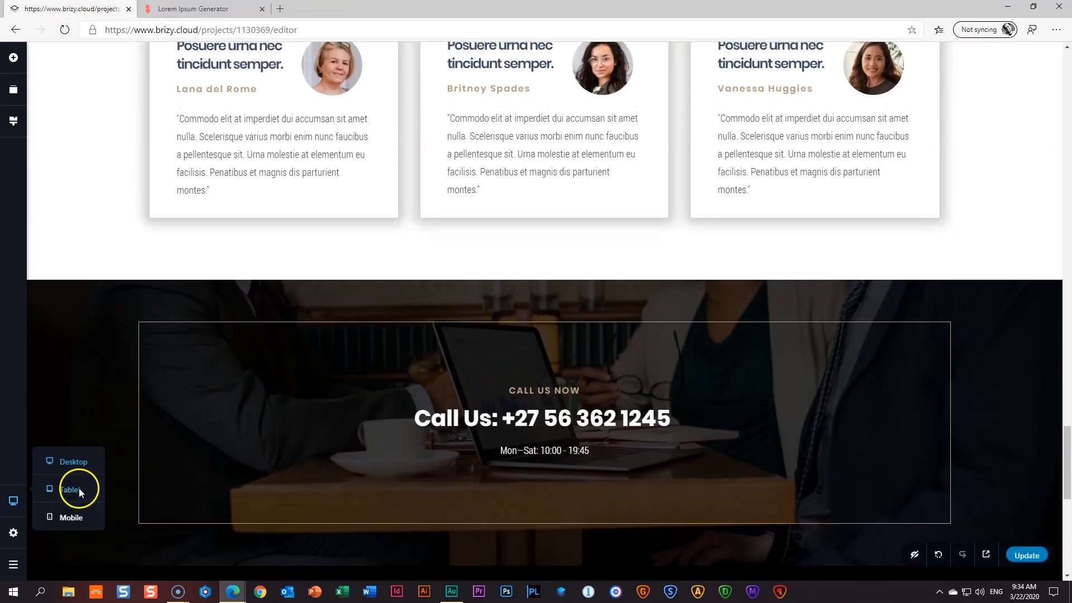
{"action": "left_click", "coordinate": [79, 488]}
{"action": "scroll", "coordinate": [544, 346], "scroll_direction": "up", "scroll_amount": 1}
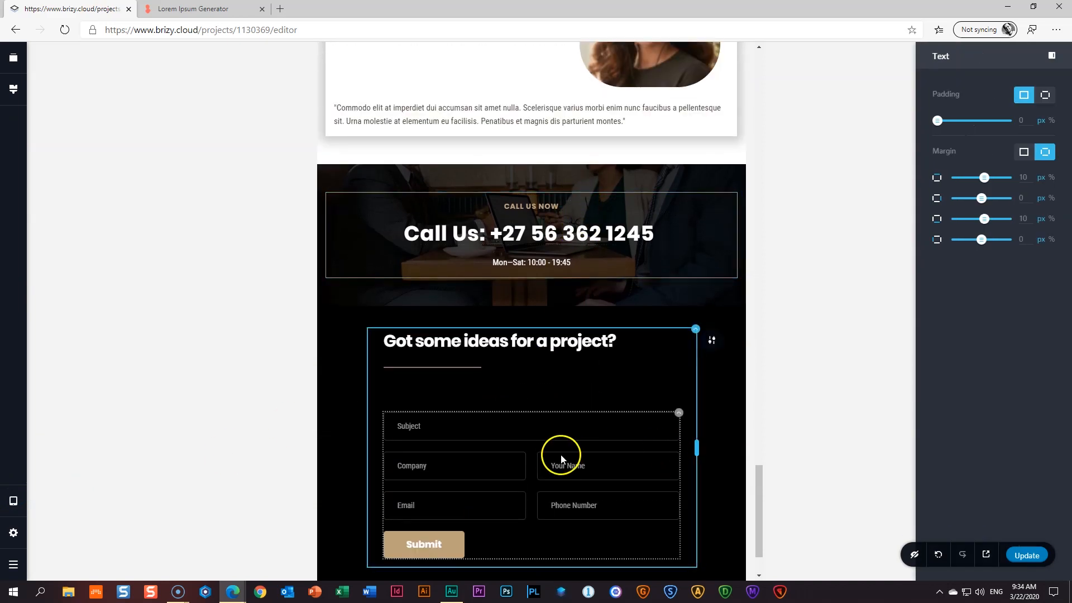
{"action": "scroll", "coordinate": [564, 455], "scroll_direction": "down", "scroll_amount": 1}
{"action": "left_click_drag", "start_coordinate": [704, 229], "coordinate": [703, 268]}
{"action": "left_click", "coordinate": [554, 491]}
{"action": "left_click_drag", "start_coordinate": [533, 536], "coordinate": [536, 508]}
{"action": "scroll", "coordinate": [663, 232], "scroll_direction": "up", "scroll_amount": 4}
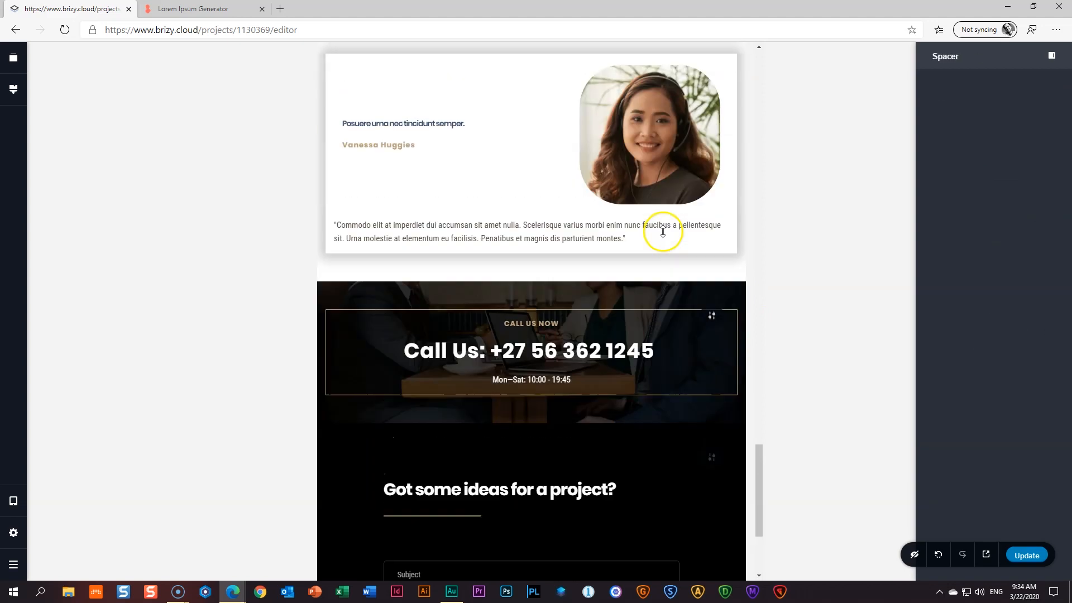
- Switch to the mobile layout and reduce the Call Us heading's typography size to 26
{"action": "left_click", "coordinate": [12, 502]}
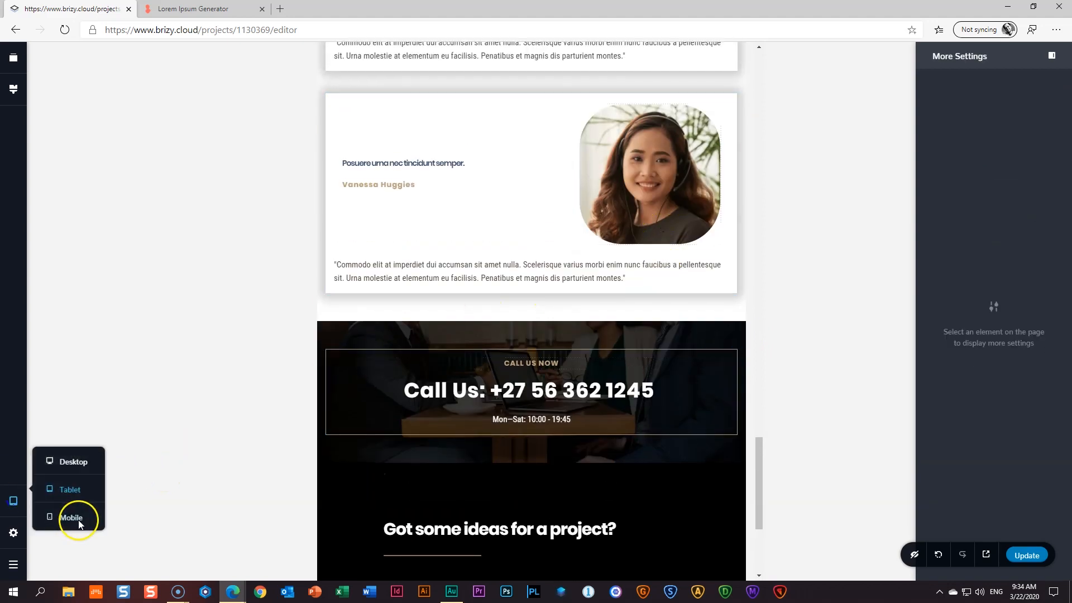
{"action": "left_click", "coordinate": [71, 518]}
{"action": "scroll", "coordinate": [553, 424], "scroll_direction": "down", "scroll_amount": 5}
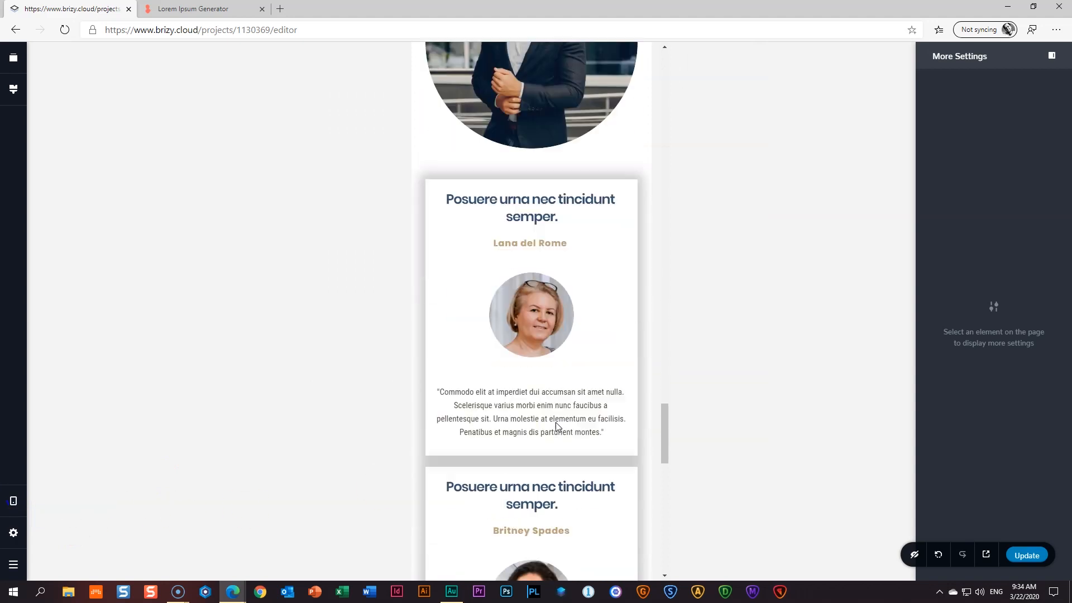
{"action": "scroll", "coordinate": [556, 422], "scroll_direction": "down", "scroll_amount": 17}
{"action": "scroll", "coordinate": [556, 422], "scroll_direction": "up", "scroll_amount": 4}
{"action": "left_click", "coordinate": [532, 398]}
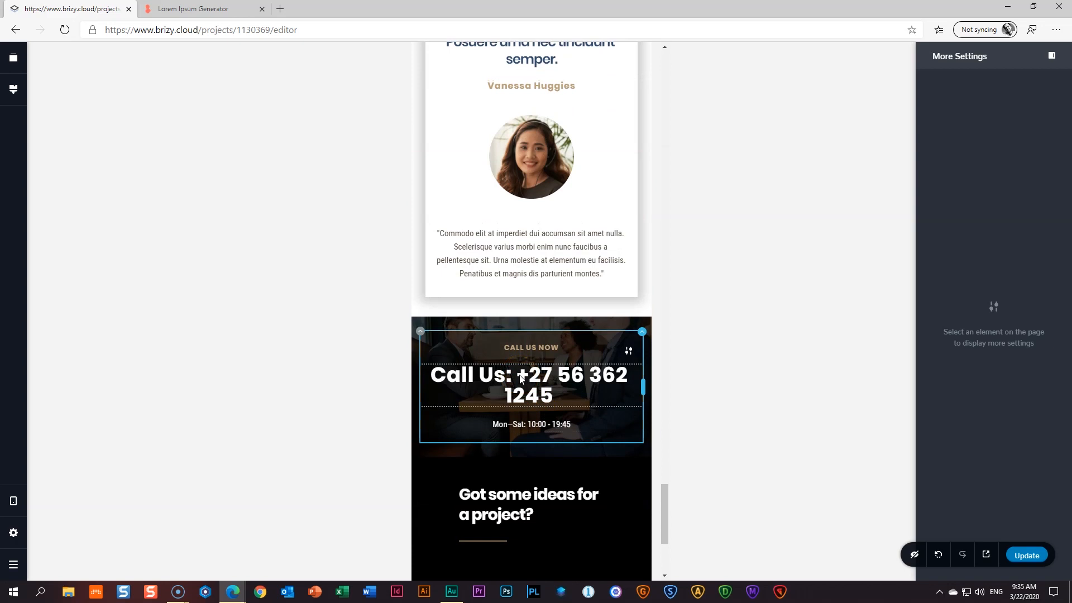
{"action": "left_click", "coordinate": [520, 378]}
{"action": "left_click", "coordinate": [519, 345]}
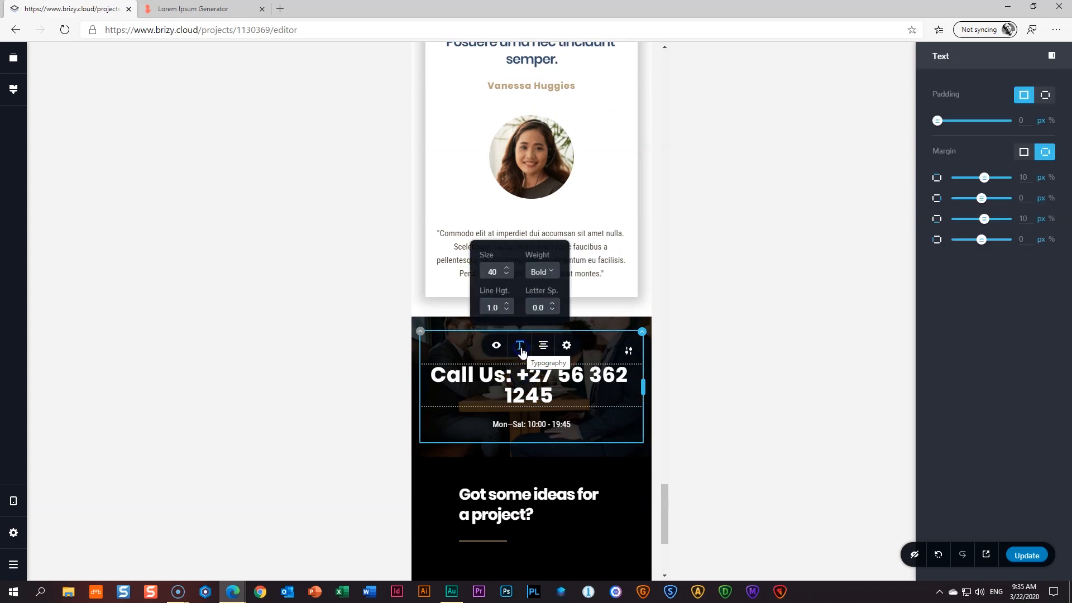
{"action": "left_click", "coordinate": [508, 275]}
{"action": "left_click", "coordinate": [508, 275]}
{"action": "left_click", "coordinate": [507, 275]}
{"action": "left_click", "coordinate": [508, 275]}
{"action": "left_click", "coordinate": [507, 275]}
{"action": "left_click", "coordinate": [508, 275]}
{"action": "left_click", "coordinate": [508, 275]}
{"action": "left_click", "coordinate": [508, 275]}
{"action": "left_click", "coordinate": [507, 274]}
{"action": "left_click", "coordinate": [508, 275]}
{"action": "left_click", "coordinate": [507, 275]}
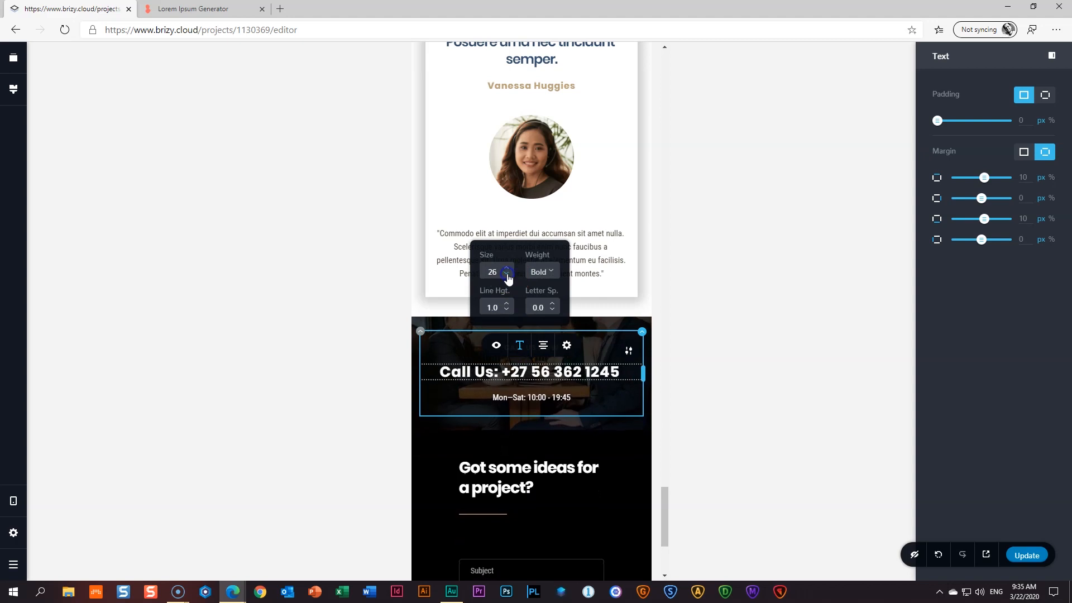
{"action": "left_click", "coordinate": [618, 463]}
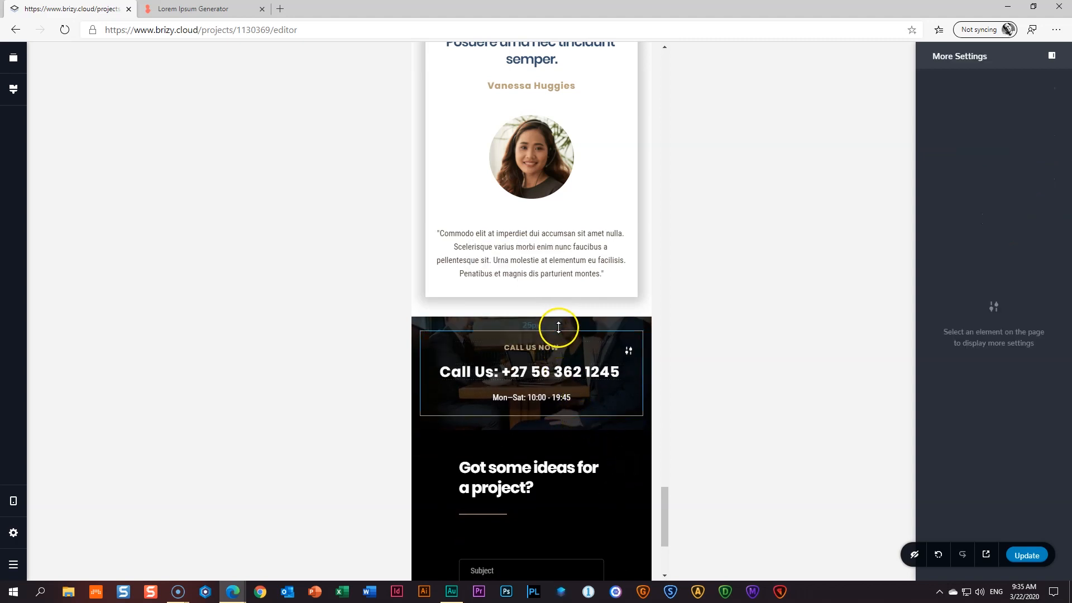
- On mobile, push the form heading lower and shorten the spacers above Subject and below Submit
{"action": "scroll", "coordinate": [602, 446], "scroll_direction": "down", "scroll_amount": 4}
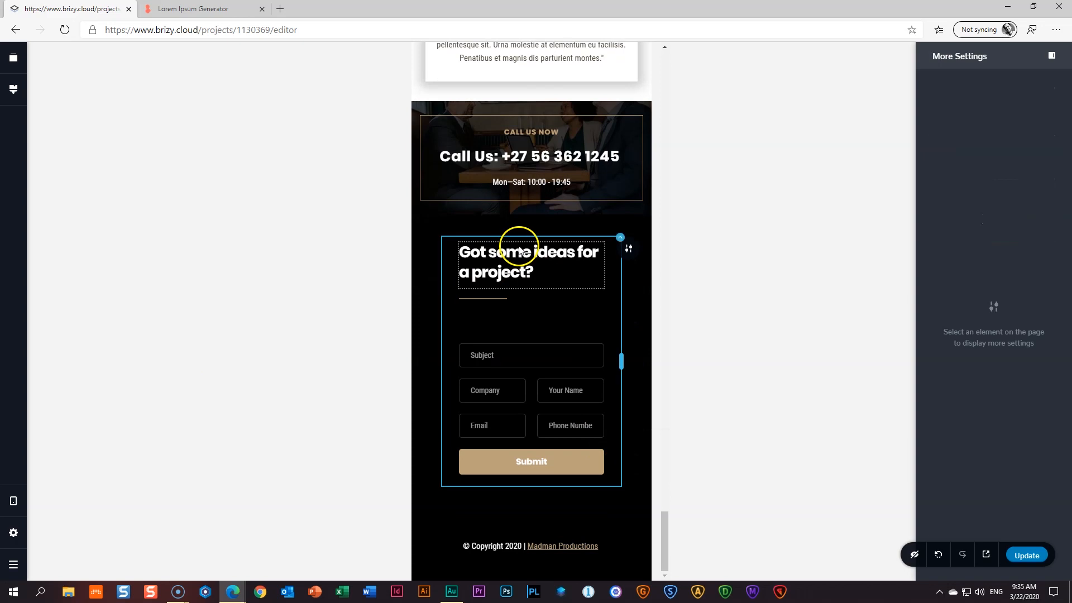
{"action": "left_click_drag", "start_coordinate": [521, 224], "coordinate": [521, 253]}
{"action": "left_click", "coordinate": [511, 355]}
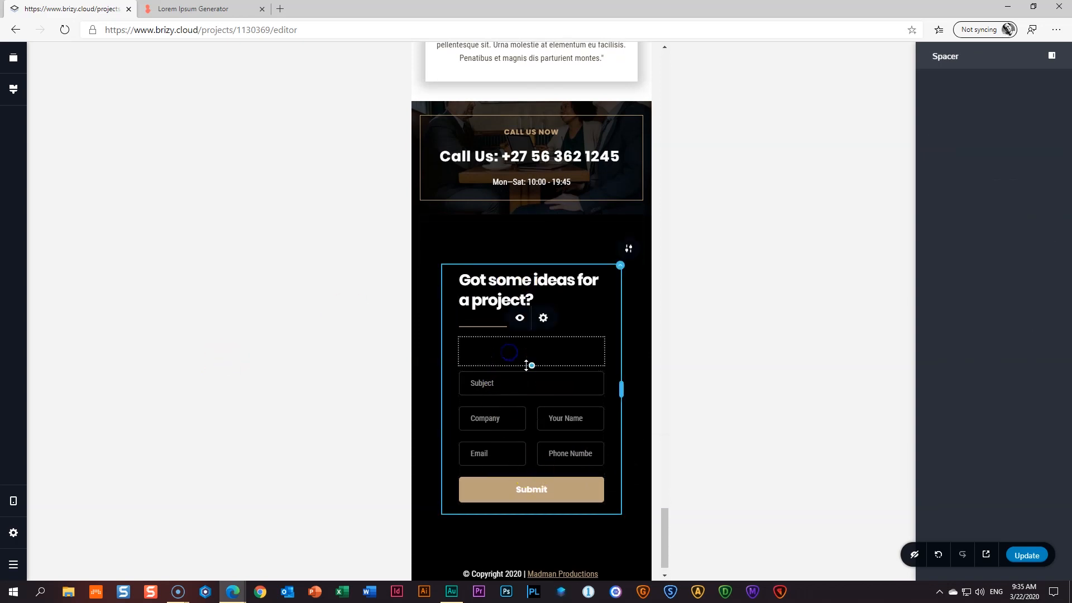
{"action": "left_click_drag", "start_coordinate": [531, 365], "coordinate": [531, 350]}
{"action": "left_click", "coordinate": [536, 519]}
{"action": "left_click_drag", "start_coordinate": [531, 541], "coordinate": [535, 513]}
{"action": "left_click", "coordinate": [659, 484]}
{"action": "left_click", "coordinate": [543, 527]}
{"action": "left_click_drag", "start_coordinate": [532, 535], "coordinate": [533, 543]}
{"action": "left_click", "coordinate": [620, 498]}
{"action": "scroll", "coordinate": [620, 496], "scroll_direction": "up", "scroll_amount": 7}
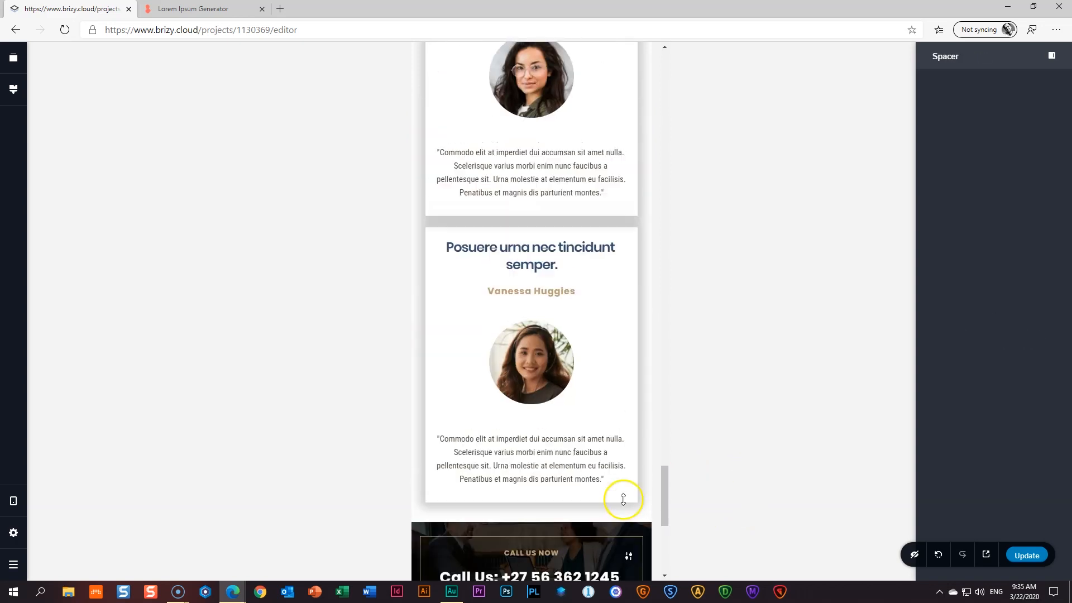
{"action": "scroll", "coordinate": [624, 502], "scroll_direction": "down", "scroll_amount": 7}
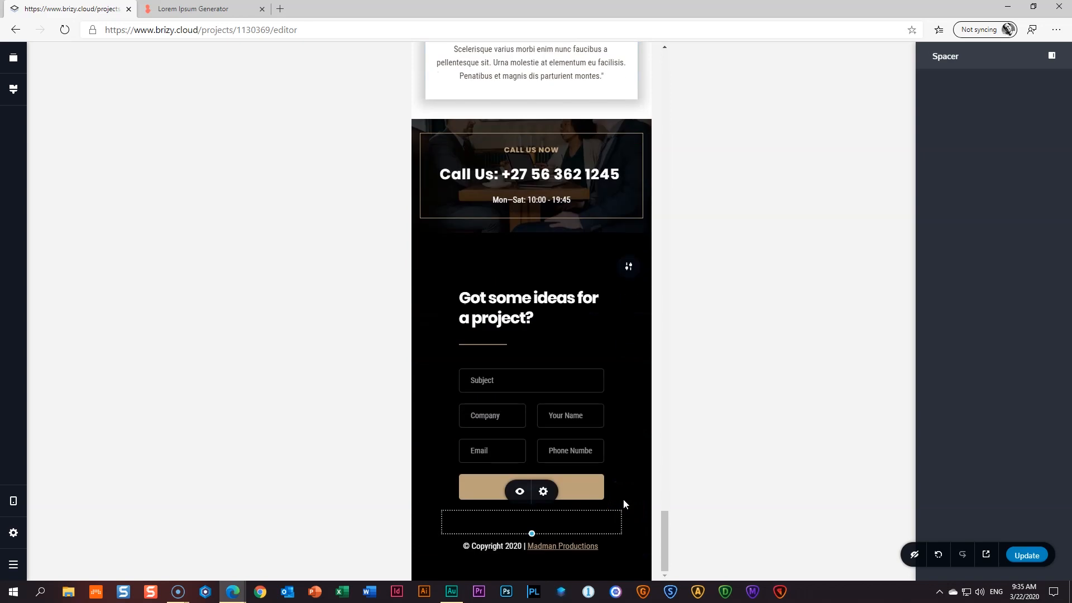
- Return the editor to the desktop layout and scroll through the whole home page to review it
{"action": "left_click", "coordinate": [6, 494]}
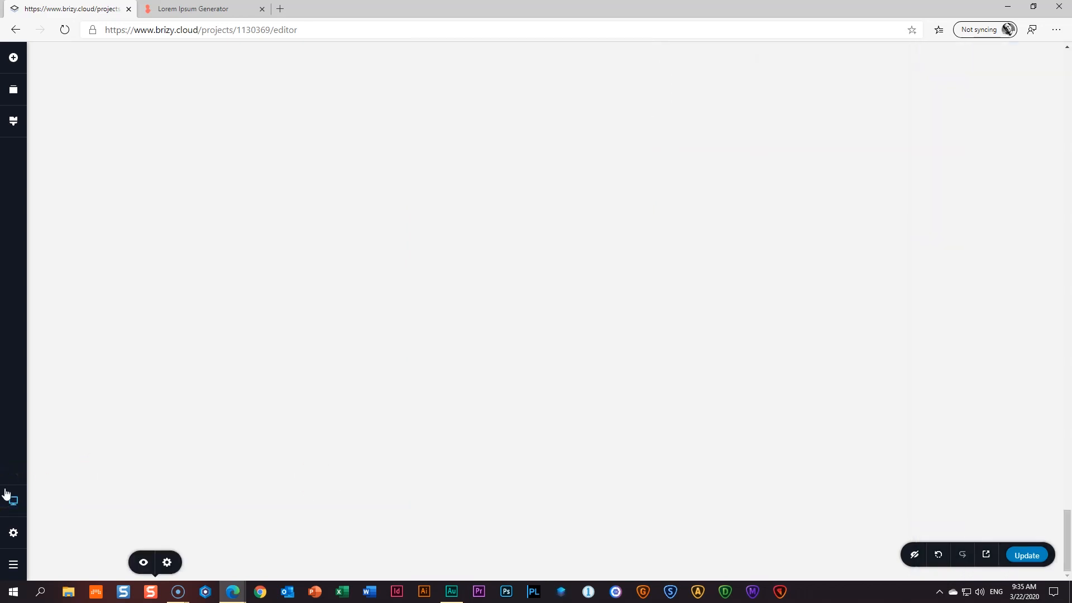
{"action": "scroll", "coordinate": [300, 287], "scroll_direction": "up", "scroll_amount": 15}
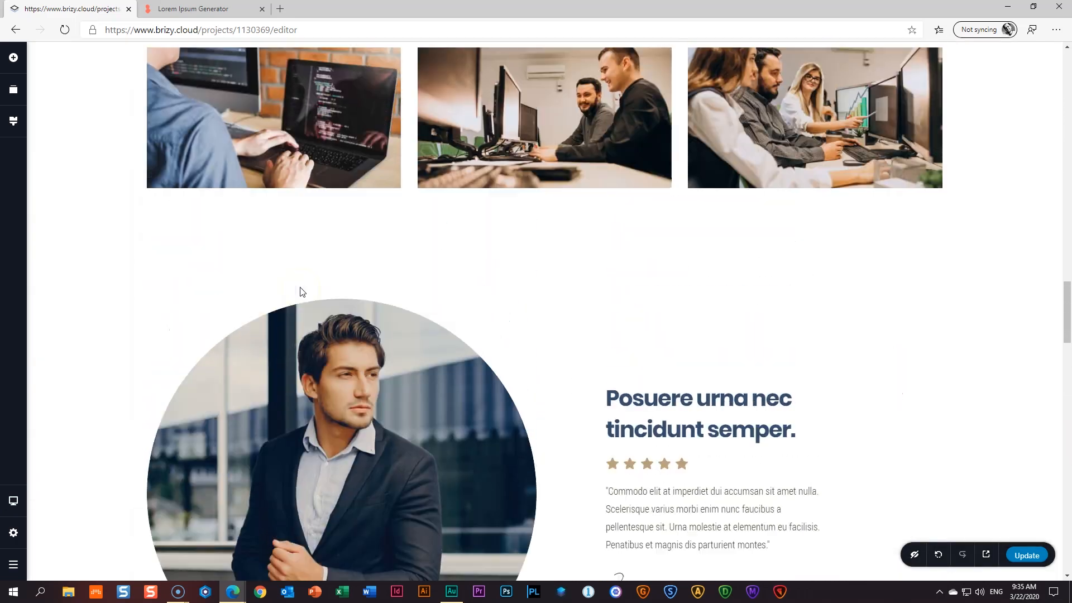
{"action": "scroll", "coordinate": [300, 292], "scroll_direction": "up", "scroll_amount": 10}
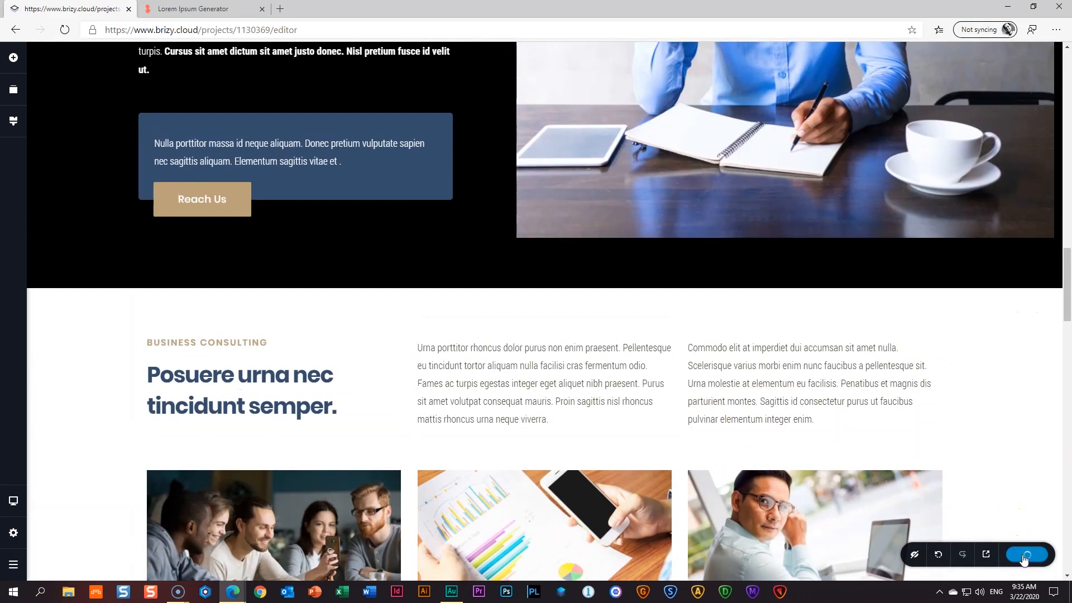
{"action": "scroll", "coordinate": [986, 475], "scroll_direction": "up", "scroll_amount": 15}
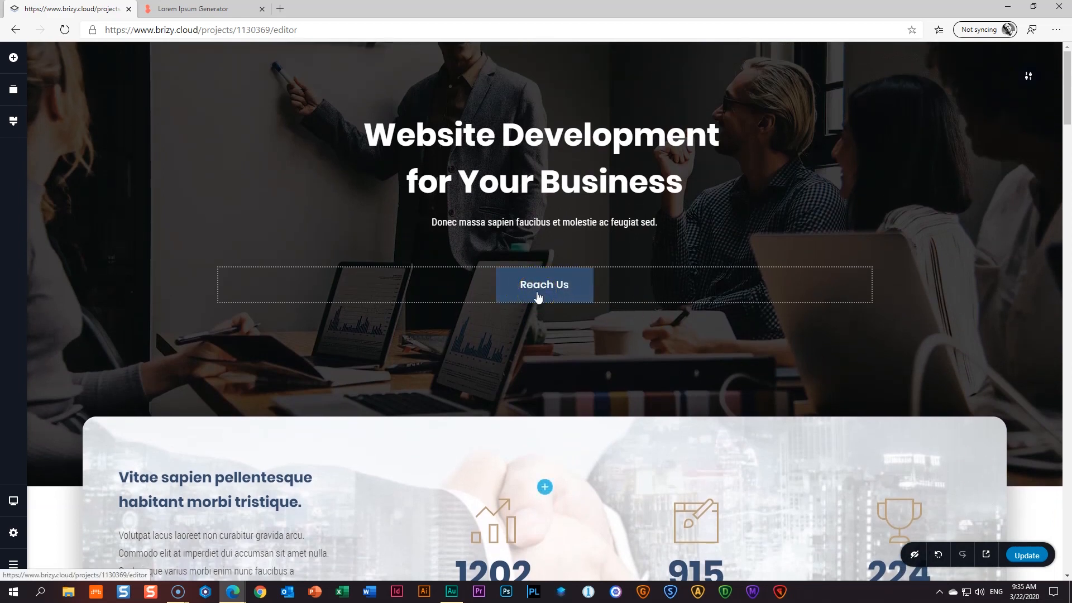
{"action": "scroll", "coordinate": [562, 297], "scroll_direction": "down", "scroll_amount": 20}
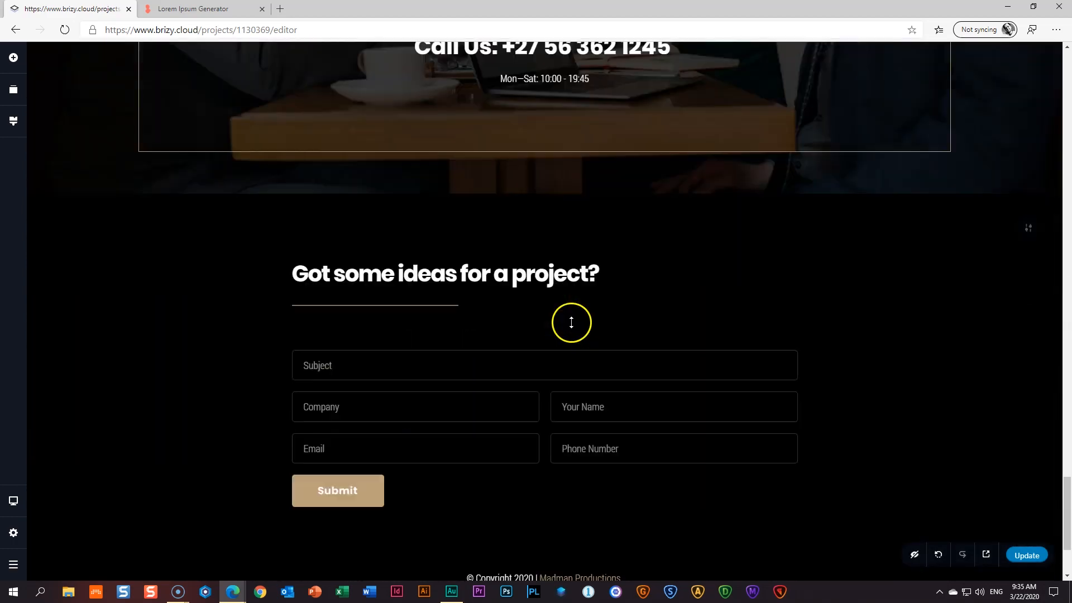
{"action": "scroll", "coordinate": [569, 323], "scroll_direction": "down", "scroll_amount": 3}
{"action": "scroll", "coordinate": [581, 323], "scroll_direction": "up", "scroll_amount": 10}
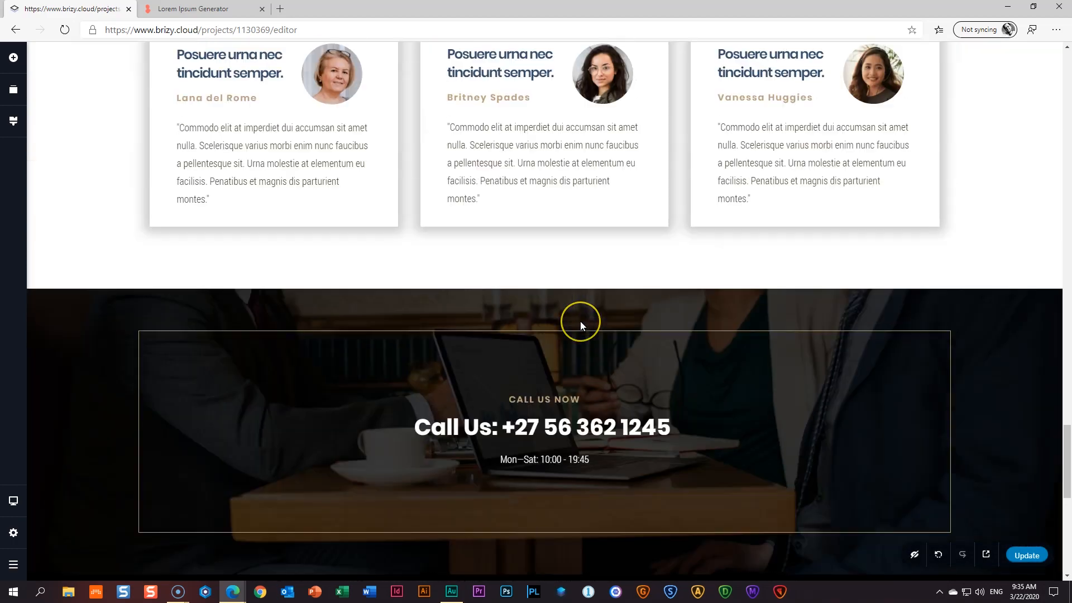
{"action": "scroll", "coordinate": [580, 324], "scroll_direction": "up", "scroll_amount": 15}
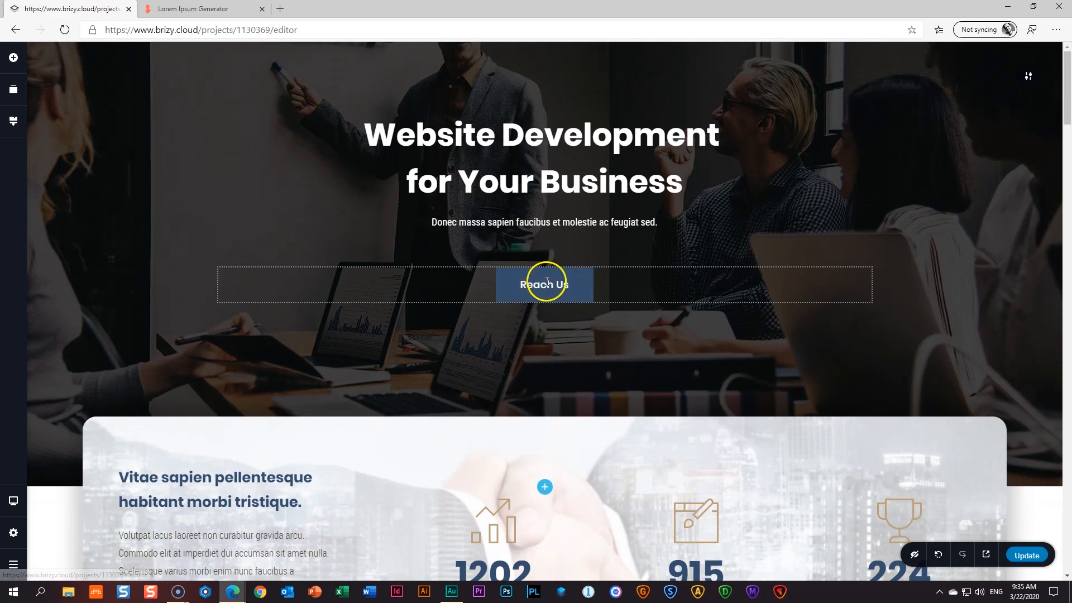
- Link the hero's Reach Us button to the last block on the page
{"action": "left_click", "coordinate": [546, 281]}
{"action": "left_click", "coordinate": [532, 250]}
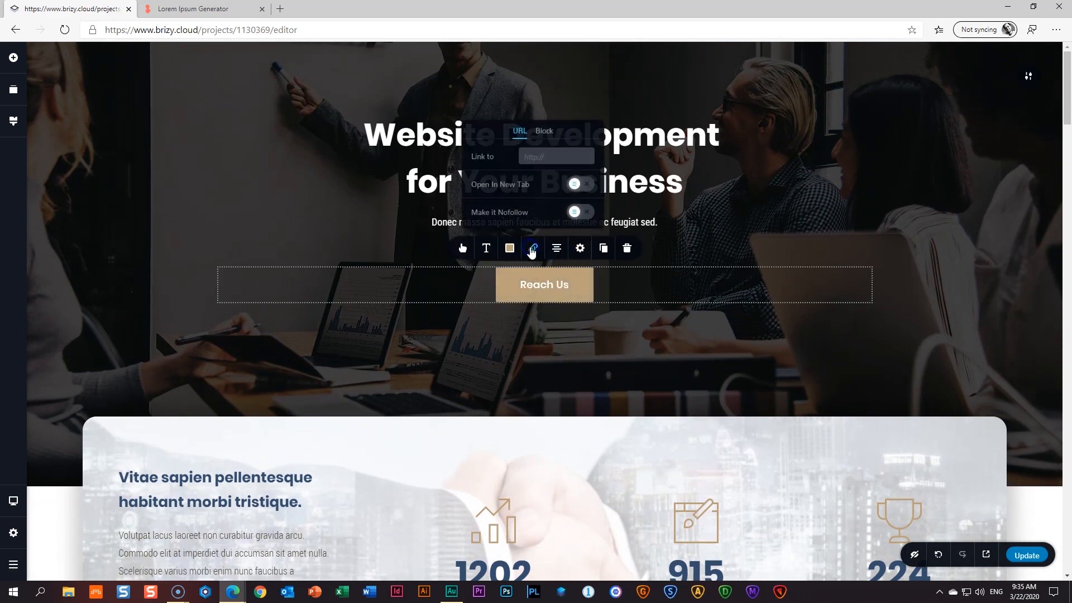
{"action": "left_click", "coordinate": [543, 131]}
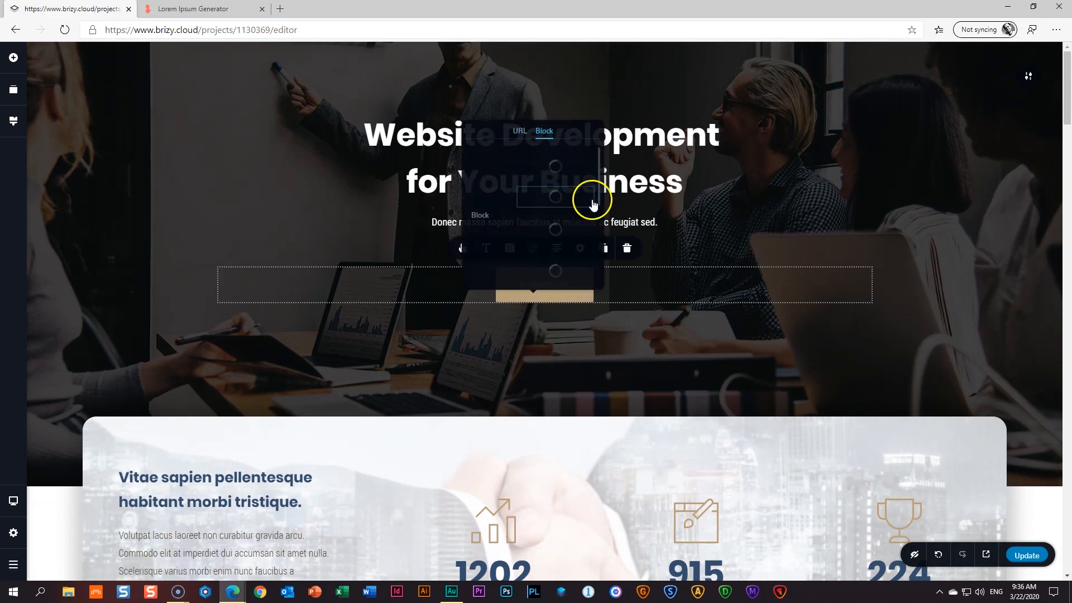
{"action": "scroll", "coordinate": [546, 274], "scroll_direction": "down", "scroll_amount": 3}
{"action": "left_click", "coordinate": [548, 272]}
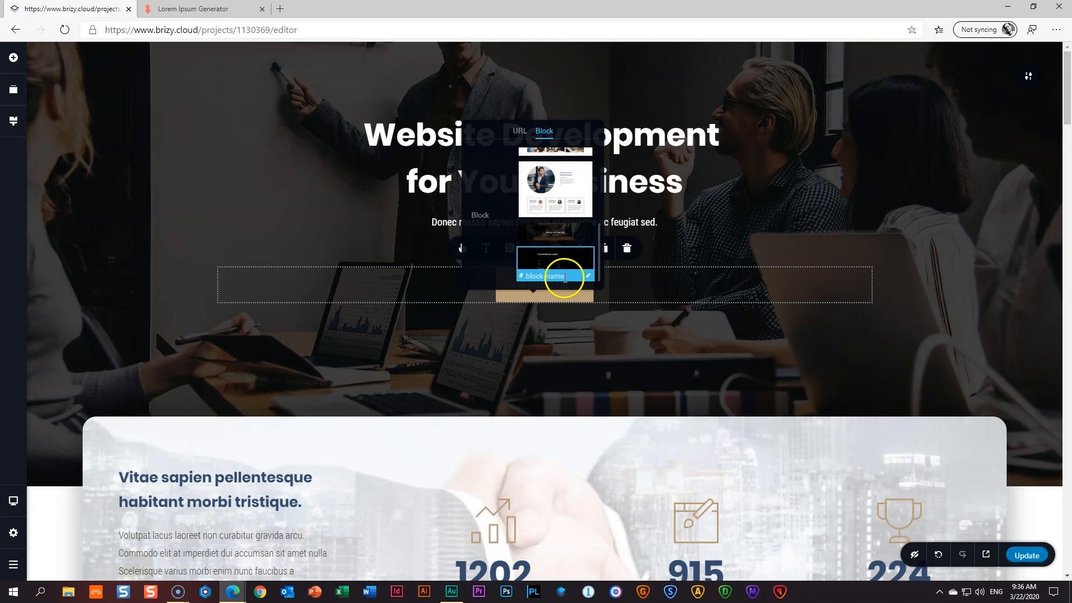
{"action": "left_click", "coordinate": [556, 359]}
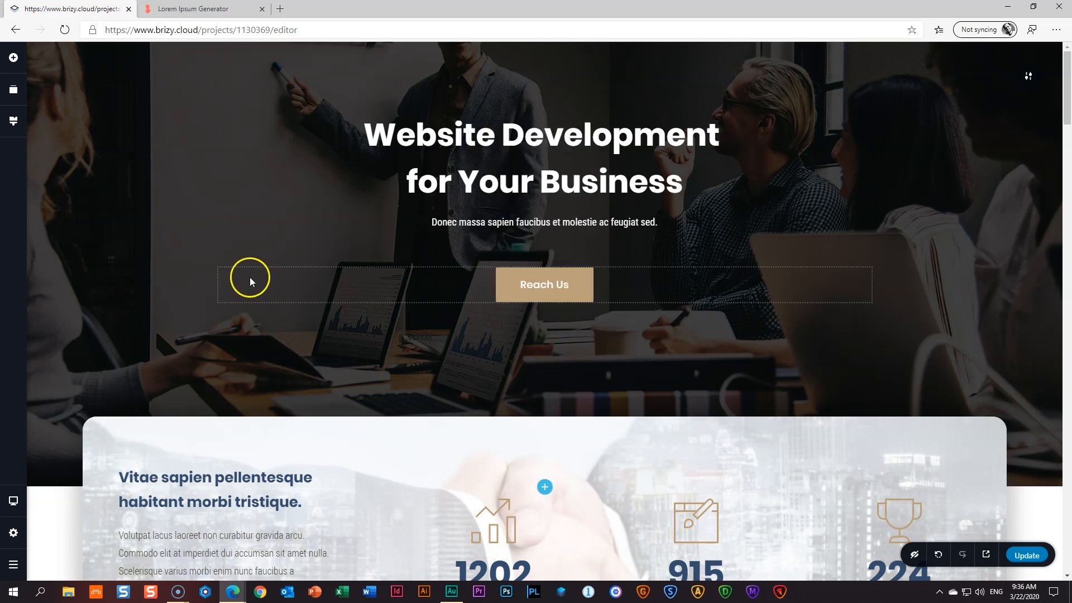
- Link the Business Consulting section's Reach Us button to the last page block as well
{"action": "scroll", "coordinate": [249, 277], "scroll_direction": "down", "scroll_amount": 12}
{"action": "left_click", "coordinate": [620, 317]}
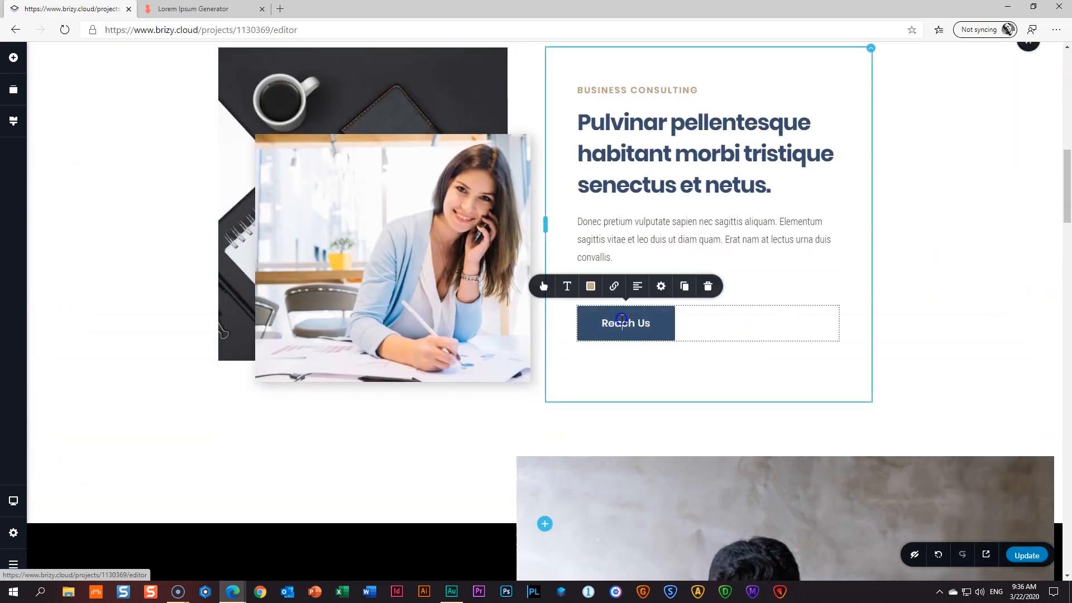
{"action": "left_click", "coordinate": [614, 286]}
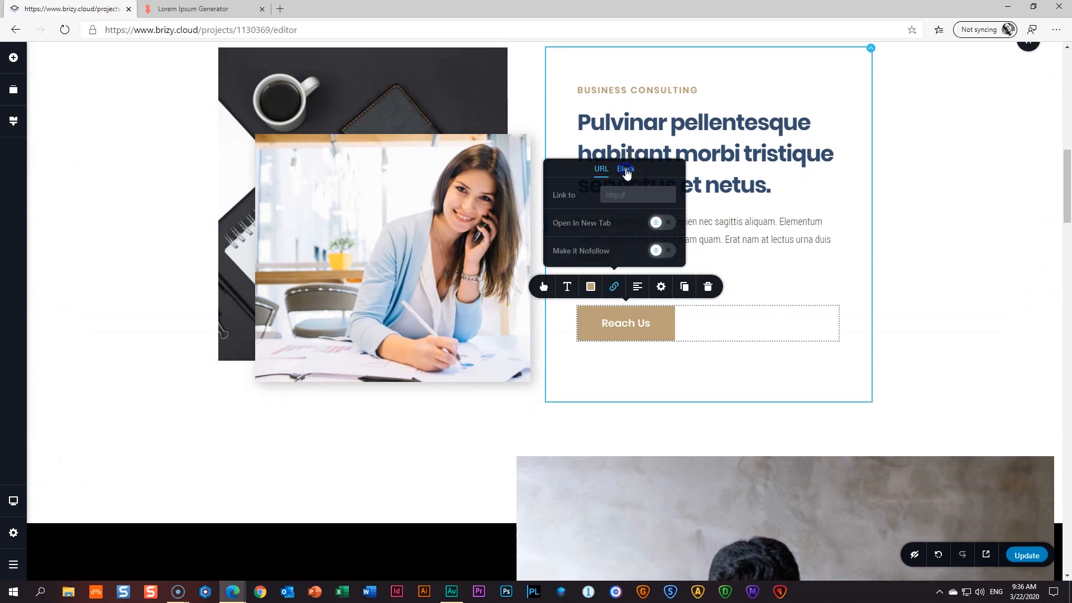
{"action": "left_click", "coordinate": [626, 169]}
{"action": "left_click", "coordinate": [629, 291]}
{"action": "left_click", "coordinate": [252, 388]}
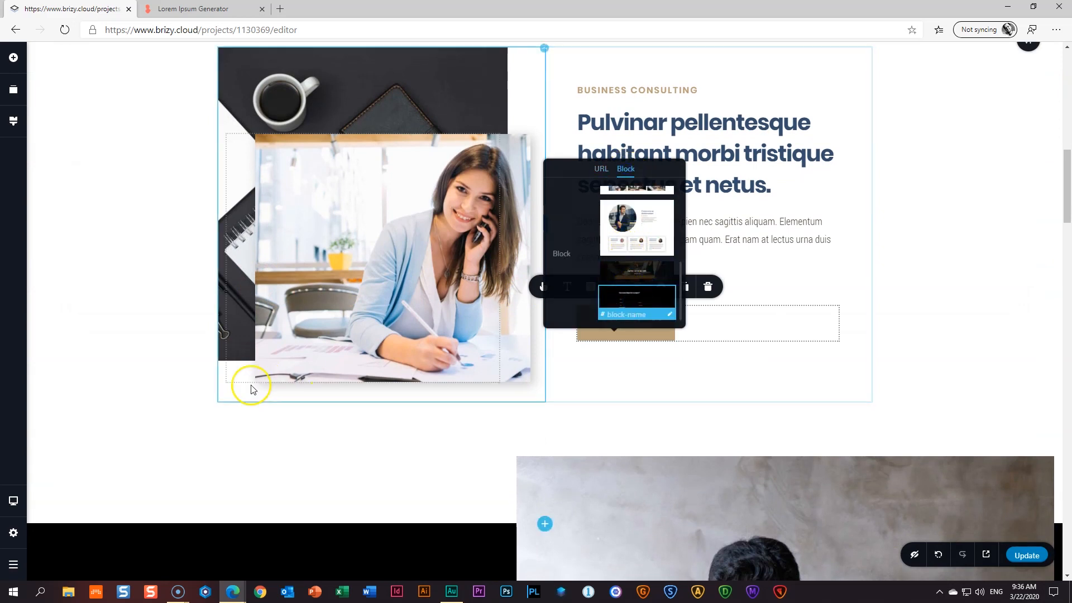
- Point the dark section's Reach Us button to the dark contact-form block
{"action": "scroll", "coordinate": [143, 388], "scroll_direction": "down", "scroll_amount": 8}
{"action": "left_click", "coordinate": [211, 439]}
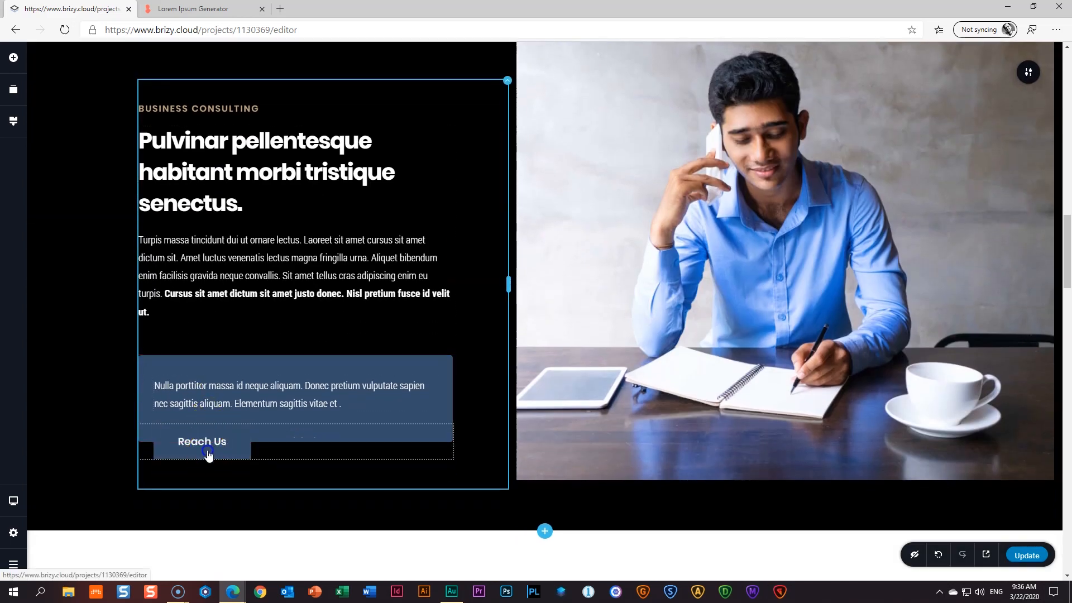
{"action": "left_click", "coordinate": [191, 405]}
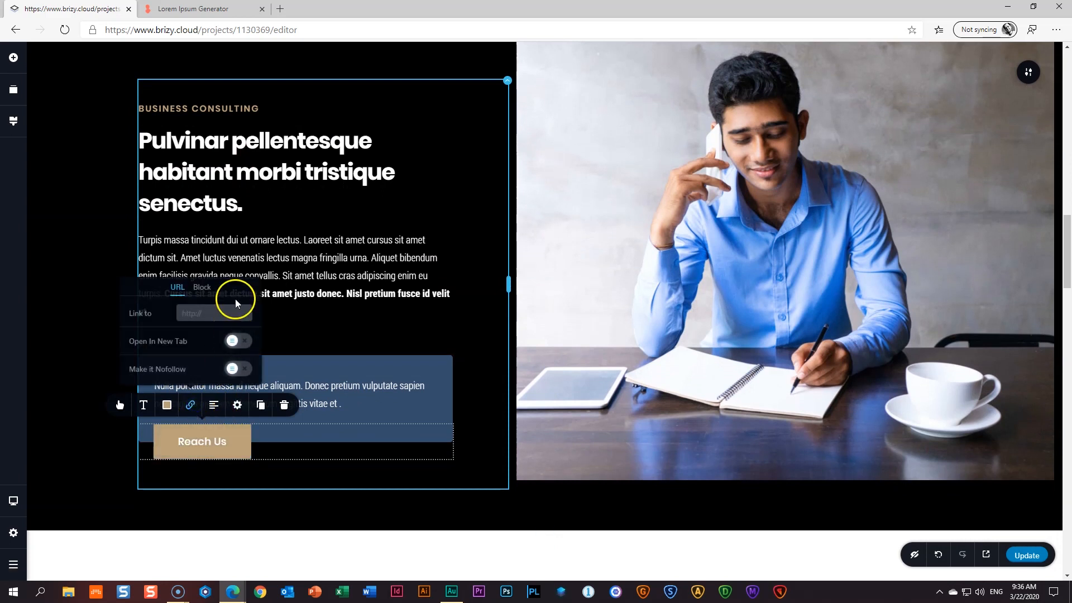
{"action": "left_click", "coordinate": [204, 286]}
{"action": "scroll", "coordinate": [207, 382], "scroll_direction": "down", "scroll_amount": 2}
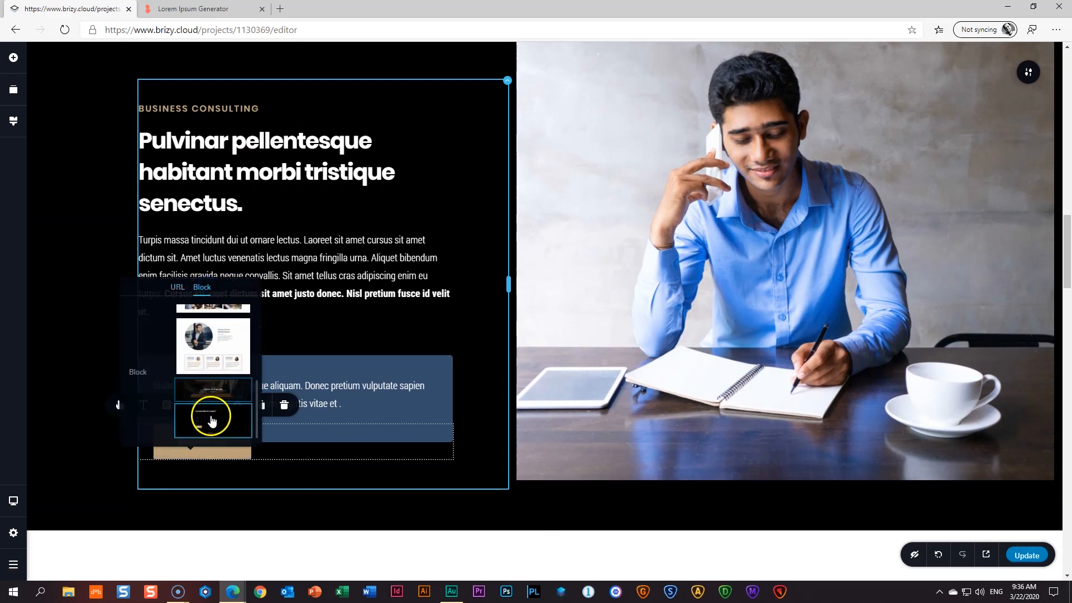
{"action": "left_click", "coordinate": [214, 422]}
{"action": "scroll", "coordinate": [486, 380], "scroll_direction": "down", "scroll_amount": 2}
{"action": "scroll", "coordinate": [486, 380], "scroll_direction": "down", "scroll_amount": 20}
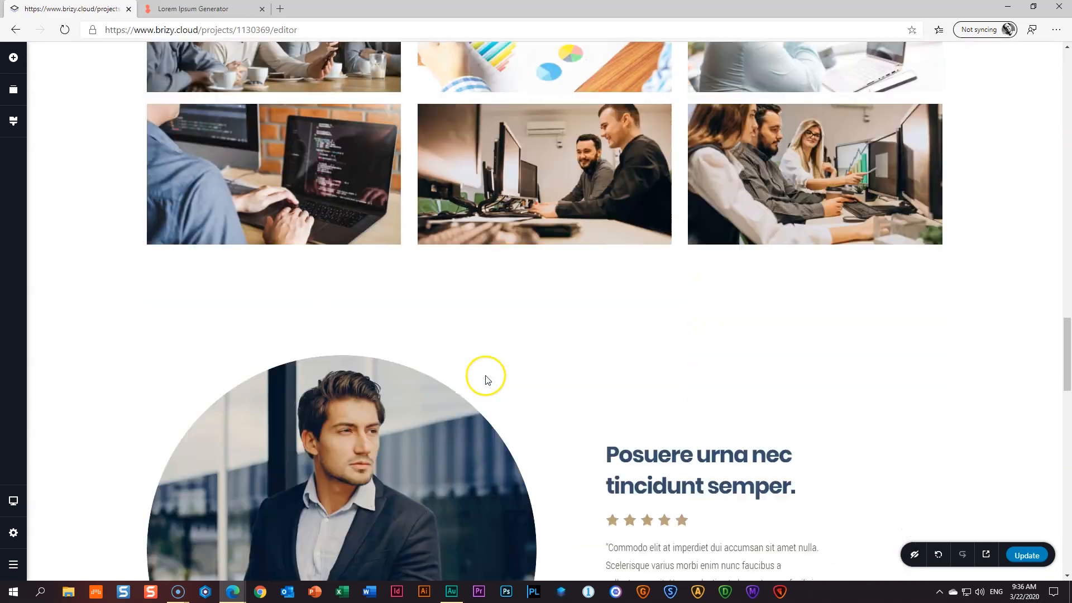
{"action": "scroll", "coordinate": [486, 380], "scroll_direction": "up", "scroll_amount": 20}
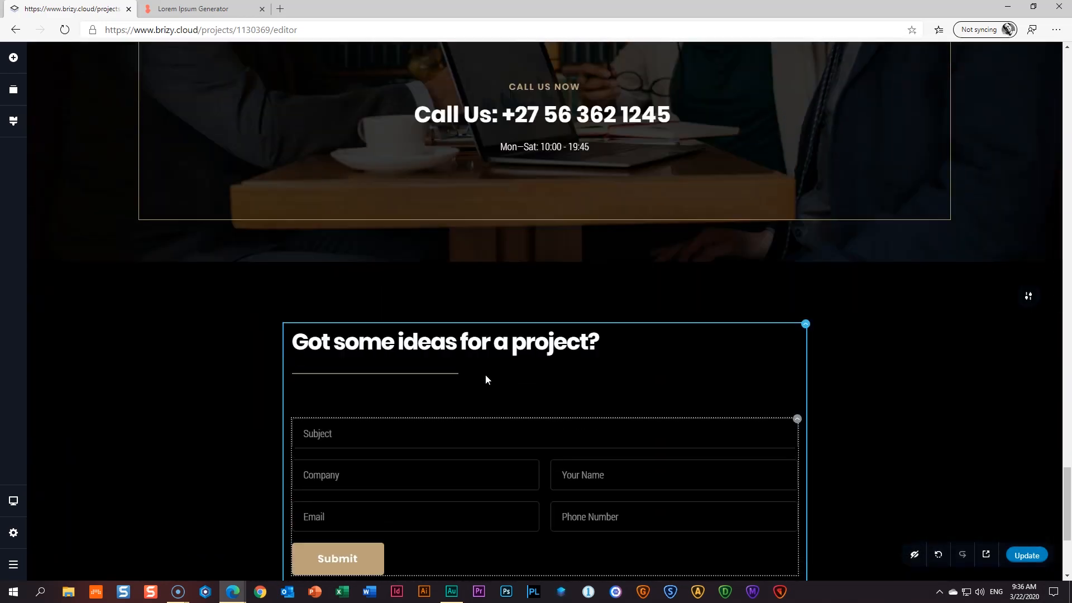
{"action": "scroll", "coordinate": [485, 380], "scroll_direction": "up", "scroll_amount": 8}
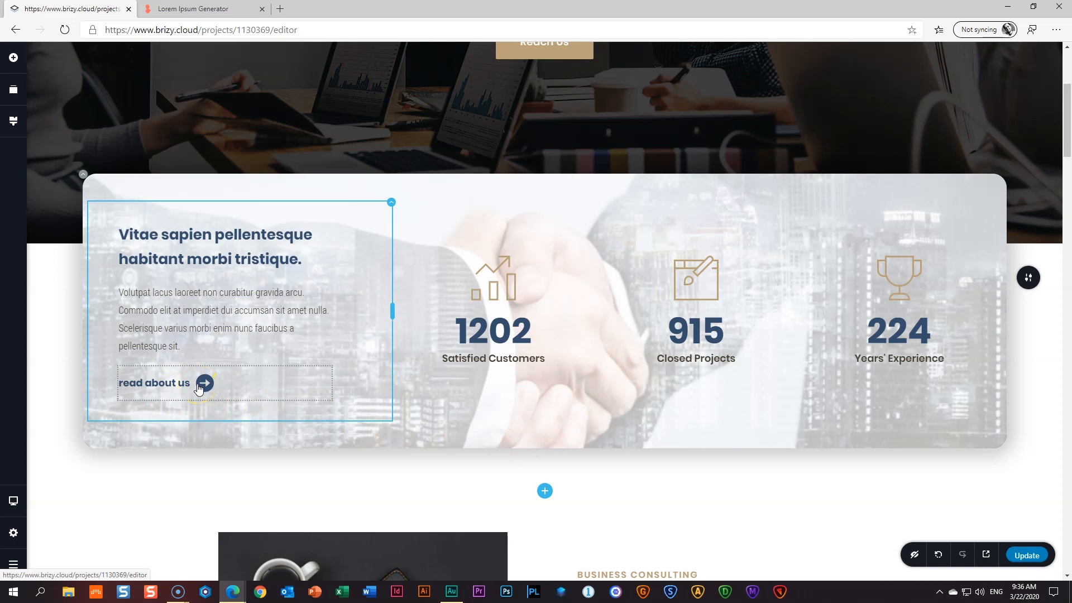
{"action": "scroll", "coordinate": [199, 387], "scroll_direction": "down", "scroll_amount": 6}
{"action": "scroll", "coordinate": [196, 388], "scroll_direction": "up", "scroll_amount": 8}
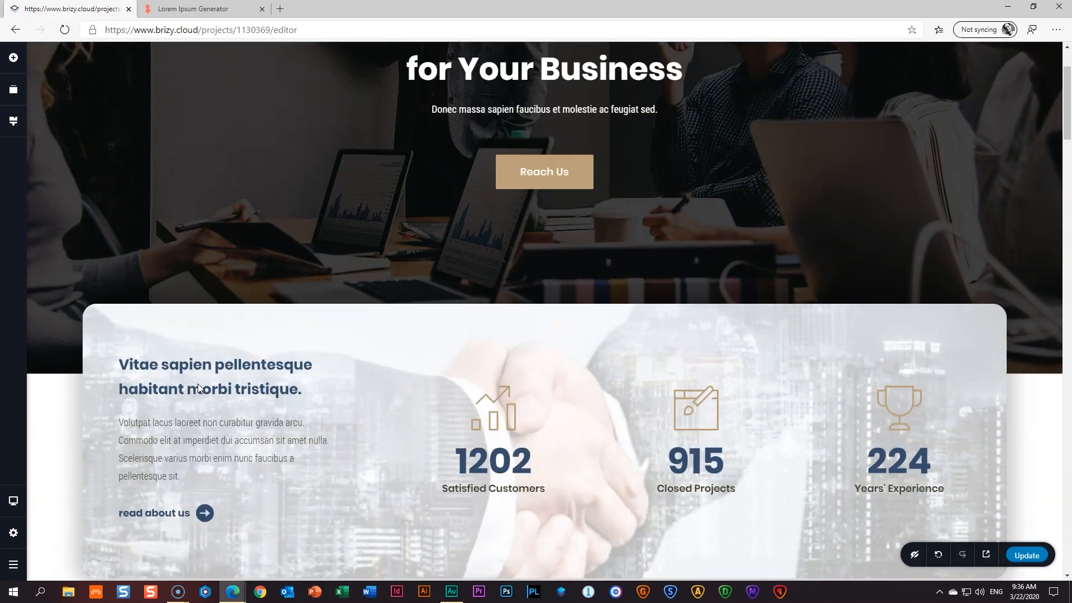
{"action": "scroll", "coordinate": [197, 388], "scroll_direction": "down", "scroll_amount": 5}
{"action": "scroll", "coordinate": [198, 386], "scroll_direction": "up", "scroll_amount": 4}
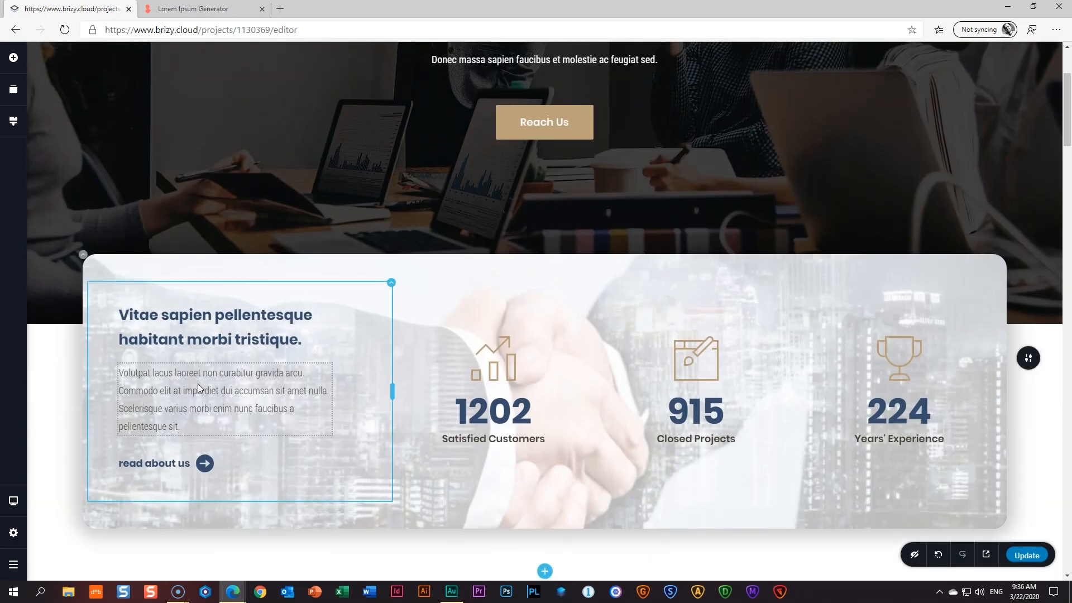
{"action": "scroll", "coordinate": [199, 386], "scroll_direction": "down", "scroll_amount": 4}
{"action": "left_click", "coordinate": [190, 224]}
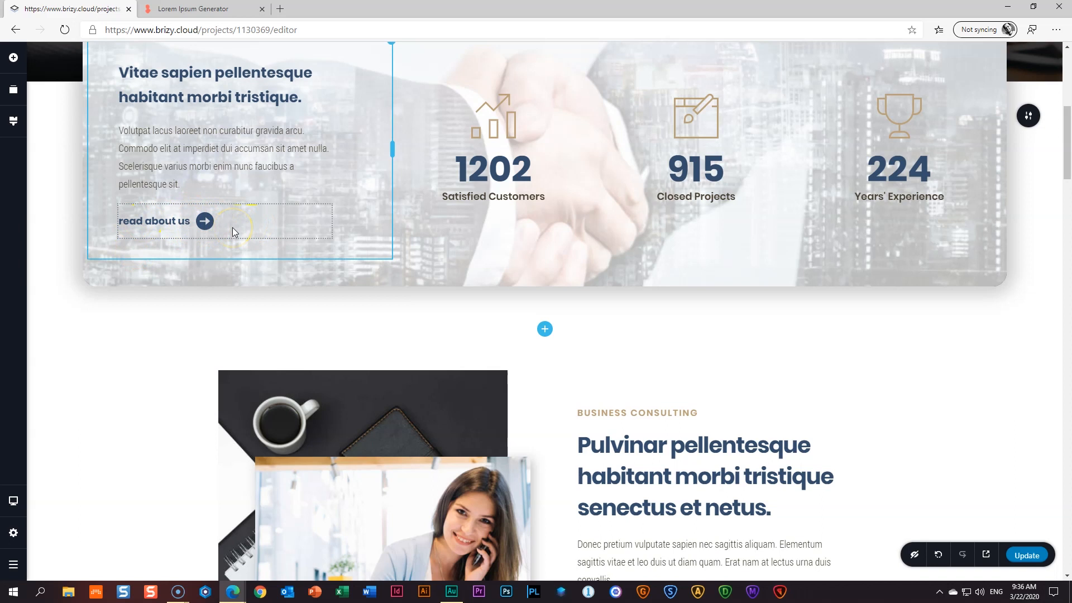
{"action": "scroll", "coordinate": [324, 340], "scroll_direction": "down", "scroll_amount": 14}
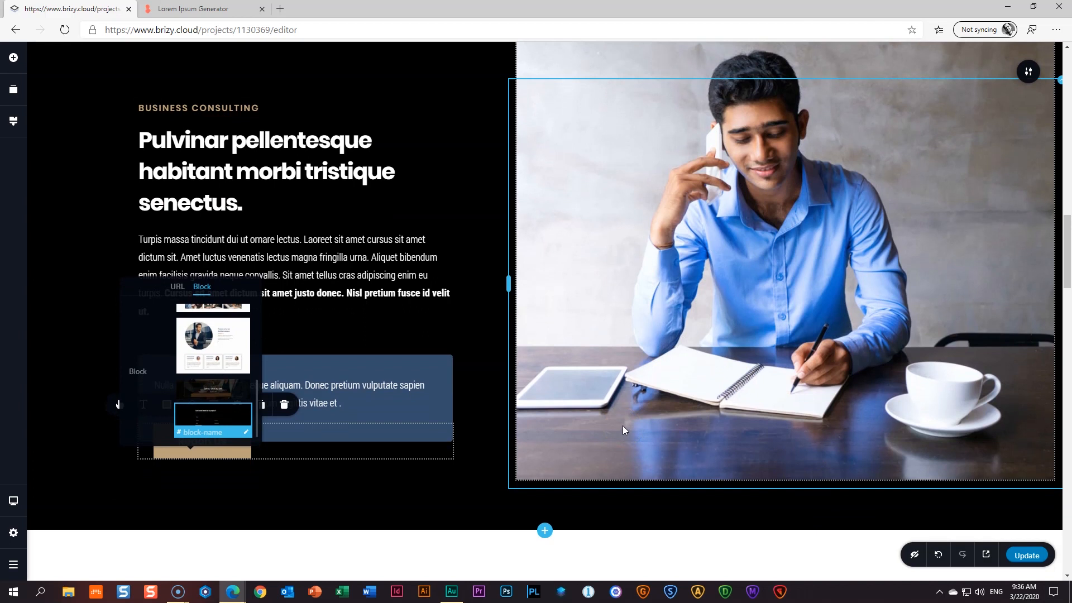
- Set the site title to 'Business Development Consulting' in Site Settings
{"action": "left_click", "coordinate": [14, 534]}
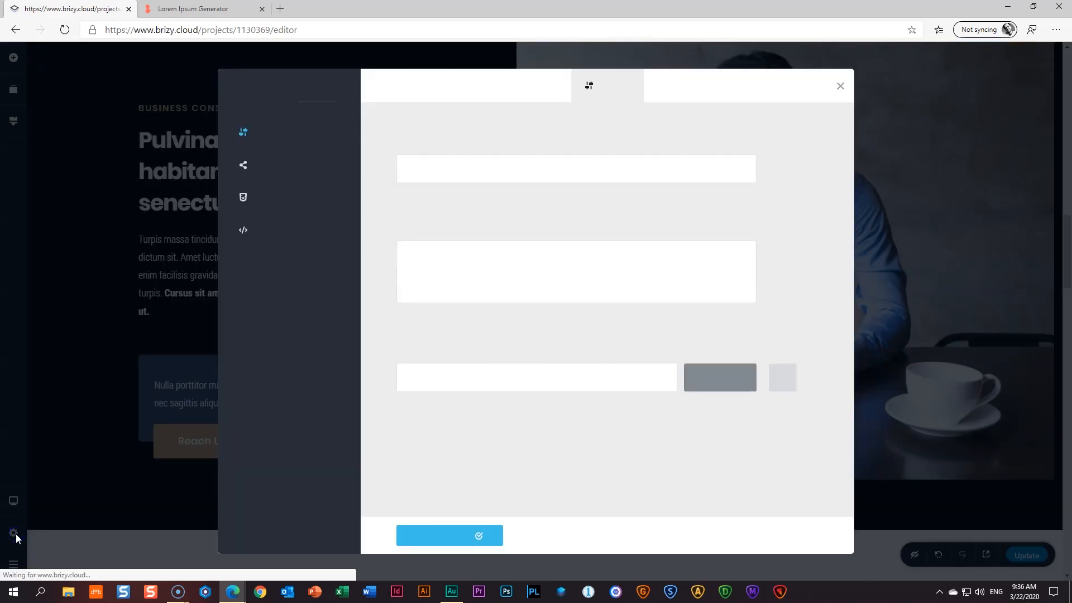
{"action": "left_click", "coordinate": [500, 161]}
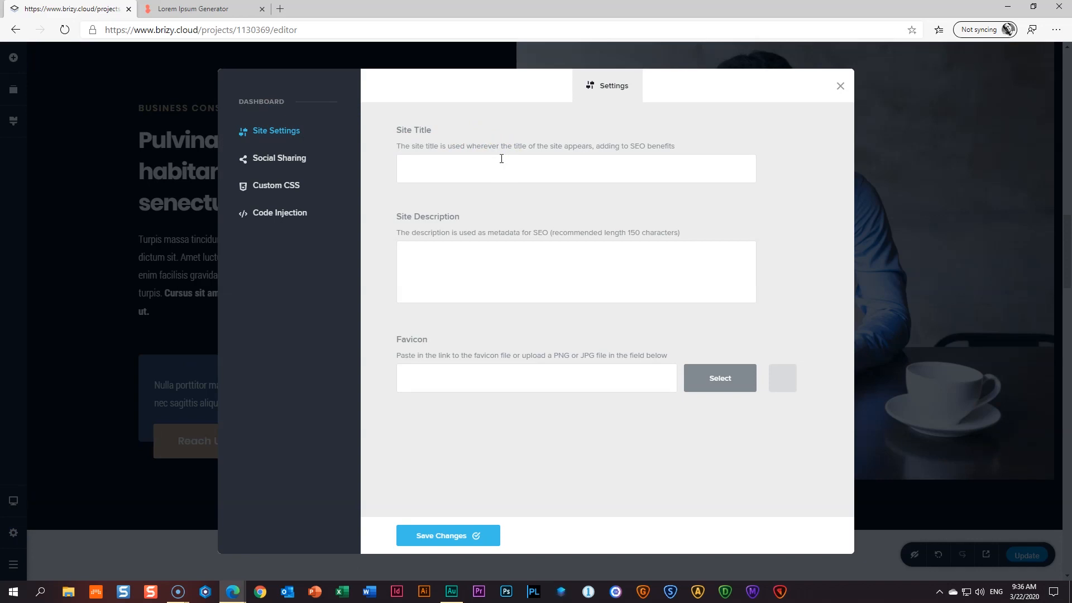
{"action": "type", "text": "Business Development Consulting"}
- Paste a Lorem Ipsum paragraph into the Site Description and browse for a favicon file
{"action": "left_click", "coordinate": [454, 285]}
{"action": "left_click", "coordinate": [223, 9]}
{"action": "right_click", "coordinate": [416, 413]}
{"action": "left_click", "coordinate": [441, 425]}
{"action": "left_click", "coordinate": [70, 9]}
{"action": "right_click", "coordinate": [550, 292]}
{"action": "key", "text": "super"}
{"action": "right_click", "coordinate": [550, 292]}
{"action": "left_click", "coordinate": [603, 264]}
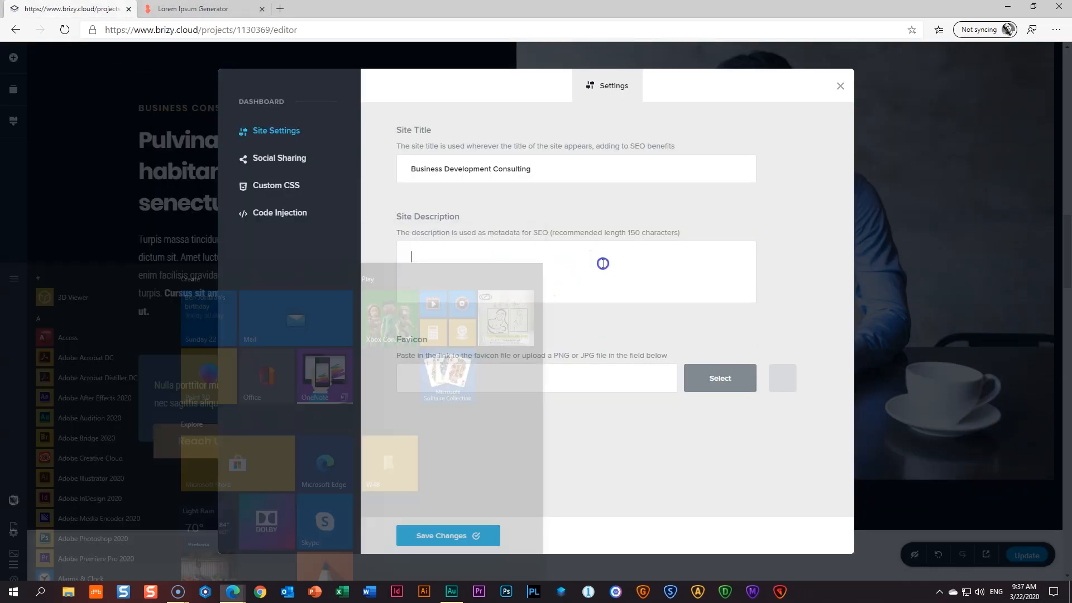
{"action": "type", "text": "Commodo elit at imperdiet dui accumsan sit amet nulla. Scelerisque varius morbi enim nunc faucibus a pellentesque sit. Urna molestie at elementum eu facilisis. Penatibus et magnis dis parturient montes. Sagittis id consectetur purus ut faucibus pulvinar elementum integer enim."}
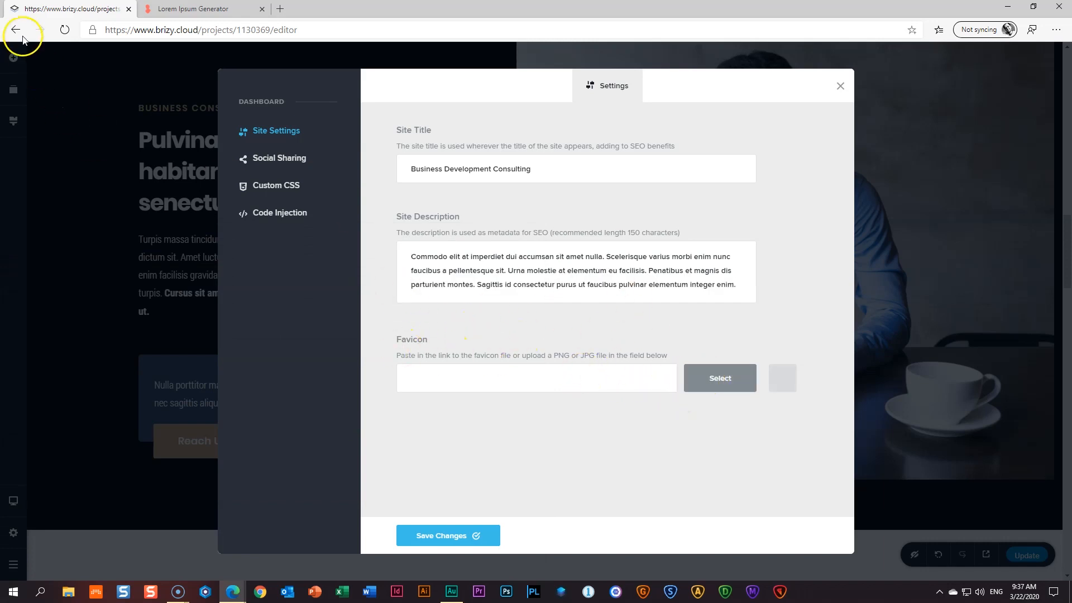
{"action": "left_click", "coordinate": [720, 377]}
- Choose '18 _ Logo Favicon.jpg' as the site favicon and save the site settings
{"action": "left_click", "coordinate": [495, 293]}
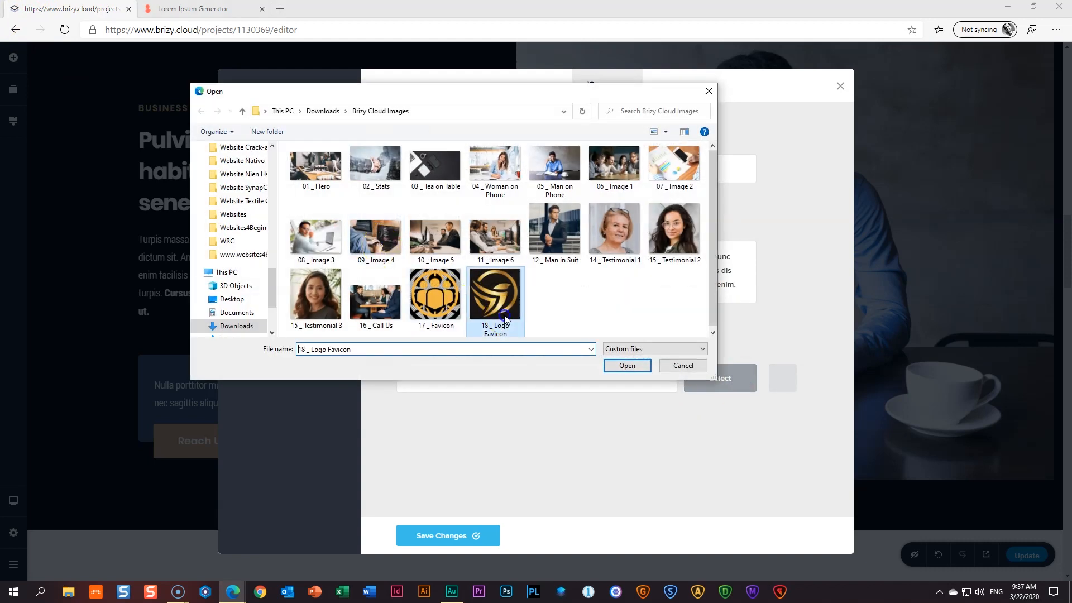
{"action": "left_click", "coordinate": [634, 367]}
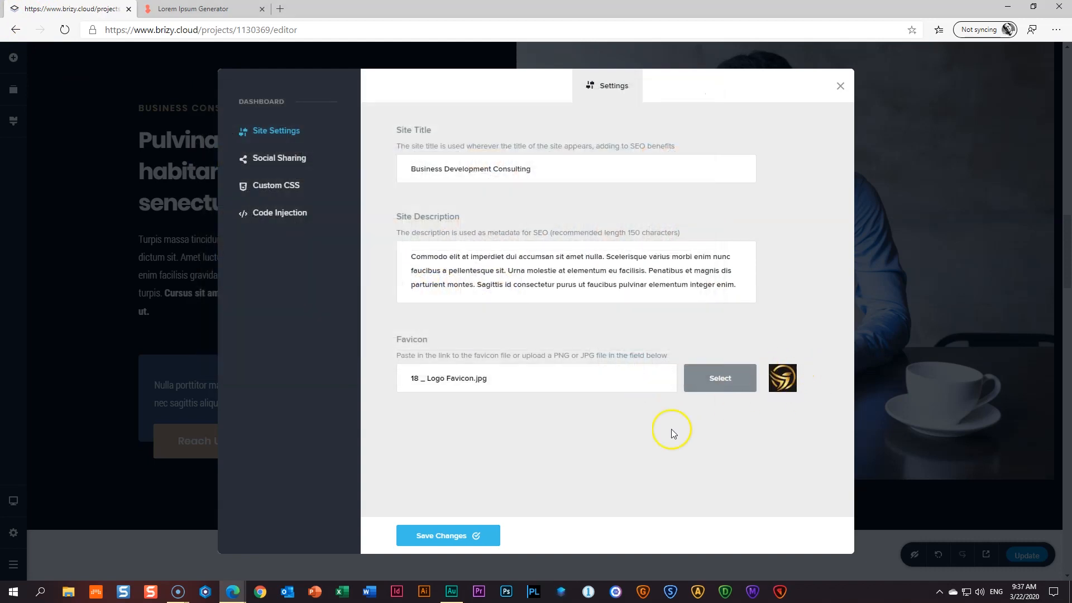
{"action": "left_click", "coordinate": [428, 537]}
- Change options in the social sharing settings
{"action": "left_click", "coordinate": [279, 159]}
{"action": "left_click", "coordinate": [463, 209]}
{"action": "left_click", "coordinate": [444, 281]}
{"action": "left_click", "coordinate": [445, 406]}
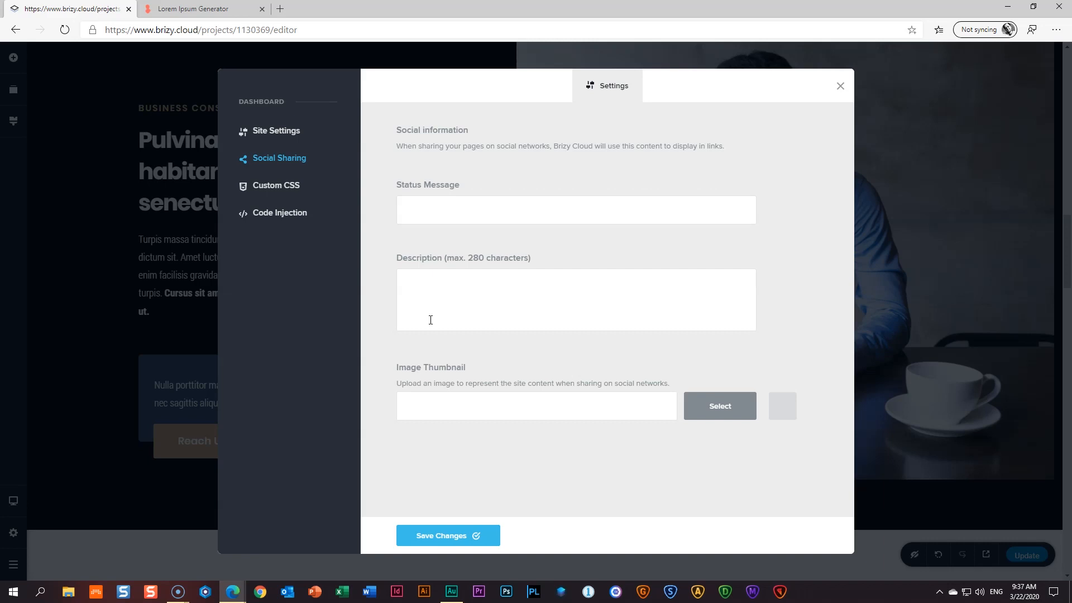
{"action": "left_click", "coordinate": [490, 284]}
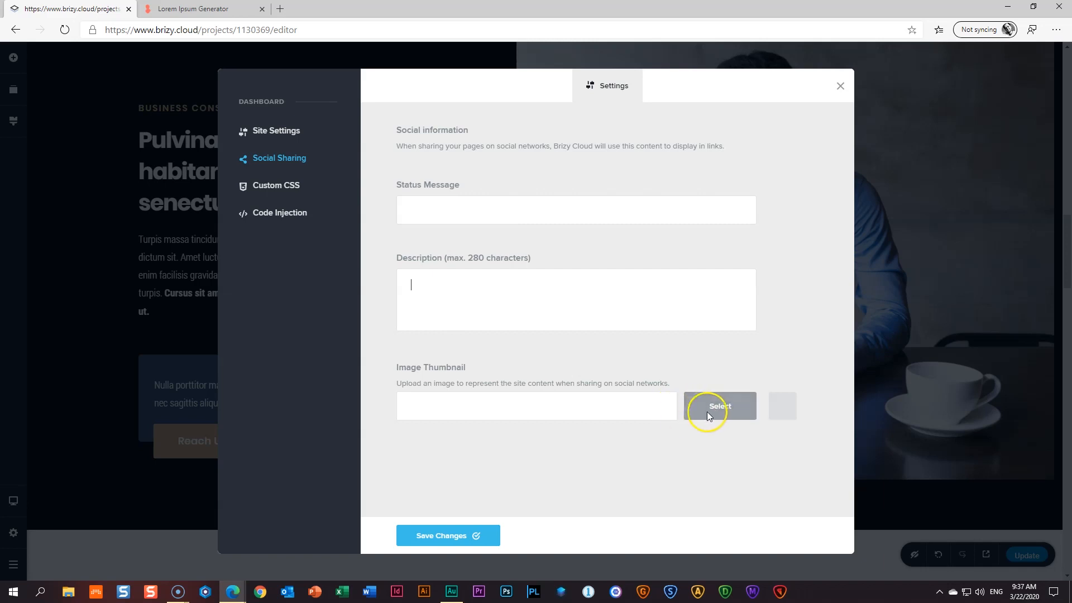
- Save the site settings again, close Settings and publish the updated site
{"action": "left_click", "coordinate": [274, 132]}
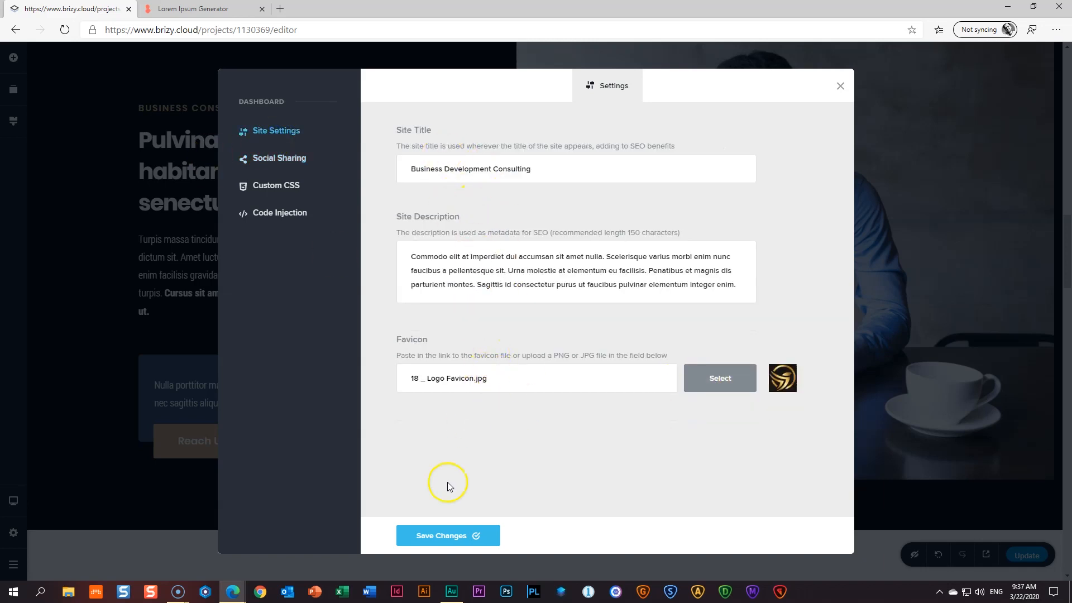
{"action": "left_click", "coordinate": [447, 537]}
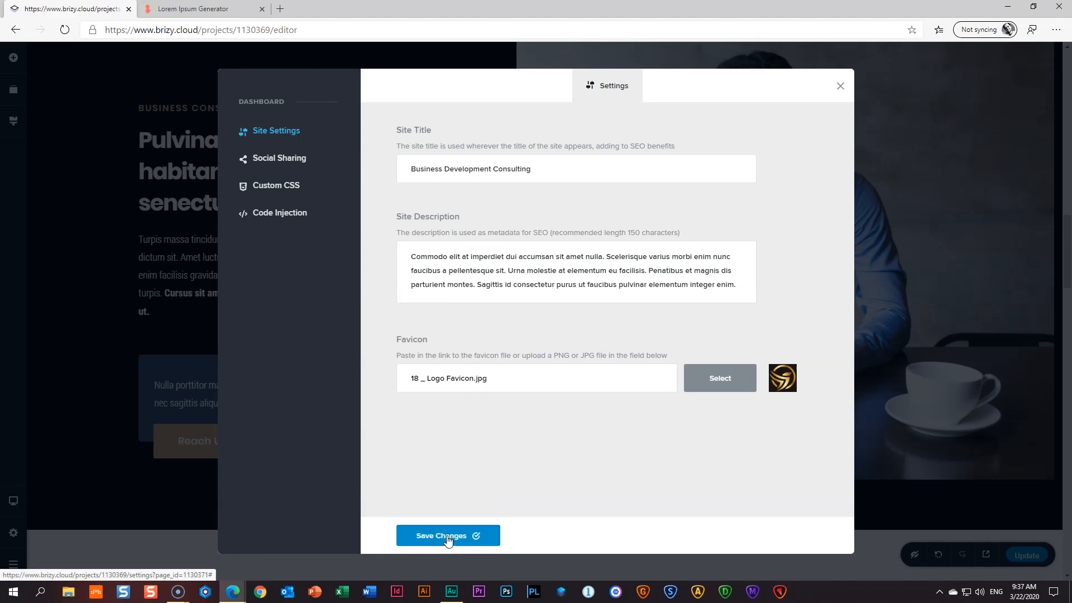
{"action": "left_click", "coordinate": [841, 86]}
{"action": "left_click", "coordinate": [1033, 556]}
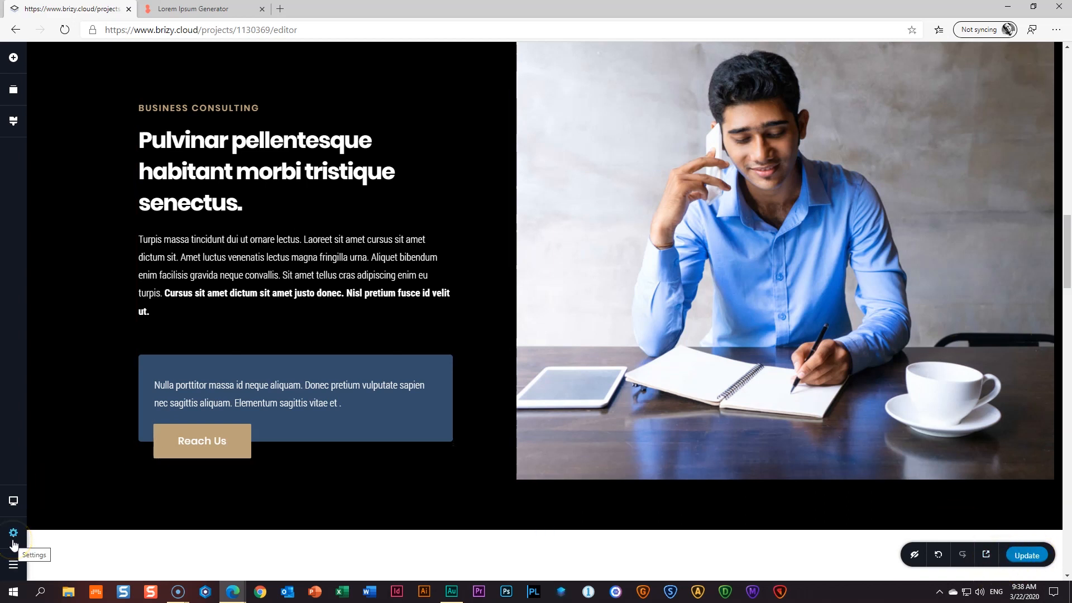
- Go to the Brizy dashboard and open the live businessdev.brizy.site site
{"action": "left_click", "coordinate": [21, 575]}
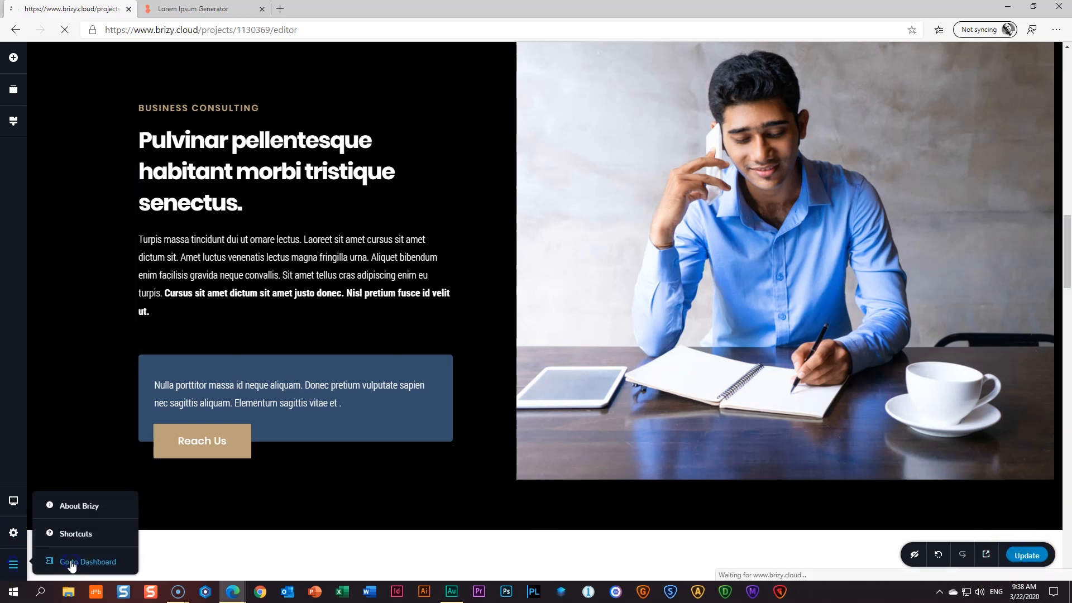
{"action": "left_click", "coordinate": [71, 563]}
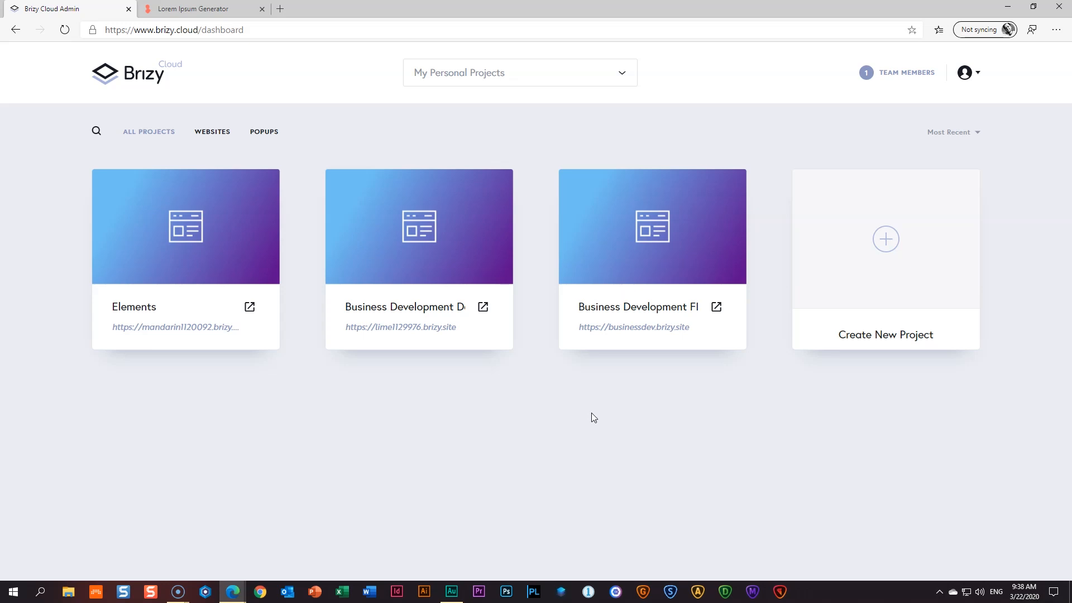
{"action": "left_click", "coordinate": [717, 307]}
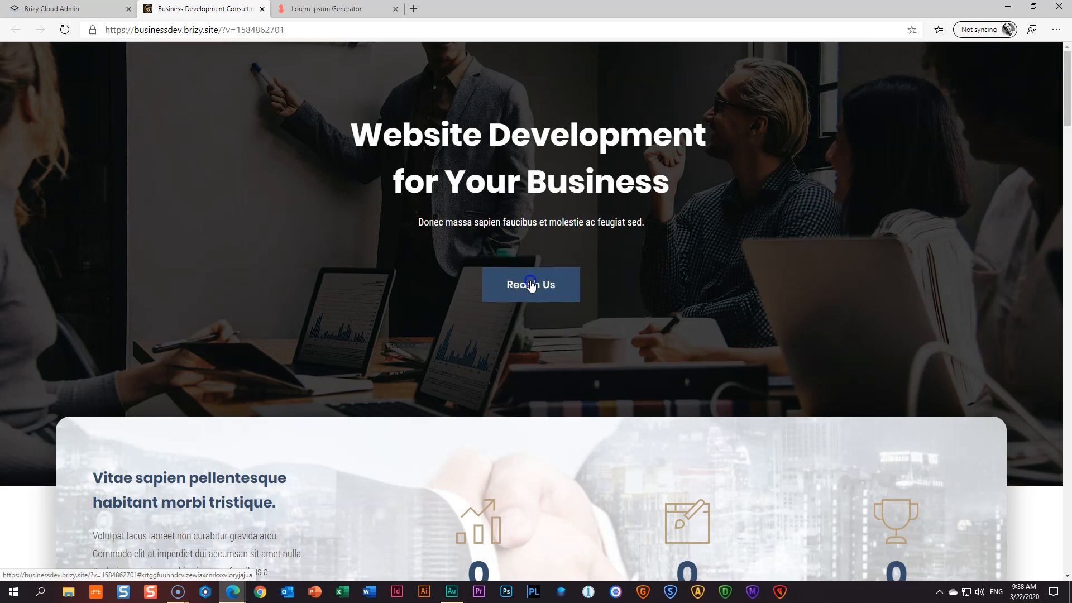
- Test the top, second and dark-section Reach Us buttons jump to the contact form
{"action": "left_click", "coordinate": [531, 283]}
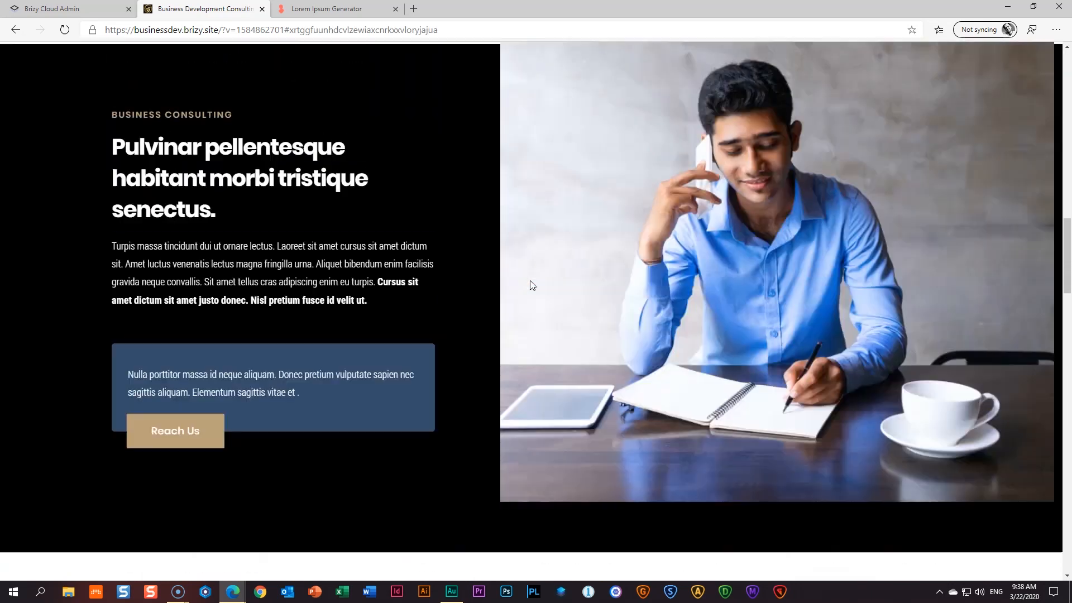
{"action": "left_click", "coordinate": [531, 283]}
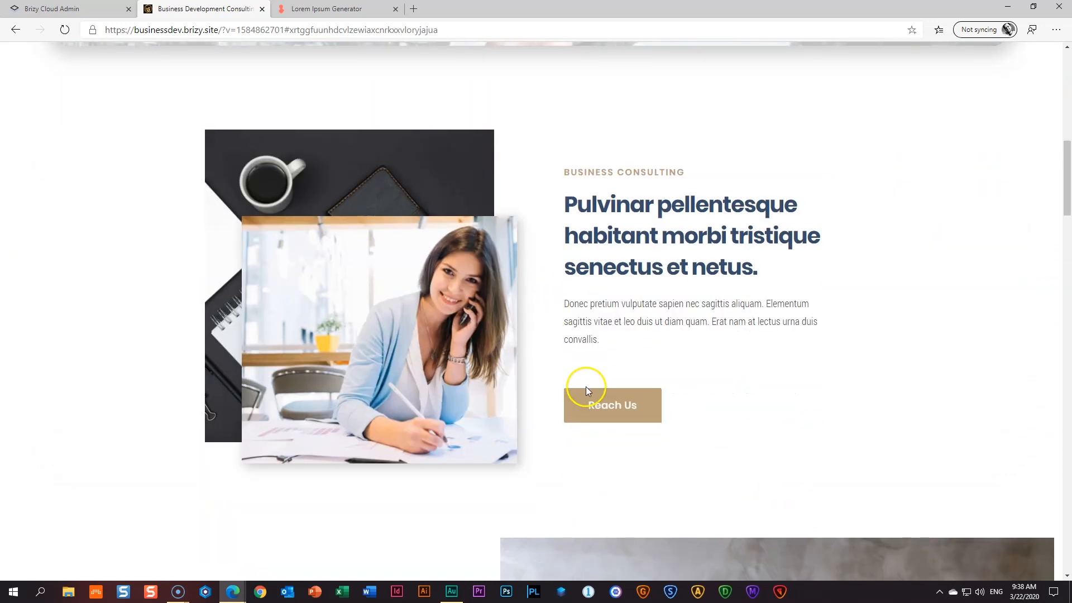
{"action": "left_click", "coordinate": [588, 393]}
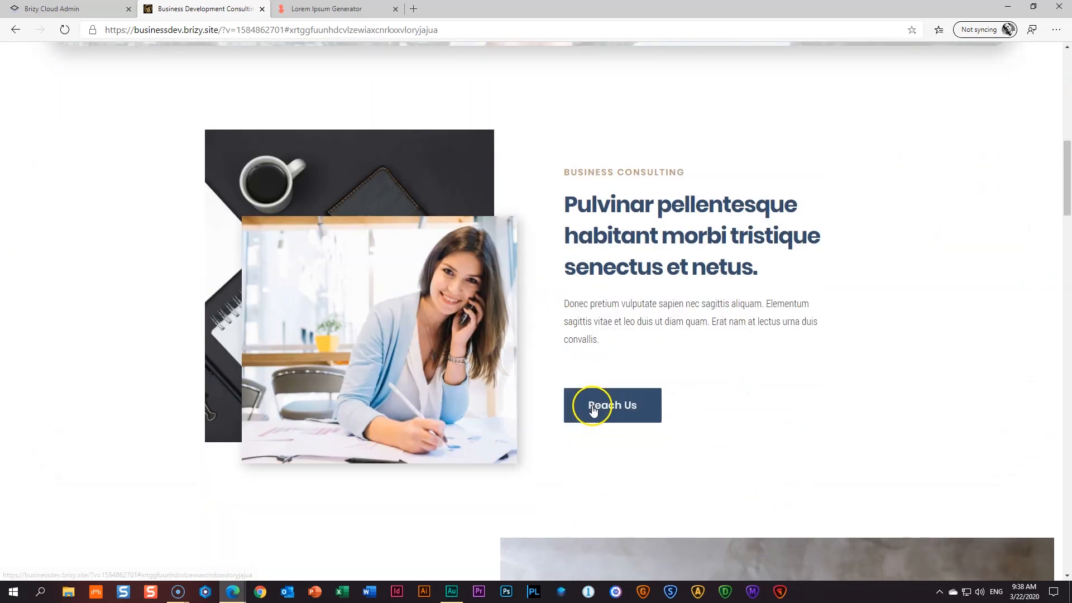
{"action": "scroll", "coordinate": [593, 406], "scroll_direction": "up", "scroll_amount": 20}
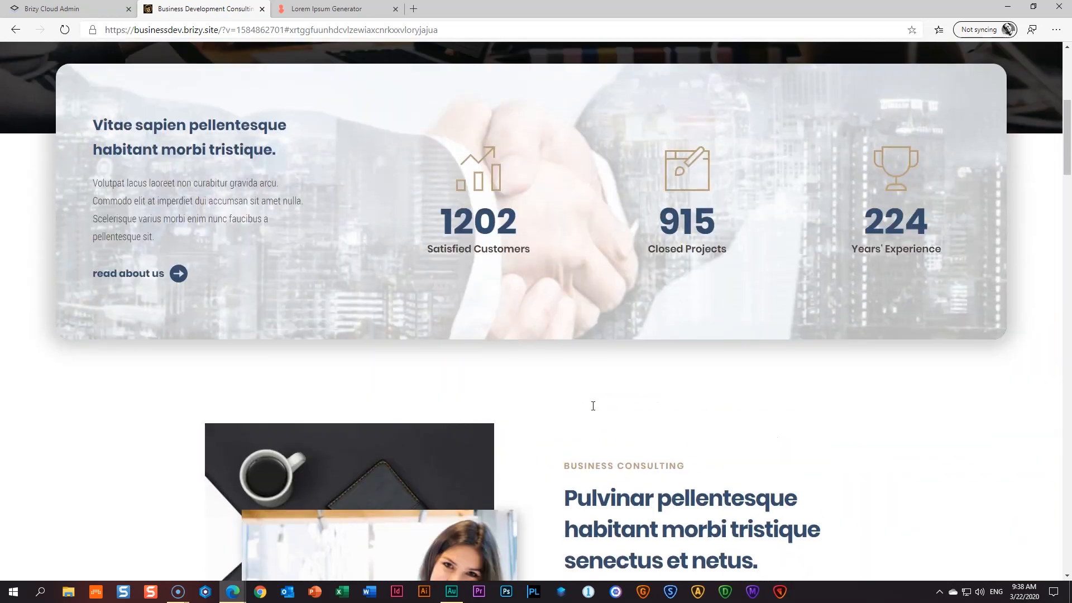
{"action": "scroll", "coordinate": [594, 408], "scroll_direction": "down", "scroll_amount": 5}
{"action": "left_click", "coordinate": [593, 409]}
{"action": "scroll", "coordinate": [592, 408], "scroll_direction": "down", "scroll_amount": 15}
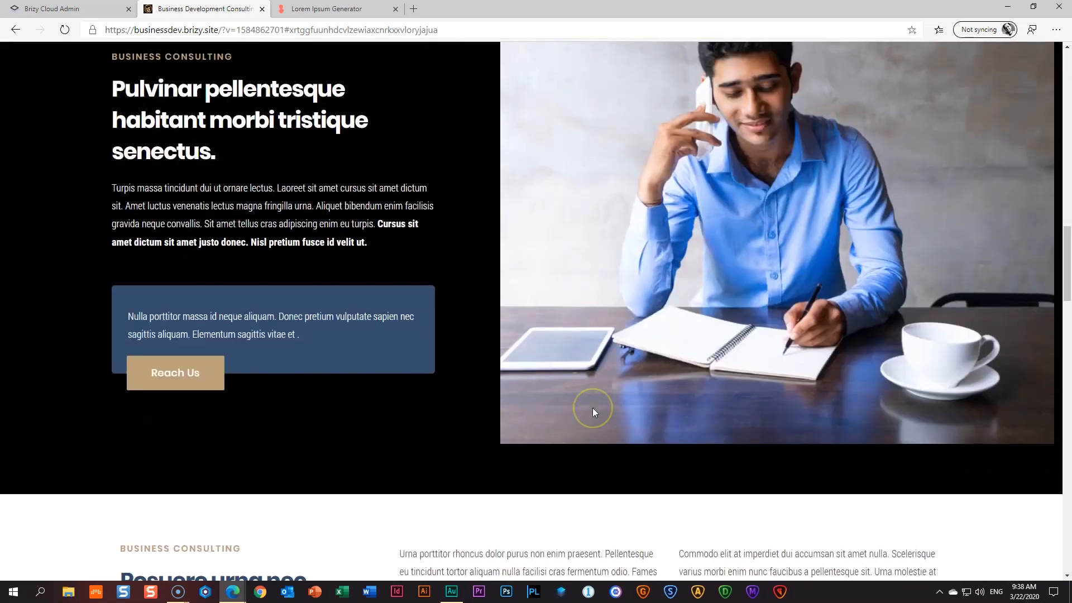
{"action": "scroll", "coordinate": [593, 413], "scroll_direction": "down", "scroll_amount": 20}
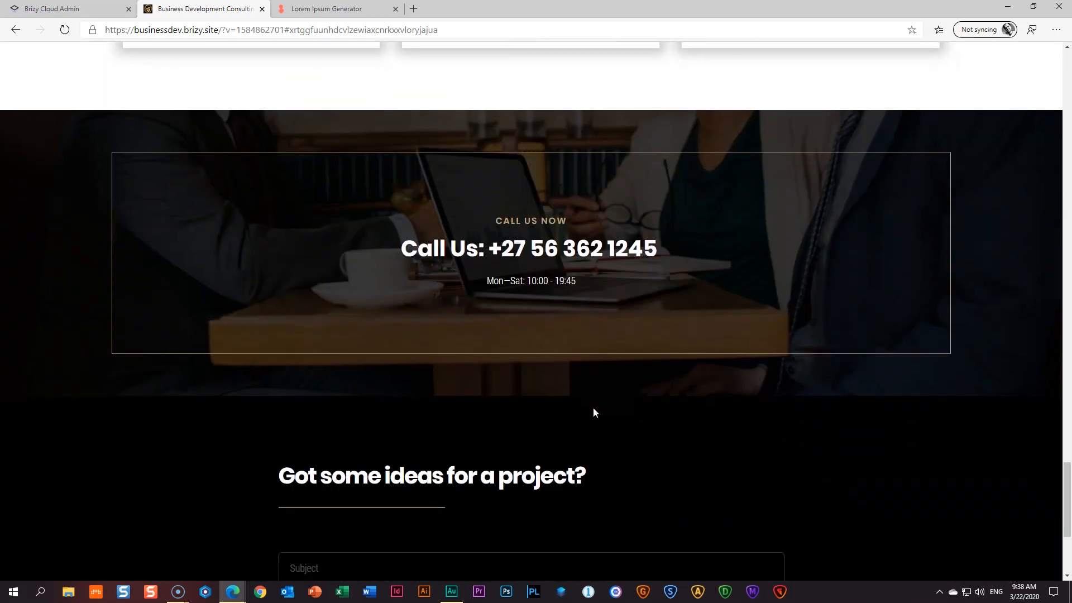
{"action": "left_click", "coordinate": [236, 271]}
- Fill the contact form with subject 'Hi from Me', a company name, e-mail address and phone number
{"action": "left_click", "coordinate": [368, 333]}
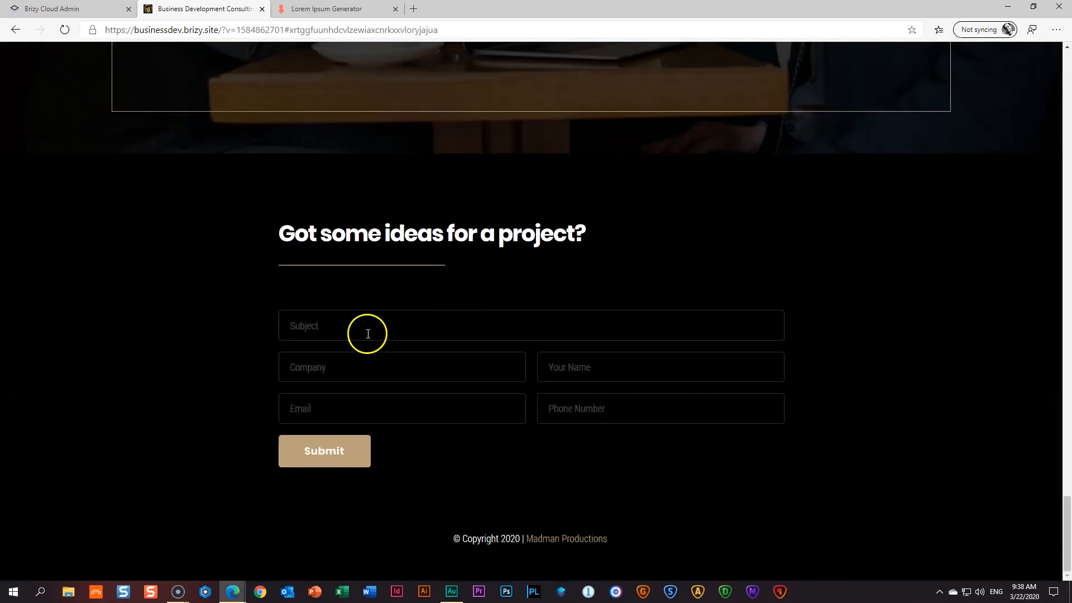
{"action": "key", "text": "Tab"}
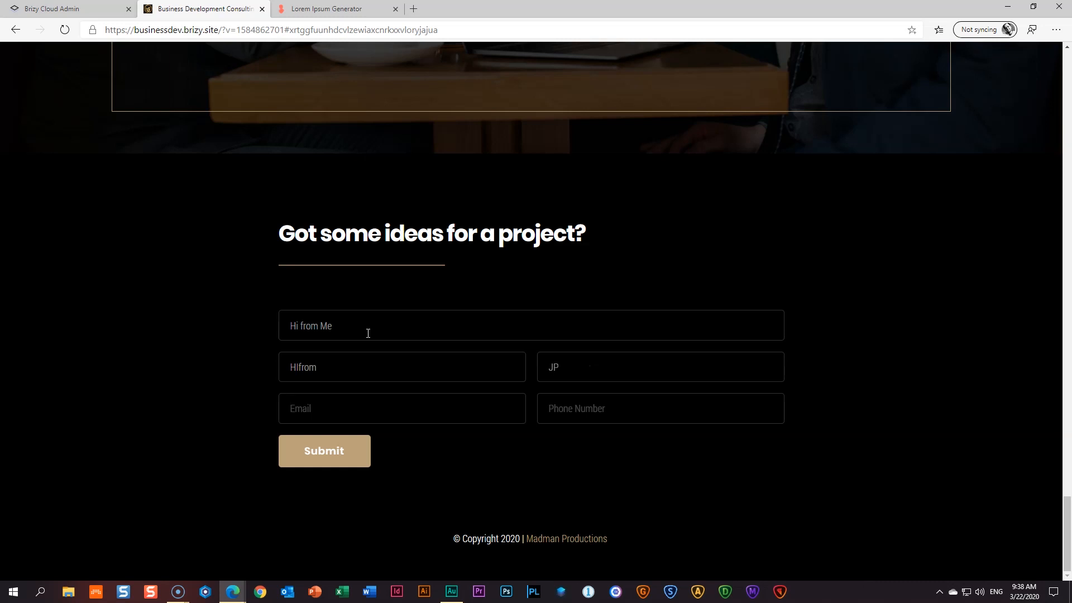
{"action": "key", "text": "Tab"}
{"action": "key", "text": "Tab"}
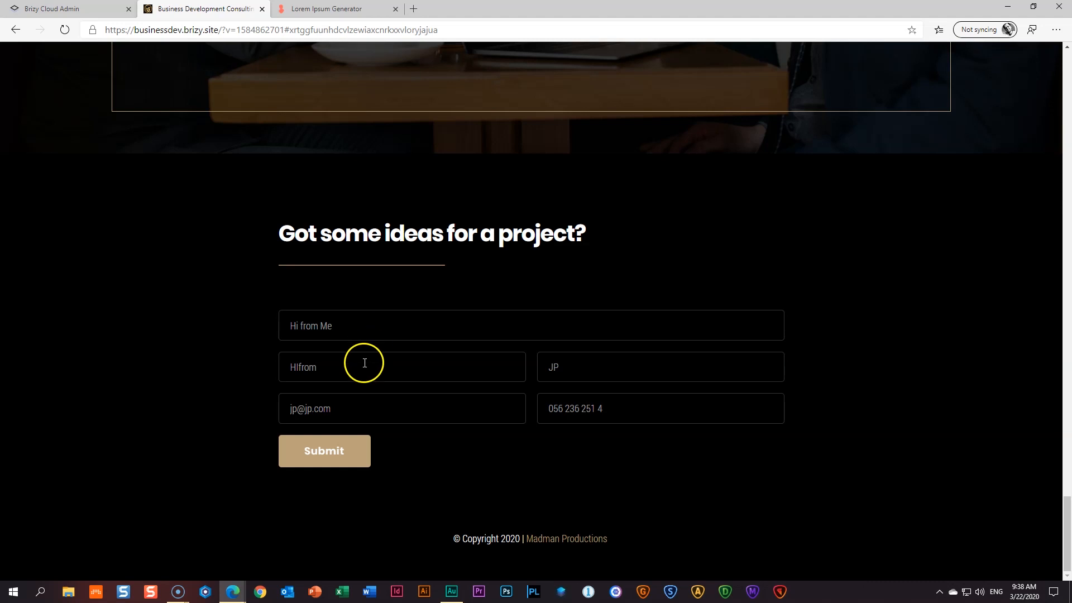
- Submit the test message and return to the Brizy Cloud dashboard tab
{"action": "left_click", "coordinate": [317, 448]}
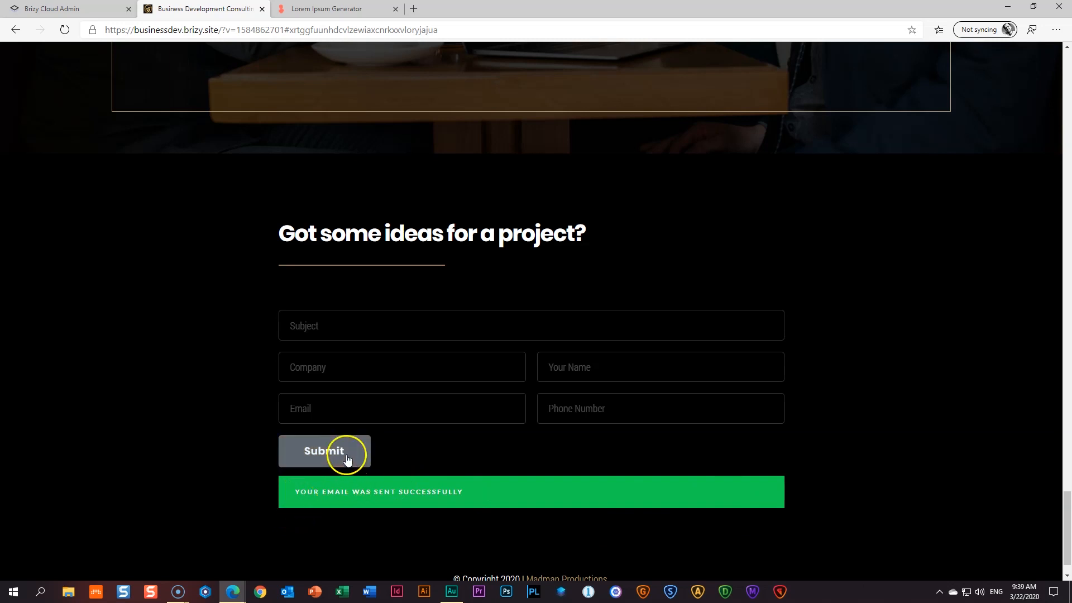
{"action": "scroll", "coordinate": [863, 337], "scroll_direction": "down", "scroll_amount": 1}
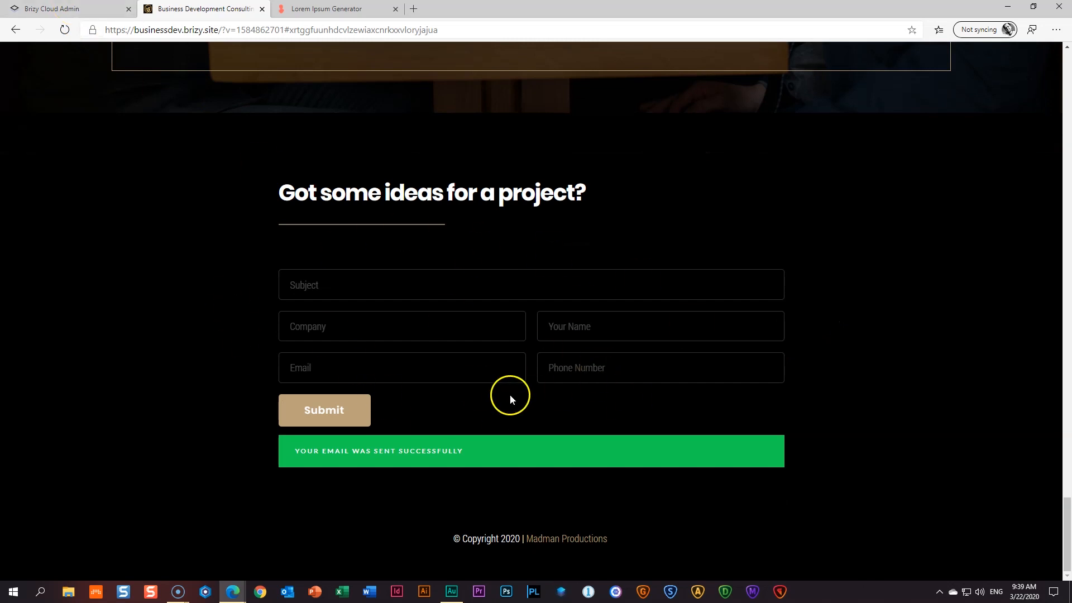
{"action": "left_click", "coordinate": [81, 9]}
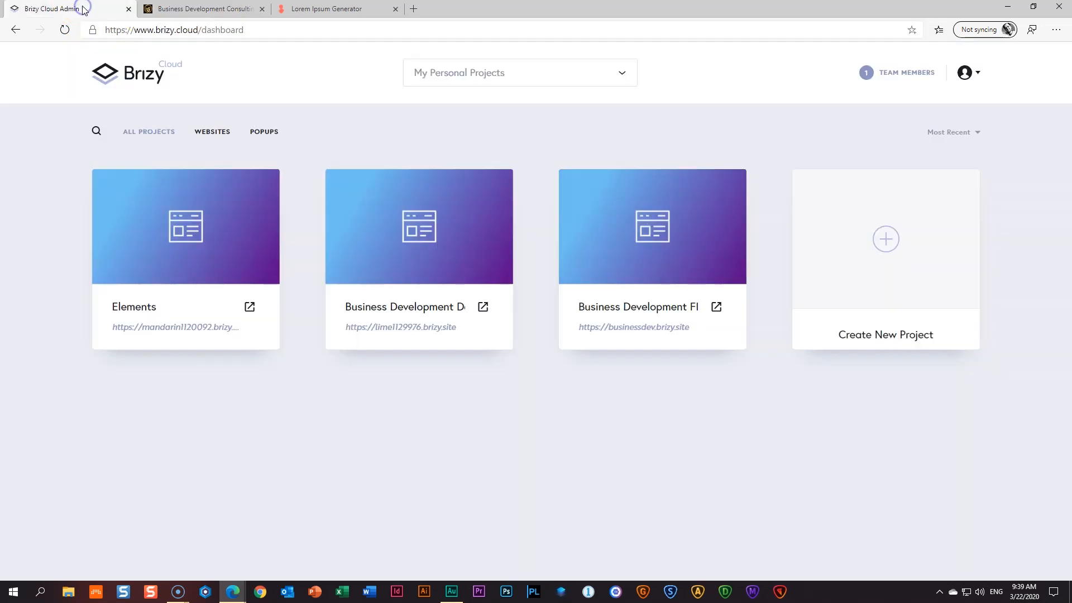
- Append 'NAL' to the third project's title so it reads 'Business Development FINAL'
{"action": "left_click", "coordinate": [162, 9]}
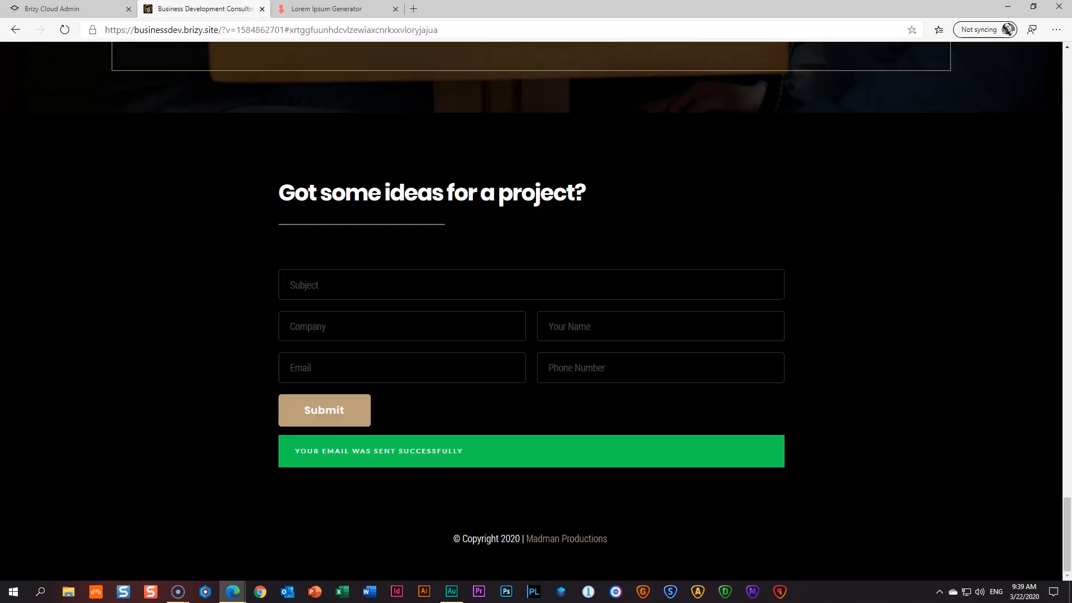
{"action": "left_click", "coordinate": [105, 7]}
{"action": "mouse_move", "coordinate": [668, 172]}
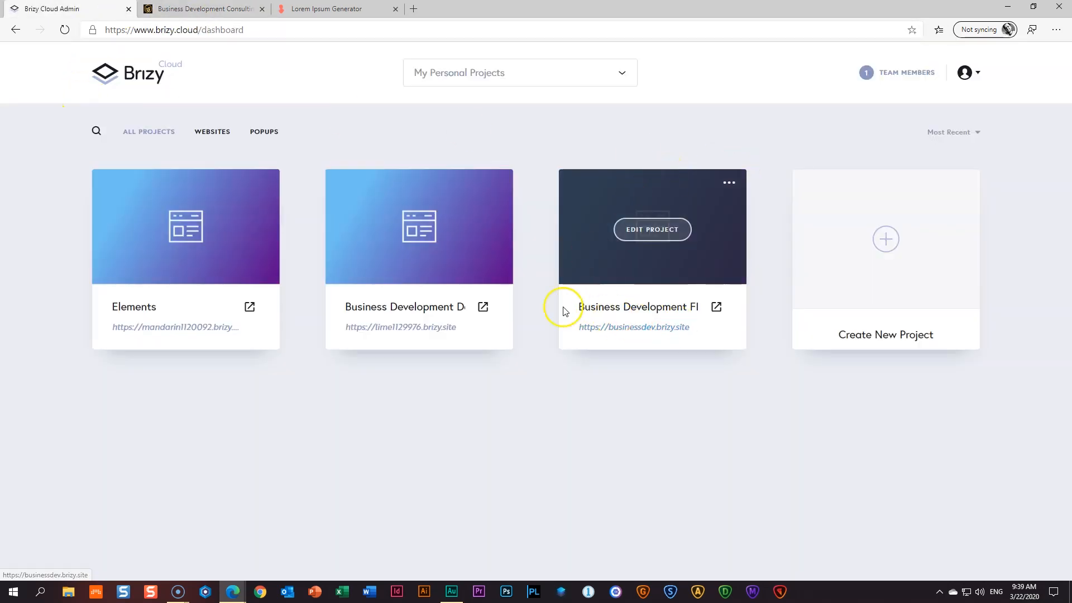
{"action": "left_click", "coordinate": [693, 308]}
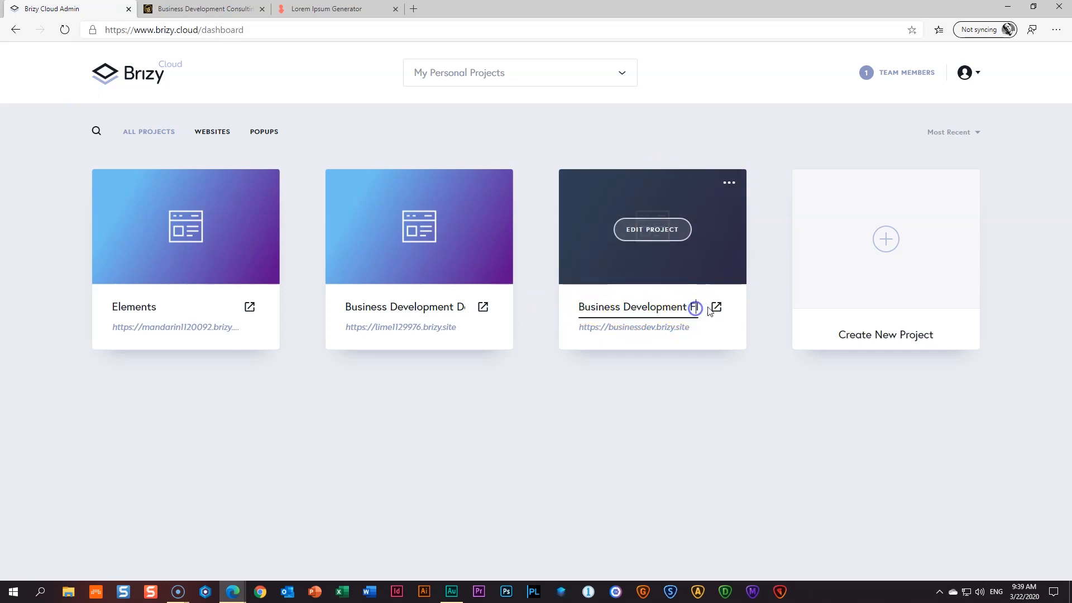
{"action": "type", "text": "NAL"}
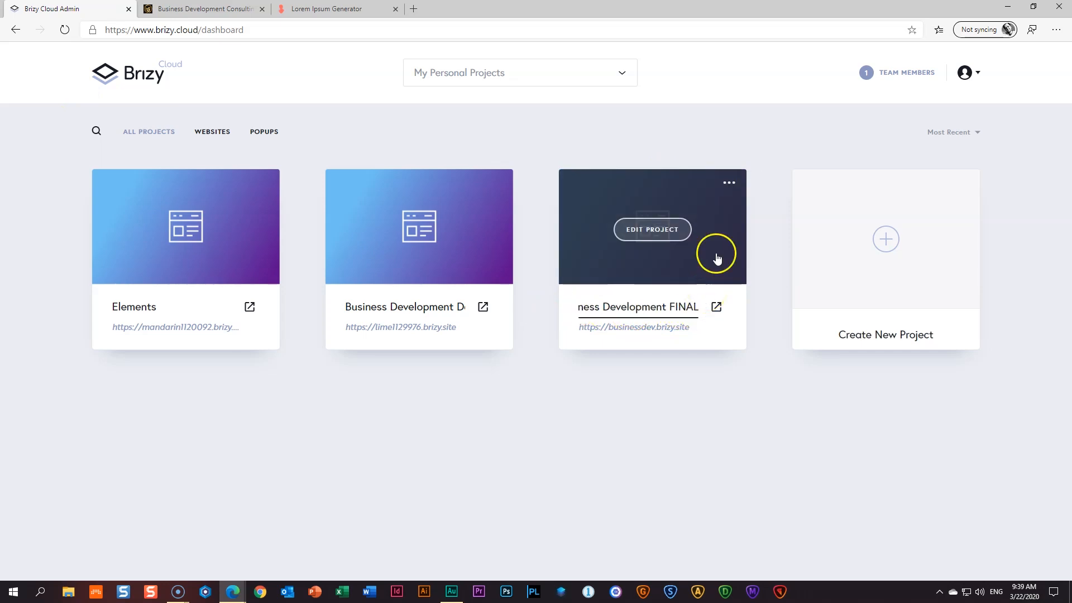
{"action": "left_click", "coordinate": [730, 185]}
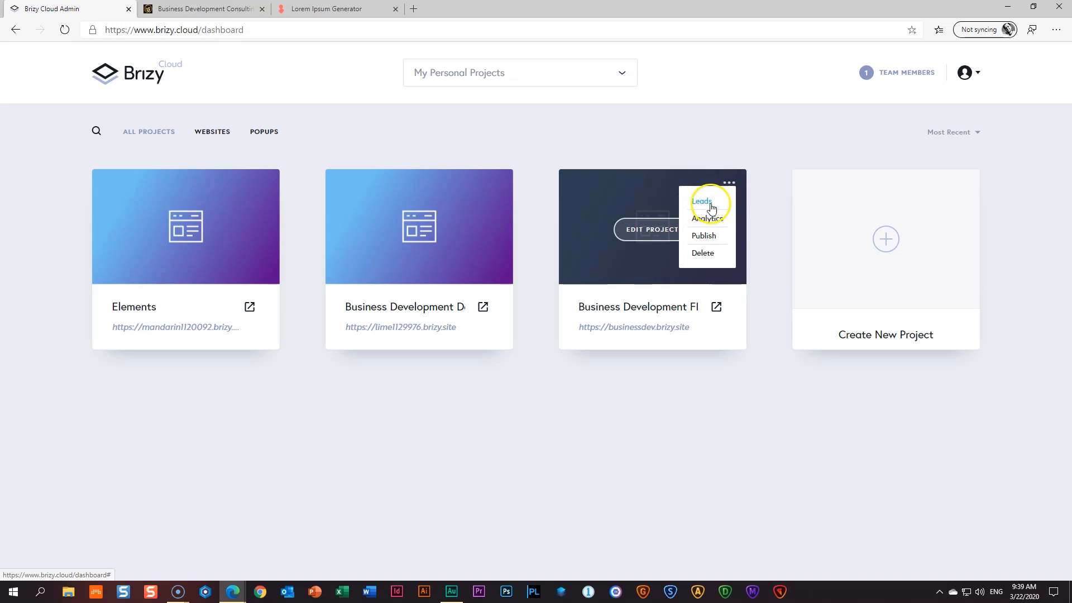
{"action": "left_click", "coordinate": [703, 206]}
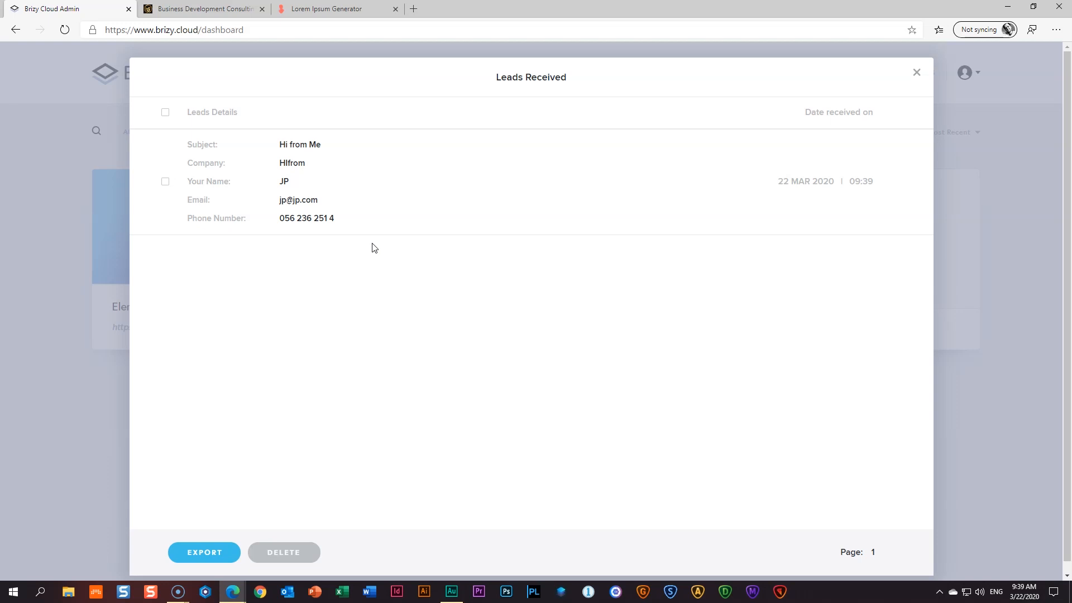
{"action": "left_click", "coordinate": [741, 424]}
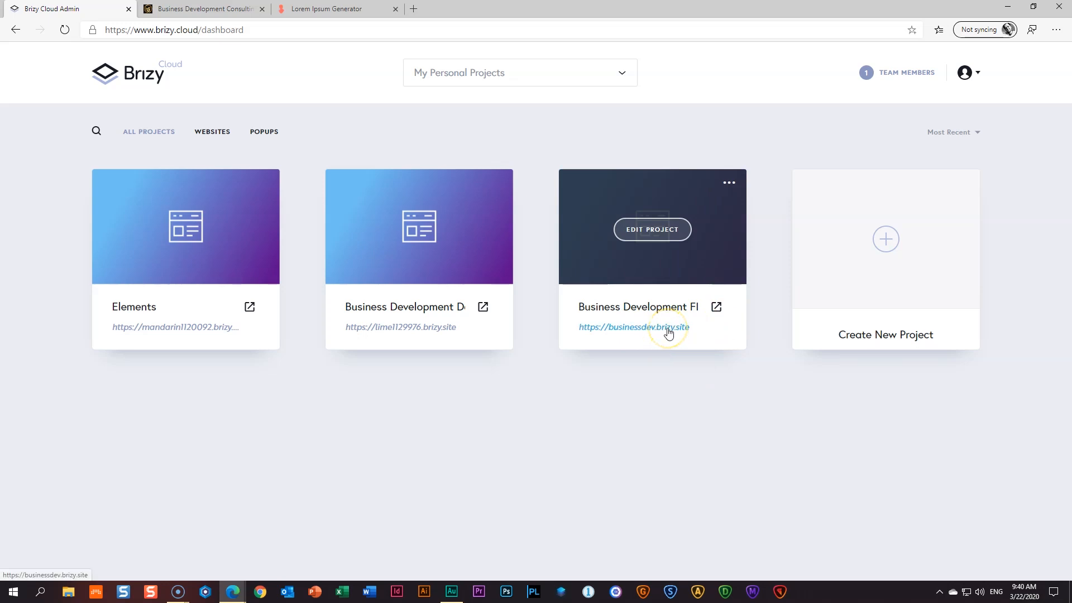
- Copy the businessdev.brizy.site address and load it in Blisk
{"action": "left_click_drag", "start_coordinate": [692, 327], "coordinate": [580, 327]}
{"action": "right_click", "coordinate": [595, 328]}
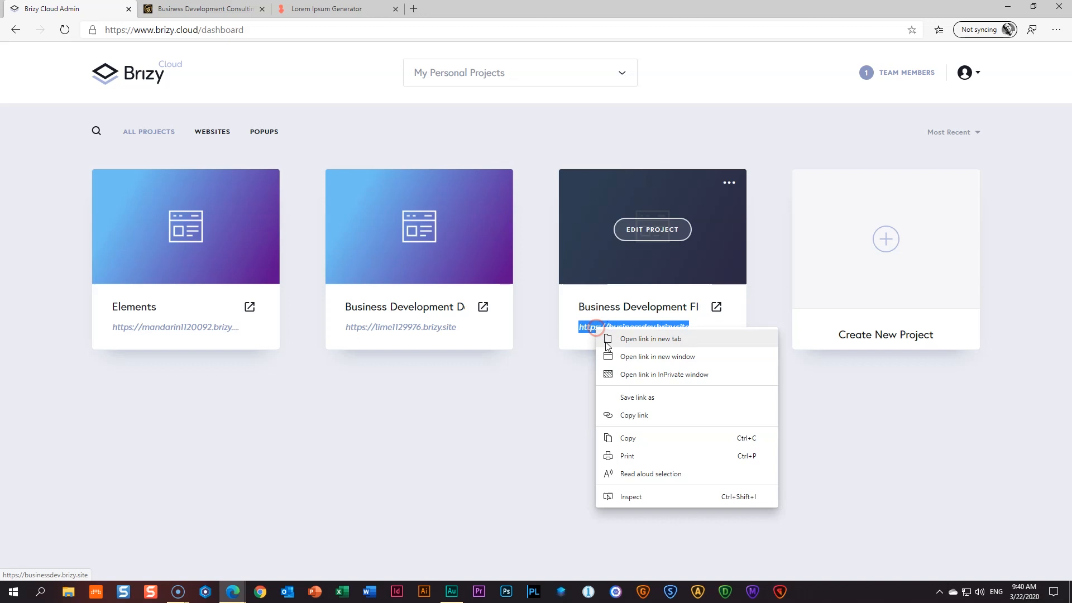
{"action": "left_click", "coordinate": [613, 439]}
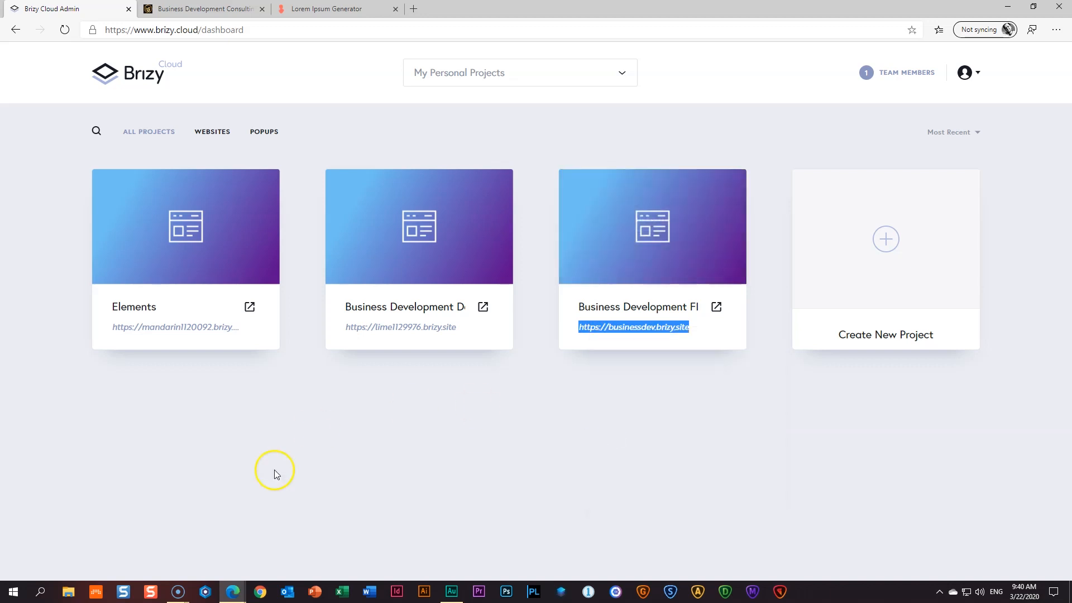
{"action": "left_click", "coordinate": [206, 593]}
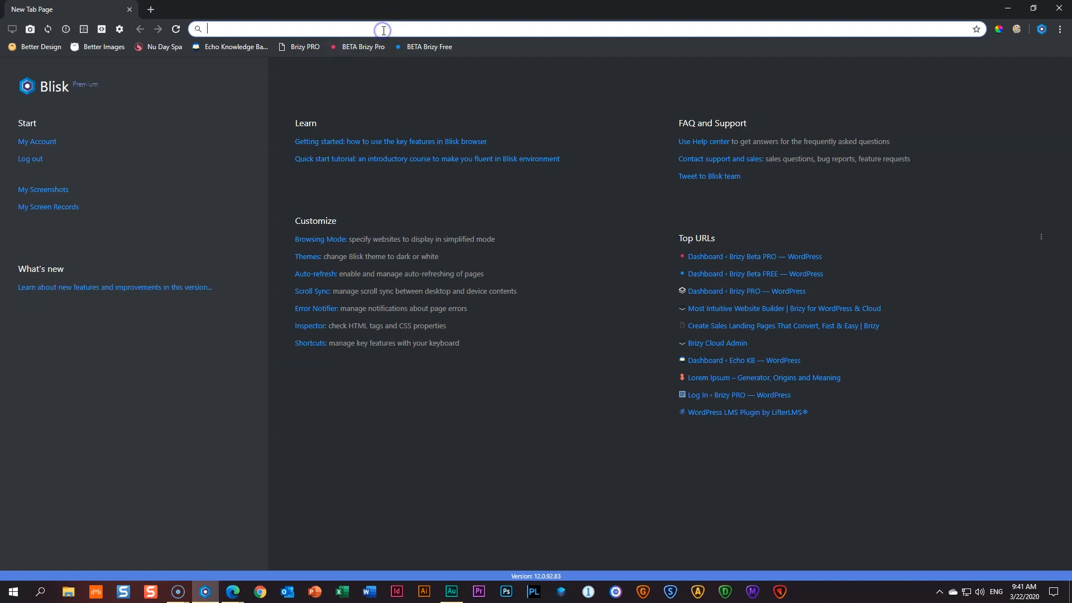
{"action": "key", "text": "ctrl+v"}
{"action": "left_click", "coordinate": [384, 31]}
{"action": "key", "text": "Return"}
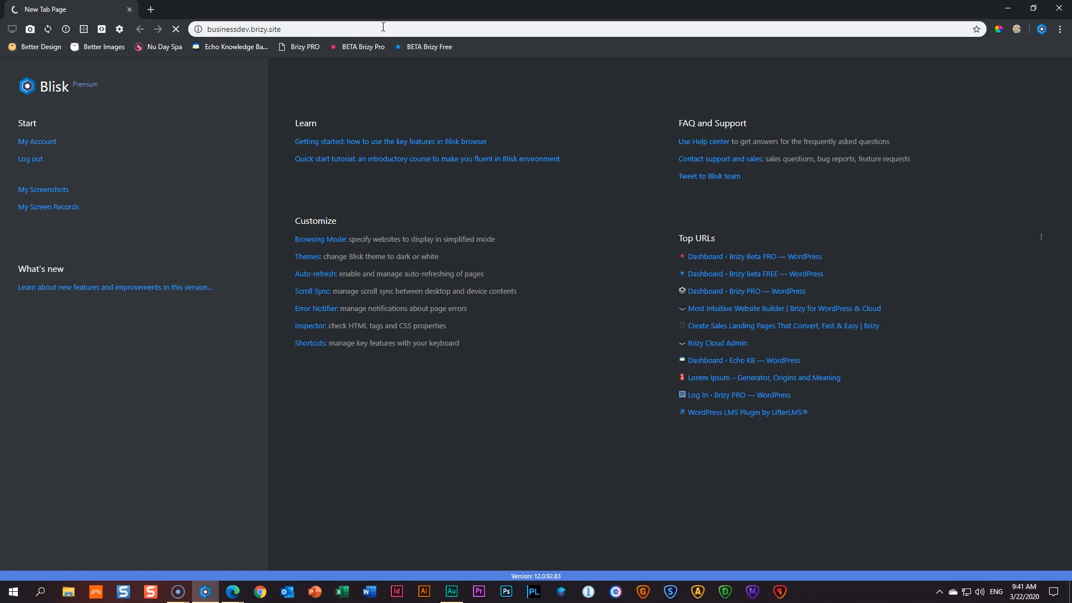
- Scroll the live site, jump to the contact form and follow the Madman Productions footer link
{"action": "scroll", "coordinate": [479, 142], "scroll_direction": "down", "scroll_amount": 8}
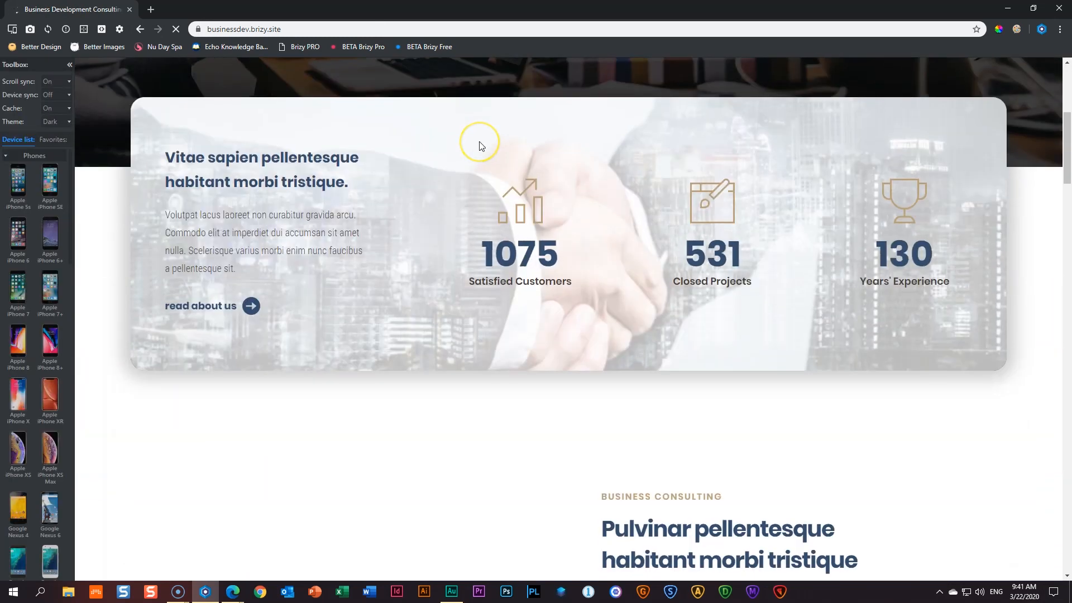
{"action": "scroll", "coordinate": [479, 142], "scroll_direction": "down", "scroll_amount": 2}
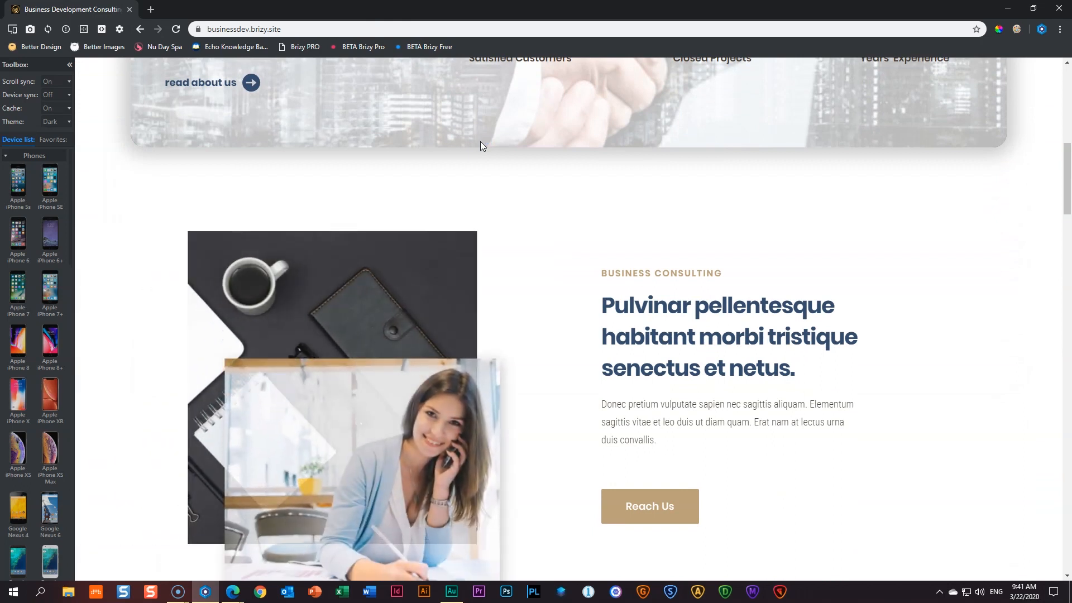
{"action": "scroll", "coordinate": [481, 142], "scroll_direction": "down", "scroll_amount": 4}
{"action": "scroll", "coordinate": [481, 142], "scroll_direction": "down", "scroll_amount": 10}
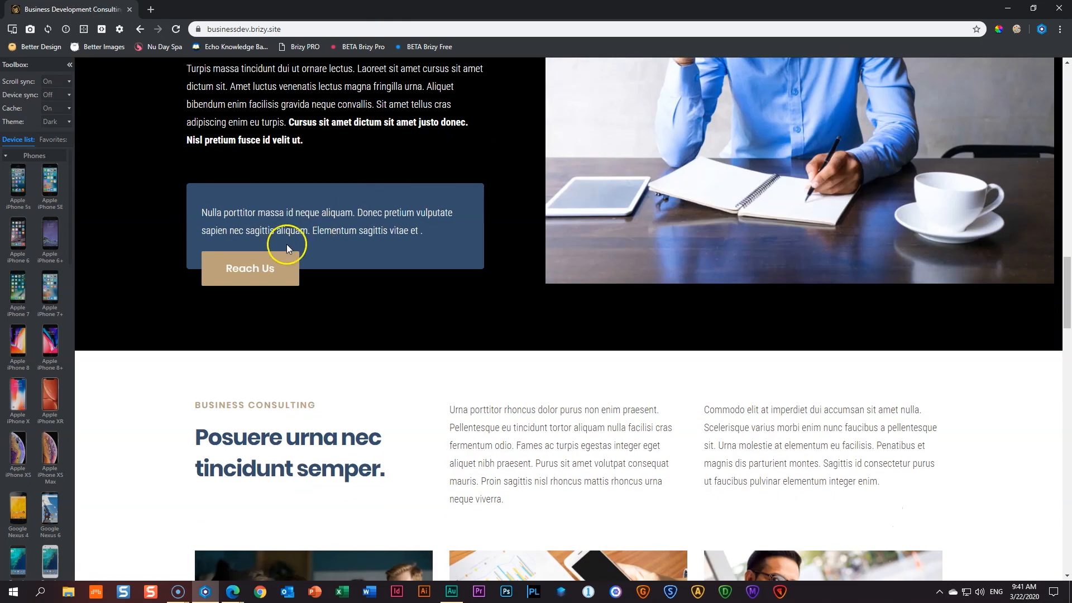
{"action": "left_click", "coordinate": [276, 262]}
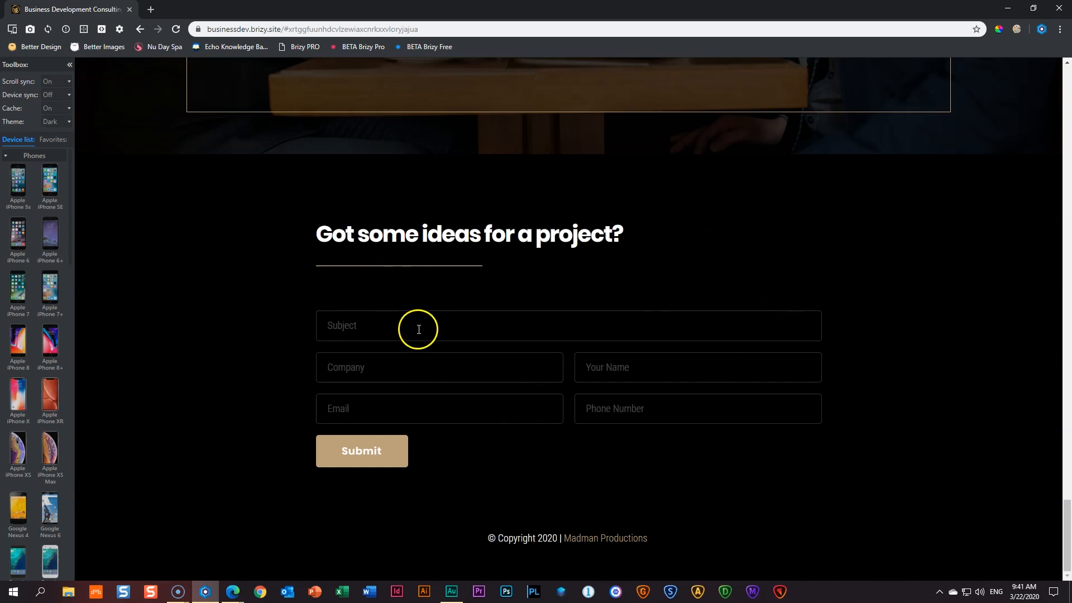
{"action": "left_click", "coordinate": [607, 540]}
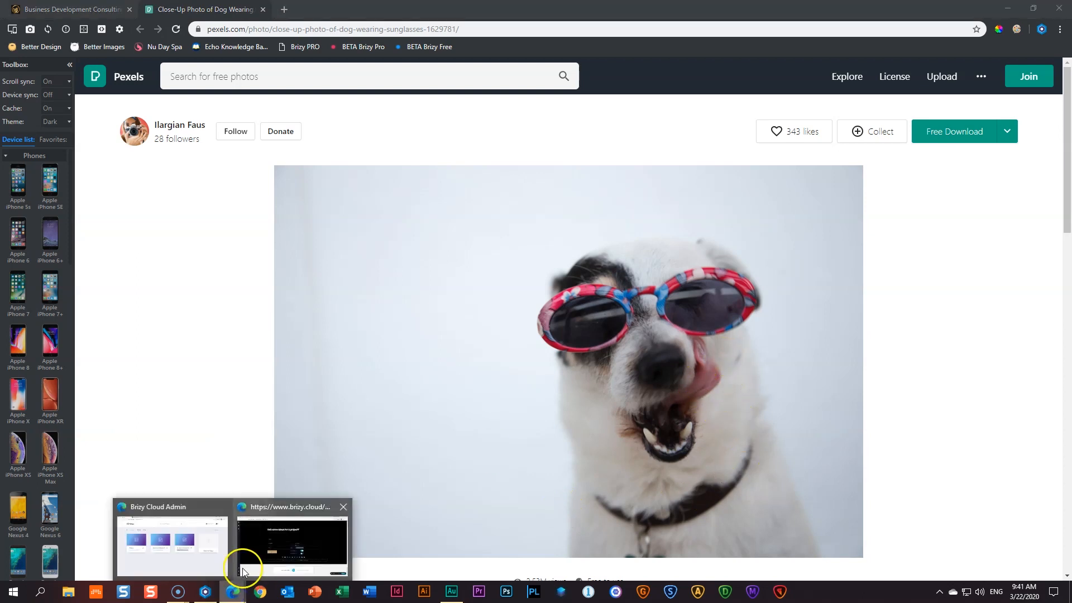
{"action": "mouse_move", "coordinate": [233, 592]}
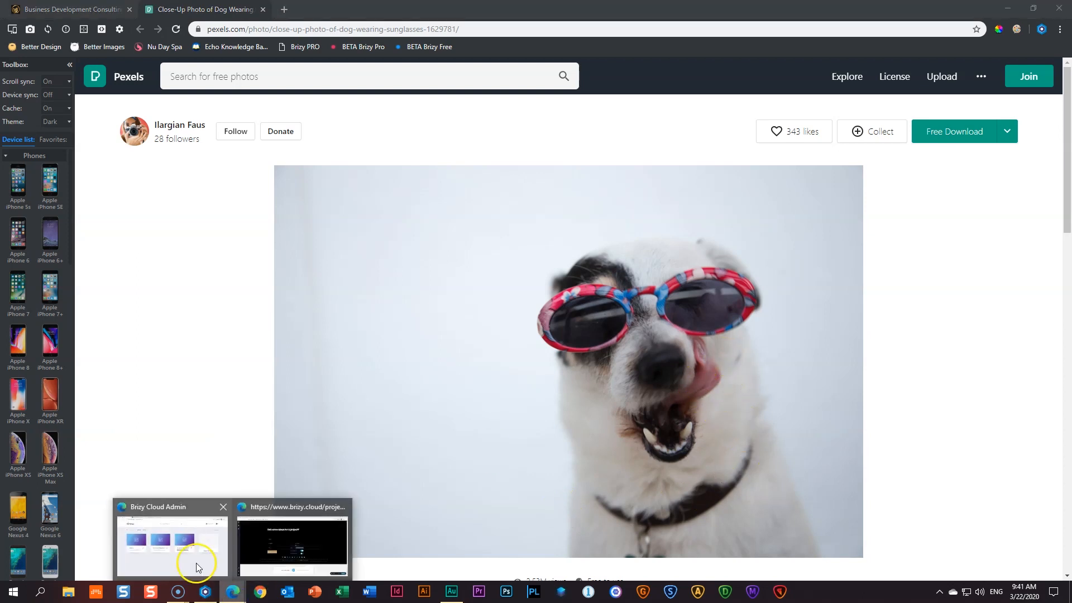
{"action": "left_click", "coordinate": [193, 559]}
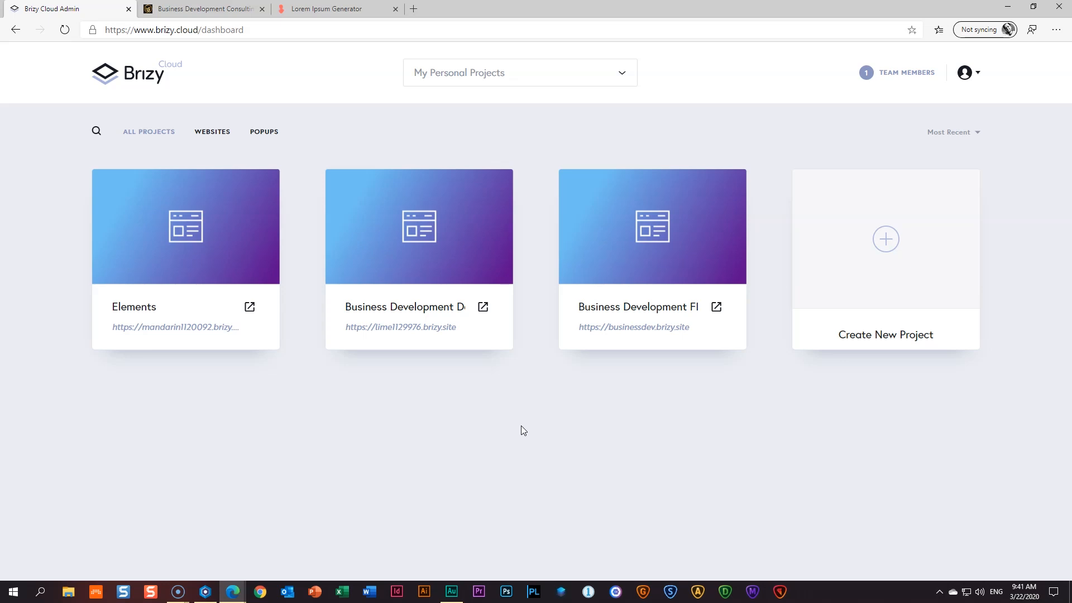
- Publish the third project on the free subdomain businessdev1.brizy.site
{"action": "left_click", "coordinate": [646, 332]}
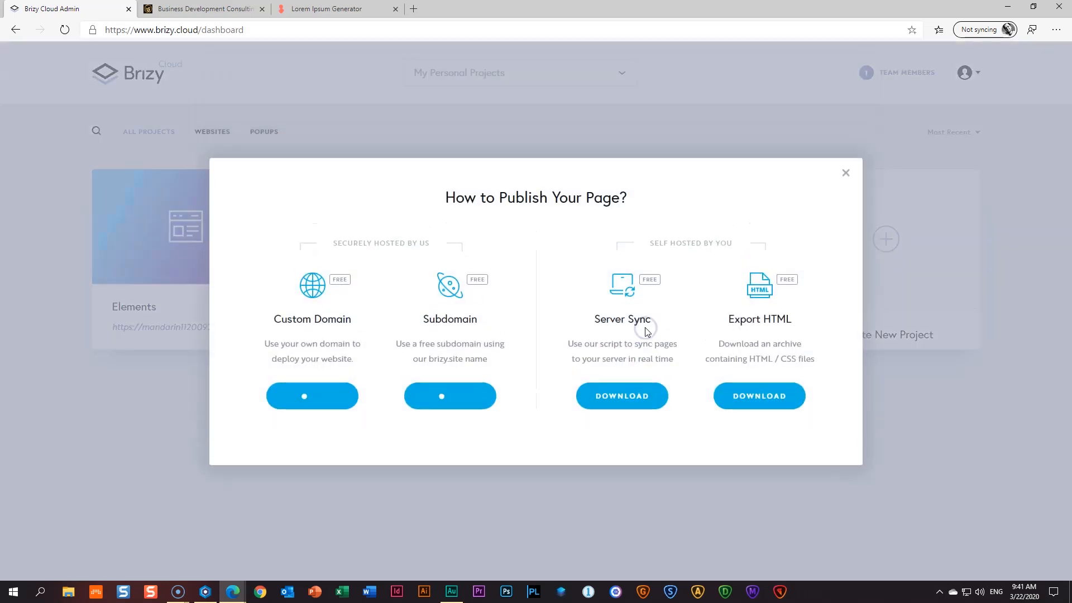
{"action": "left_click", "coordinate": [472, 398]}
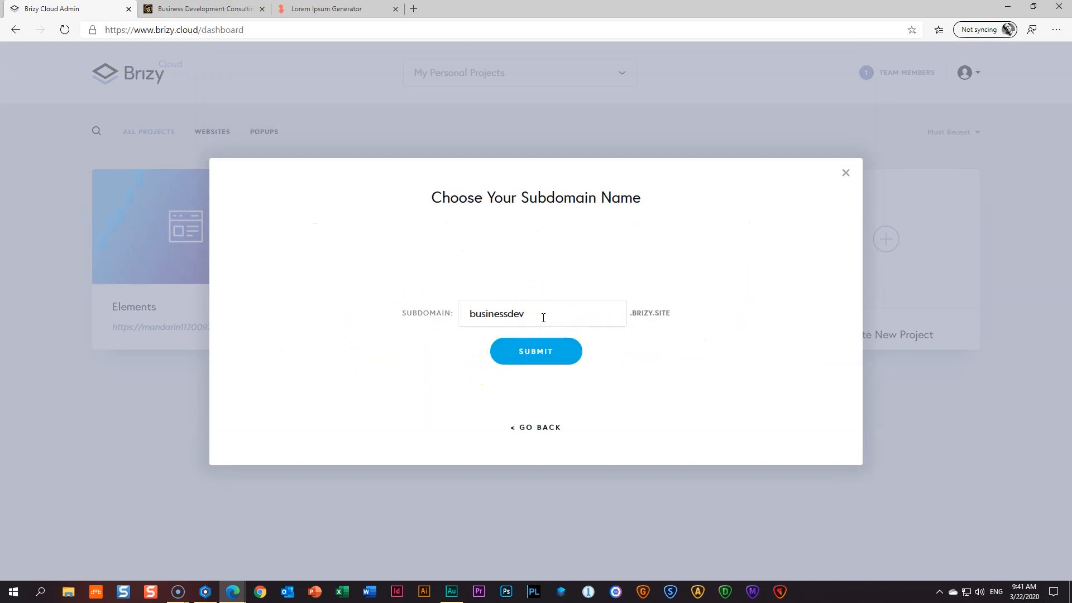
{"action": "type", "text": "1"}
{"action": "left_click", "coordinate": [528, 355]}
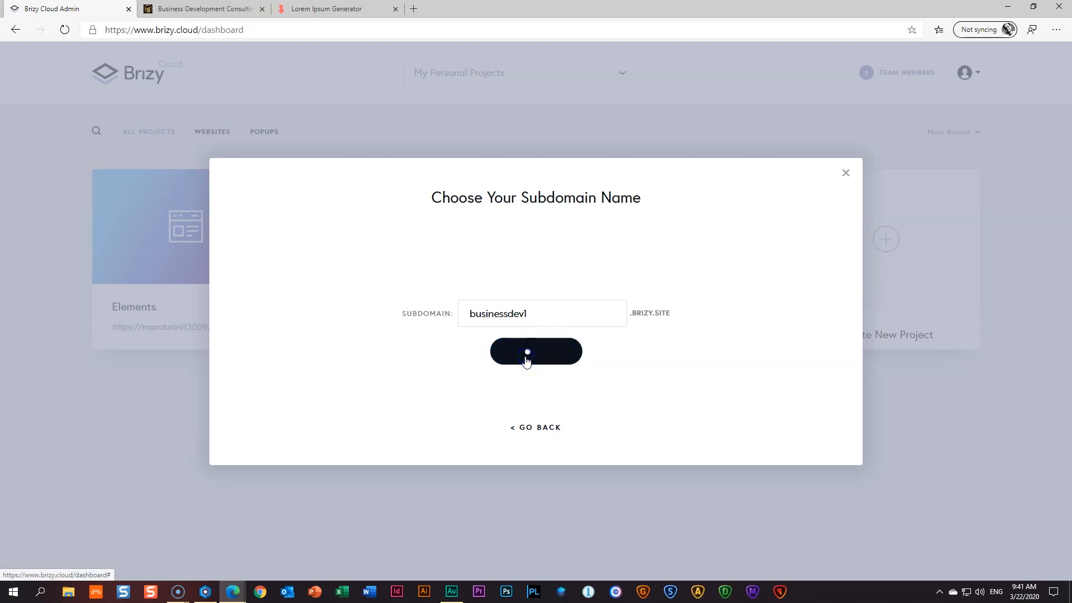
{"action": "left_click", "coordinate": [846, 174]}
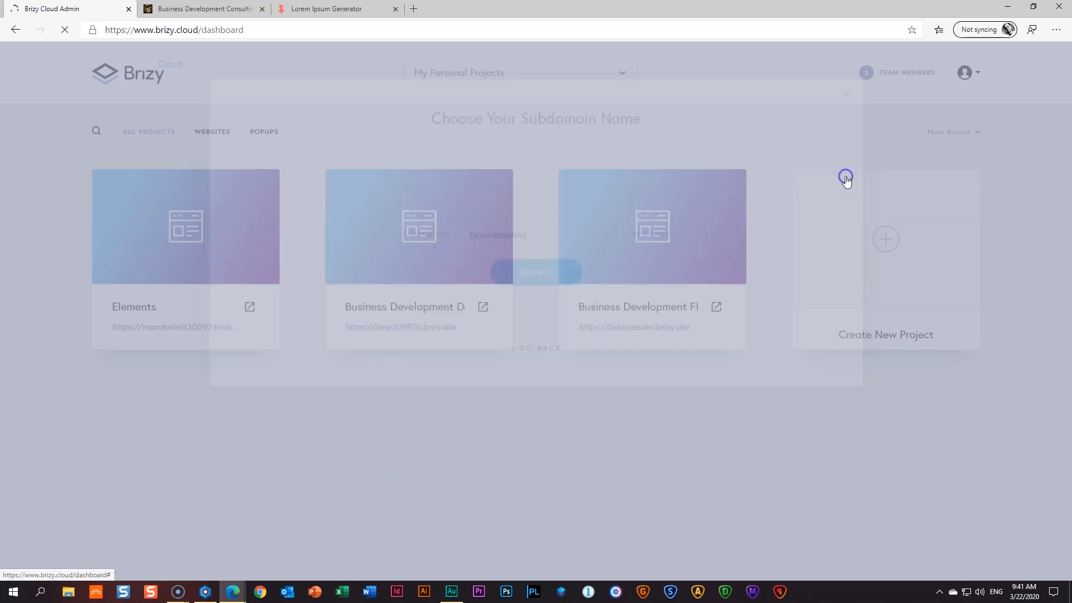
- Start deleting the second Business Development project, then cancel and keep it
{"action": "mouse_move", "coordinate": [591, 313]}
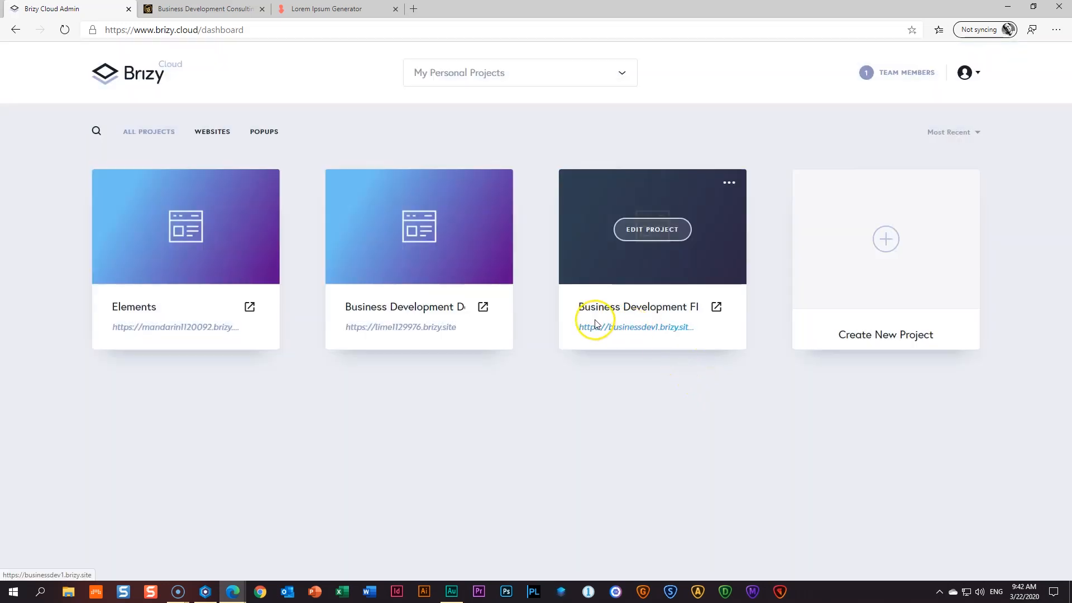
{"action": "left_click", "coordinate": [730, 184]}
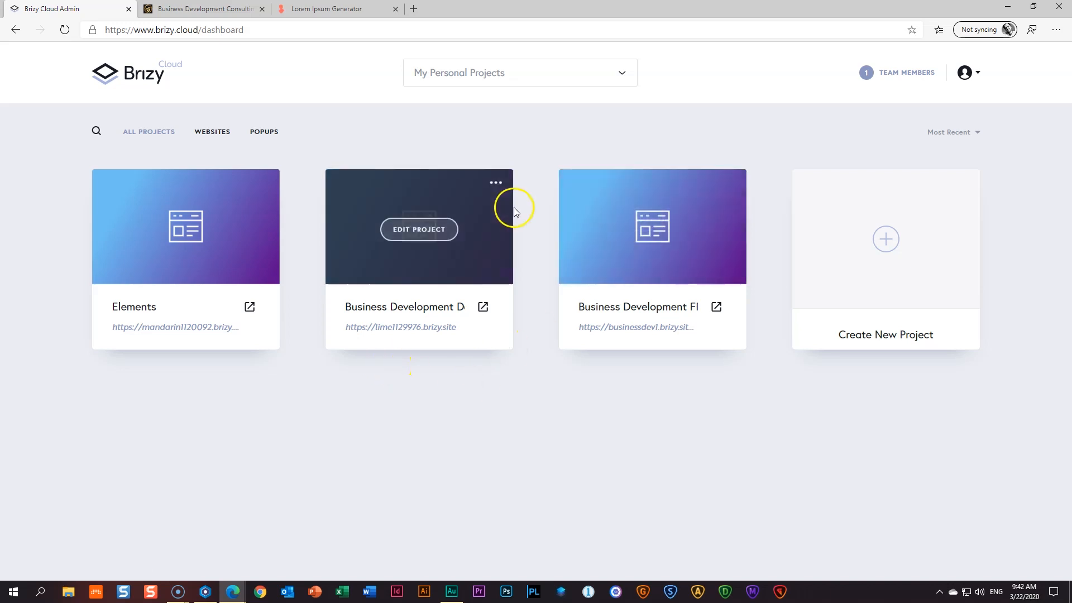
{"action": "left_click", "coordinate": [496, 182]}
{"action": "left_click", "coordinate": [469, 254]}
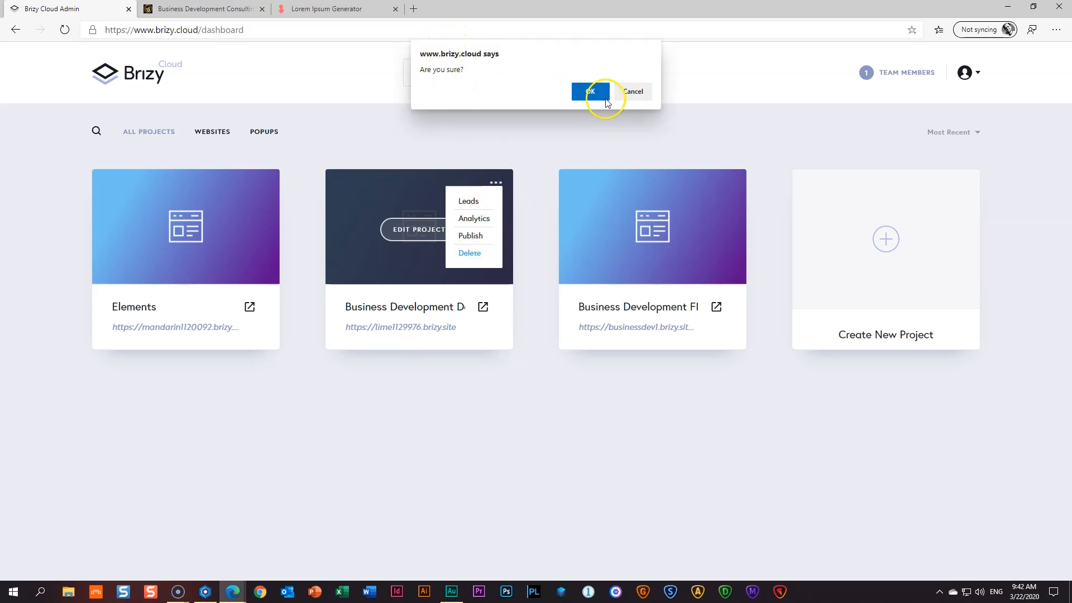
{"action": "left_click", "coordinate": [635, 94]}
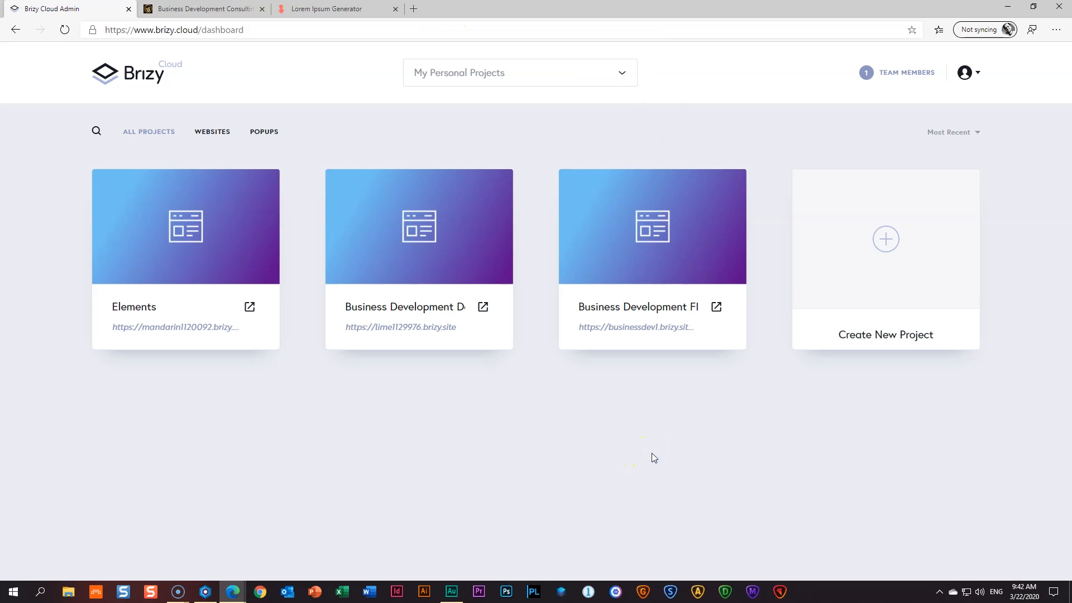